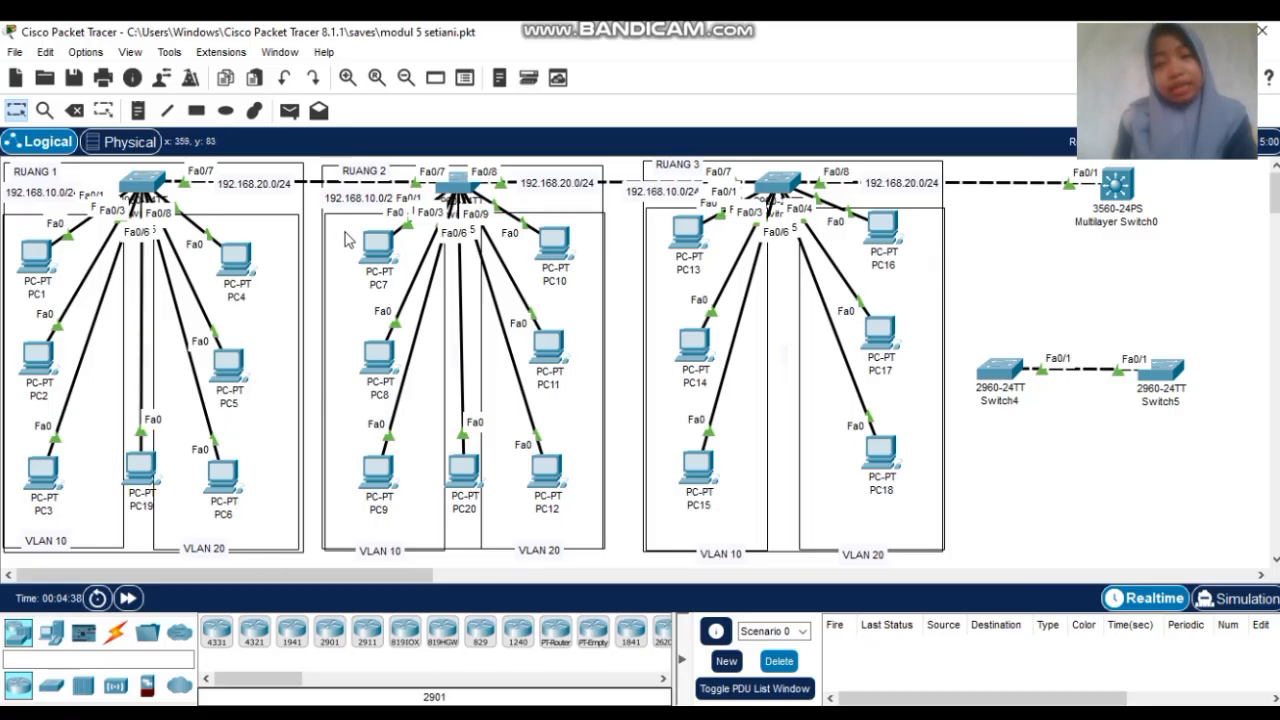
Place a 2811 router in the empty workspace below the RUANG 1 area
scroll(449, 347, "down", 3)
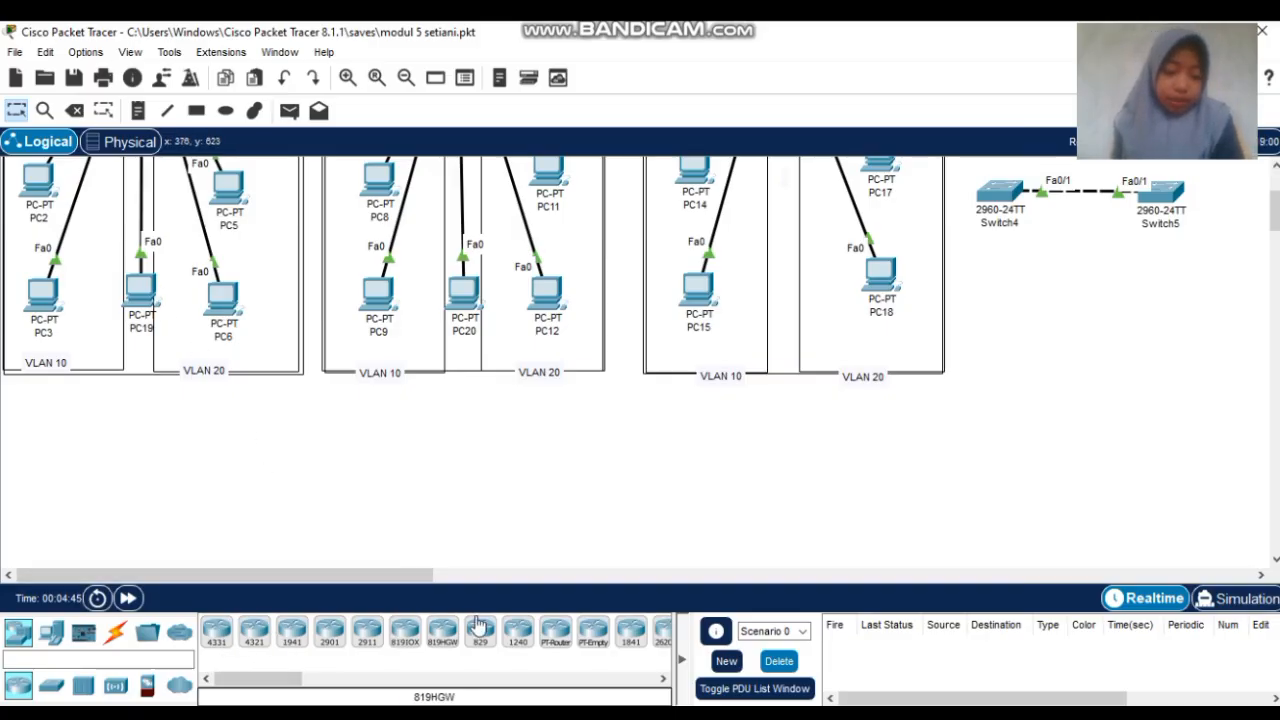
left_click(662, 679)
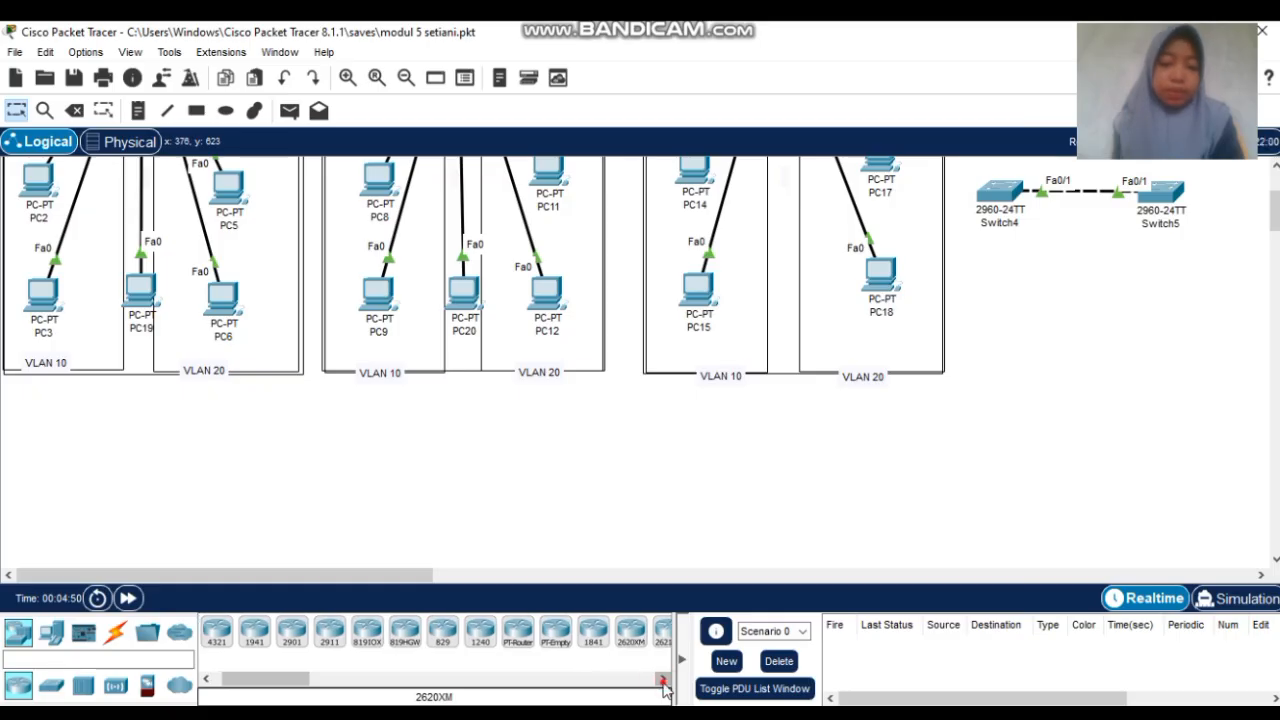
left_click(662, 679)
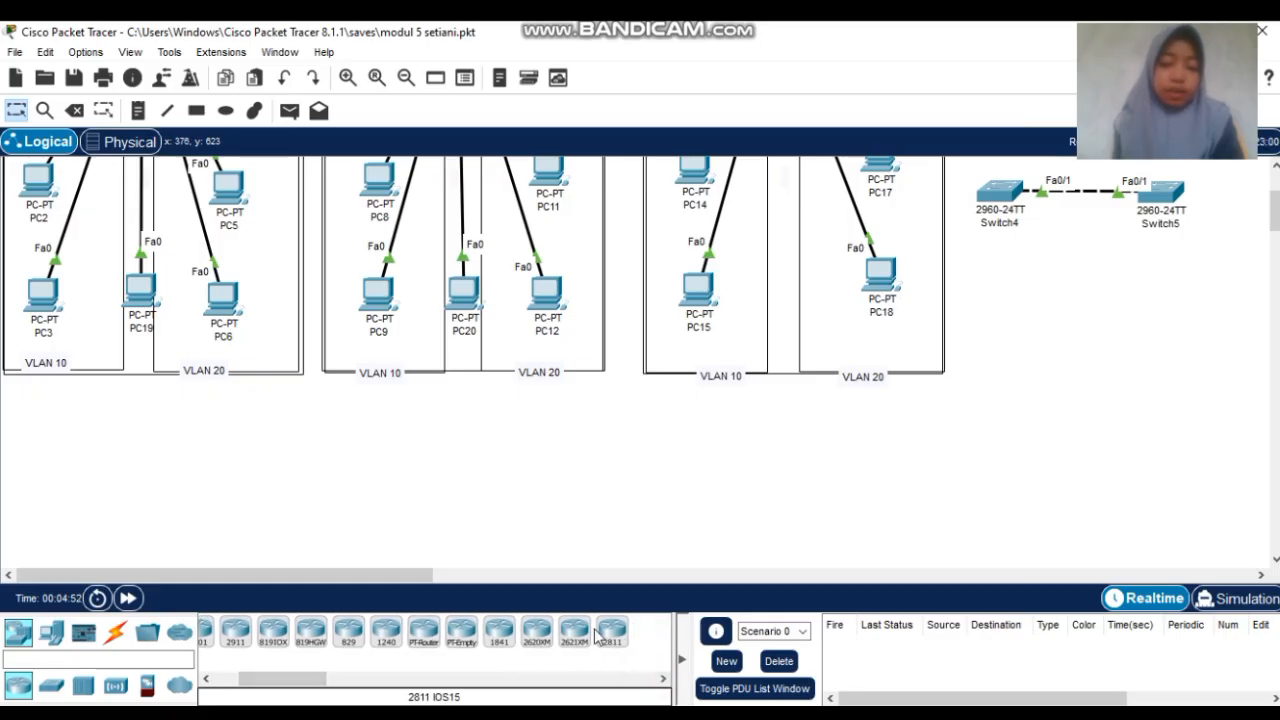
left_click(610, 631)
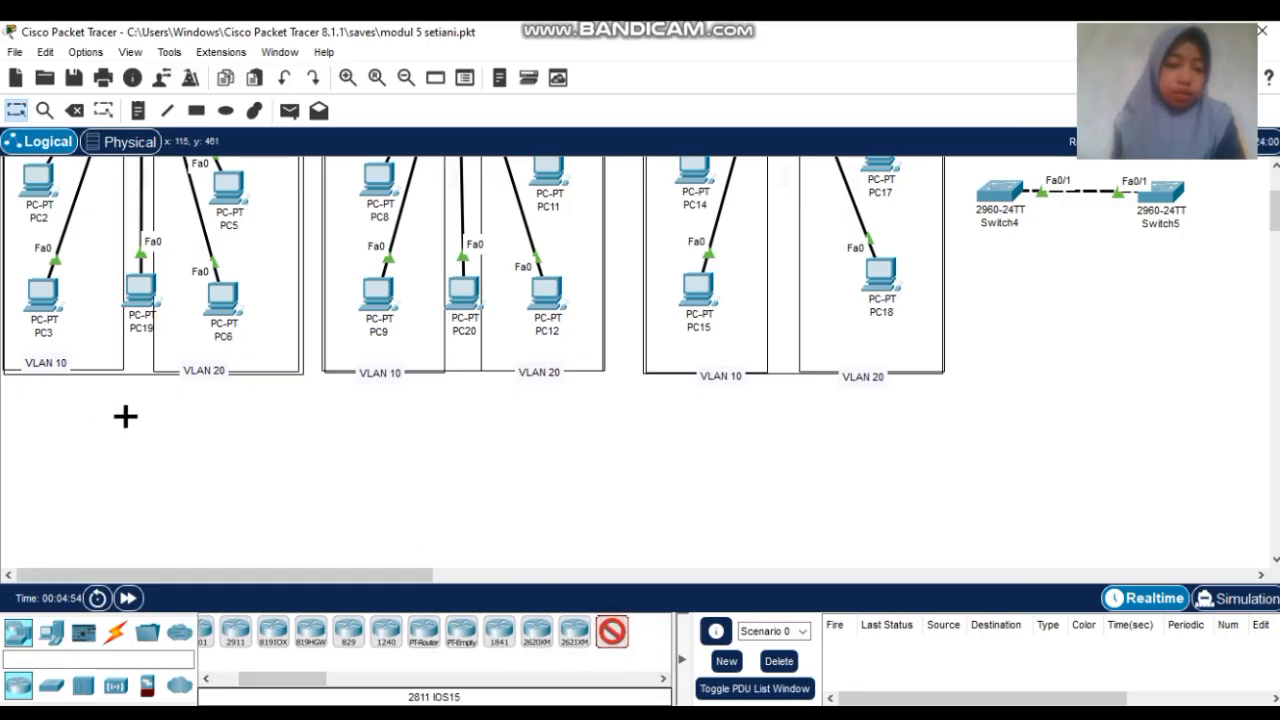
left_click(135, 451)
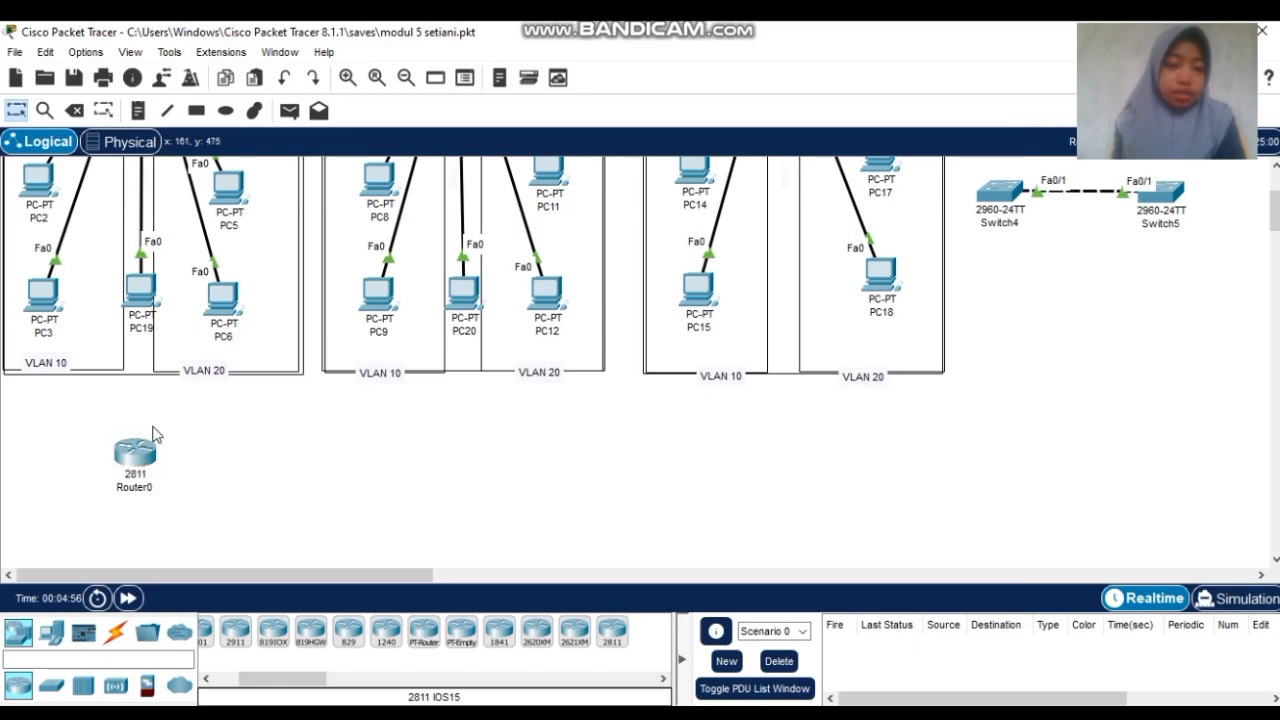
Connect the 2811 router to the RUANG 1 switch with an automatically chosen cable, and align the router beneath PC19
scroll(155, 440, "up", 1)
left_click(115, 632)
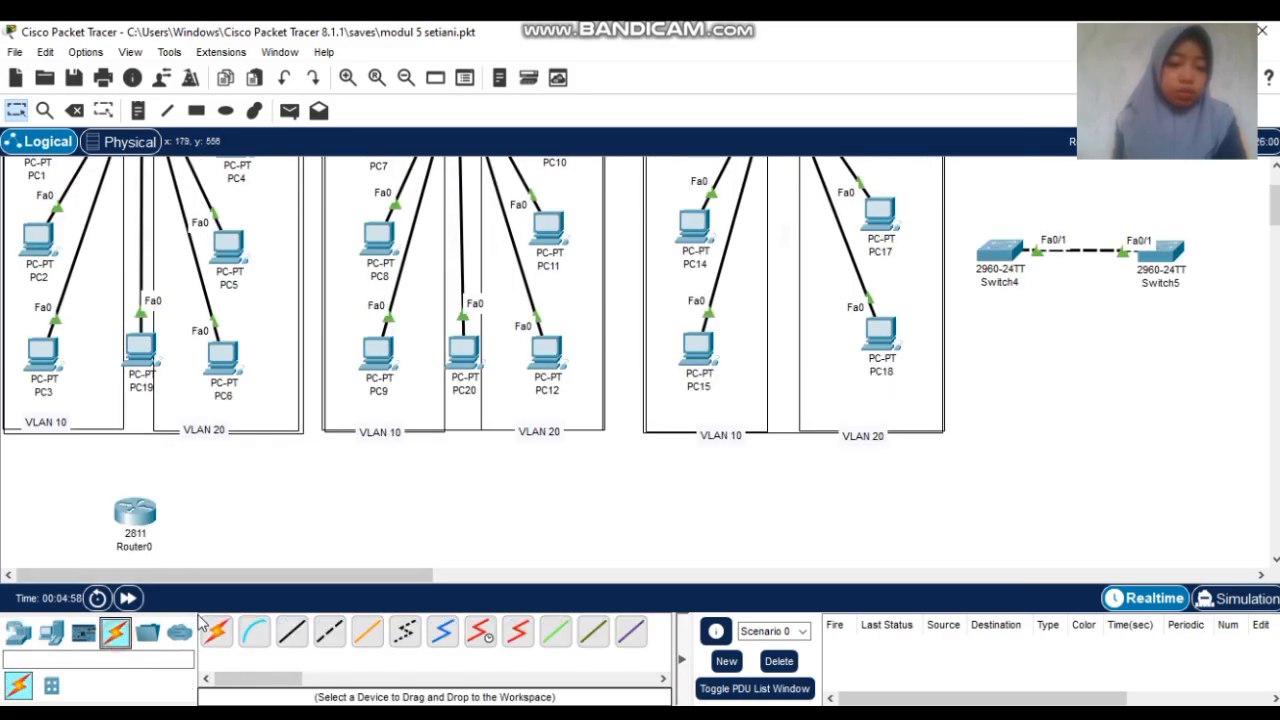
left_click(216, 631)
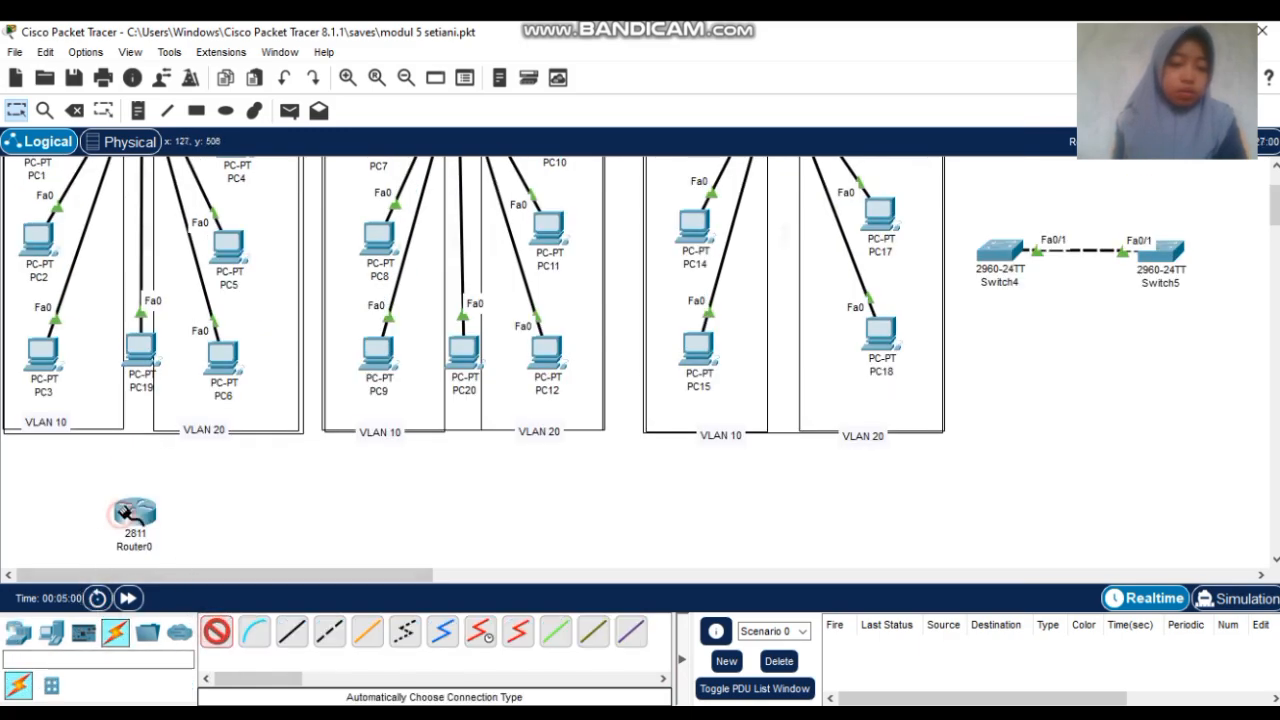
scroll(153, 479, "up", 2)
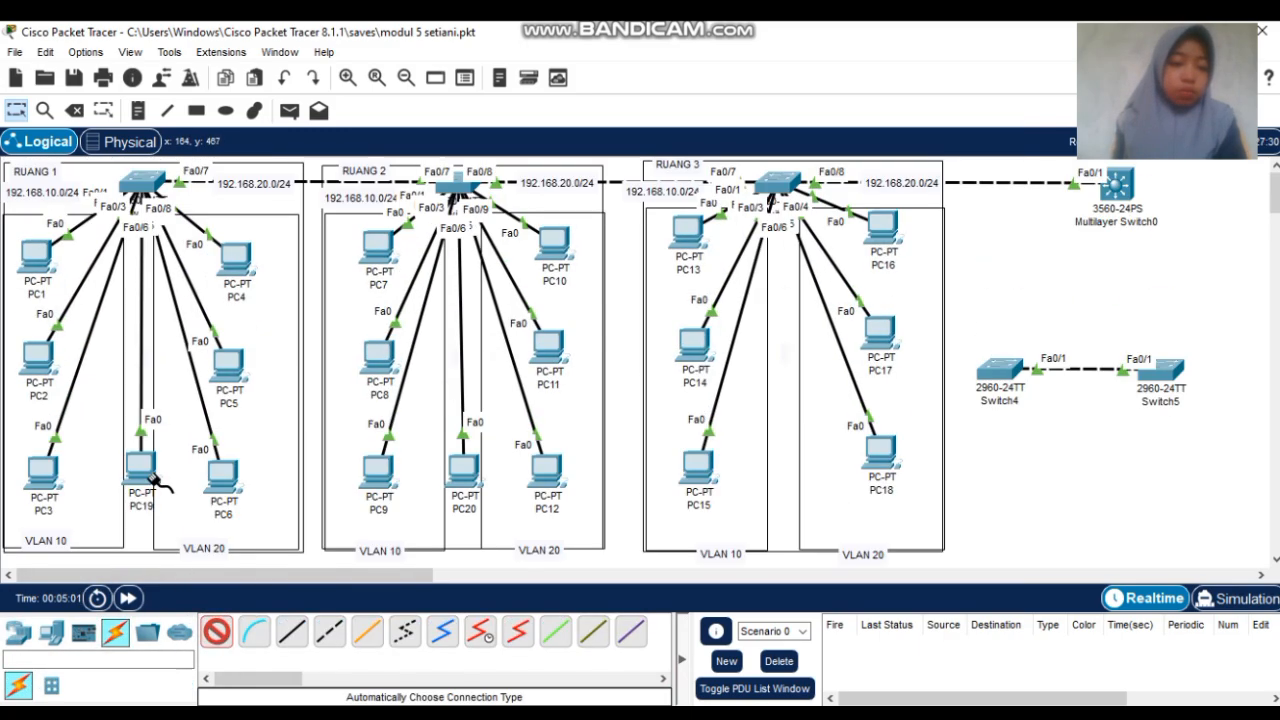
left_click(145, 180)
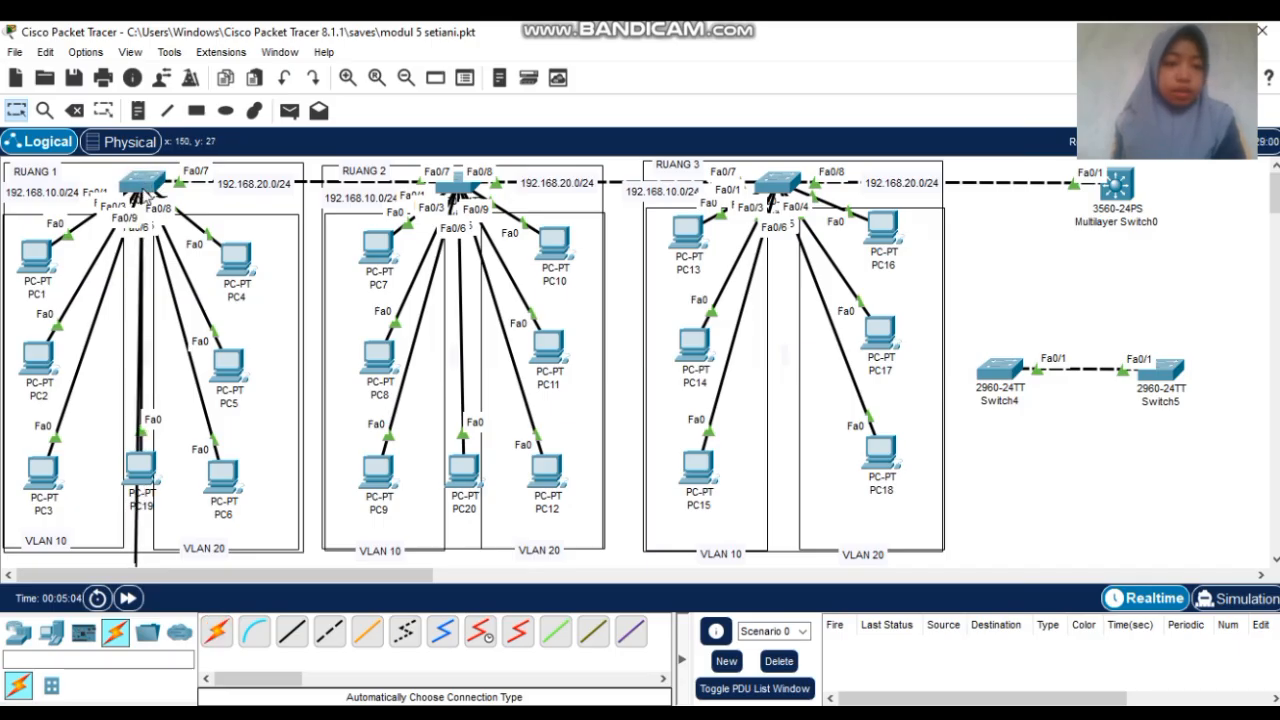
scroll(200, 278, "down", 1)
scroll(200, 278, "down", 2)
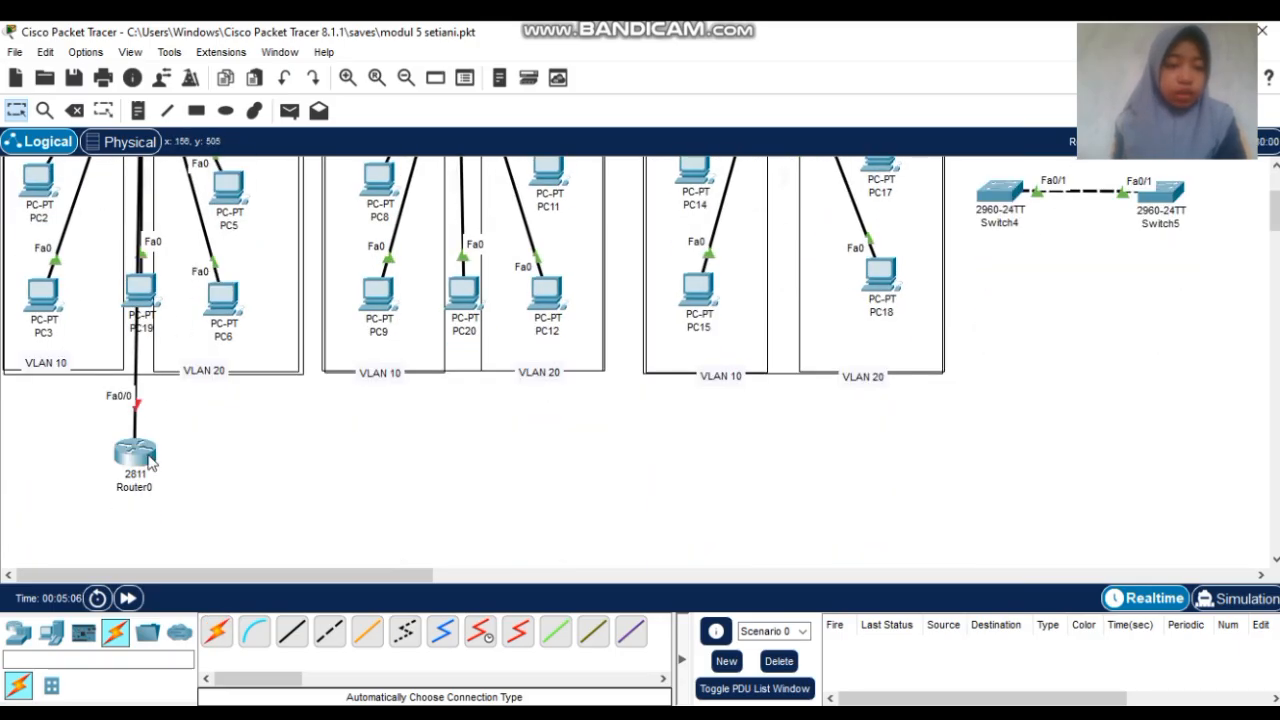
left_click_drag(149, 455, 155, 452)
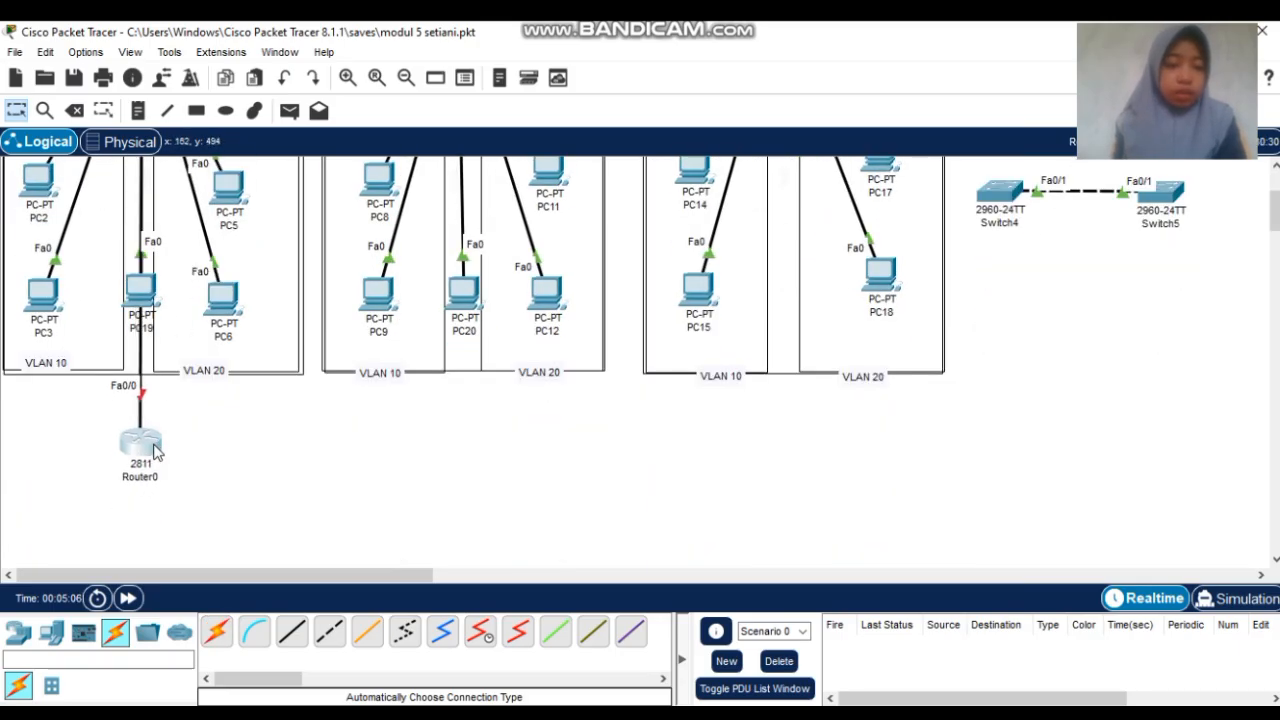
Add a text note beside the 2811 router with the first line "VLAN 1= 192.168.1.0/24"
left_click(140, 110)
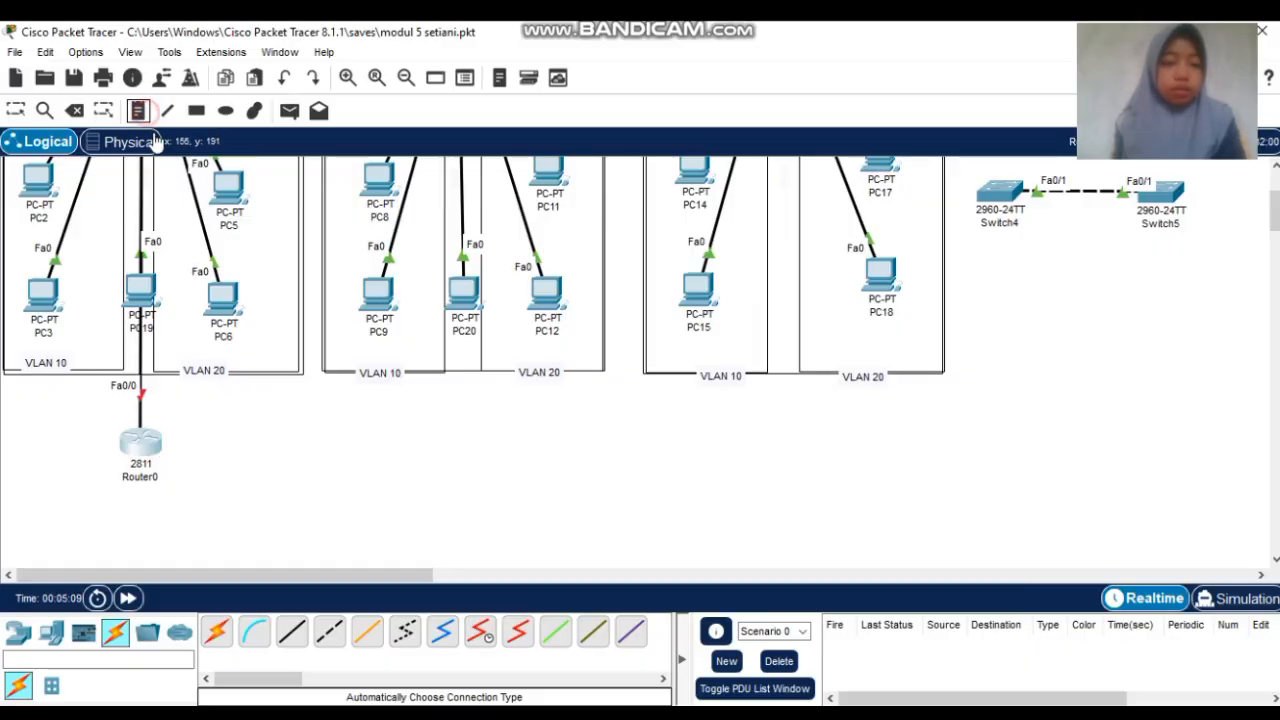
left_click(249, 419)
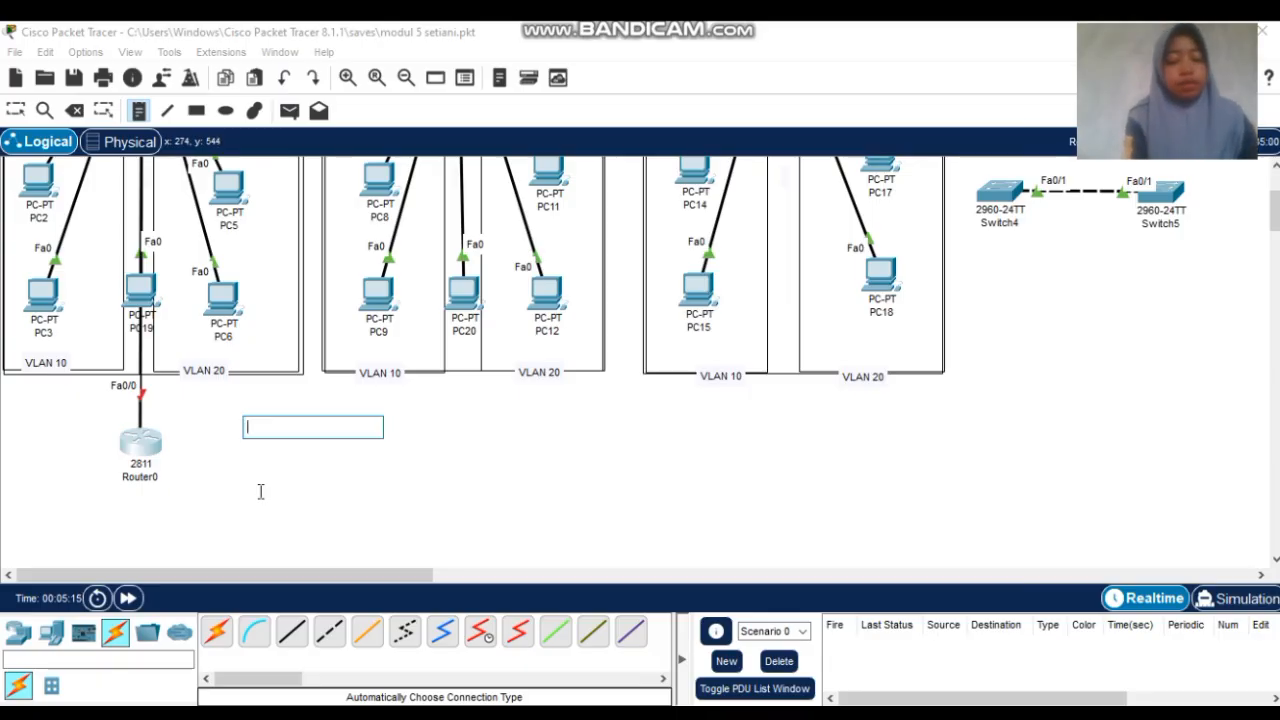
type("v")
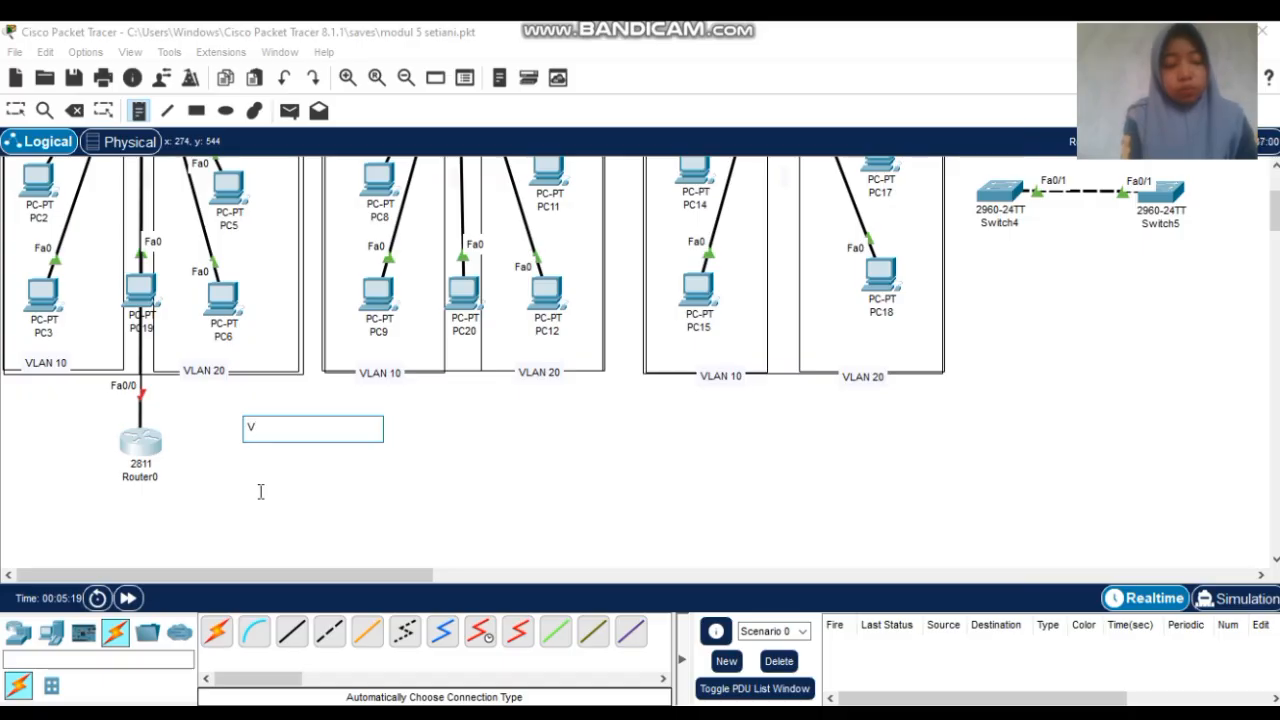
type("LAN 1")
key("BackSpace")
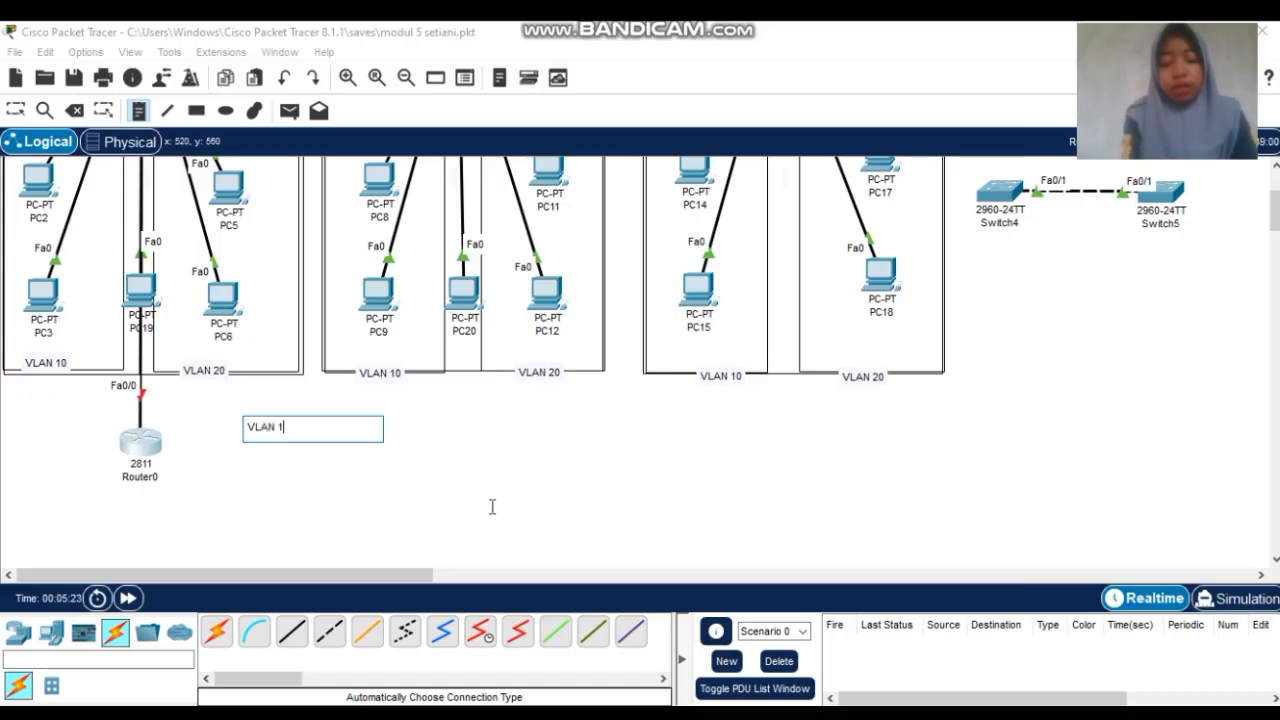
type("+")
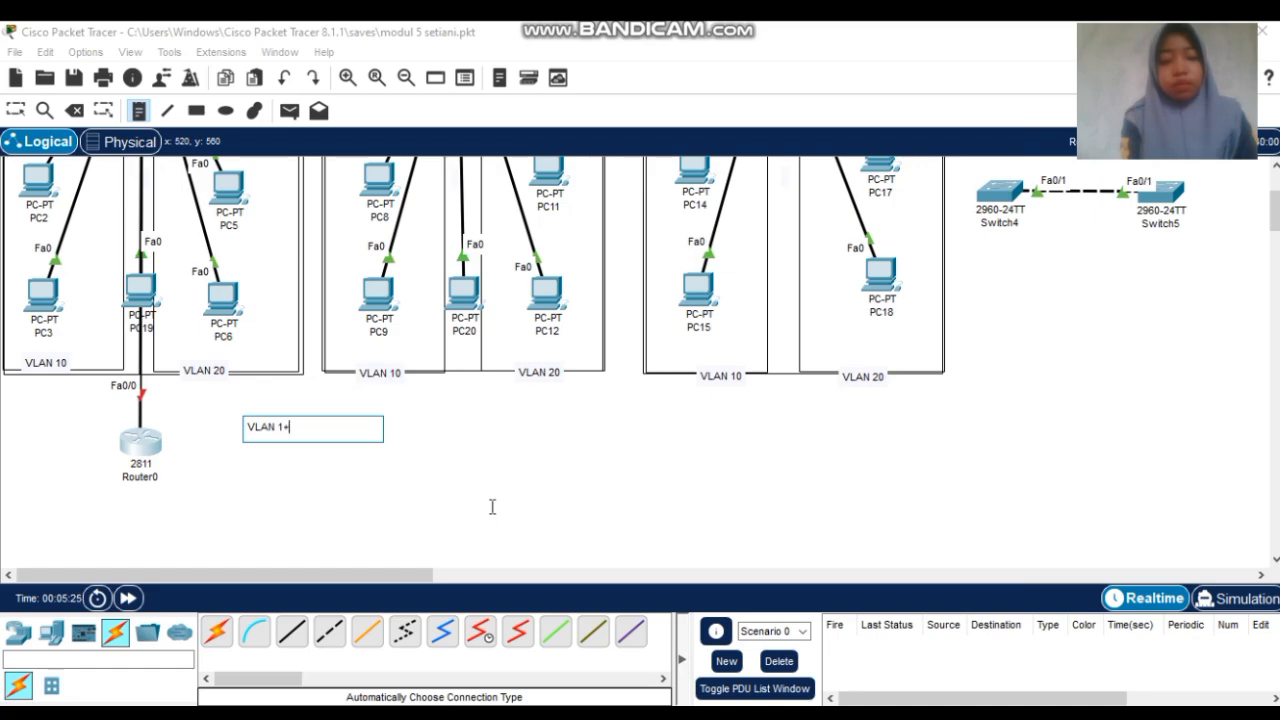
key("BackSpace")
type("=")
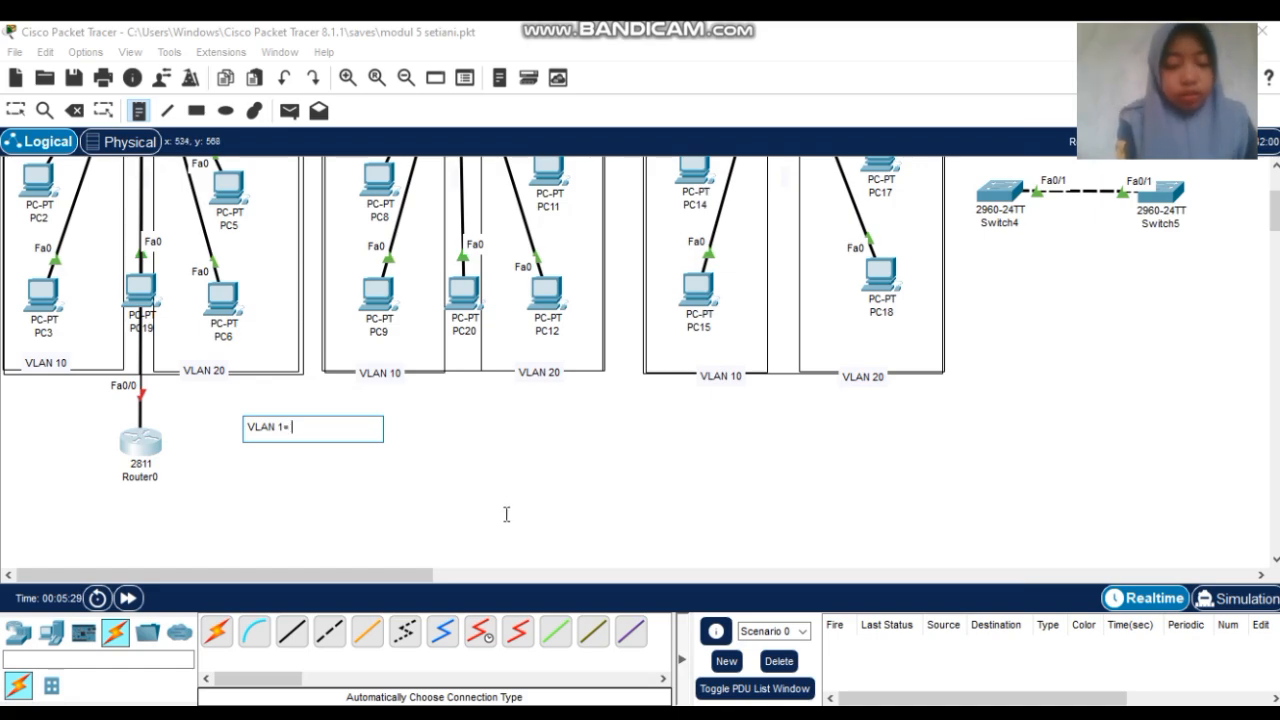
type(" 192.168")
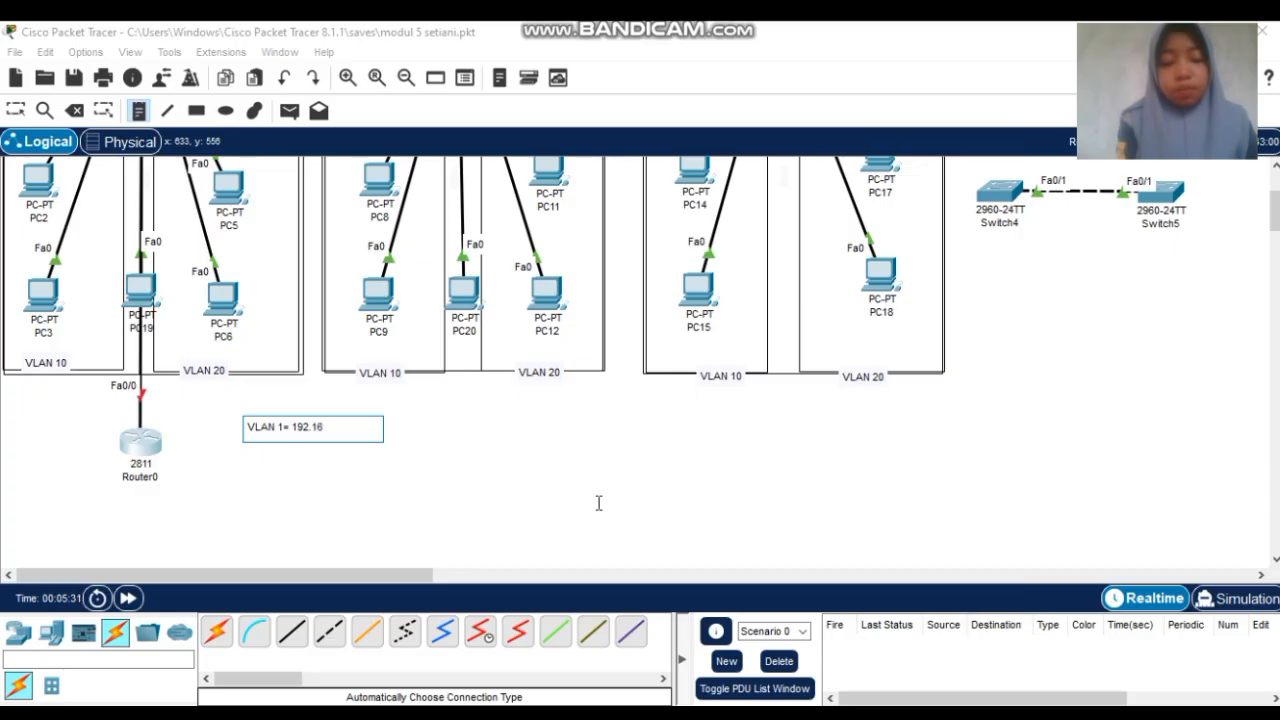
type(".1.0")
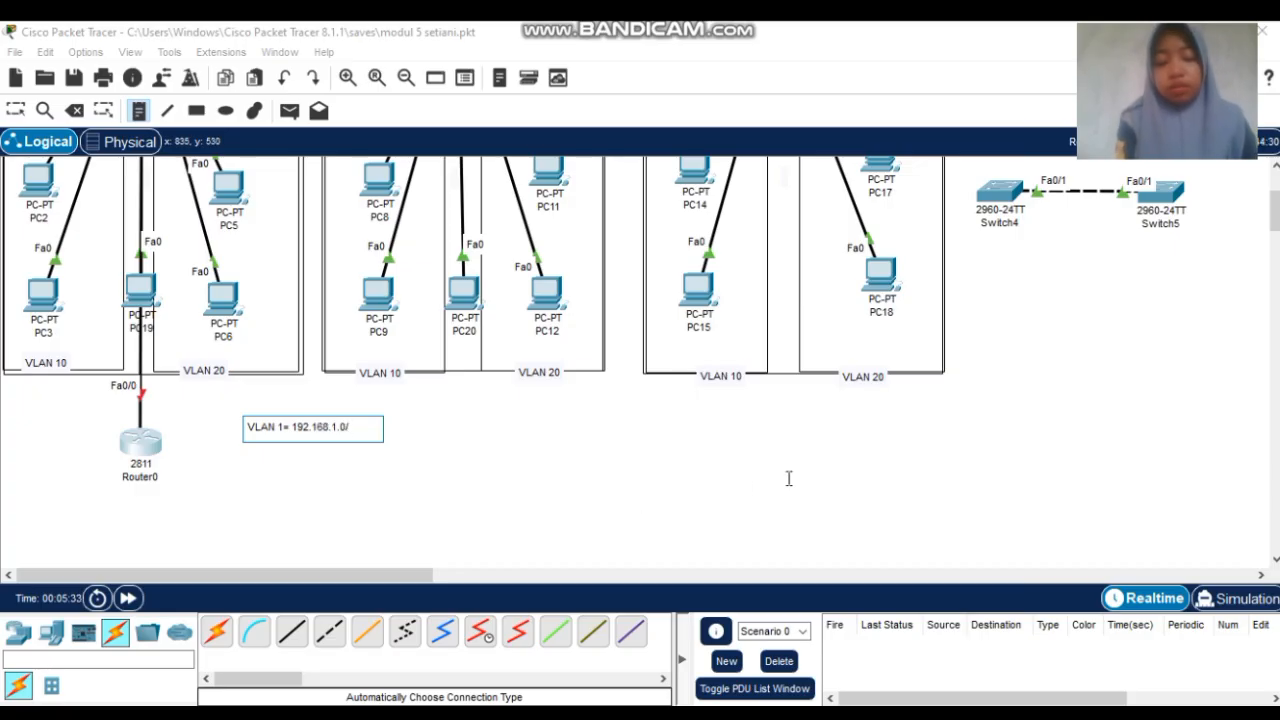
type("/24")
key("Return")
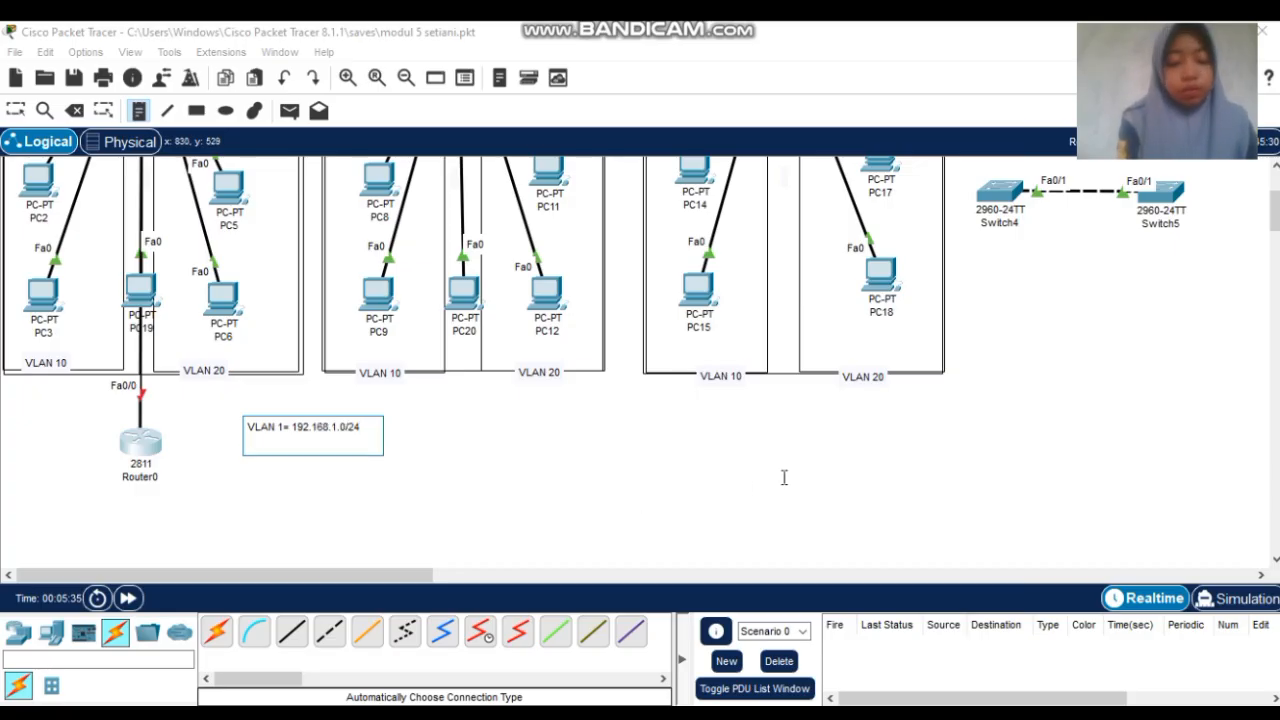
Add the line "VLAN 10= 192.168.10.0/24" to the note beside the router
type("VLAN 10")
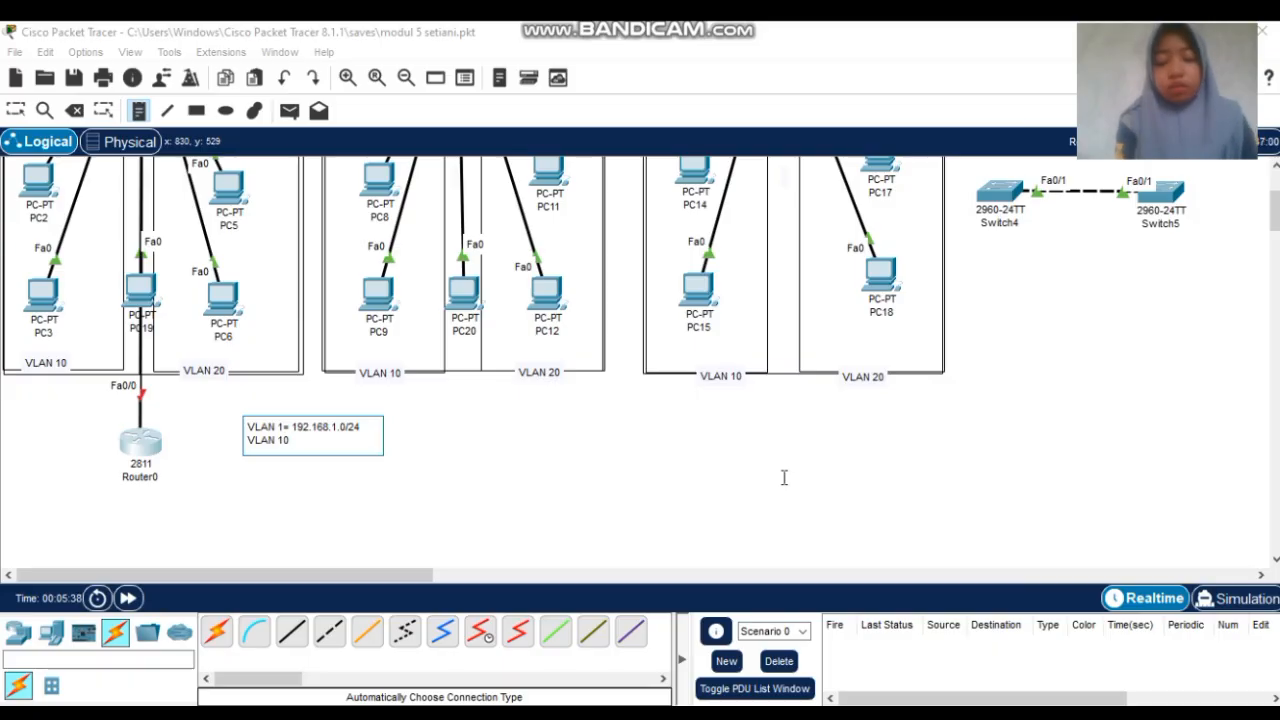
type("= 19")
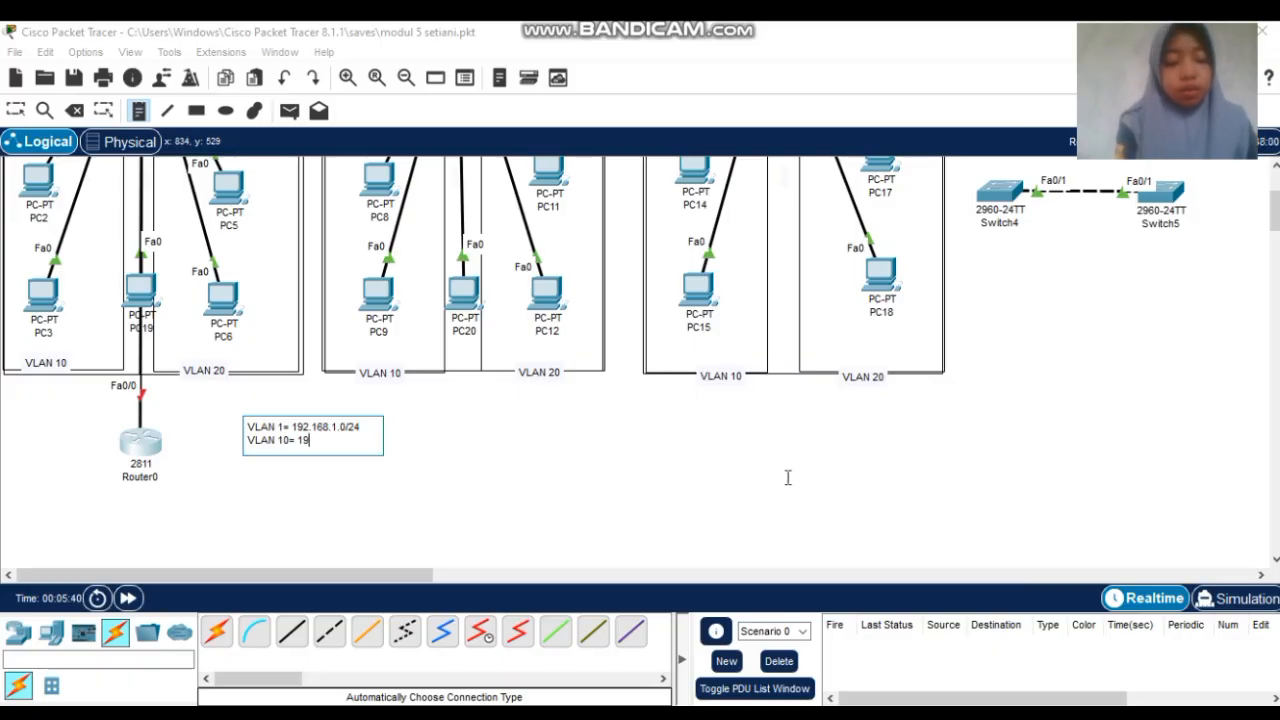
type("2.168.10.")
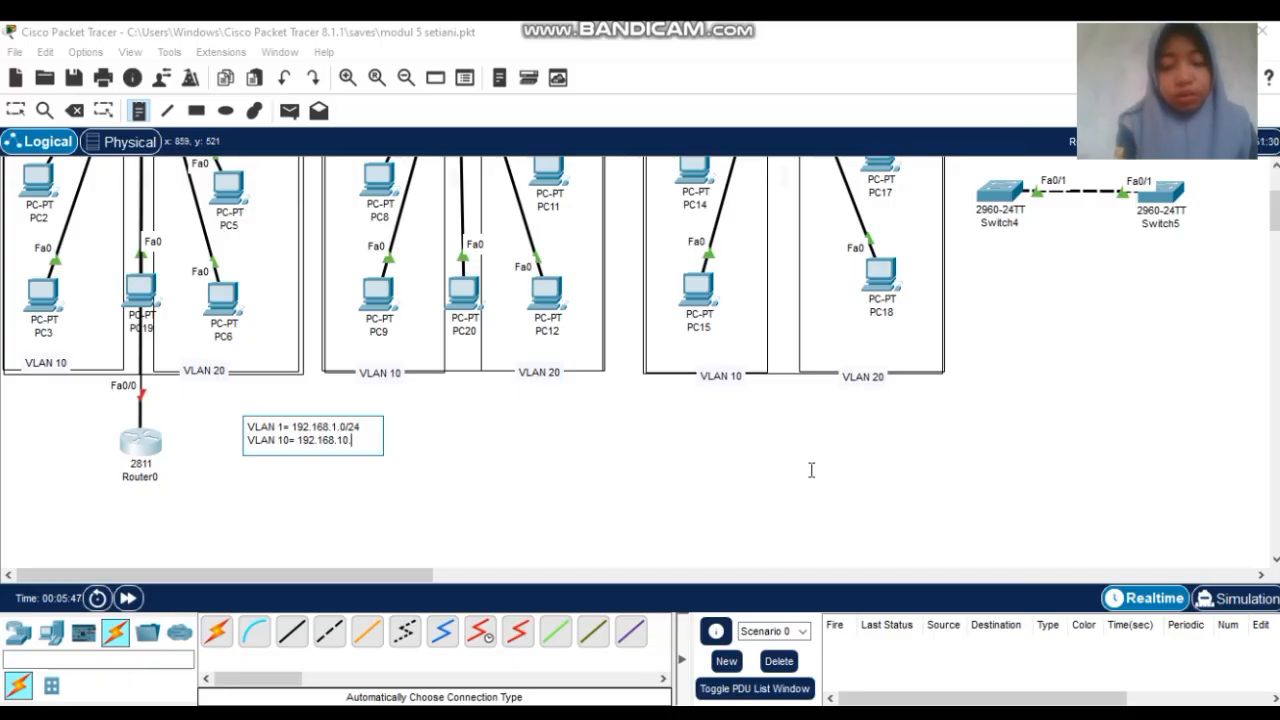
type("24")
key("Return")
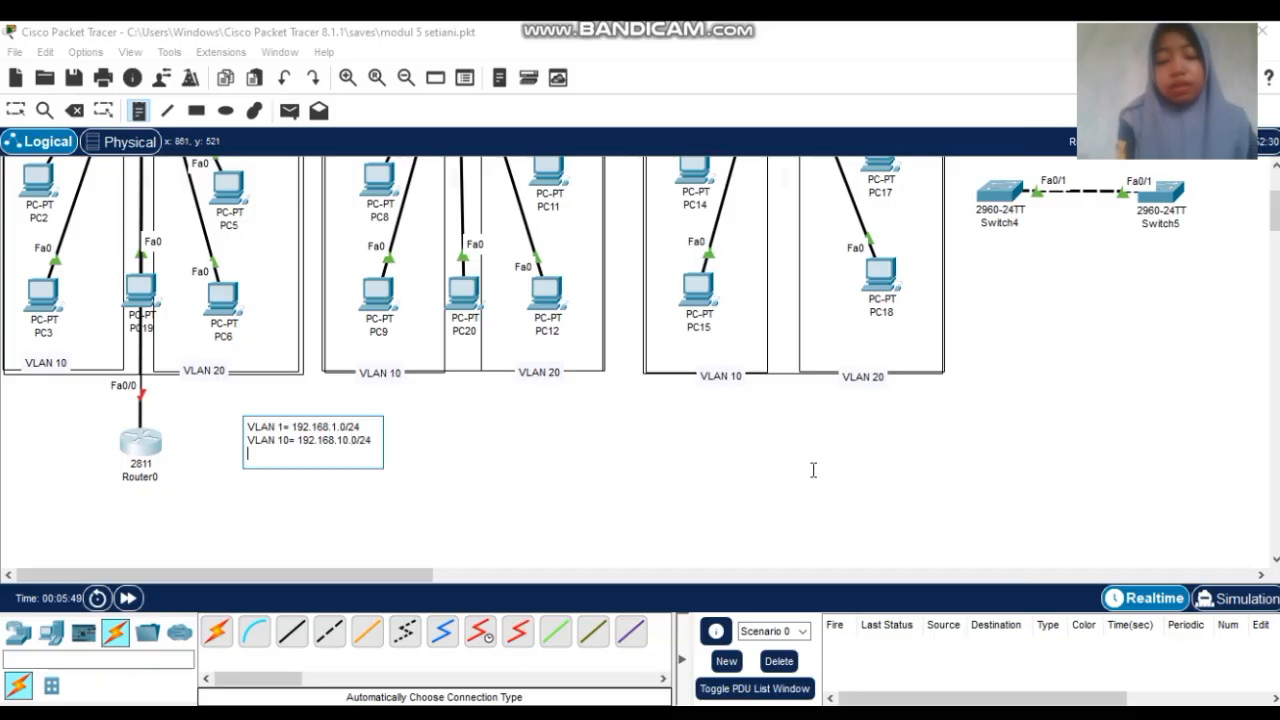
Complete the note with the line "VLAN 20= 192.168.20.0/24" and return to the selection tool
type("VLAN")
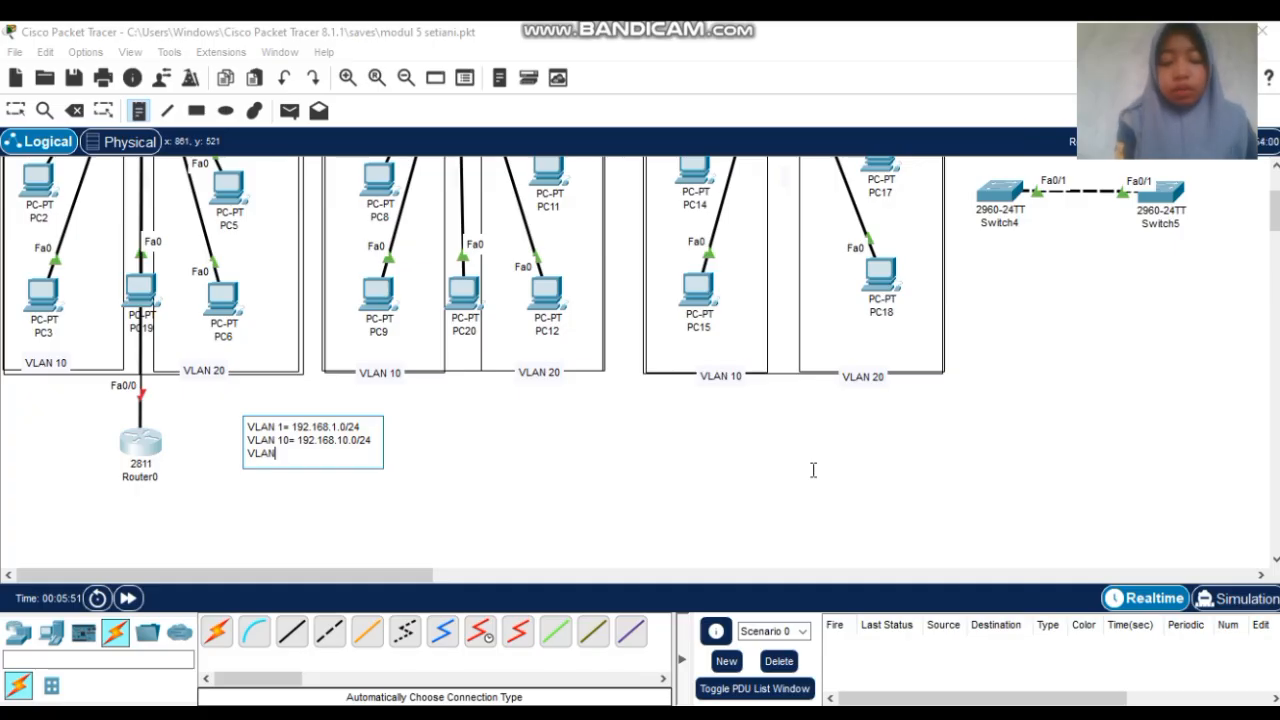
type(" 20= 192")
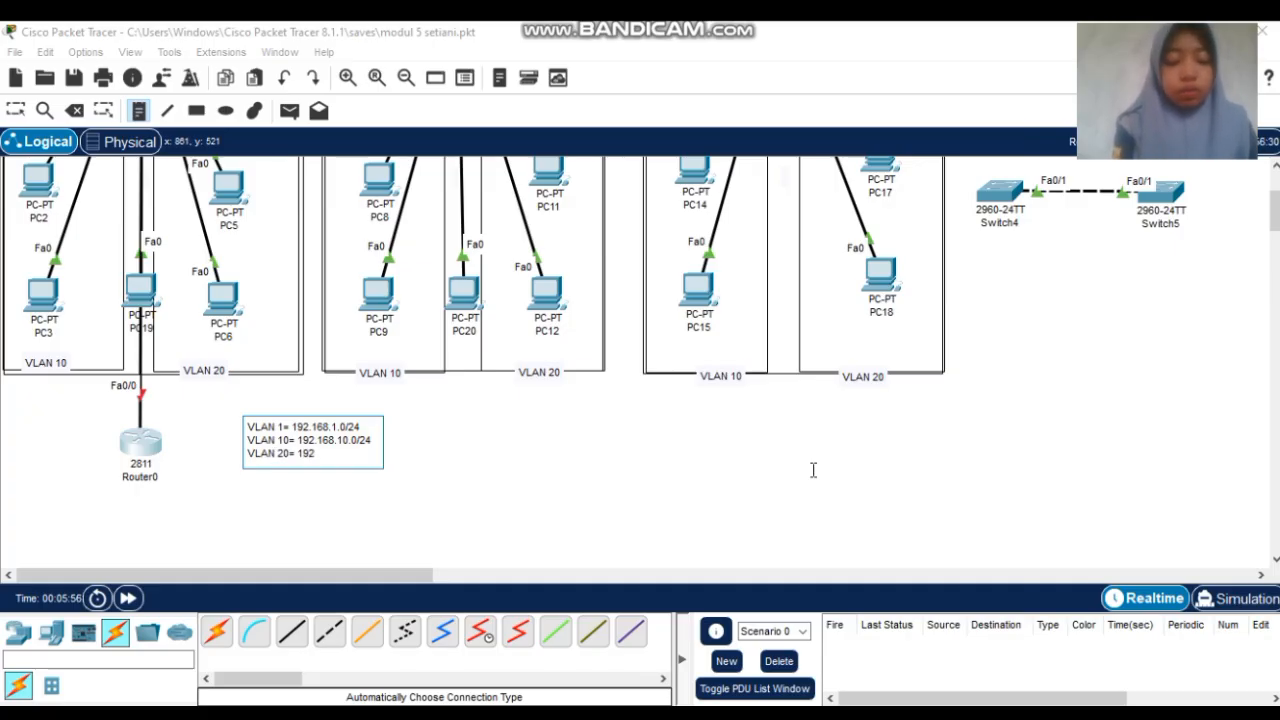
type(".")
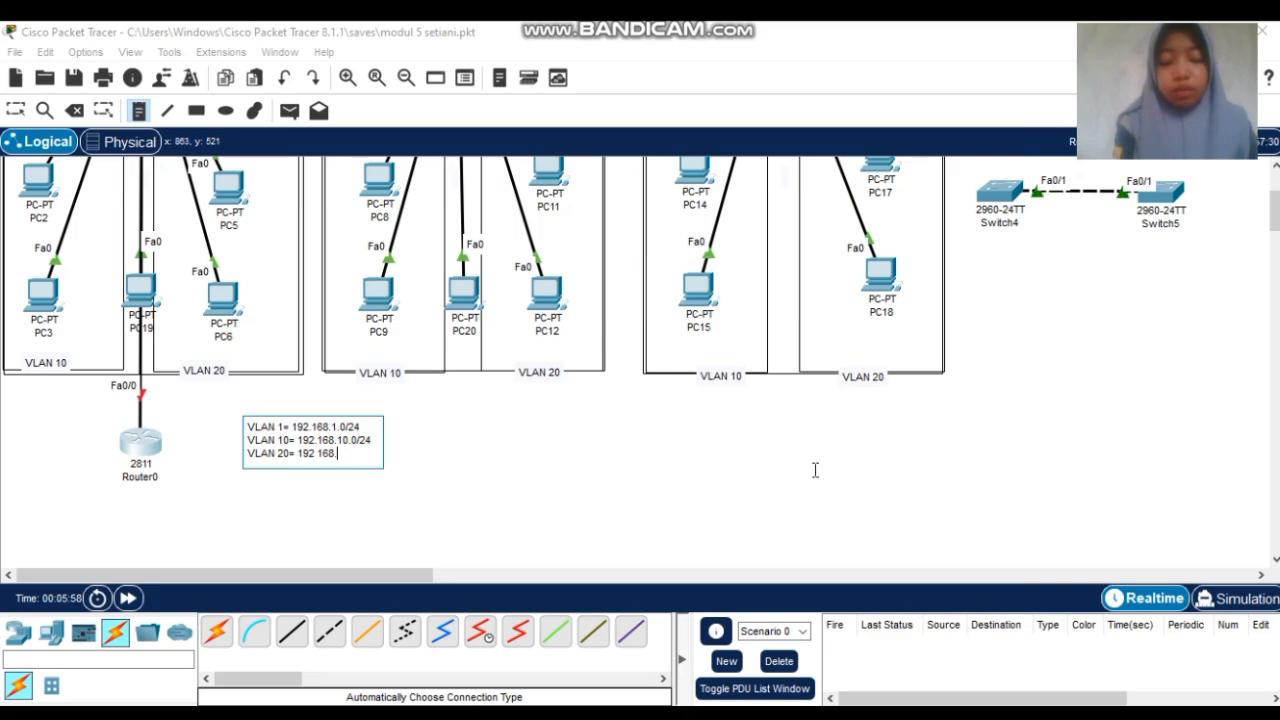
type("168.20.0")
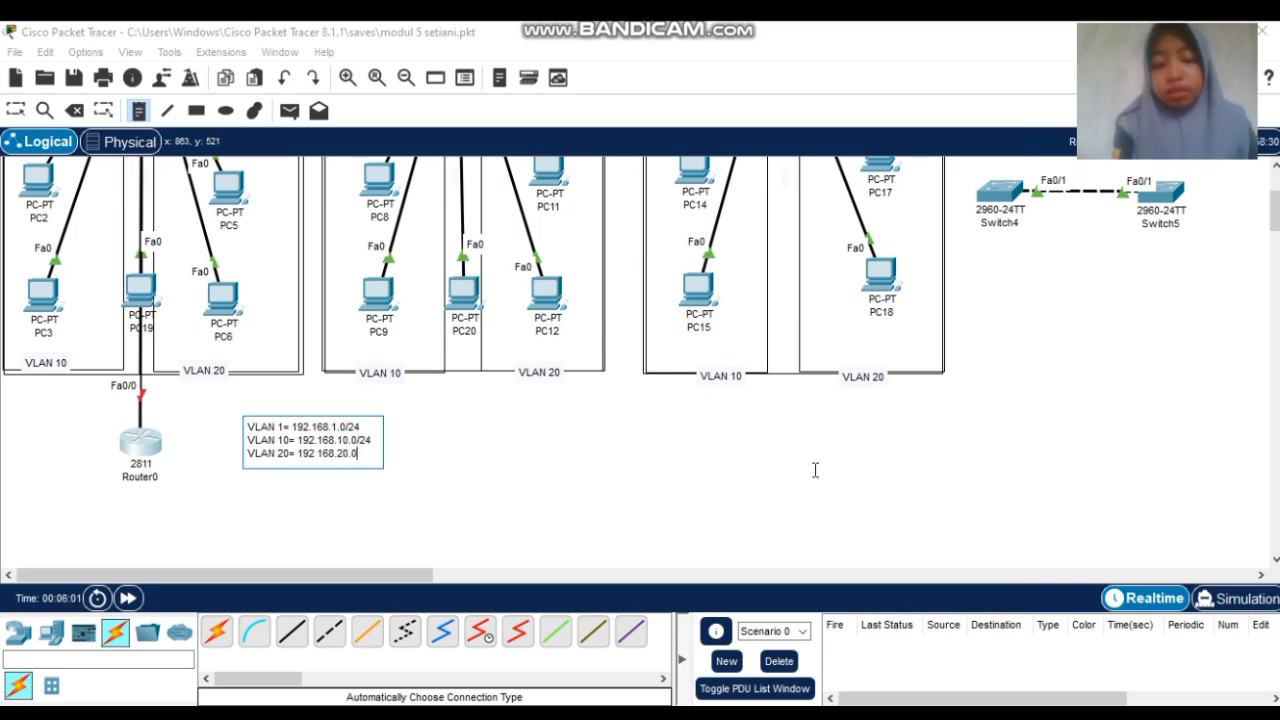
type("/24")
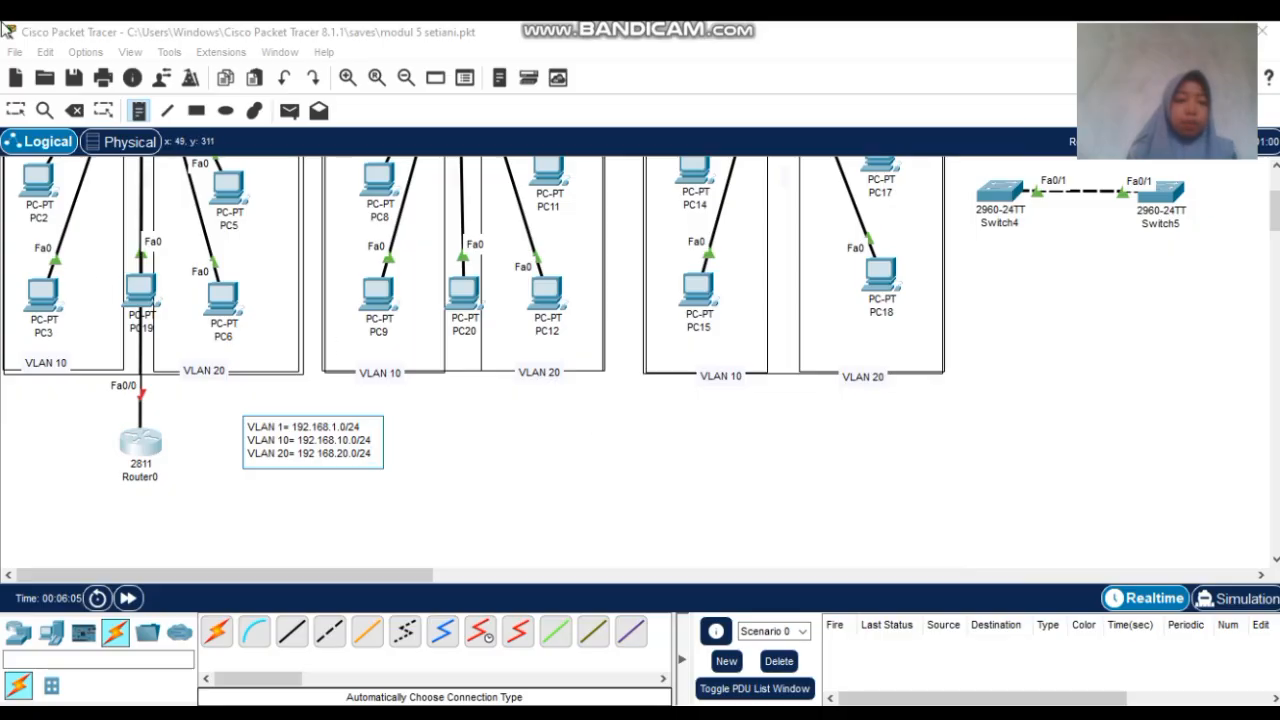
left_click(15, 110)
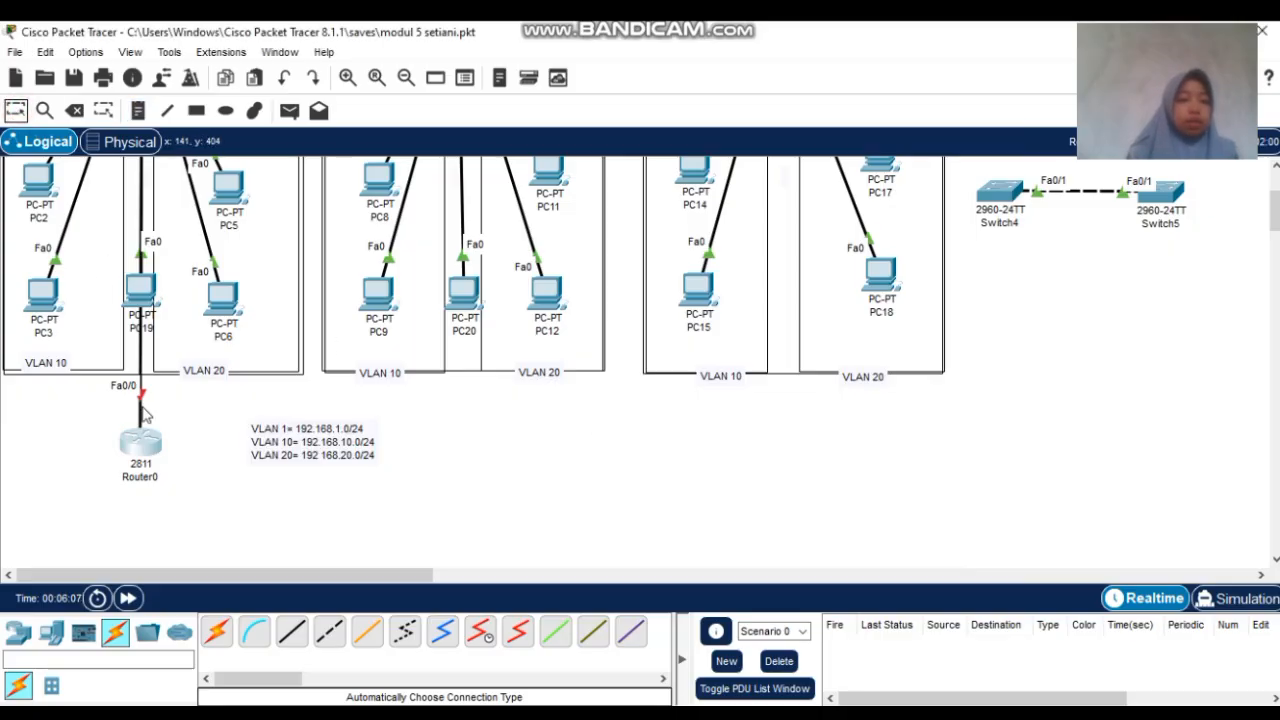
Open Router0's command line interface and answer NO to the initial configuration dialog
scroll(194, 380, "up", 3)
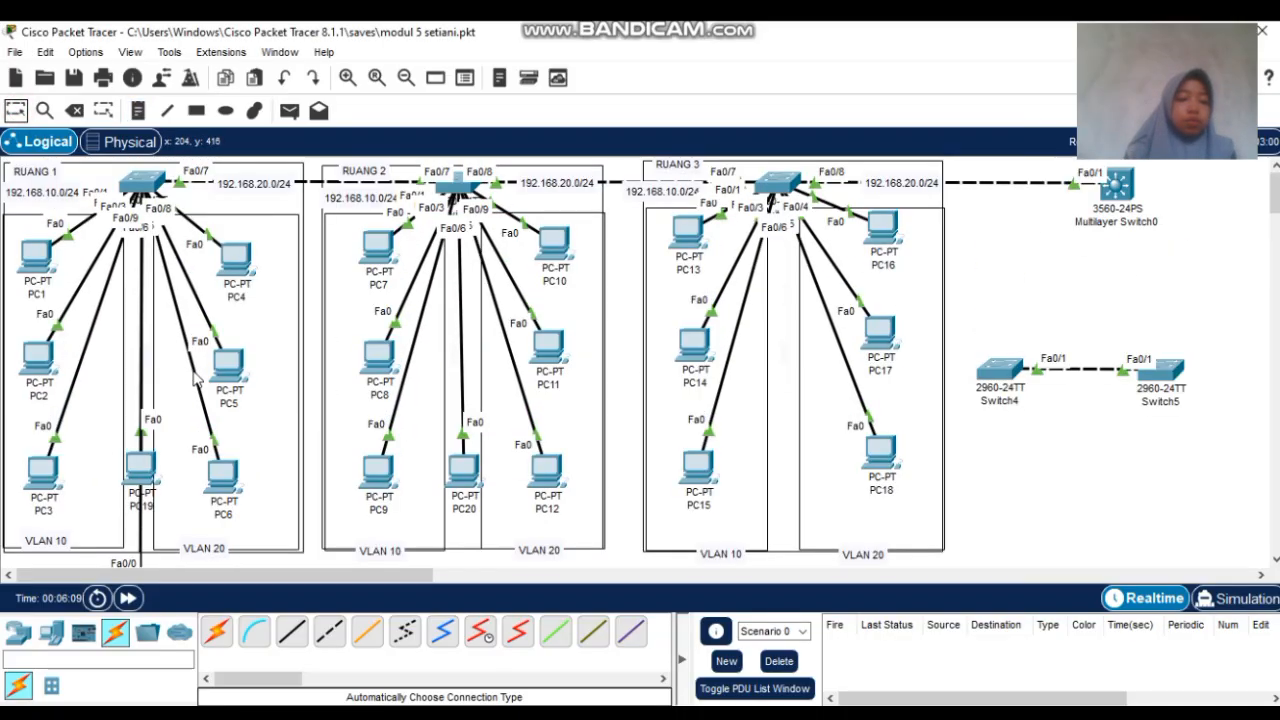
scroll(196, 378, "down", 5)
left_click(140, 325)
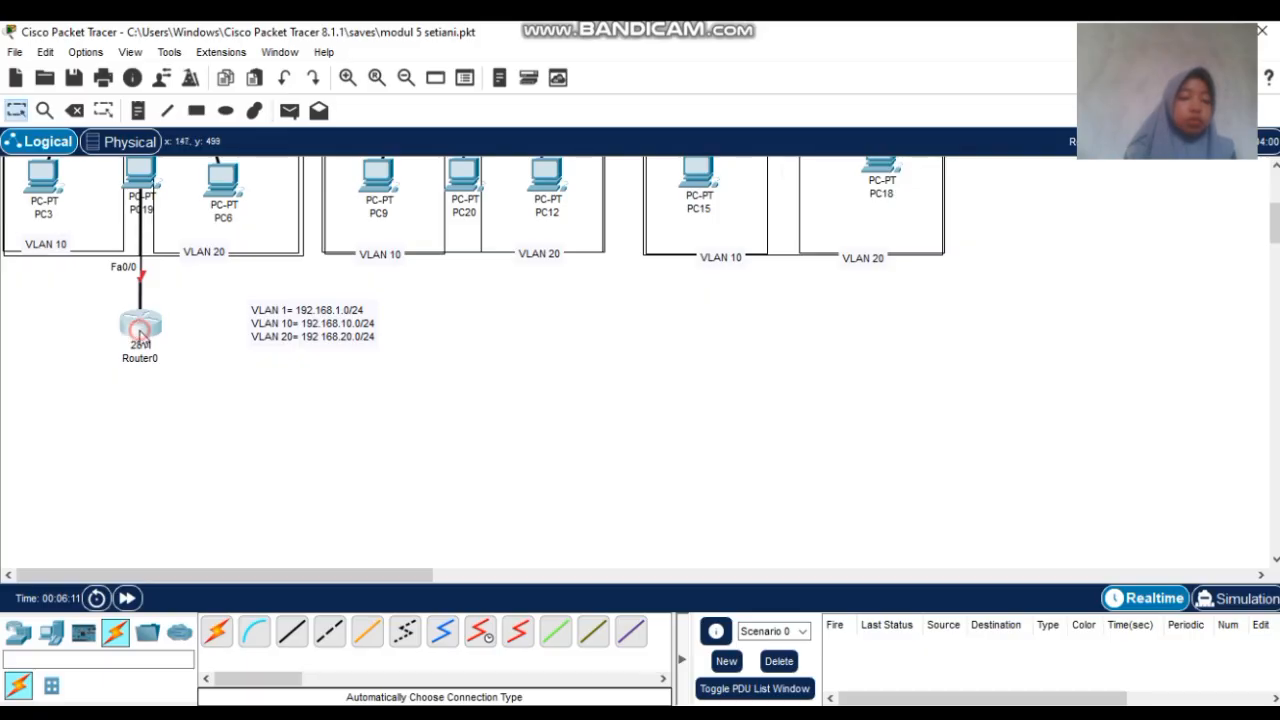
left_click(452, 80)
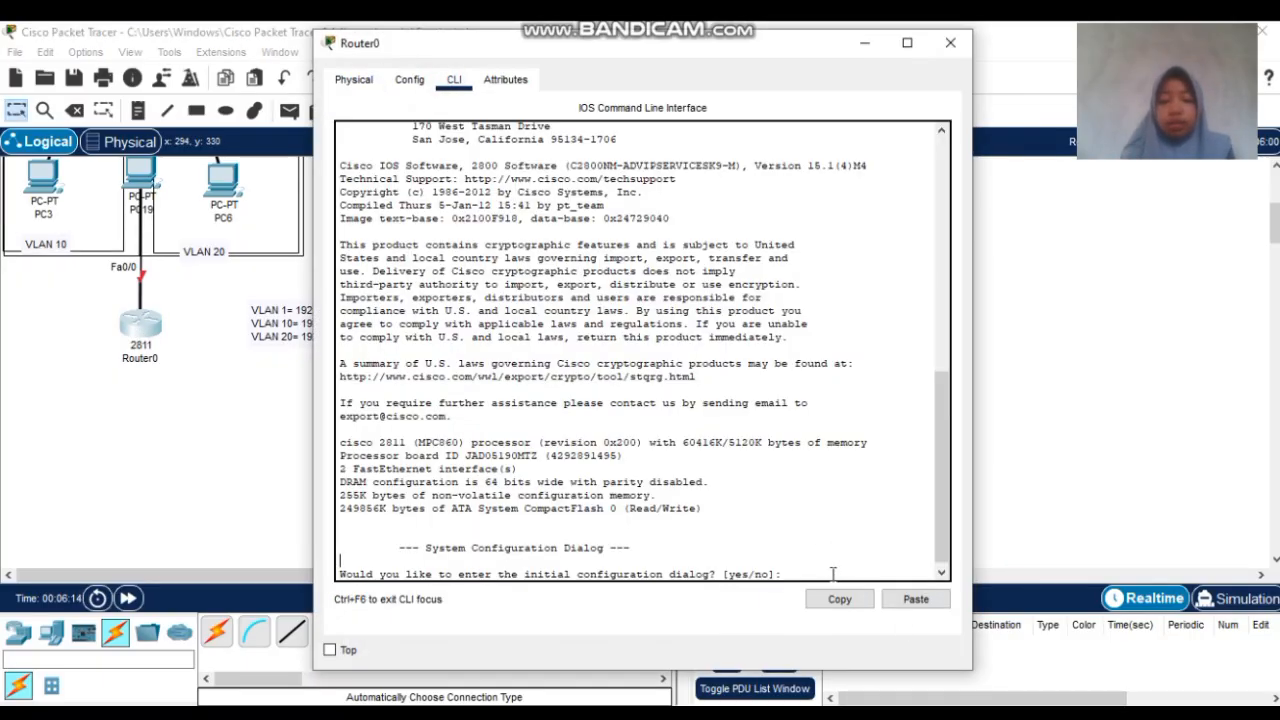
type("N")
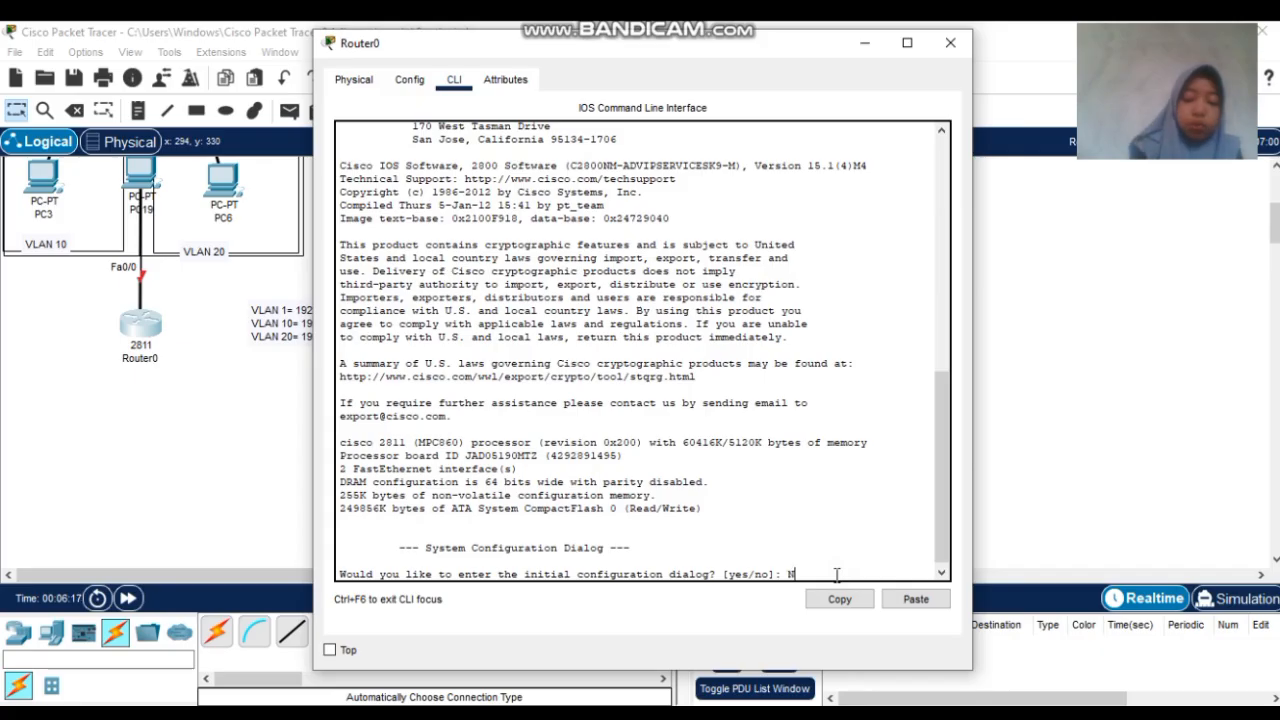
type("O")
key("Return")
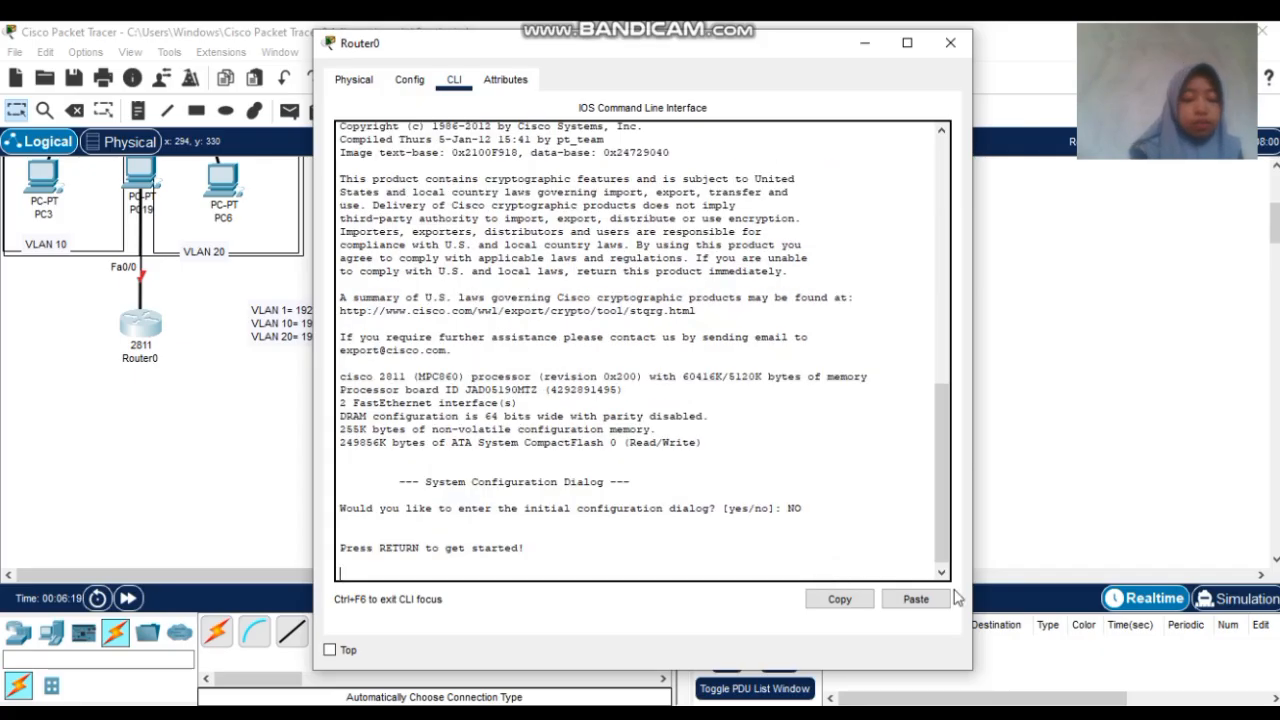
Enter privileged mode on Router0 with en and open global configuration mode with conf t
key("Return")
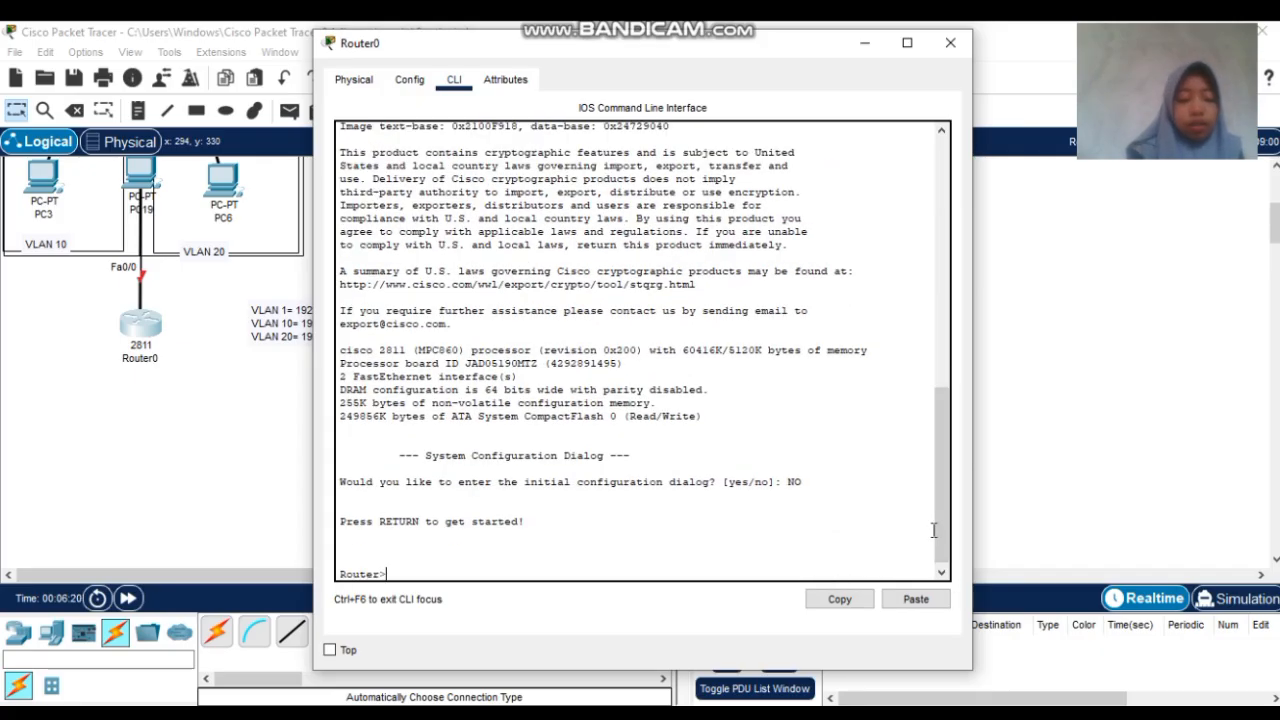
type("en")
key("Return")
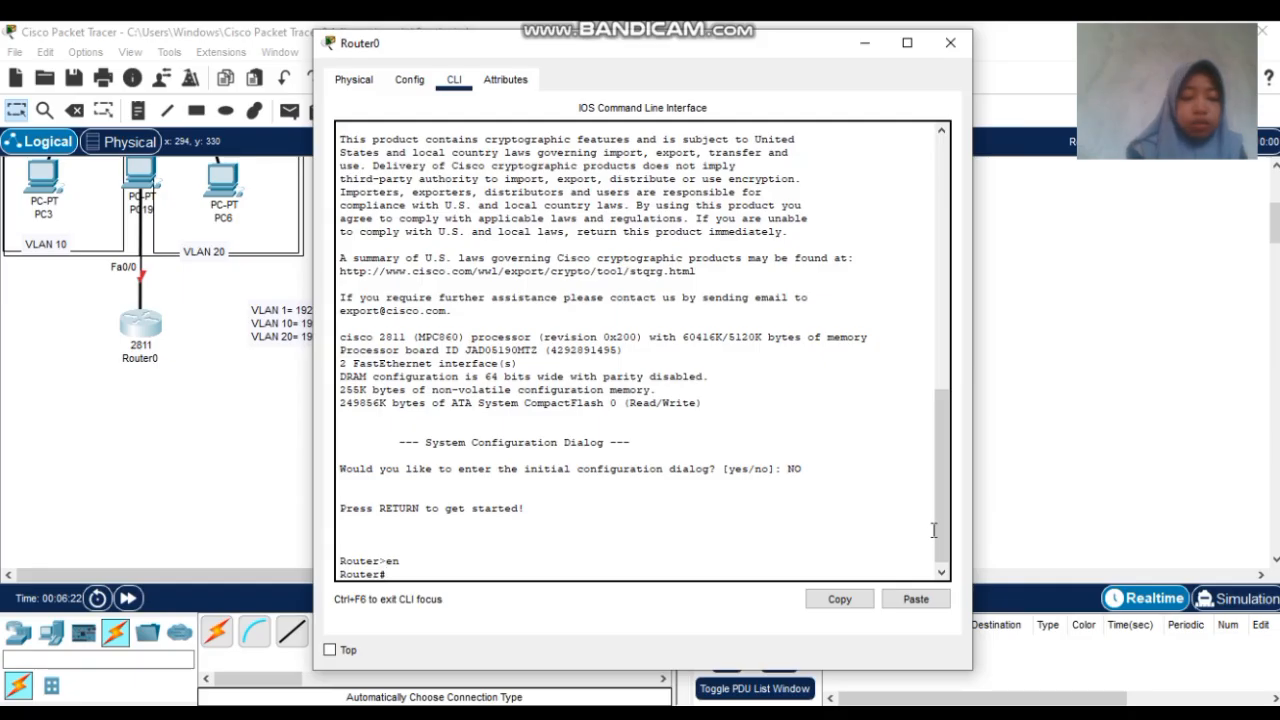
type("c")
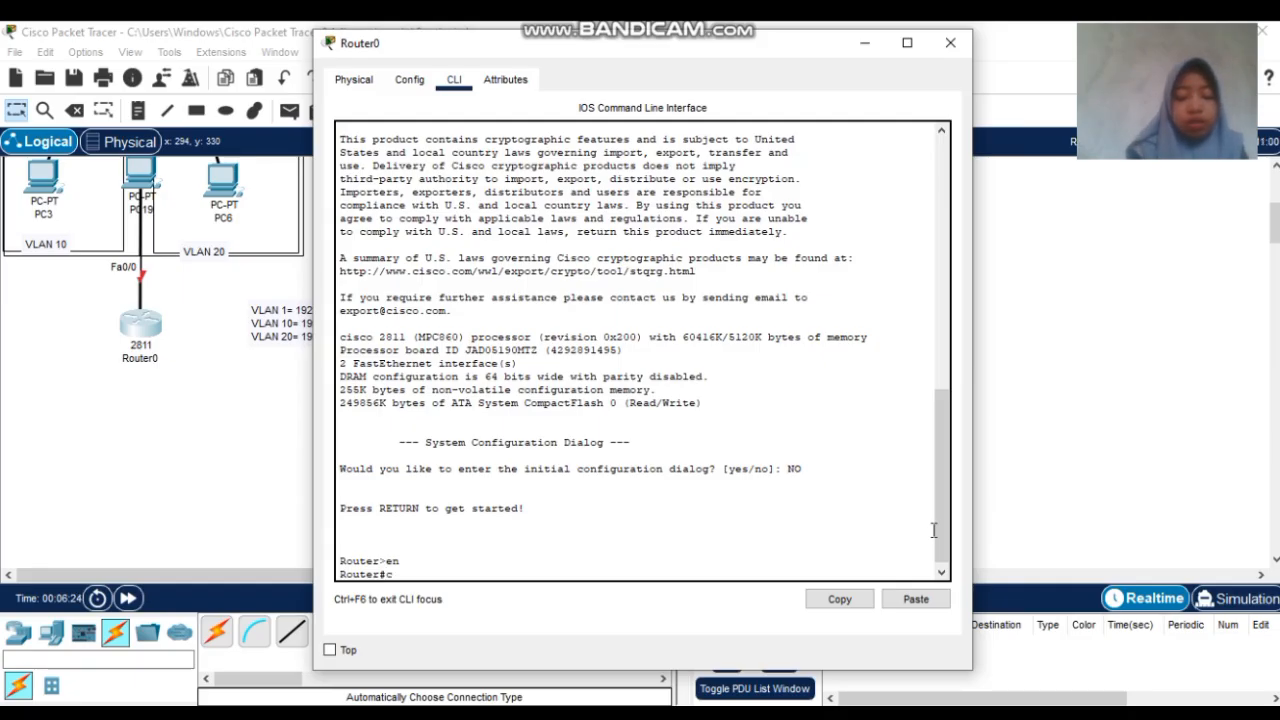
type("onf t")
key("Return")
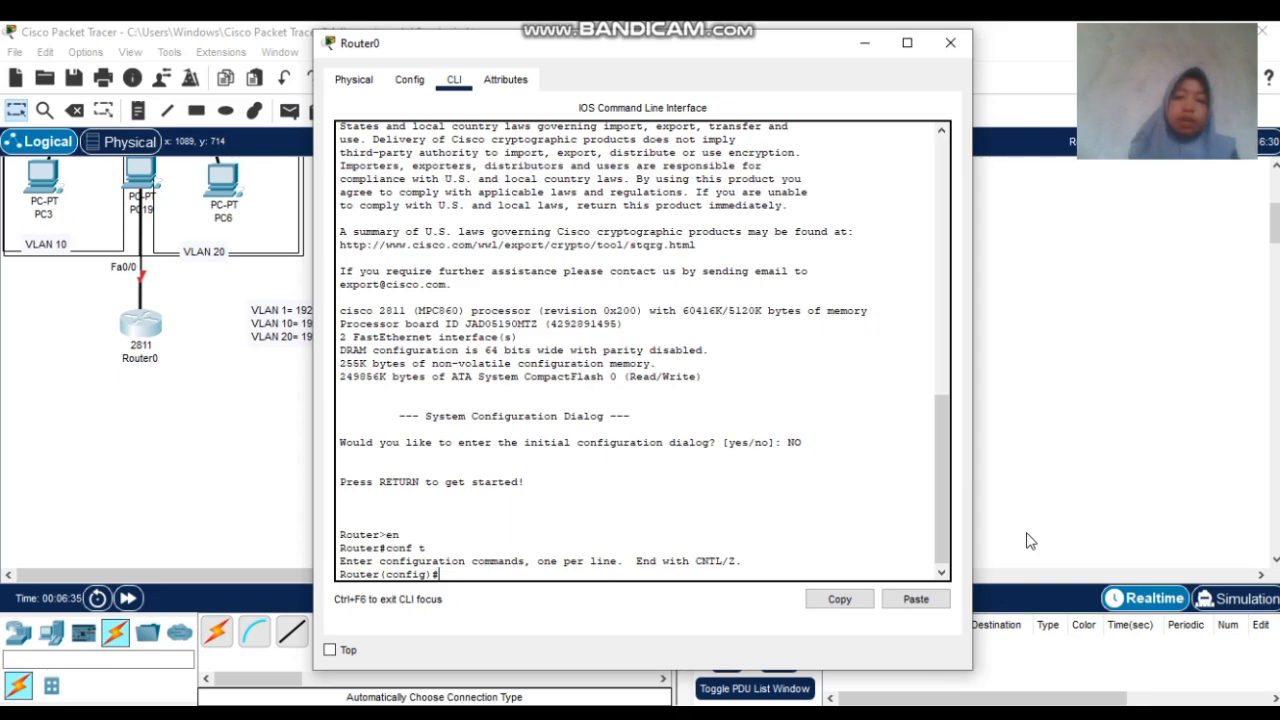
Close Router0's window, review its link to the RUANG 1 switch and reposition Router0 just below the RUANG 1 boxes
left_click(950, 44)
scroll(160, 300, "up", 2)
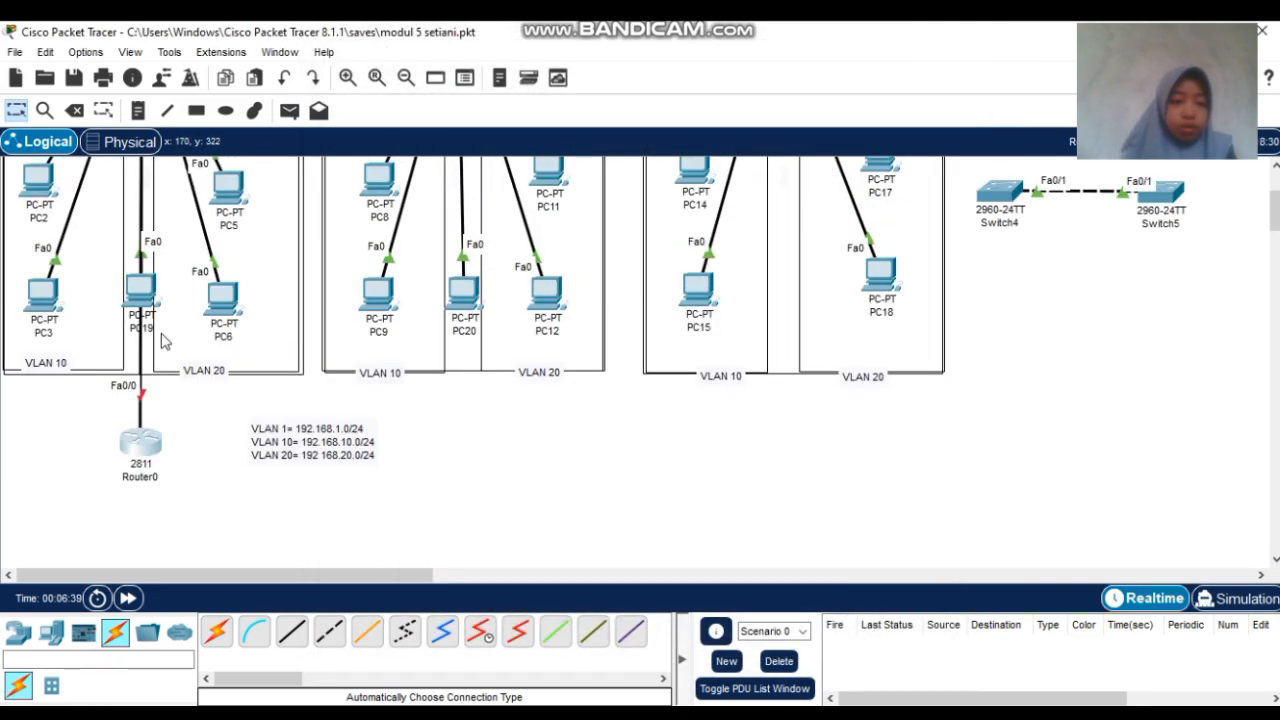
scroll(160, 480, "up", 1)
scroll(145, 512, "up", 2)
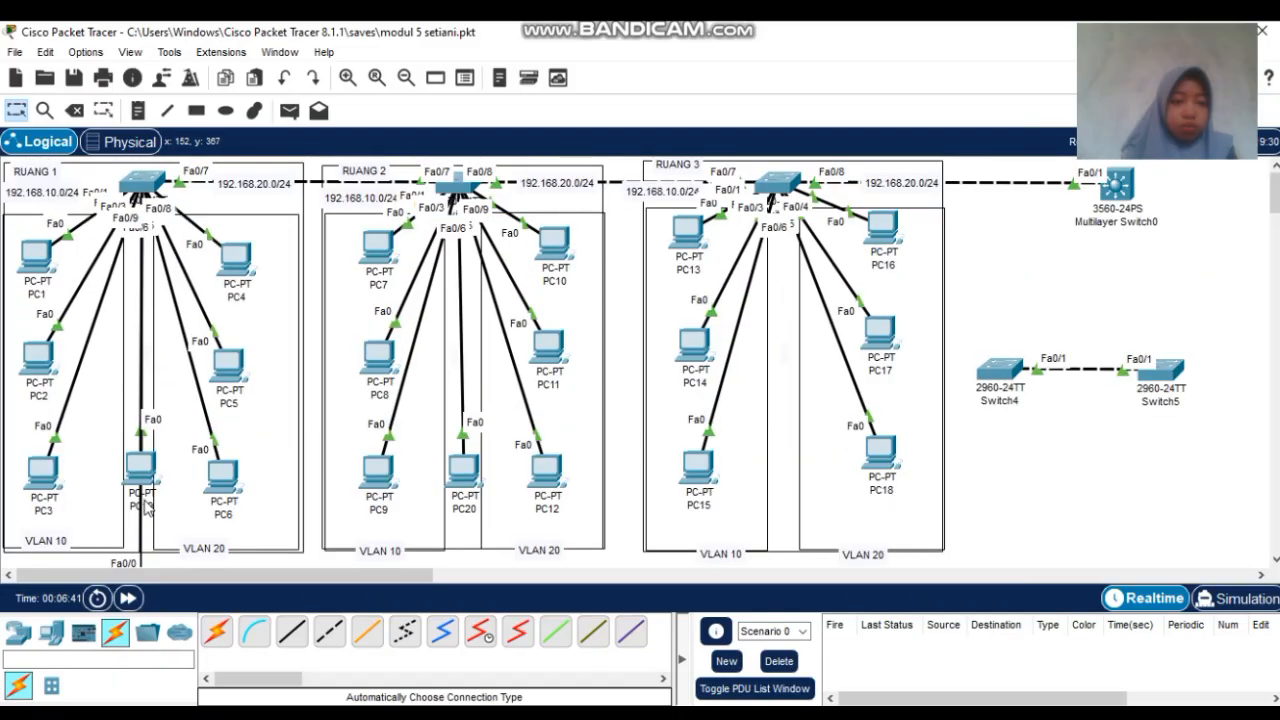
scroll(150, 515, "down", 2)
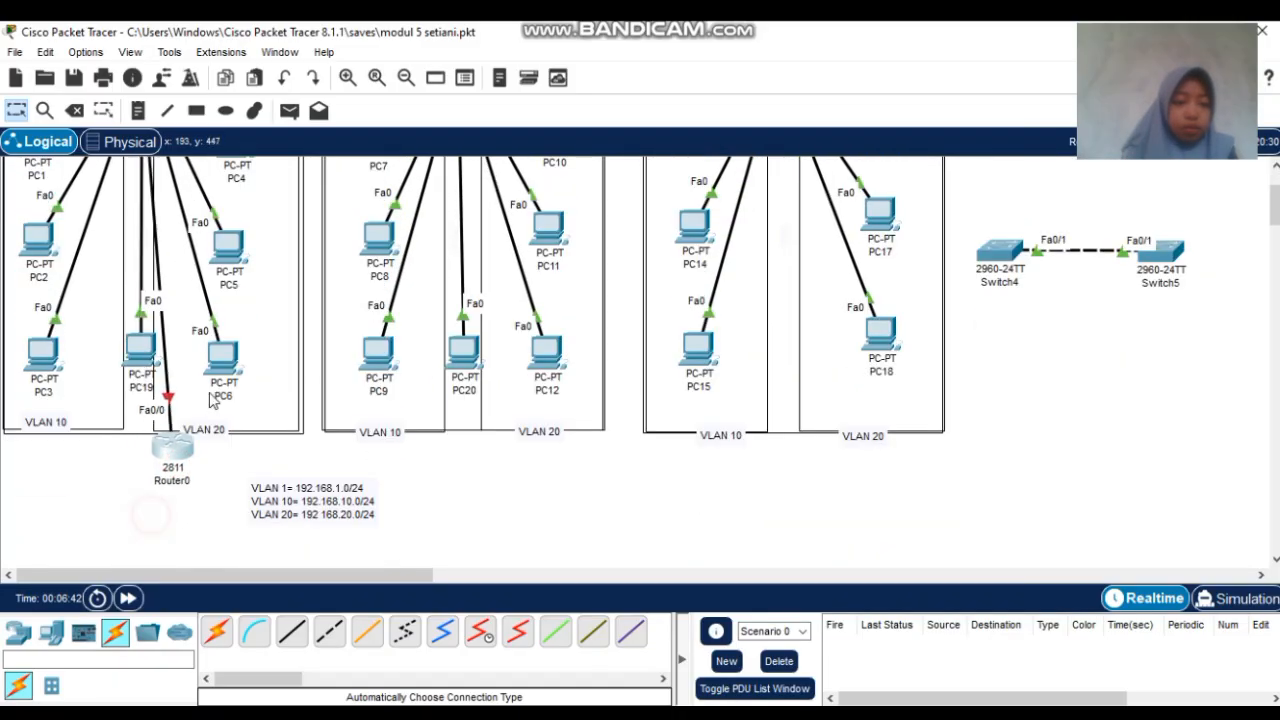
left_click_drag(210, 400, 145, 512)
scroll(387, 335, "up", 2)
scroll(157, 530, "down", 2)
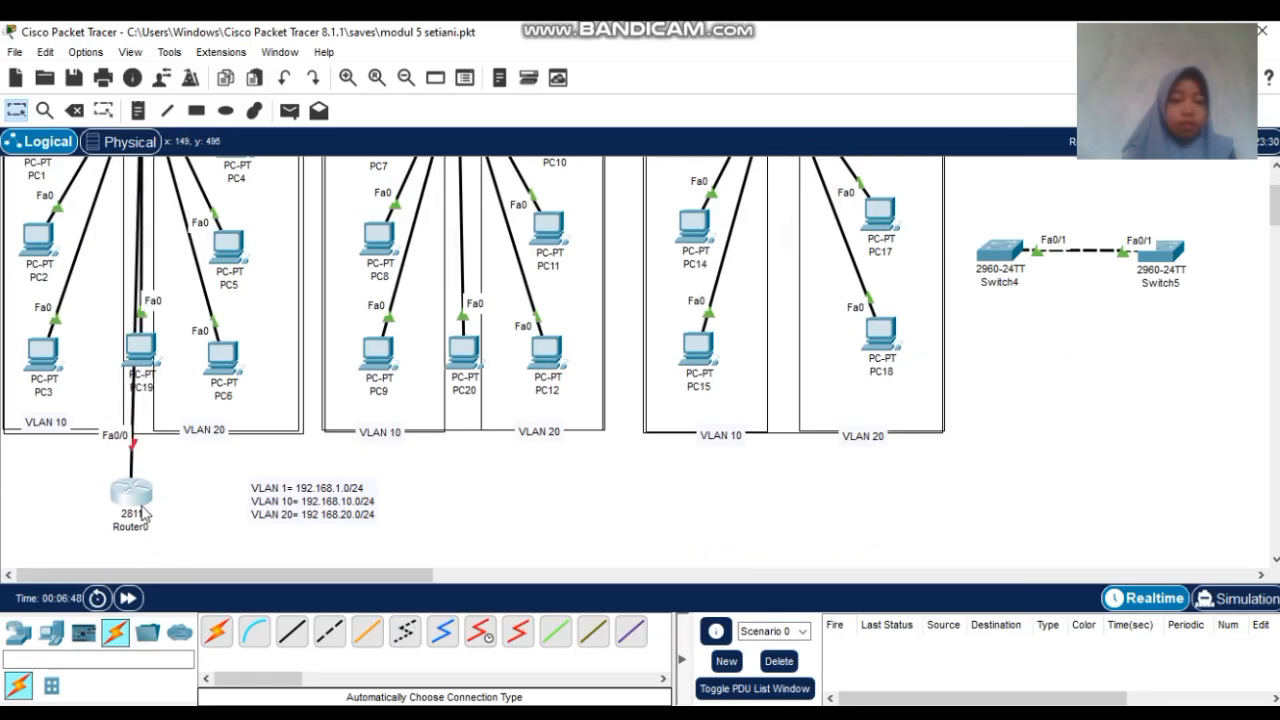
Reopen Router0's command line, enter interface fa0/0 and enable it with no shutdown
left_click(140, 505)
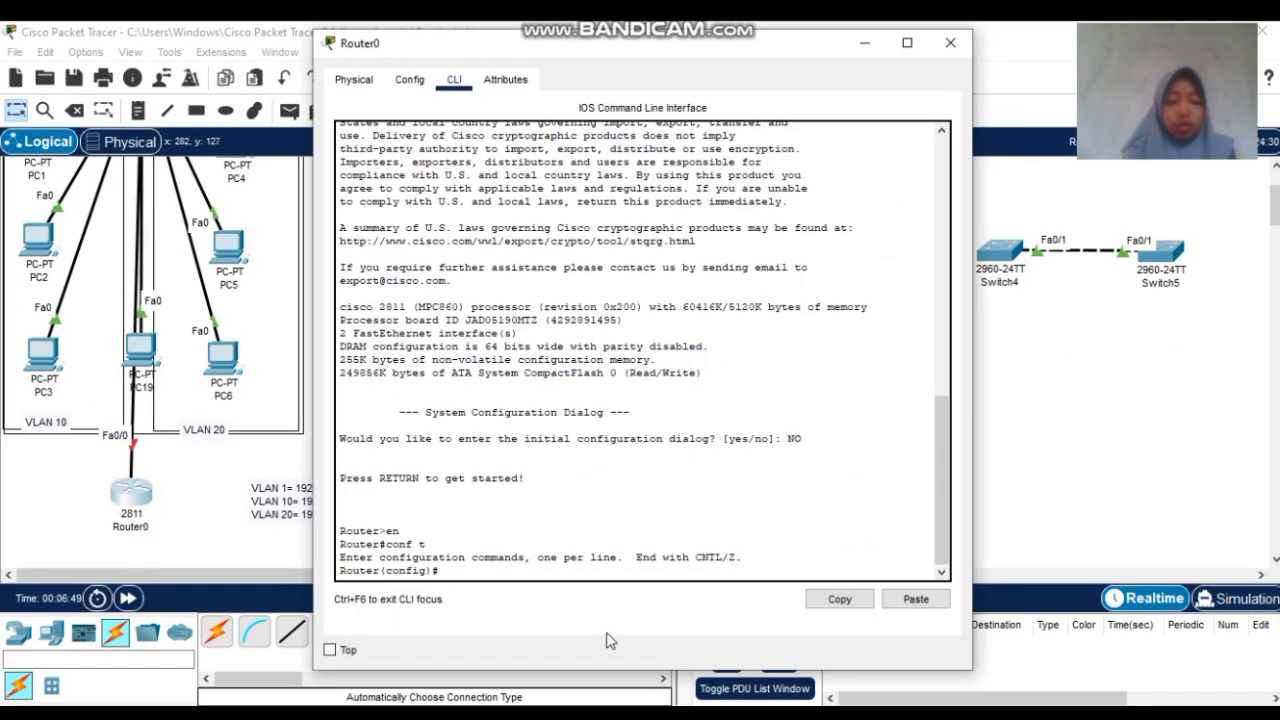
type("i")
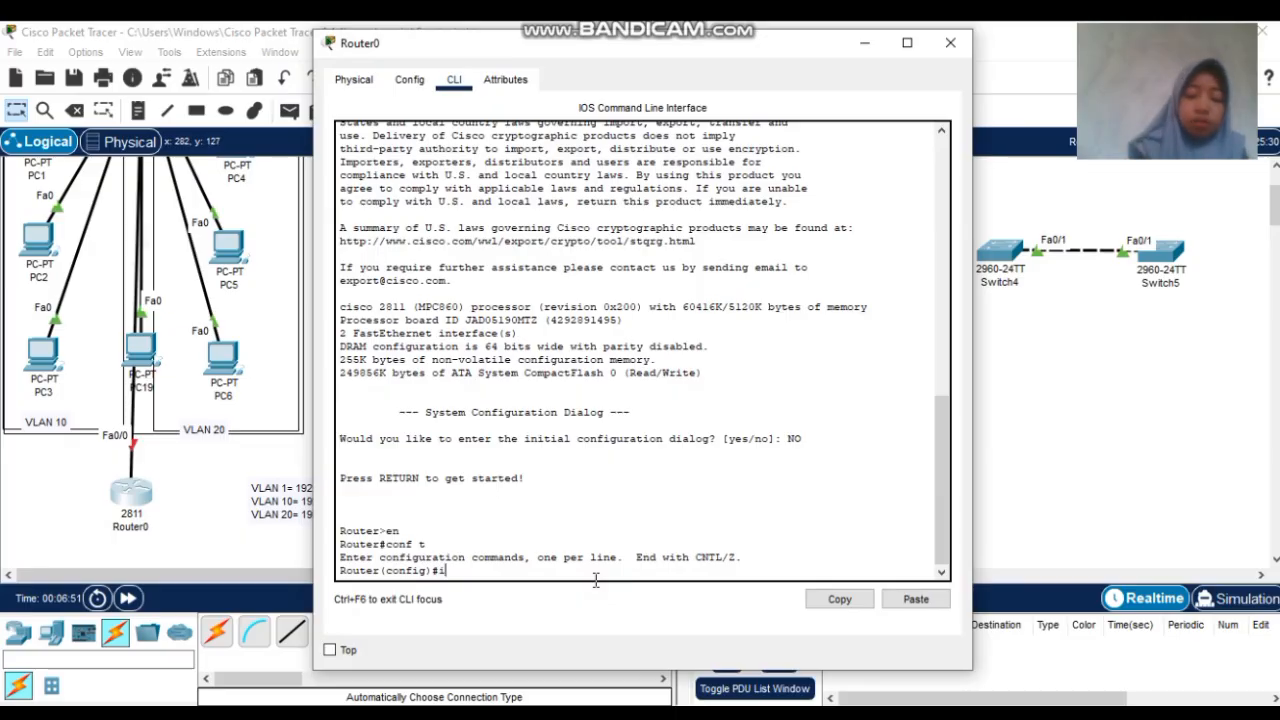
type("nt fa")
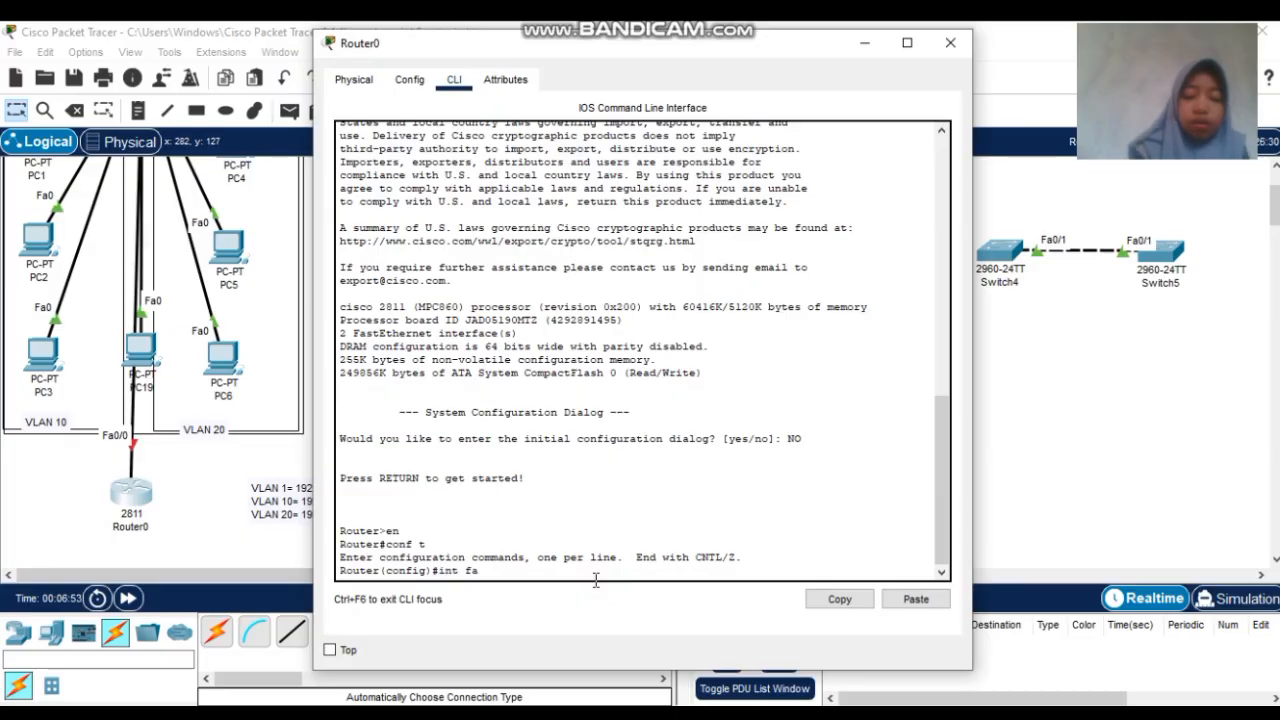
type("0/0")
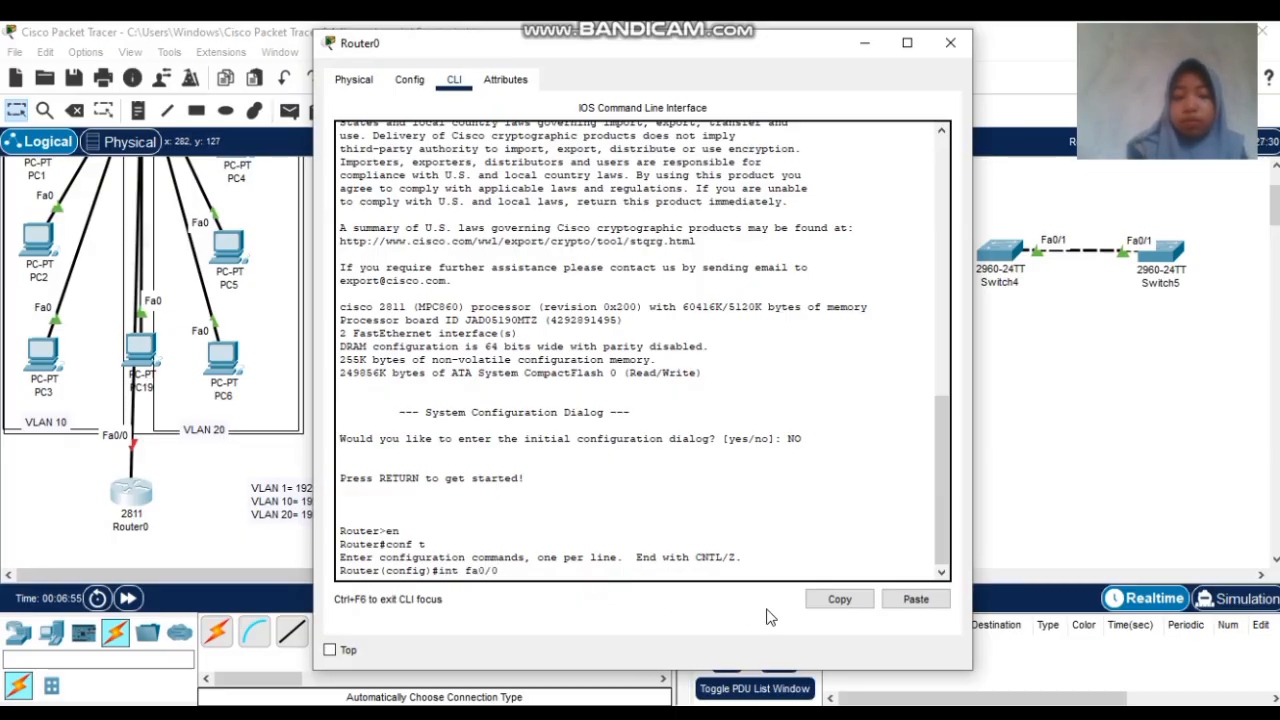
key("Return")
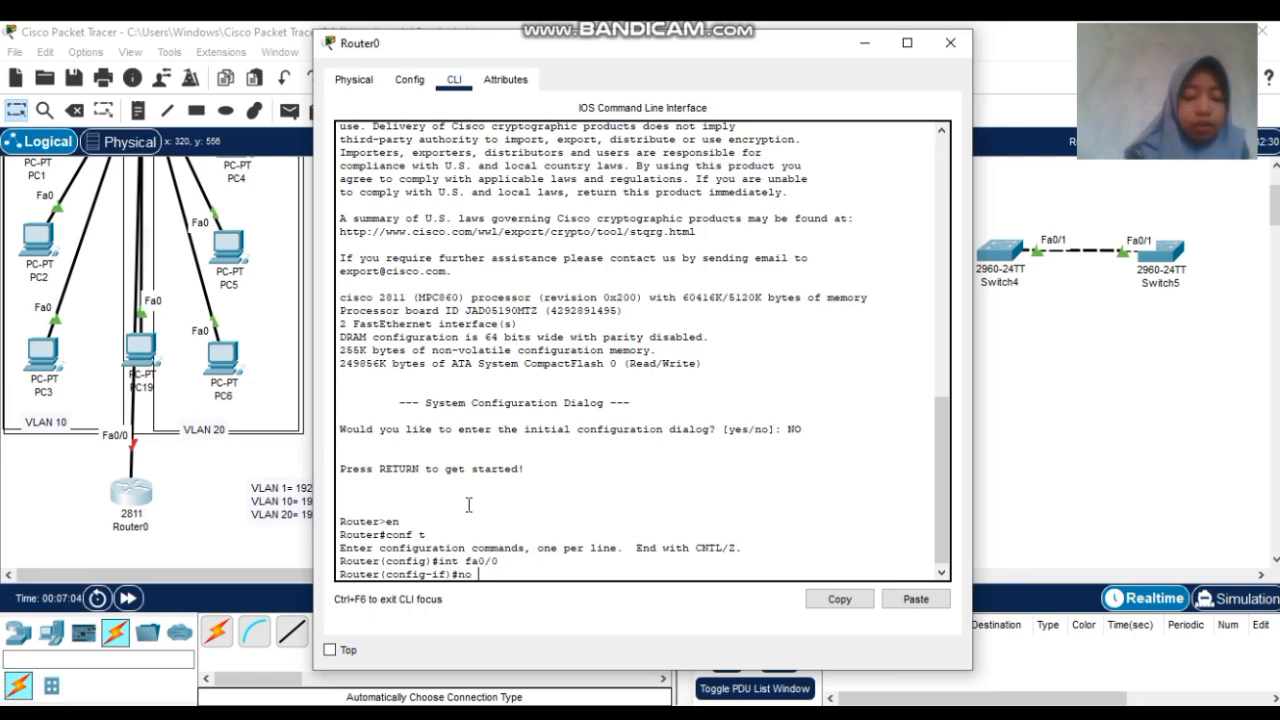
type("shutdo")
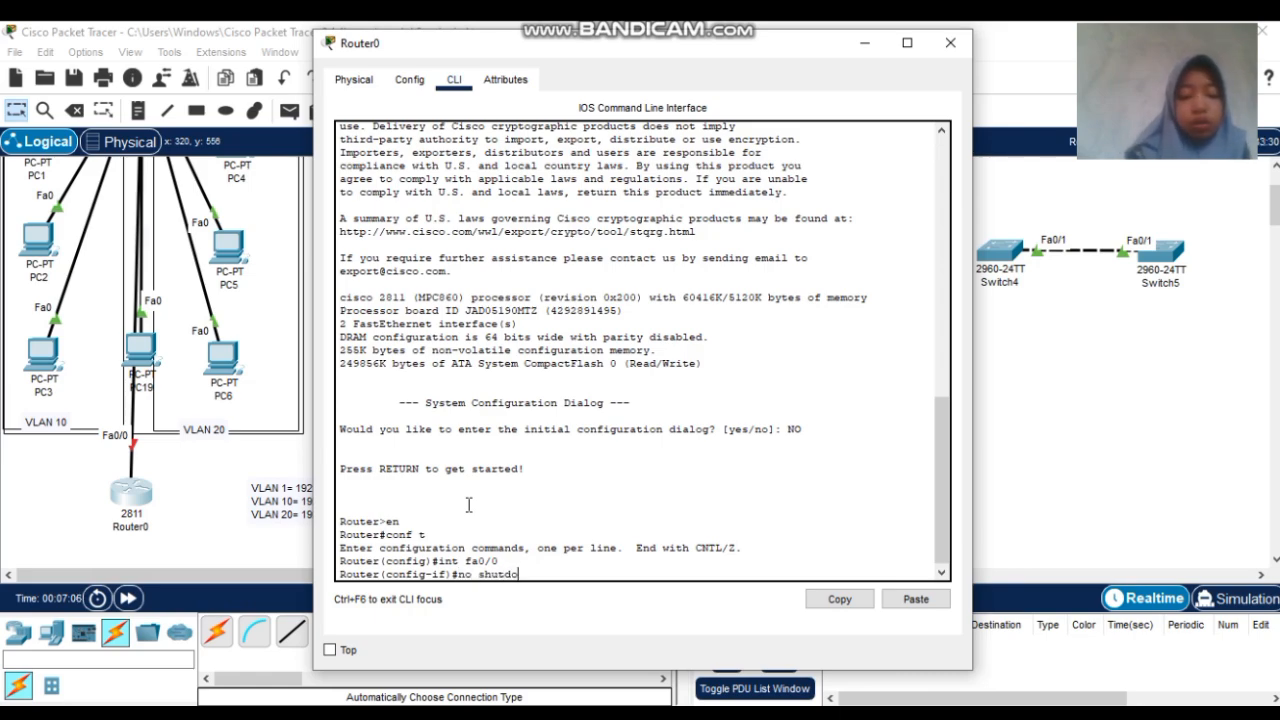
type("wn")
key("Return")
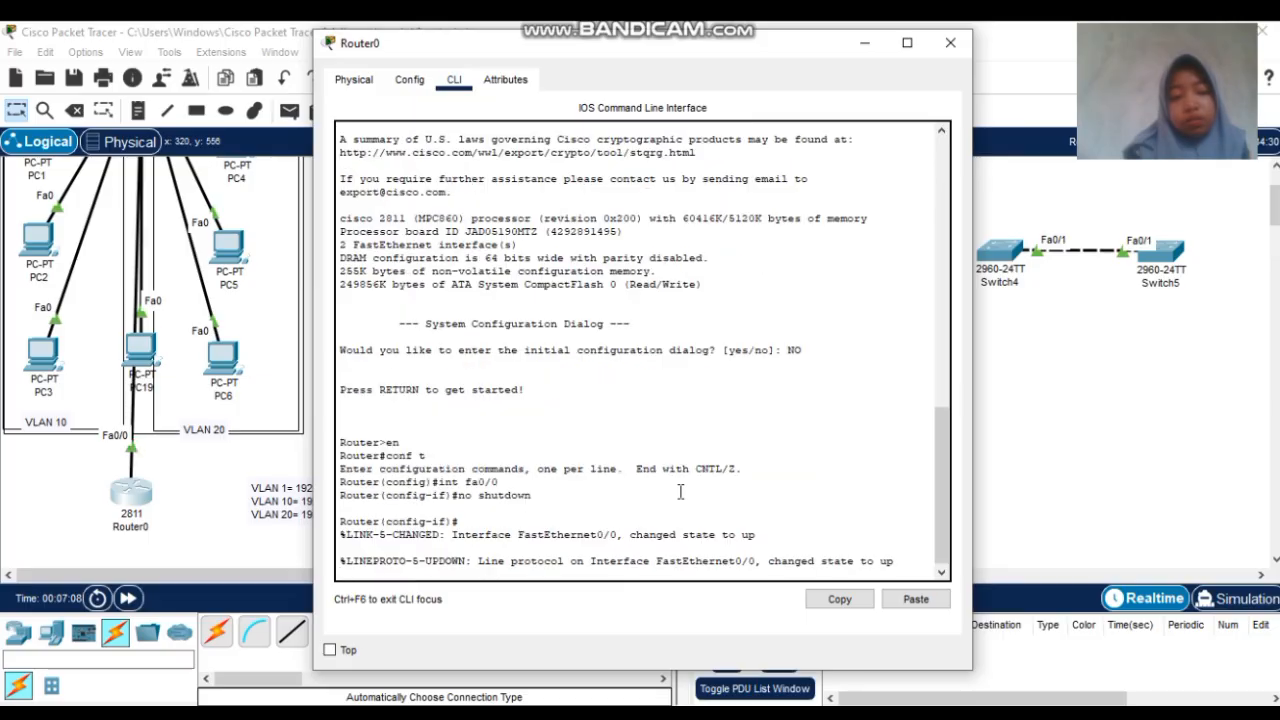
key("Return")
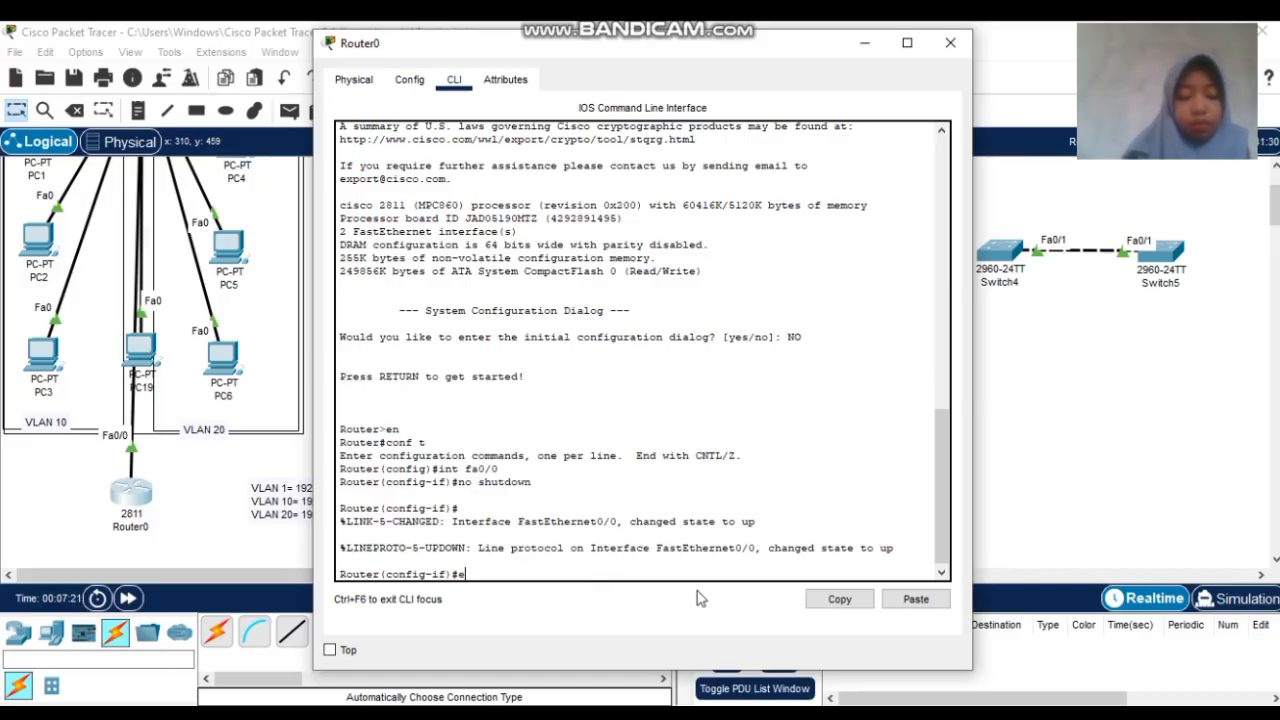
Exit the fa0/0 interface configuration and create the subinterface fa0/0.10
type("xit")
key("Return")
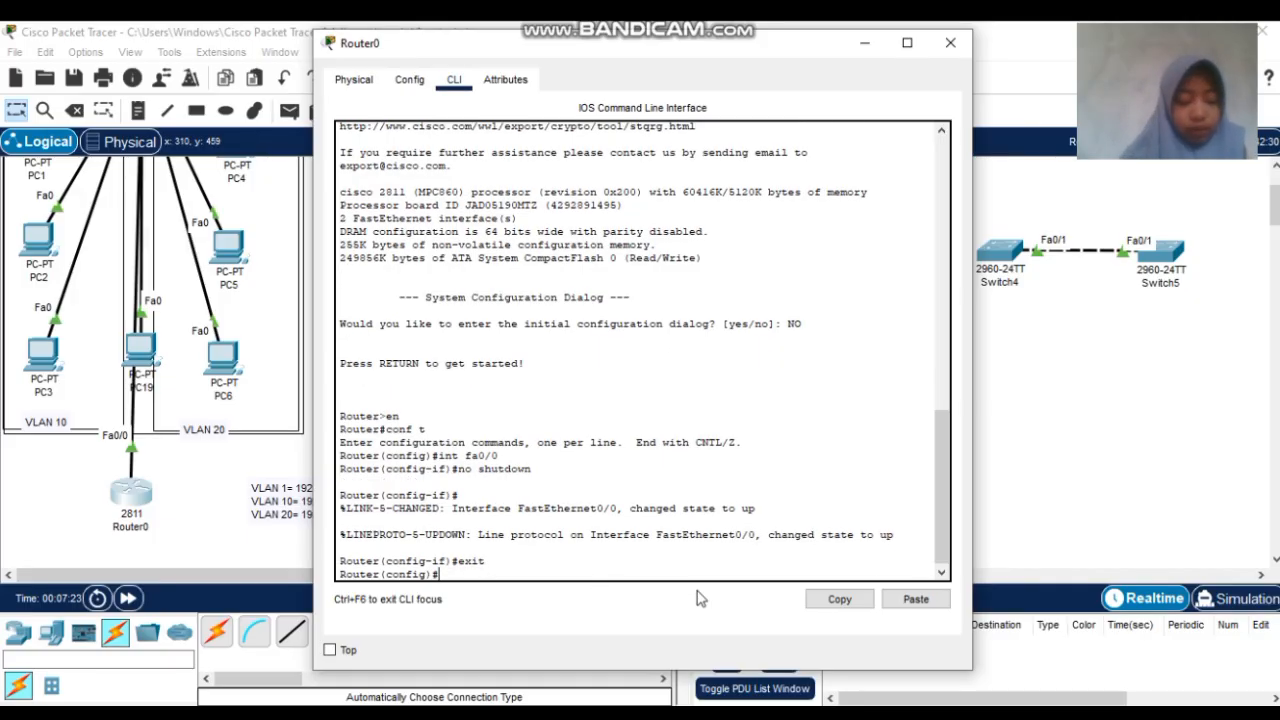
type("inter")
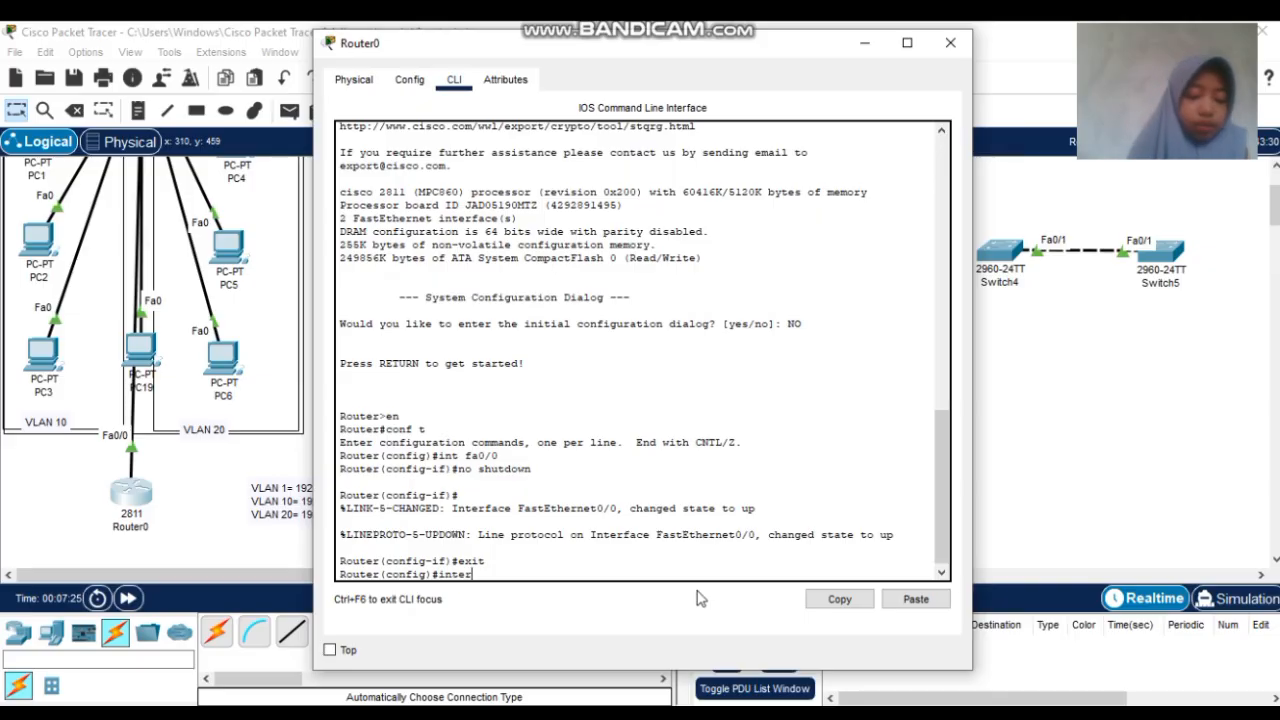
type("face f")
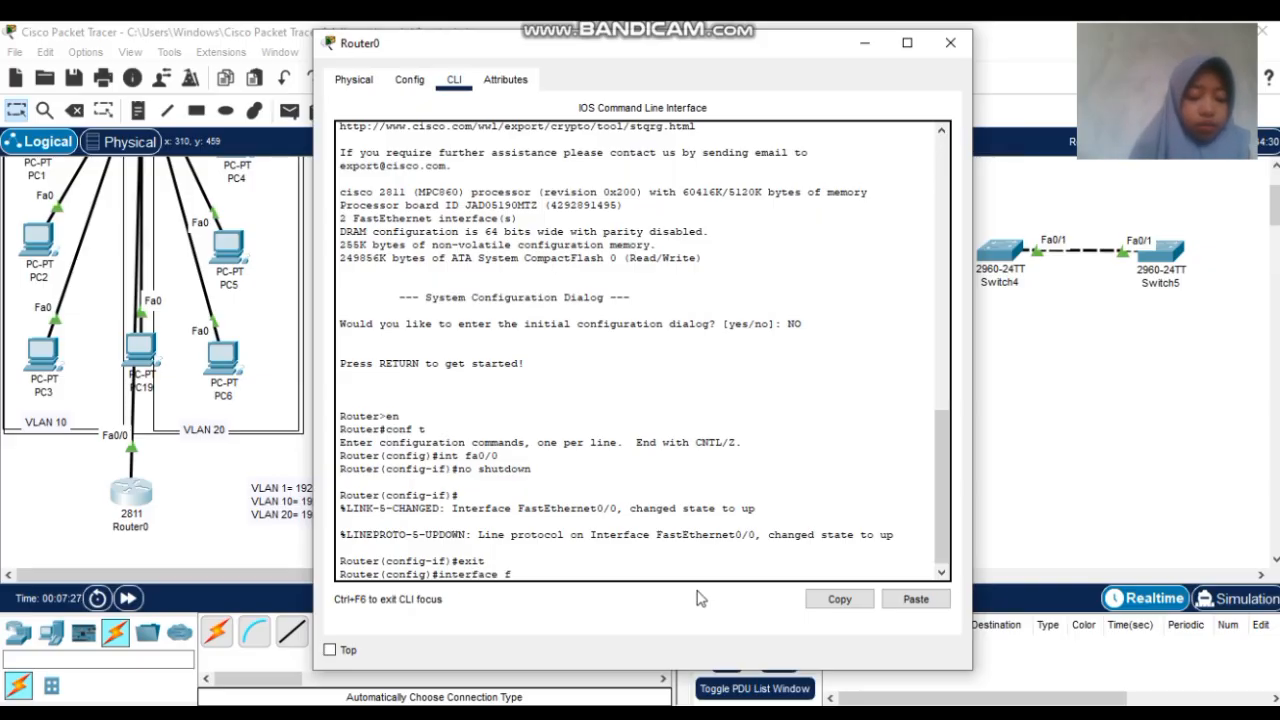
type("a0/0")
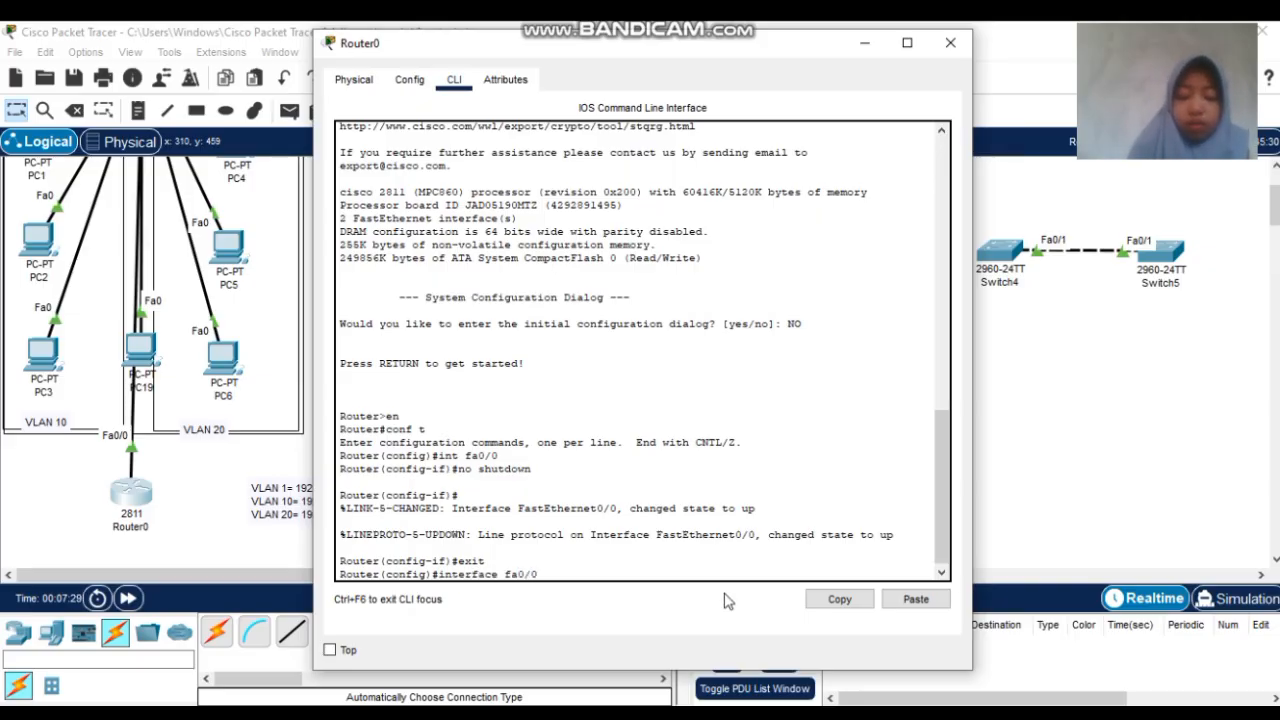
type(".10")
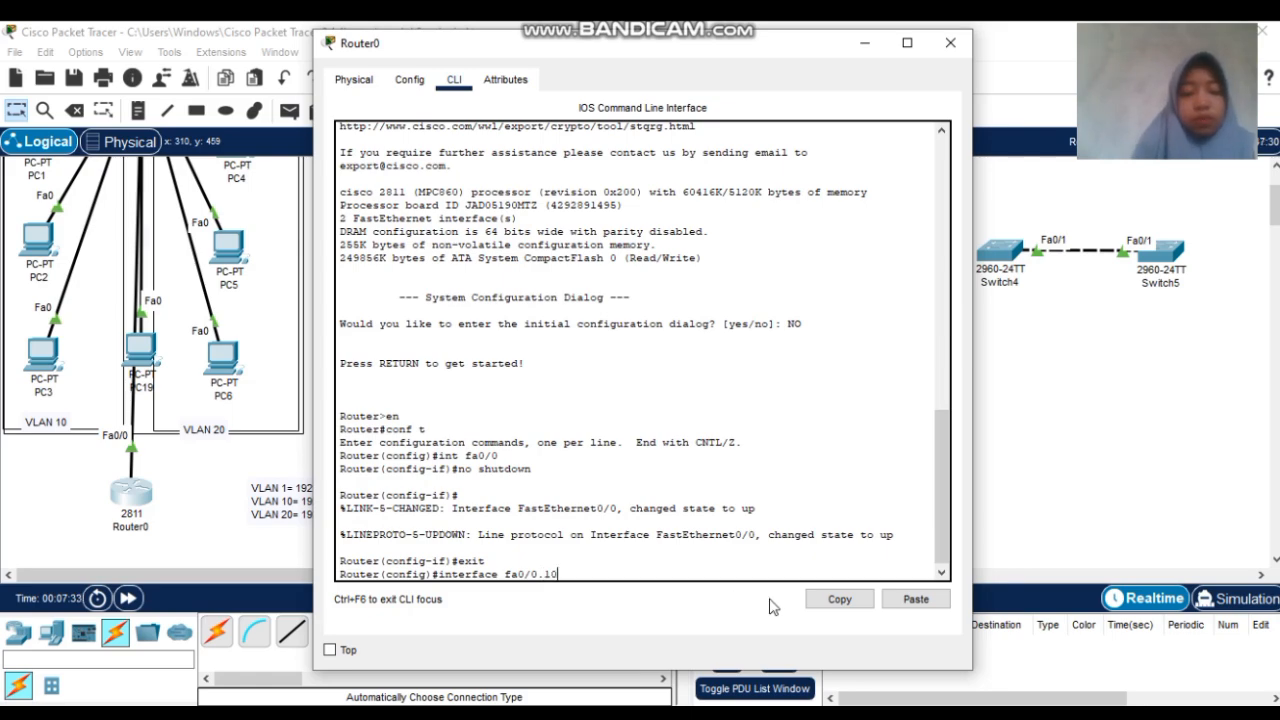
type("0")
key("Return")
key("Return")
type("er(config-subif)#")
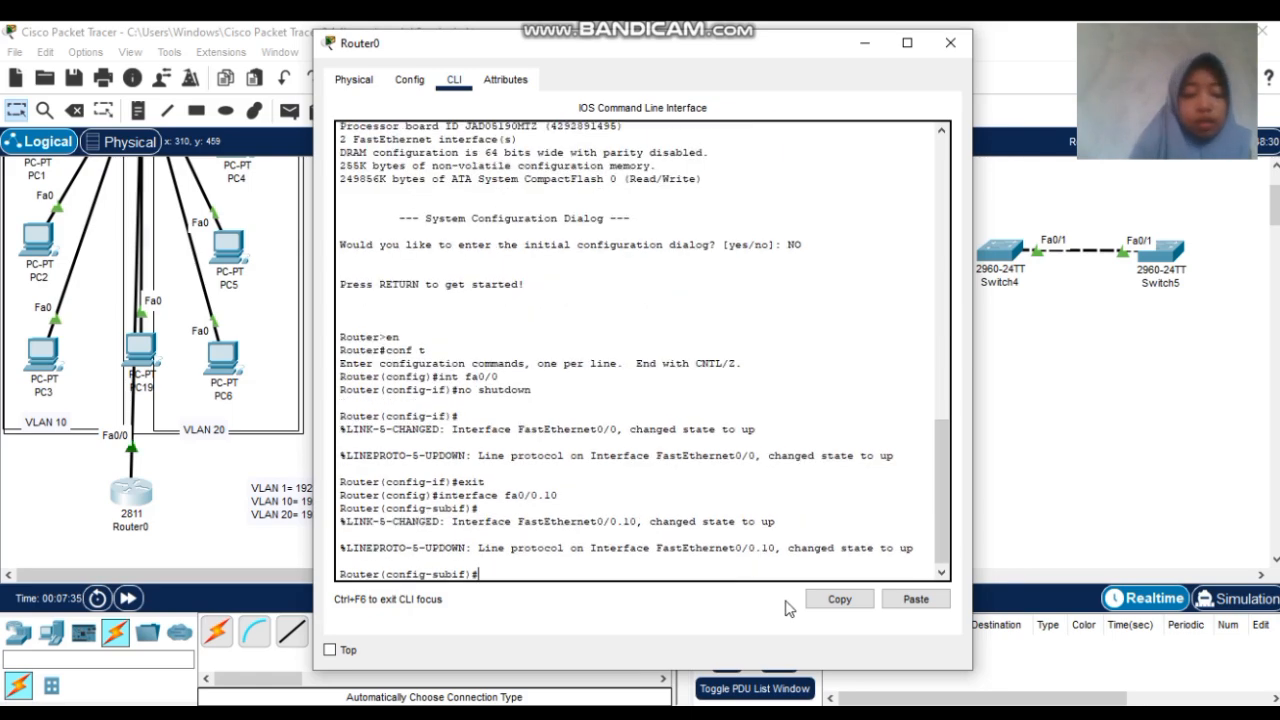
Set the encapsulation of subinterface fa0/0.10 to dot1q with VLAN 10
type("en")
type("c")
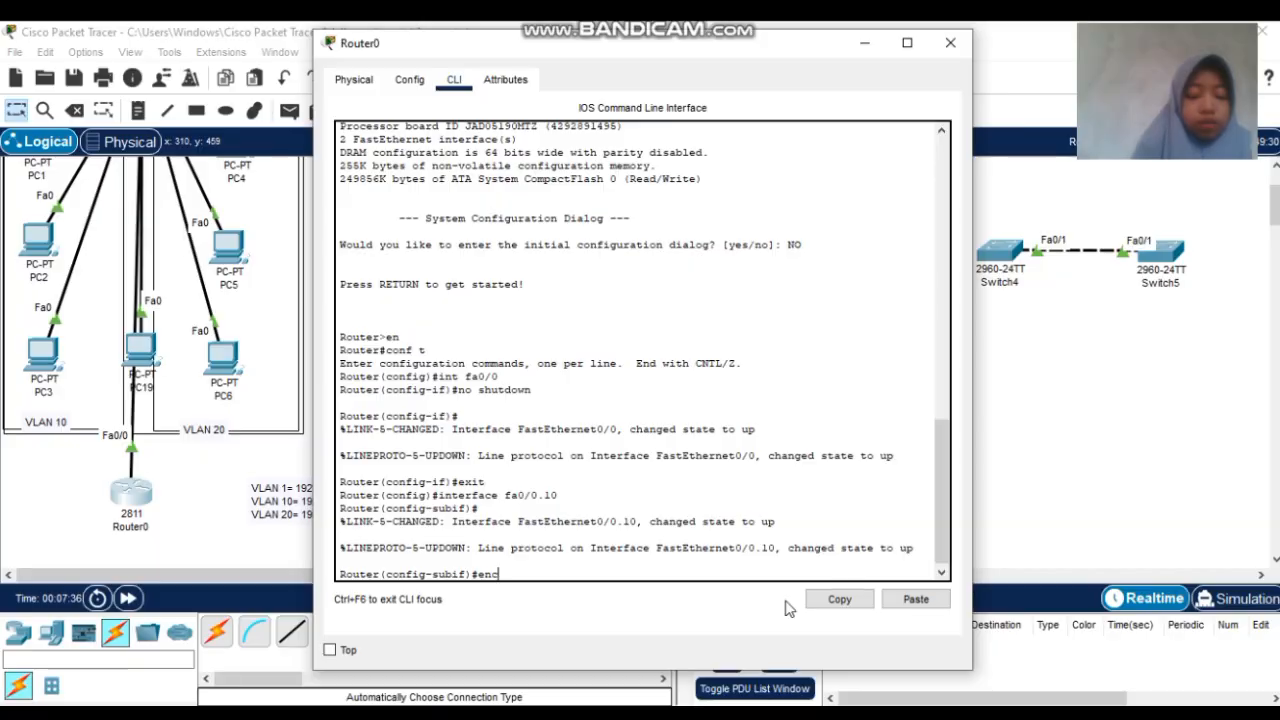
type("apsul")
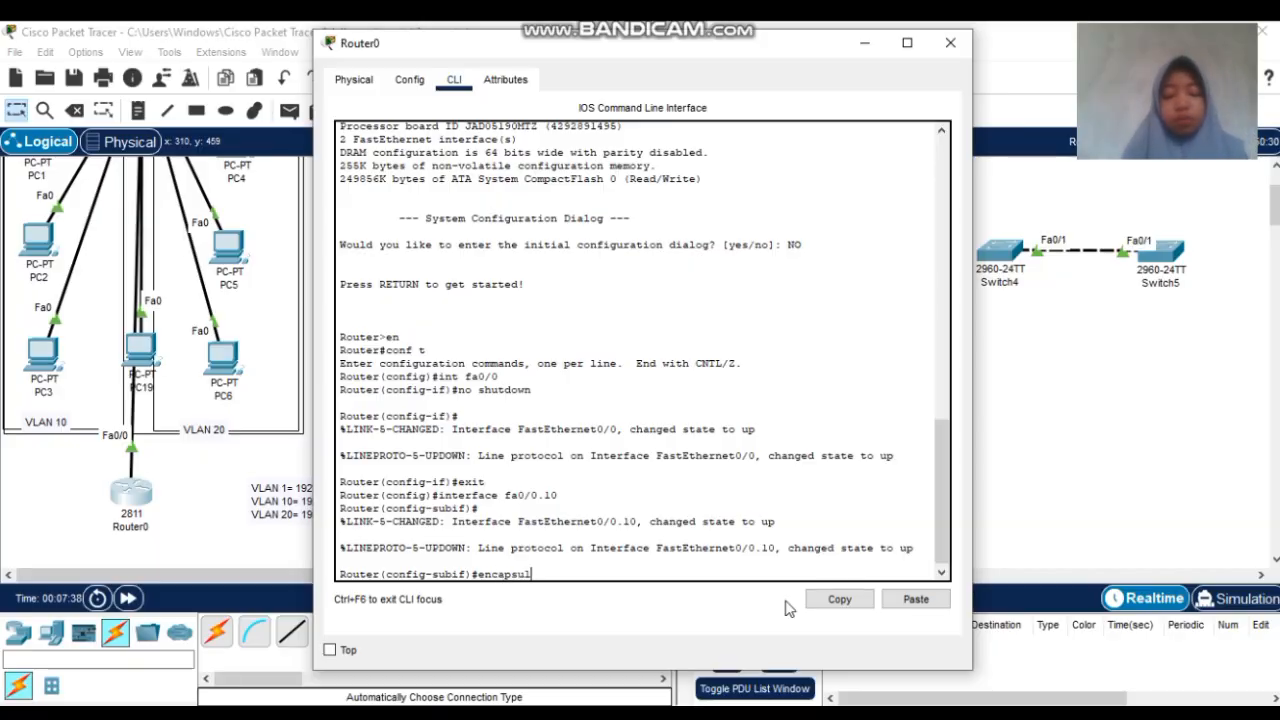
type("ation")
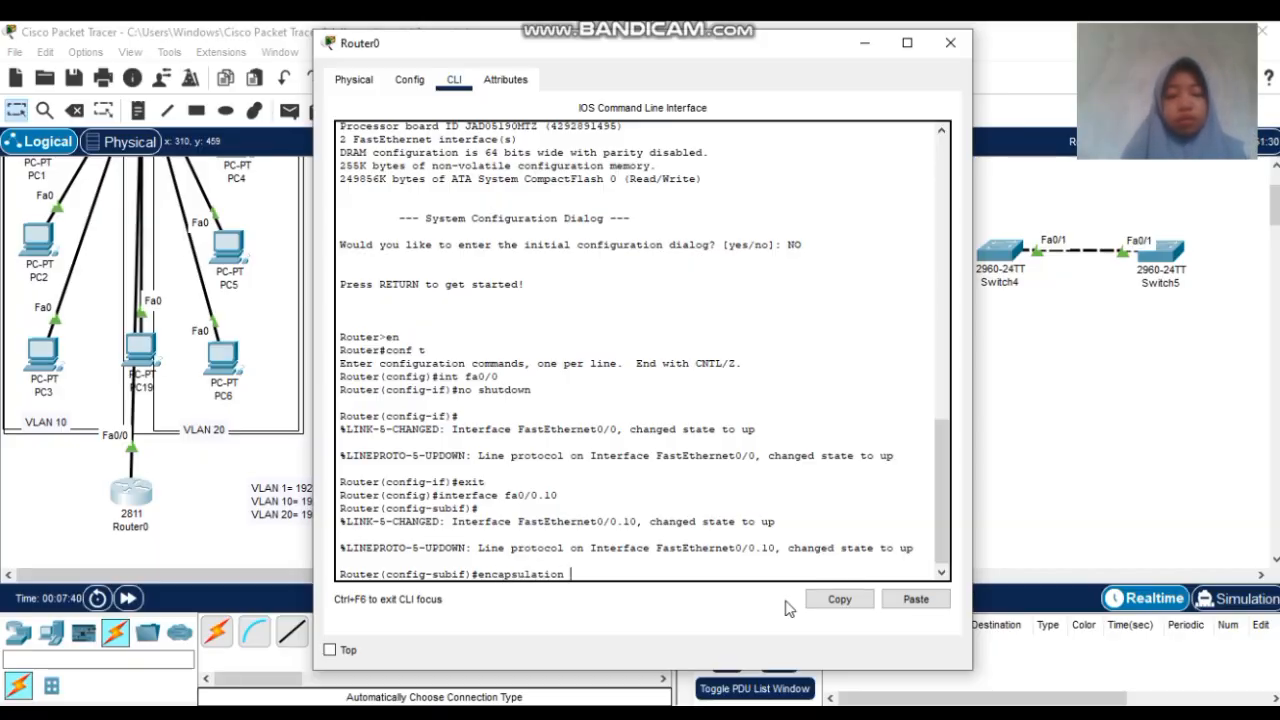
type(" dot1")
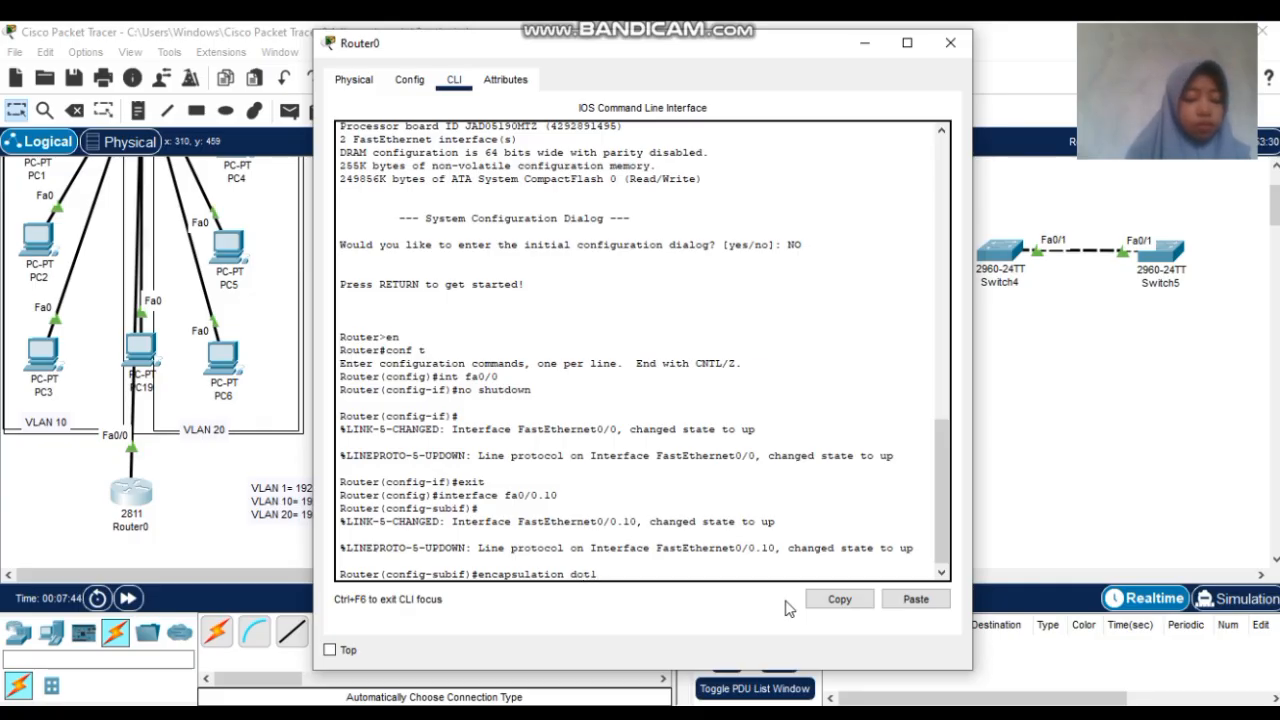
type("q 10")
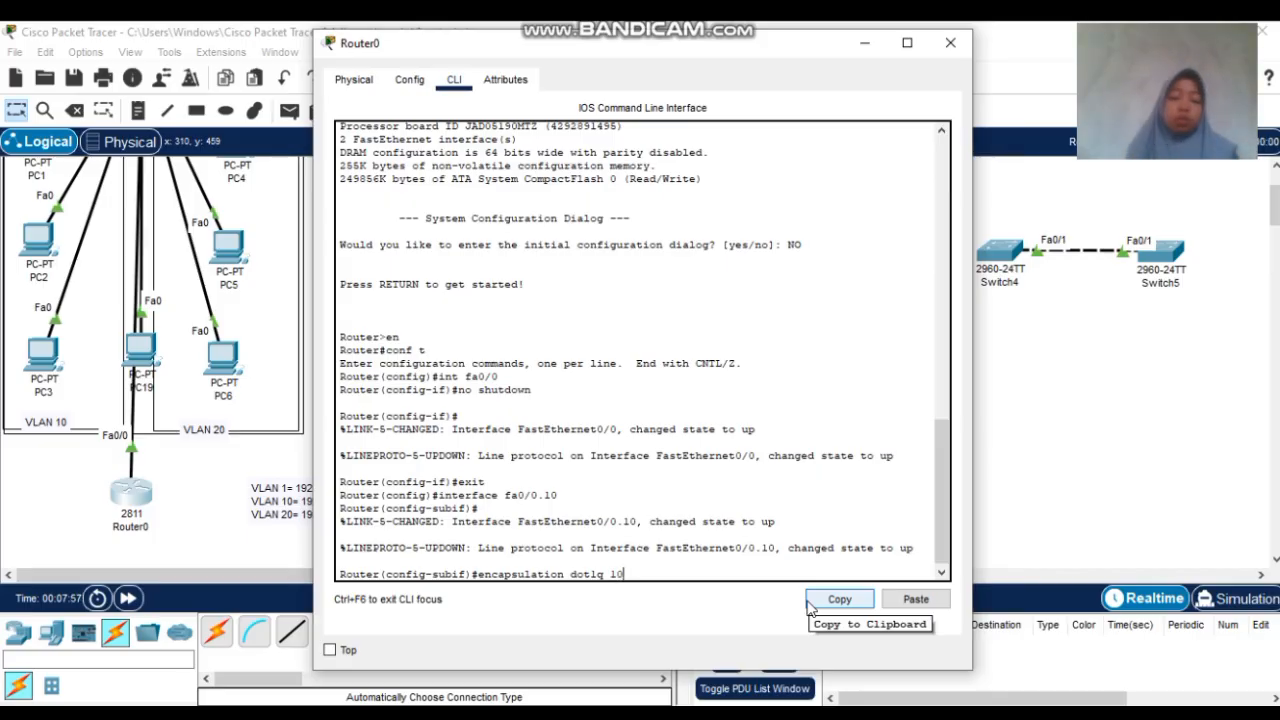
left_click(501, 496)
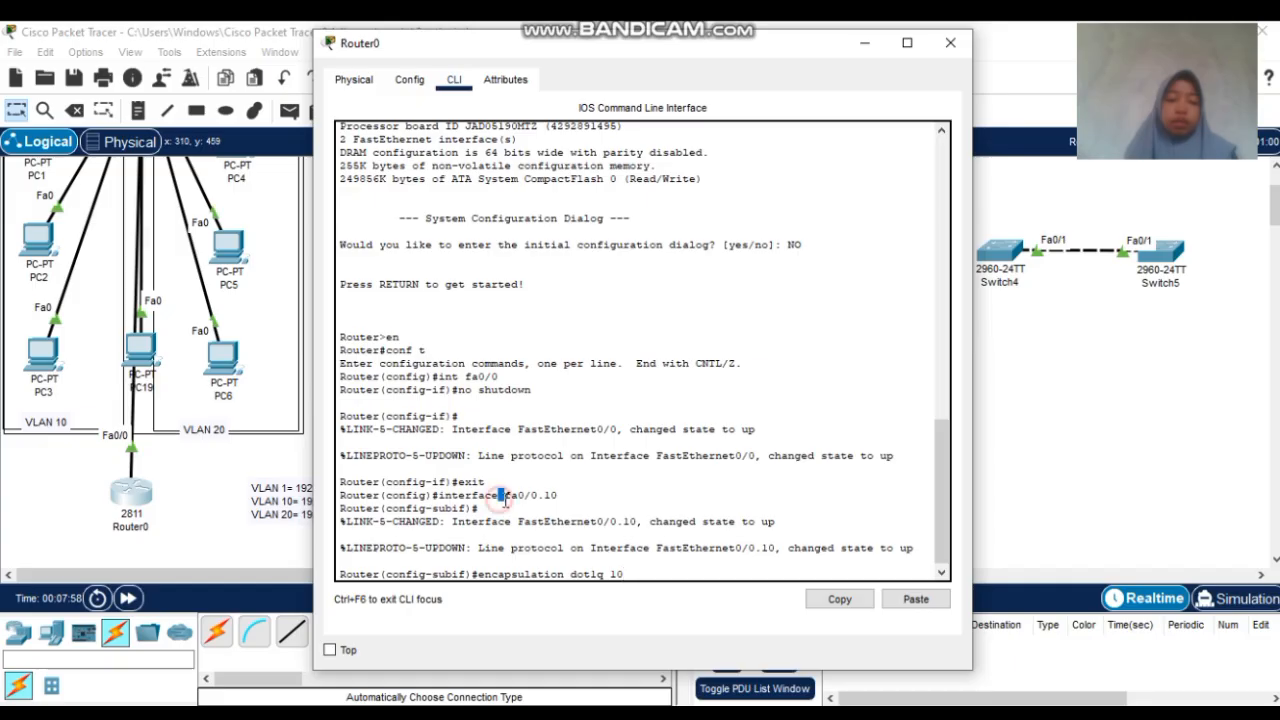
left_click_drag(503, 498, 533, 497)
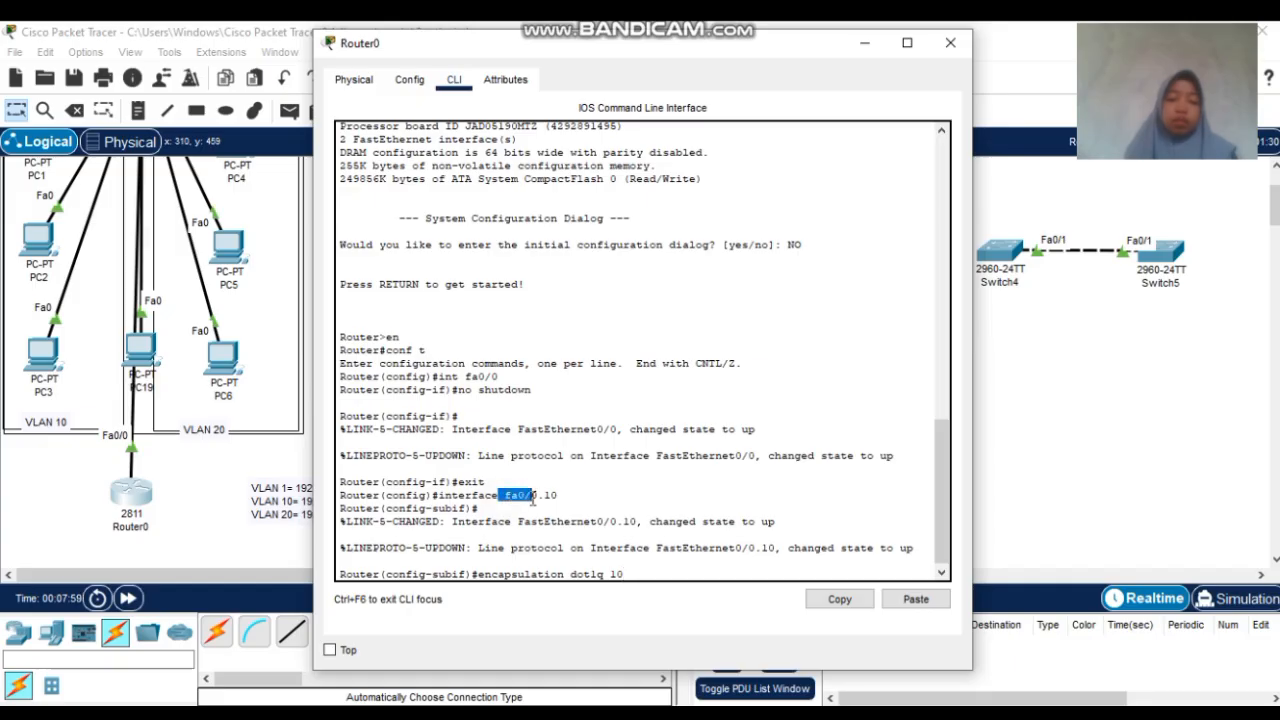
left_click(607, 575)
key("Return")
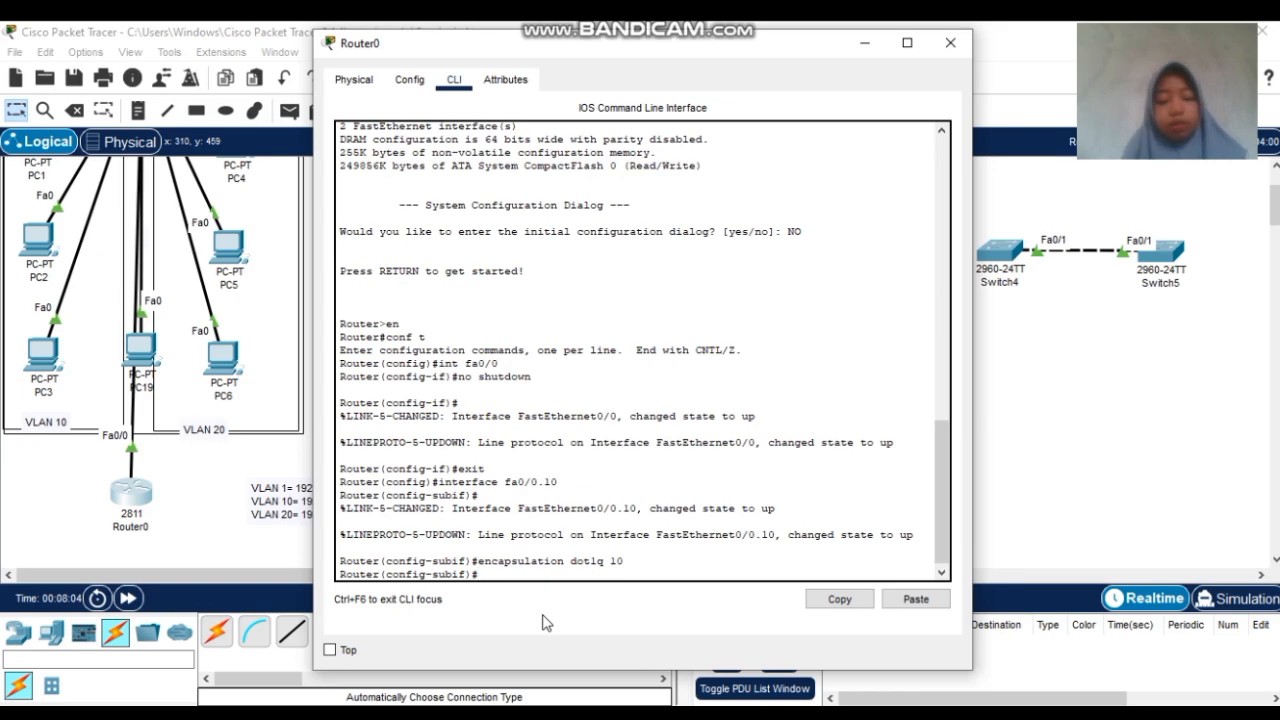
Try to assign IP address 192.168.10.1 to subinterface fa0/0.10 without a subnet mask
type("ip addre")
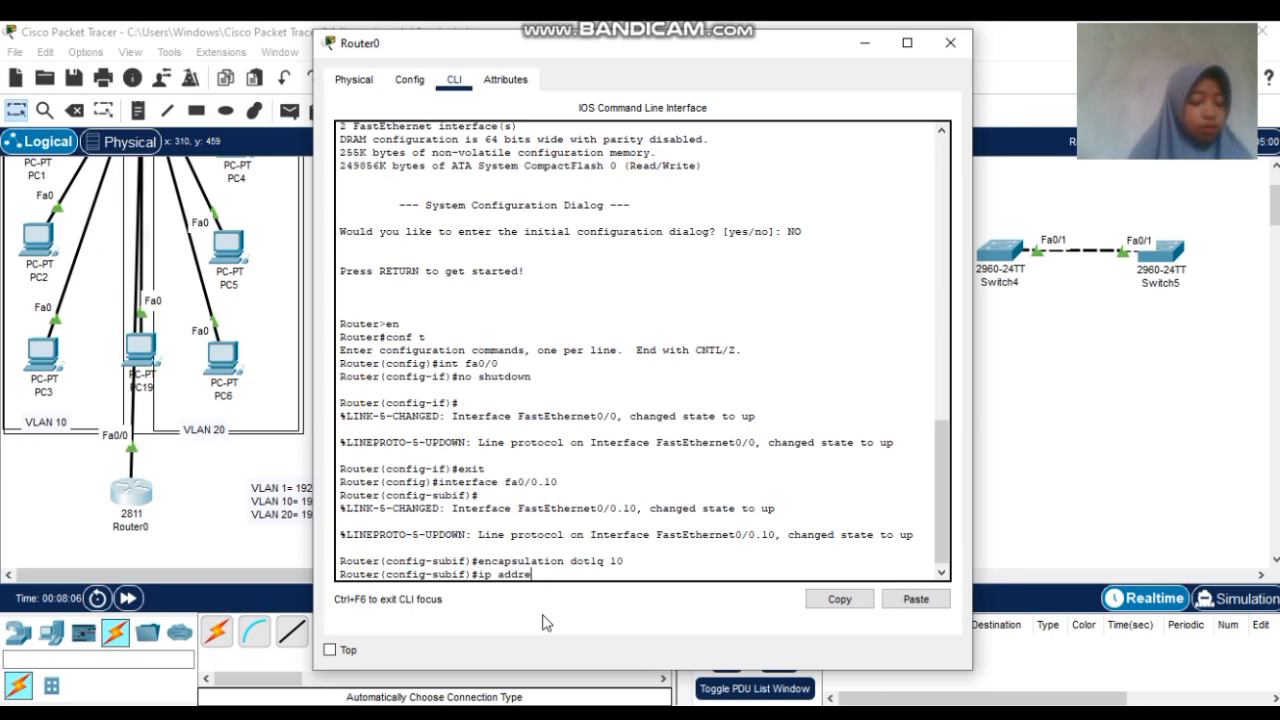
type("ss 192.1")
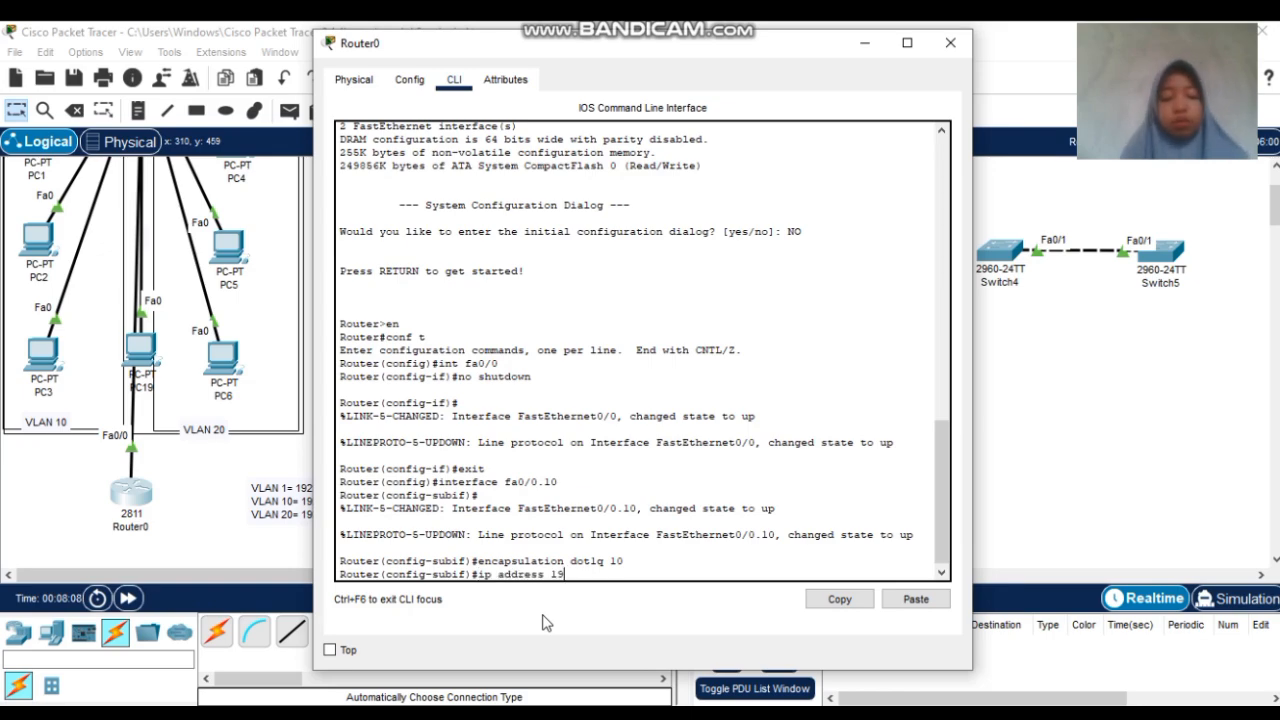
type("68.10.1")
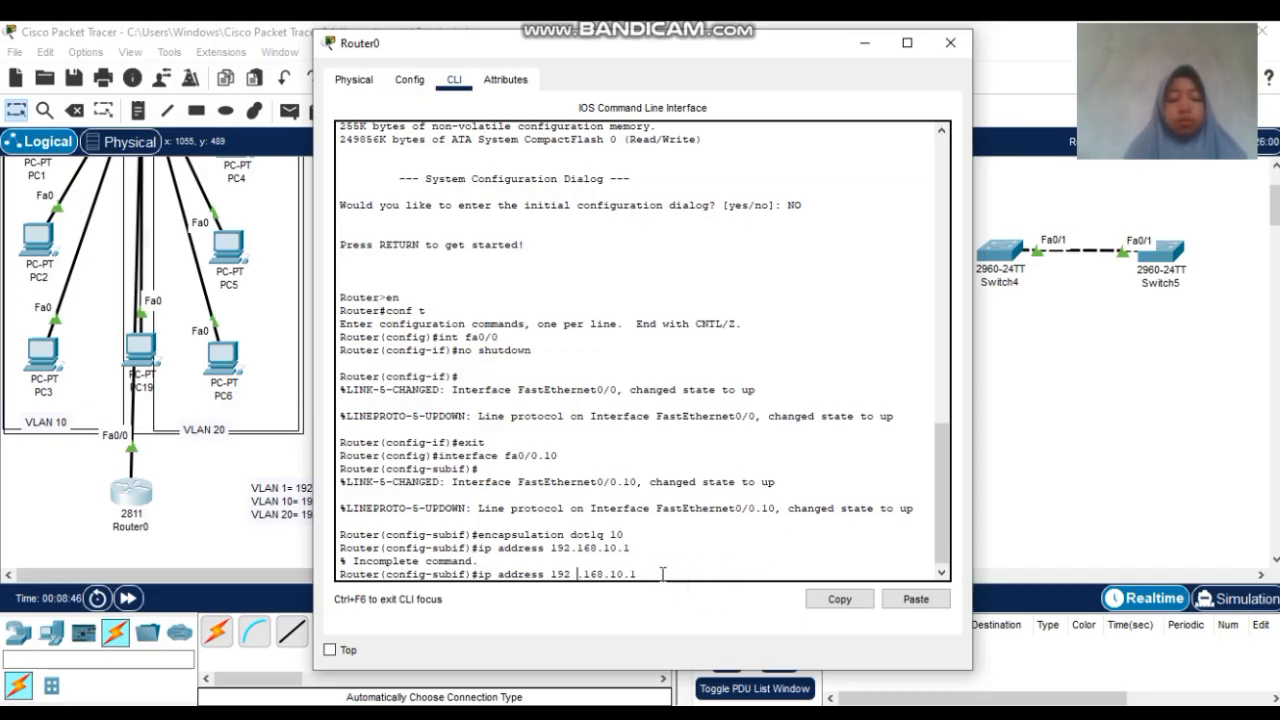
type("255.255")
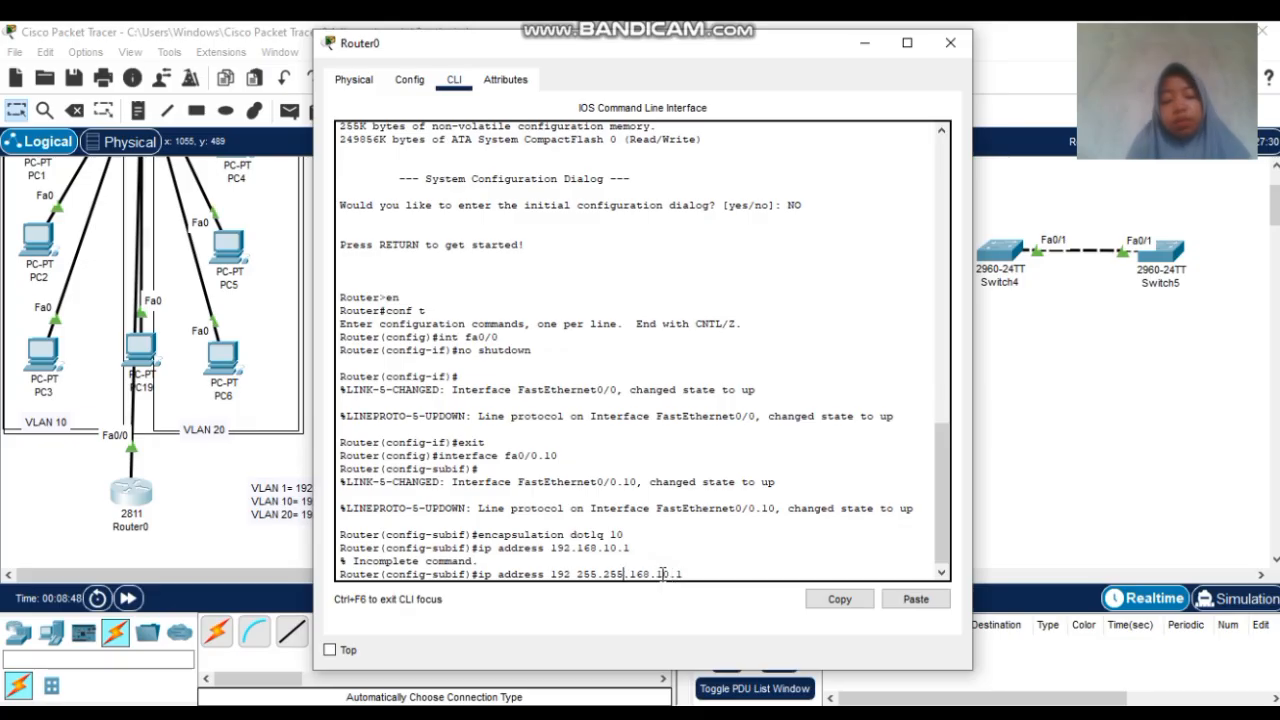
type(".255")
key("BackSpace")
key("BackSpace")
key("BackSpace")
key("BackSpace")
key("BackSpace")
key("BackSpace")
key("BackSpace")
key("BackSpace")
key("BackSpace")
key("BackSpace")
key("BackSpace")
key("BackSpace")
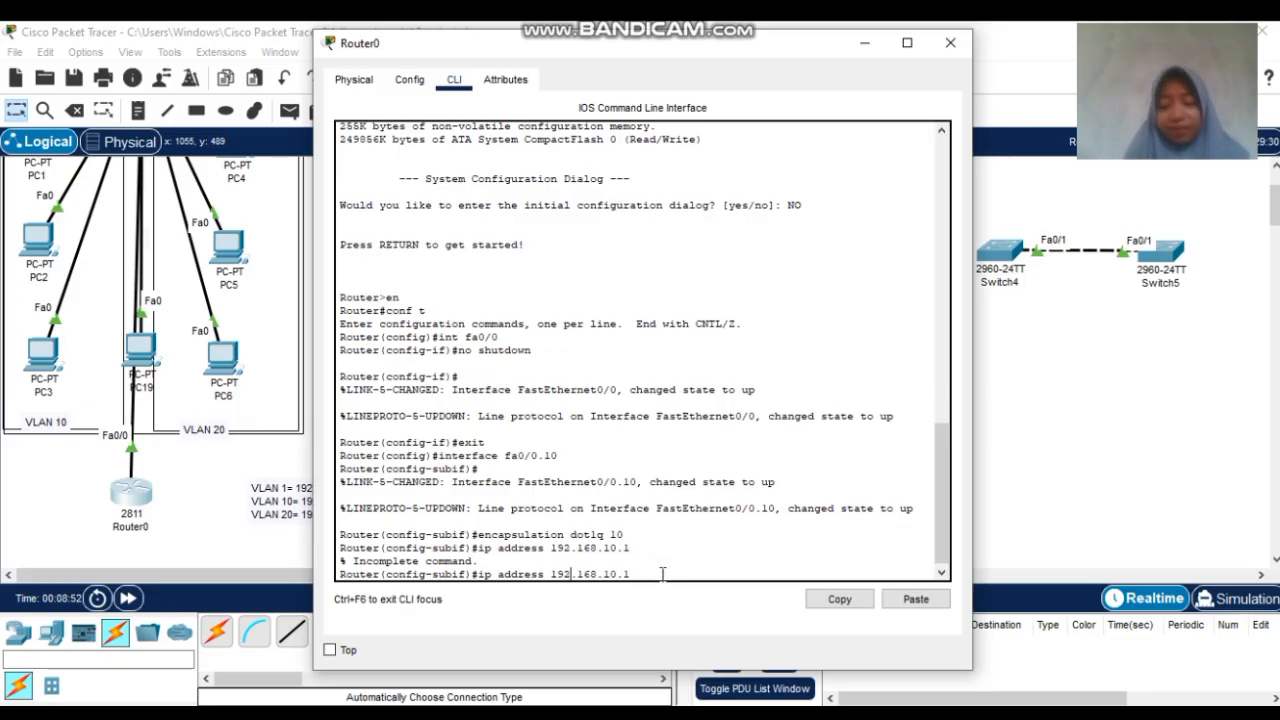
Assign IP address 192.168.10.1 with subnet mask 255.255.255.0 to subinterface fa0/0.10
key("Right")
key("Right")
key("Right")
key("Right")
key("Right")
key("Right")
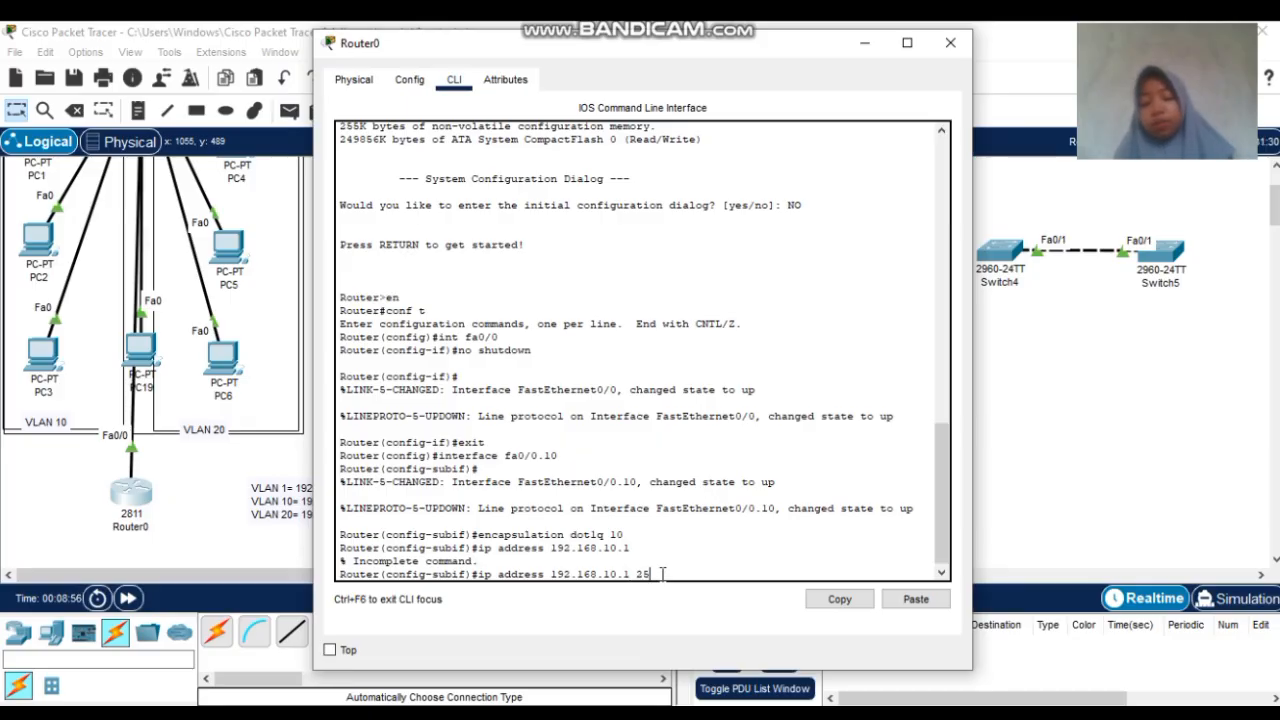
type("5.255.255.0")
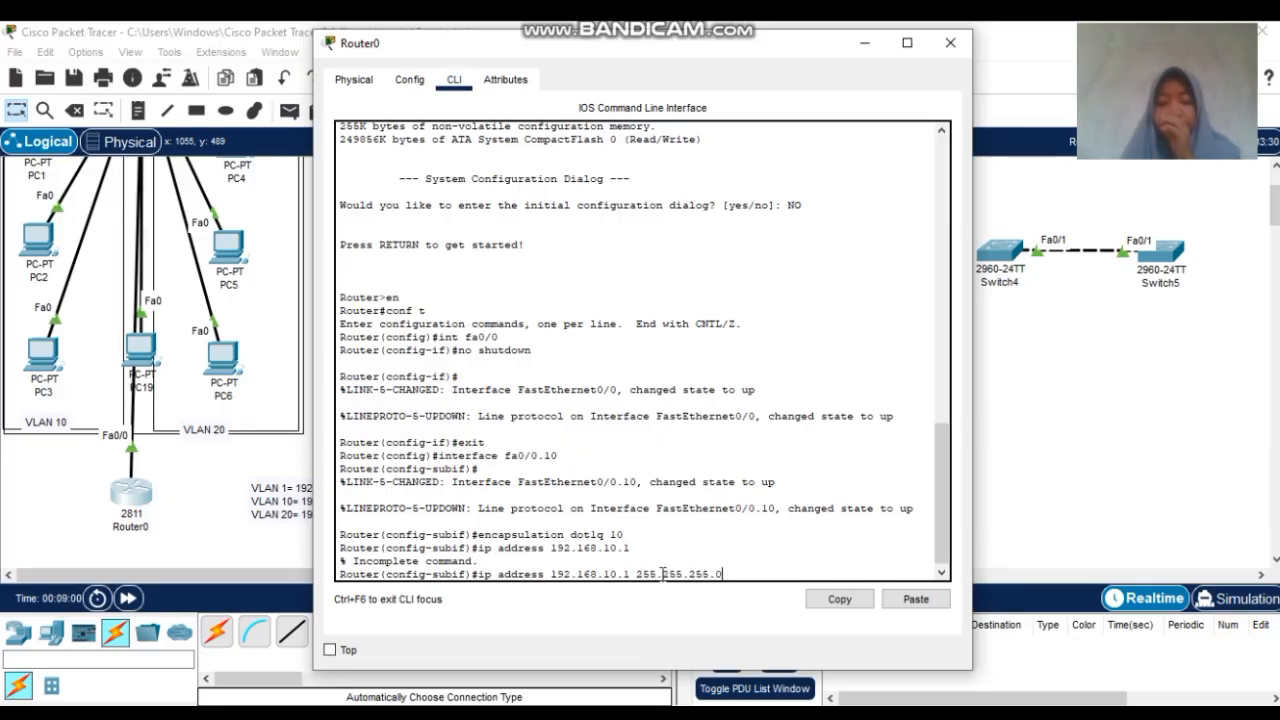
key("Return")
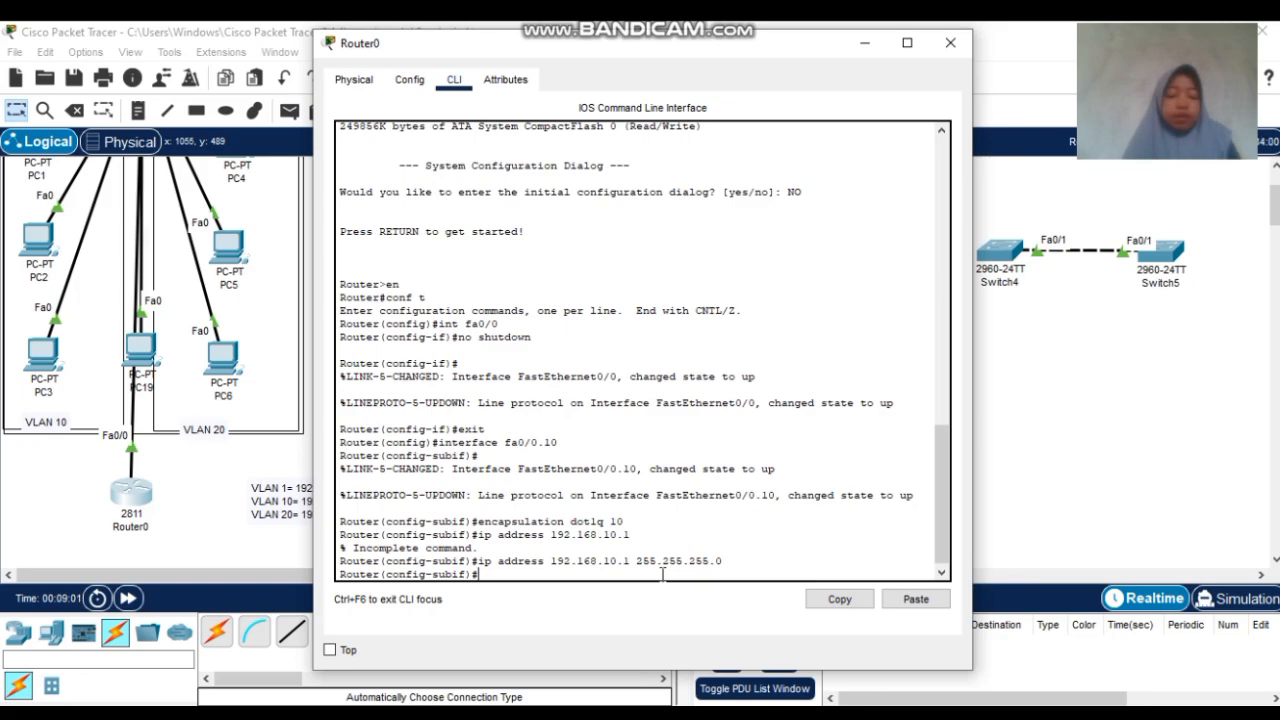
Run do show ip int brief and examine the address, status and protocol of FastEthernet0/0 and FastEthernet0/0.10
type("do sh")
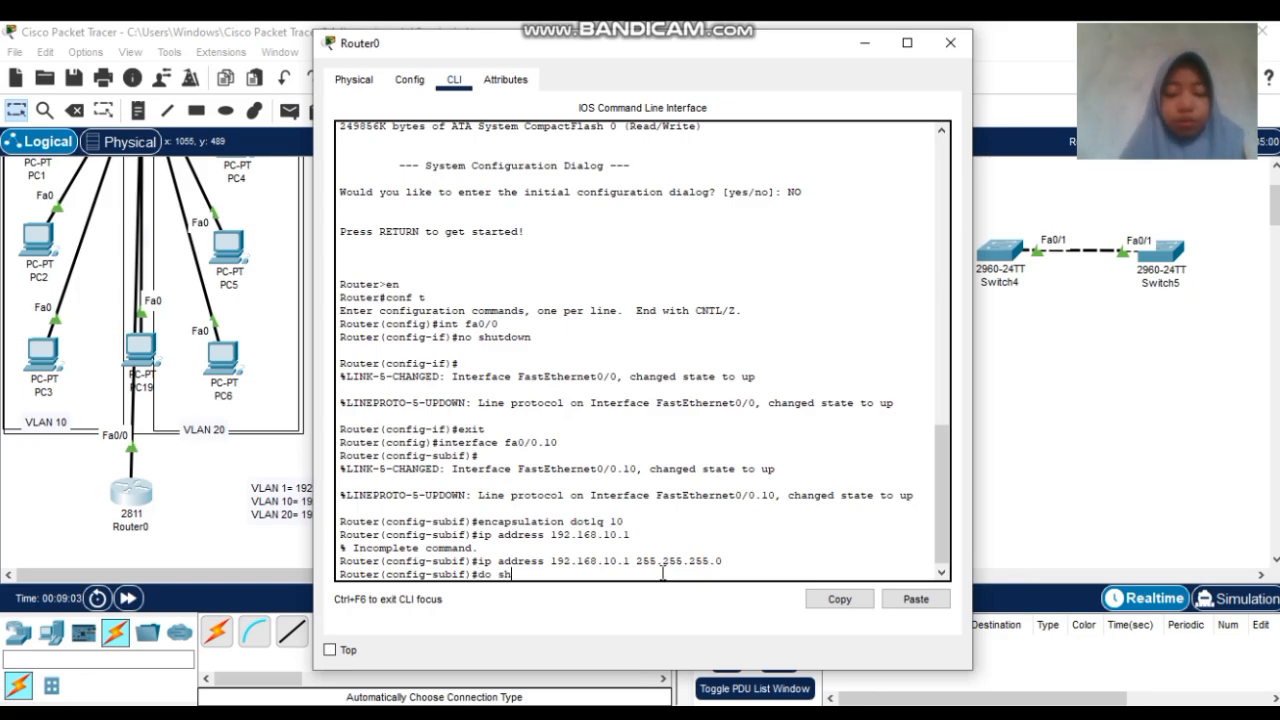
type("ow ip")
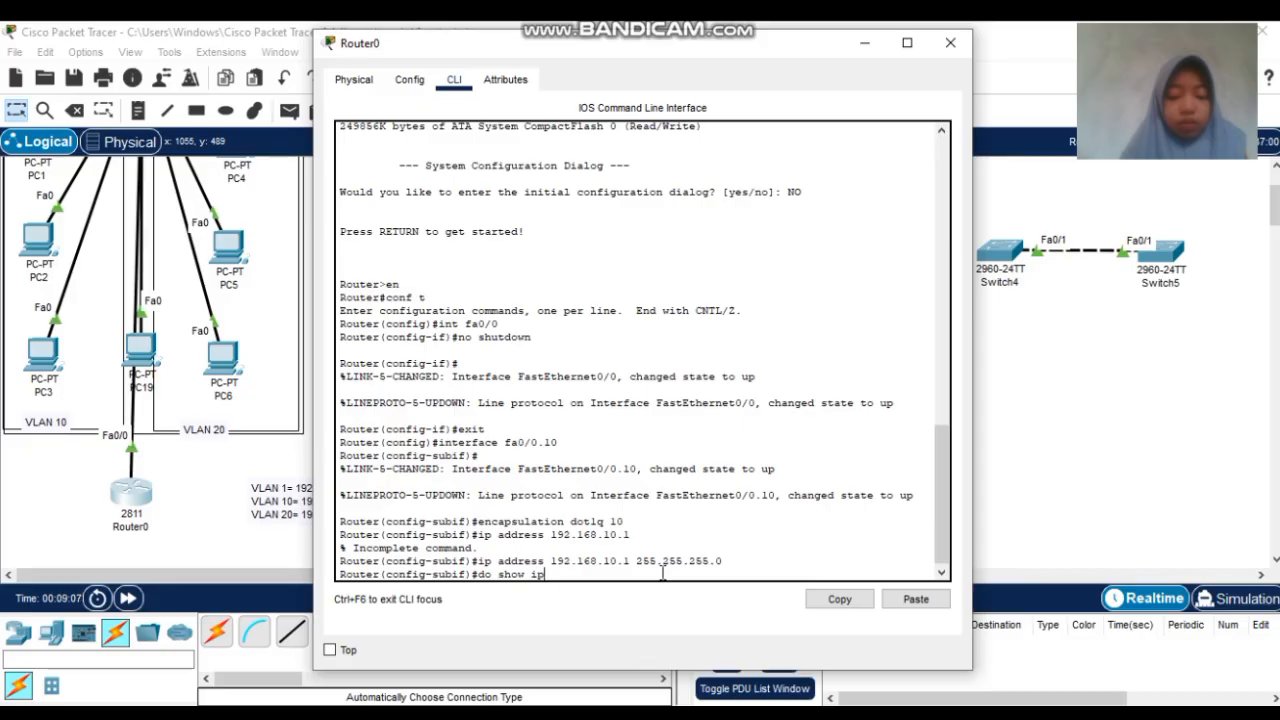
type(" int br")
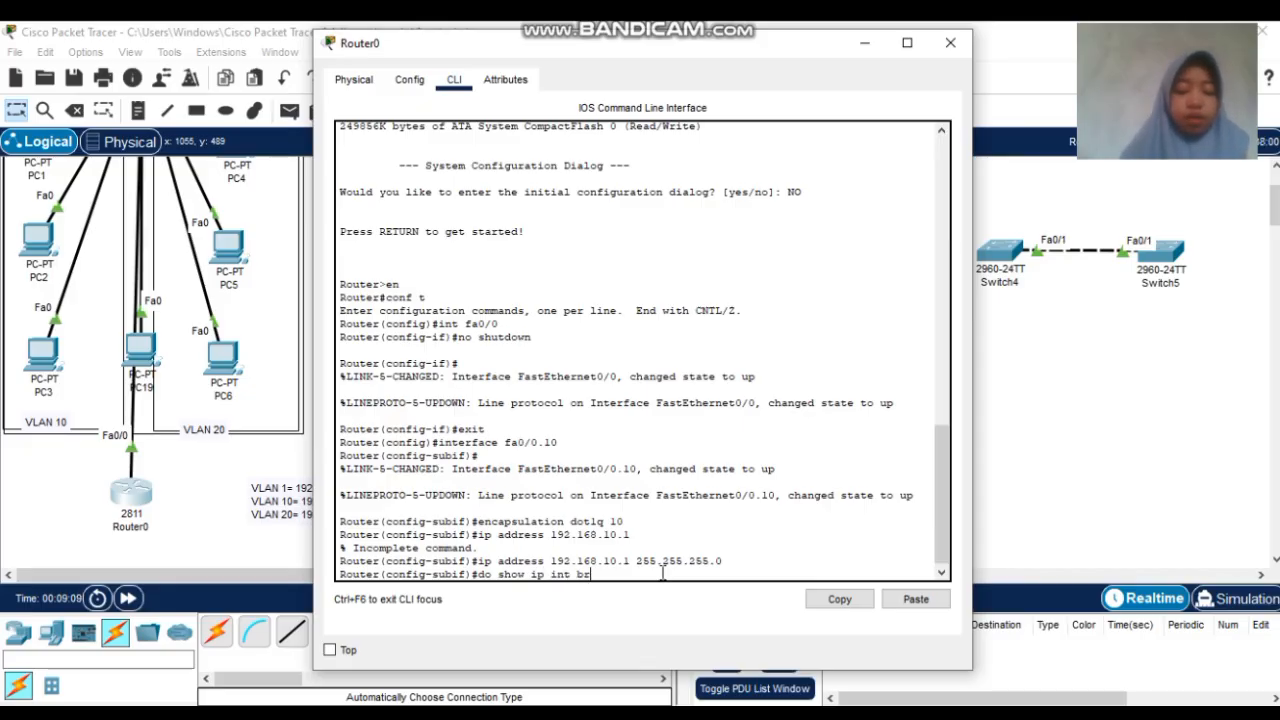
type("ief")
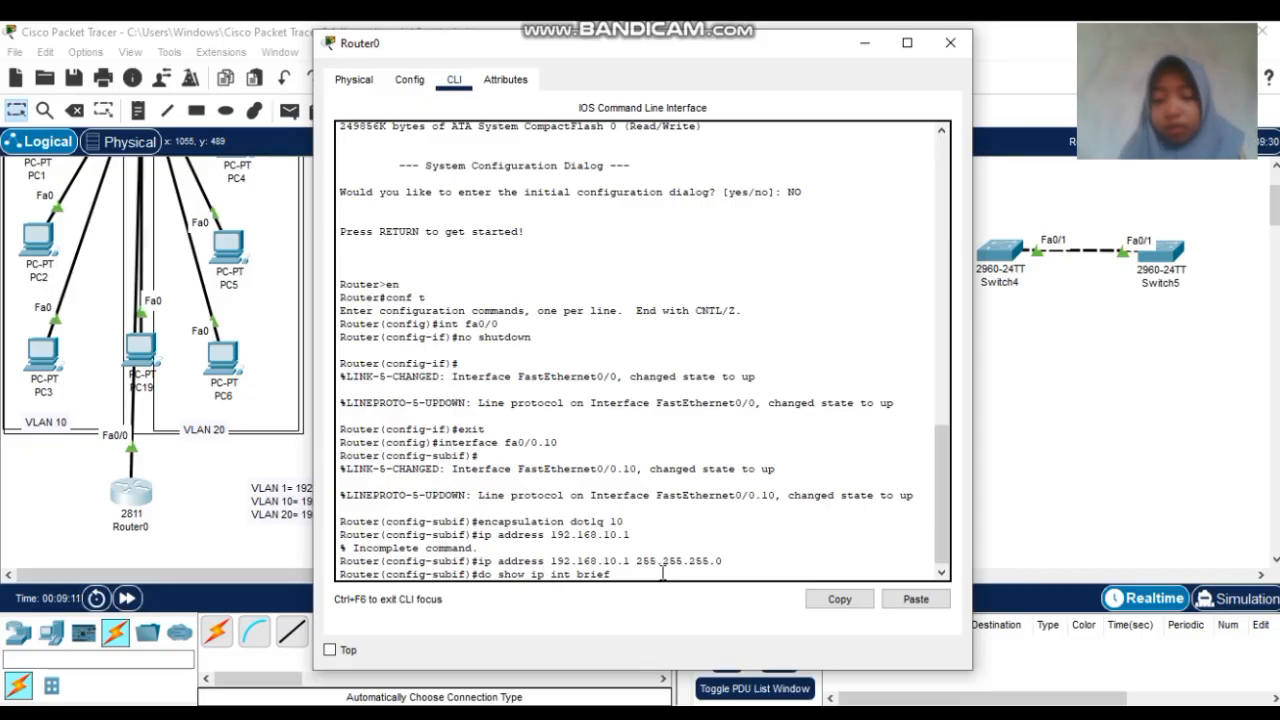
key("Return")
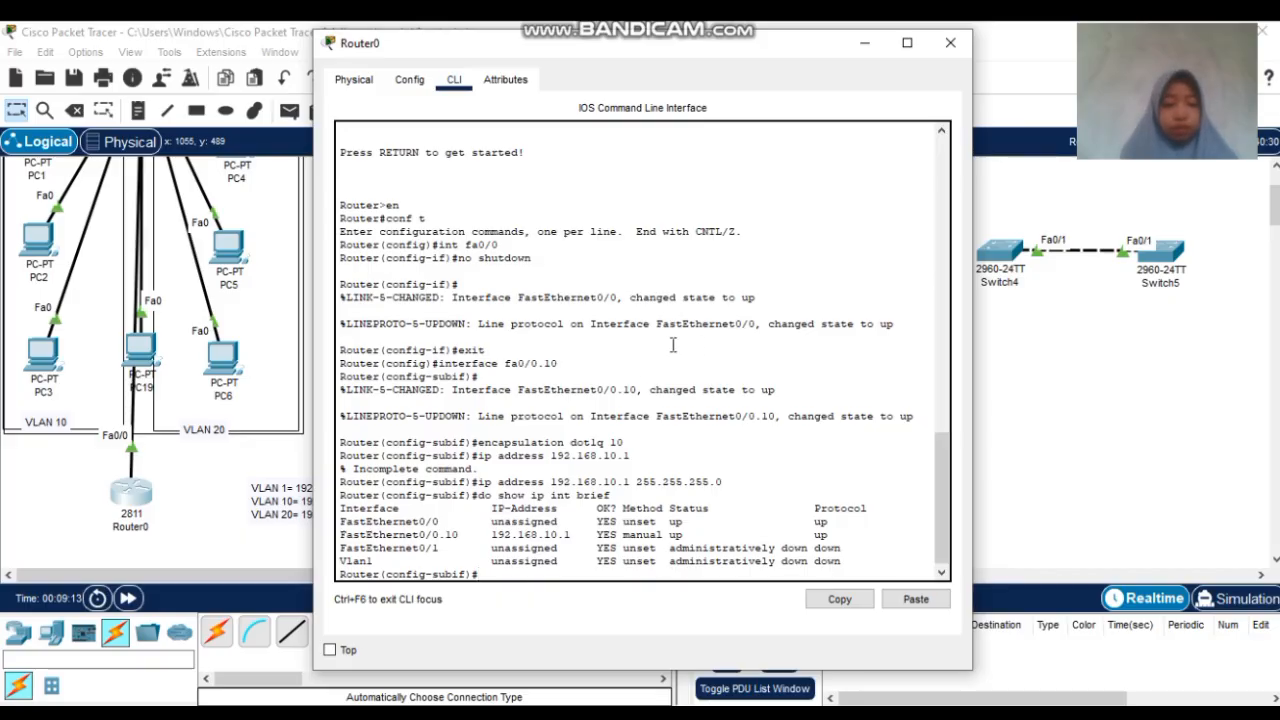
left_click_drag(340, 518, 678, 521)
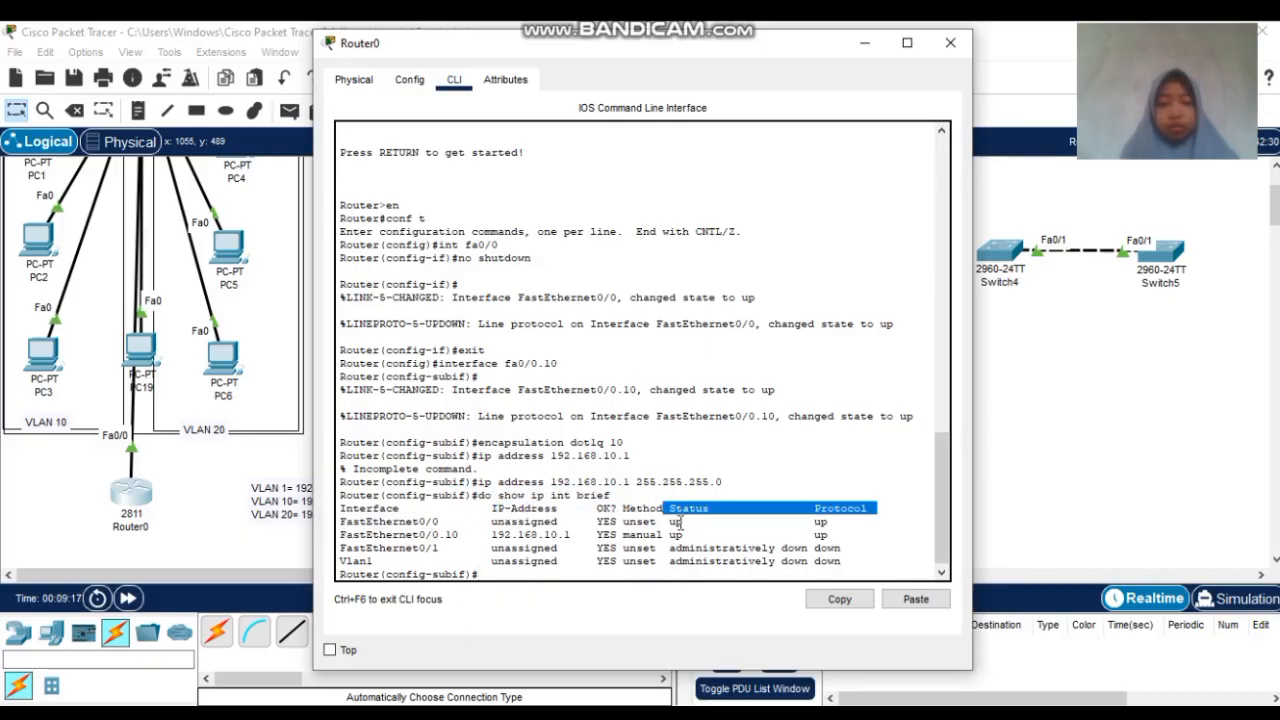
left_click(678, 521)
left_click_drag(491, 521, 833, 538)
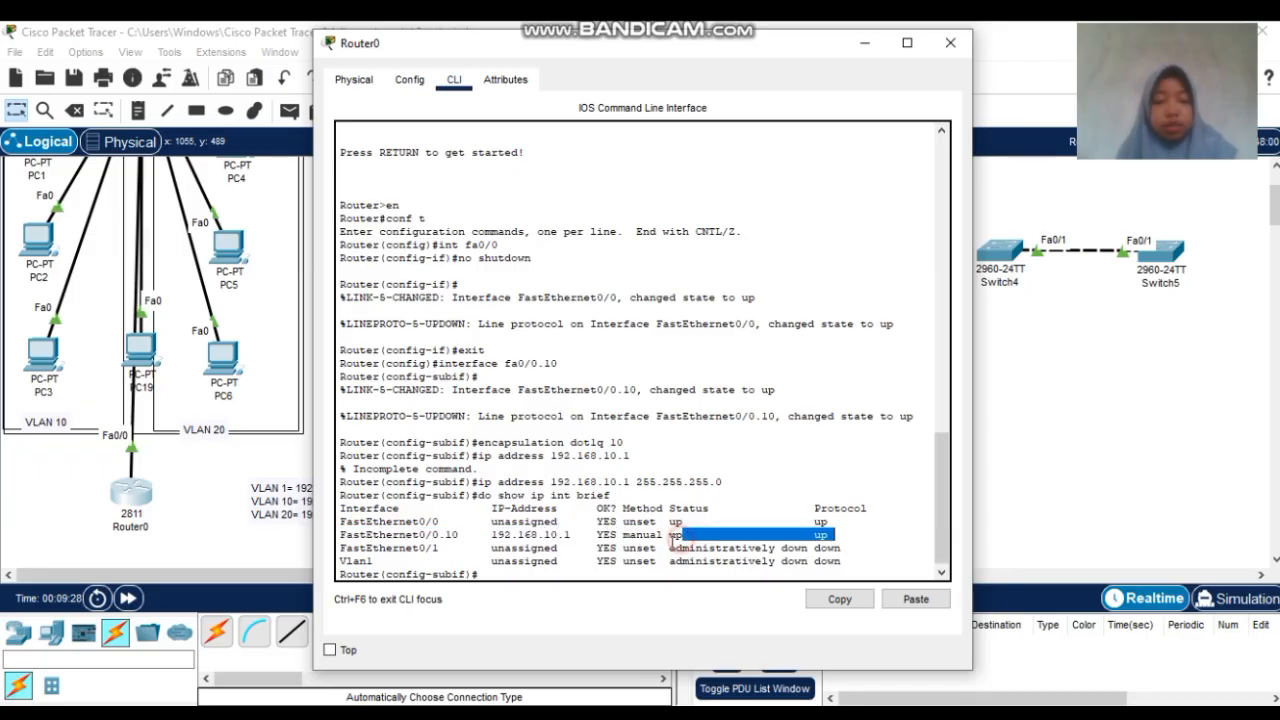
left_click_drag(491, 535, 571, 537)
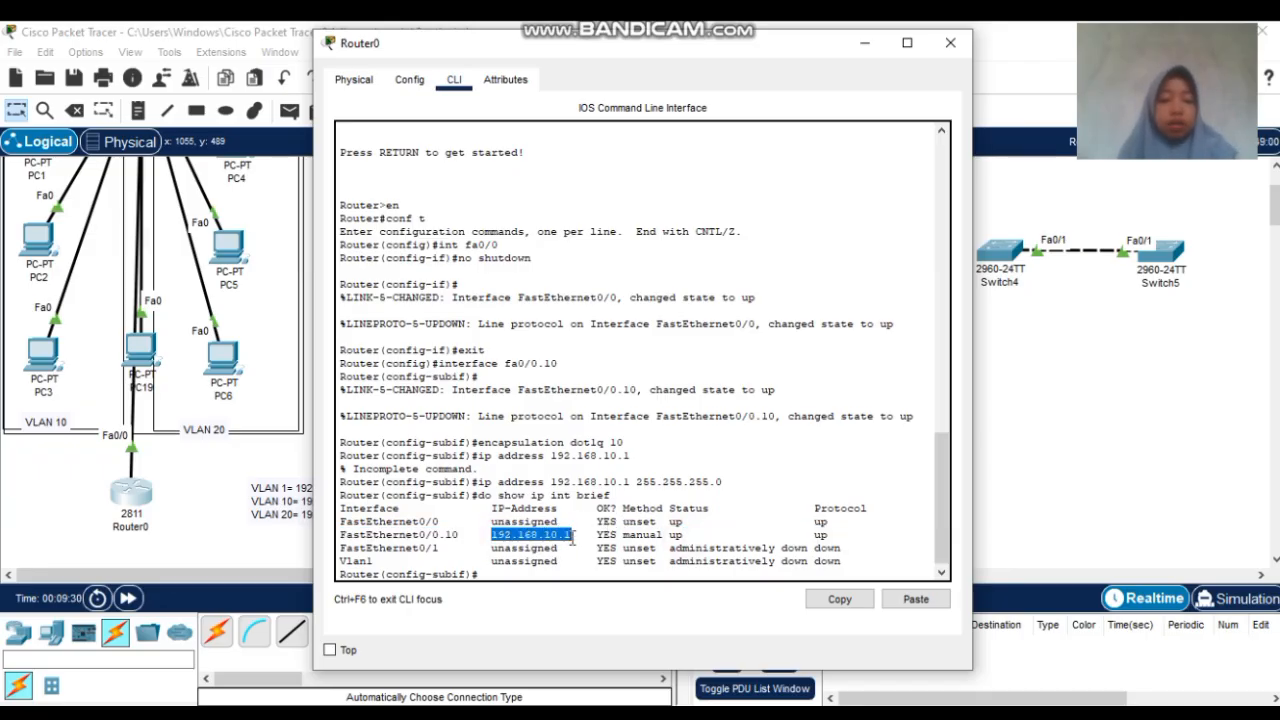
Exit the fa0/0.10 subinterface configuration and create the subinterface fa0/0.20
left_click(528, 575)
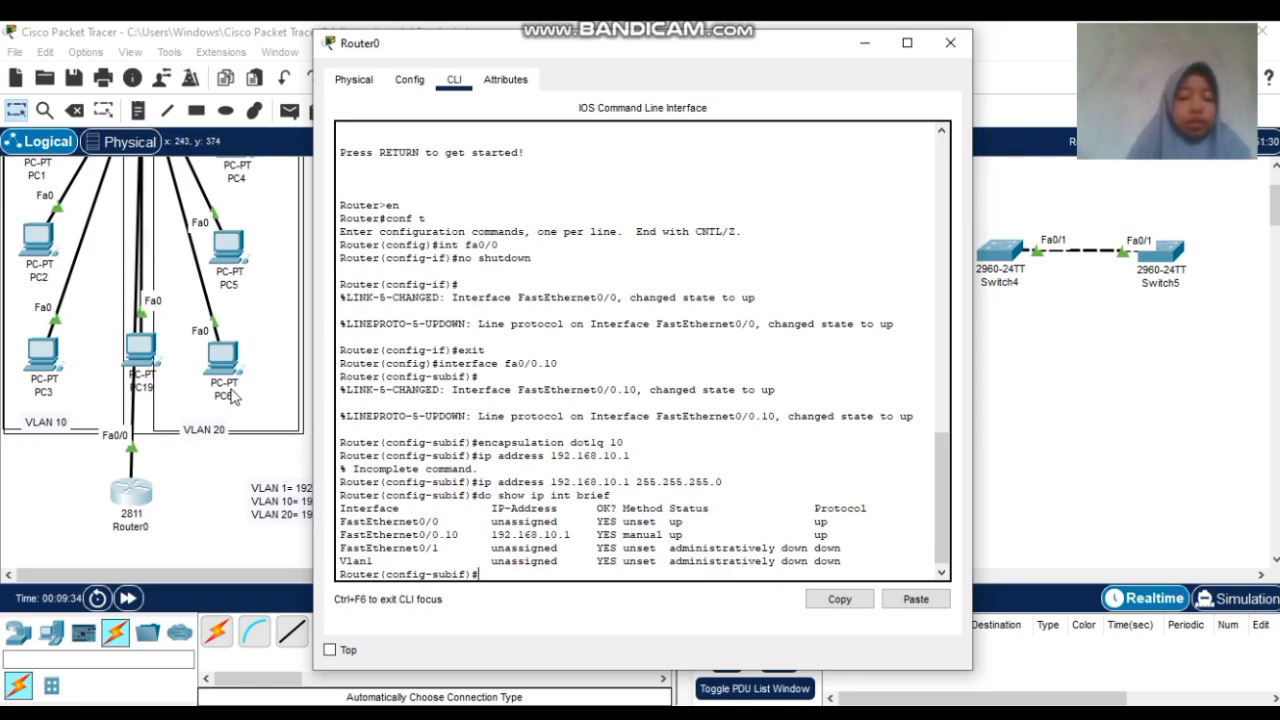
type("exit")
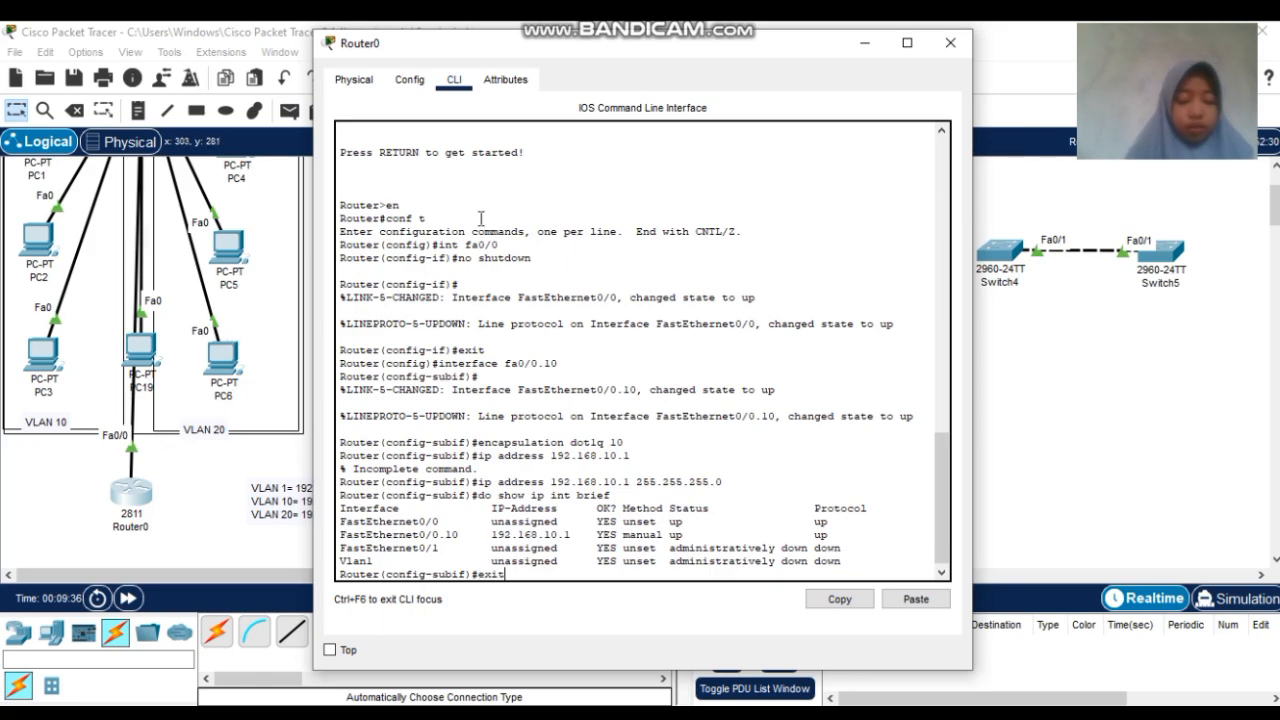
key("Return")
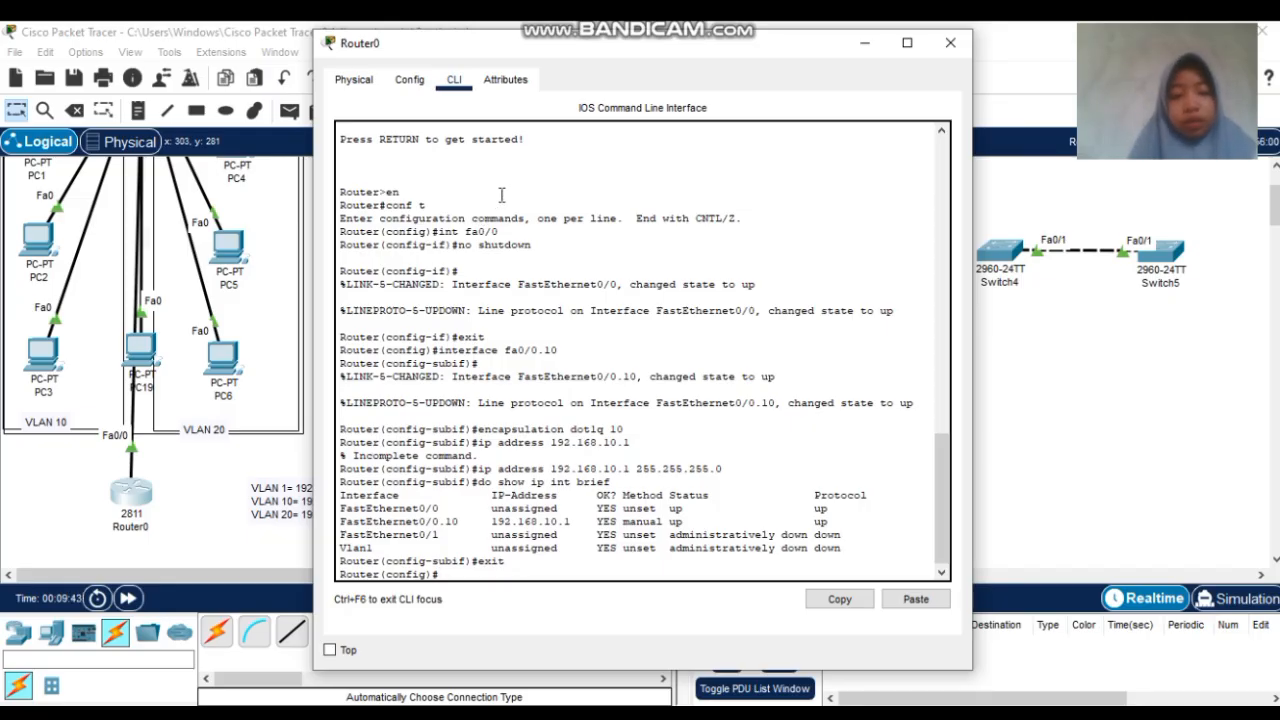
type("nter")
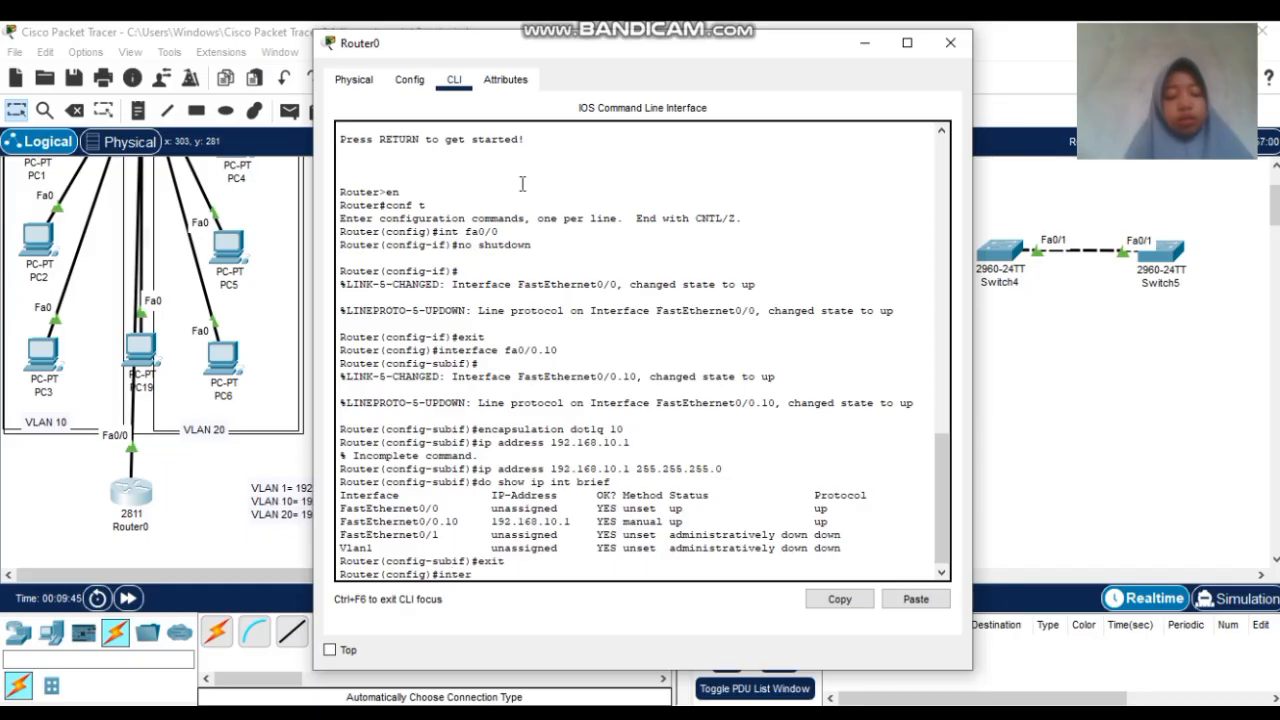
type("face f")
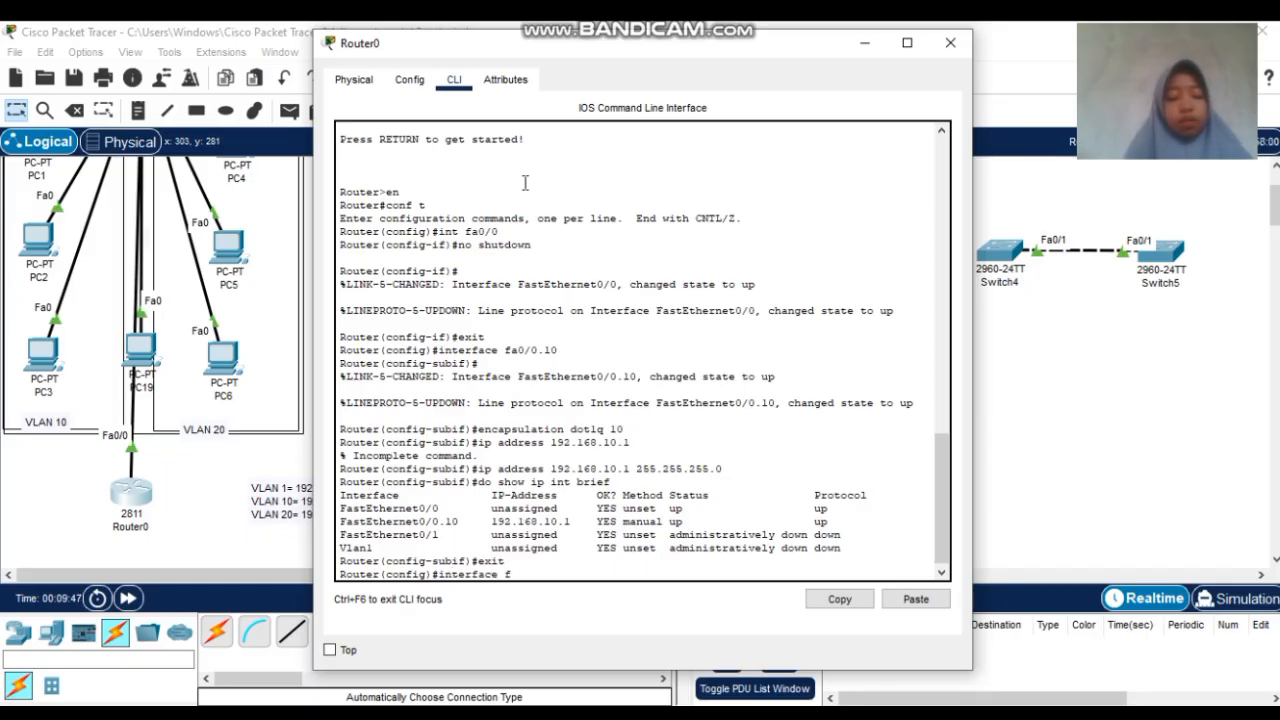
type("a0/0.")
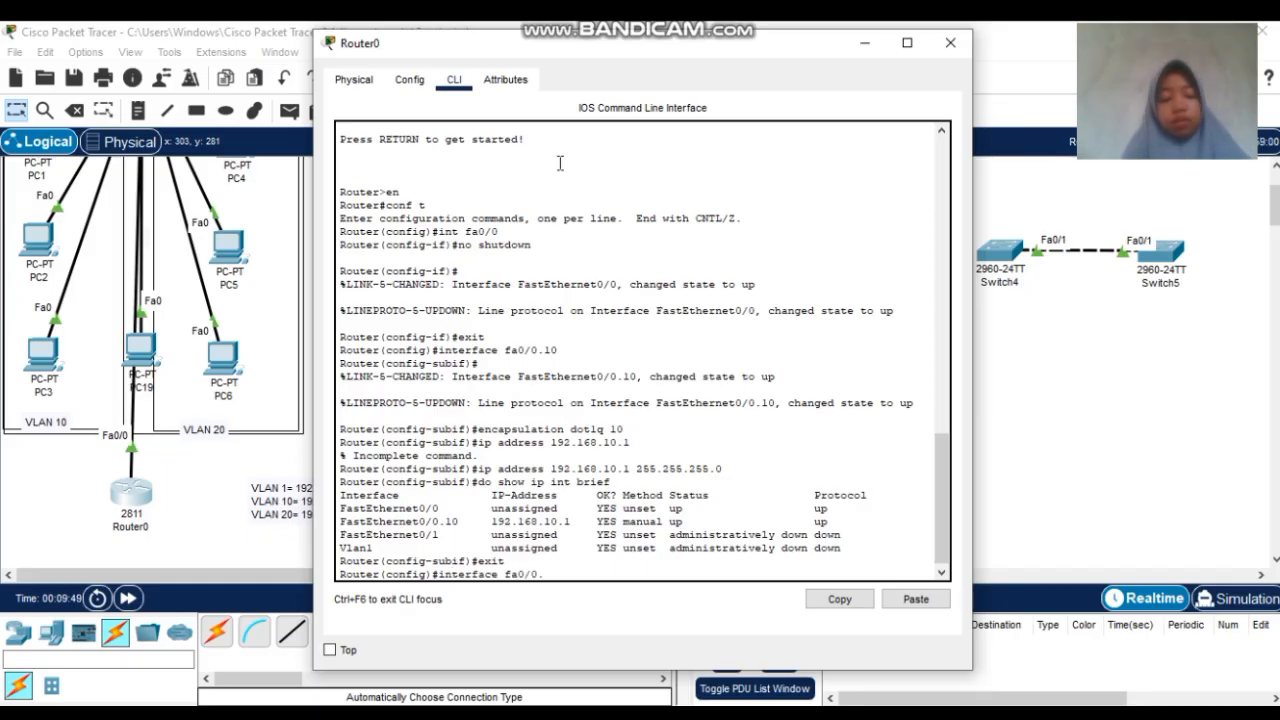
type("20")
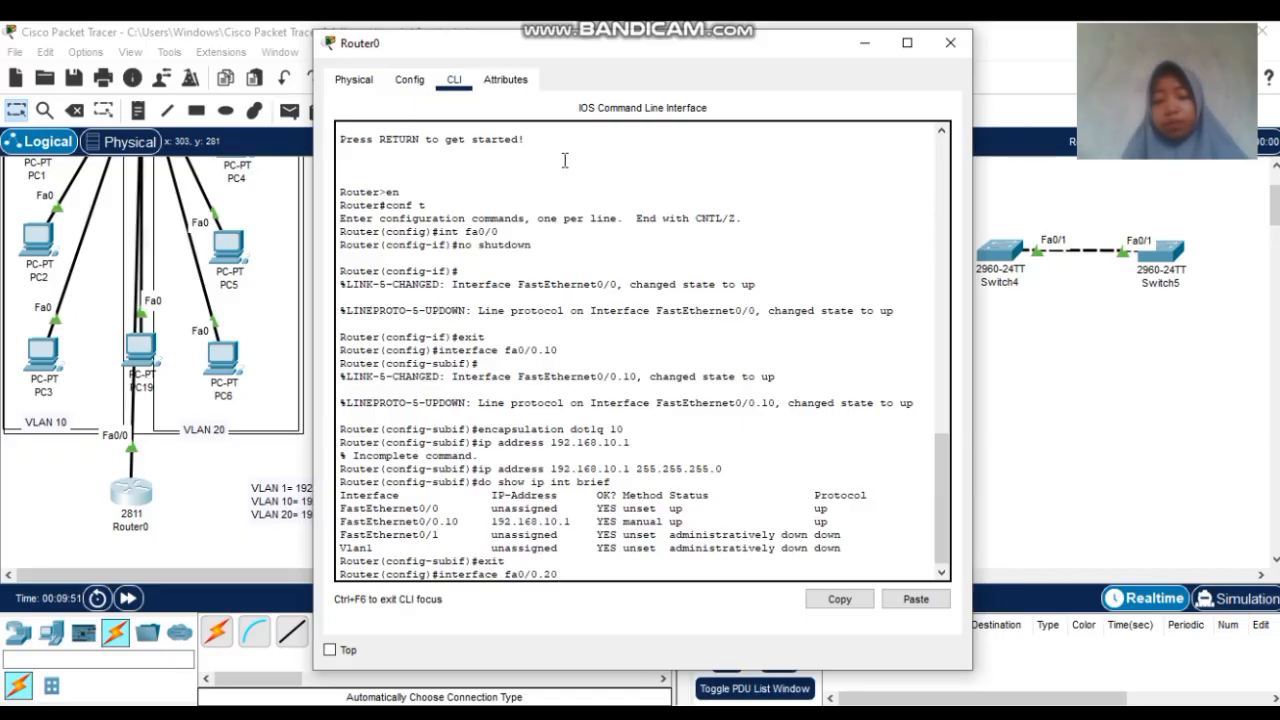
key("Return")
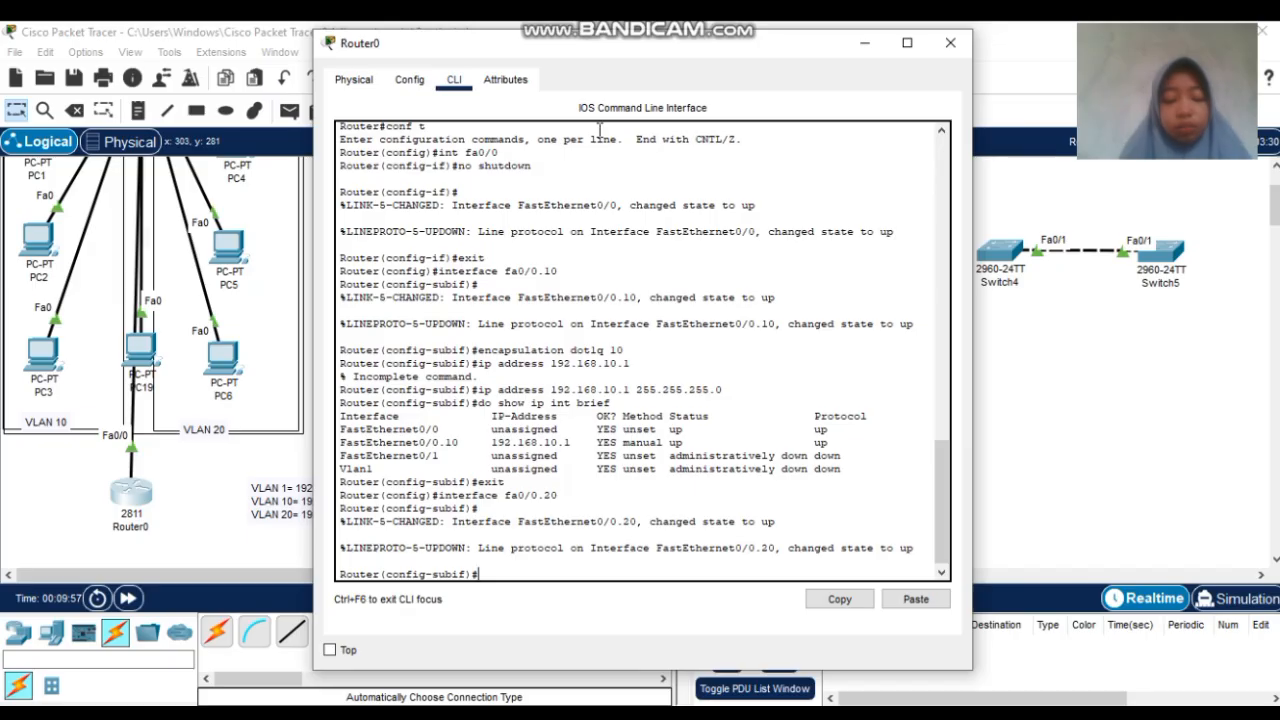
Set the encapsulation of subinterface fa0/0.20 to dot1q with VLAN 20
type("capsu")
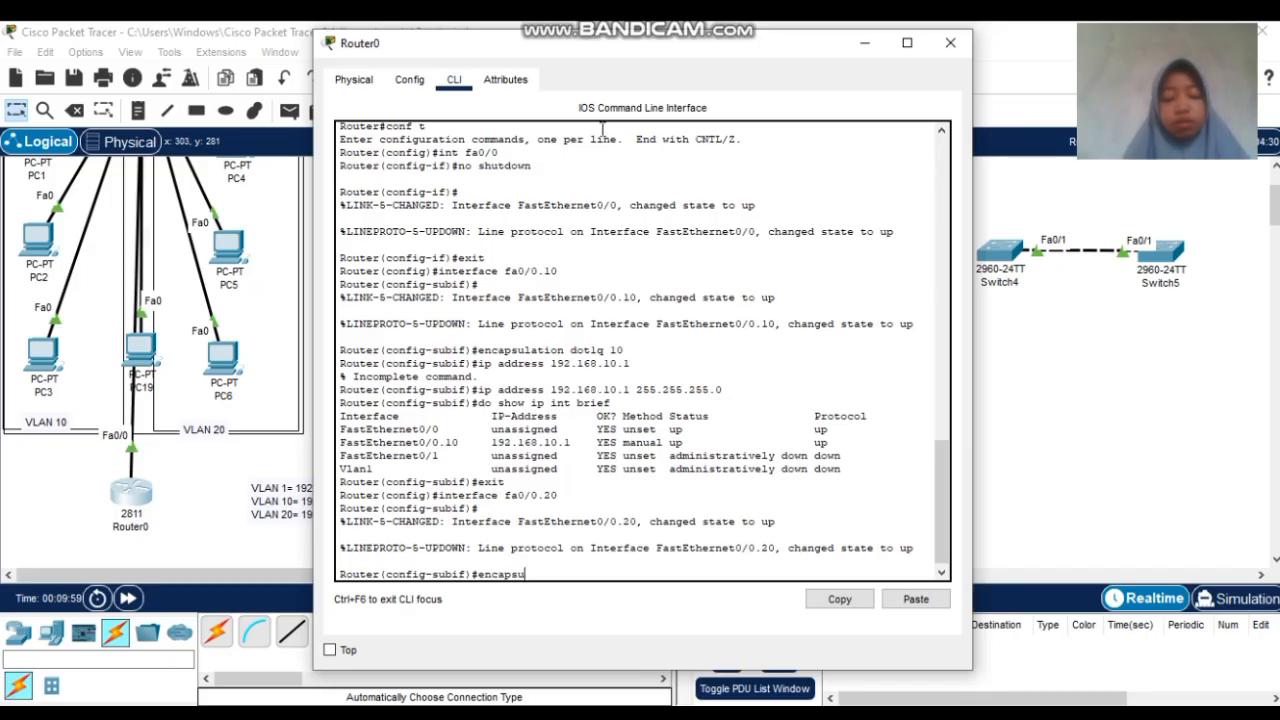
type("lation")
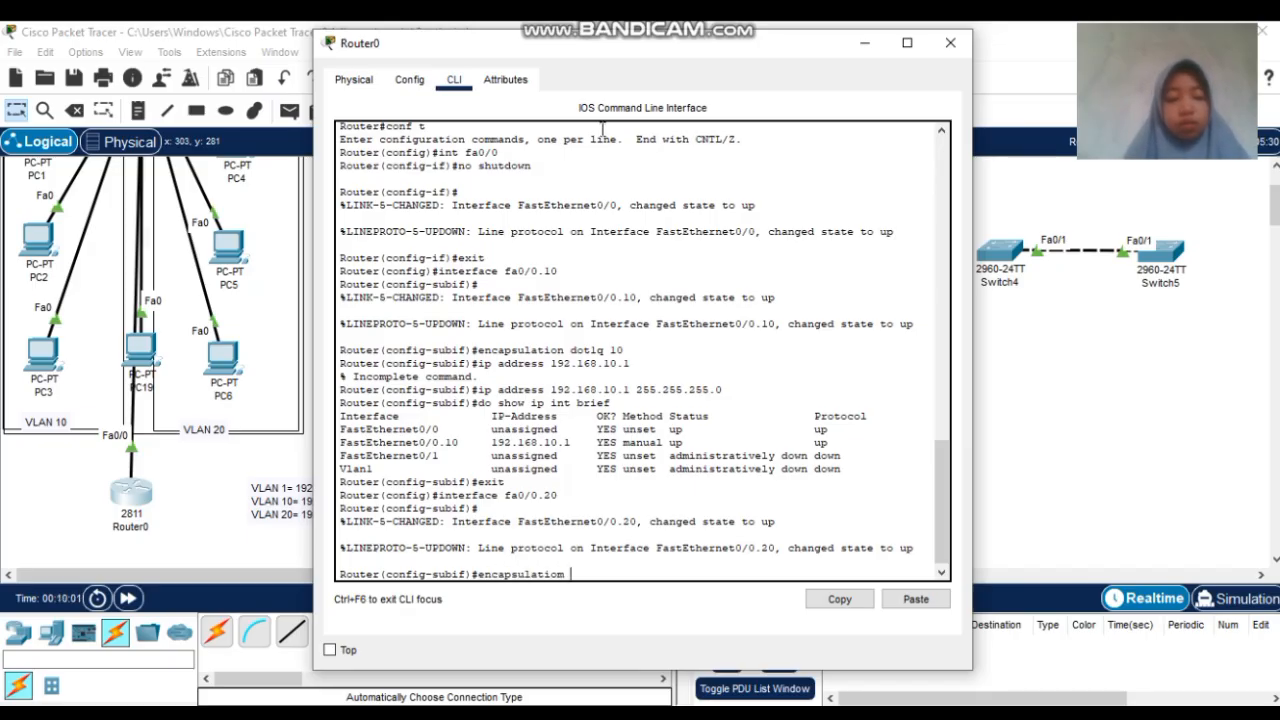
key("BackSpace")
key("BackSpace")
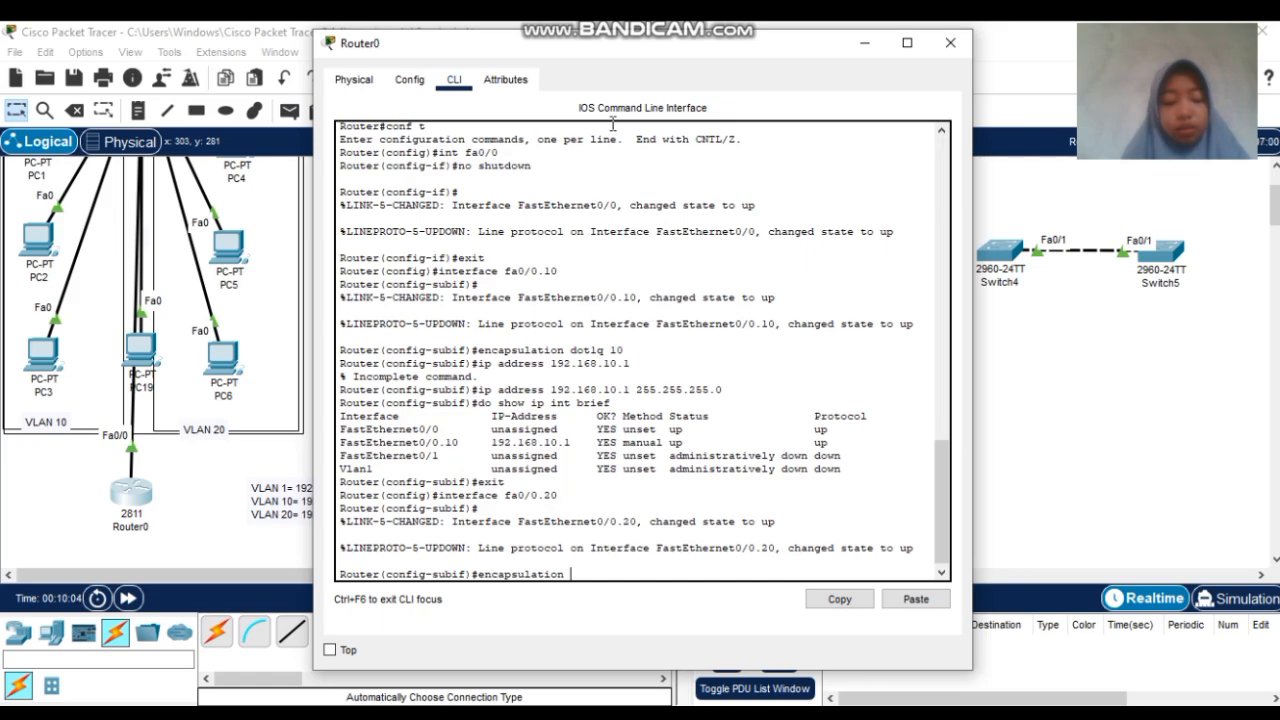
type("n dot1q ")
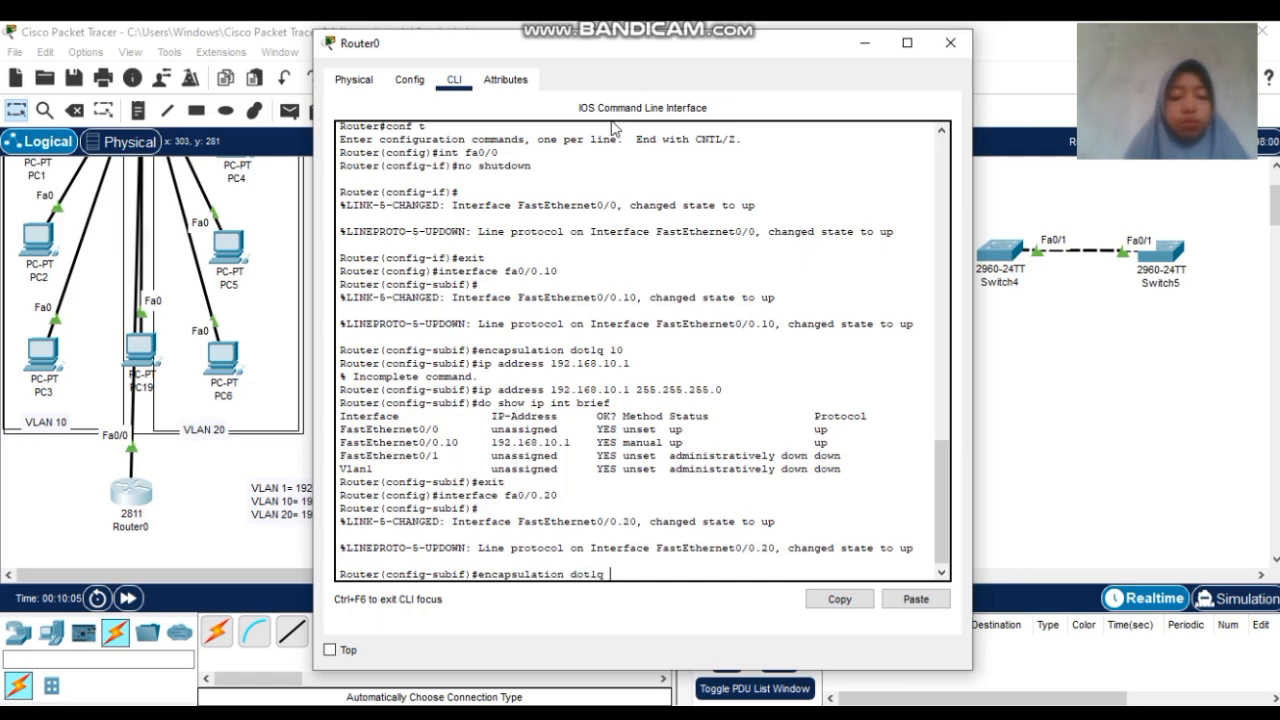
type("20")
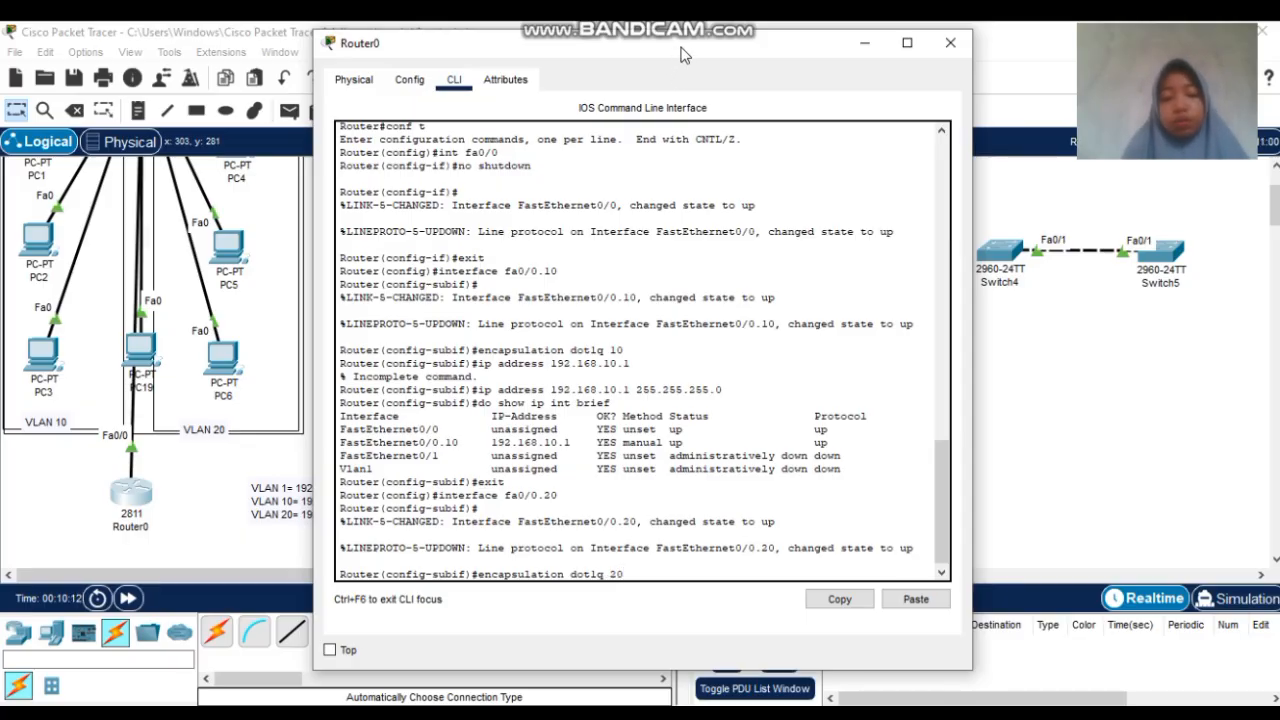
key("Return")
Assign IP address 192.168.20.1 with subnet mask 255.255.255.0 to subinterface fa0/0.20
type("ip")
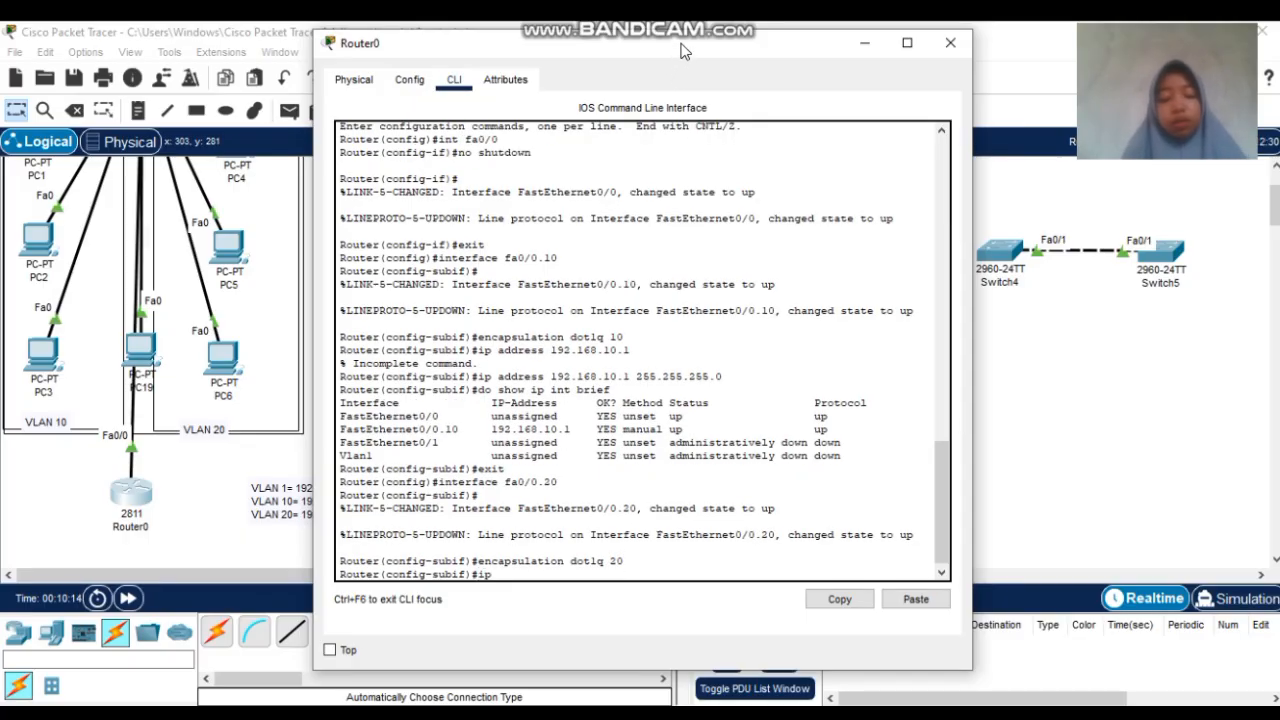
type(" address")
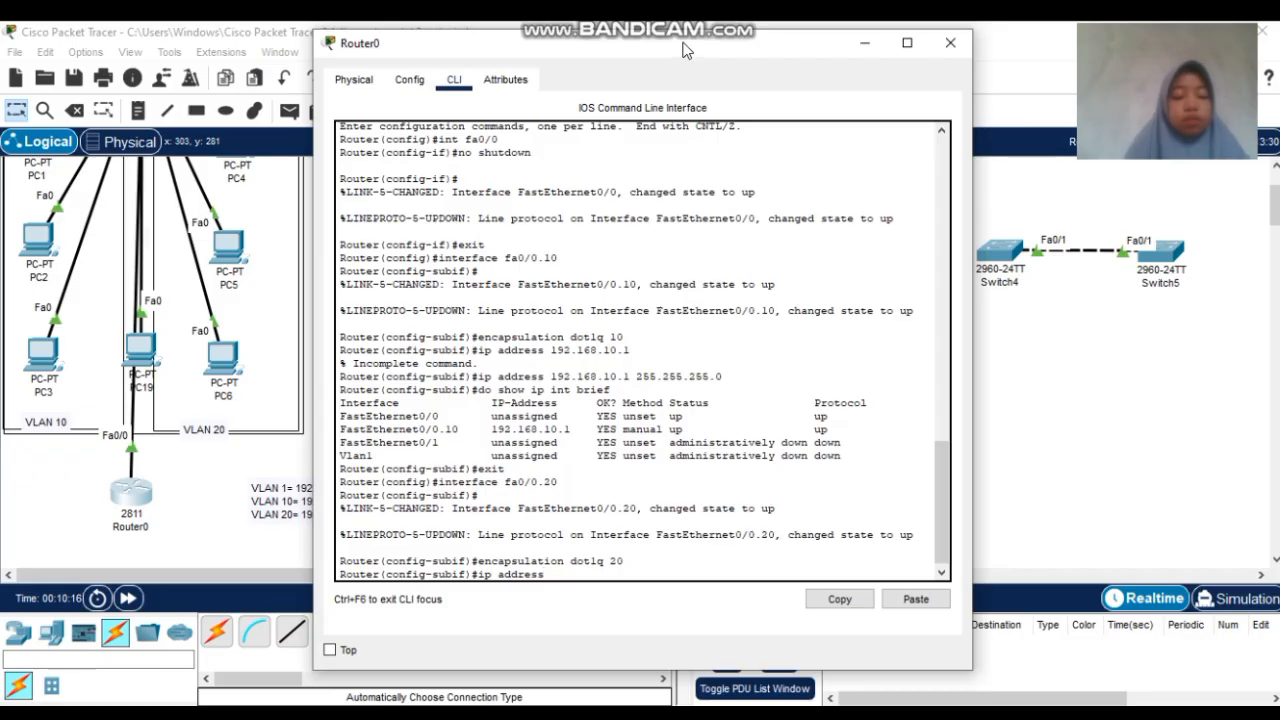
type(" 192.1")
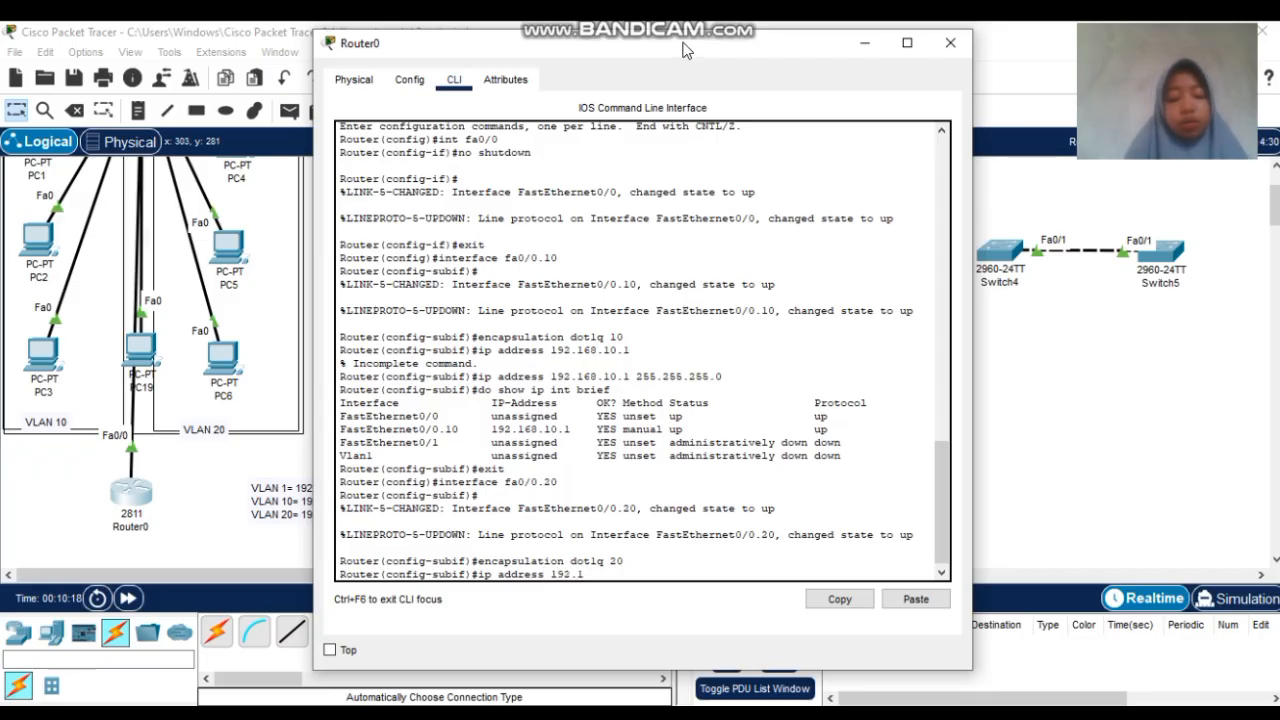
type("68.20")
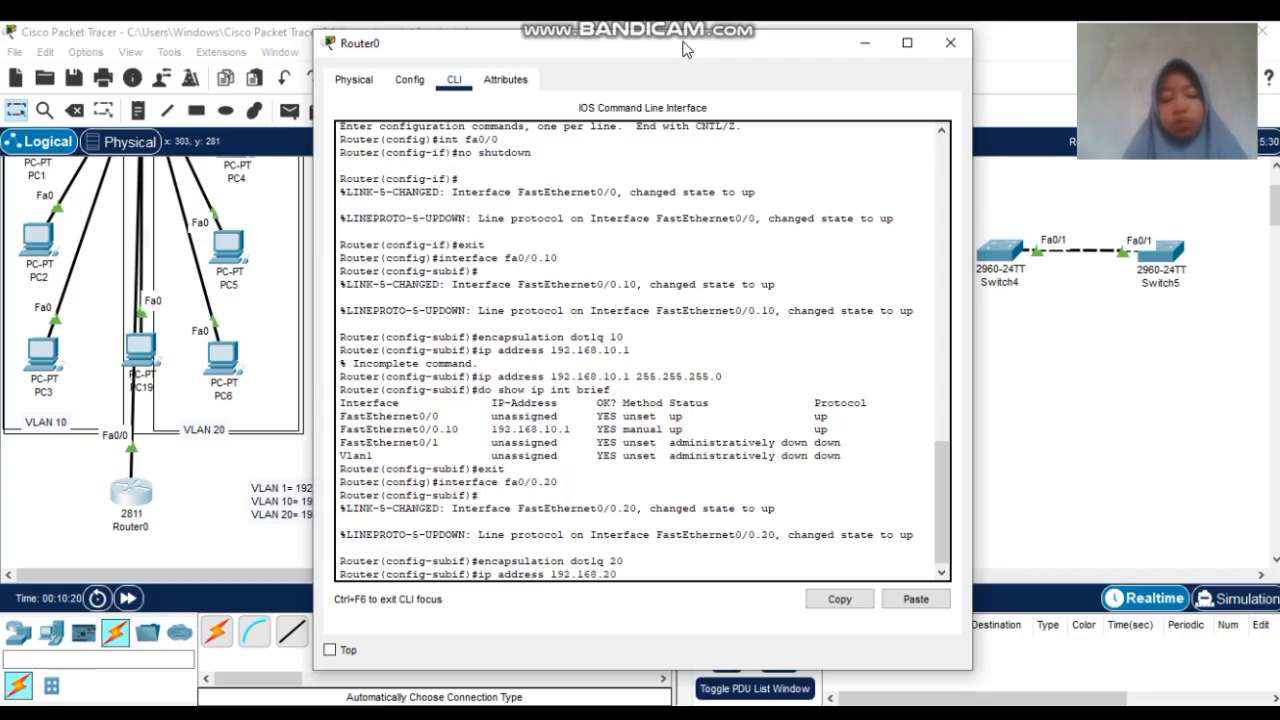
type(".1 255.25")
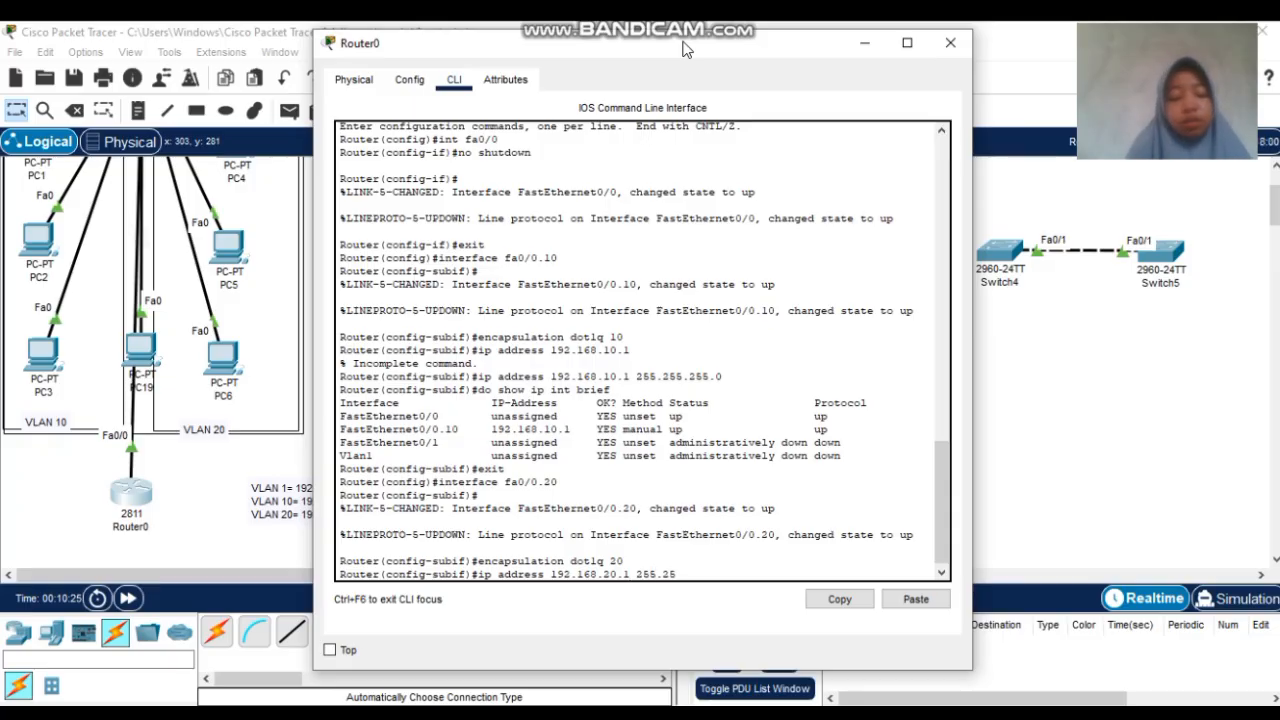
type("5.255")
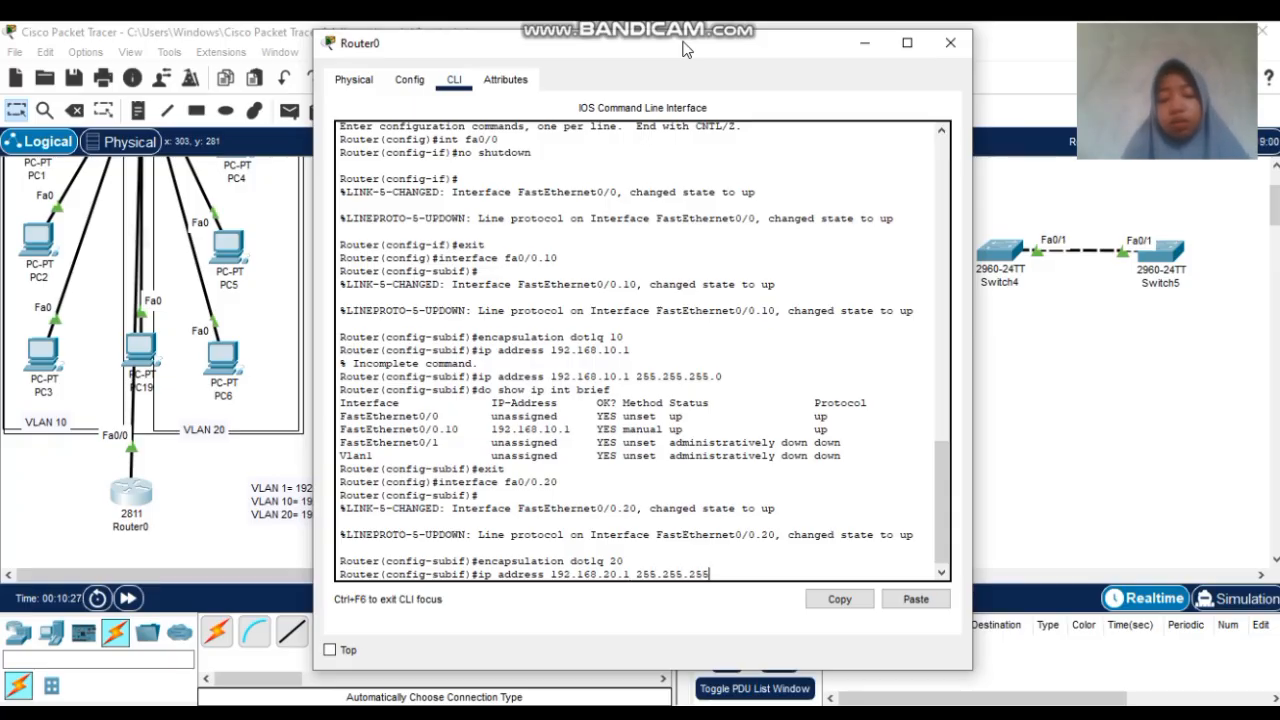
type(".0")
key("Return")
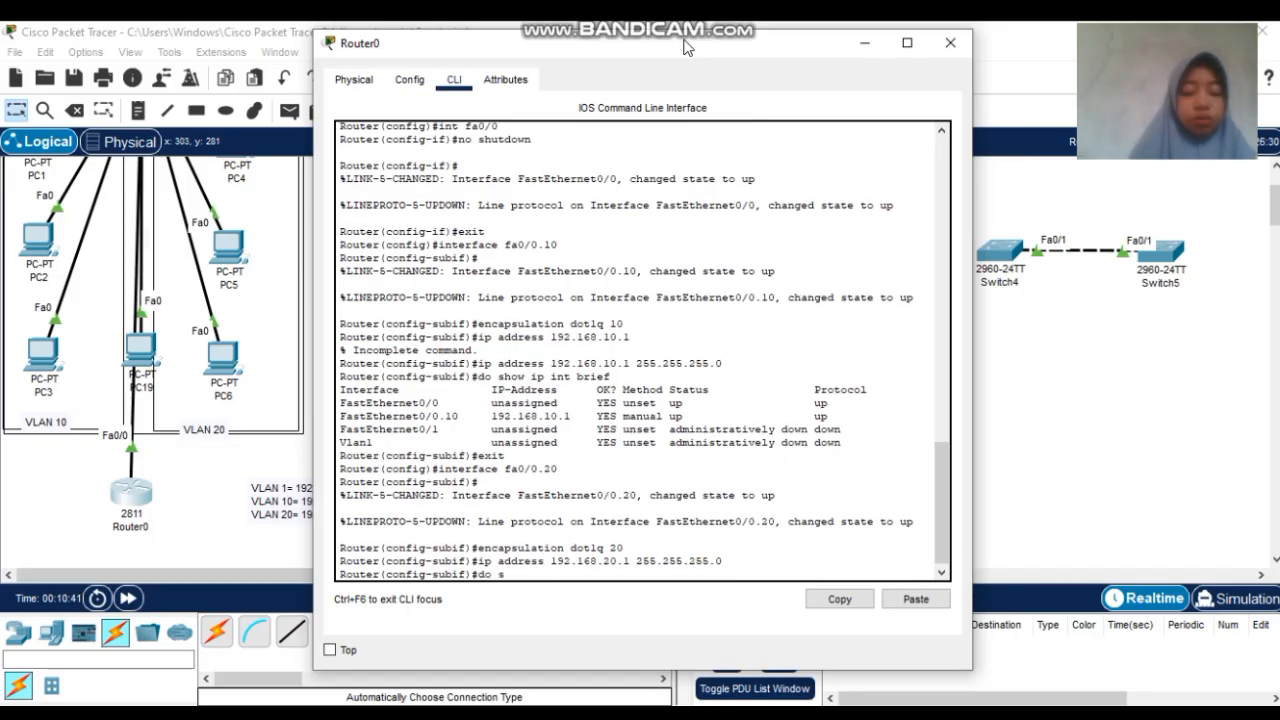
Run do show ip int brief again and check the IP address listed for FastEthernet0/0.20
type("do show")
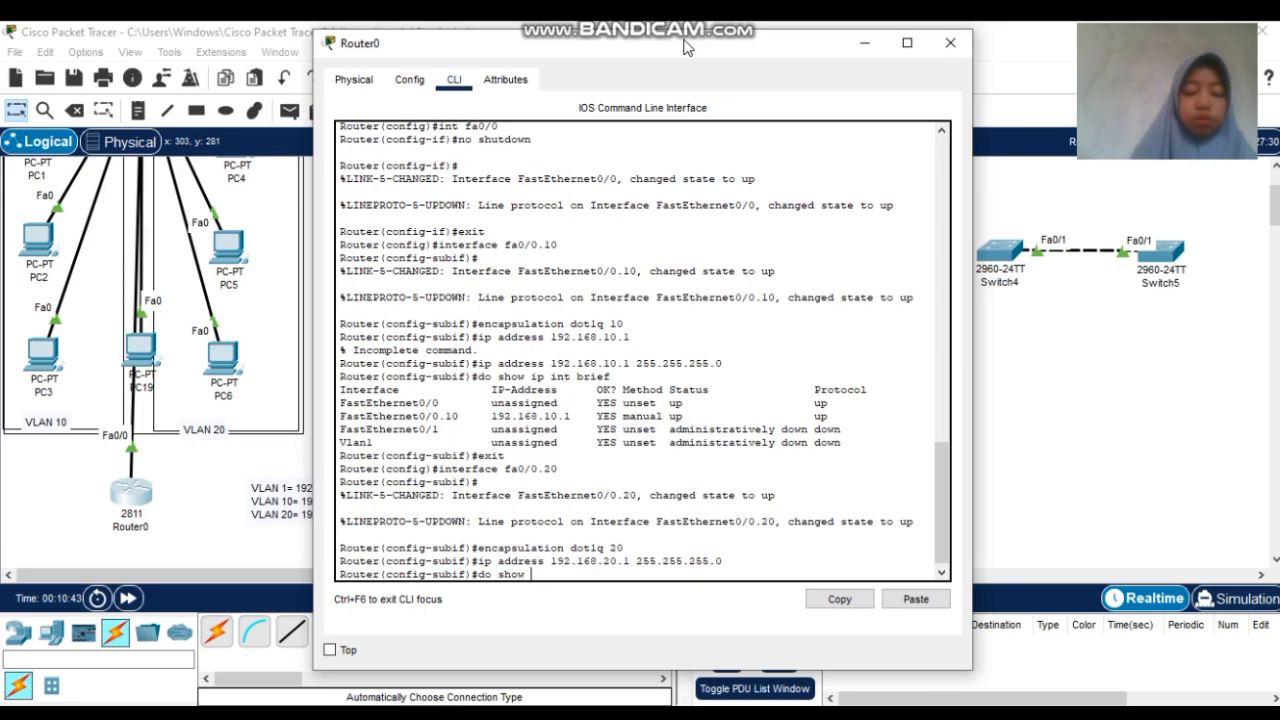
type(" ip int brie")
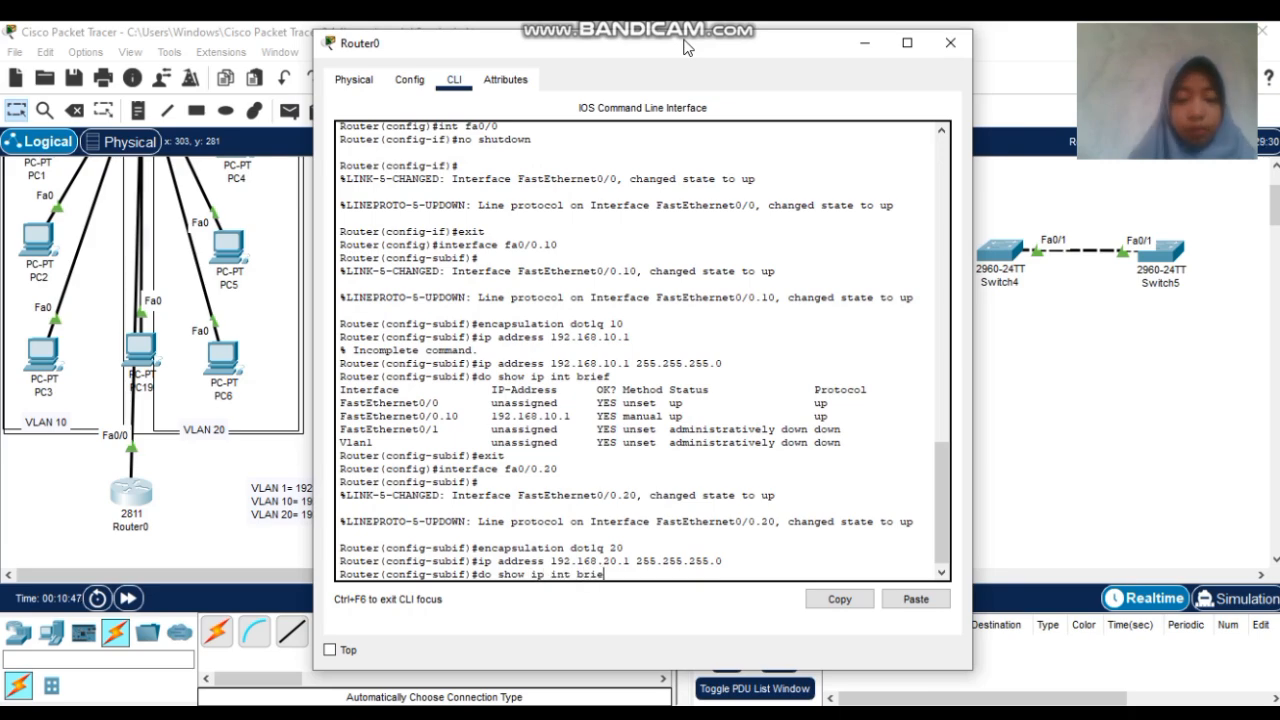
type("f")
key("Return")
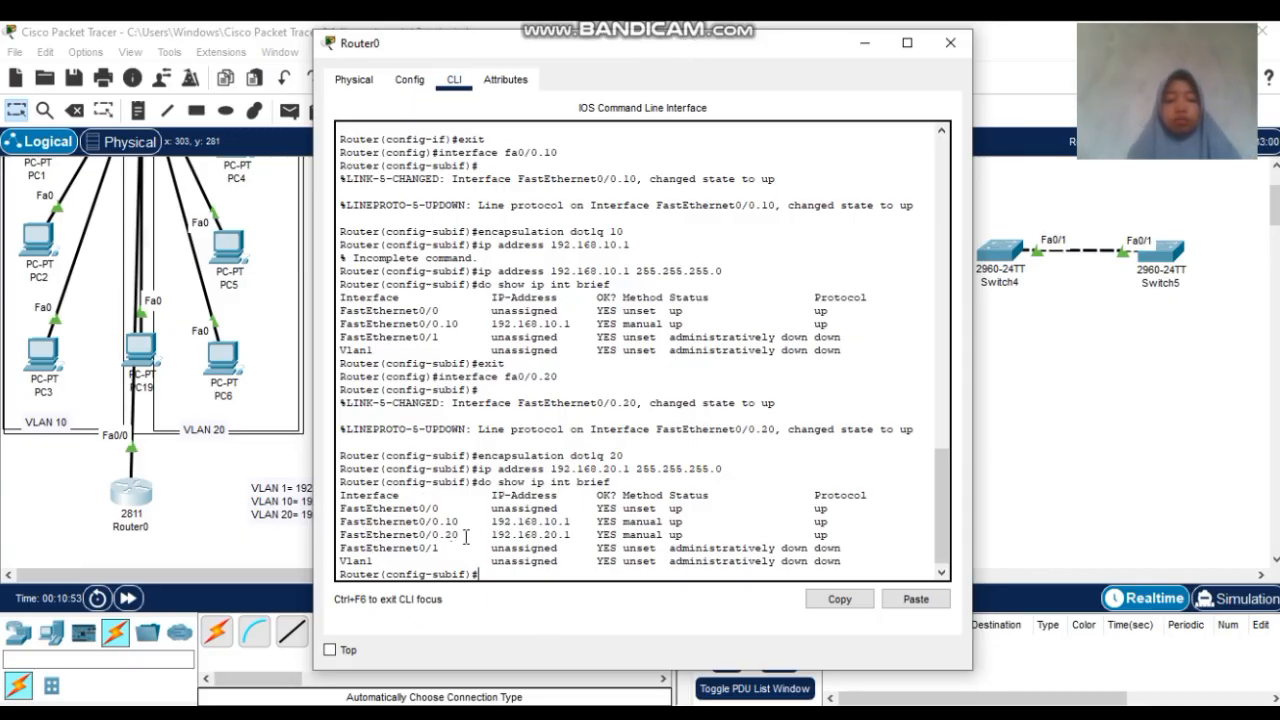
left_click_drag(495, 535, 580, 535)
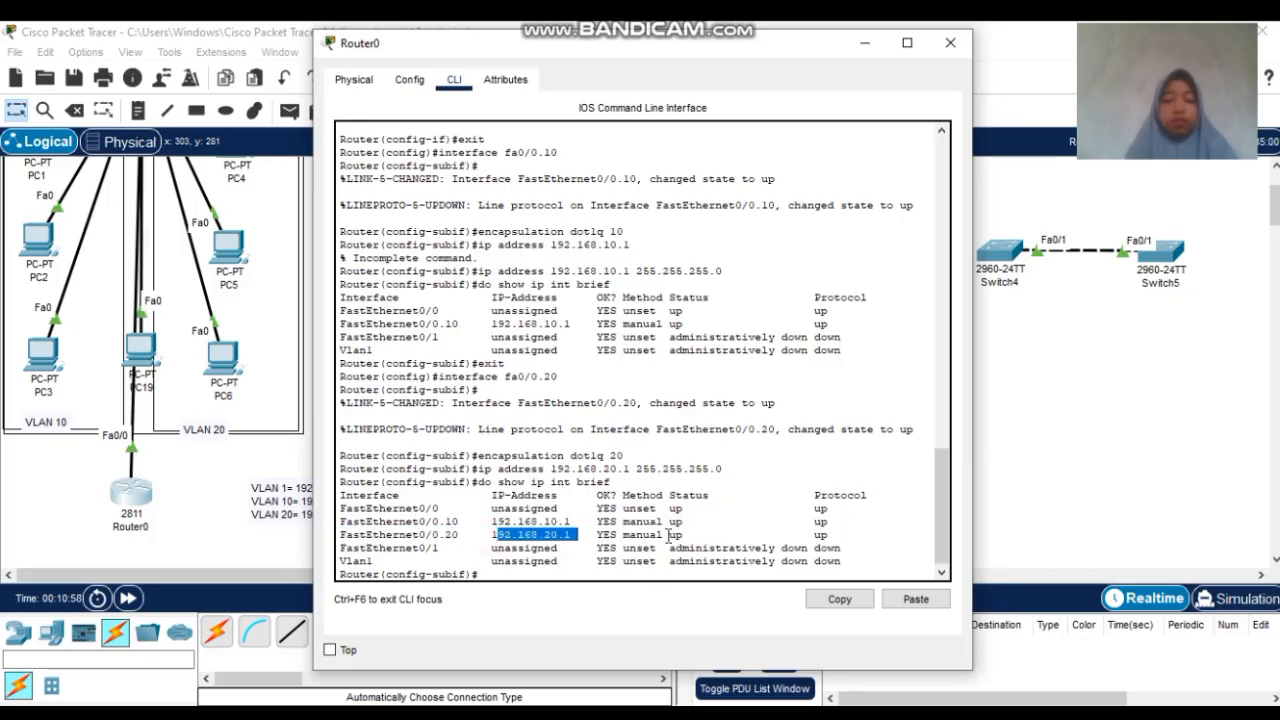
Check the status listed for FastEthernet0/0.20 in the interface summary and close Router0's window
left_click_drag(668, 535, 680, 535)
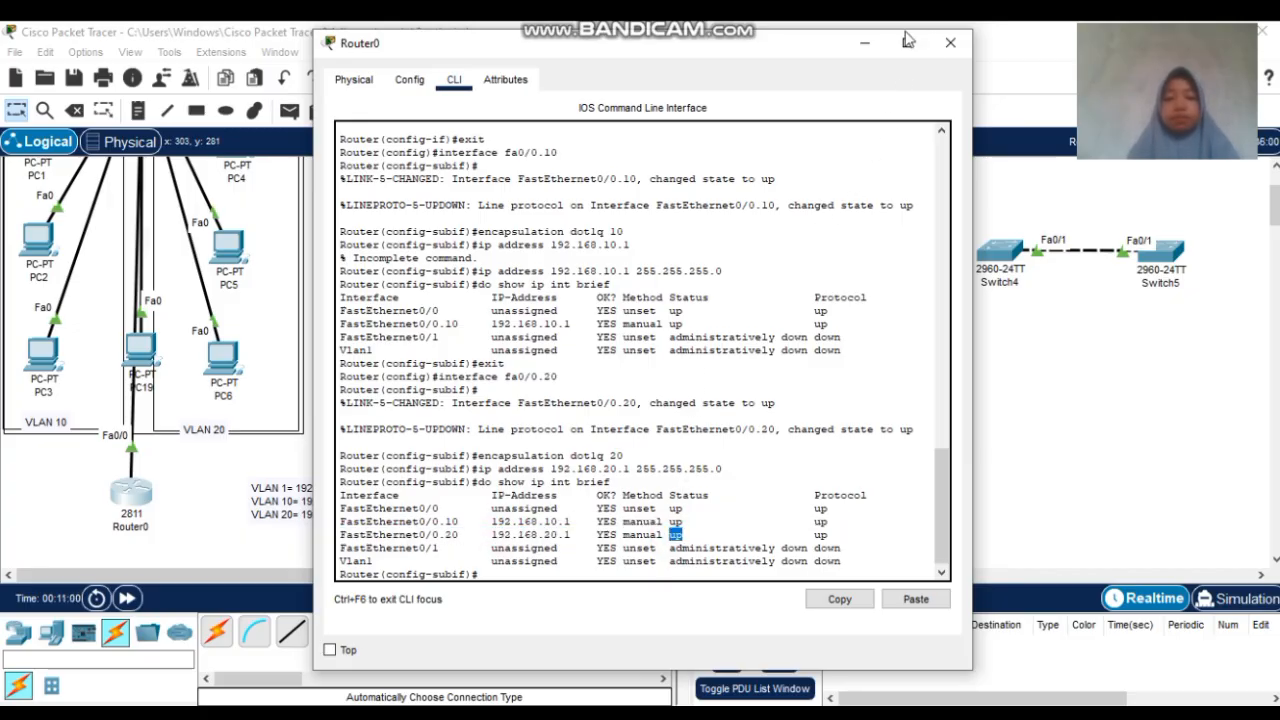
left_click(950, 43)
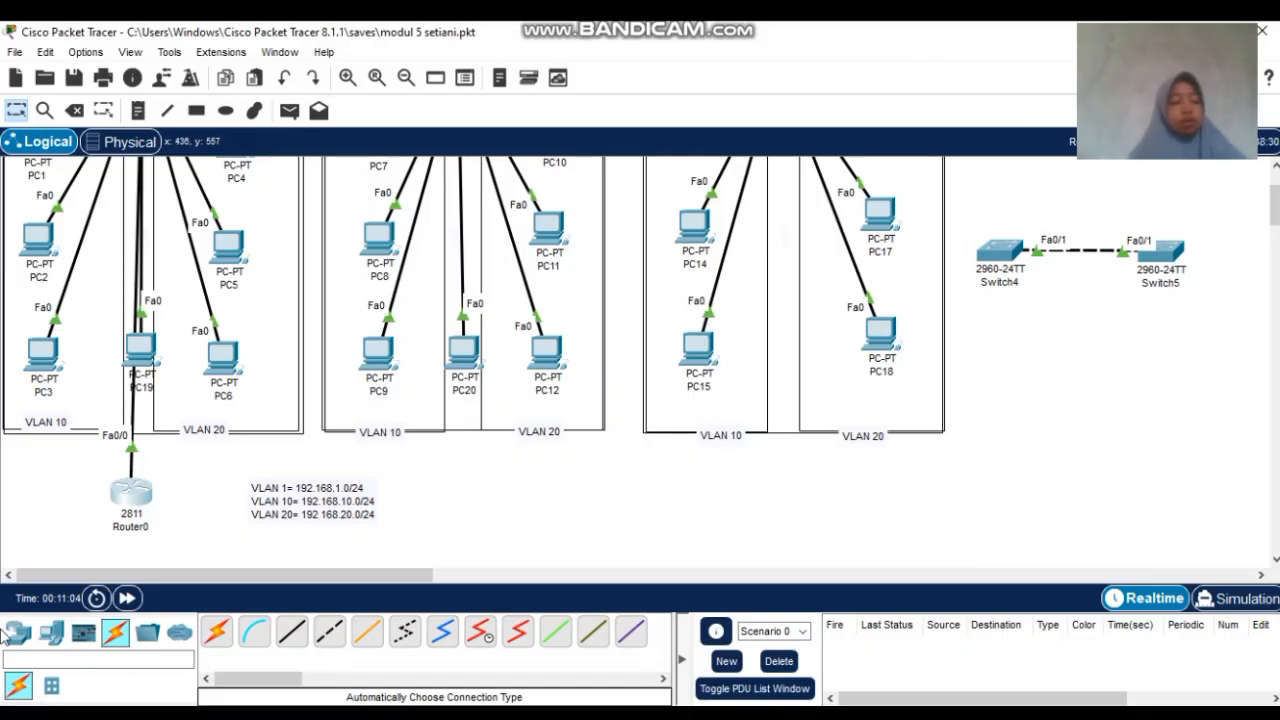
Set the default gateway of PC1 in RUANG 1 to 192.168.10.1 in its IP configuration
scroll(171, 472, "up", 3)
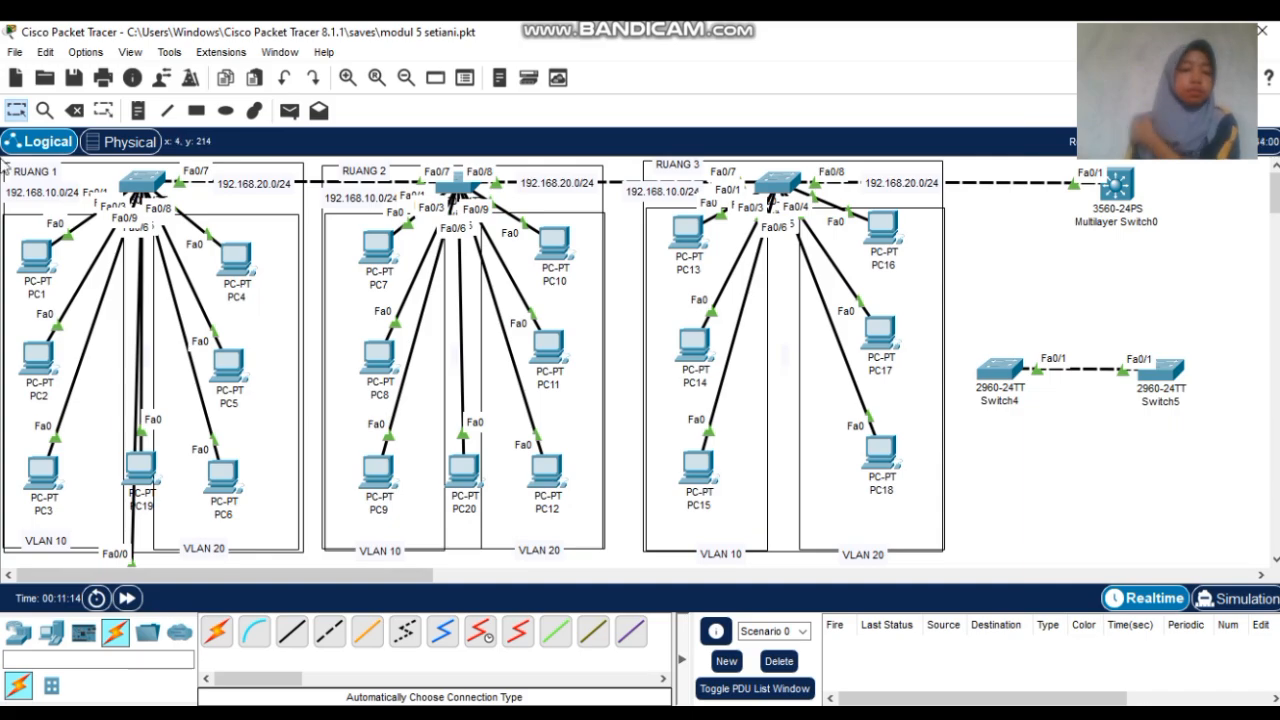
left_click(44, 266)
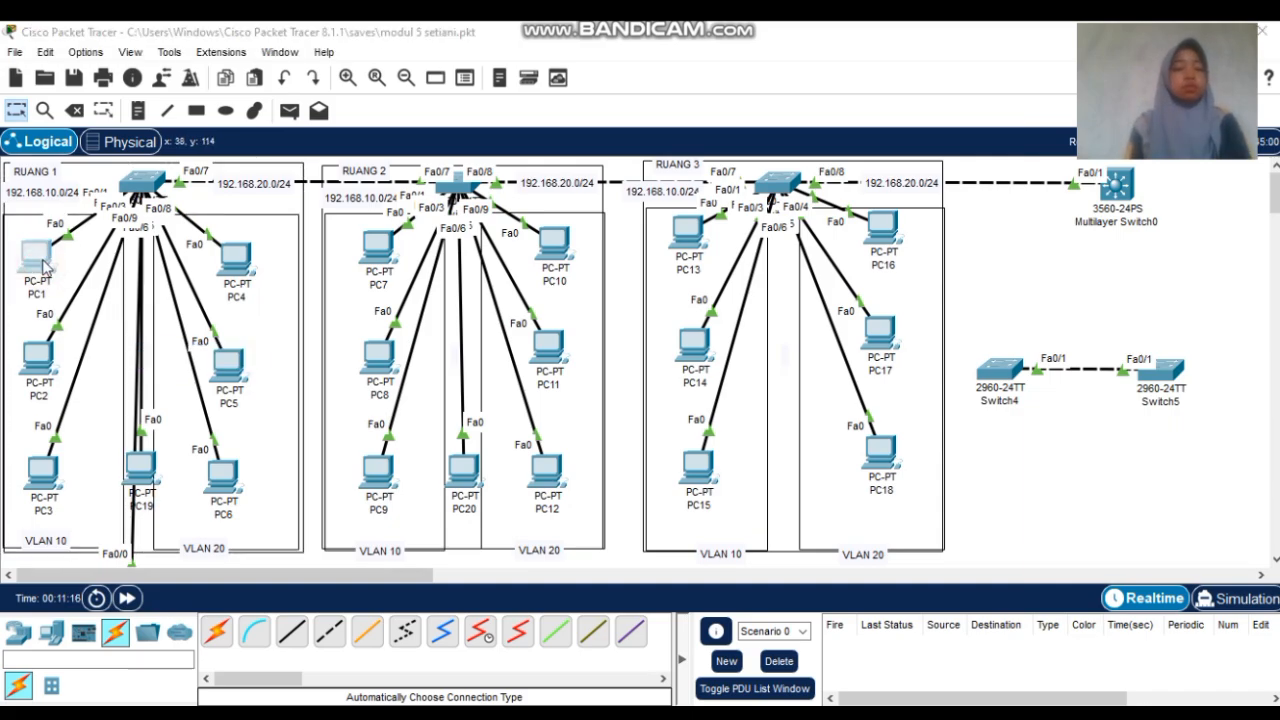
left_click(401, 80)
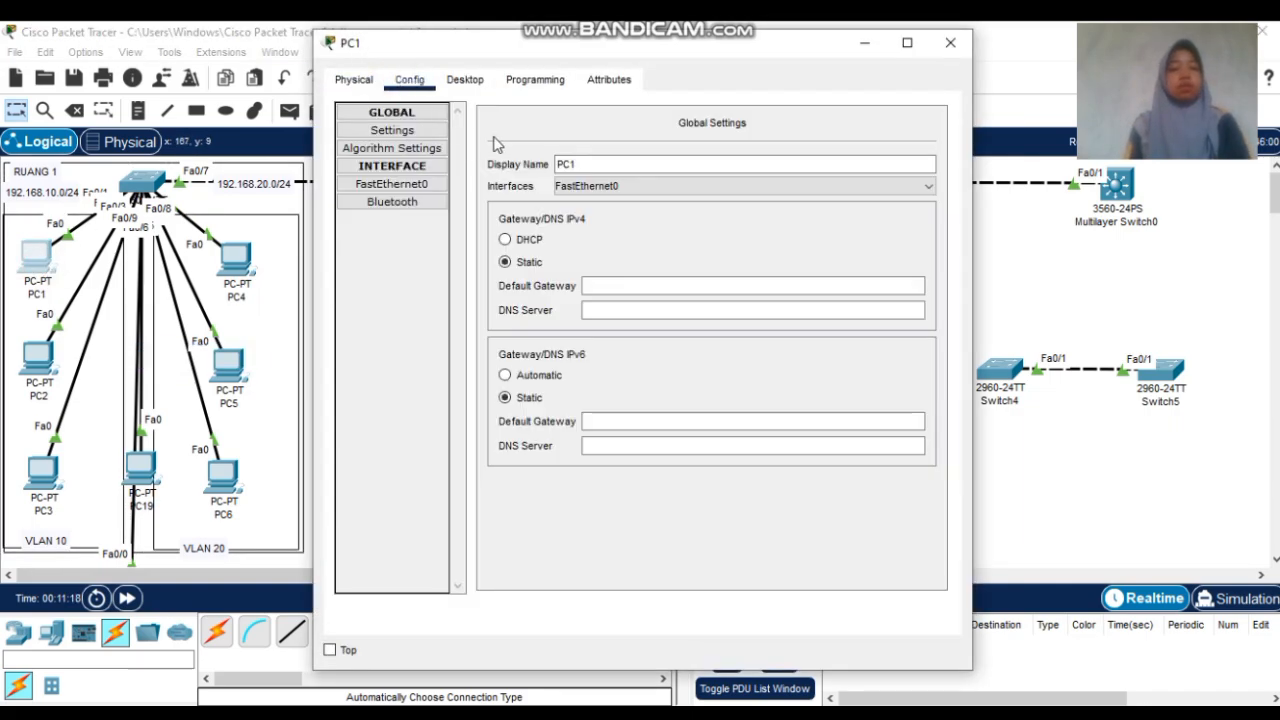
left_click(465, 80)
left_click(436, 165)
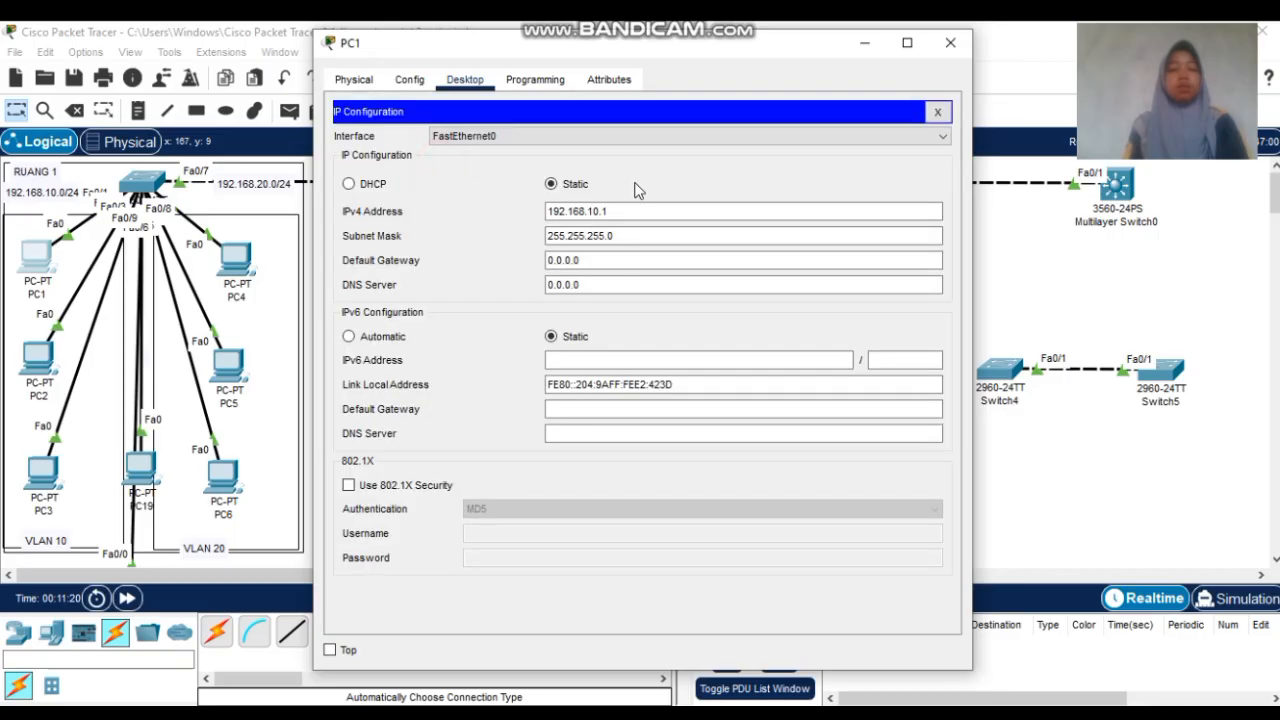
left_click(611, 256)
key("BackSpace")
key("BackSpace")
key("BackSpace")
key("BackSpace")
key("BackSpace")
key("BackSpace")
key("BackSpace")
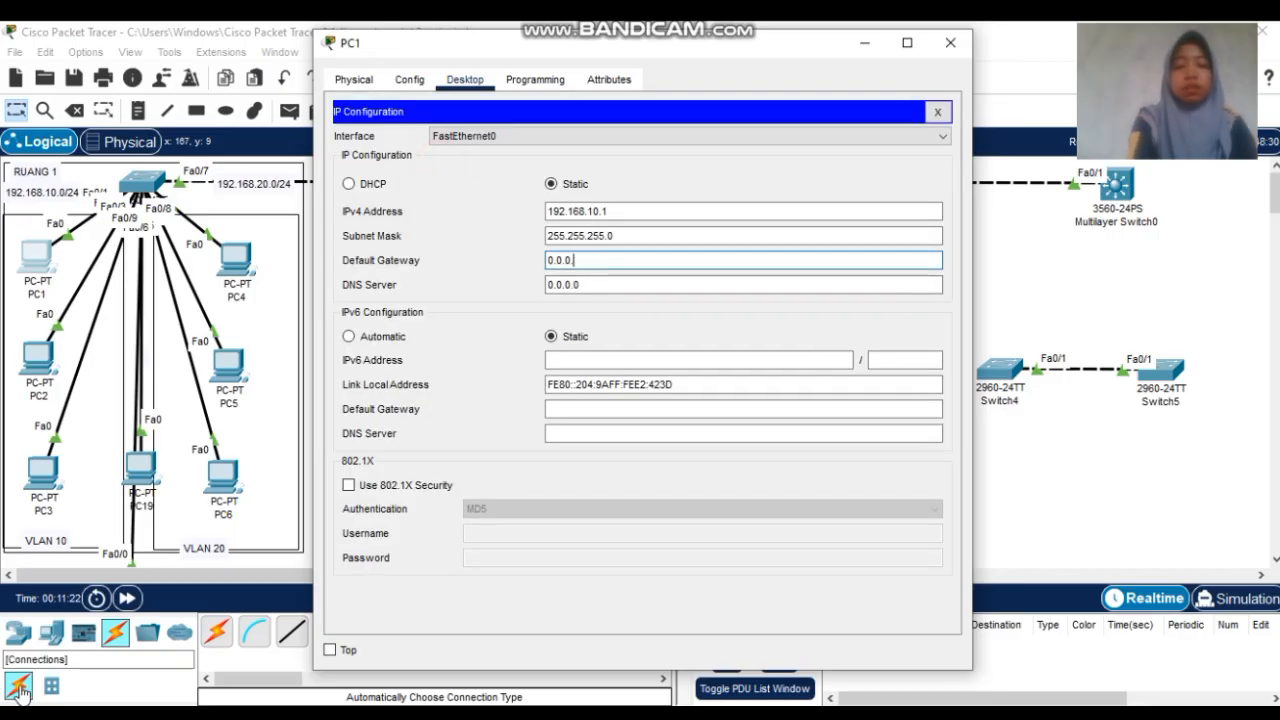
type("192.16")
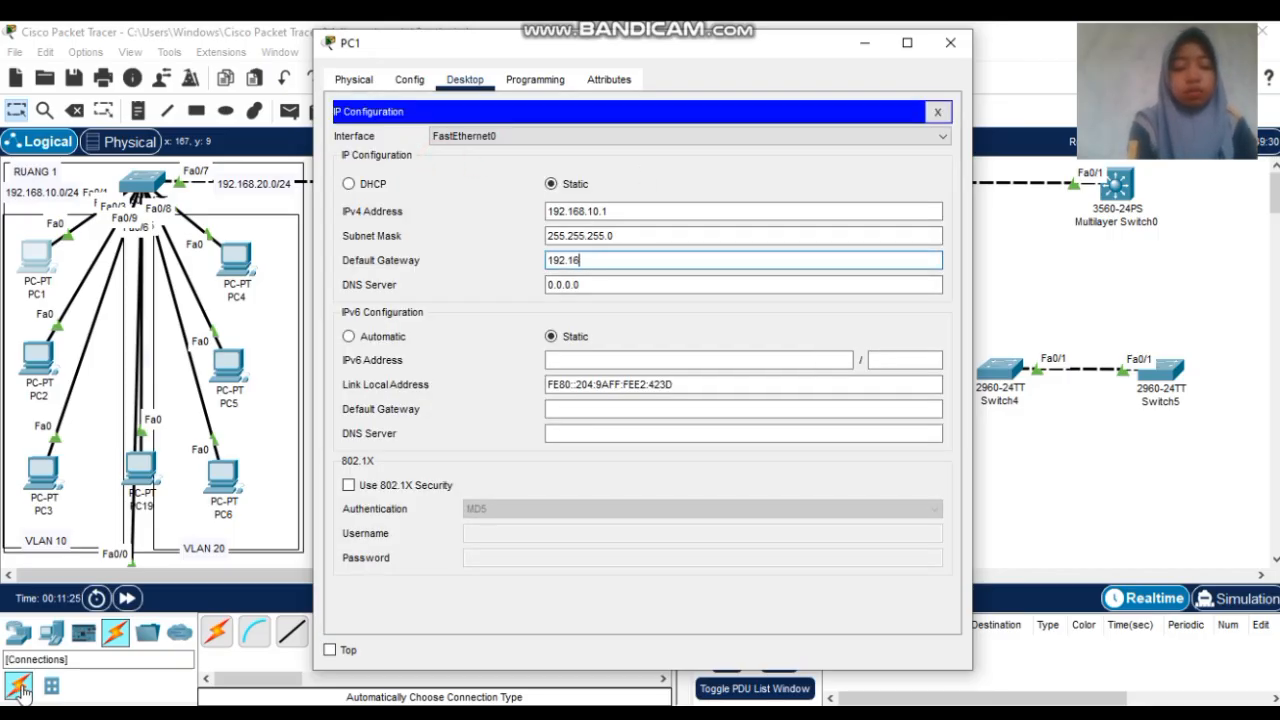
type("8.10.1")
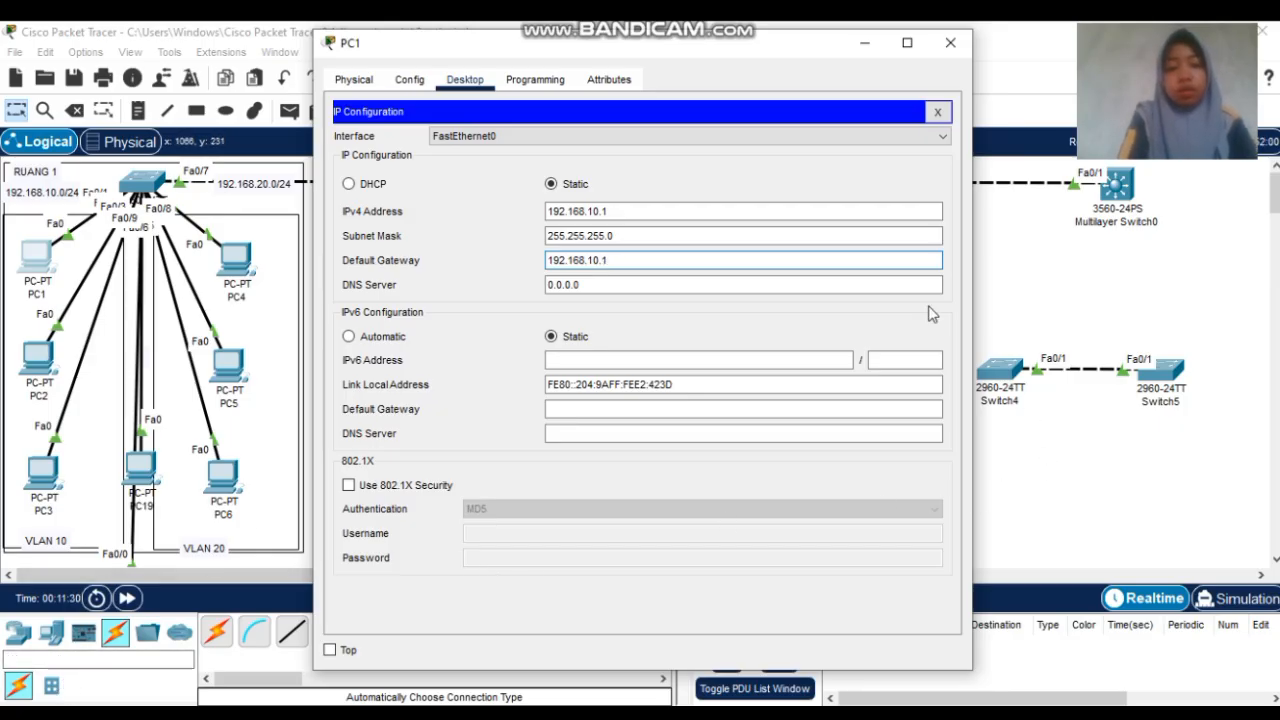
Change PC1's IPv4 address to 192.168.10.55 and close its window
left_click(760, 210)
key("BackSpace")
key("BackSpace")
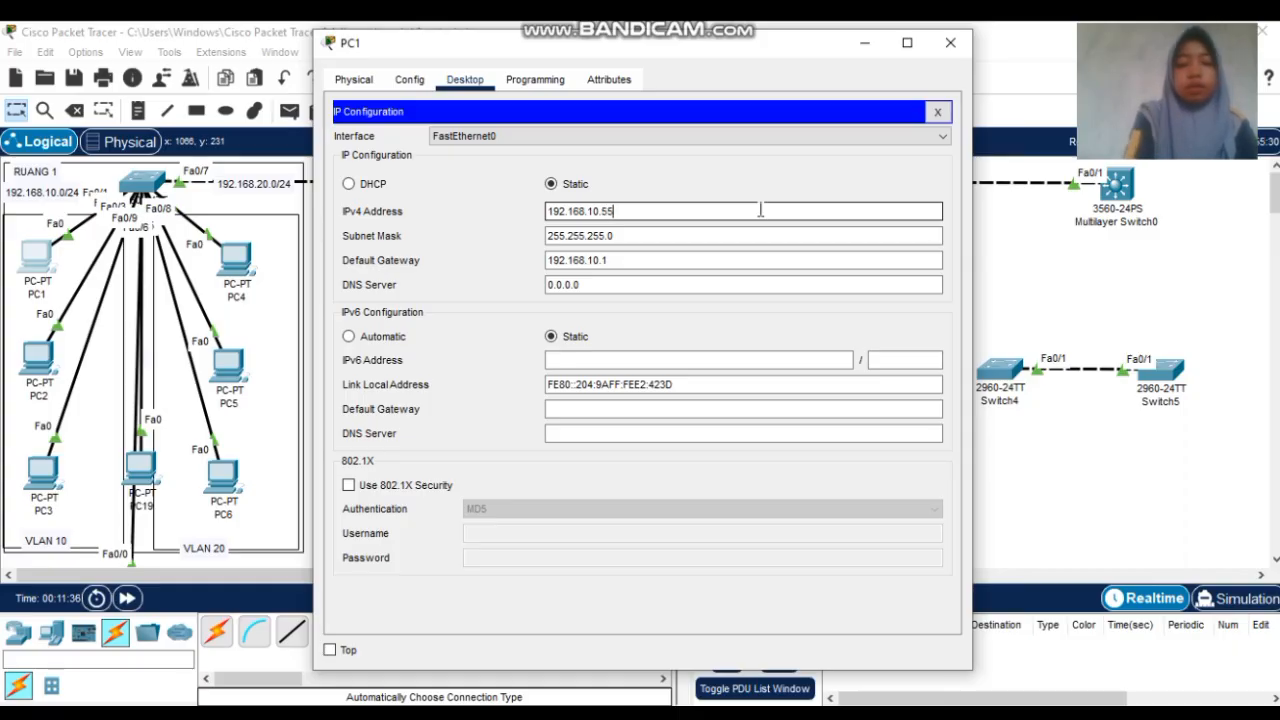
left_click(947, 44)
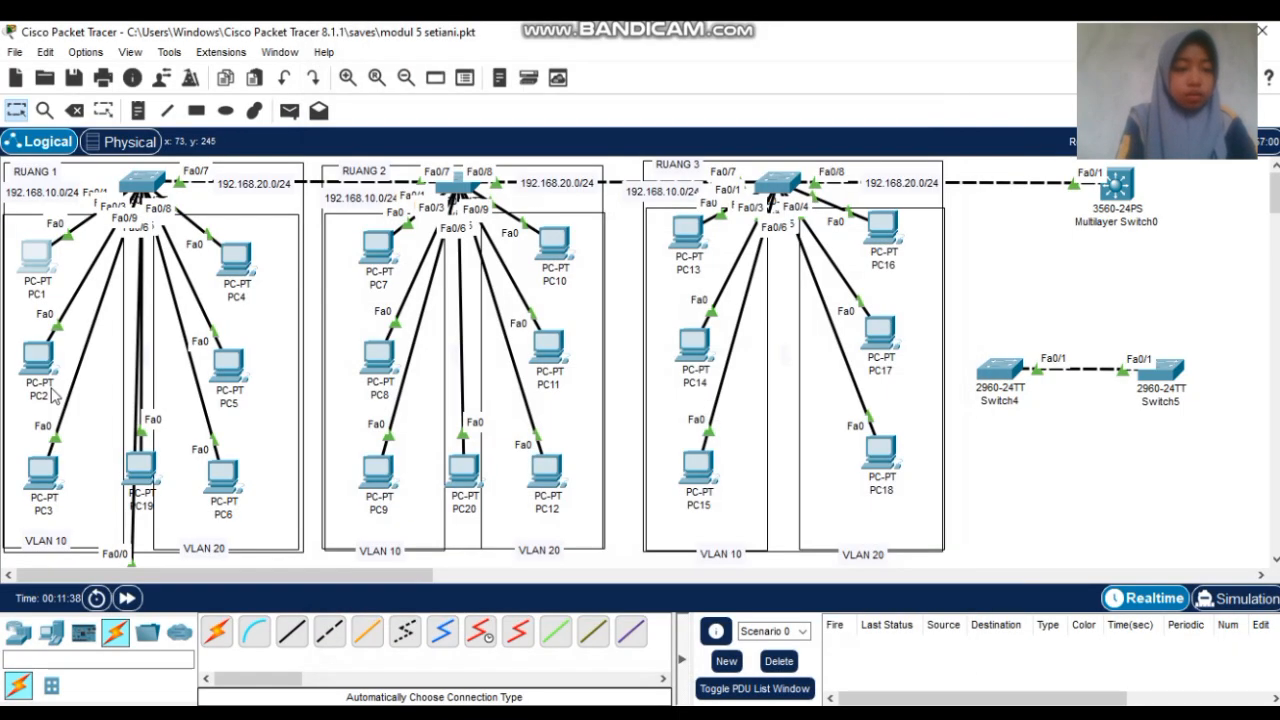
Set PC2's default gateway to 192.168.10.1 in its IP configuration and close its window
left_click(39, 372)
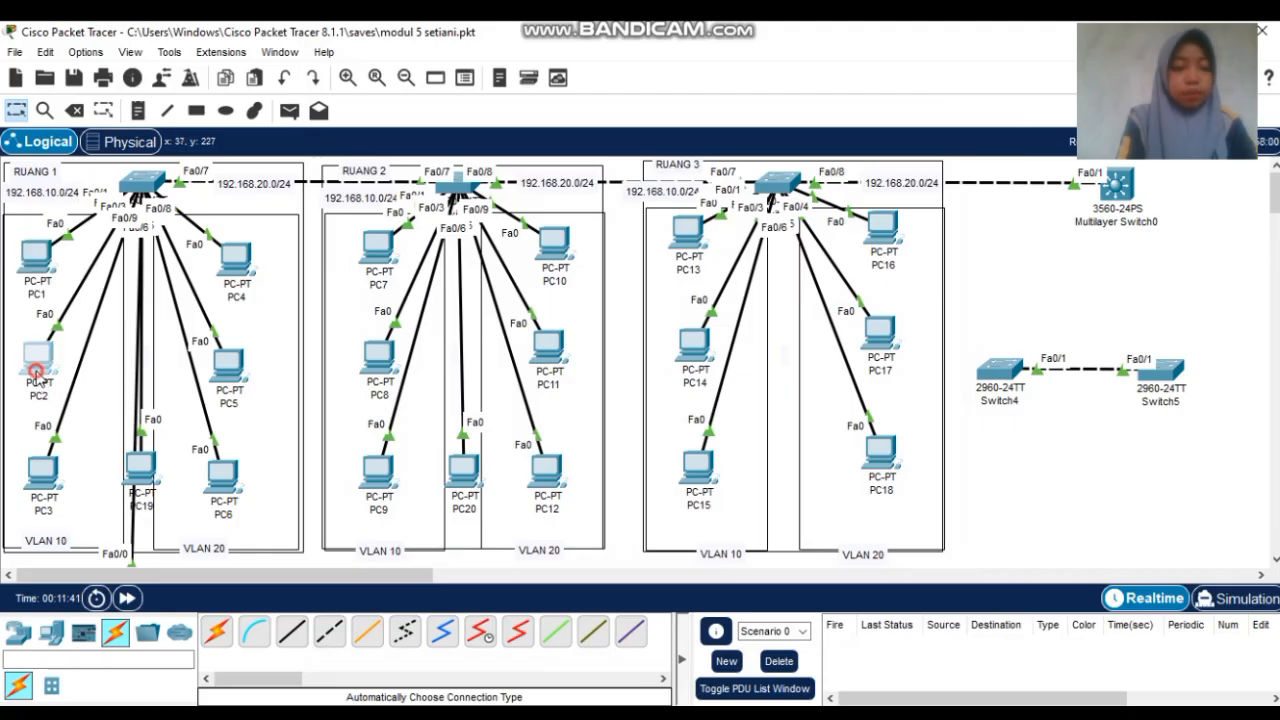
left_click(467, 80)
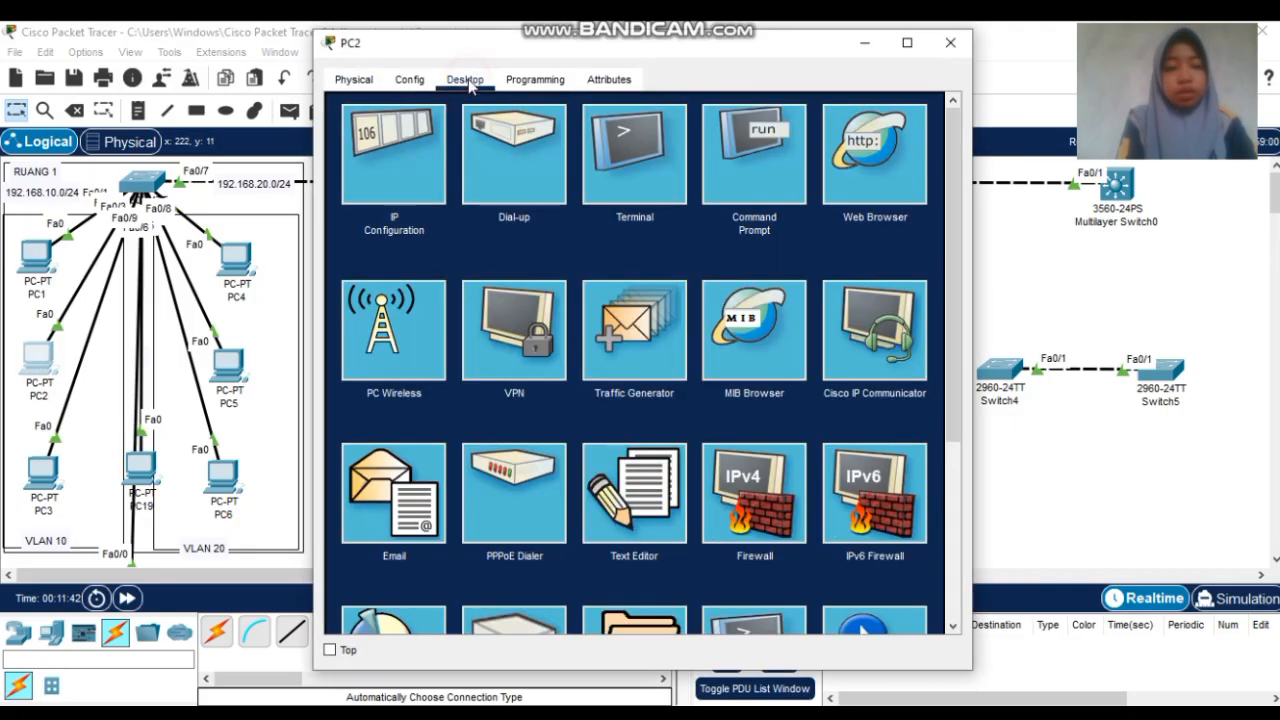
left_click(392, 157)
left_click(628, 260)
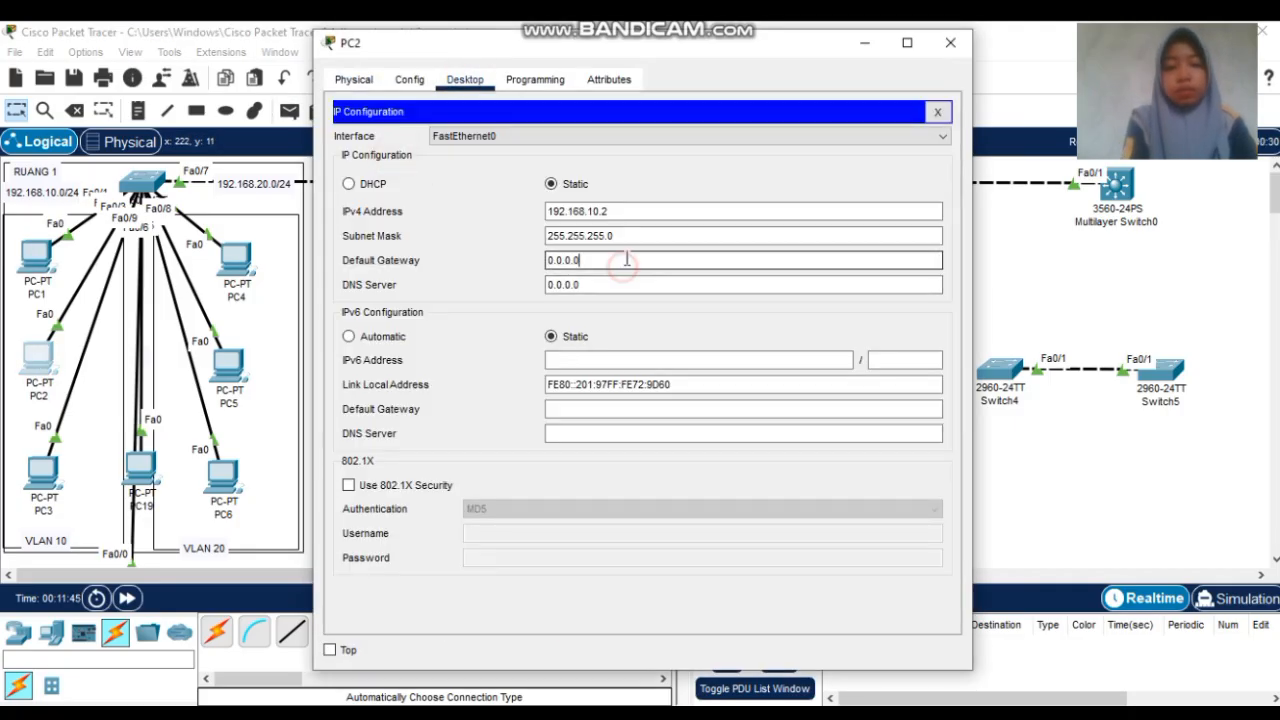
type("192.168.10.1")
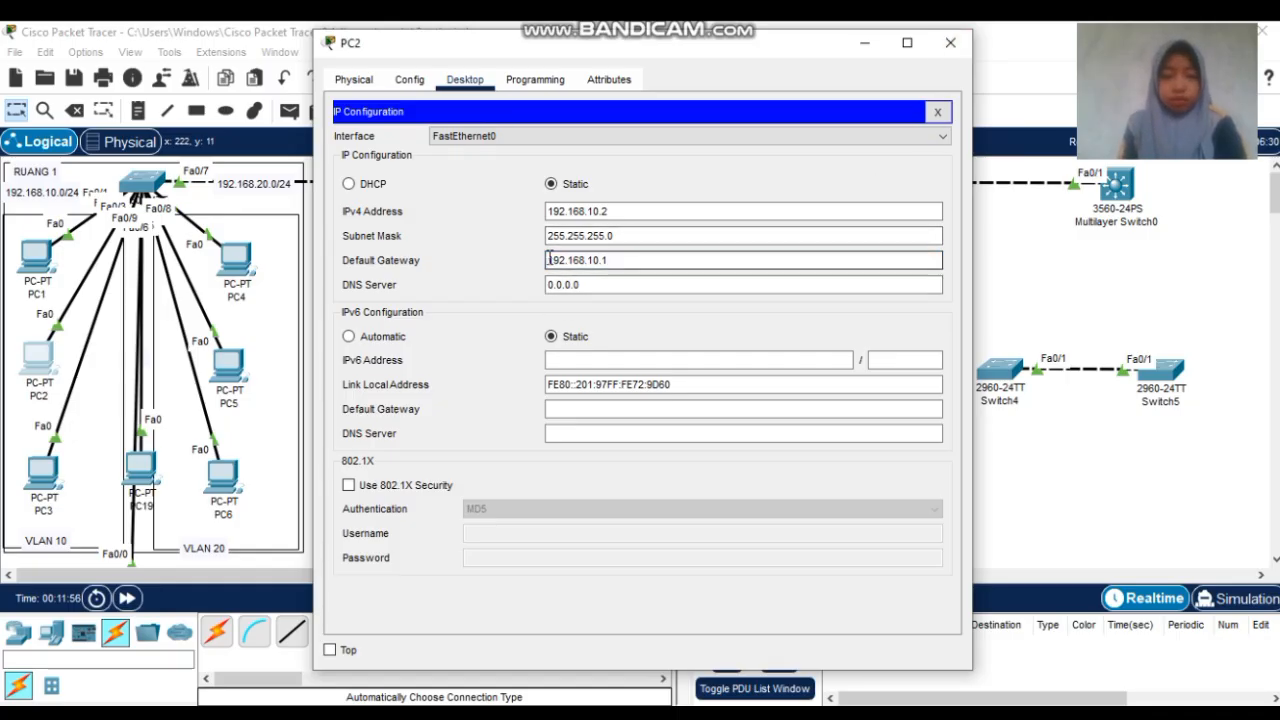
left_click_drag(548, 260, 610, 260)
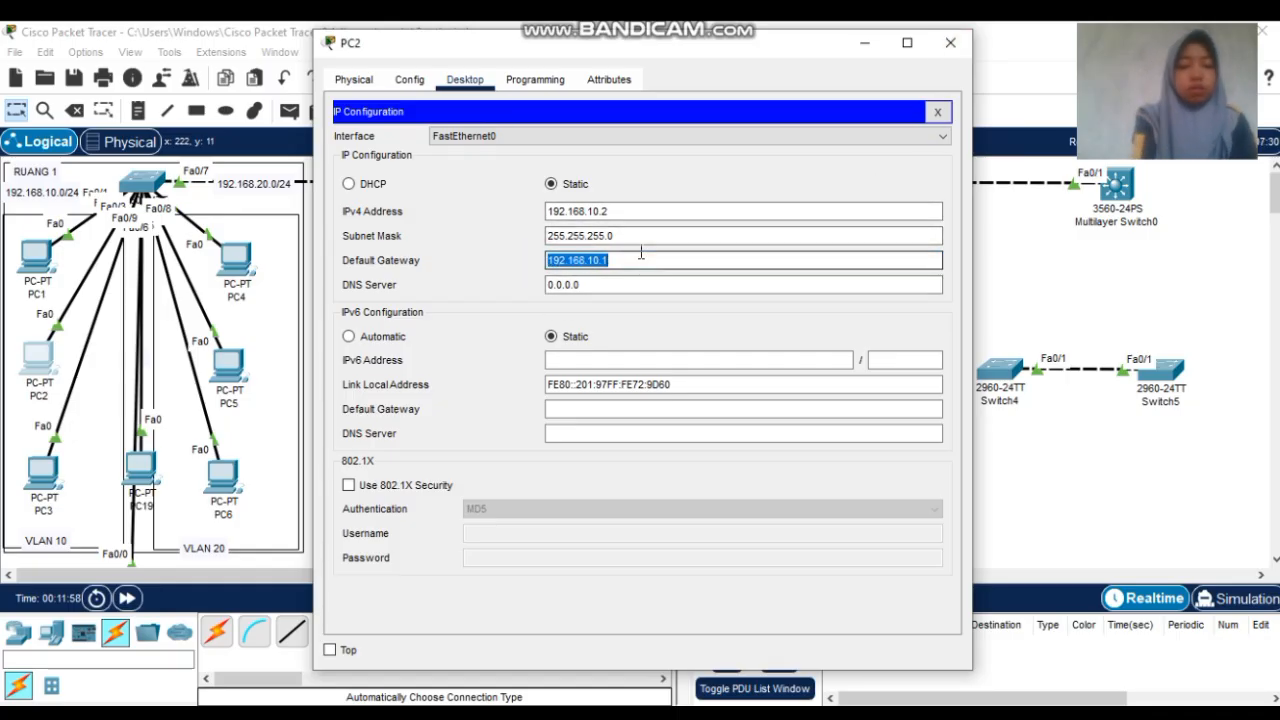
left_click(966, 42)
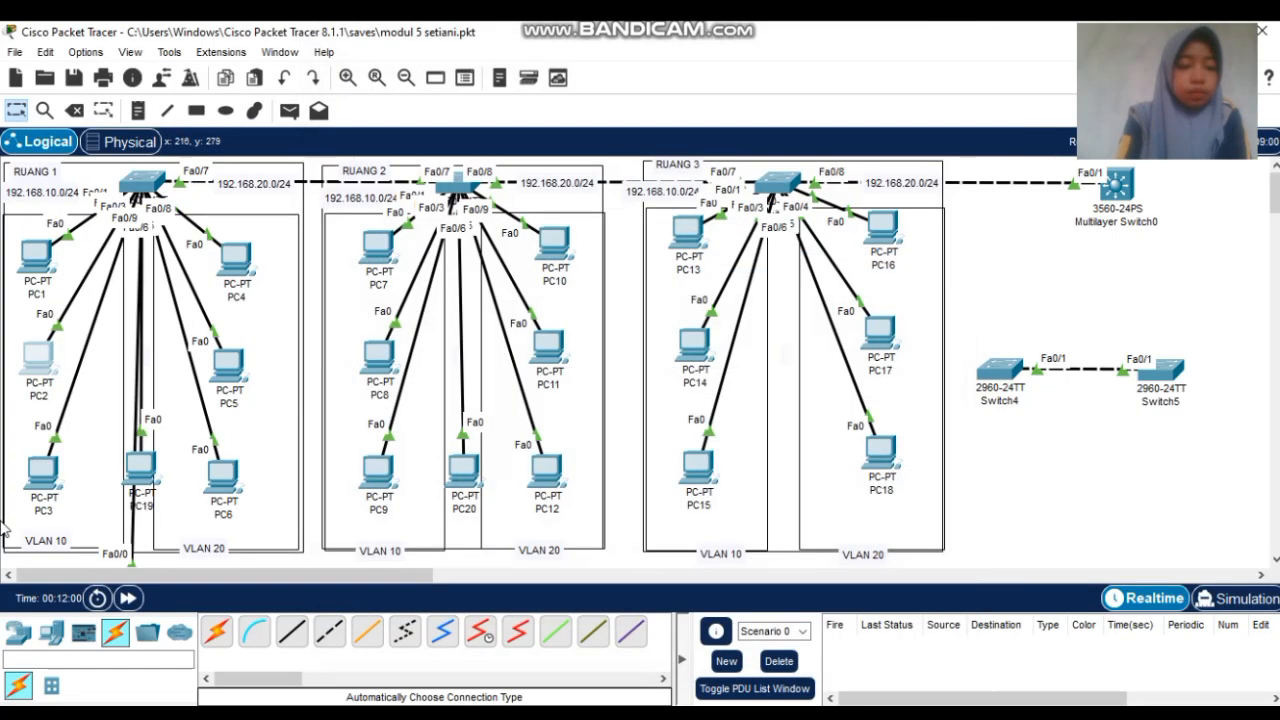
Set PC3's default gateway to 192.168.10.1 in its IP configuration and close its window
left_click(40, 473)
left_click(465, 82)
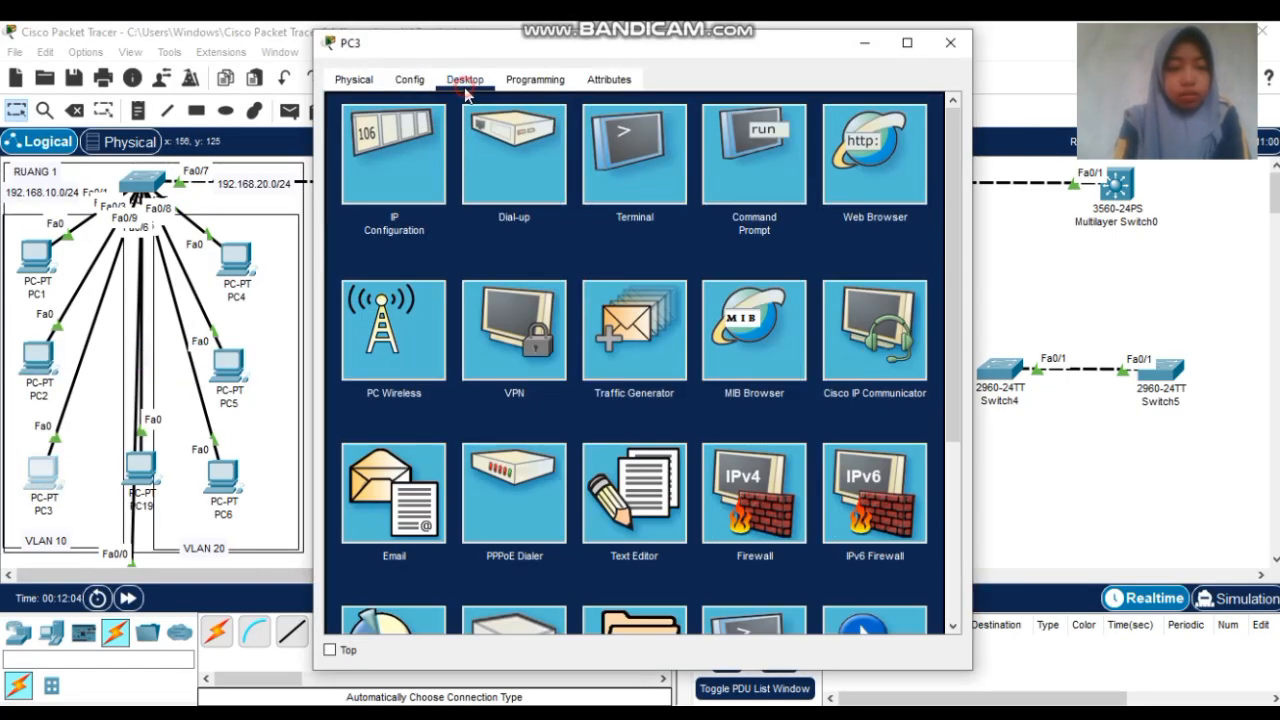
left_click(377, 165)
left_click(618, 259)
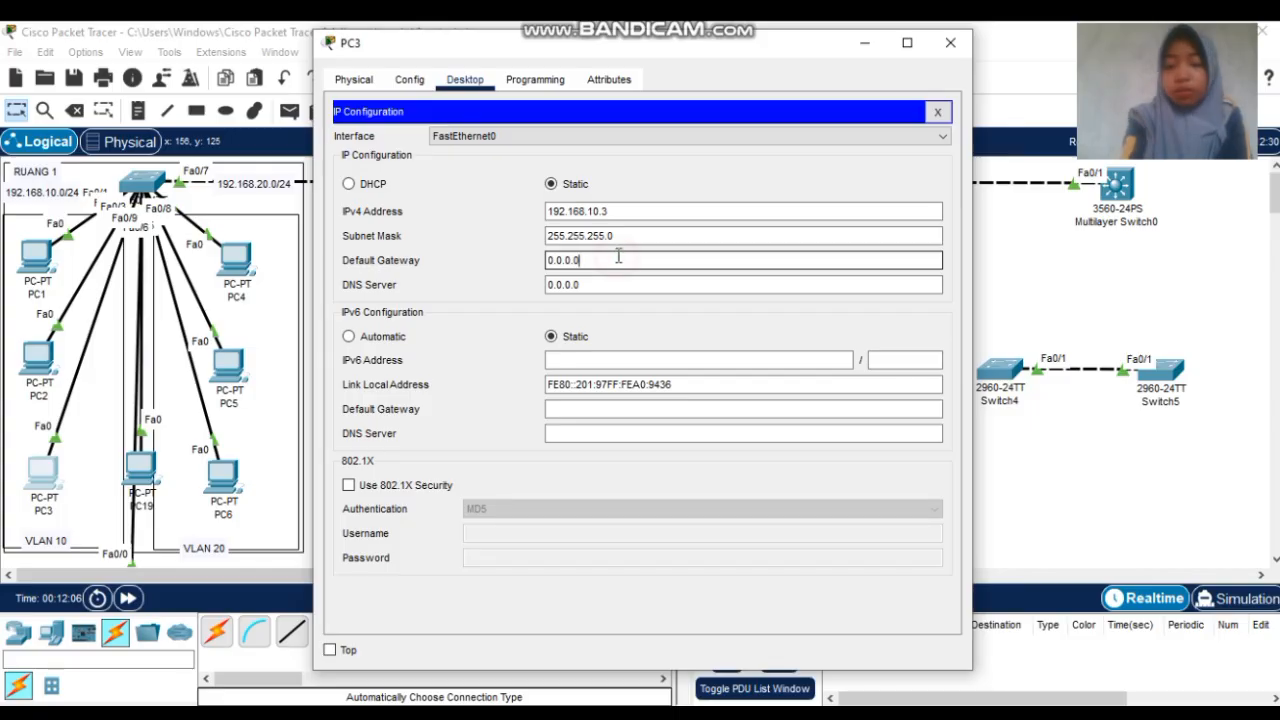
key("BackSpace")
key("BackSpace")
key("BackSpace")
key("BackSpace")
key("BackSpace")
key("BackSpace")
key("BackSpace")
type("192.168.10.1")
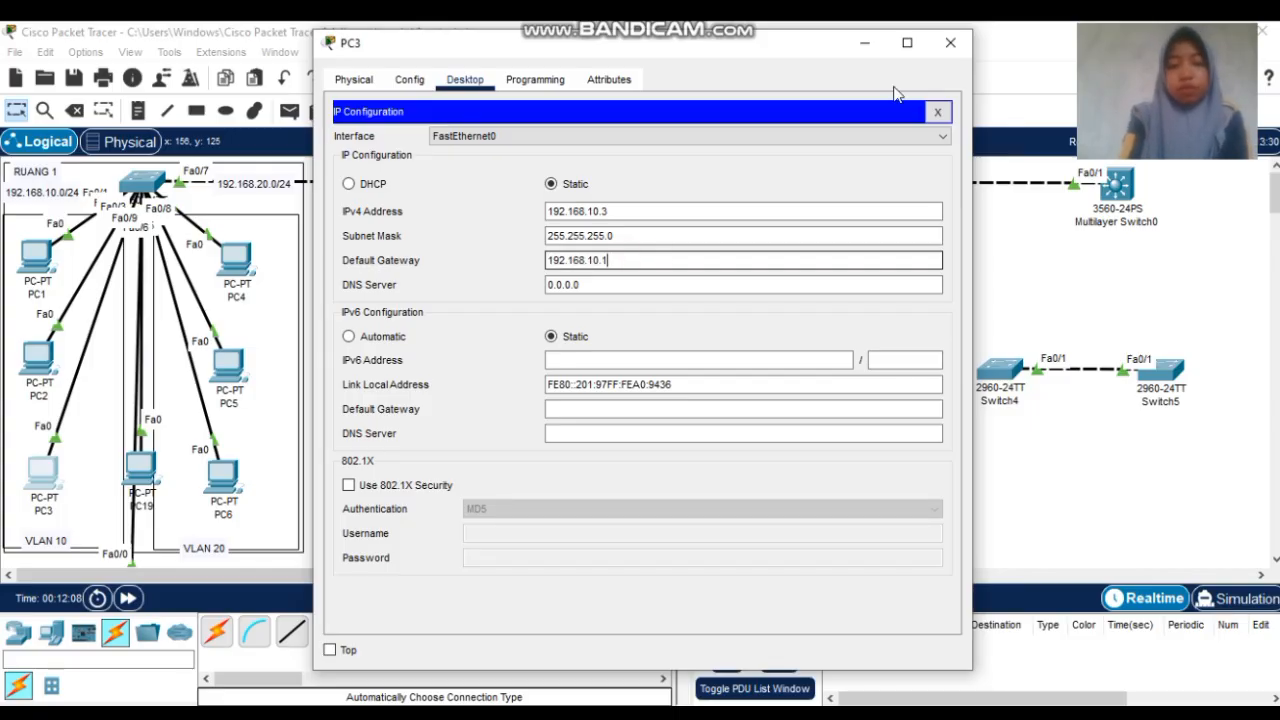
left_click(950, 42)
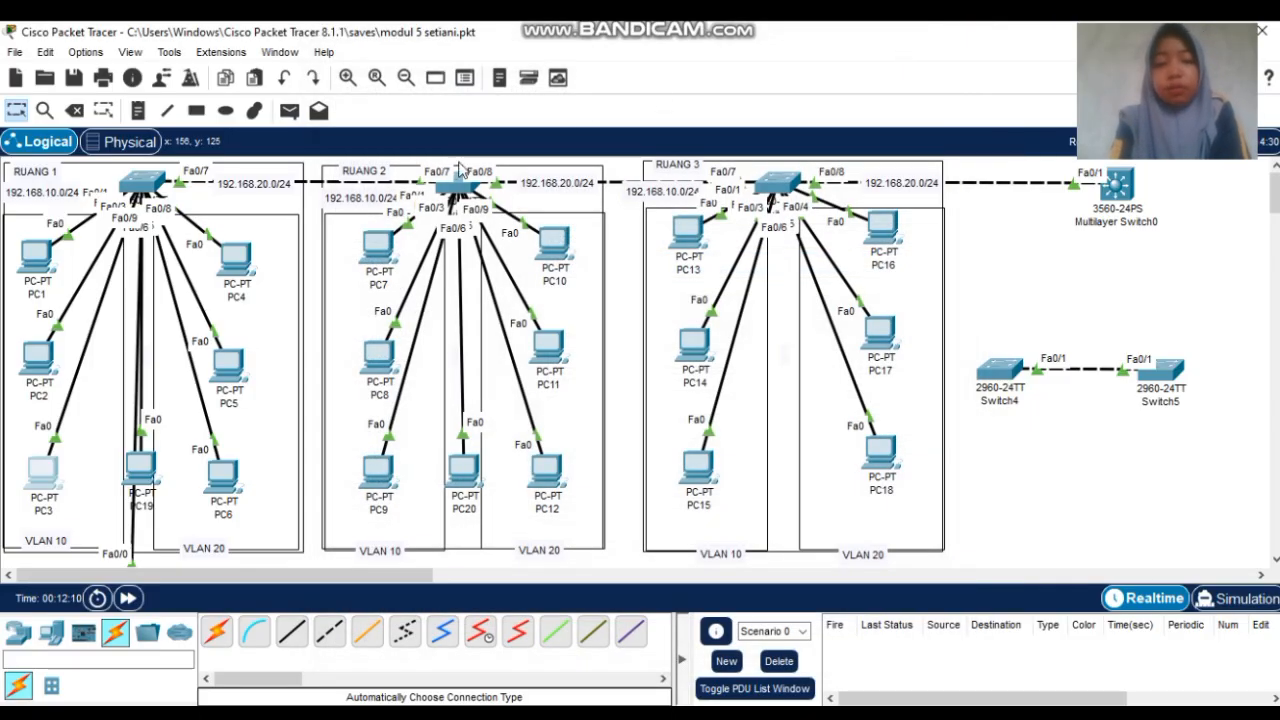
Set the default gateway of PC4 in VLAN 20 to 192.168.20.1 in its IP configuration
left_click(237, 250)
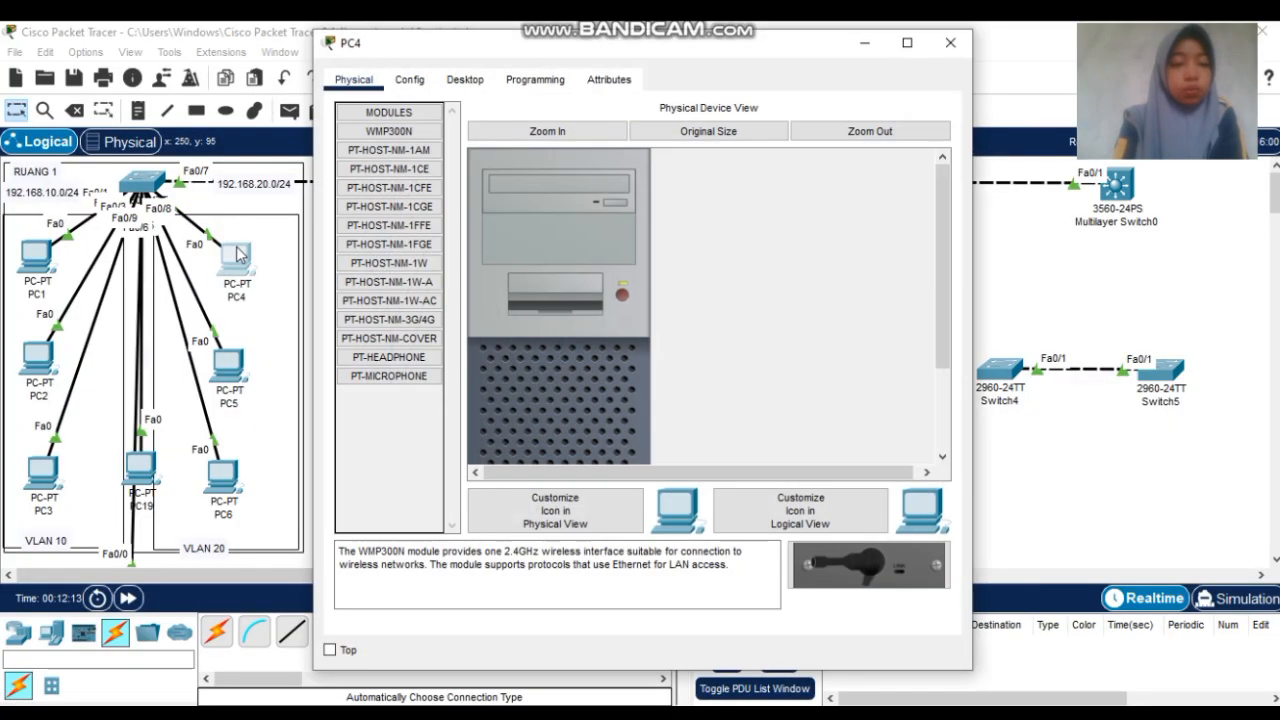
left_click(465, 80)
left_click(394, 150)
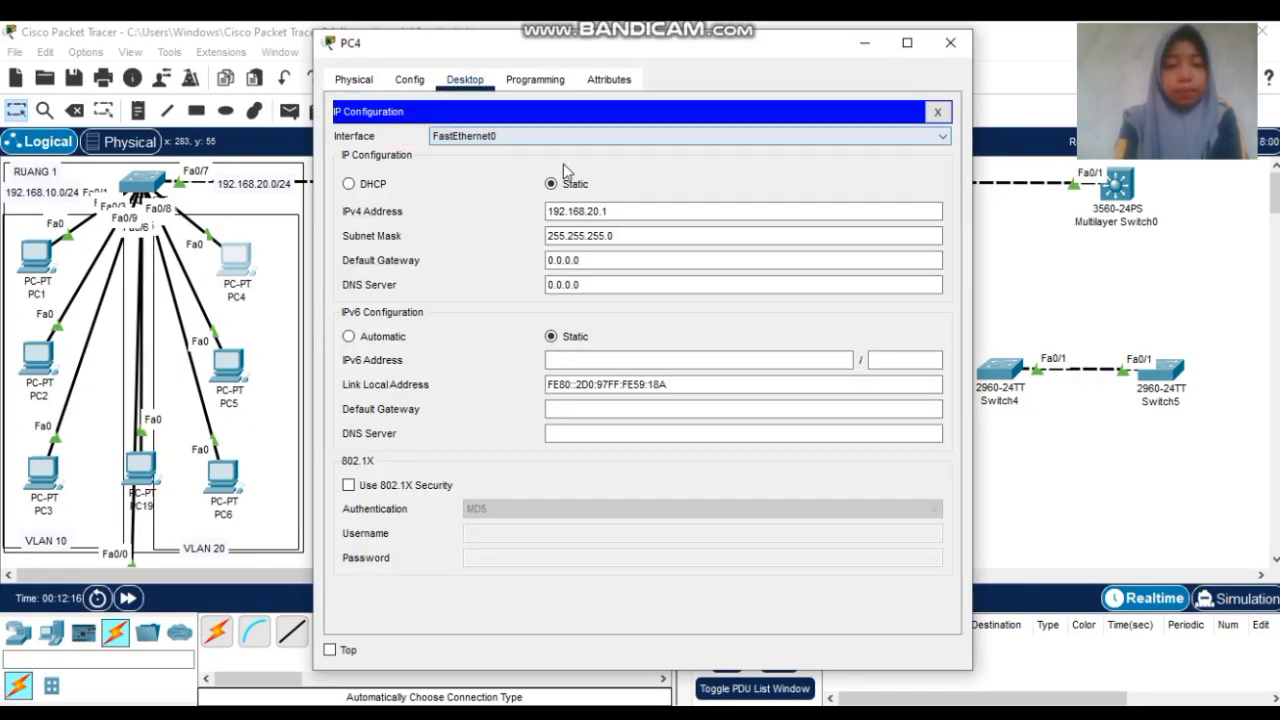
left_click(636, 262)
key("BackSpace")
key("BackSpace")
key("BackSpace")
key("BackSpace")
key("BackSpace")
key("BackSpace")
key("BackSpace")
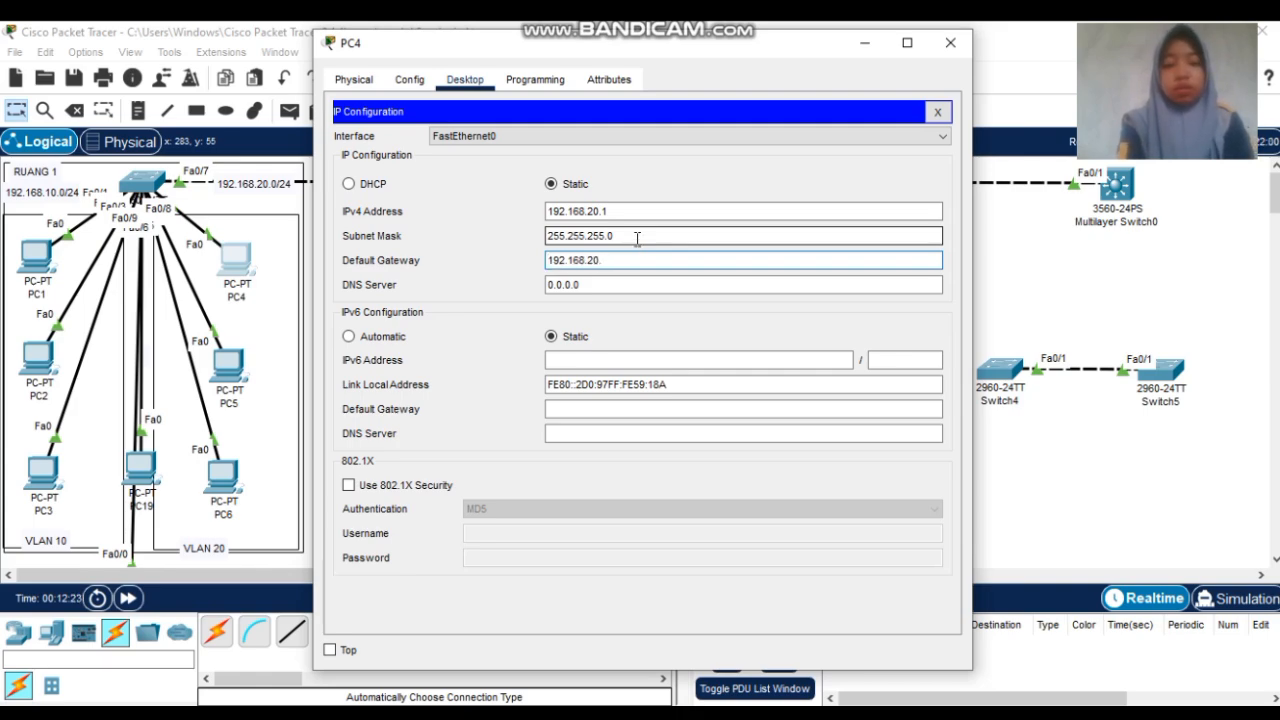
Change PC4's IPv4 address to 192.168.20.55 and close its window
left_click(618, 211)
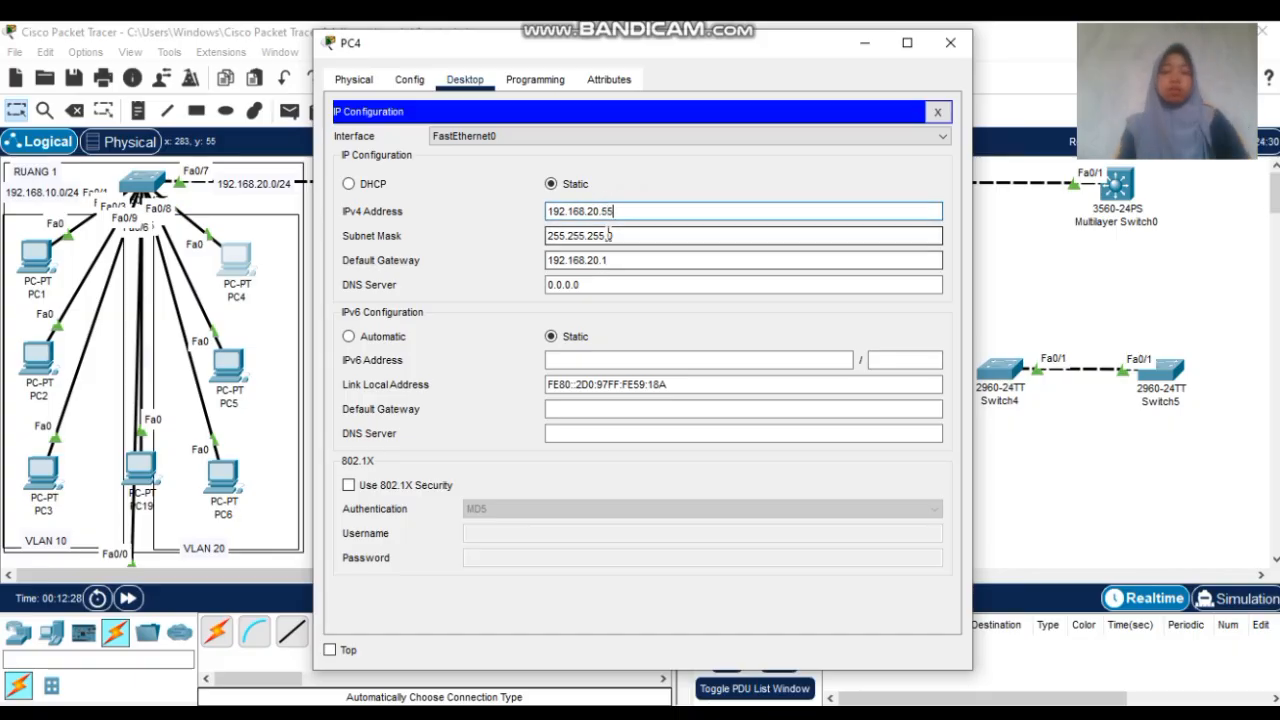
left_click_drag(549, 262, 624, 258)
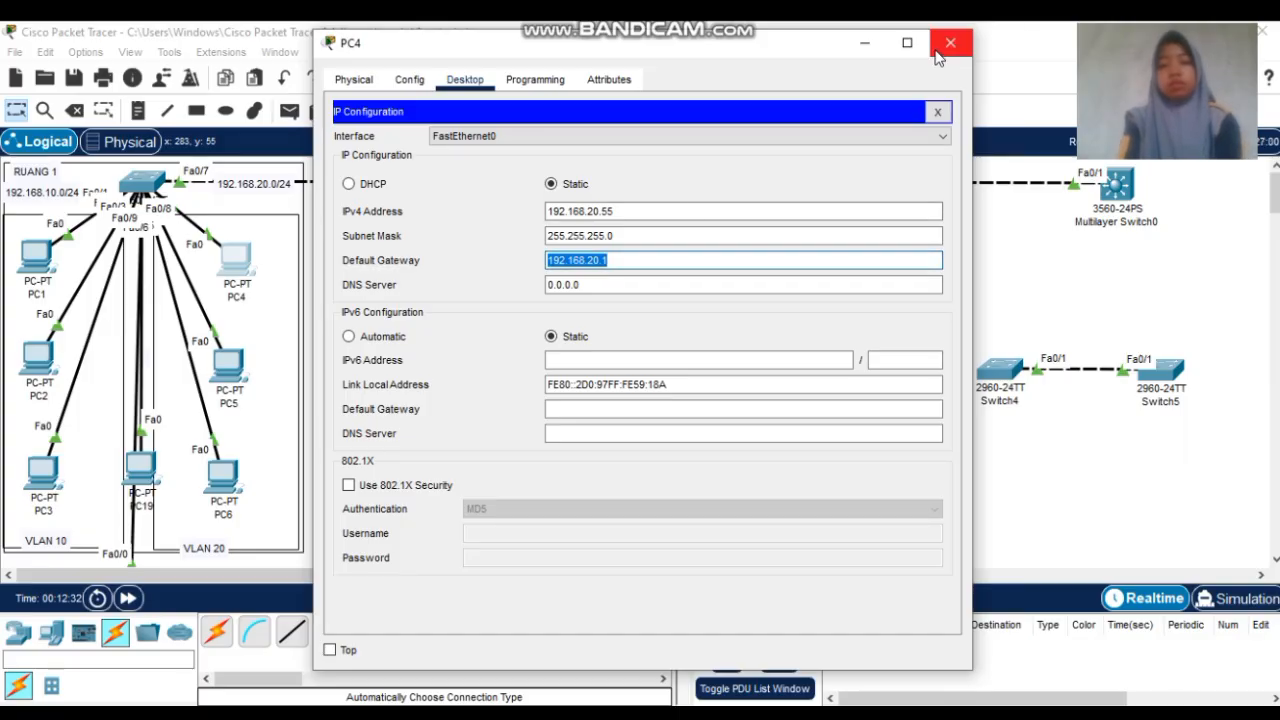
left_click(950, 43)
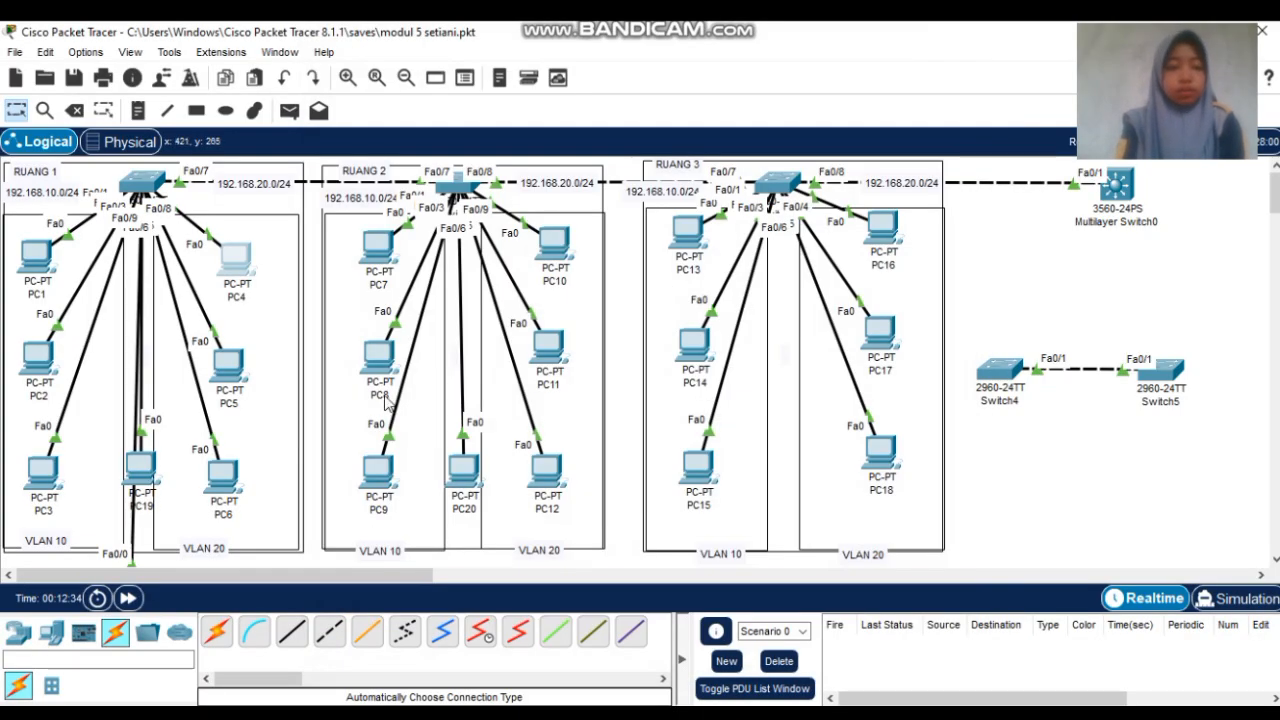
Set PC5's default gateway to 192.168.20.1 in its IP configuration and close its window
left_click(226, 380)
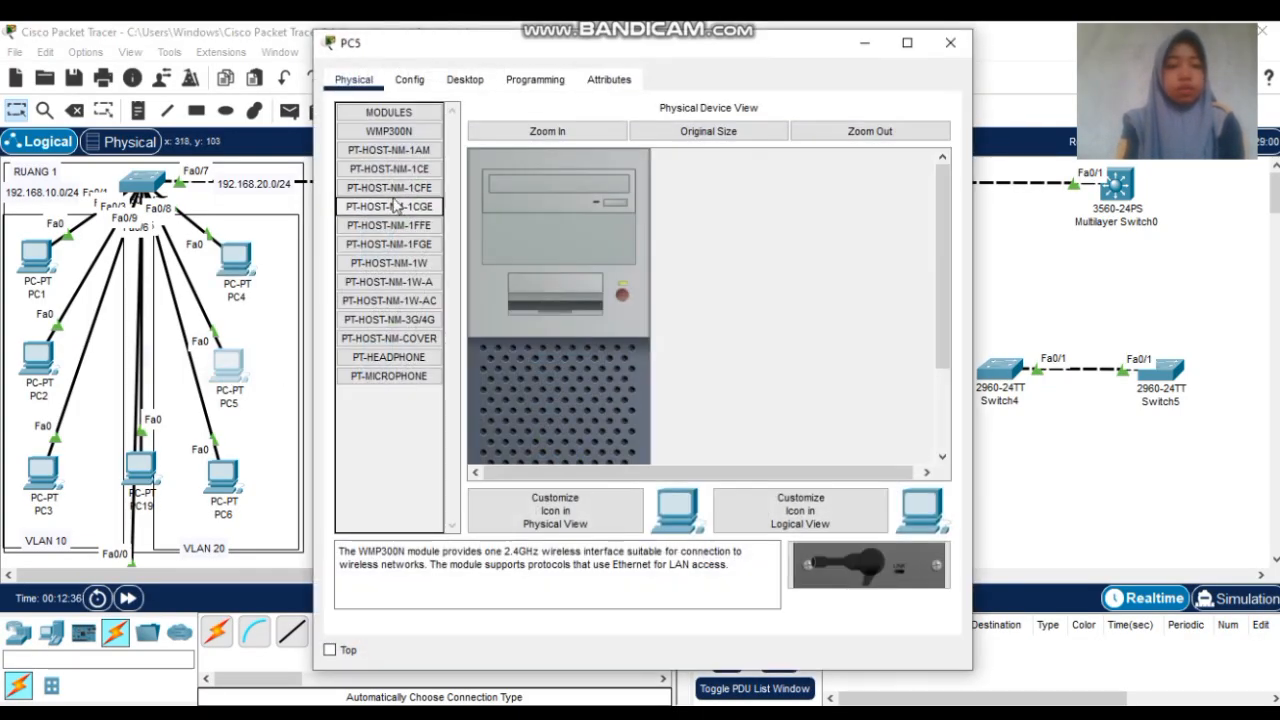
left_click(477, 84)
left_click(414, 165)
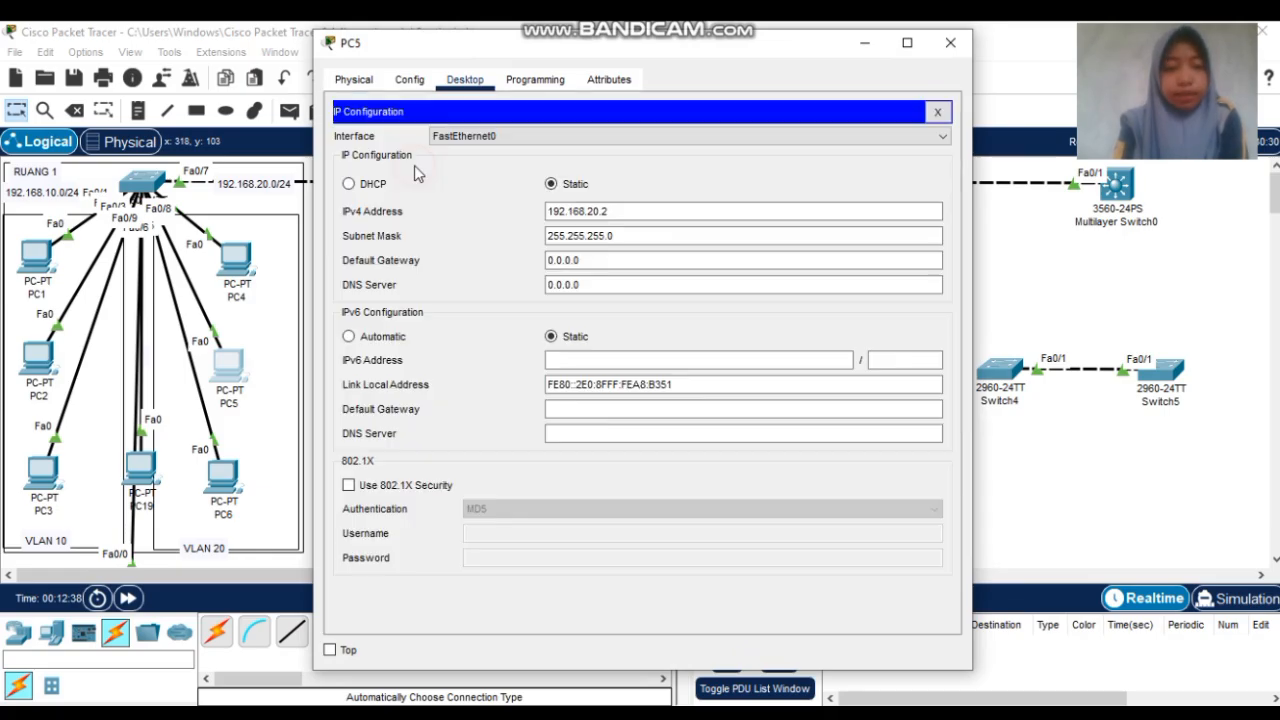
left_click(620, 260)
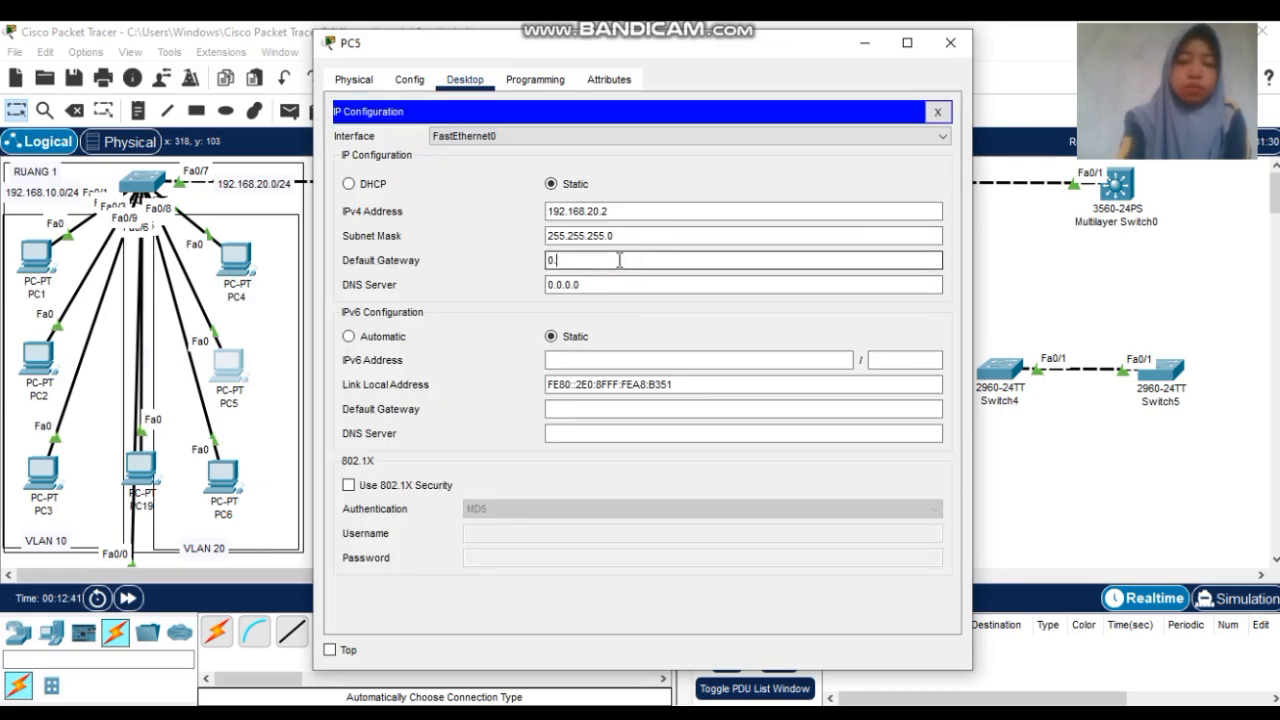
type("192.168.20.1")
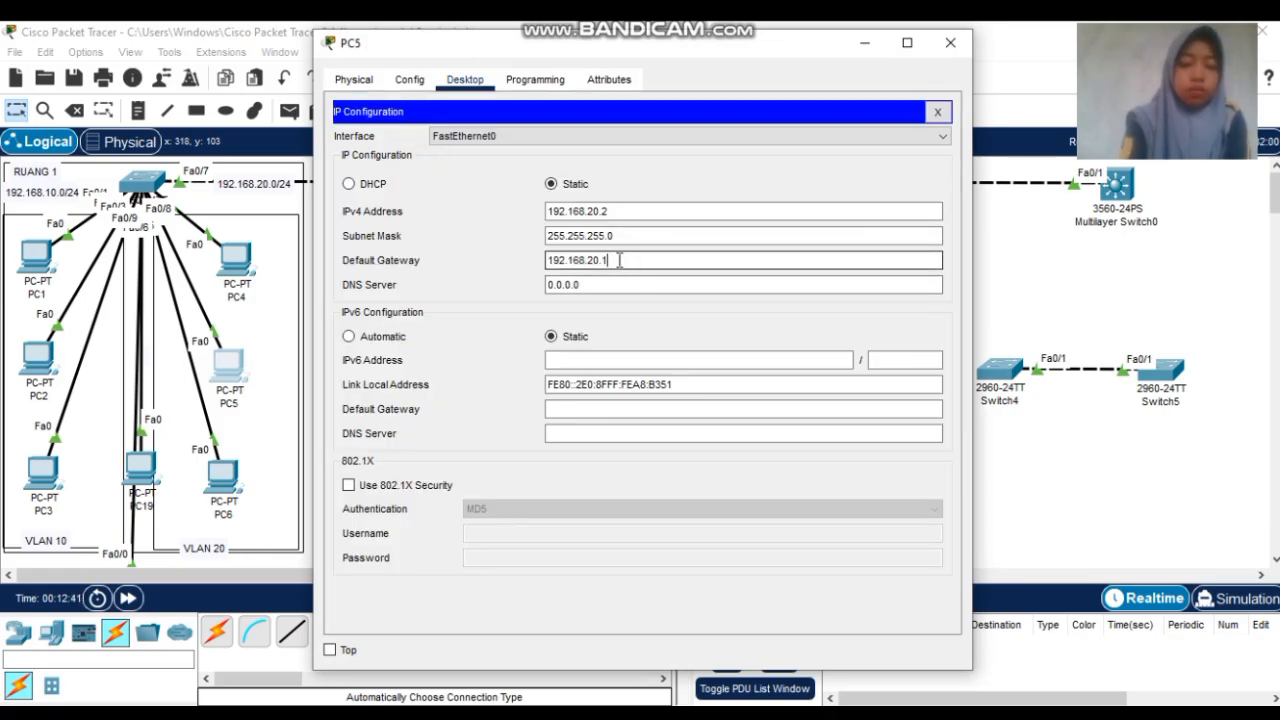
left_click(935, 46)
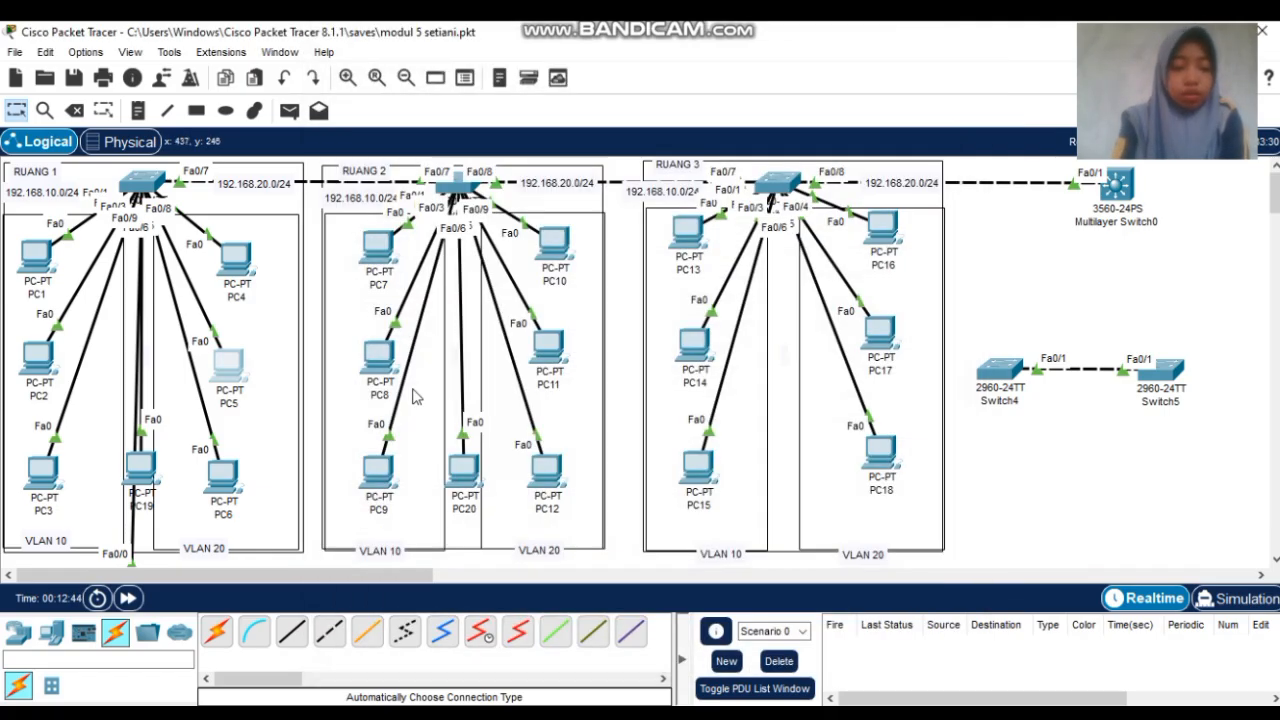
Set PC6's default gateway to 192.168.20.1 in its IP configuration
left_click(222, 474)
left_click(460, 80)
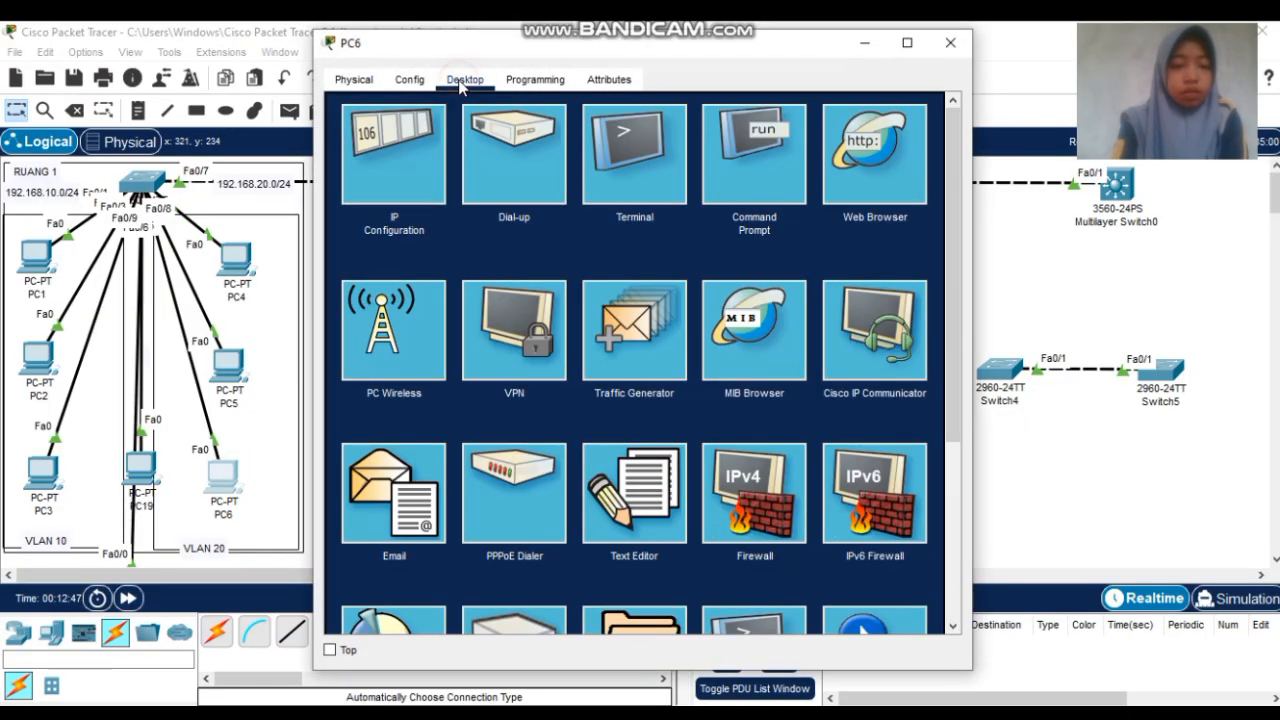
left_click(415, 138)
left_click(600, 258)
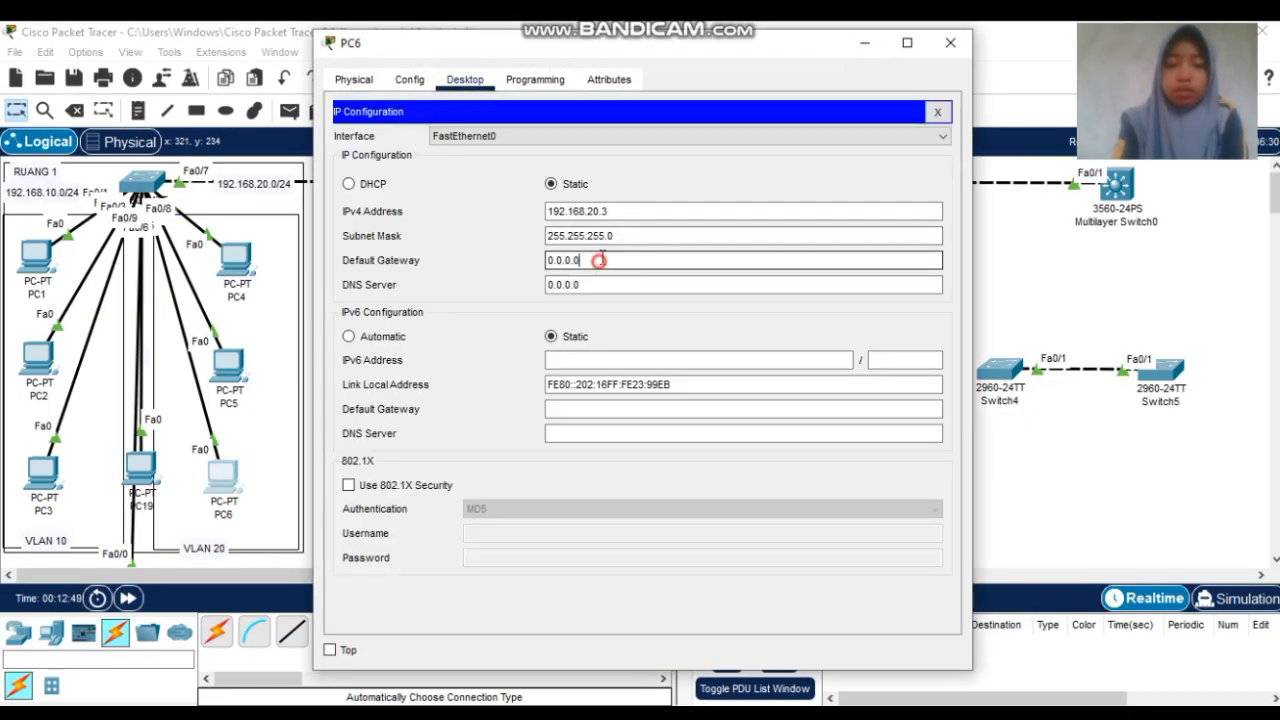
key("BackSpace")
key("BackSpace")
type("192.168.20.1")
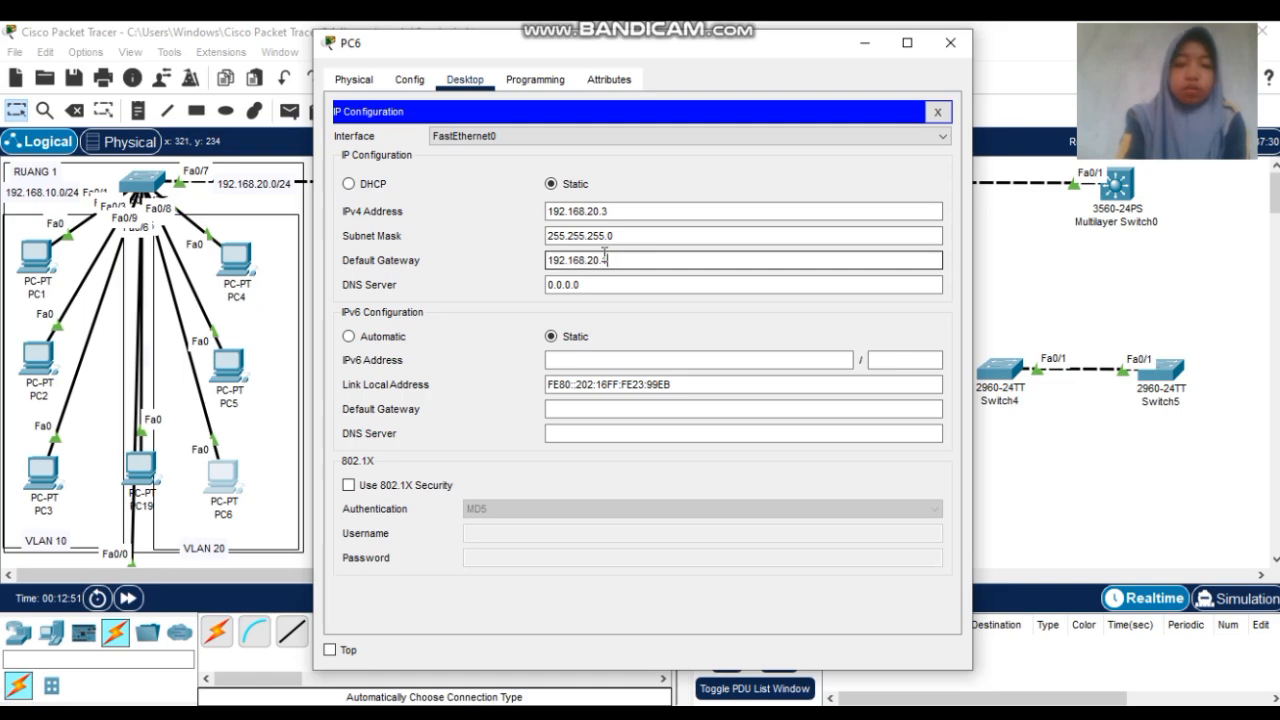
Close PC6's window and enter global configuration mode in the CLI of the RUANG 1 switch
left_click(950, 43)
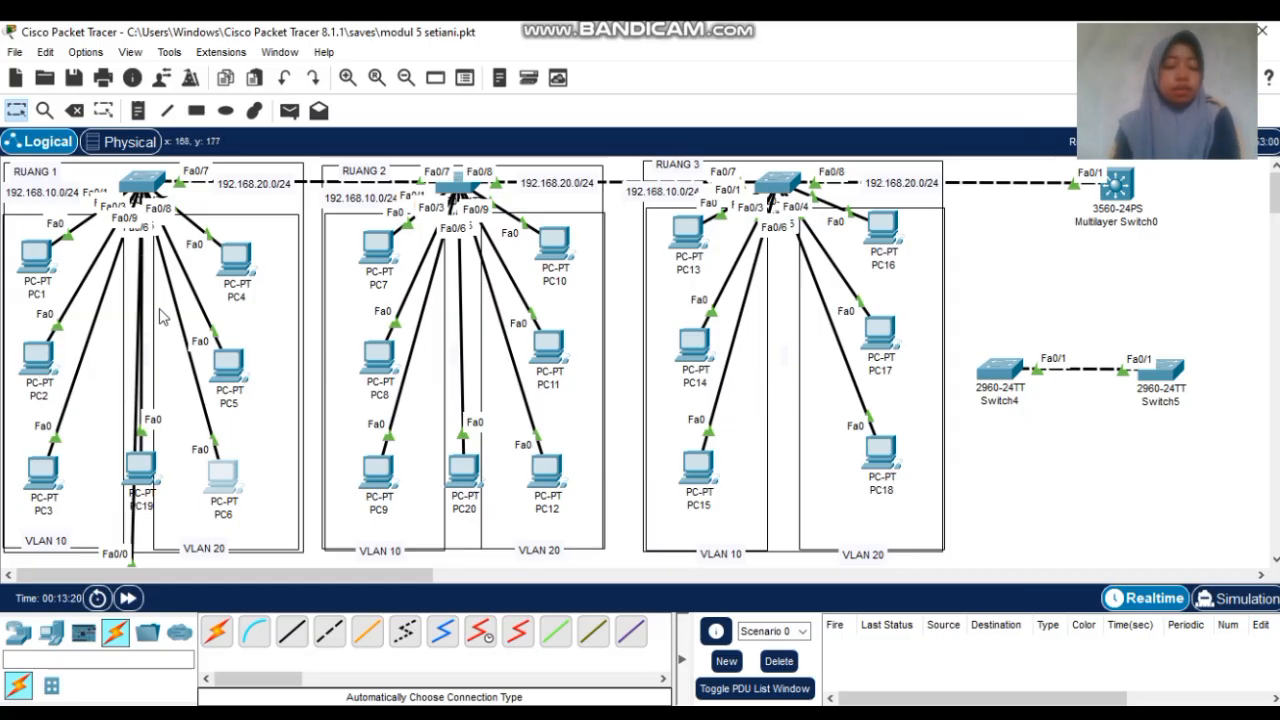
left_click(148, 184)
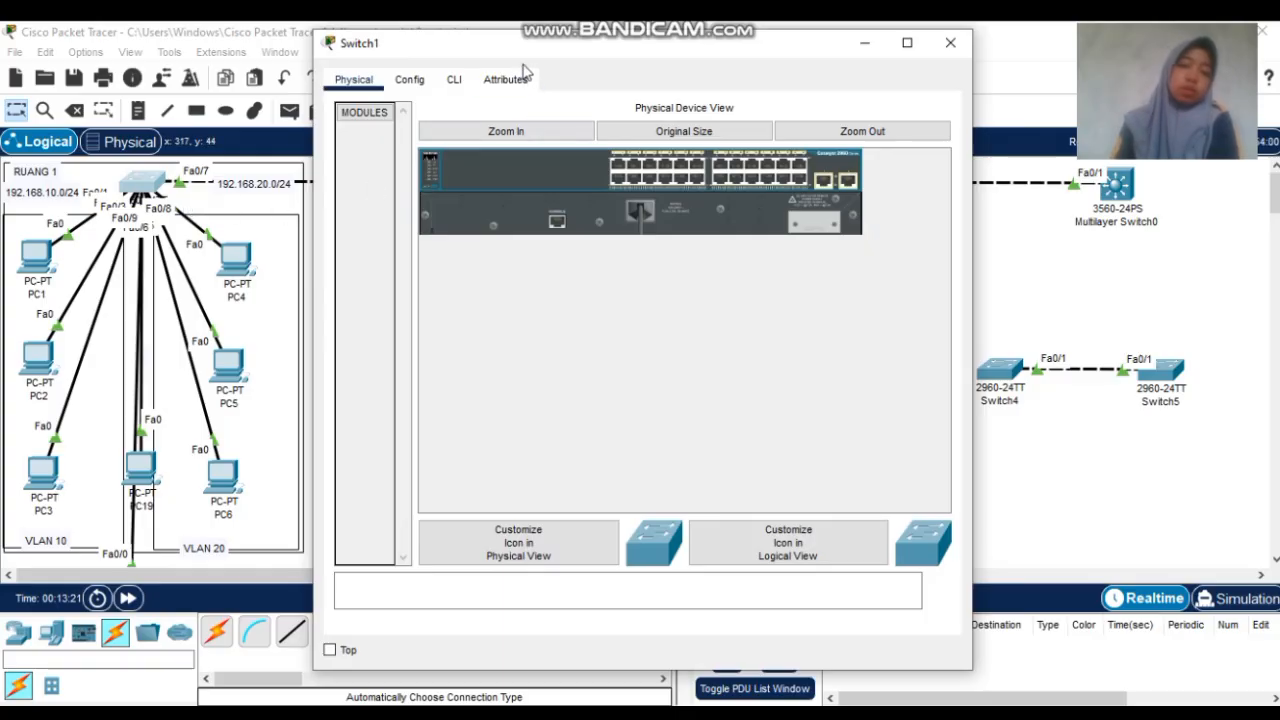
left_click(456, 80)
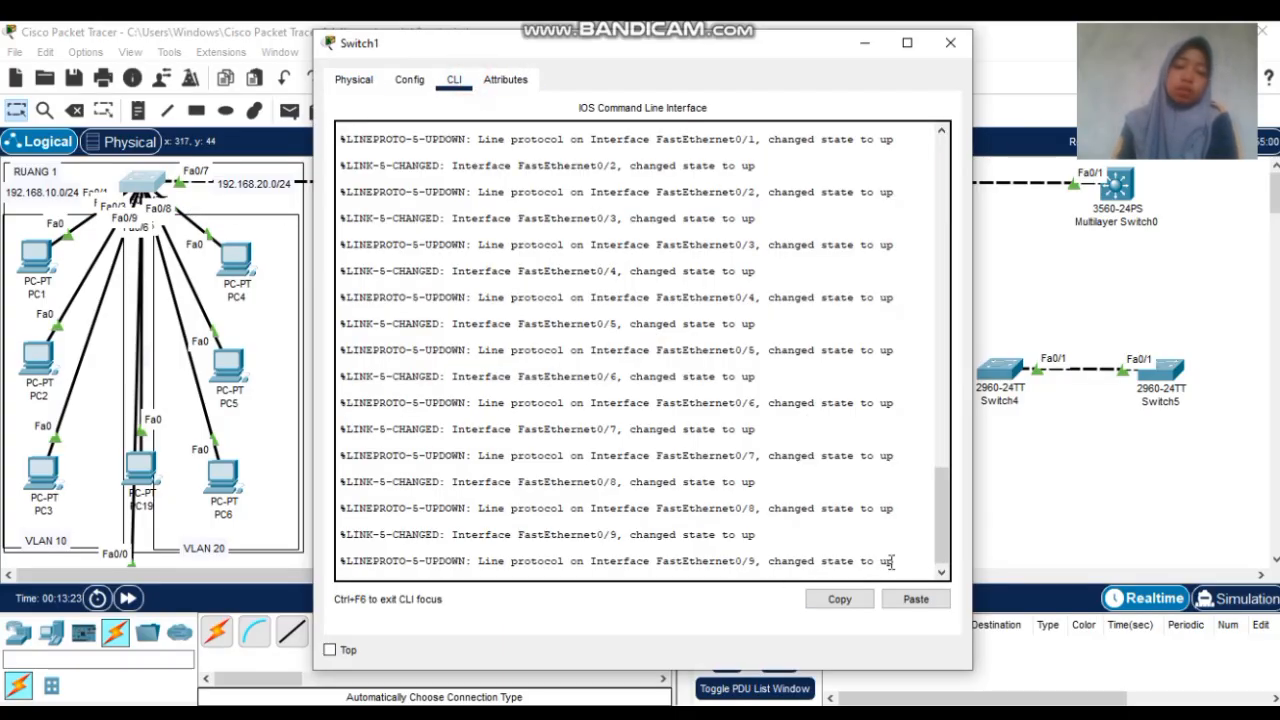
key("Return")
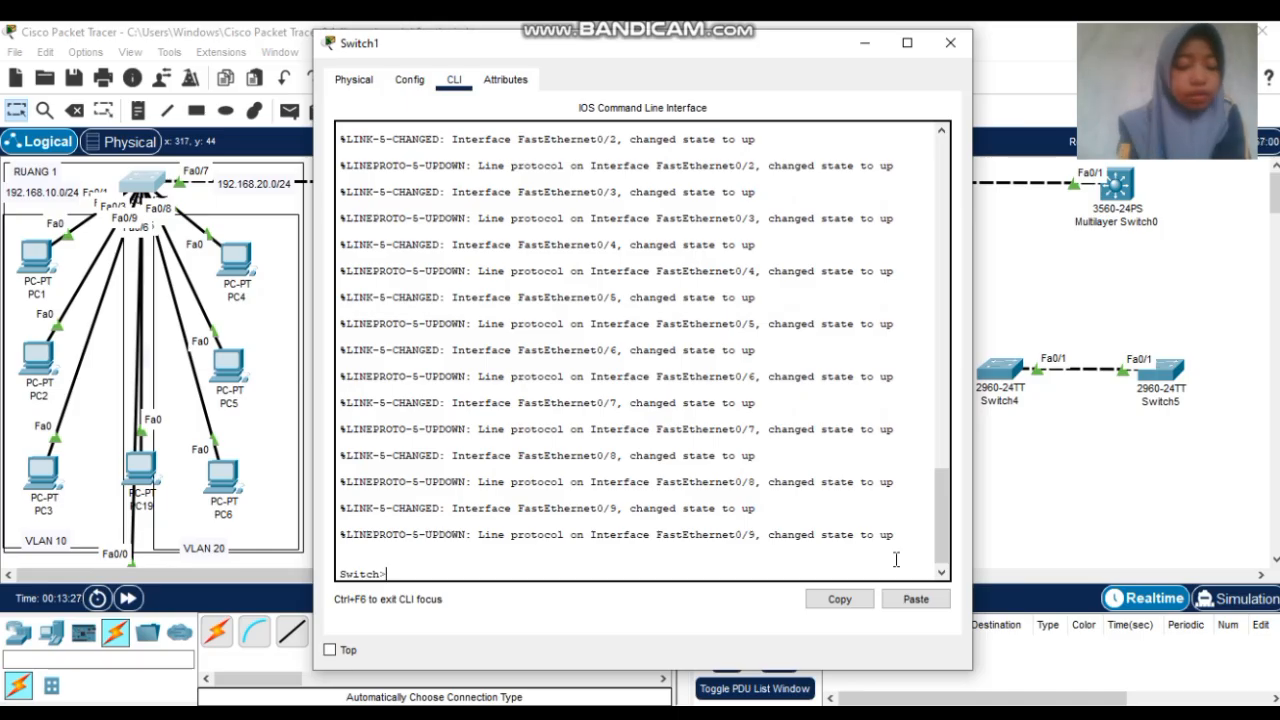
type("en")
key("Return")
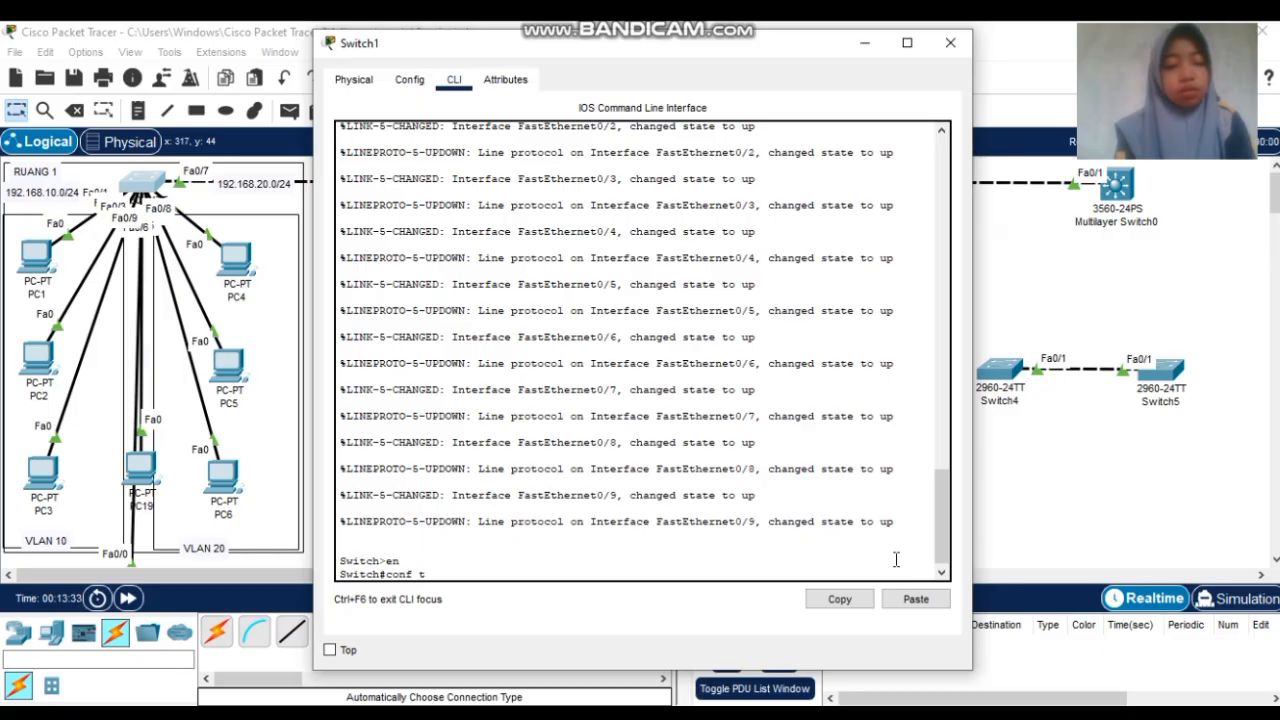
key("Return")
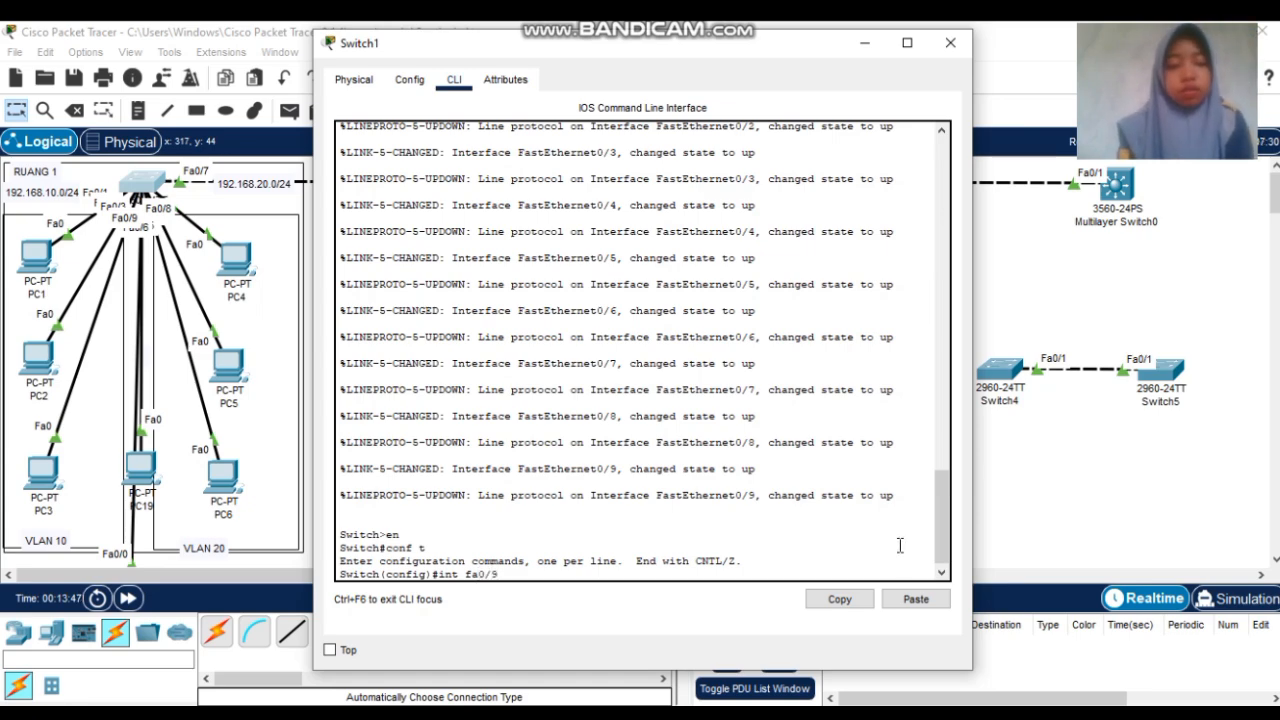
Set interface fa0/9 of the switch to trunk mode with switchport mode trunk
key("Return")
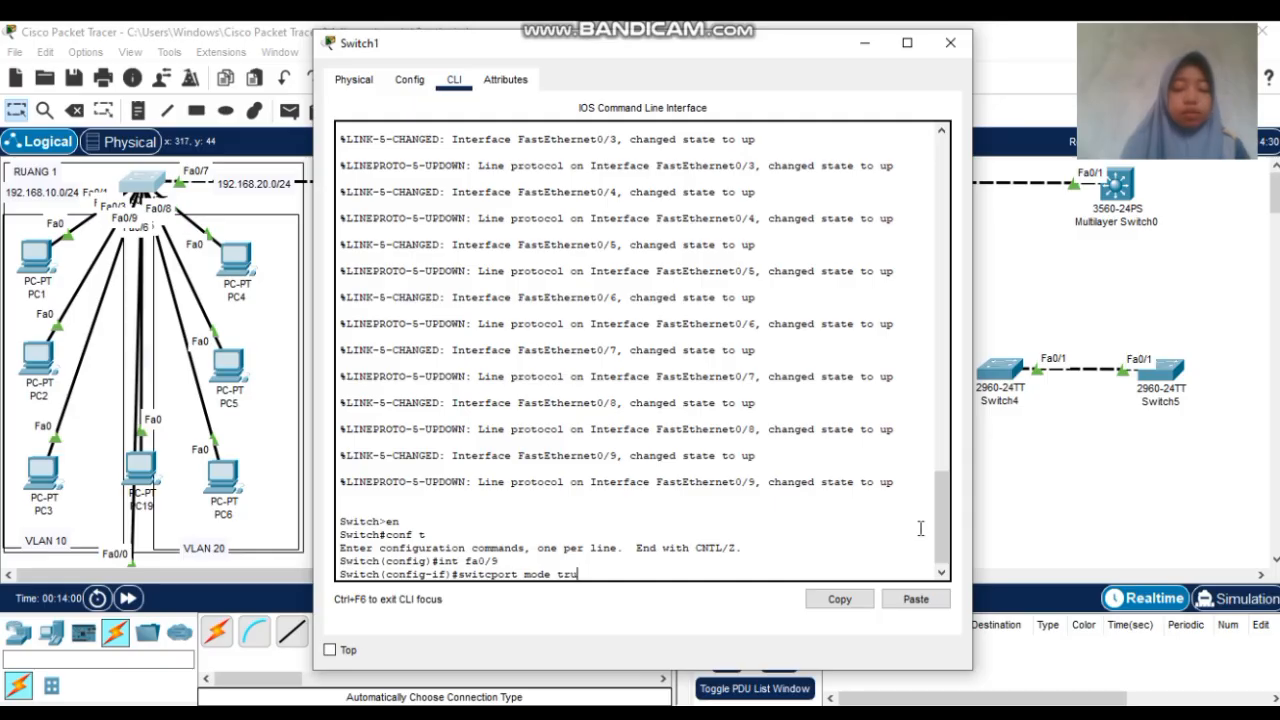
key("Return")
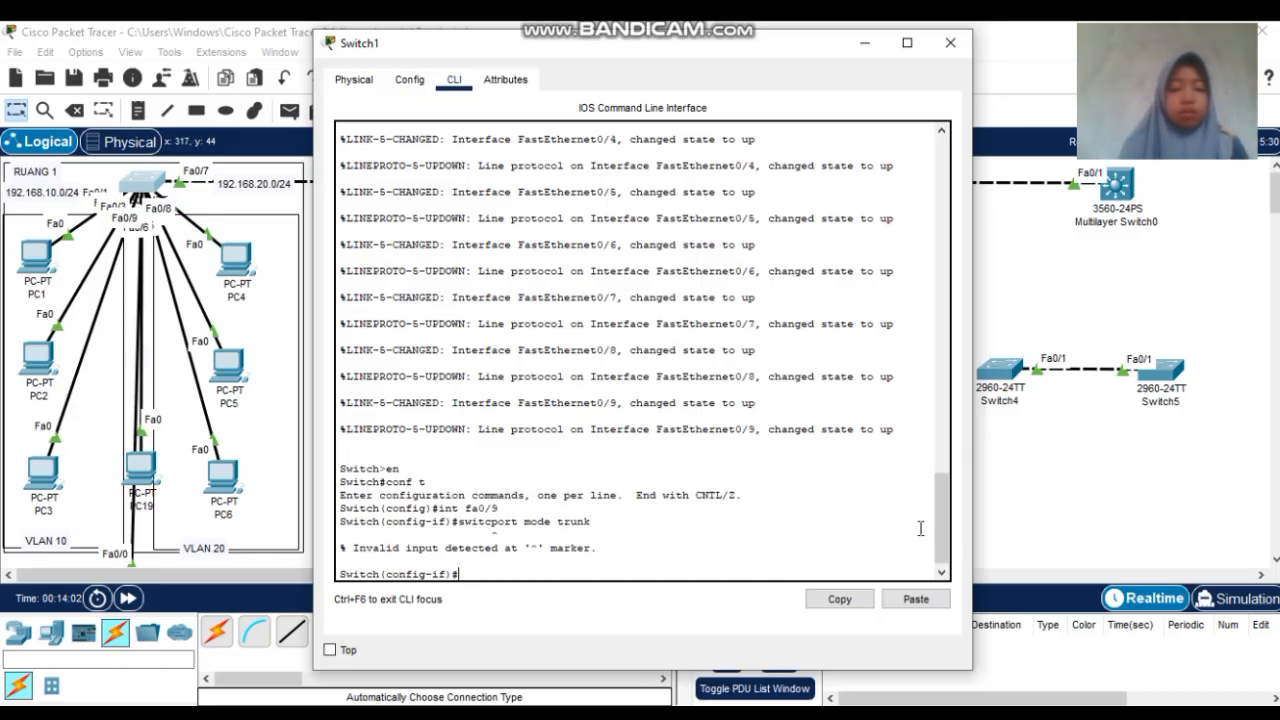
key("Up")
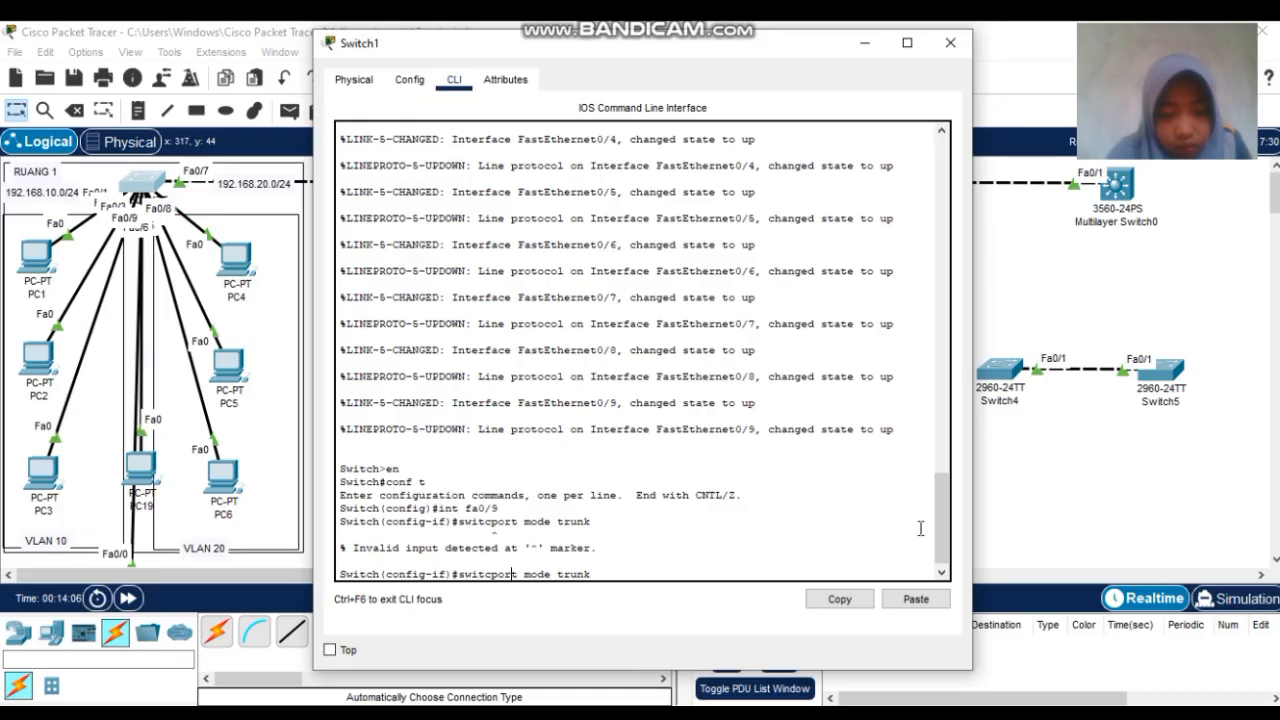
type("h")
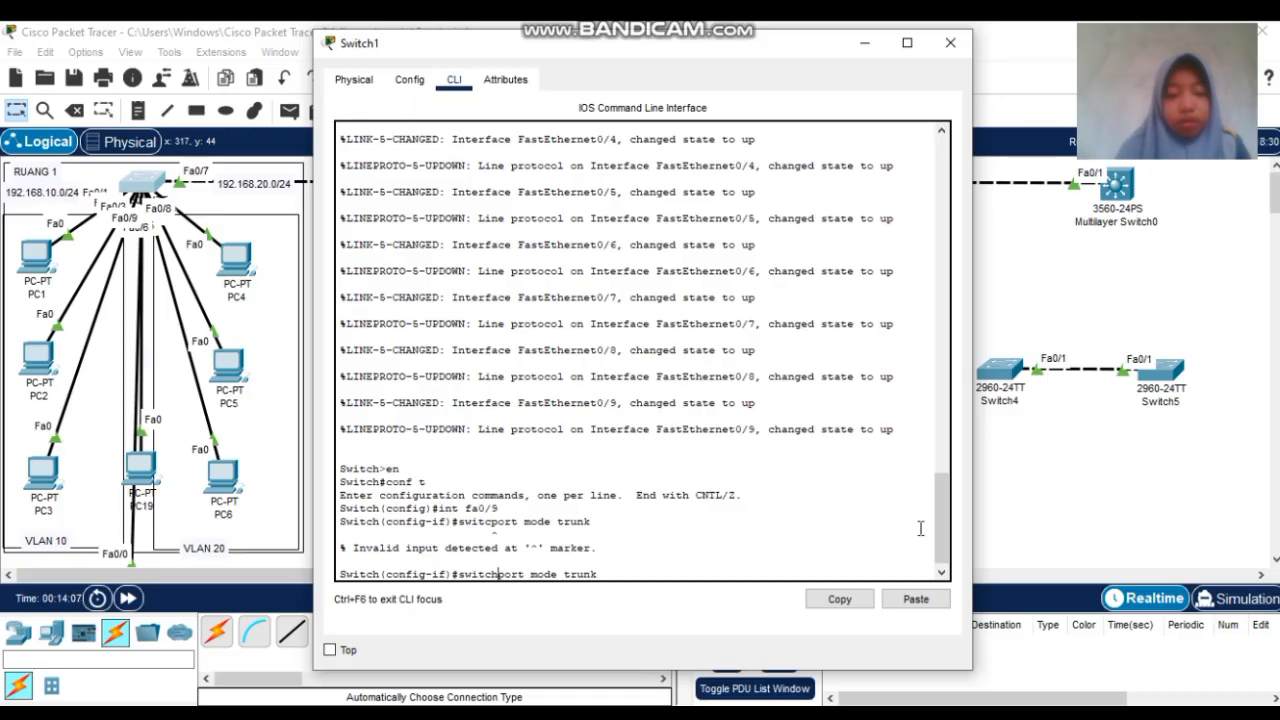
key("Return")
key("Return")
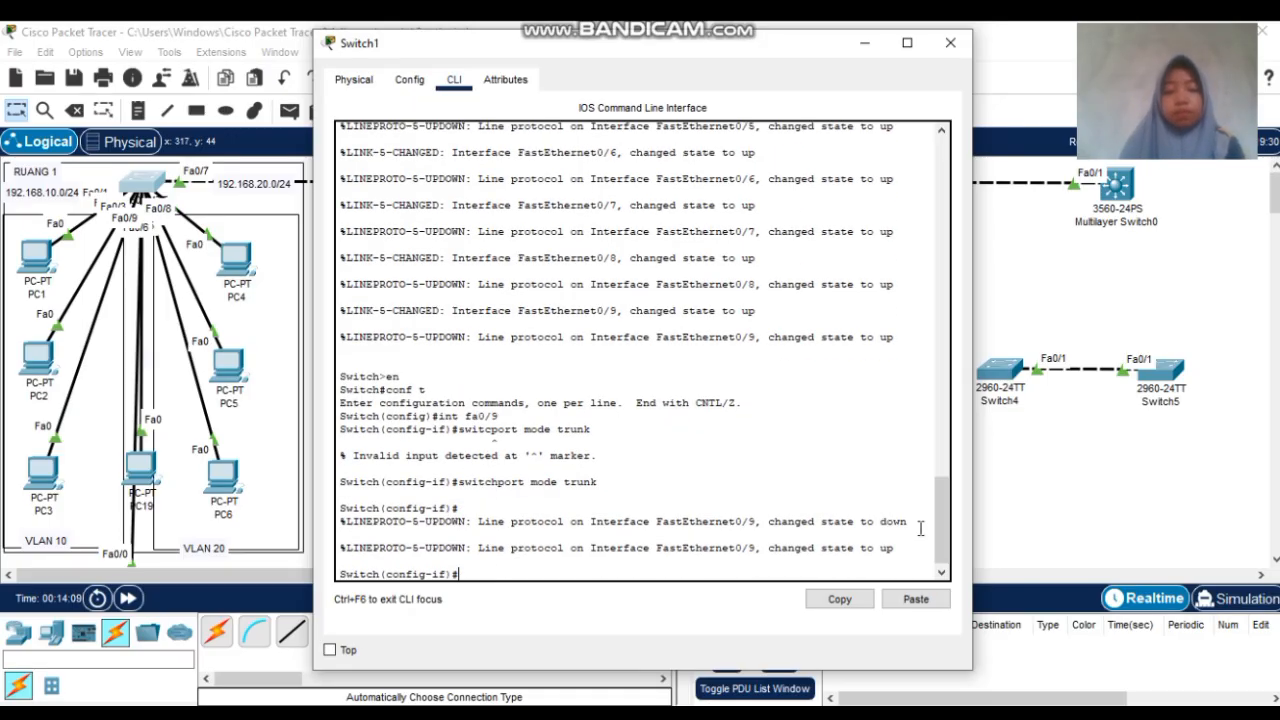
type("switchport access")
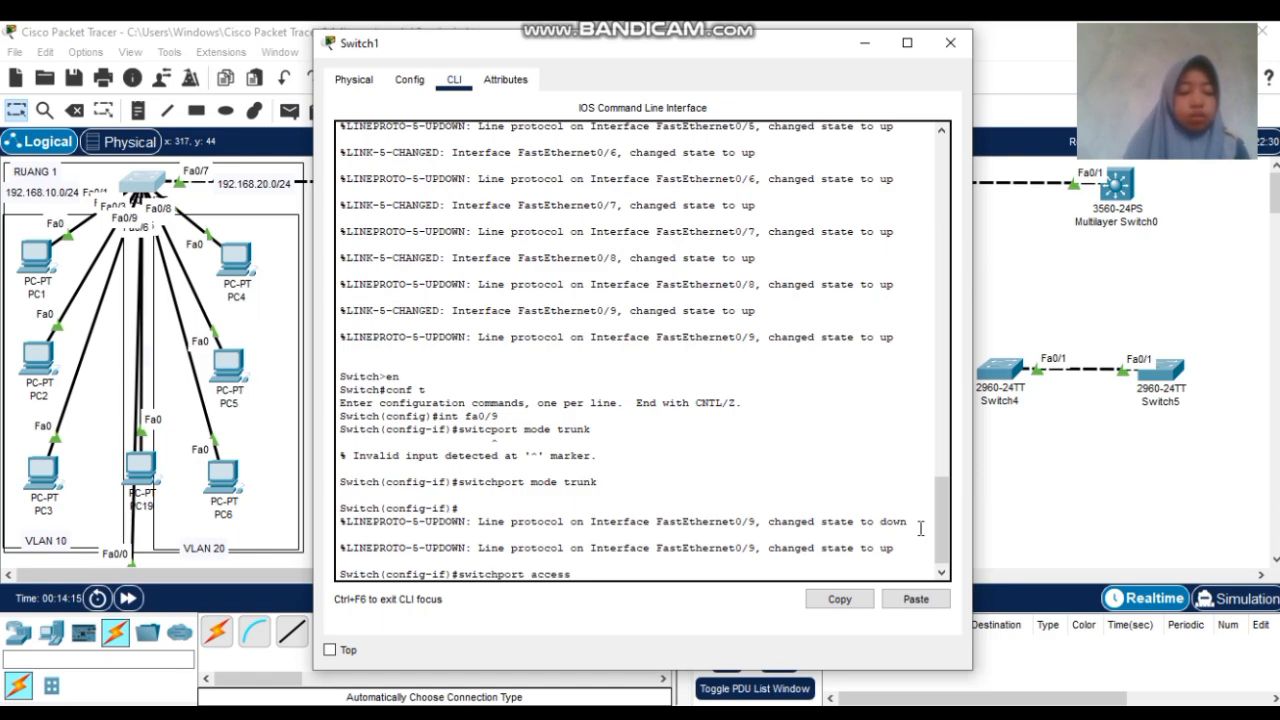
key("BackSpace")
key("BackSpace")
key("BackSpace")
key("BackSpace")
key("BackSpace")
key("BackSpace")
key("BackSpace")
key("BackSpace")
key("BackSpace")
key("BackSpace")
key("BackSpace")
key("BackSpace")
key("BackSpace")
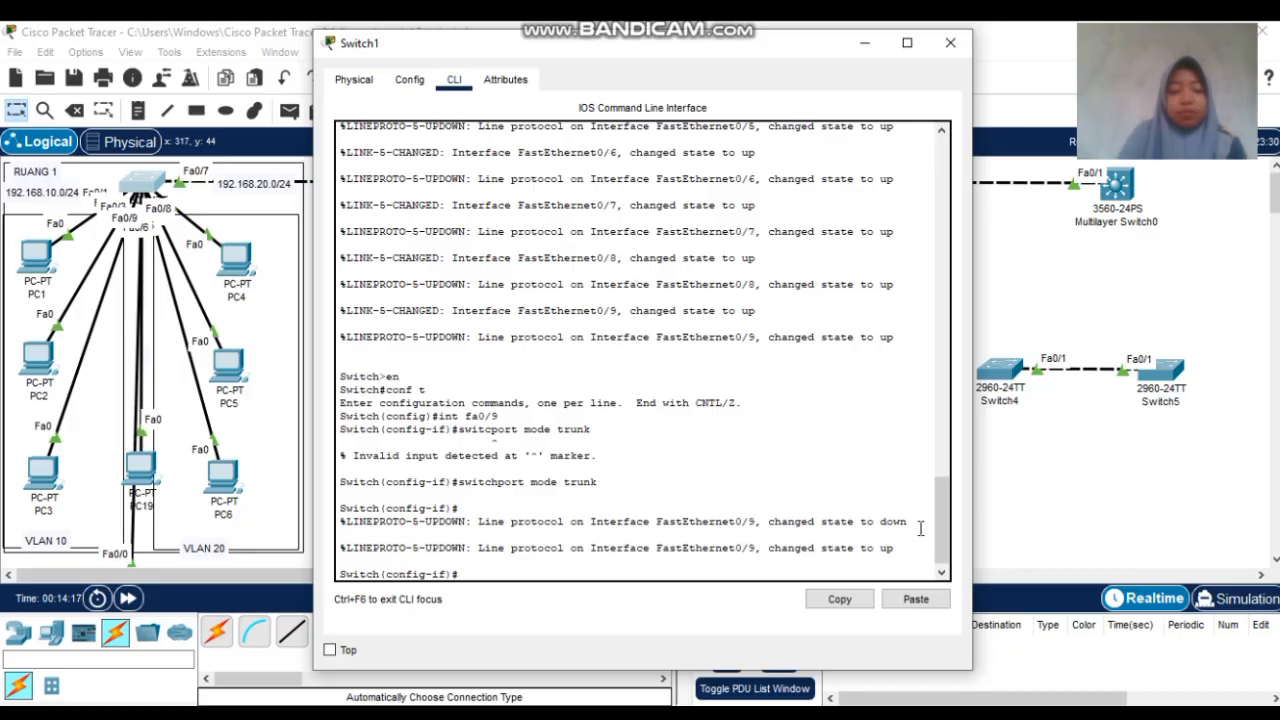
Close the switch's window and test inter-VLAN connectivity by sending three simple PDUs from PC1 to PC4
left_click(950, 43)
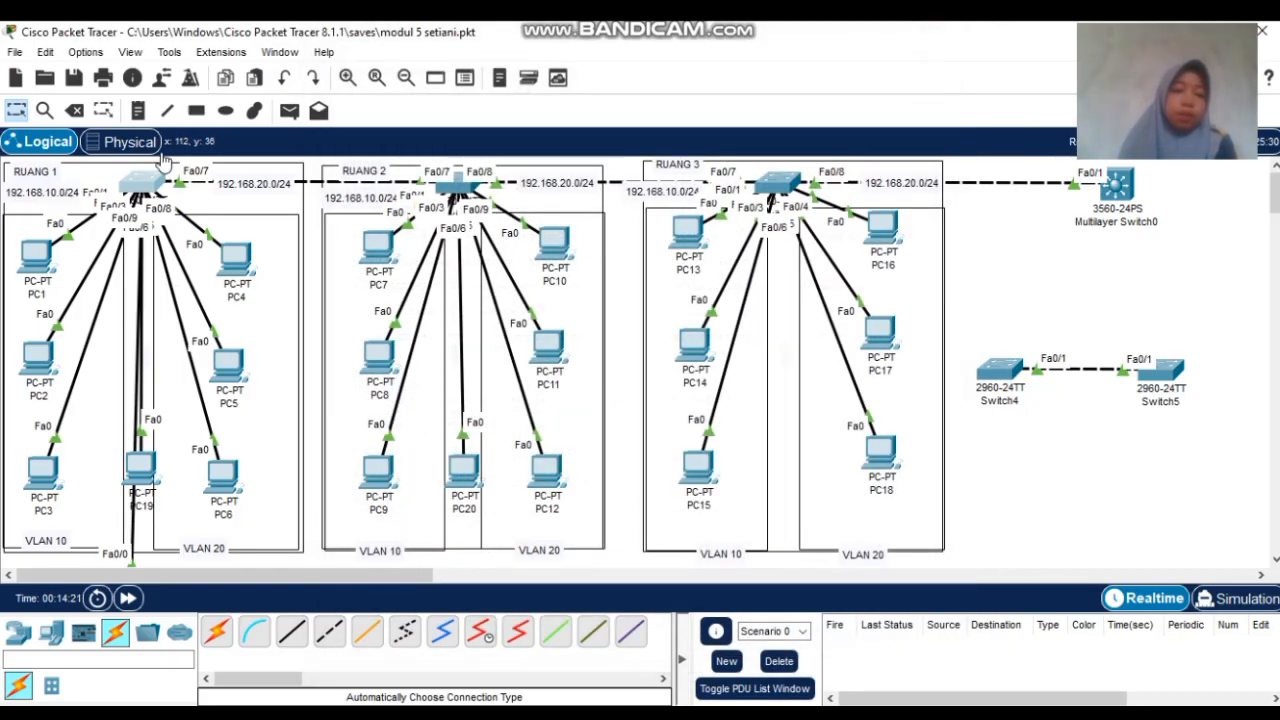
left_click(289, 110)
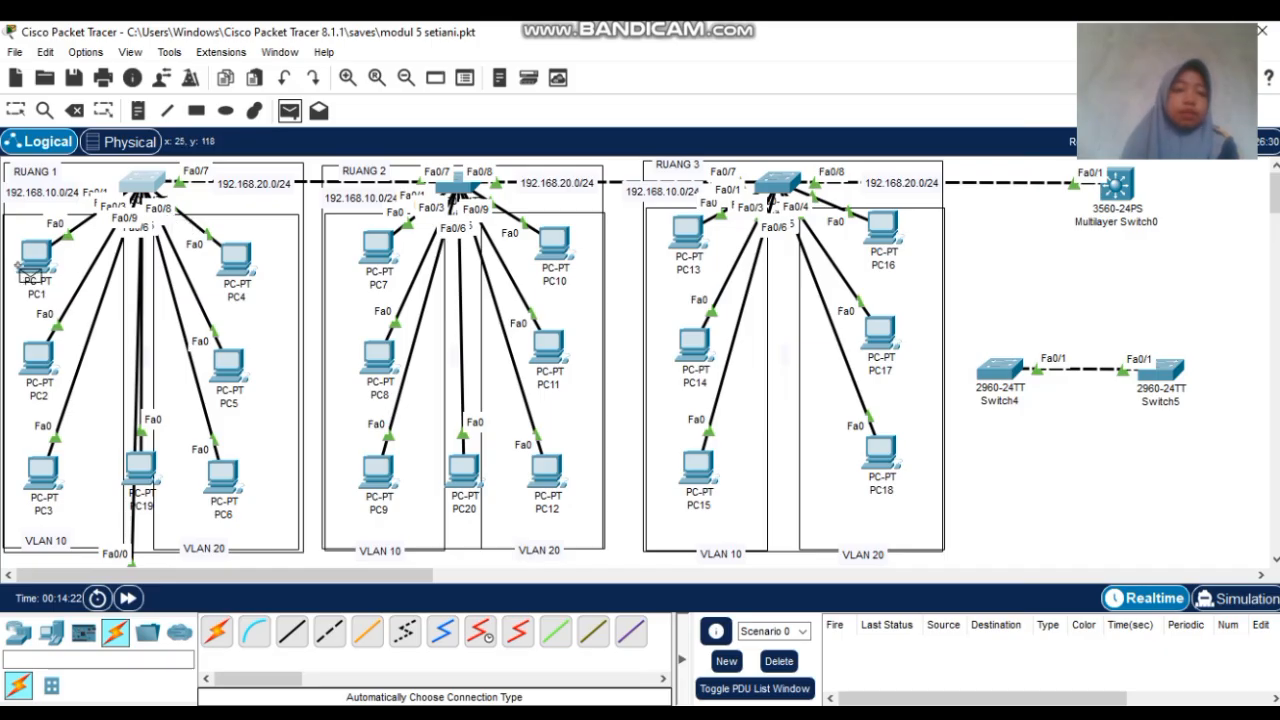
left_click(34, 262)
left_click(238, 266)
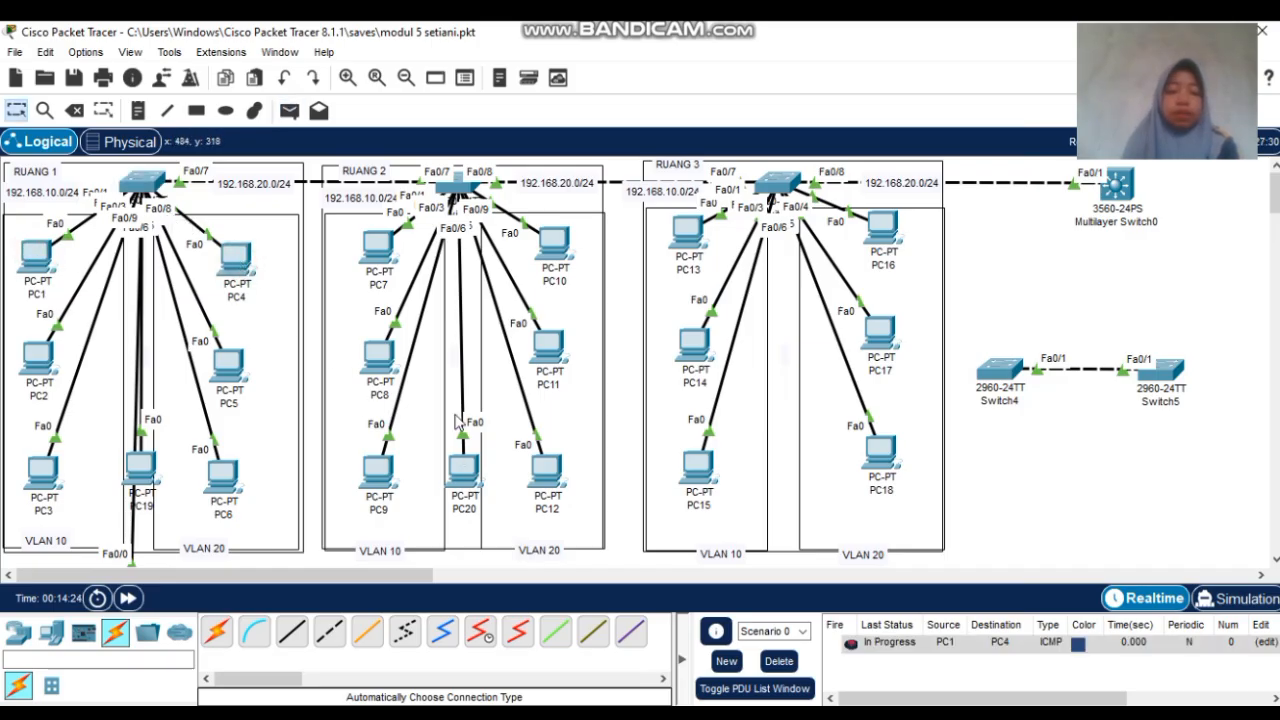
left_click(292, 110)
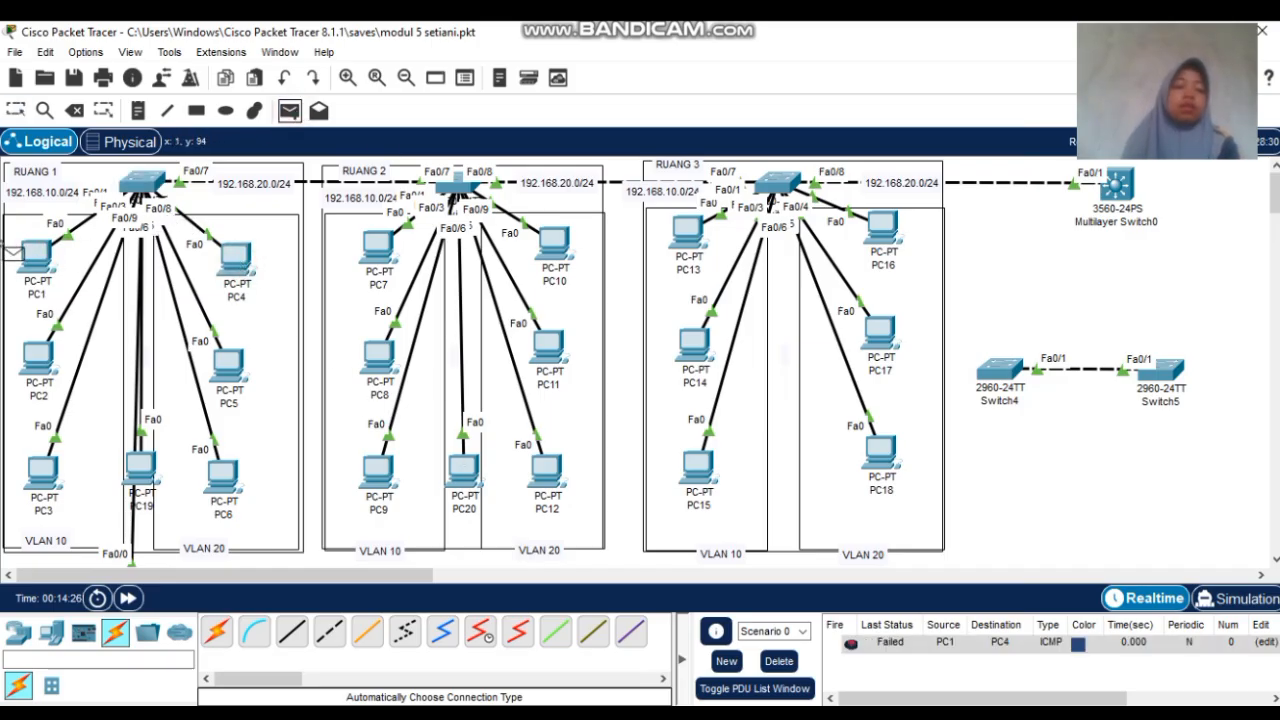
left_click(36, 258)
left_click(234, 258)
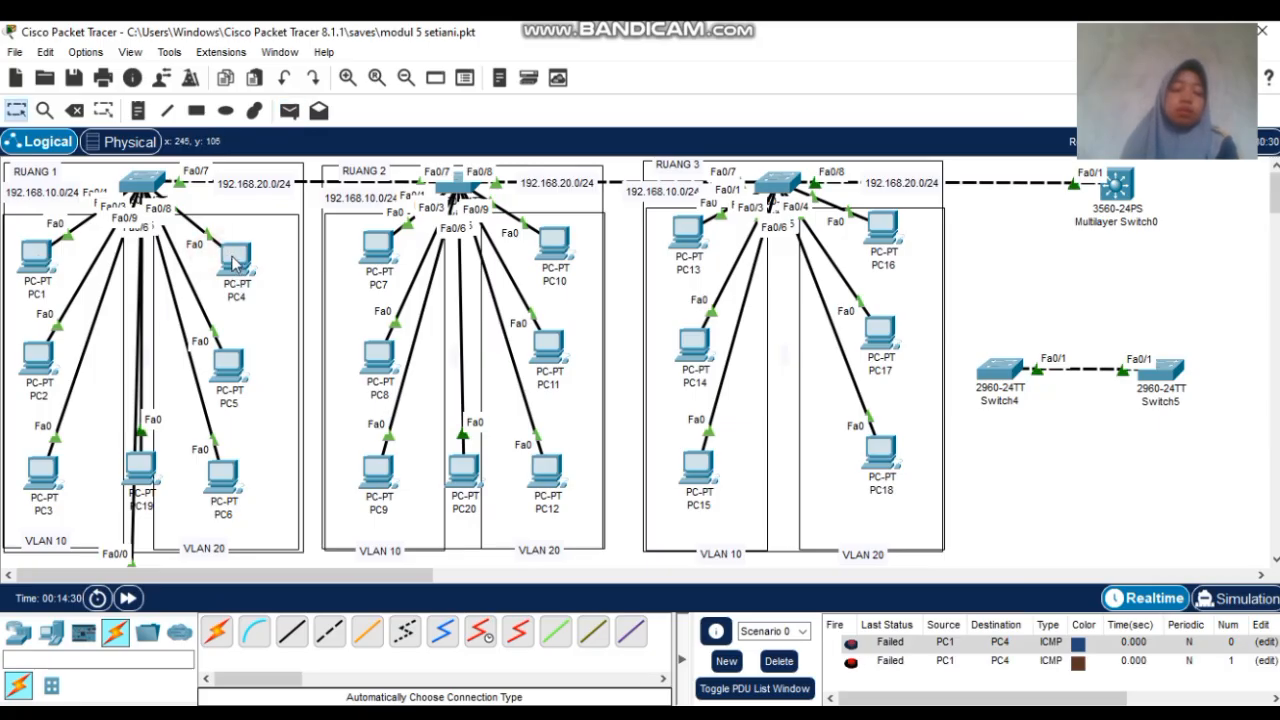
mouse_move(233, 262)
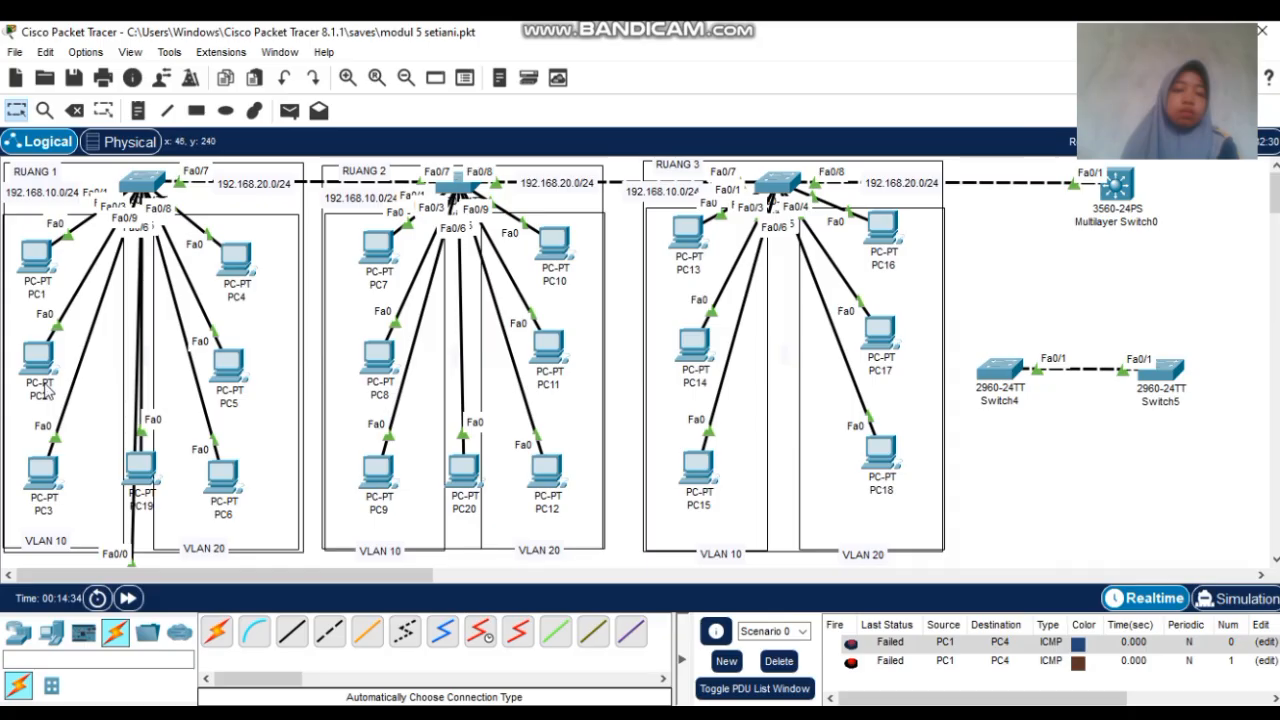
left_click(289, 110)
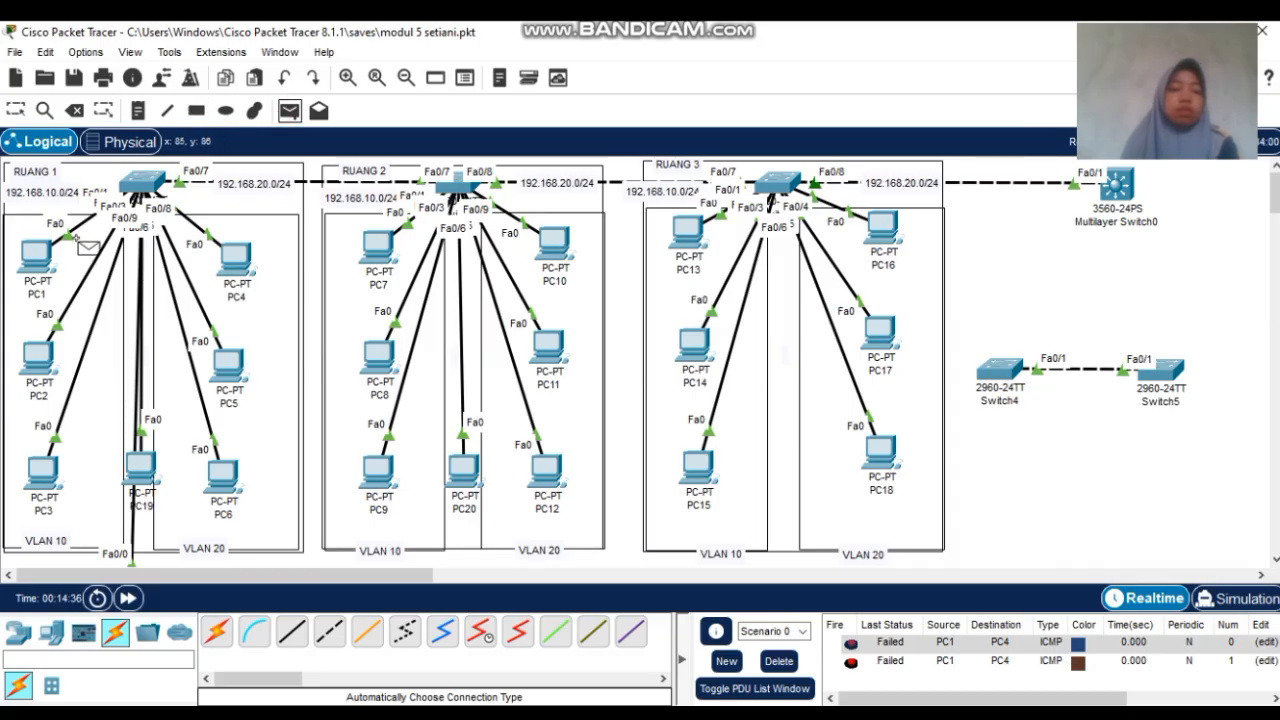
left_click(40, 256)
left_click(228, 262)
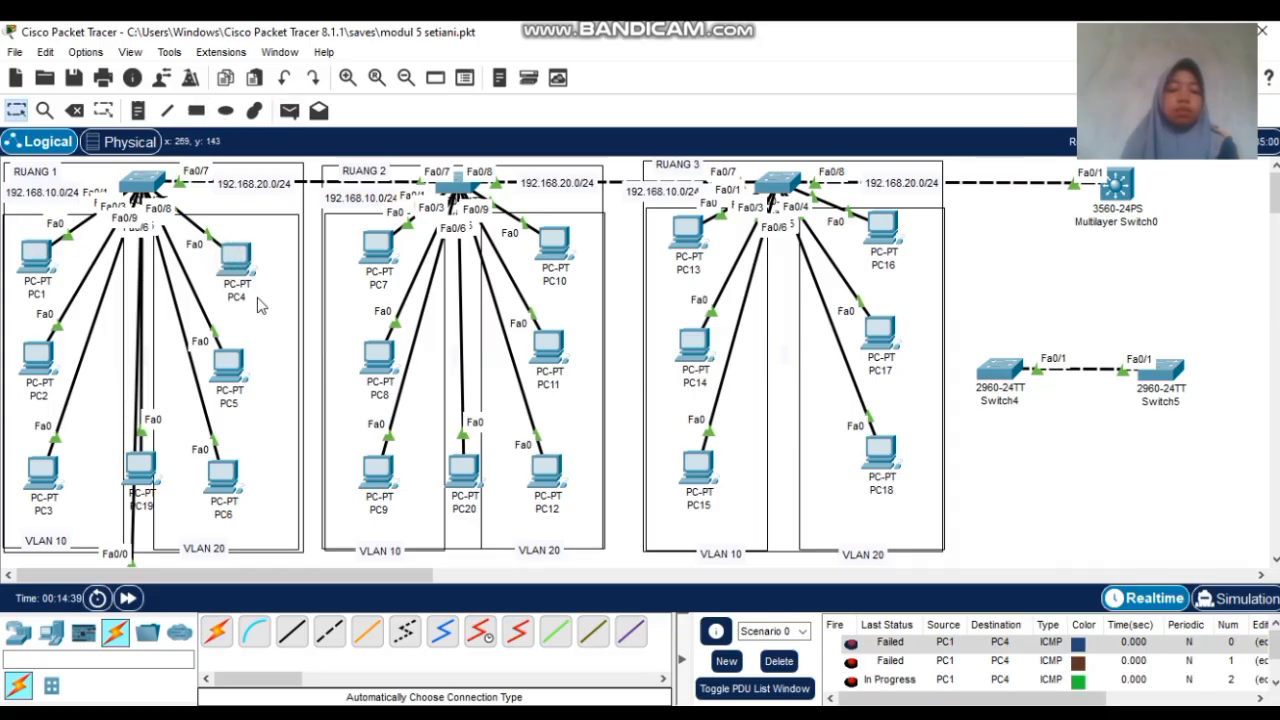
Delete the scenario's PDUs and send a new simple PDU from PC1 to PC4
left_click(781, 664)
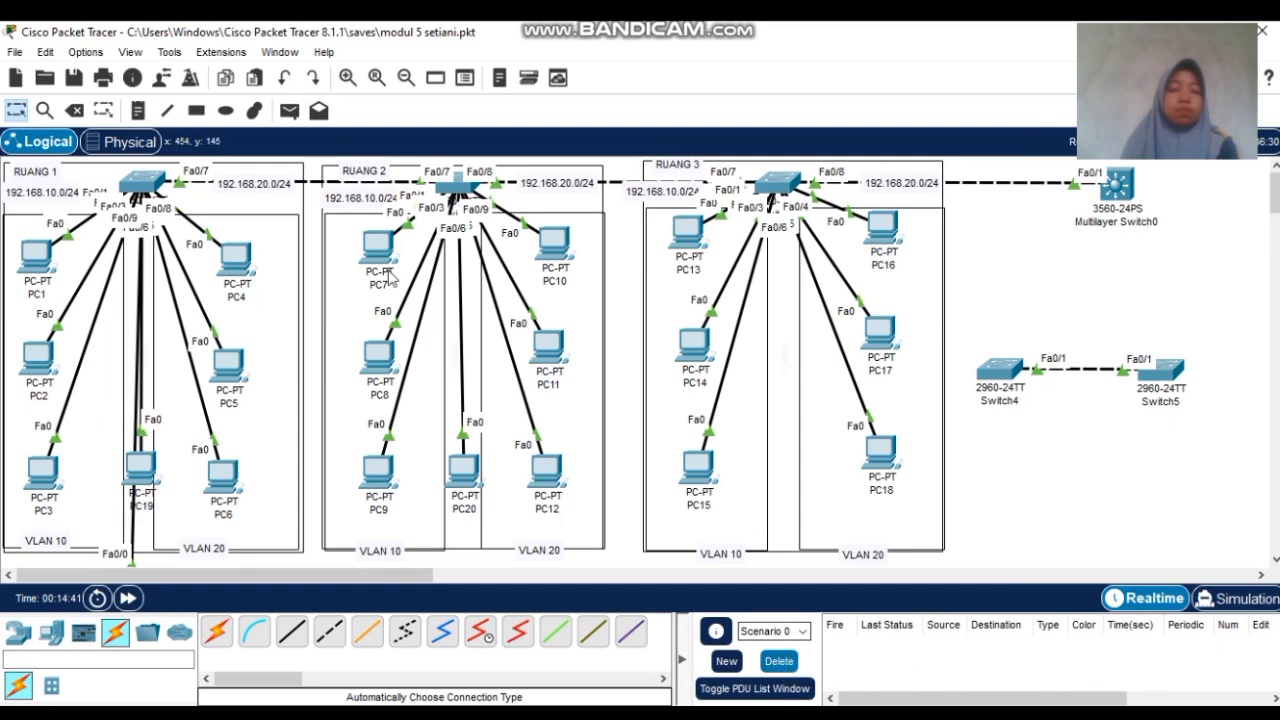
left_click(289, 110)
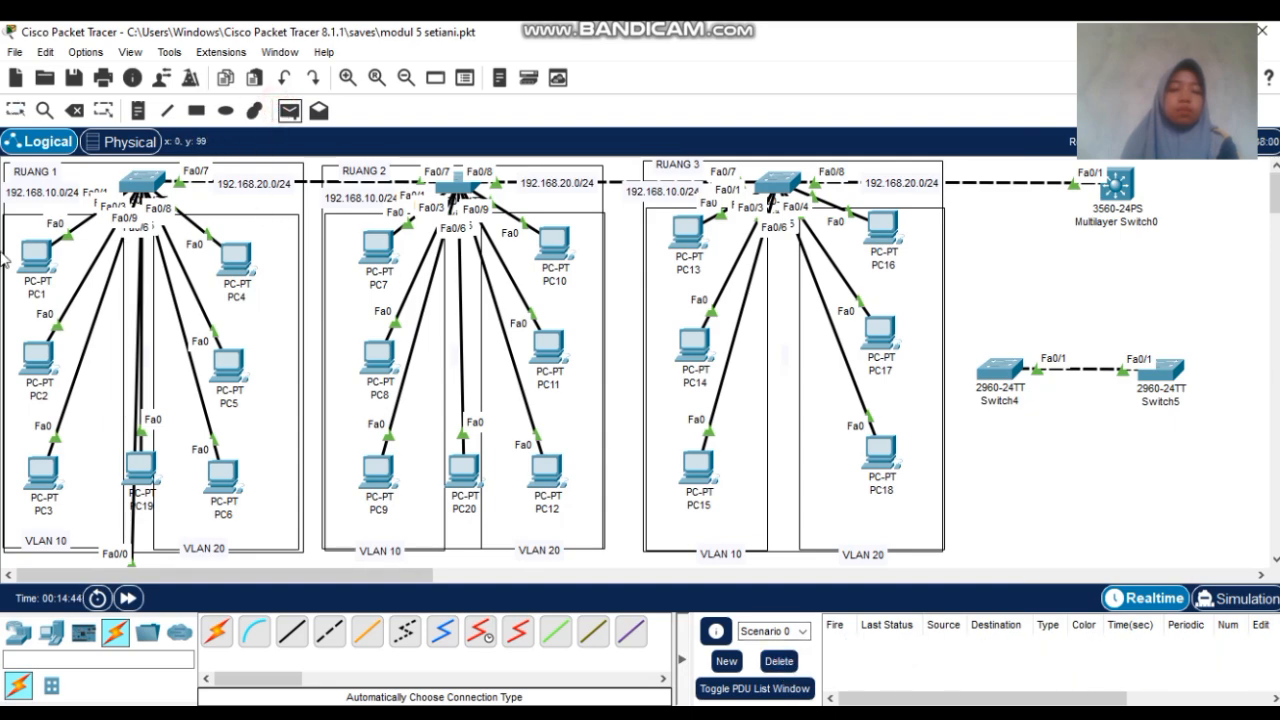
left_click(38, 256)
left_click(236, 256)
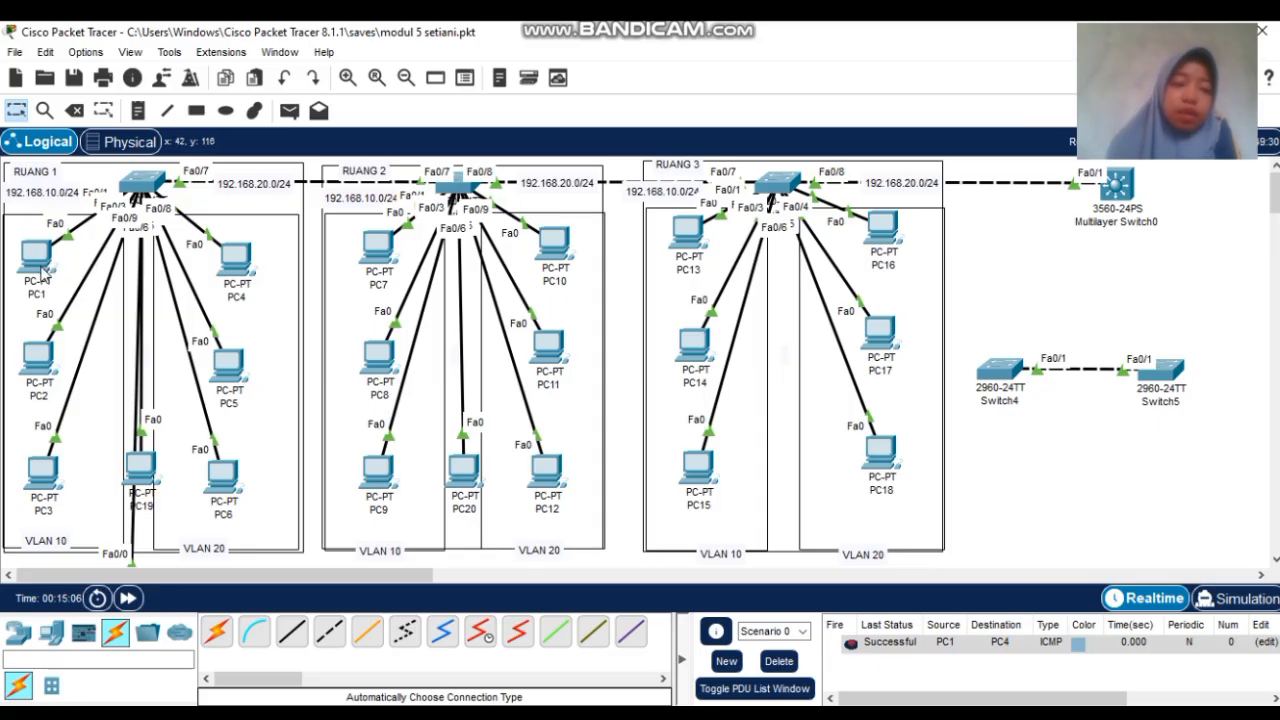
Open Router0's CLI and exit subinterface configuration to global configuration mode
scroll(45, 264, "down", 2)
scroll(40, 270, "up", 2)
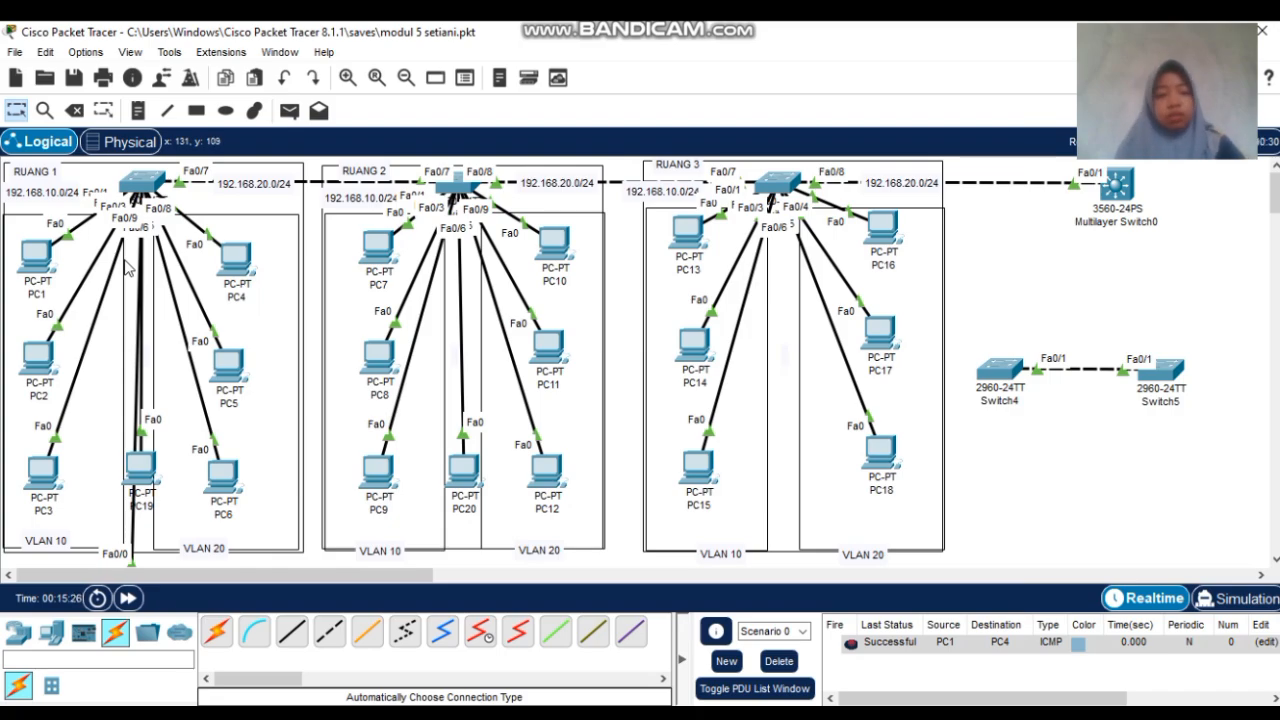
scroll(190, 395, "down", 4)
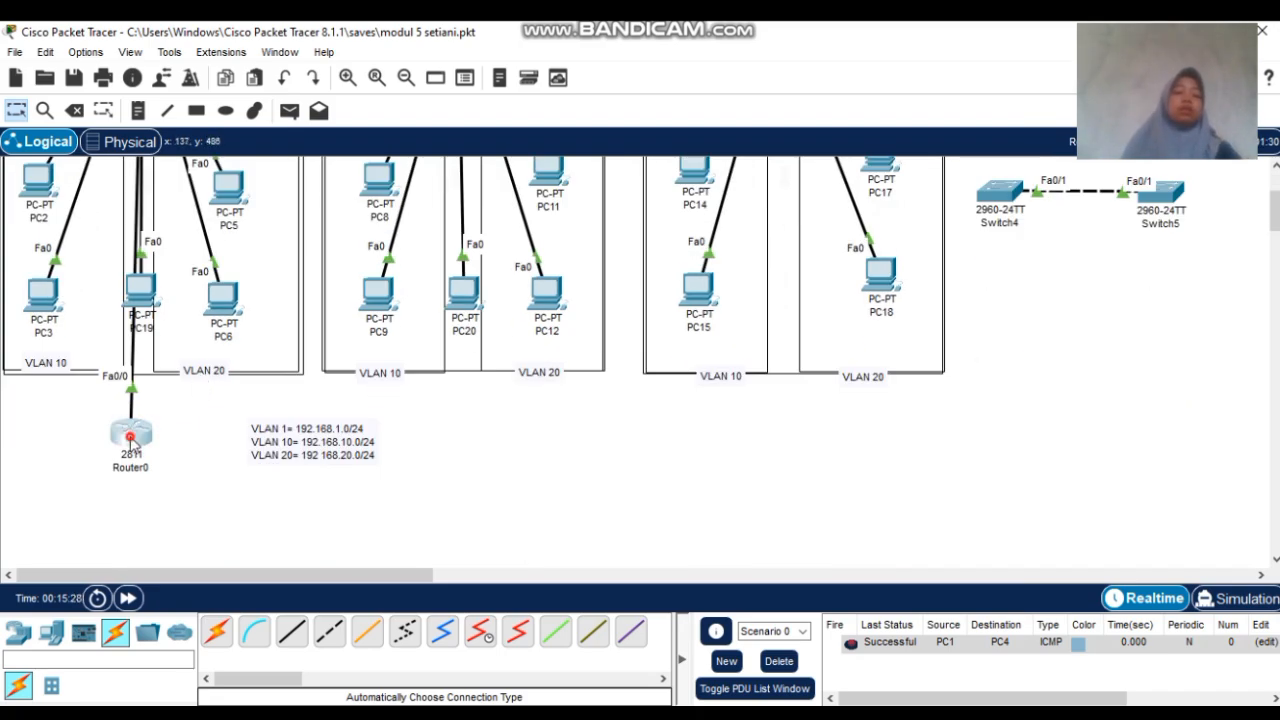
left_click(131, 430)
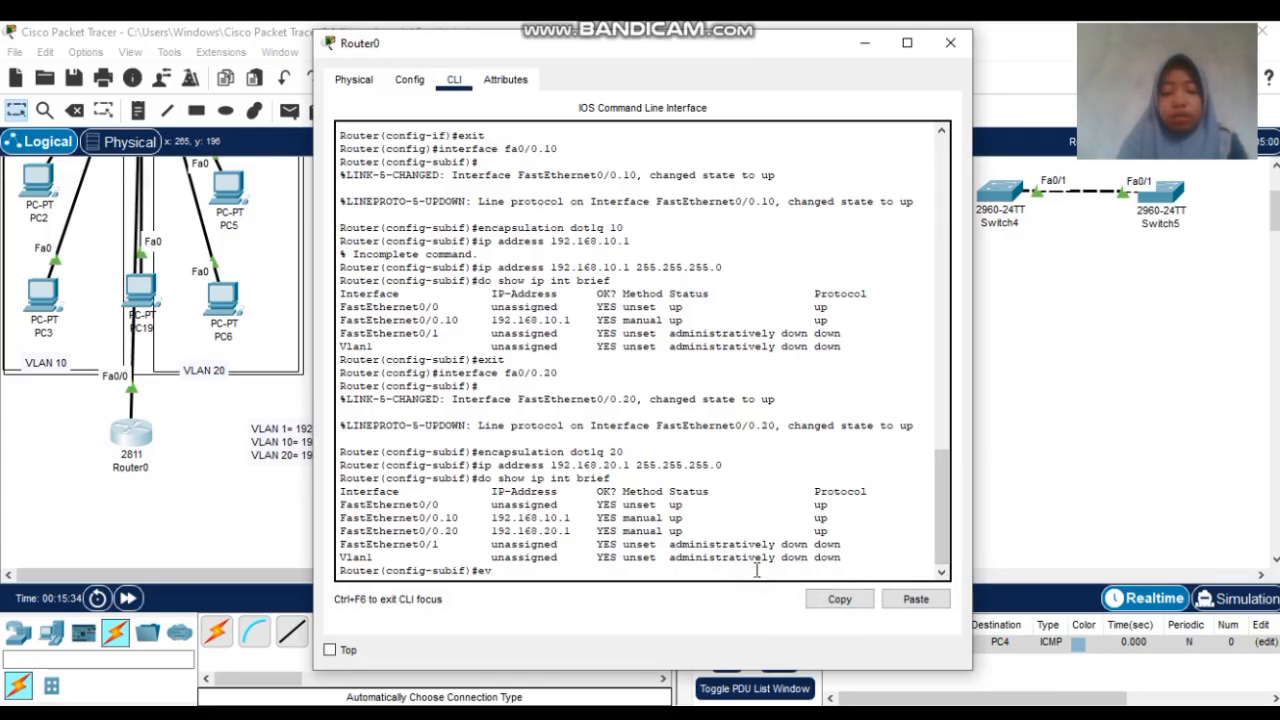
key("Return")
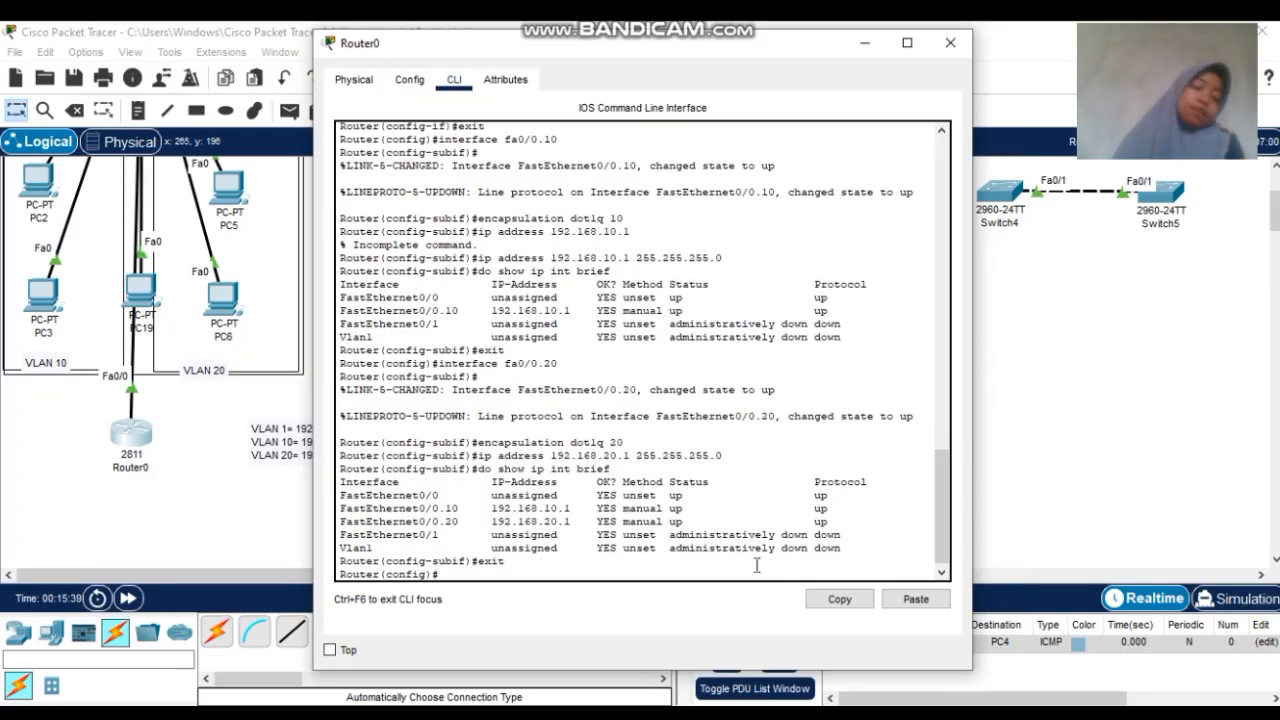
Create a DHCP pool named VLAN10 on the router with ip dhcp pool VLAN10
type("ip")
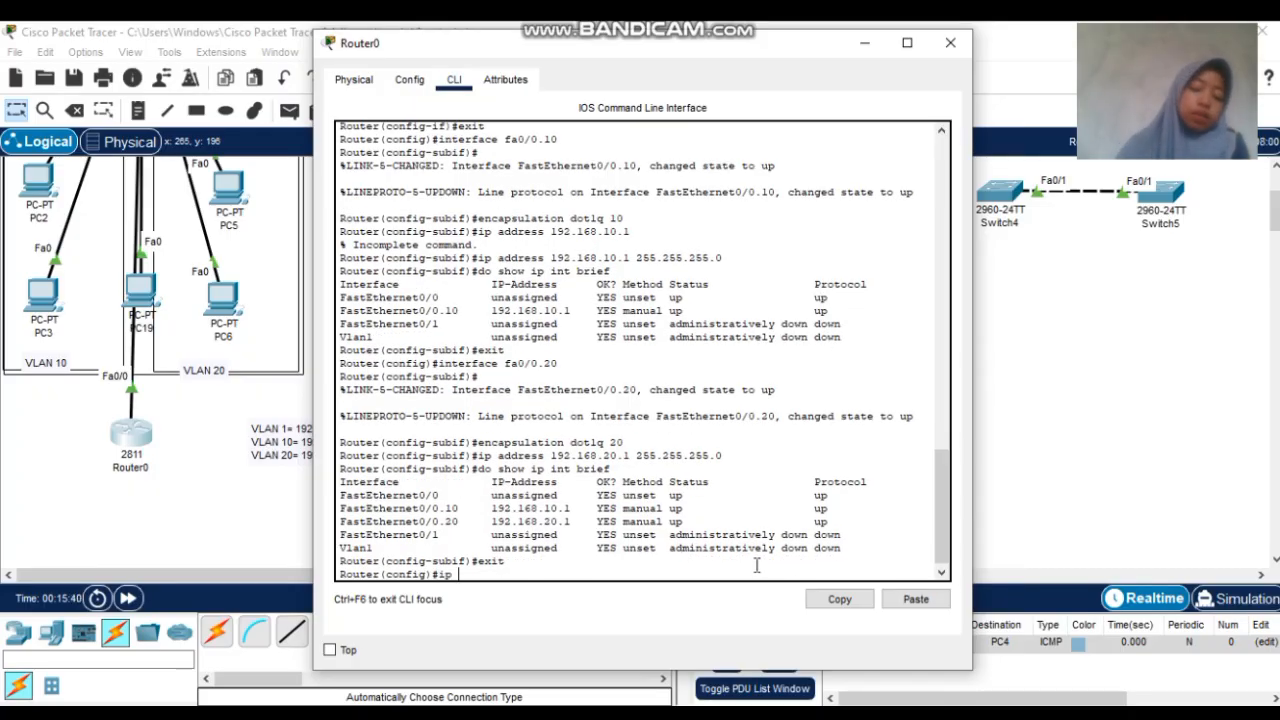
type(" dhcp pool")
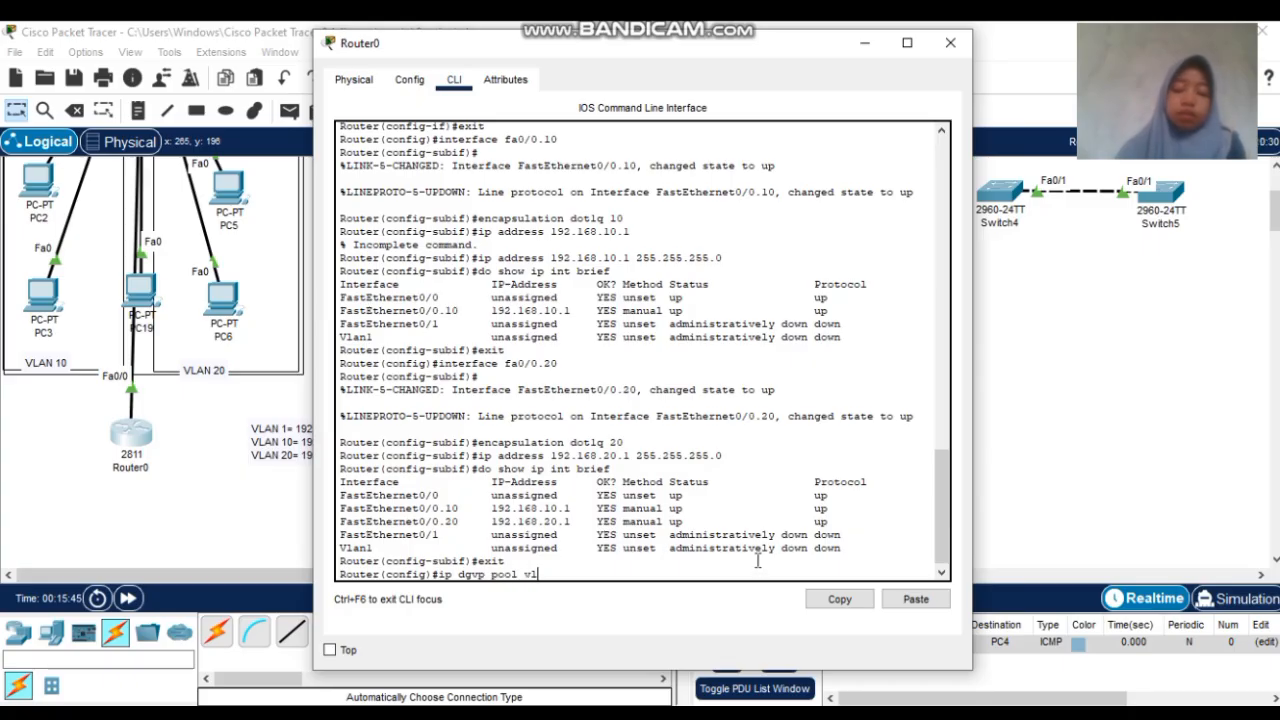
type(" VL")
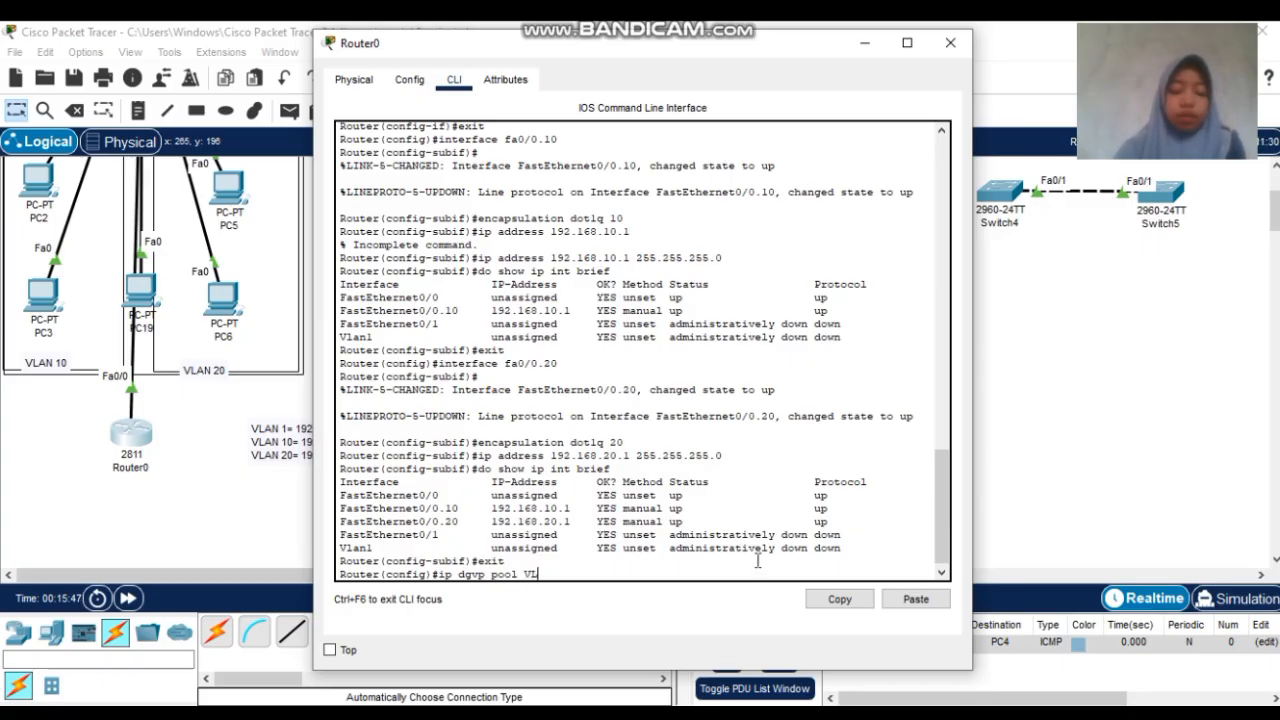
type("AN10")
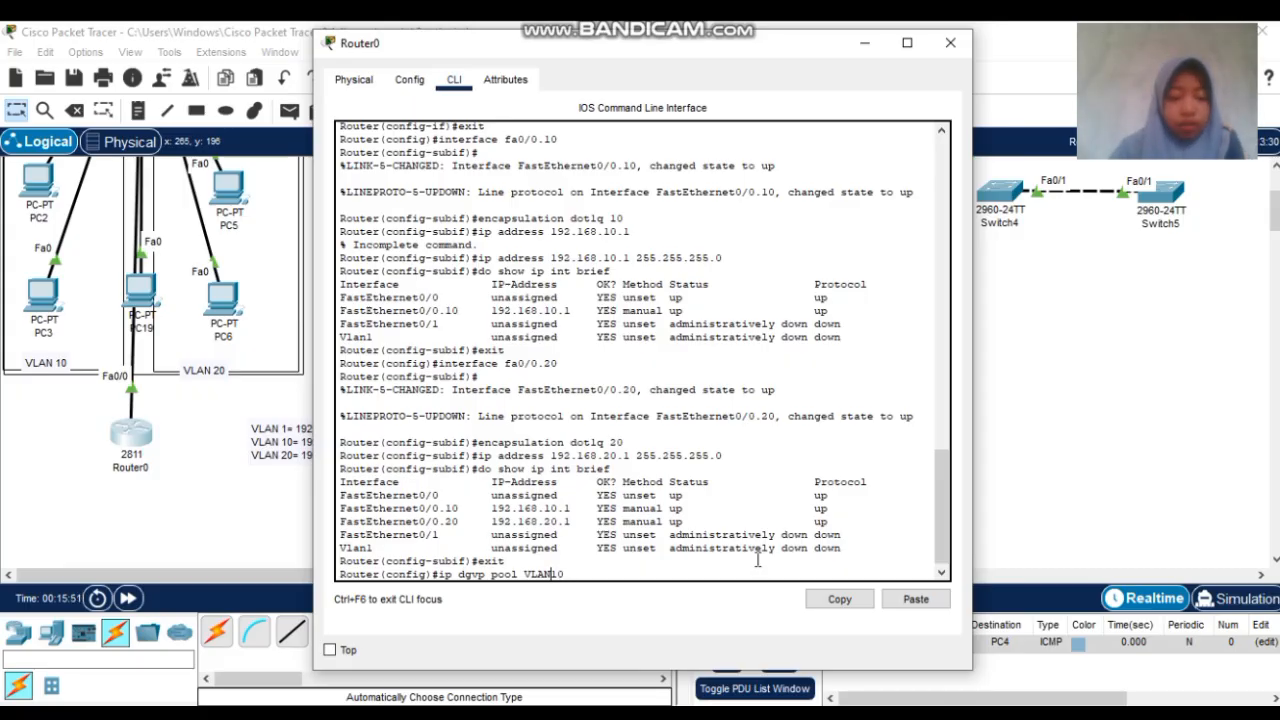
key("Left")
key("Left")
key("Left")
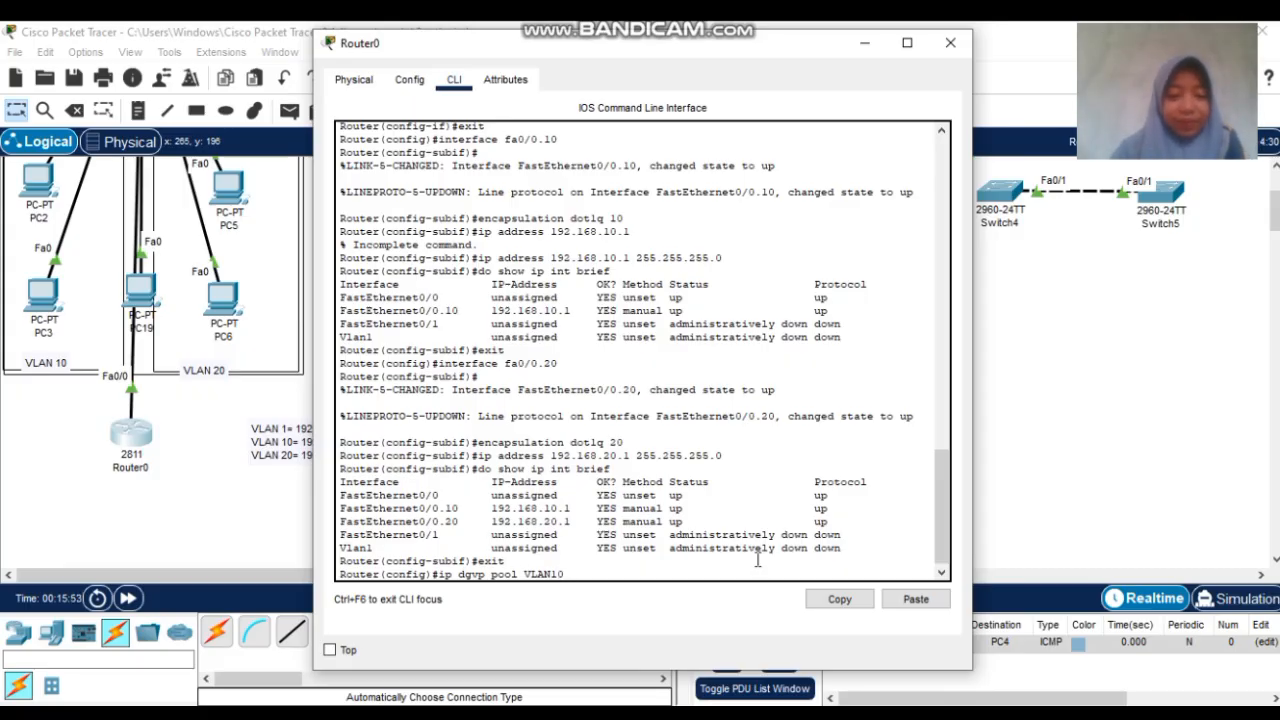
key("BackSpace")
key("BackSpace")
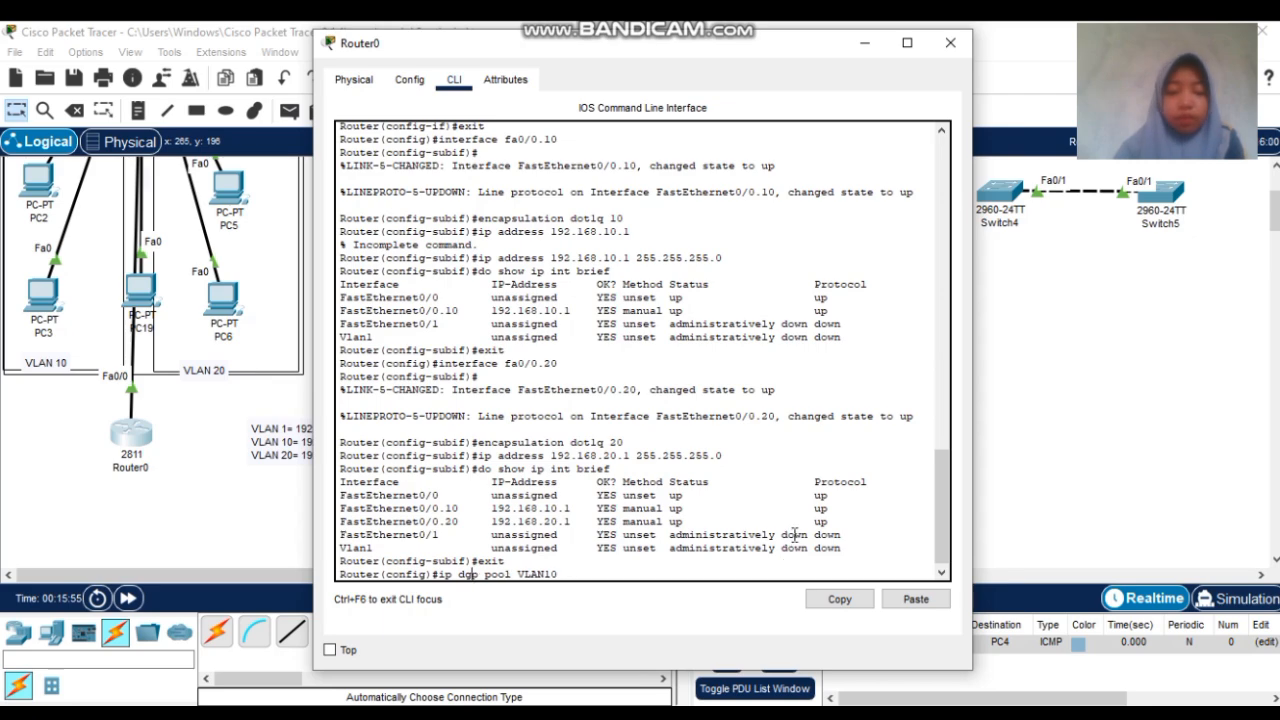
type("hc")
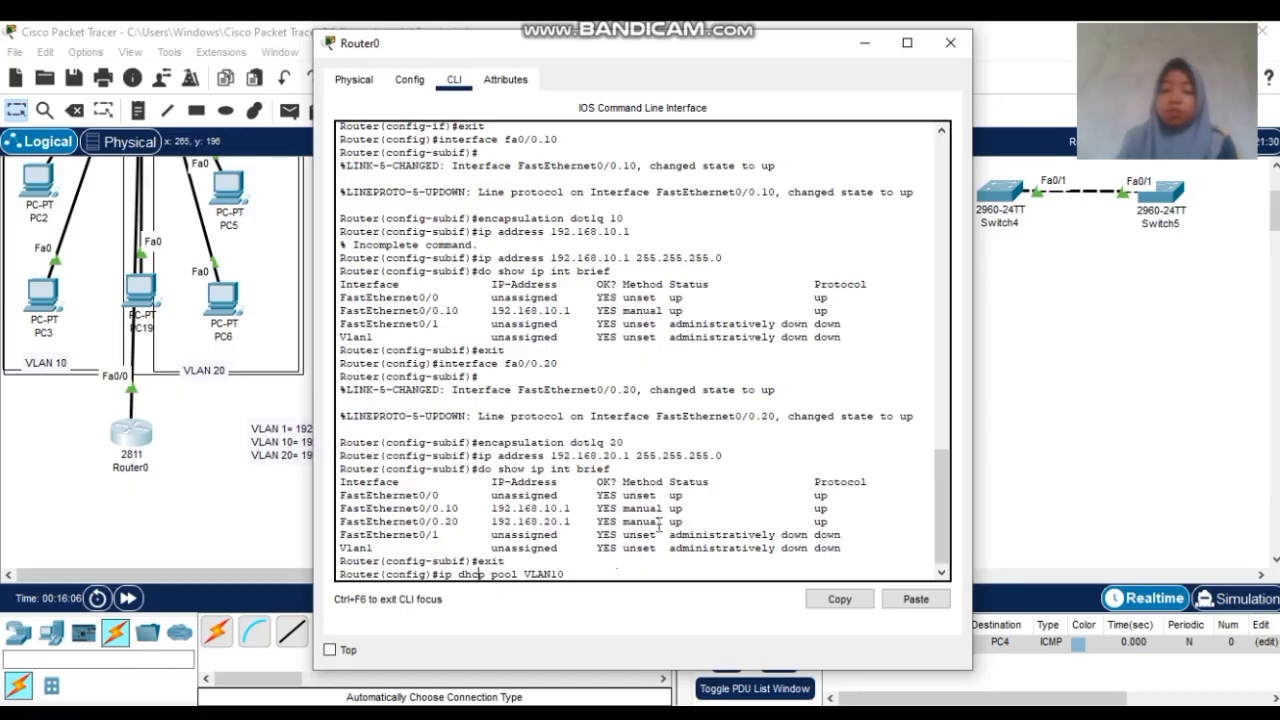
key("Return")
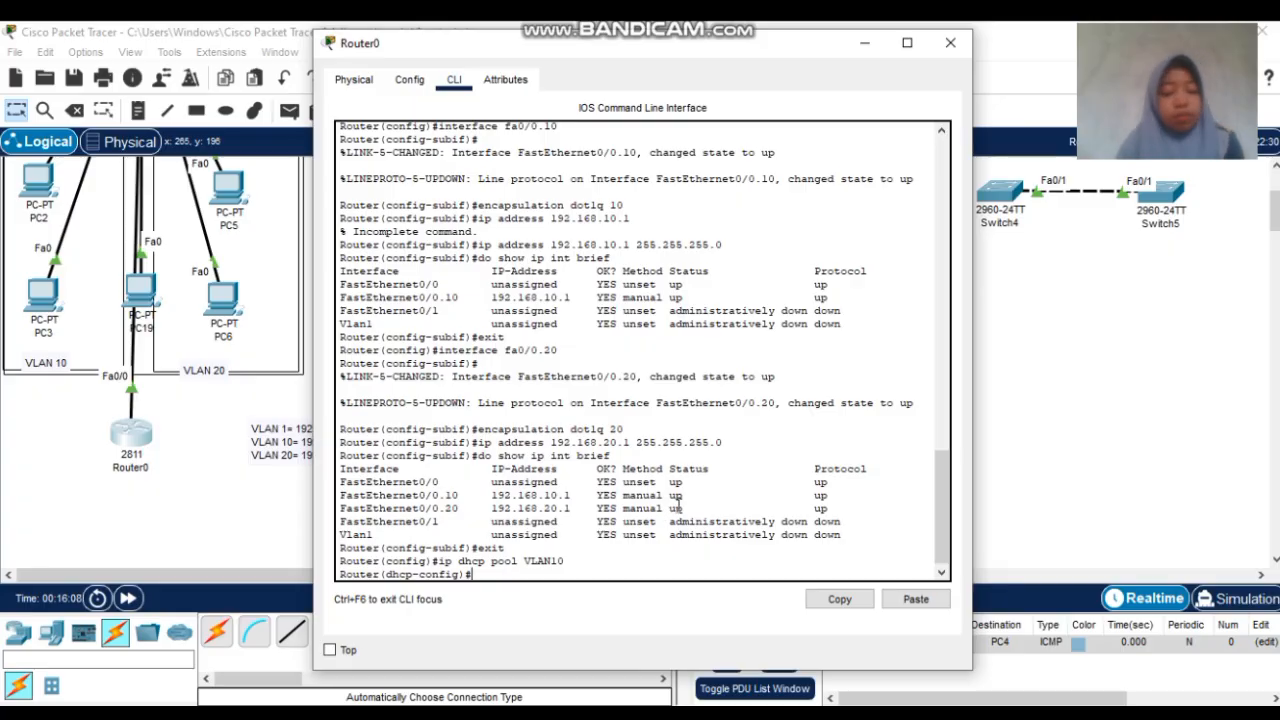
Assign the network 192.168.10.0 with mask 255.255.255.0 to the VLAN10 DHCP pool
type("netw")
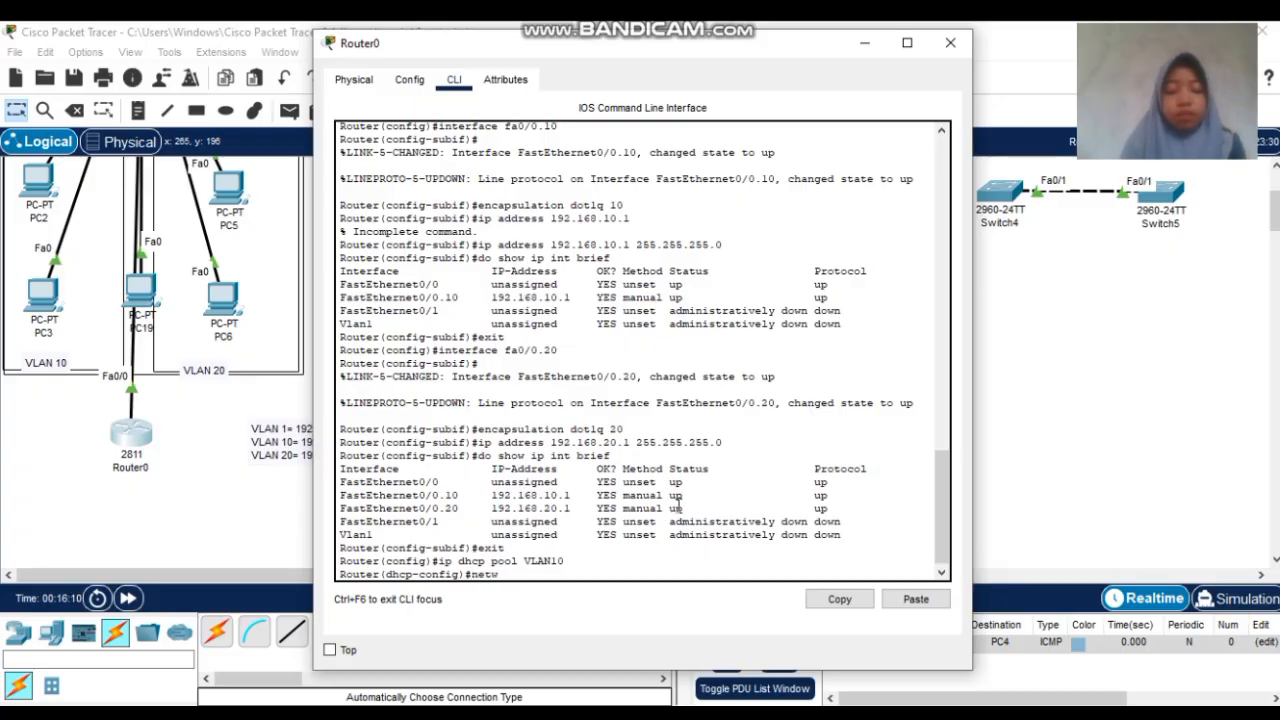
type("ork")
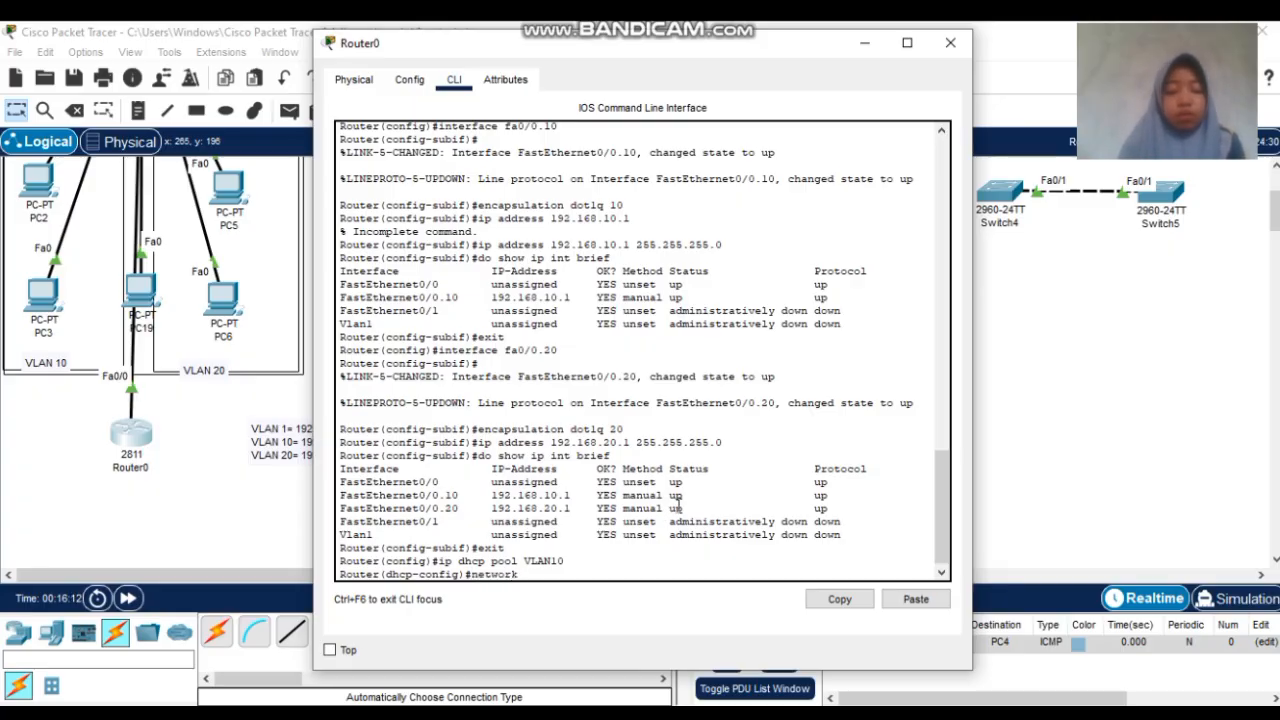
type(" 192")
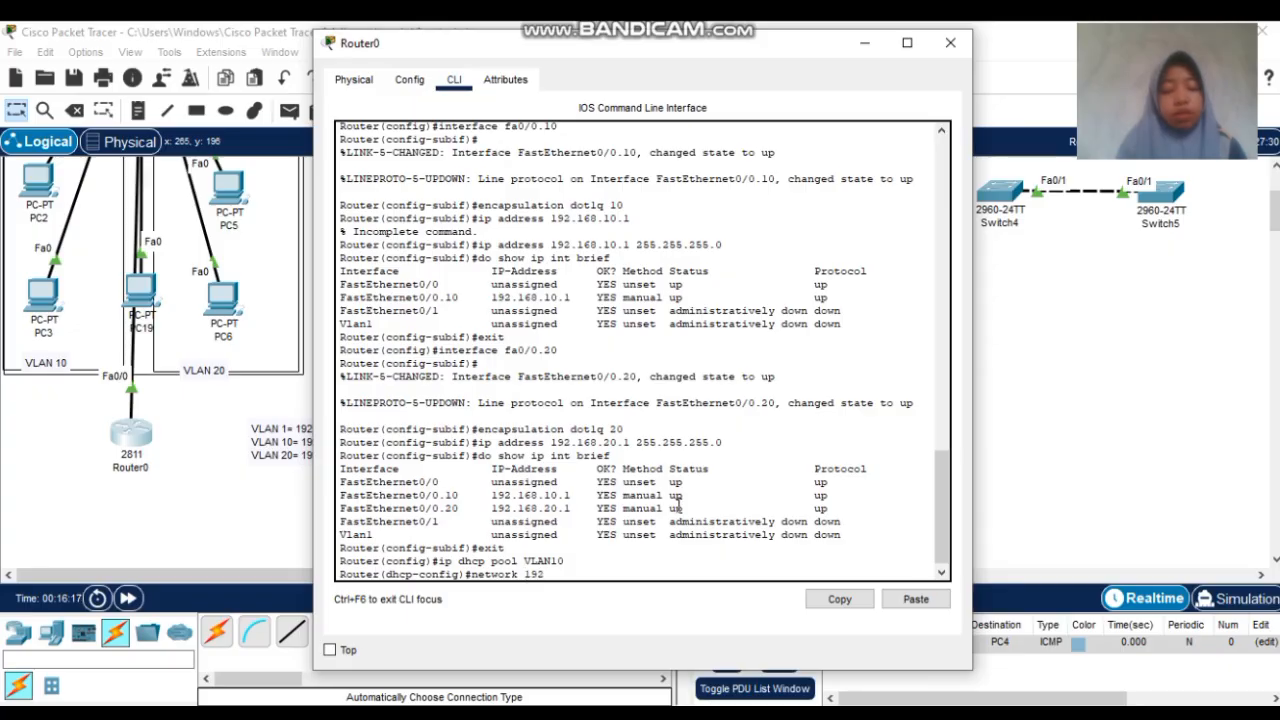
type(".168.1")
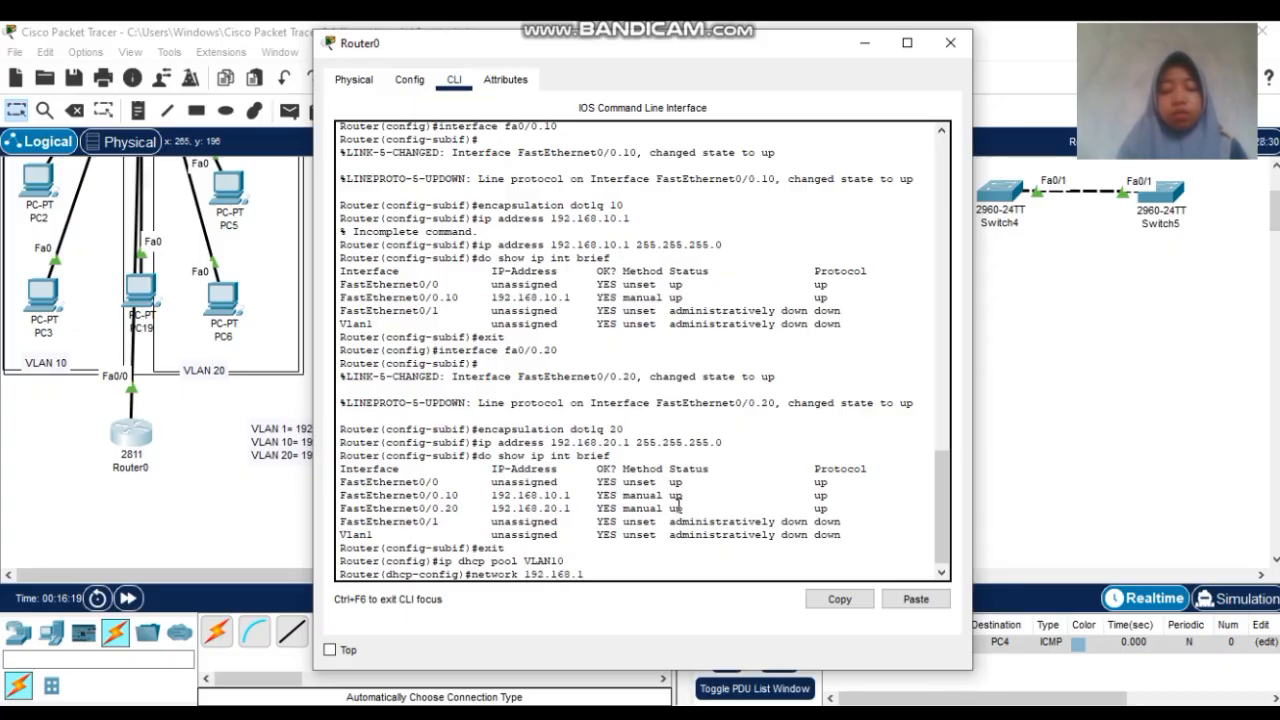
type("0.")
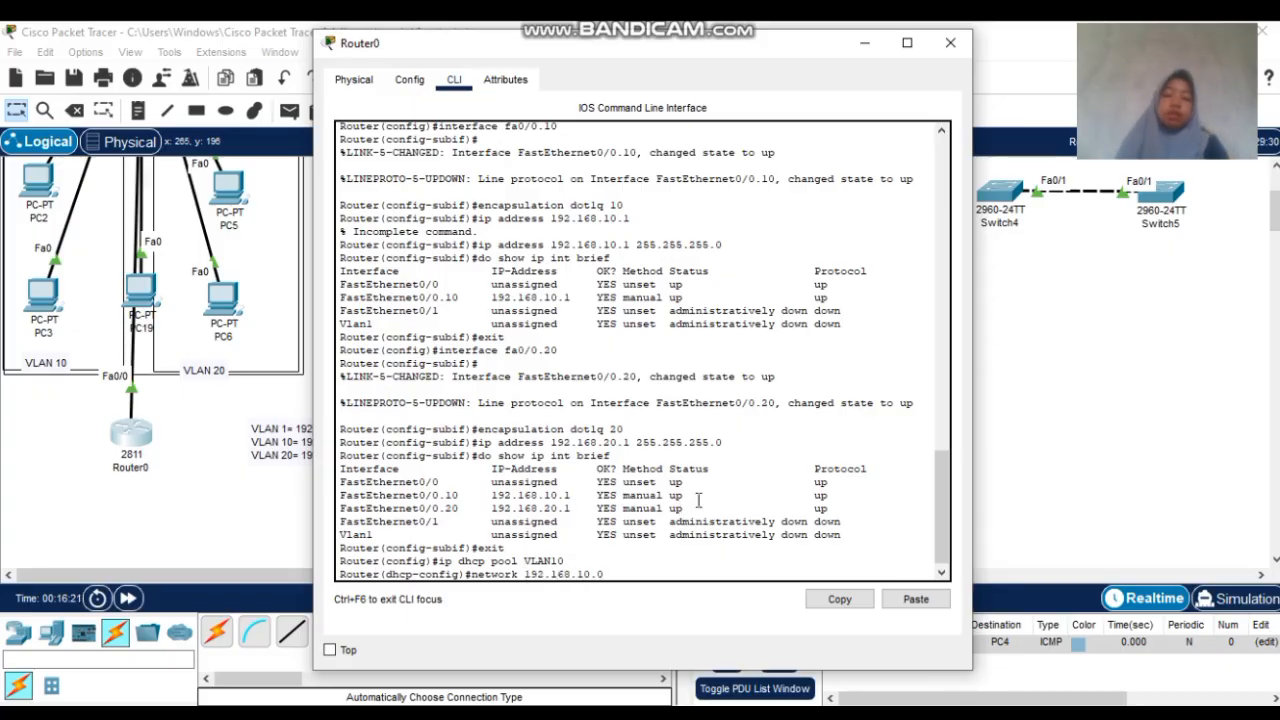
type("0")
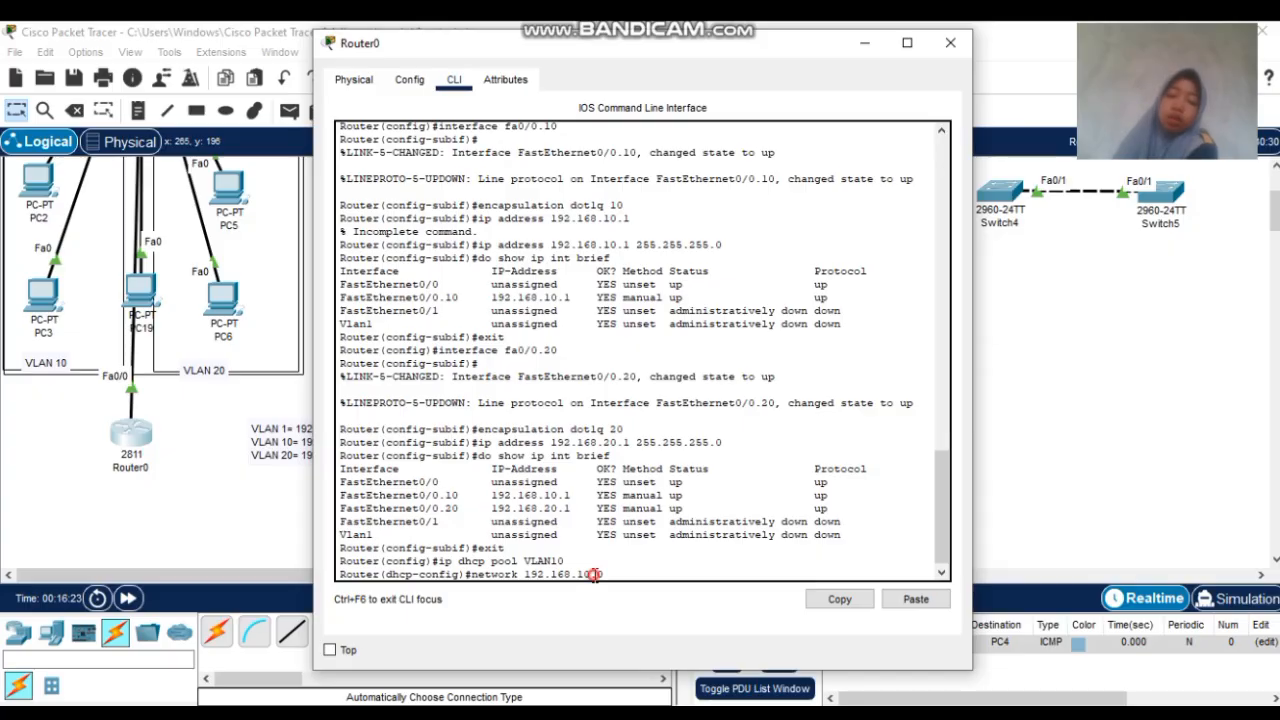
left_click_drag(591, 574, 650, 570)
left_click(650, 570)
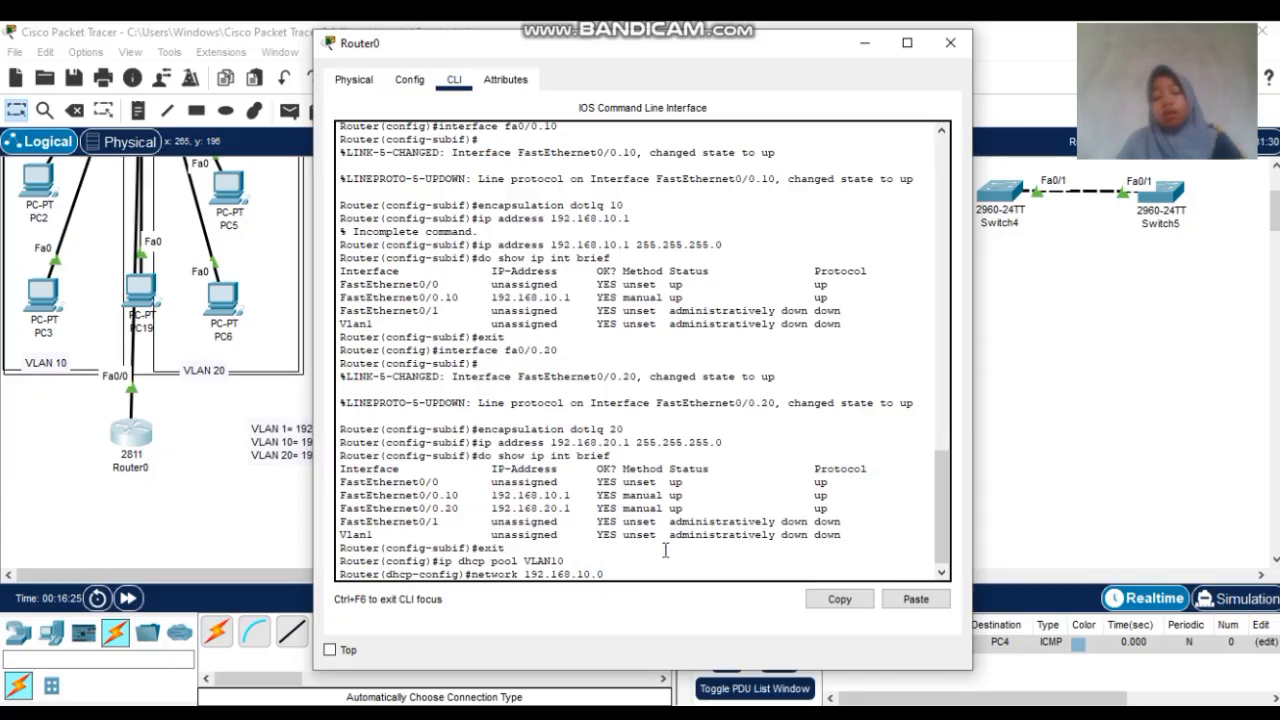
type("255")
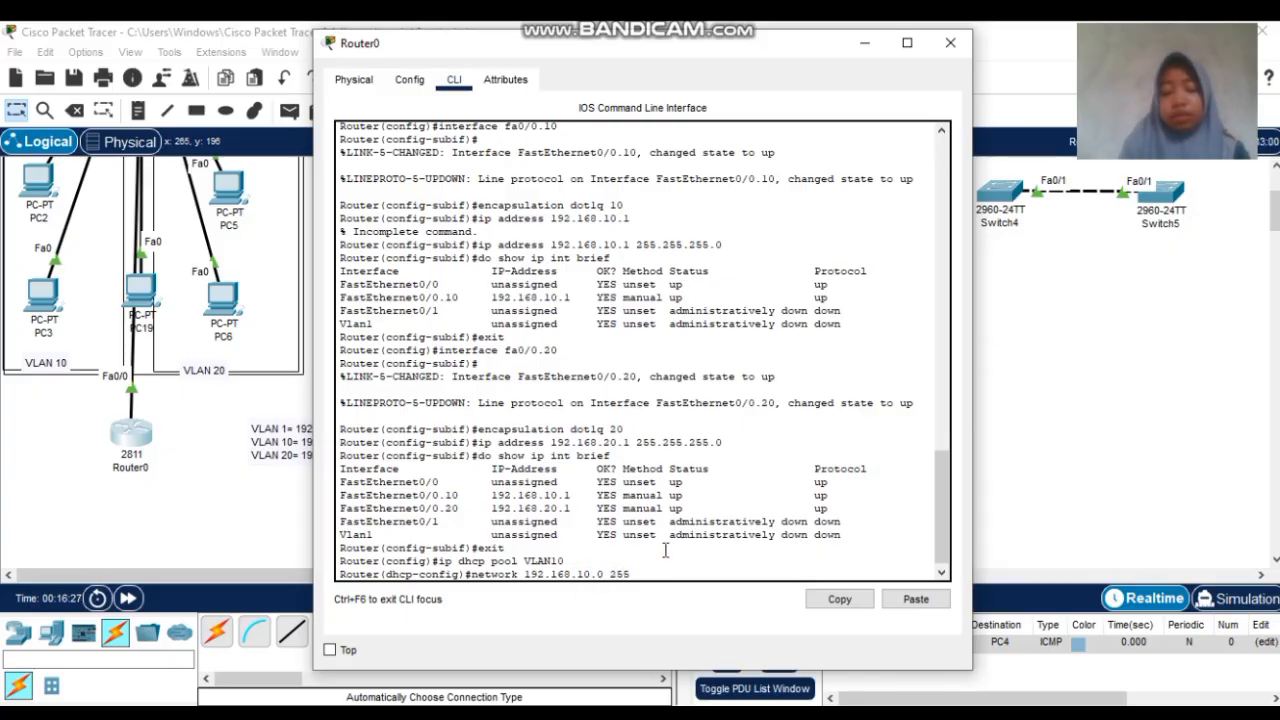
type(".255.255")
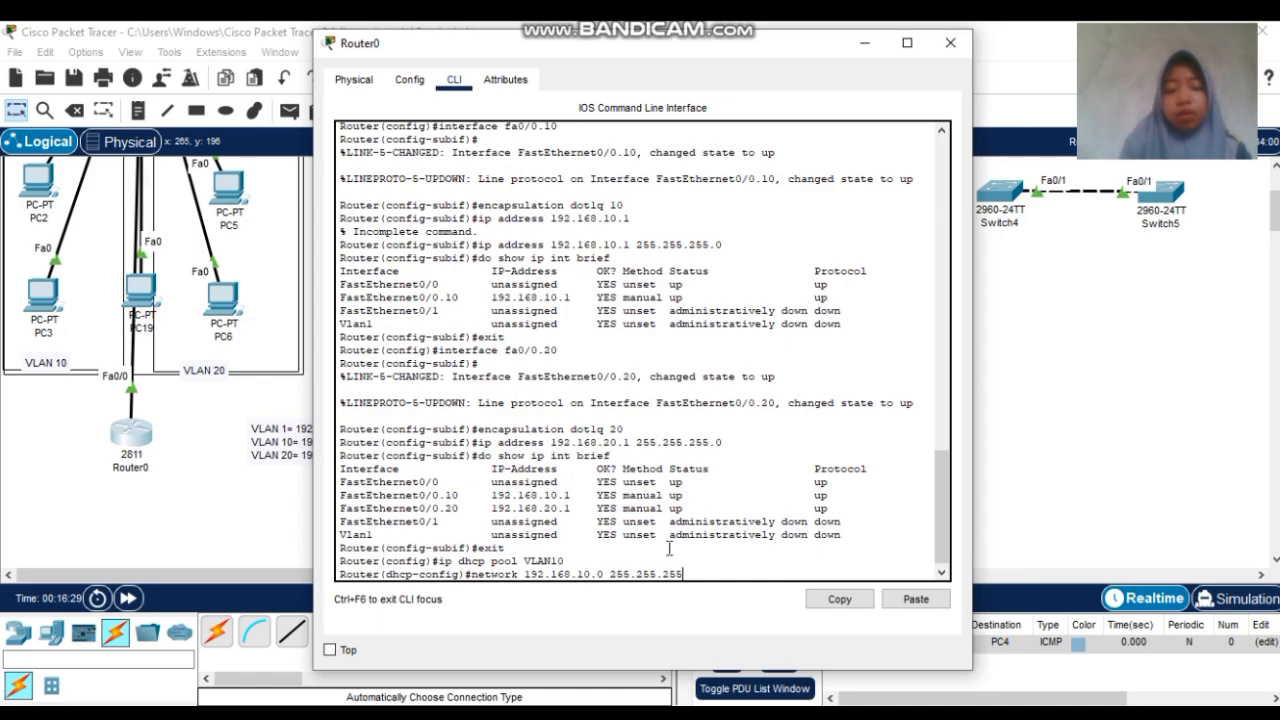
type(".0")
key("Return")
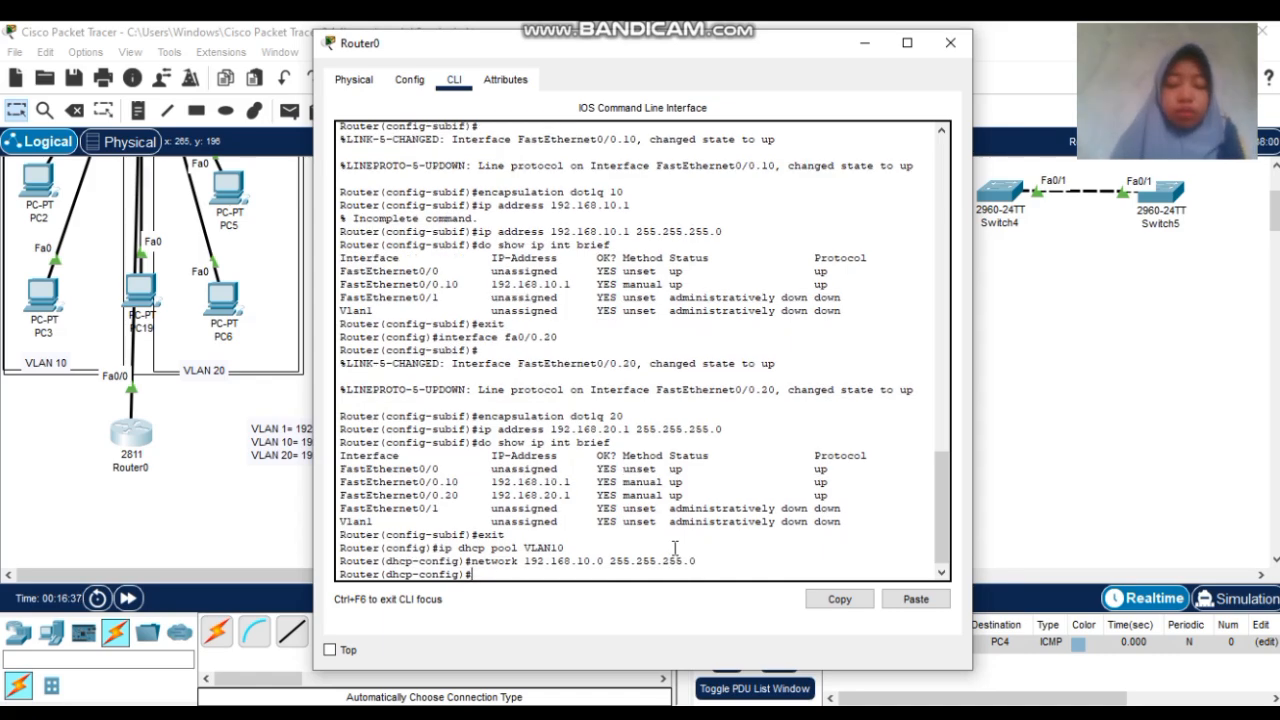
Set the VLAN10 DHCP pool's default router to 192.168.10.1
type("def")
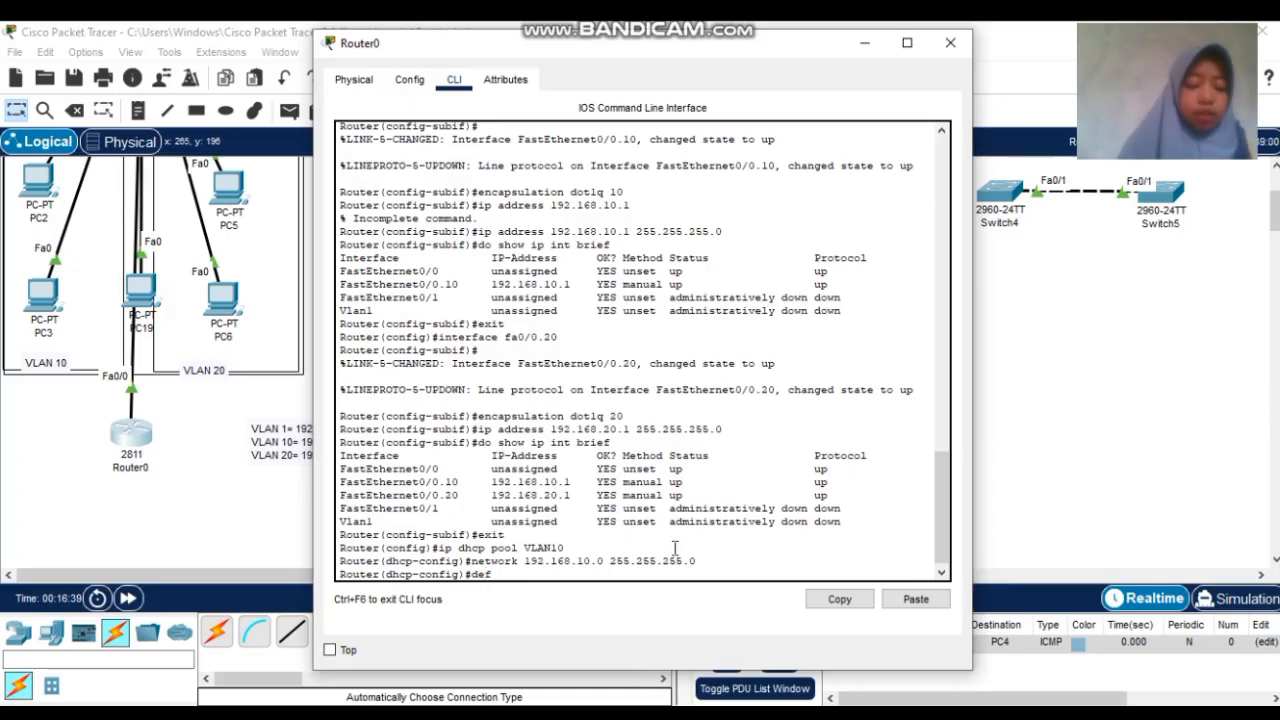
type("ault")
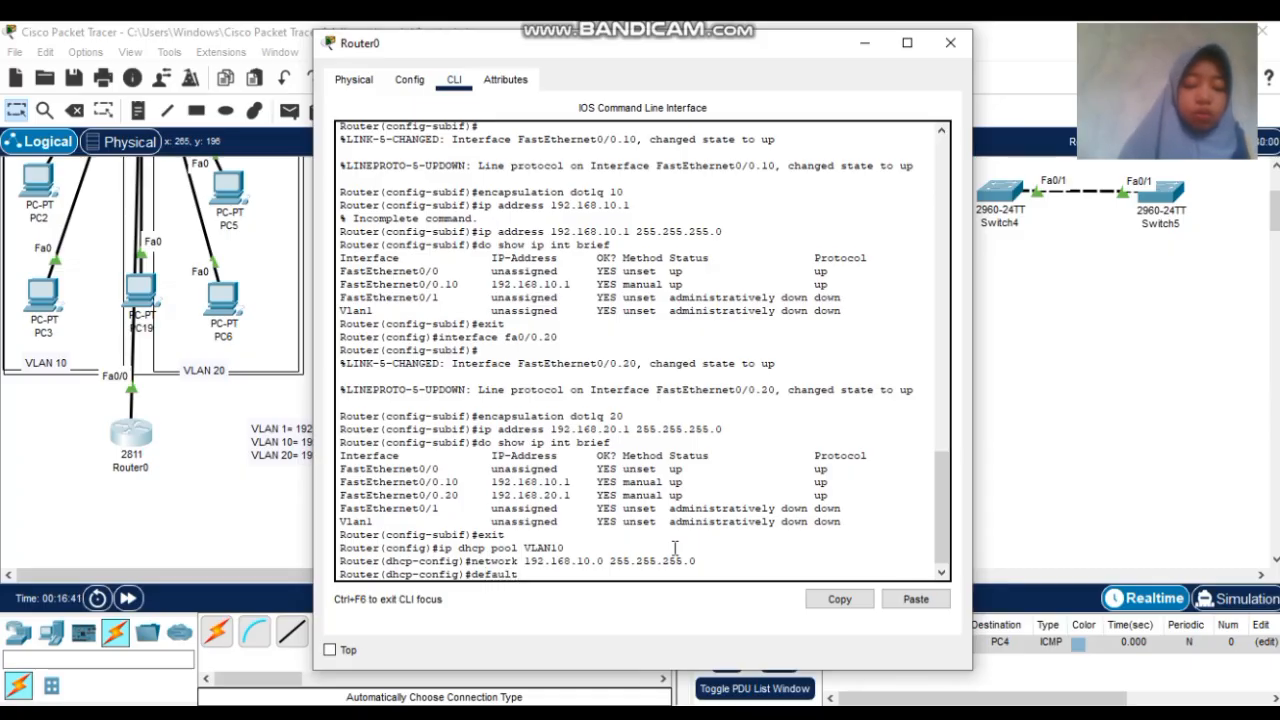
key("BackSpace")
type("-")
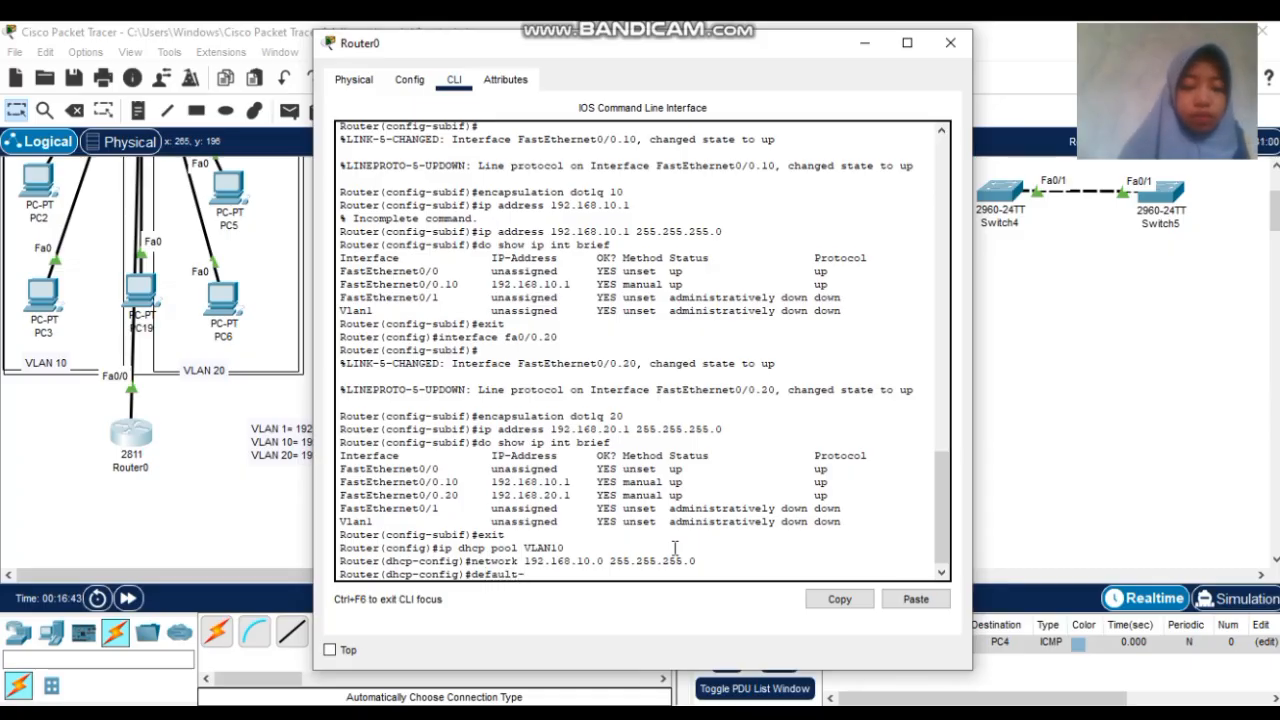
type("route")
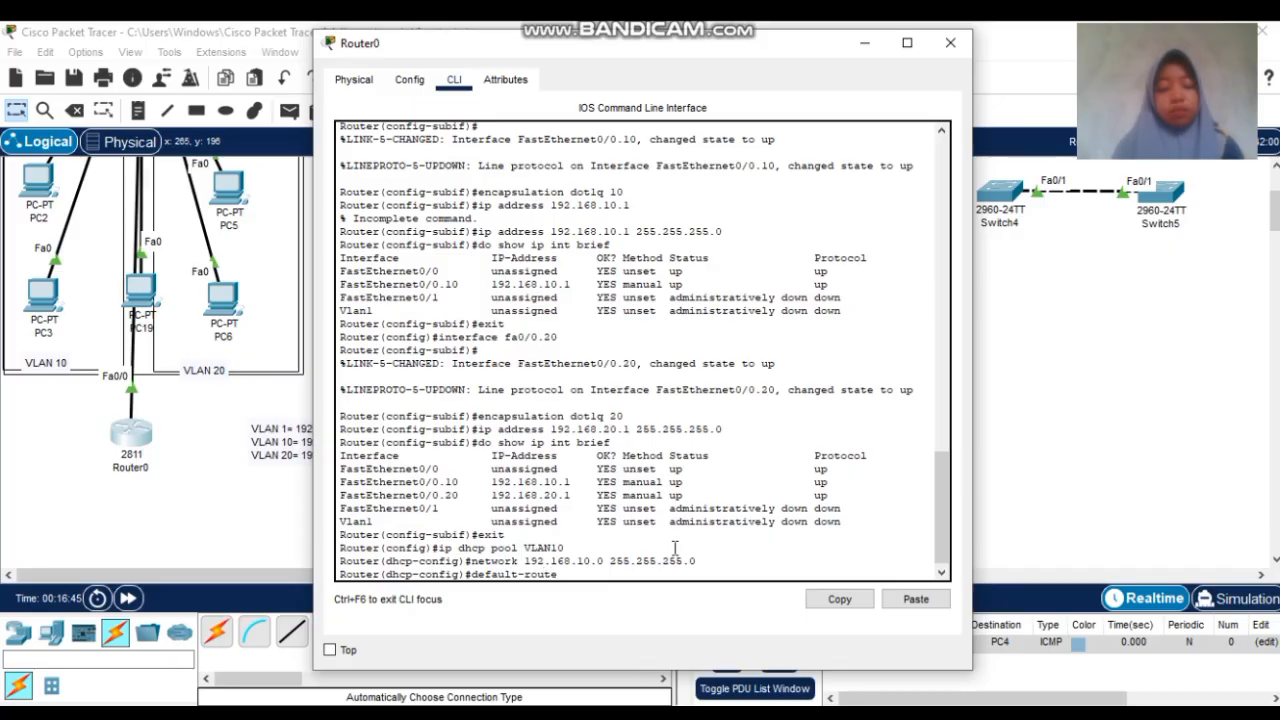
type("r 192.")
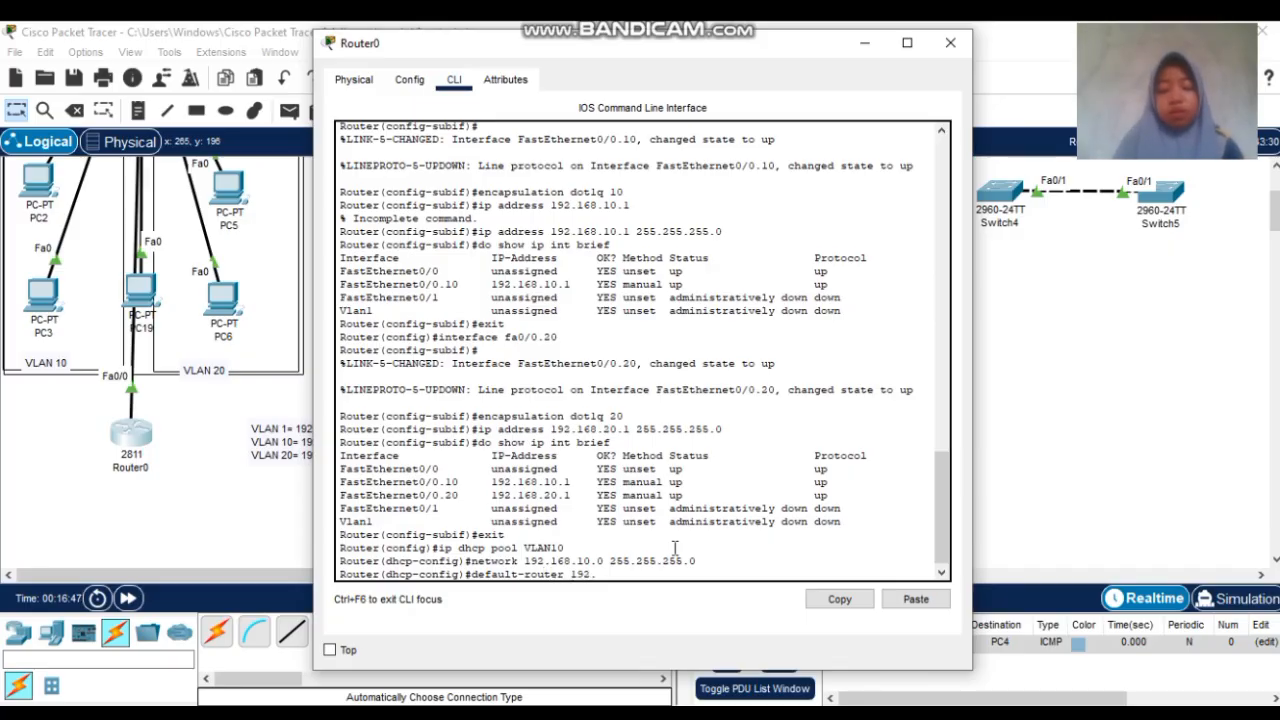
type("168.1")
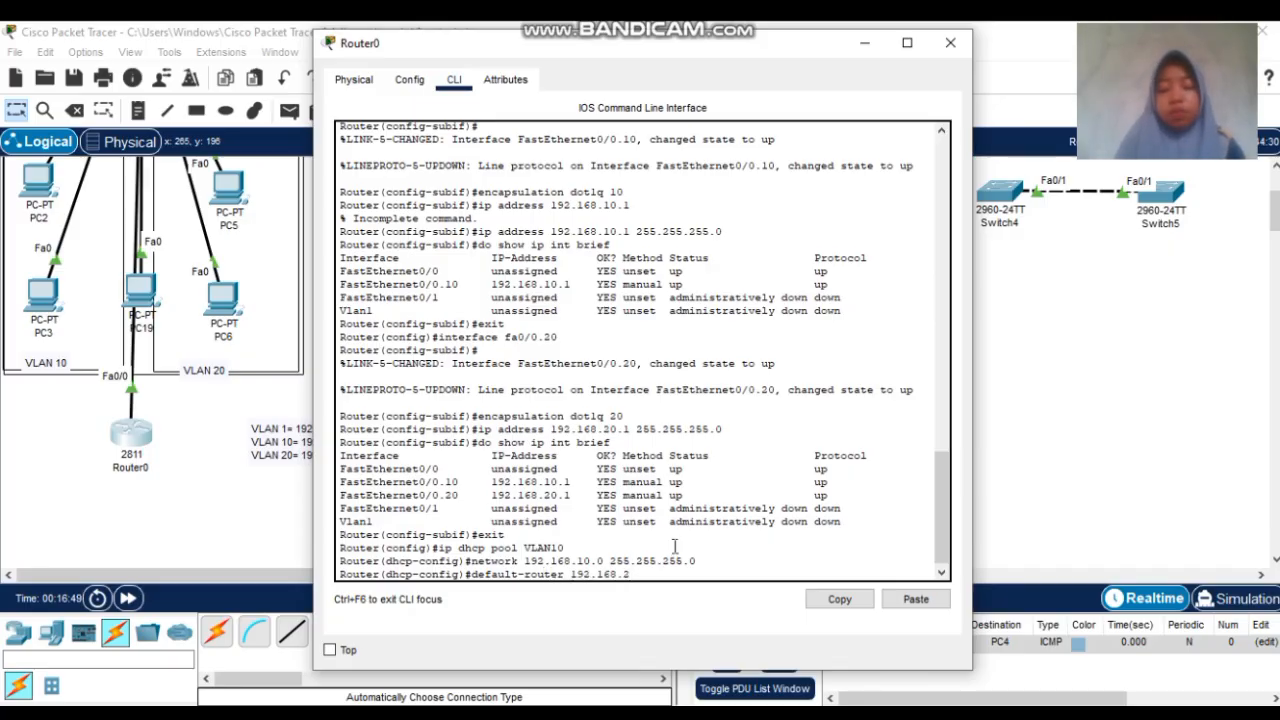
type("0.1")
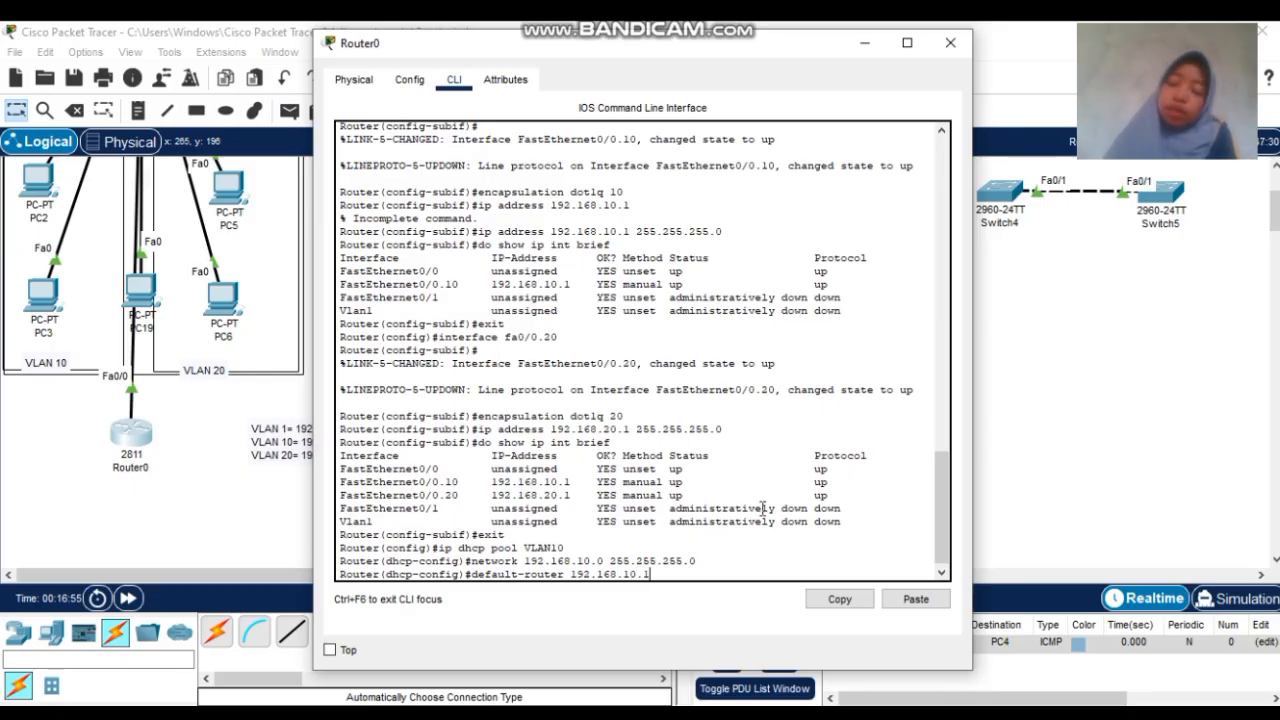
key("Return")
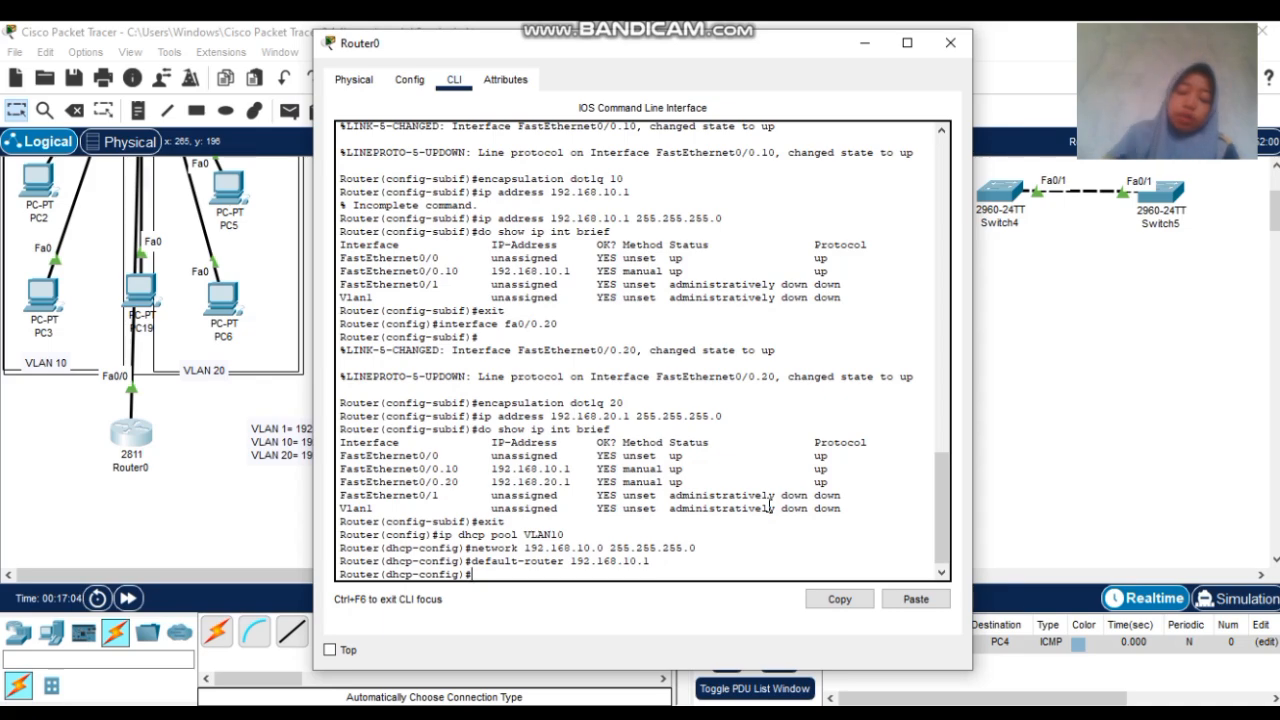
Set the VLAN10 pool's DNS server to 8.8.8.8 and exit DHCP configuration to global configuration mode
type("dn")
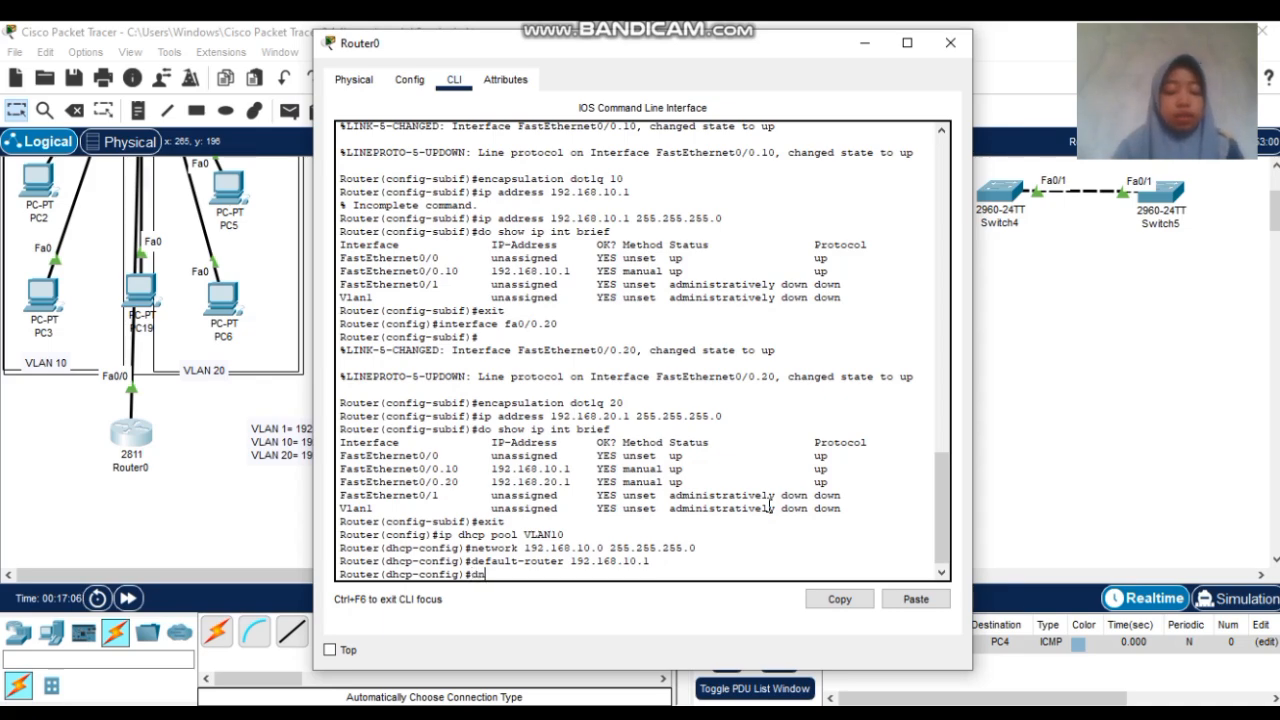
type("s-")
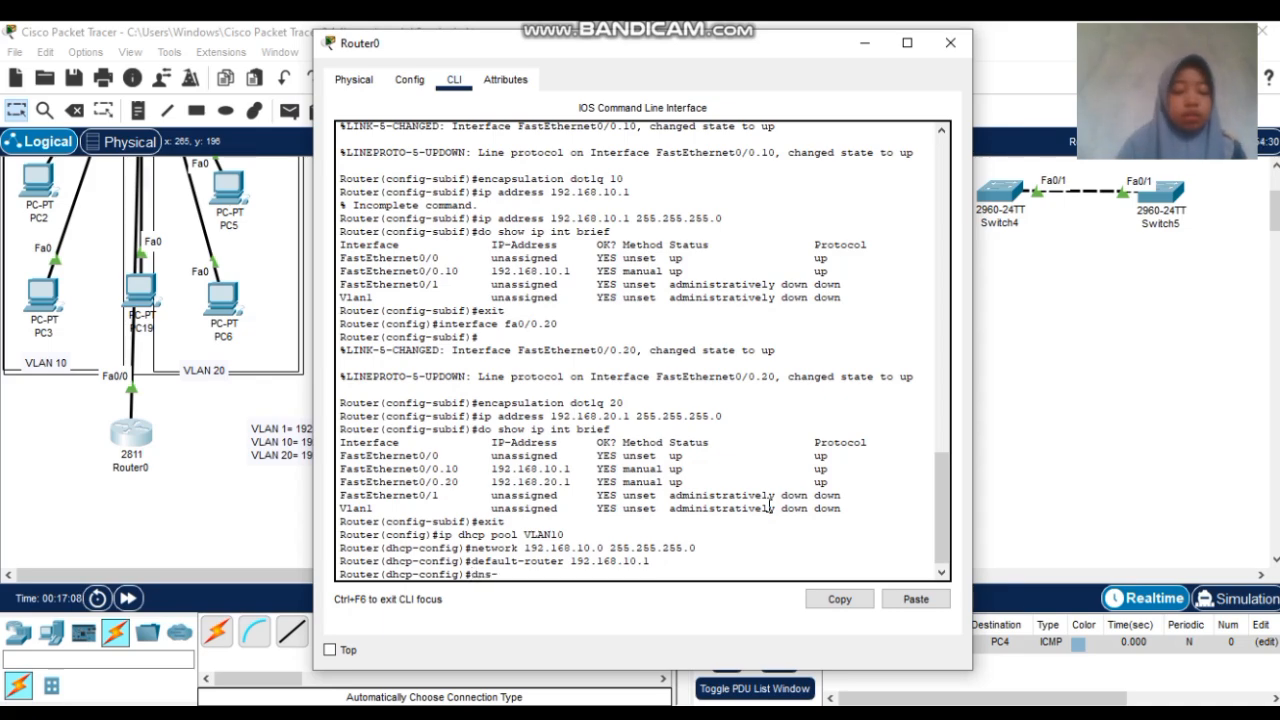
type("server")
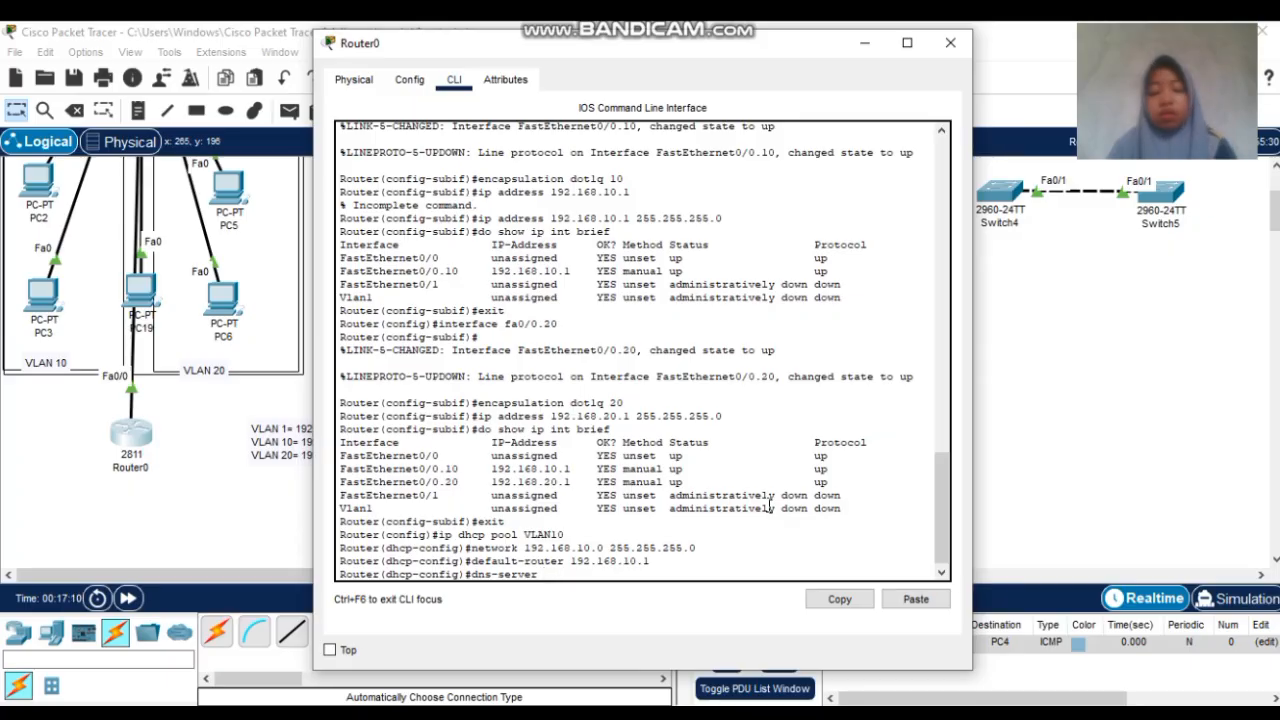
type(" 8.8.8.8")
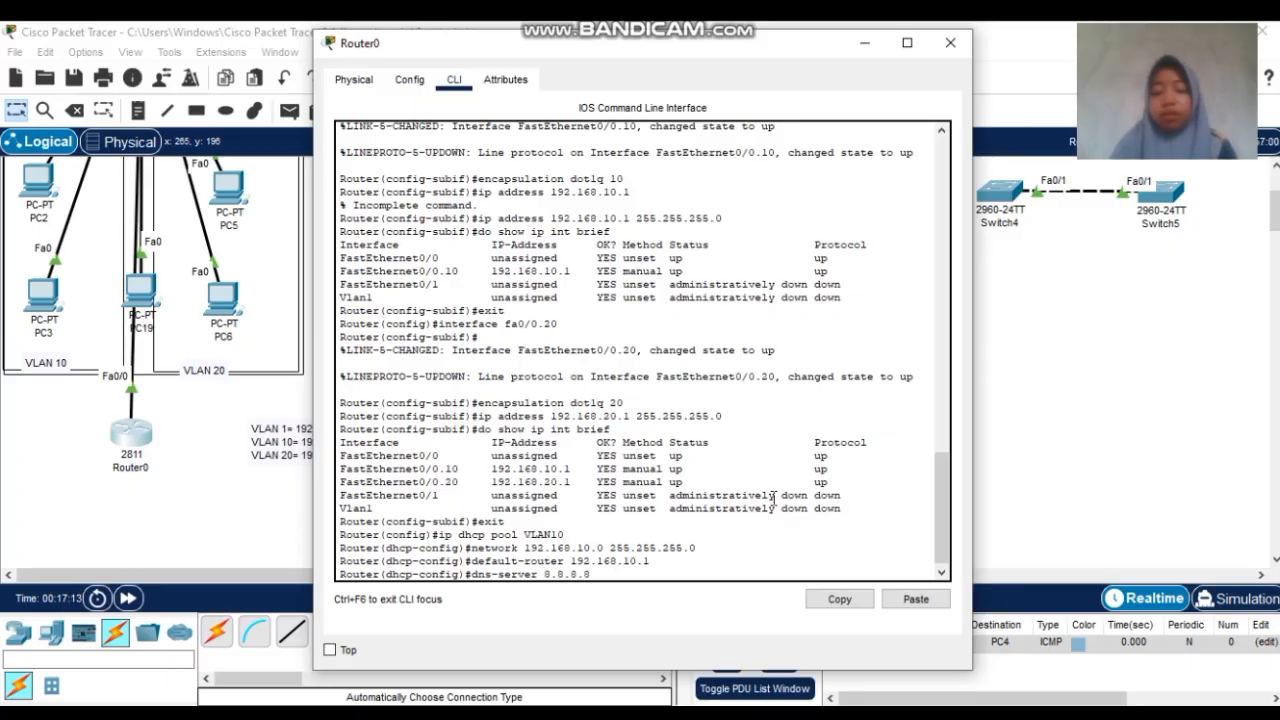
key("Return")
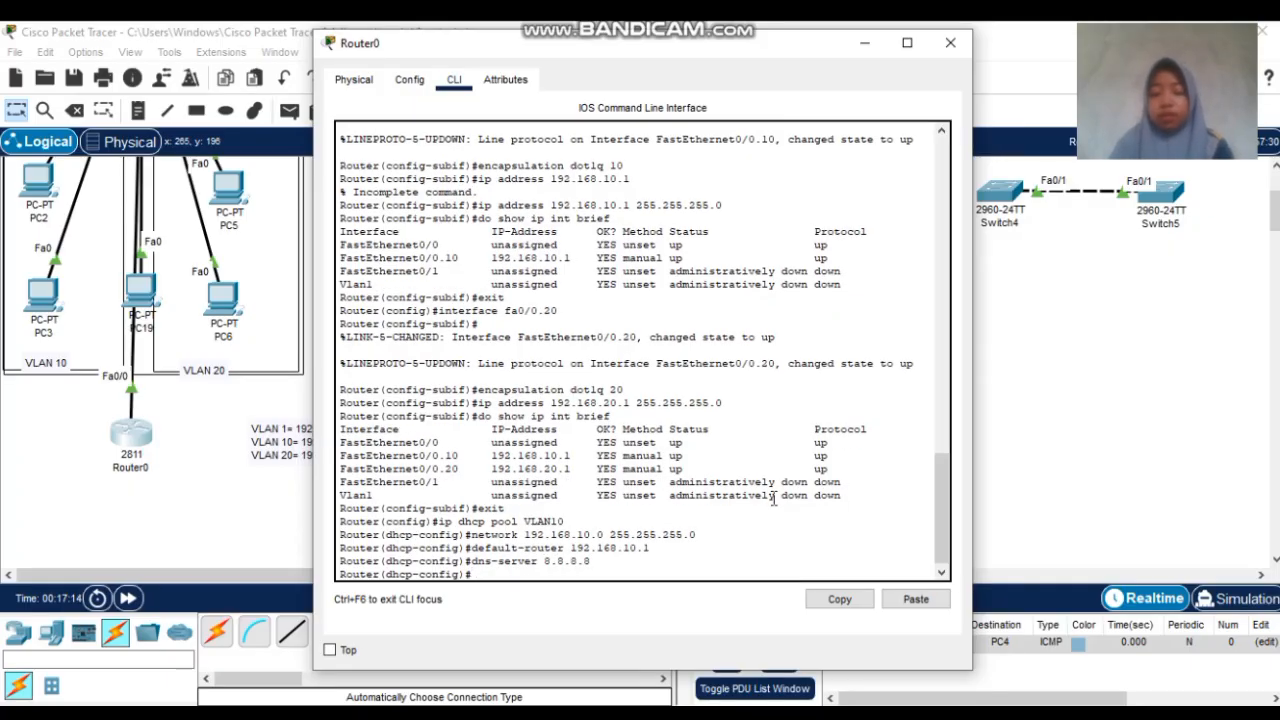
type("exiy")
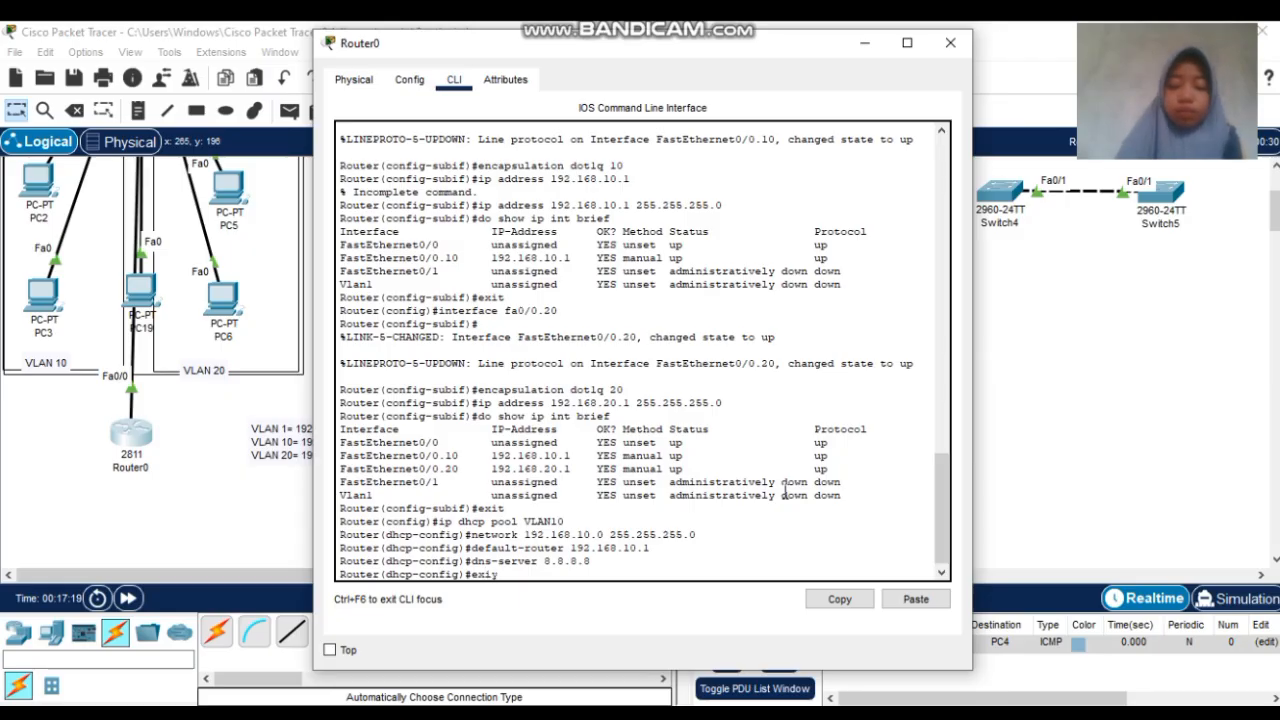
key("BackSpace")
type("t")
key("Return")
Create a DHCP pool named VLAN20 on the router with ip dhcp pool VLAN20
type("d")
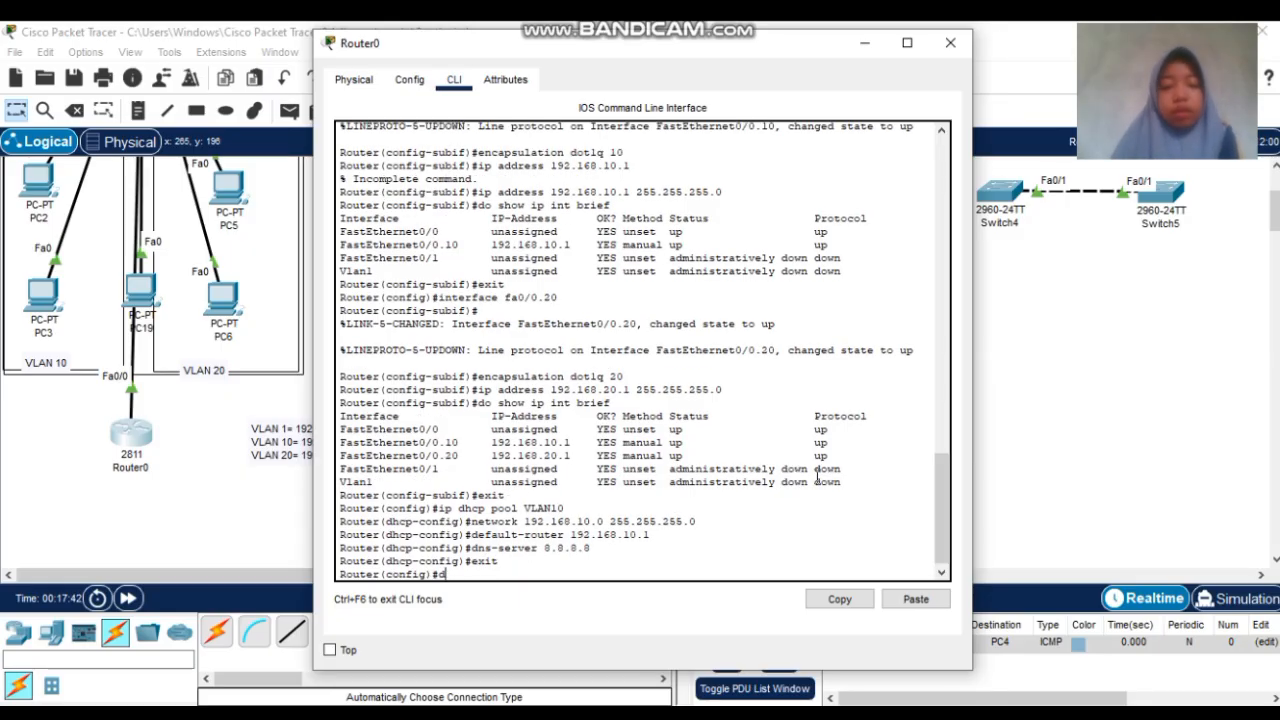
key("BackSpace")
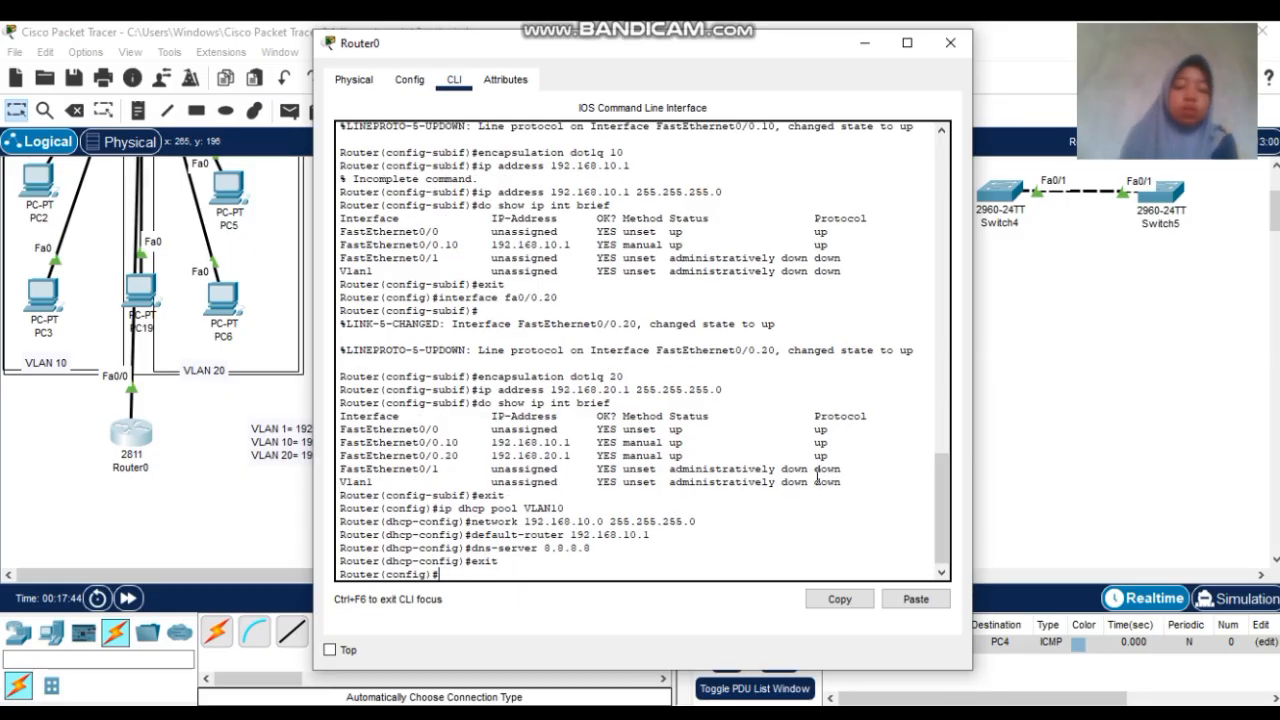
type("i")
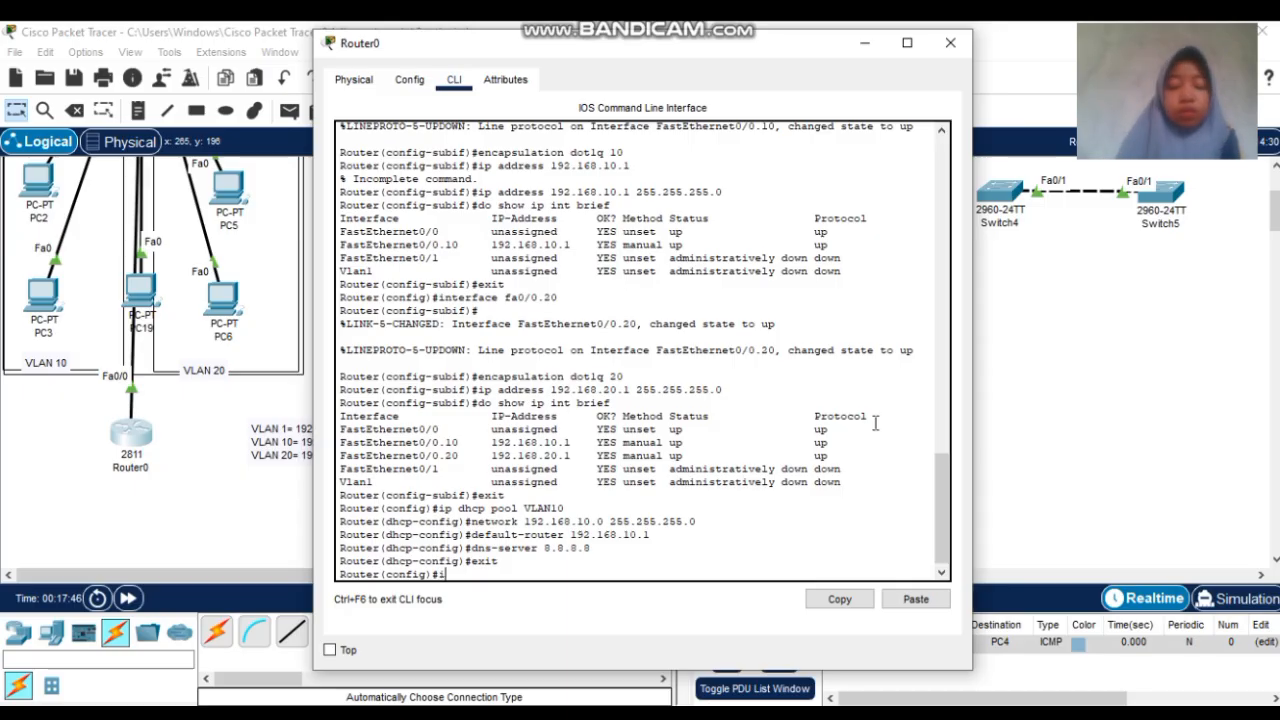
type("p")
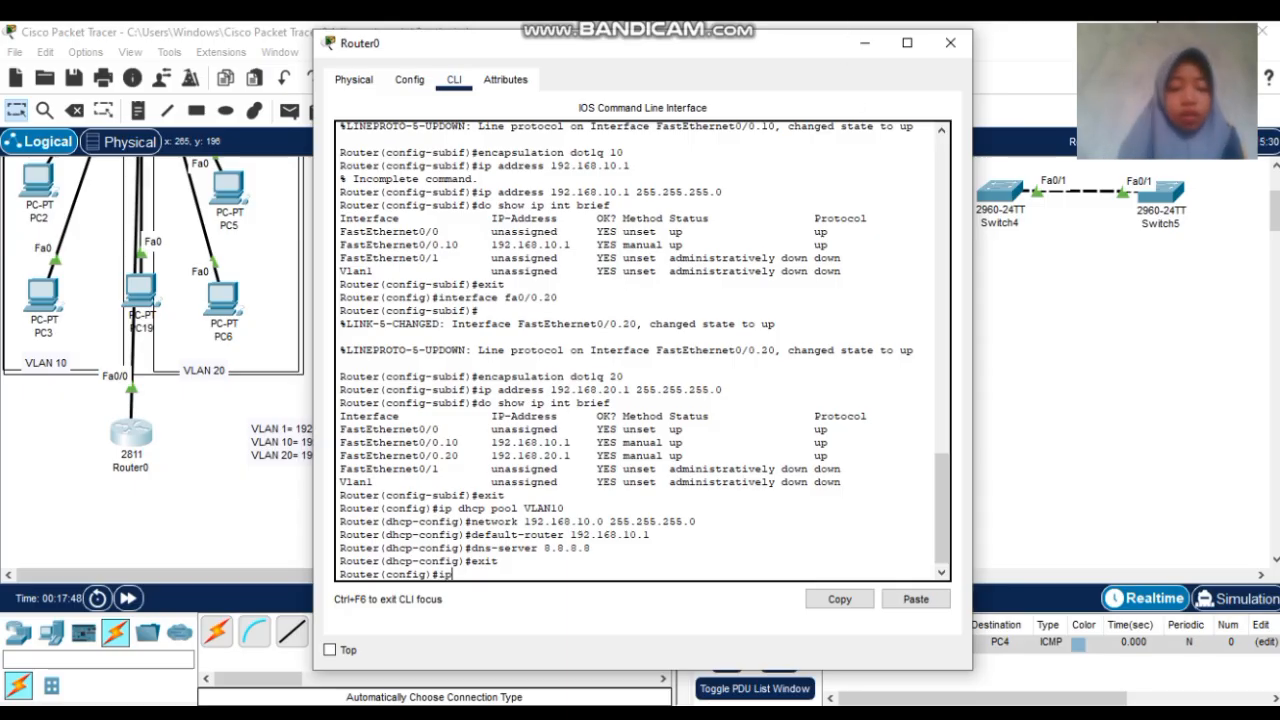
type(" dhc")
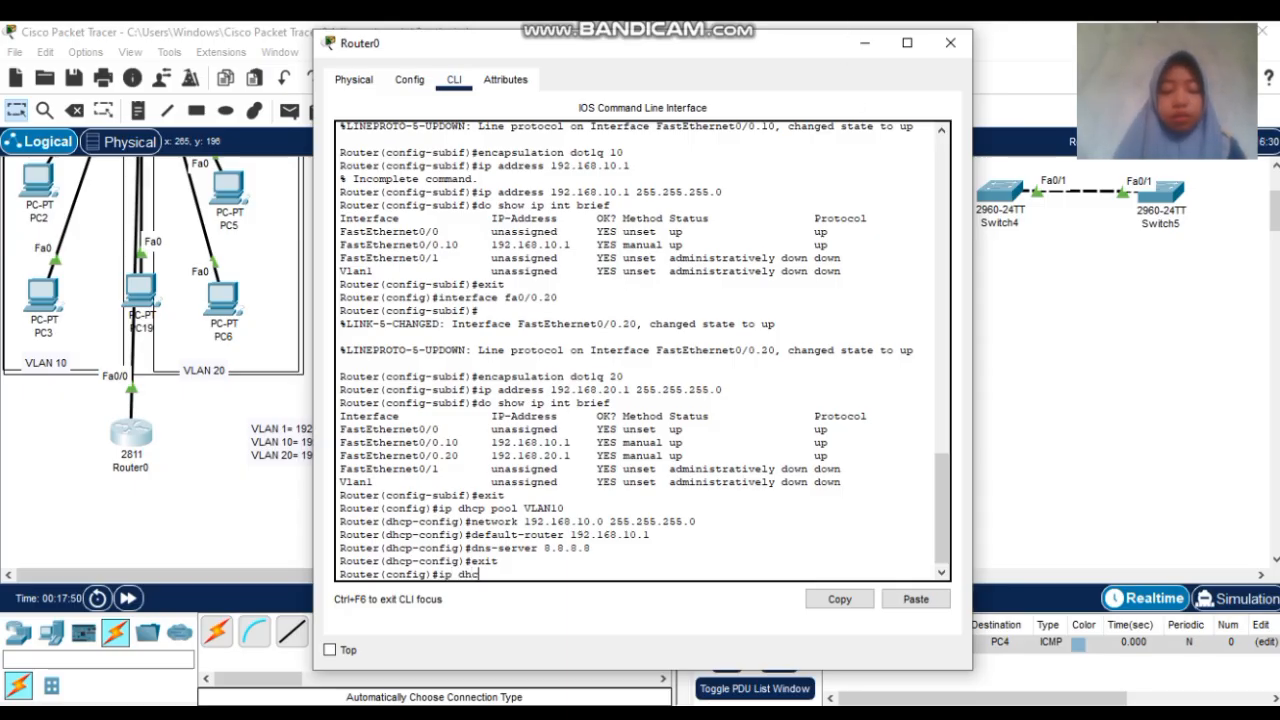
type("p pool")
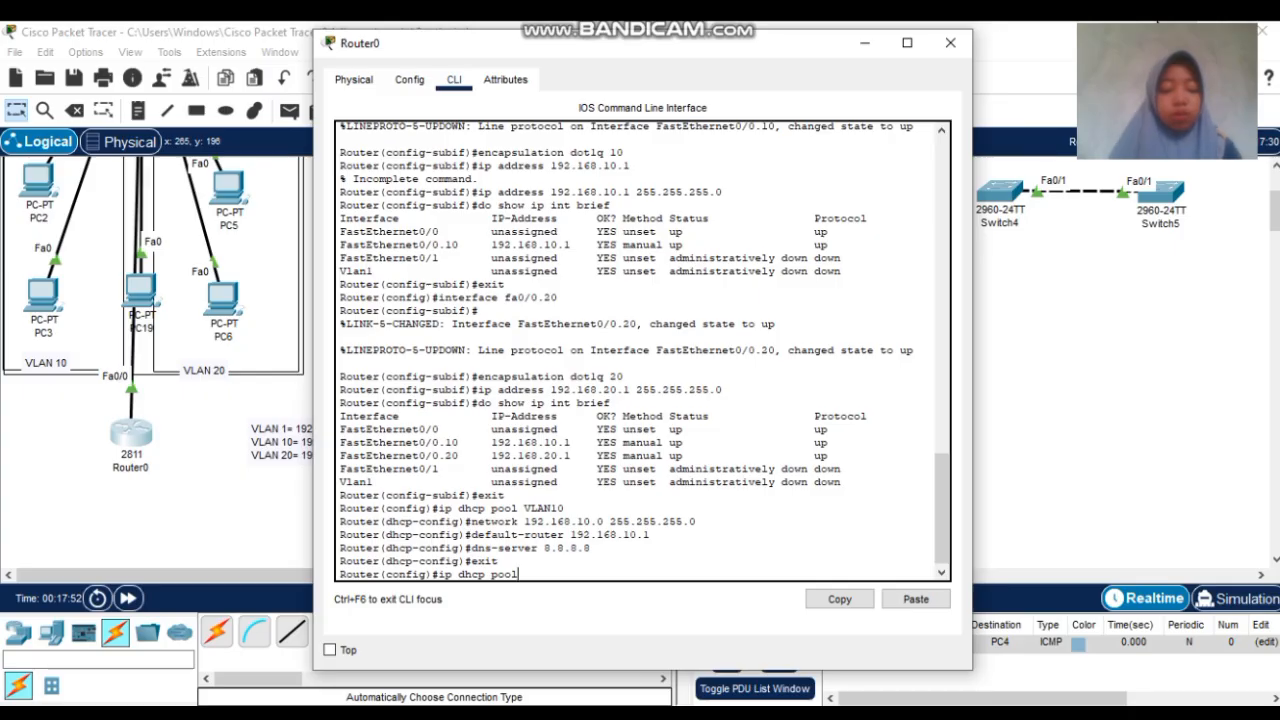
type(" VLA")
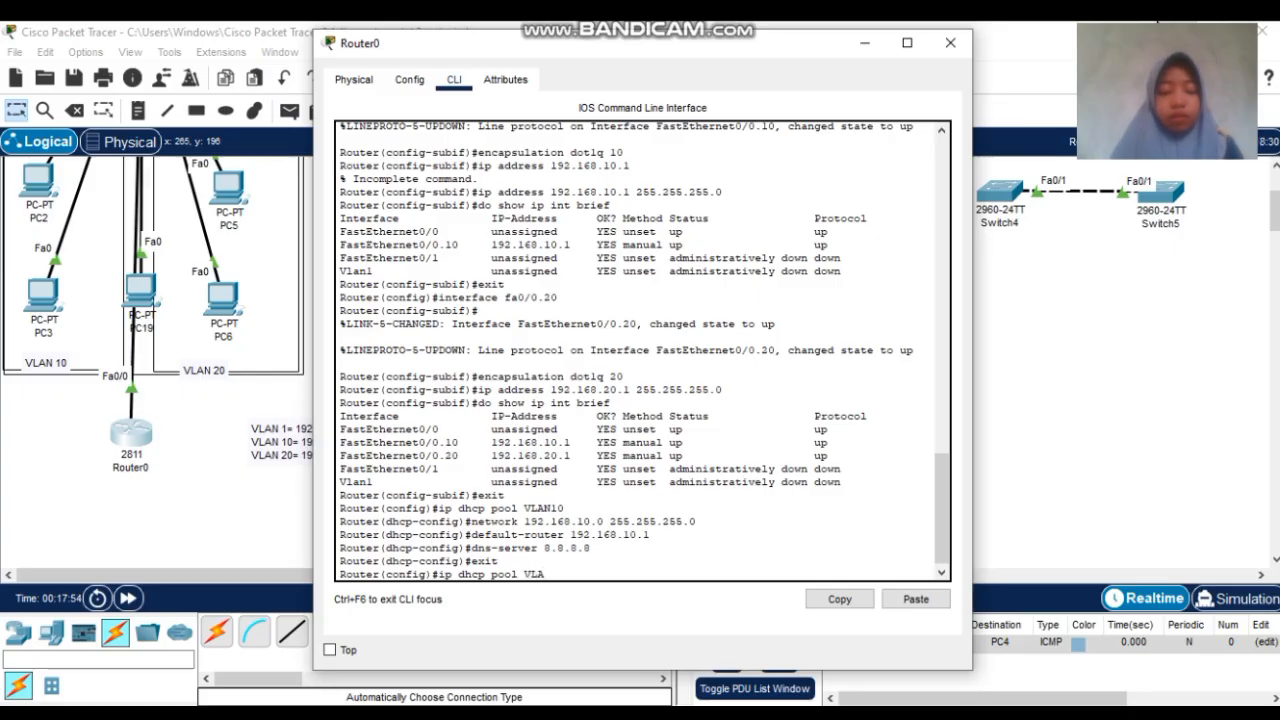
type("N 20")
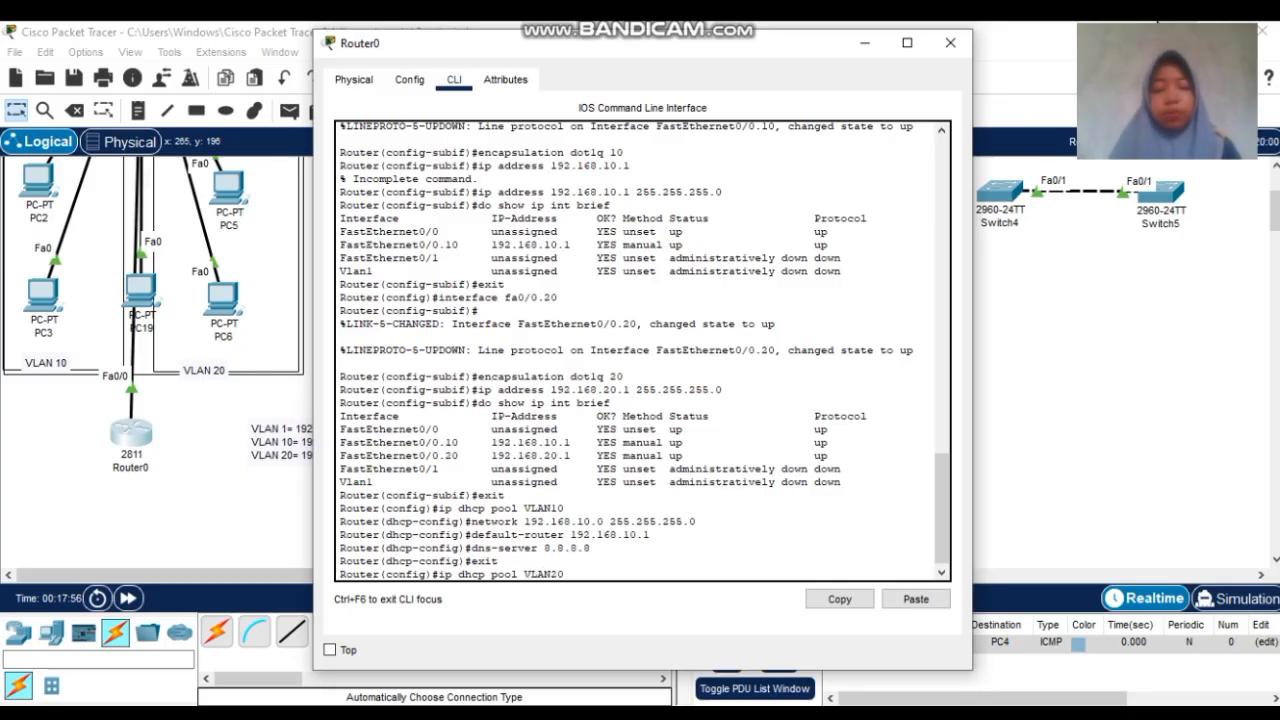
key("Return")
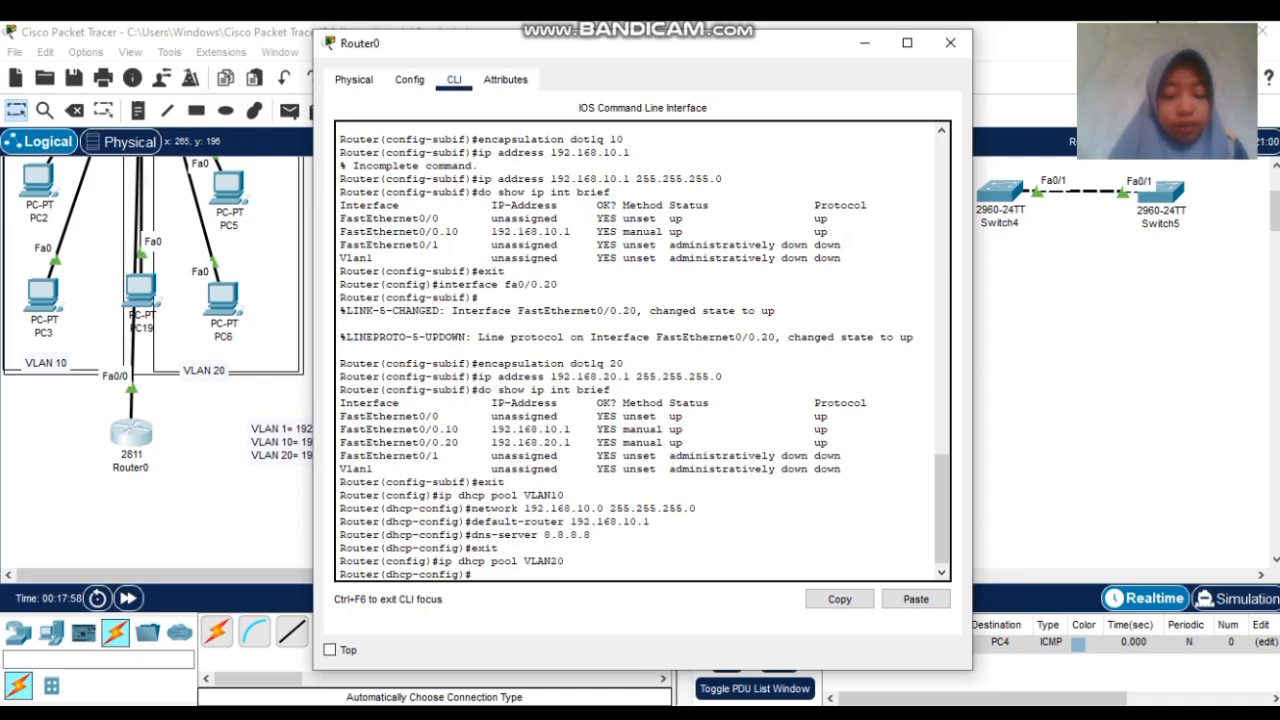
Assign the network 192.168.10.0 with mask 255.255.255.0 to the VLAN20 DHCP pool
type("nwtr")
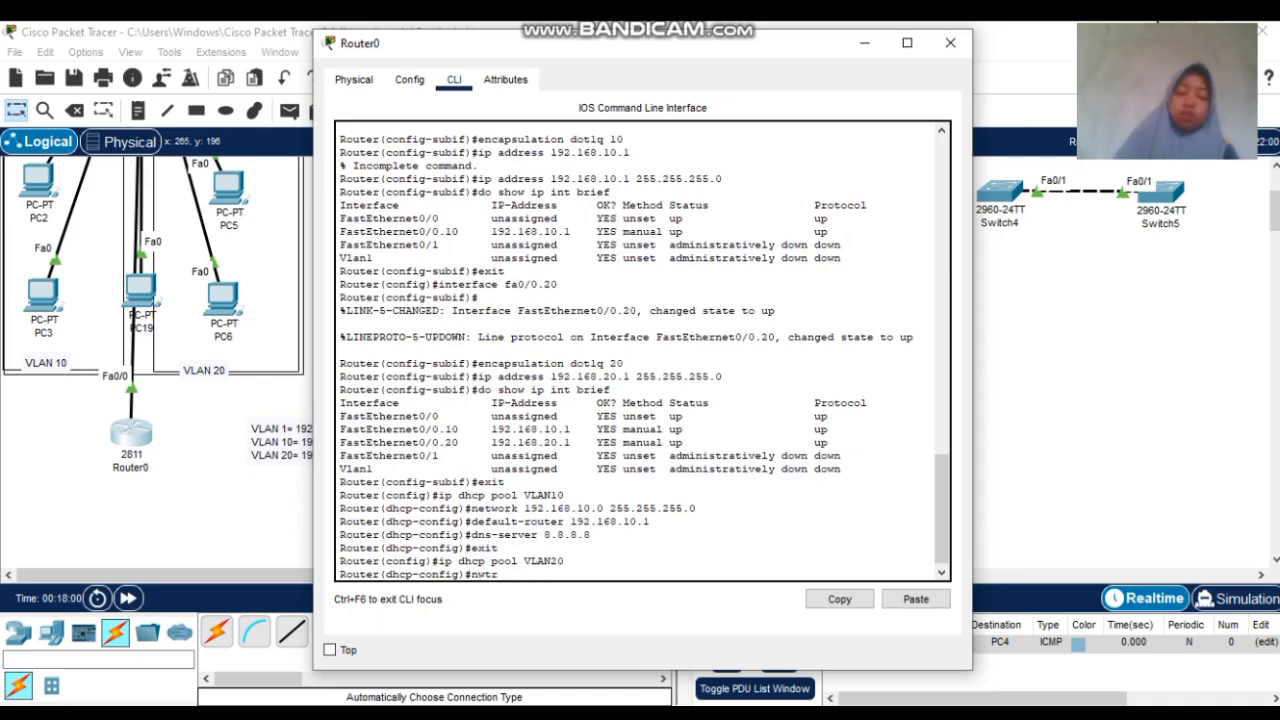
key("BackSpace")
key("BackSpace")
key("BackSpace")
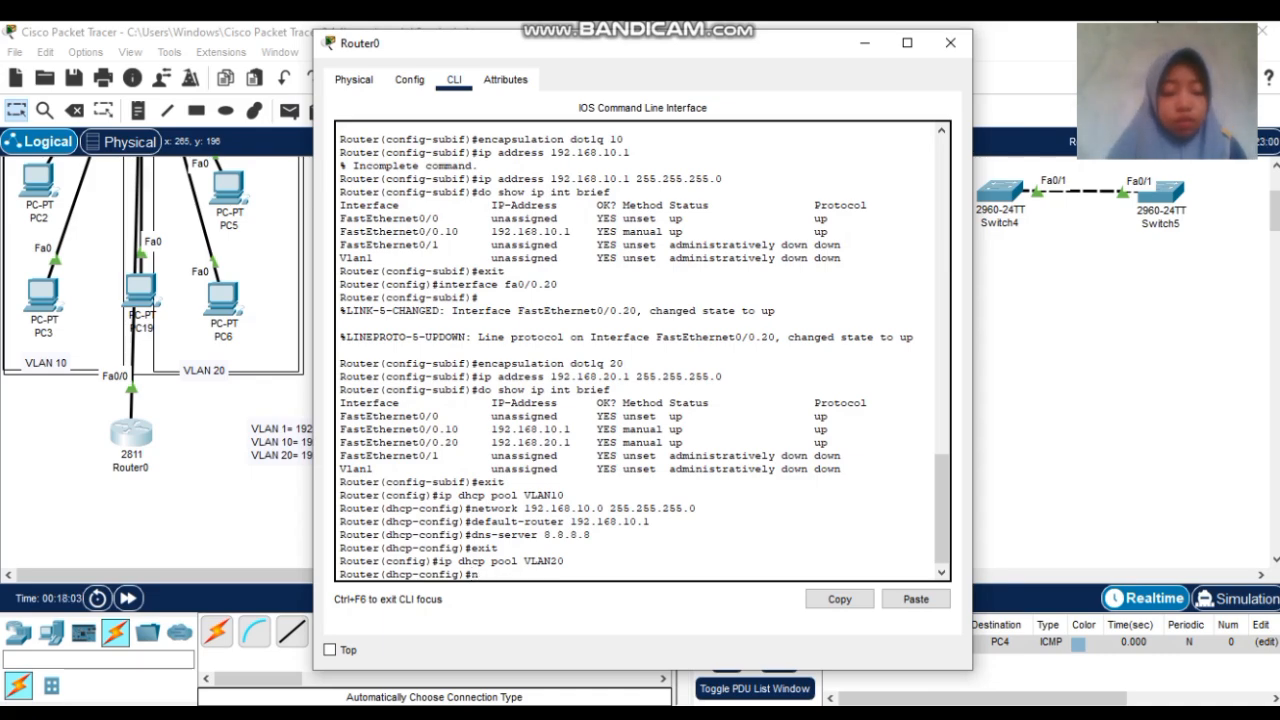
type("etw")
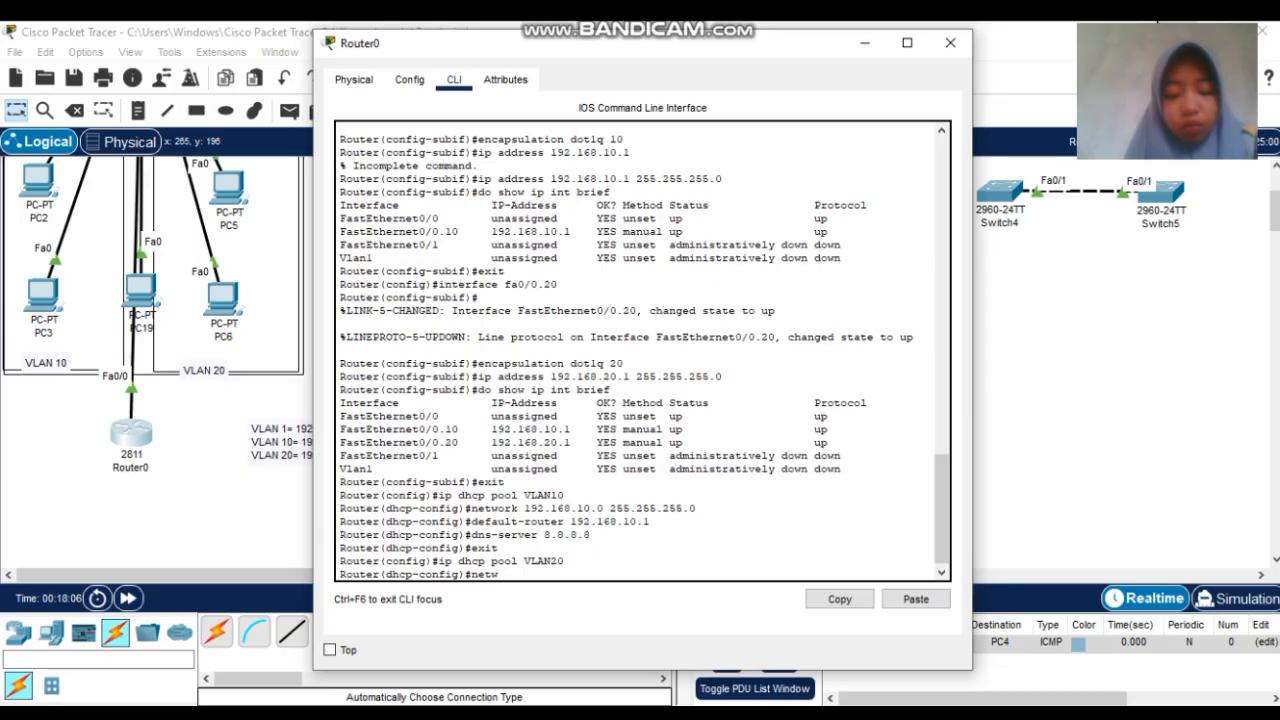
type("ork 1")
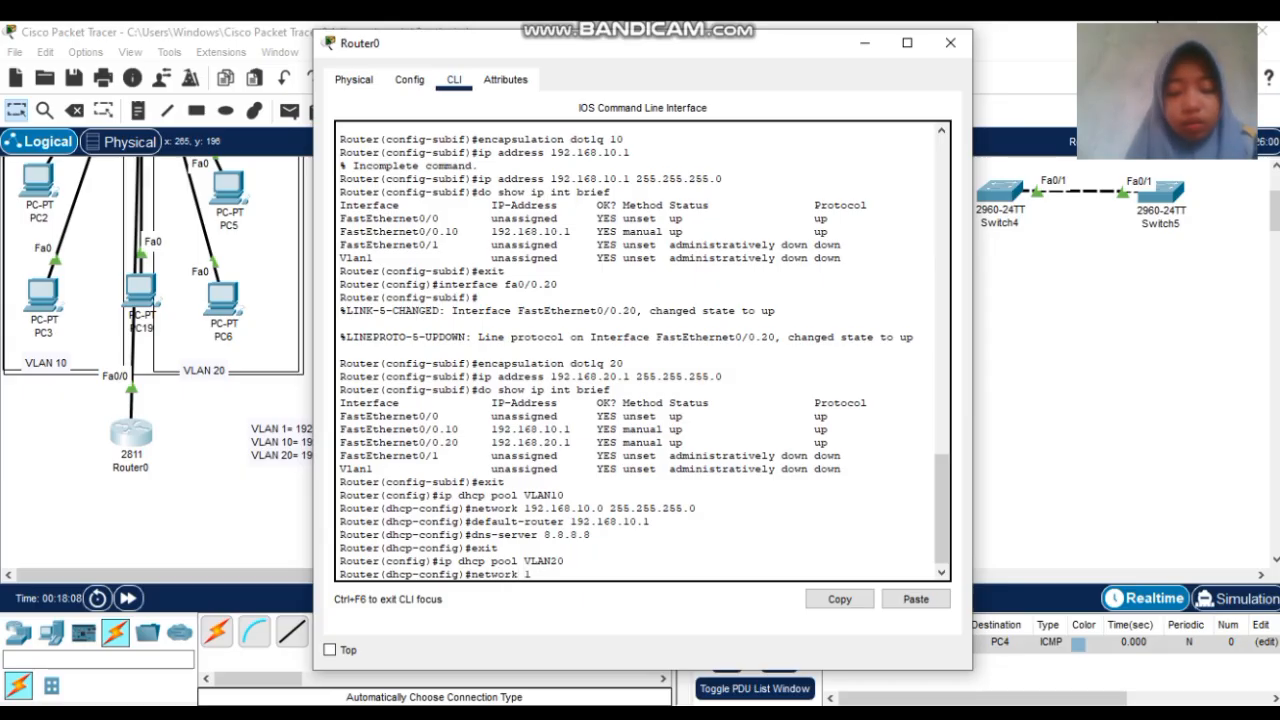
type("92.")
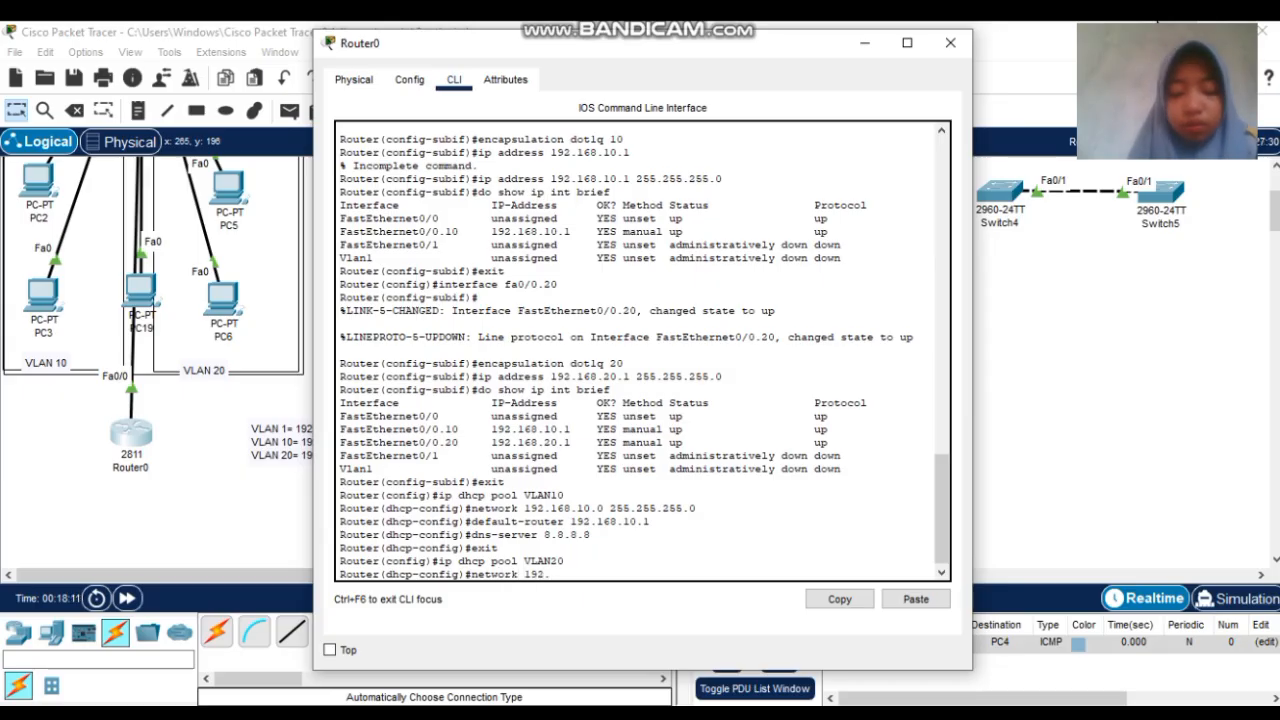
type("168.10.")
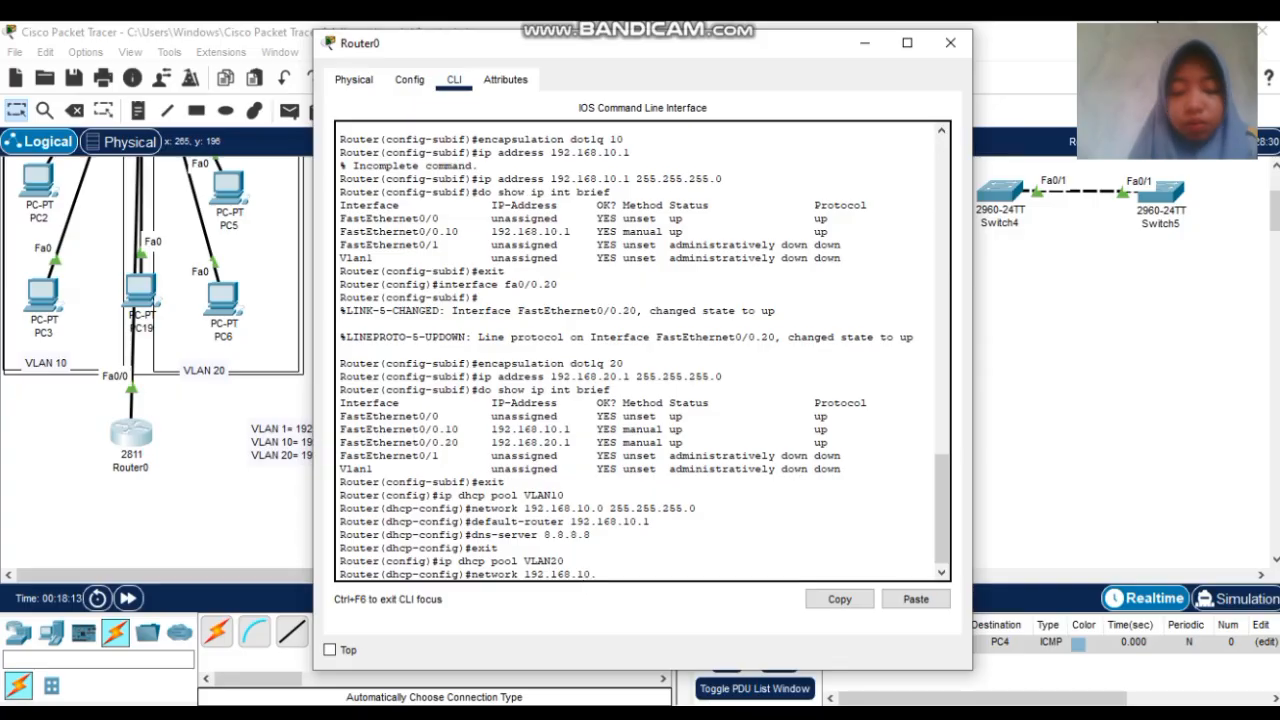
type("0")
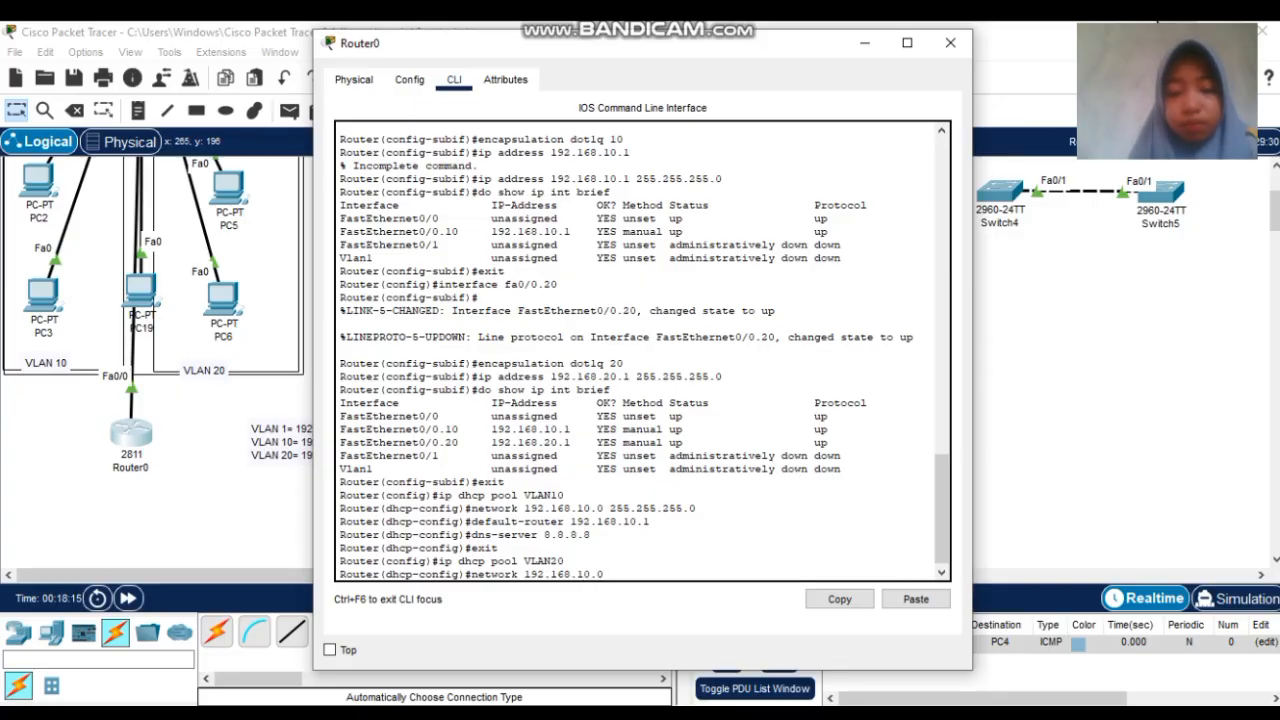
type(" 255")
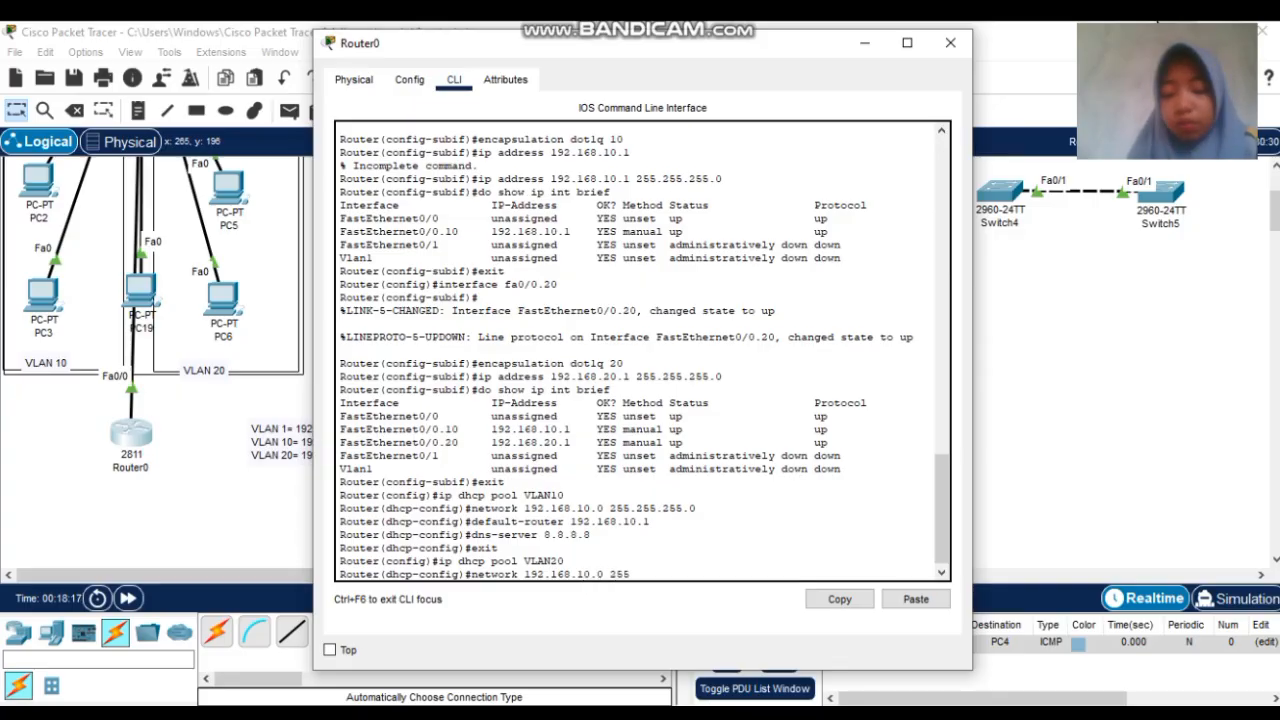
type(".255.255")
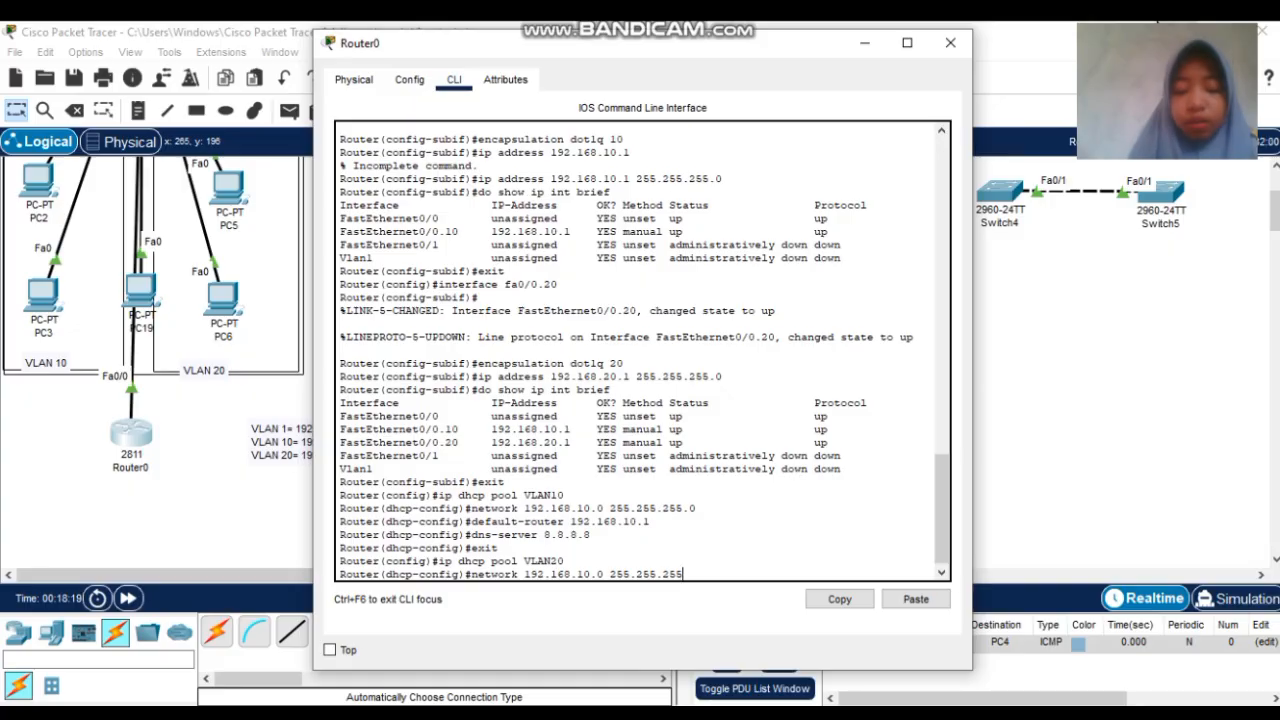
type(".0")
key("Return")
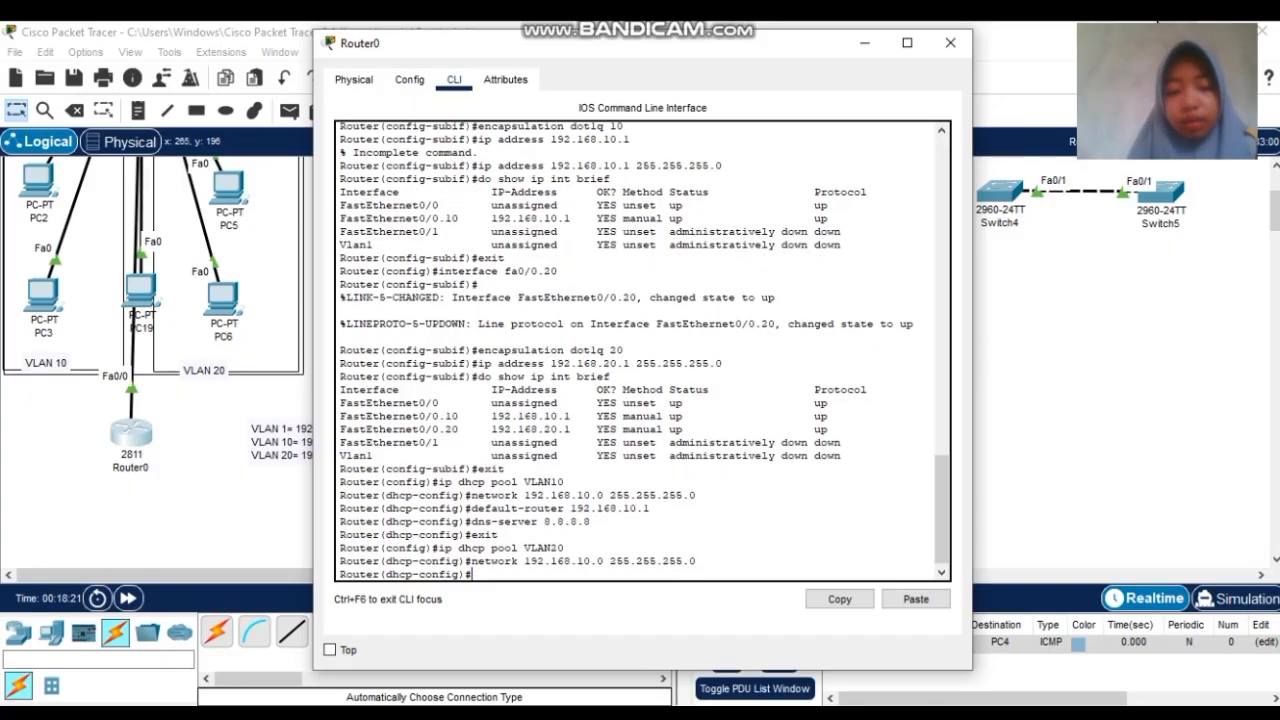
Set the VLAN20 DHCP pool's default router to 192.168.20.1
type("def")
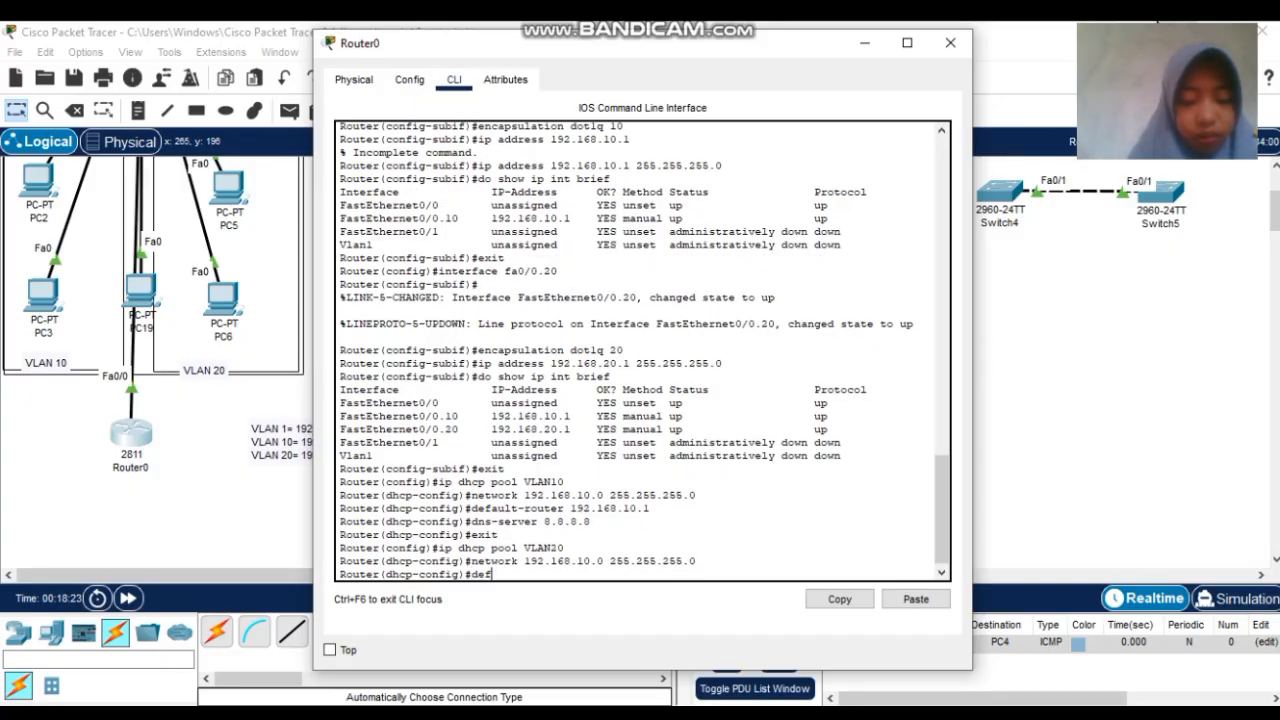
type("ault ")
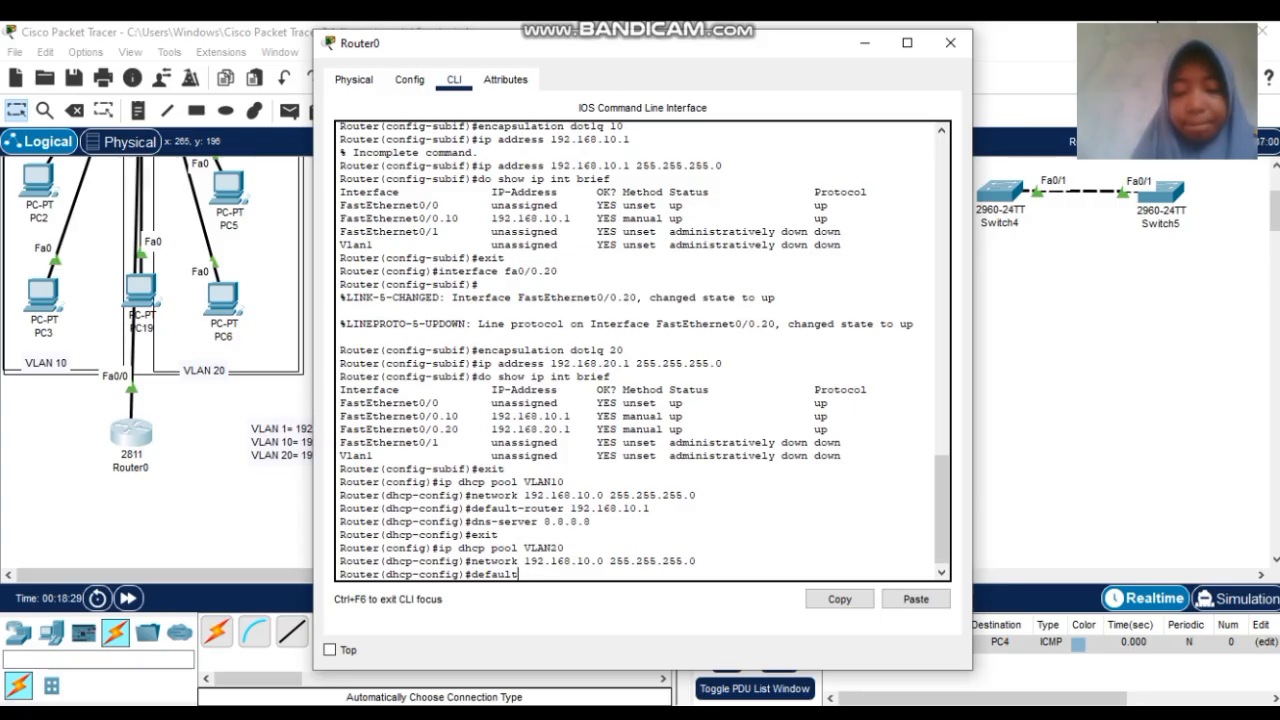
type("-route")
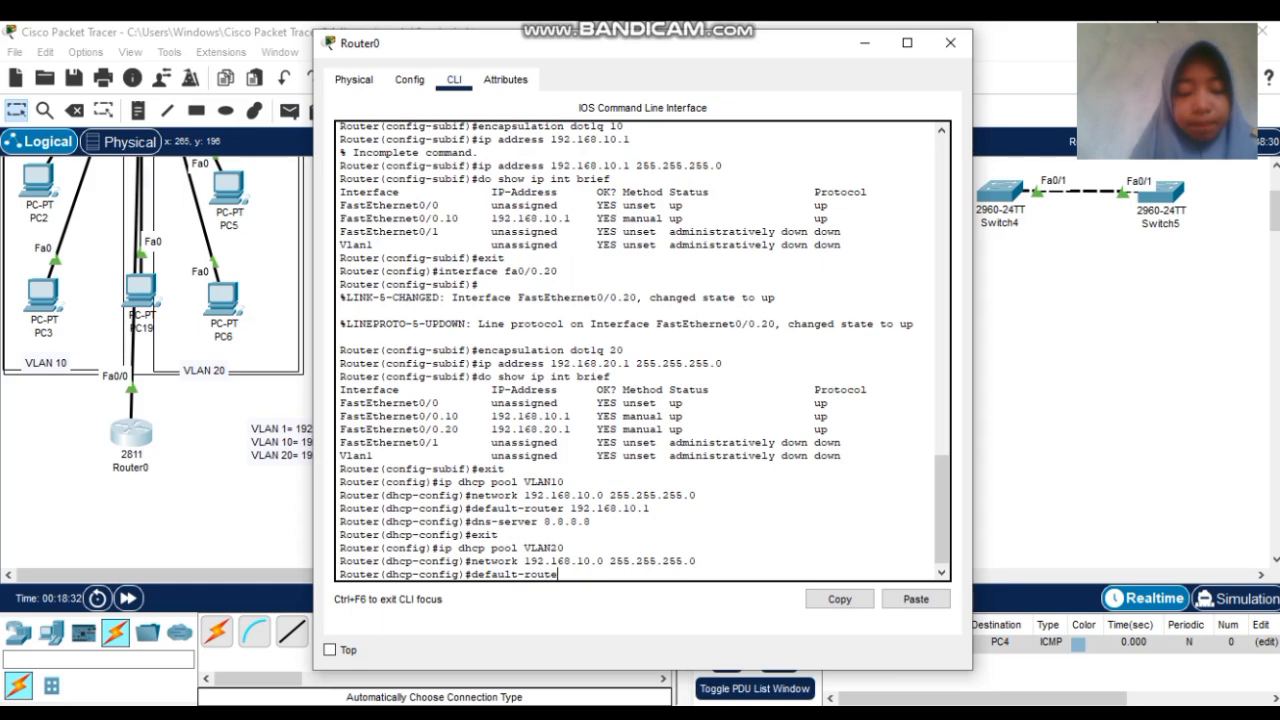
type("r 192.1")
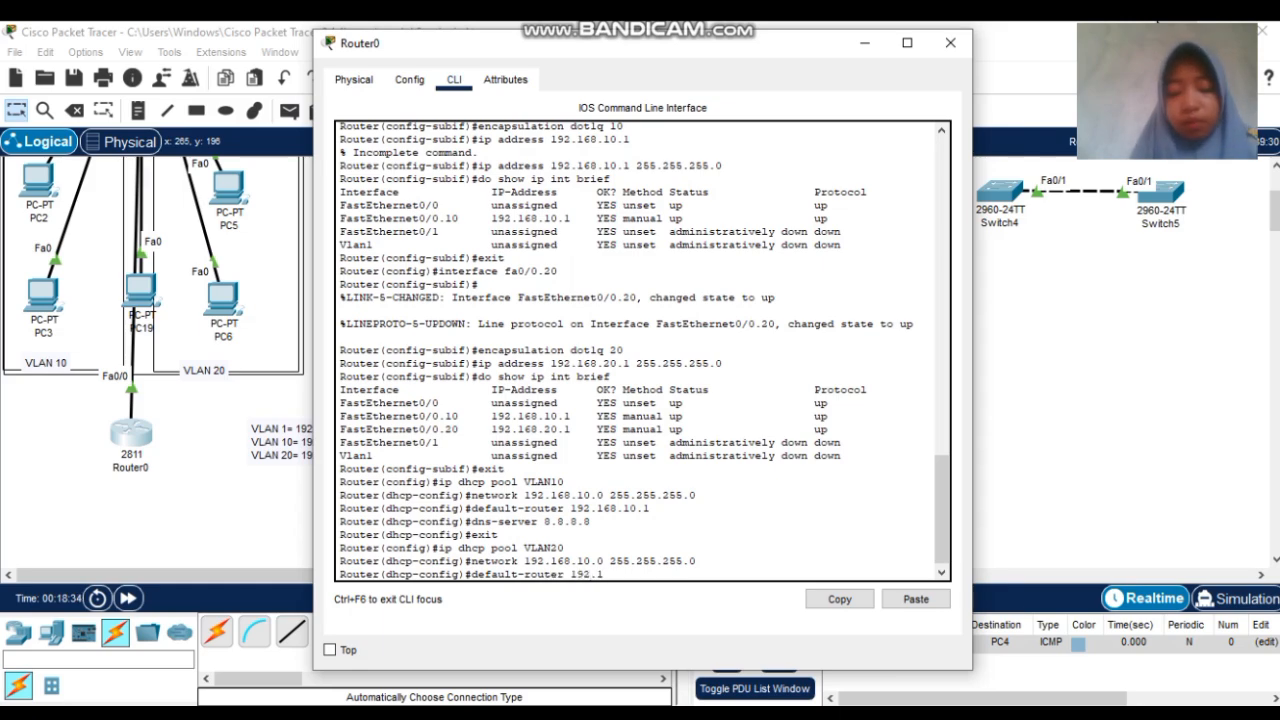
type("68.20")
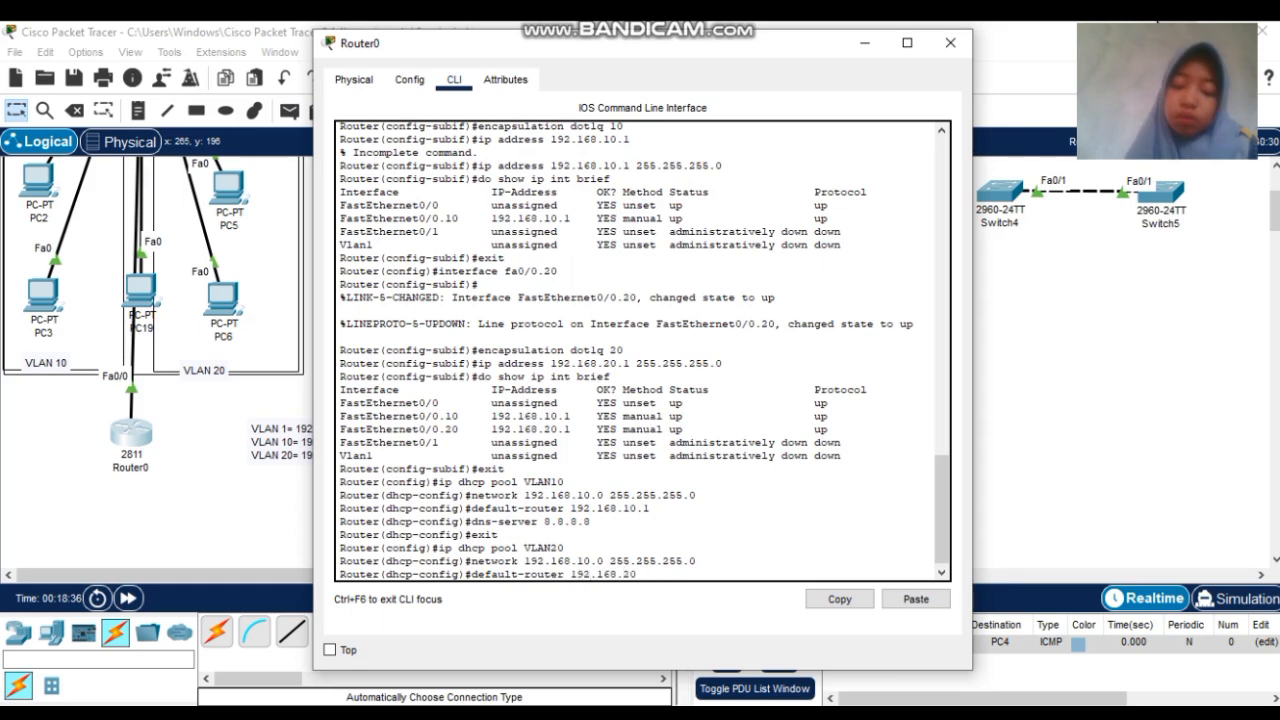
type(".1")
key("Return")
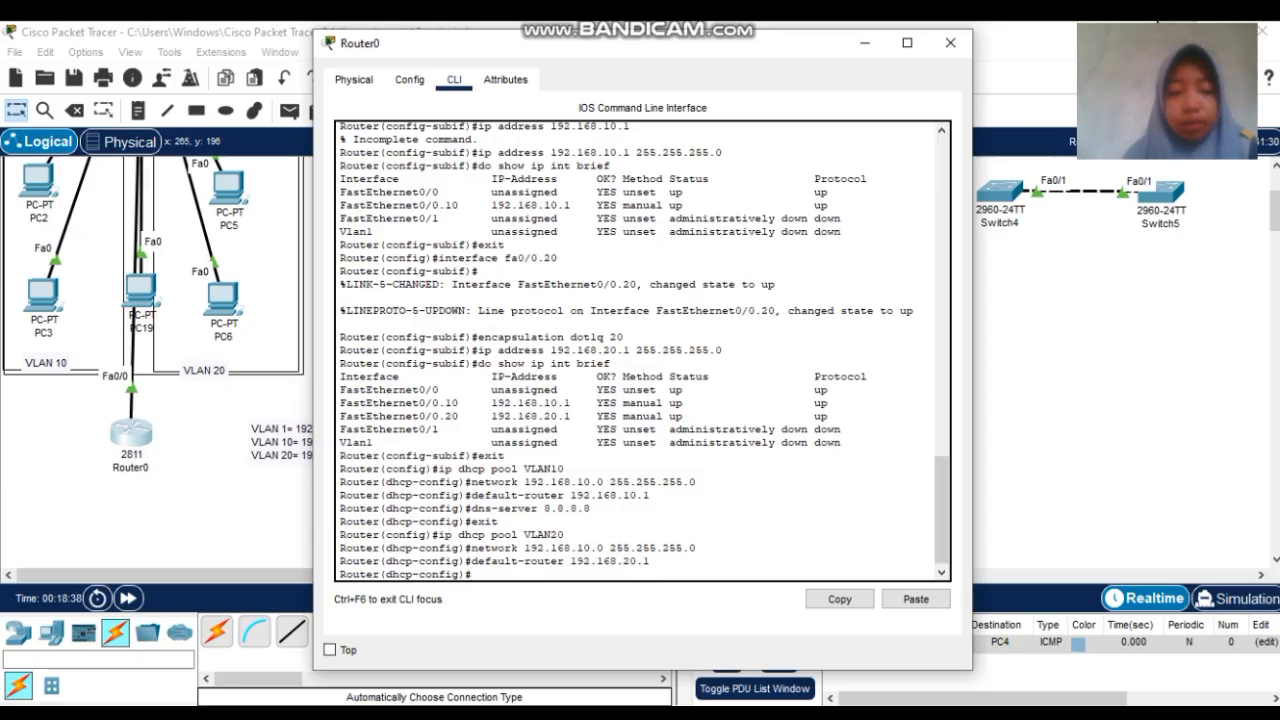
Set the VLAN20 pool's DNS server to 8.8.8.8 and exit DHCP configuration to global configuration mode
type("dn")
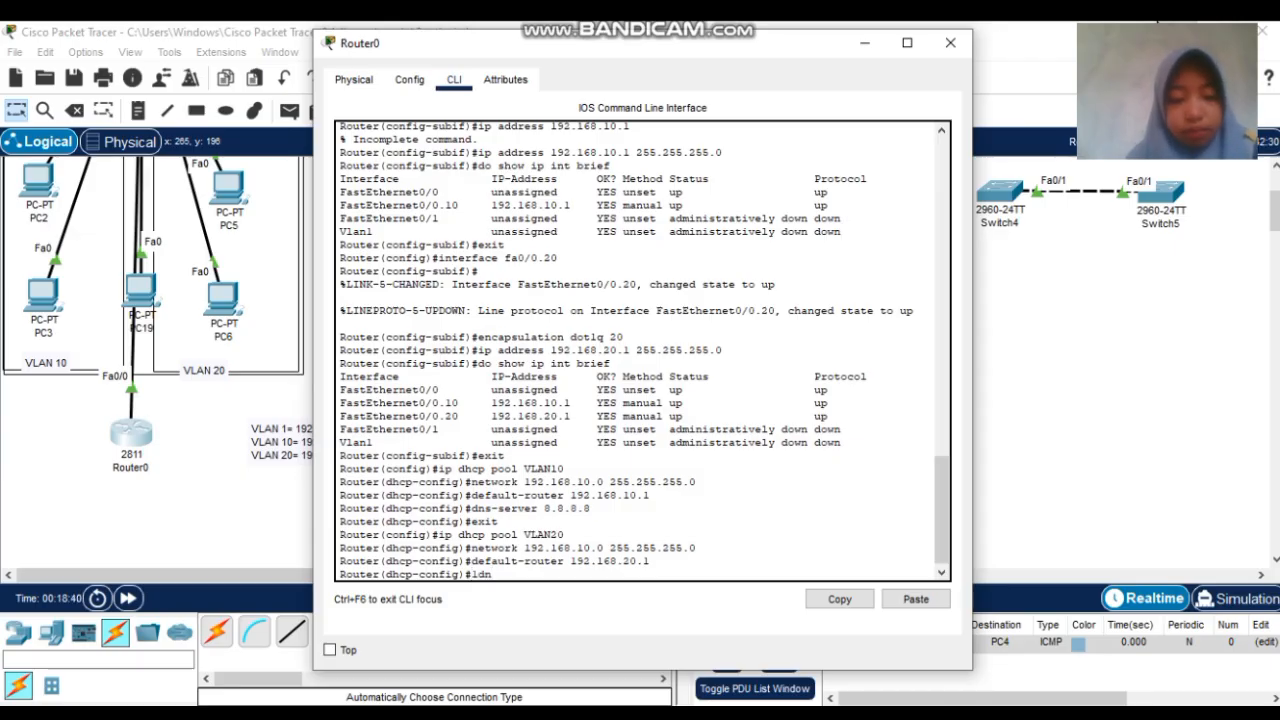
key("BackSpace")
key("BackSpace")
key("BackSpace")
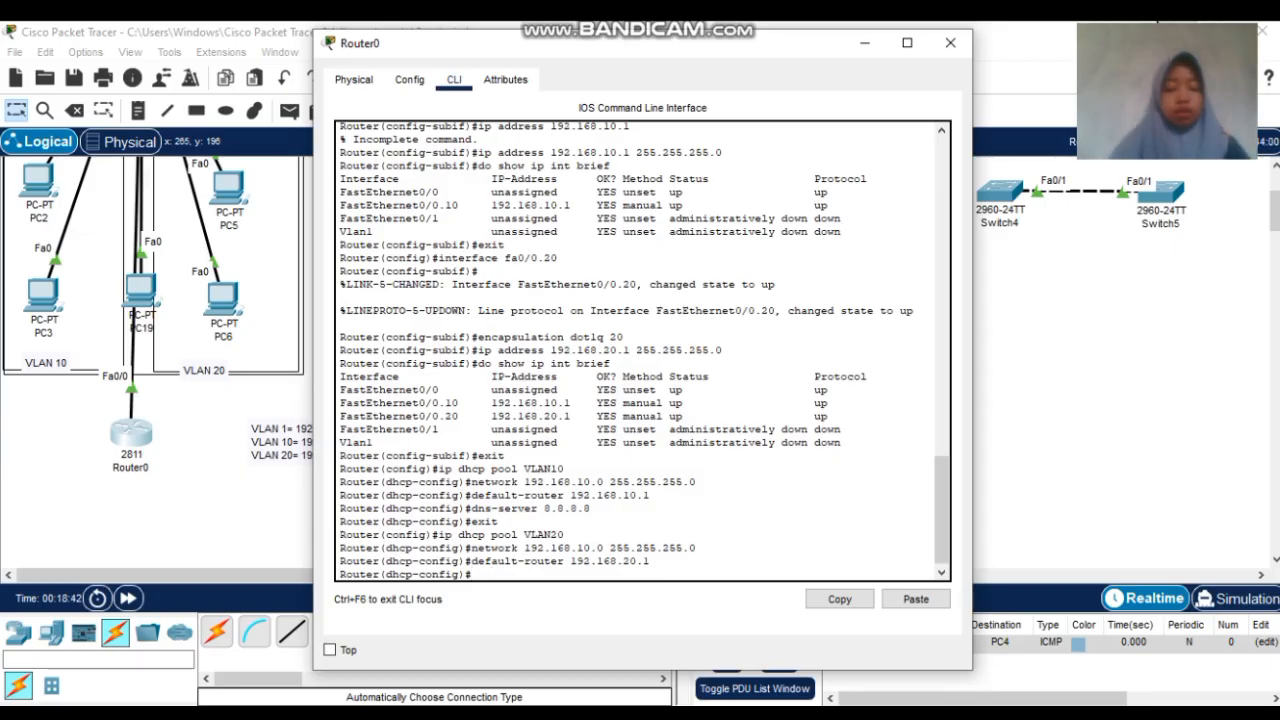
type("dns-")
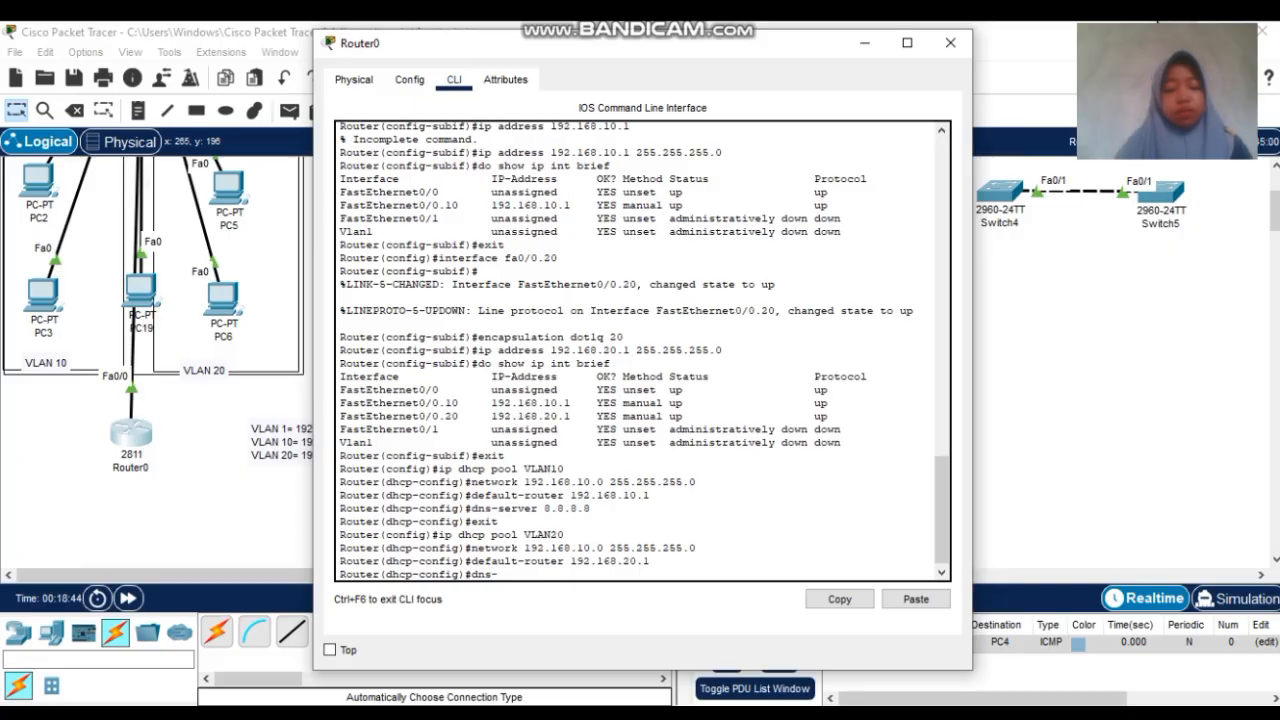
type("server")
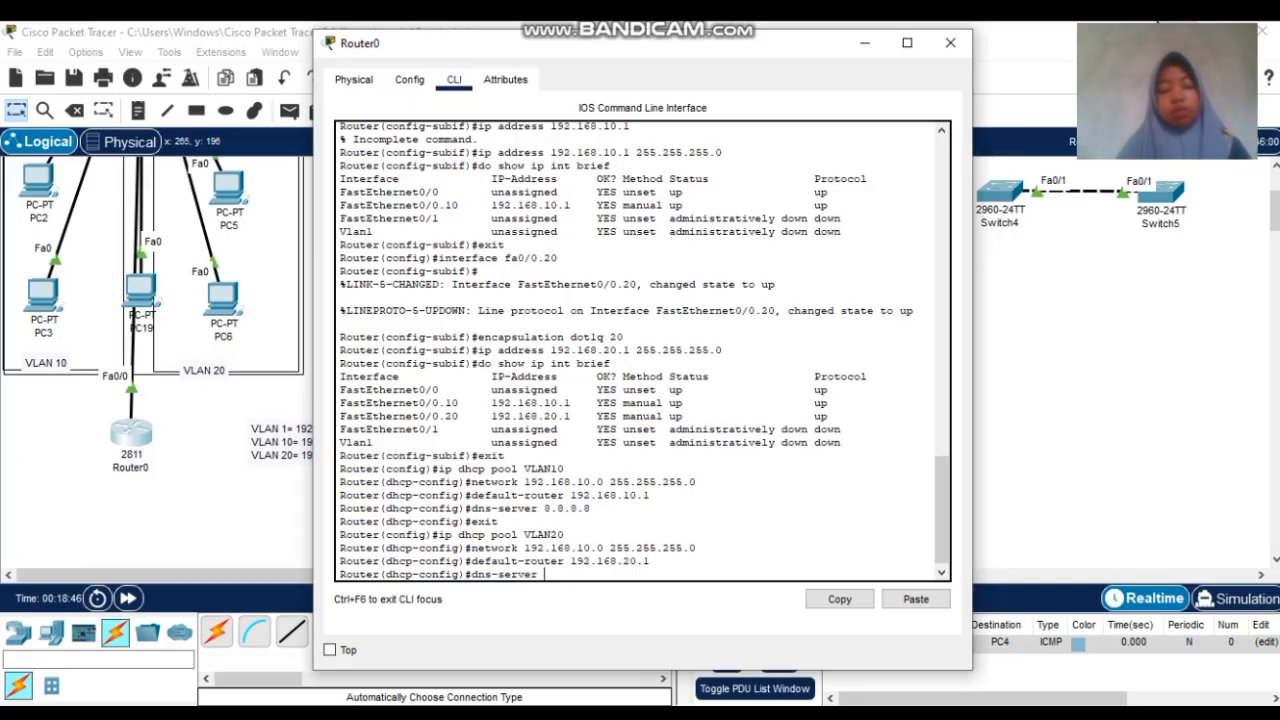
type(" 8.8.8.8")
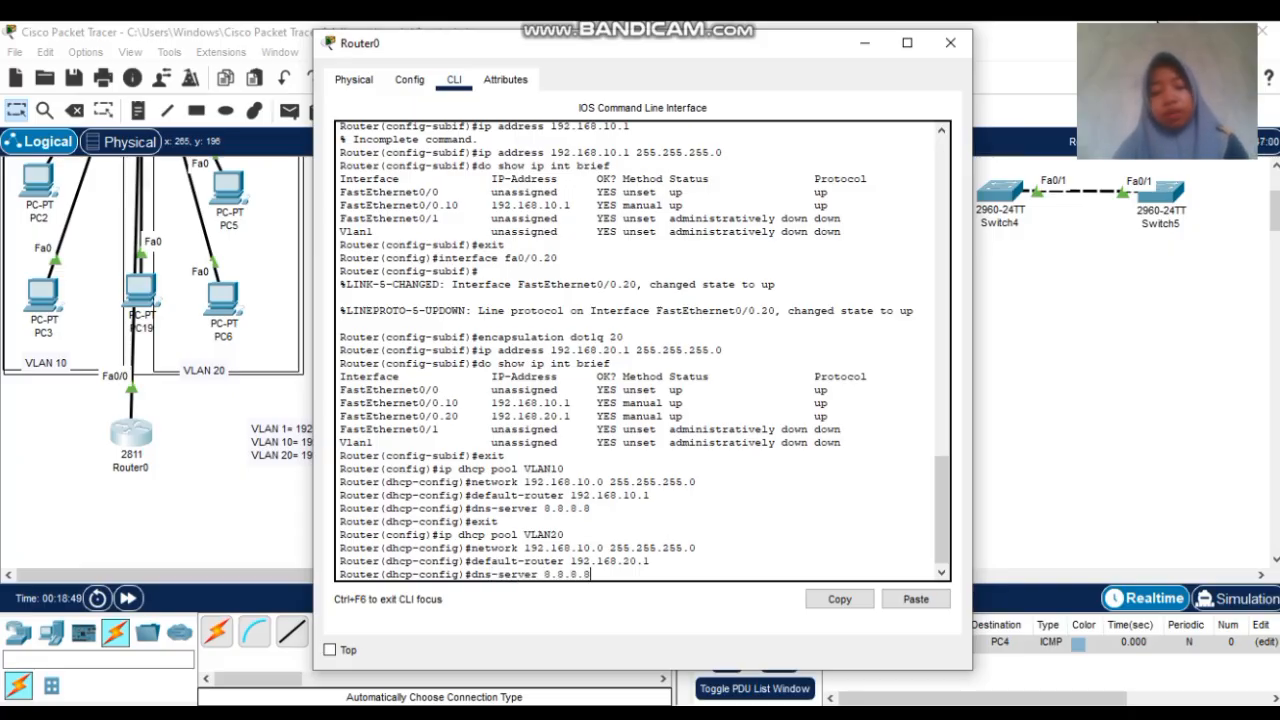
key("Return")
type("ex")
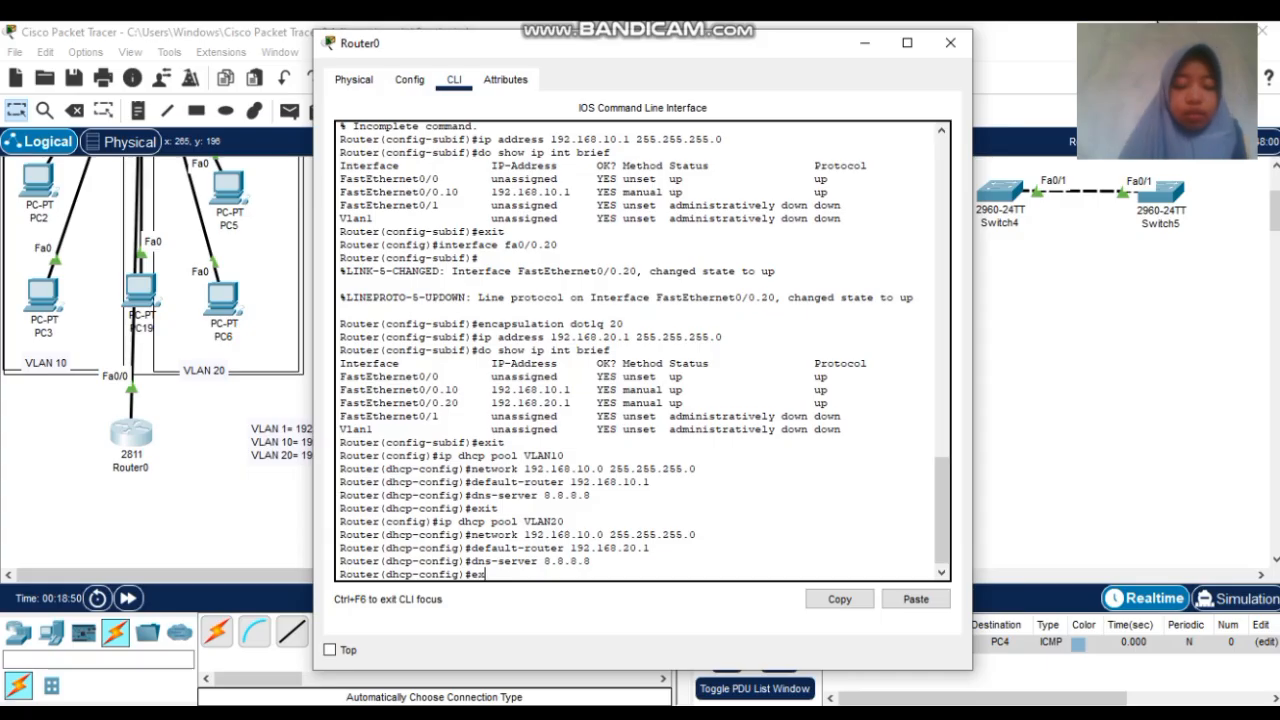
type("it")
key("Return")
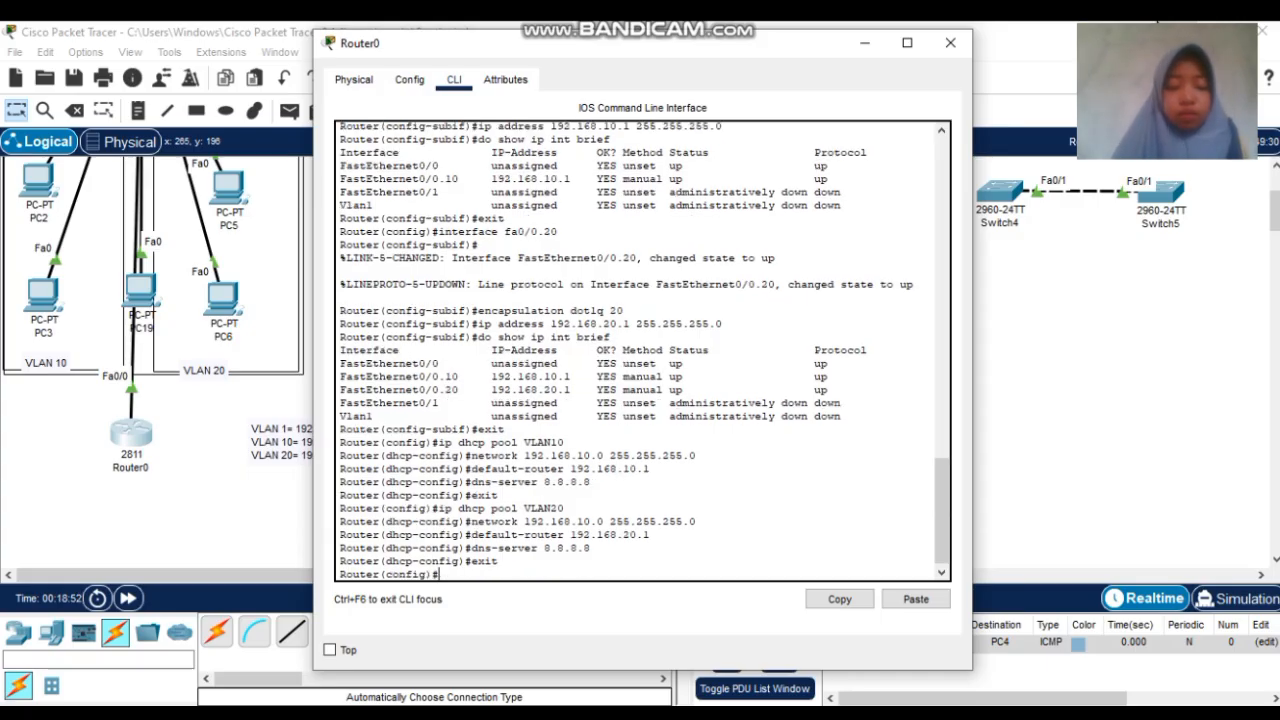
Close the router's window and clear the static default gateway in PC1's IP configuration
left_click(952, 43)
scroll(652, 230, "up", 3)
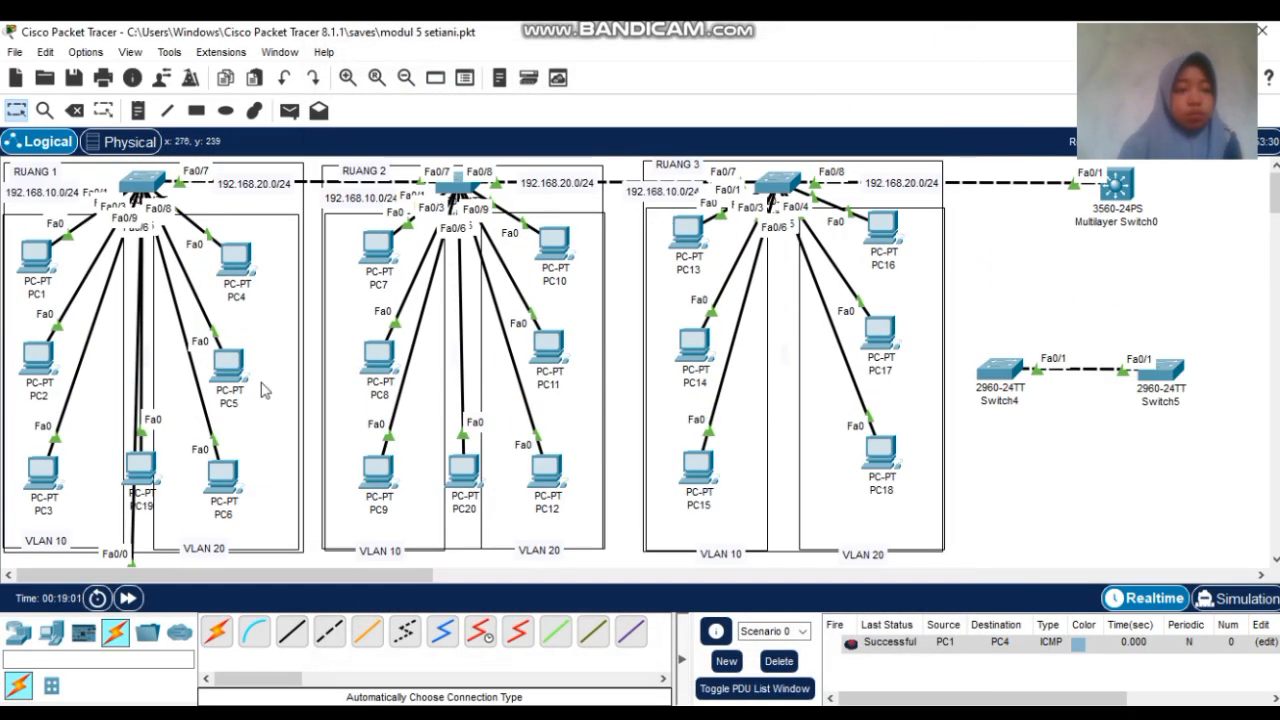
left_click(36, 272)
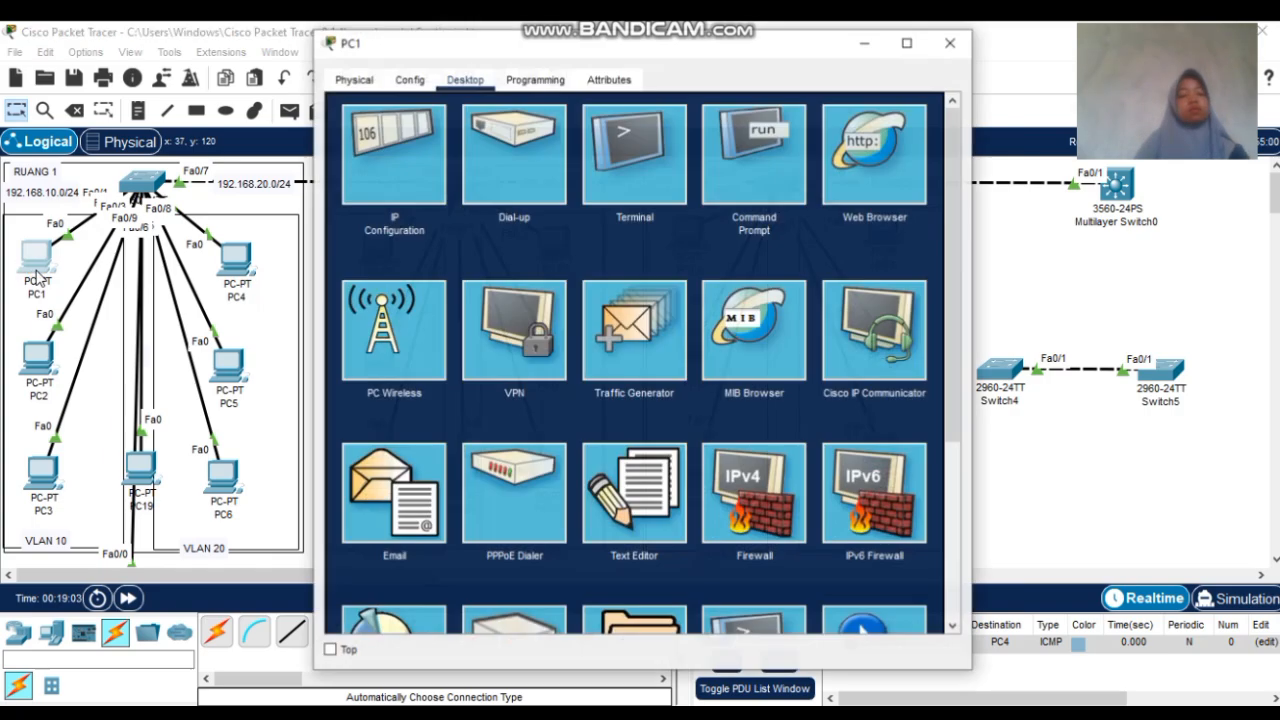
left_click(412, 145)
left_click(695, 253)
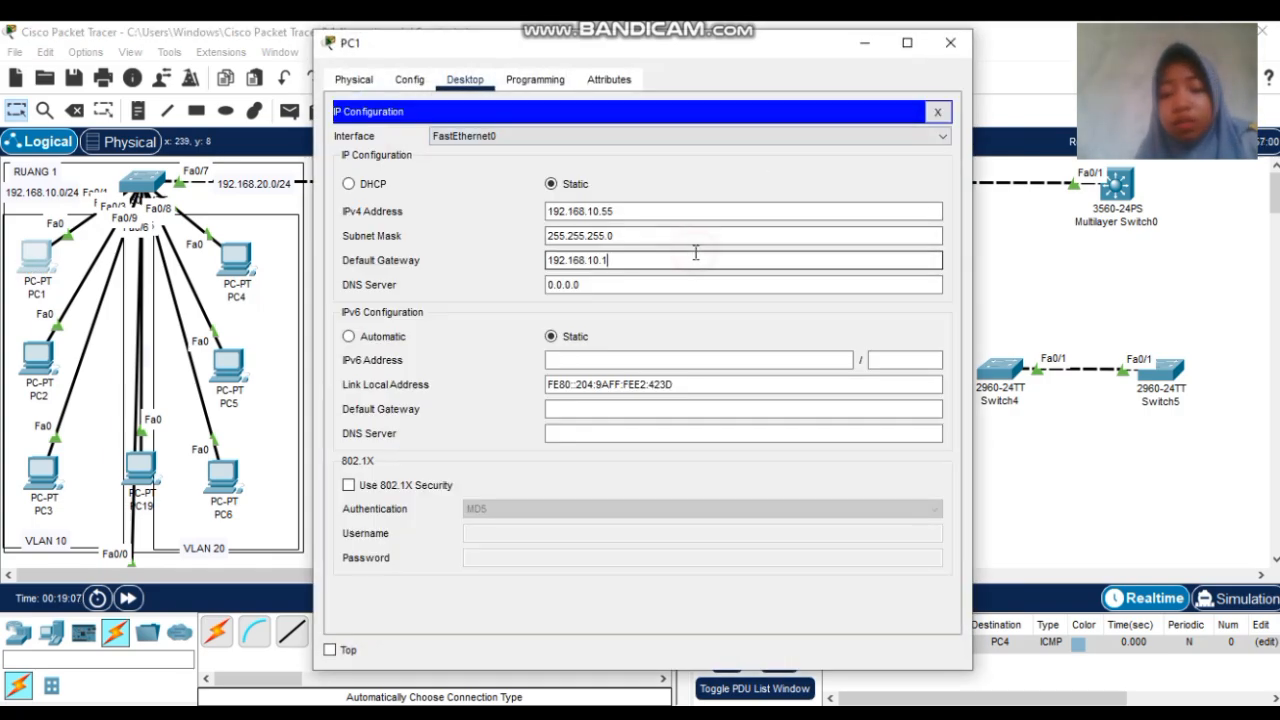
key("BackSpace")
key("BackSpace")
key("BackSpace")
key("BackSpace")
key("BackSpace")
key("BackSpace")
key("BackSpace")
key("BackSpace")
key("BackSpace")
key("BackSpace")
key("BackSpace")
key("BackSpace")
Clear the static subnet mask in PC1's IP configuration
left_click(693, 235)
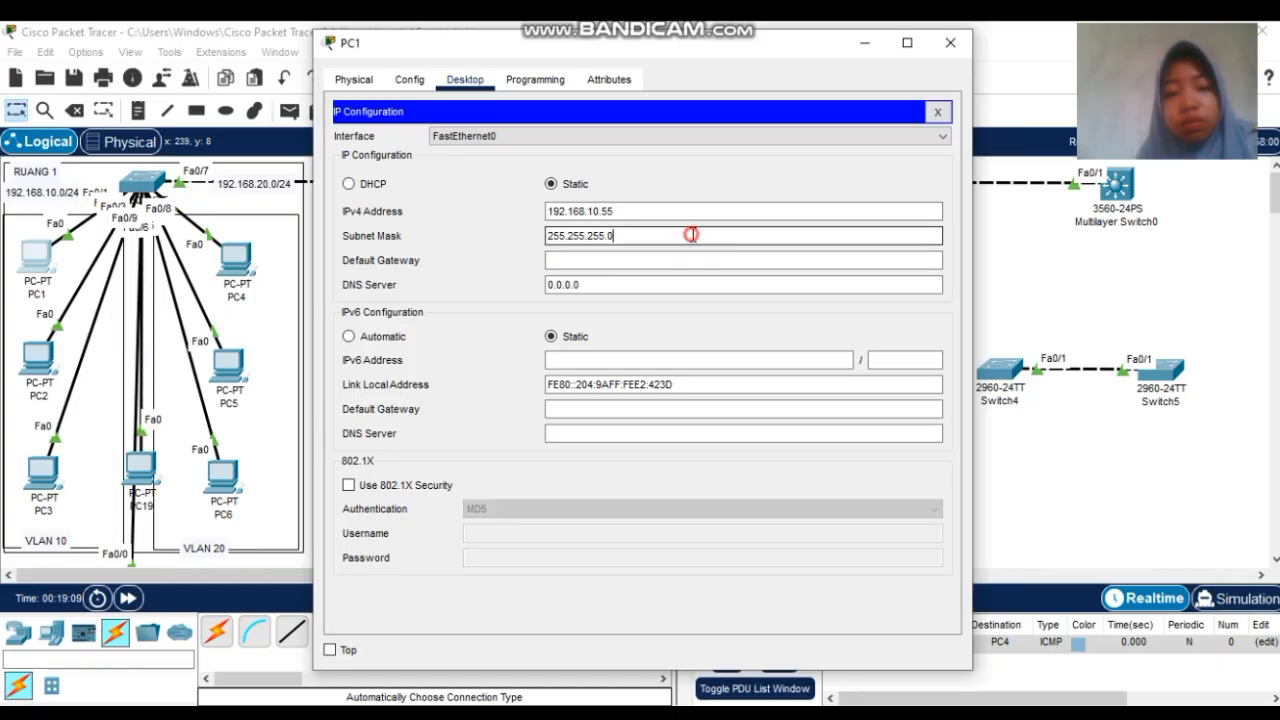
key("BackSpace")
key("BackSpace")
key("BackSpace")
key("BackSpace")
key("BackSpace")
key("BackSpace")
key("BackSpace")
key("BackSpace")
key("BackSpace")
key("BackSpace")
key("BackSpace")
key("BackSpace")
key("BackSpace")
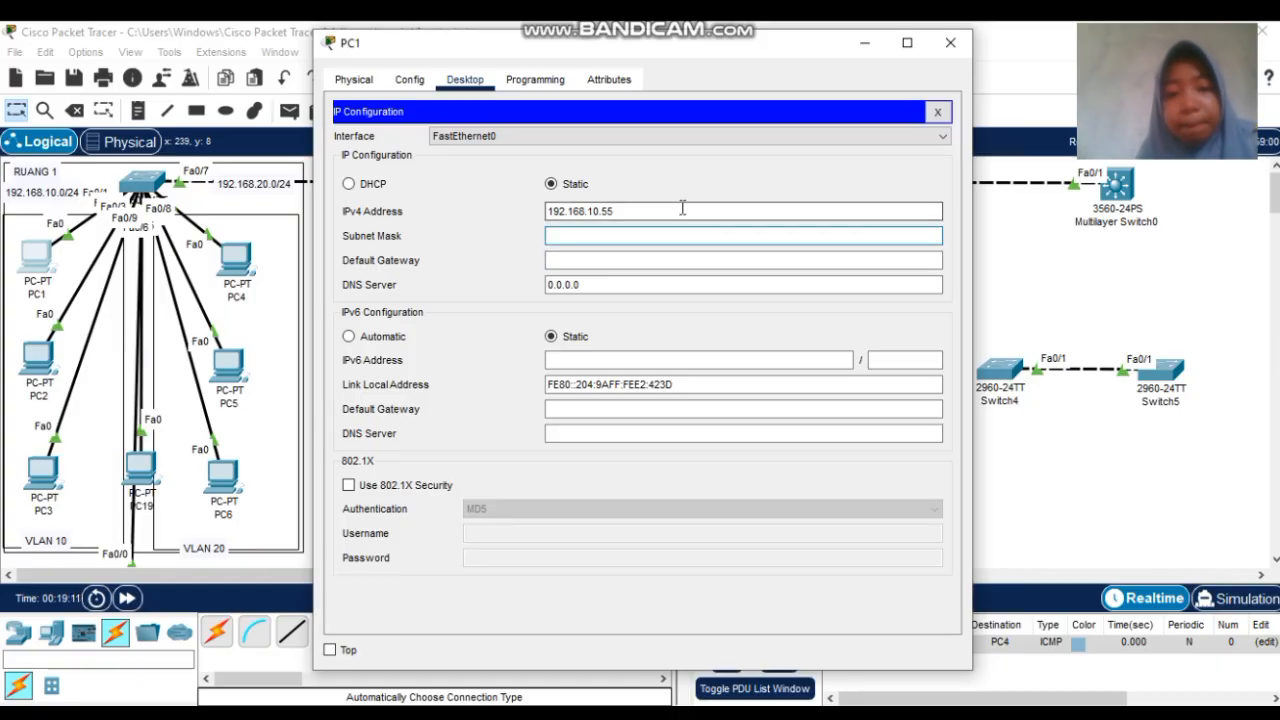
Clear PC1's static IPv4 address, switch its IP configuration to DHCP, and close the device window
left_click(682, 208)
key("BackSpace")
key("BackSpace")
key("BackSpace")
key("BackSpace")
key("BackSpace")
key("BackSpace")
key("BackSpace")
key("BackSpace")
key("BackSpace")
key("BackSpace")
key("BackSpace")
key("BackSpace")
key("BackSpace")
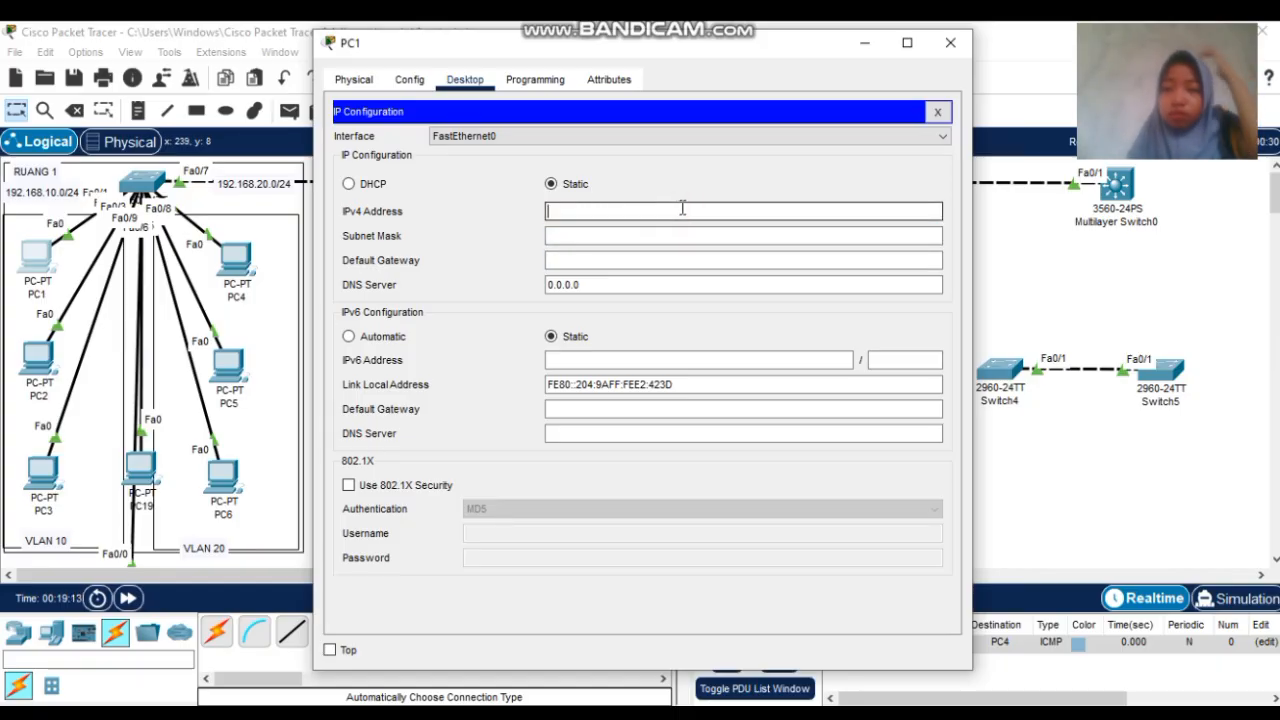
left_click(349, 184)
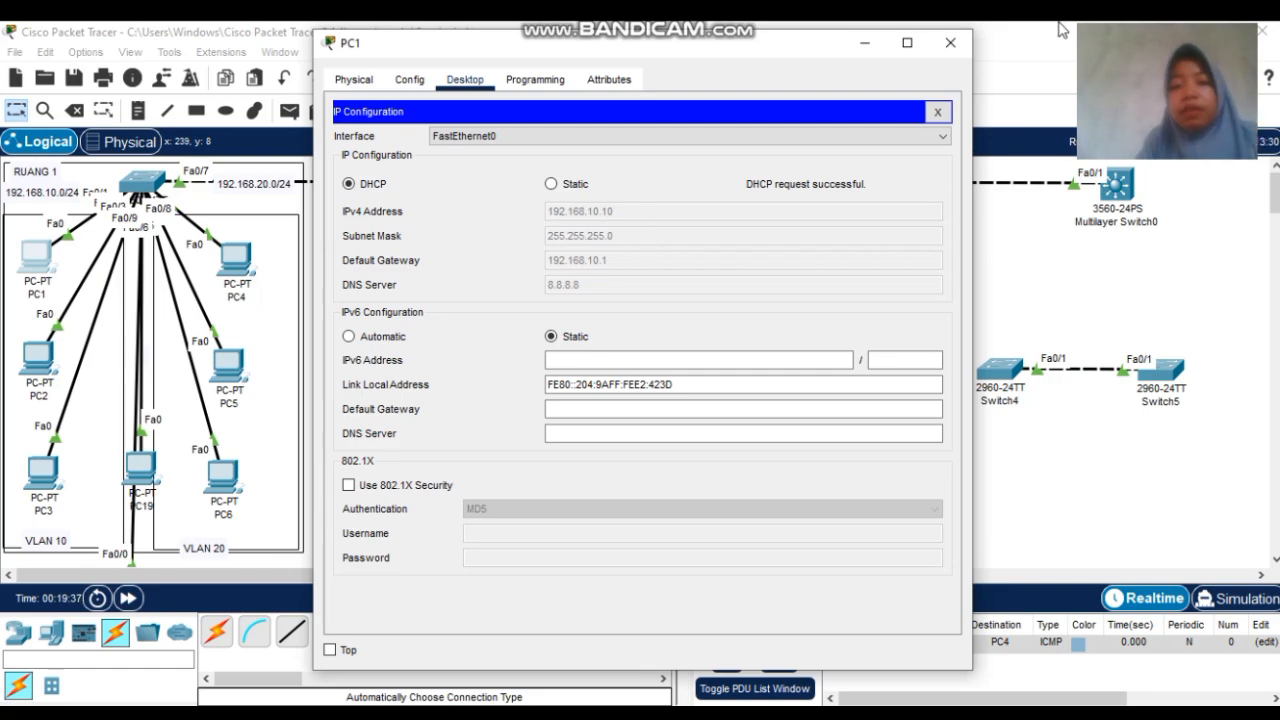
left_click(950, 42)
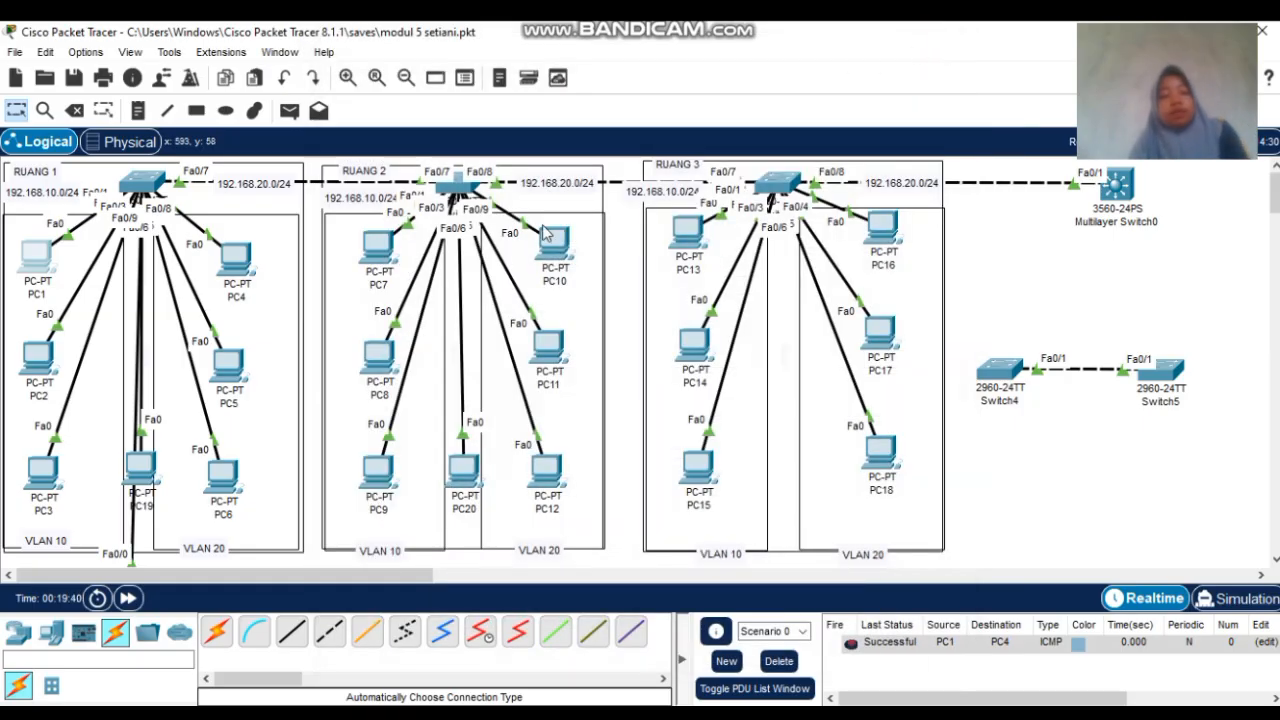
Open PC2's IP configuration and clear its static default gateway
left_click(38, 356)
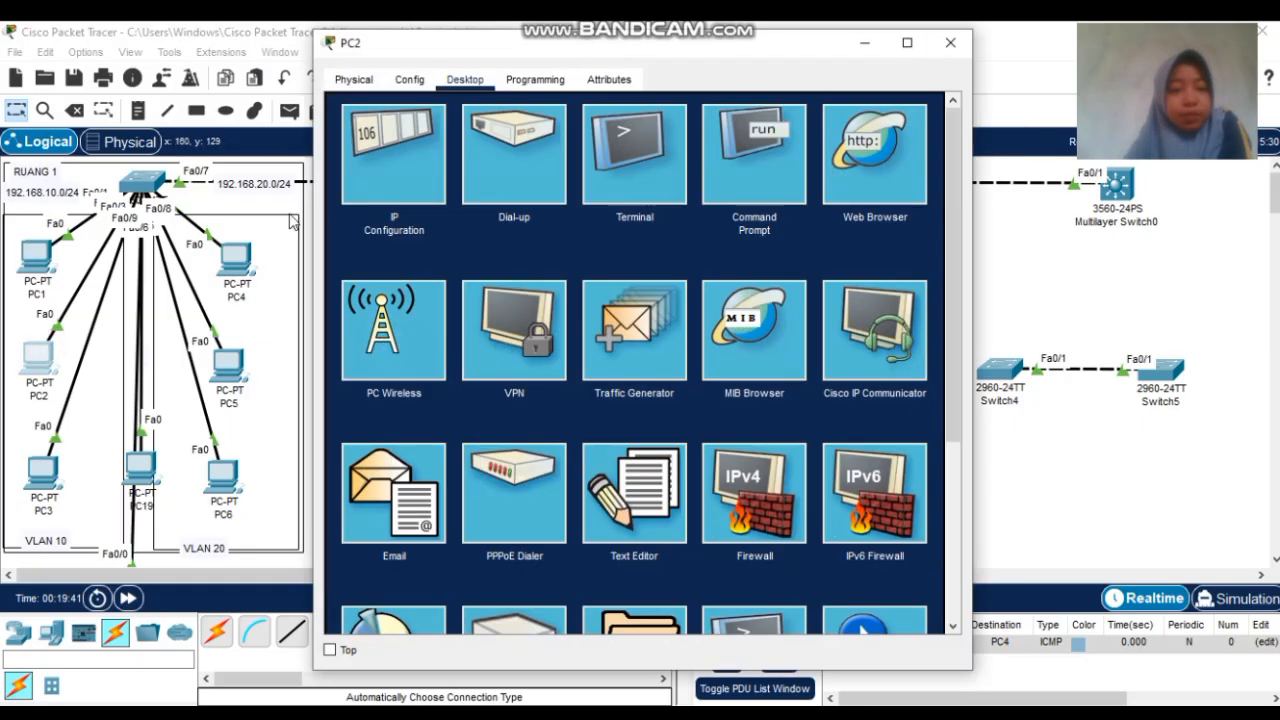
left_click(400, 151)
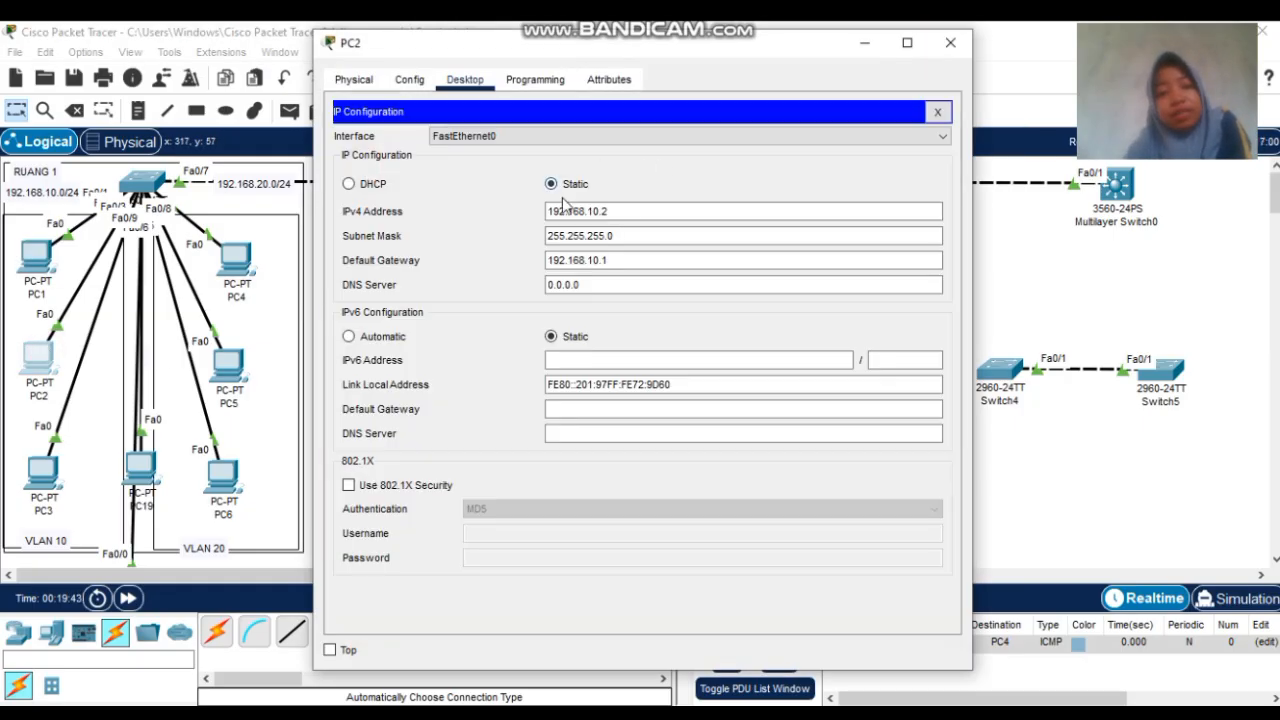
left_click(622, 260)
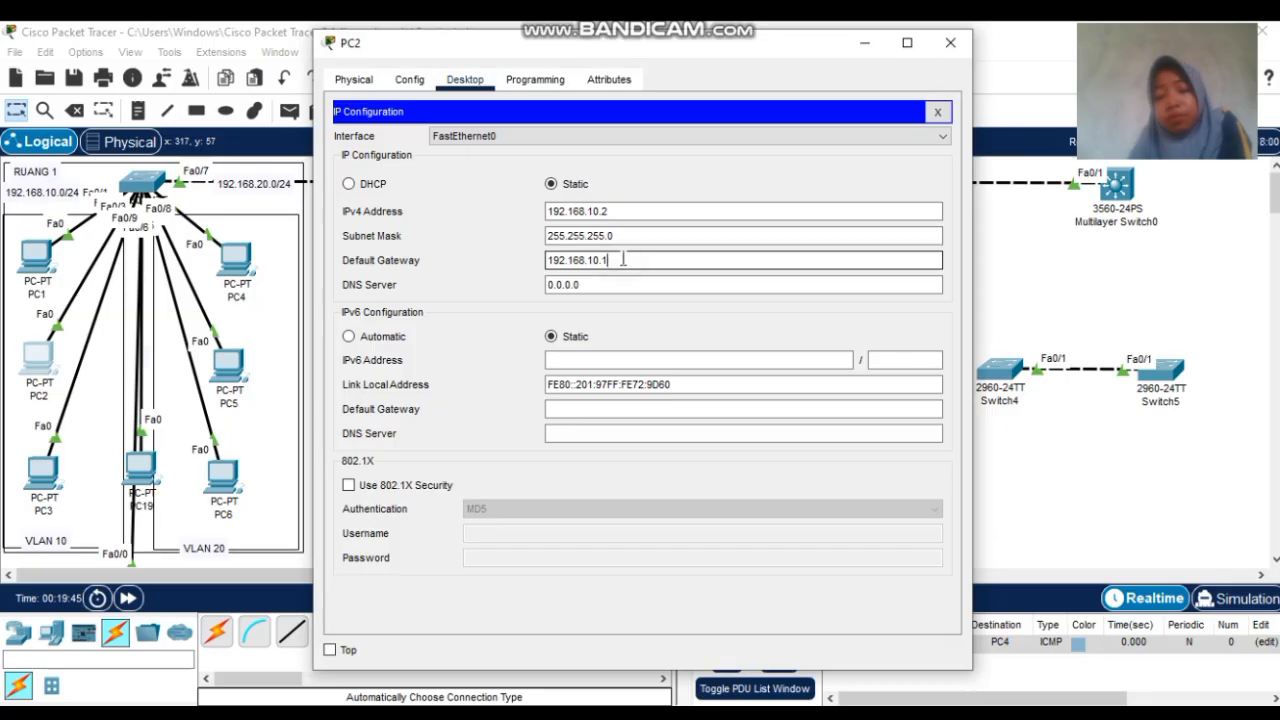
key("BackSpace")
key("BackSpace")
key("BackSpace")
key("BackSpace")
key("BackSpace")
key("BackSpace")
key("BackSpace")
key("BackSpace")
key("BackSpace")
key("BackSpace")
key("BackSpace")
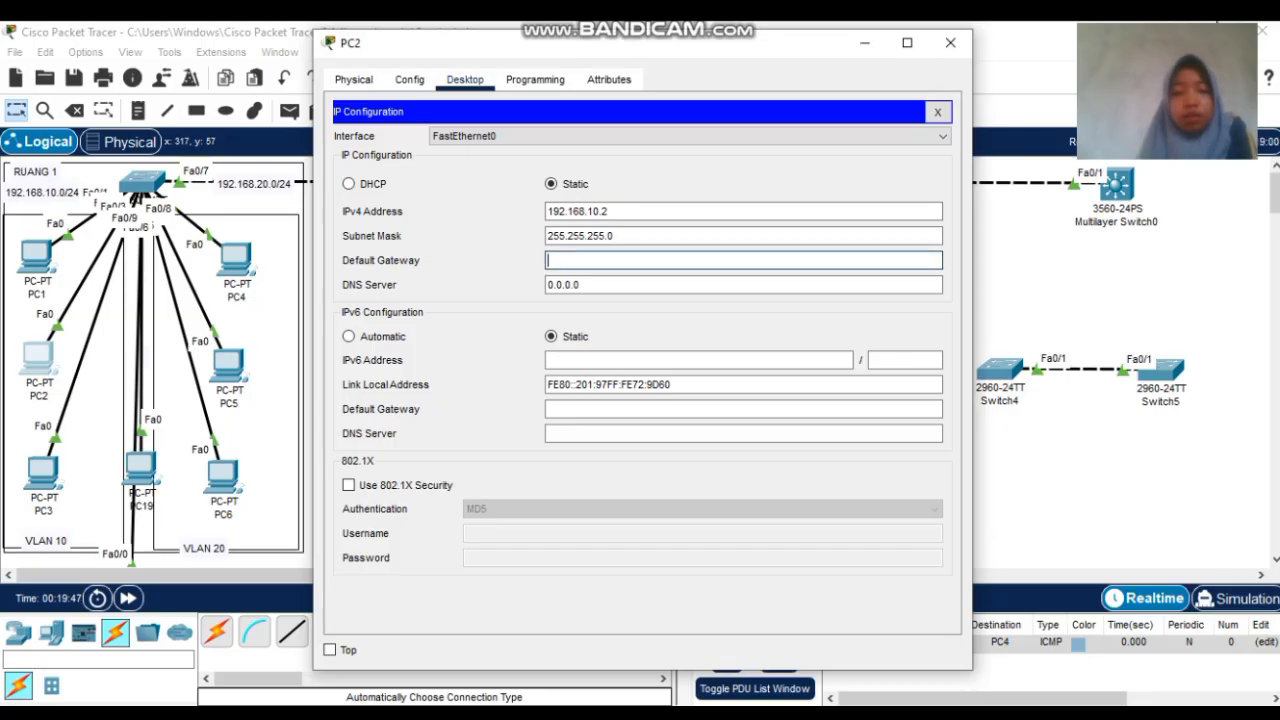
Clear PC2's static subnet mask and IPv4 address, and switch its IP configuration to DHCP
left_click_drag(859, 238, 560, 236)
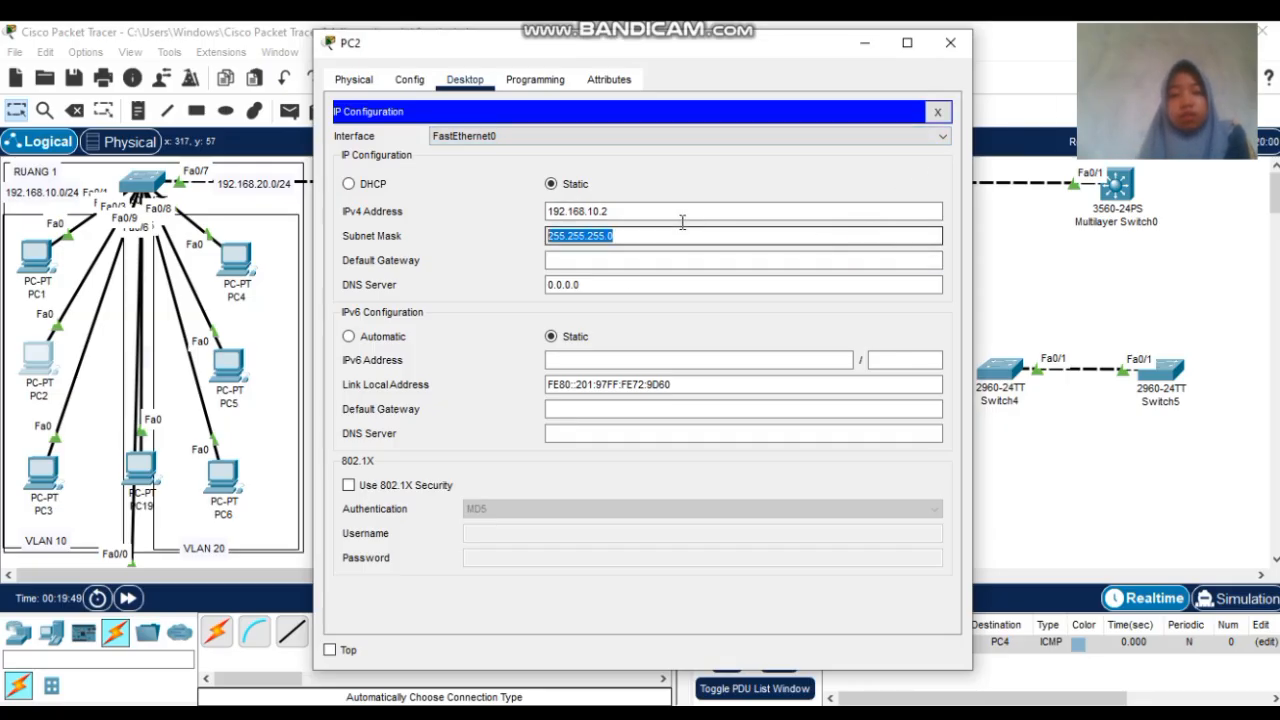
key("BackSpace")
left_click_drag(678, 218, 533, 218)
key("BackSpace")
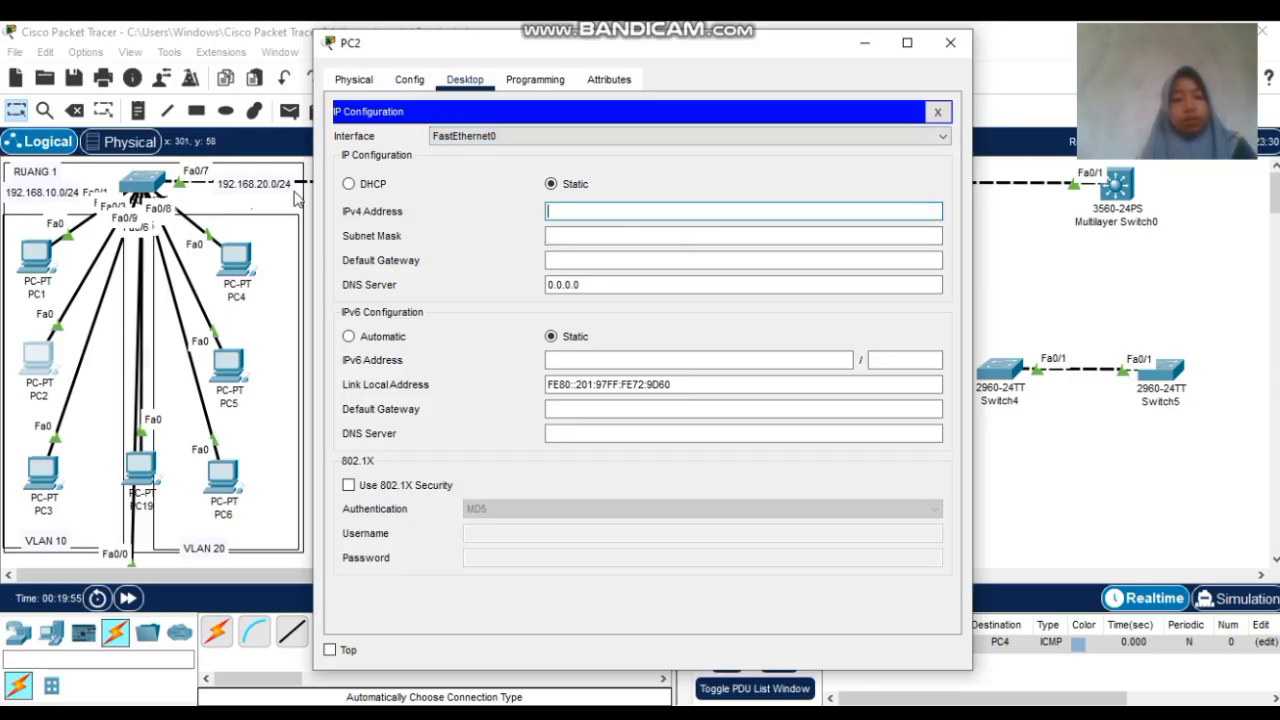
left_click(349, 184)
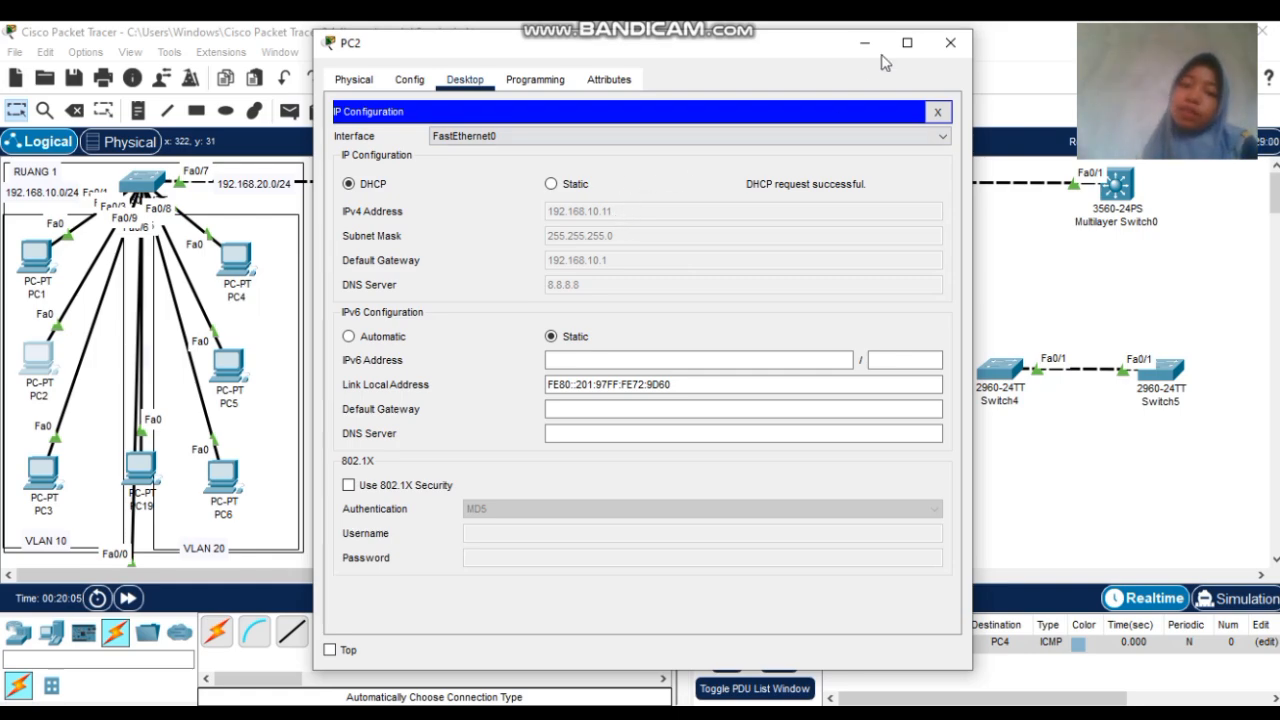
left_click(954, 54)
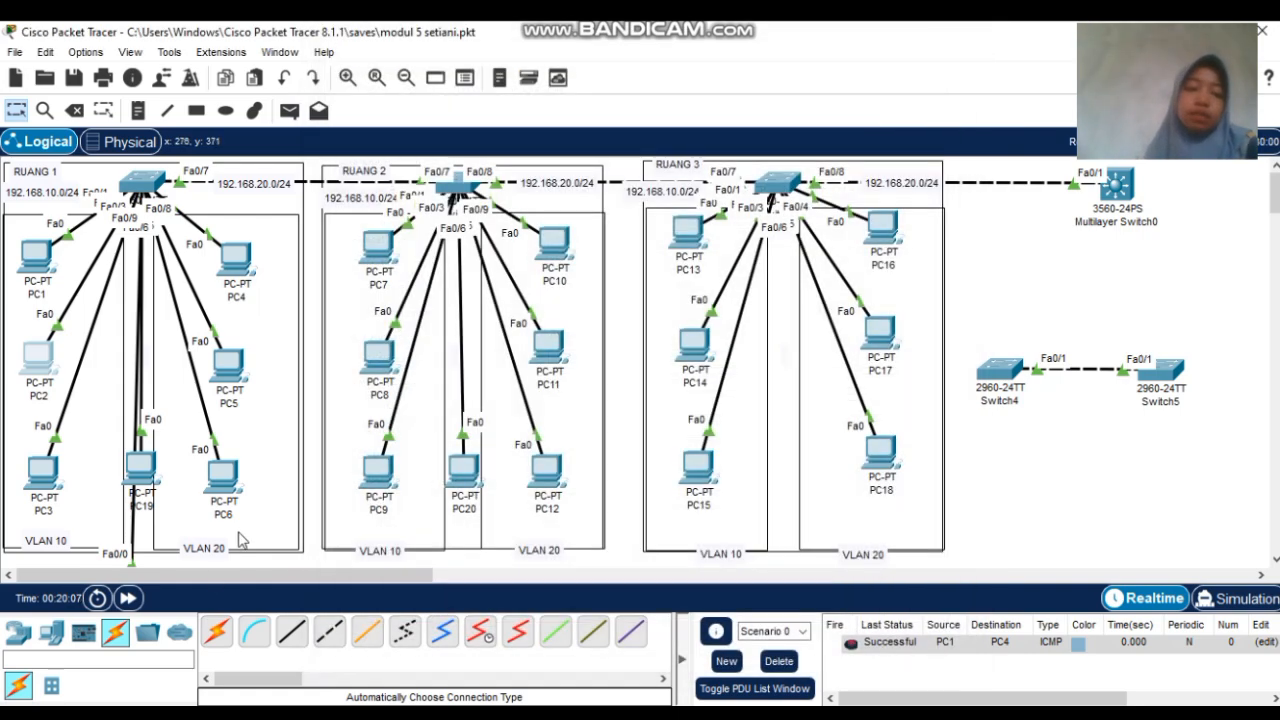
Open PC3's IP configuration and clear its static IPv4 address
left_click(42, 468)
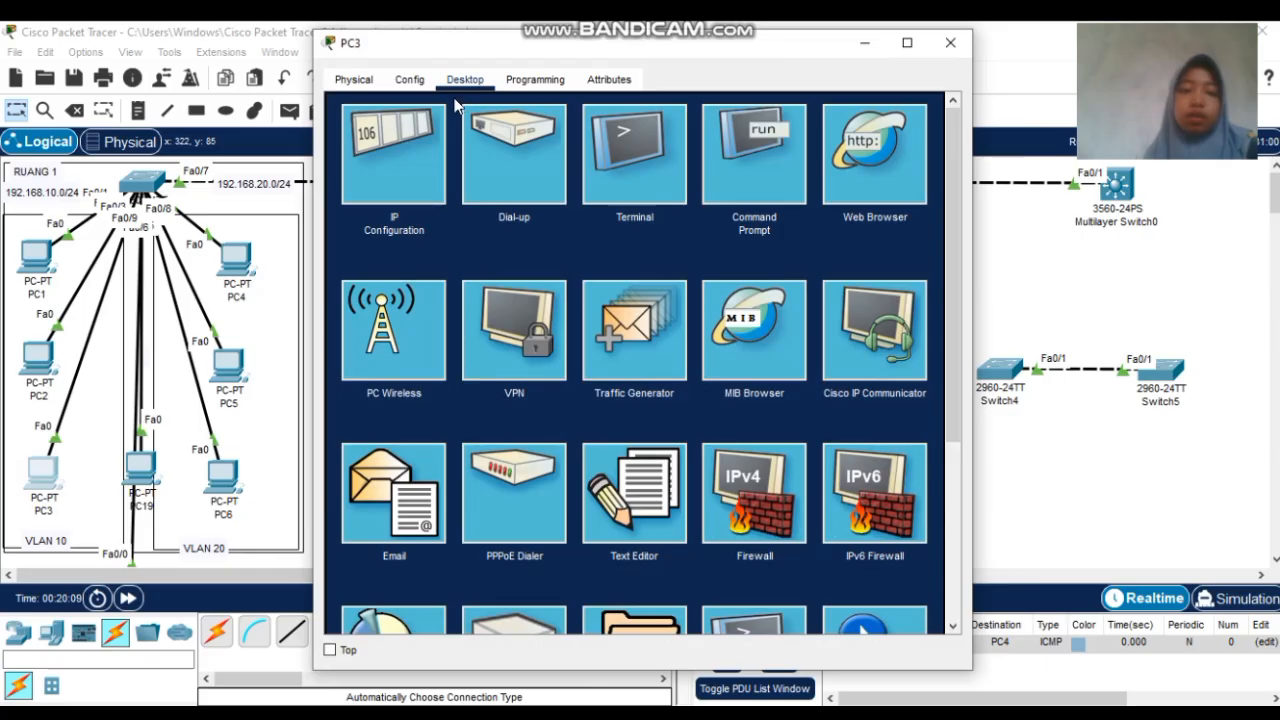
left_click(445, 110)
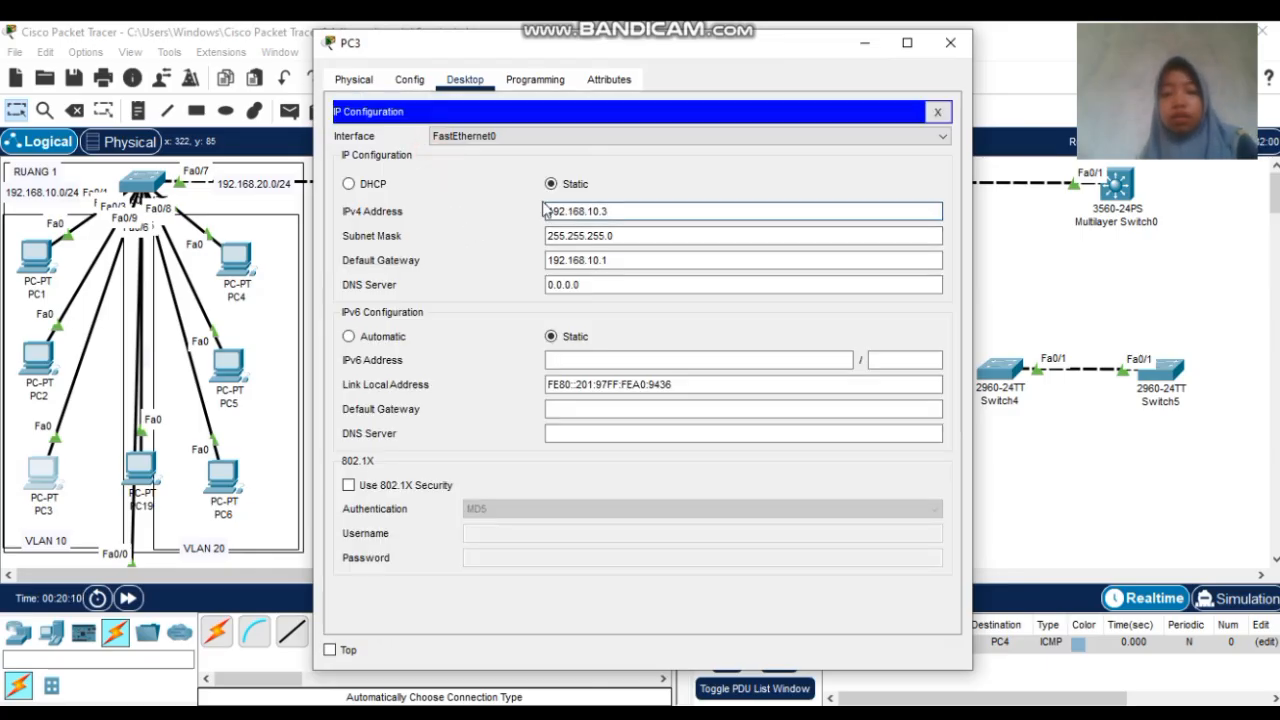
left_click(643, 210)
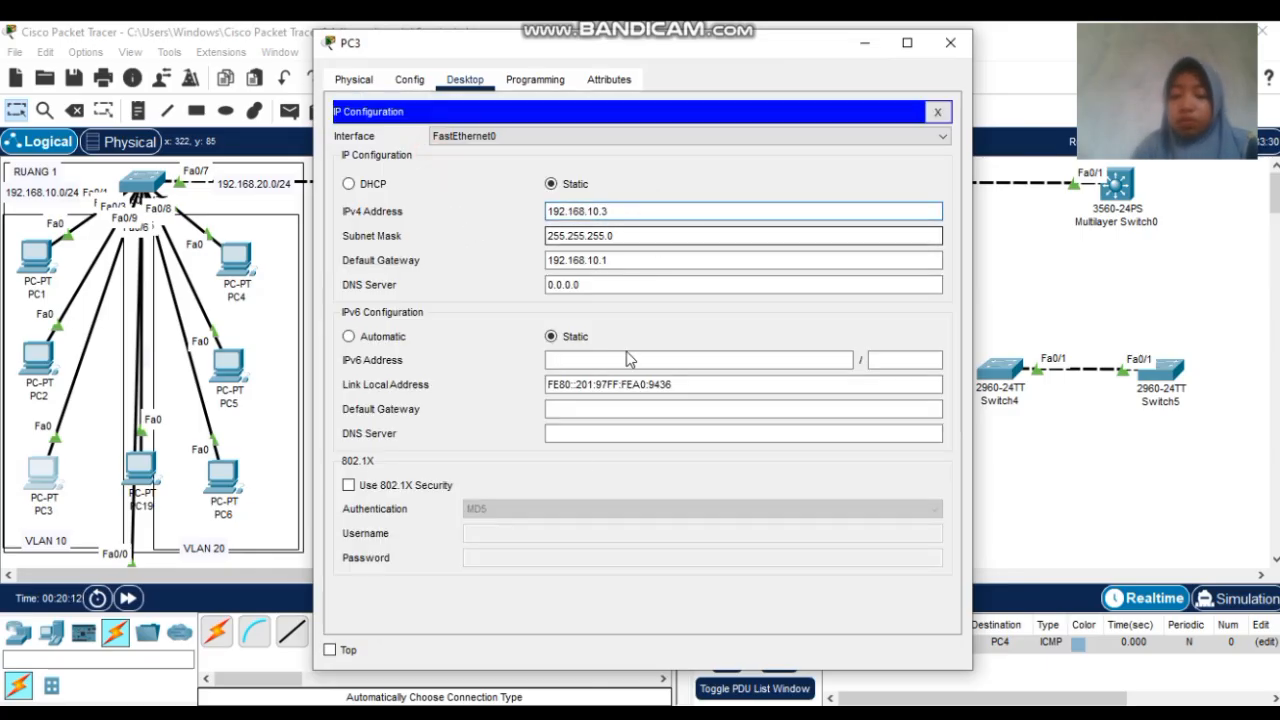
key("BackSpace")
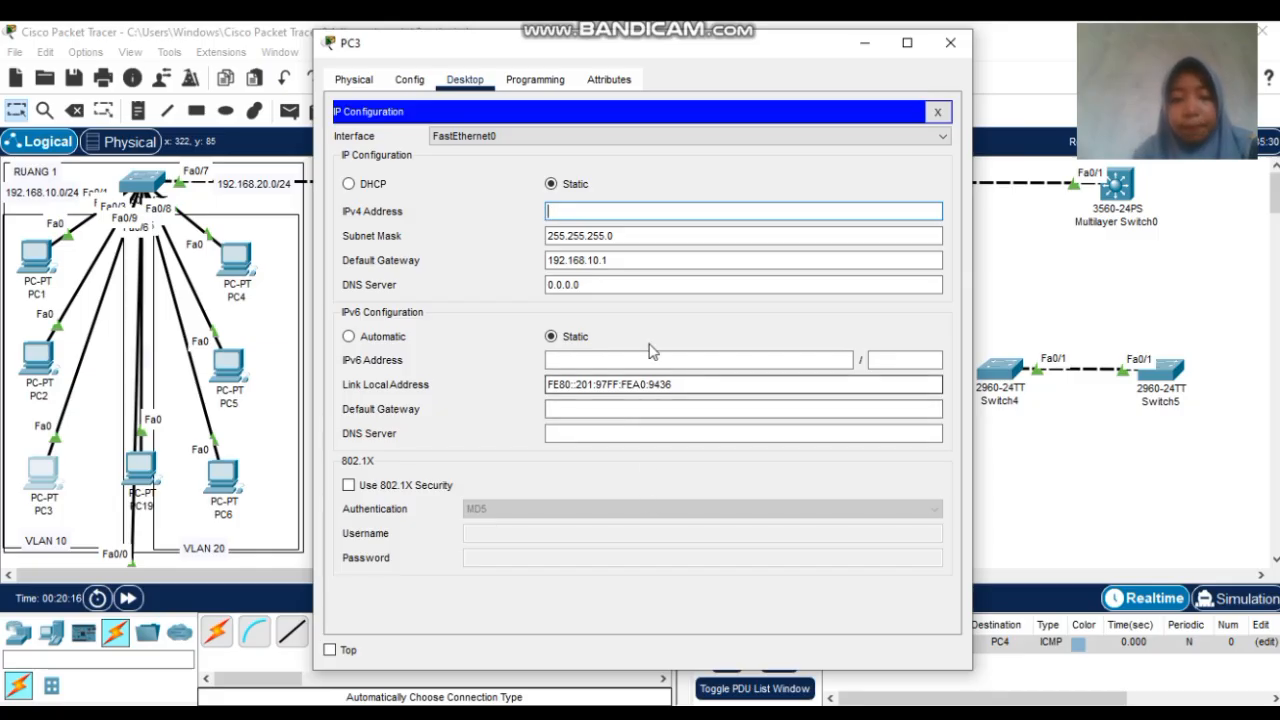
Clear the static default gateway in PC3's IP configuration
left_click(678, 260)
key("BackSpace")
key("BackSpace")
key("BackSpace")
key("BackSpace")
key("BackSpace")
key("BackSpace")
key("BackSpace")
key("BackSpace")
key("BackSpace")
key("BackSpace")
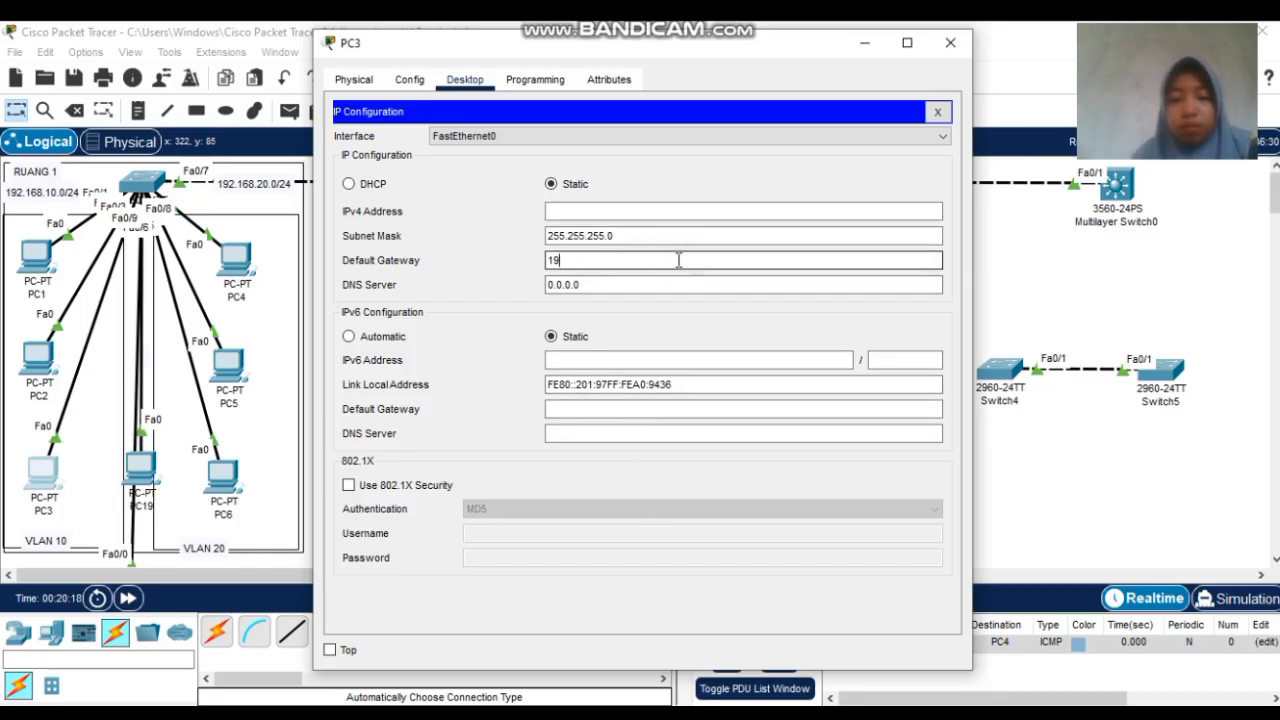
Clear PC3's static subnet mask, switch its IP configuration to DHCP, and close the device window
left_click(677, 235)
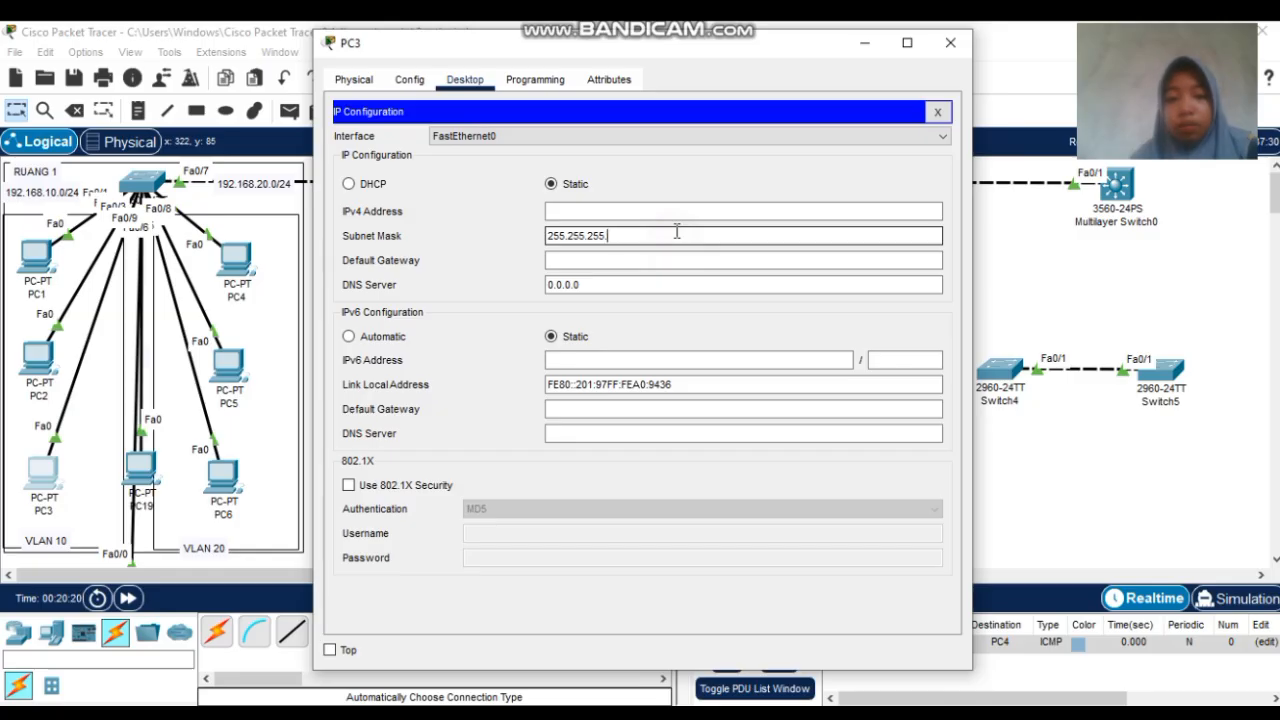
key("BackSpace")
key("BackSpace")
key("BackSpace")
key("BackSpace")
key("BackSpace")
key("BackSpace")
key("BackSpace")
key("BackSpace")
key("BackSpace")
key("BackSpace")
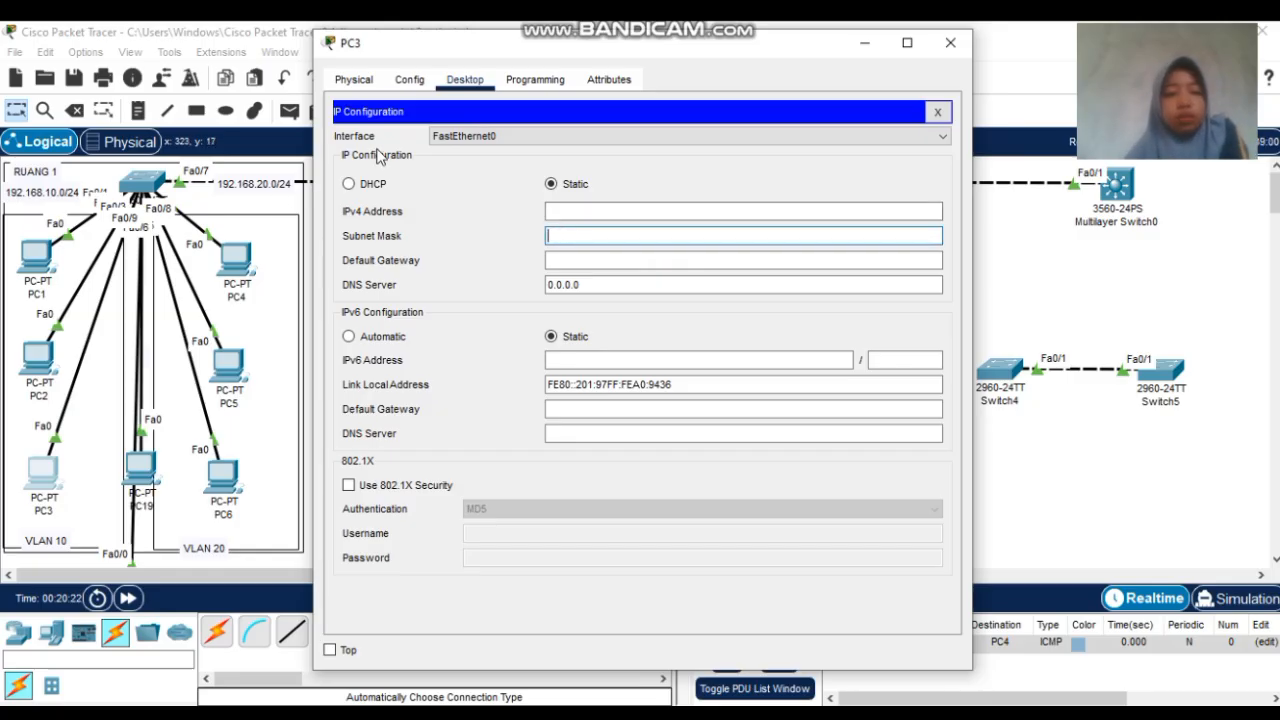
left_click(349, 184)
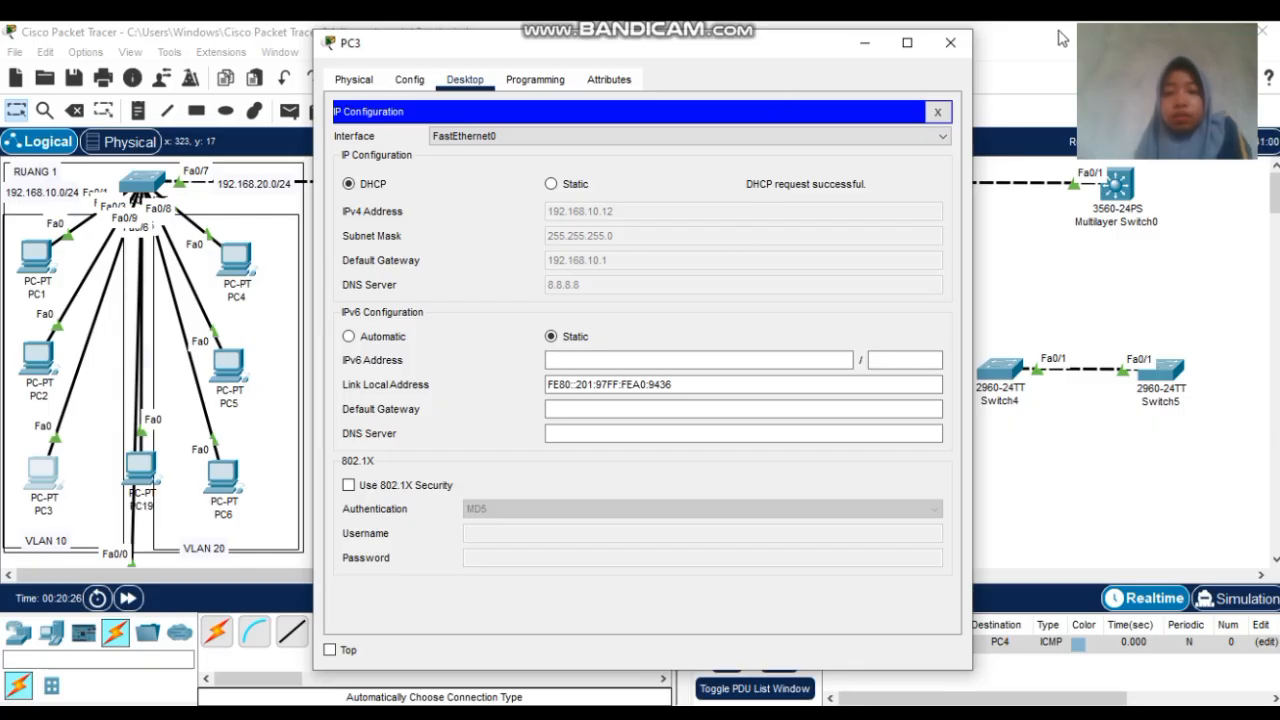
left_click(950, 42)
Open PC4's IP configuration and clear its static default gateway
left_click(236, 260)
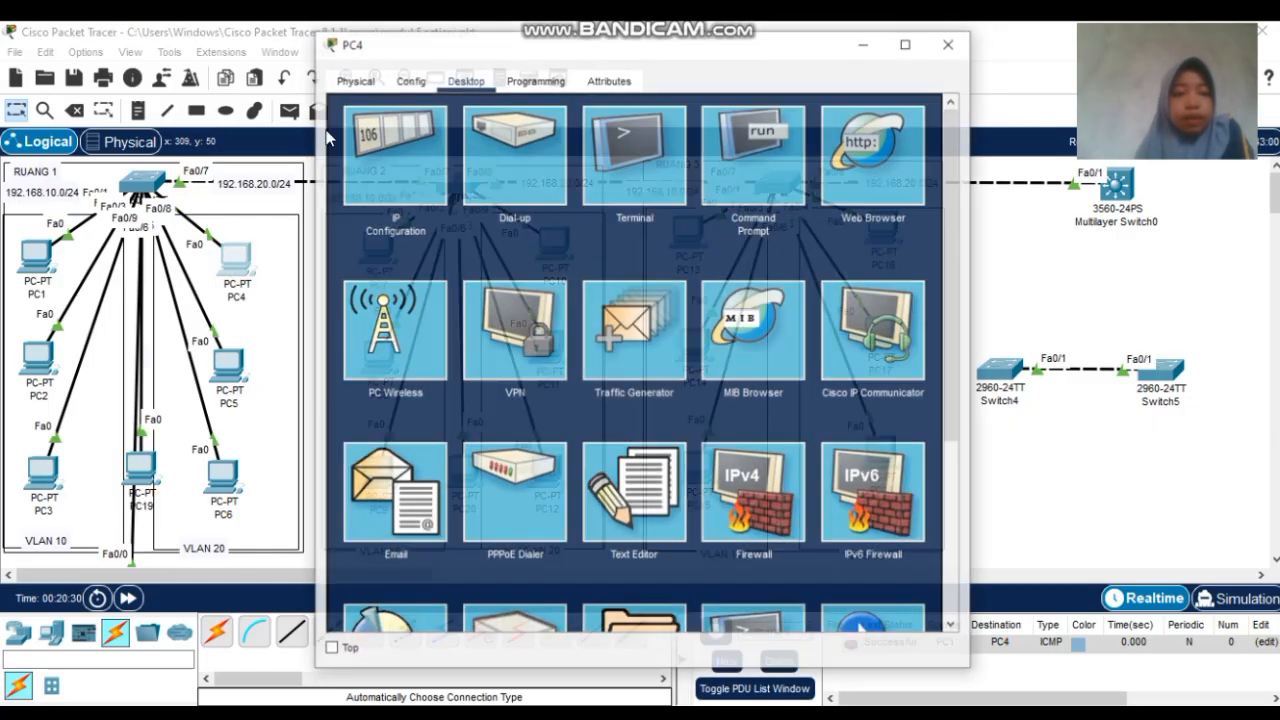
left_click(405, 148)
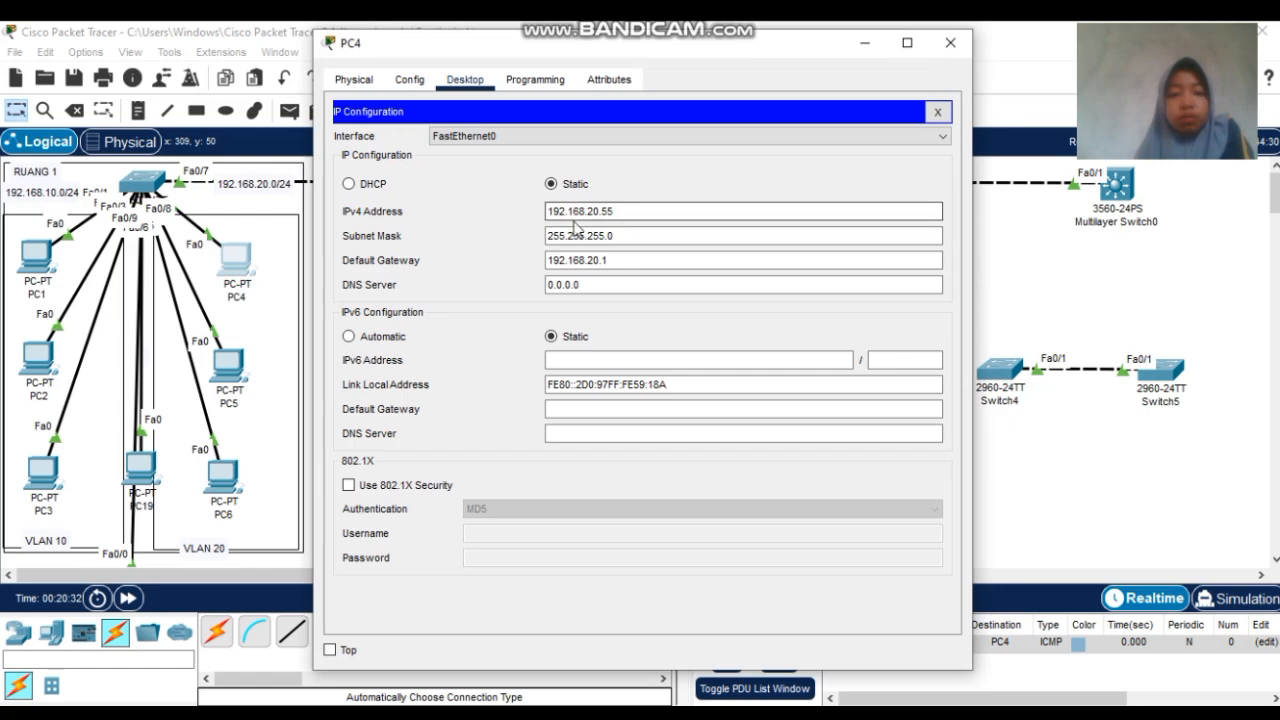
left_click(668, 260)
right_click(652, 264)
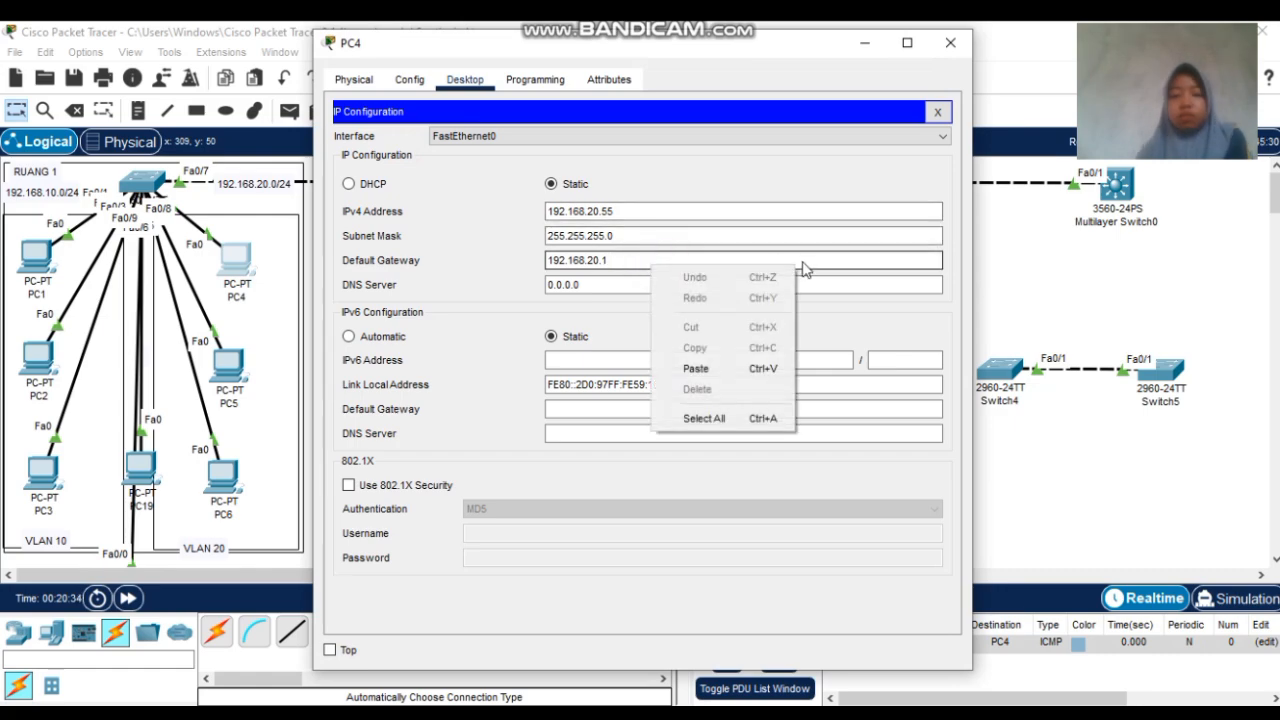
left_click(643, 260)
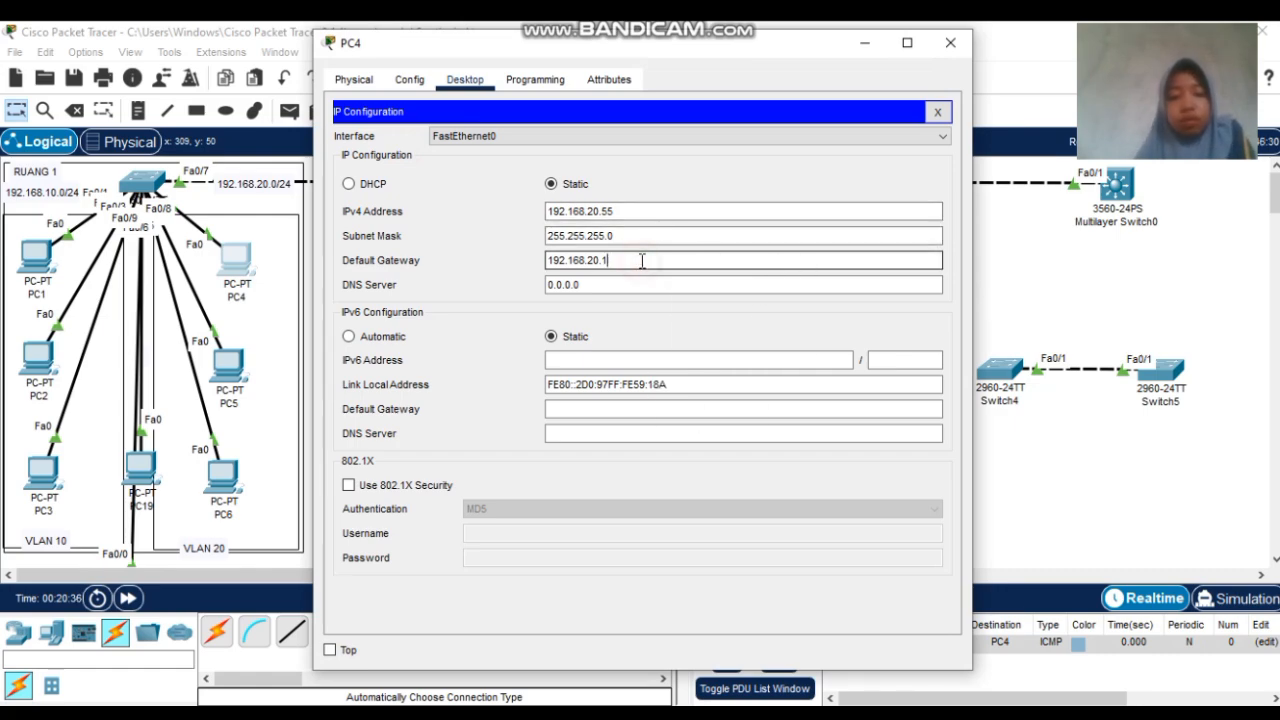
key("BackSpace")
key("BackSpace")
key("BackSpace")
key("BackSpace")
key("BackSpace")
key("BackSpace")
key("BackSpace")
key("BackSpace")
key("BackSpace")
key("BackSpace")
key("BackSpace")
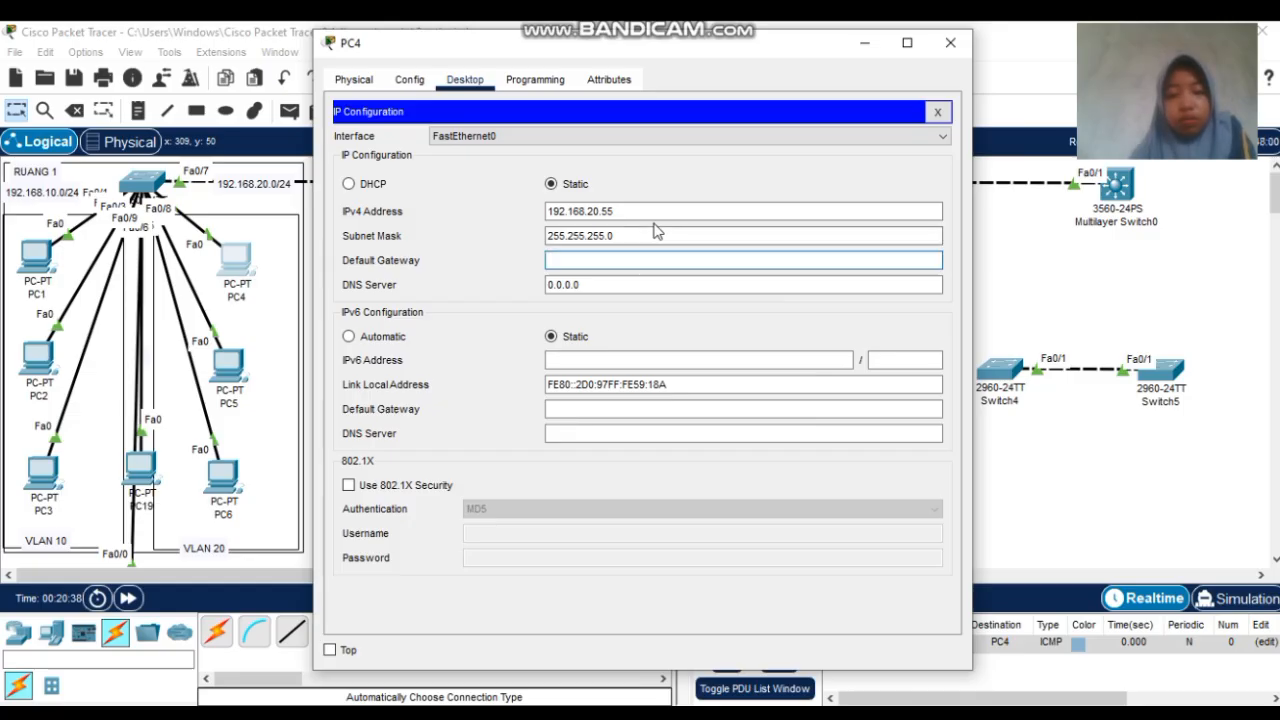
Clear the static subnet mask in PC4's IP configuration
left_click(646, 236)
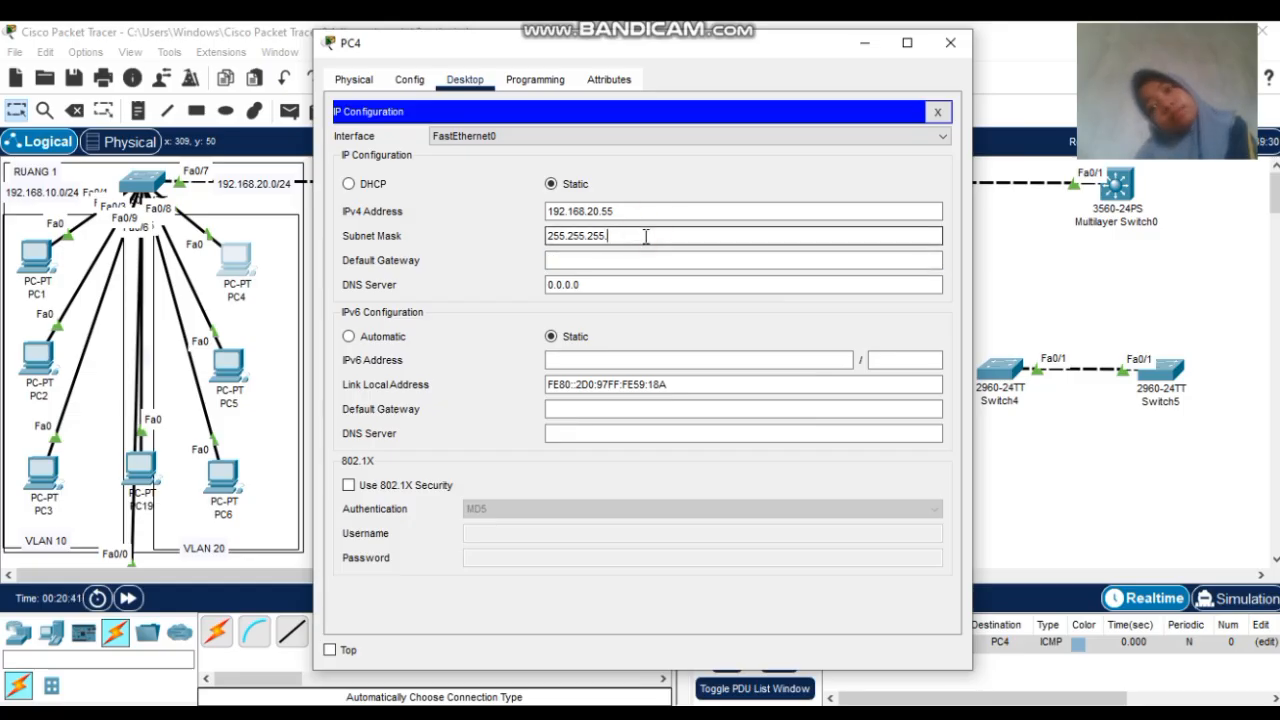
key("BackSpace")
key("BackSpace")
key("BackSpace")
key("BackSpace")
key("BackSpace")
key("BackSpace")
key("BackSpace")
key("BackSpace")
key("BackSpace")
key("BackSpace")
key("BackSpace")
key("BackSpace")
key("BackSpace")
Clear PC4's static IPv4 address, switch its IP configuration to DHCP, and close the device window
left_click(651, 212)
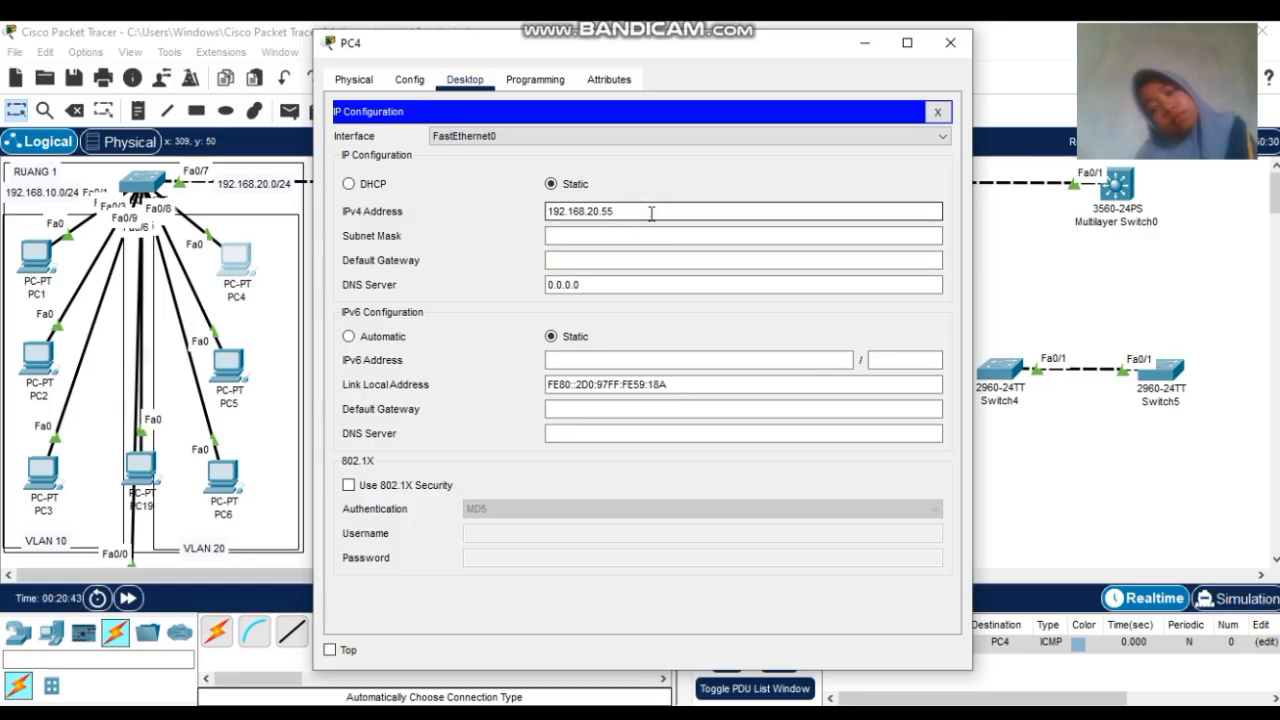
key("BackSpace")
key("BackSpace")
key("BackSpace")
key("BackSpace")
key("BackSpace")
key("BackSpace")
key("BackSpace")
key("BackSpace")
key("BackSpace")
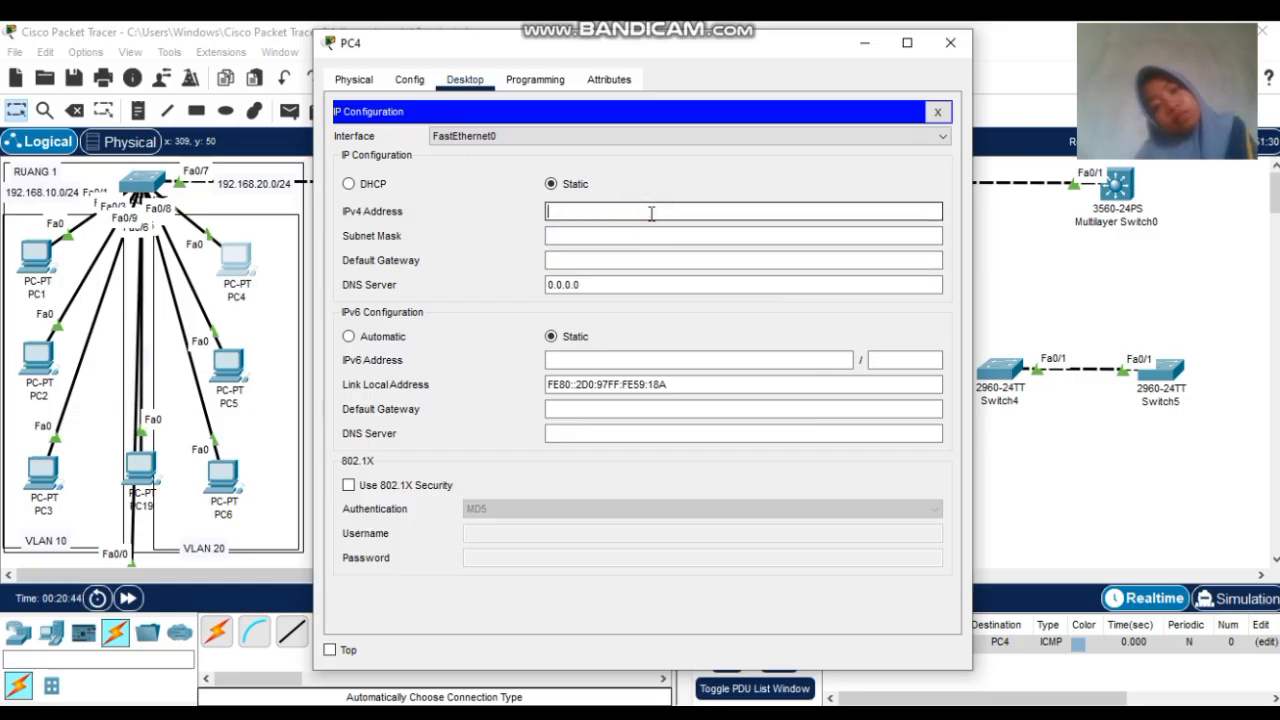
left_click(349, 185)
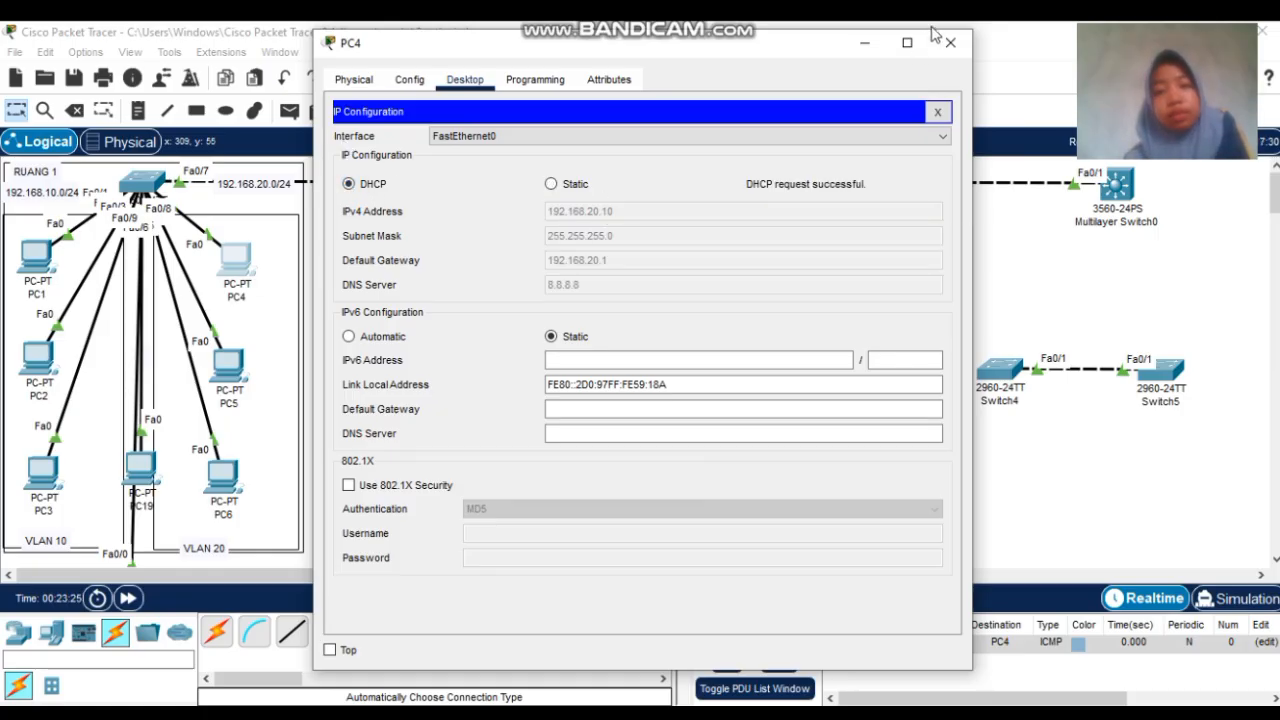
left_click(950, 42)
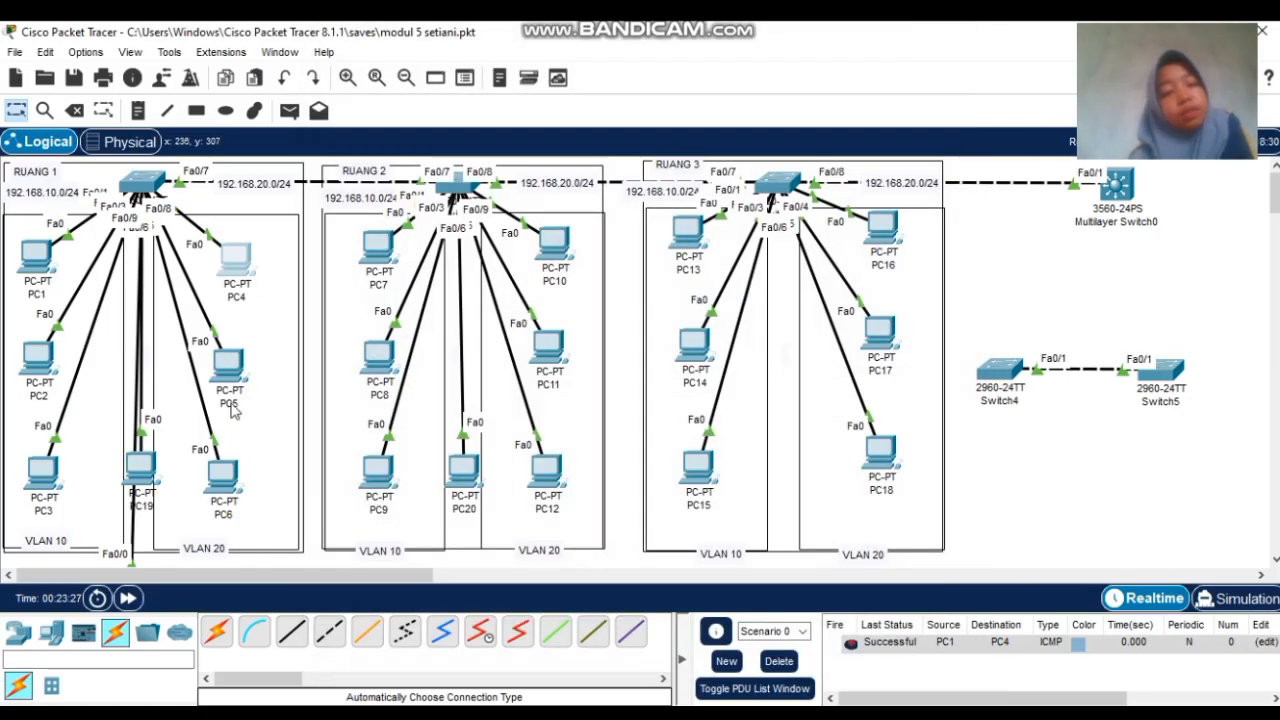
Open PC5's IP configuration and clear its static IPv4 address
left_click(232, 372)
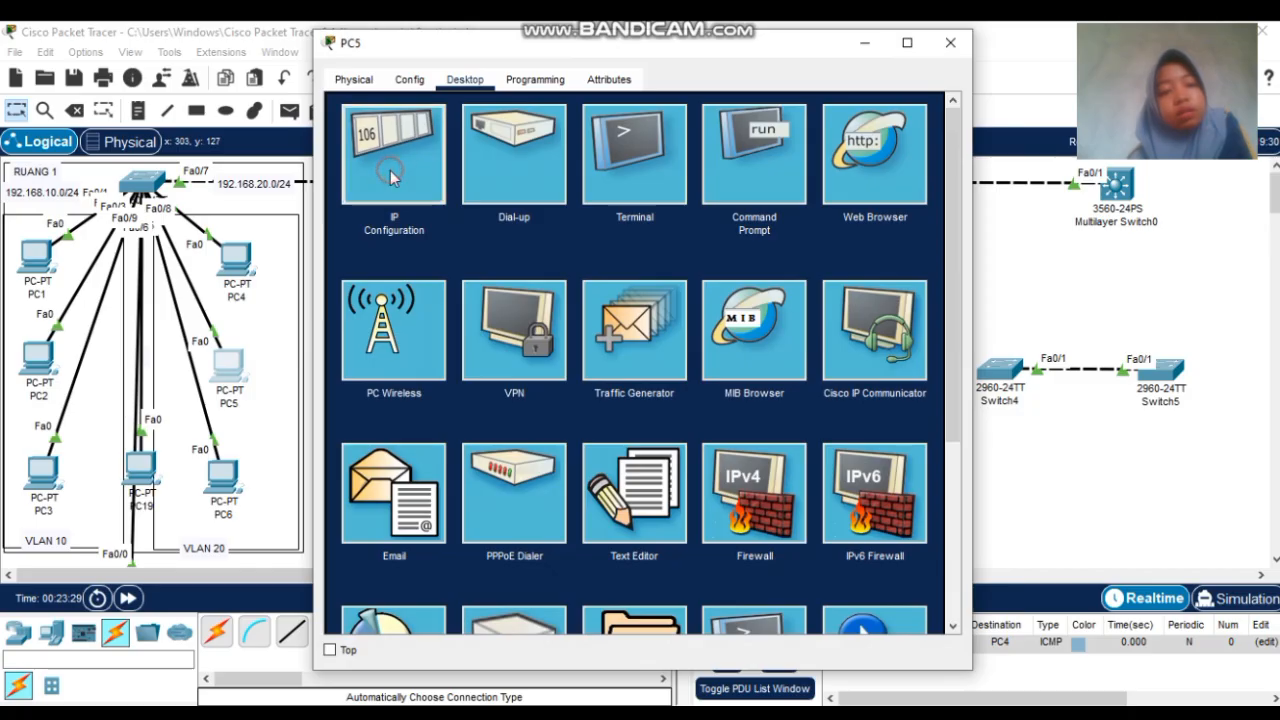
left_click(390, 176)
left_click(628, 214)
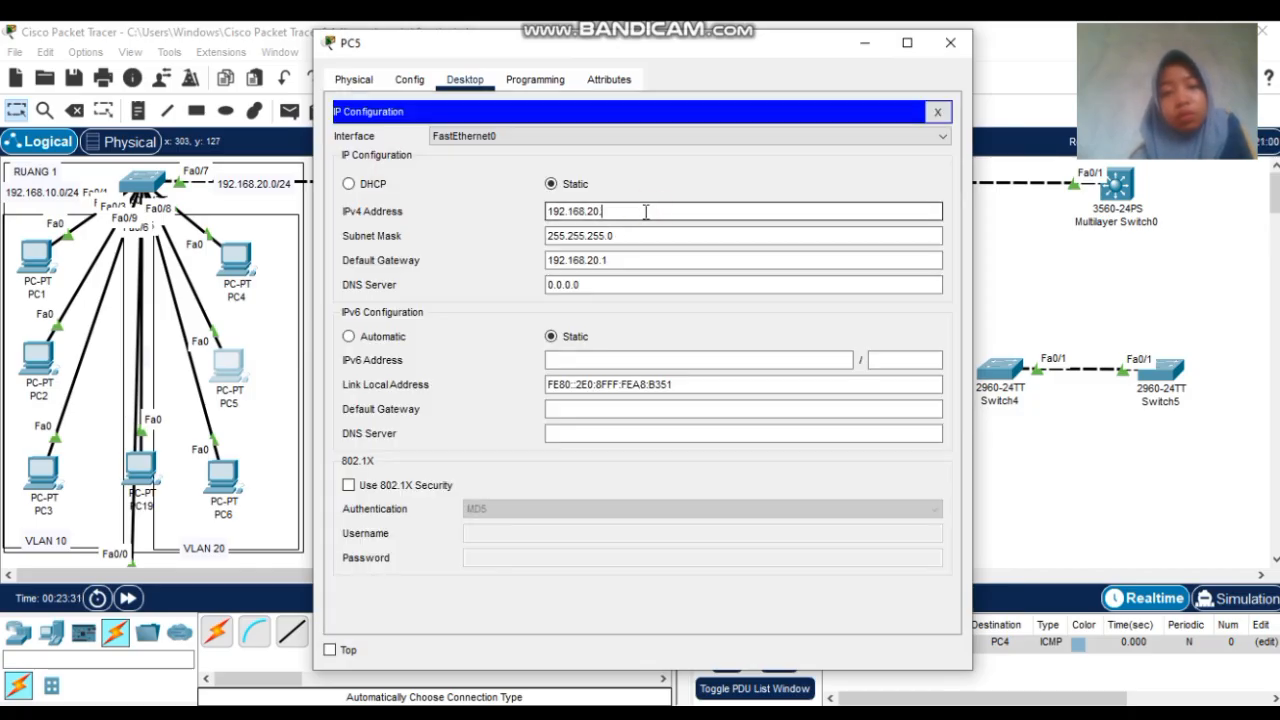
key("BackSpace")
key("BackSpace")
key("BackSpace")
key("BackSpace")
key("BackSpace")
key("BackSpace")
key("BackSpace")
key("BackSpace")
key("BackSpace")
key("BackSpace")
key("BackSpace")
Clear the static subnet mask in PC5's IP configuration
left_click(646, 235)
key("BackSpace")
key("BackSpace")
key("BackSpace")
key("BackSpace")
key("BackSpace")
key("BackSpace")
key("BackSpace")
key("BackSpace")
key("BackSpace")
key("BackSpace")
key("BackSpace")
key("BackSpace")
key("BackSpace")
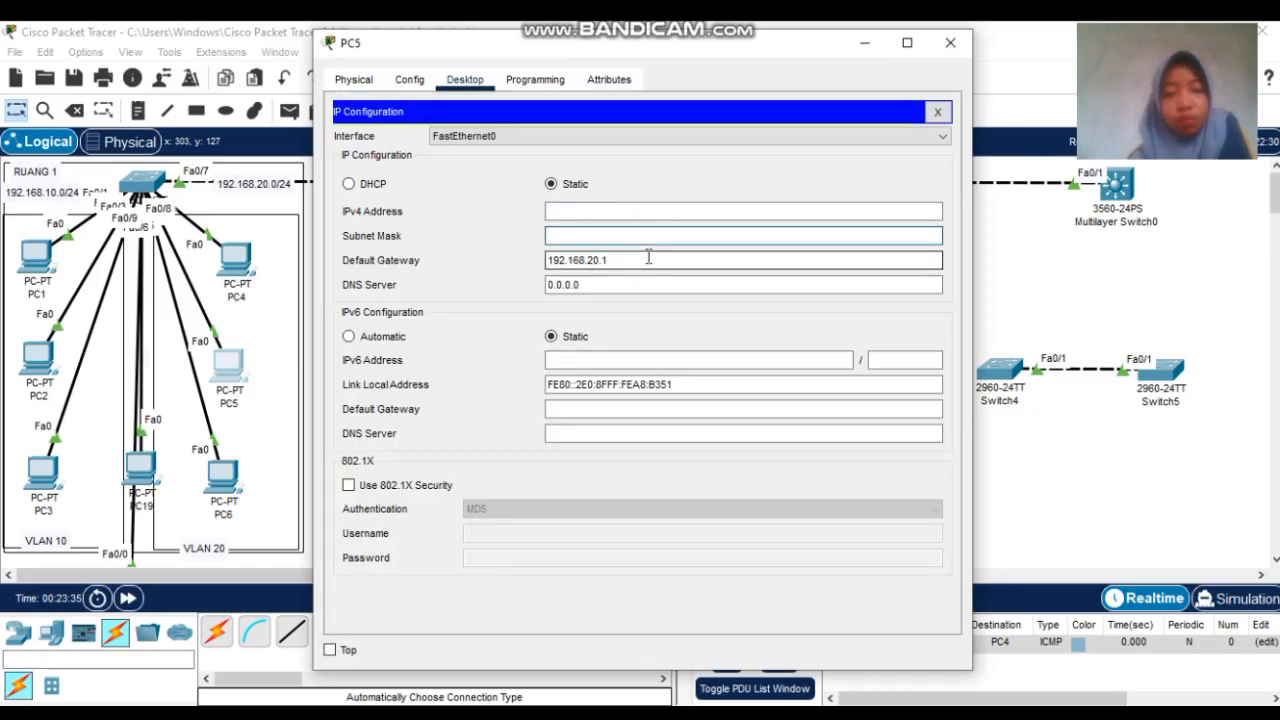
Clear PC5's static default gateway, switch its IP configuration to DHCP, and close the device window
left_click(648, 257)
key("BackSpace")
key("BackSpace")
key("BackSpace")
key("BackSpace")
key("BackSpace")
key("BackSpace")
key("BackSpace")
key("BackSpace")
key("BackSpace")
key("BackSpace")
key("BackSpace")
key("BackSpace")
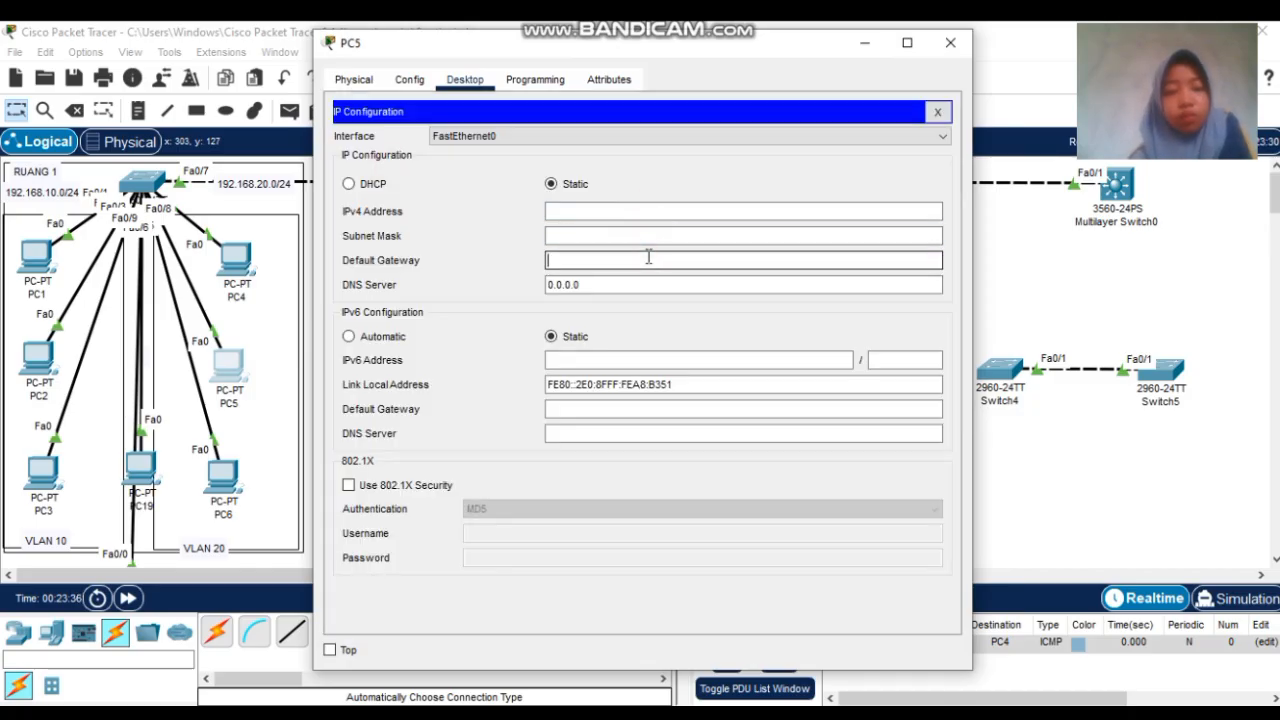
left_click(349, 185)
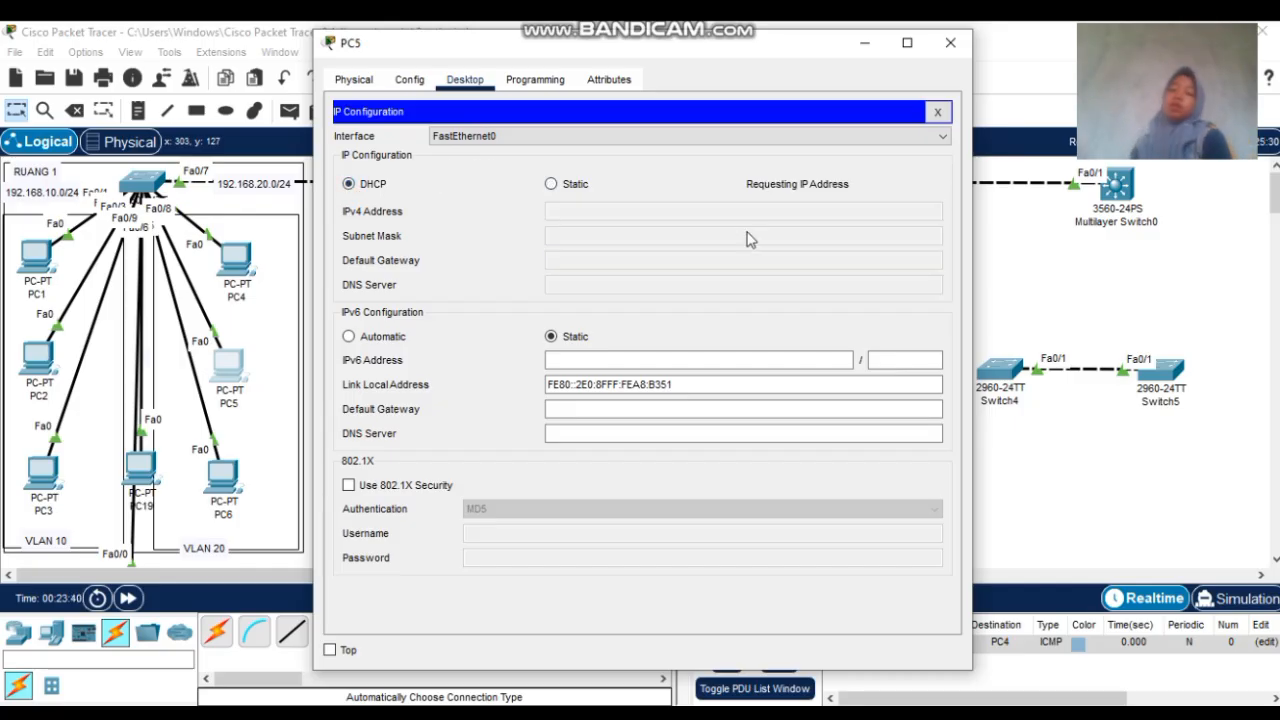
left_click(950, 42)
Open PC6's IP configuration and clear its static IPv4 address
left_click(222, 482)
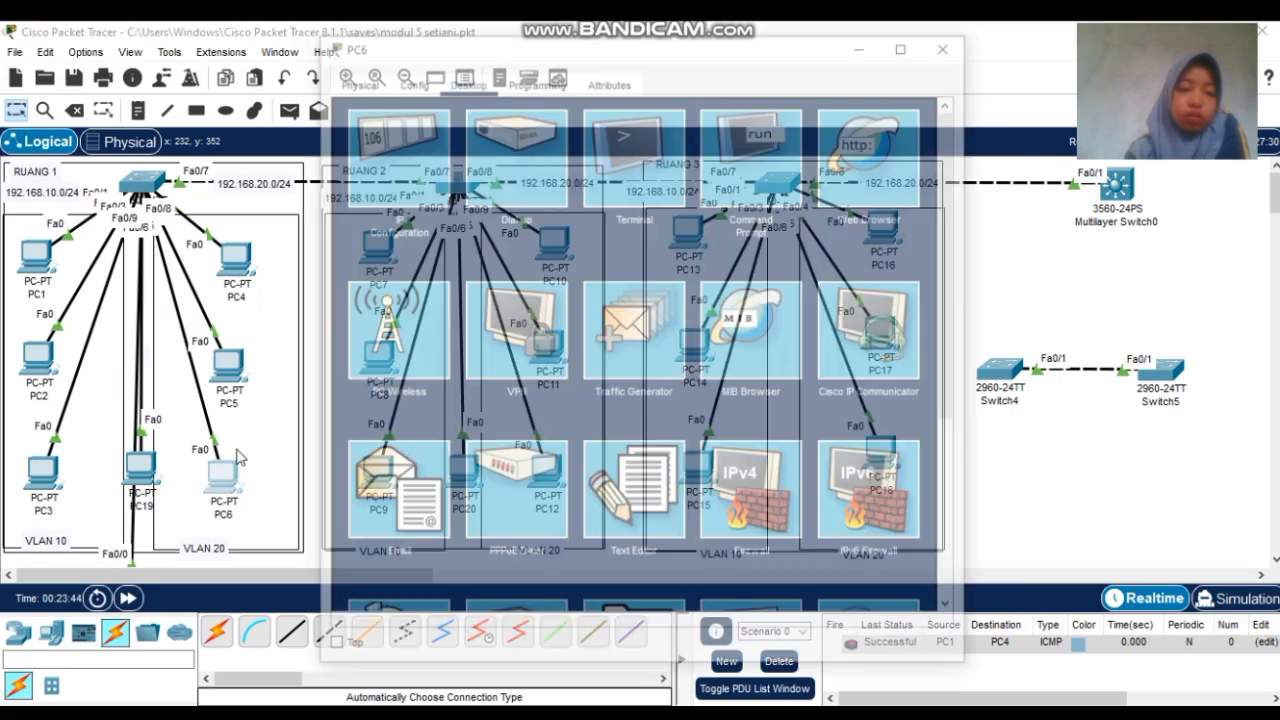
left_click(385, 155)
left_click(650, 215)
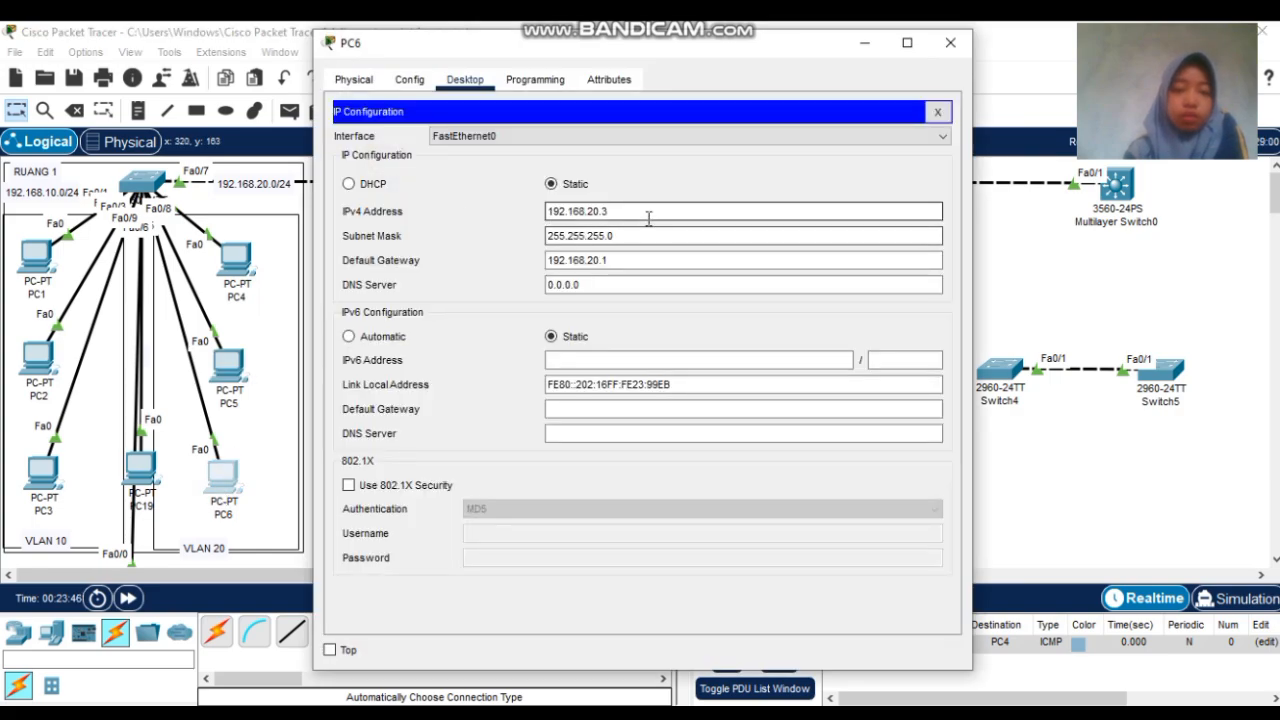
key("BackSpace")
key("BackSpace")
key("BackSpace")
key("BackSpace")
key("BackSpace")
key("BackSpace")
key("BackSpace")
key("BackSpace")
key("BackSpace")
key("BackSpace")
key("BackSpace")
Clear the static subnet mask in PC6's IP configuration
left_click(653, 235)
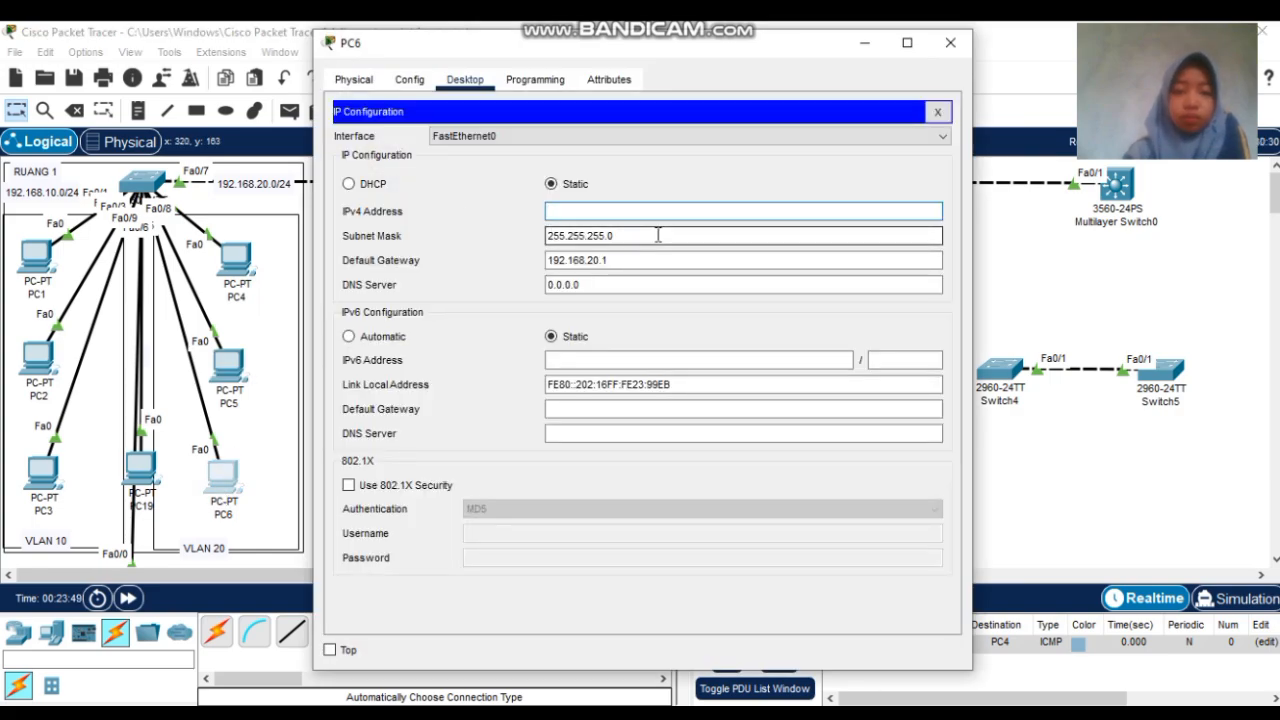
key("BackSpace")
key("BackSpace")
key("BackSpace")
key("BackSpace")
key("BackSpace")
key("BackSpace")
key("BackSpace")
key("BackSpace")
key("BackSpace")
key("BackSpace")
key("BackSpace")
key("BackSpace")
key("BackSpace")
Clear PC6's static default gateway, switch its IP configuration to DHCP, and close the device window
left_click(658, 260)
key("BackSpace")
key("BackSpace")
key("BackSpace")
key("BackSpace")
key("BackSpace")
key("BackSpace")
key("BackSpace")
key("BackSpace")
key("BackSpace")
key("BackSpace")
key("BackSpace")
key("BackSpace")
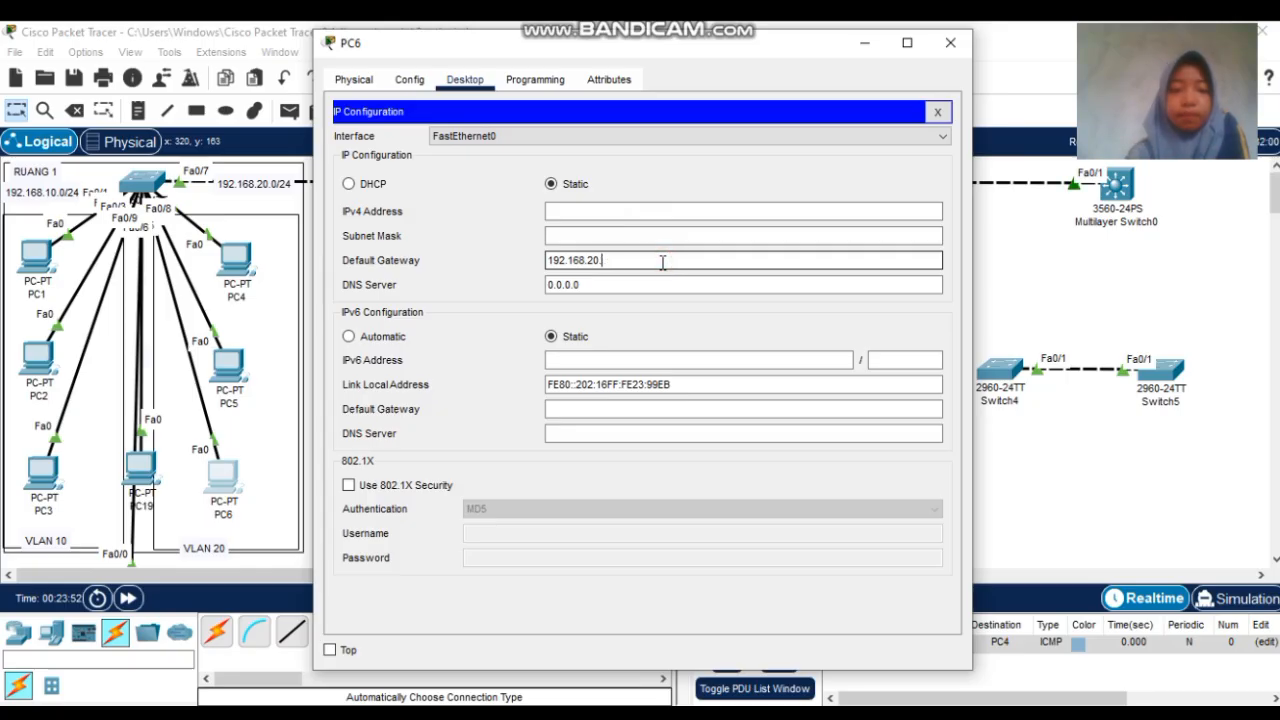
left_click(350, 186)
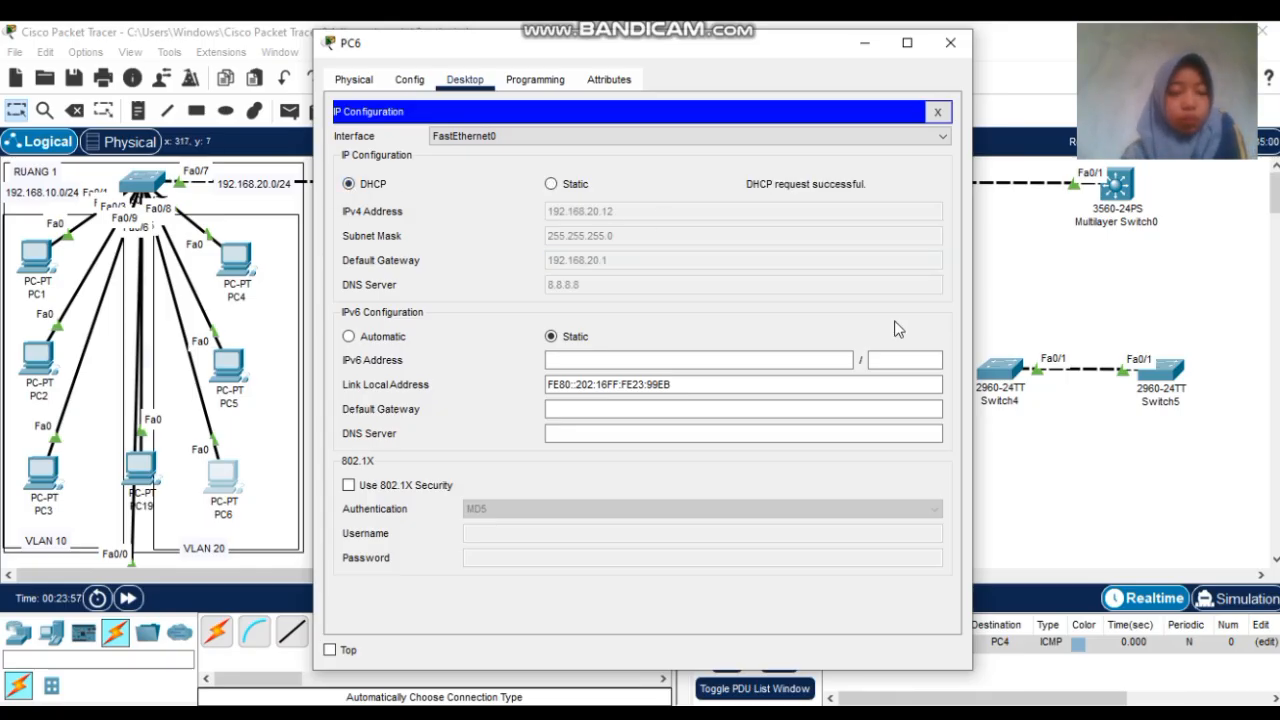
left_click(950, 42)
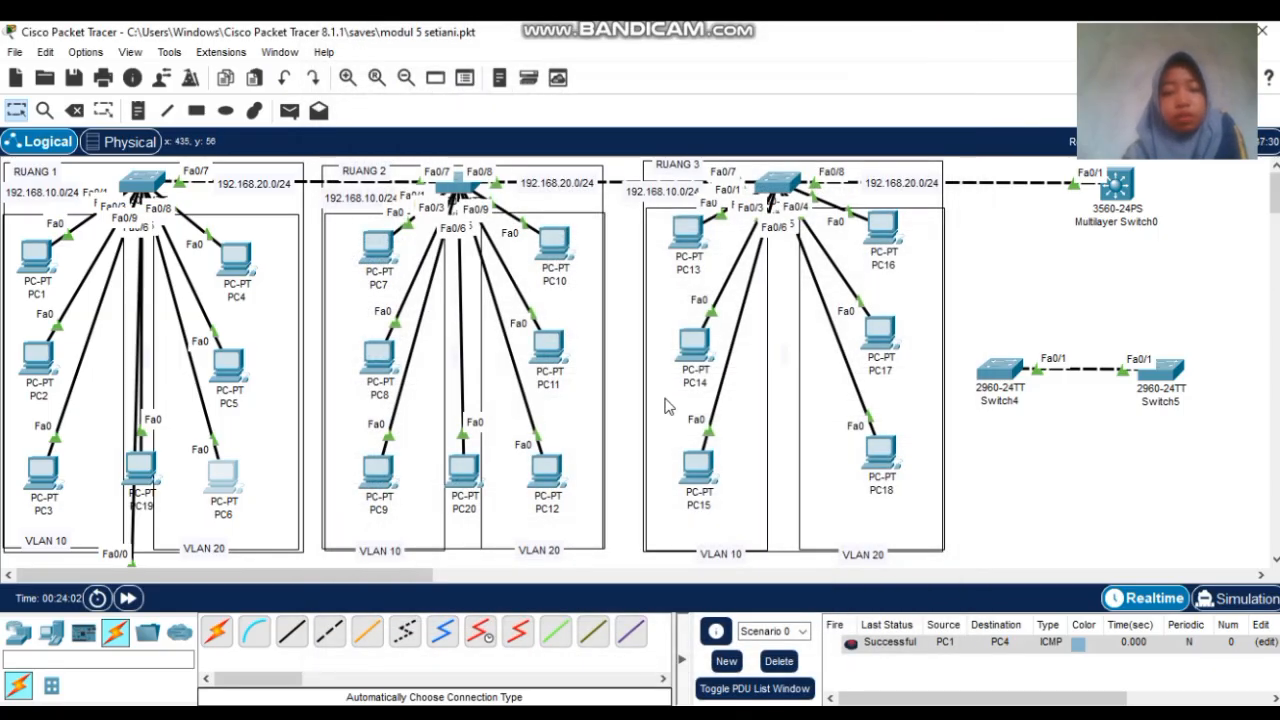
Delete the scenario's existing PDU and test connectivity by sending two simple PDUs from PC1 to PC4
left_click(779, 662)
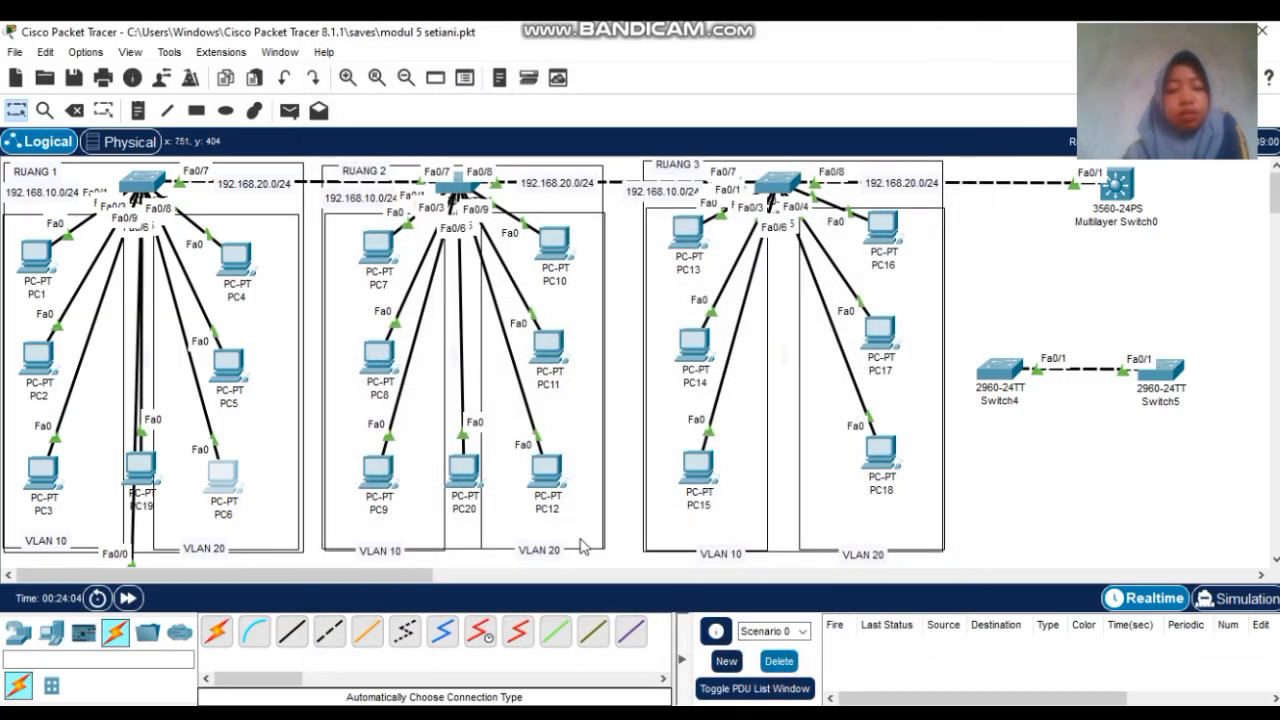
left_click(290, 110)
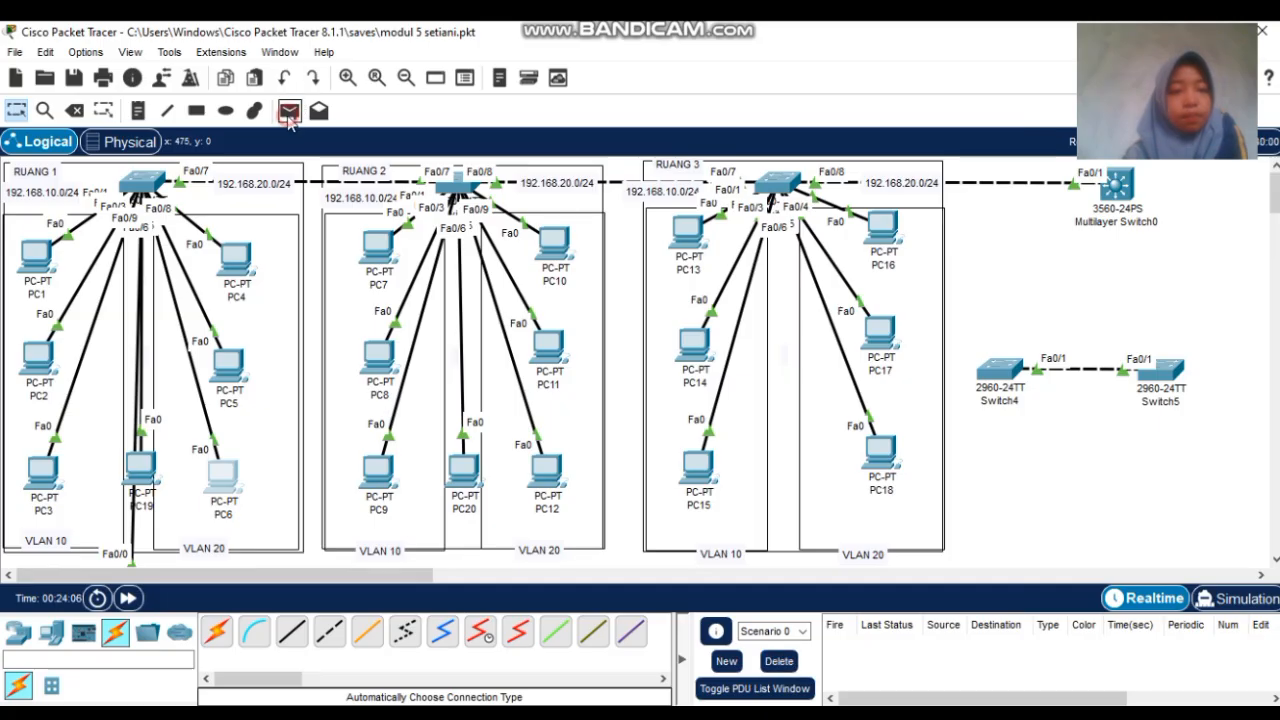
left_click(37, 255)
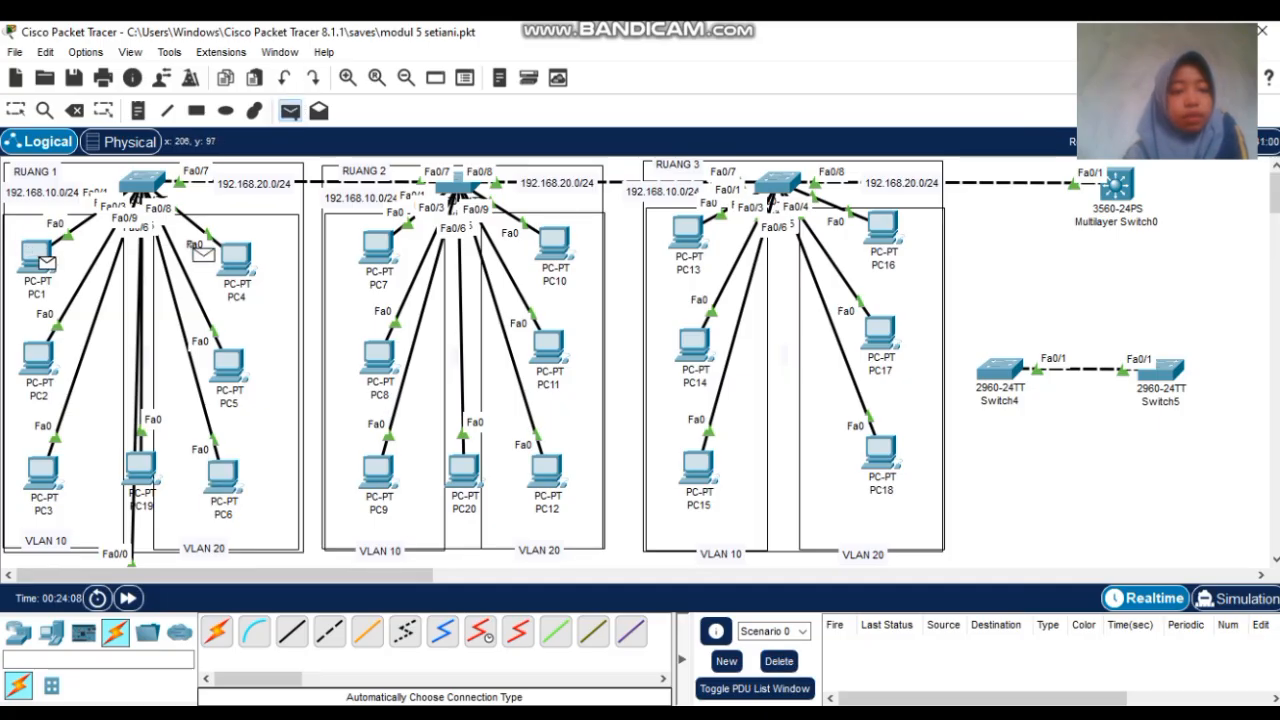
left_click(238, 255)
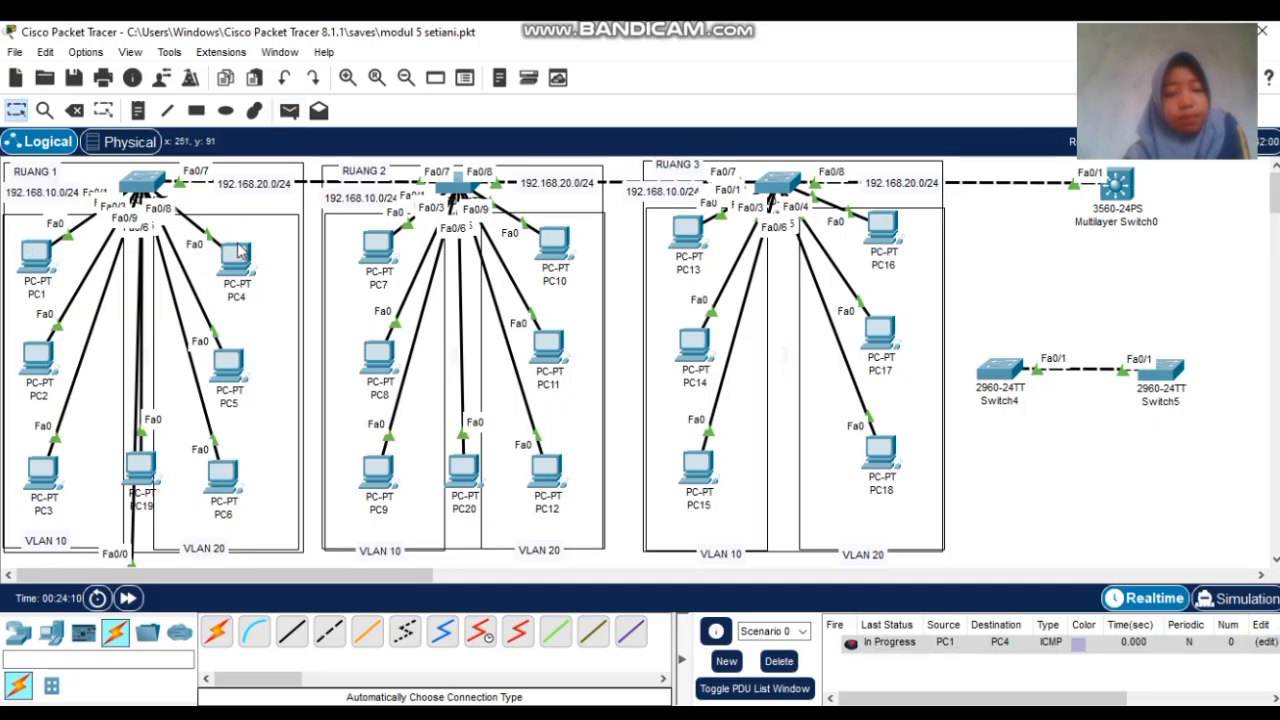
left_click(290, 110)
left_click(30, 258)
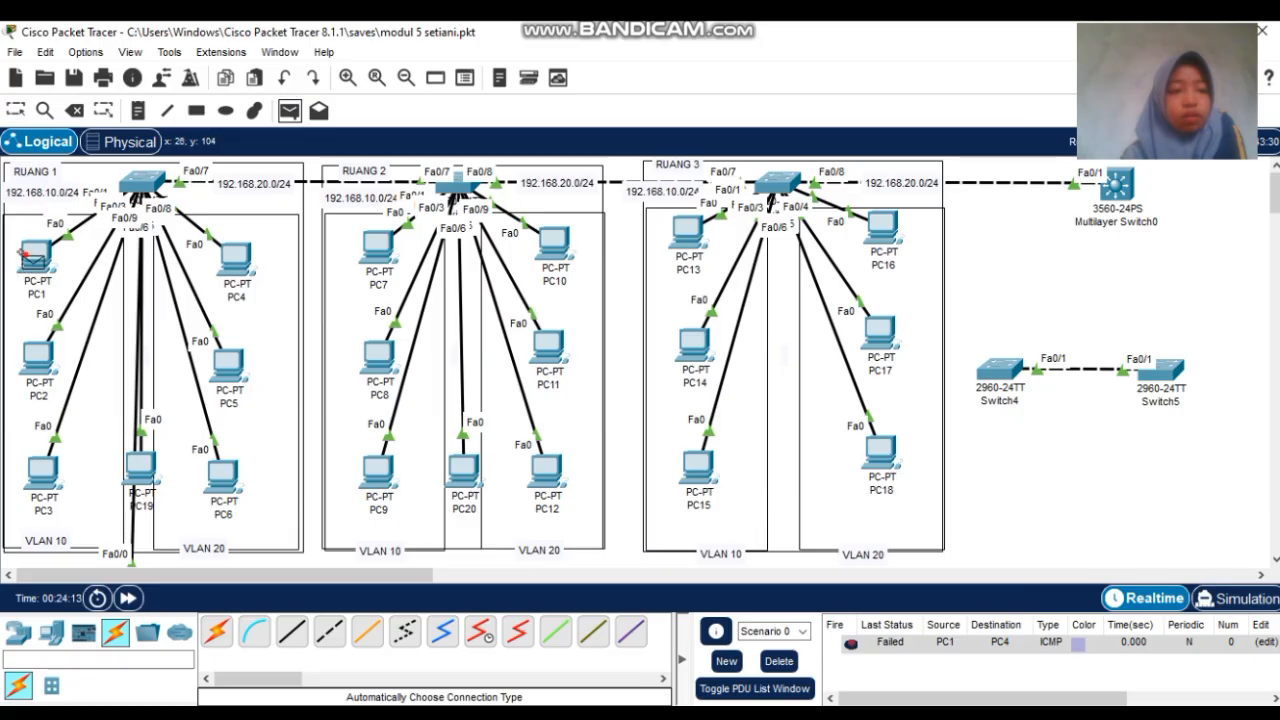
left_click(236, 258)
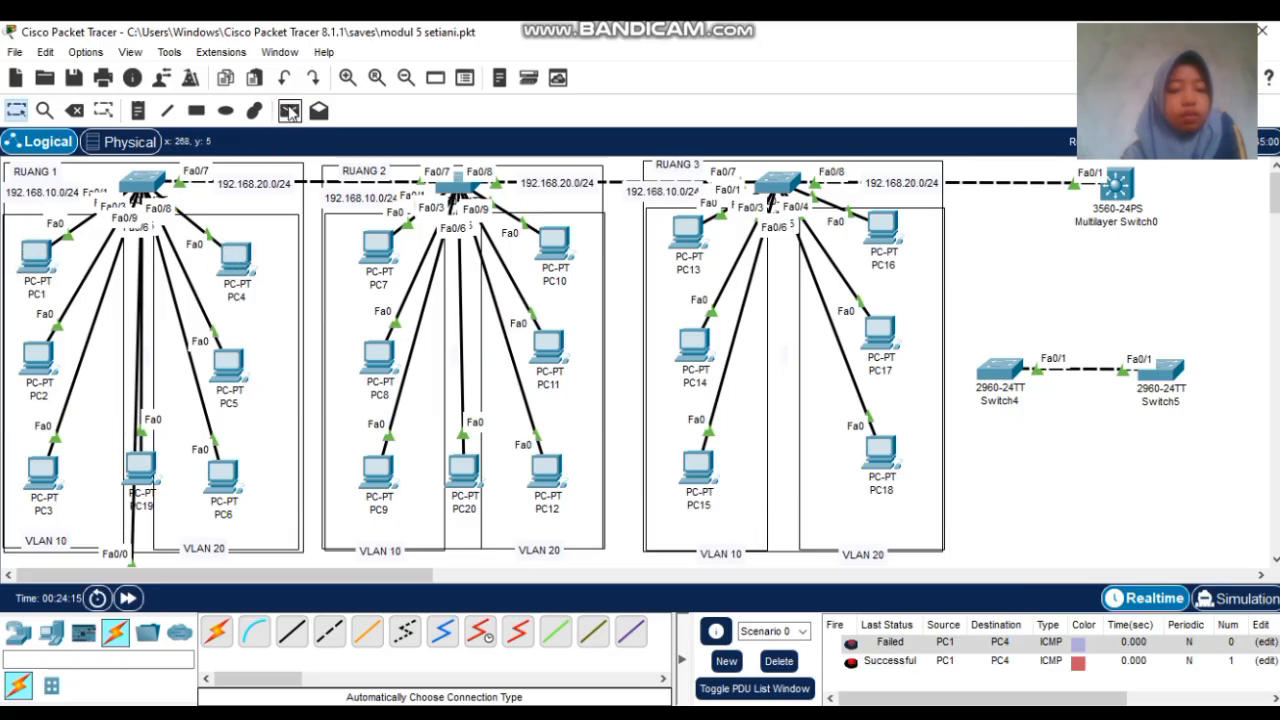
left_click(290, 110)
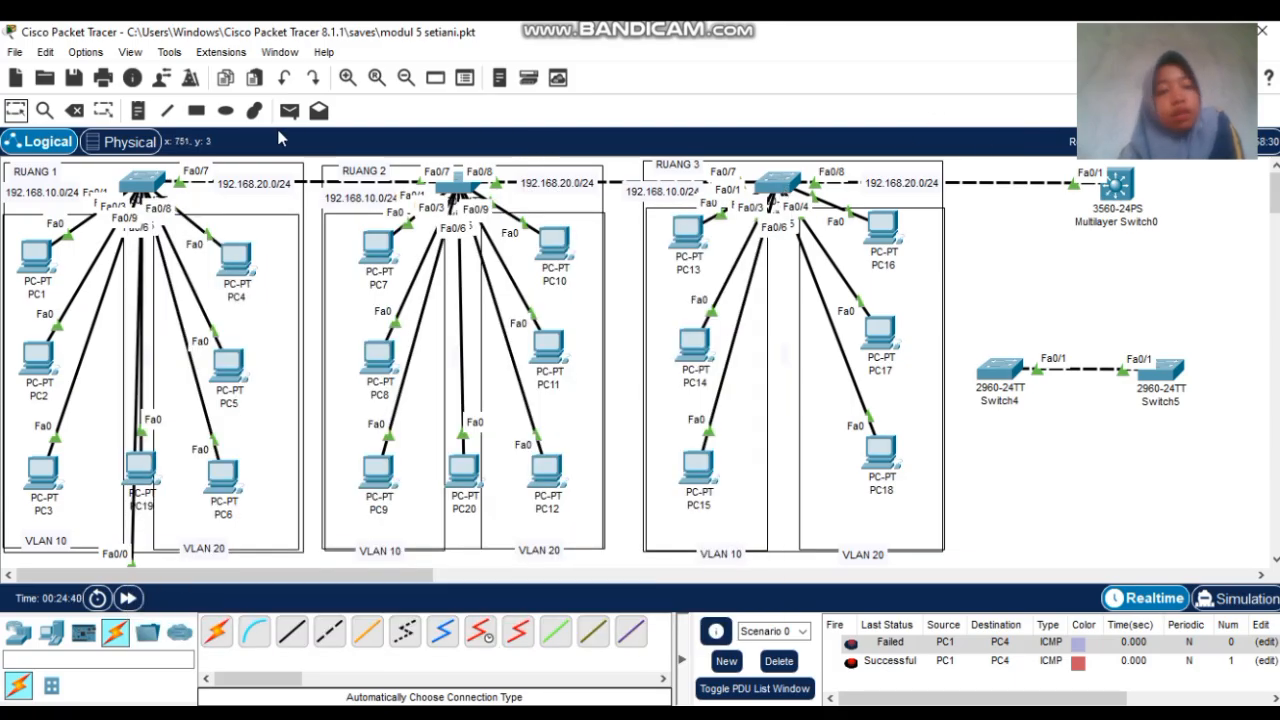
Place a text note reading 3560 below Multilayer Switch0 in the workspace
left_click(138, 110)
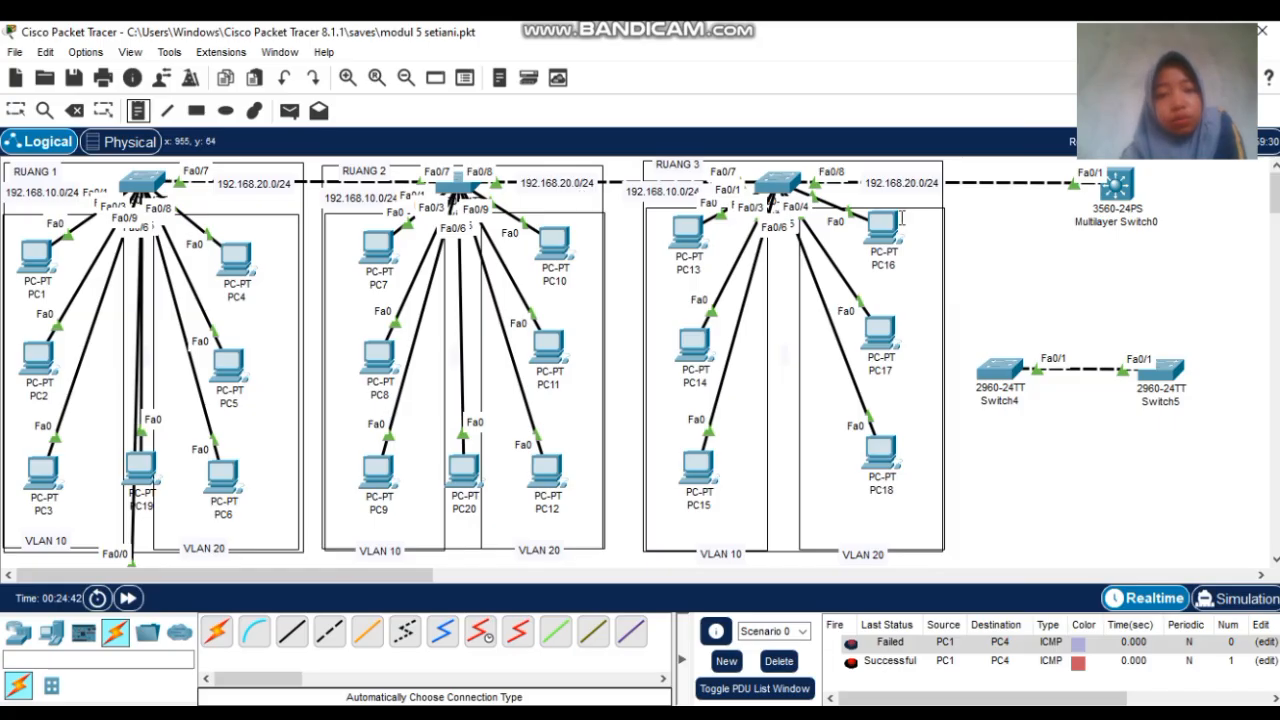
mouse_move(764, 186)
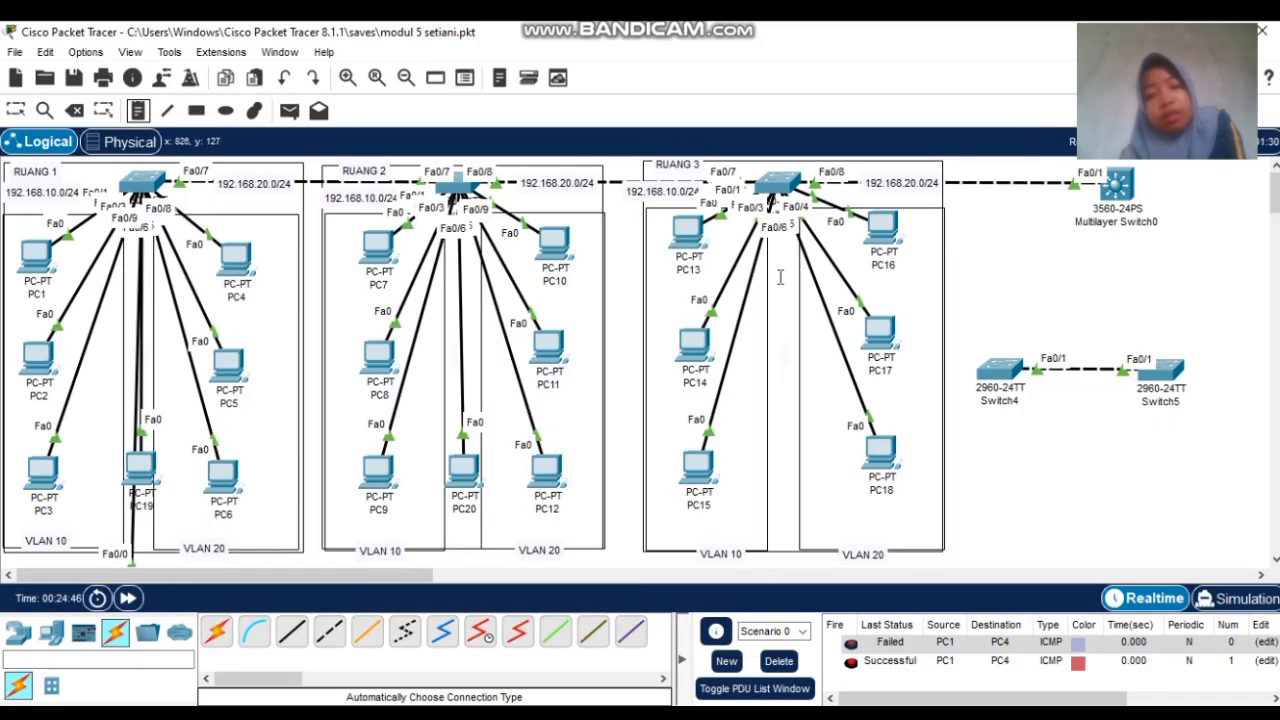
left_click(1097, 252)
type("S")
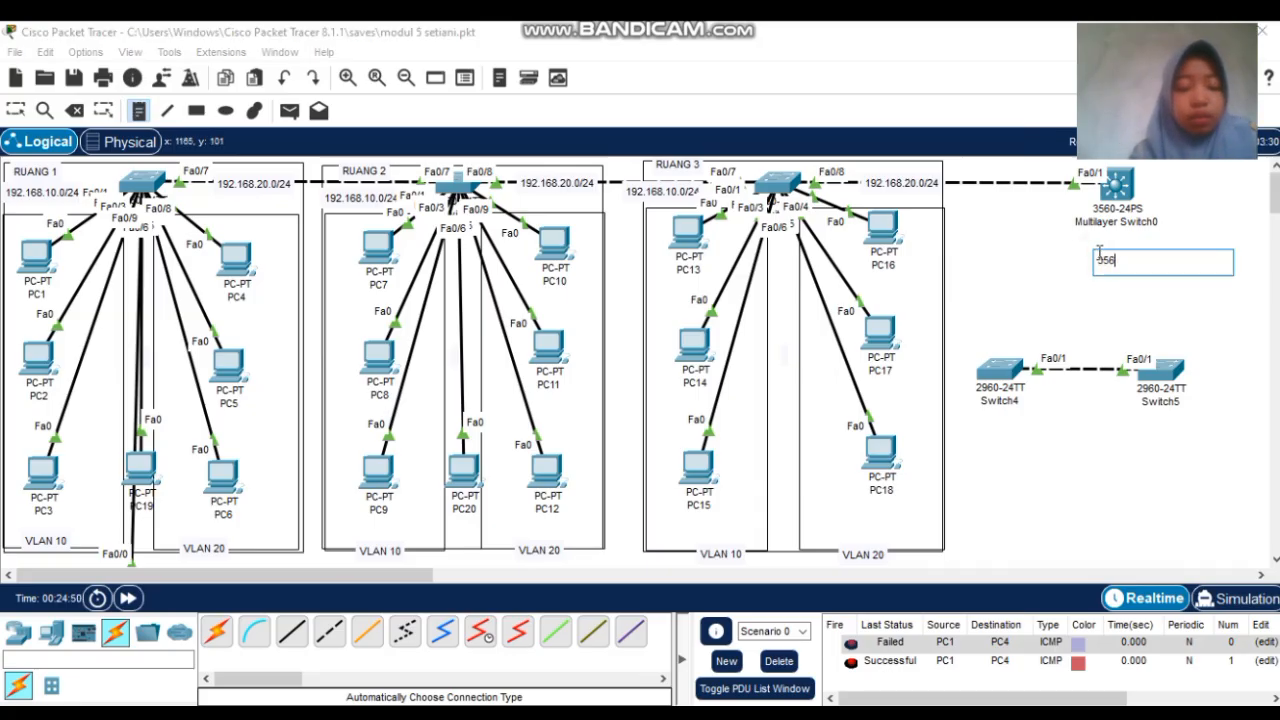
left_click(1091, 321)
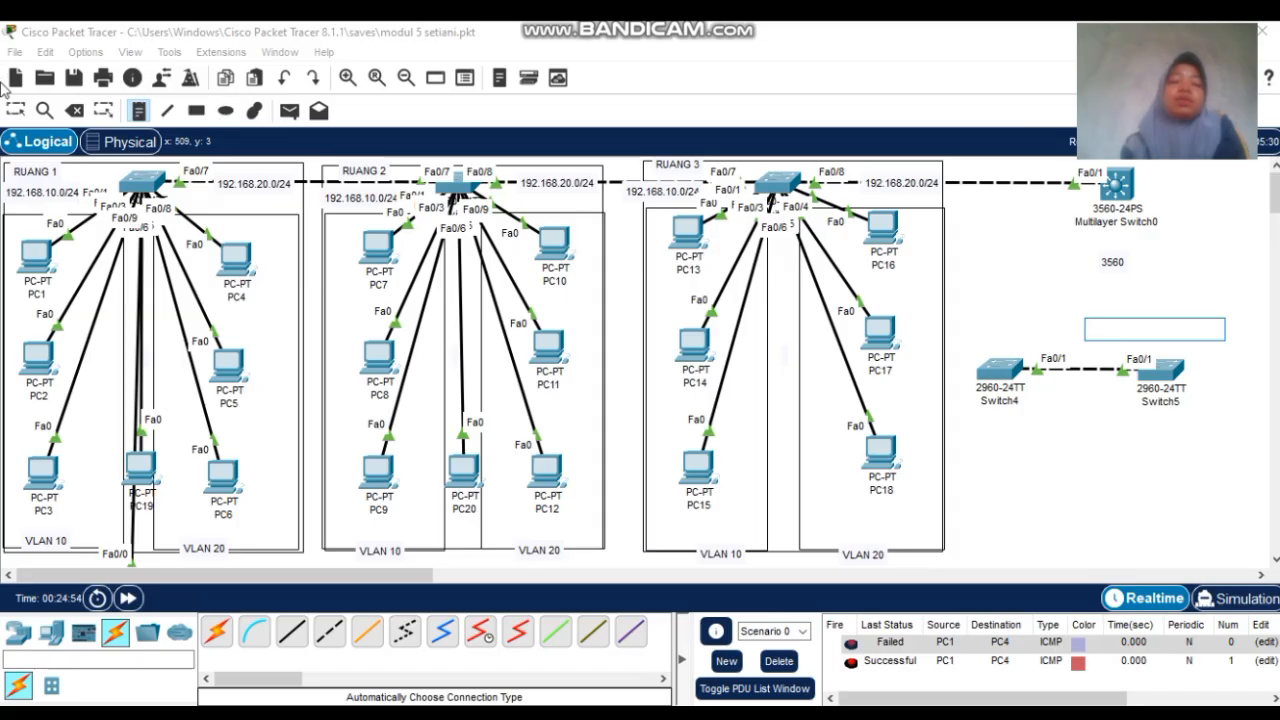
left_click(15, 108)
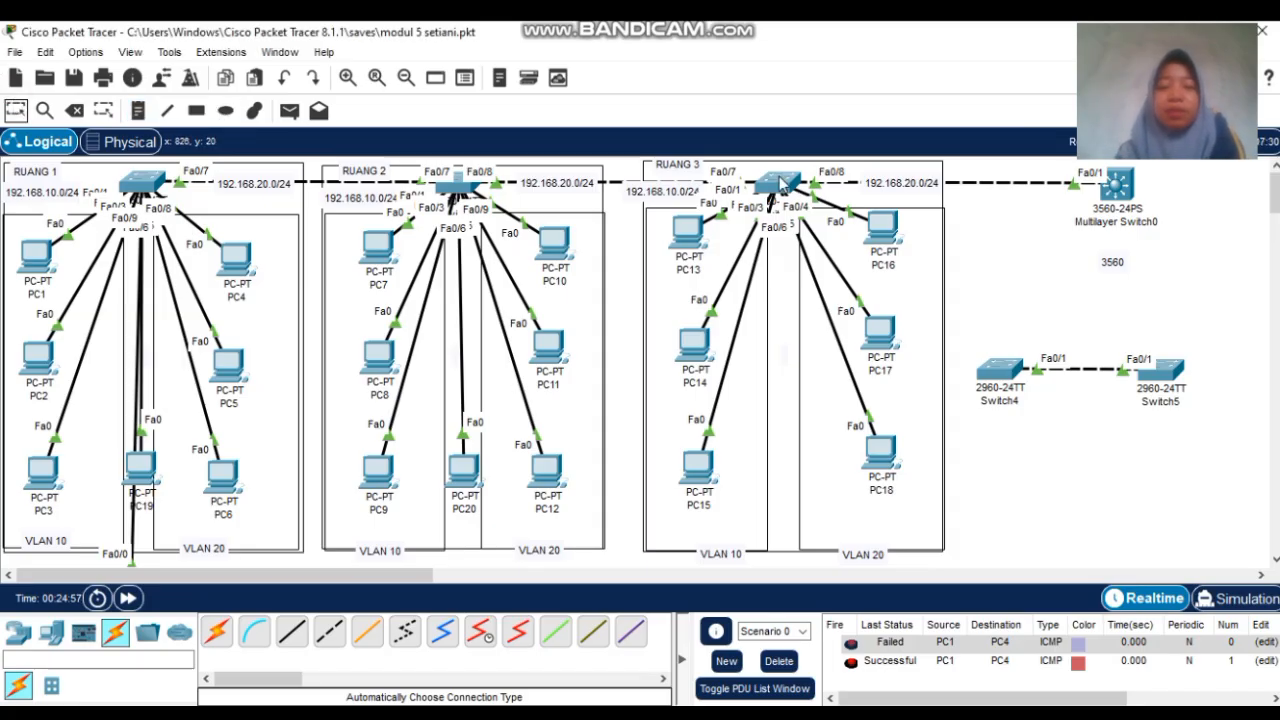
Delete the 2960 switches Switch4 and Switch5 from the workspace
mouse_move(782, 182)
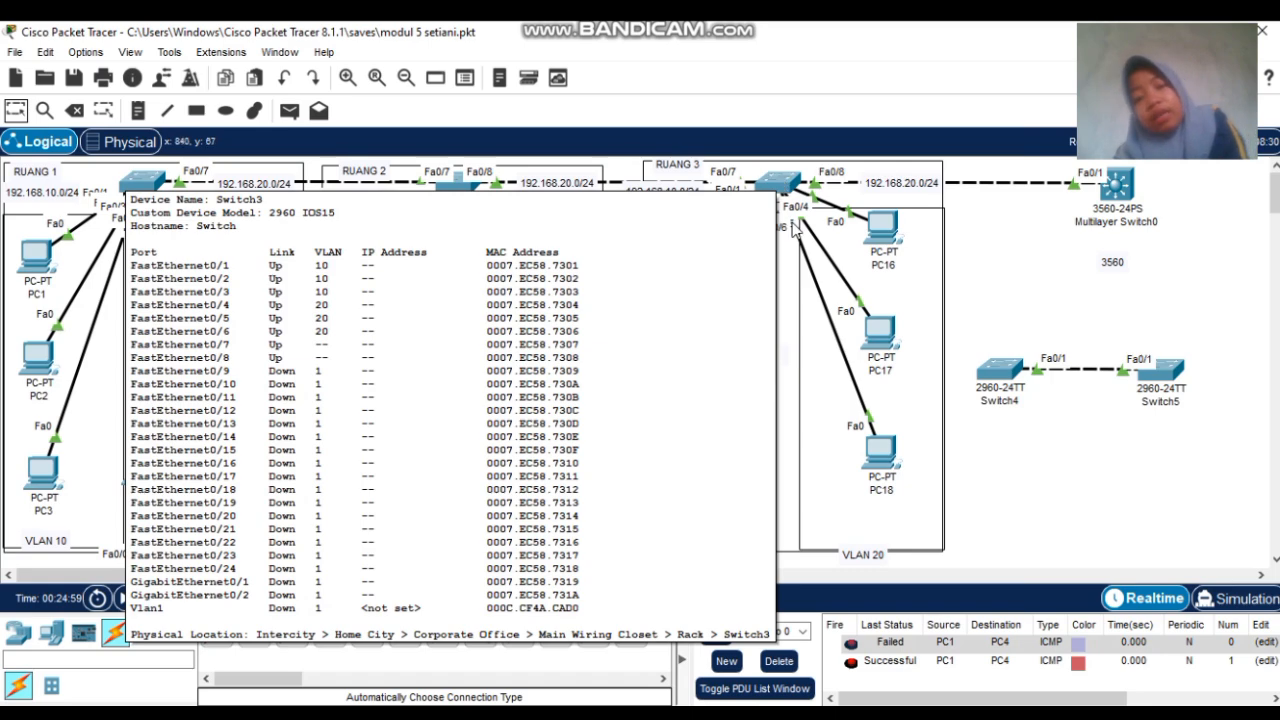
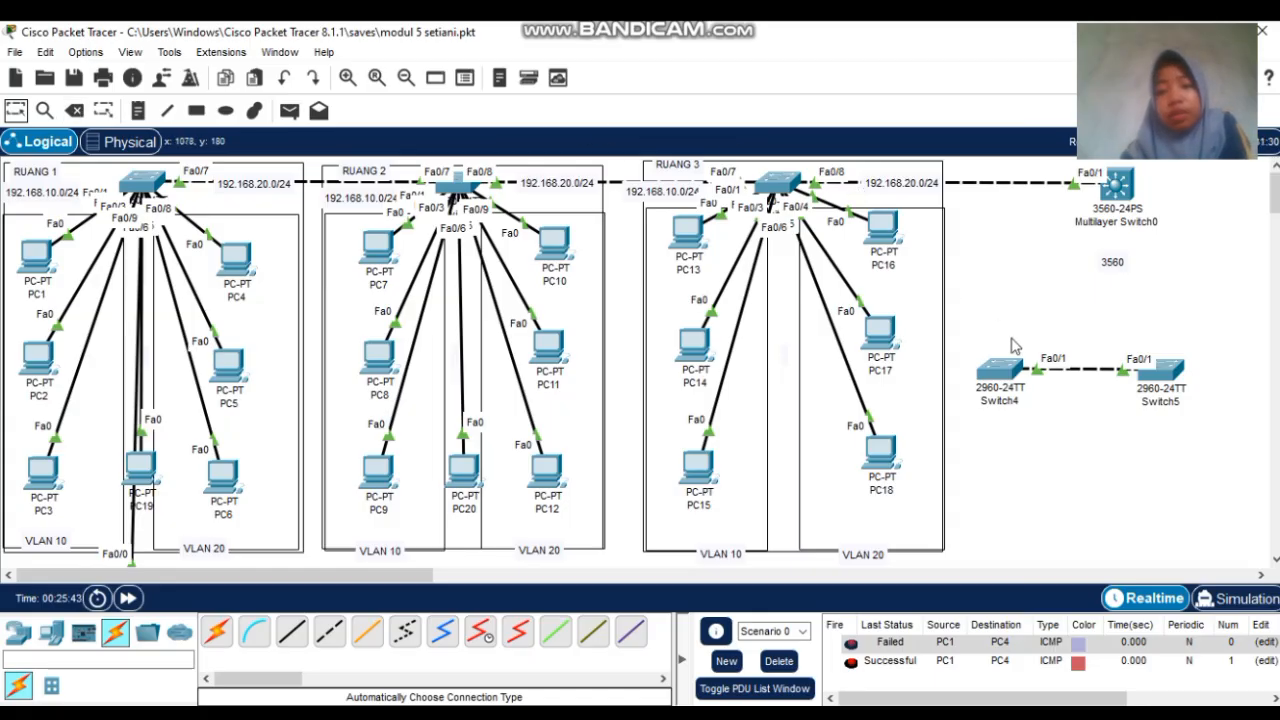
left_click(1016, 385)
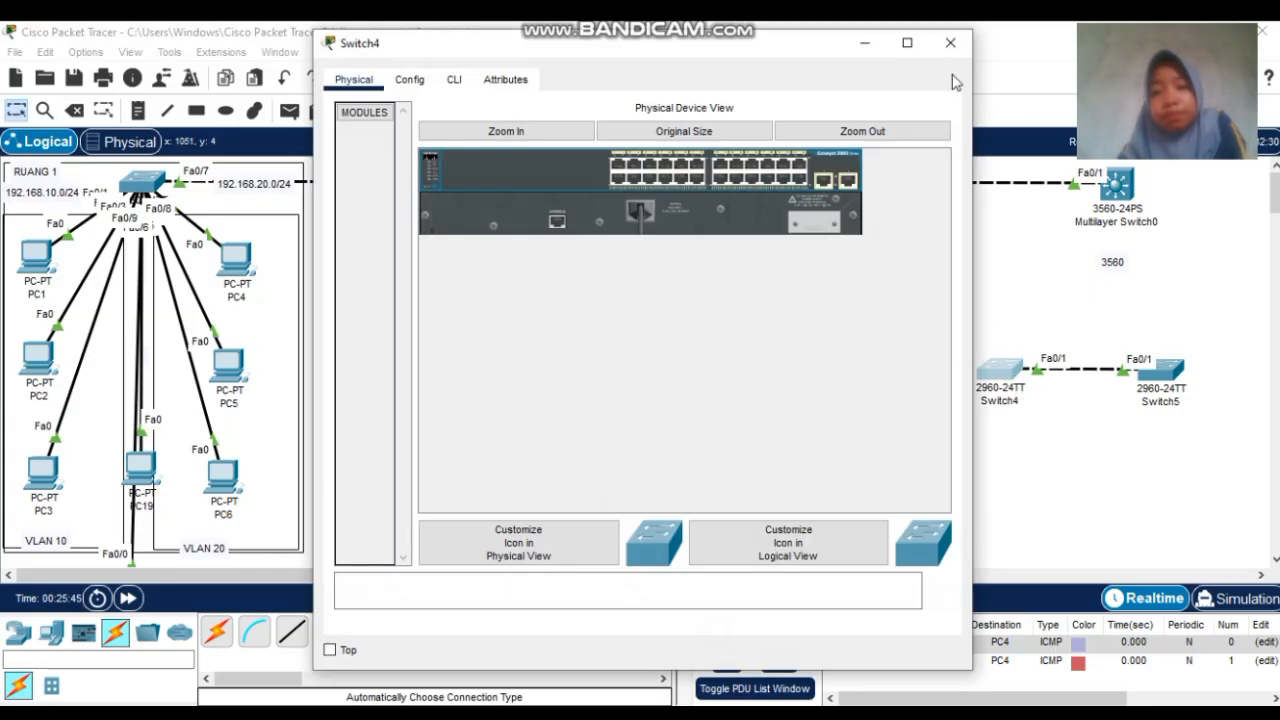
left_click(950, 42)
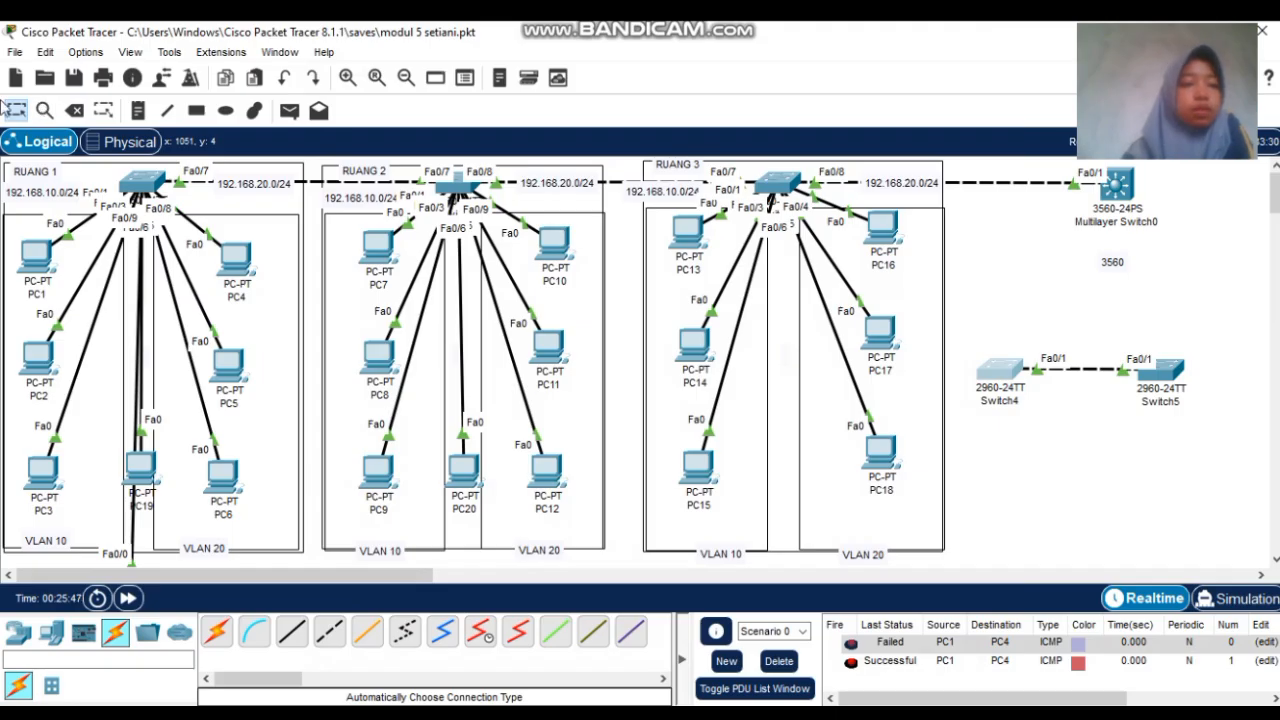
left_click(74, 110)
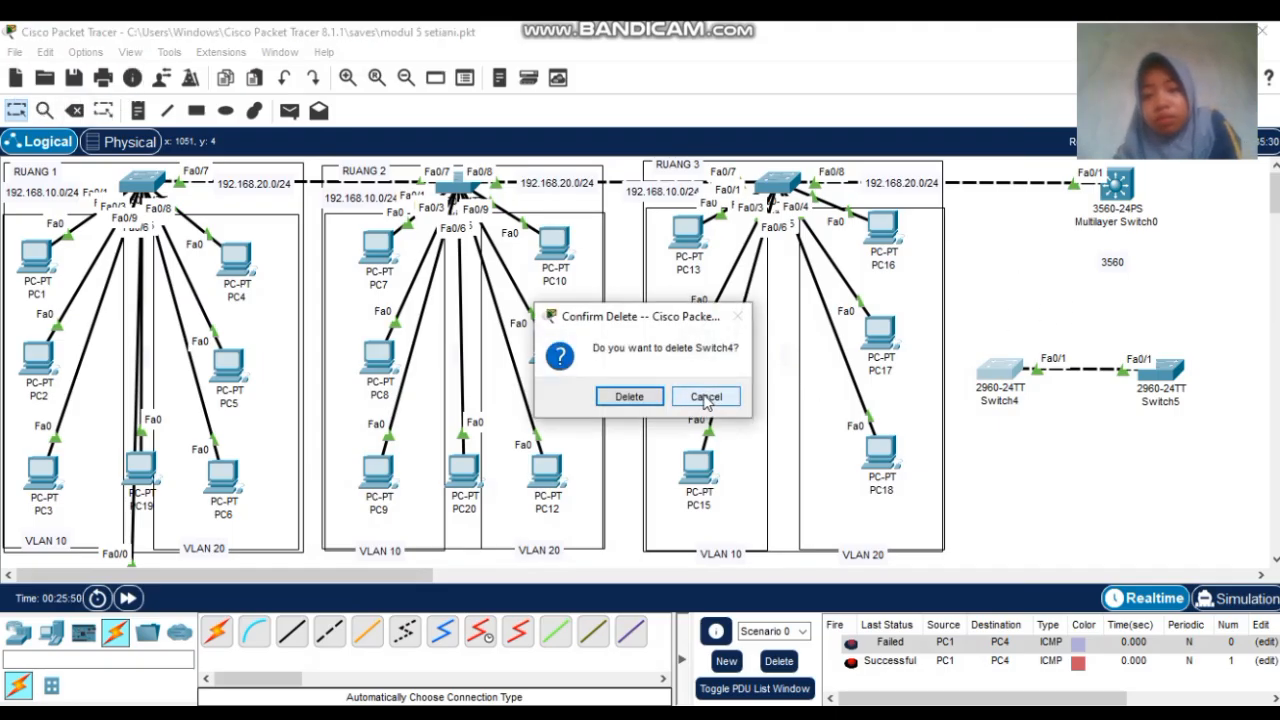
left_click(623, 397)
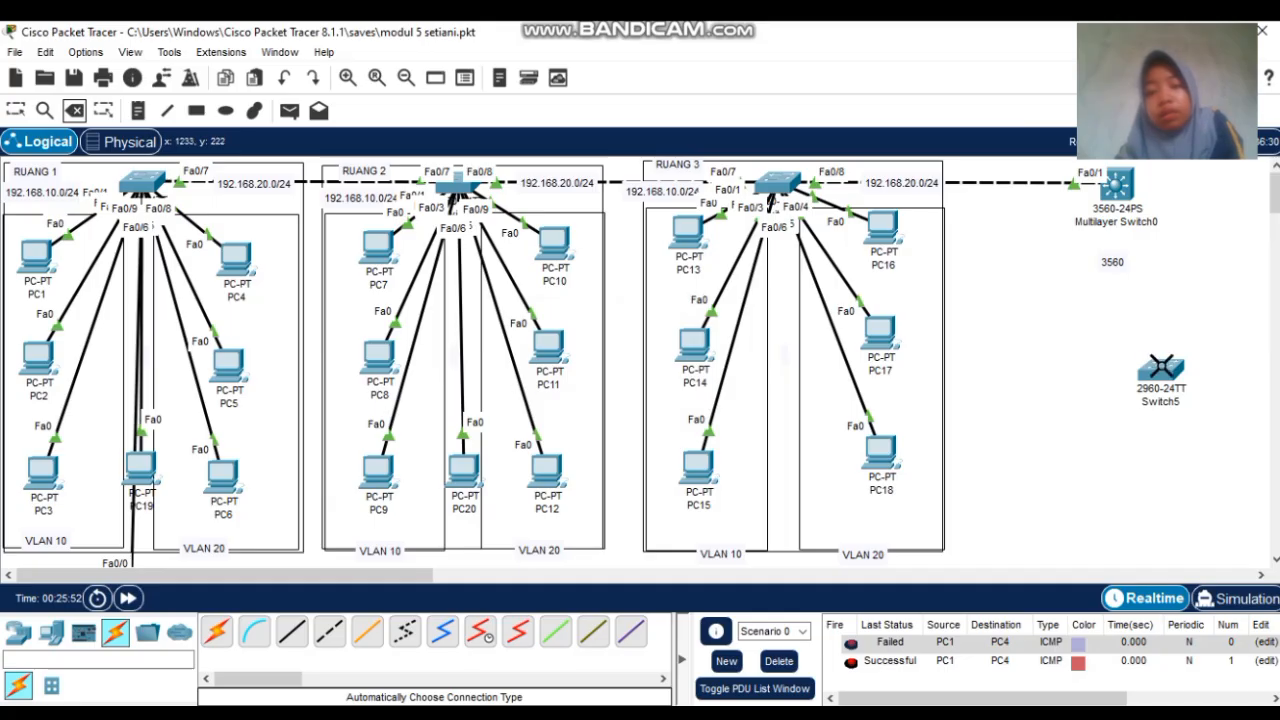
left_click(1160, 368)
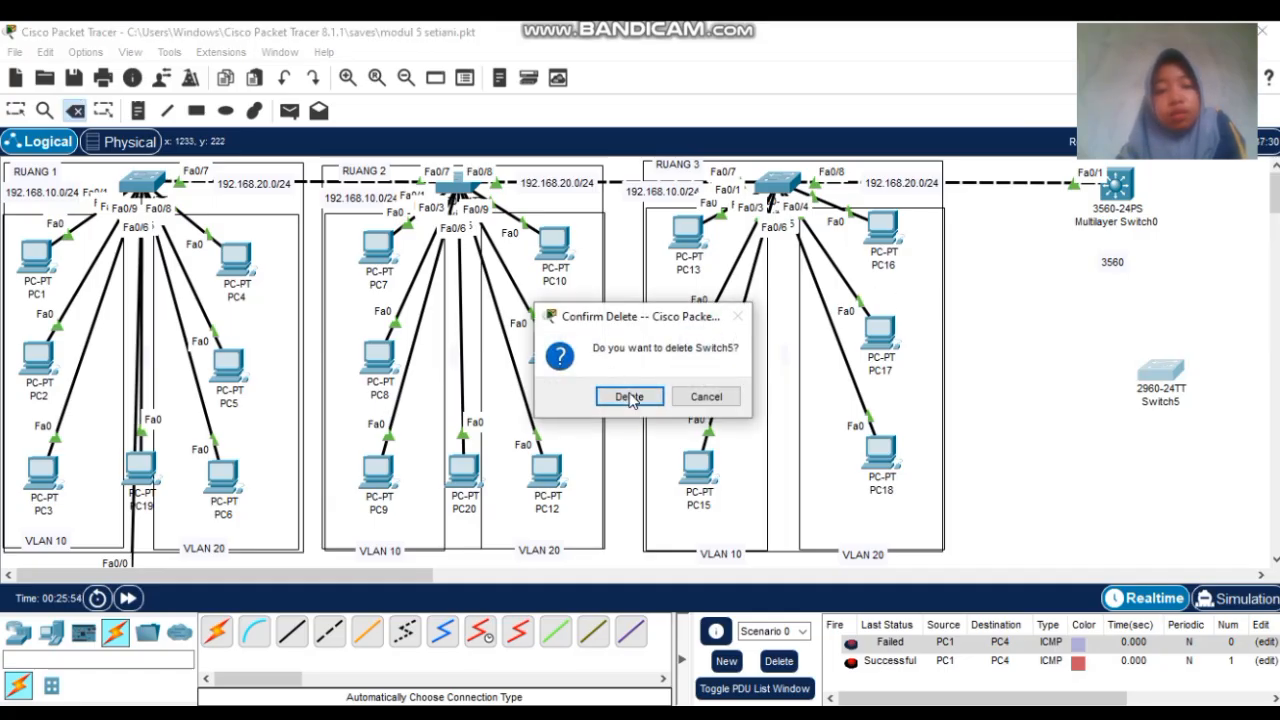
left_click(629, 398)
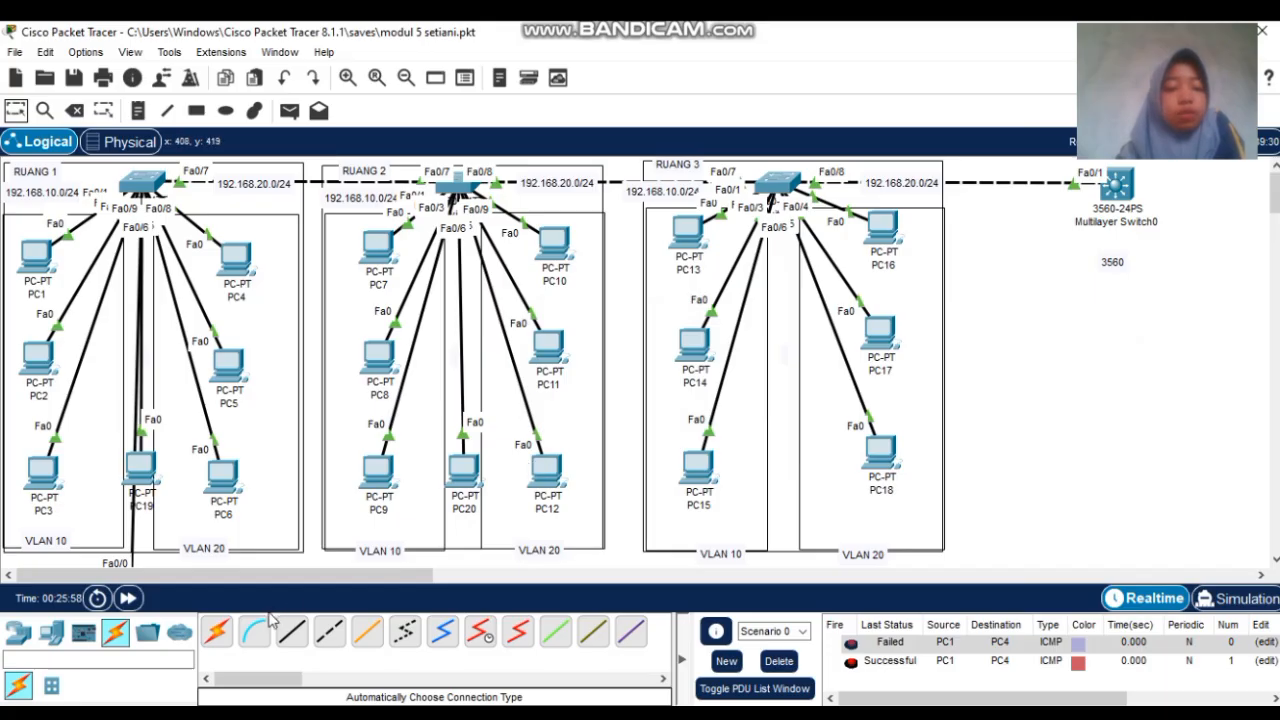
Place two PCs in the workspace, one on each side of the 3560 note below Multilayer Switch0
left_click(46, 633)
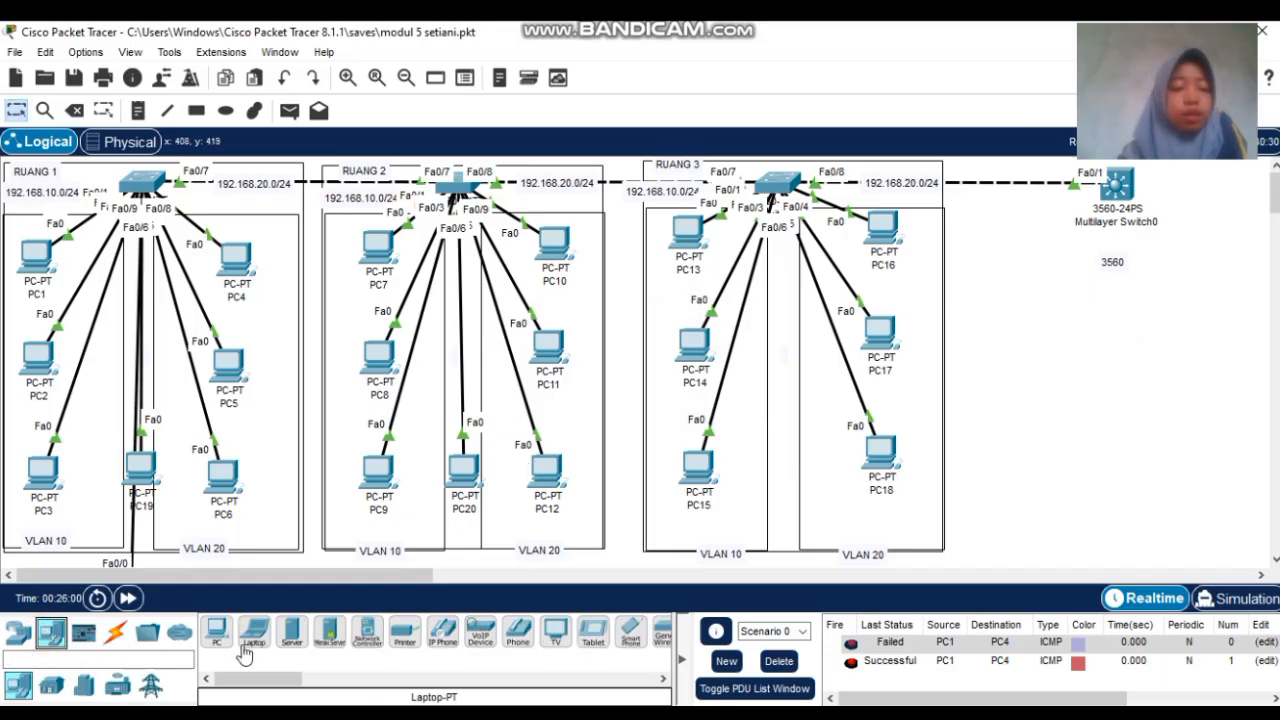
left_click(216, 632)
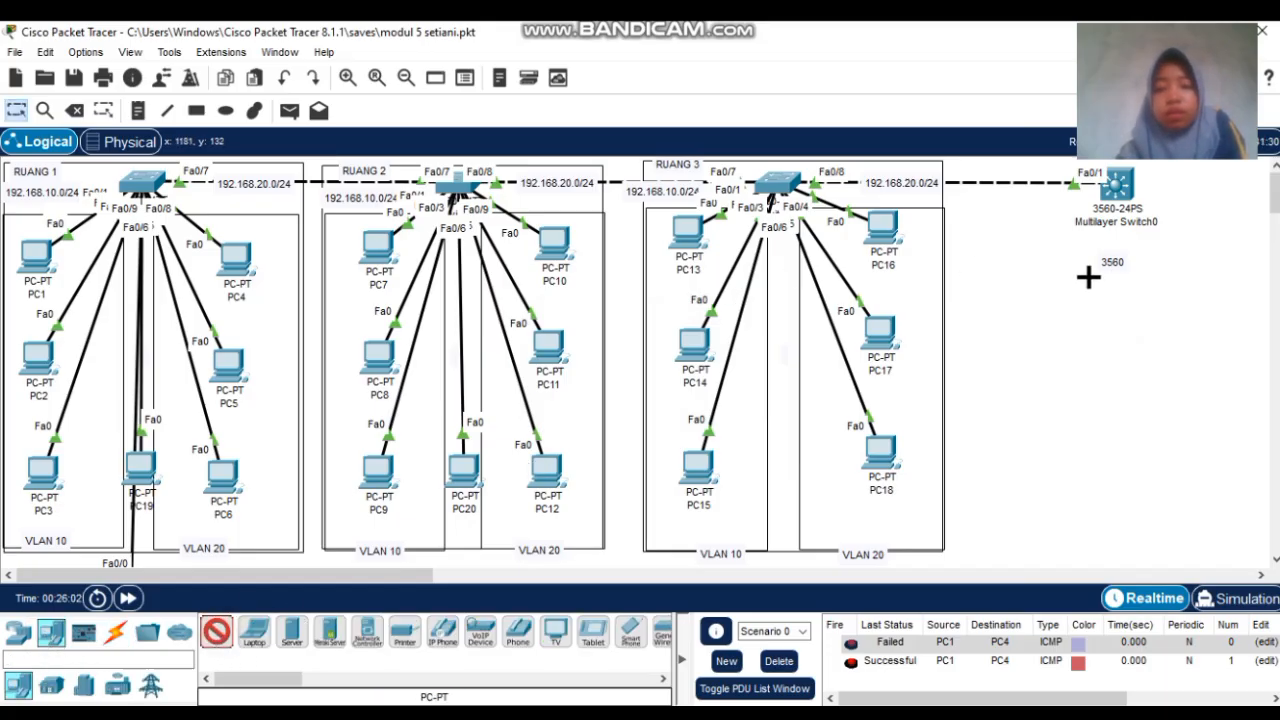
left_click(1026, 241)
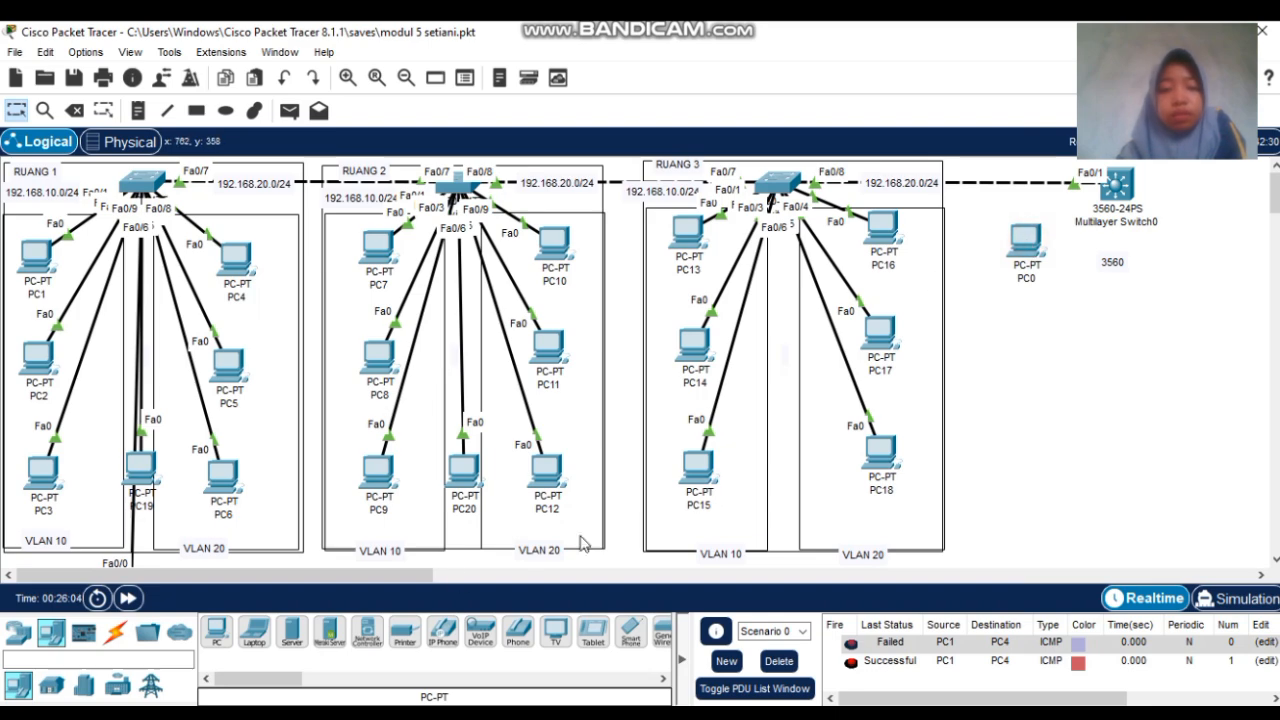
left_click(210, 639)
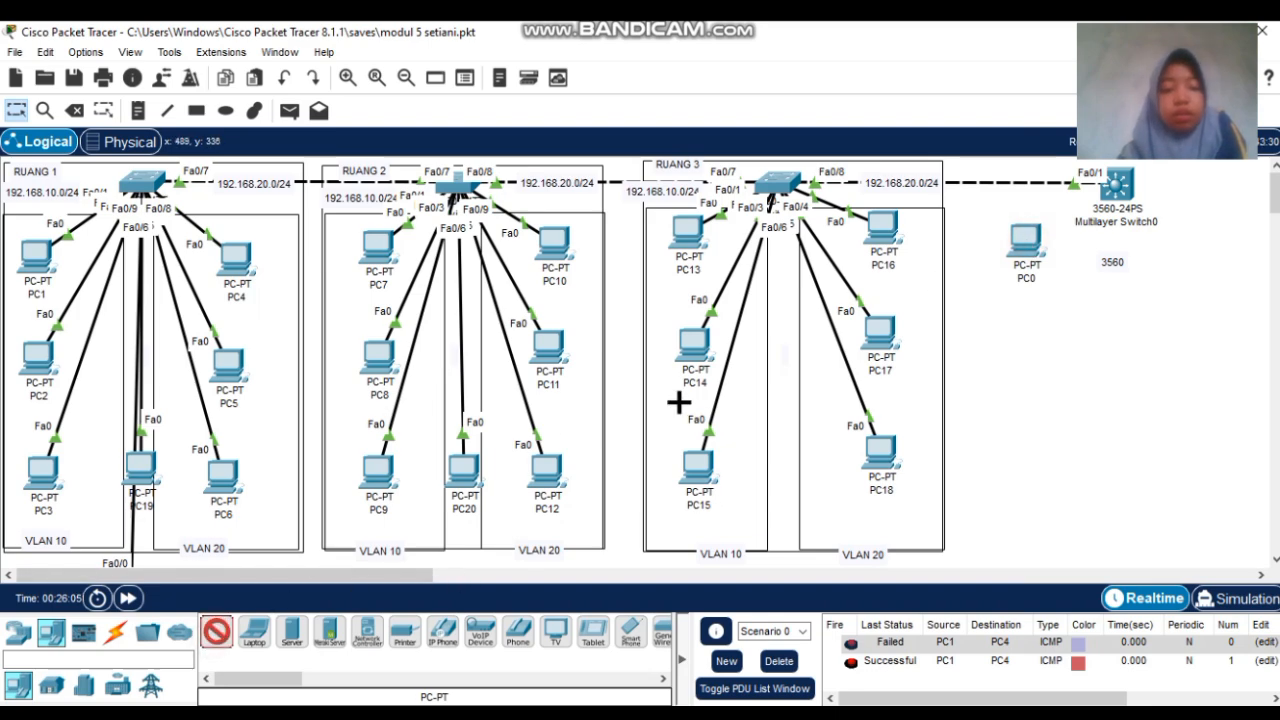
left_click(1197, 243)
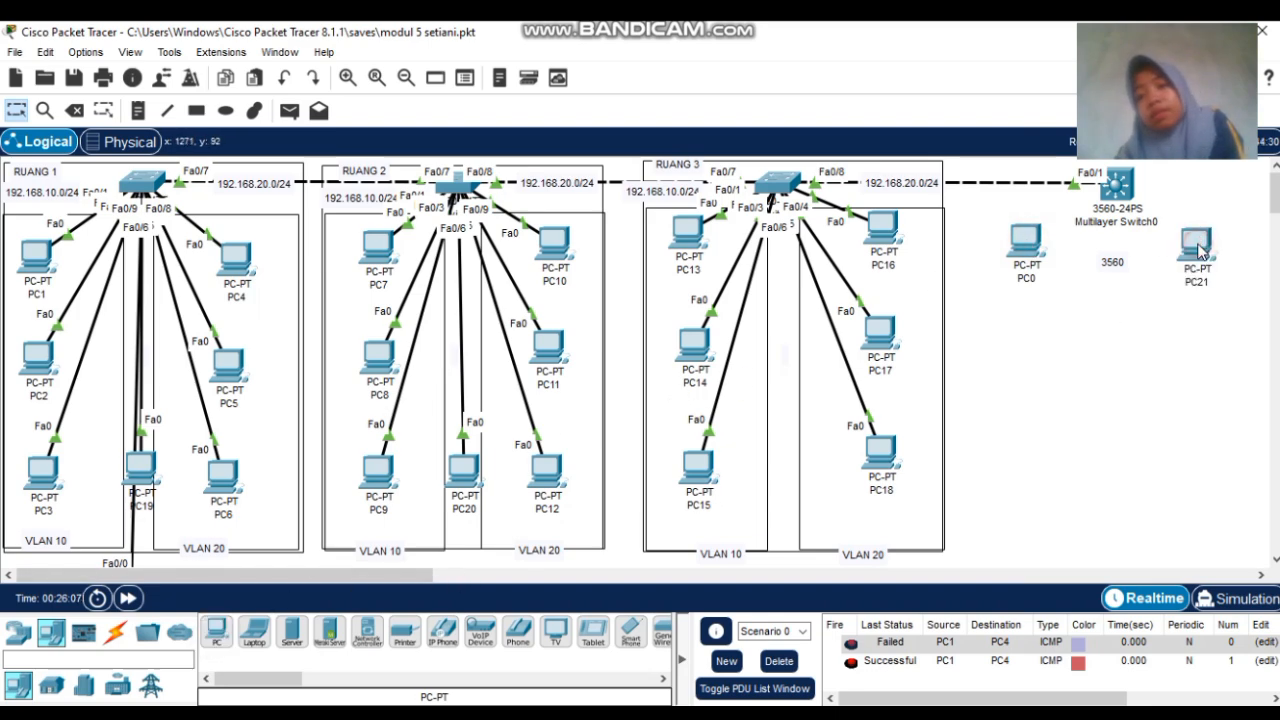
Rename PC0 as PC 24 and PC21 as PC 25
left_click(1031, 278)
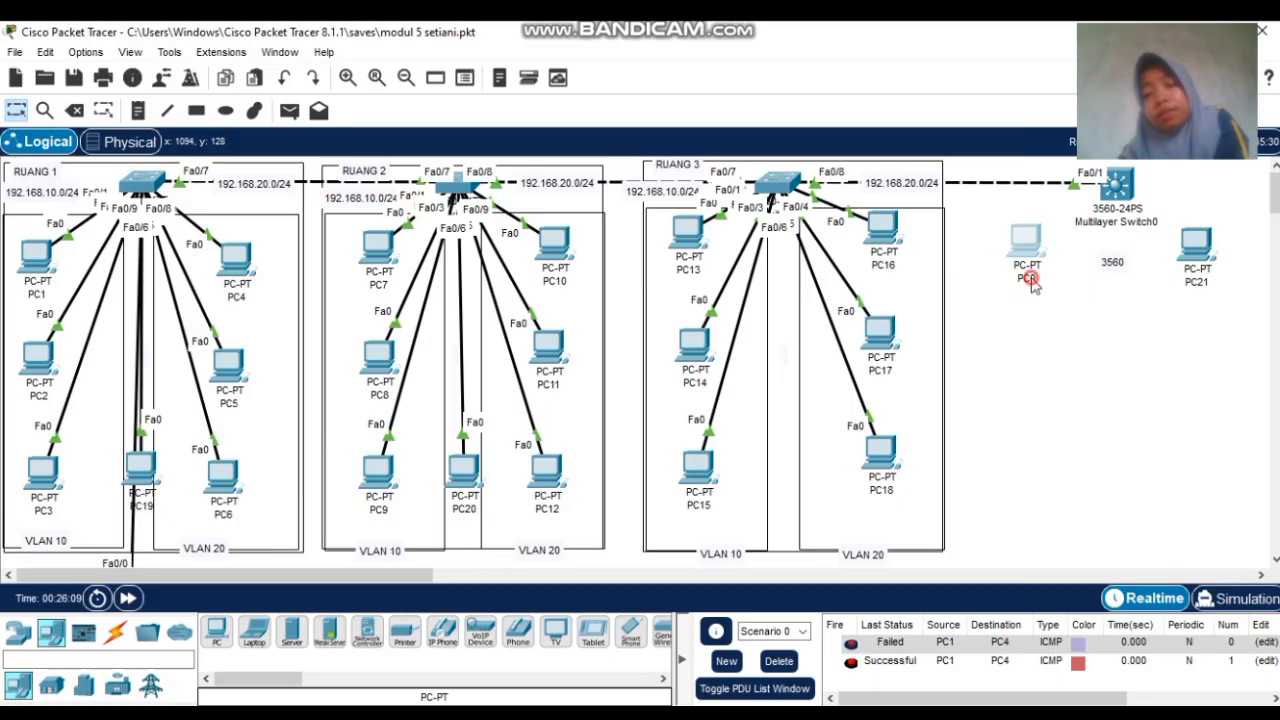
type("pc")
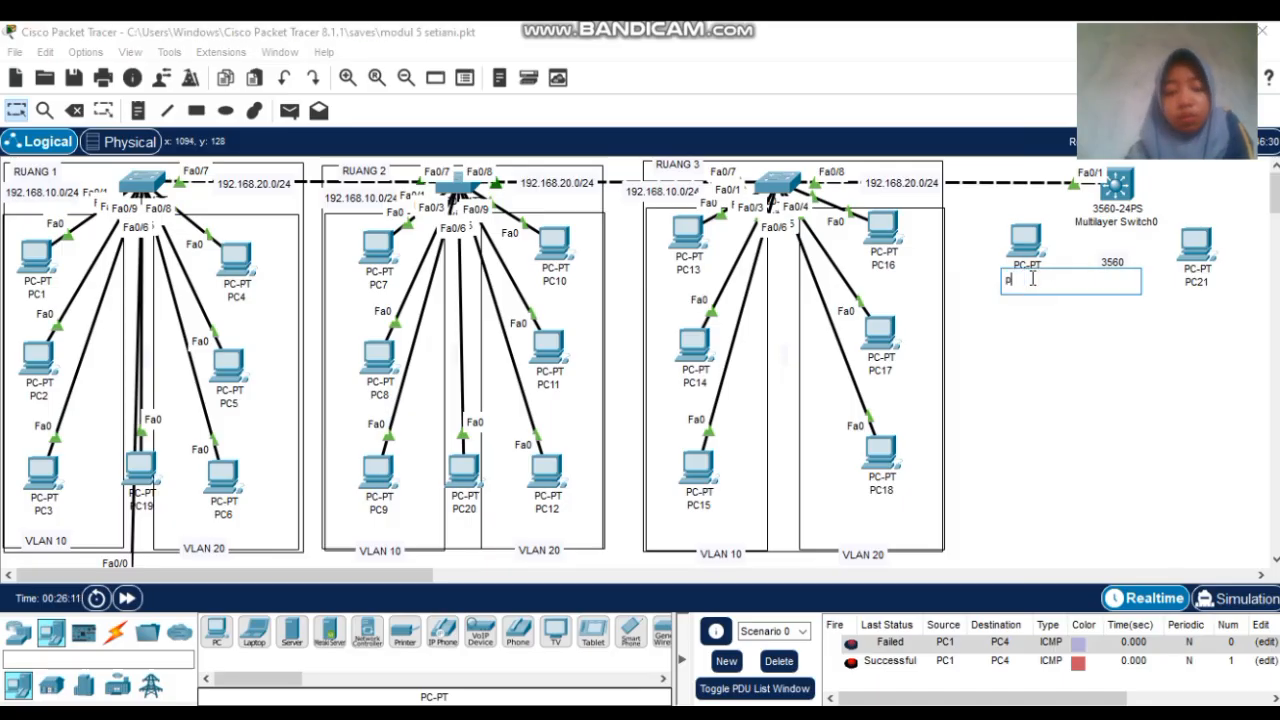
key("BackSpace")
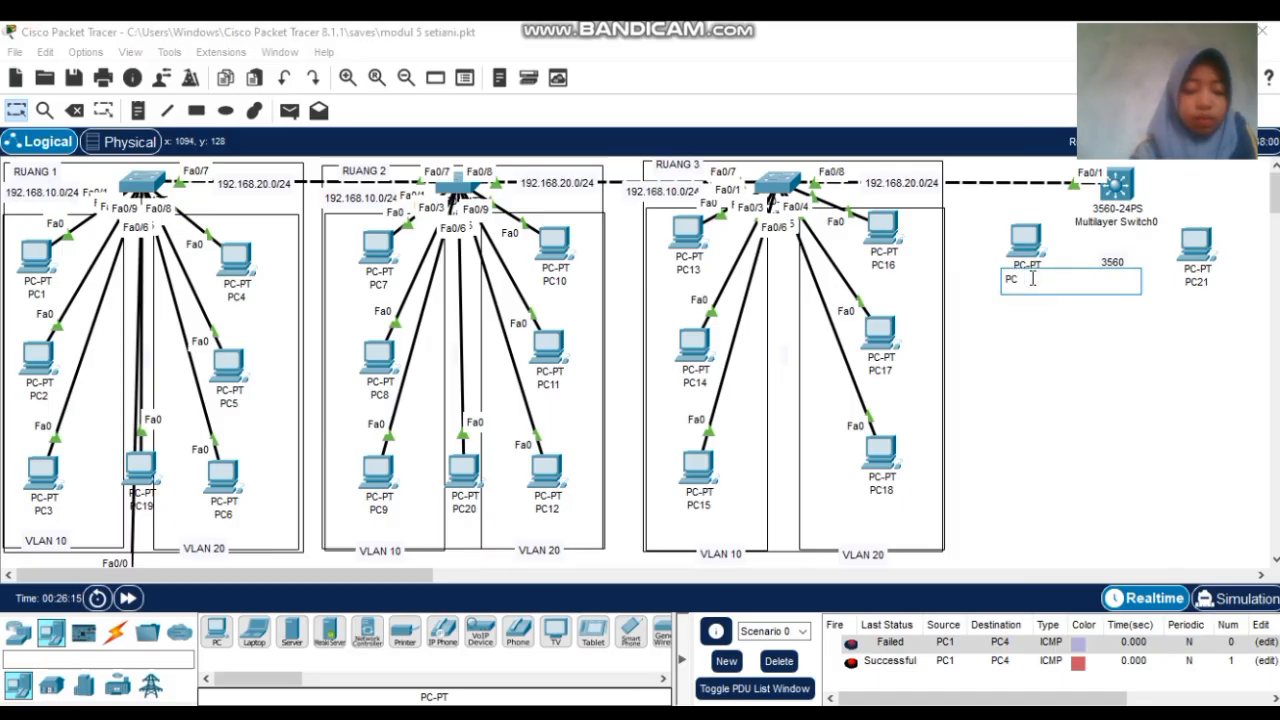
type("PC 24")
left_click(1197, 282)
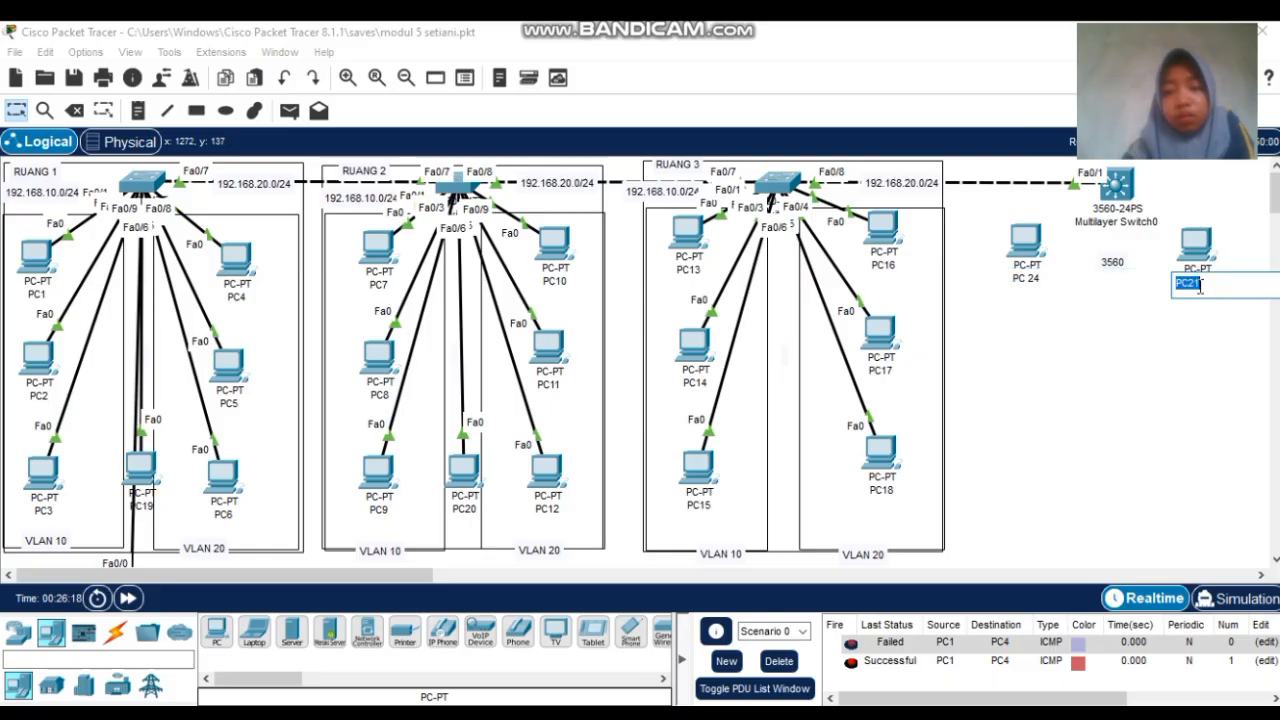
type("PC 25")
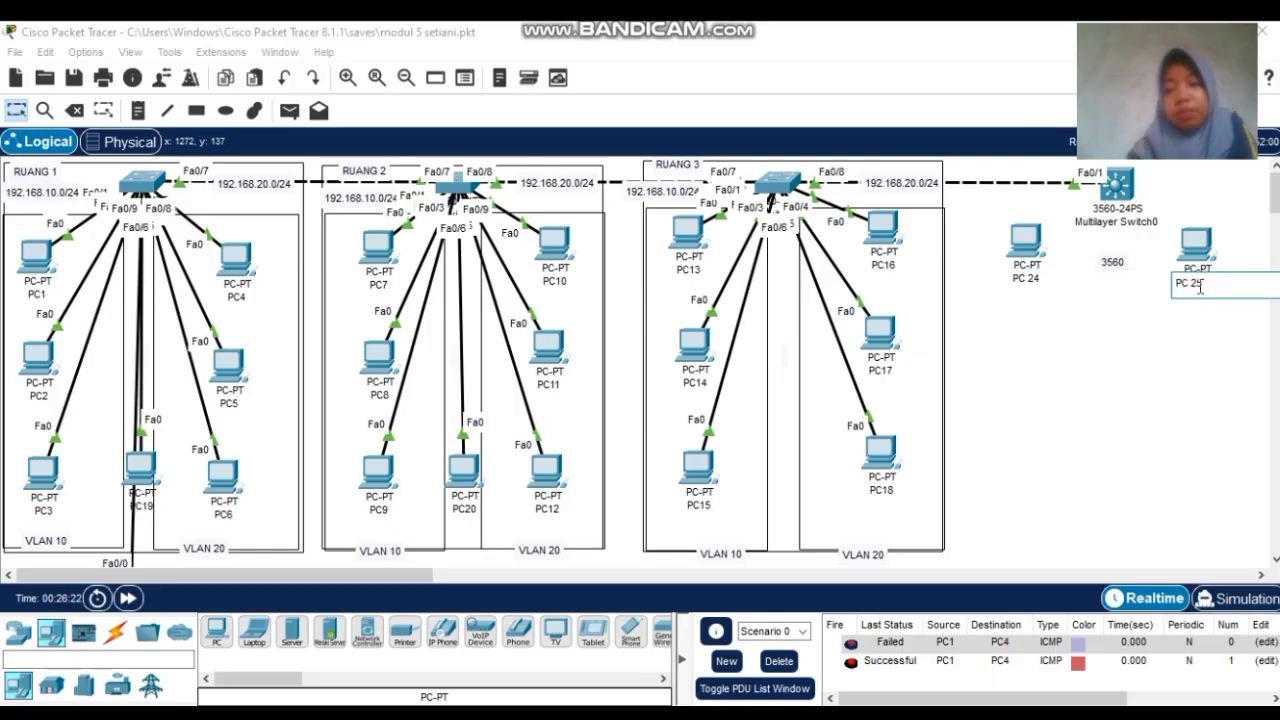
left_click(1138, 304)
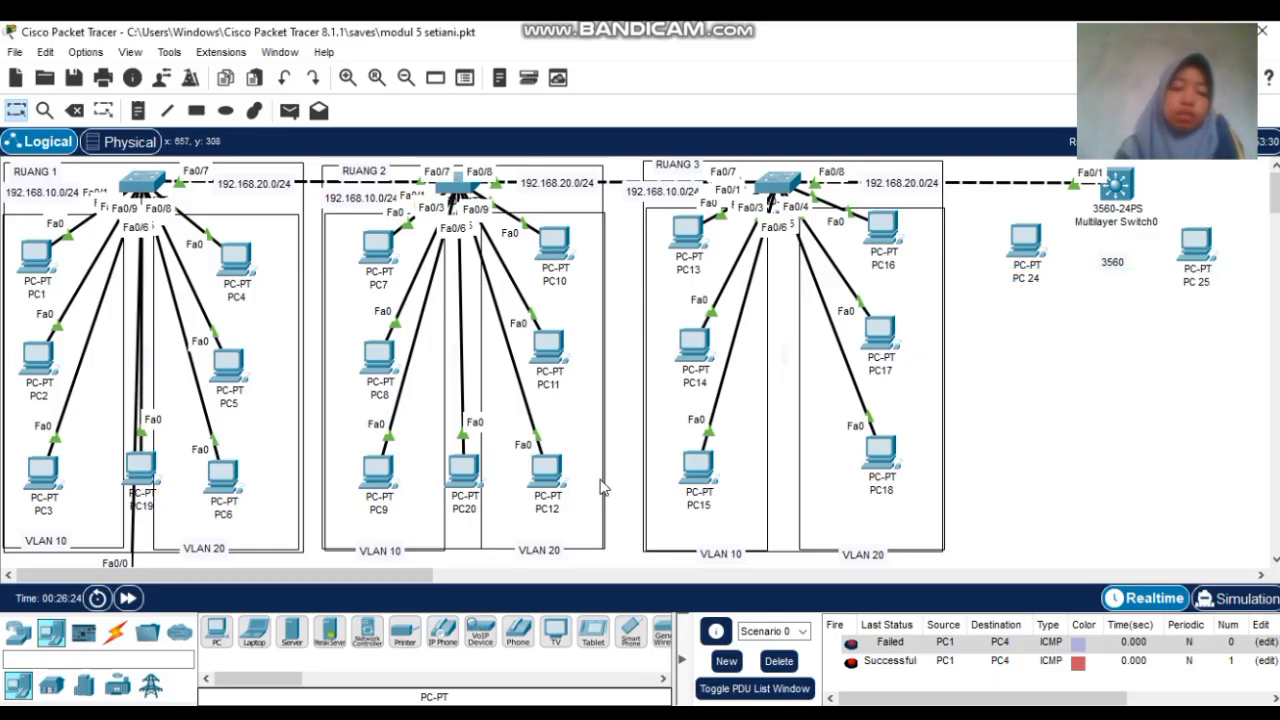
Connect PC 24 and PC 25 to Multilayer Switch0 using the automatically chosen connection type
left_click(115, 634)
left_click(217, 631)
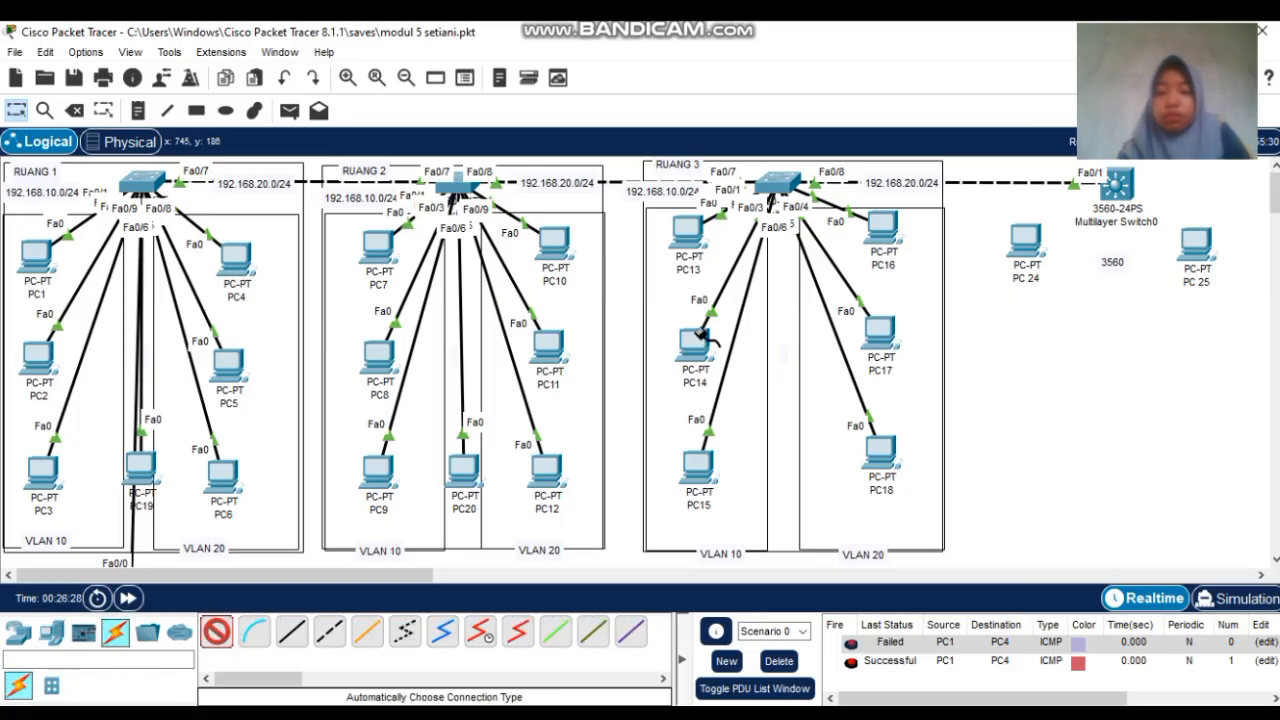
left_click(1020, 236)
left_click(1117, 185)
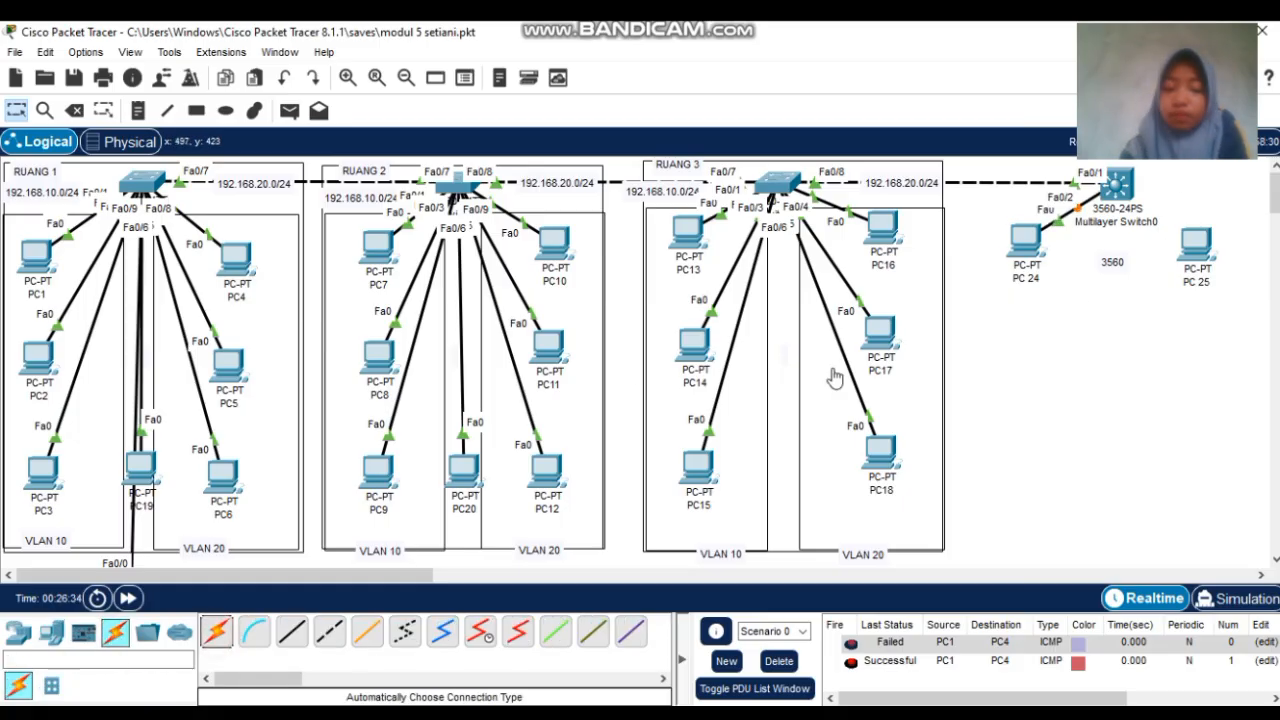
left_click(217, 631)
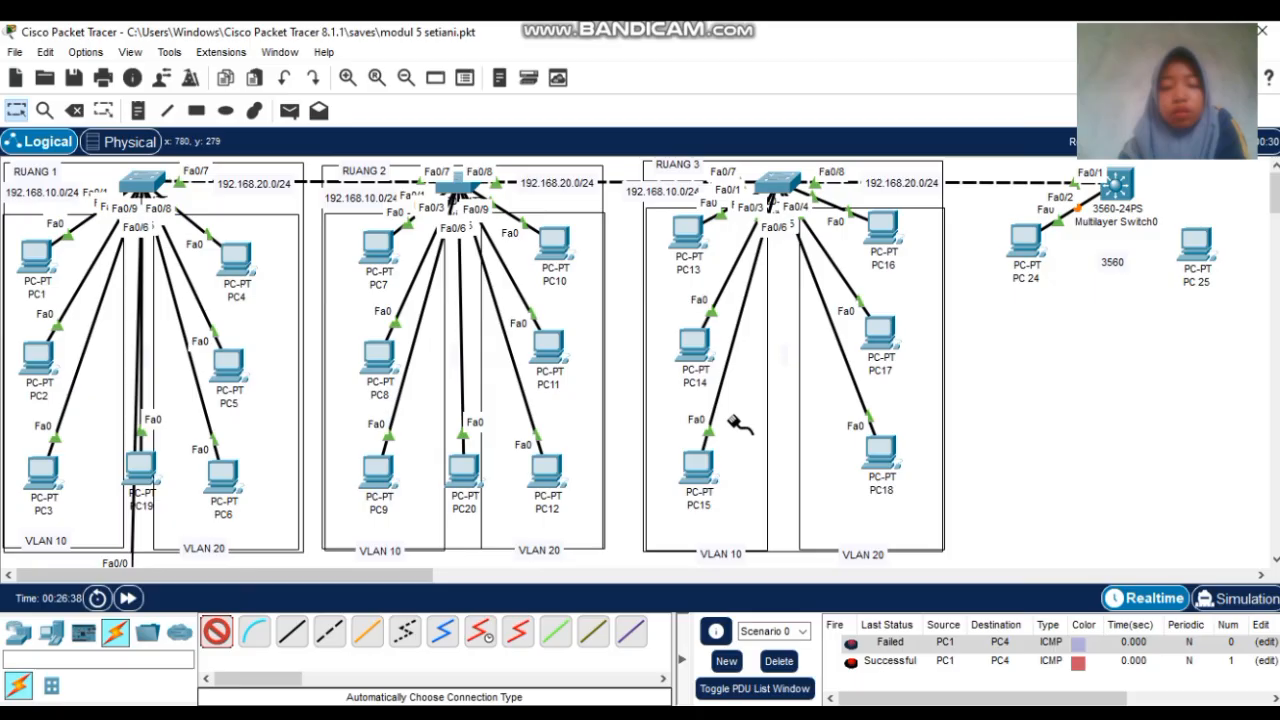
left_click(1200, 250)
left_click(1120, 183)
left_click(1122, 183)
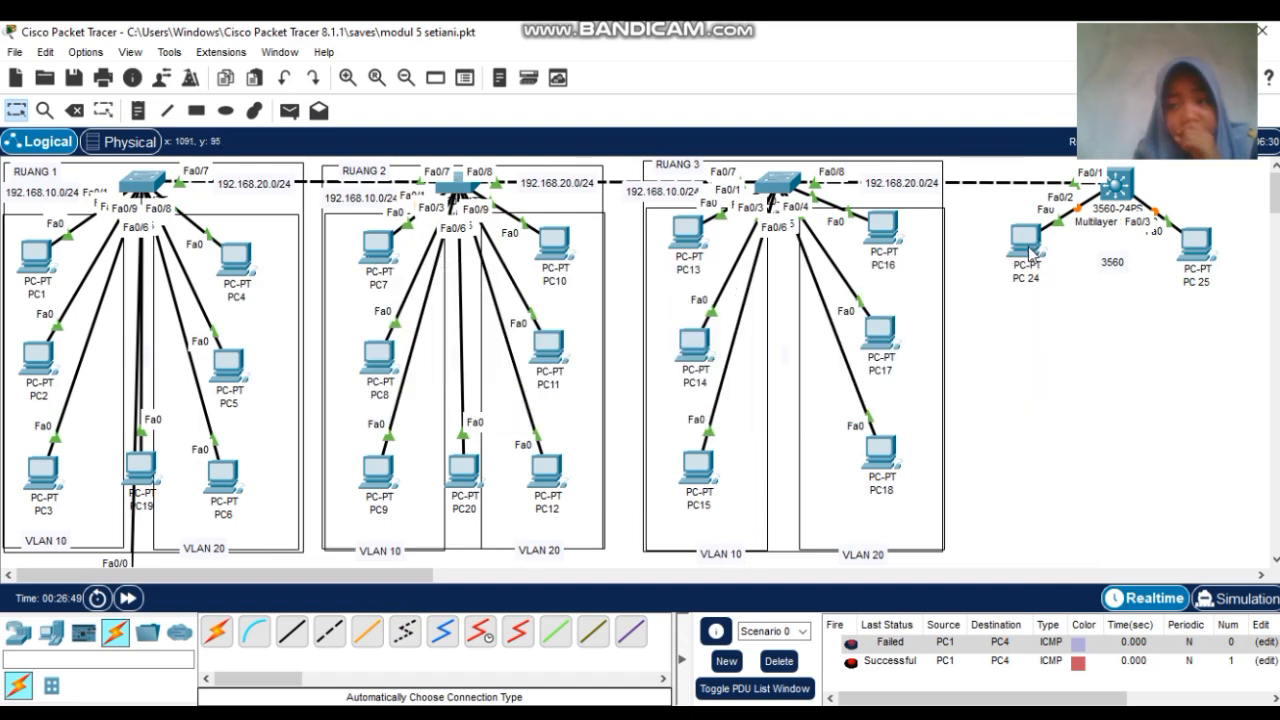
mouse_move(1030, 252)
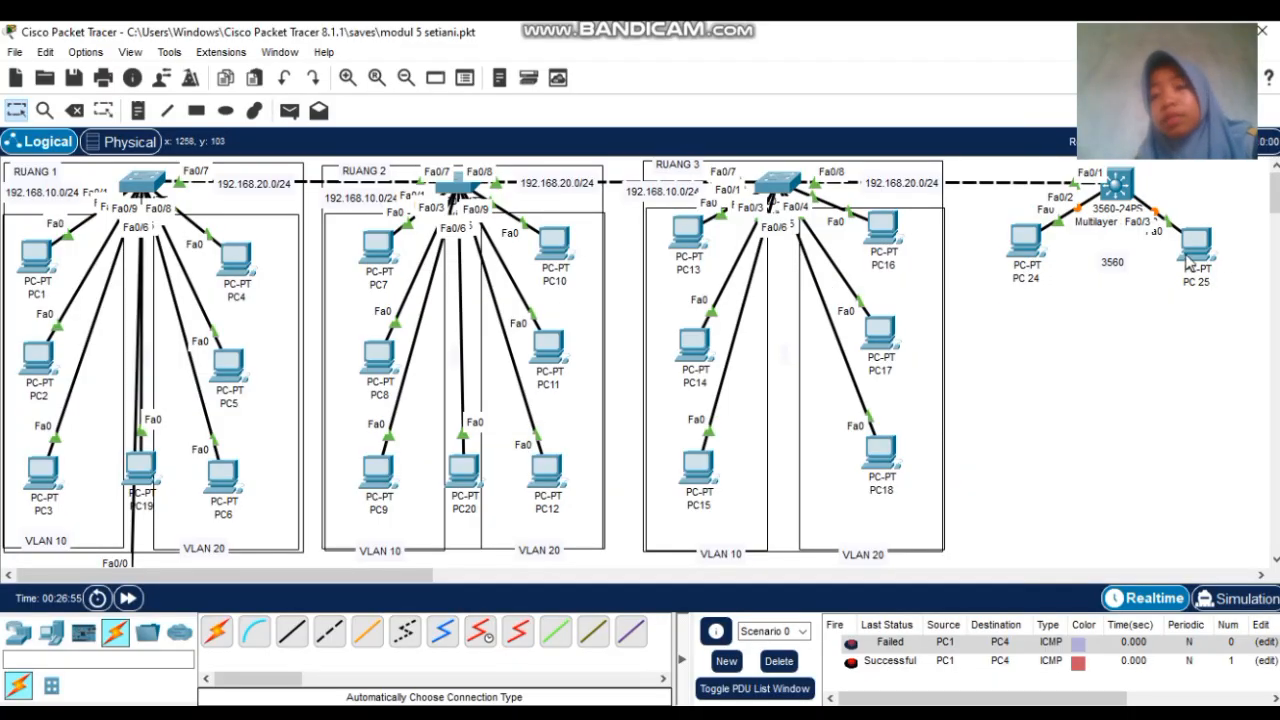
mouse_move(1190, 262)
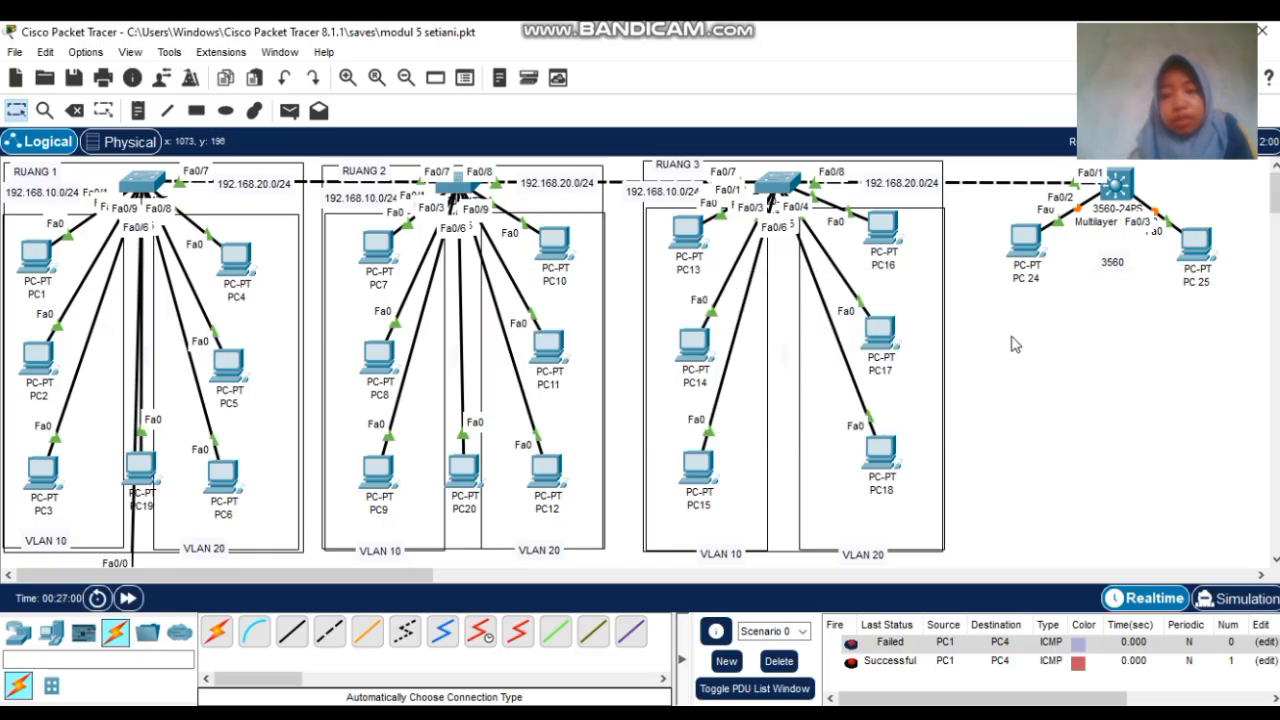
Assign PC 24 the static IPv4 address 192.168.10.55 with subnet mask 255.255.255.0, and close its device window
left_click(1020, 268)
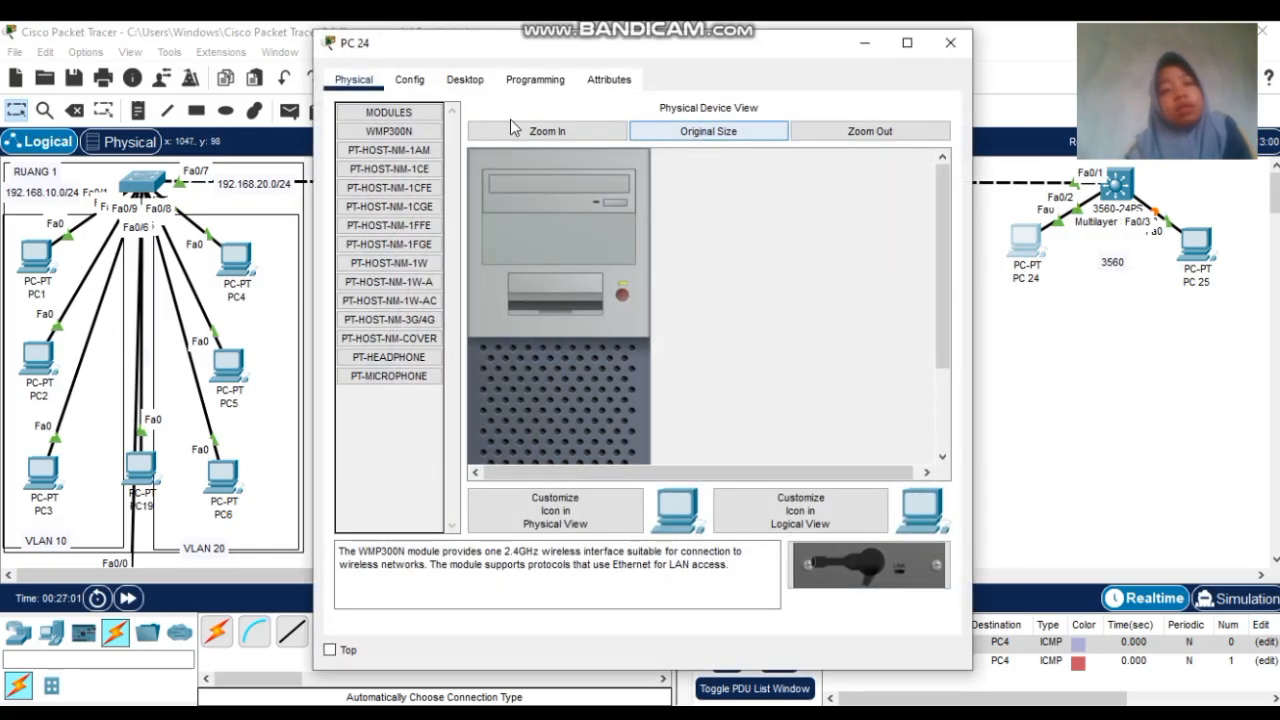
left_click(488, 88)
left_click(378, 172)
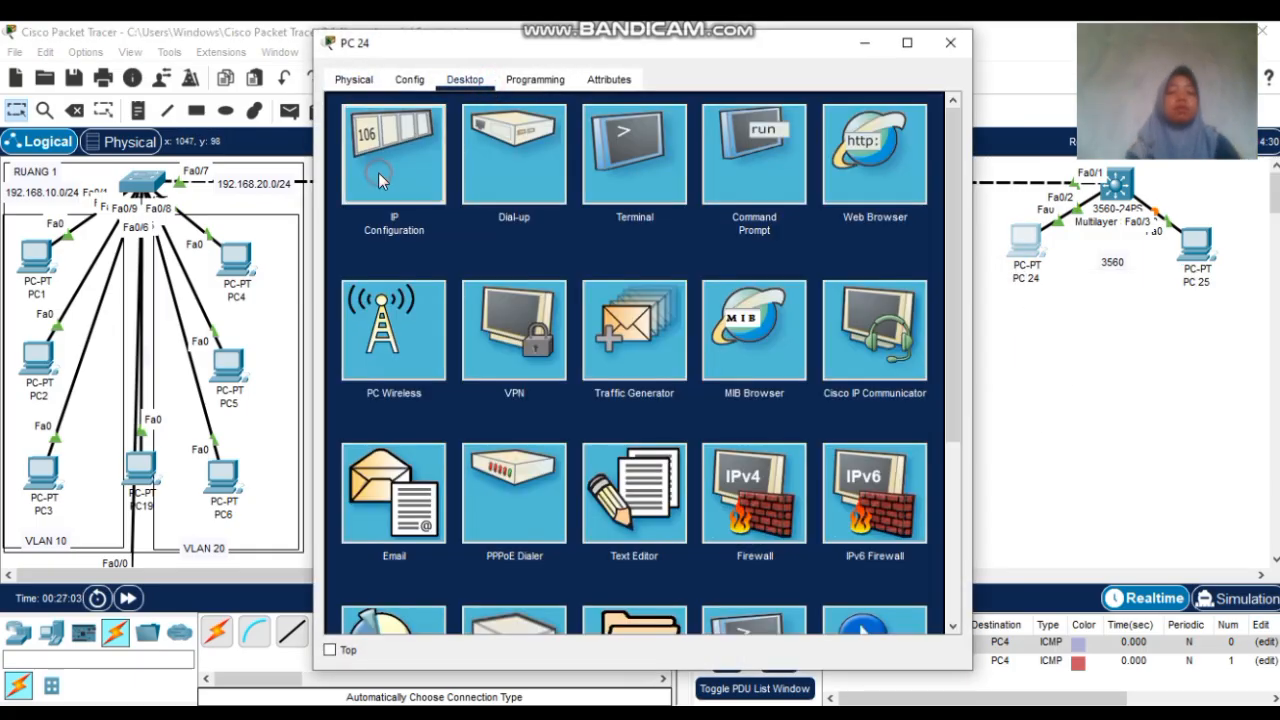
left_click(578, 211)
type("1")
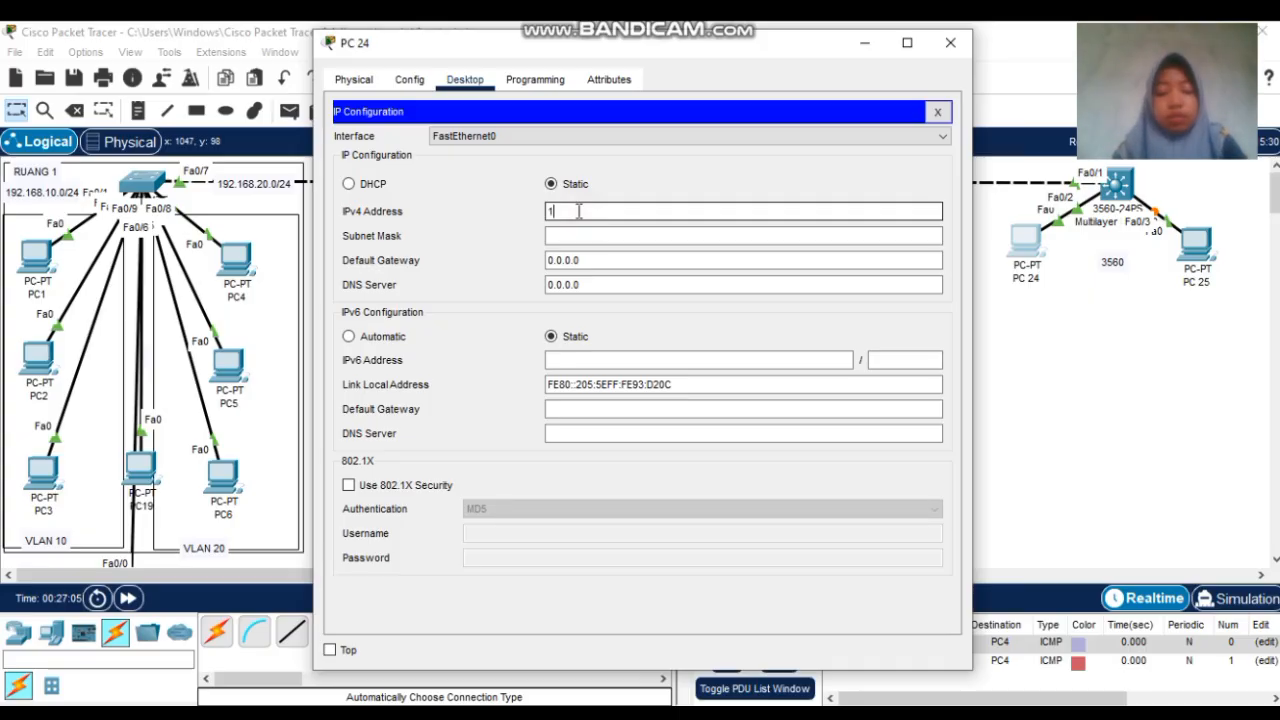
type("92.168")
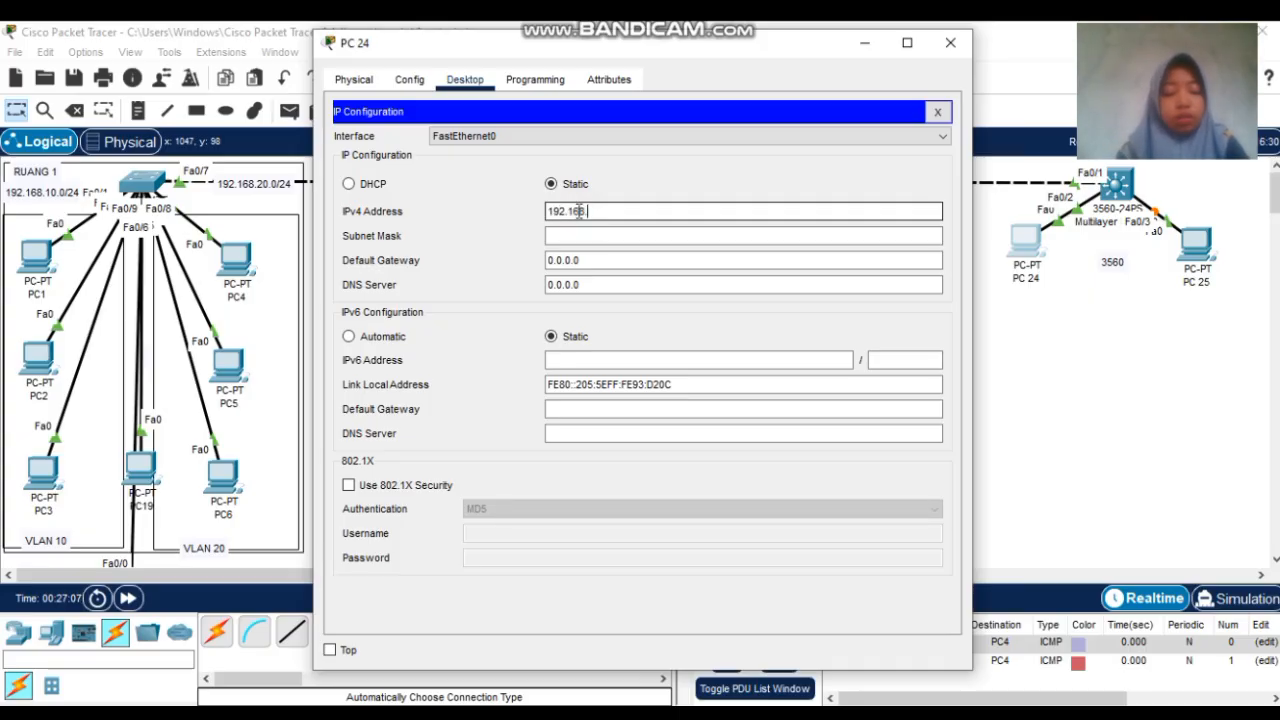
type(".10.55")
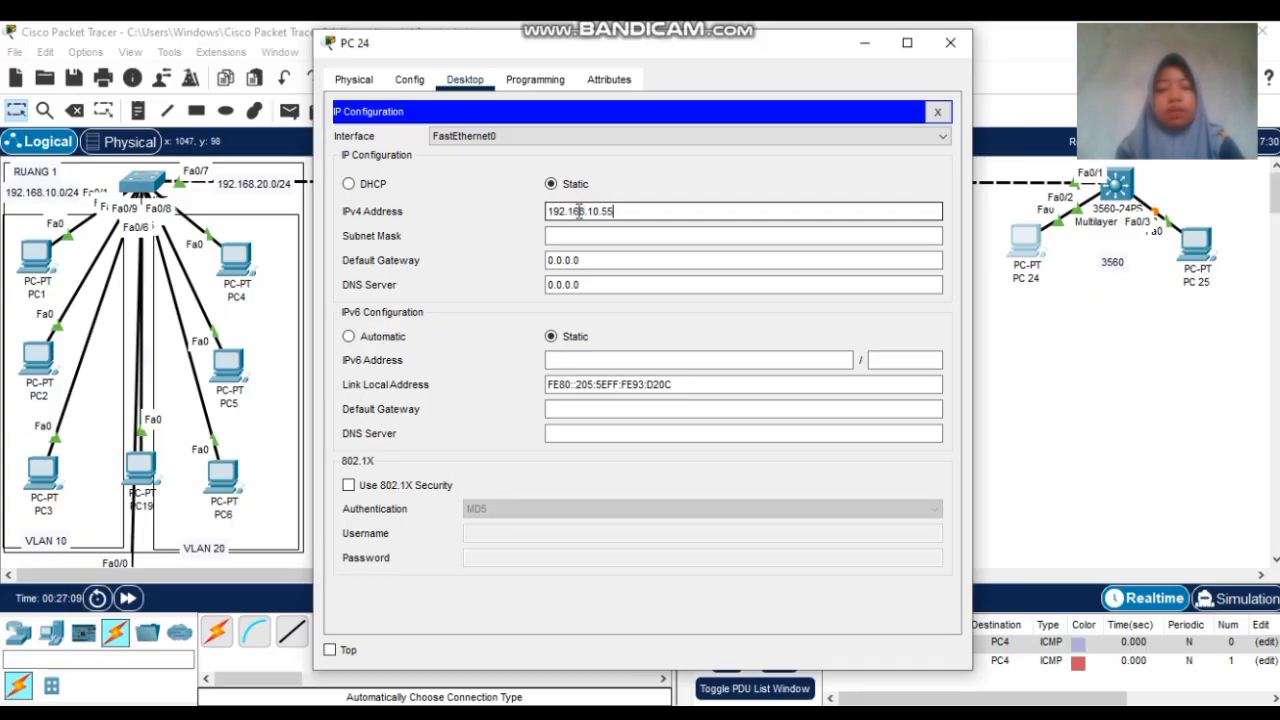
left_click(588, 236)
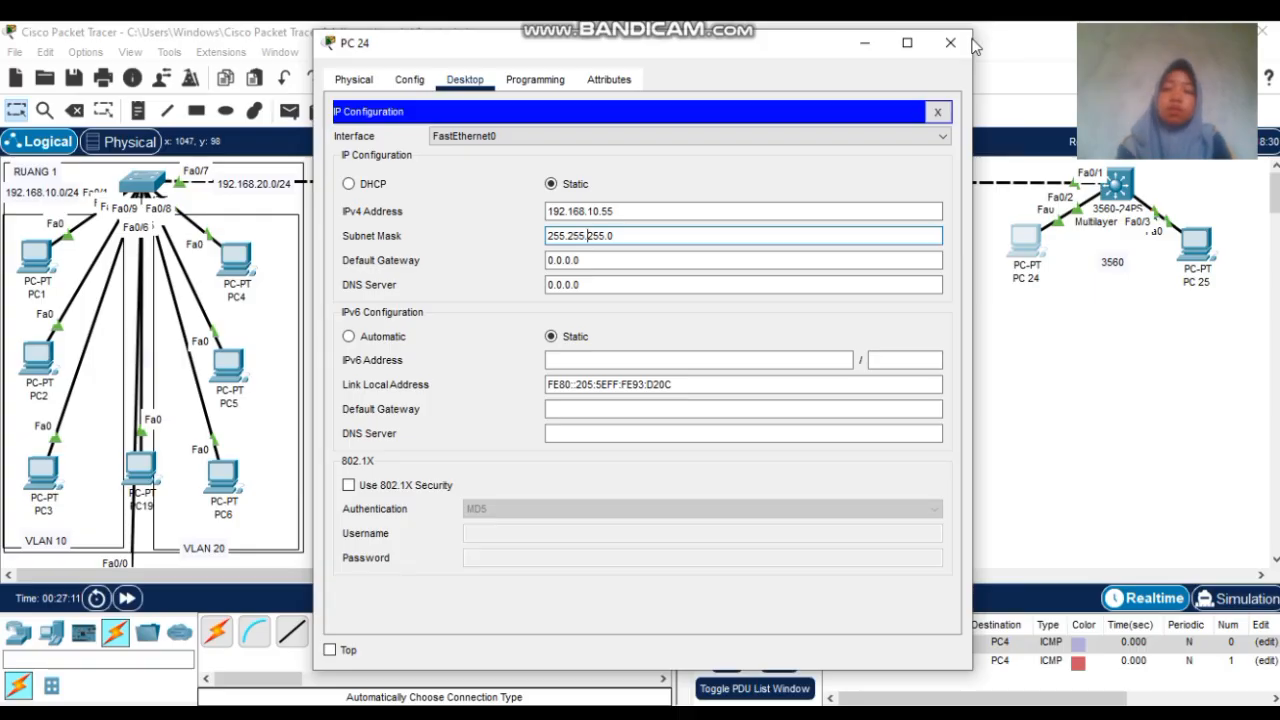
left_click(950, 42)
Assign PC 25 the static IPv4 address 192.168.20.55 with subnet mask 255.255.255.0, and close its device window
left_click(1193, 262)
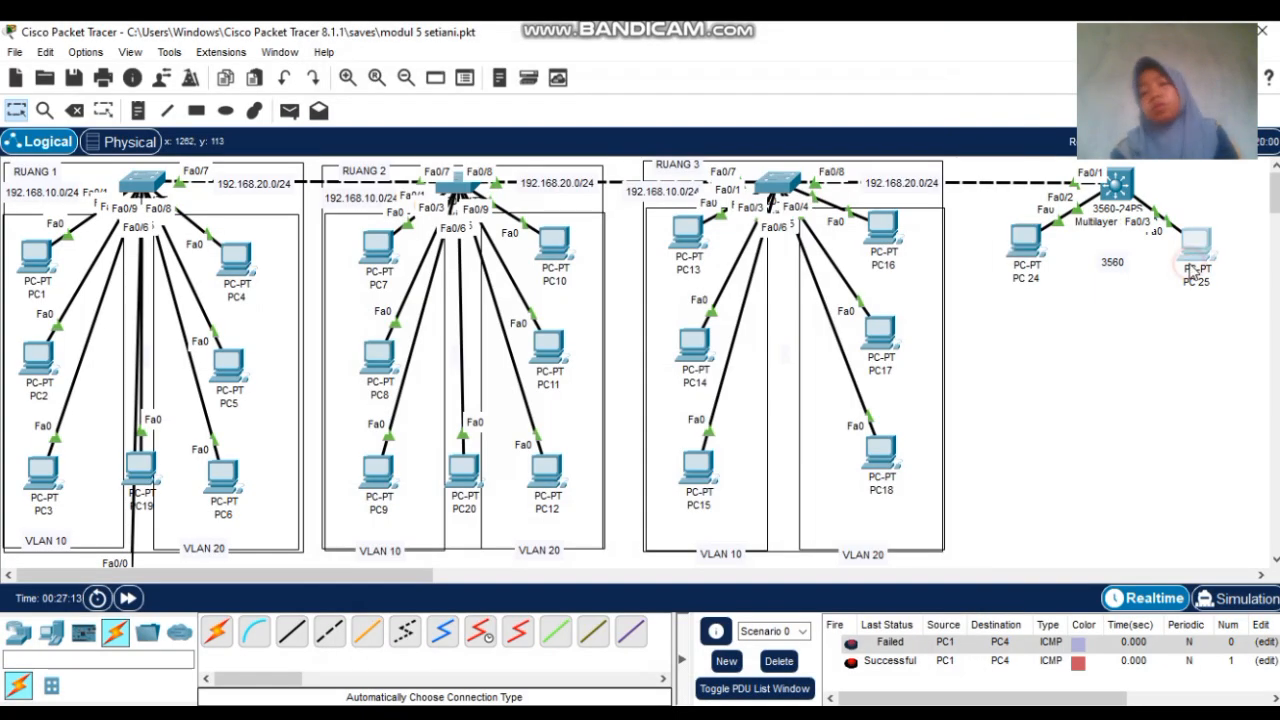
left_click(470, 80)
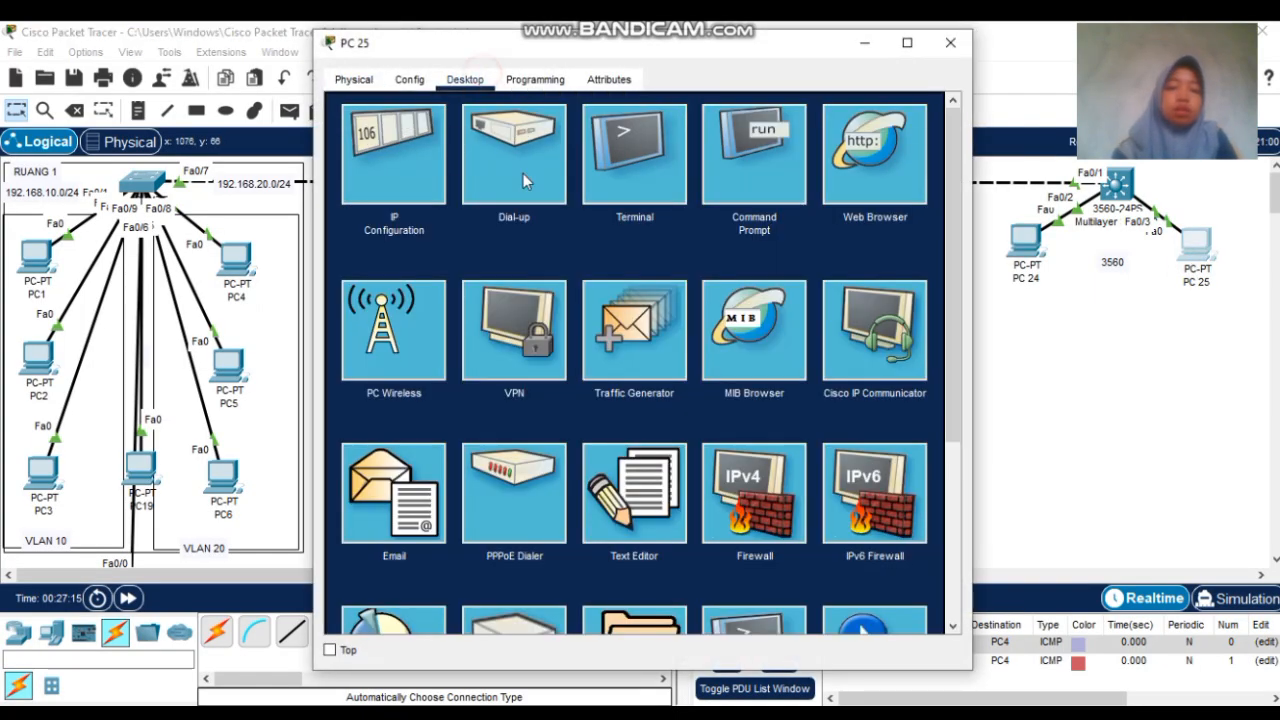
left_click(410, 188)
left_click(628, 215)
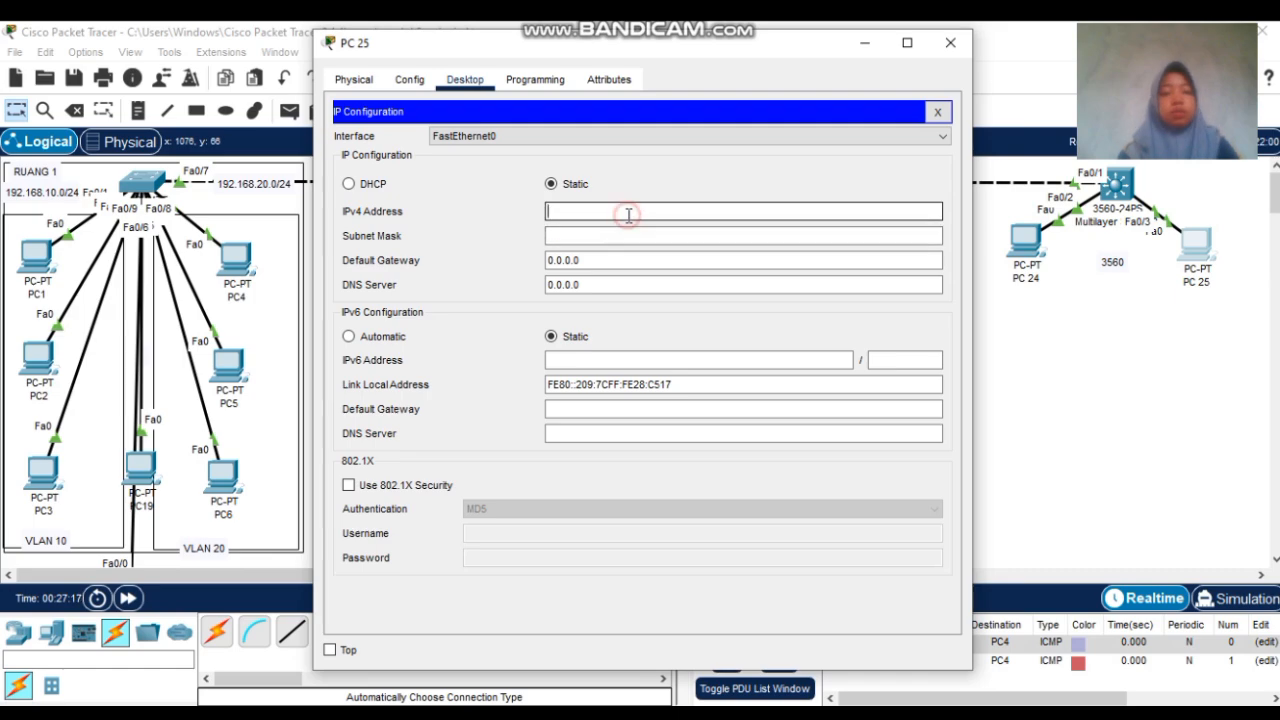
type("192.1")
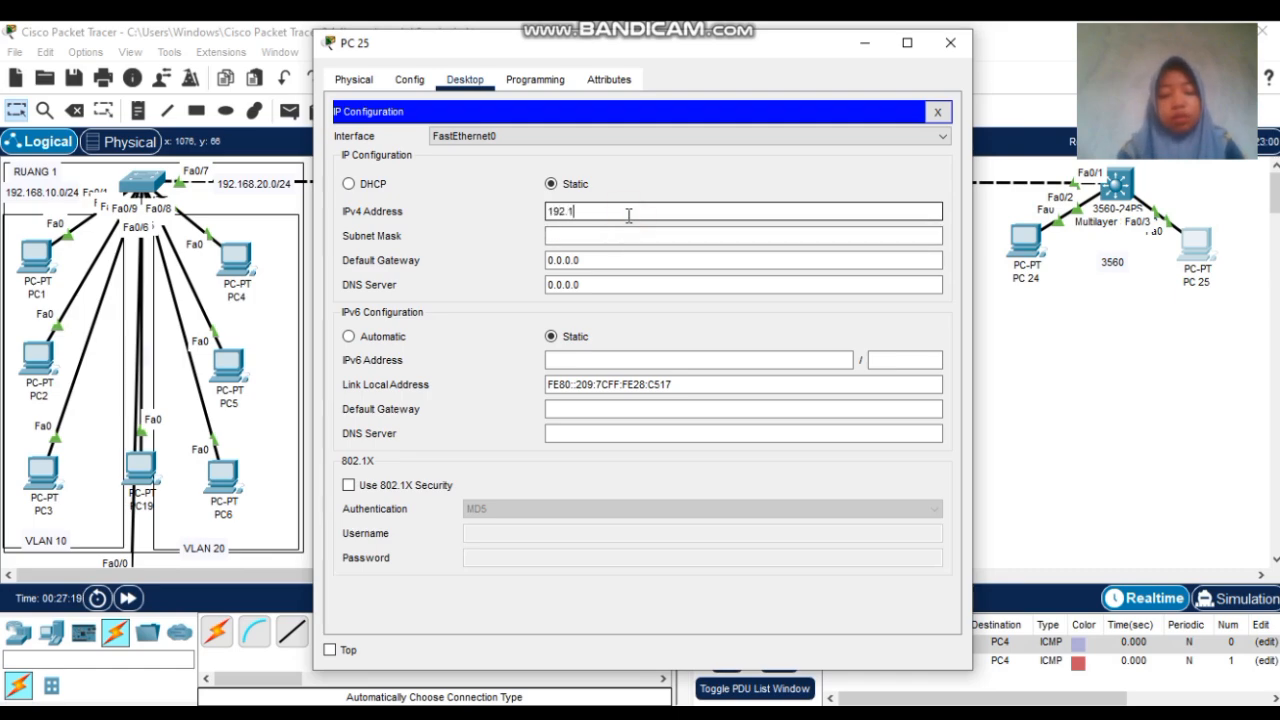
type("68.20.55")
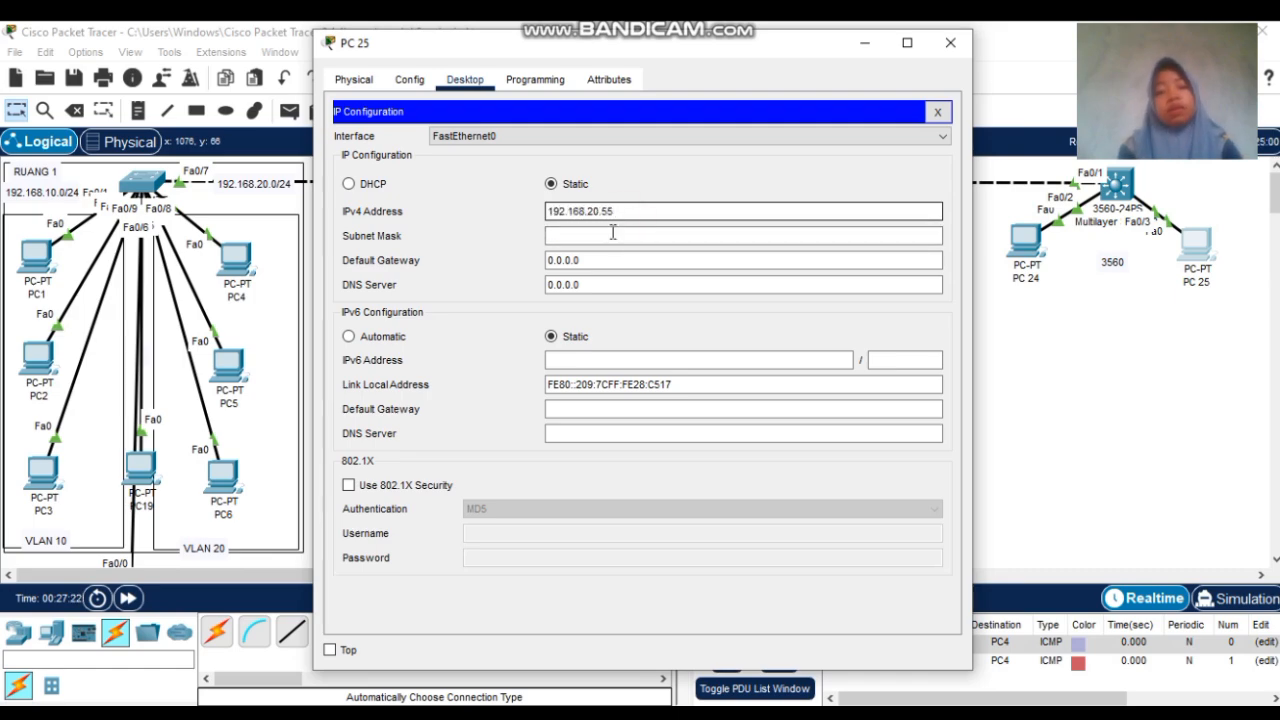
left_click(613, 232)
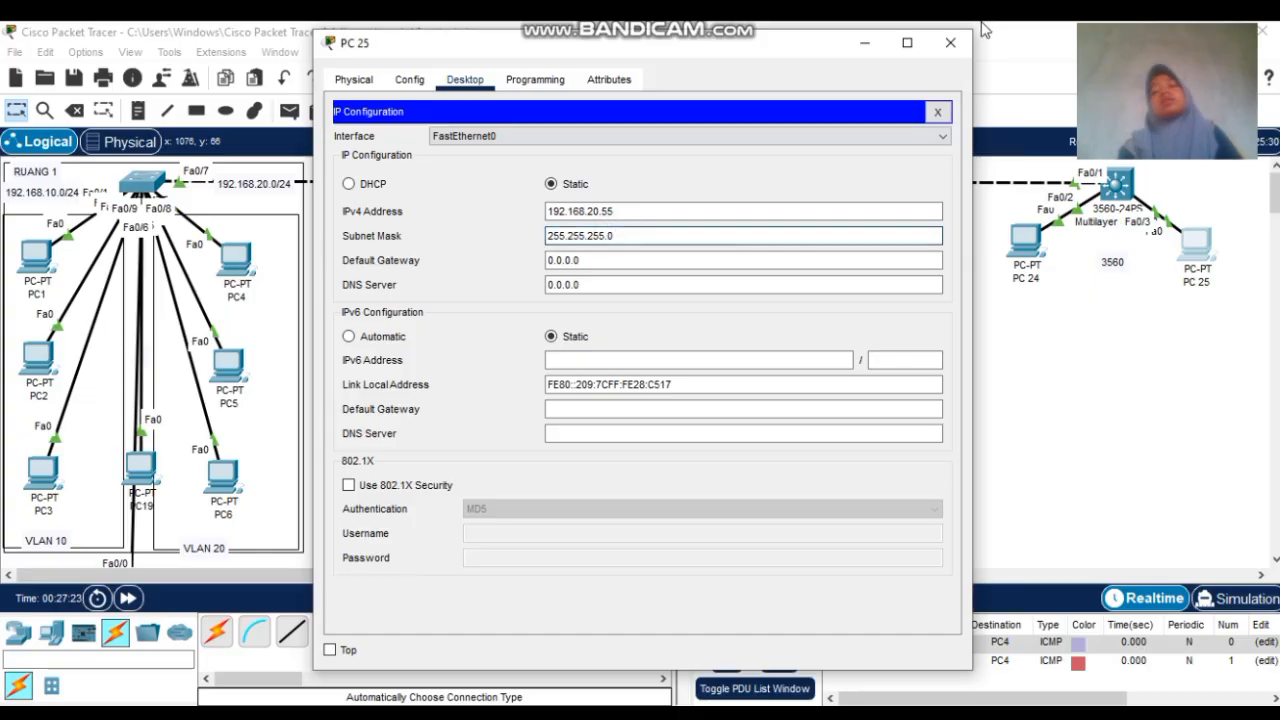
left_click(950, 43)
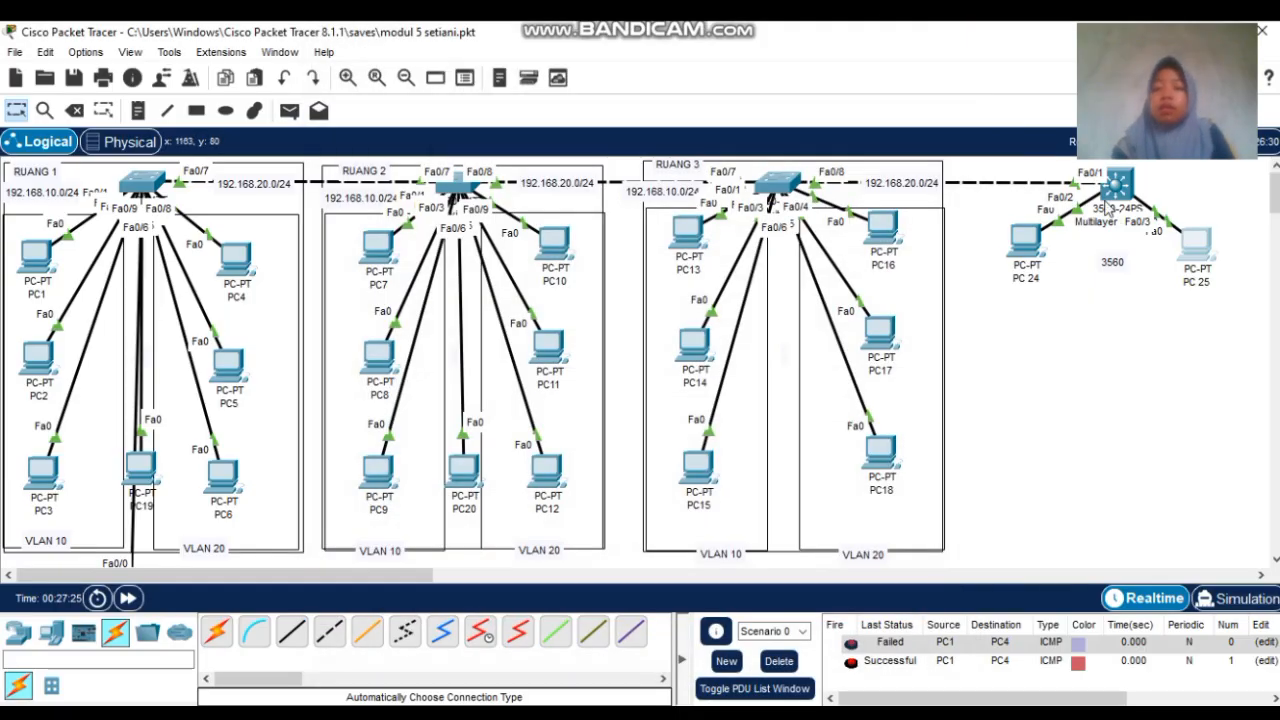
Open the command line of Multilayer Switch0 and enter global configuration mode with EN and CONF T
left_click(1108, 200)
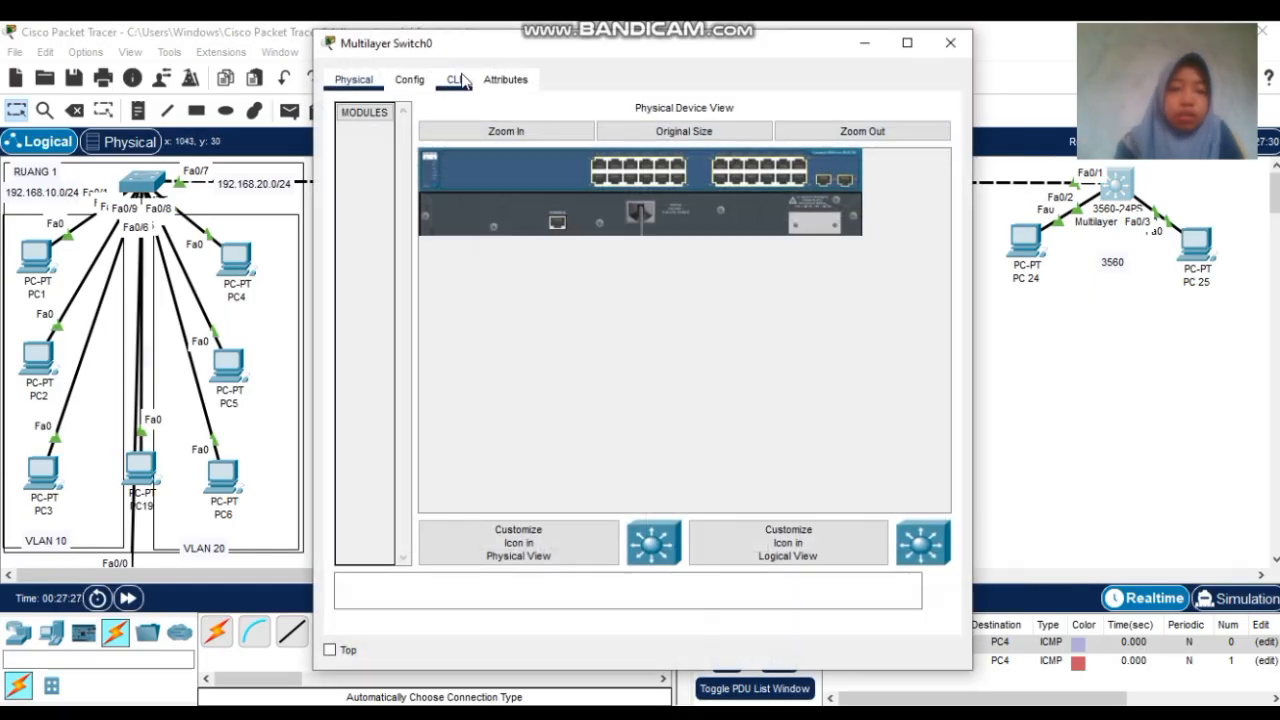
left_click(454, 80)
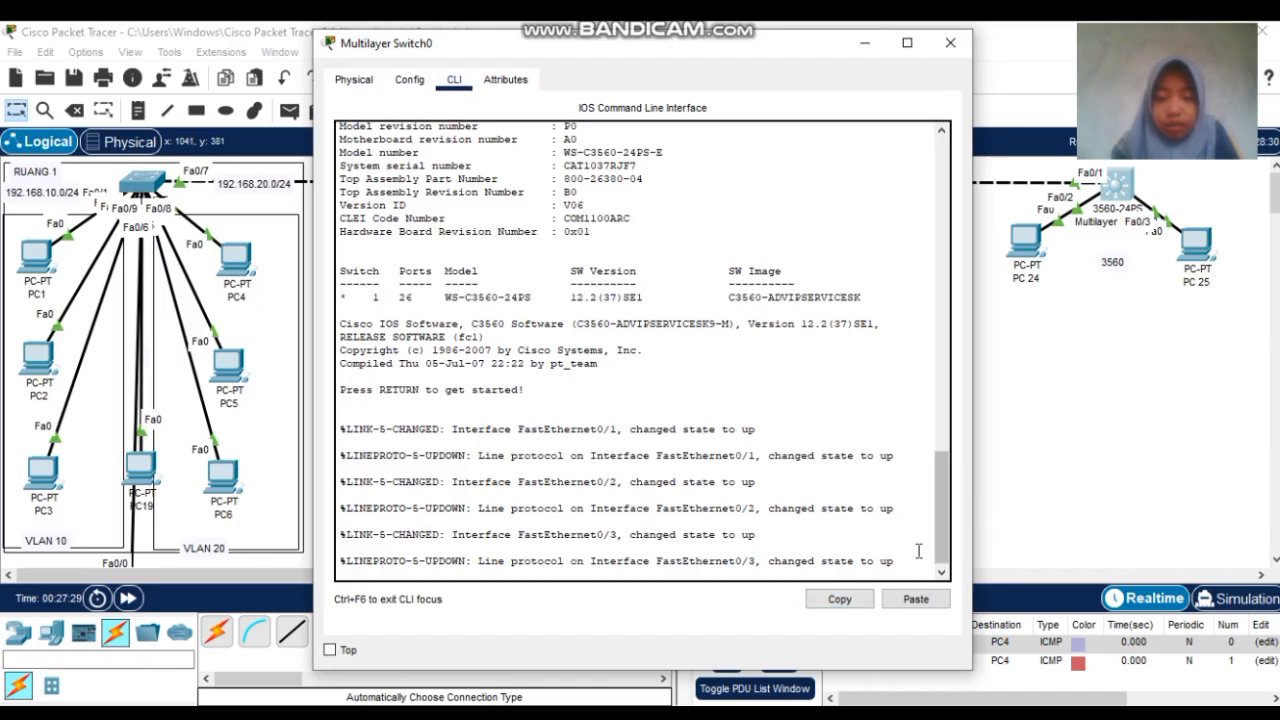
key("Return")
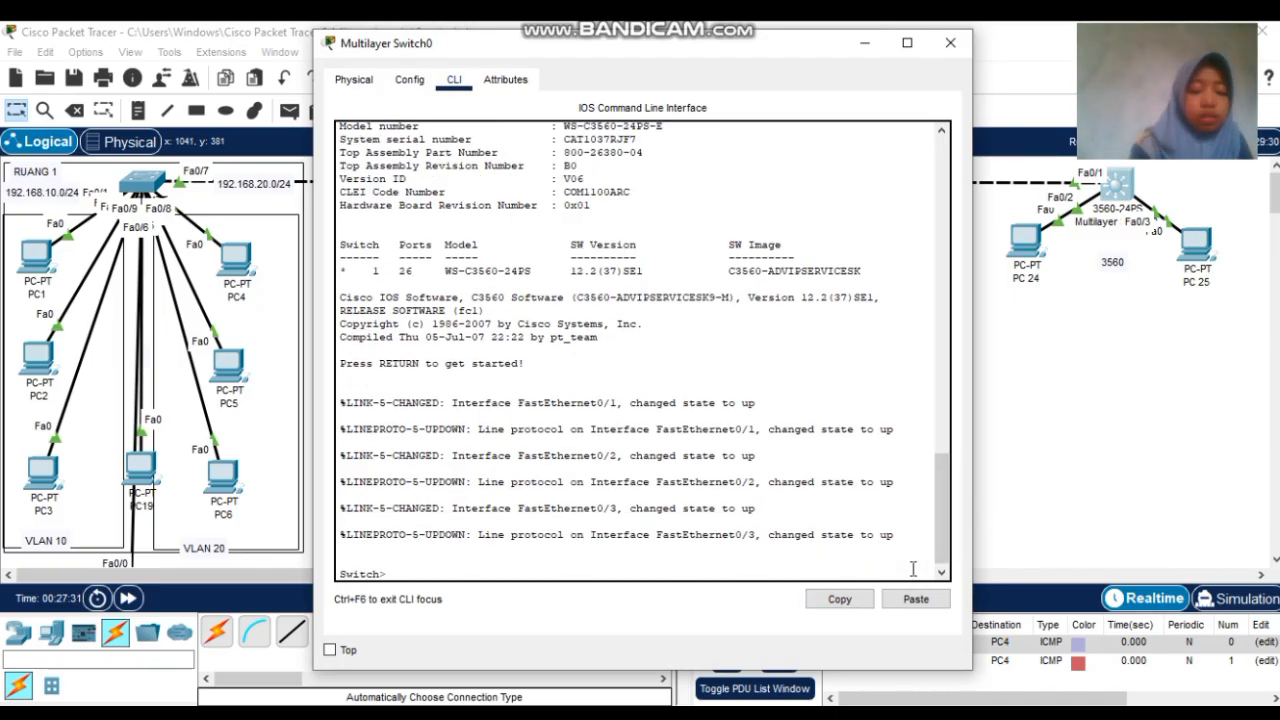
type("EN")
key("Return")
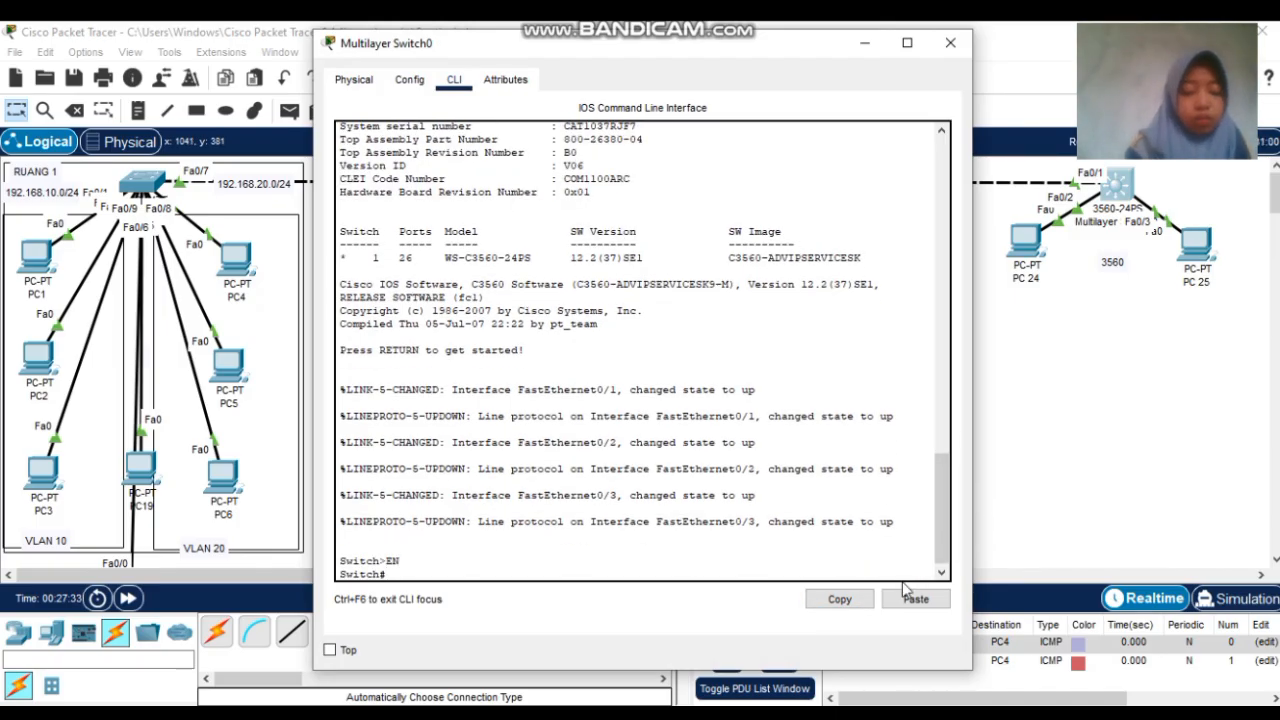
type("CONF")
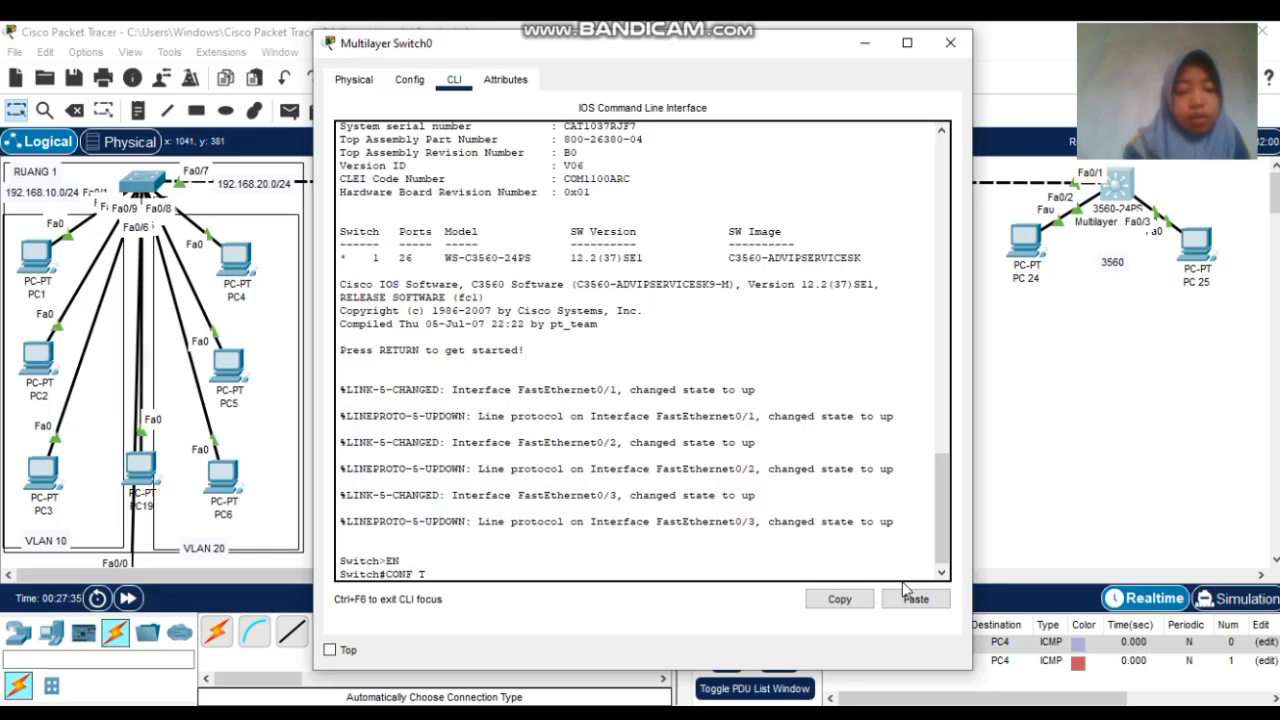
type(" T")
key("Return")
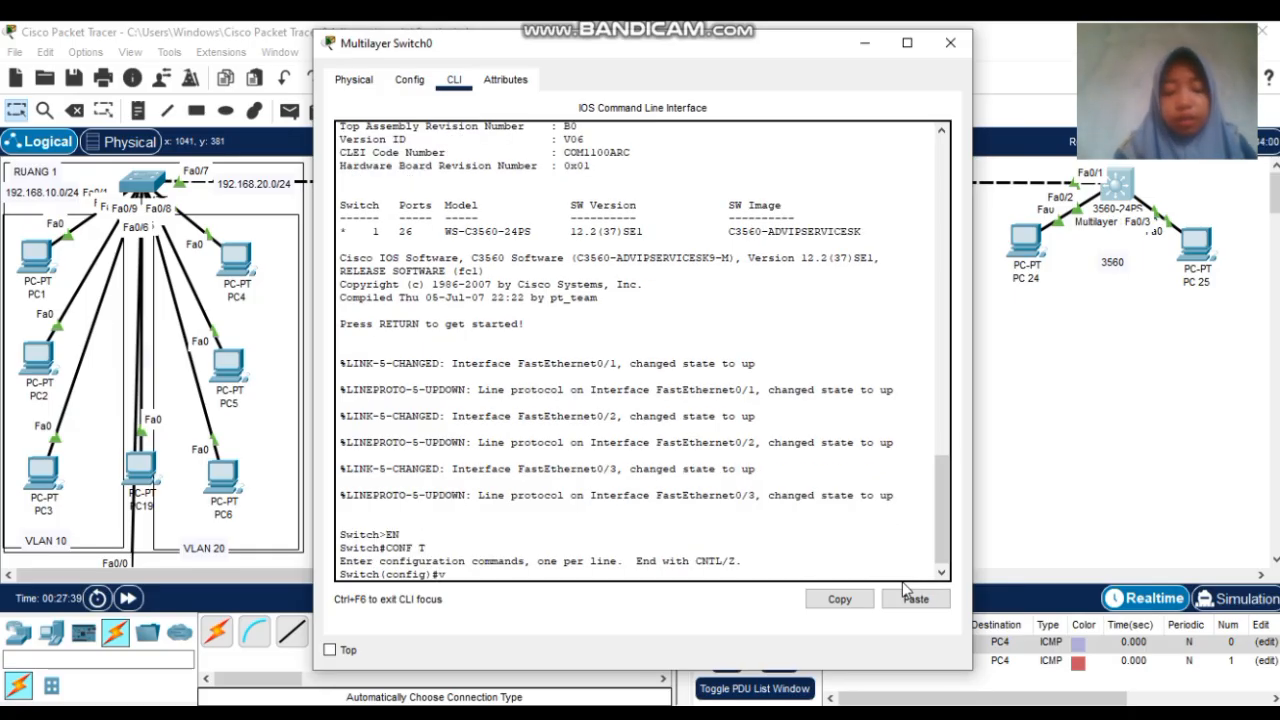
Create VLAN 10 on Multilayer Switch0 with the name programing, and exit VLAN configuration
type("vlan 10")
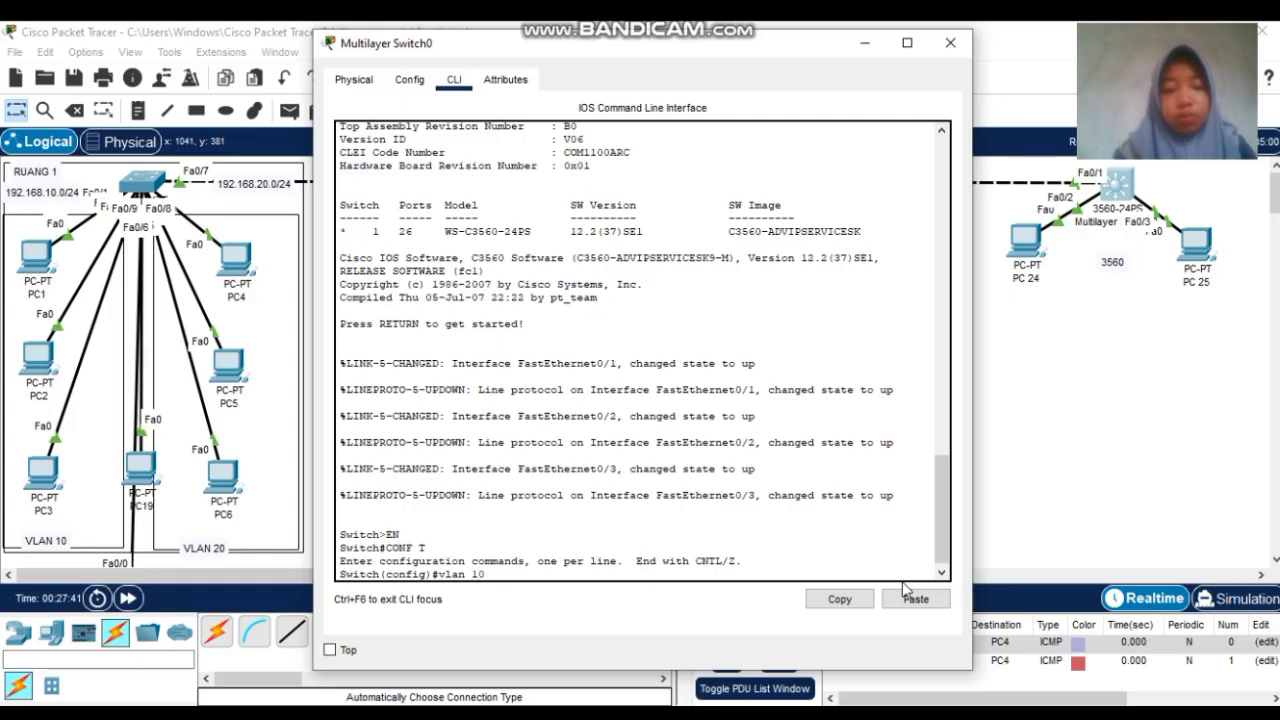
key("Return")
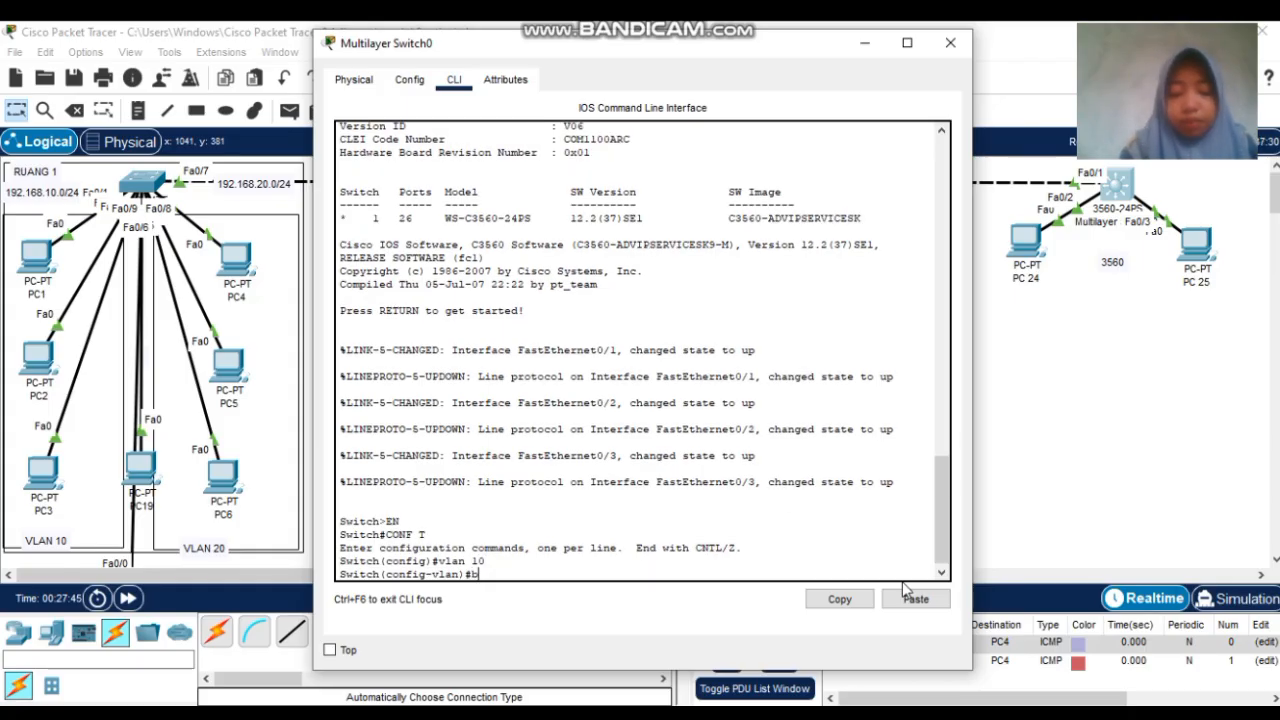
key("BackSpace")
type("na")
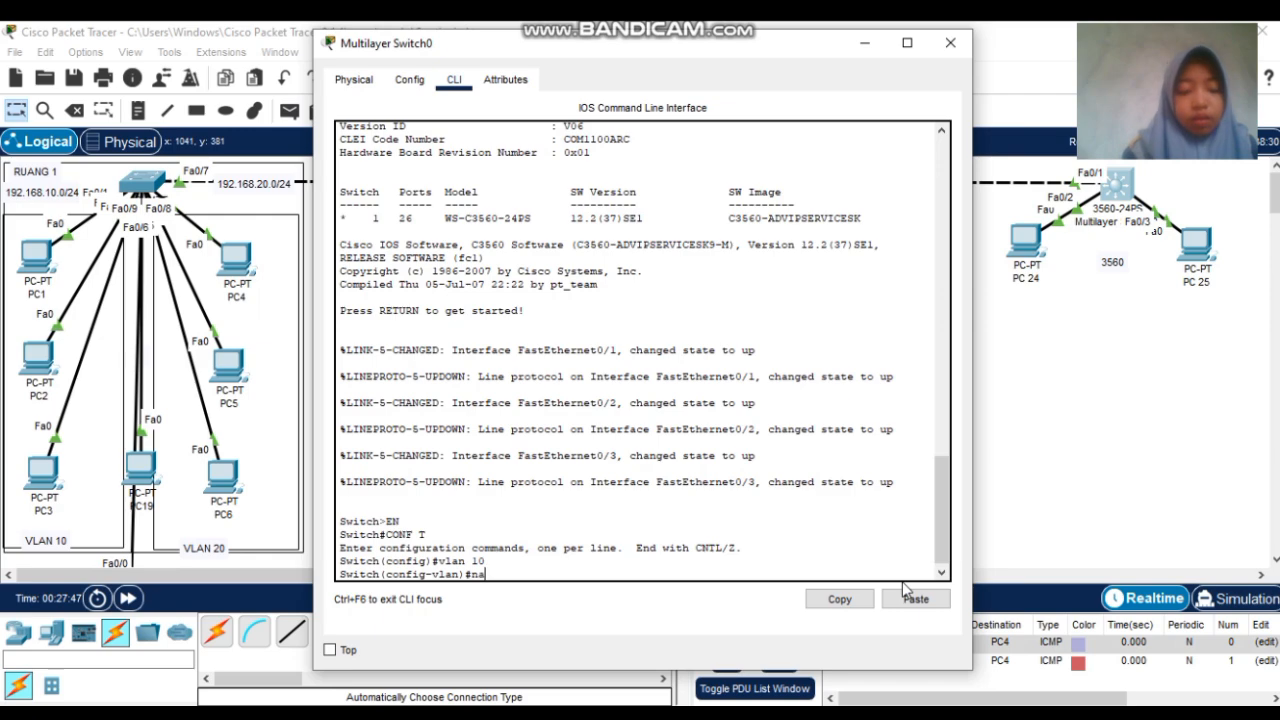
type("me pro")
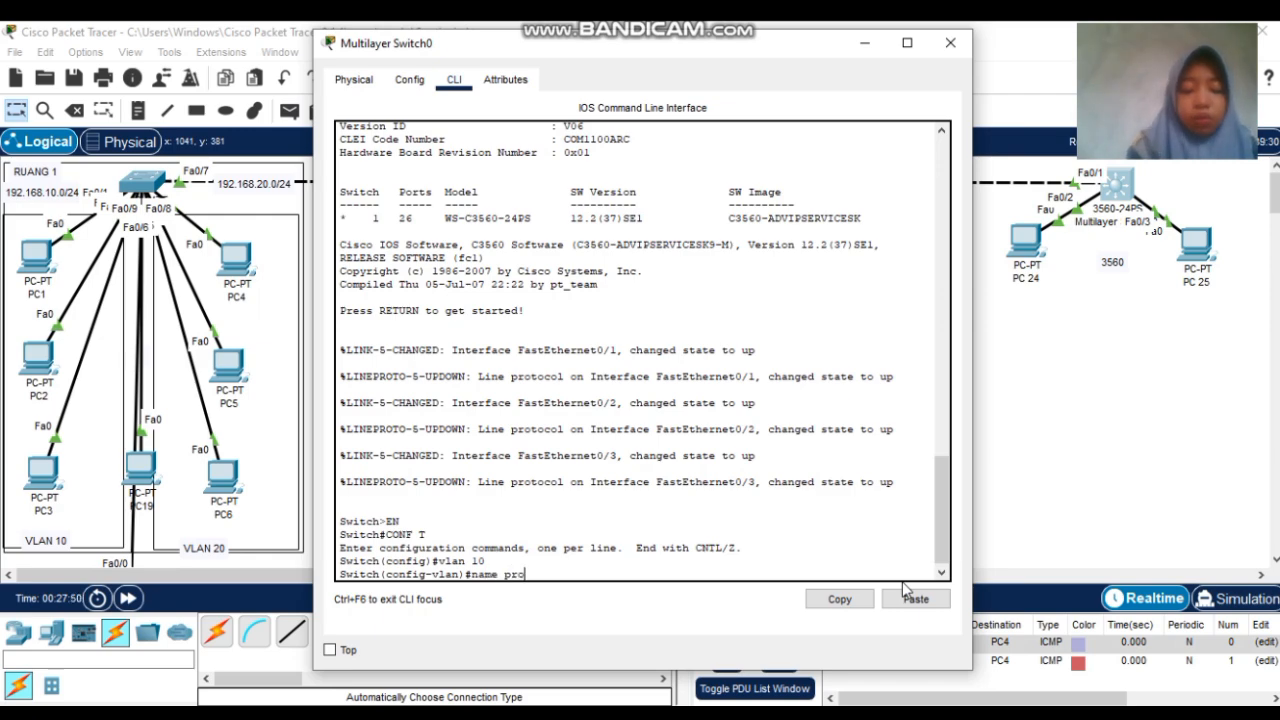
type("gr")
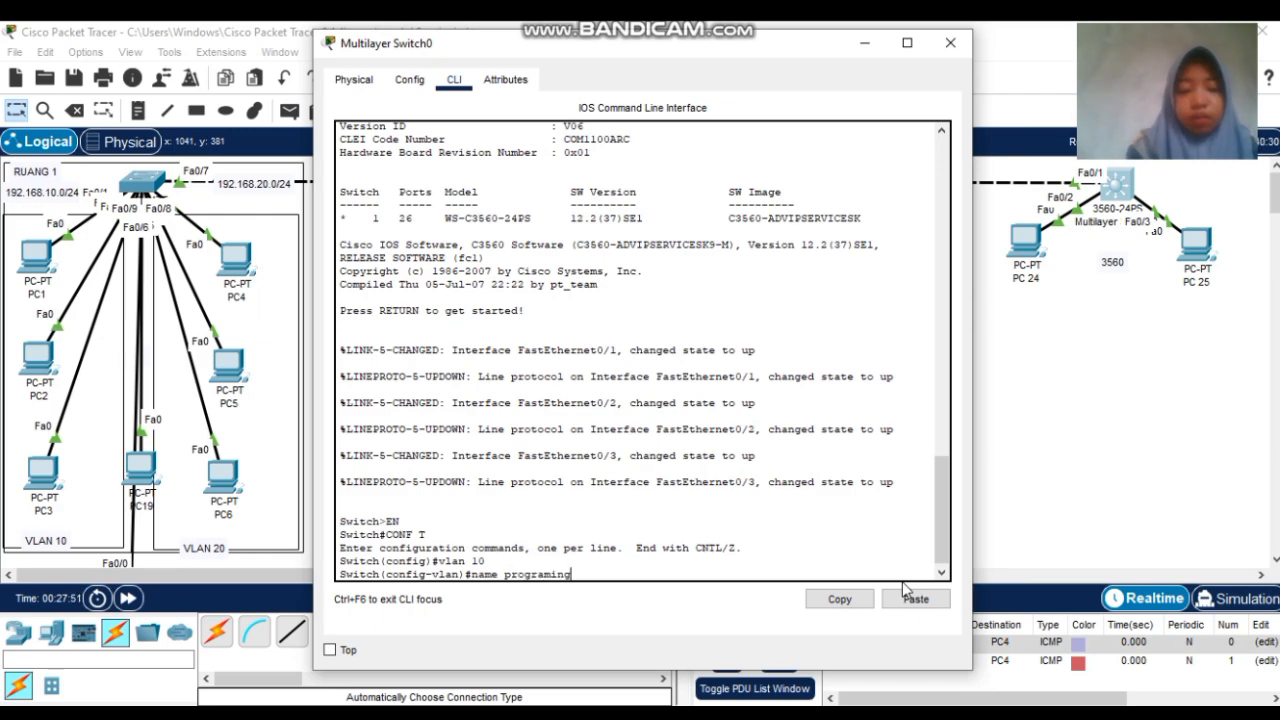
type("aming")
key("Return")
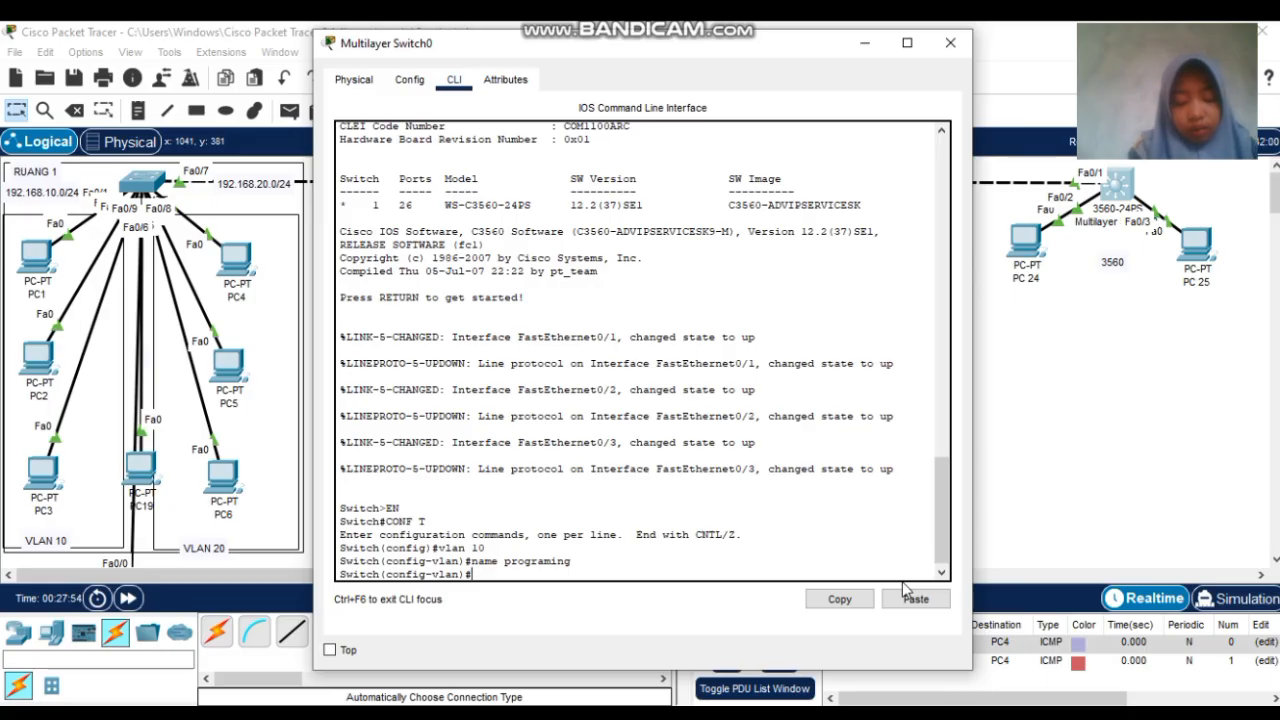
type("e")
key("BackSpace")
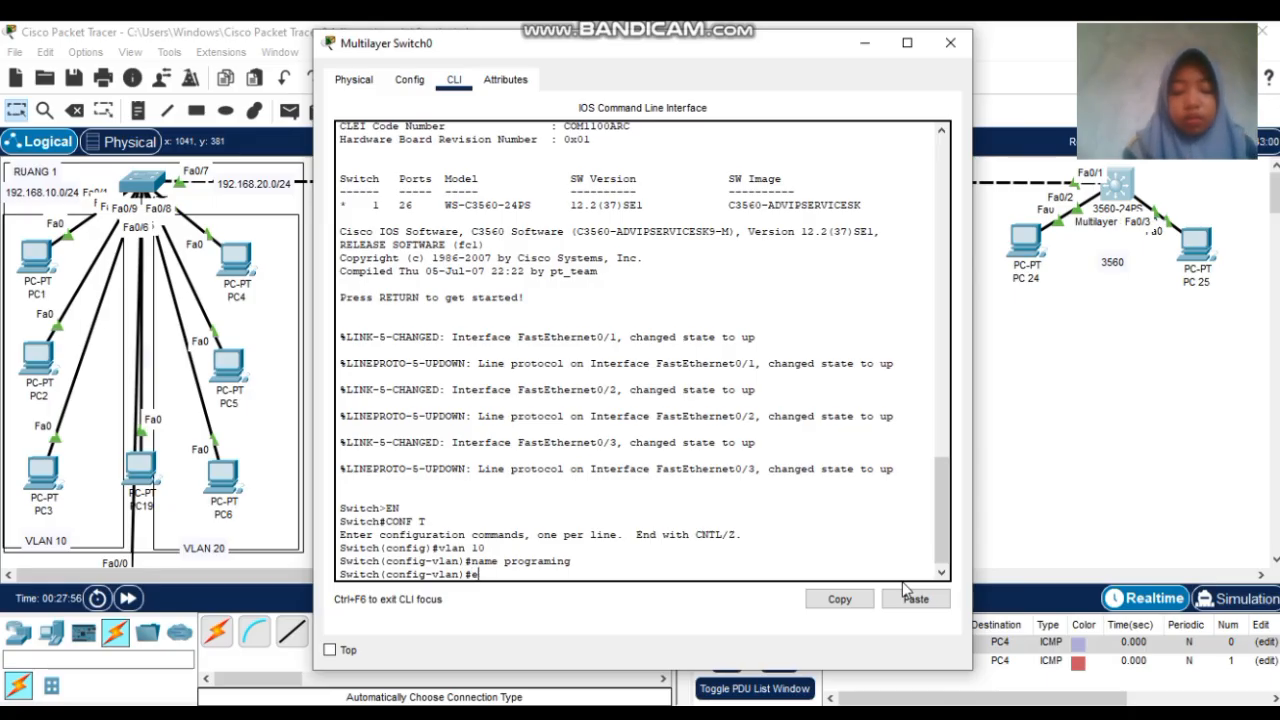
type("xitvl")
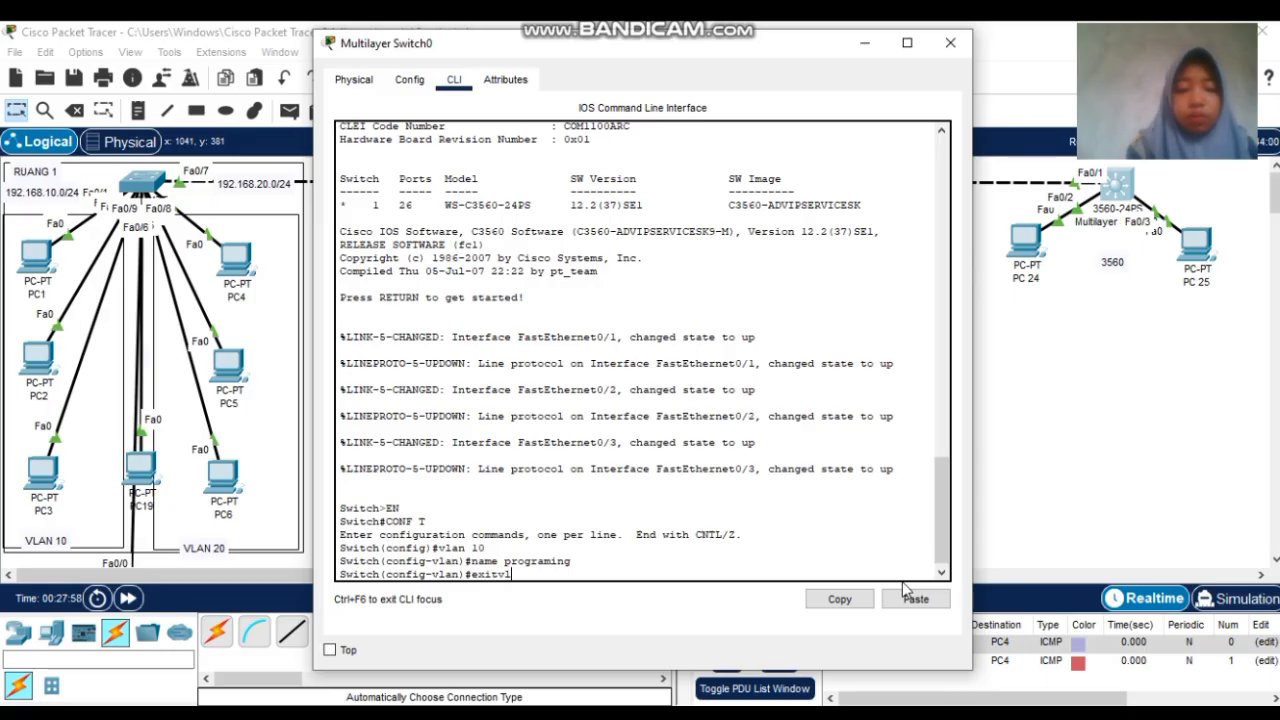
key("BackSpace")
key("BackSpace")
key("Return")
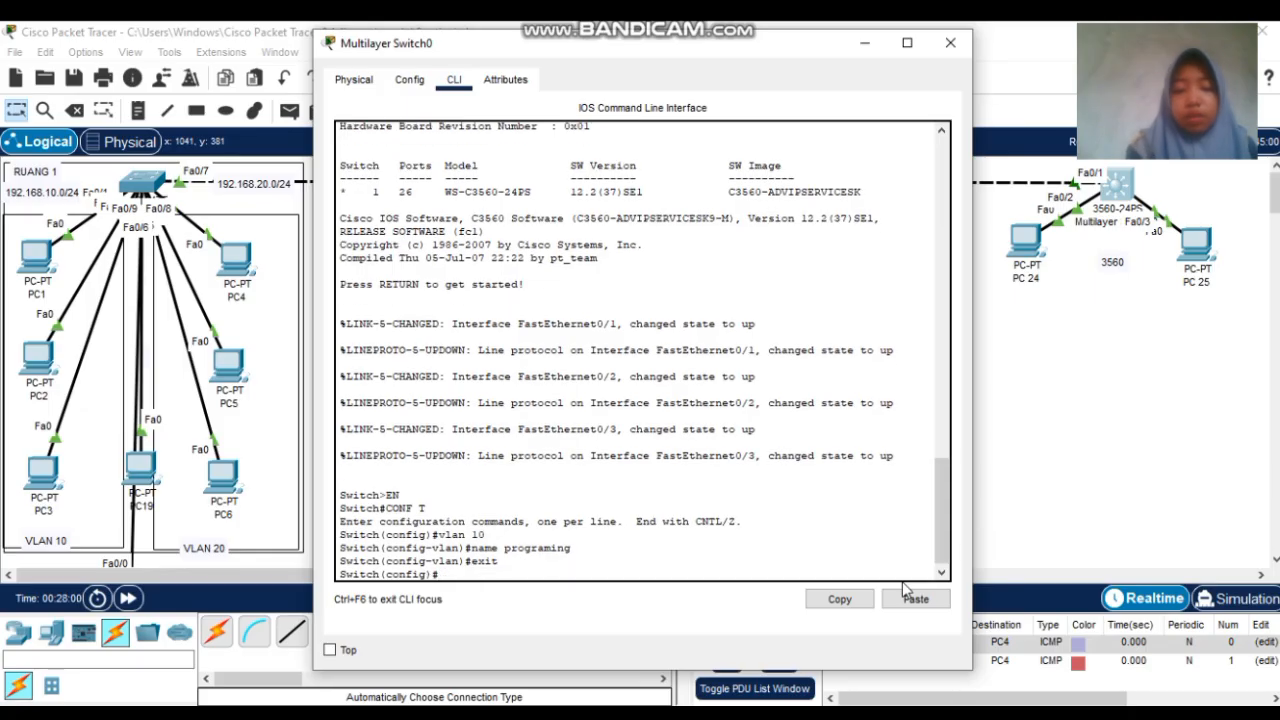
Create VLAN 20 on the multilayer switch with the name marketing, and return to global configuration mode
type("vlan ")
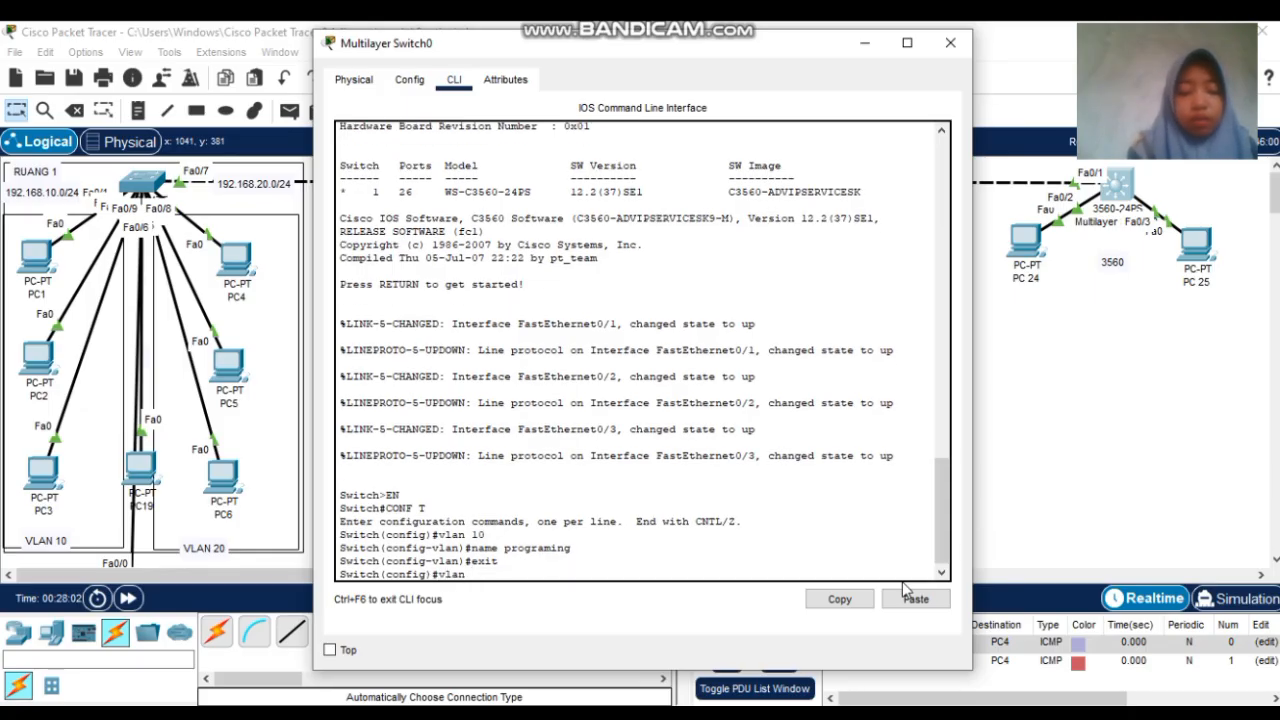
type("20")
key("Return")
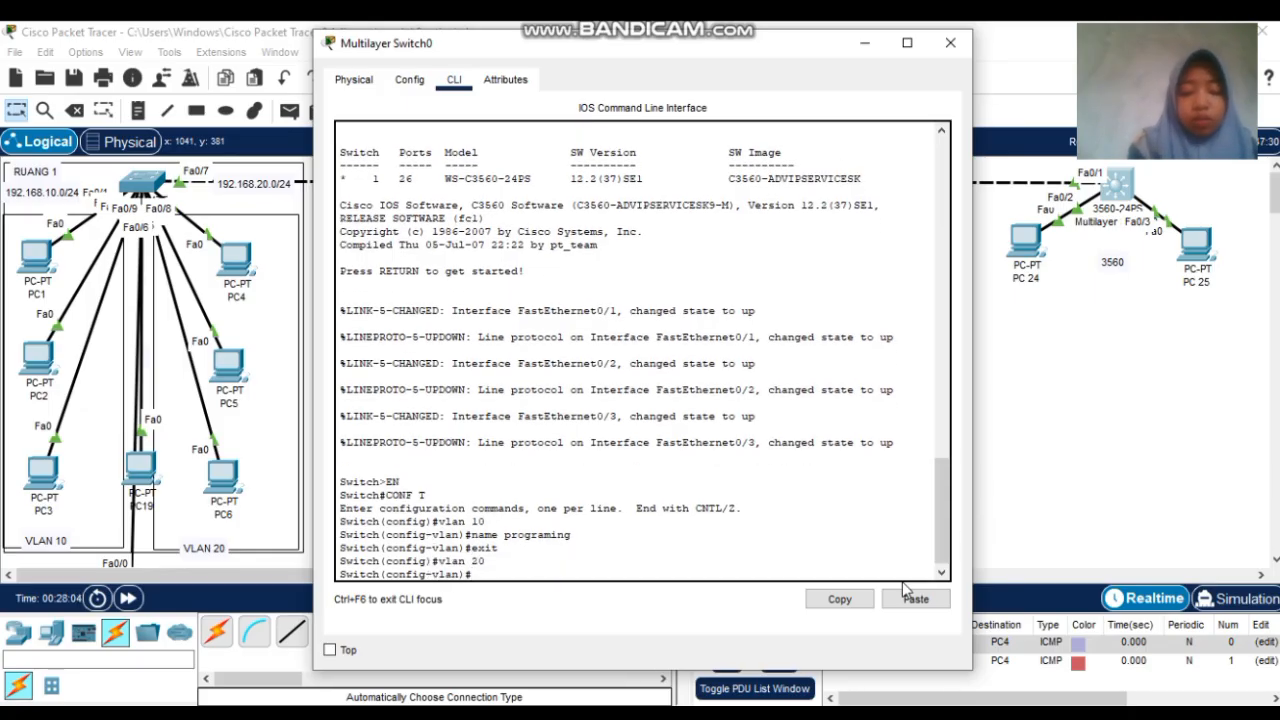
type("name ")
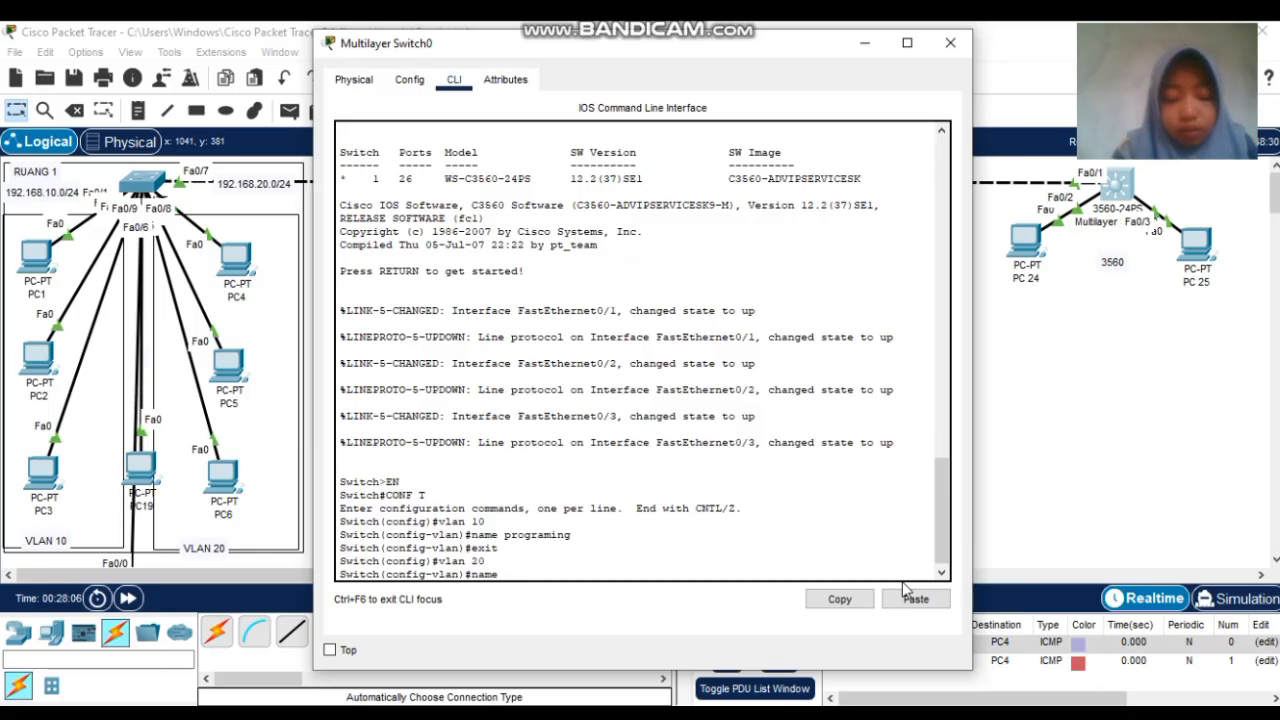
type("mar")
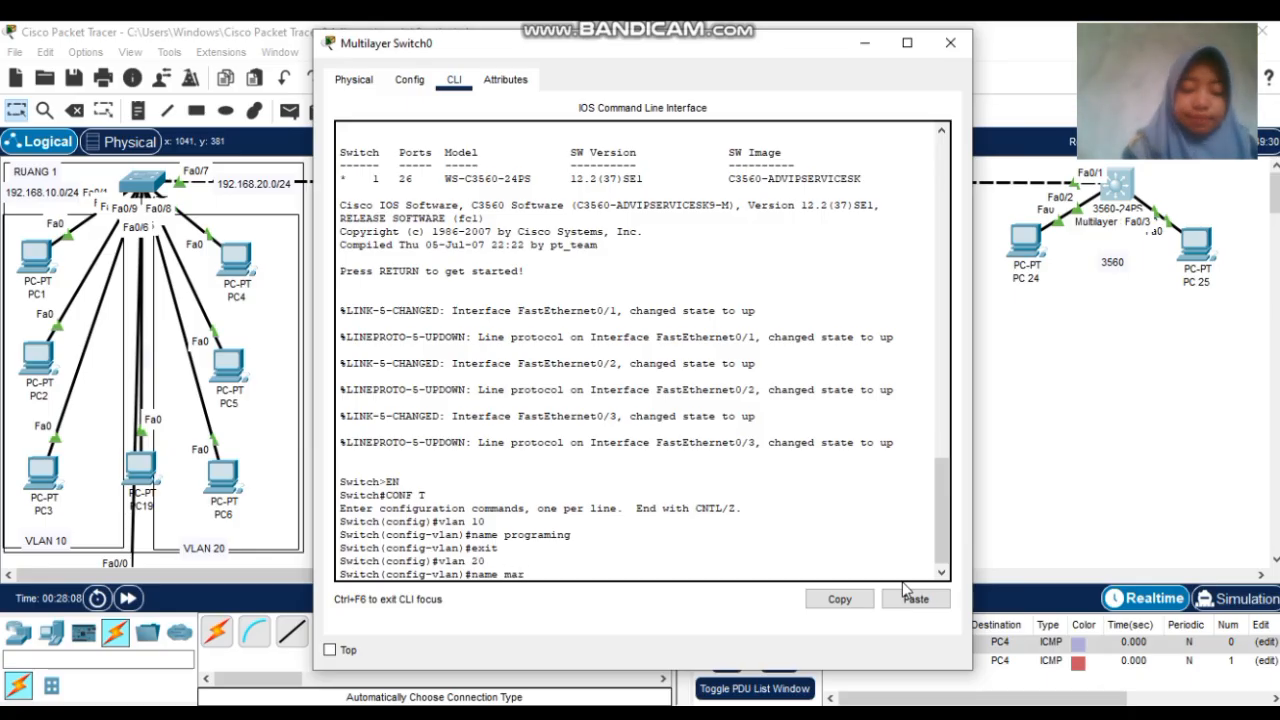
type("keting")
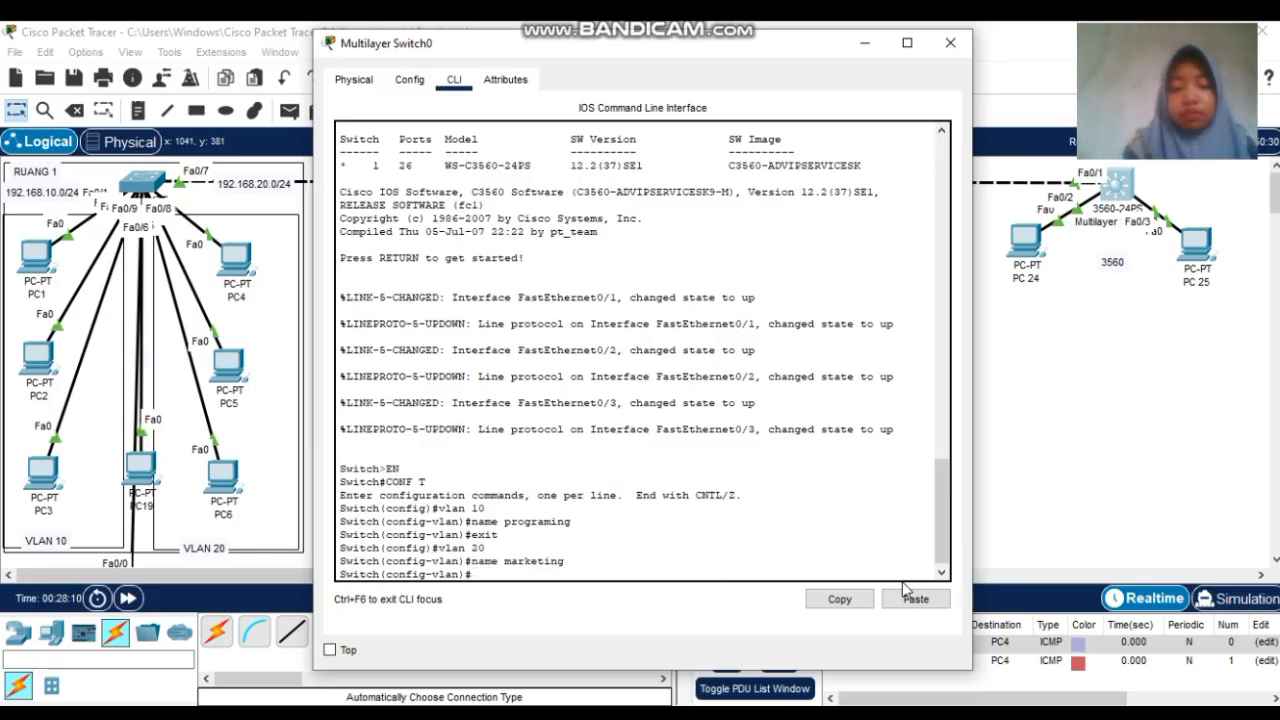
key("Return")
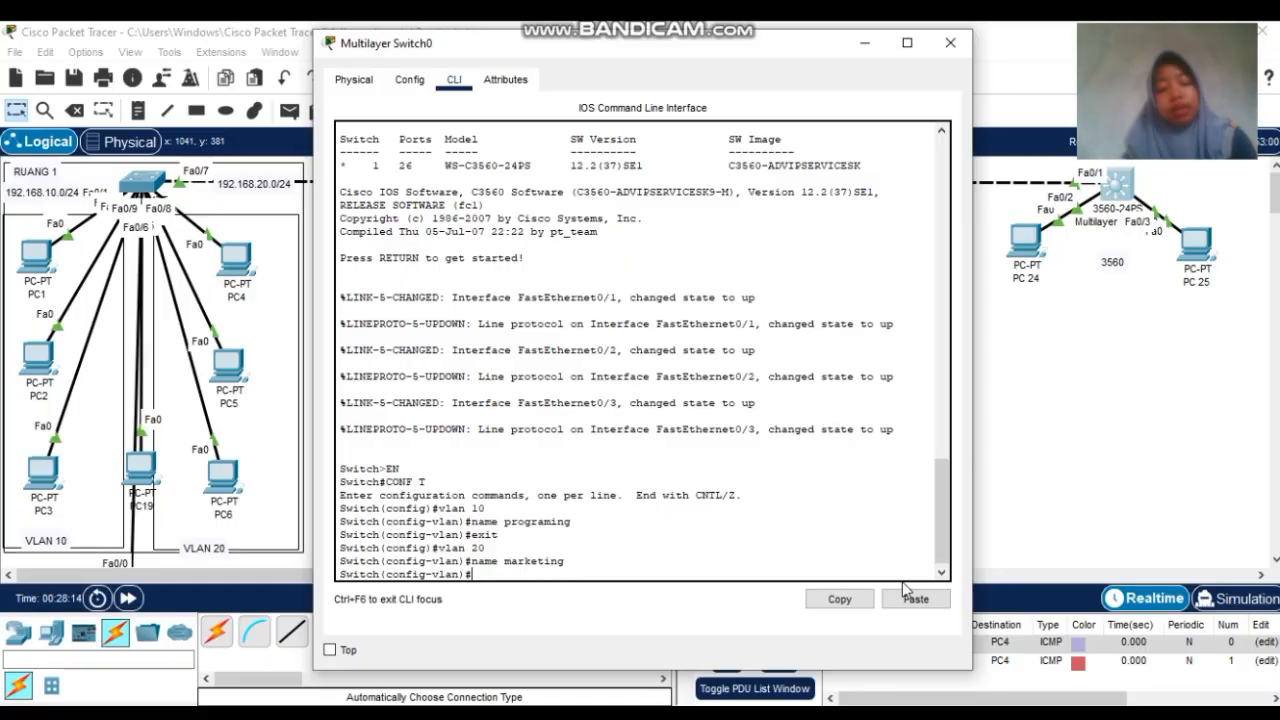
type("exi")
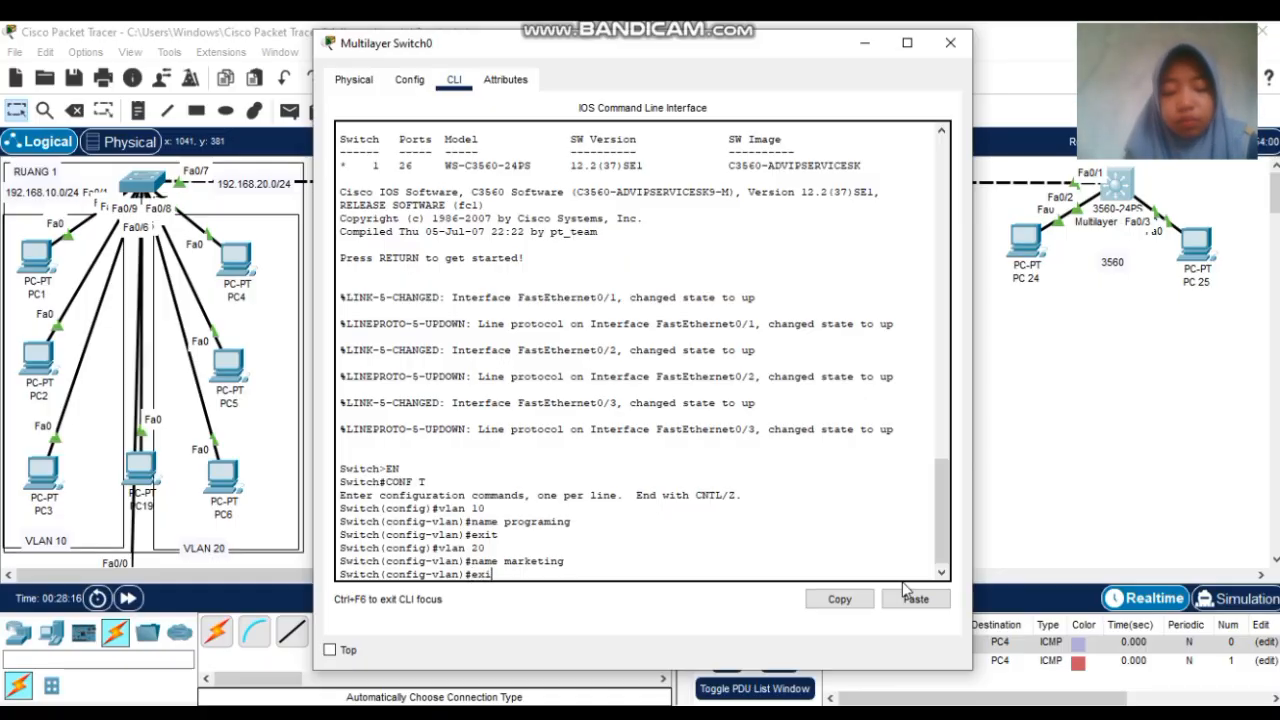
type("t")
key("Return")
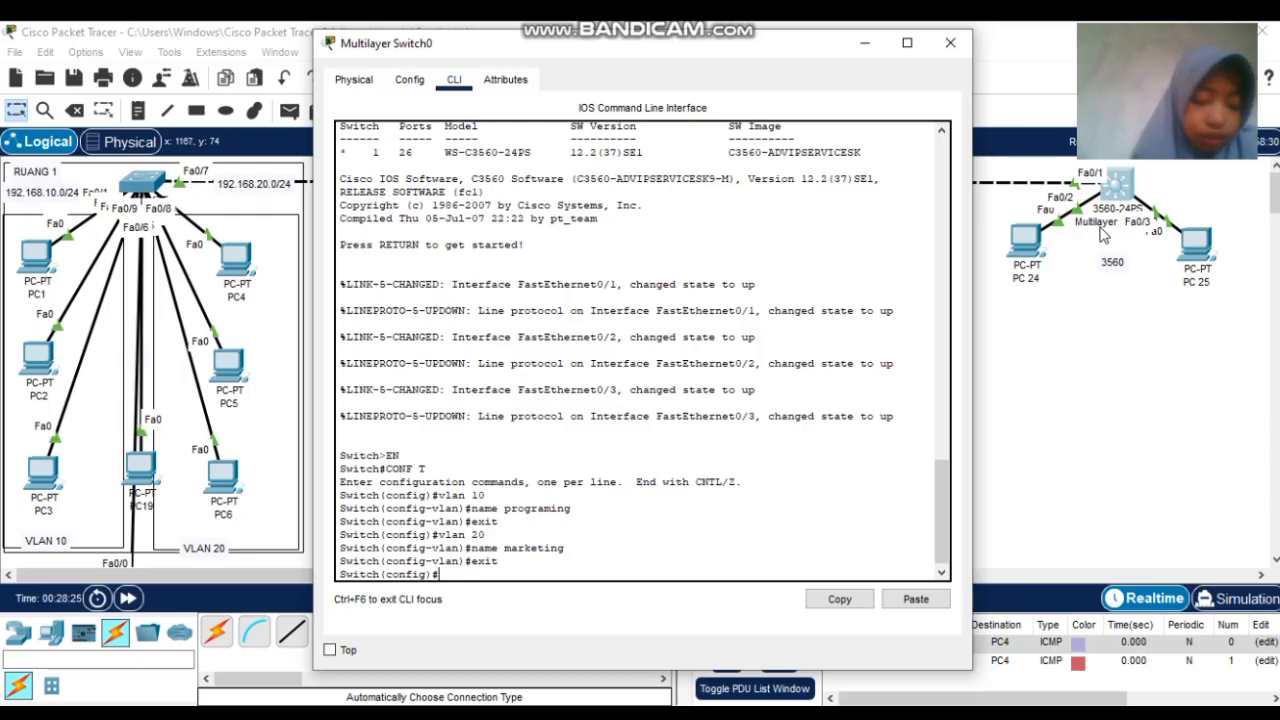
Enter interface fa0/2 on the multilayer switch and set its switchport mode to access
type("int fa")
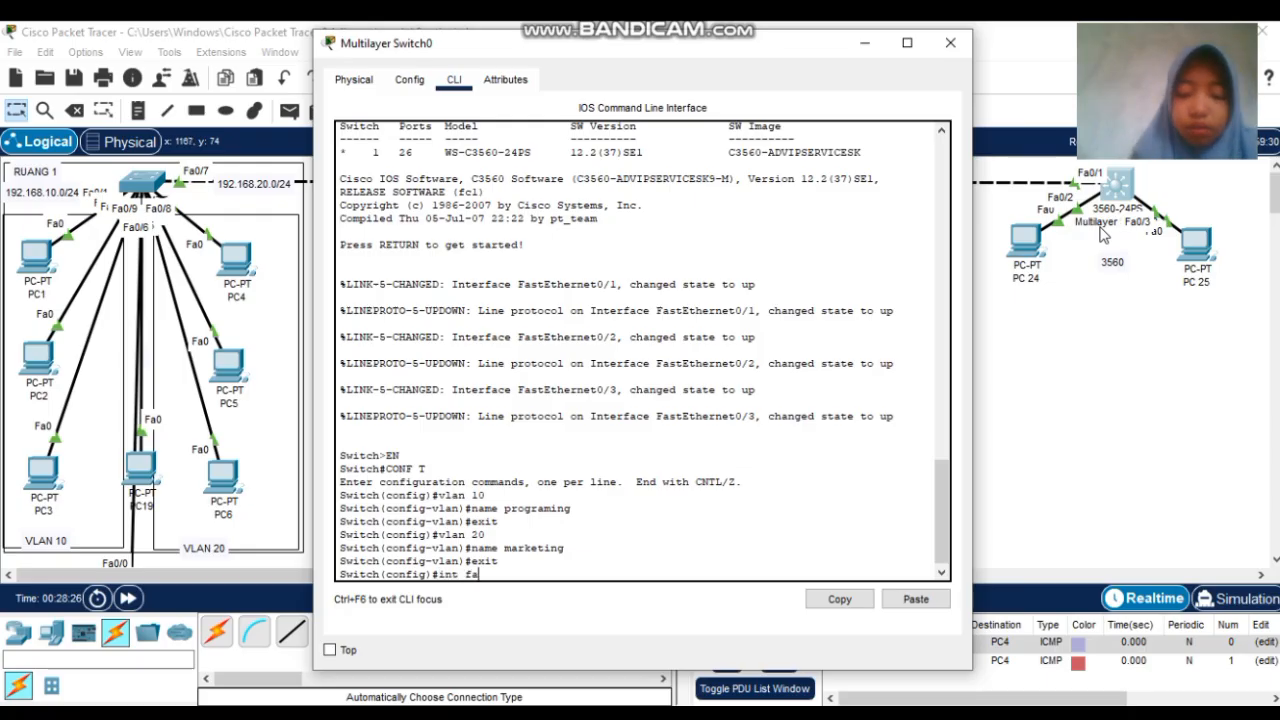
type("0/2")
key("Return")
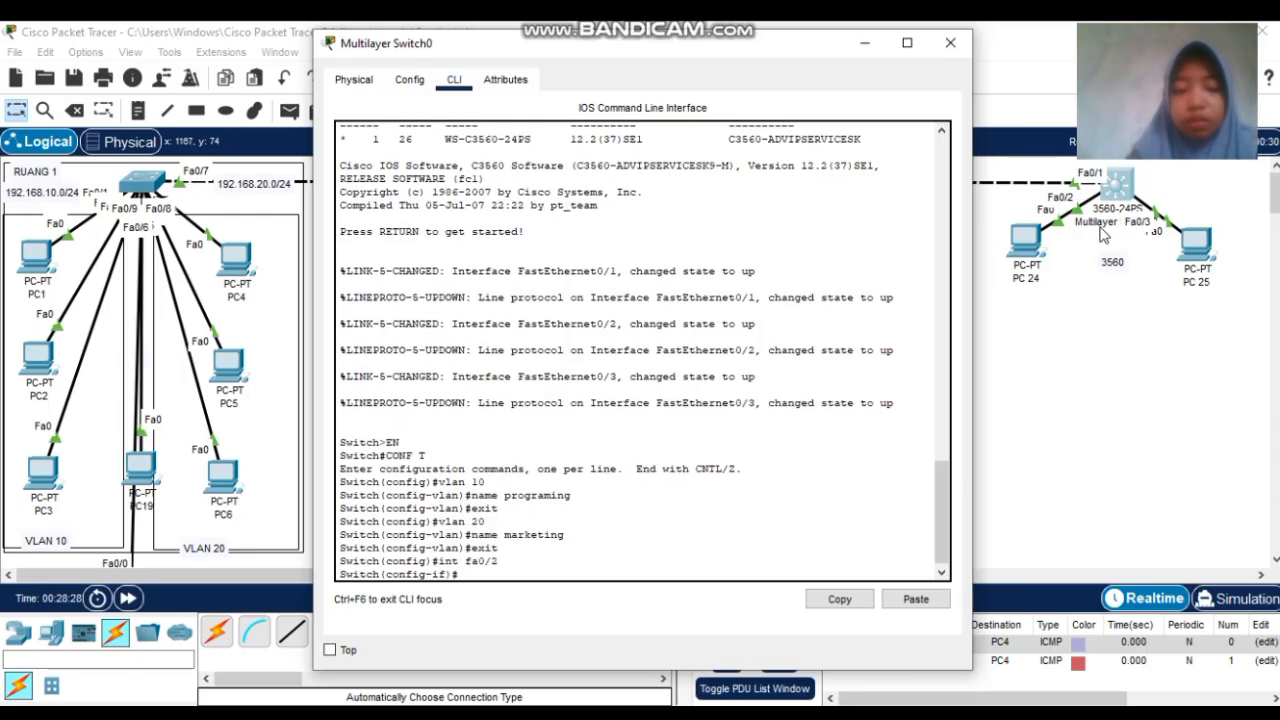
type("swit")
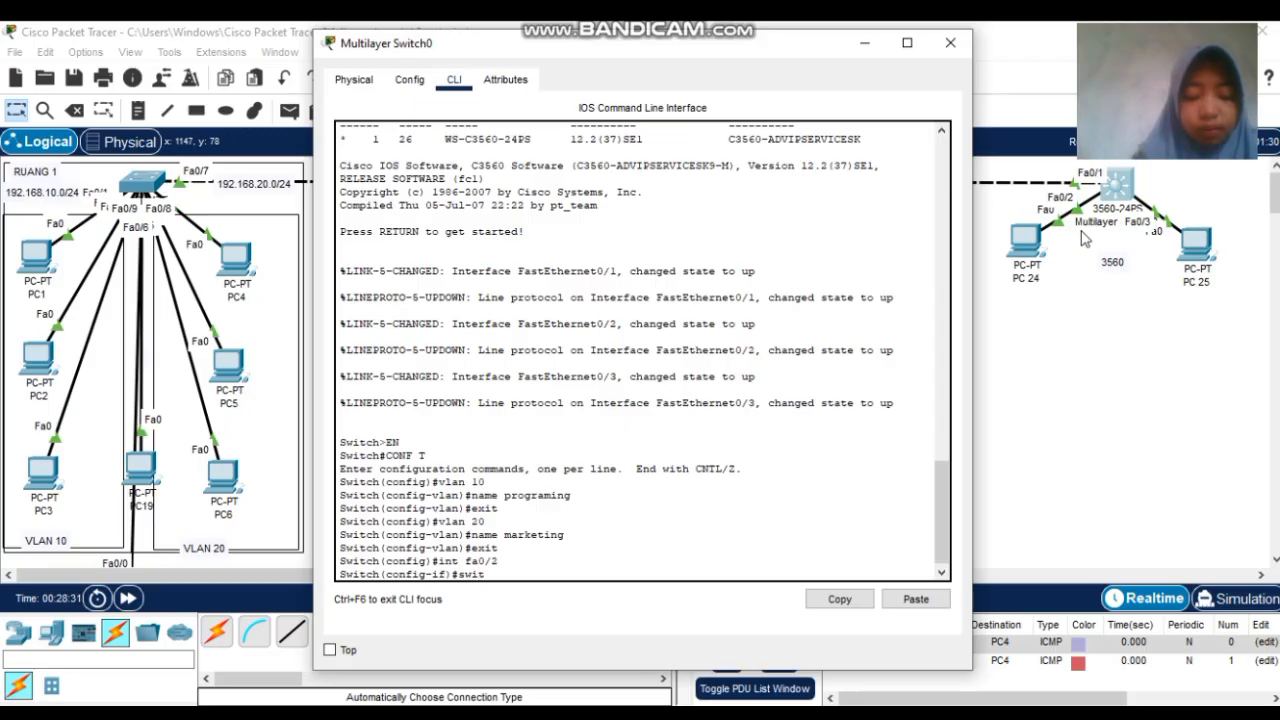
type("chport mo")
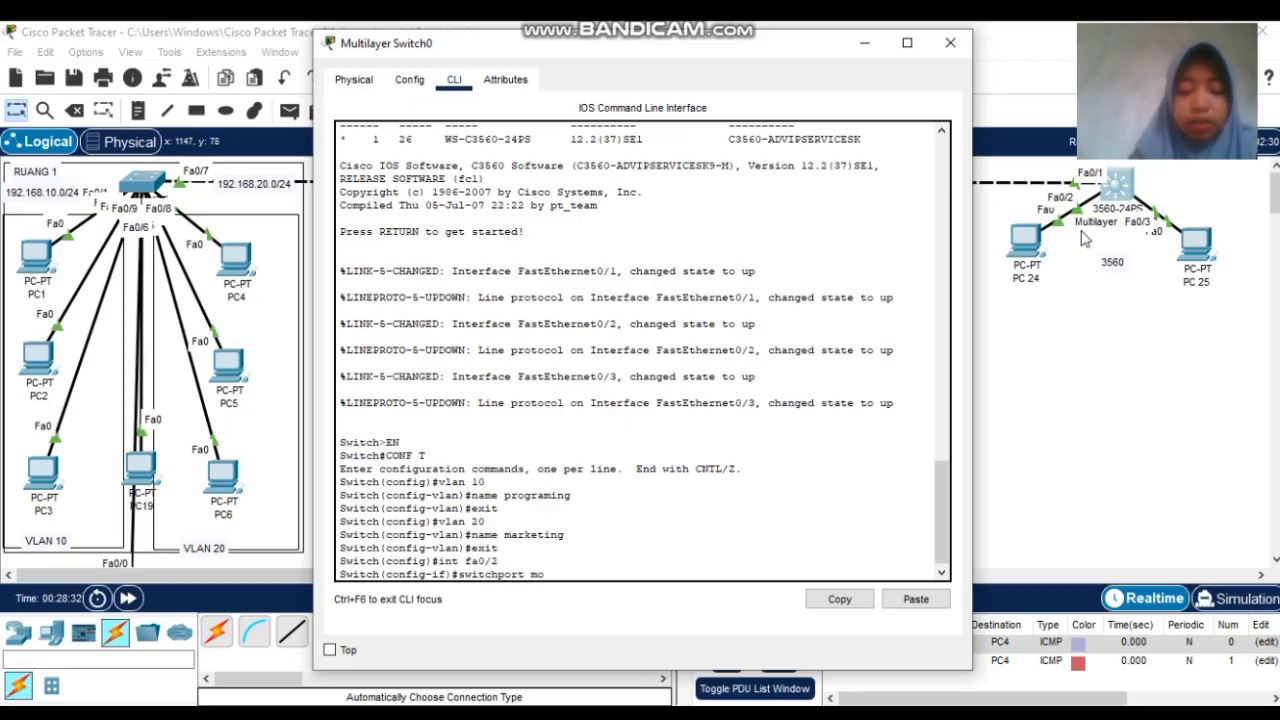
type("de accessa")
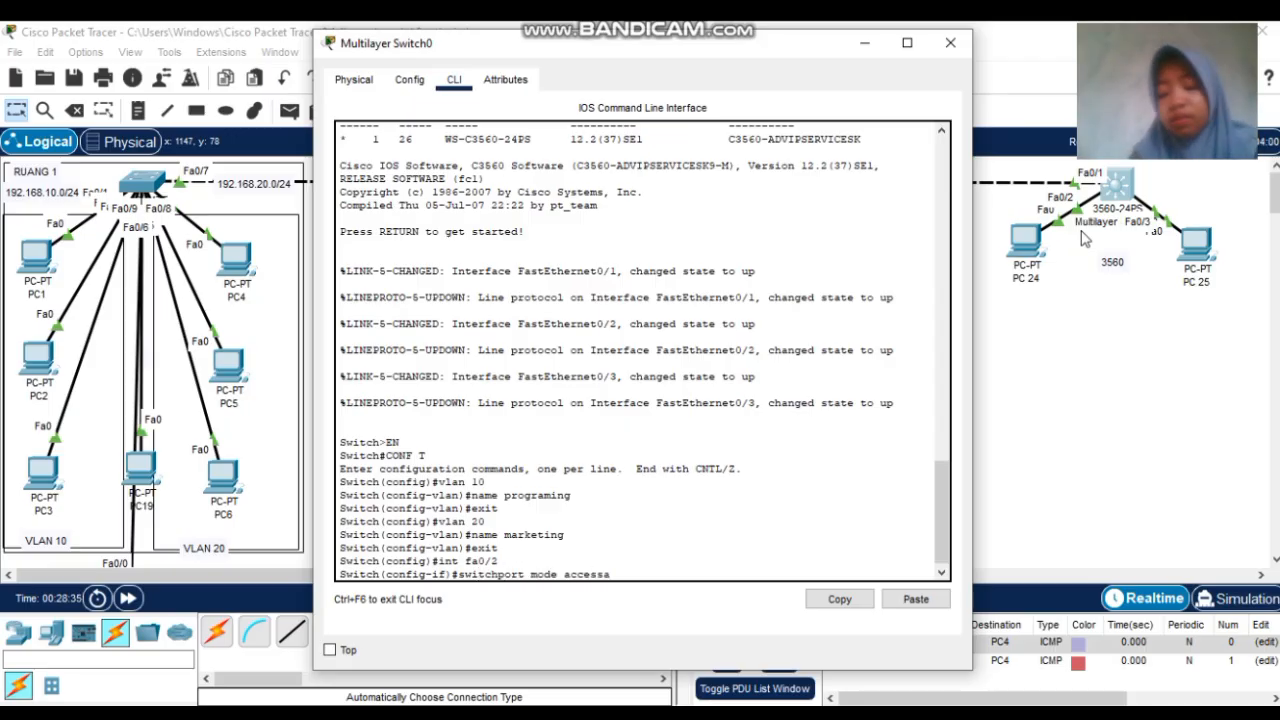
key("Return")
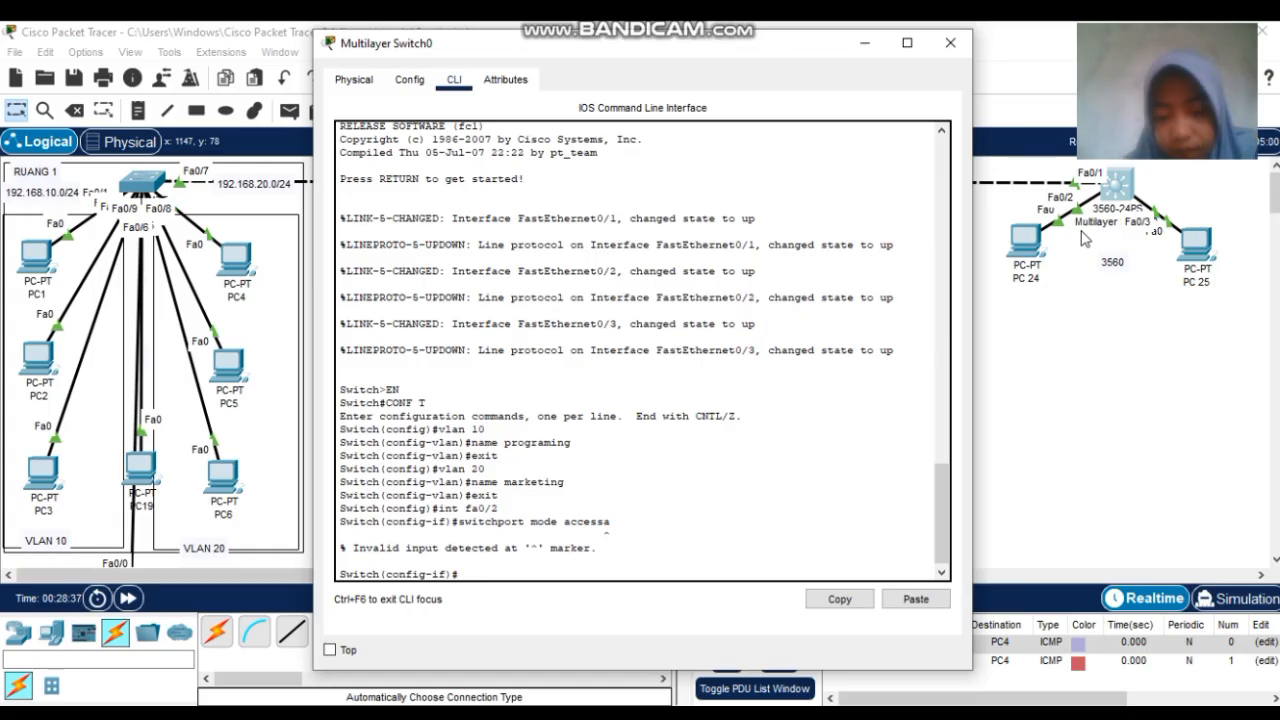
key("Up")
key("BackSpace")
key("Return")
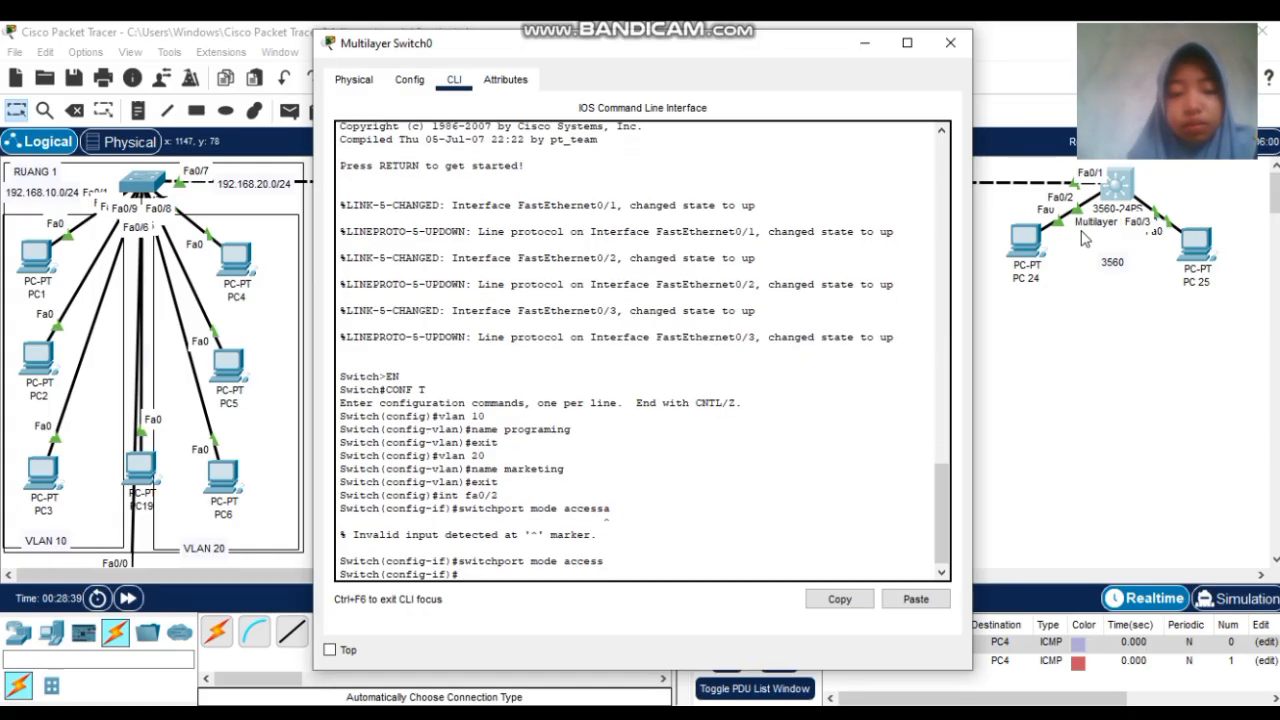
Assign interface fa0/2 of the multilayer switch to access VLAN 10 and return to global configuration mode
type("switc")
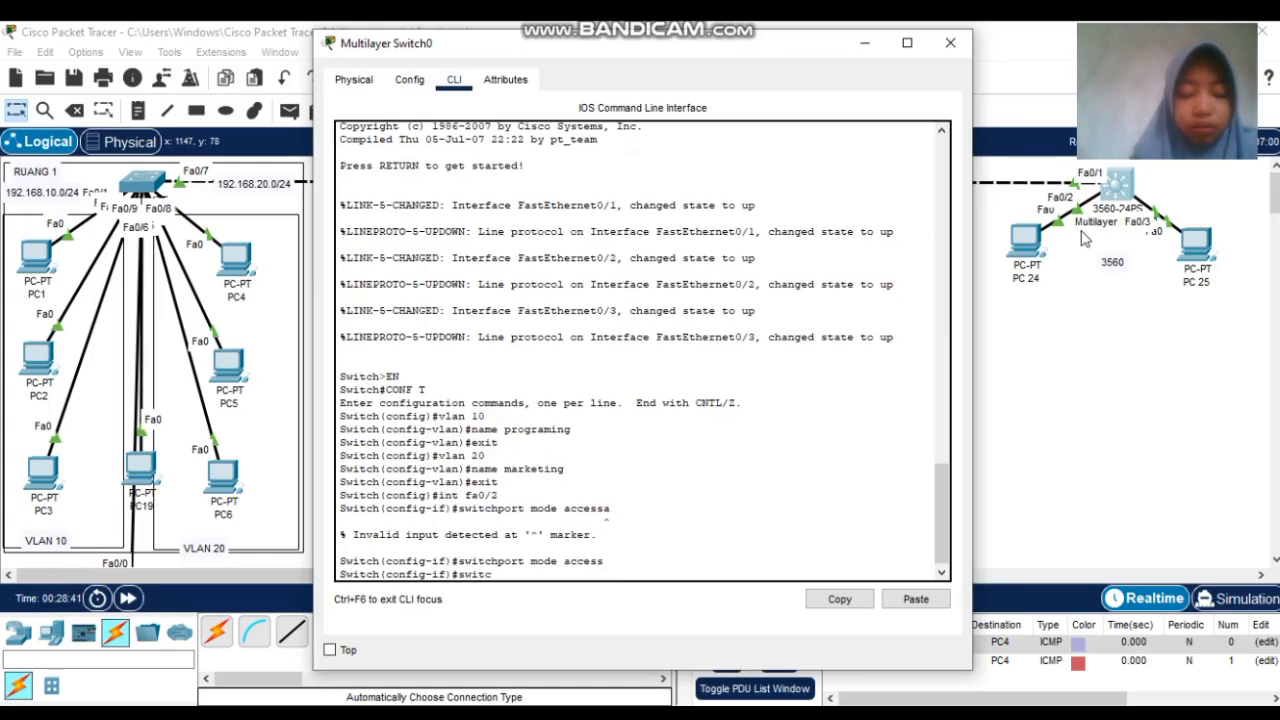
type("h")
type("po")
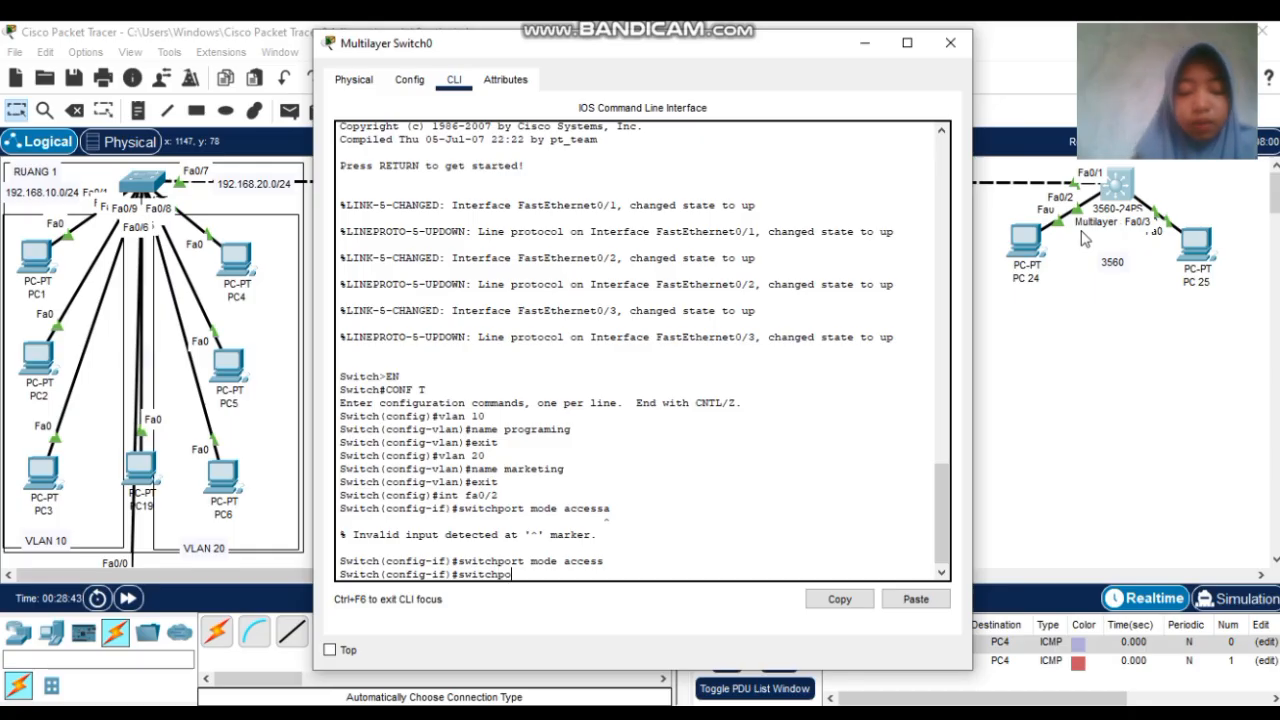
type("rt acces")
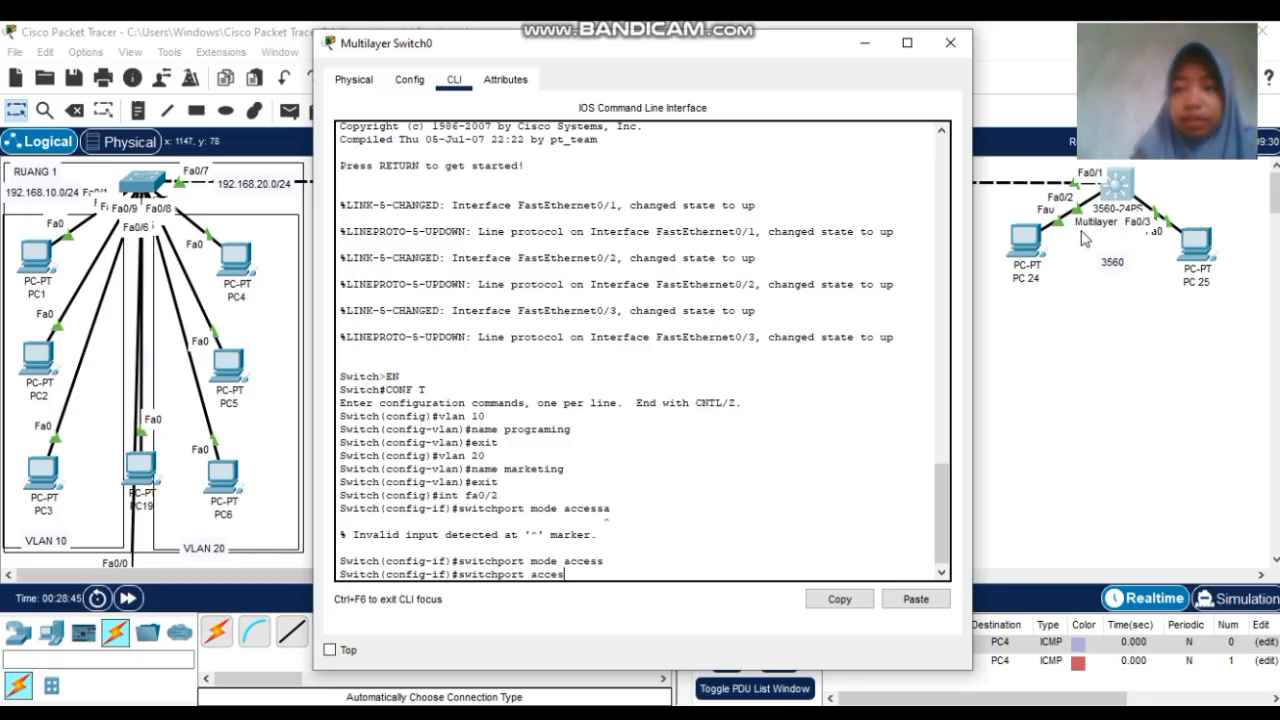
type("s vlan ")
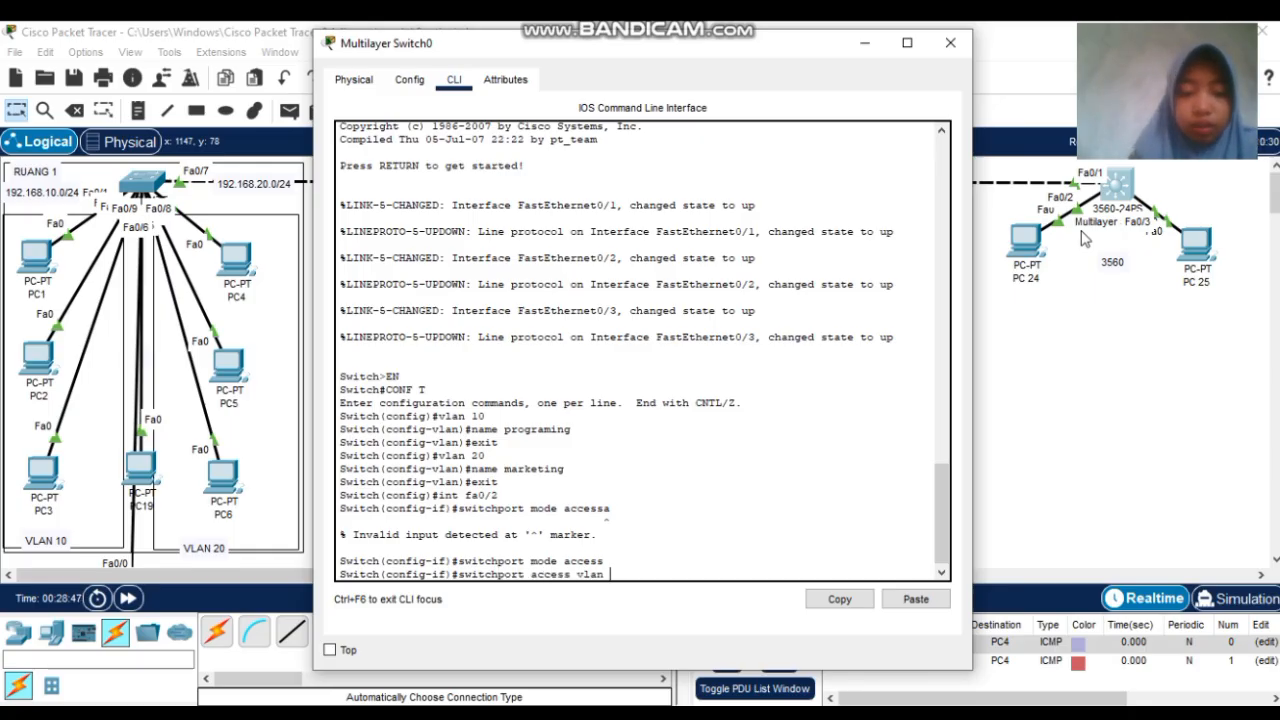
type("10")
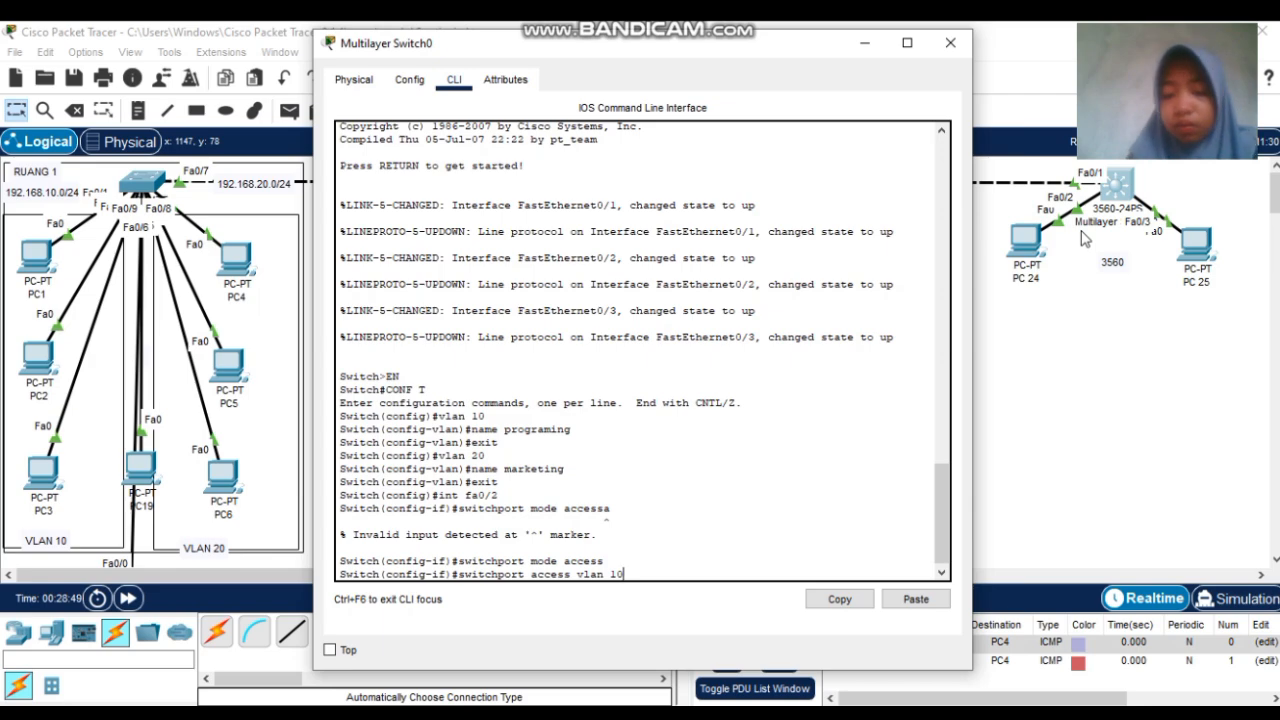
key("Return")
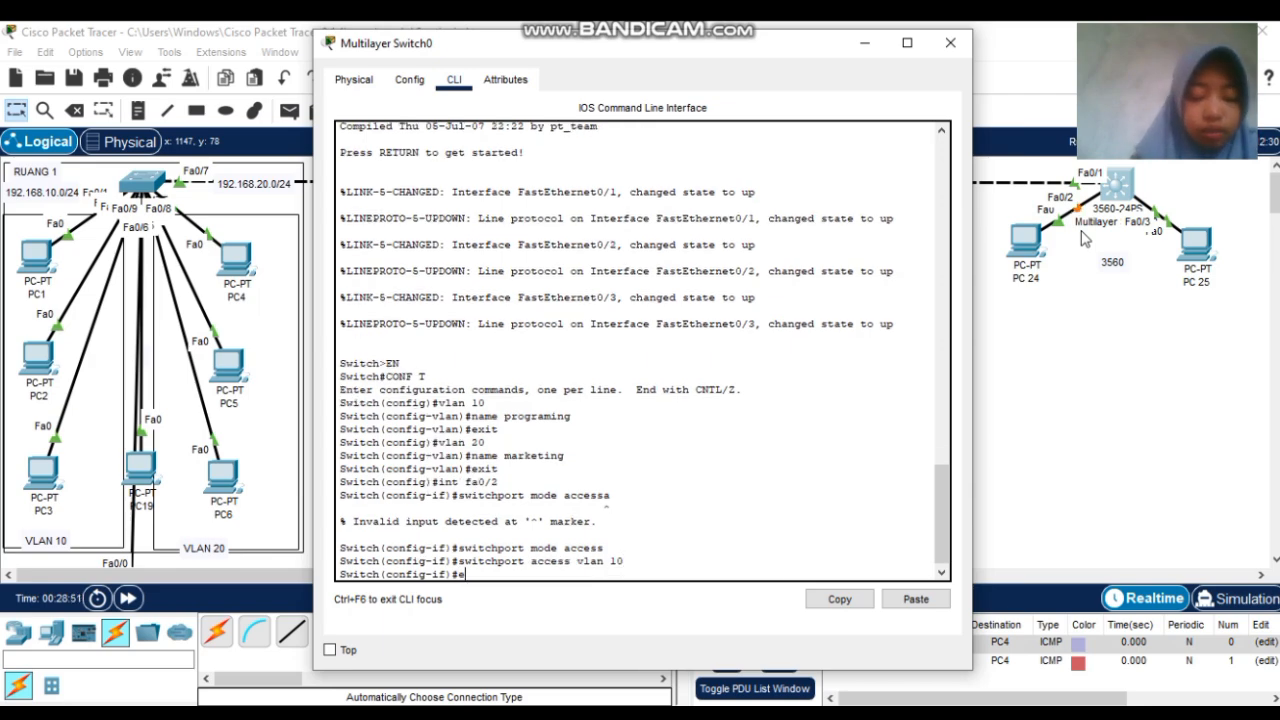
type("exit")
key("Return")
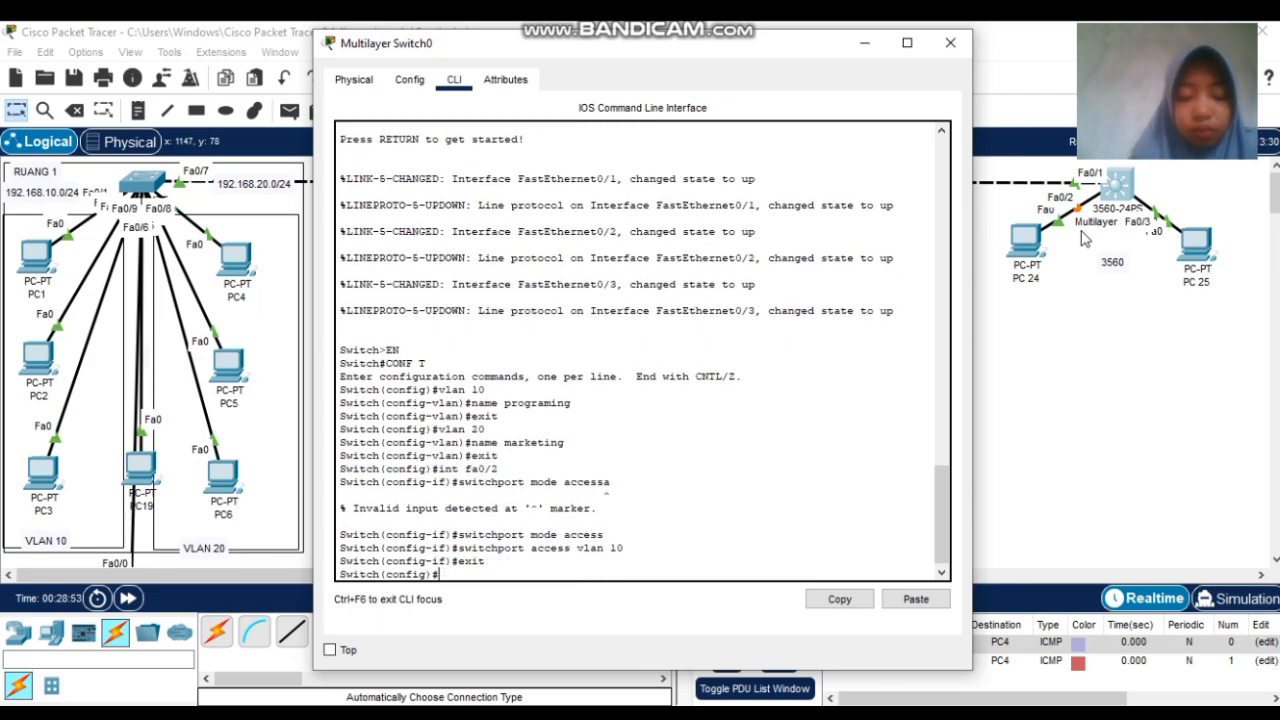
Enter interface fa0/3 on the multilayer switch and set its switchport mode to access
type("in")
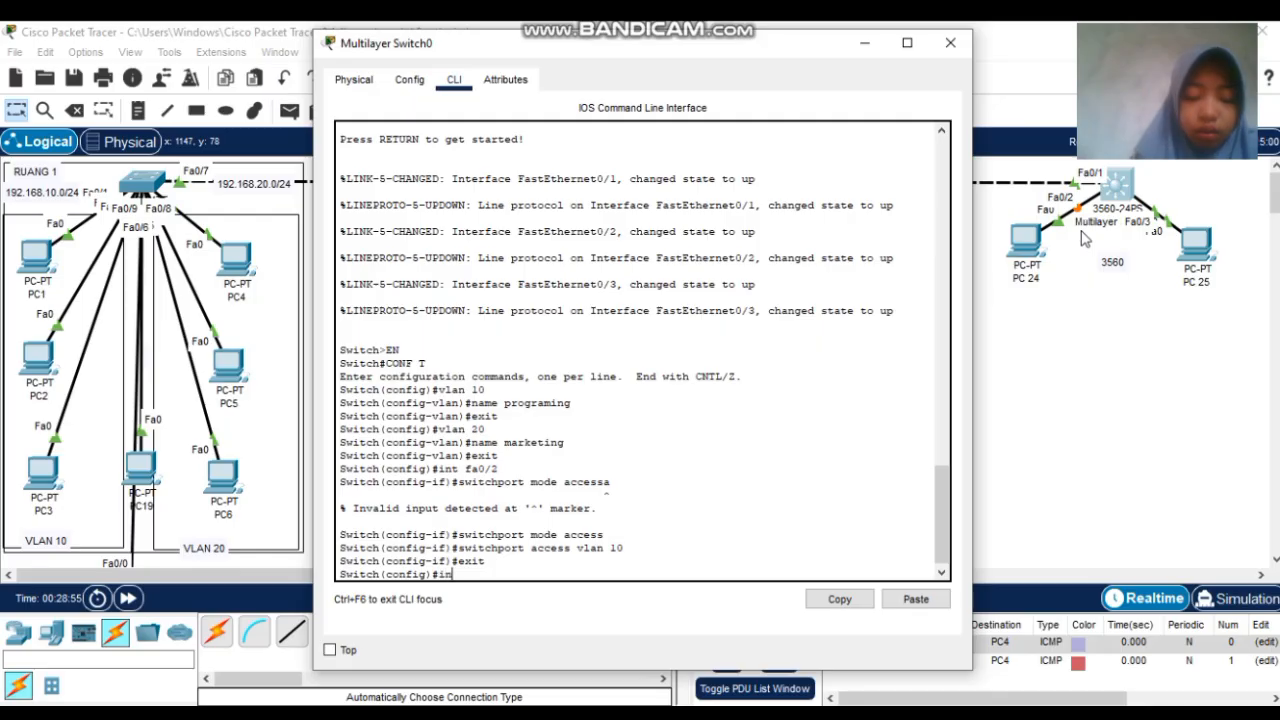
type("t fa0/3")
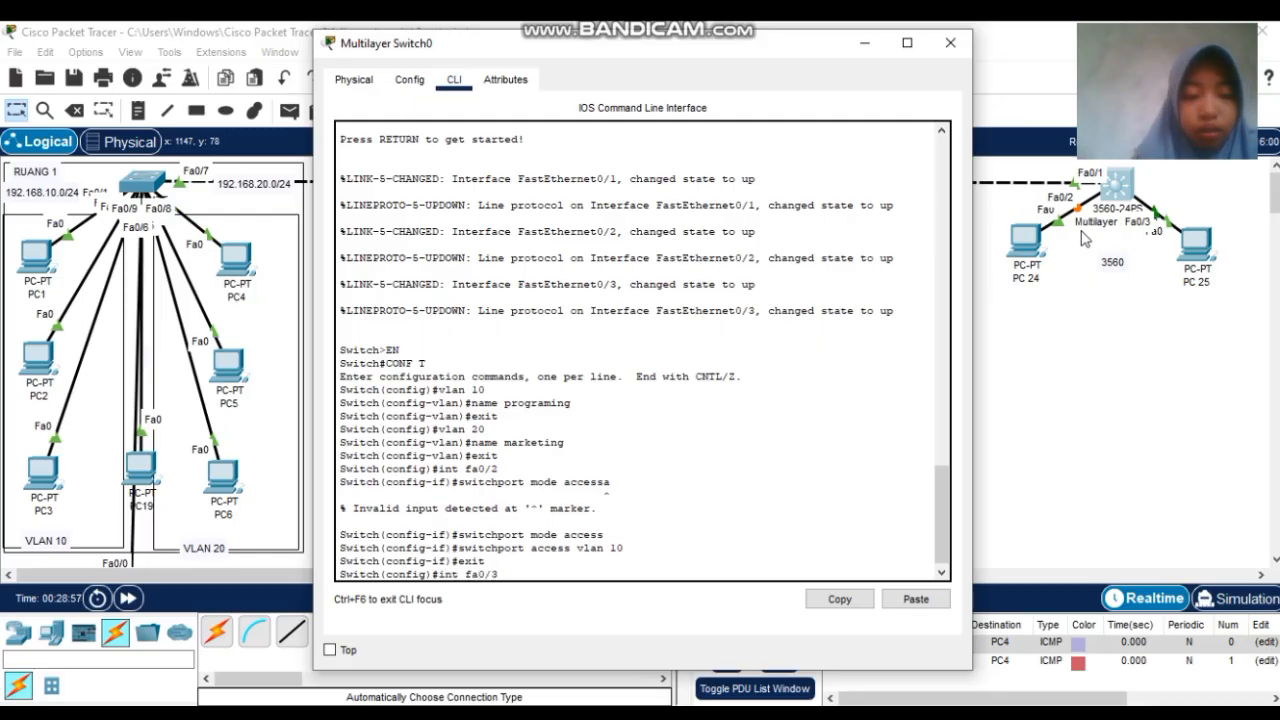
key("Return")
type("swit")
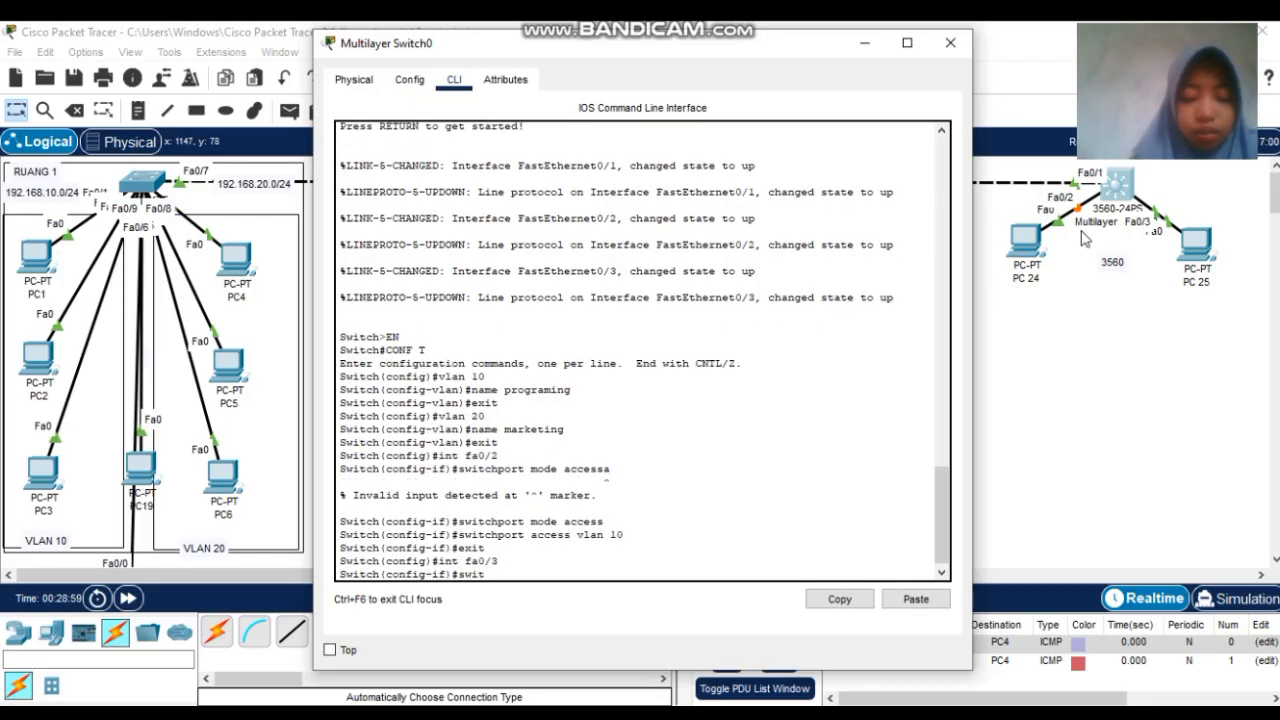
type("chport")
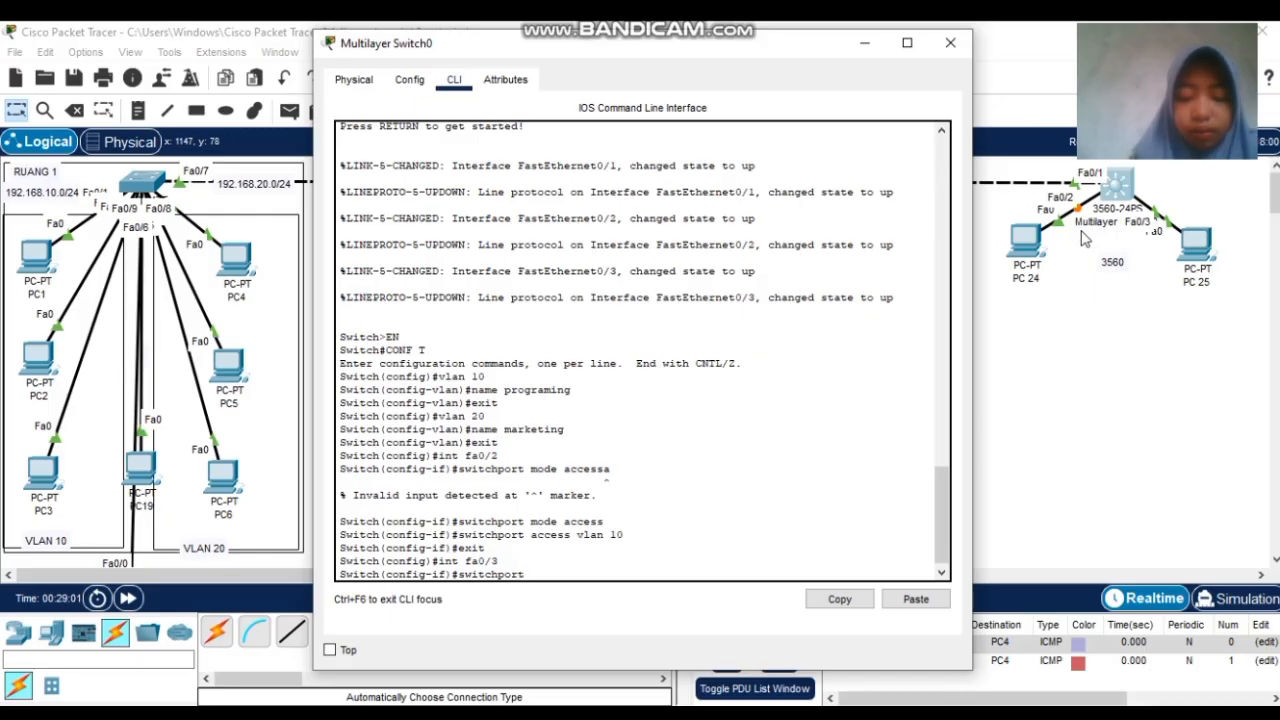
type(" mode acce")
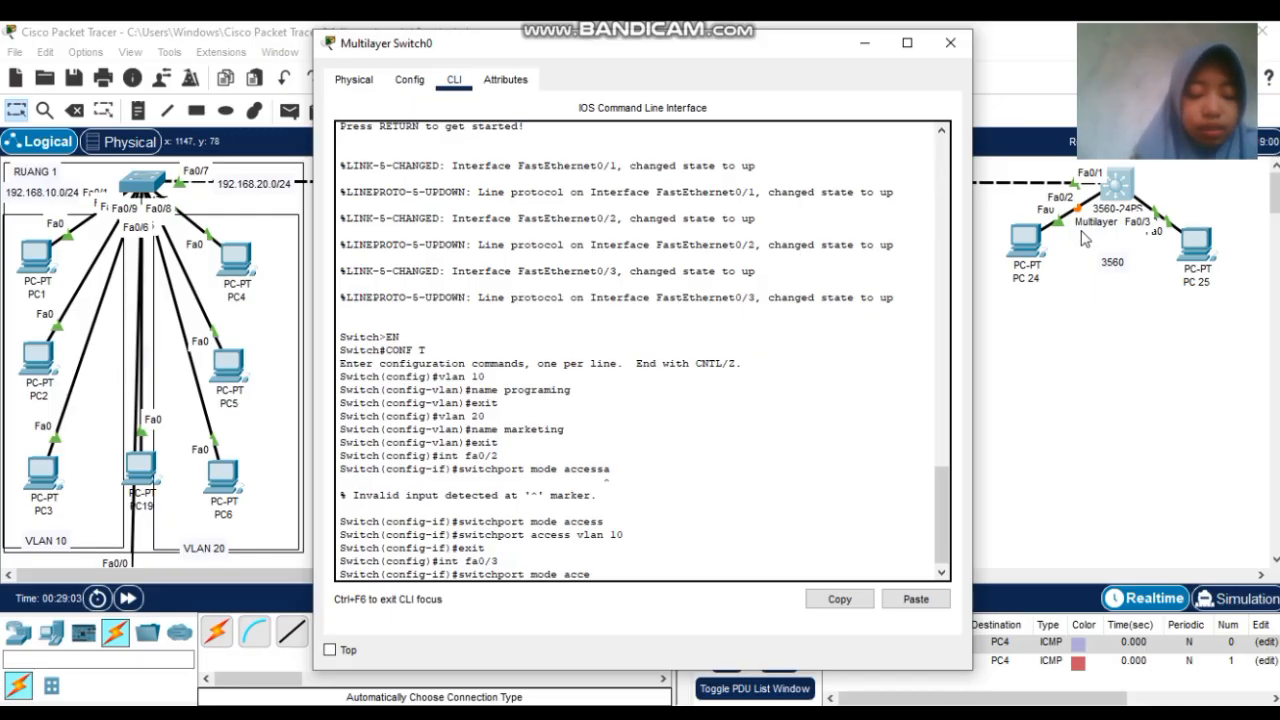
type("ss")
key("Return")
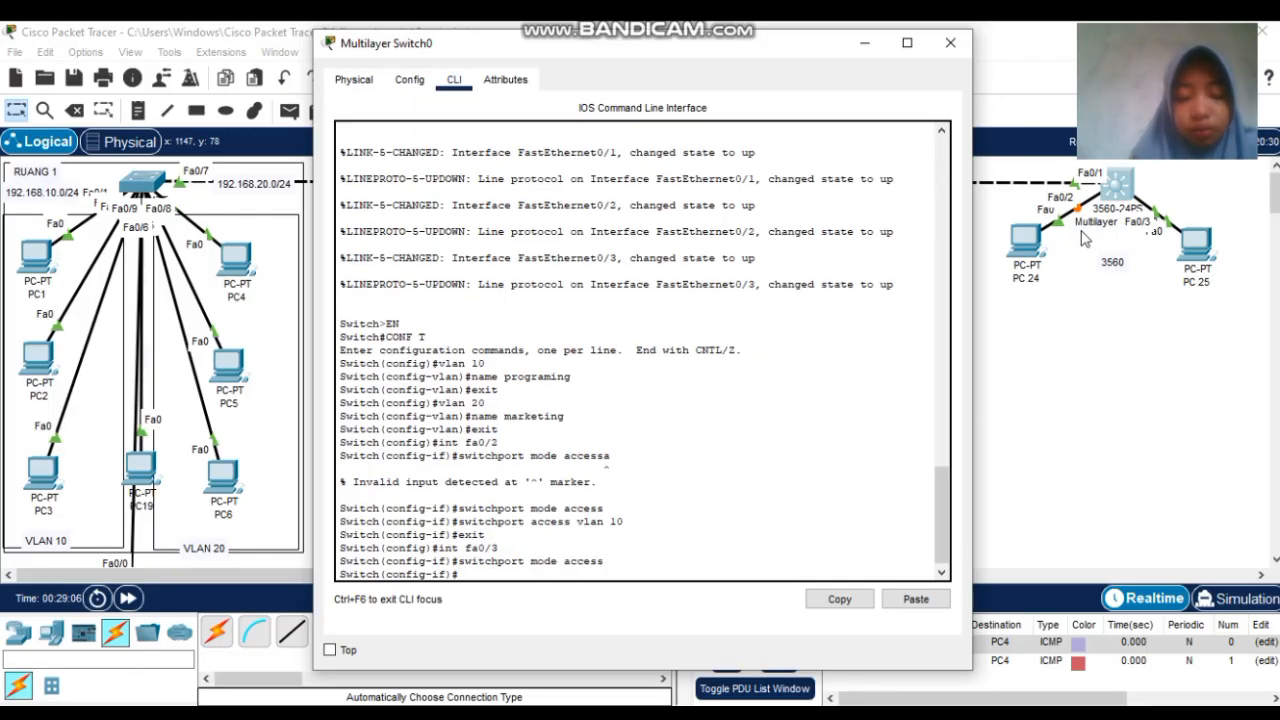
Assign interface fa0/3 of the multilayer switch to access VLAN 20
type("switch")
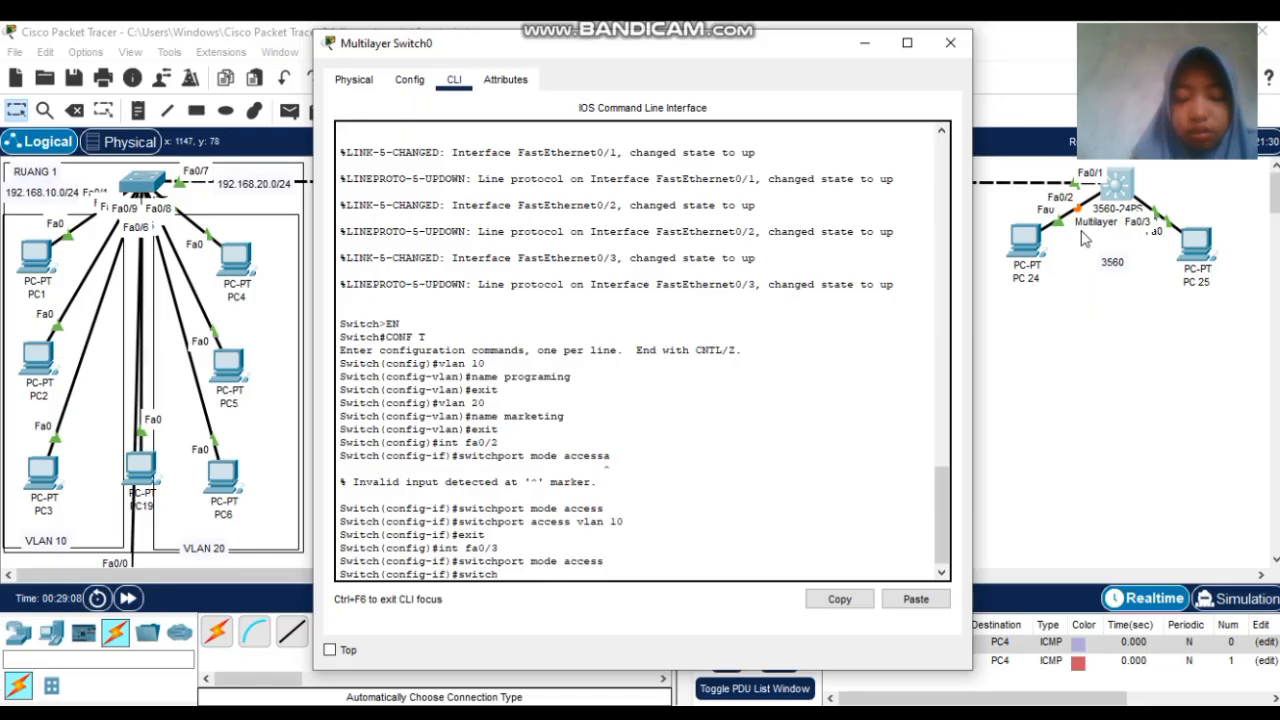
type("port ")
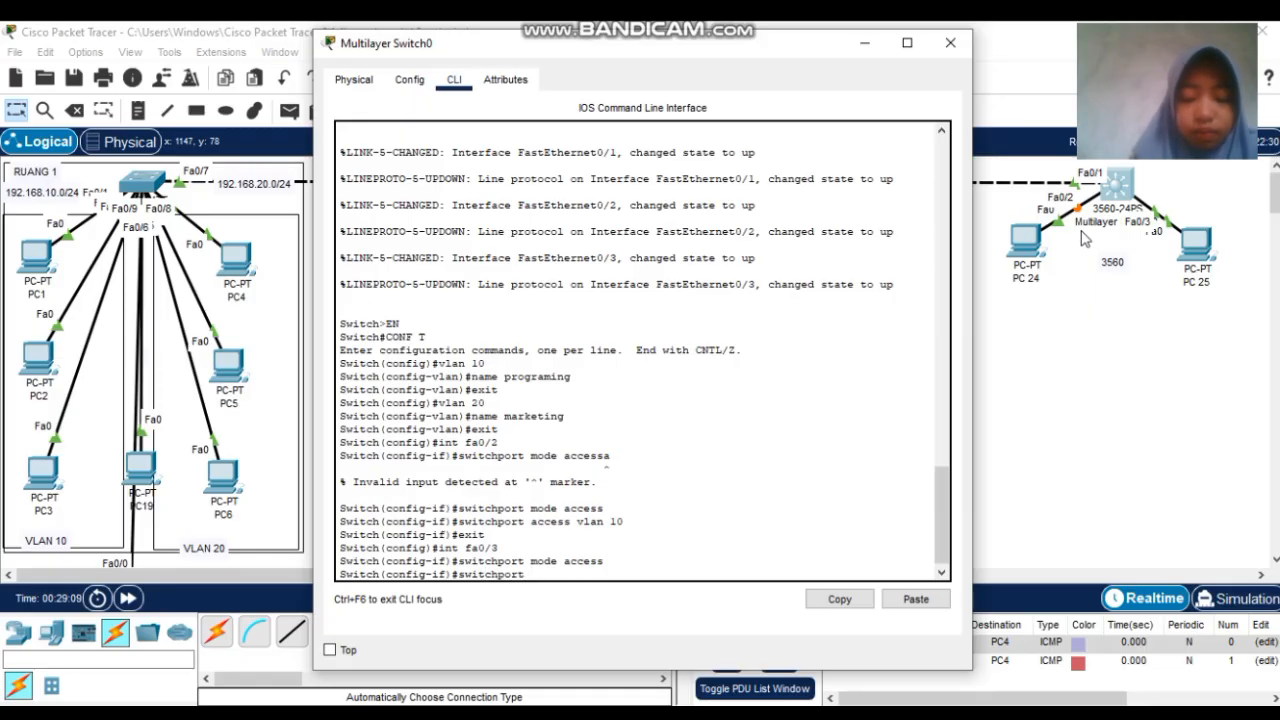
type("access v")
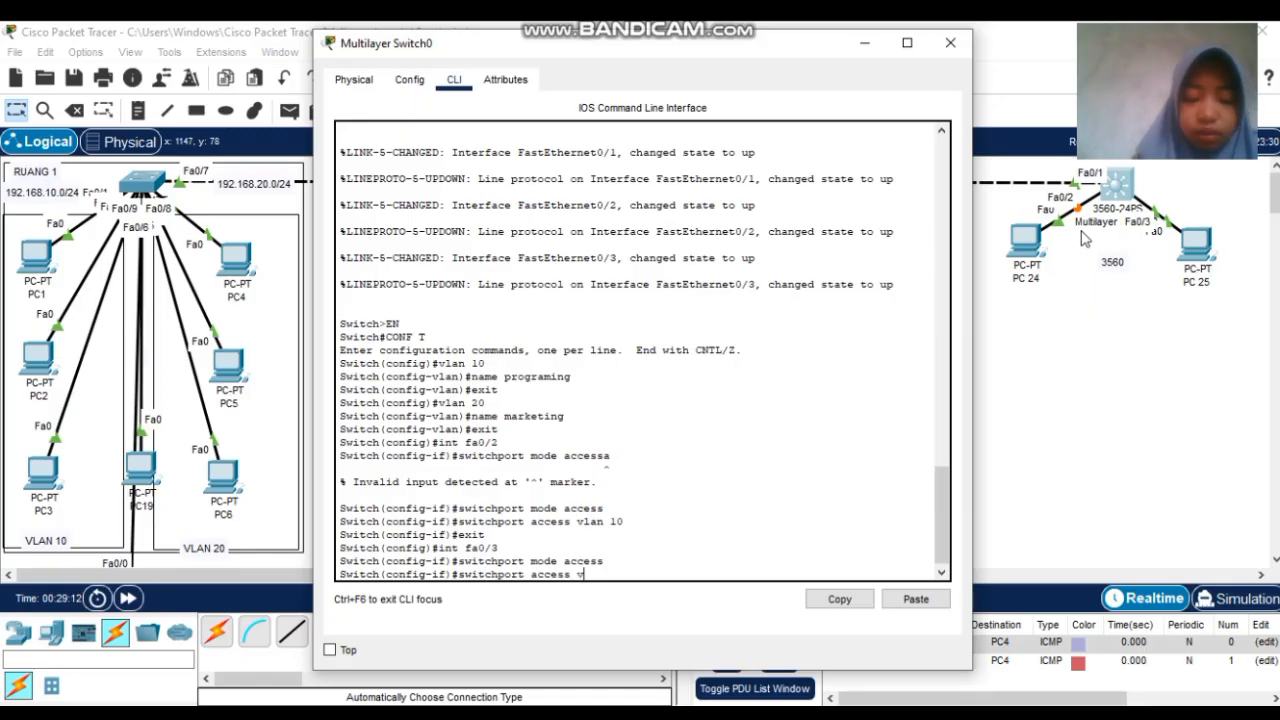
type("lan 20")
key("Return")
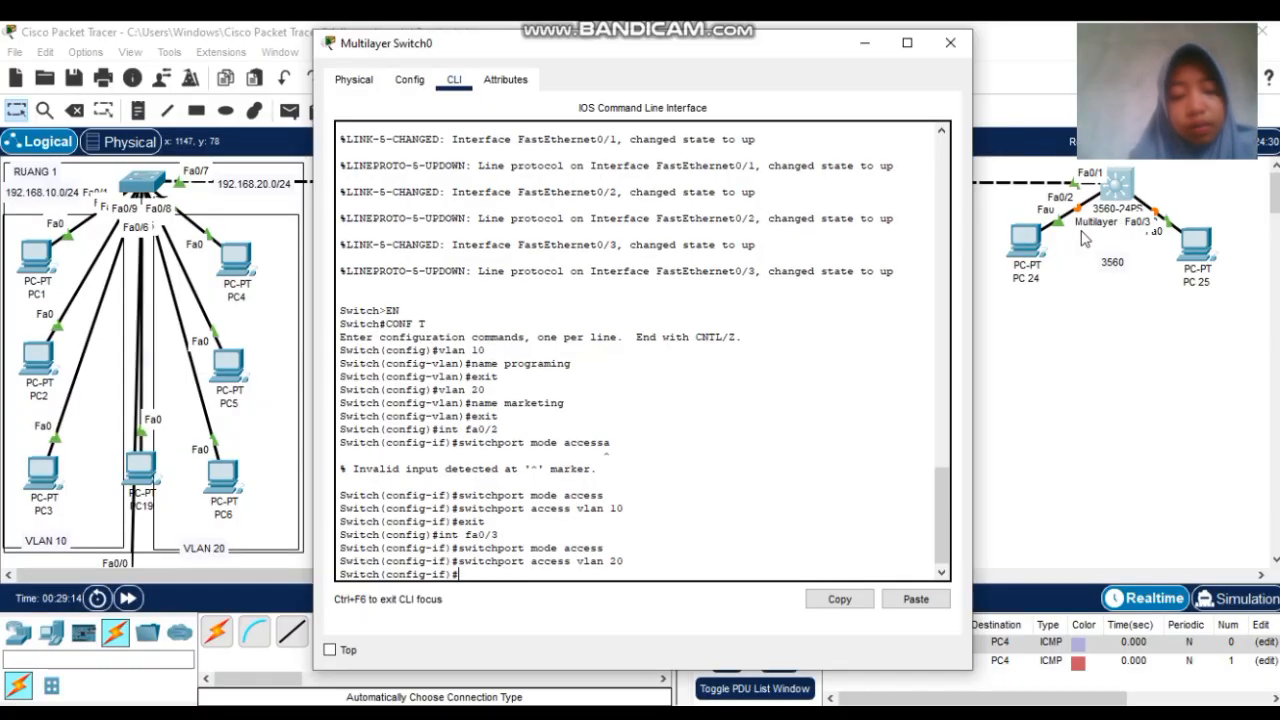
Display the switch's VLAN summary with do show vlan brief to check the port assignments
type("eo s")
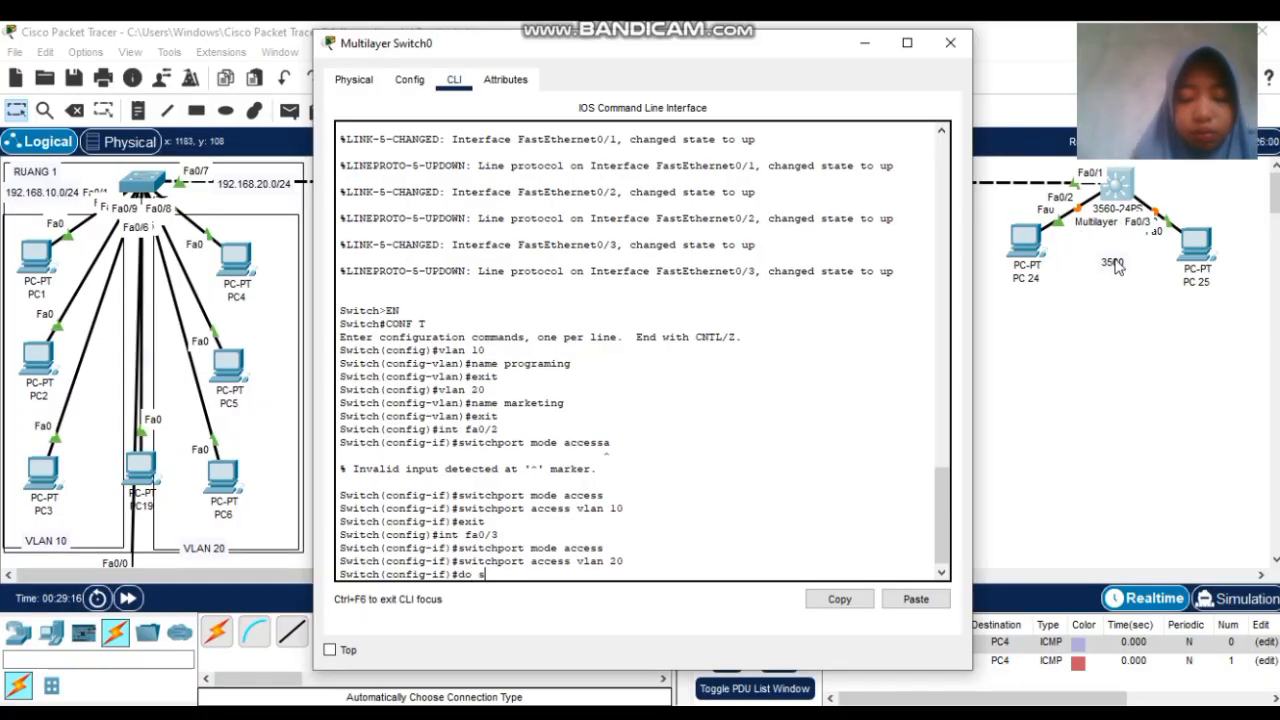
type("how v")
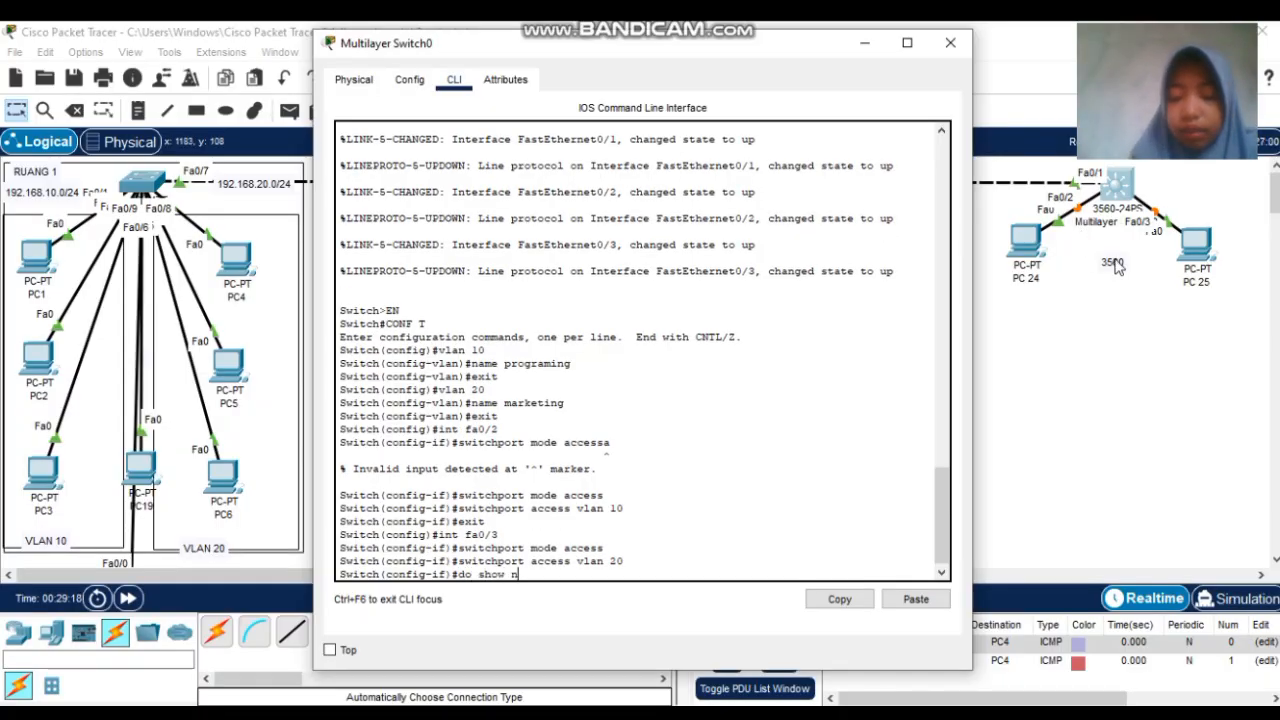
type("lan ")
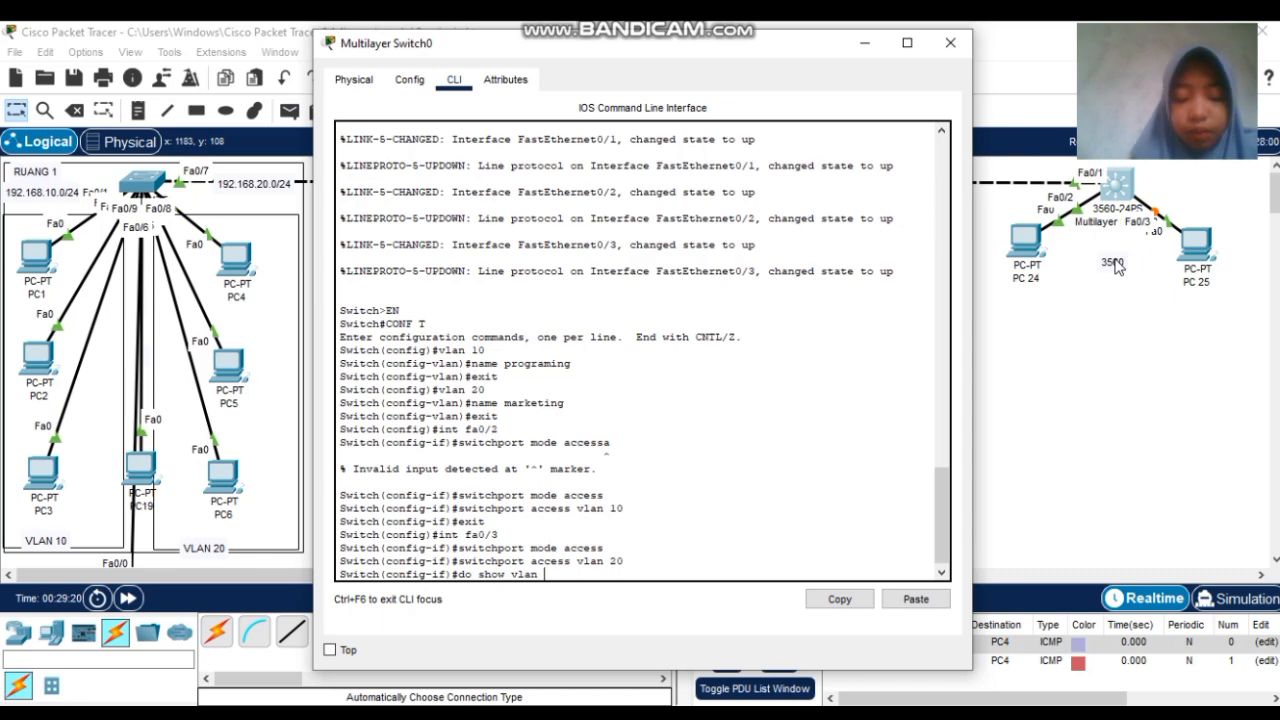
type("brief")
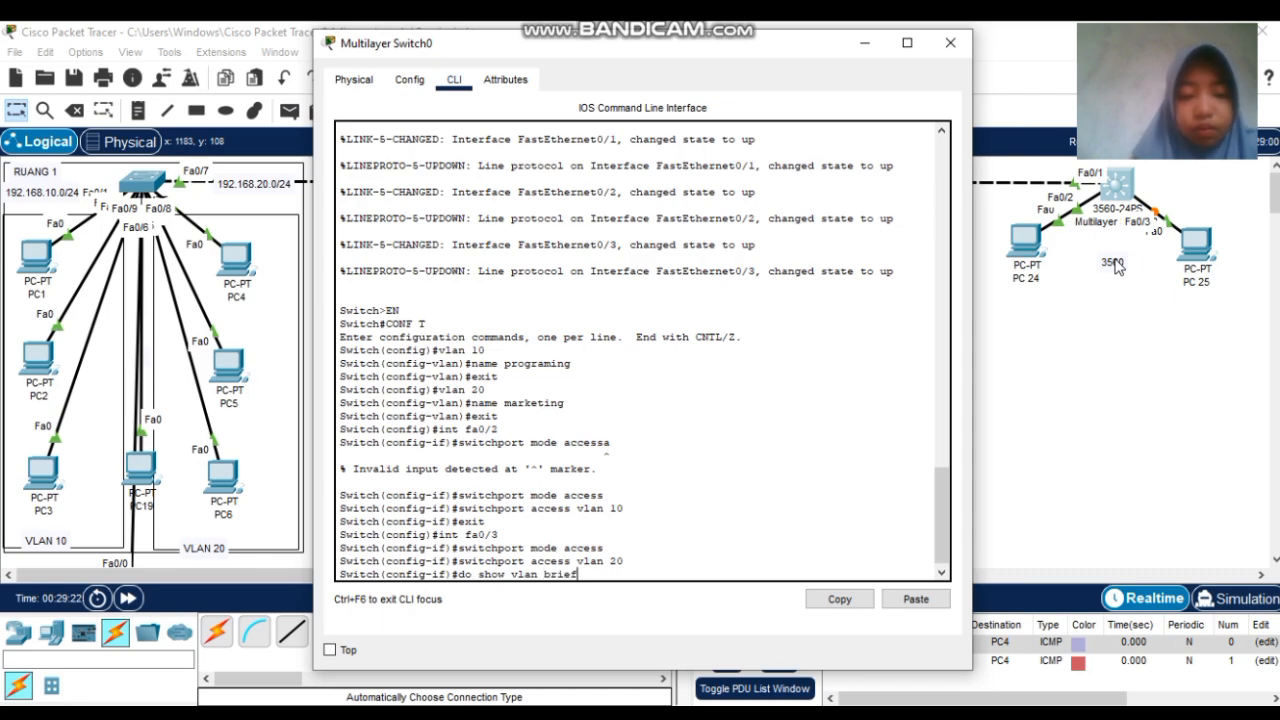
key("Return")
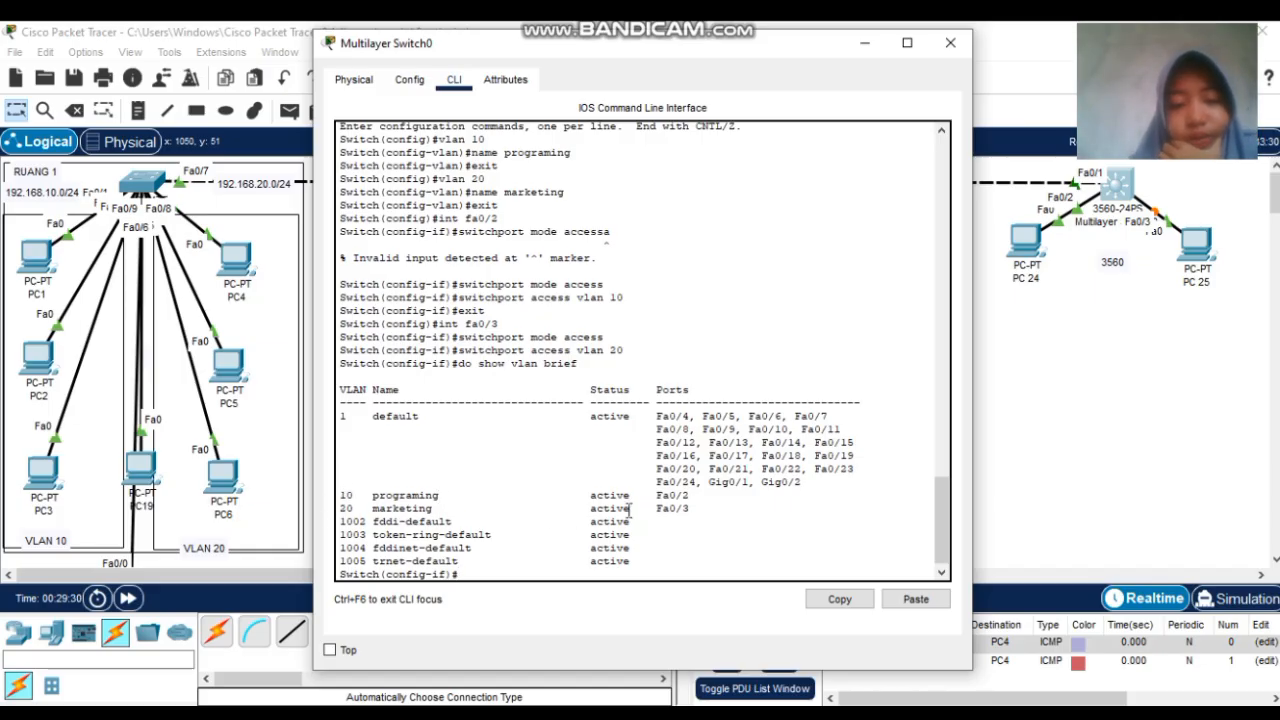
left_click(684, 714)
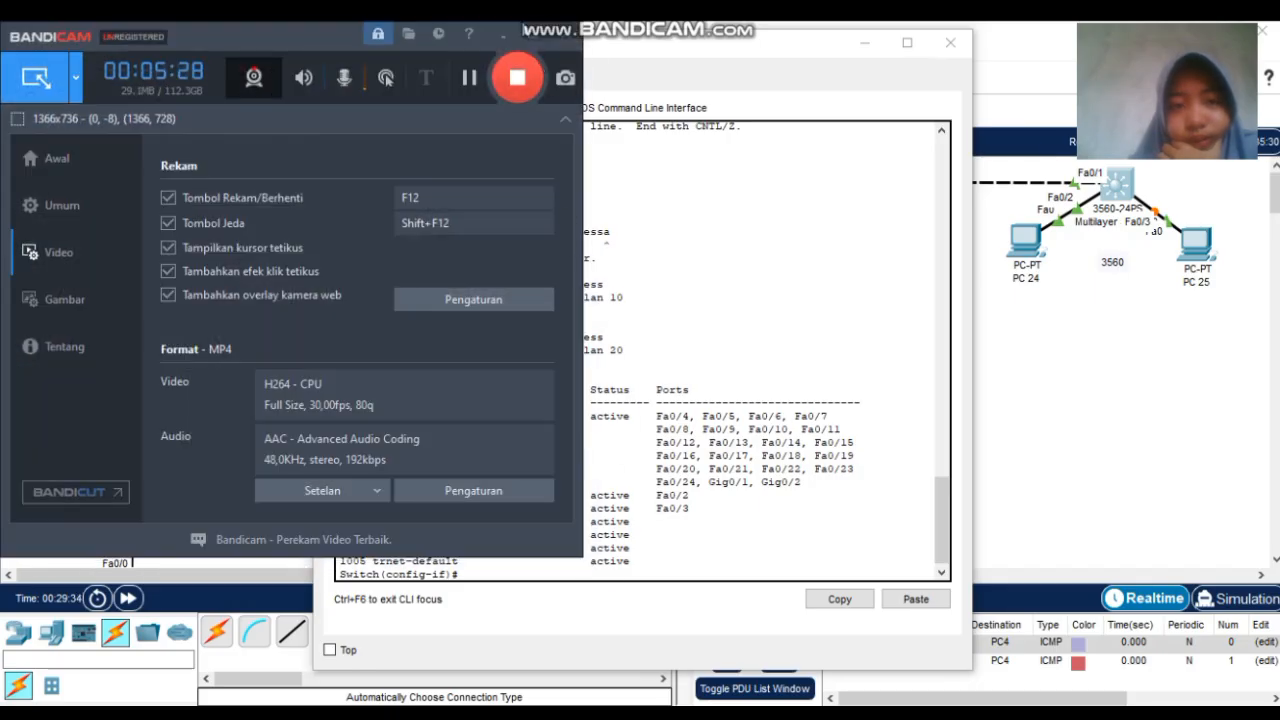
left_click(606, 250)
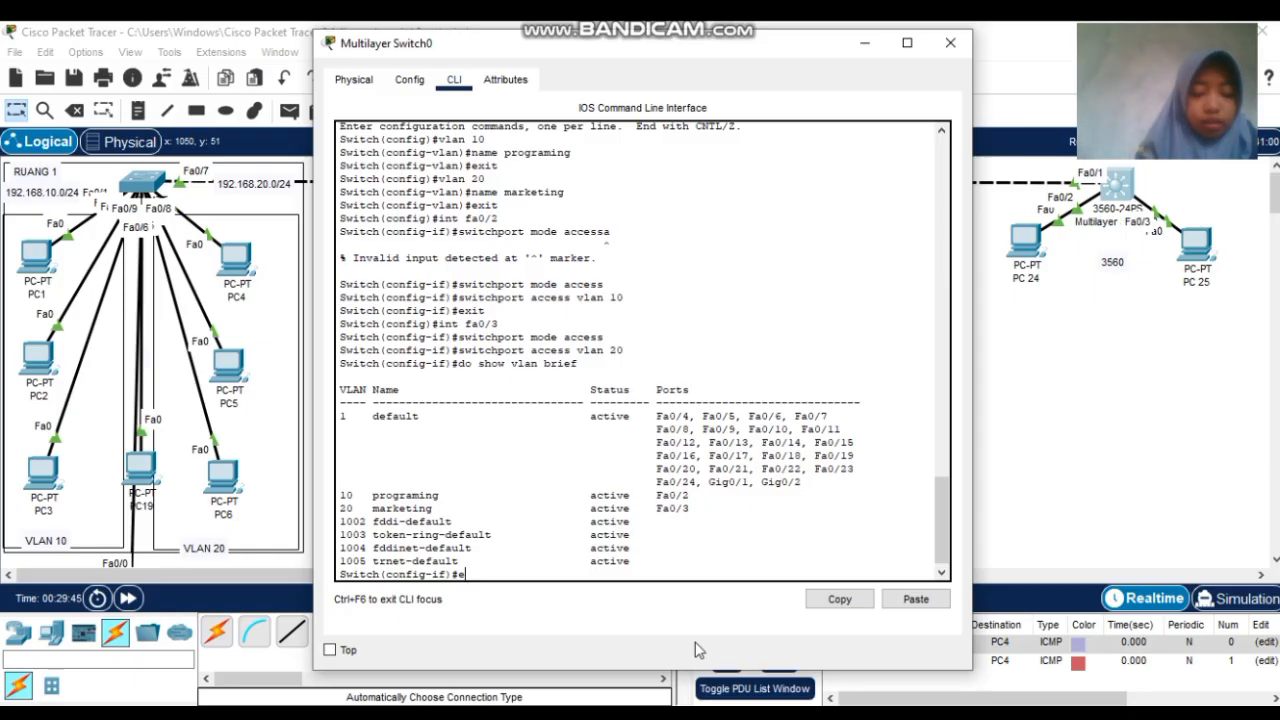
Exit the fa0/3 interface configuration and create the VLAN 10 virtual interface with int vlan 10
type("exit")
key("Return")
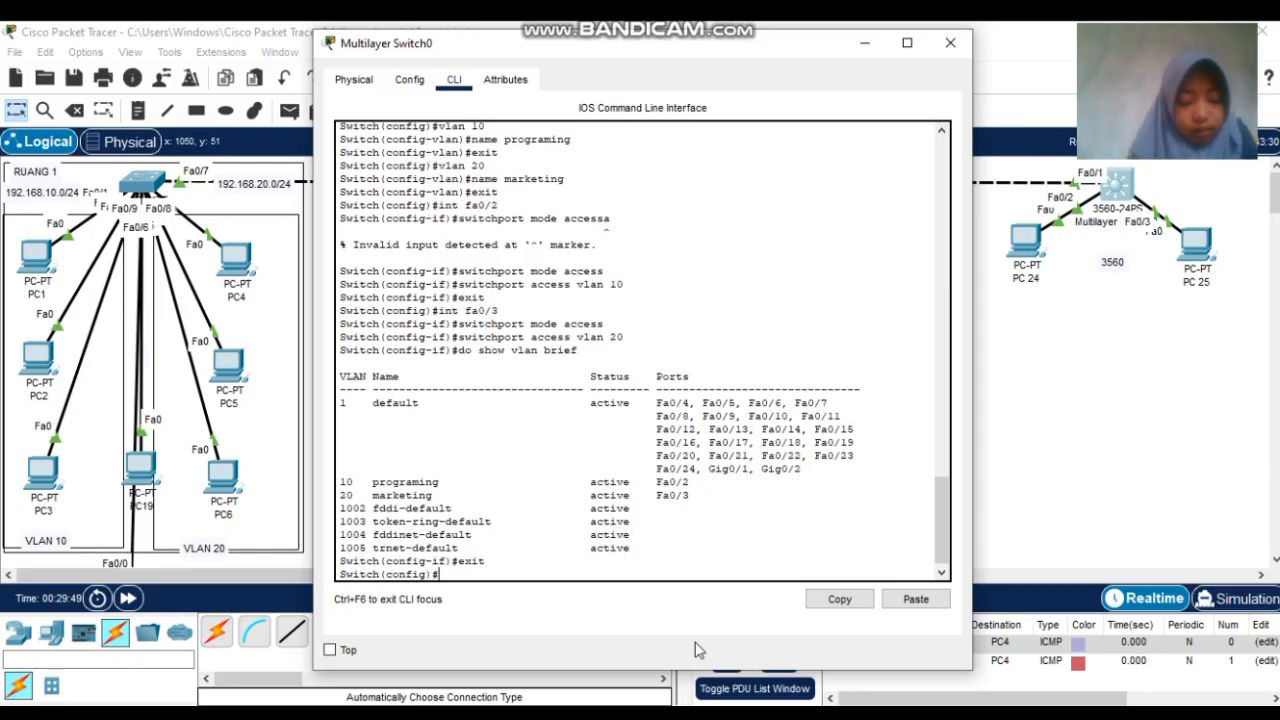
type("int")
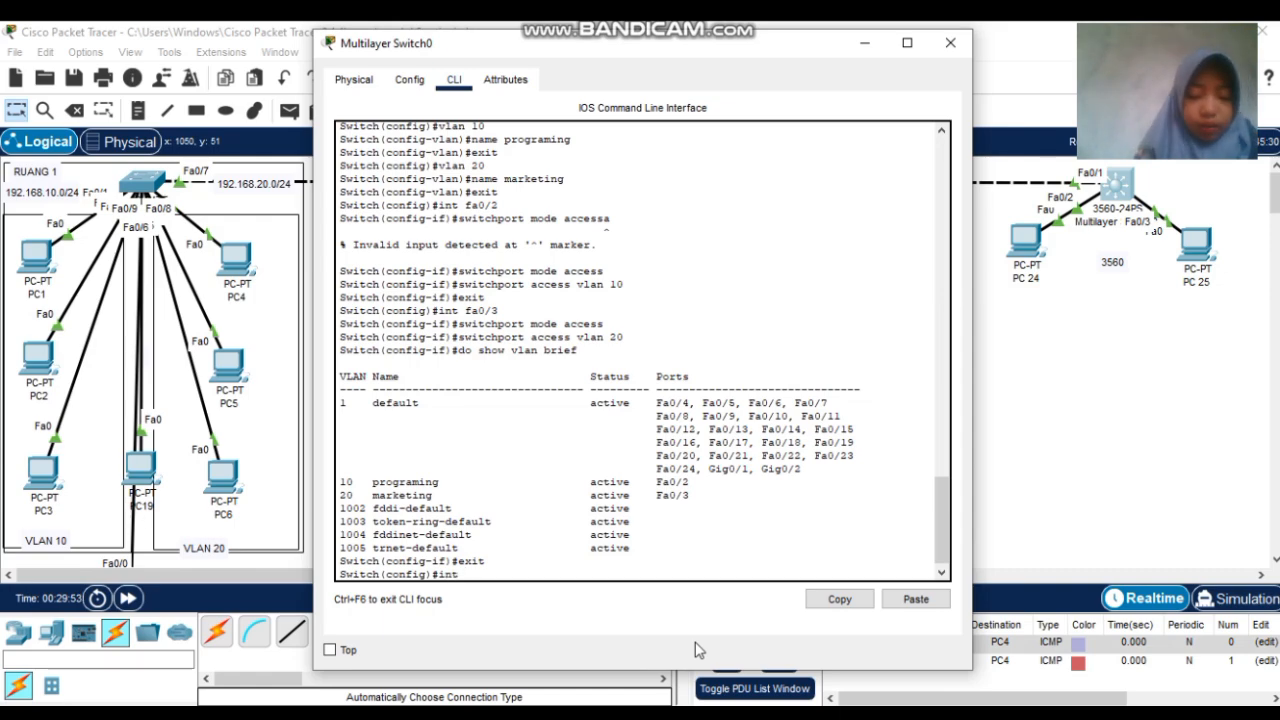
type(" vlan 10")
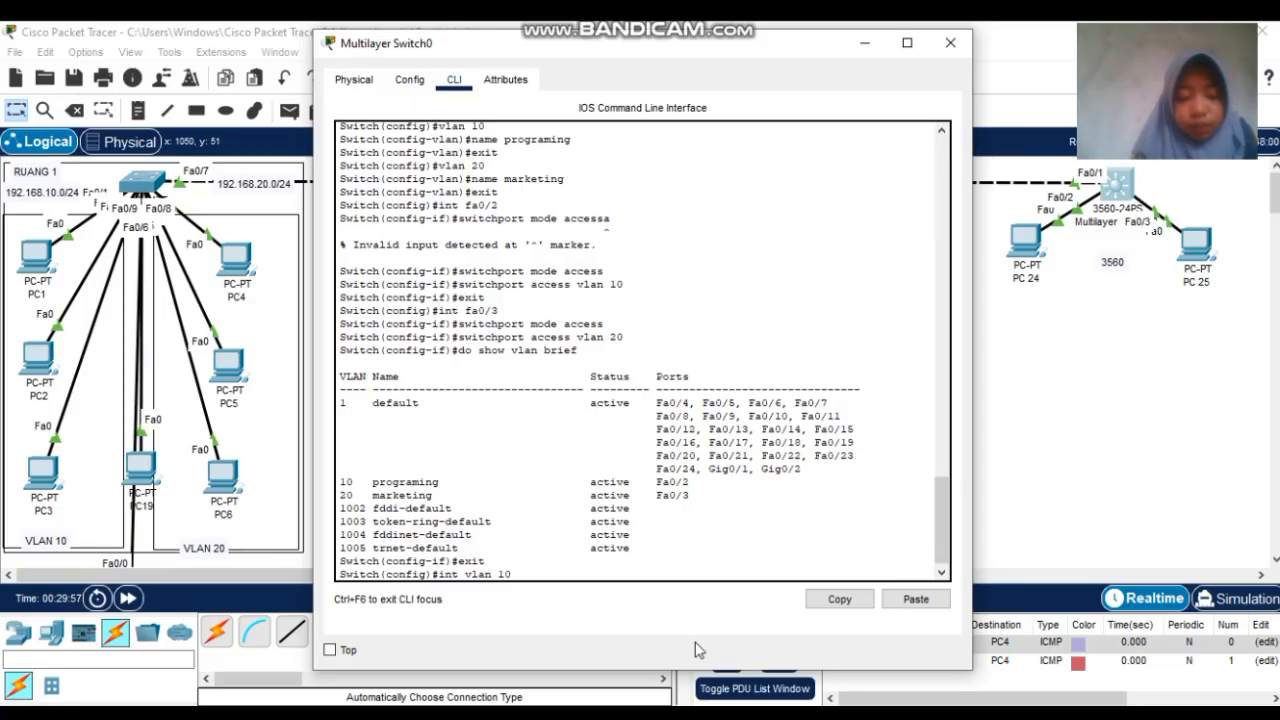
key("Return")
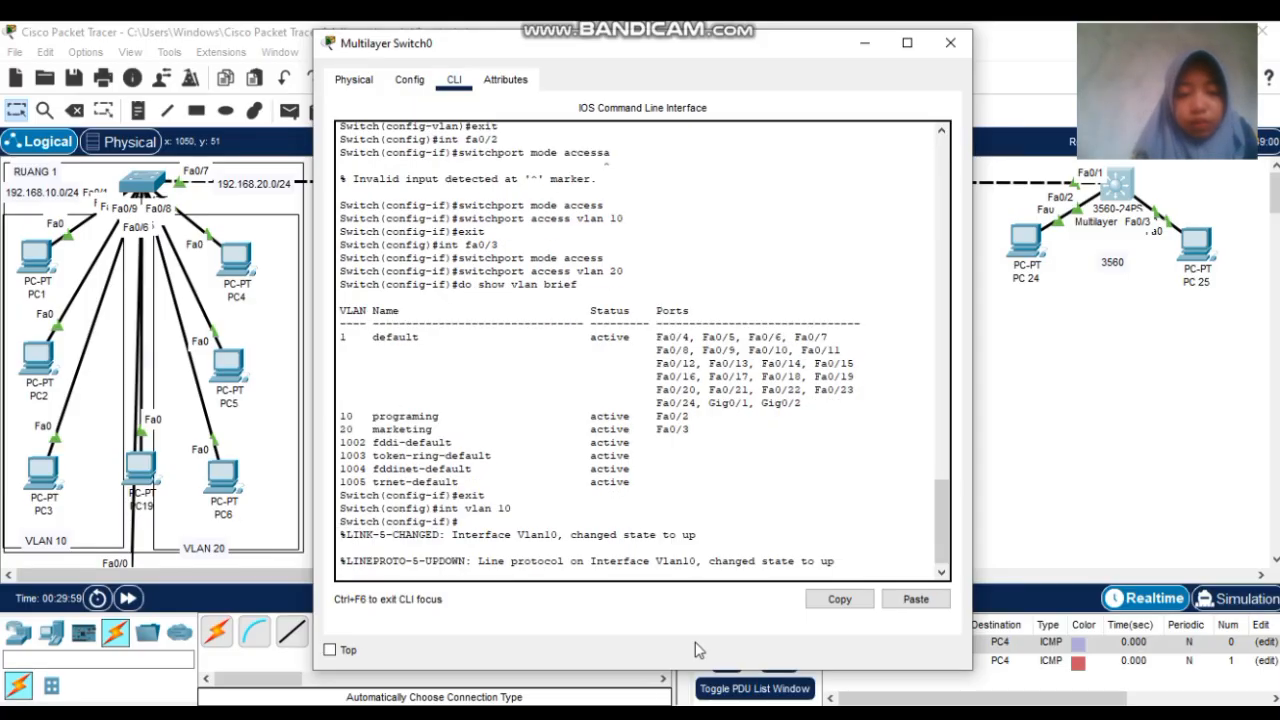
Assign IP address 192.168.10.1 with subnet mask 255.255.255.0 to the VLAN 10 interface and return to global configuration mode
key("Return")
type("ip add ")
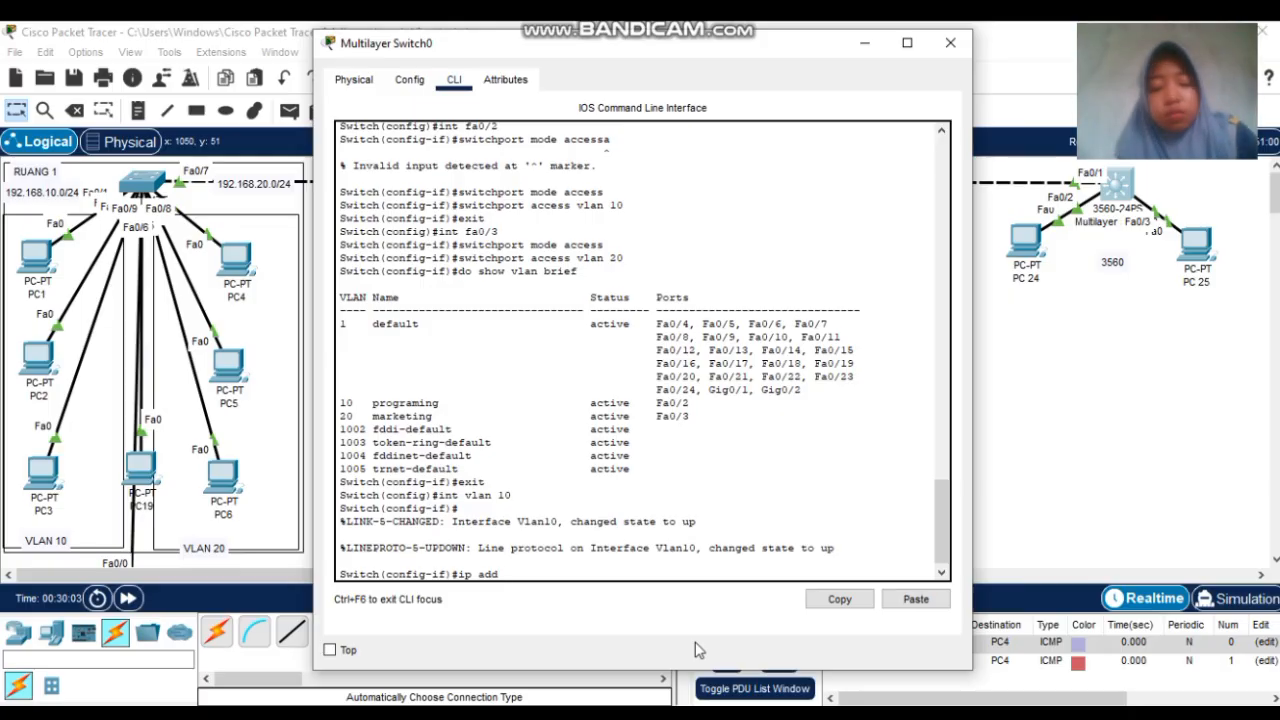
type("192.168")
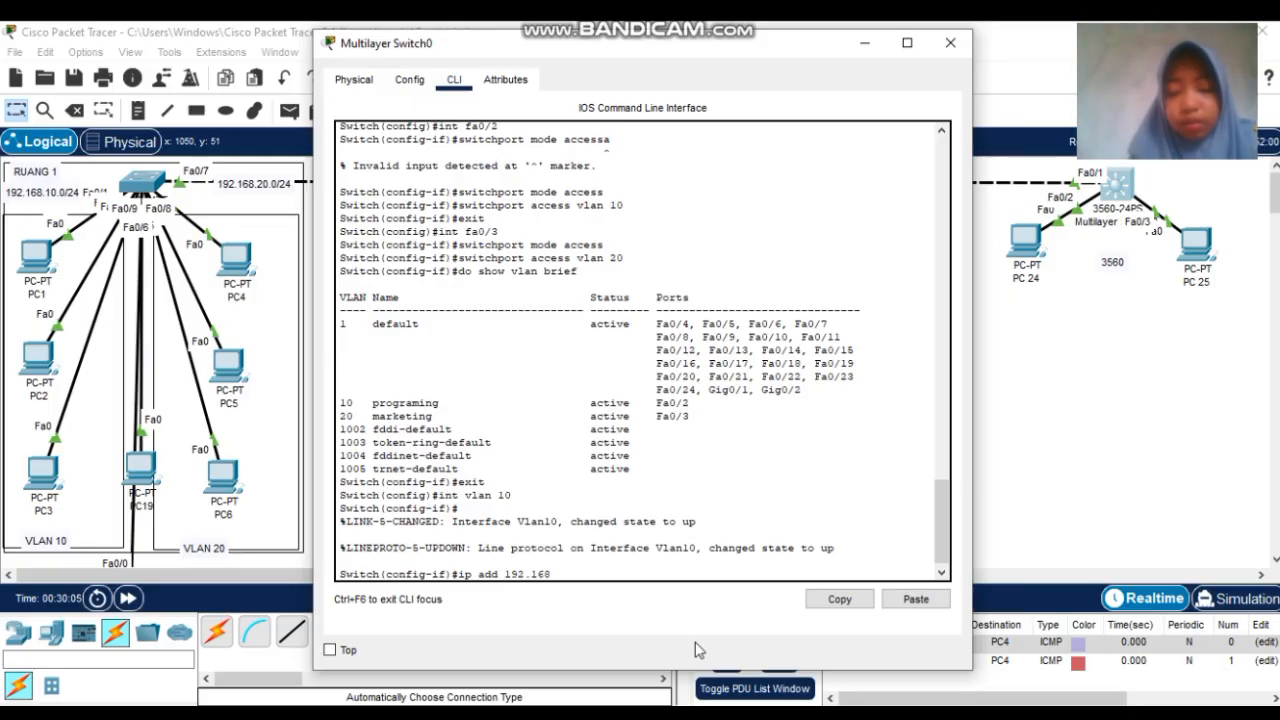
type(".10.1")
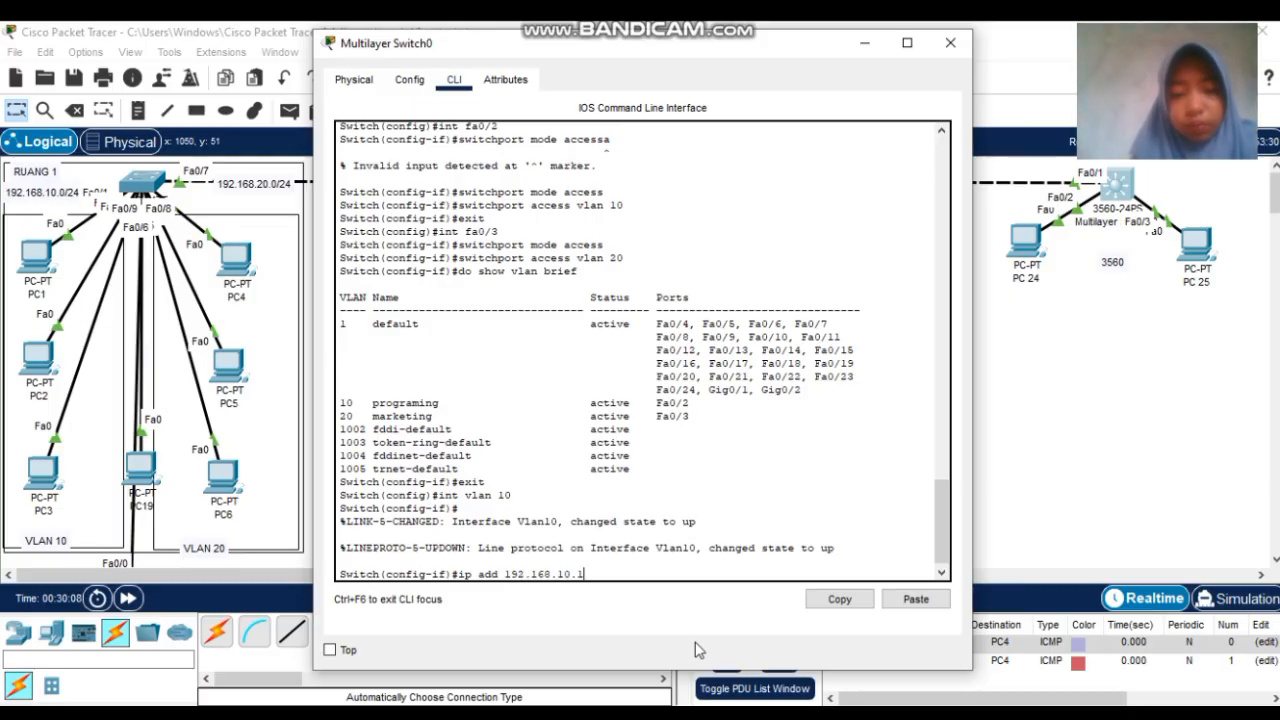
key("Return")
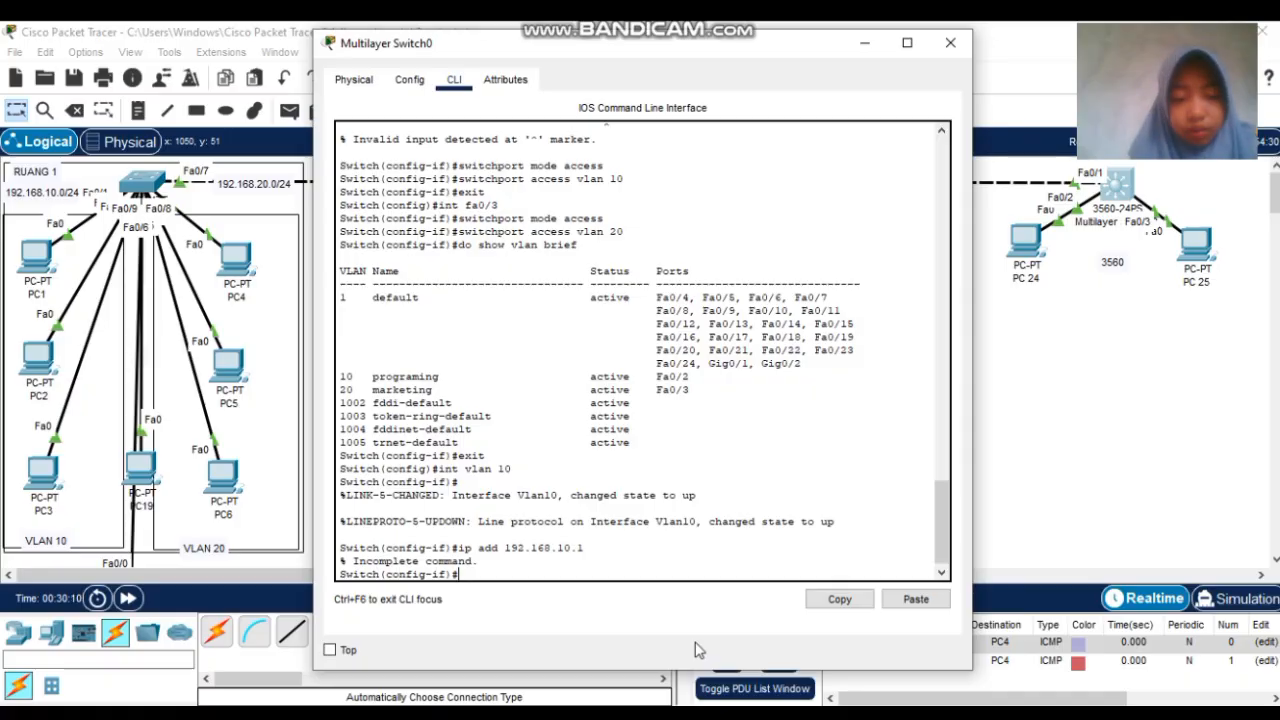
key("Up")
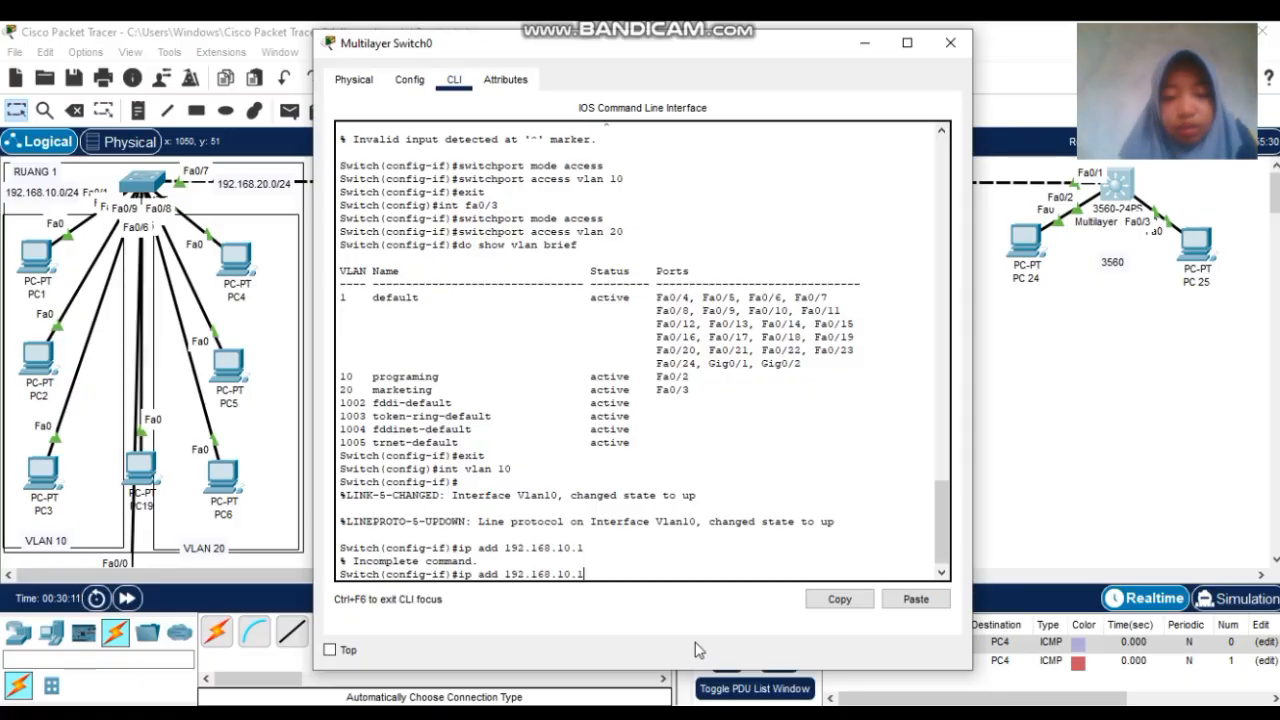
type("2")
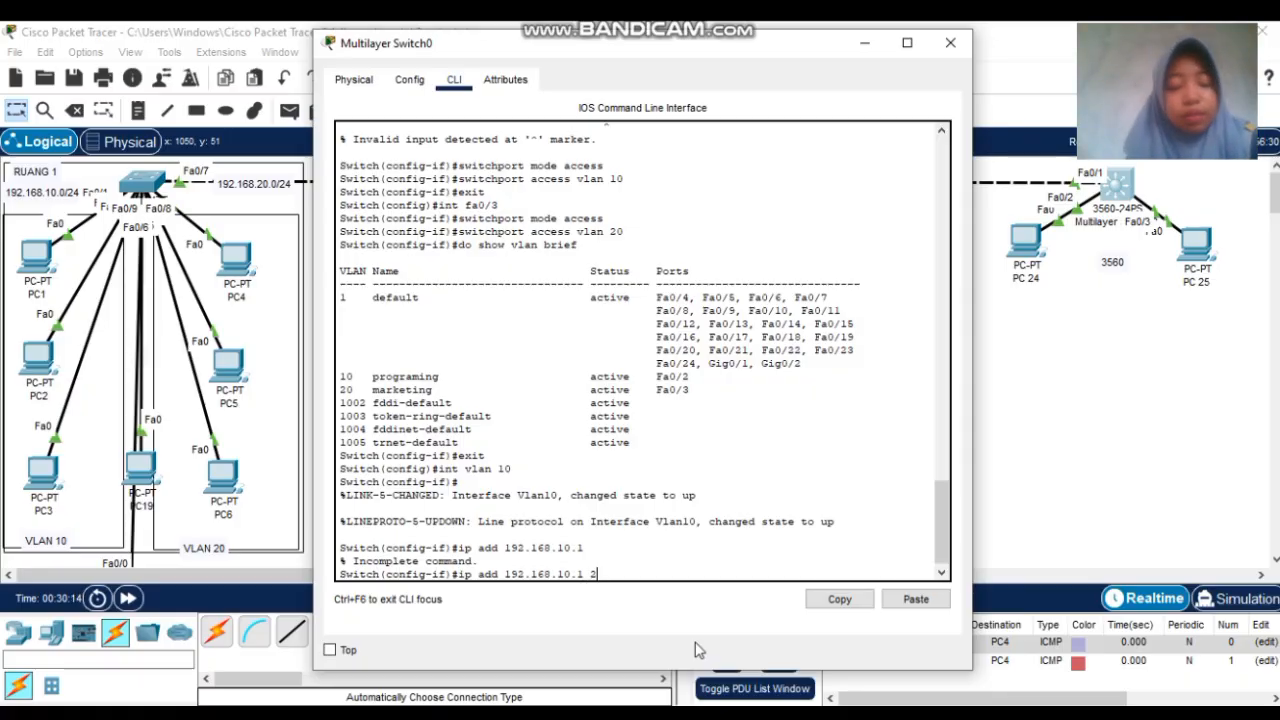
type("55.255")
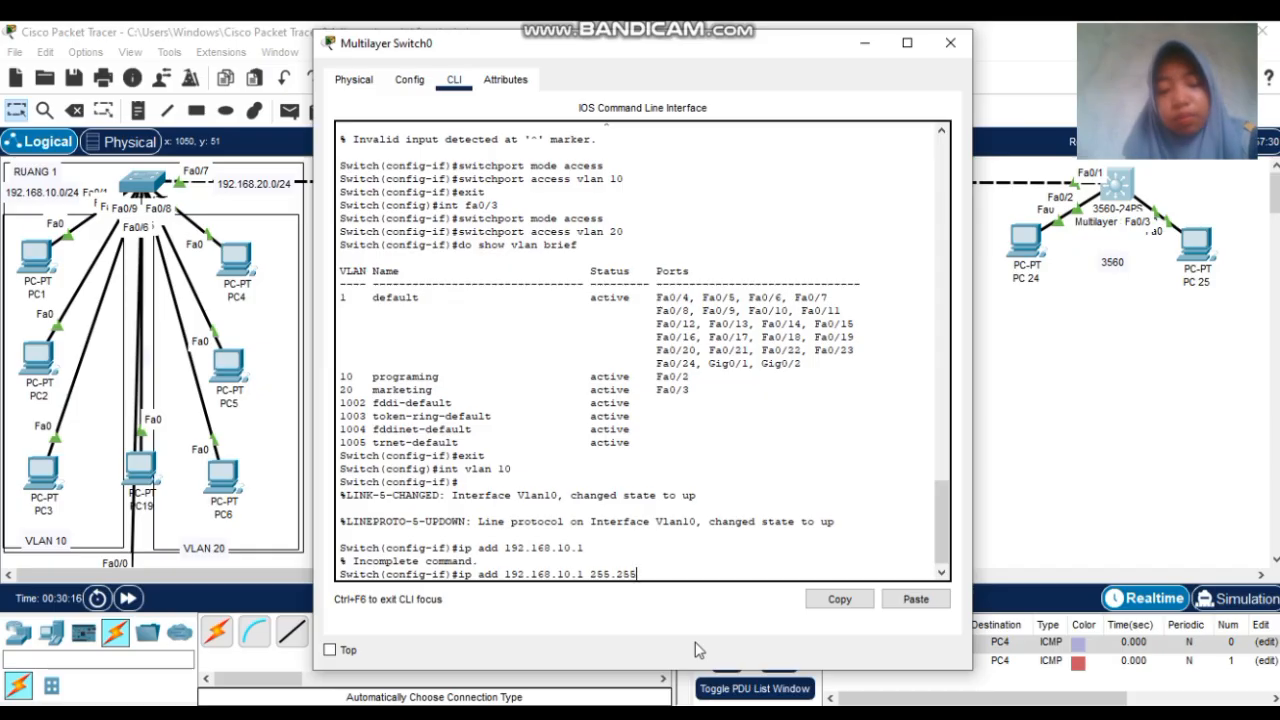
type(".255.0")
key("Return")
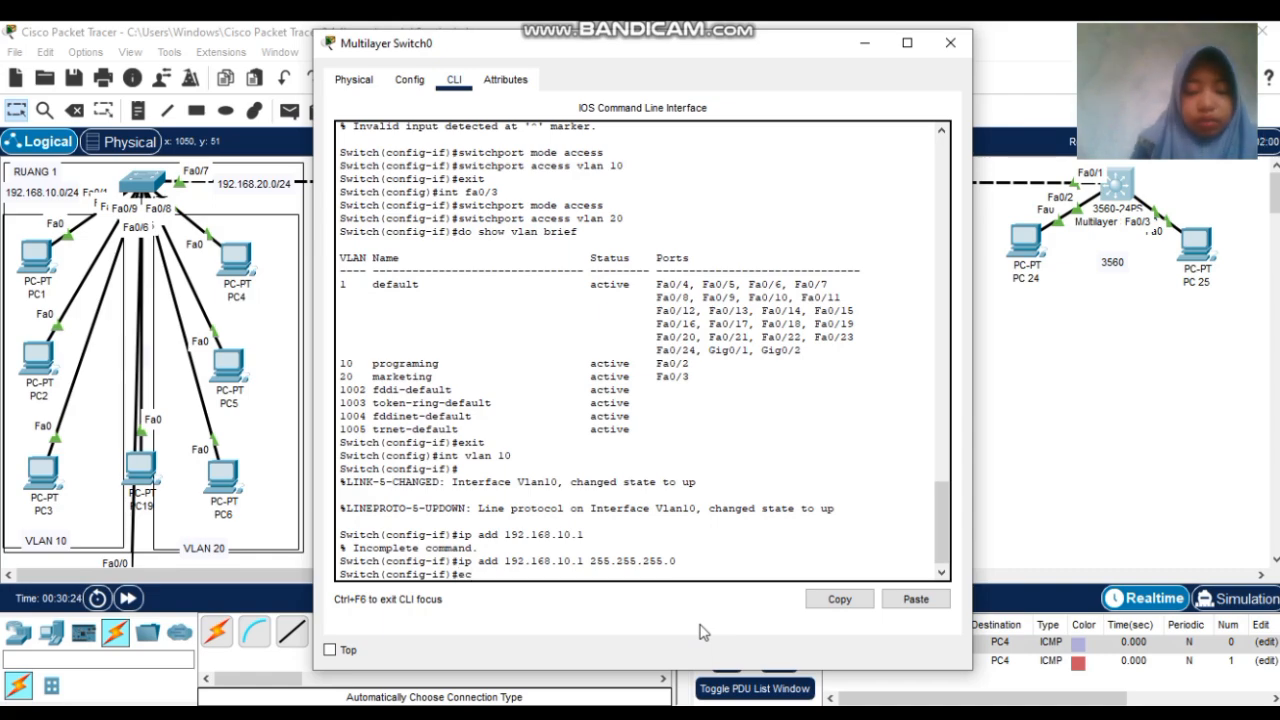
type("it")
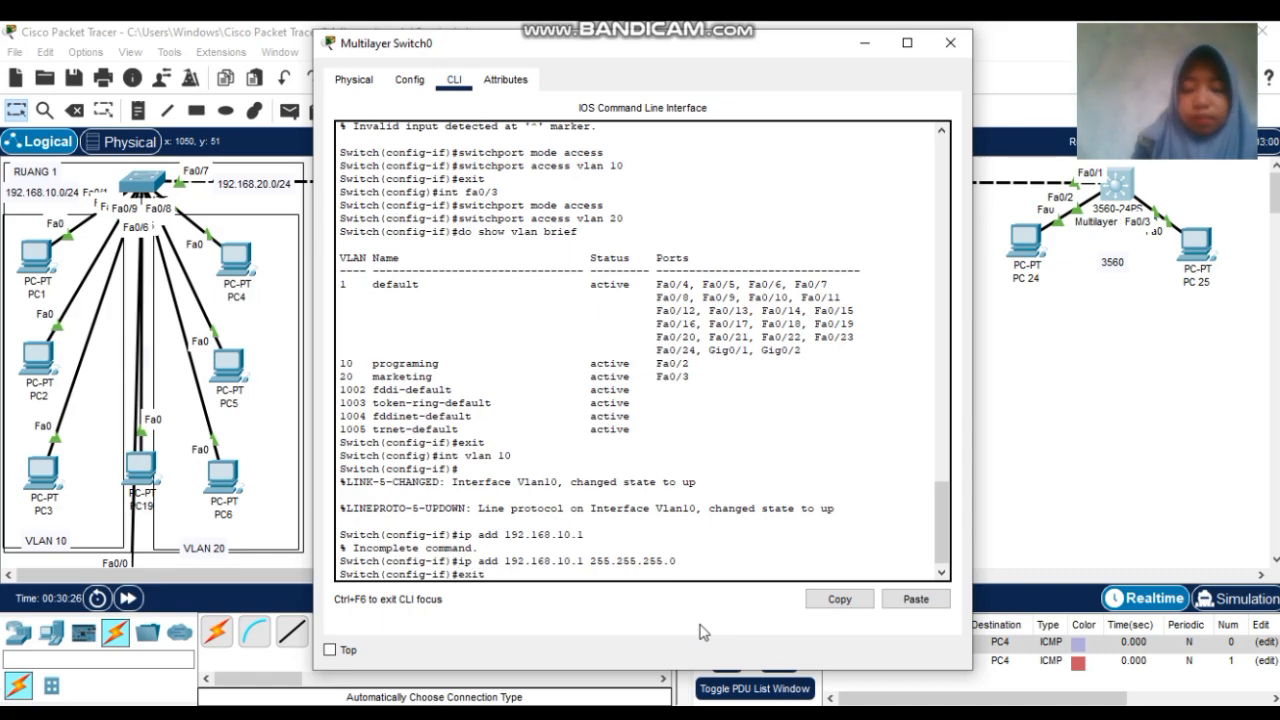
key("Return")
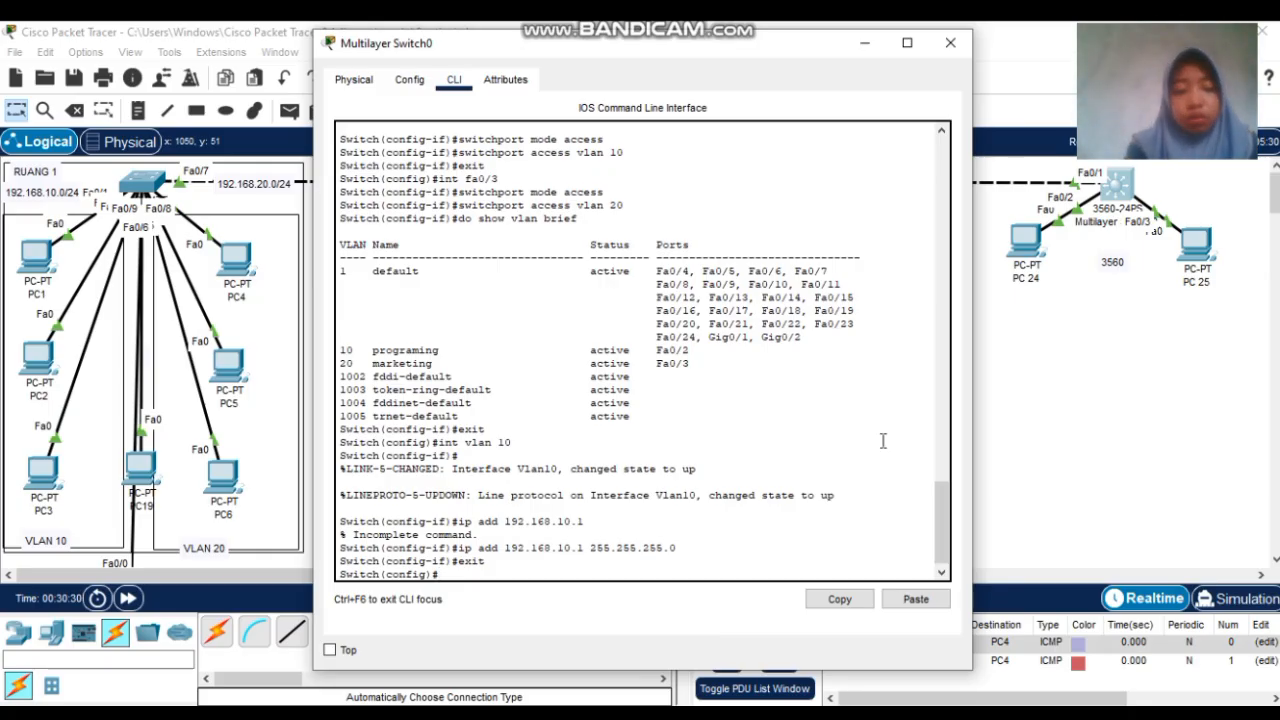
Create the VLAN 20 interface on the multilayer switch and enter its configuration mode
type("ip")
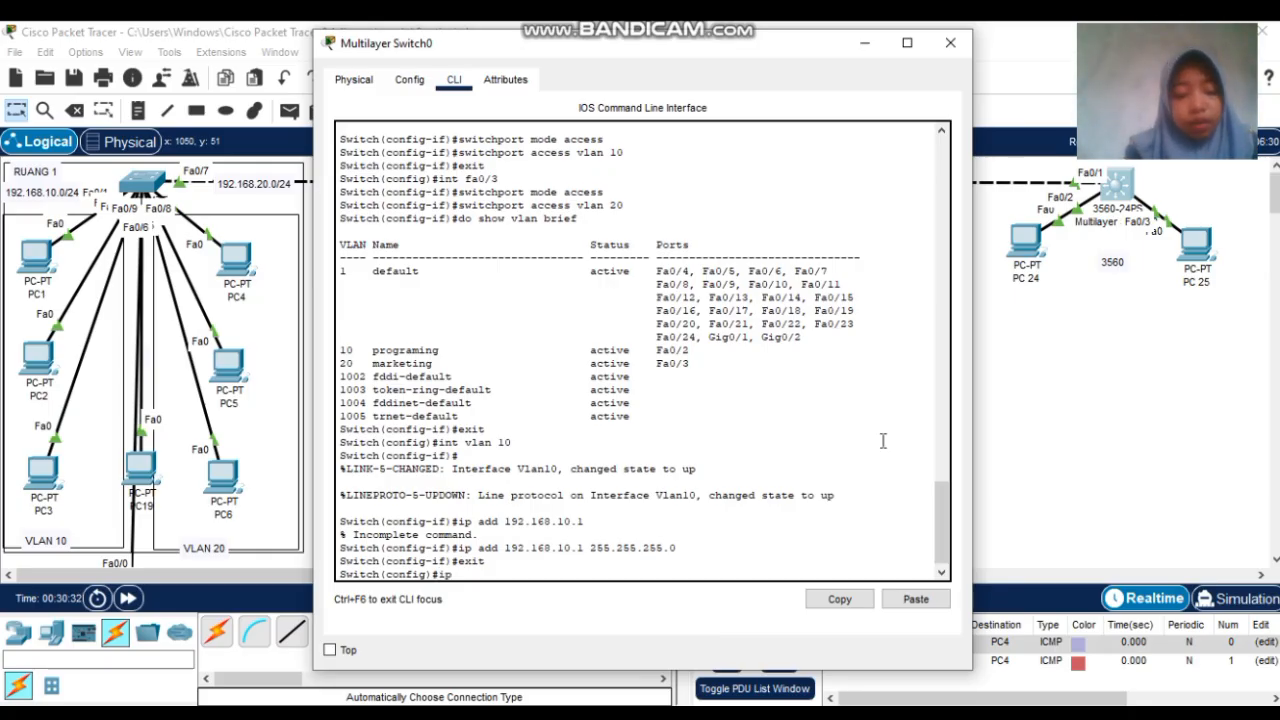
key("BackSpace")
key("BackSpace")
key("BackSpace")
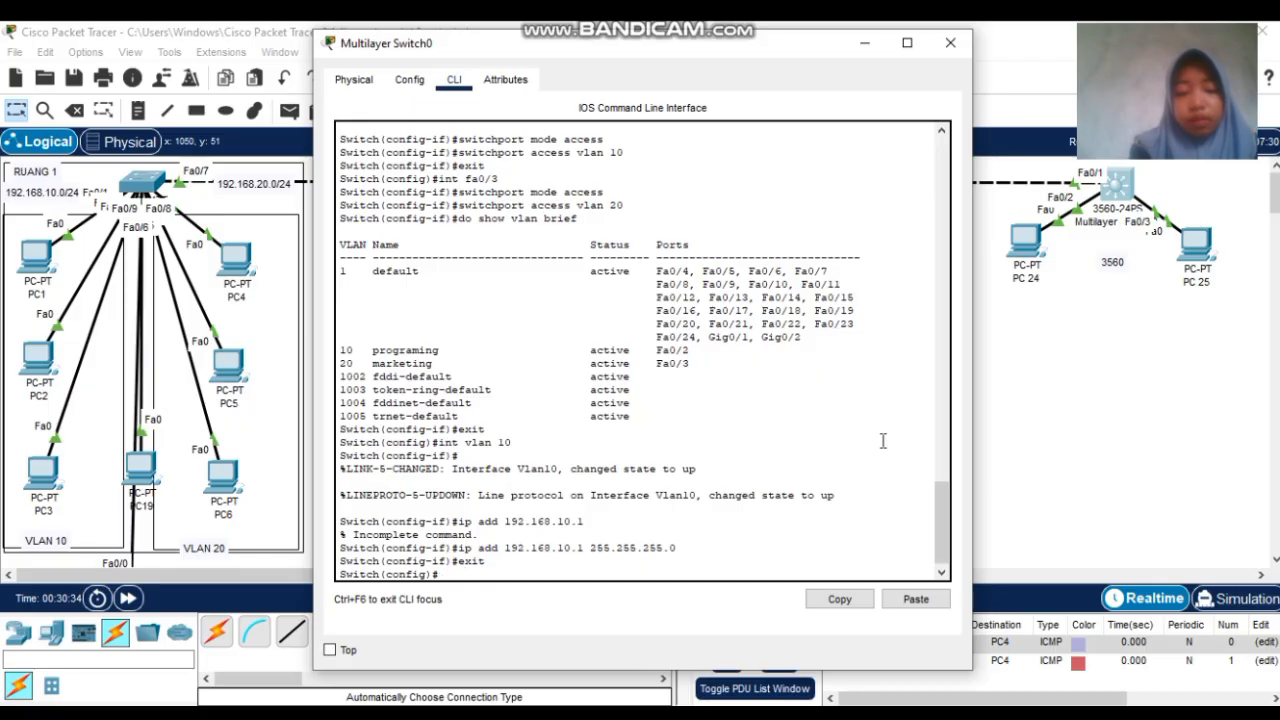
type("int v")
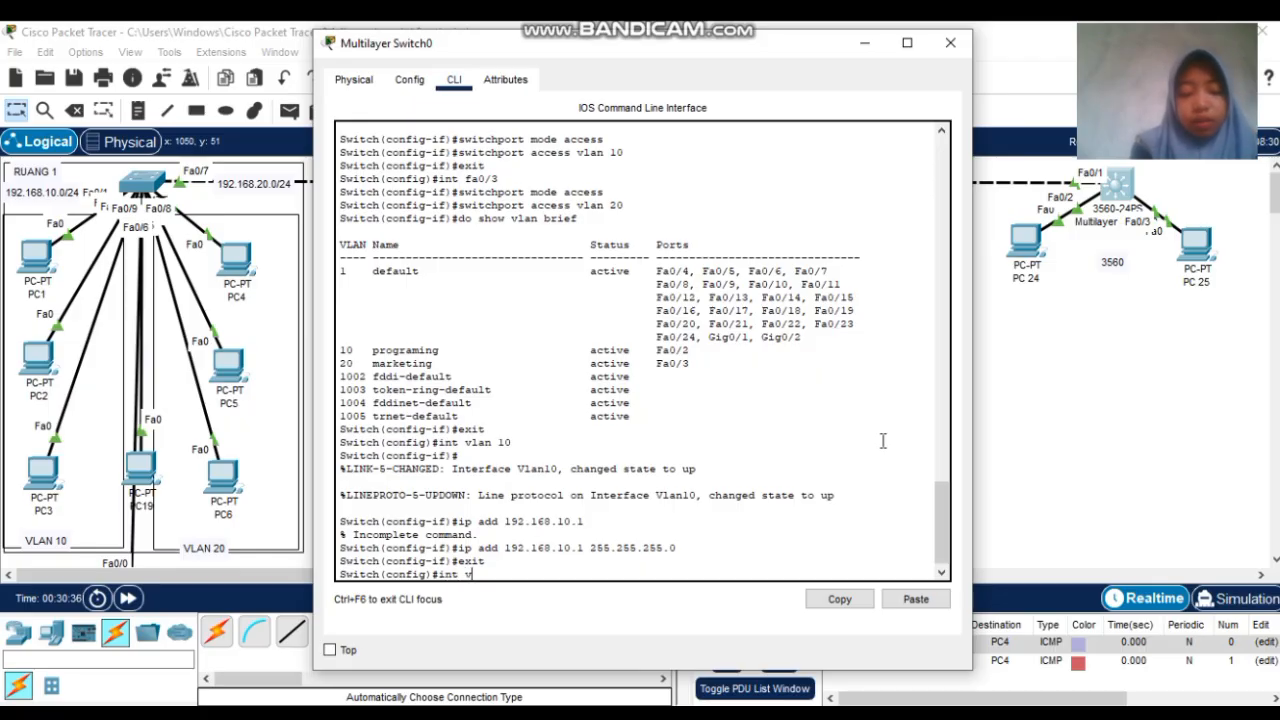
type("lan 20")
key("Return")
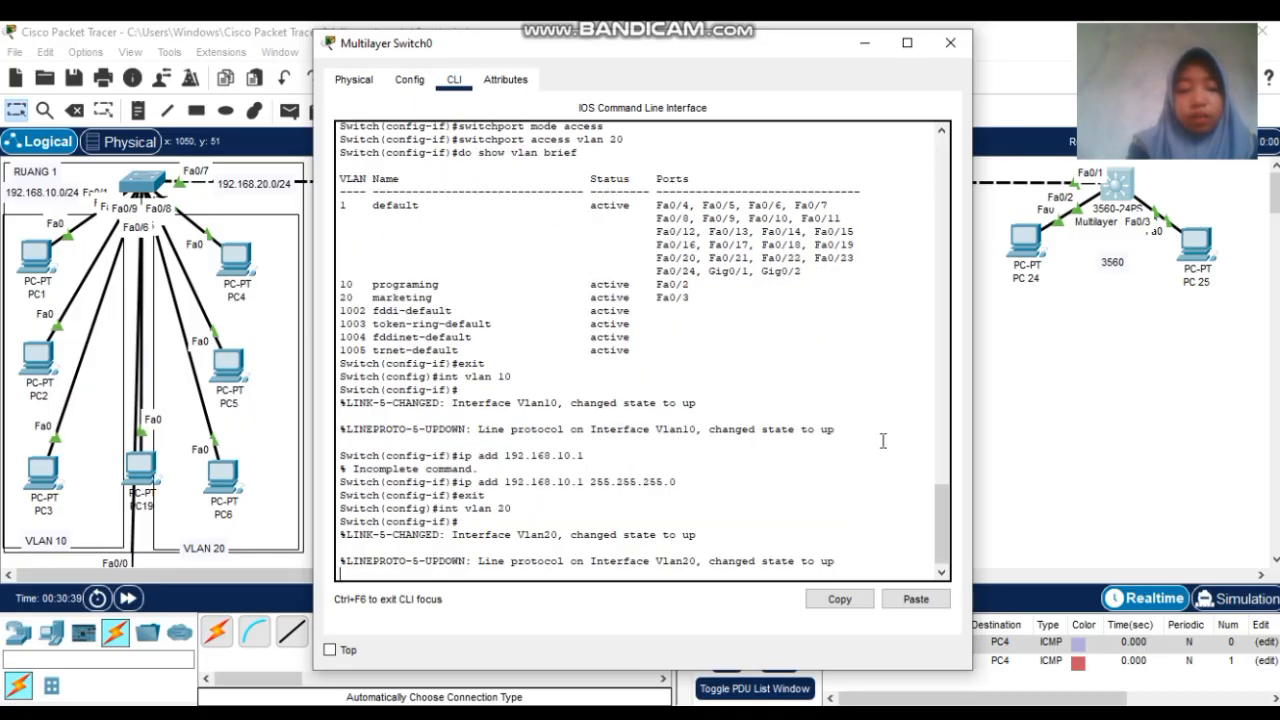
Assign IP address 192.168.20.1 with subnet mask 255.255.255.0 to the VLAN 20 interface and return to global configuration mode
type("ip a")
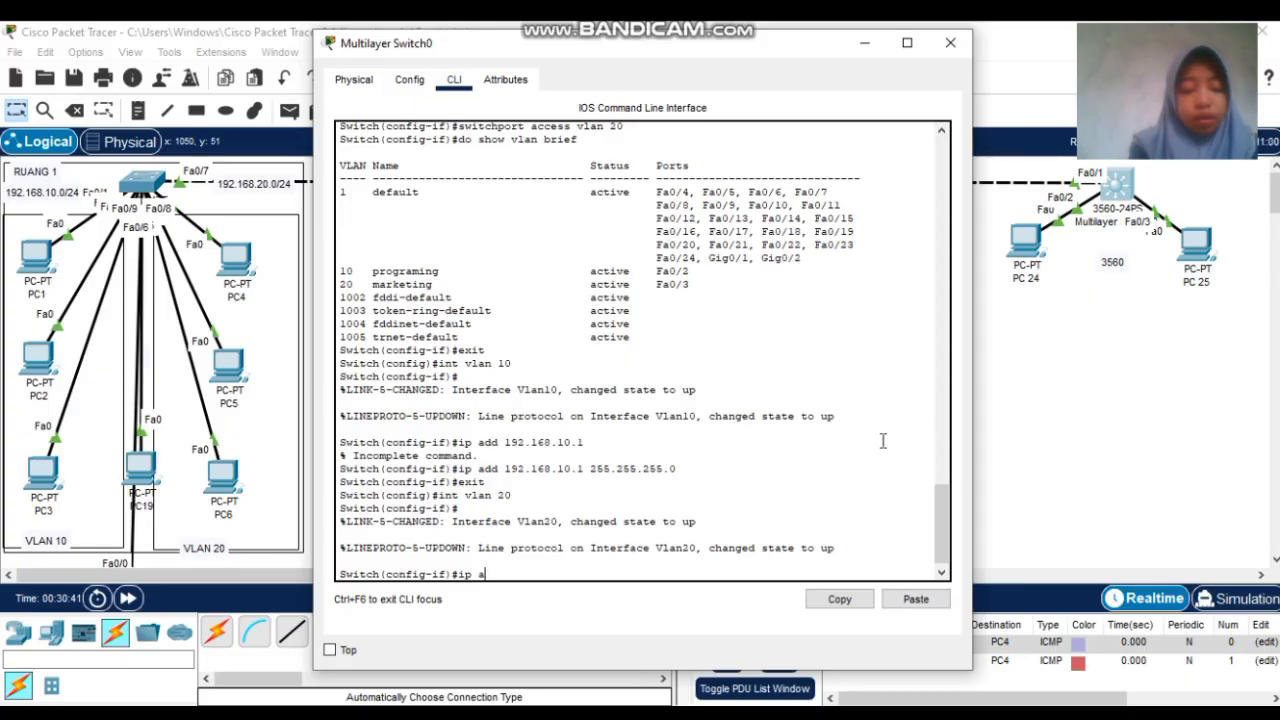
type("dd ")
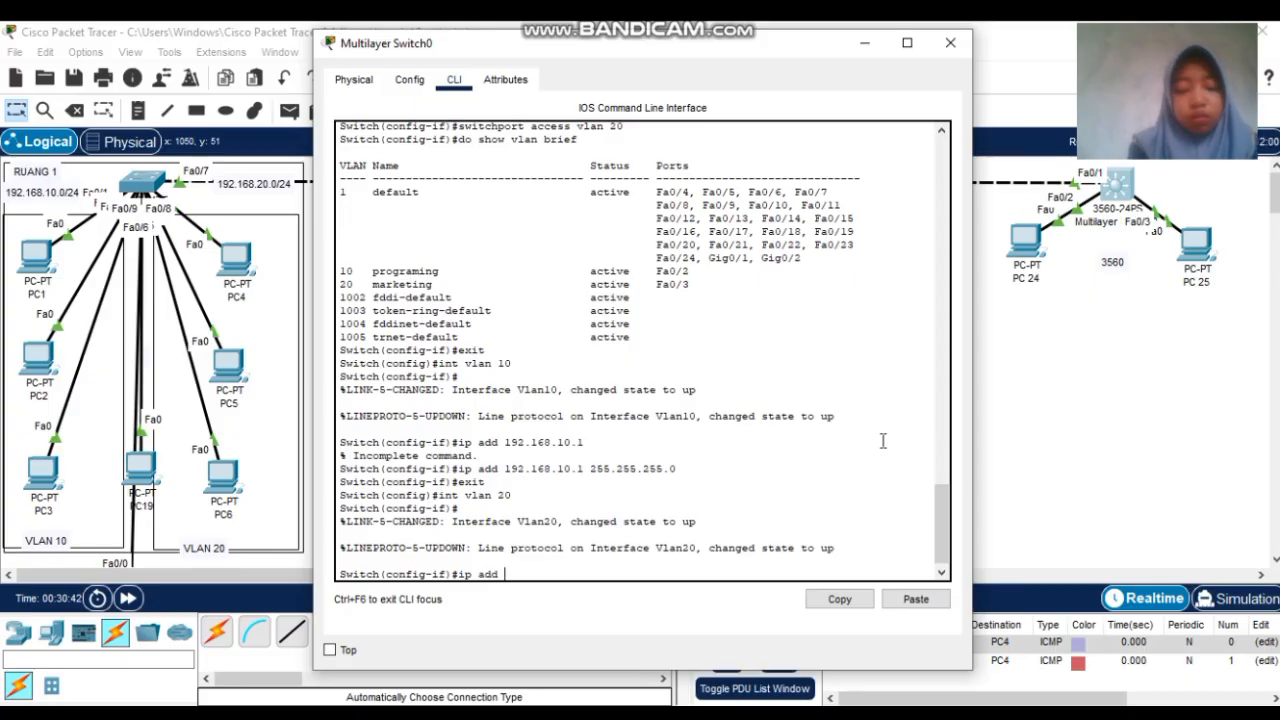
type("a192.168")
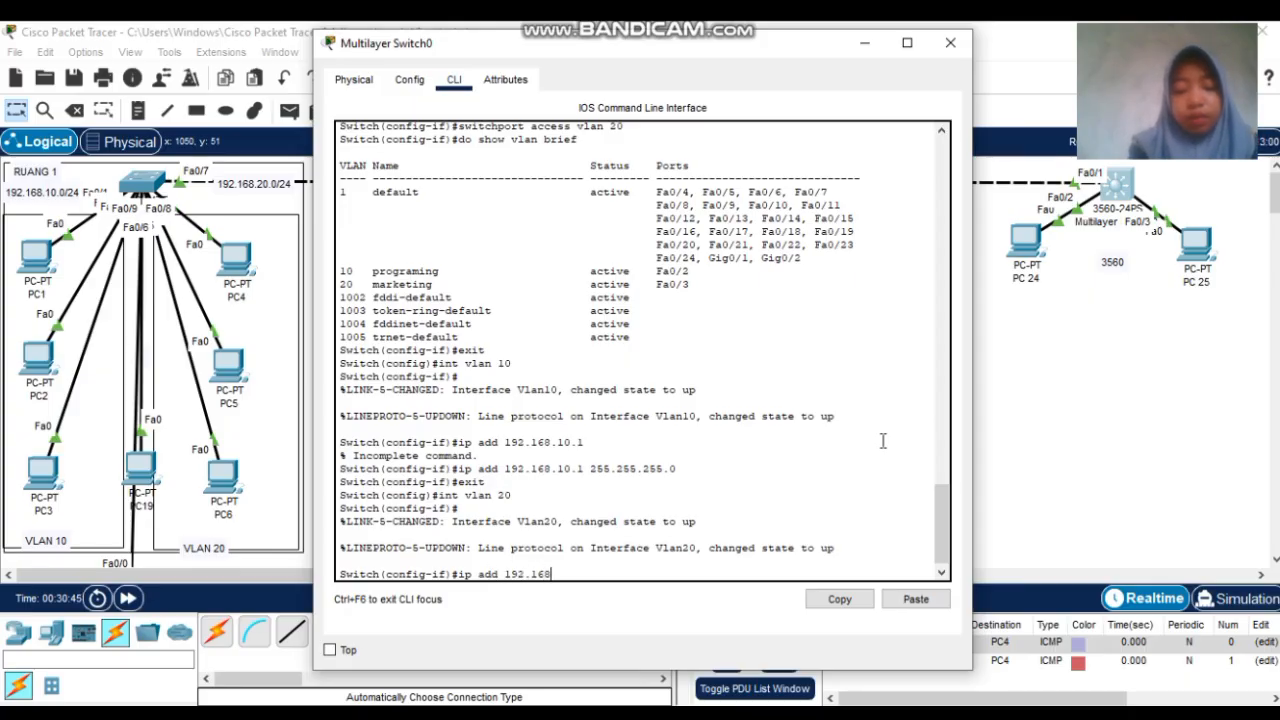
type(".20.1")
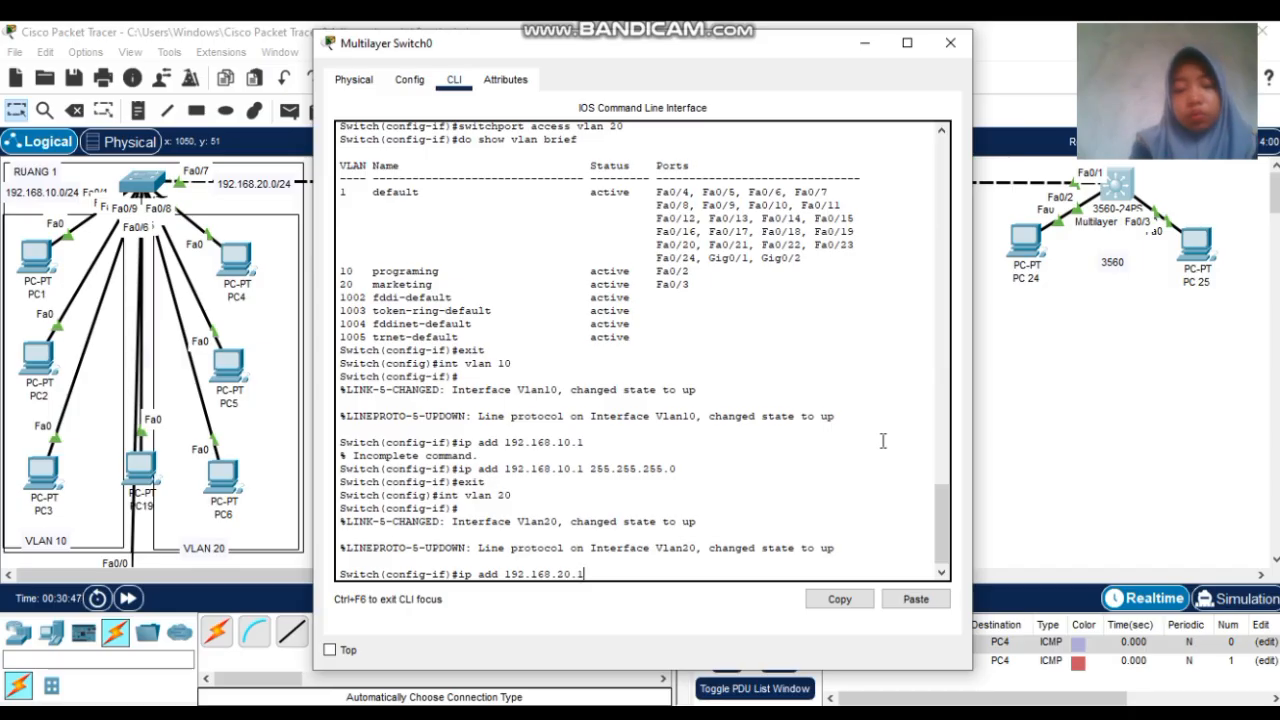
key("Return")
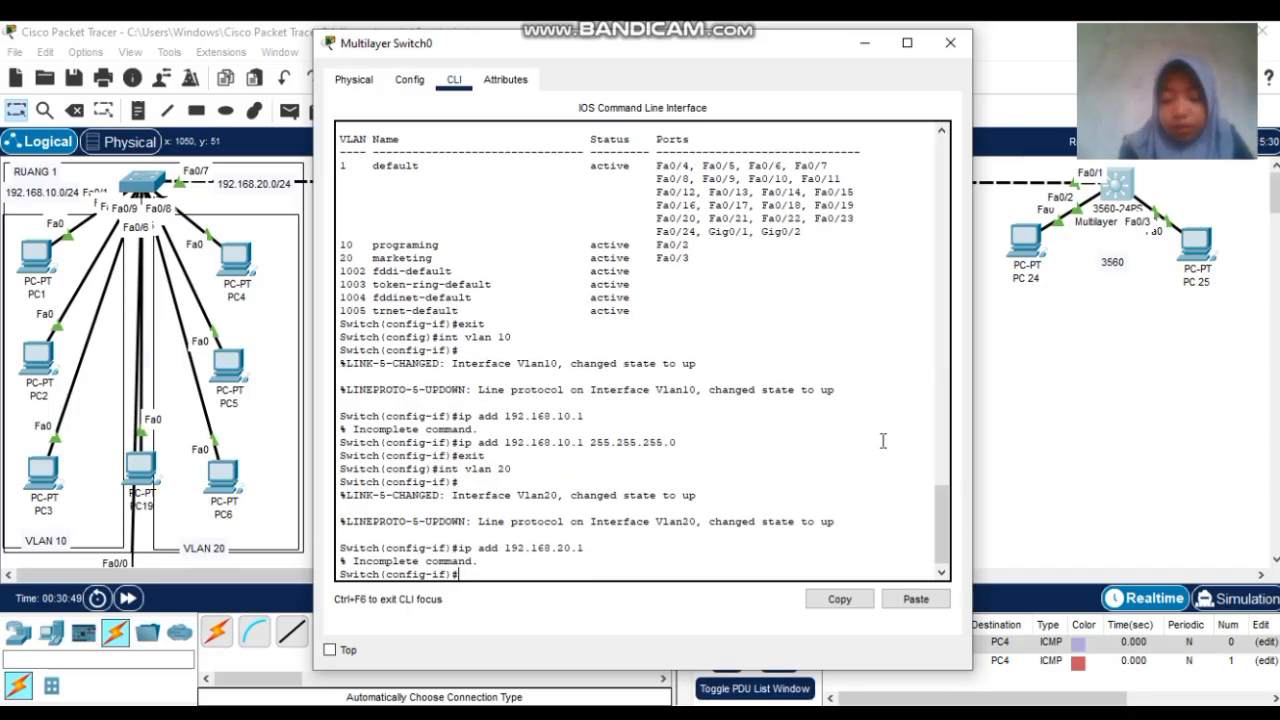
key("Up")
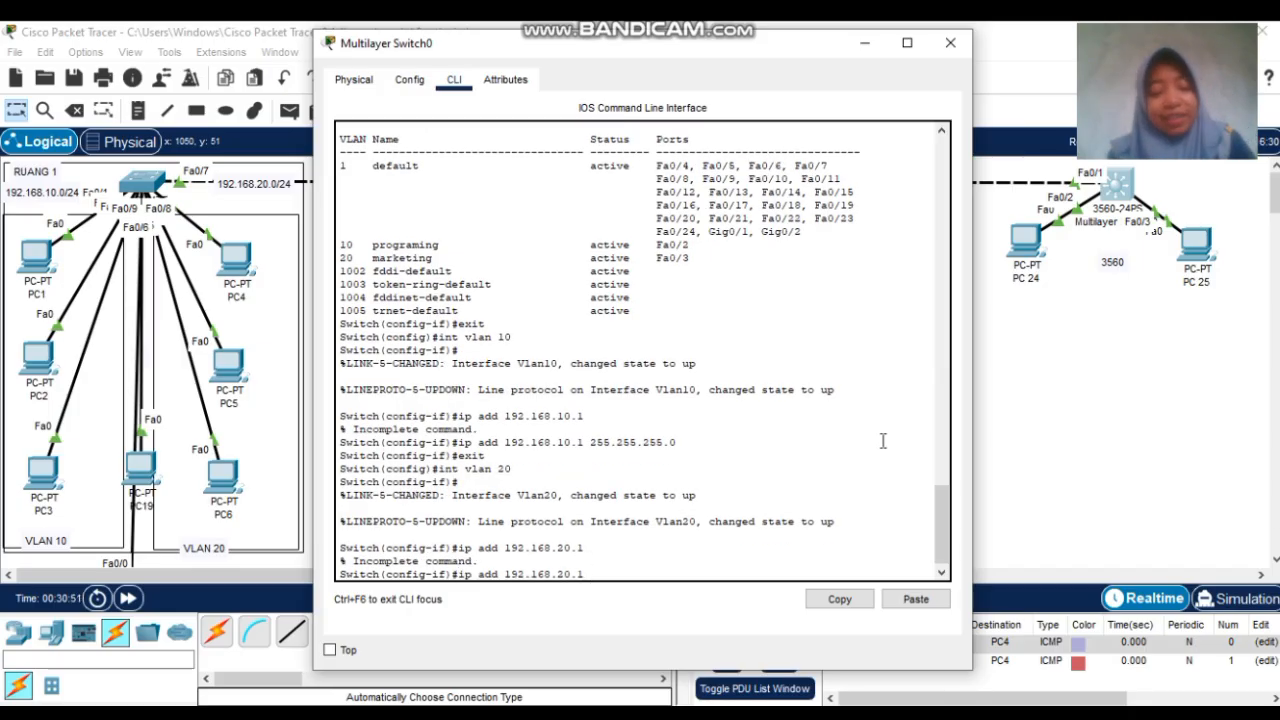
type("255.255.")
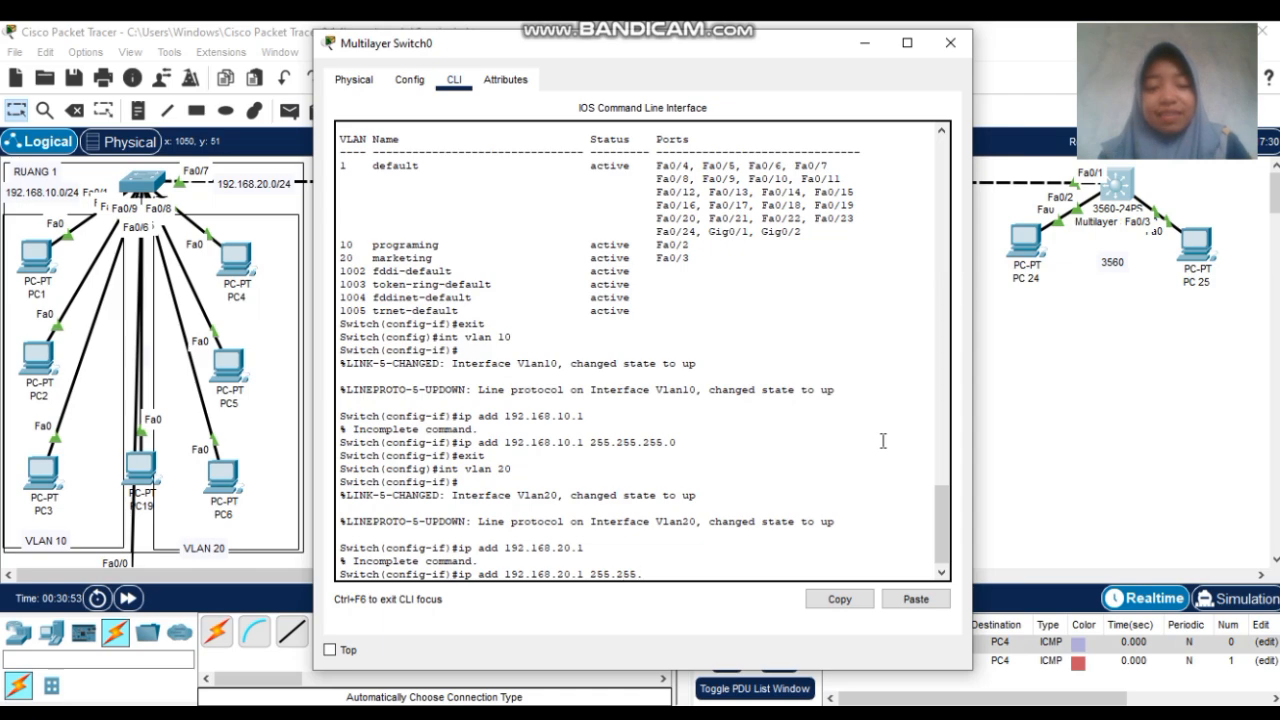
type("255.2")
key("BackSpace")
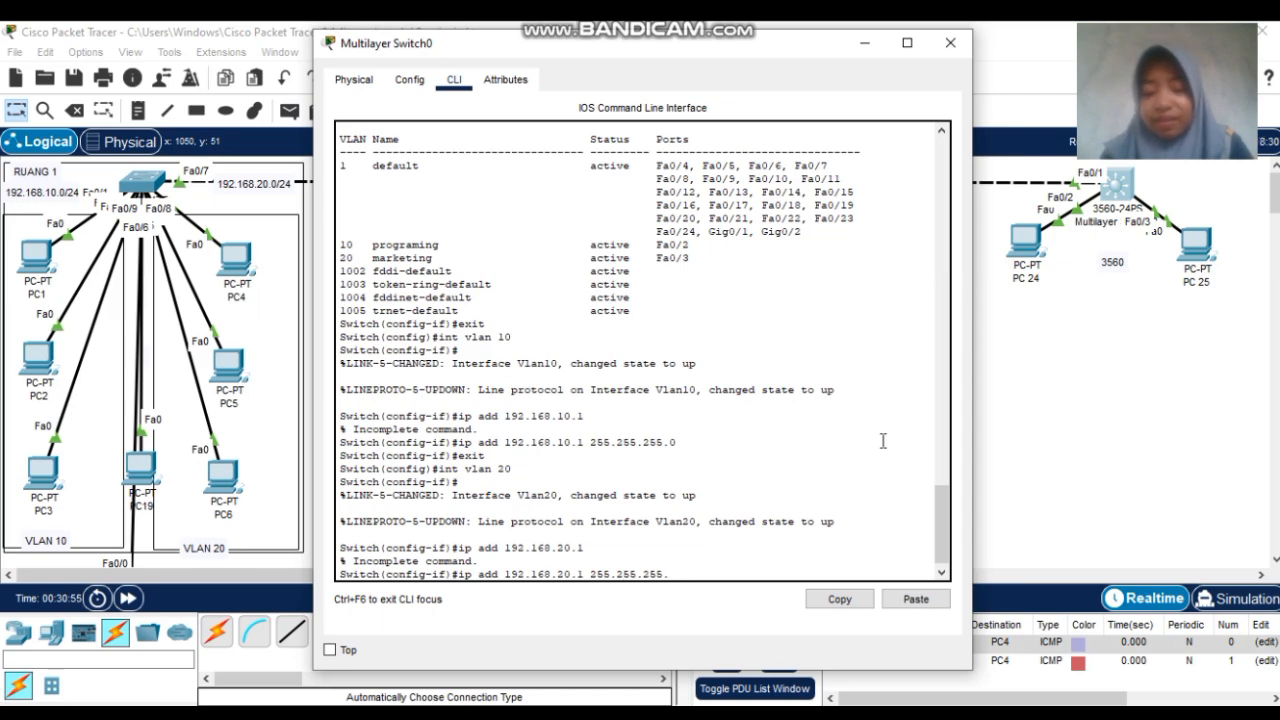
type("0")
key("Return")
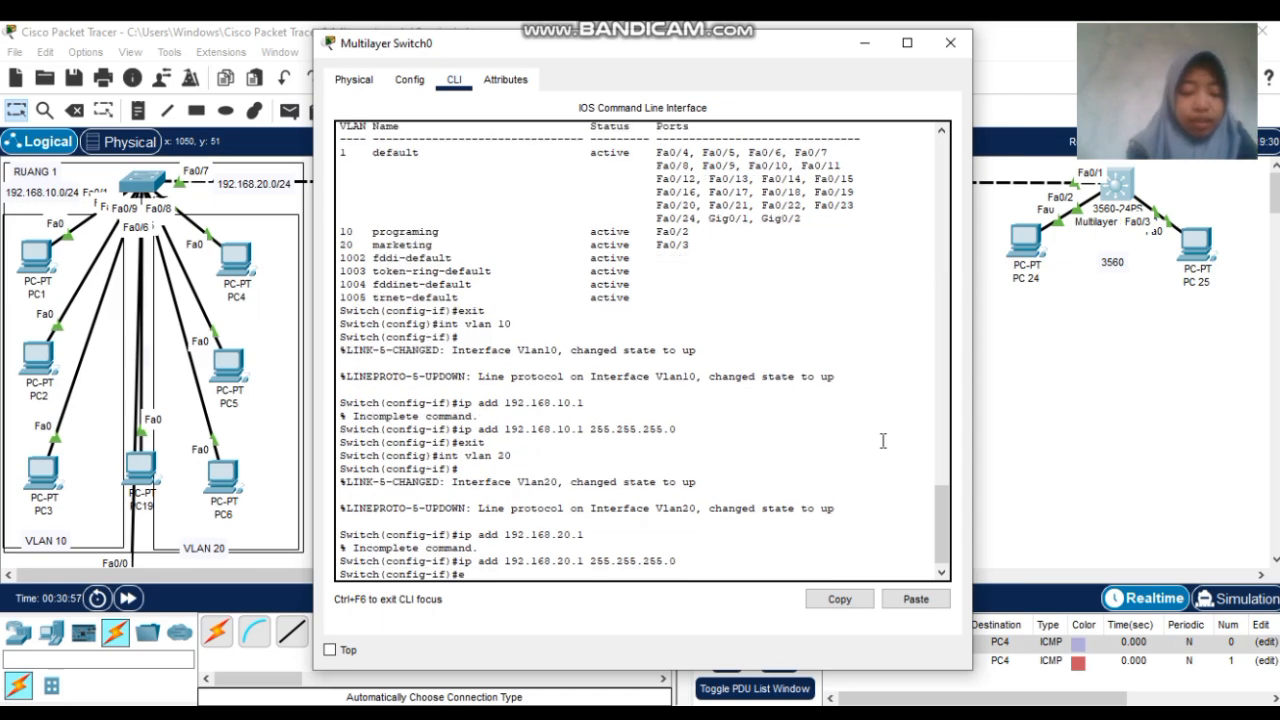
key("Return")
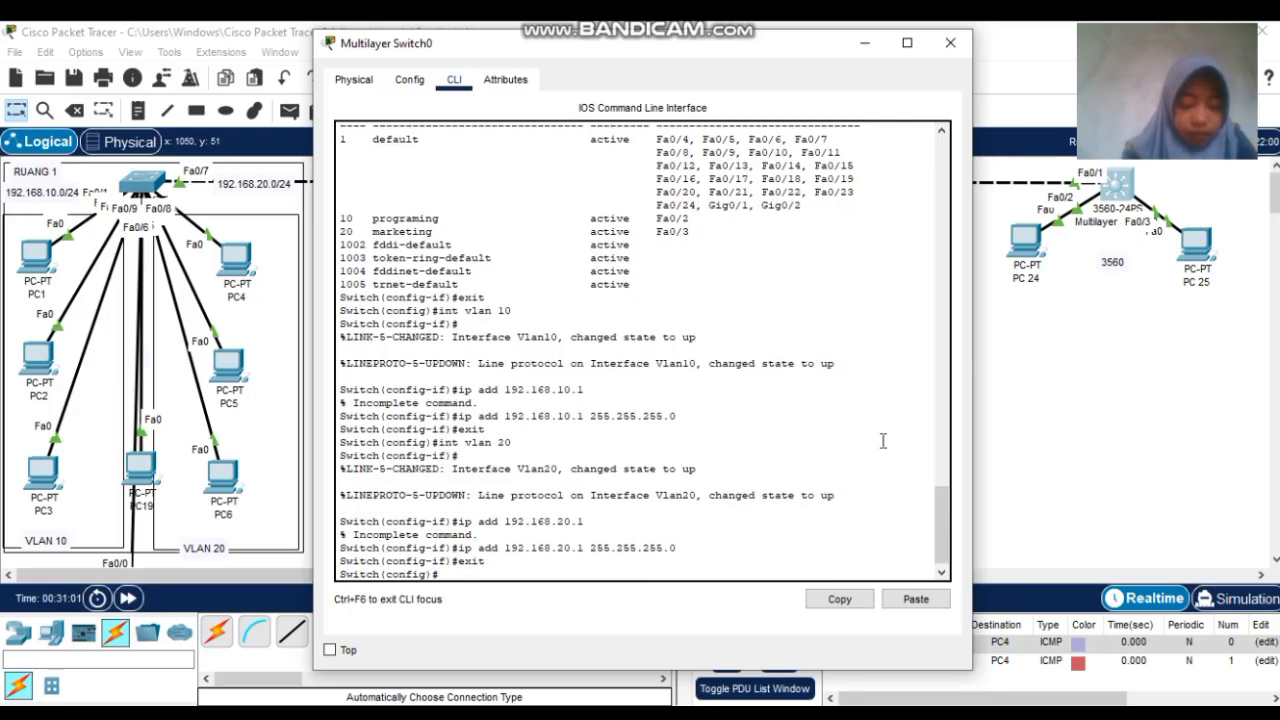
Display the complete brief IP interface summary from configuration mode to check the addresses and status of the VLAN interfaces
type("do sh")
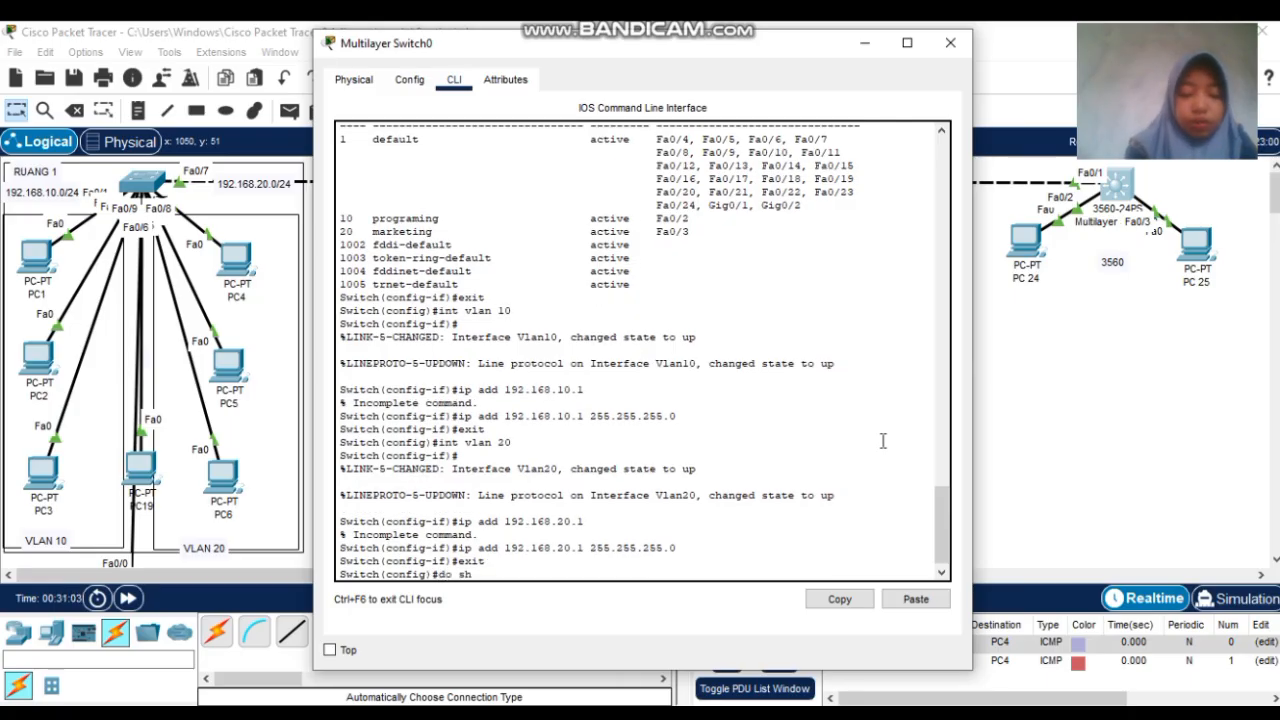
type("ow i")
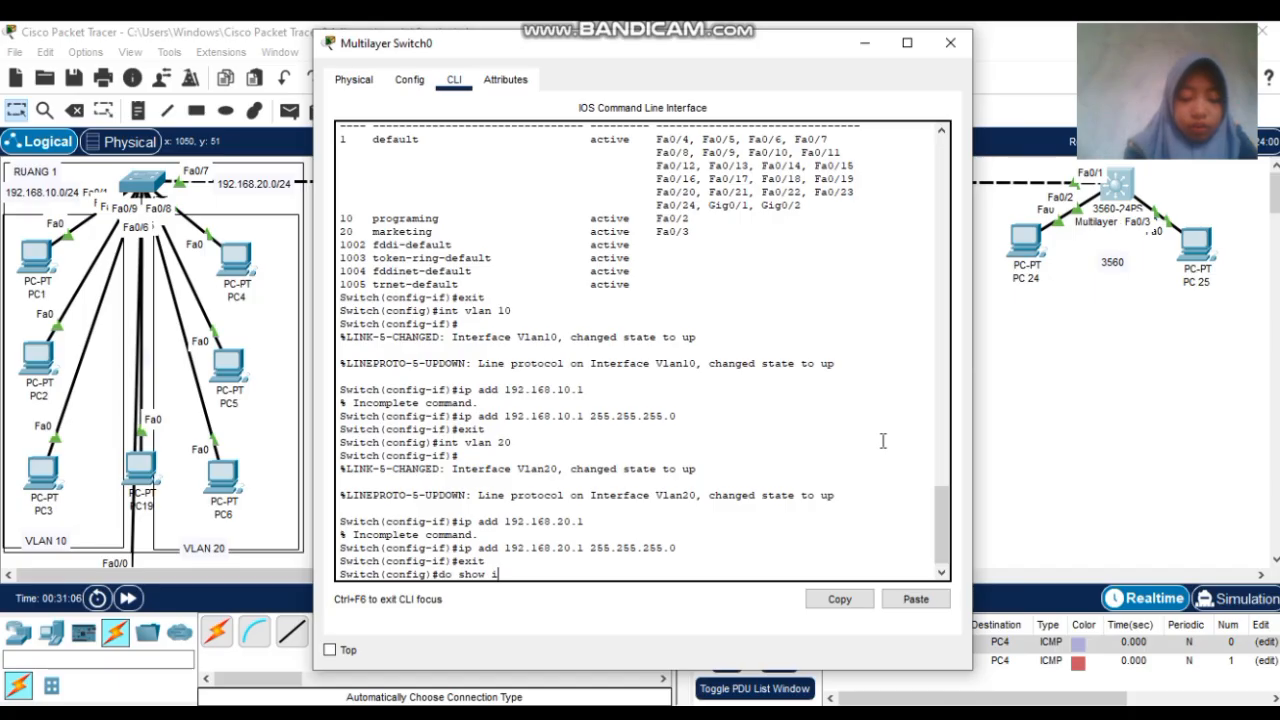
type("p in")
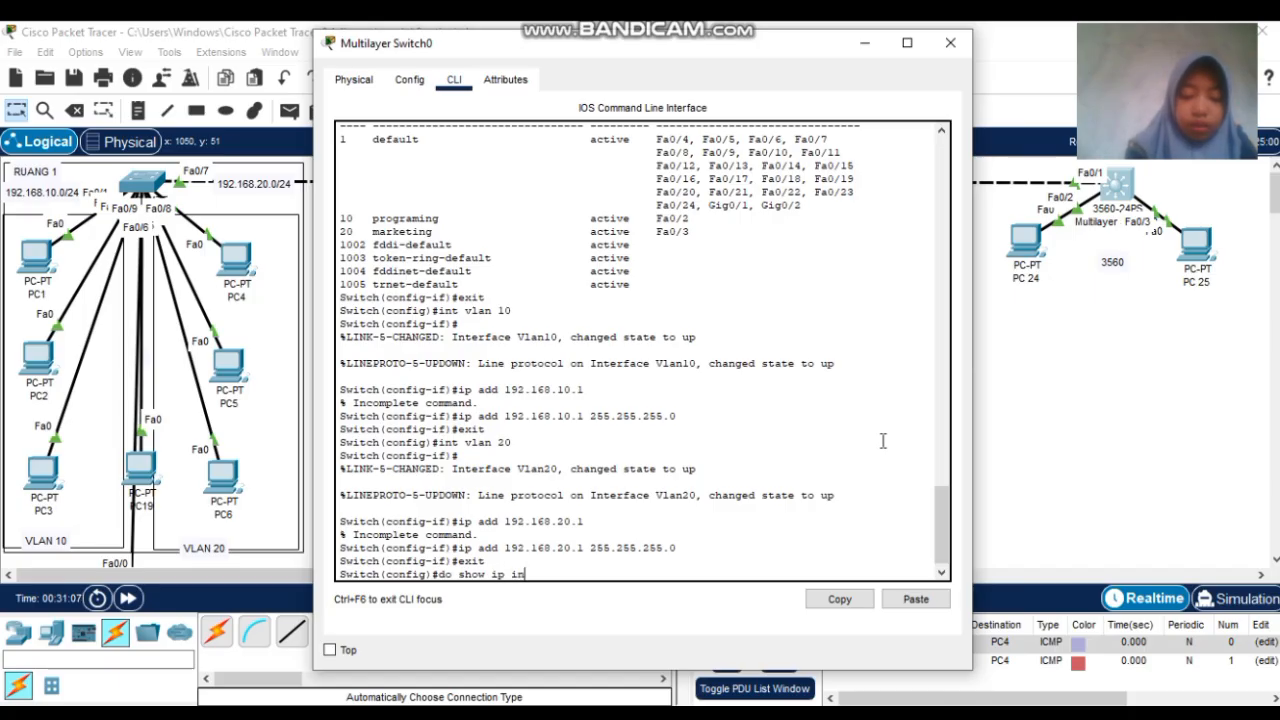
type("t br")
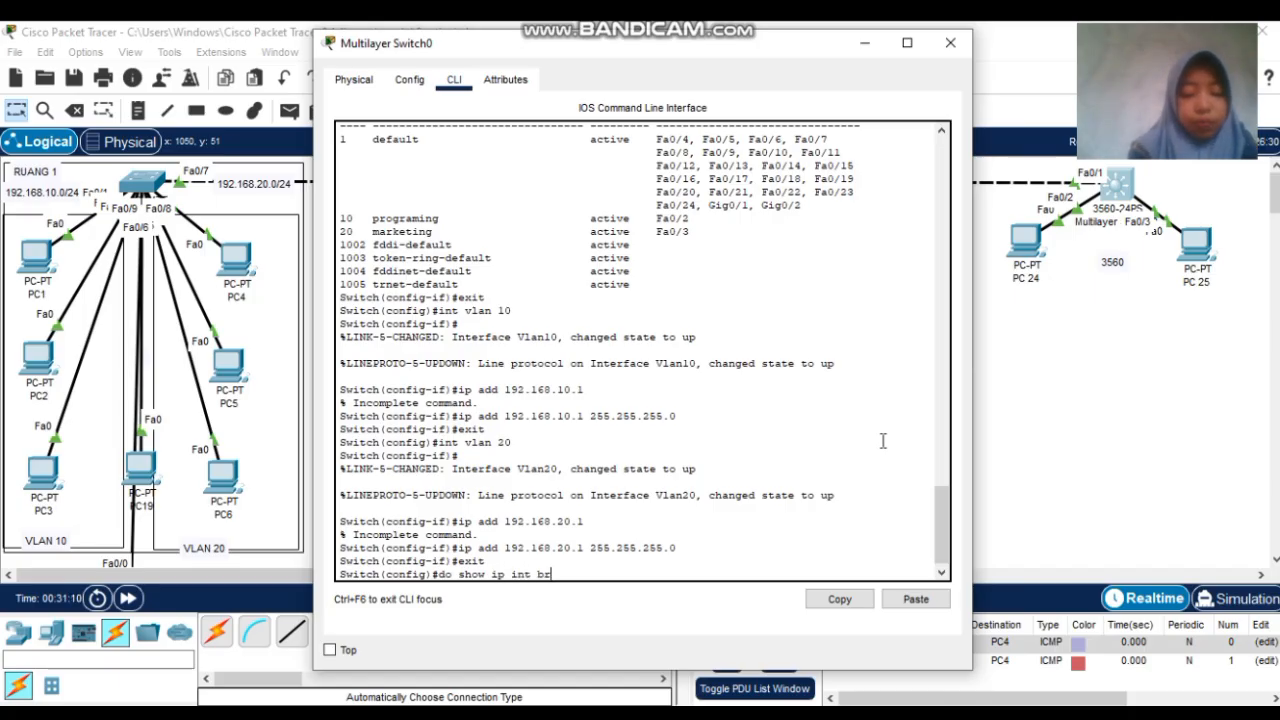
type("ief")
key("Return")
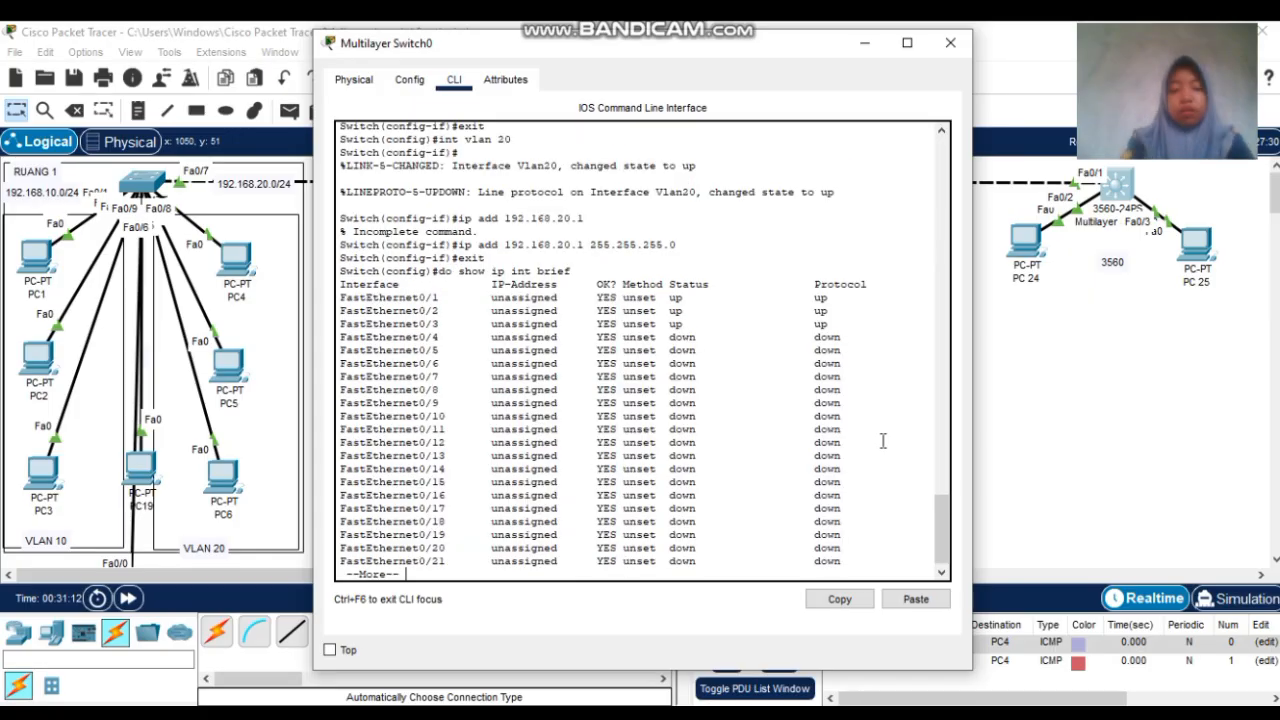
key("space")
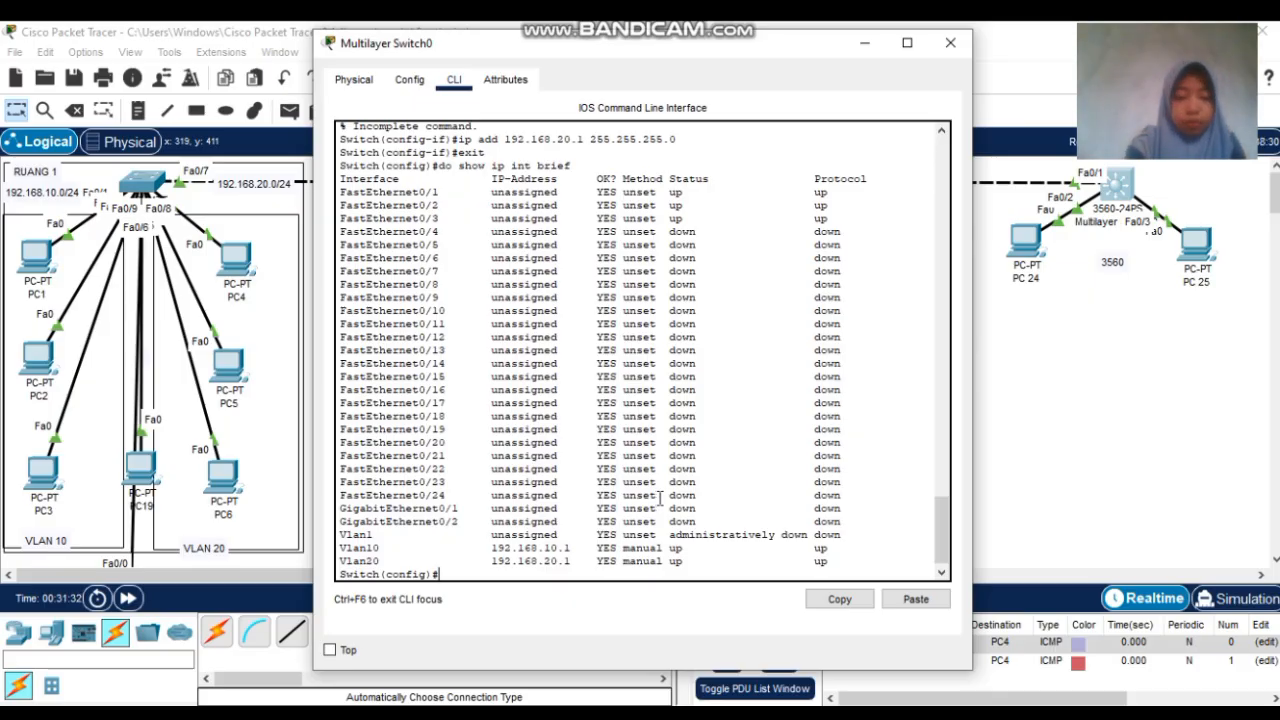
Enable the VLAN 1 interface on the multilayer switch with the no shutdown command
type("nt")
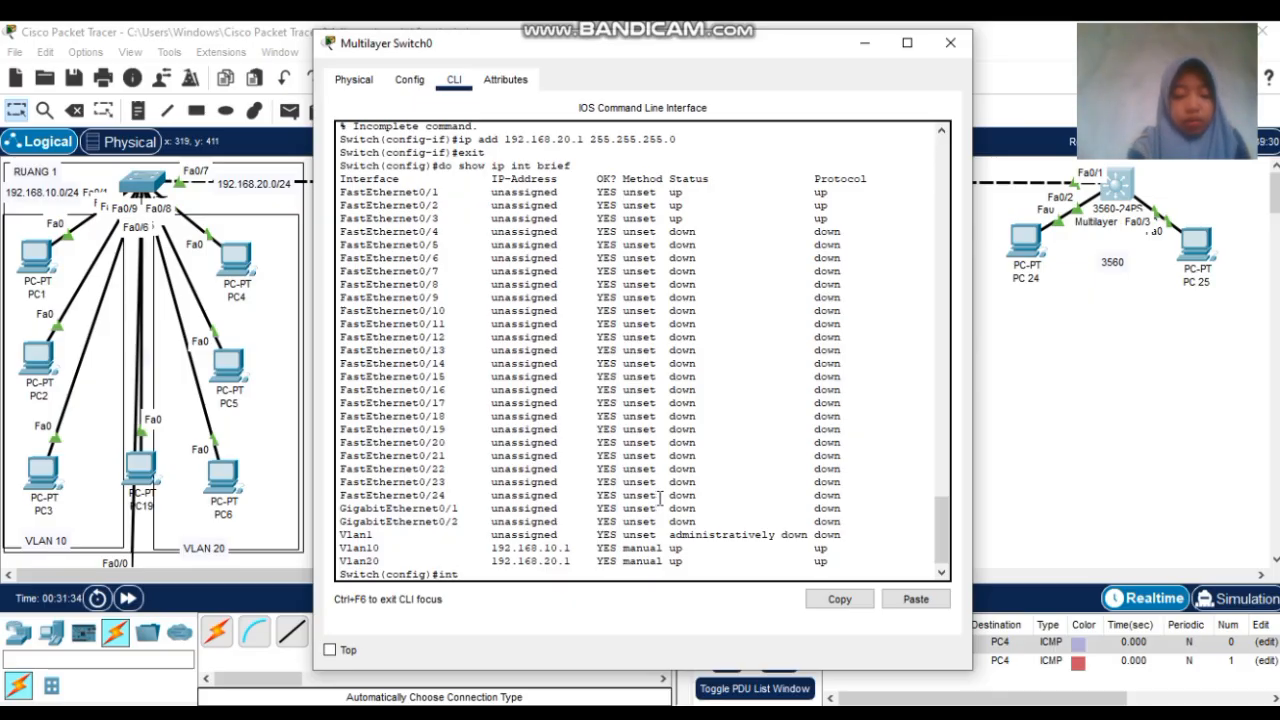
type(" vlan 1")
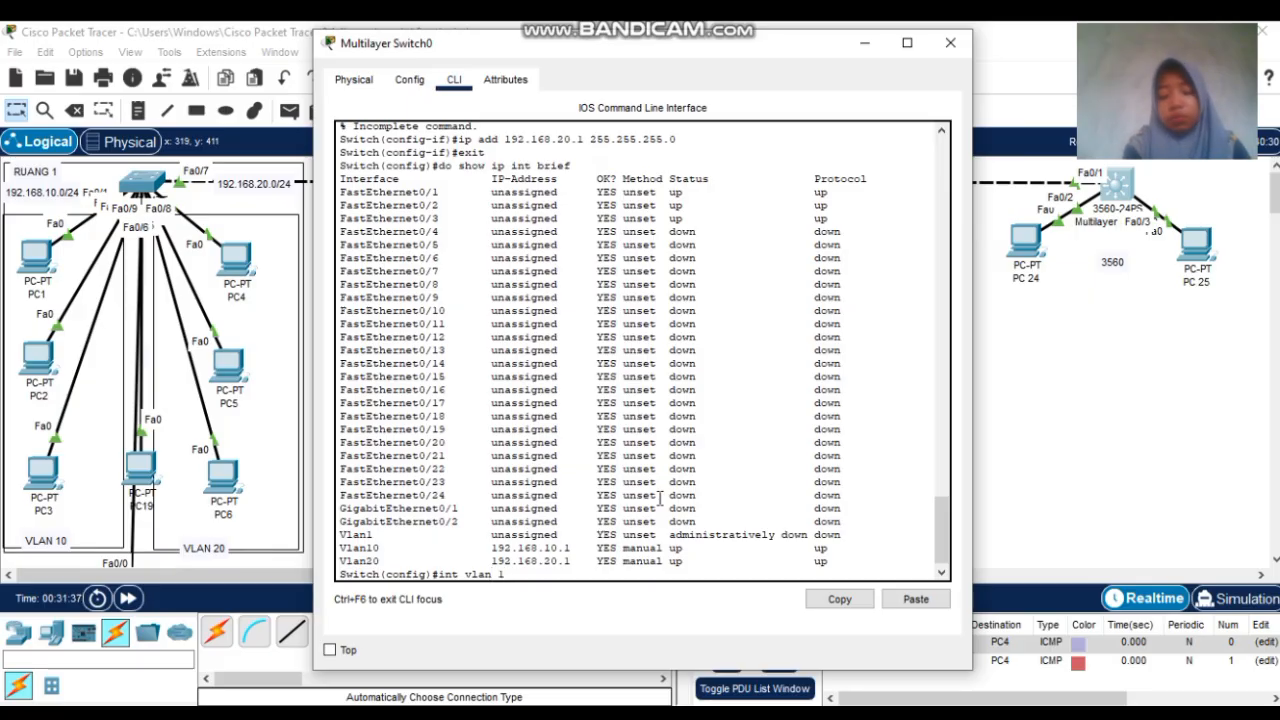
key("Return")
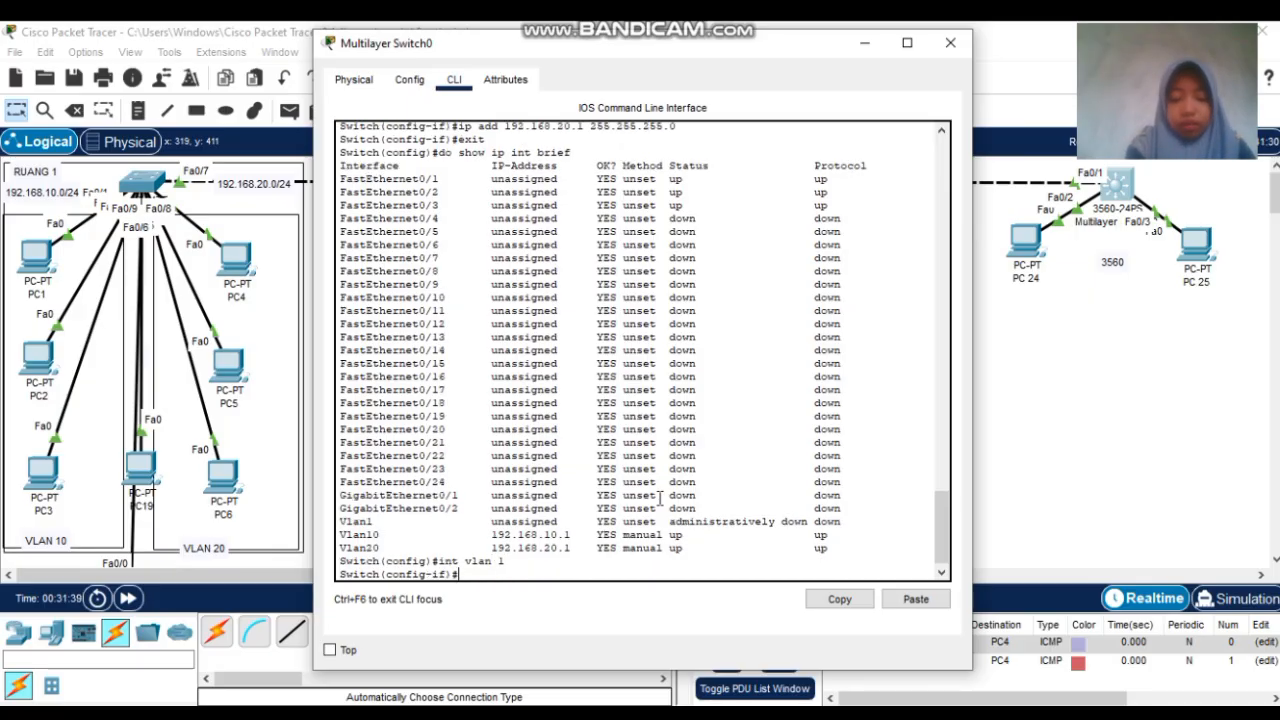
type("no sh")
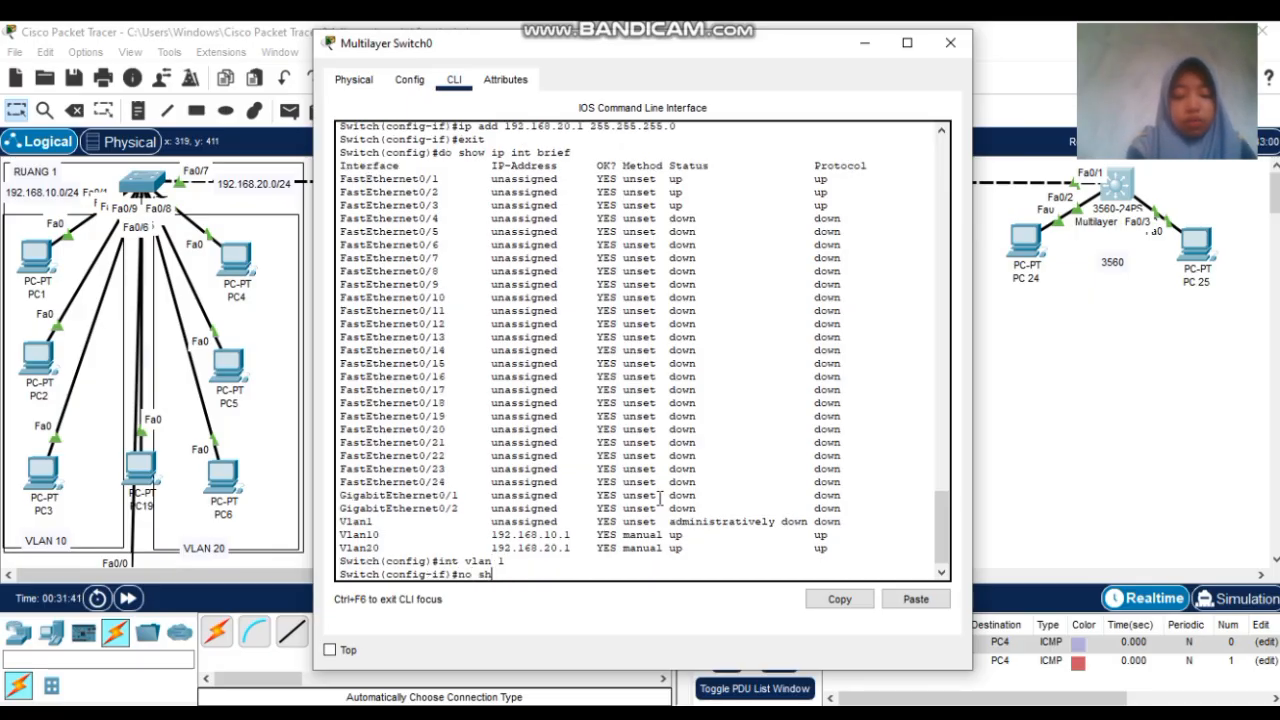
type("utdow")
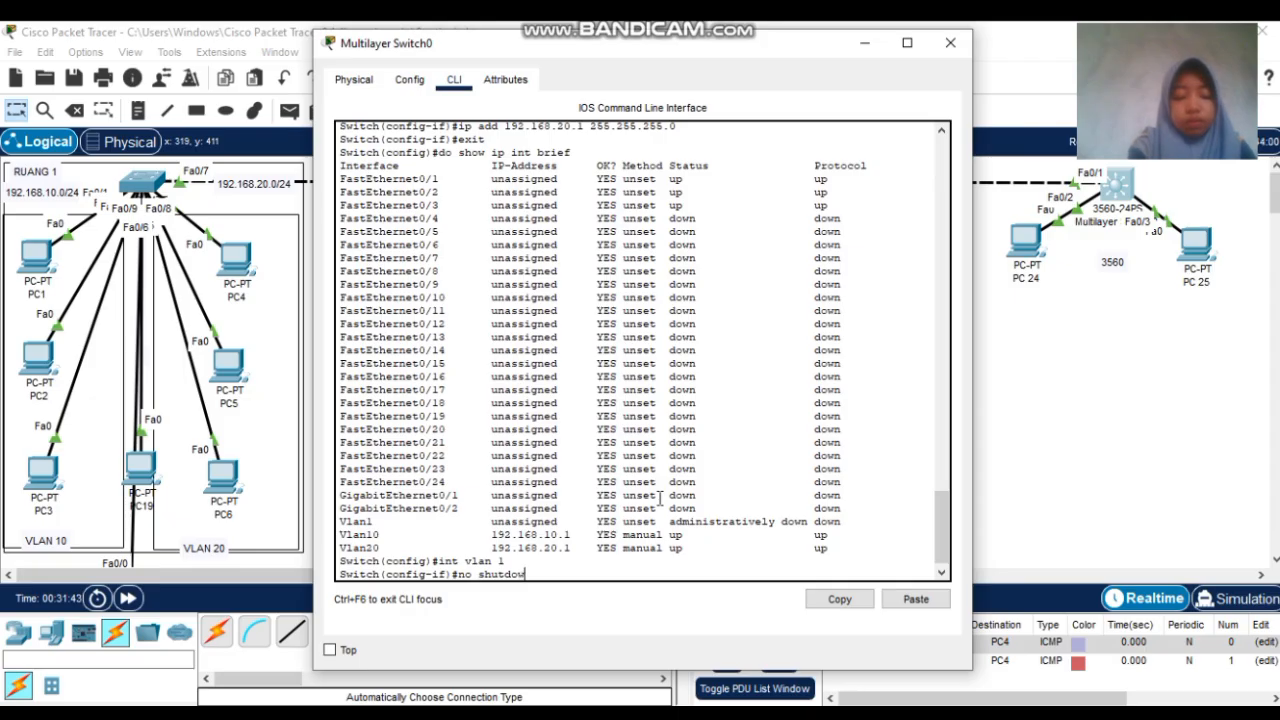
type("n")
key("Return")
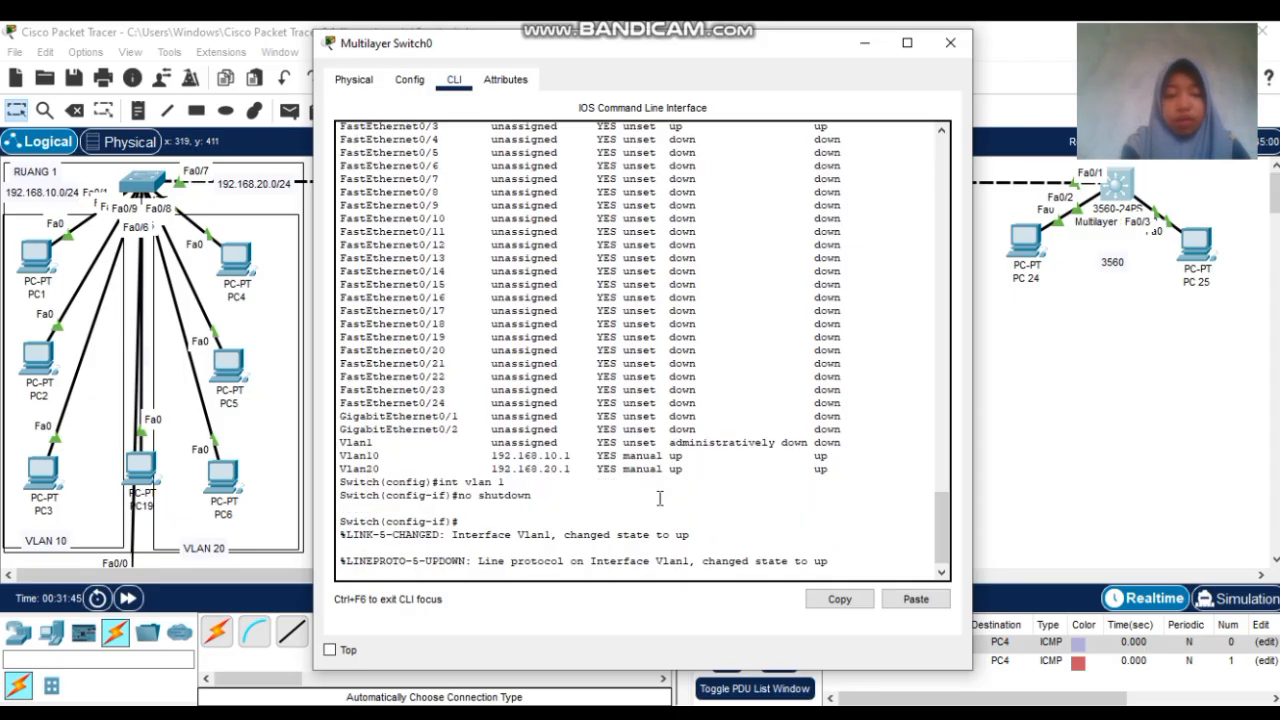
key("Return")
Try to display the brief IP interface summary from the VLAN 1 interface configuration mode
type("do")
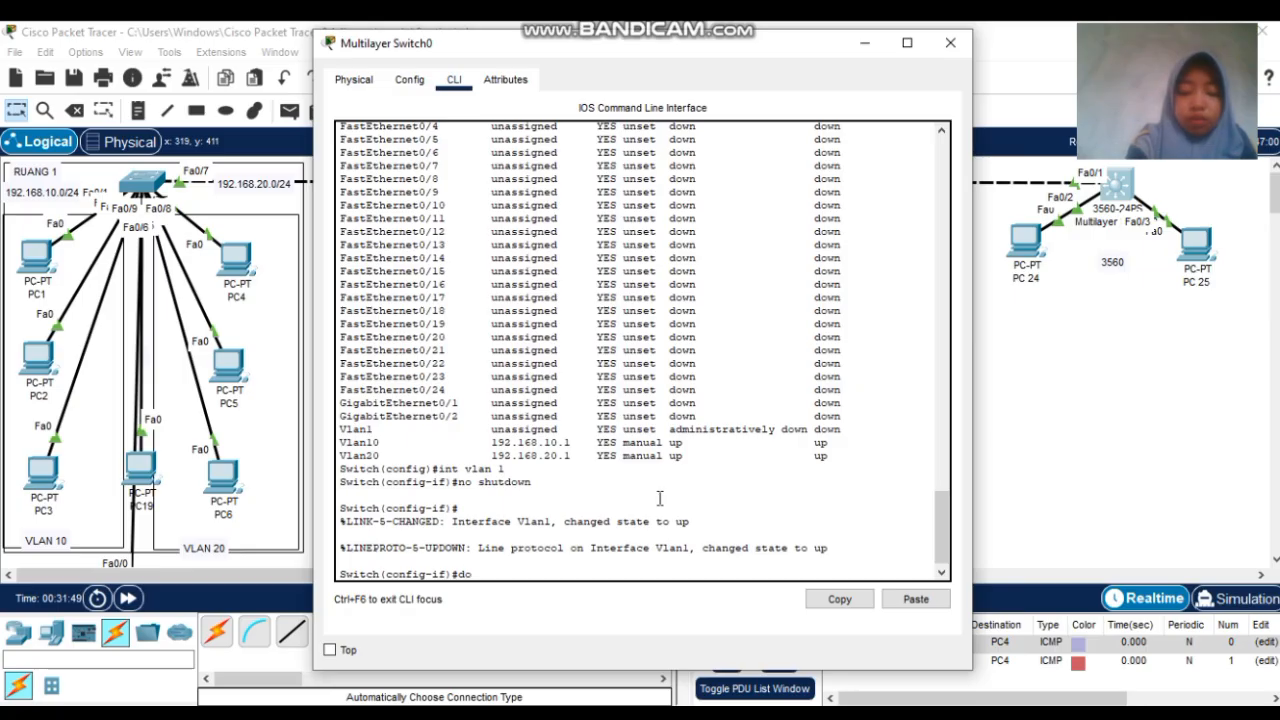
type(" dhc")
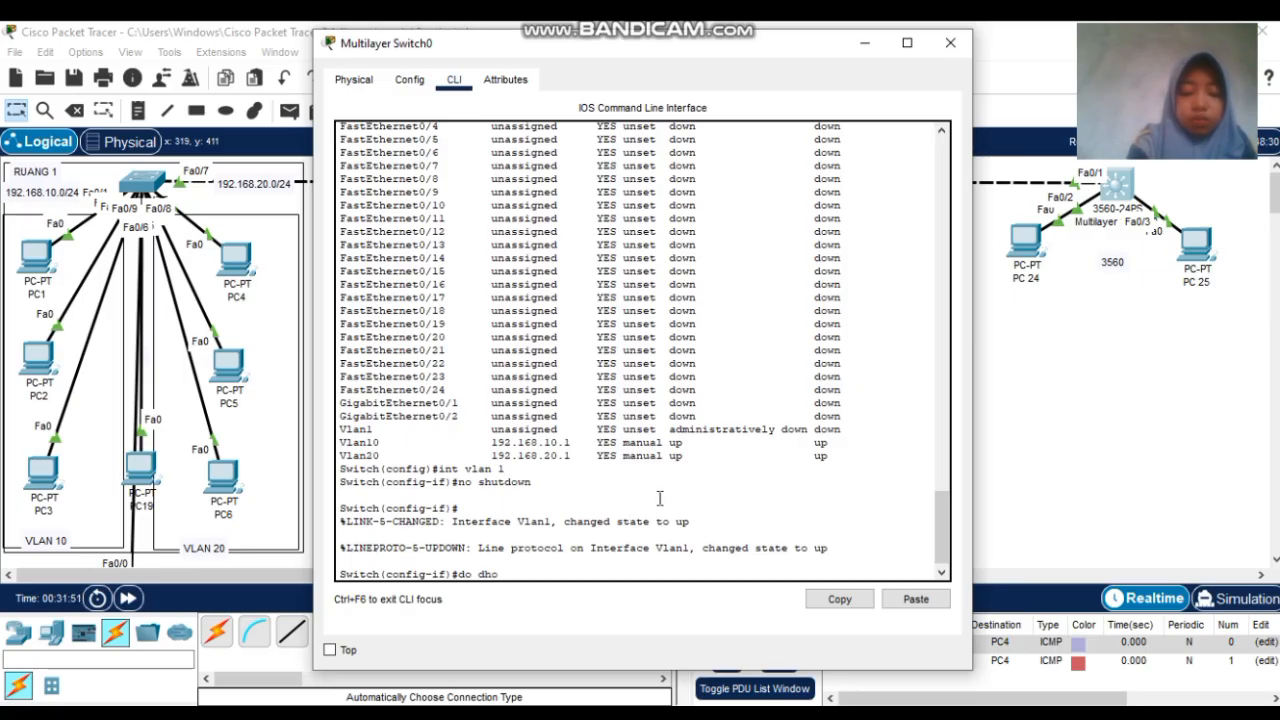
type("w ip")
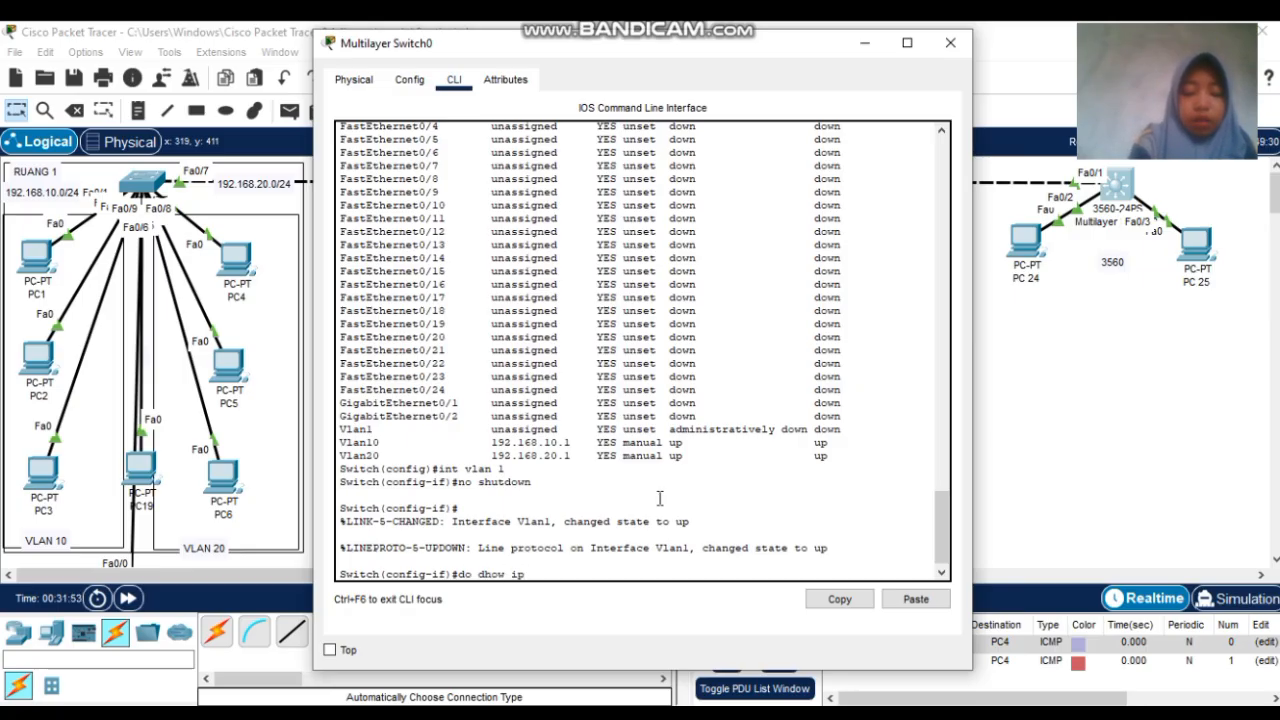
type(" int brief")
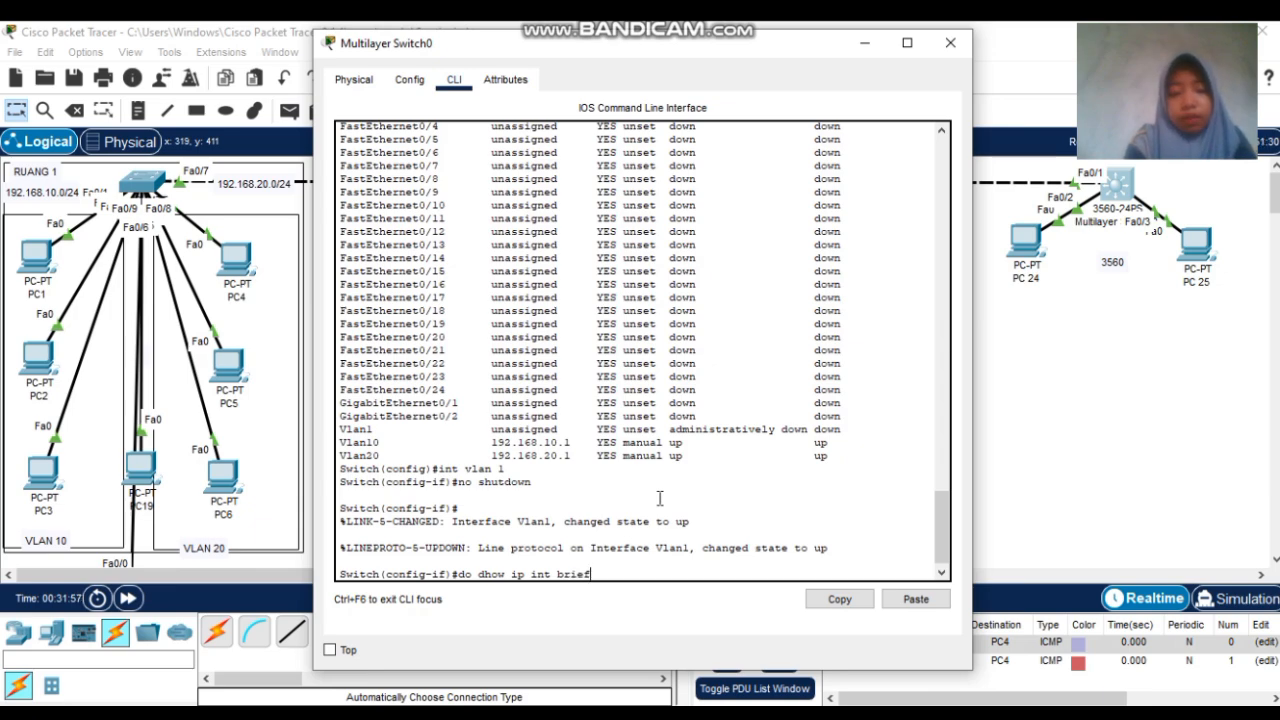
key("Return")
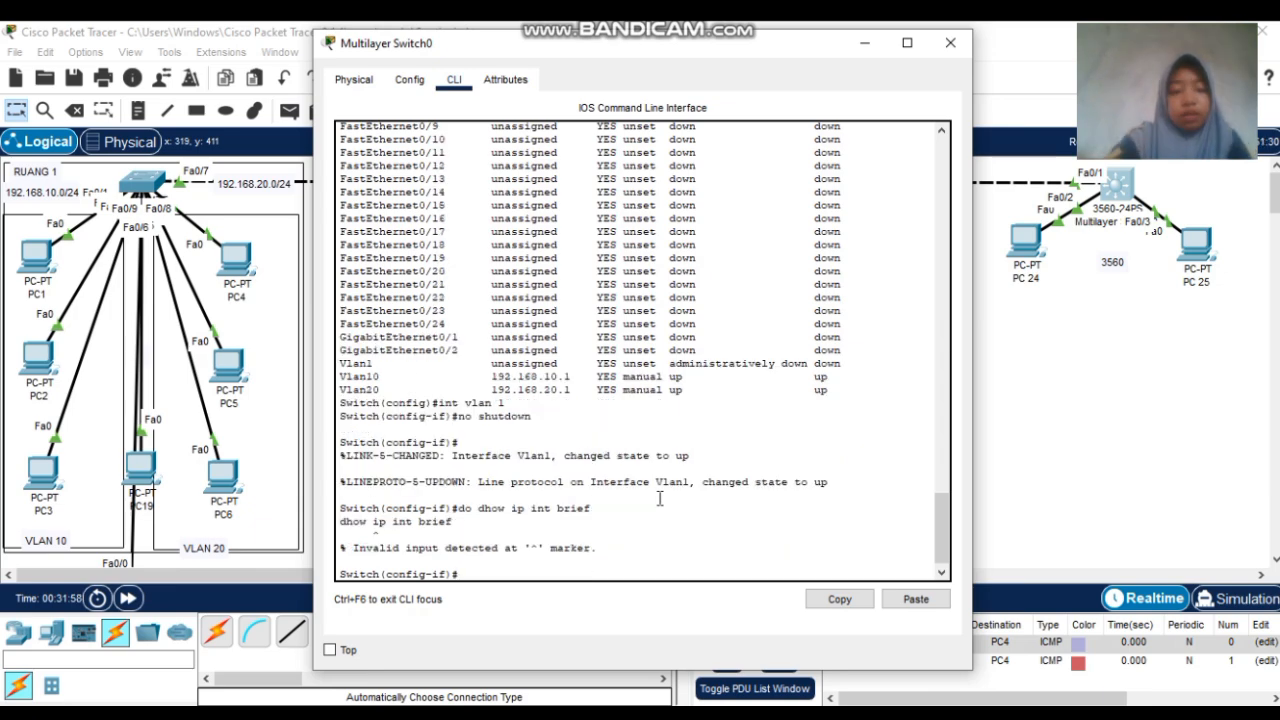
Correct the misspelled show command, display the complete brief IP interface summary to check the VLAN 1 status, and close the switch window
key("Up")
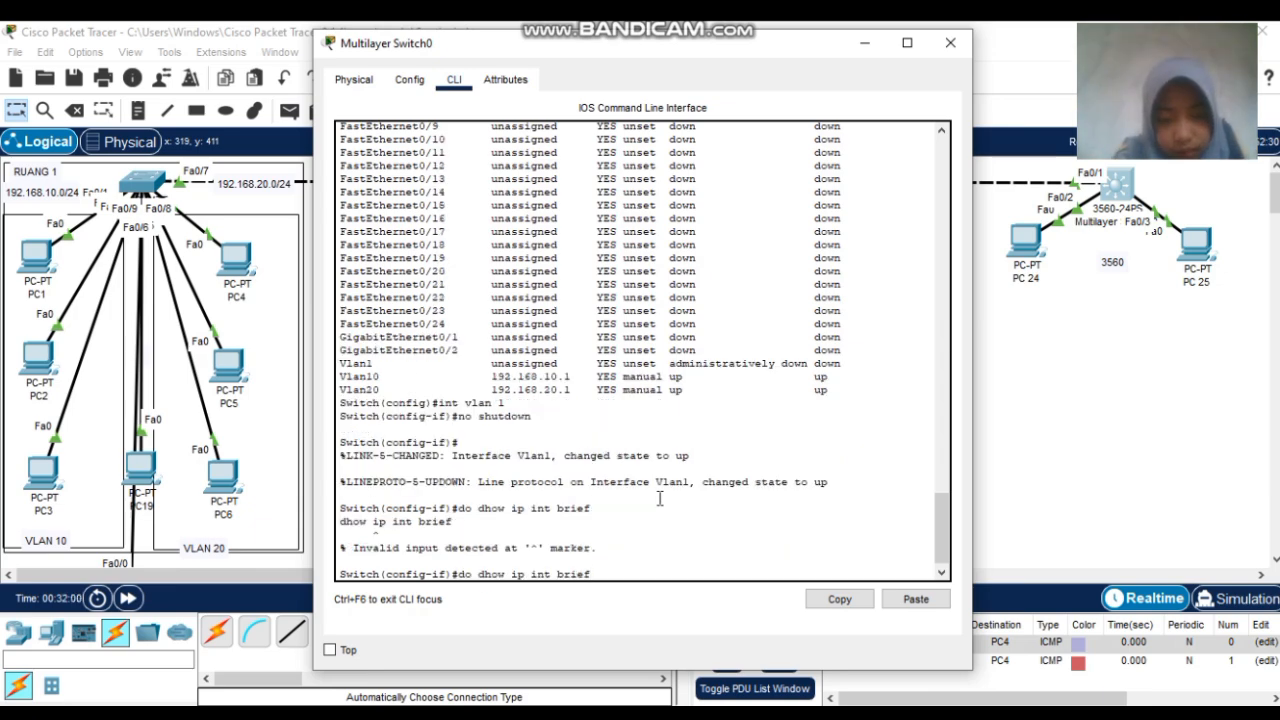
key("Left")
key("Left")
key("Left")
key("Left")
key("Left")
key("Left")
key("Left")
key("Left")
key("Left")
key("Left")
key("Left")
key("Left")
key("Left")
key("Left")
key("Left")
key("Left")
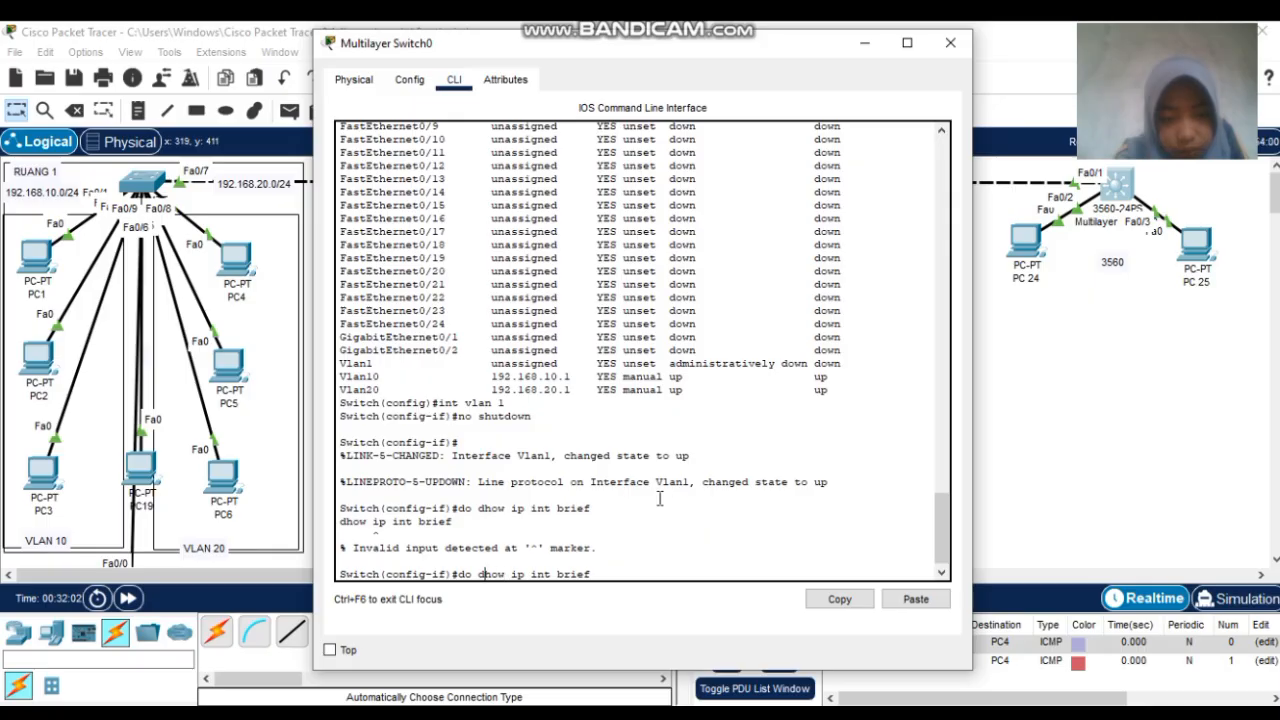
key("BackSpace")
type("s")
key("Return")
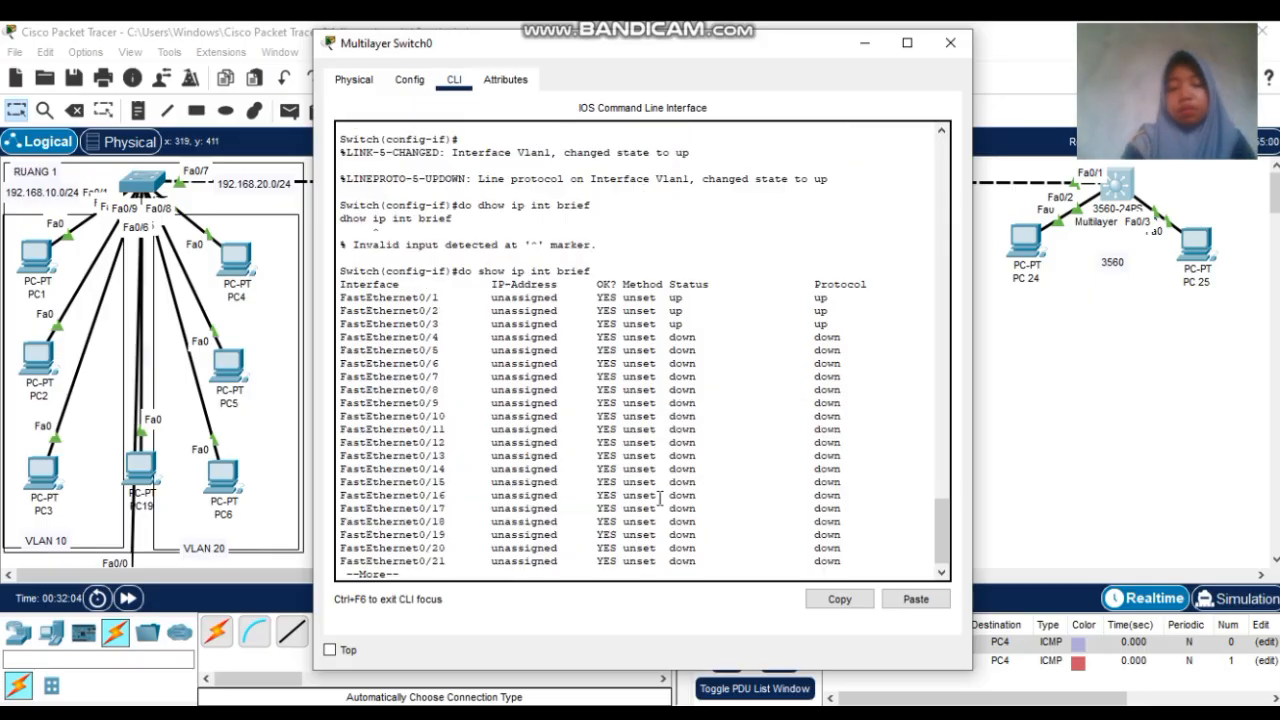
key("space")
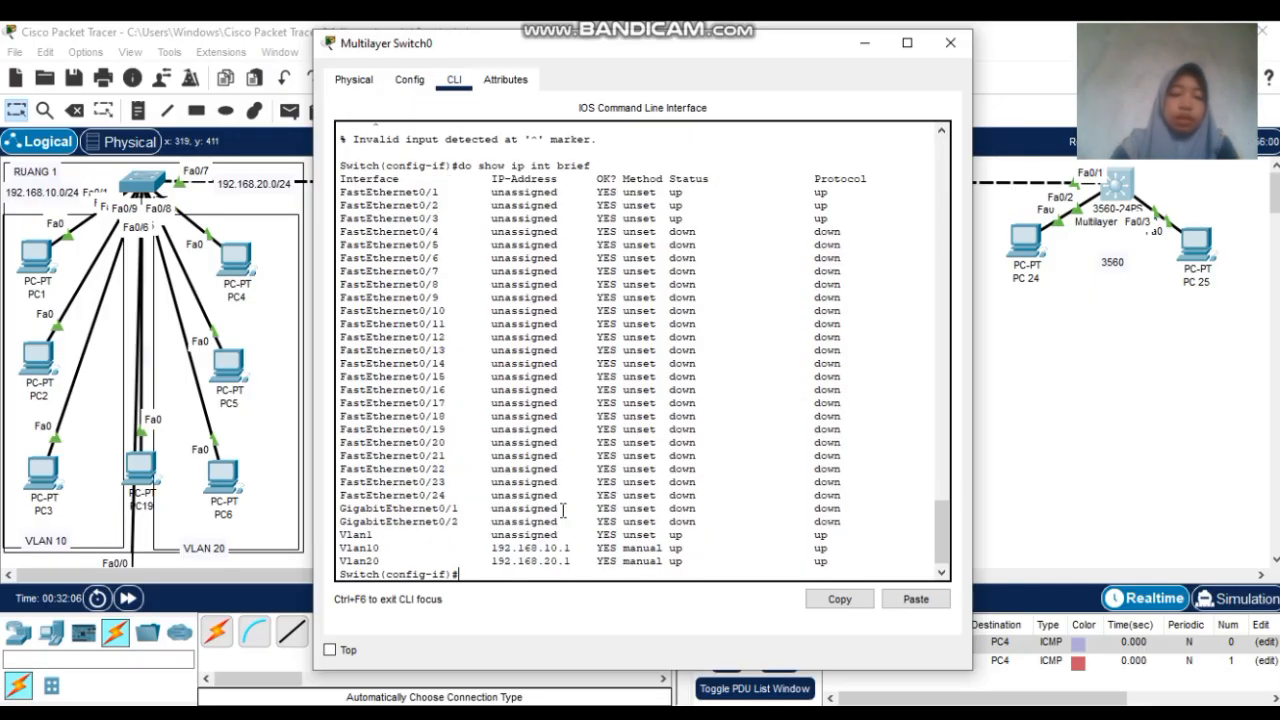
left_click(950, 42)
Set PC 24's IPv4 default gateway to 192.168.10.1 in its IP configuration and close the PC's window
left_click(1030, 252)
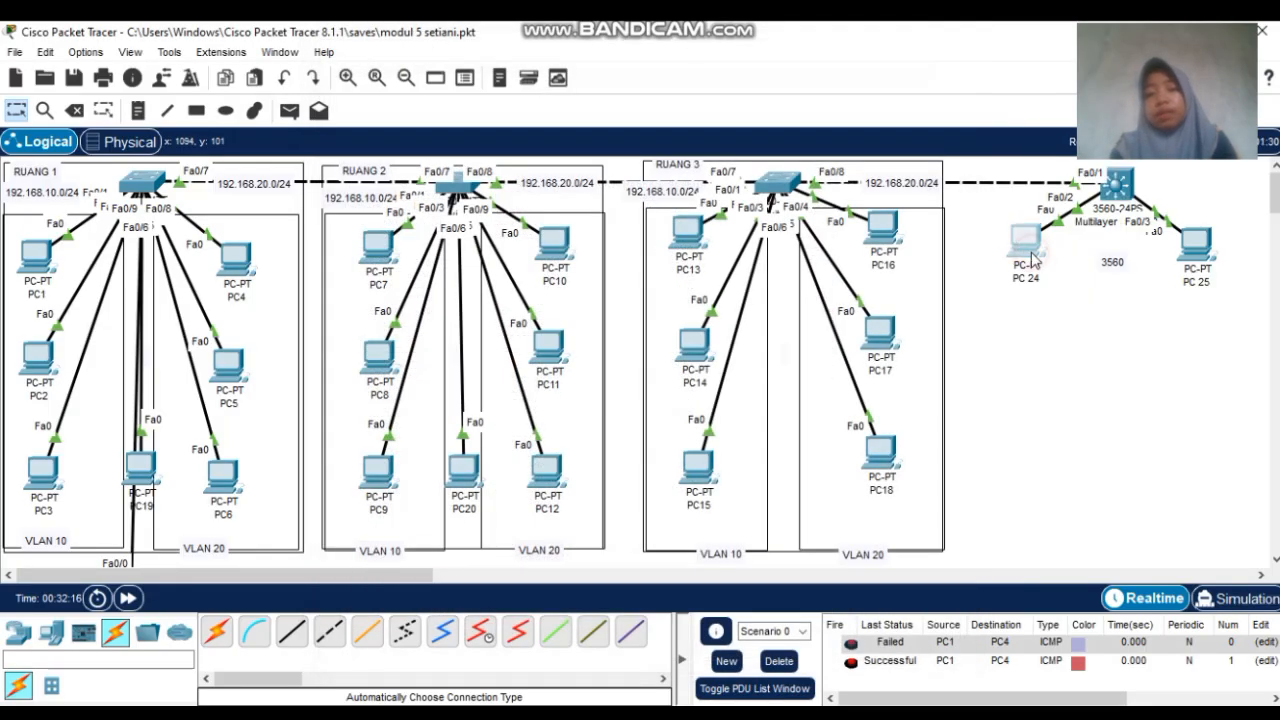
left_click(360, 150)
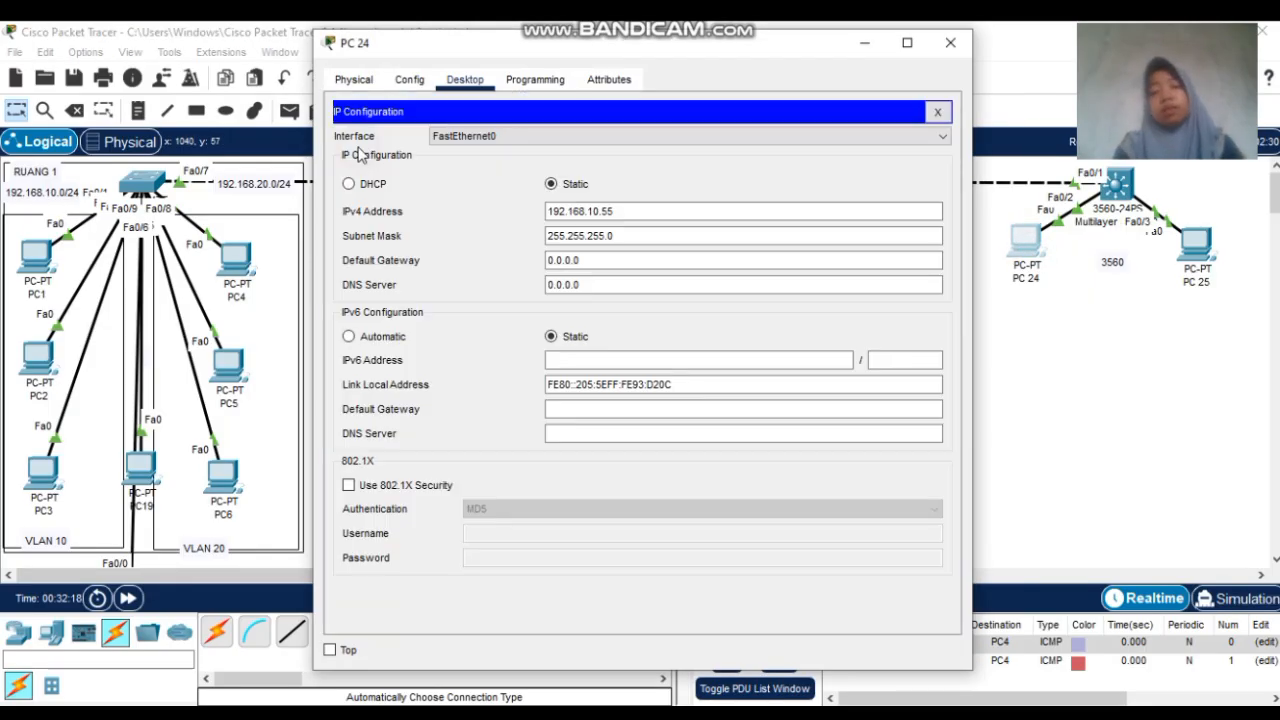
left_click(660, 267)
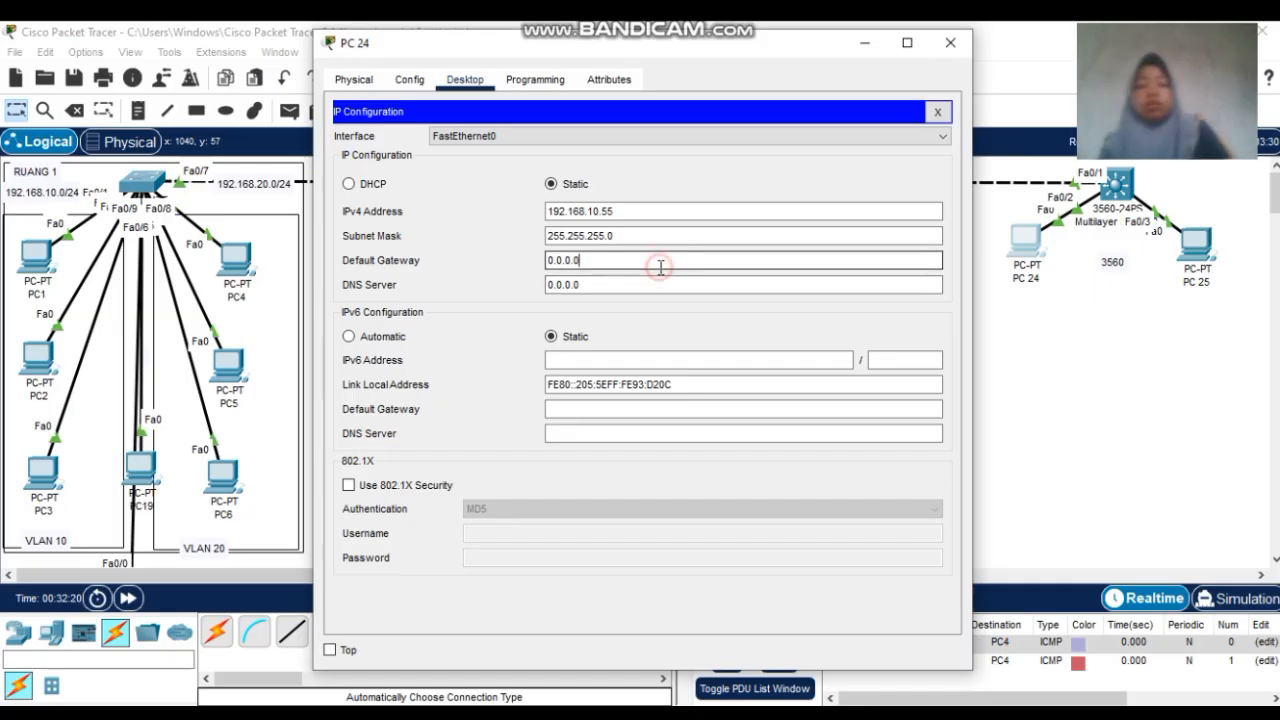
key("BackSpace")
key("BackSpace")
key("BackSpace")
key("BackSpace")
key("BackSpace")
key("BackSpace")
key("BackSpace")
type("1")
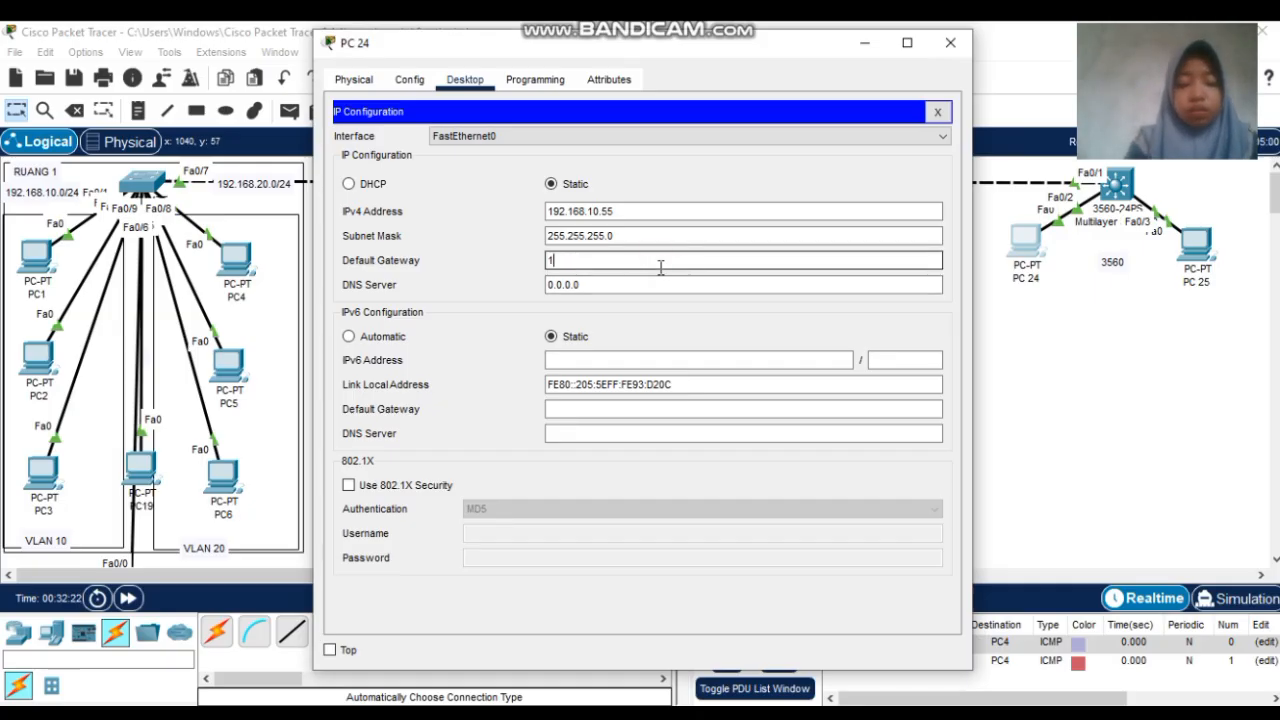
type("92.168.")
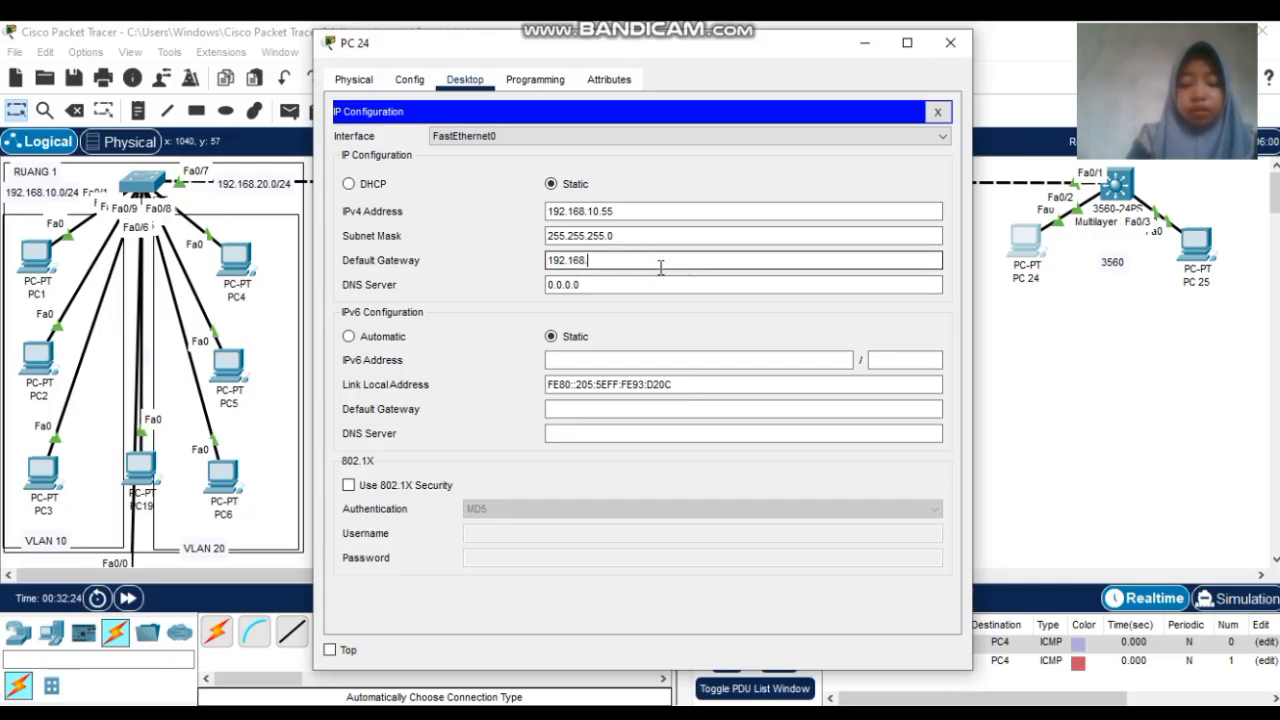
type("10.1")
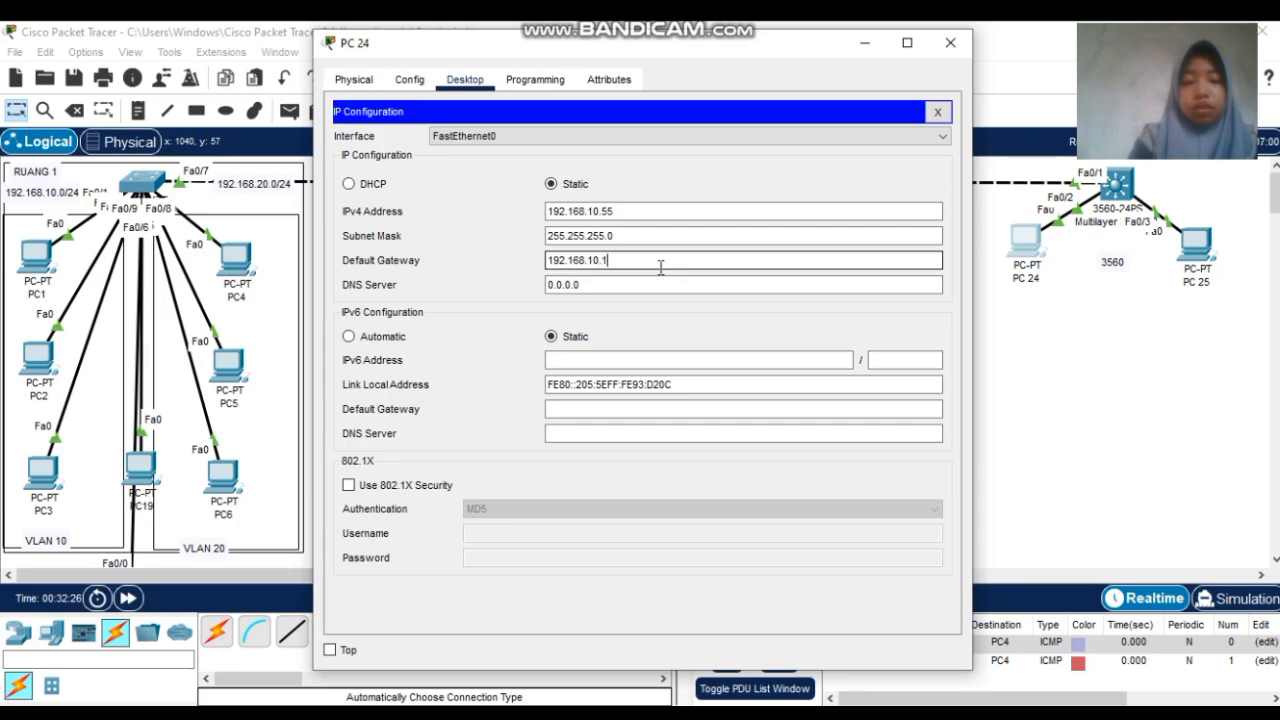
left_click(950, 43)
Set PC 25's IPv4 default gateway to 192.168.20.1 in its IP configuration and close the PC's window
left_click(1198, 245)
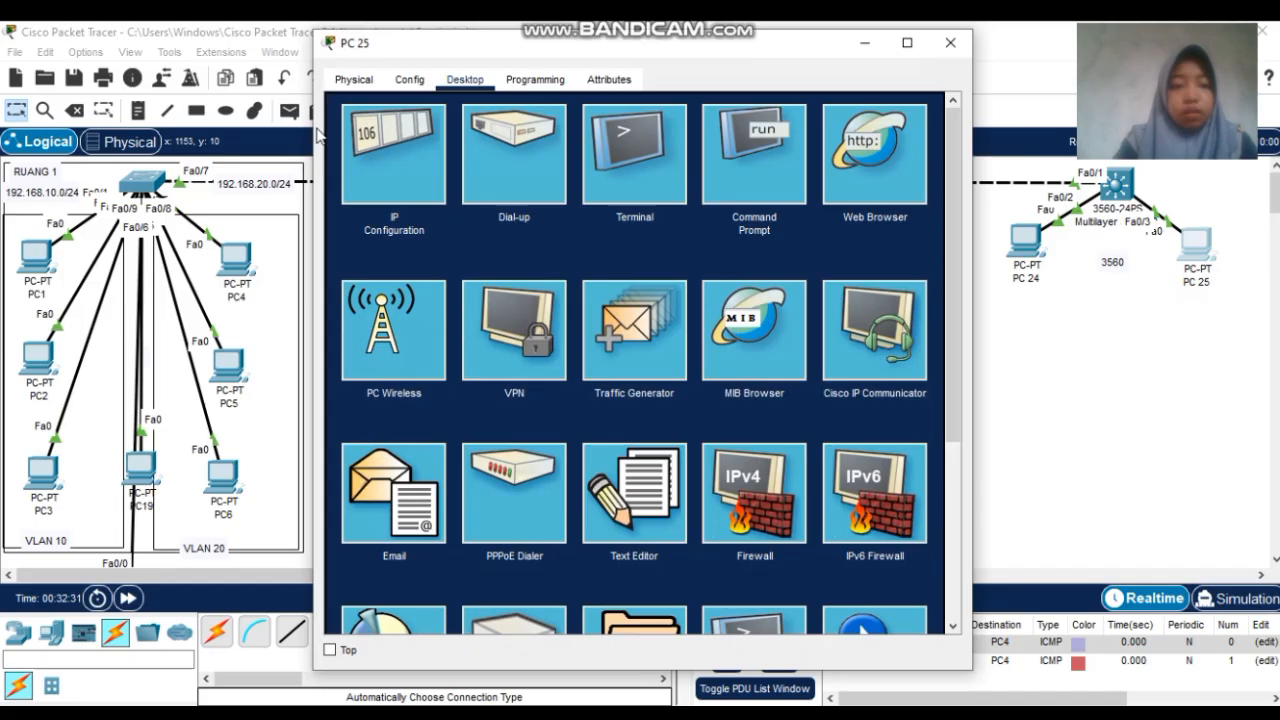
left_click(397, 140)
left_click(638, 263)
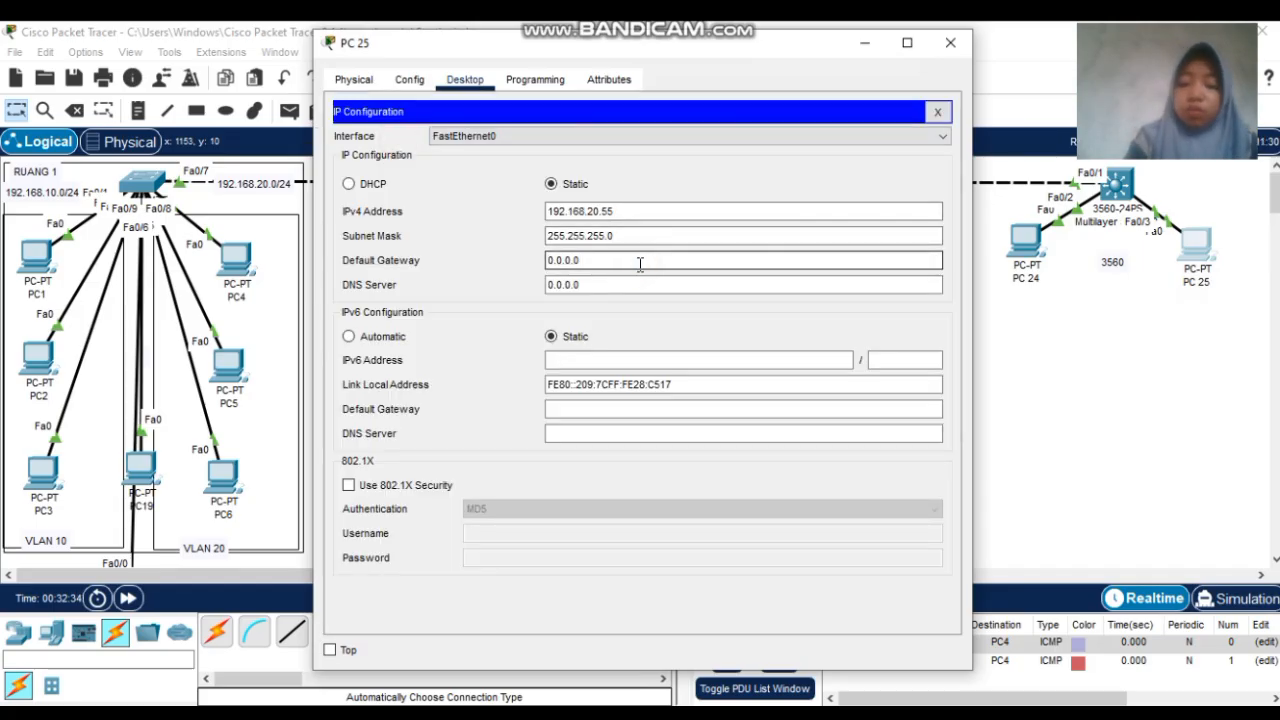
key("BackSpace")
key("BackSpace")
key("BackSpace")
key("BackSpace")
key("BackSpace")
key("BackSpace")
key("BackSpace")
type("192.168.")
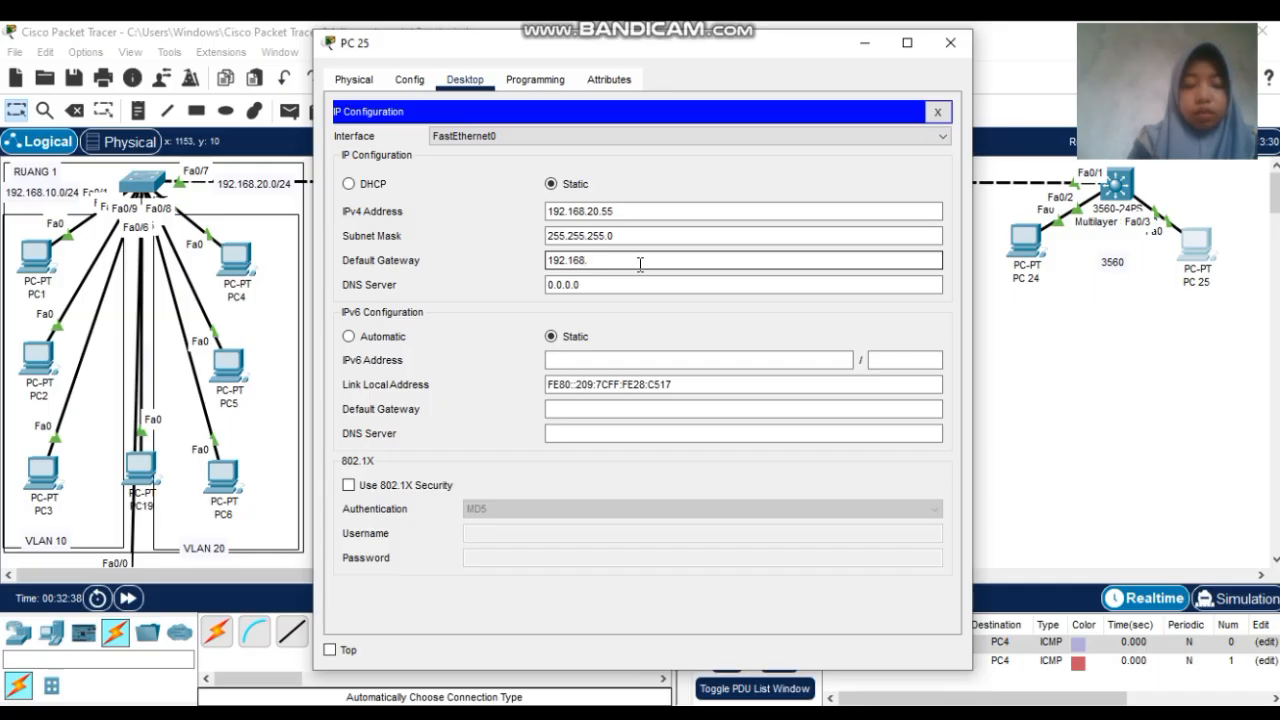
type("20.1")
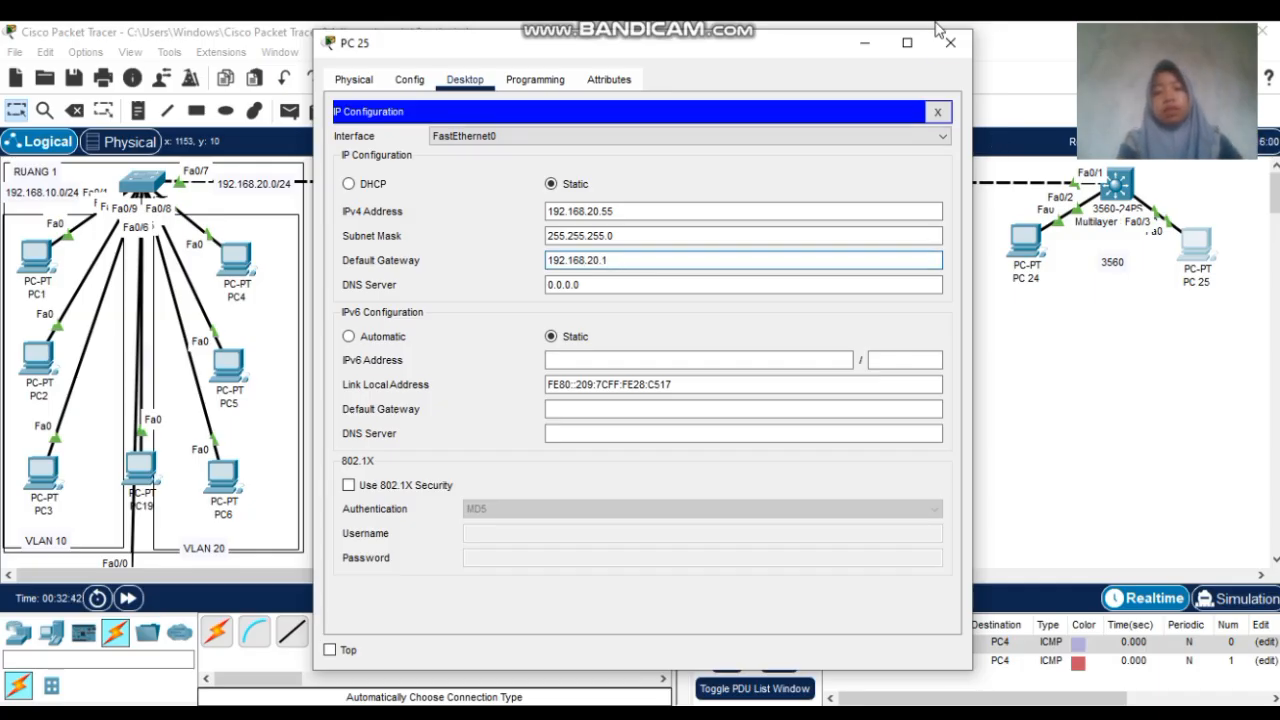
left_click(951, 43)
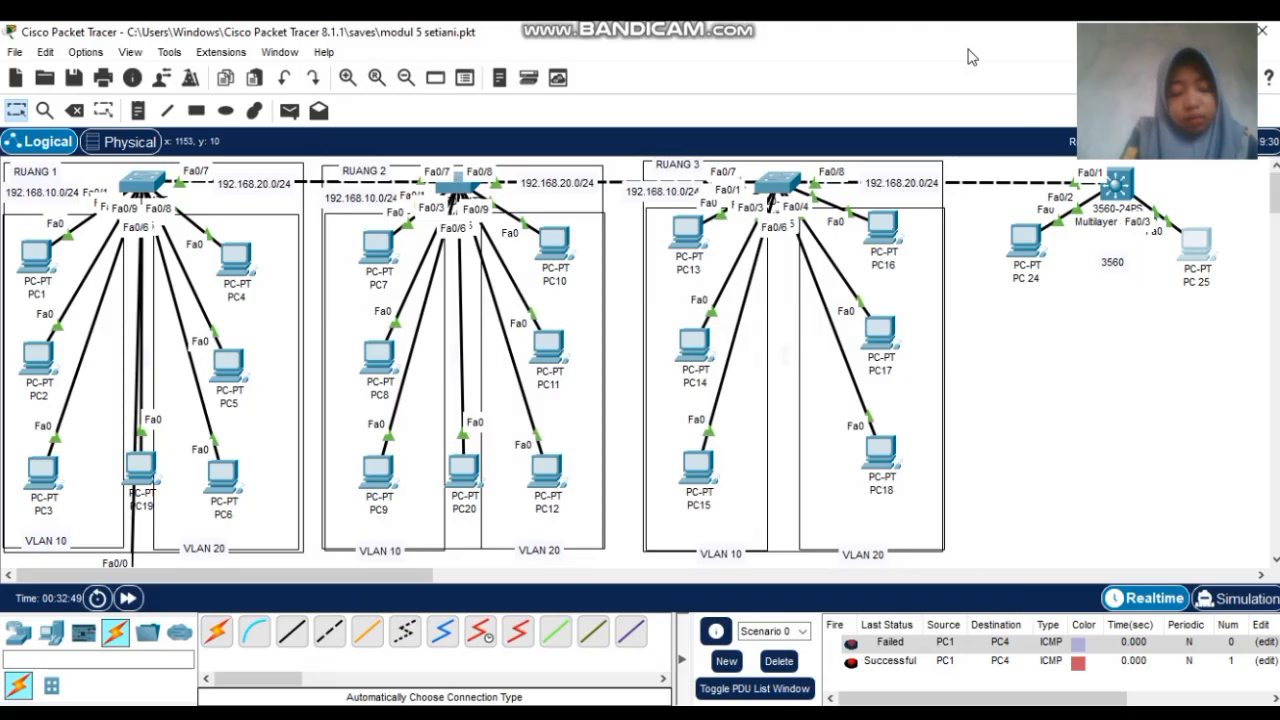
Set PC13's IPv4 default gateway to 192.168.10.1 in its IP configuration and close the PC's window
left_click(700, 258)
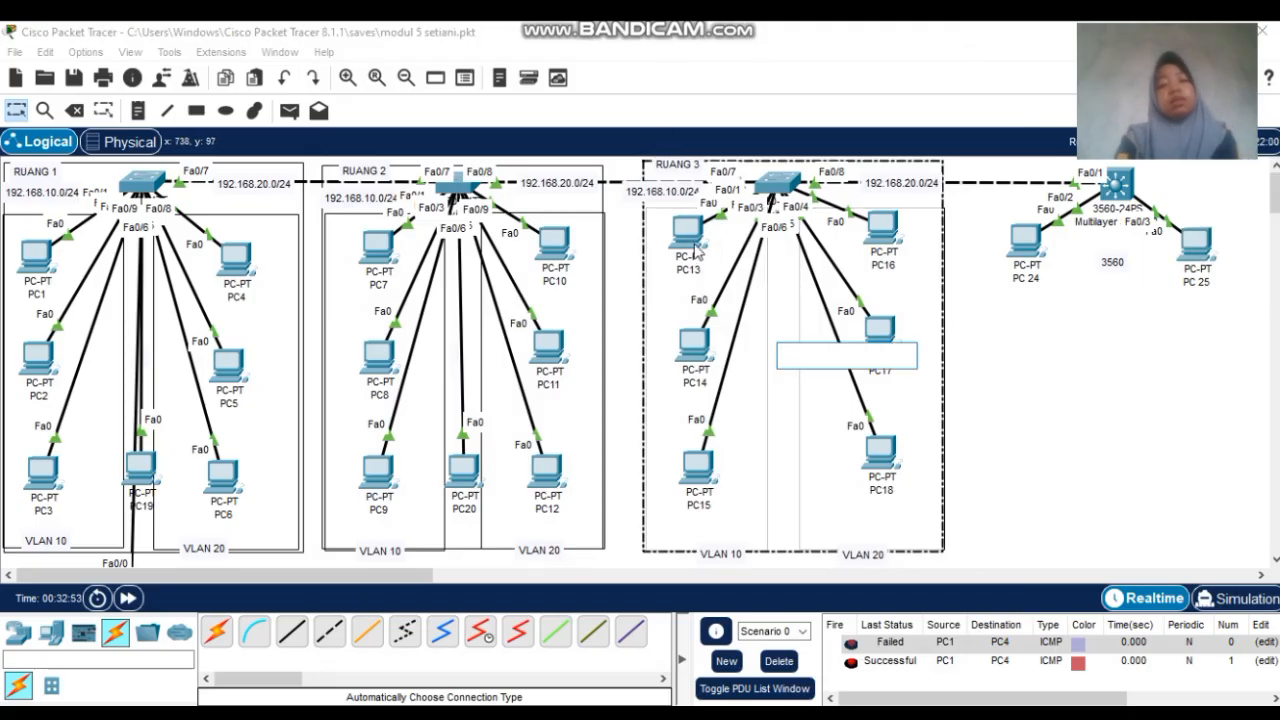
left_click(697, 251)
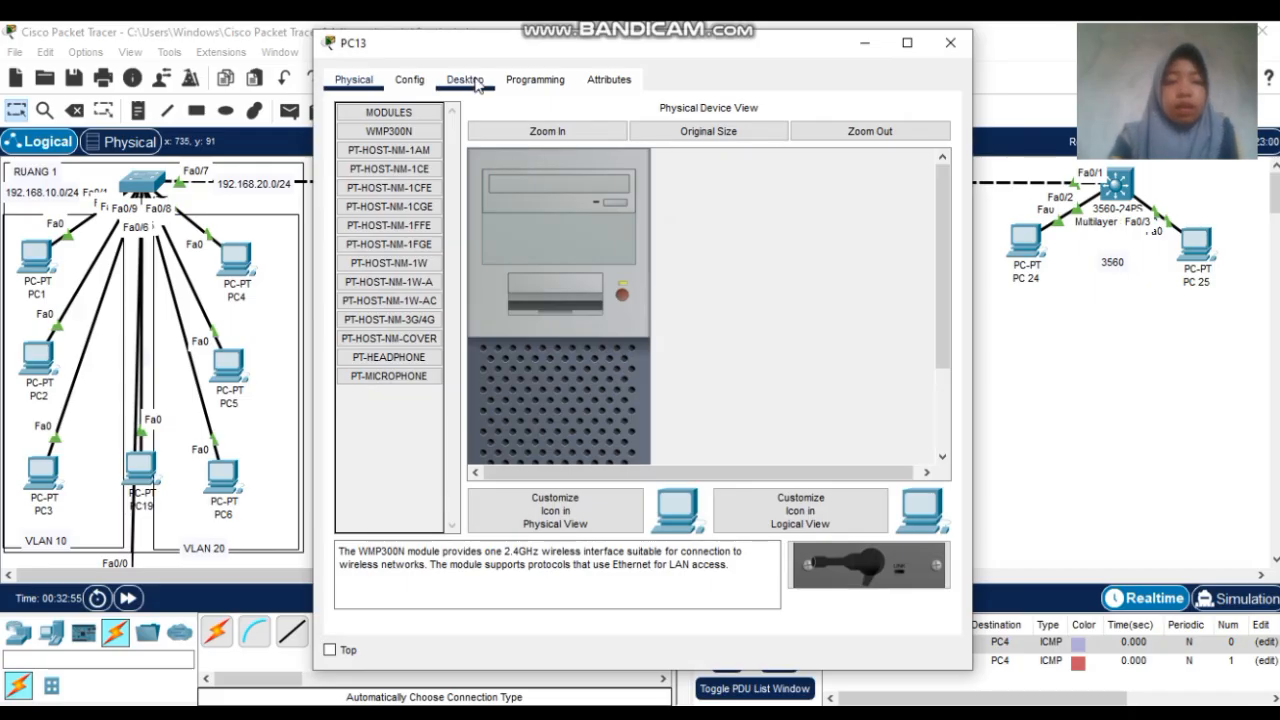
left_click(474, 82)
left_click(400, 158)
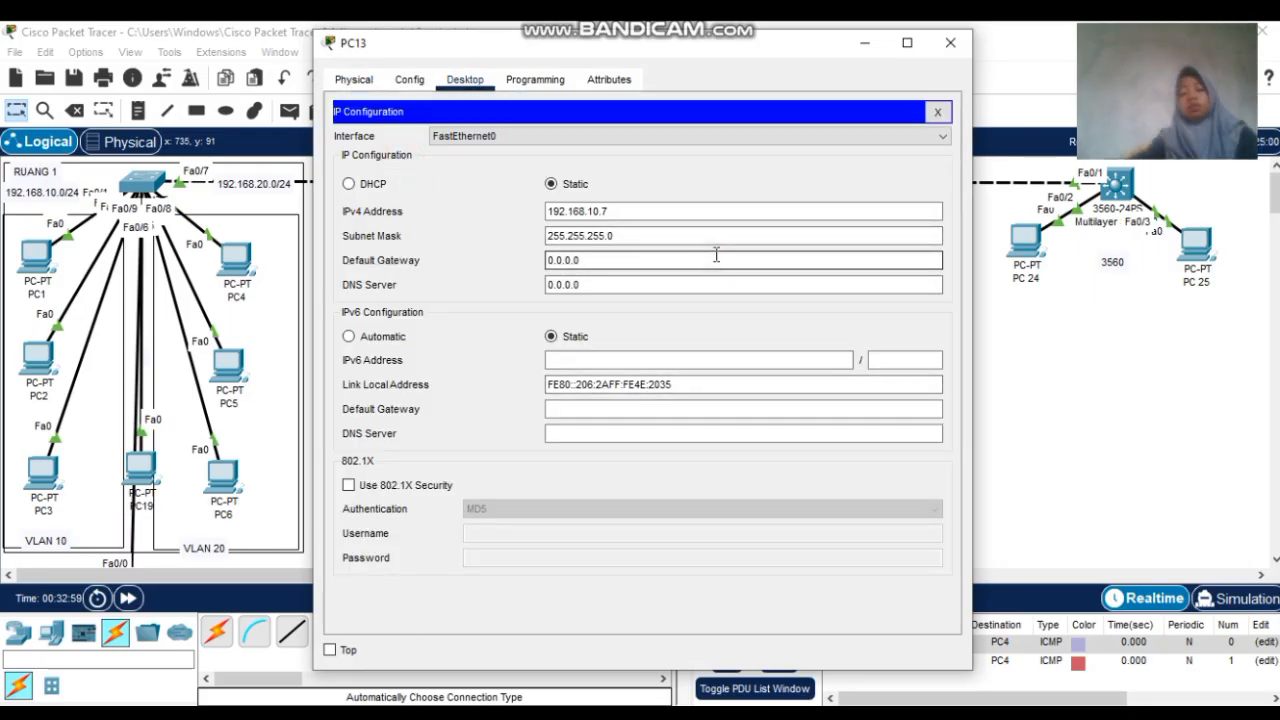
key("BackSpace")
key("BackSpace")
key("BackSpace")
key("BackSpace")
key("BackSpace")
key("BackSpace")
key("BackSpace")
type("19")
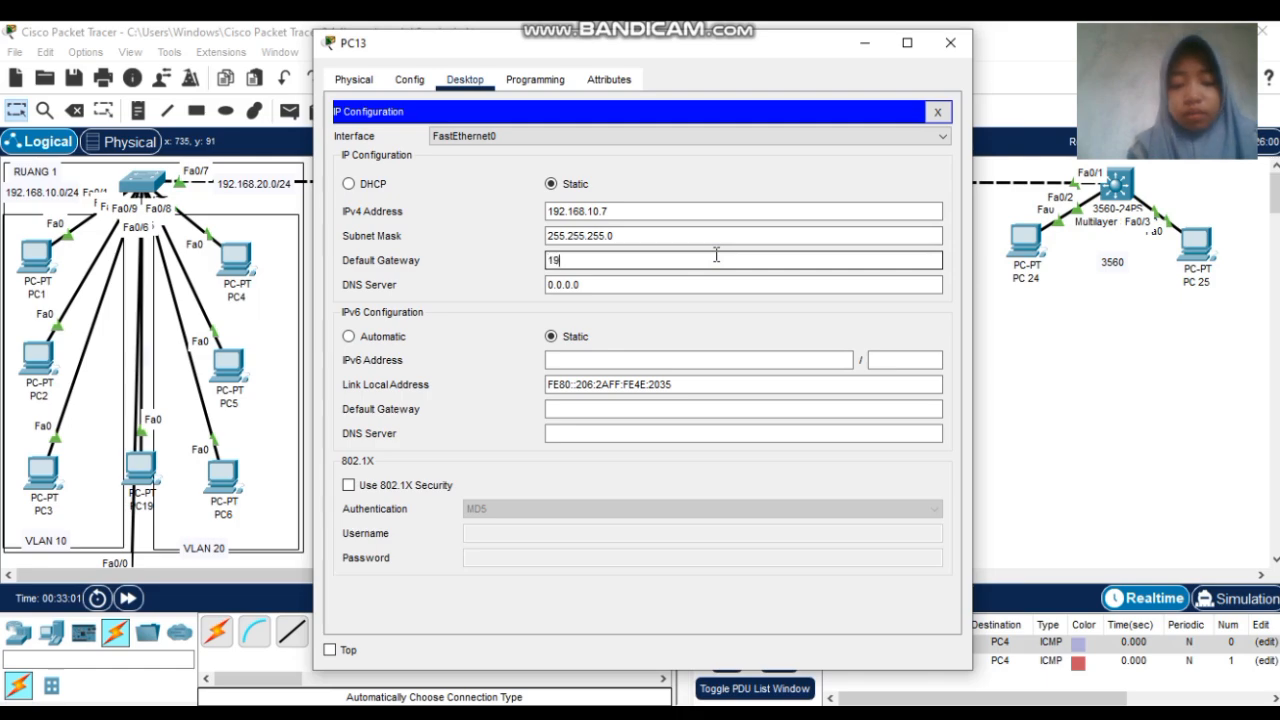
type("2.168.10.1")
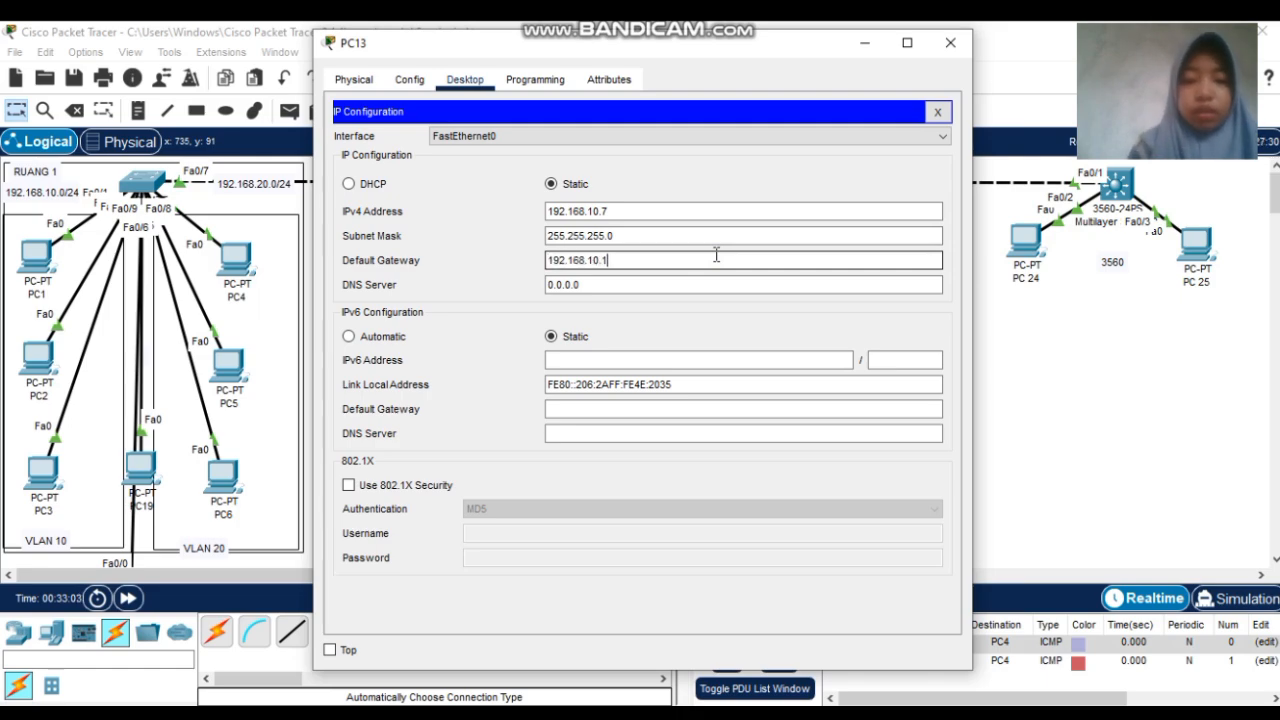
left_click(950, 43)
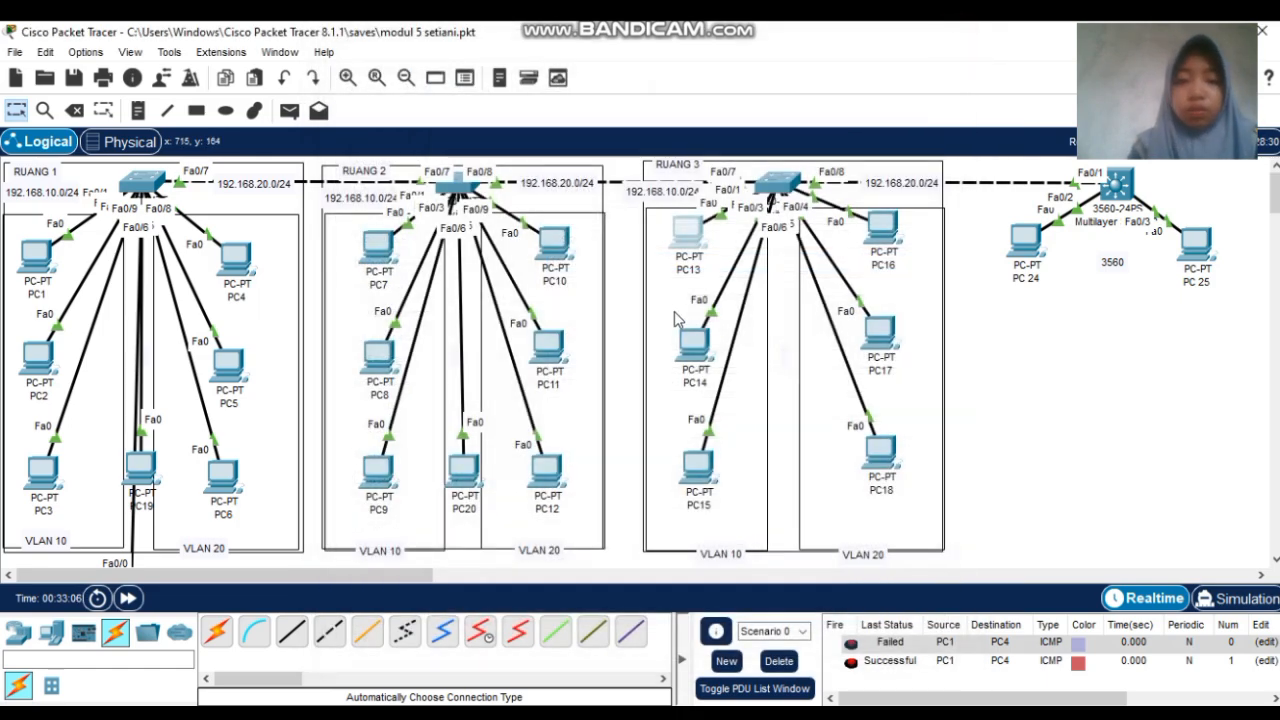
Set PC16's IPv4 default gateway to 192.168.20.1 in its IP configuration
left_click(897, 237)
left_click(465, 80)
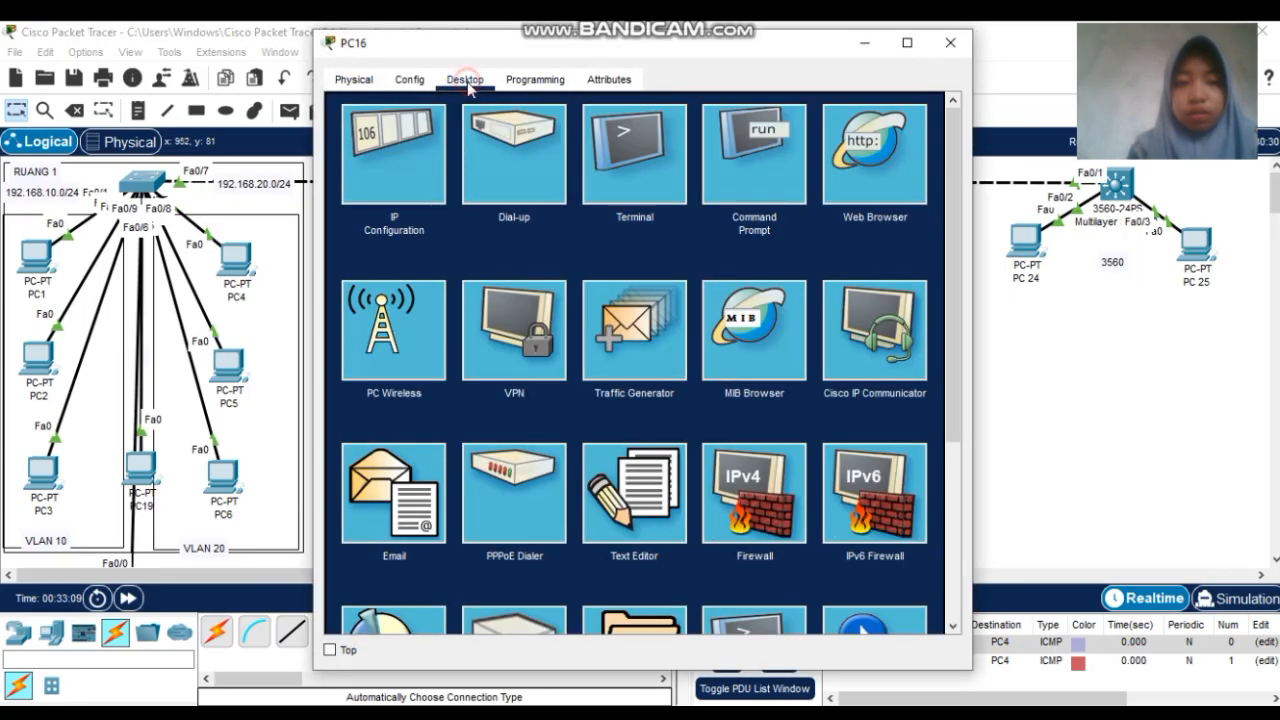
left_click(383, 190)
left_click(713, 258)
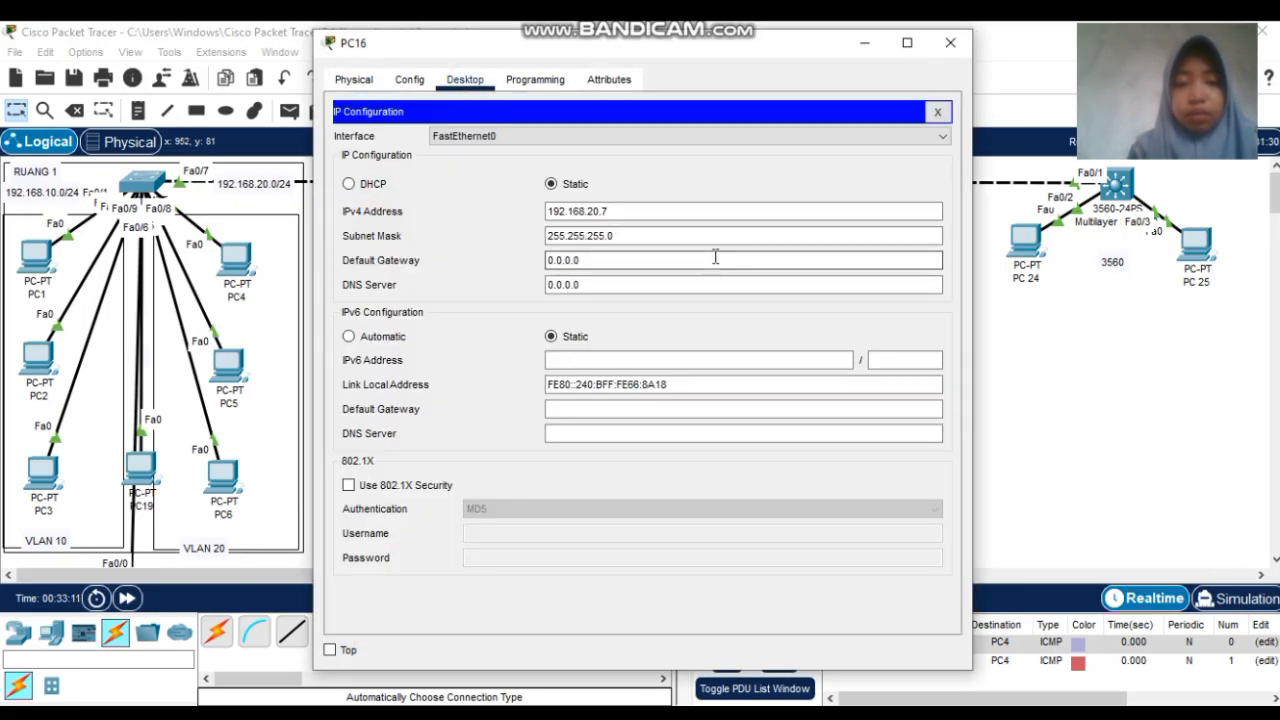
key("BackSpace")
key("BackSpace")
key("BackSpace")
key("BackSpace")
key("BackSpace")
key("BackSpace")
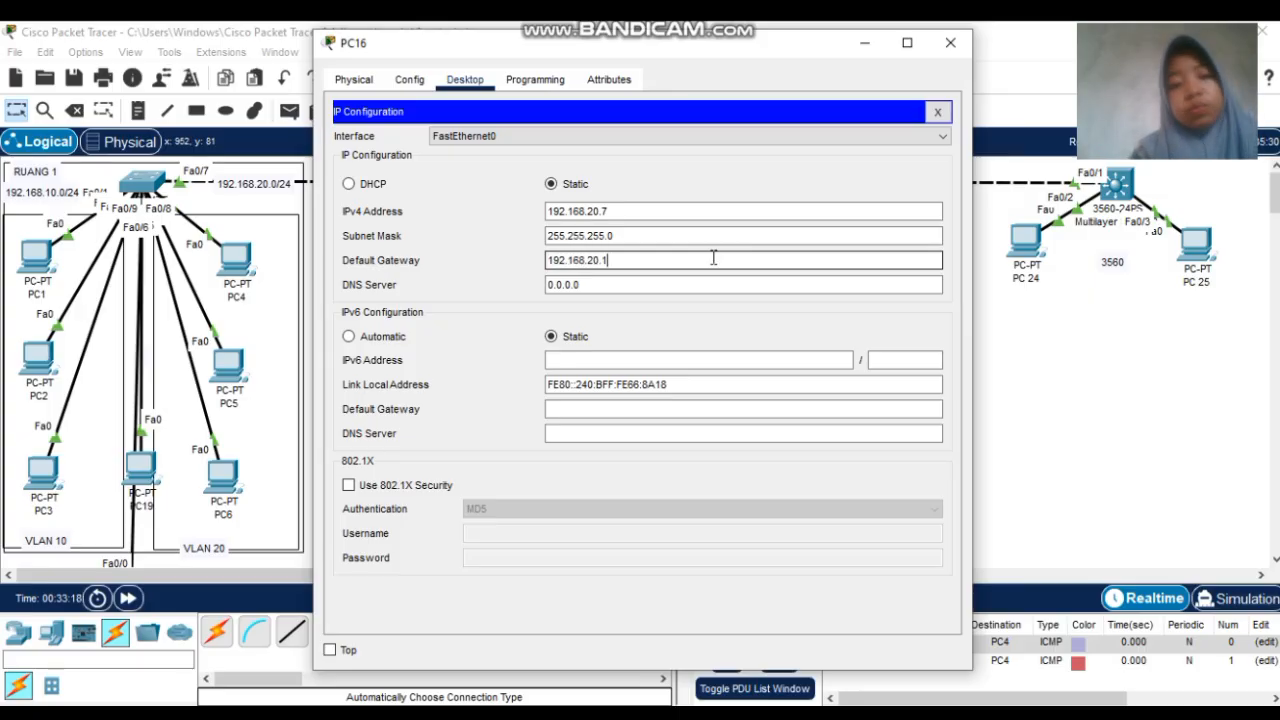
Close PC16's window, delete the scenario's existing PDUs and send a simple PDU between PC 24 and PC13
left_click(950, 43)
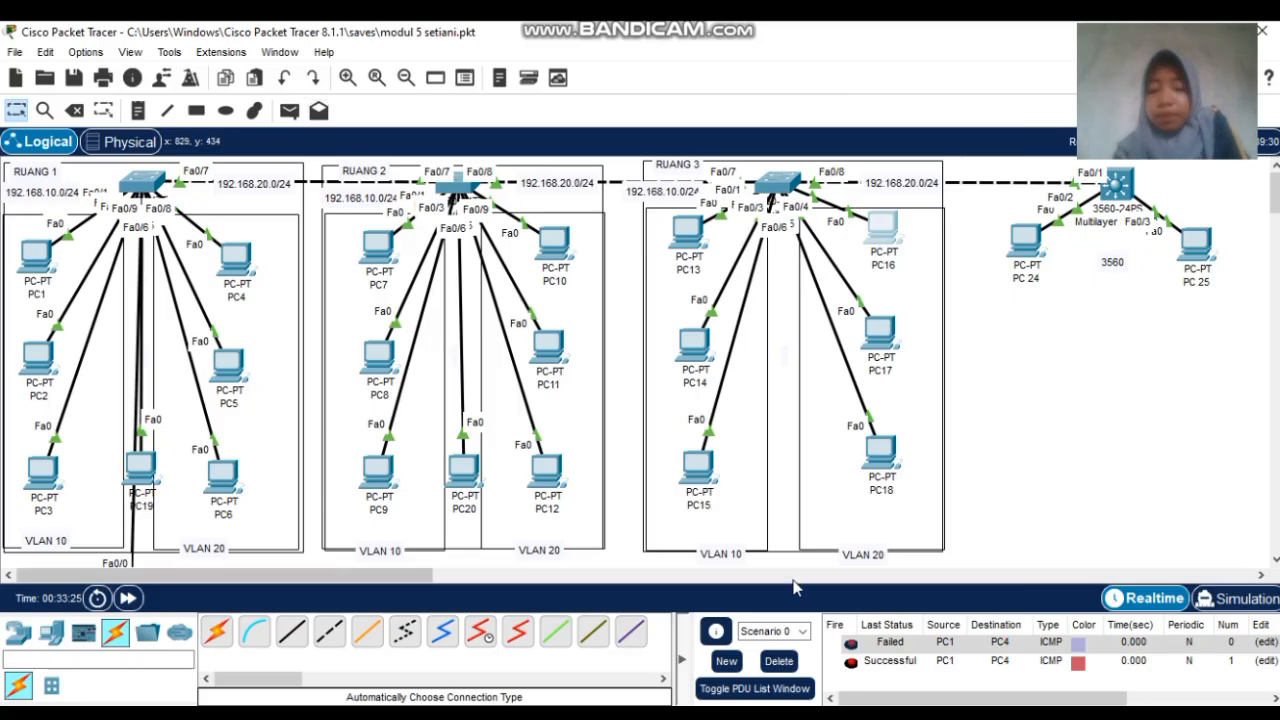
left_click(770, 664)
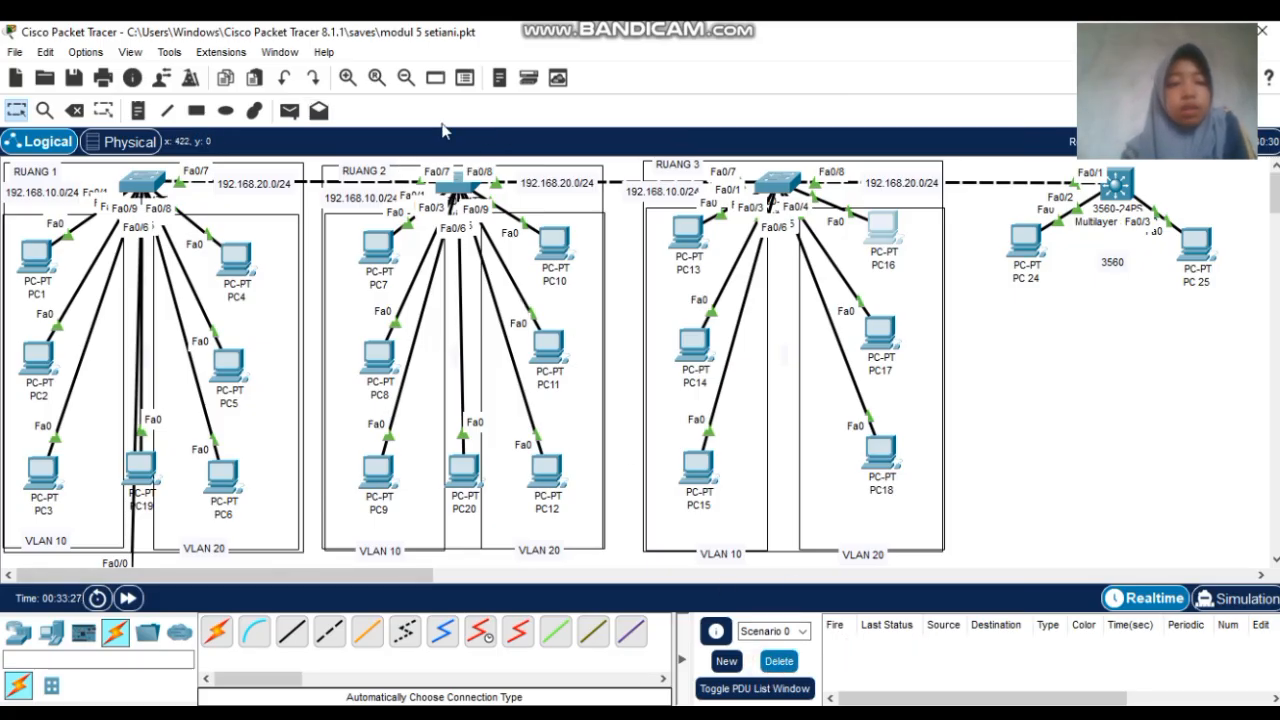
left_click(289, 121)
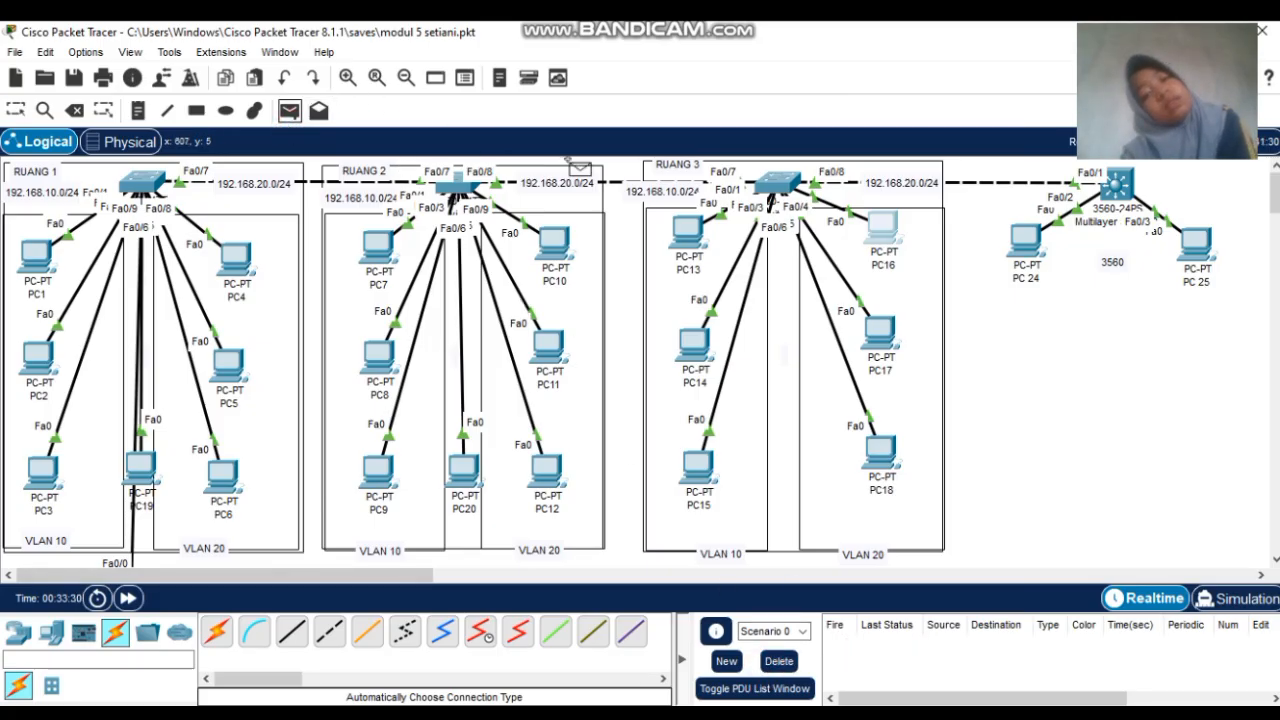
left_click(1020, 240)
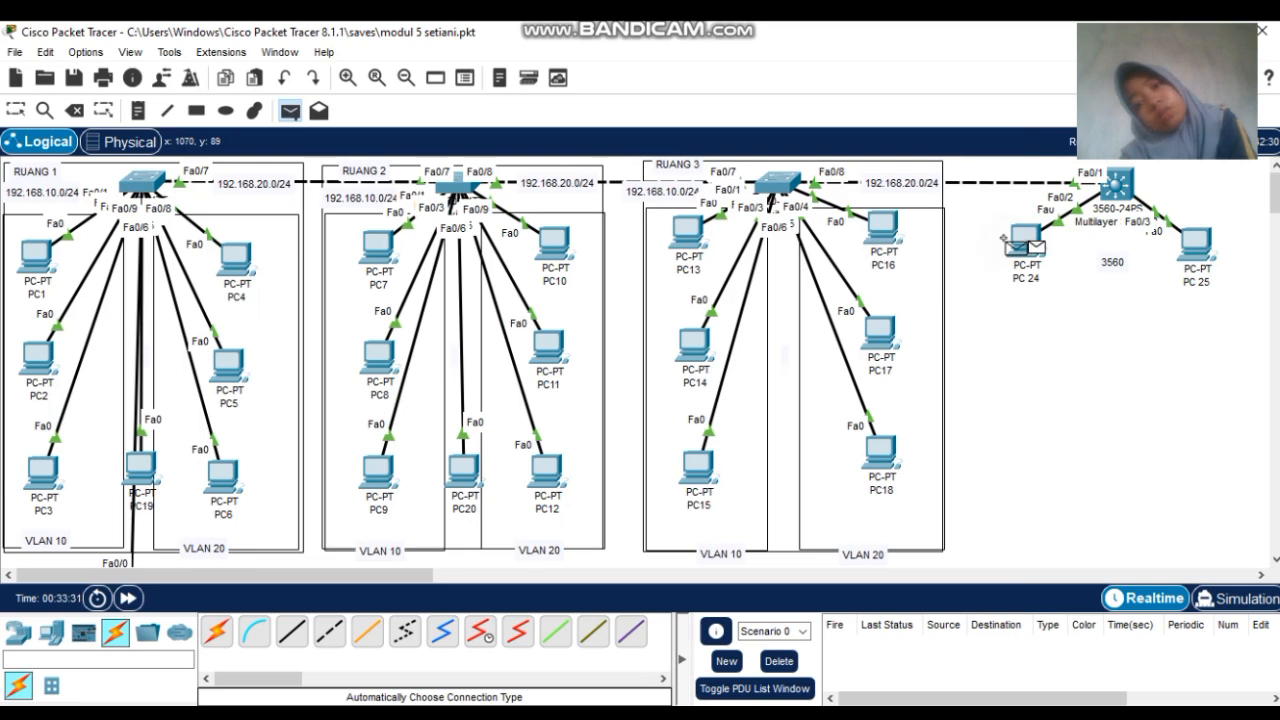
left_click(683, 229)
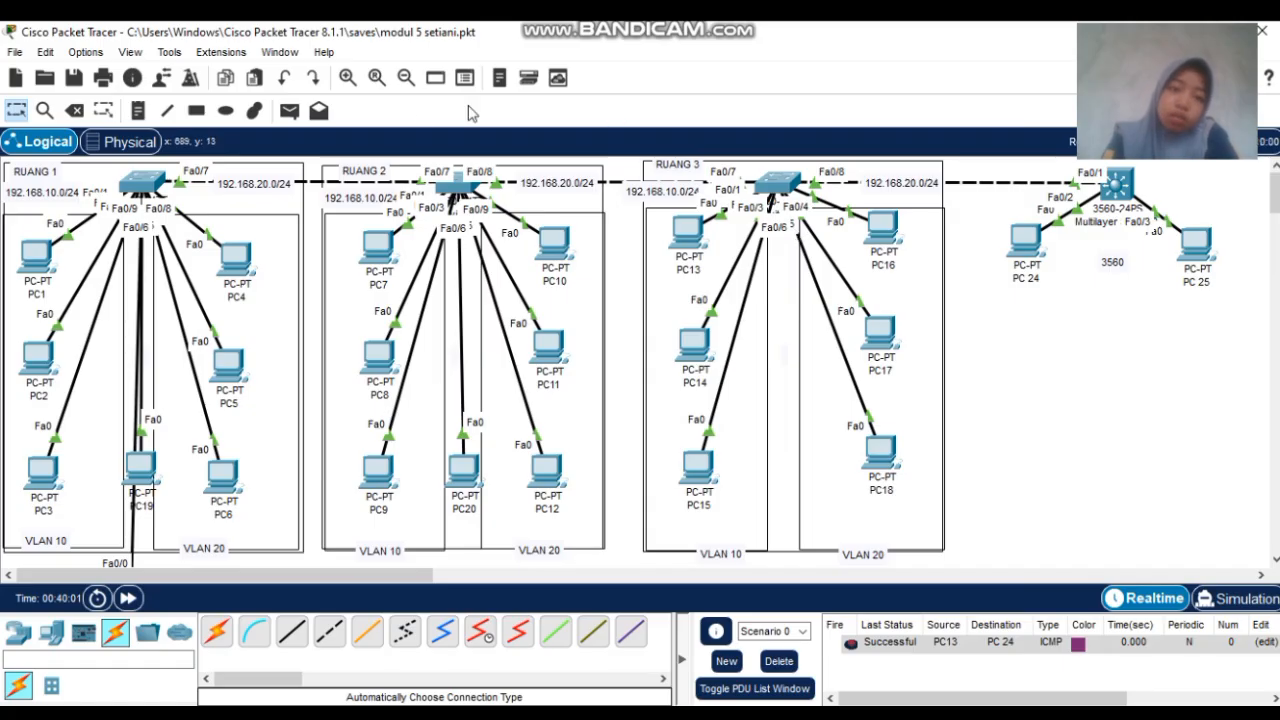
Send a simple PDU from PC13 to PC 25 to test connectivity between VLAN 10 and VLAN 20
left_click(290, 112)
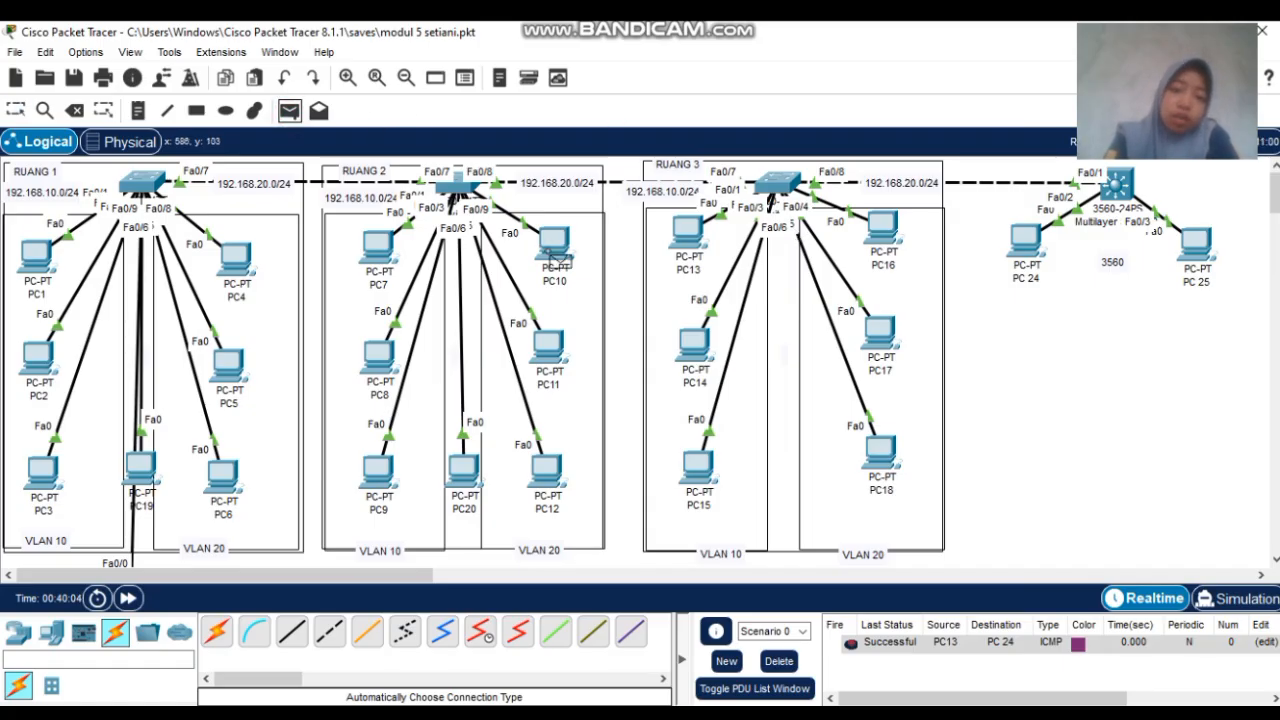
left_click(687, 232)
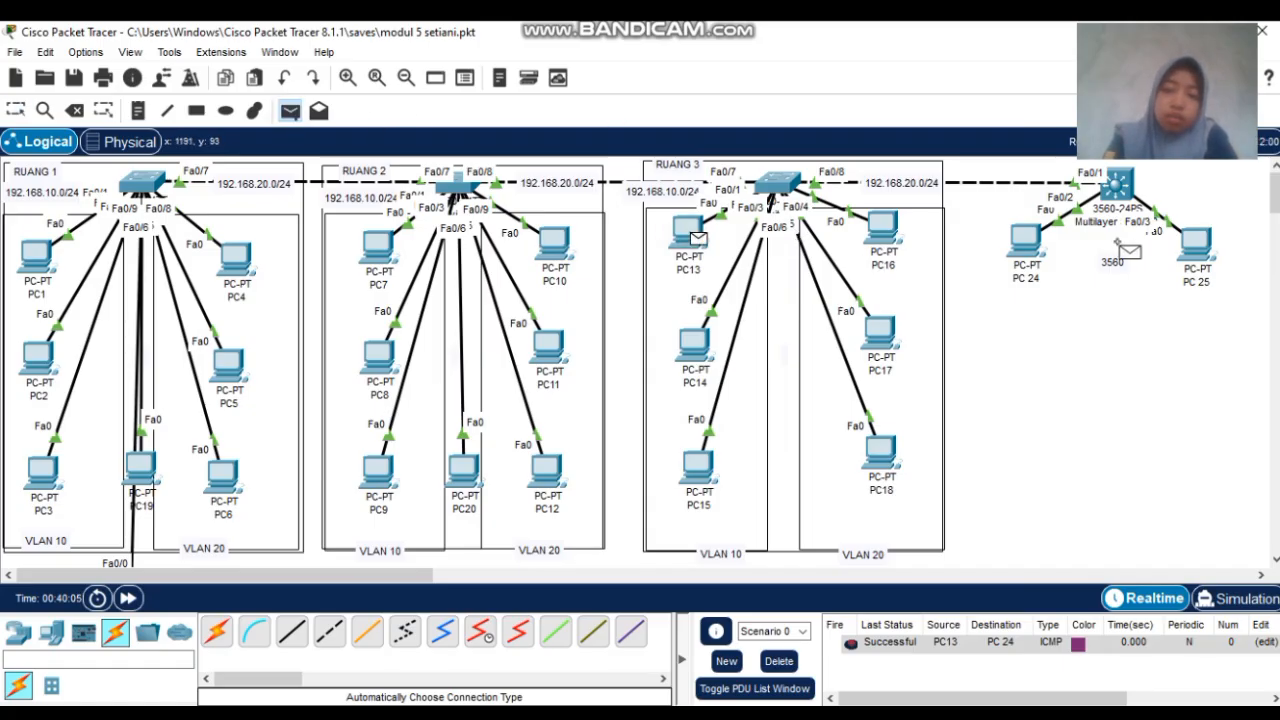
left_click(1200, 244)
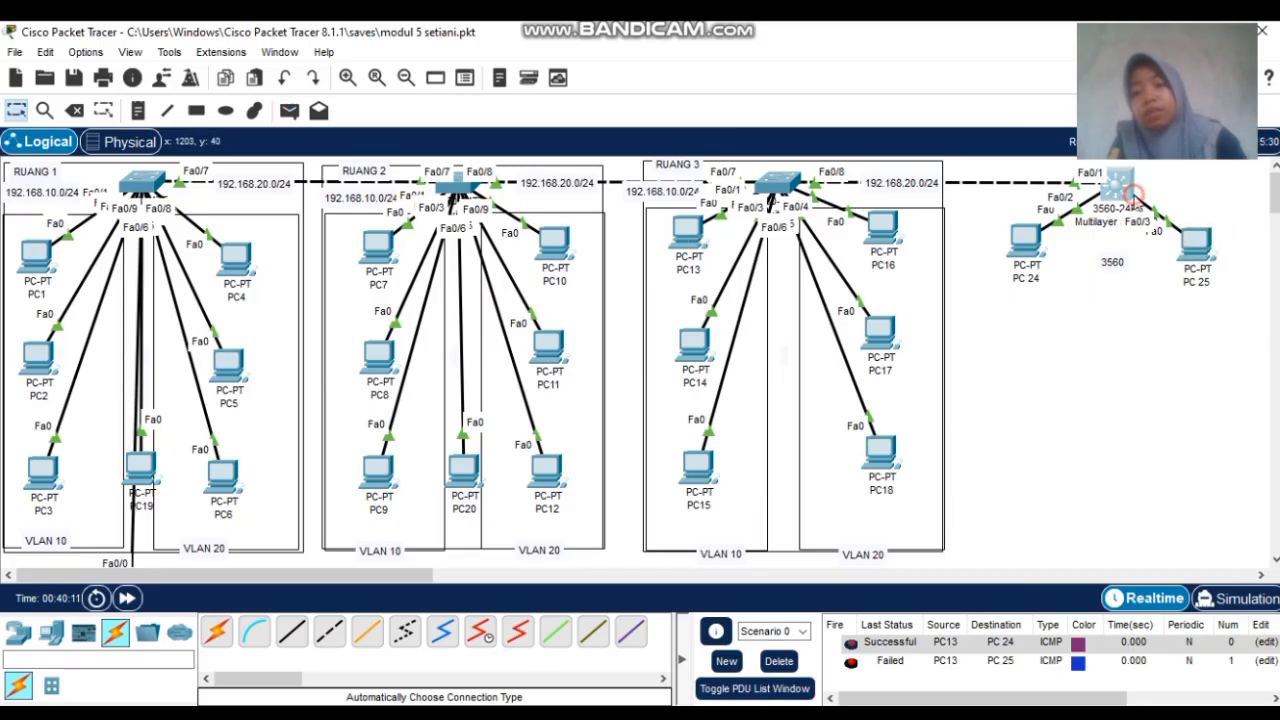
Open the 3560 multilayer switch's command line and exit interface configuration mode to global configuration
left_click(1122, 190)
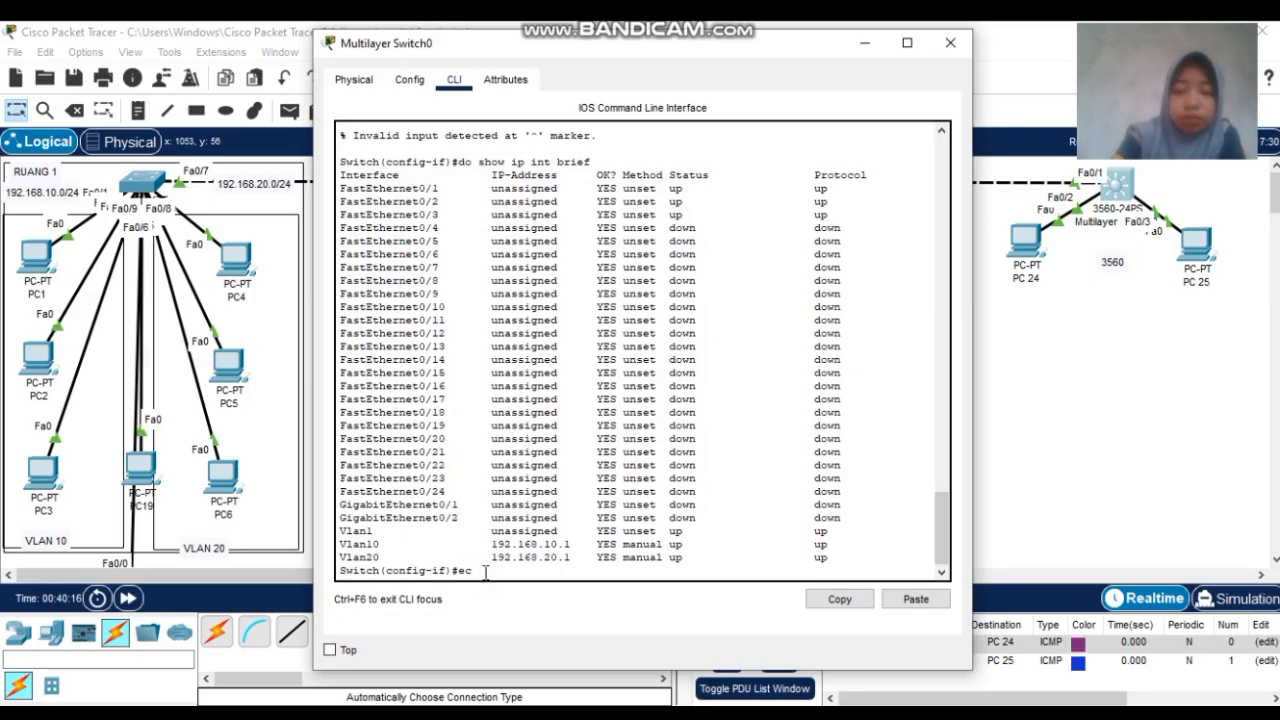
type("exi")
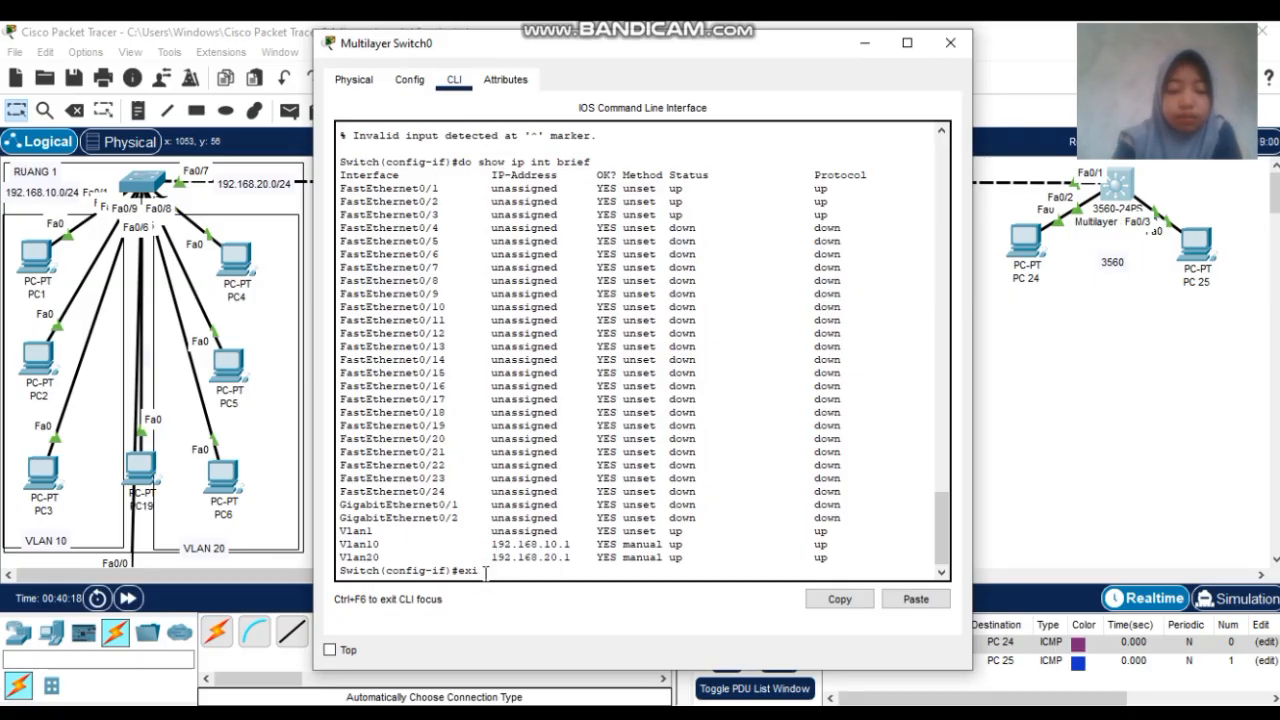
type("t")
key("Return")
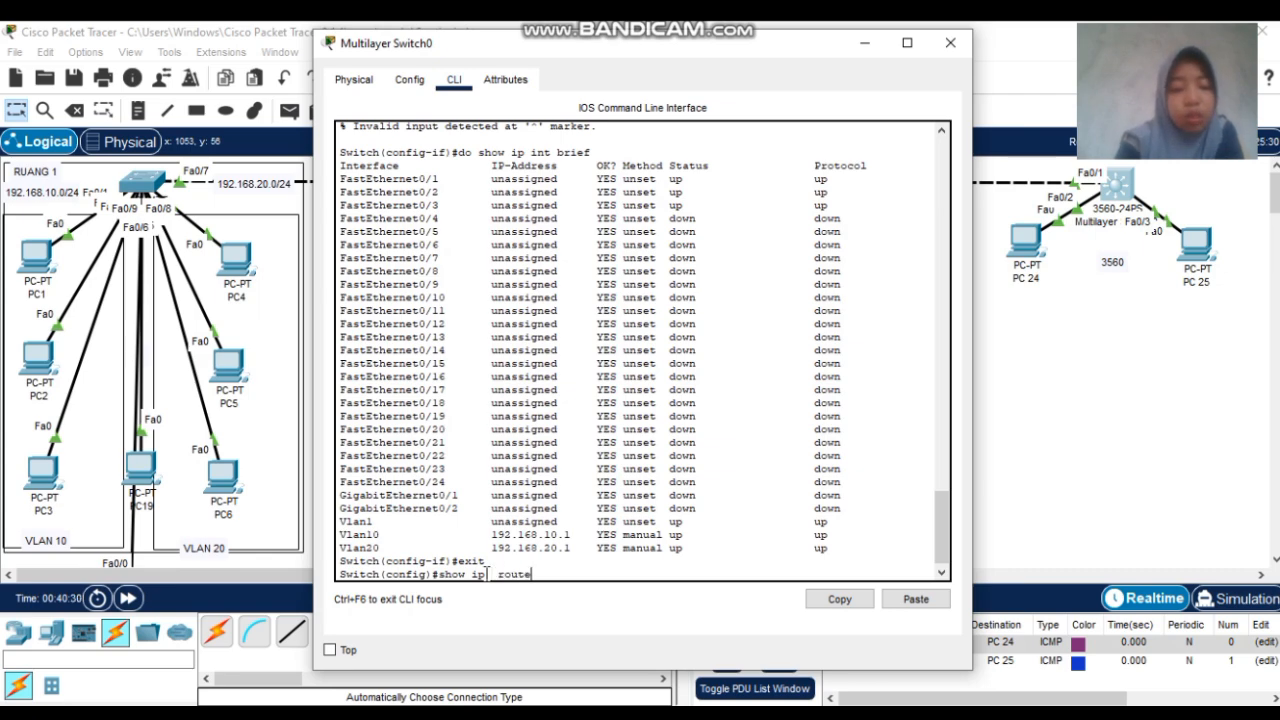
Display the multilayer switch's routing table from global configuration mode with "do show ip route"
key("Return")
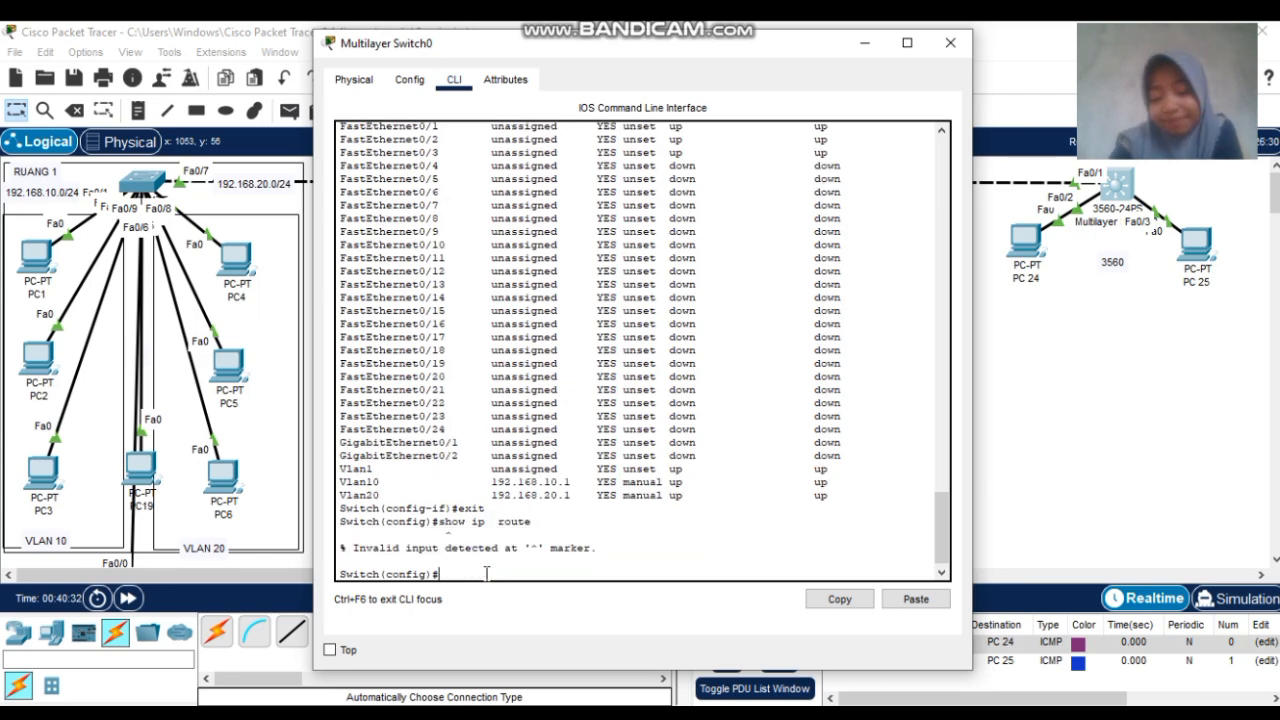
key("Up")
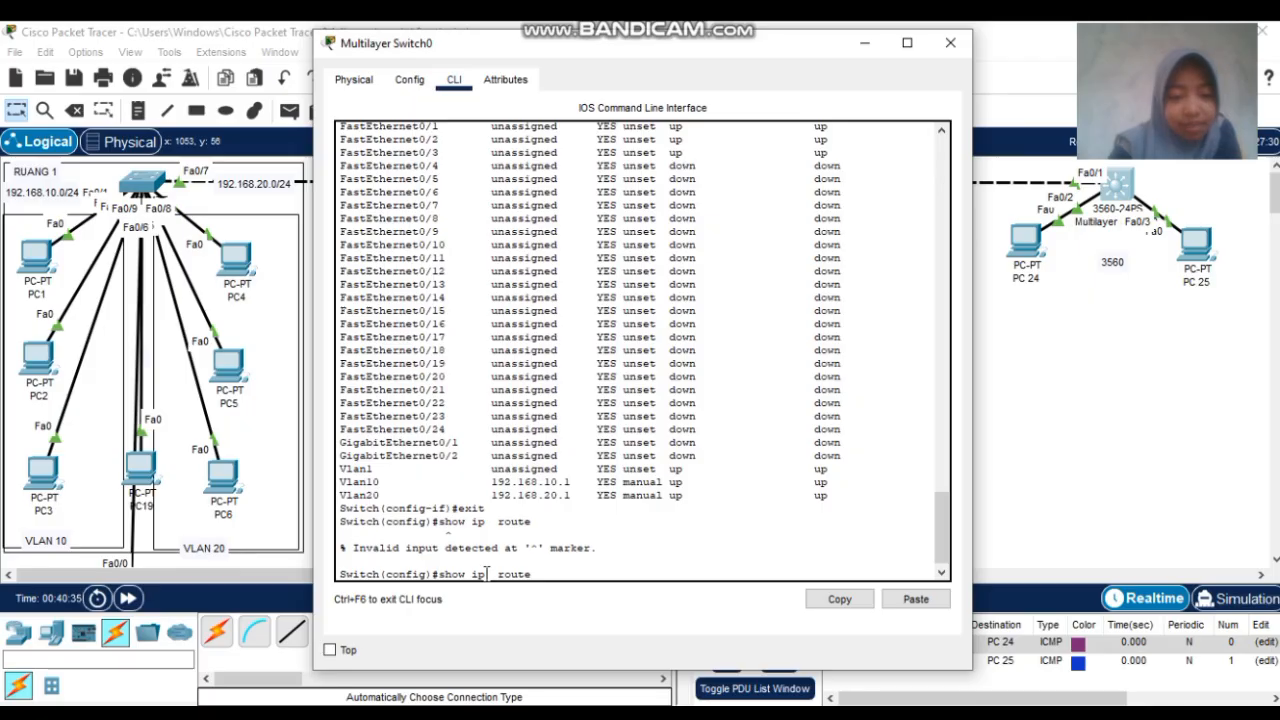
key("BackSpace")
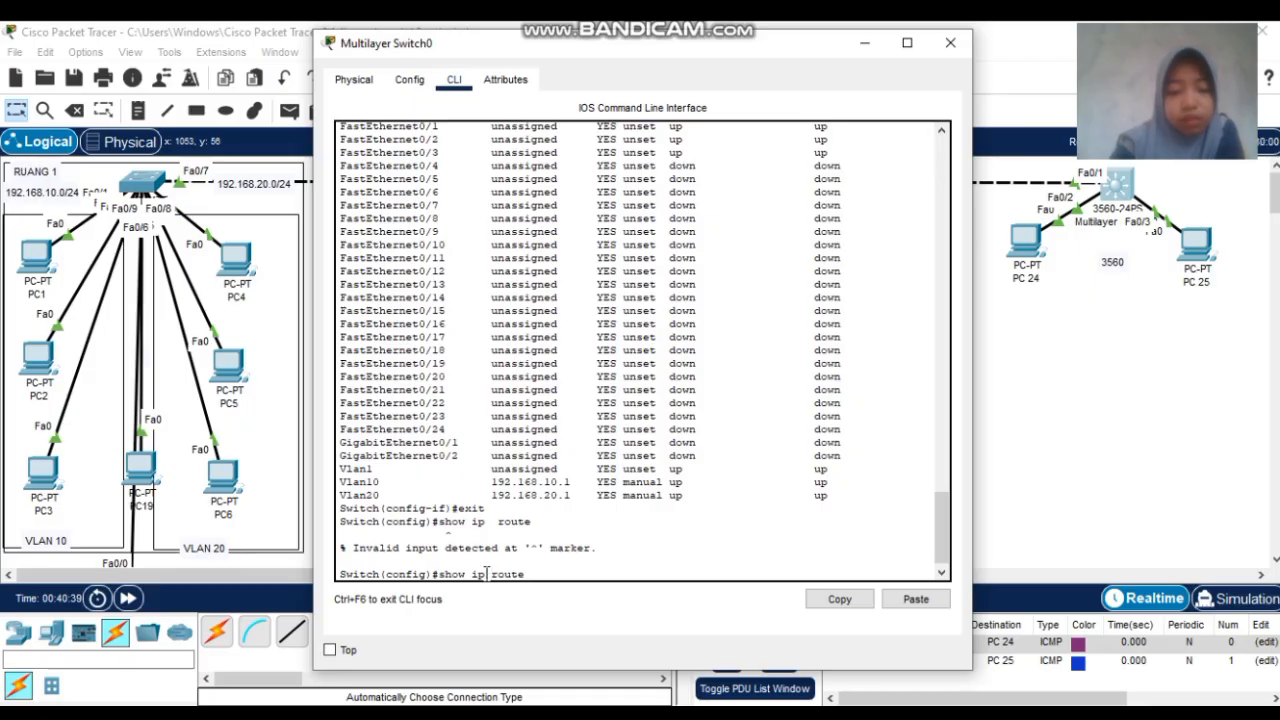
key("Return")
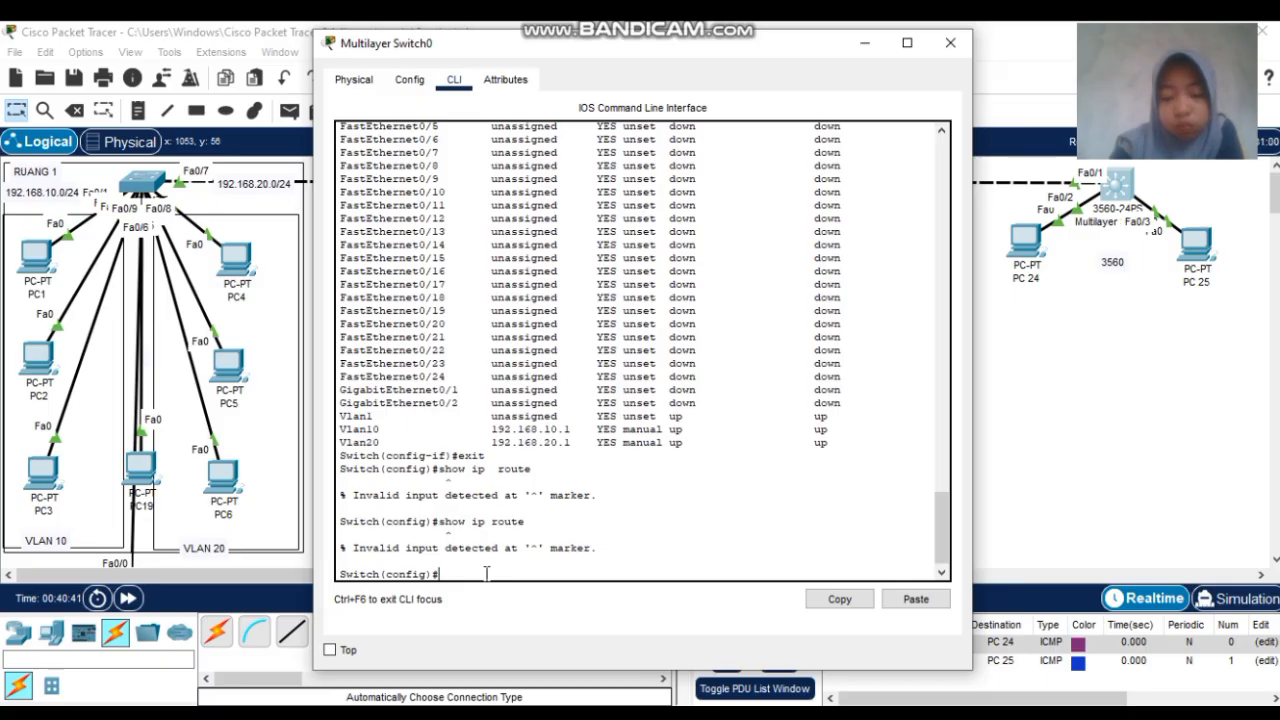
key("Up")
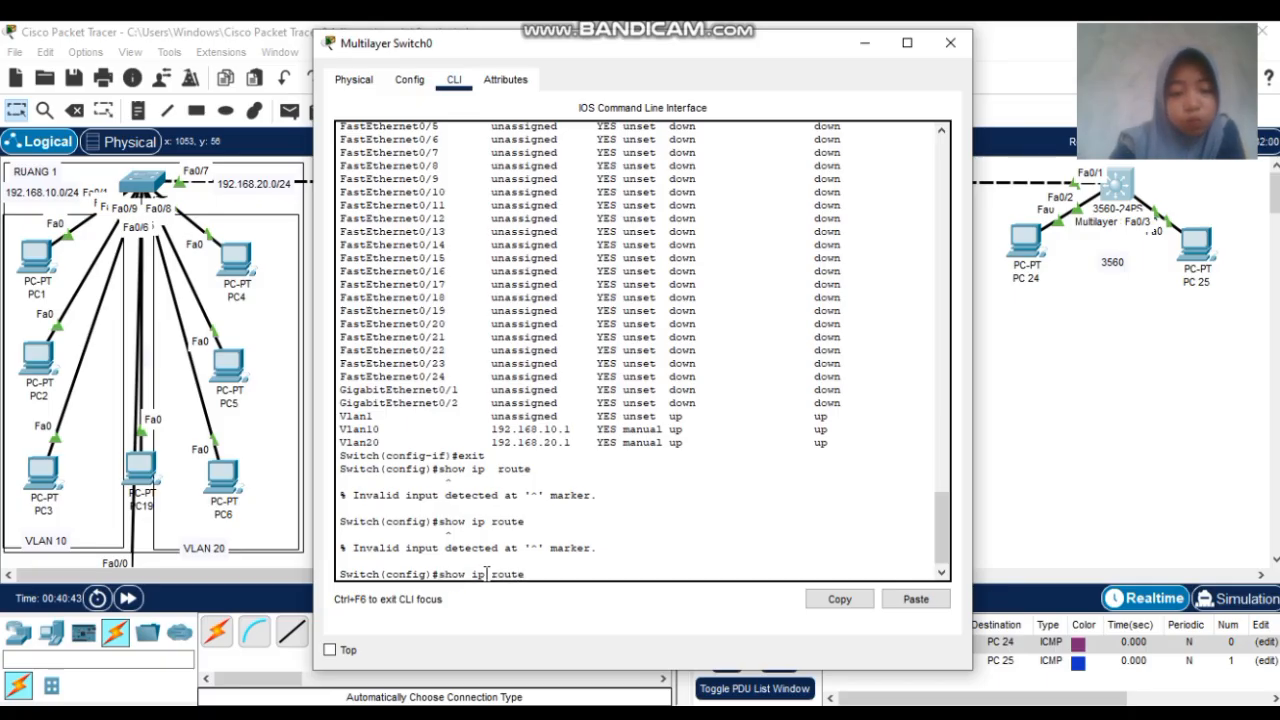
type("do")
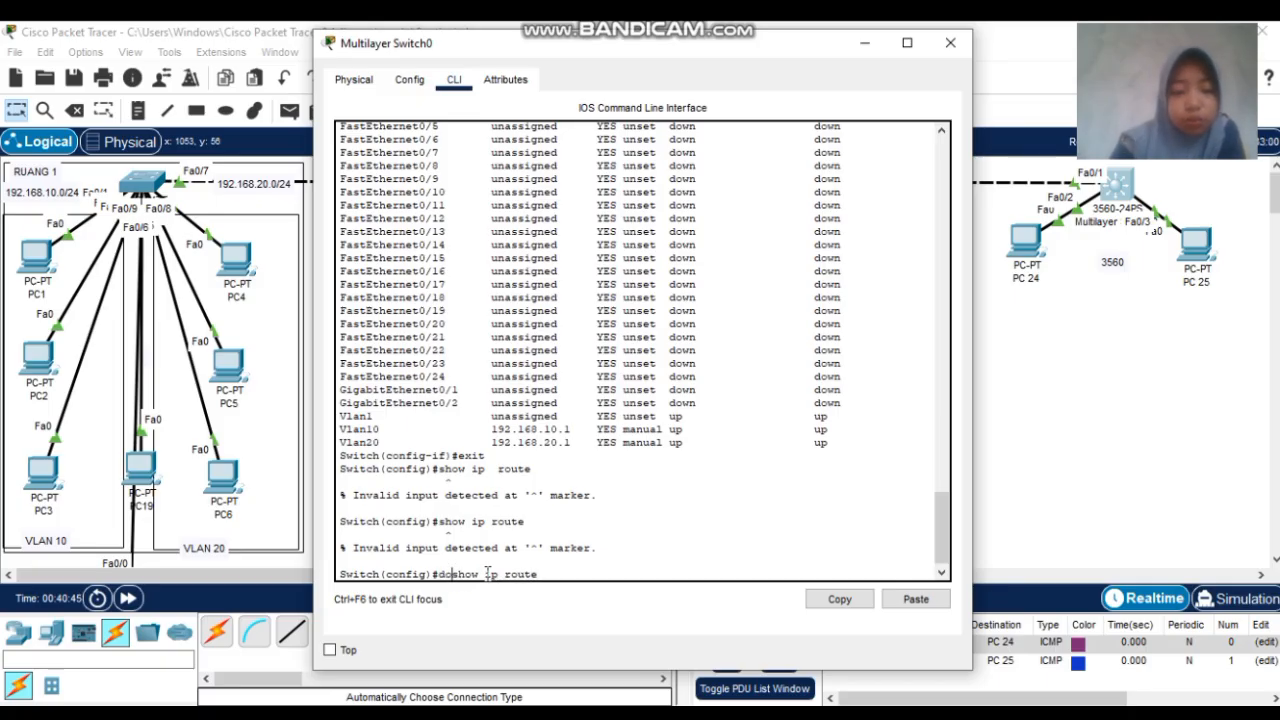
key("Return")
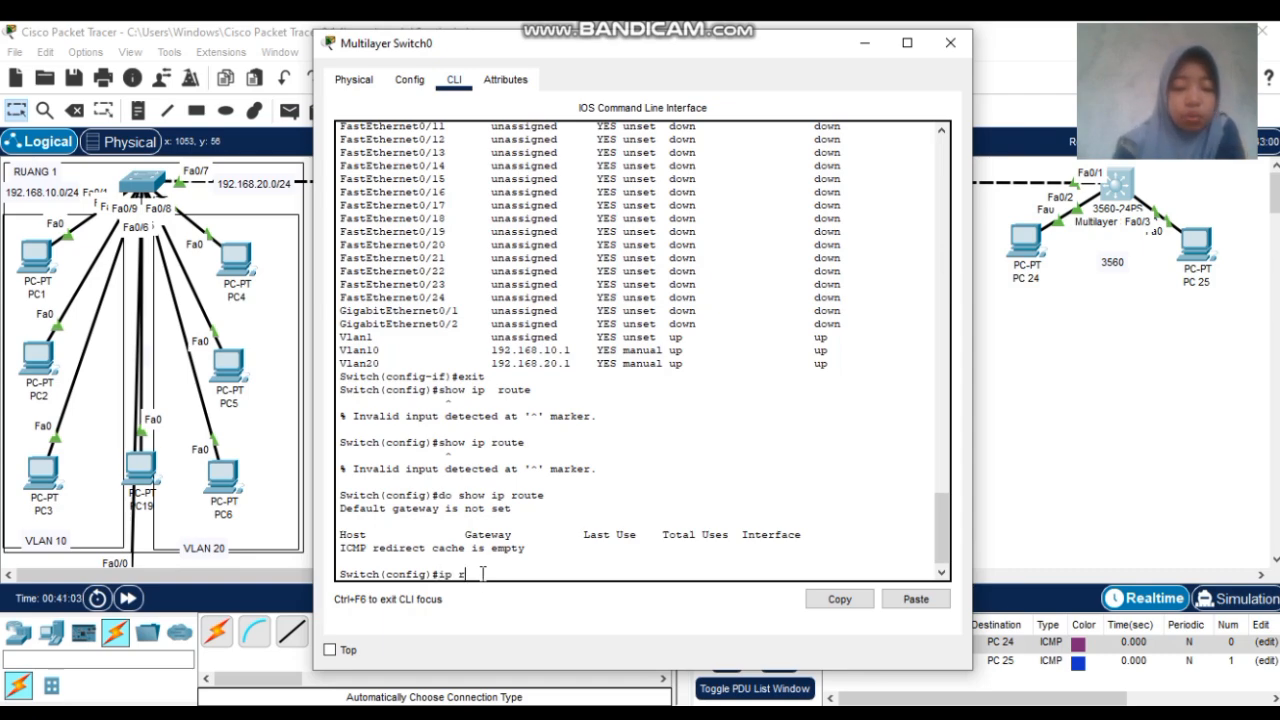
Enable Layer 3 routing on the multilayer switch with the "ip routing" command
key("BackSpace")
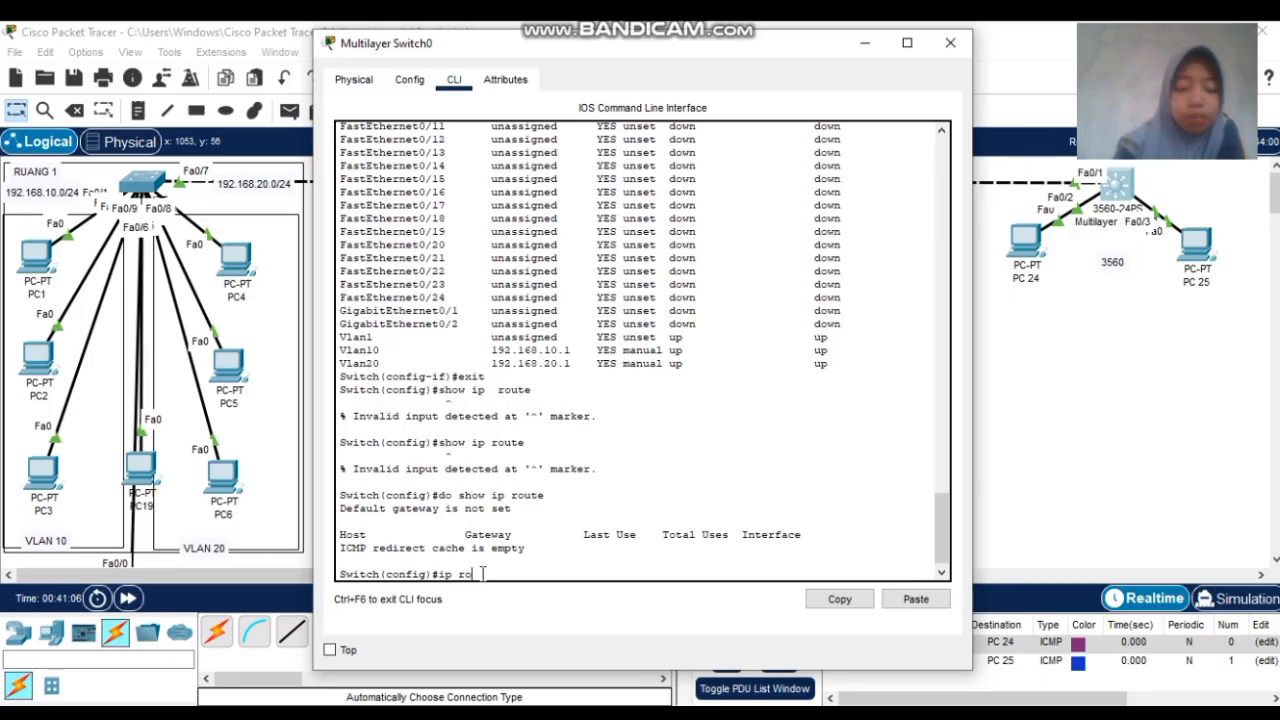
key("Return")
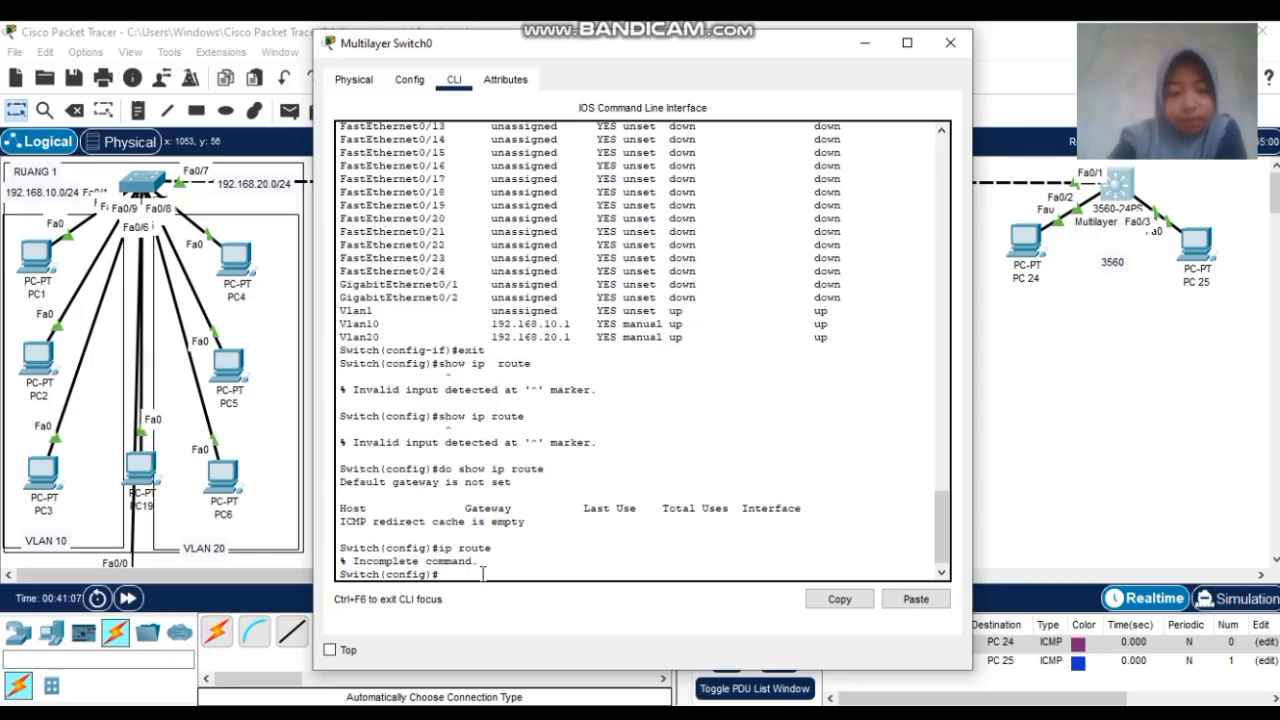
key("Up")
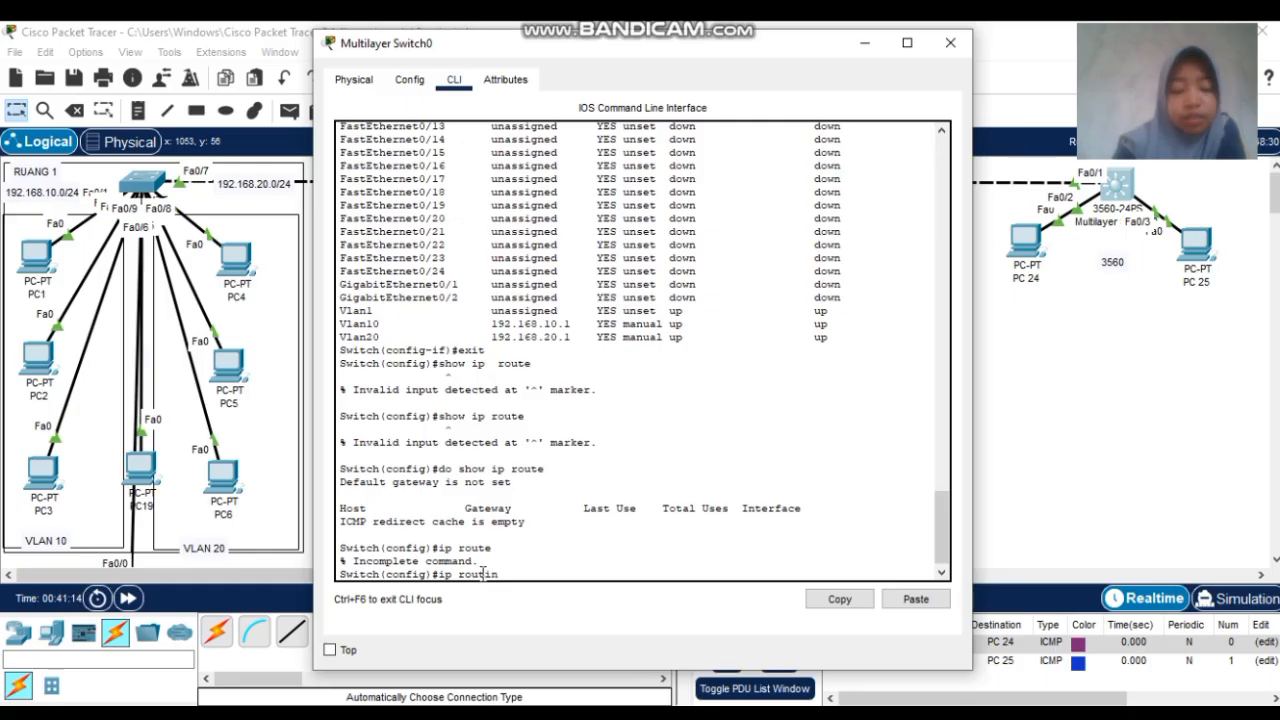
type("ing")
key("Return")
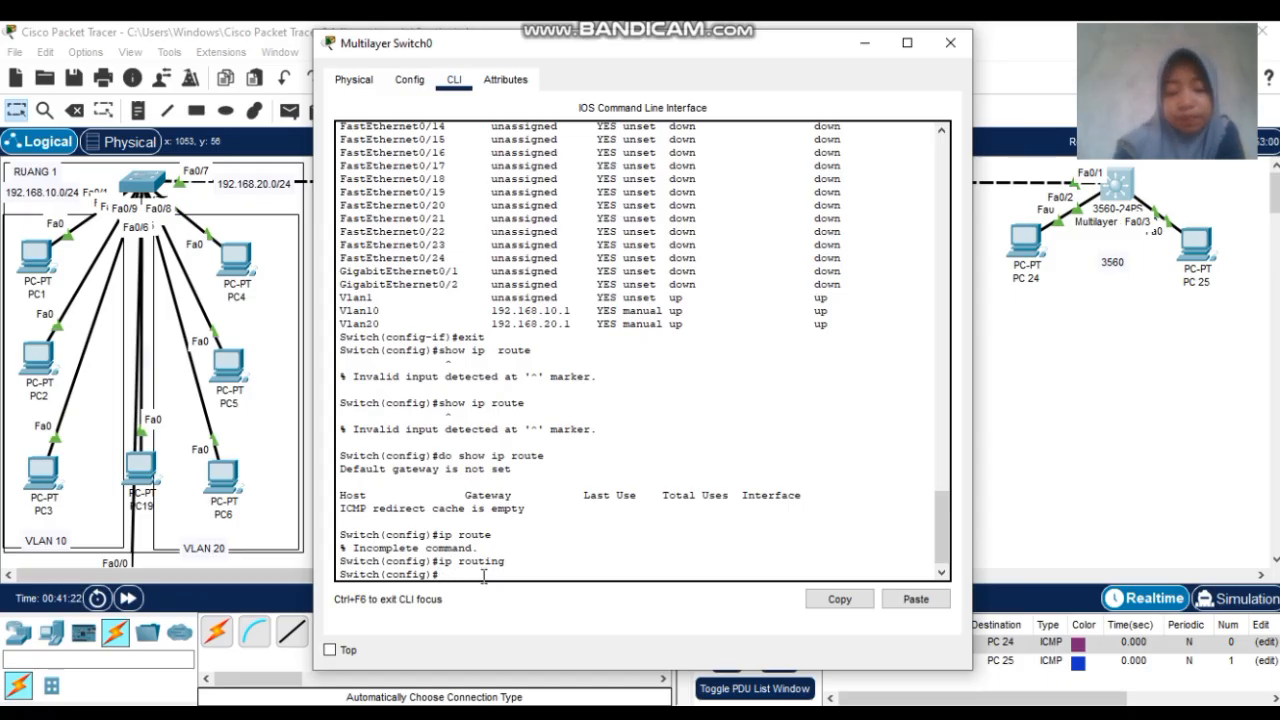
Recheck the multilayer switch's routing table with "do show ip route" and close the switch's window
key("Up")
key("Up")
key("Up")
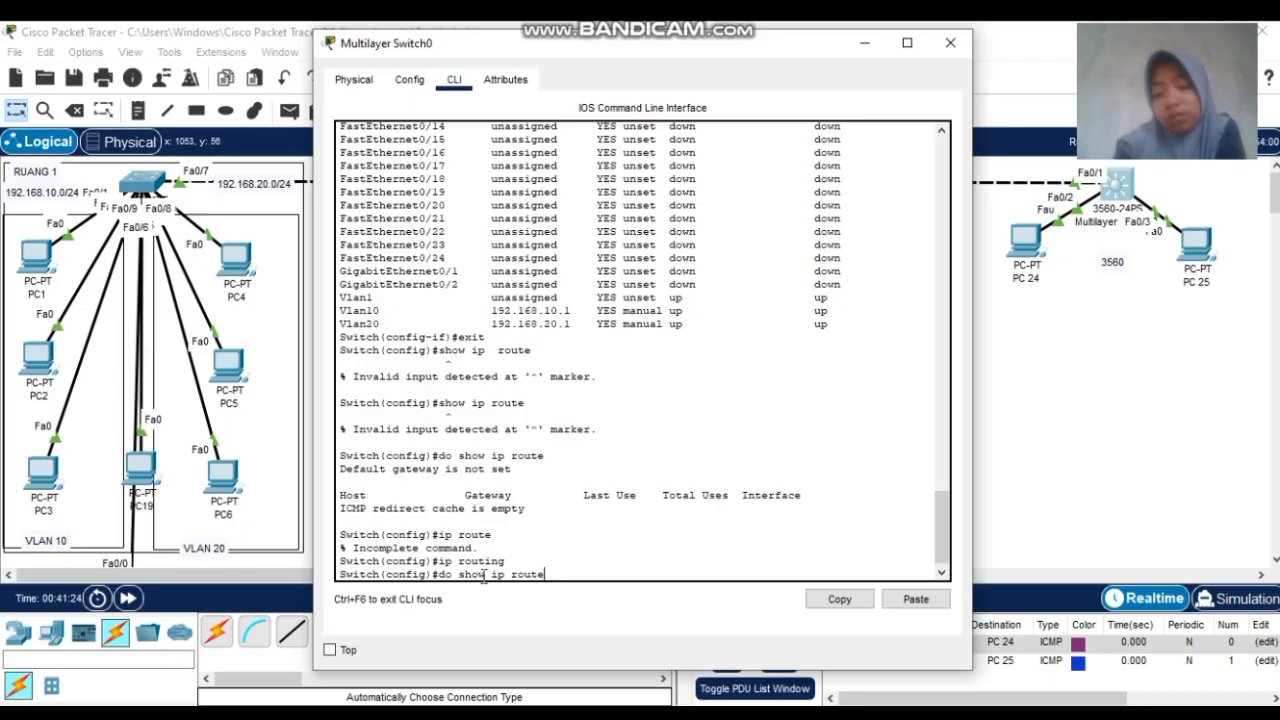
key("Return")
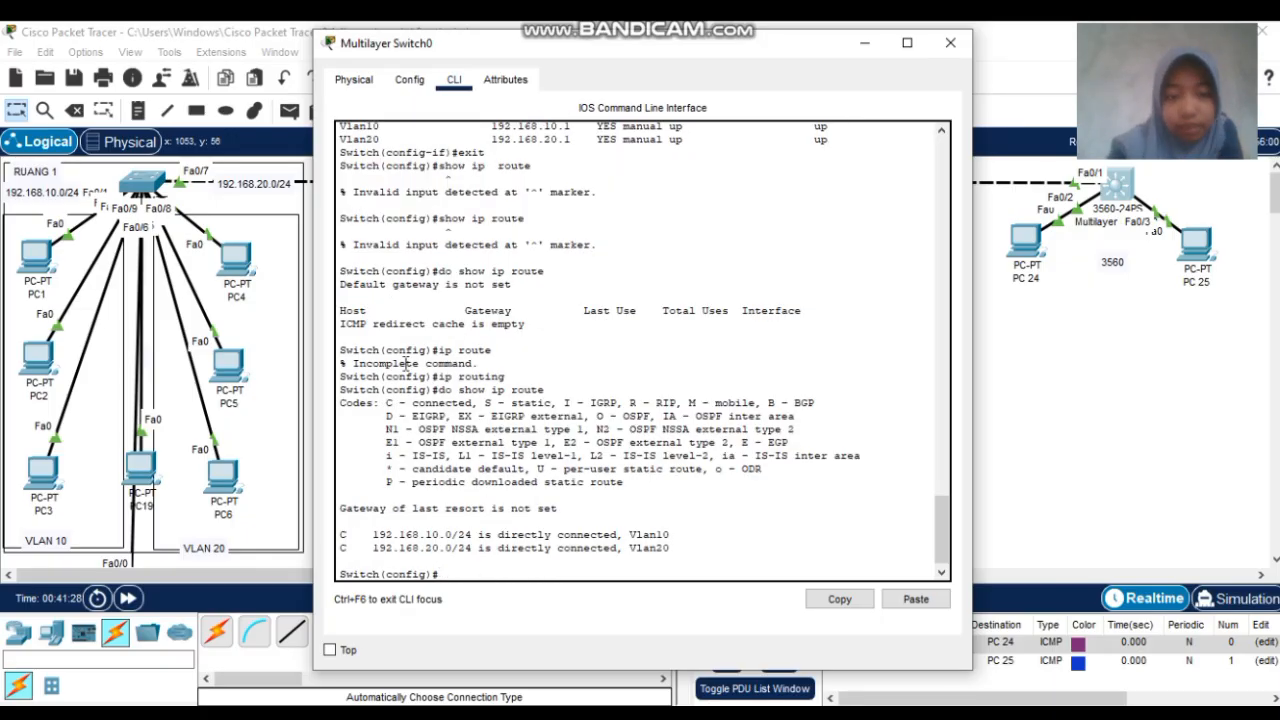
left_click(955, 40)
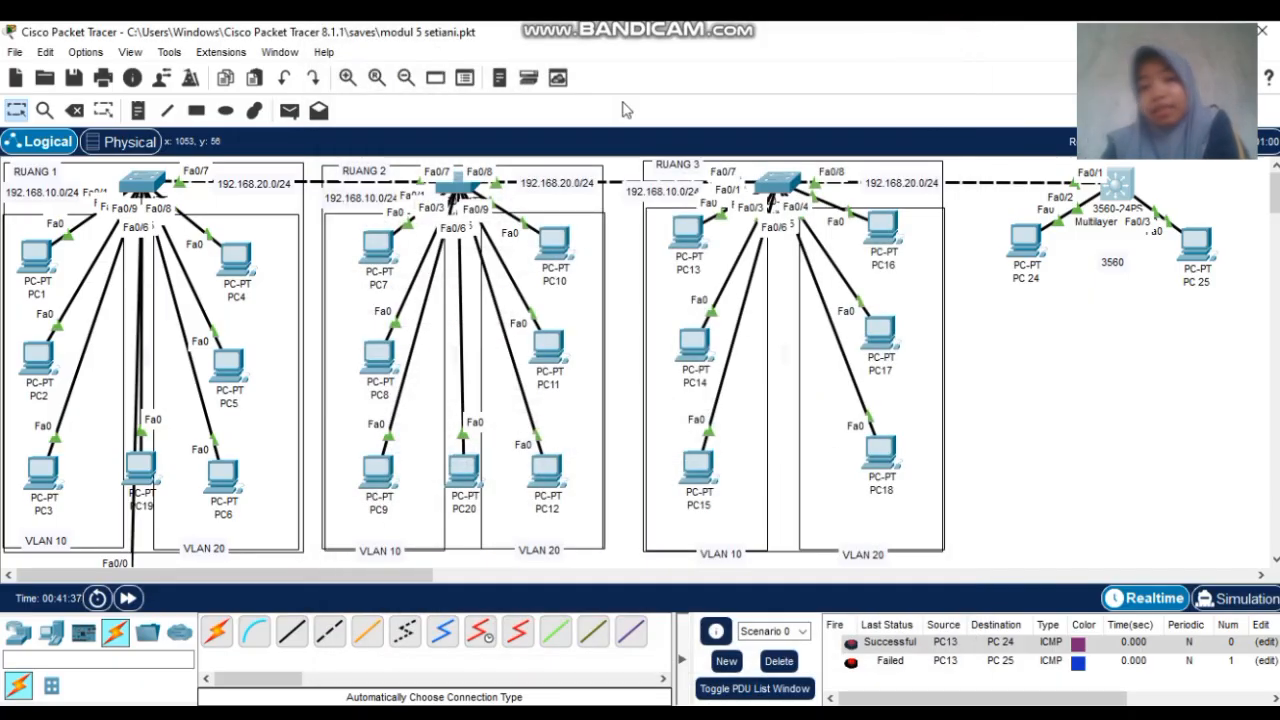
Send a new simple PDU from PC13 to PC 25 to retest inter-VLAN connectivity with IP routing enabled
left_click(289, 110)
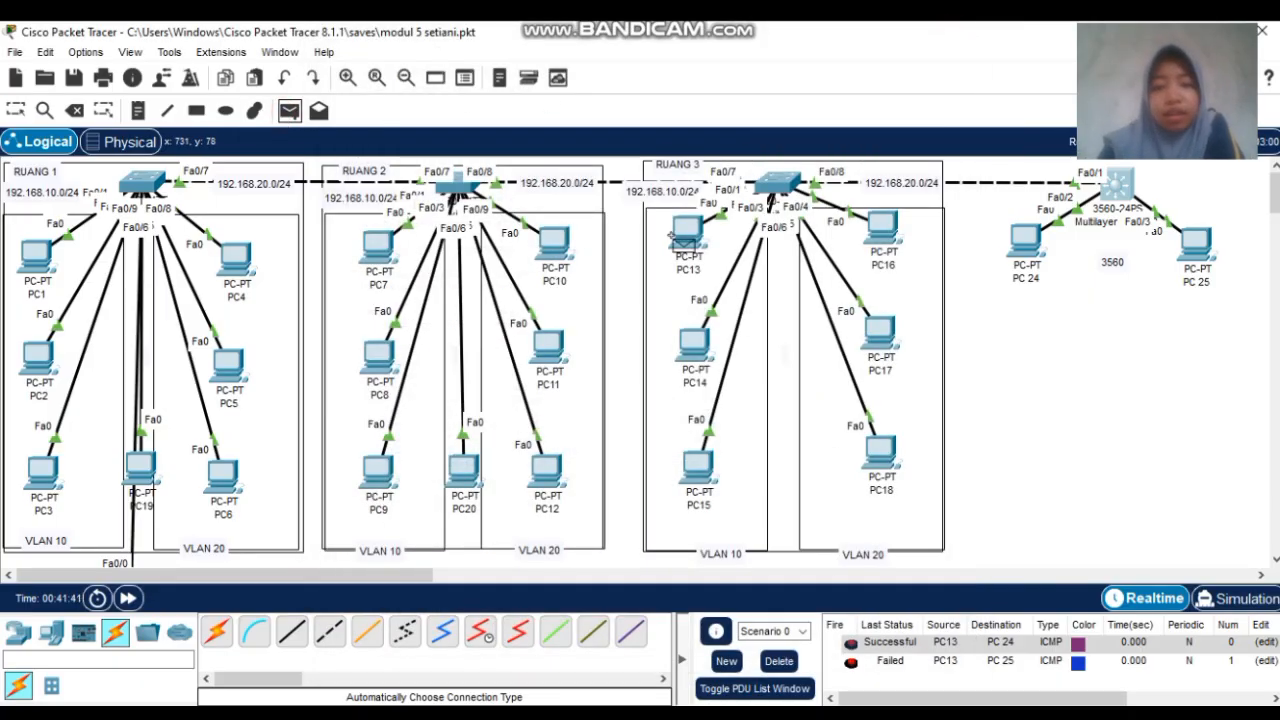
left_click(686, 234)
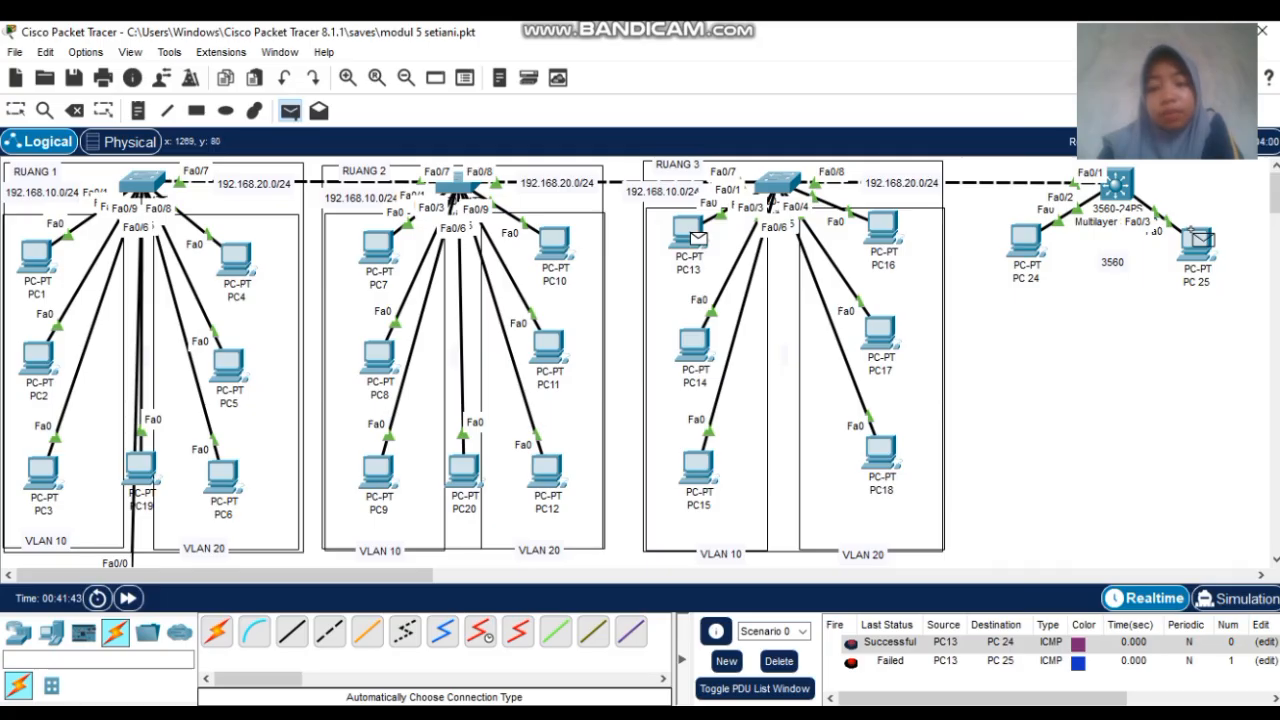
mouse_move(1194, 242)
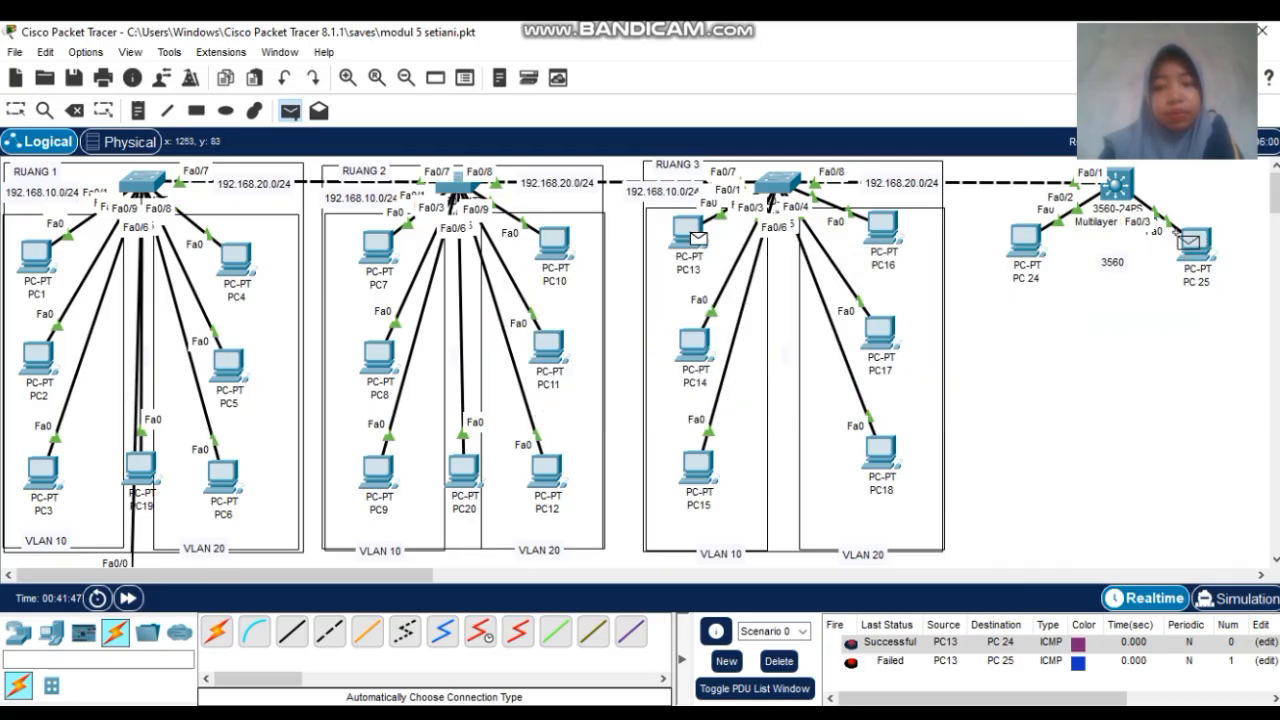
left_click(1188, 242)
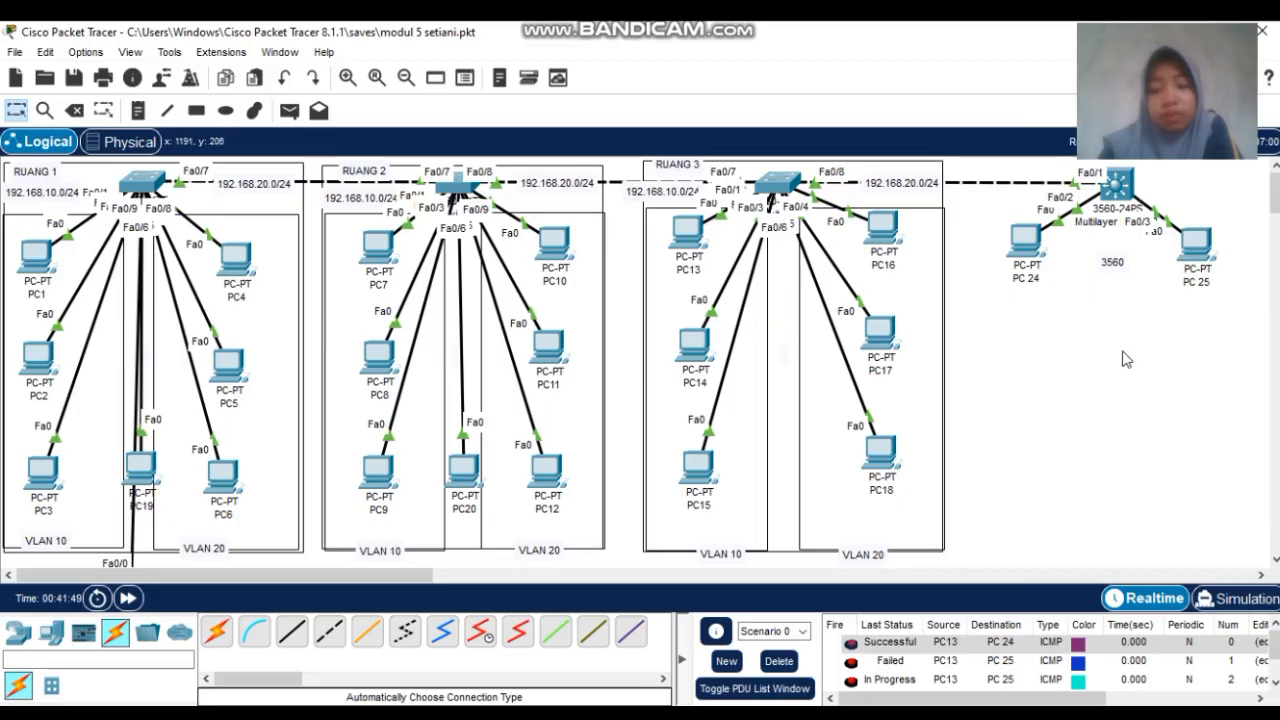
Delete the scenario's listed PDUs and send a fresh simple PDU from PC13 to PC 25
left_click(779, 661)
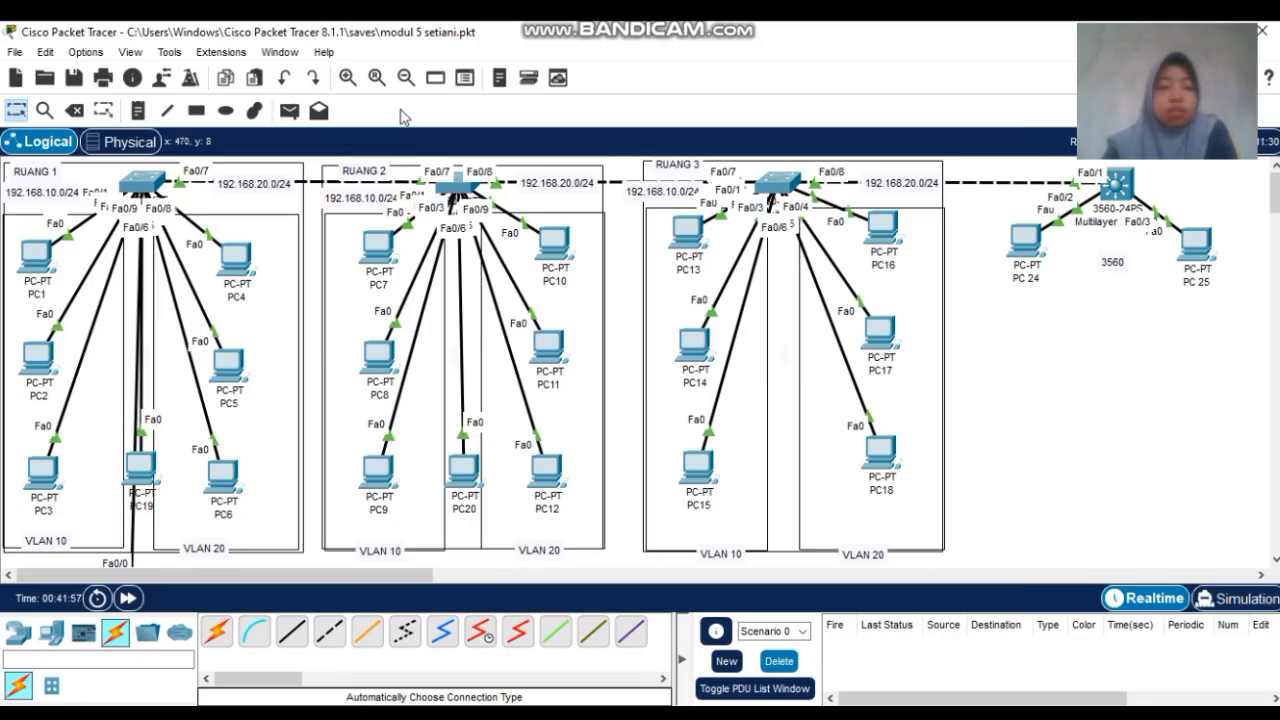
left_click(290, 111)
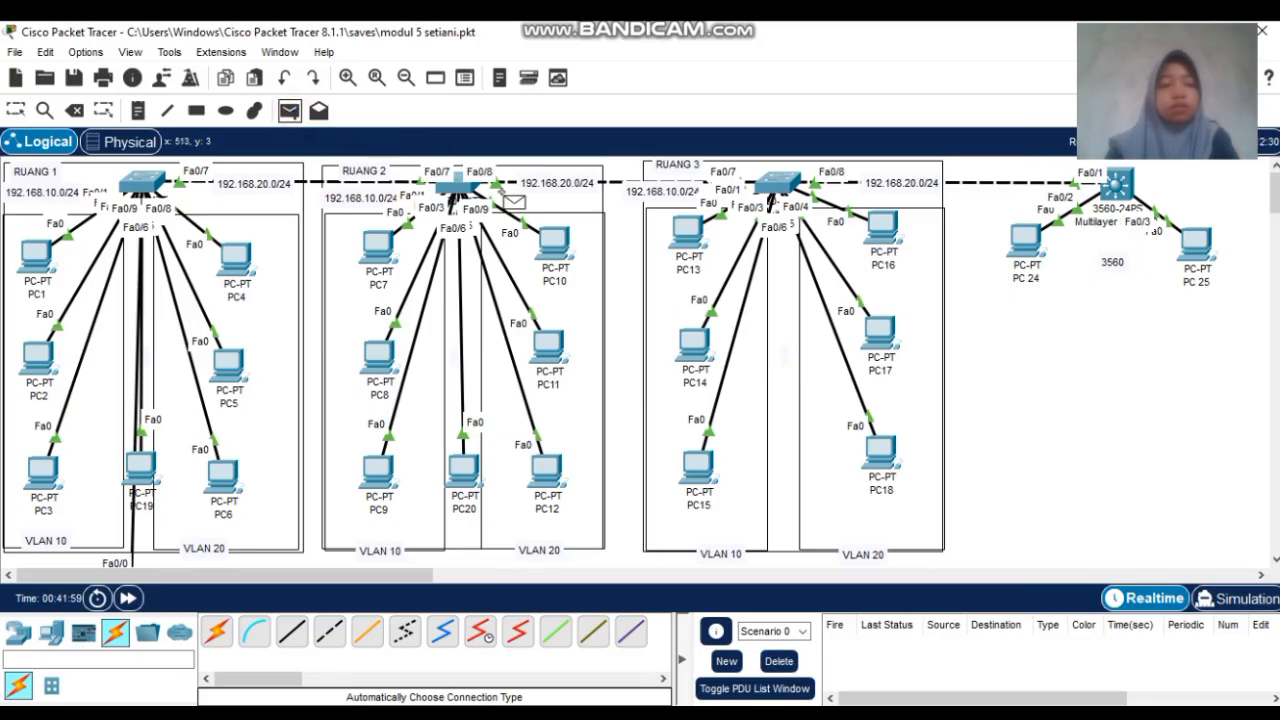
left_click(688, 234)
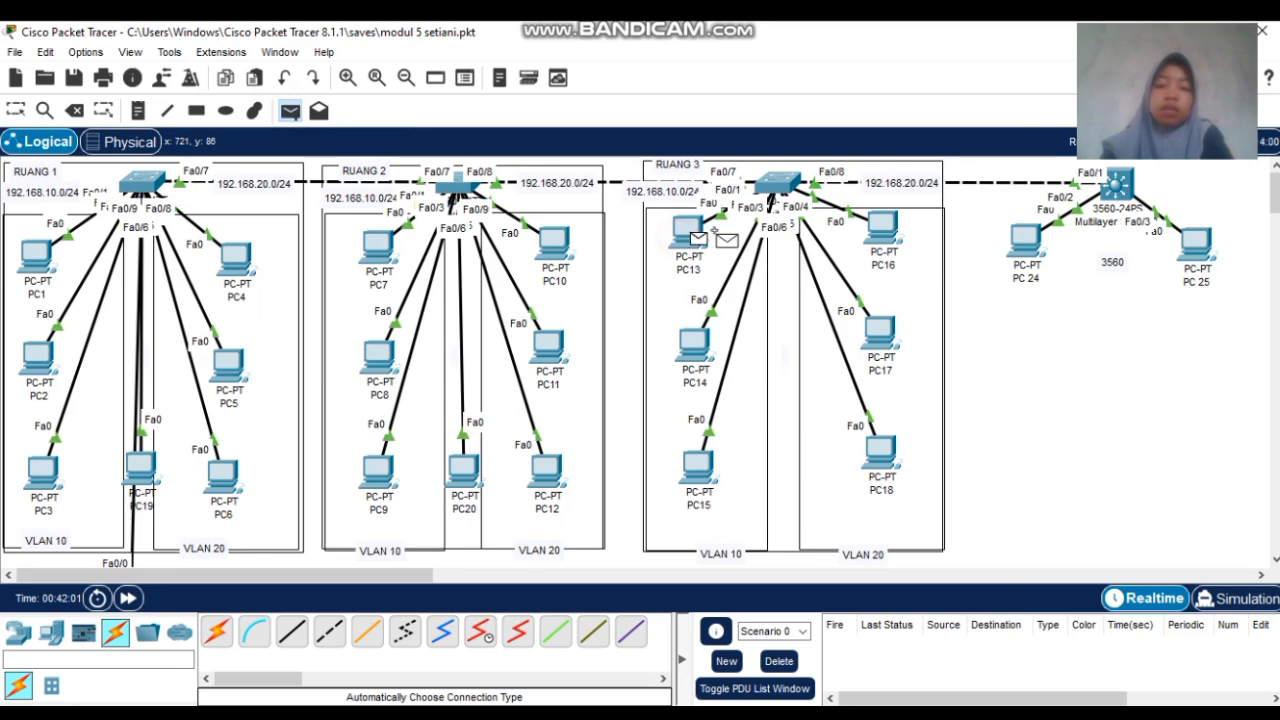
left_click(1196, 245)
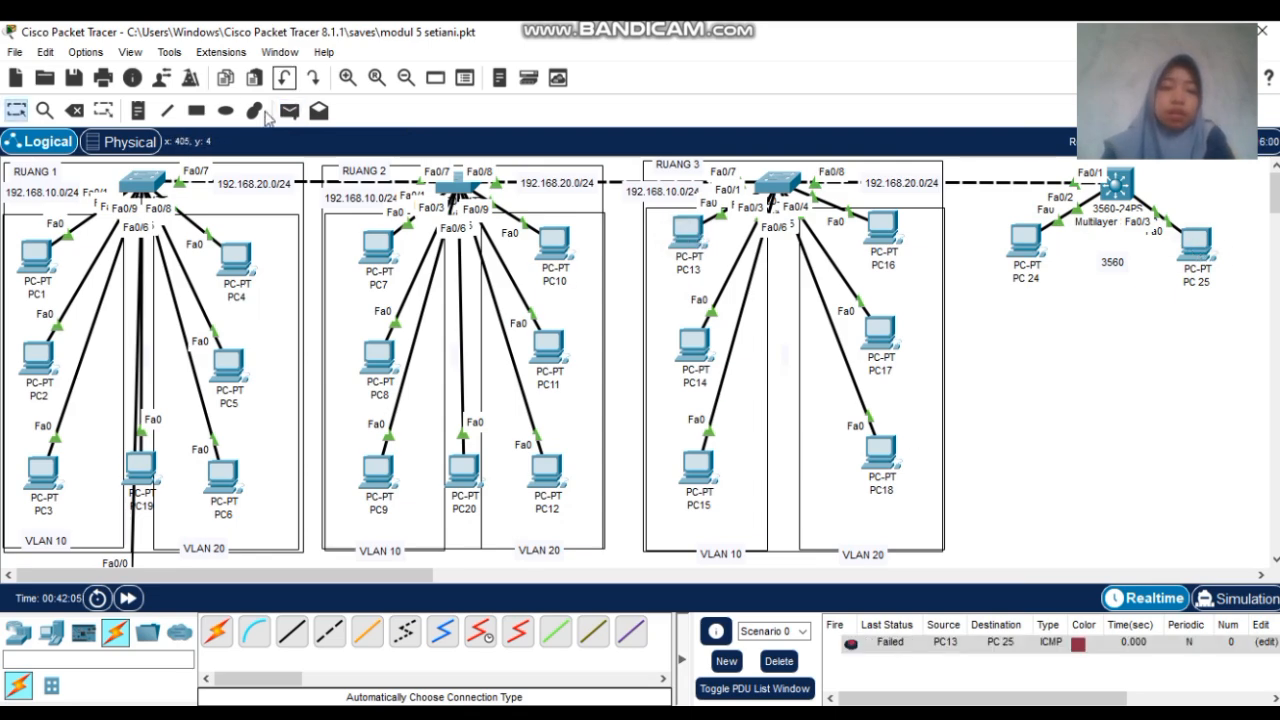
Send another simple PDU from PC13 to PC 25 to repeat the inter-VLAN test
left_click(290, 112)
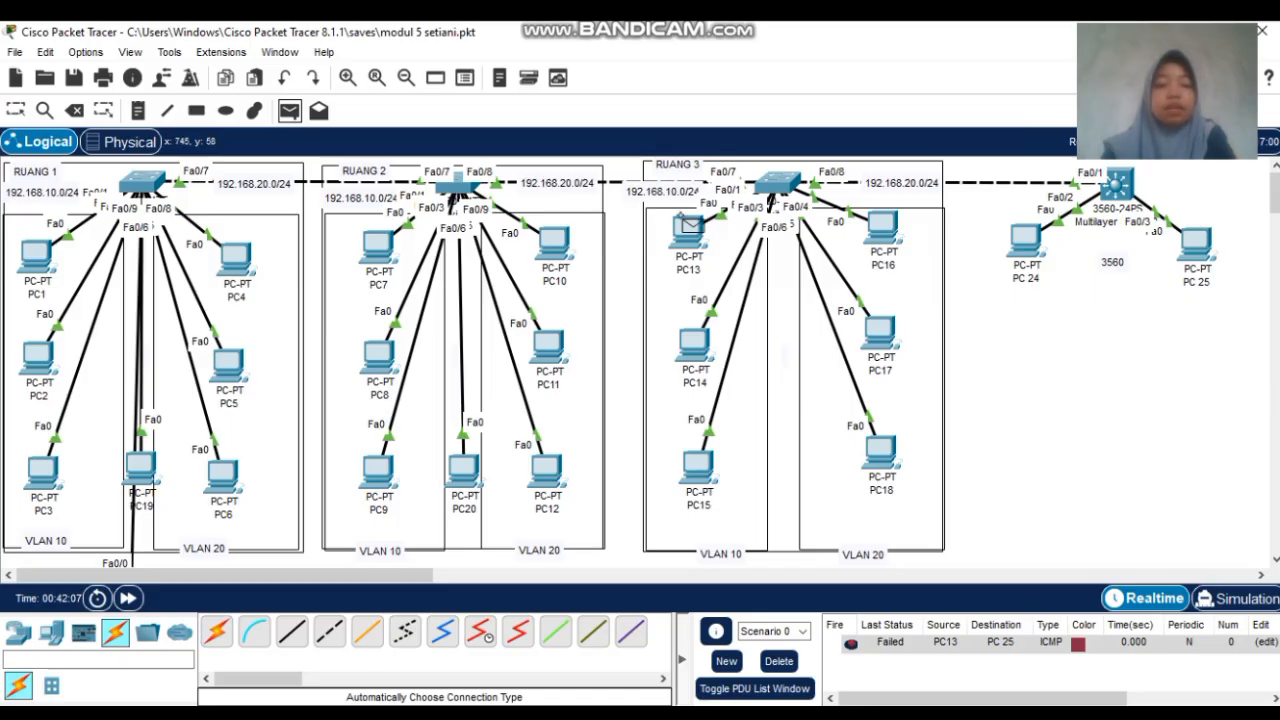
left_click(678, 231)
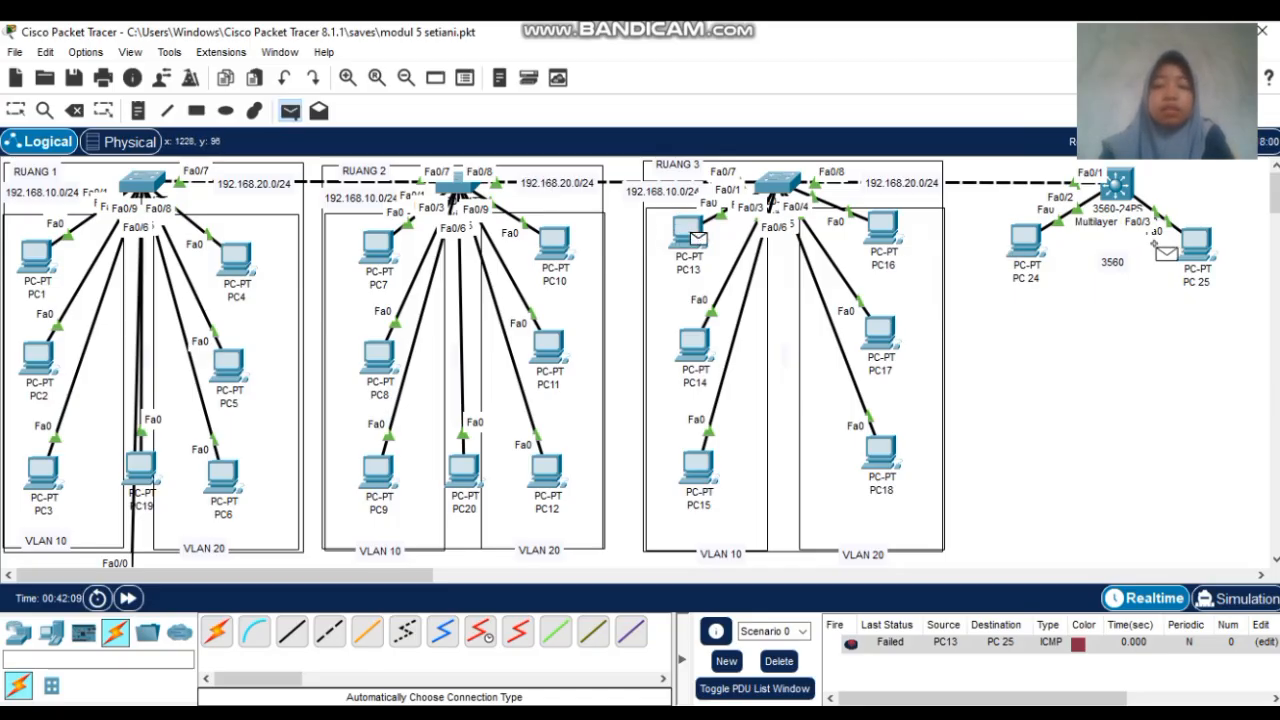
left_click(1196, 238)
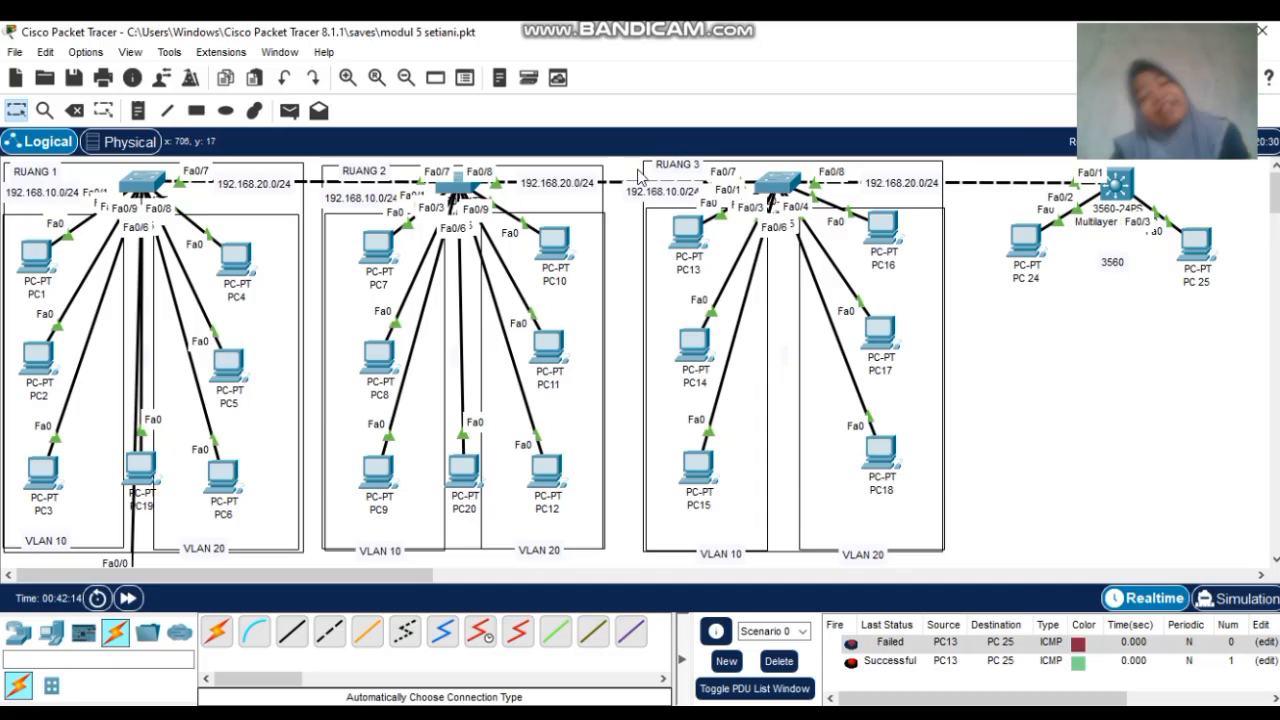
Send a simple PDU from PC16 to PC 24 to test routing from VLAN 20 to VLAN 10
left_click(289, 111)
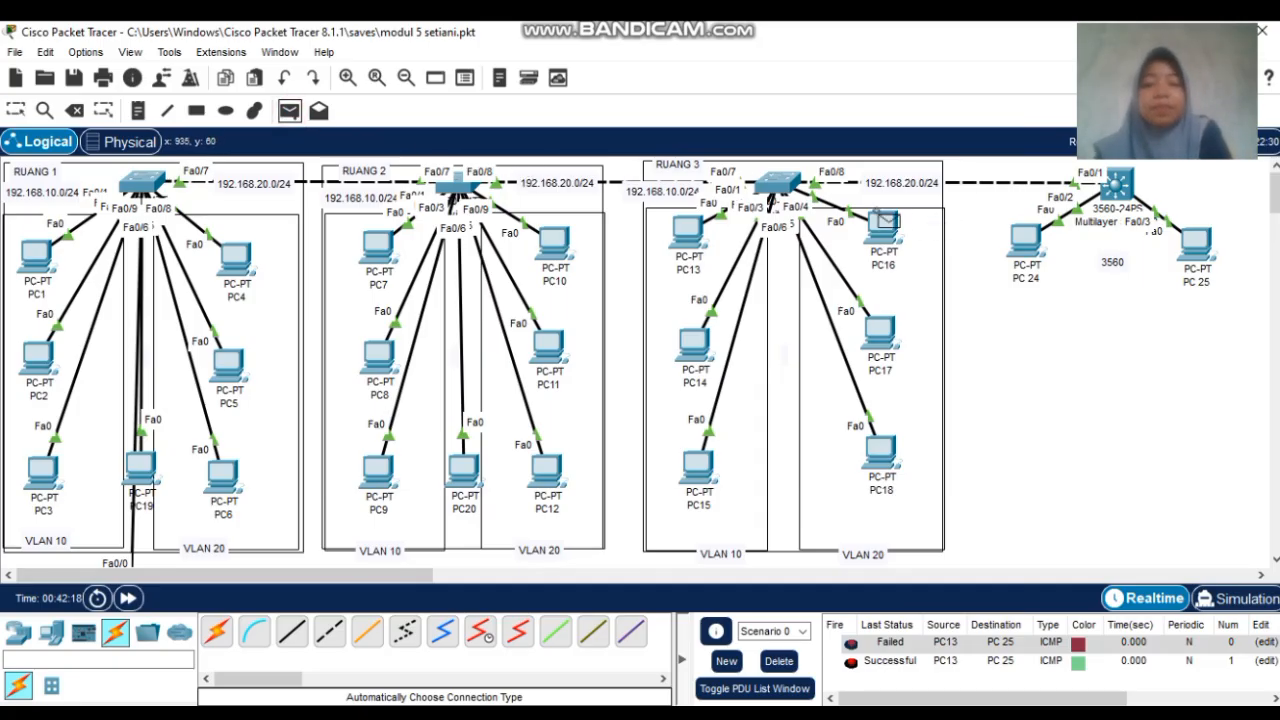
left_click(884, 232)
left_click(1024, 238)
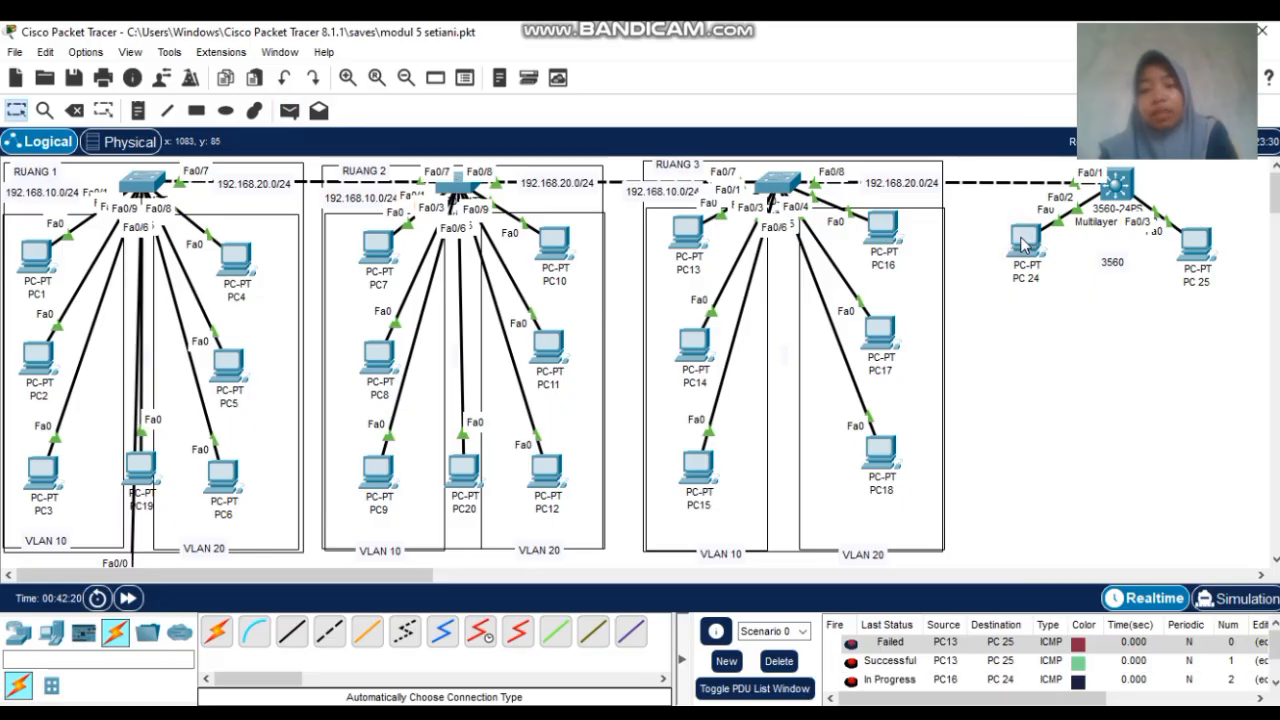
Delete the scenario's listed PDUs and send a fresh simple PDU from PC16 to PC 24
left_click(778, 662)
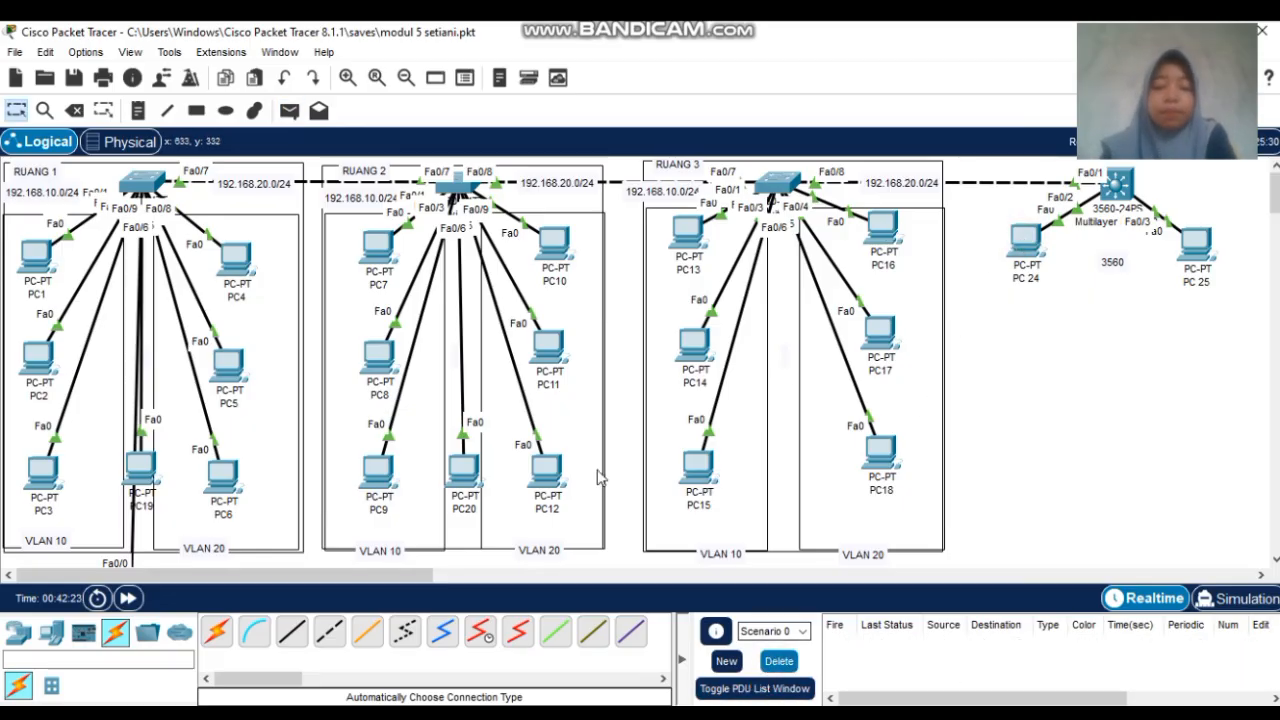
left_click(289, 112)
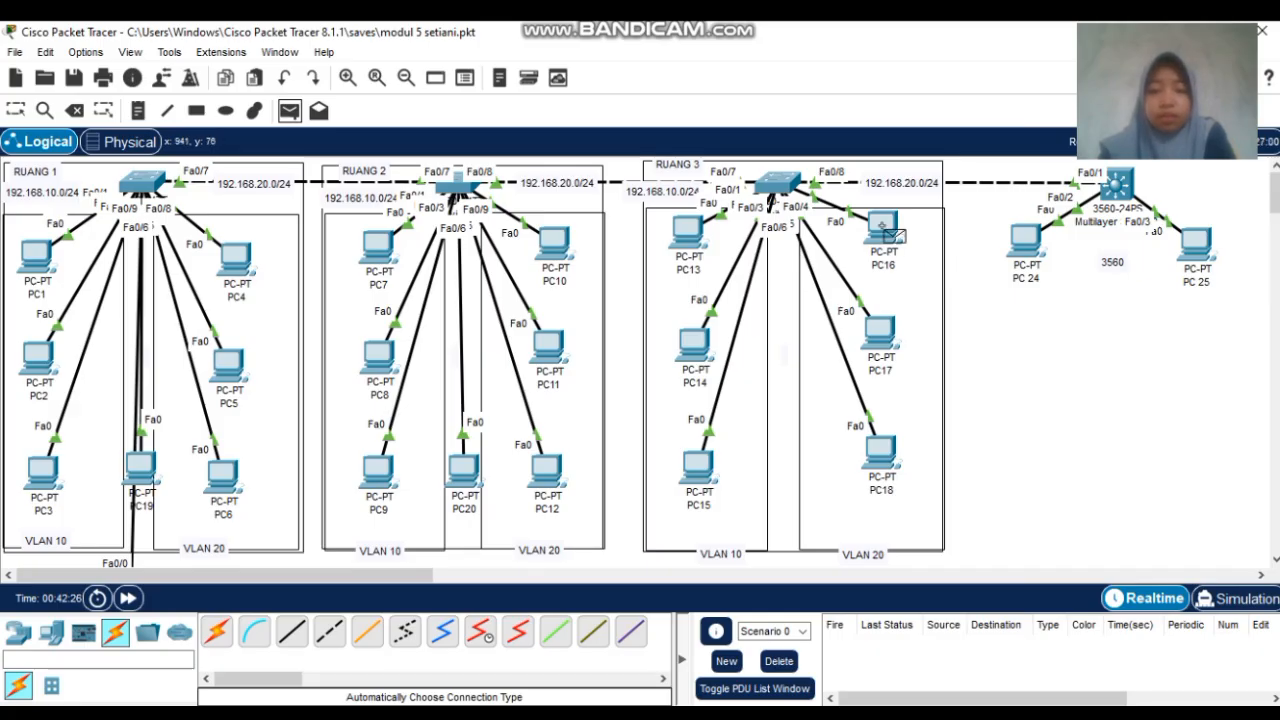
left_click(893, 232)
left_click(1024, 240)
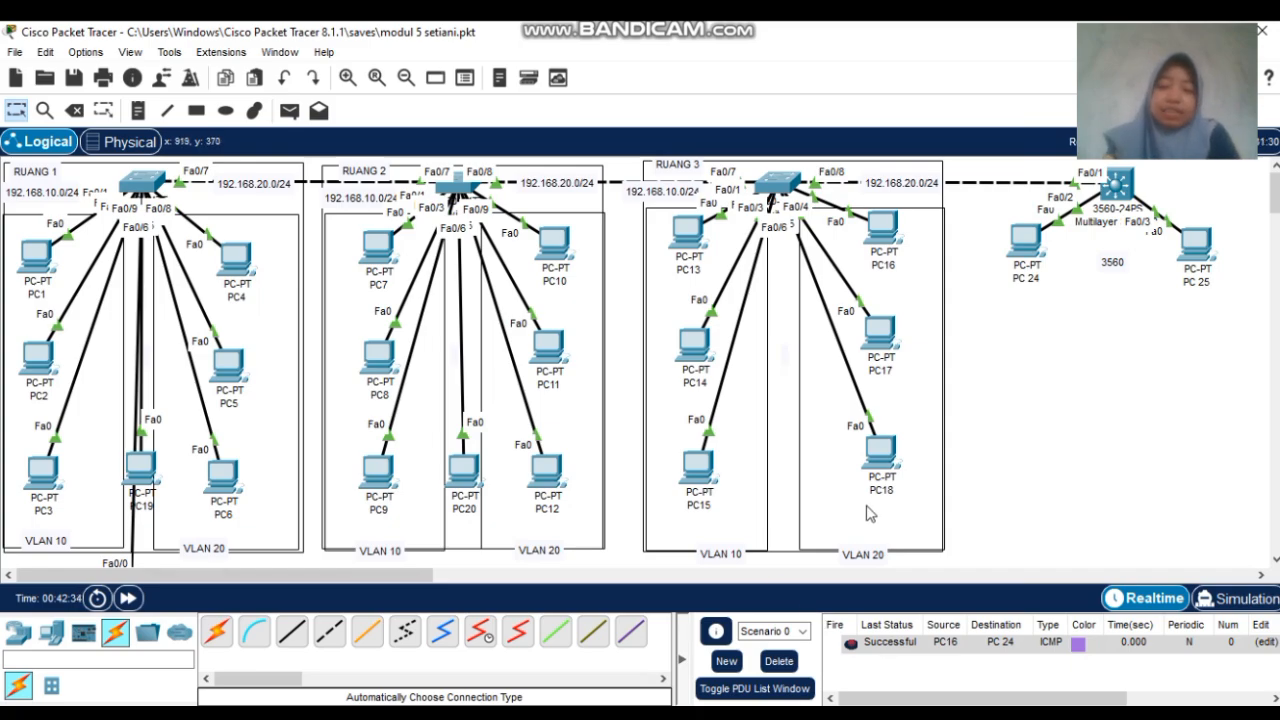
On the multilayer switch, create DHCP pool VLAN10 with network 192.168.10.0 and mask 255.255.255.0
left_click(1114, 188)
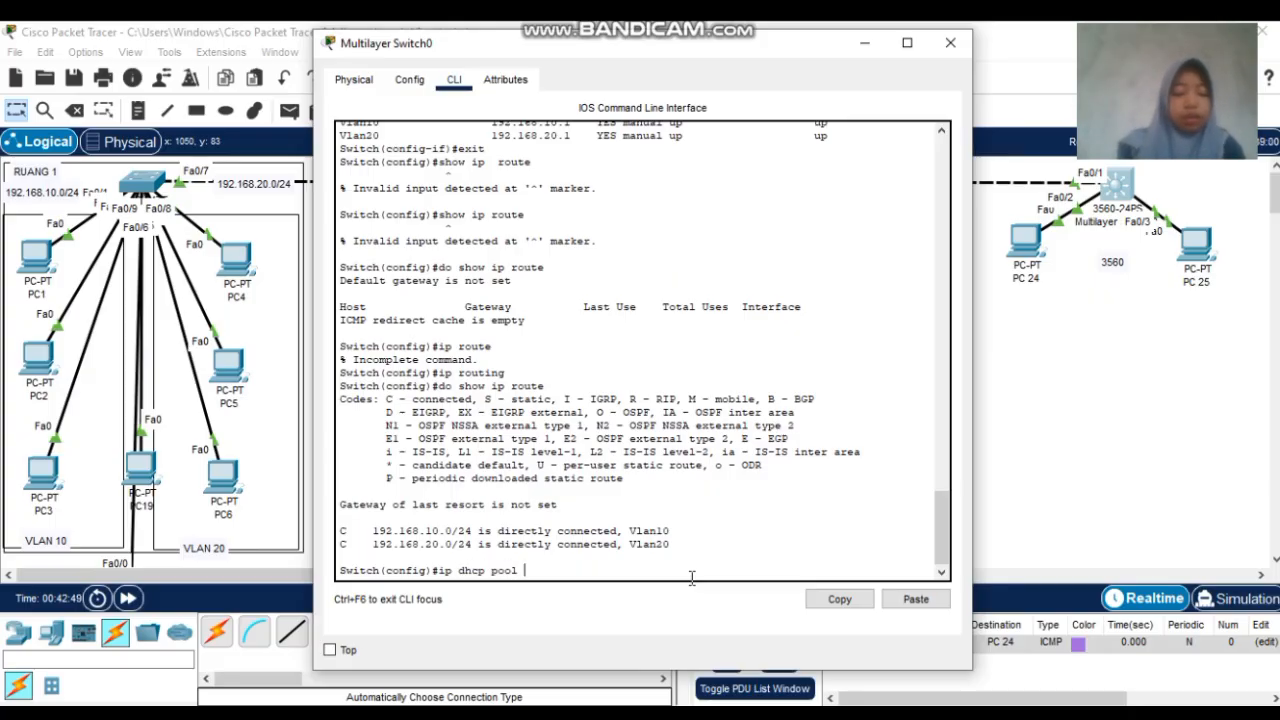
type("AN10")
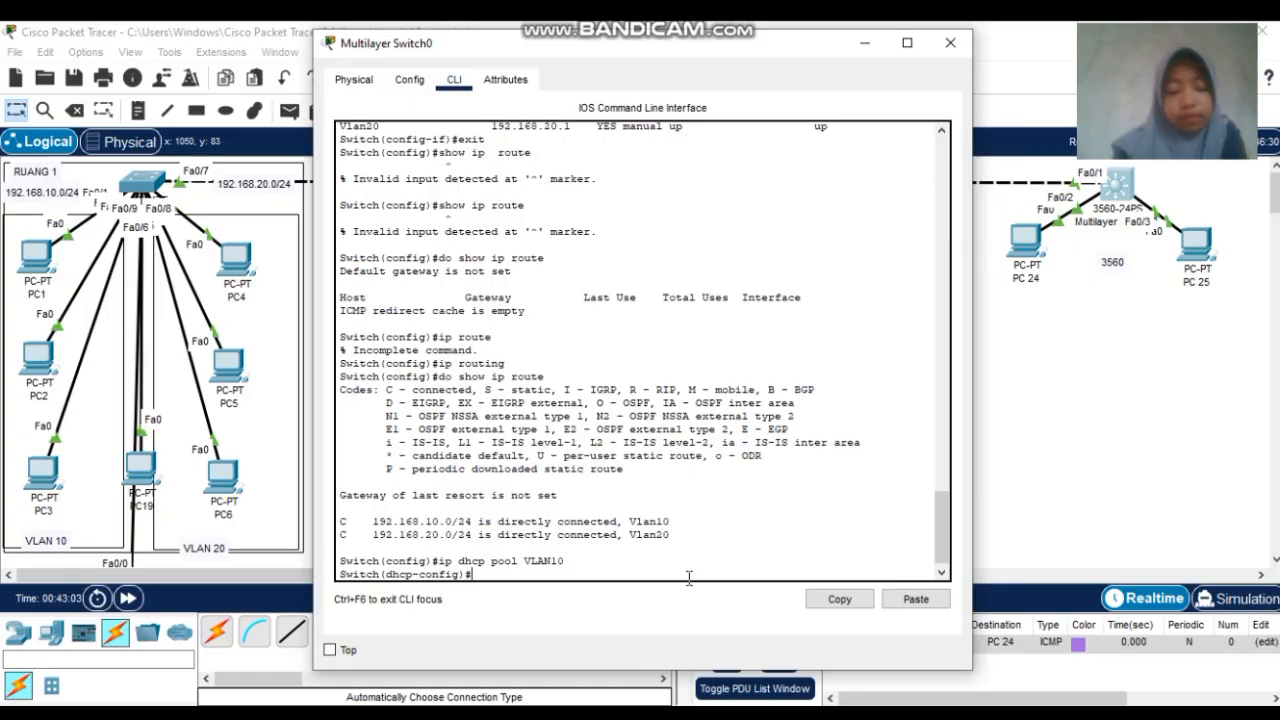
type("network")
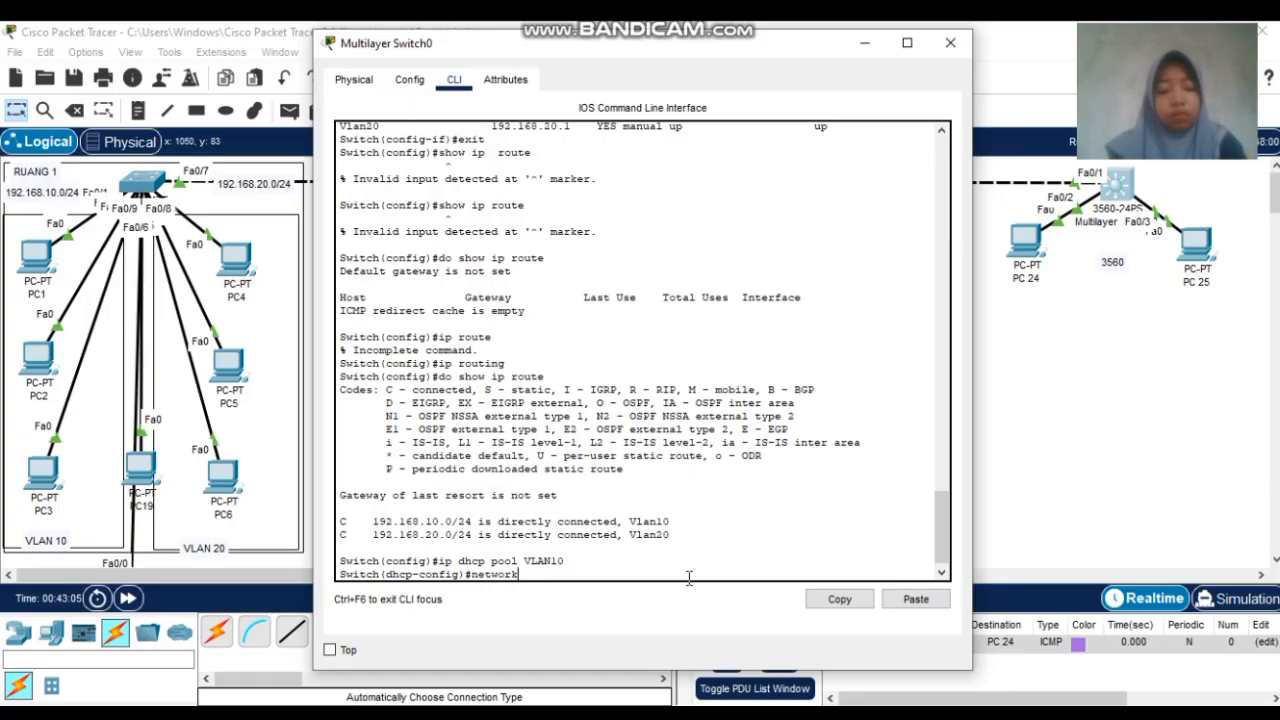
type(" 192.168")
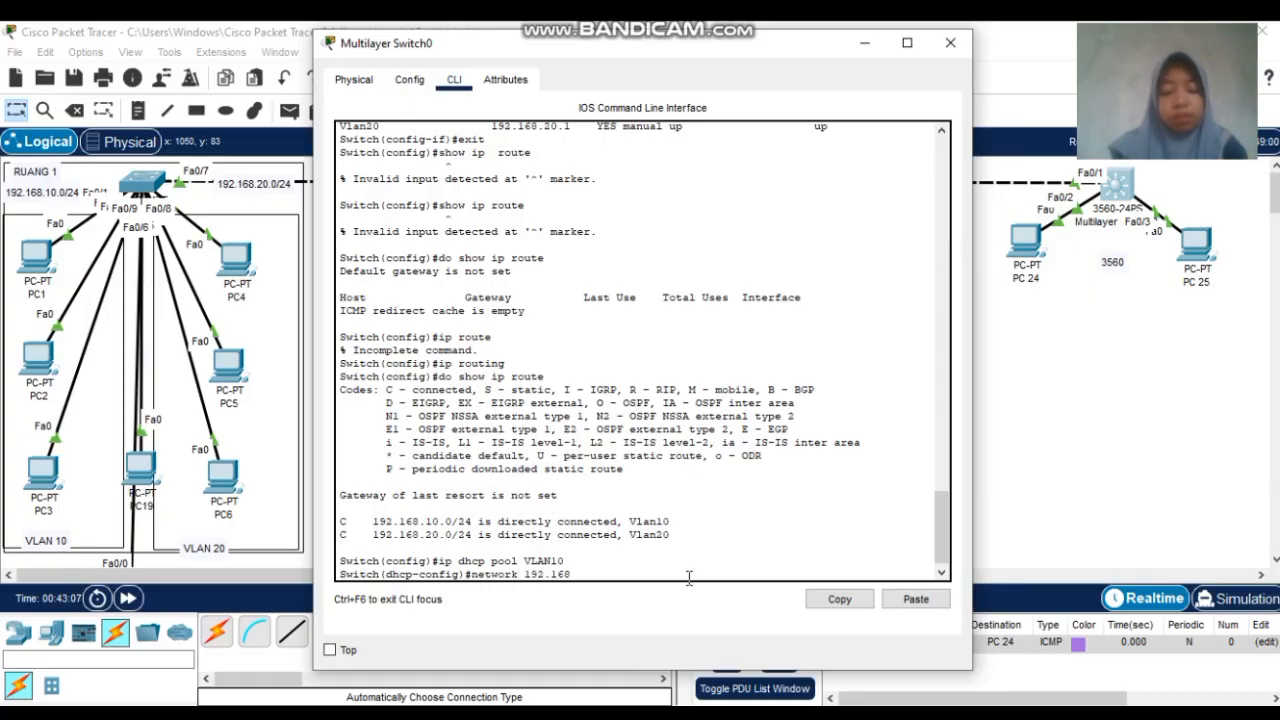
type(".10.")
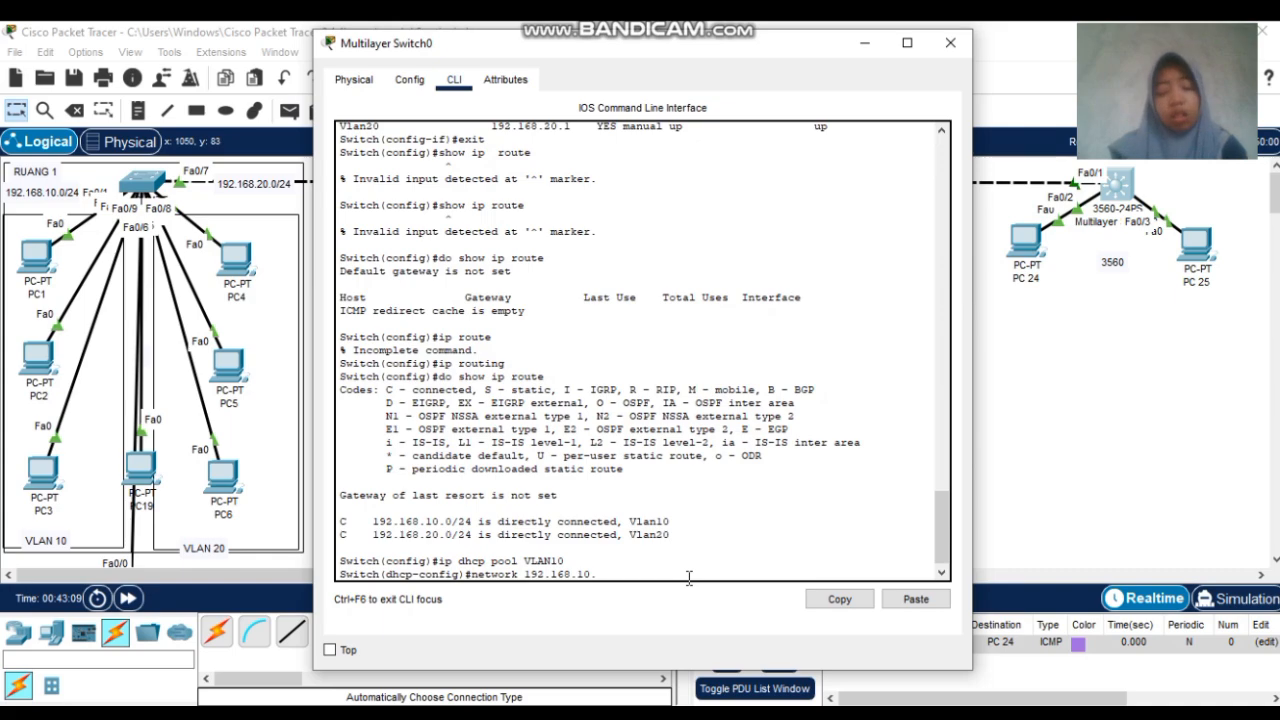
type("0 2")
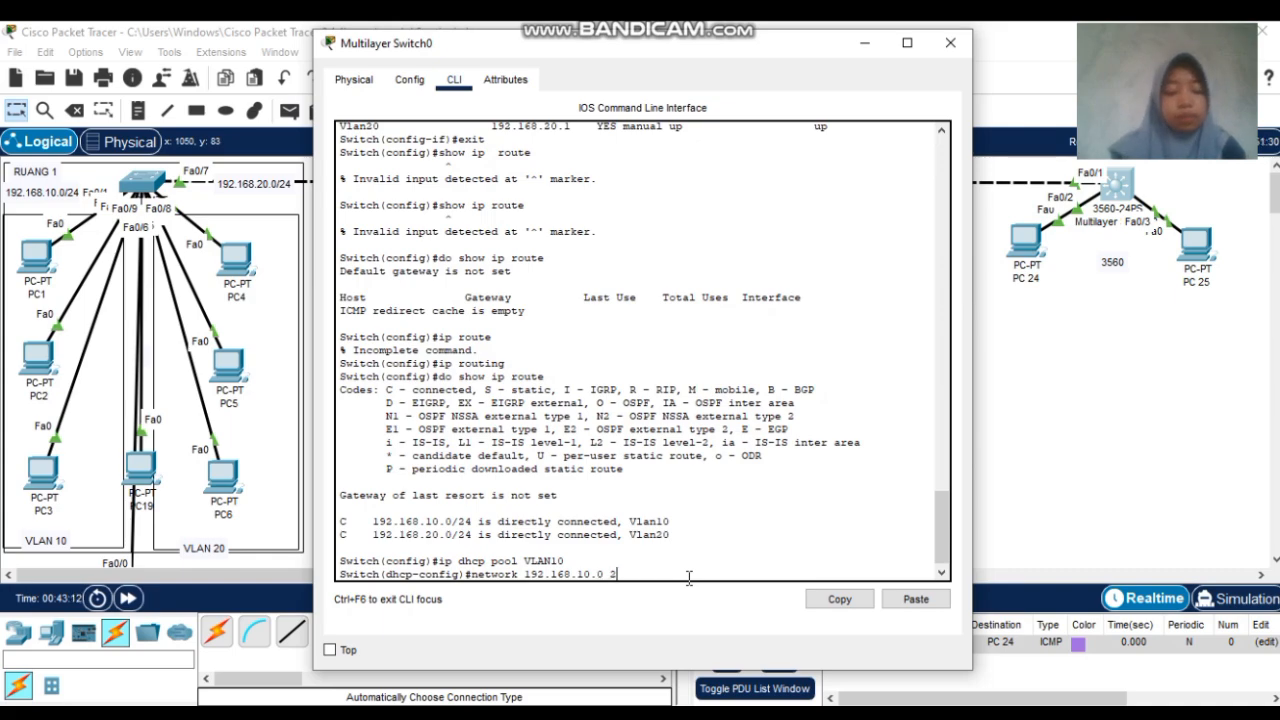
type("55.255")
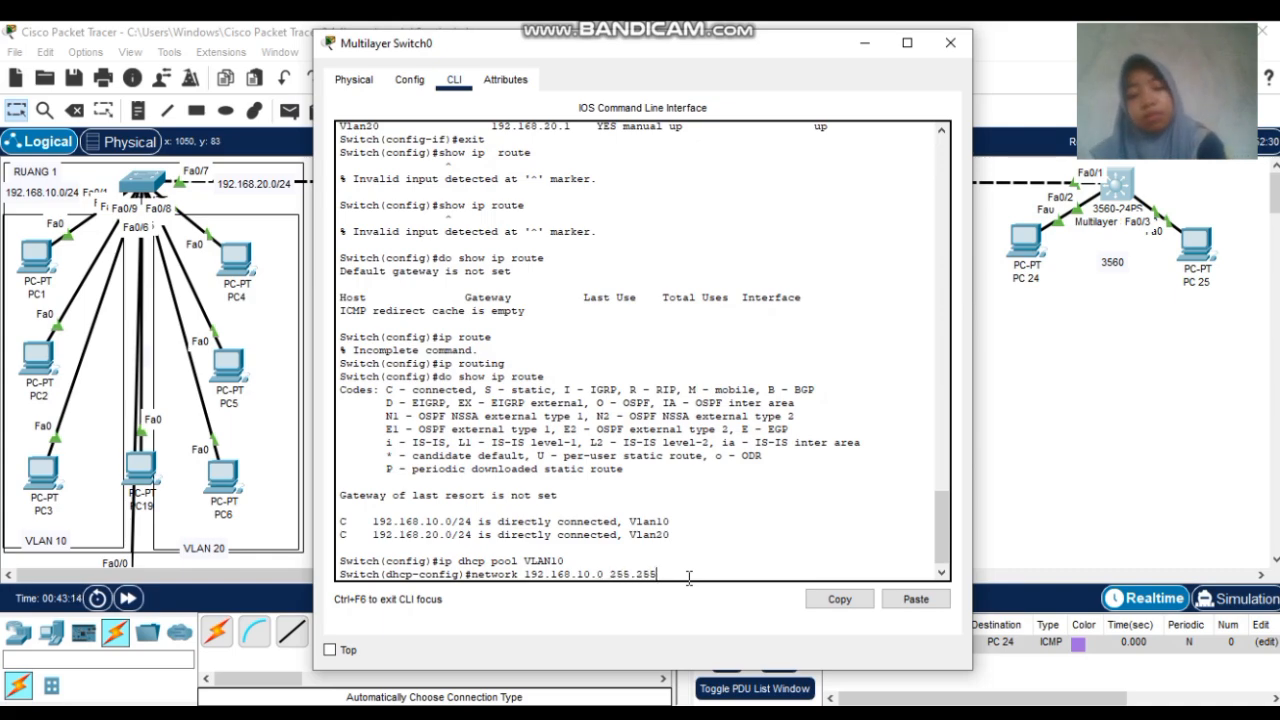
type(".255.0")
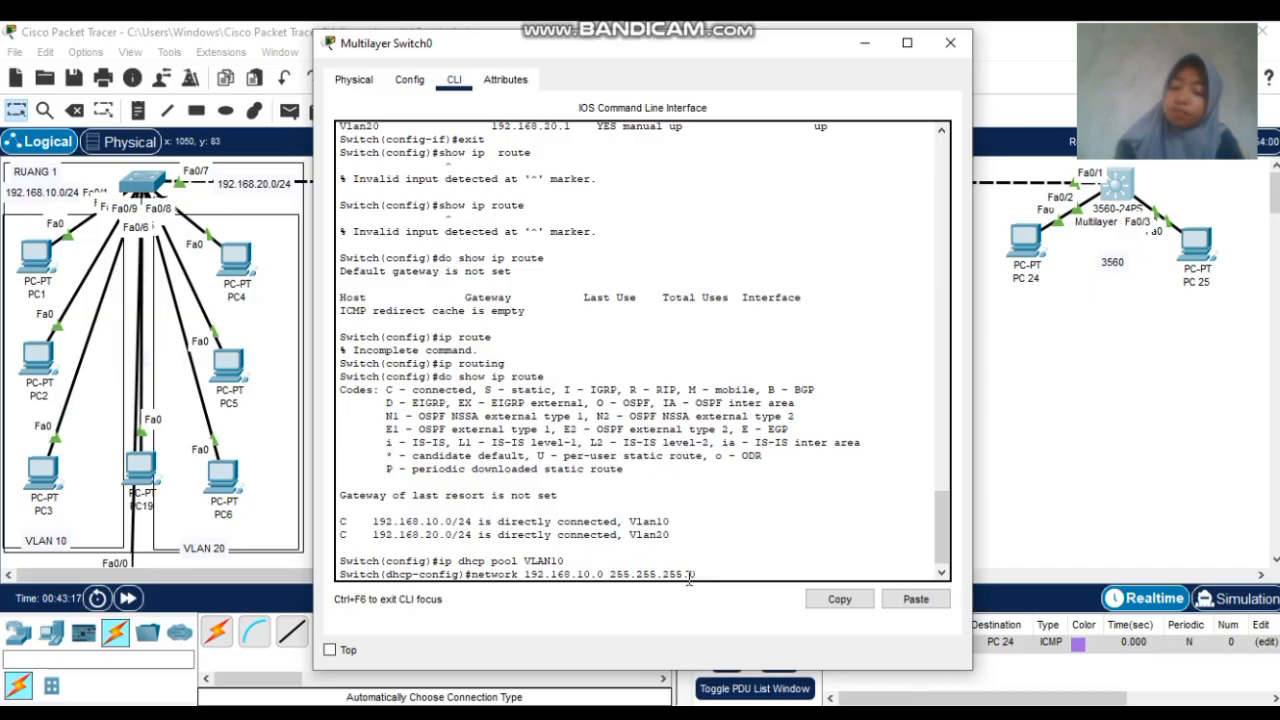
key("Return")
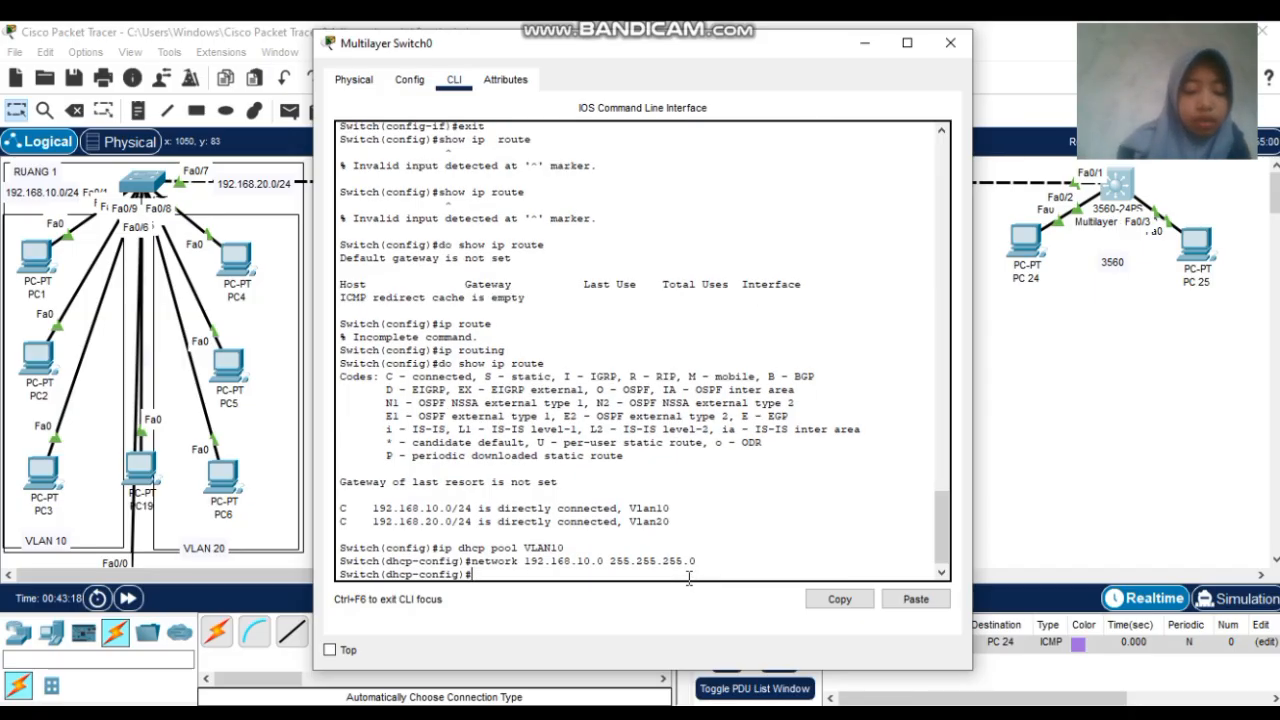
Set the VLAN10 DHCP pool's default router to 192.168.10.1
type("defaul")
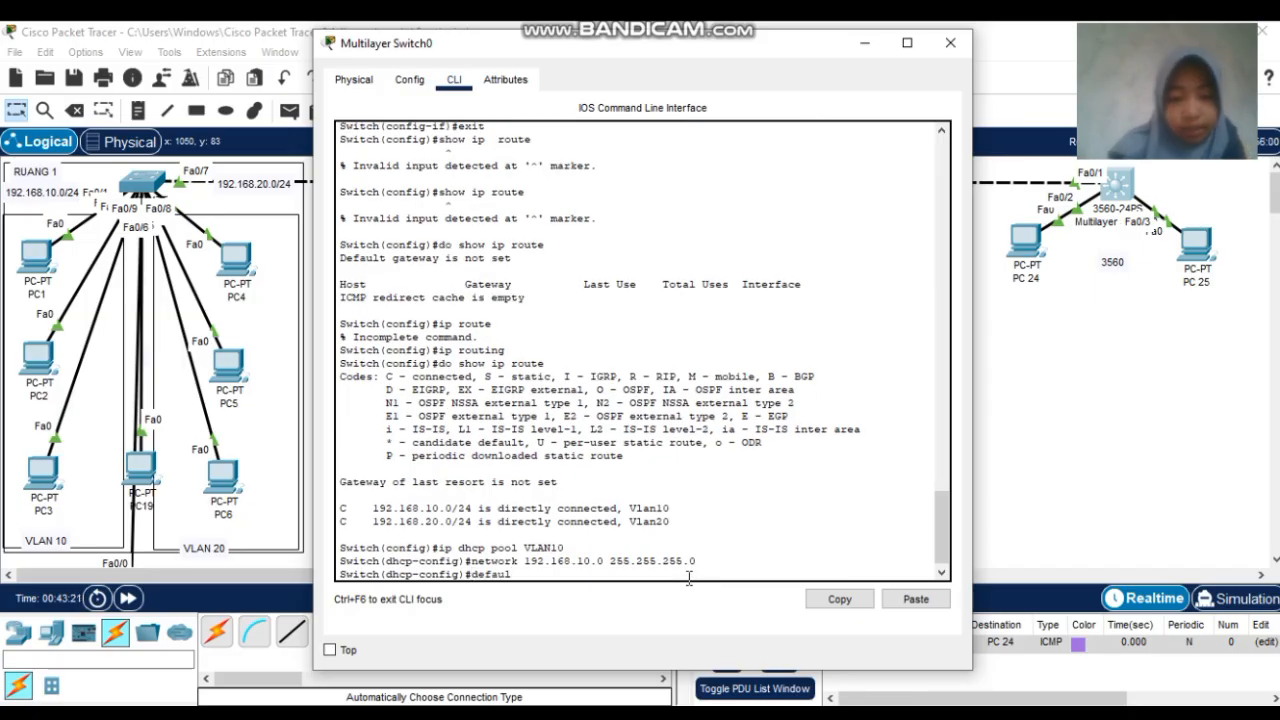
type("t-r")
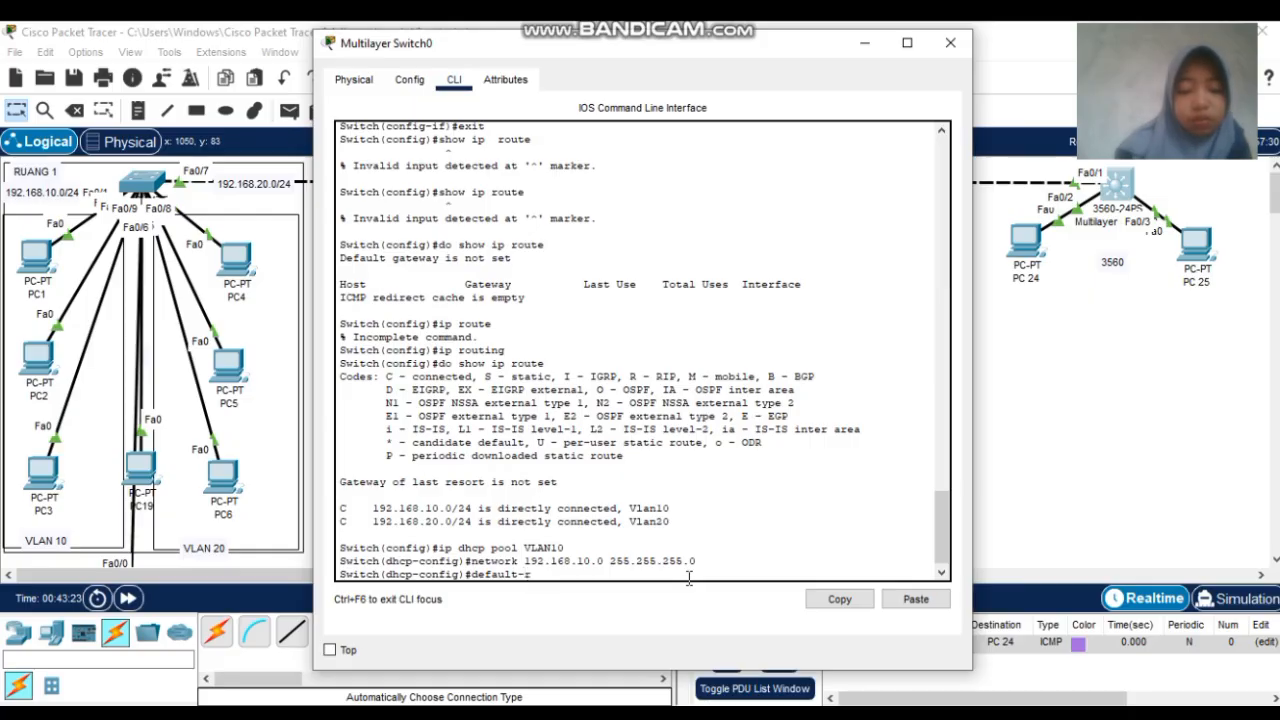
type("outer")
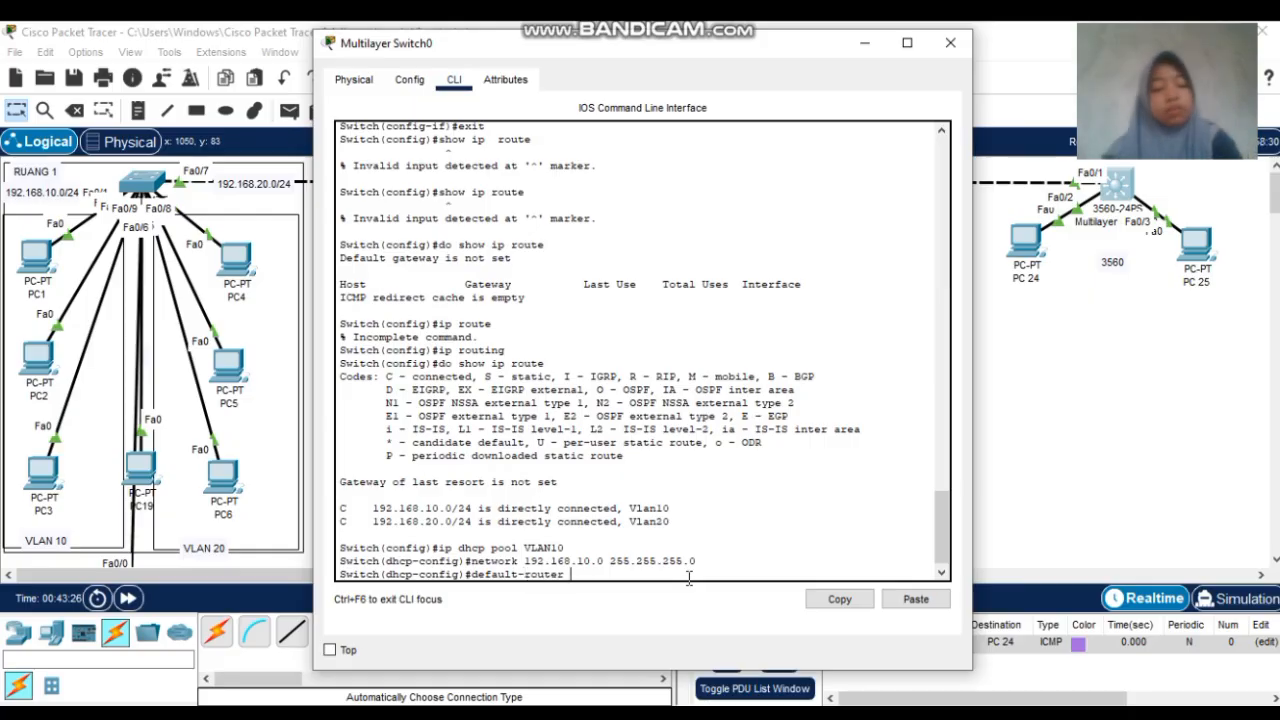
type(" 192.16")
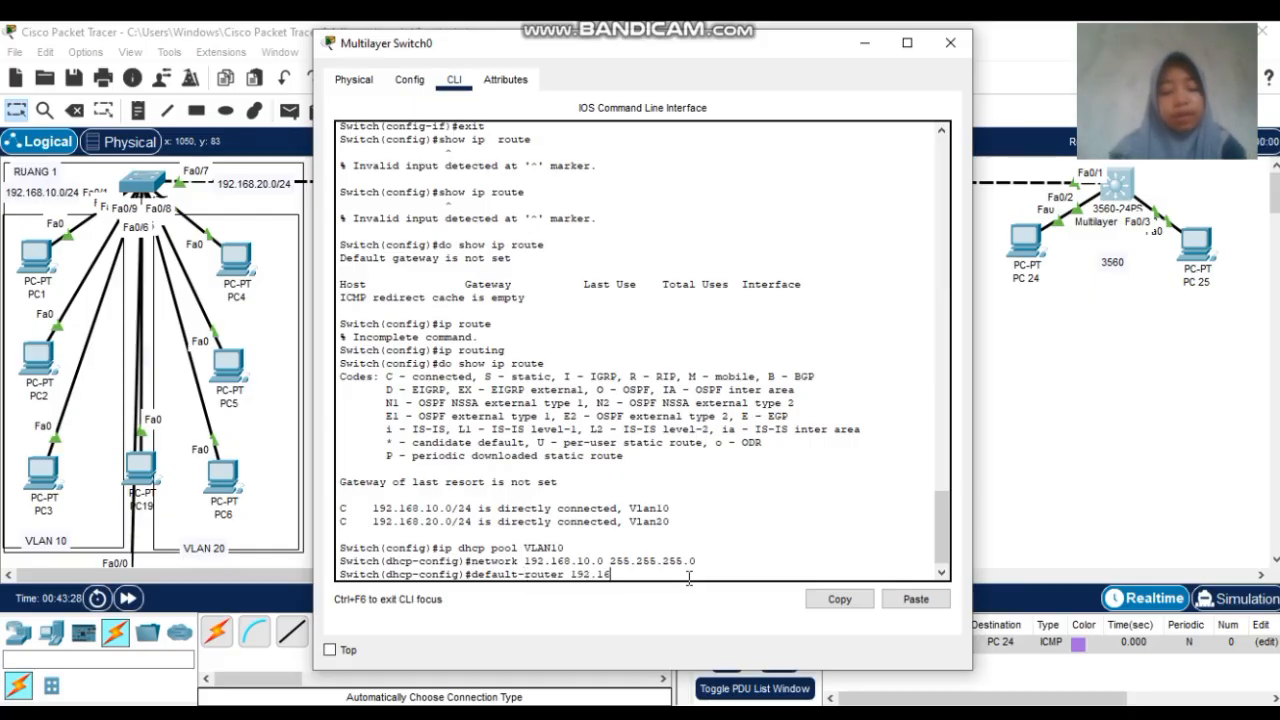
type("8.10.")
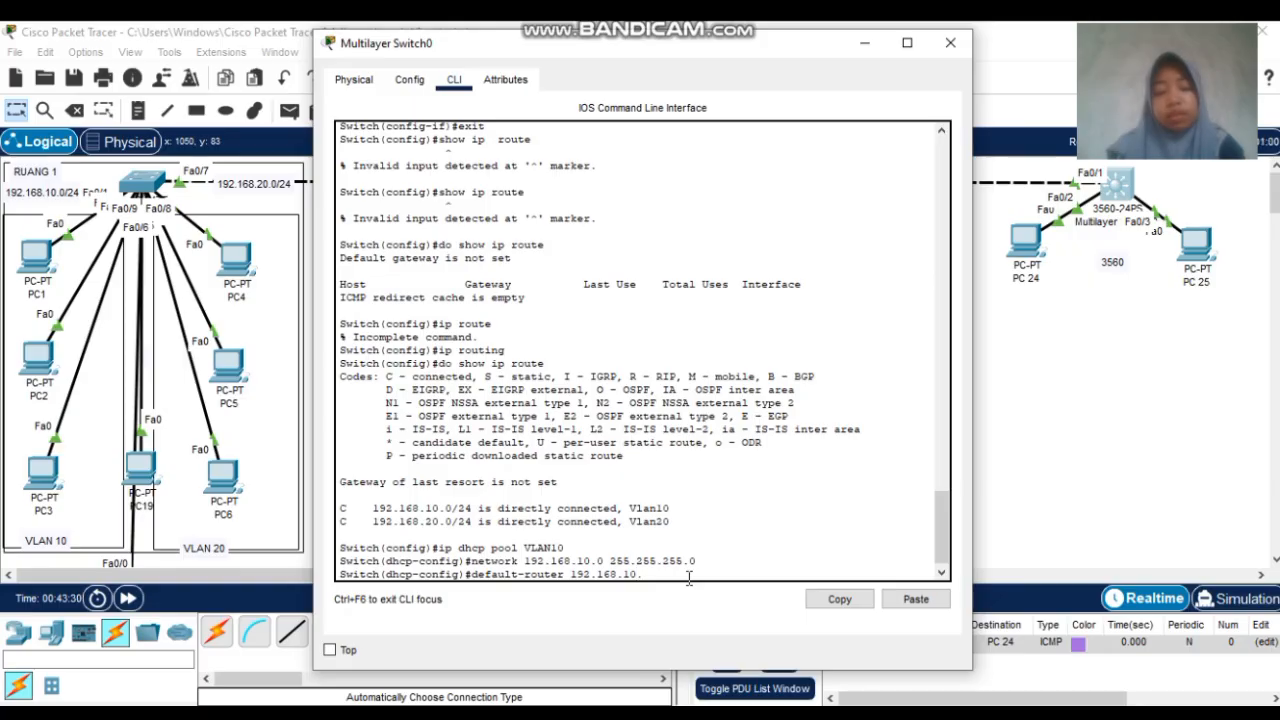
type("1")
key("Return")
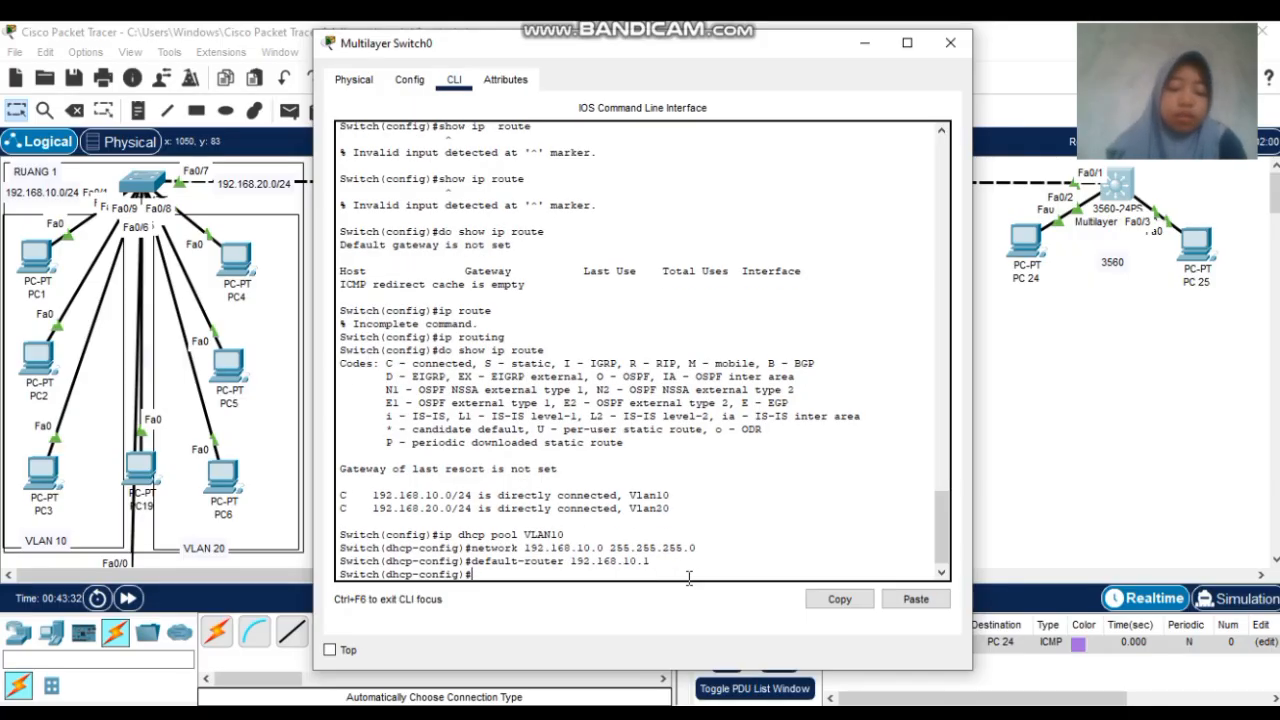
Set the VLAN10 pool's DNS server to 8.8.8.8 and exit DHCP pool configuration
type("dns-s")
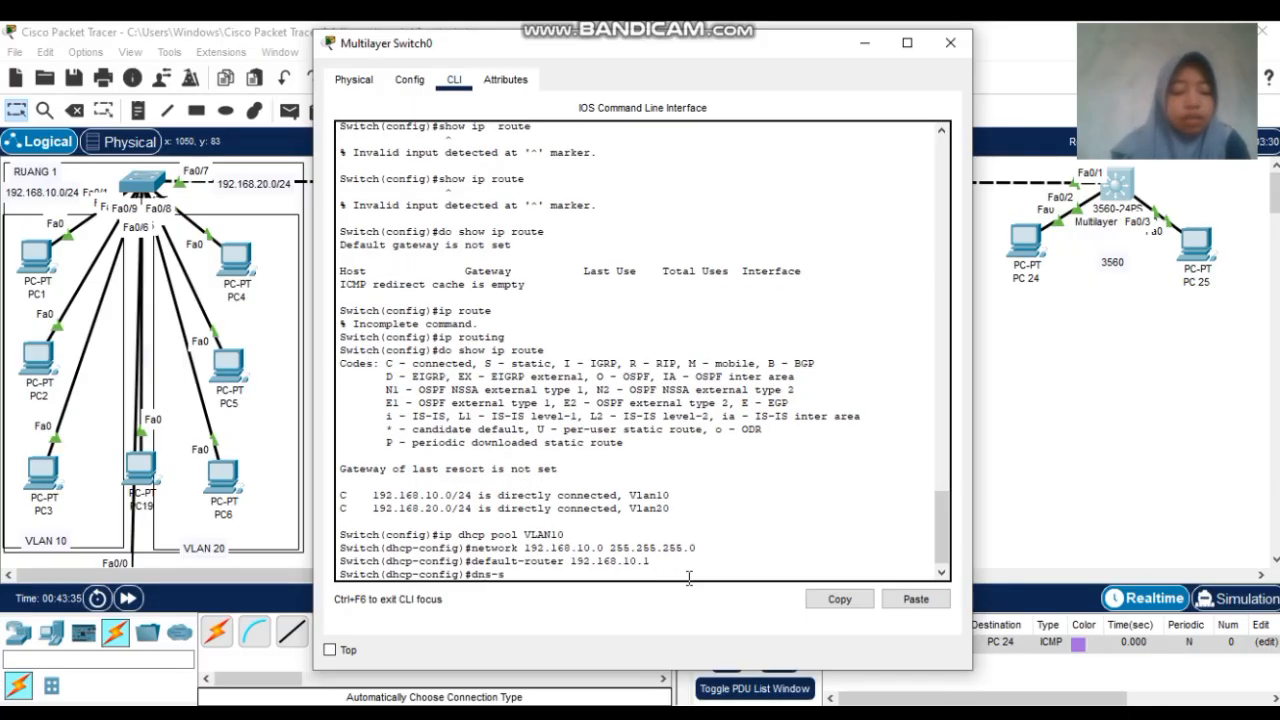
type("erver")
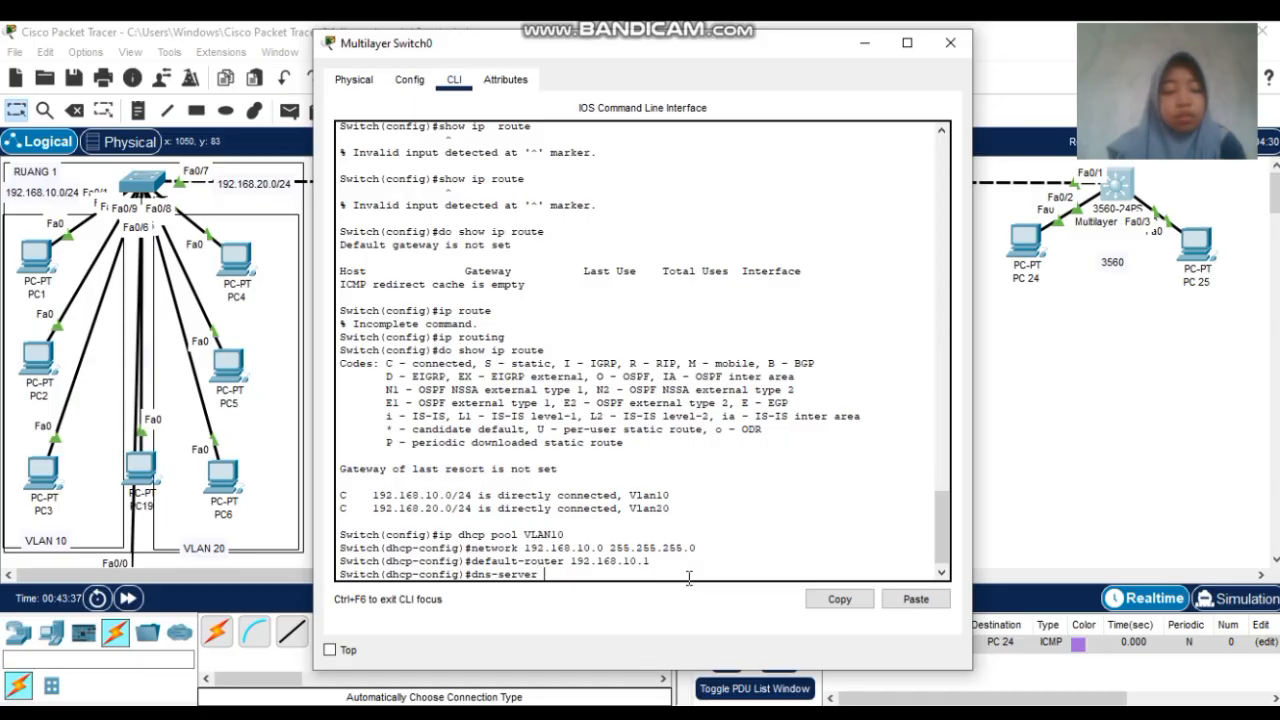
type(" 8.8.8")
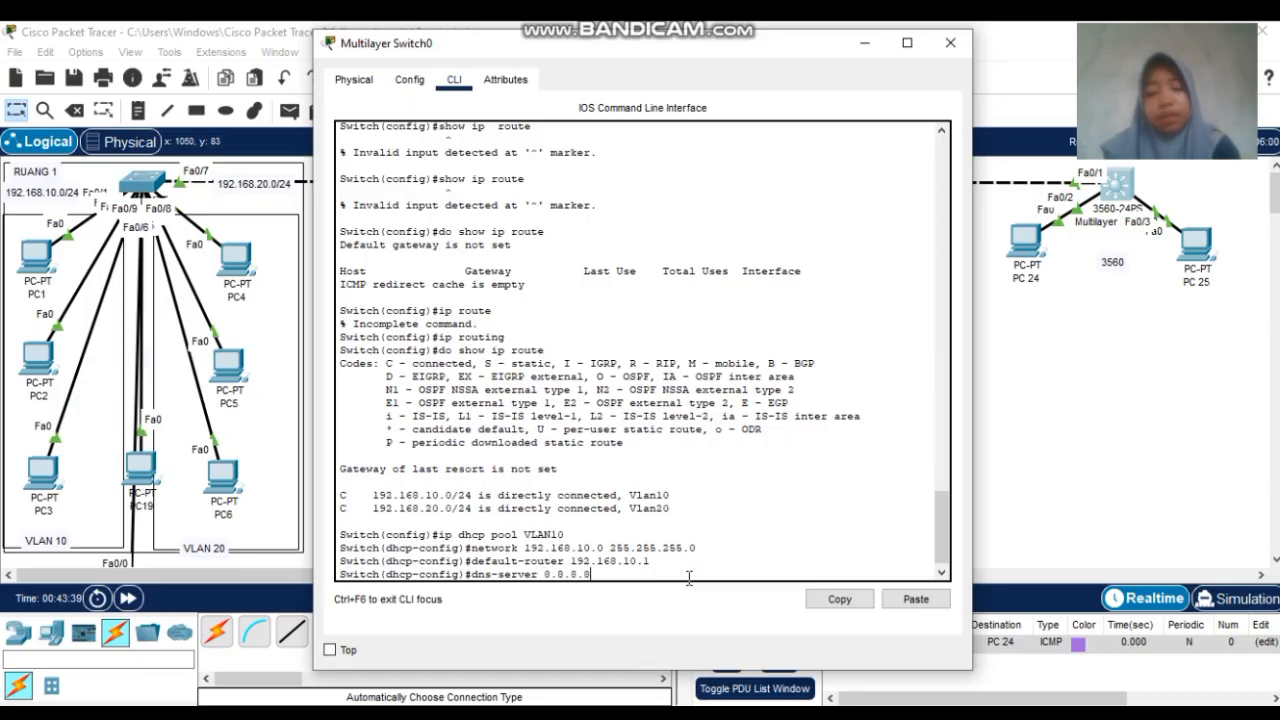
type(".8")
key("Return")
type("exit")
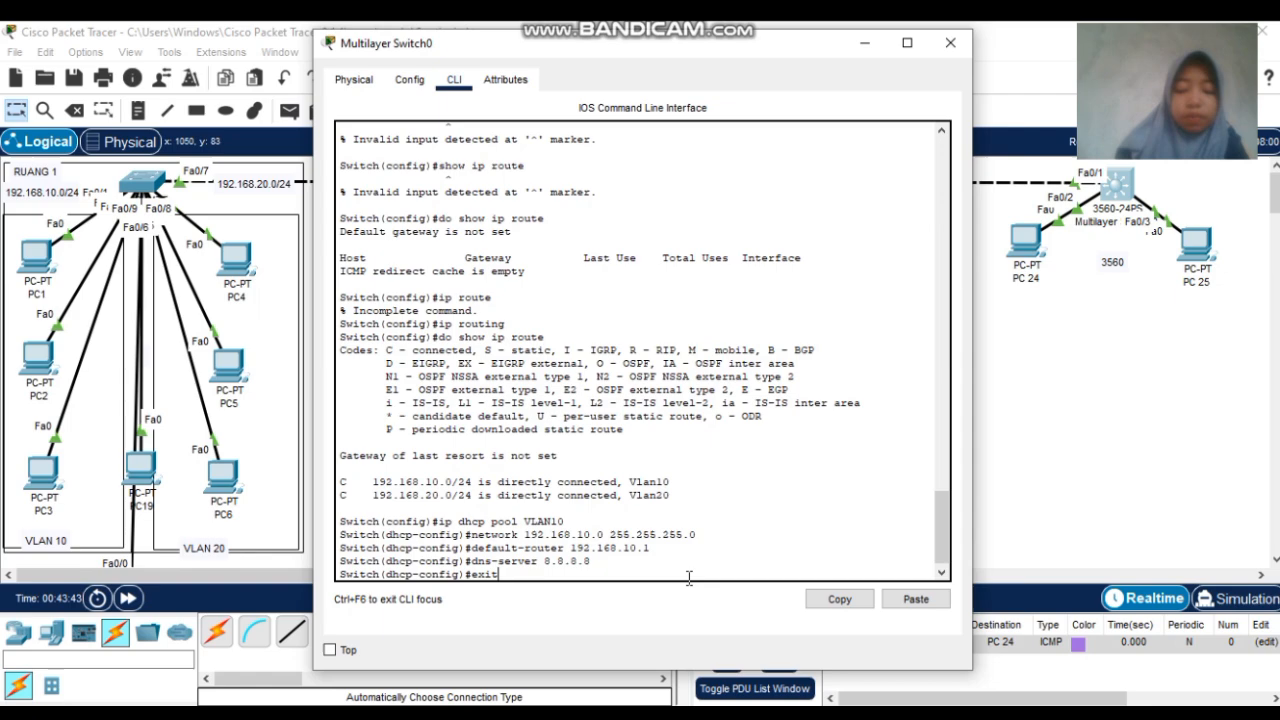
key("Return")
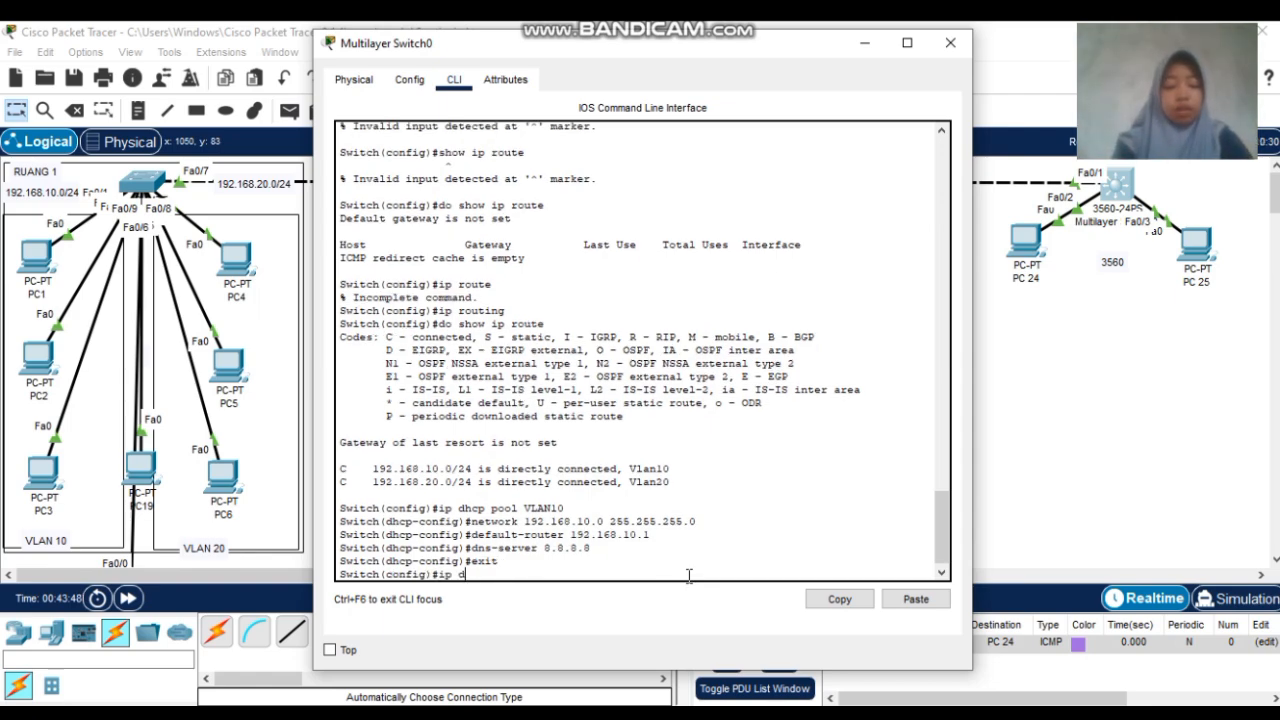
Create a second DHCP pool named VLAN20 on the multilayer switch
key("BackSpace")
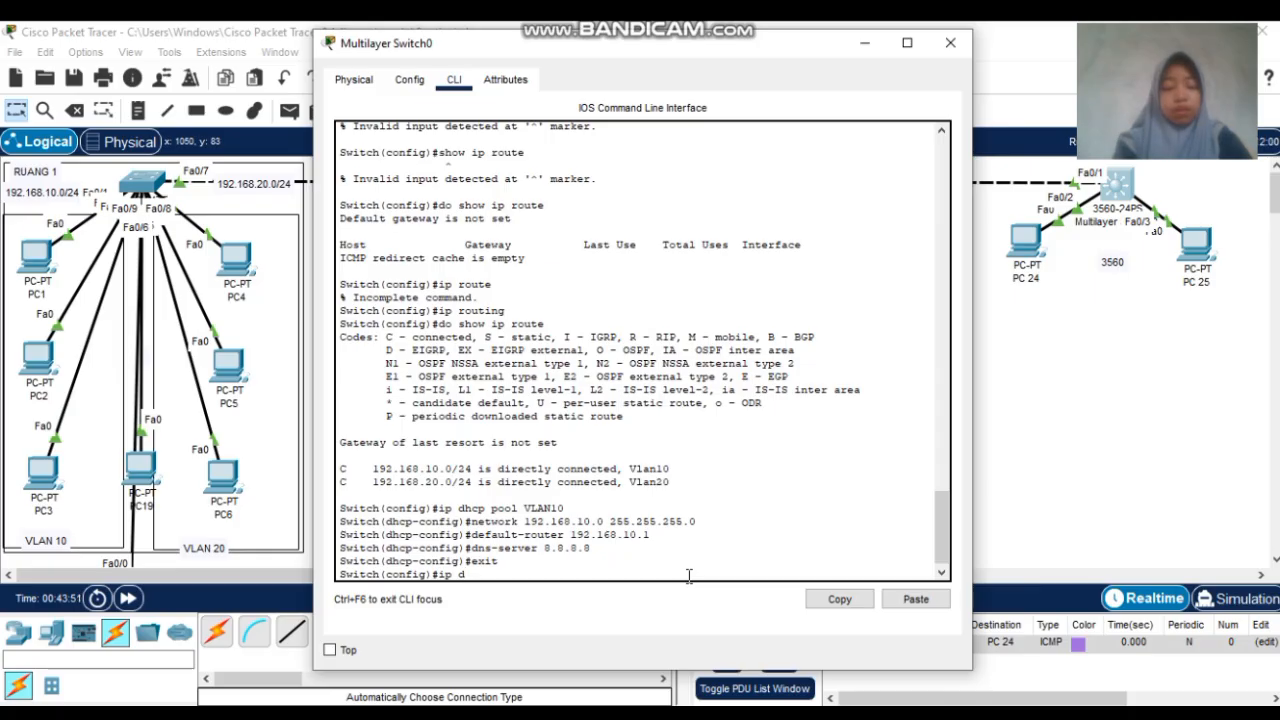
type("hcp pool")
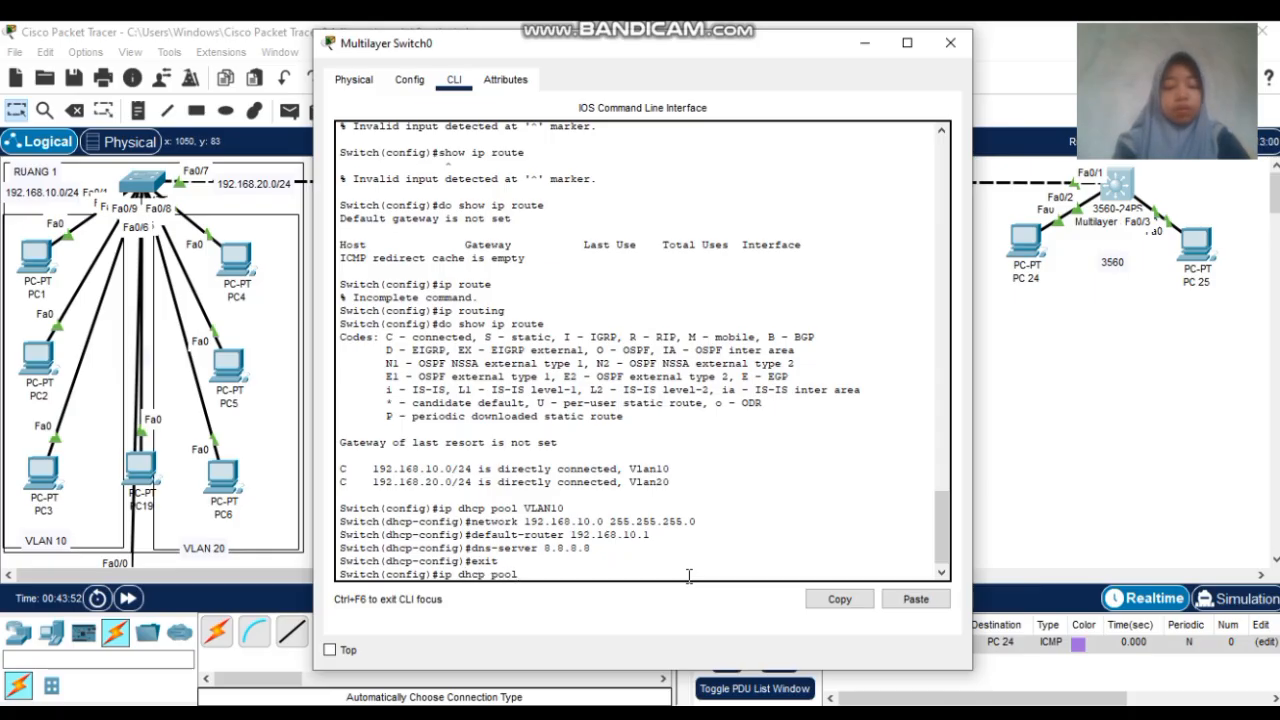
type(" V")
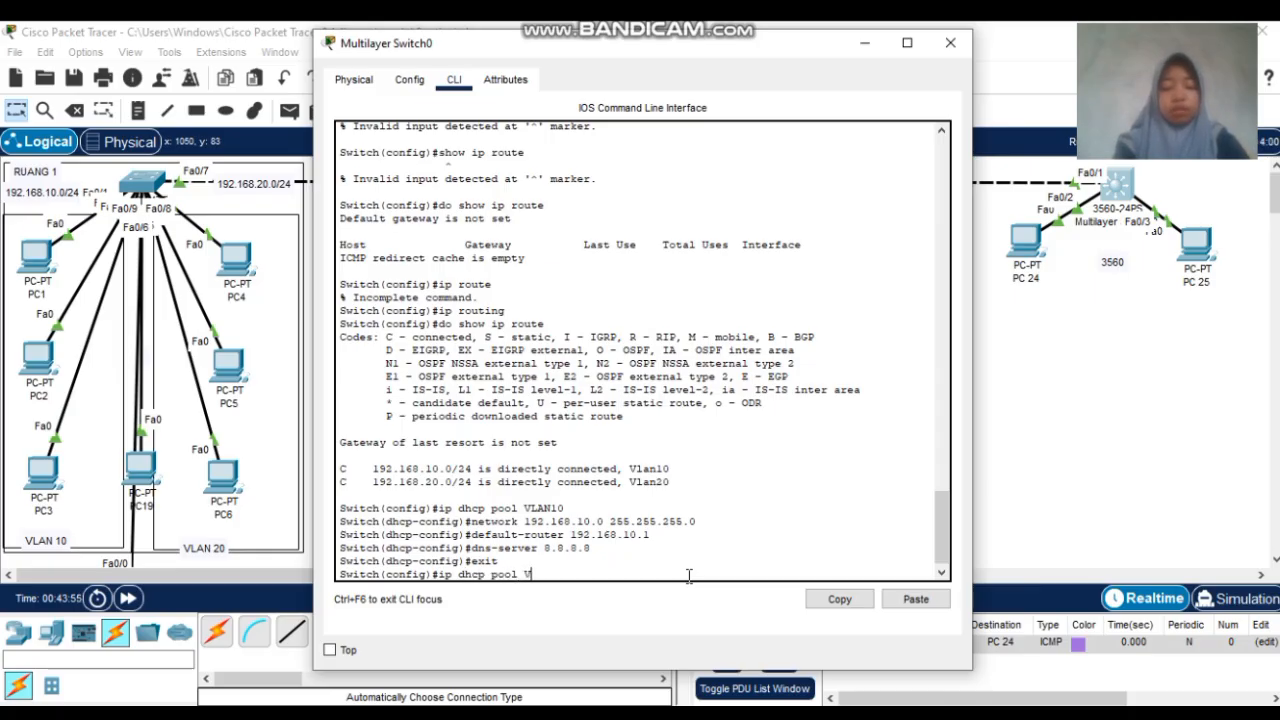
type("KLAN")
key("BackSpace")
type("2")
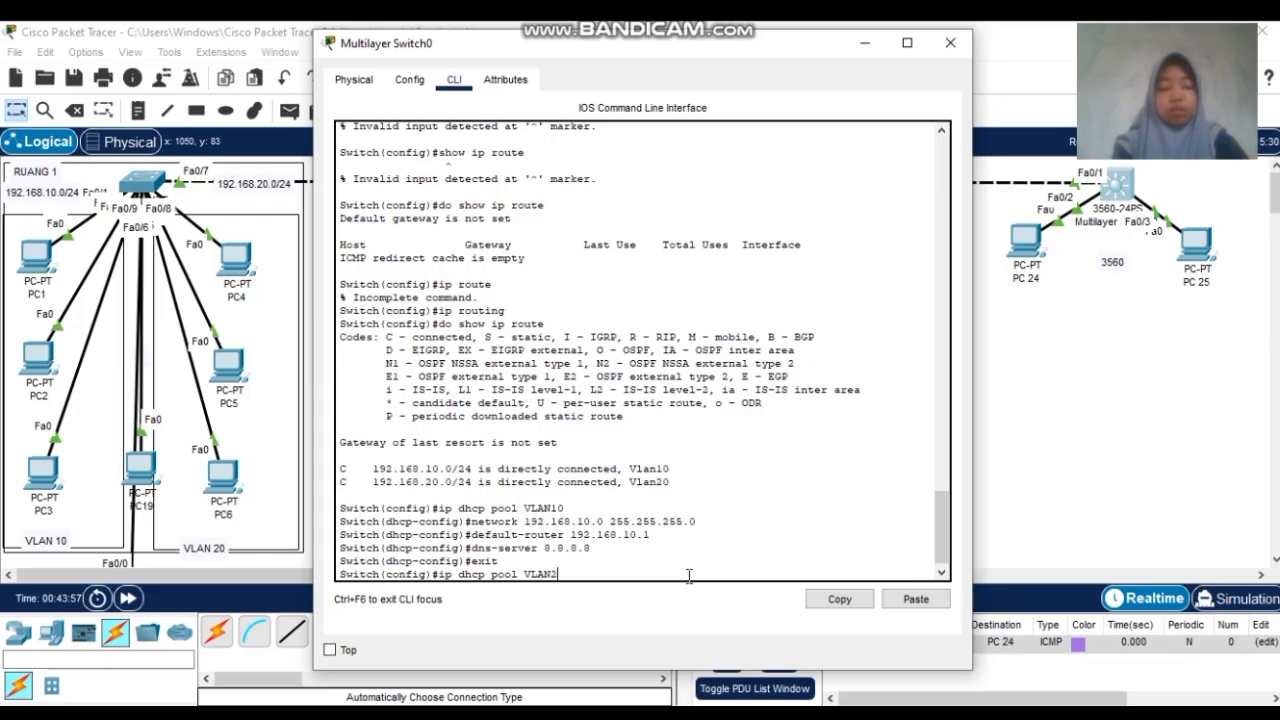
type("0")
key("Return")
Set the VLAN20 DHCP pool's network to 192.168.20.0 with mask 255.255.255.0
type("de")
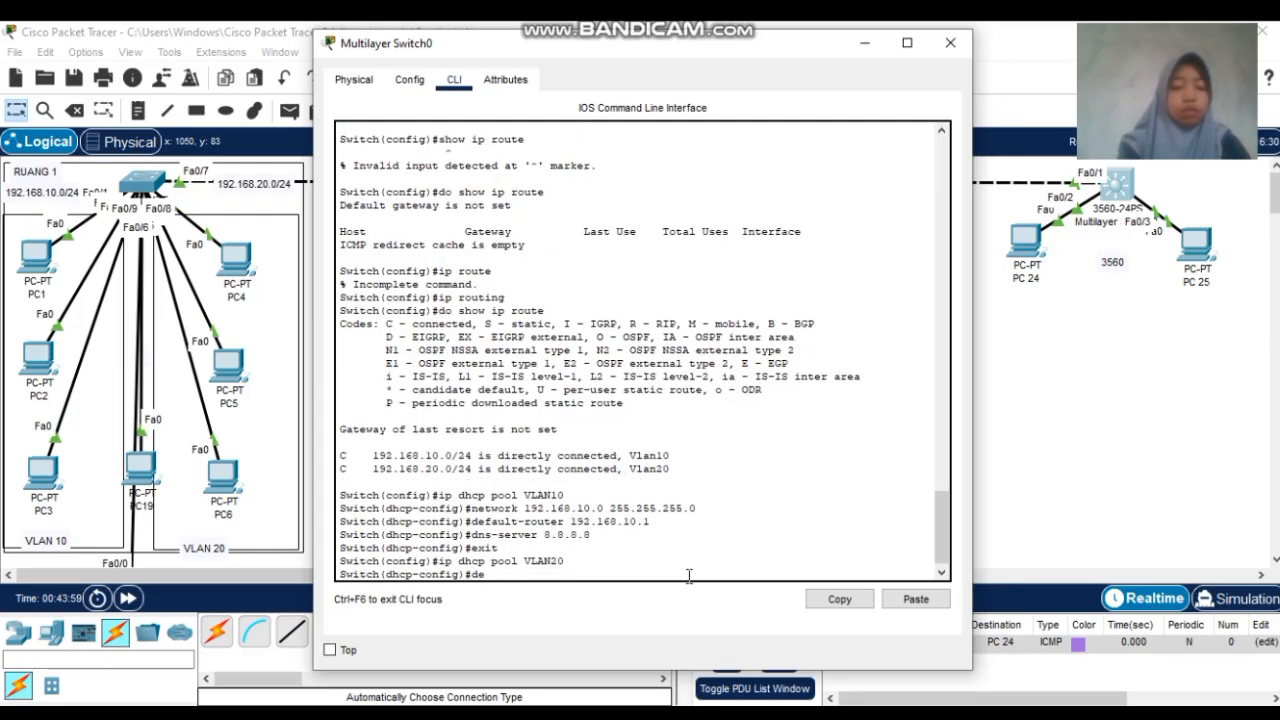
type("fa")
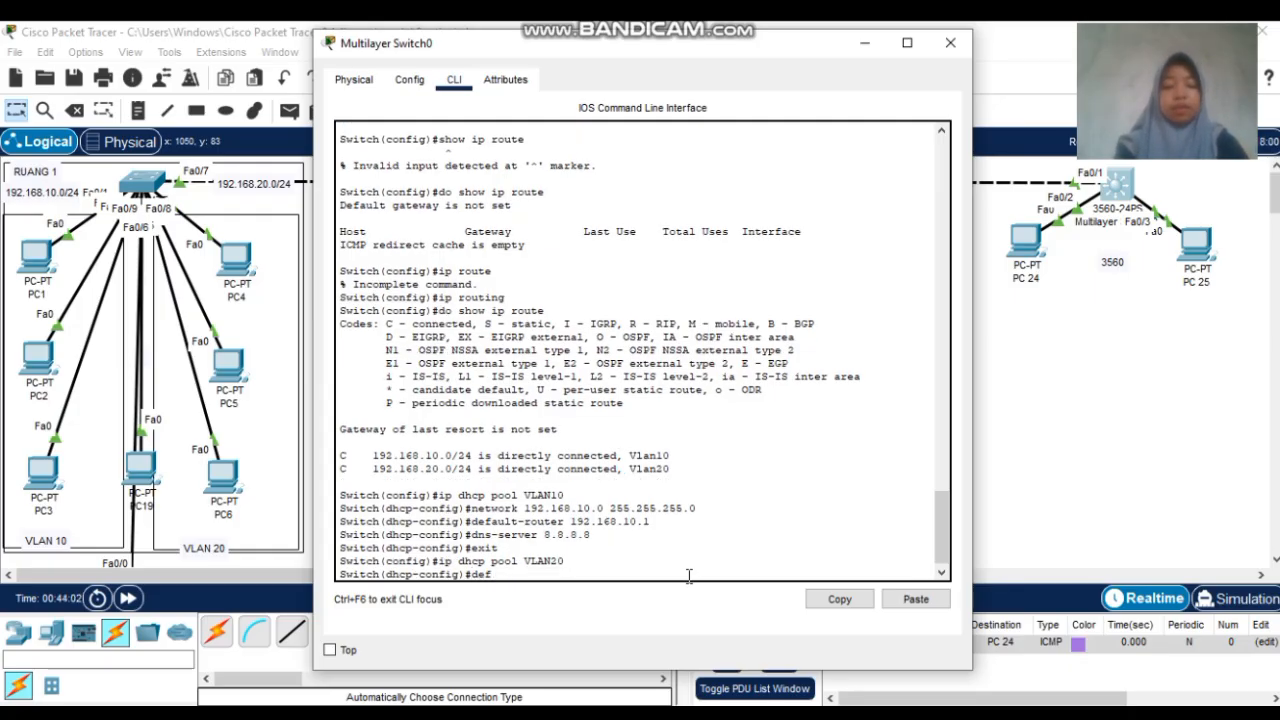
key("BackSpace")
key("BackSpace")
key("BackSpace")
type("netw")
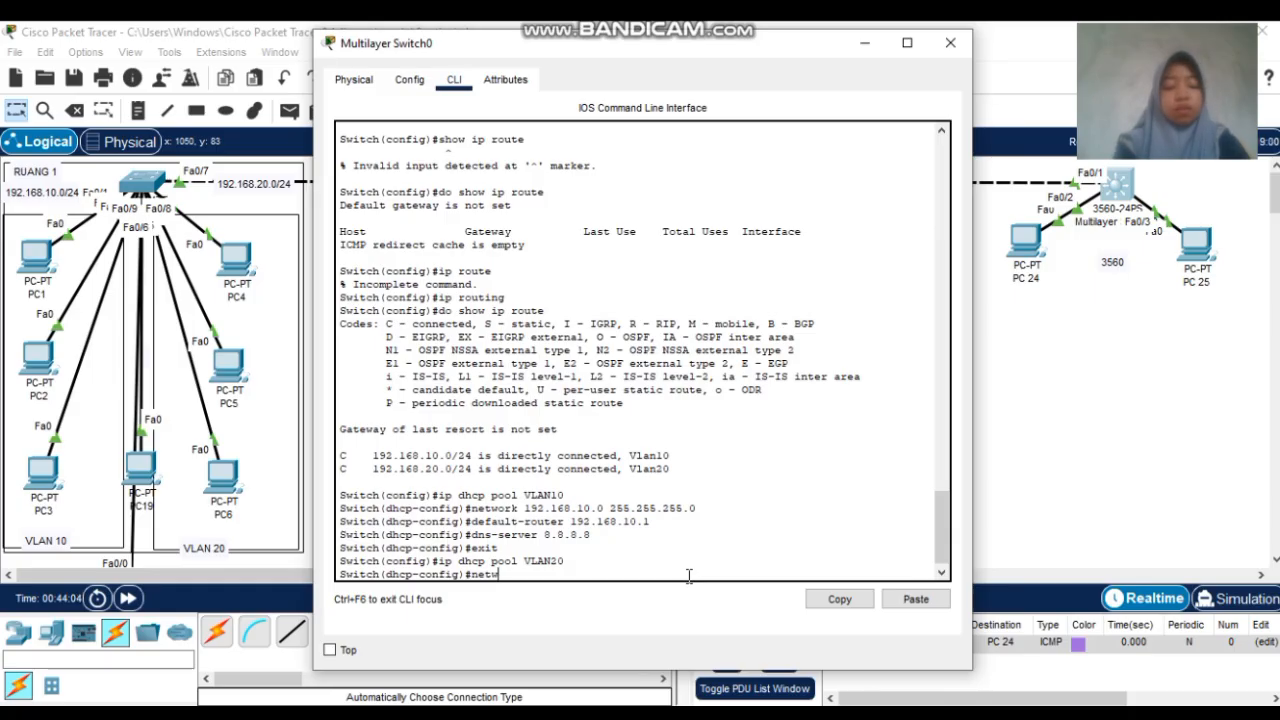
type("ork ")
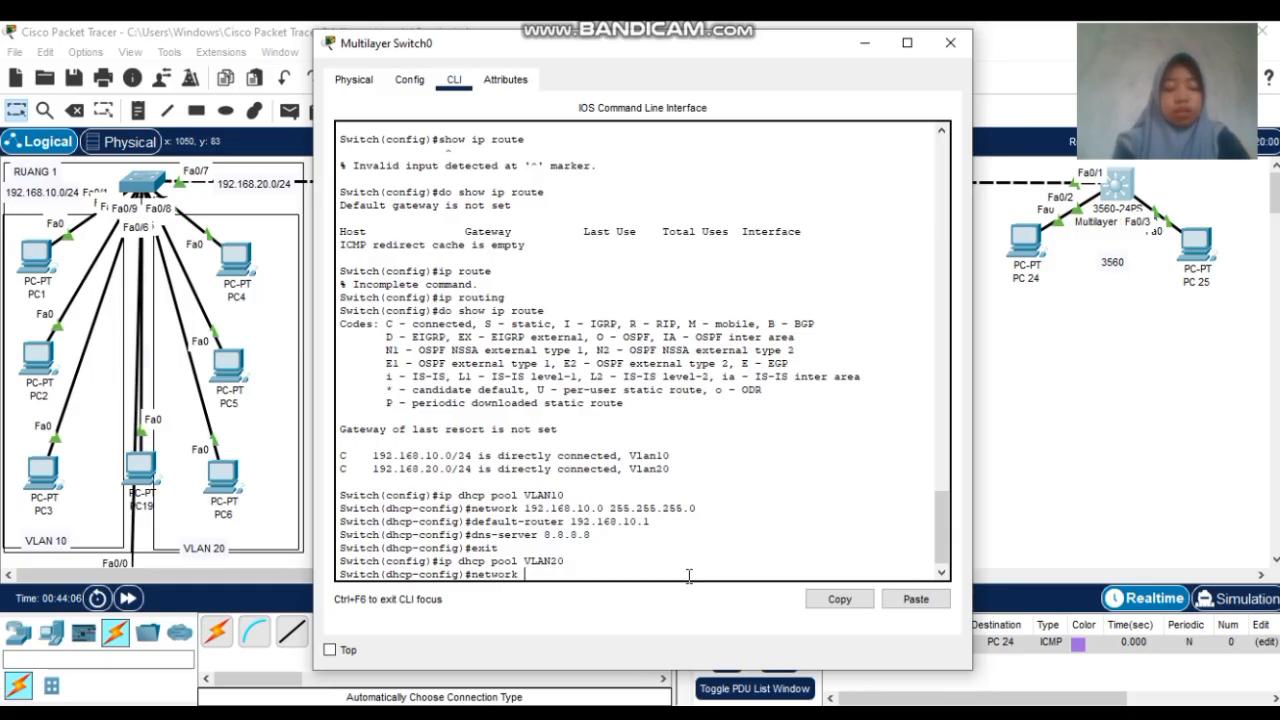
type("192.16")
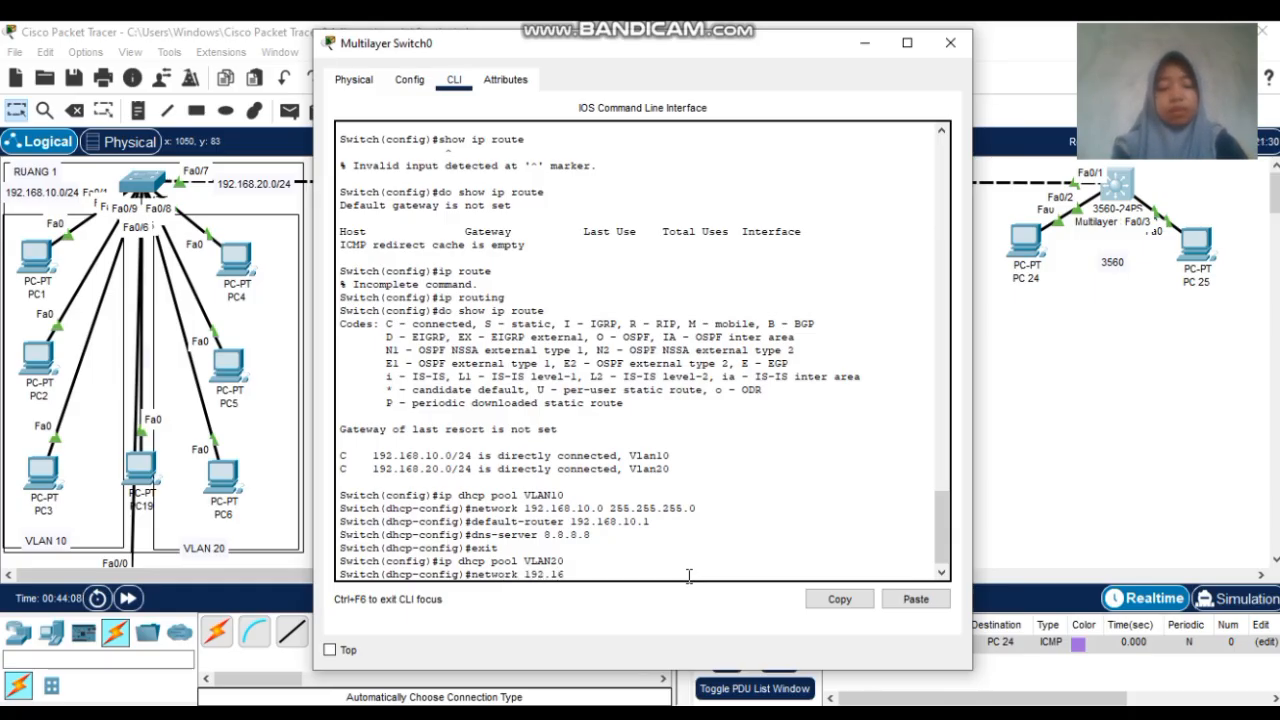
type("8.20.0 ")
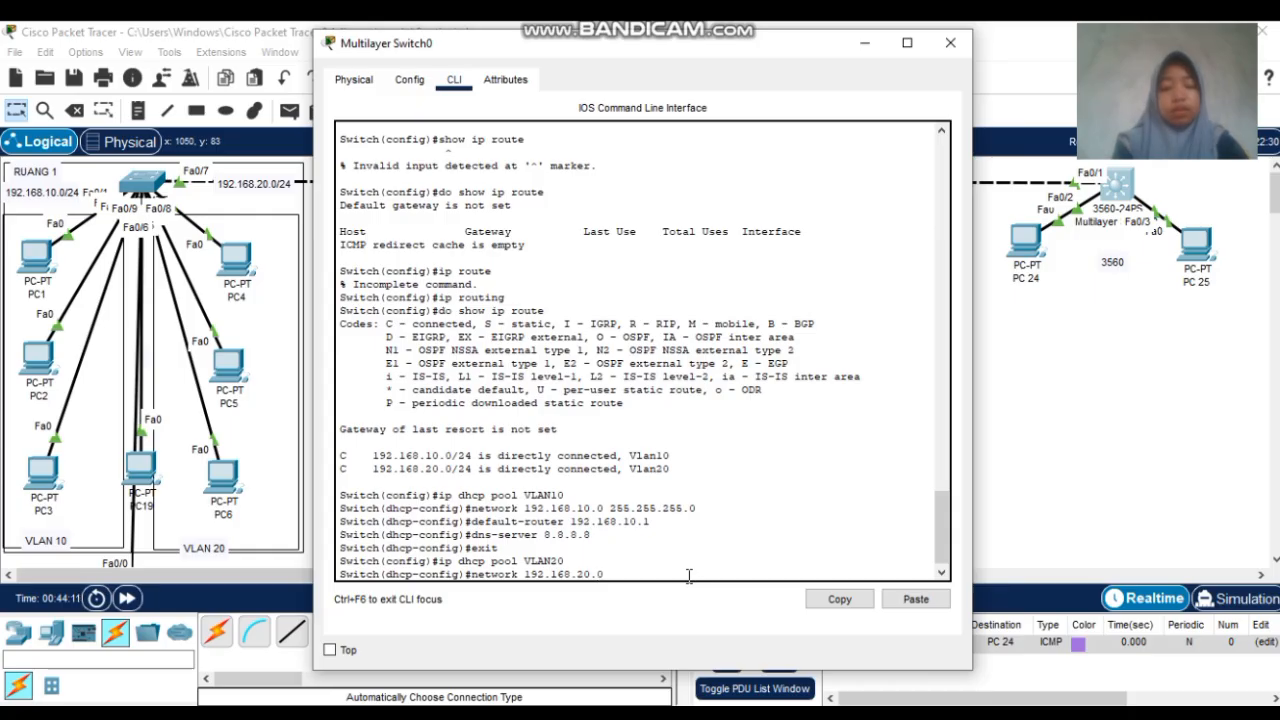
type("255.25")
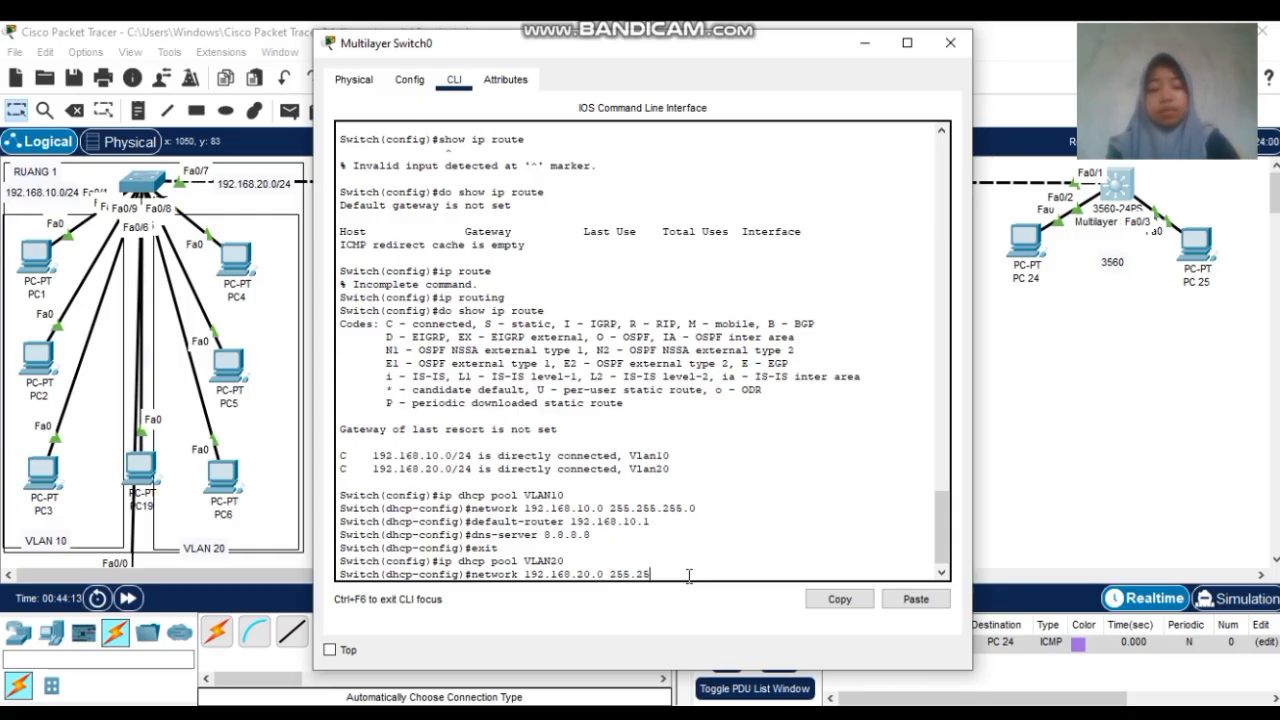
type("5.255.0")
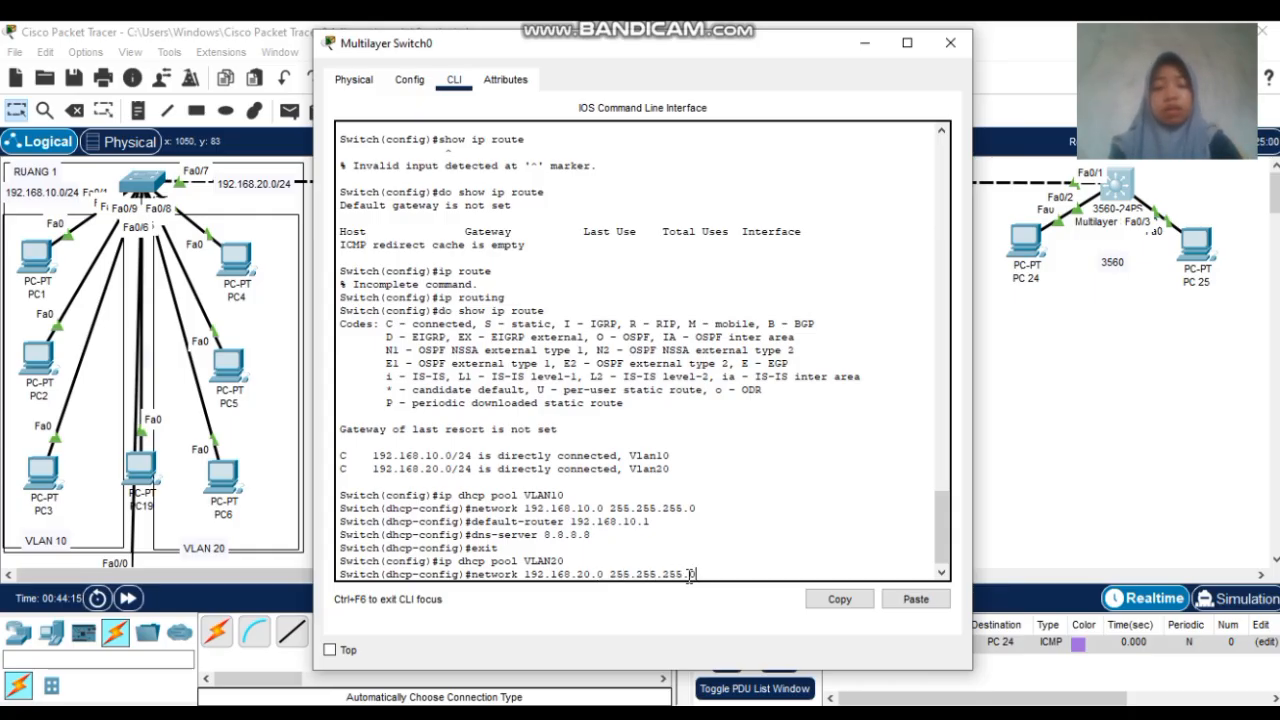
key("Return")
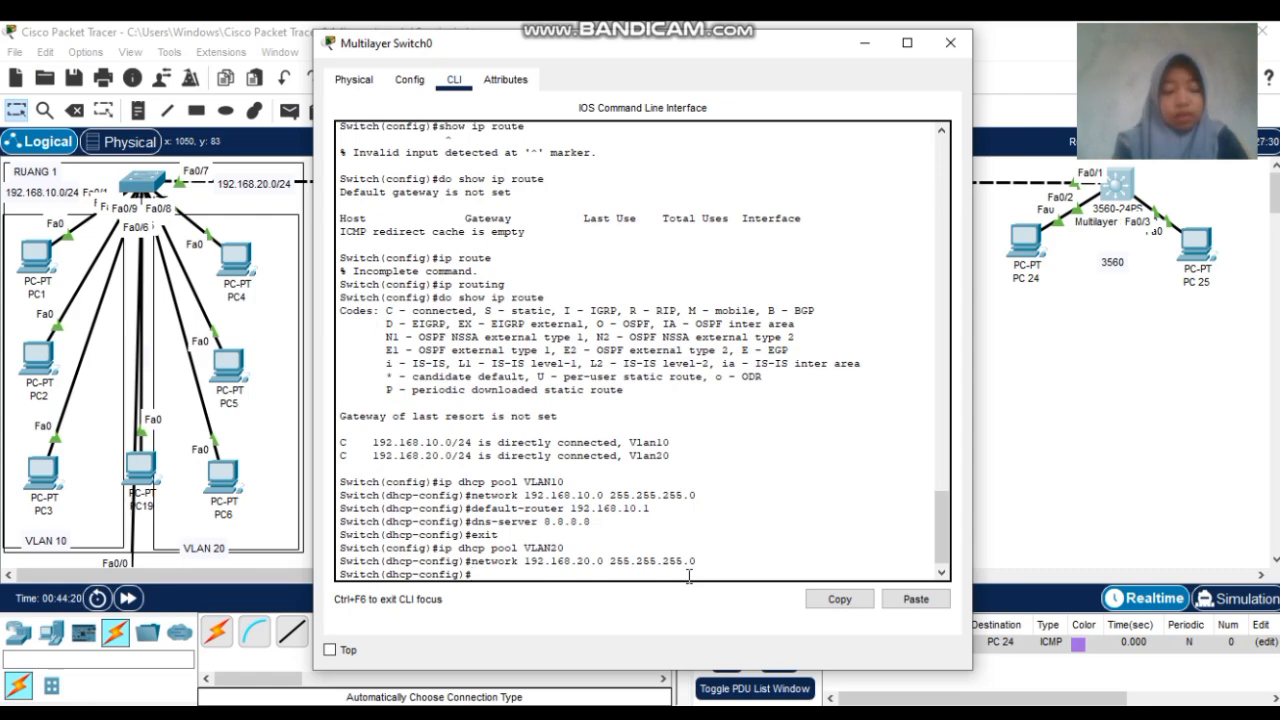
Set the VLAN20 DHCP pool's default router to 192.168.20.1
type("defauly")
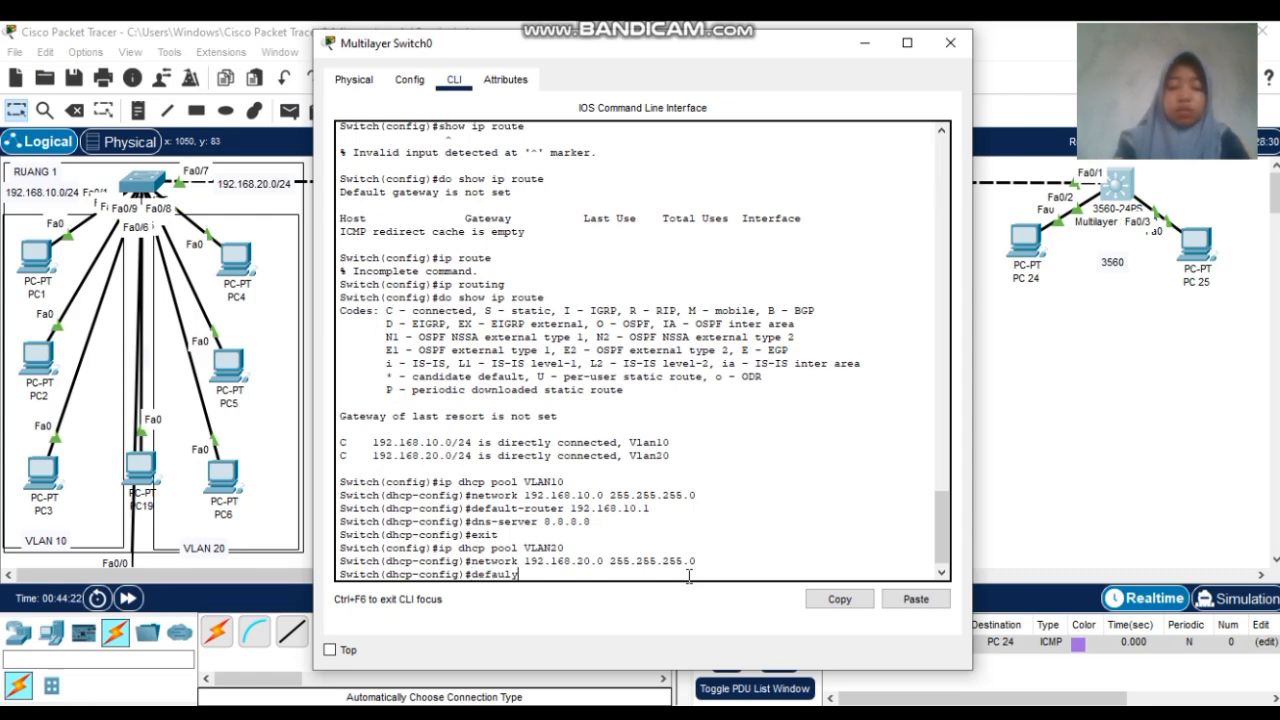
key("BackSpace")
type("t")
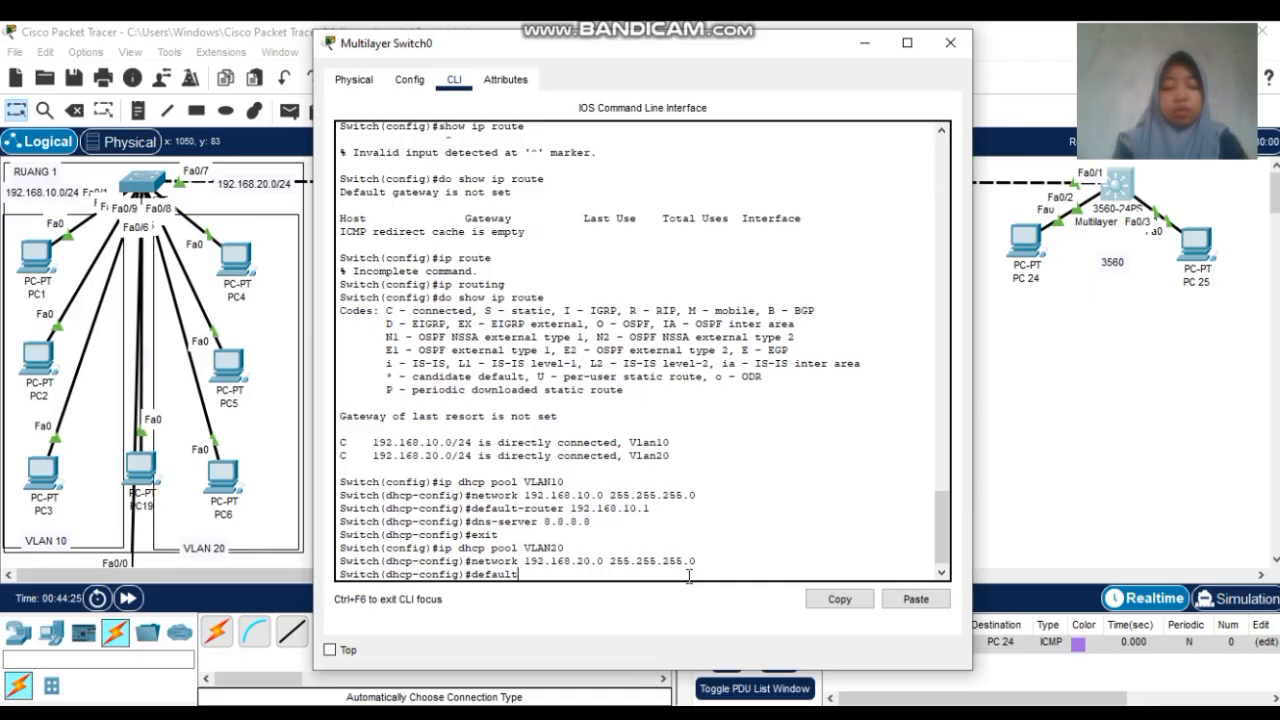
type("-router ")
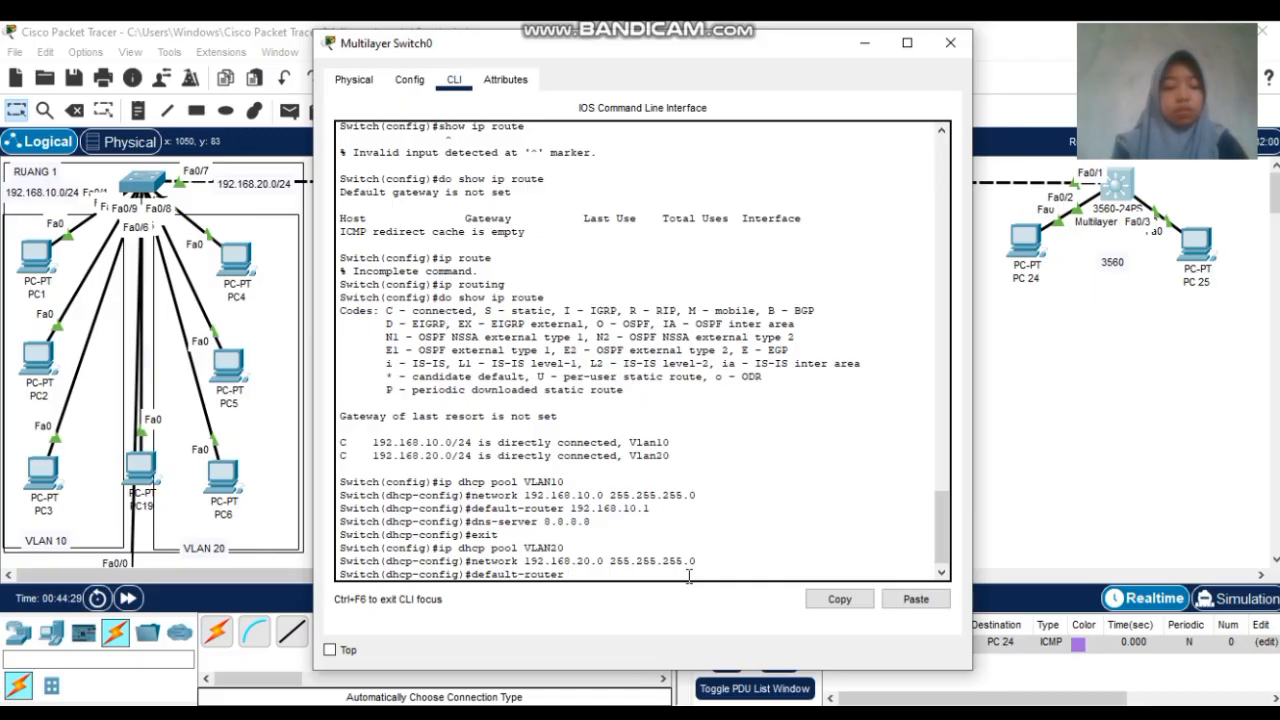
type("192.168")
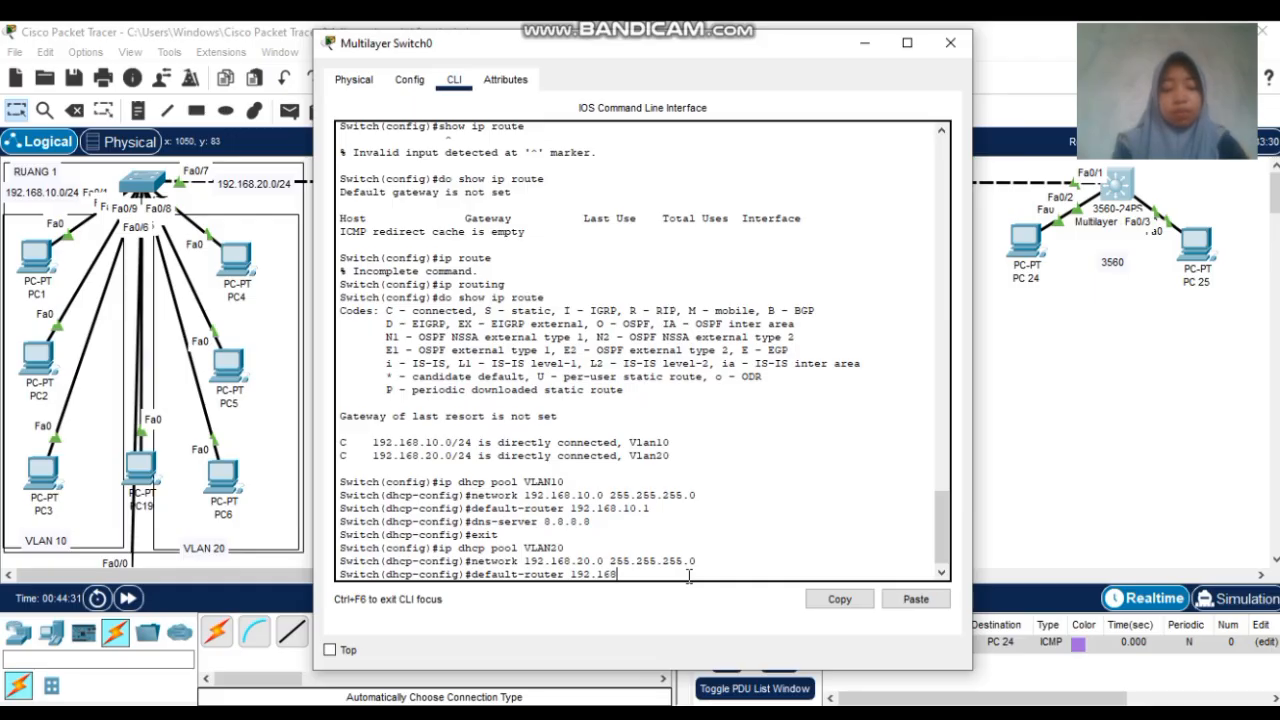
type(".20.1")
key("Return")
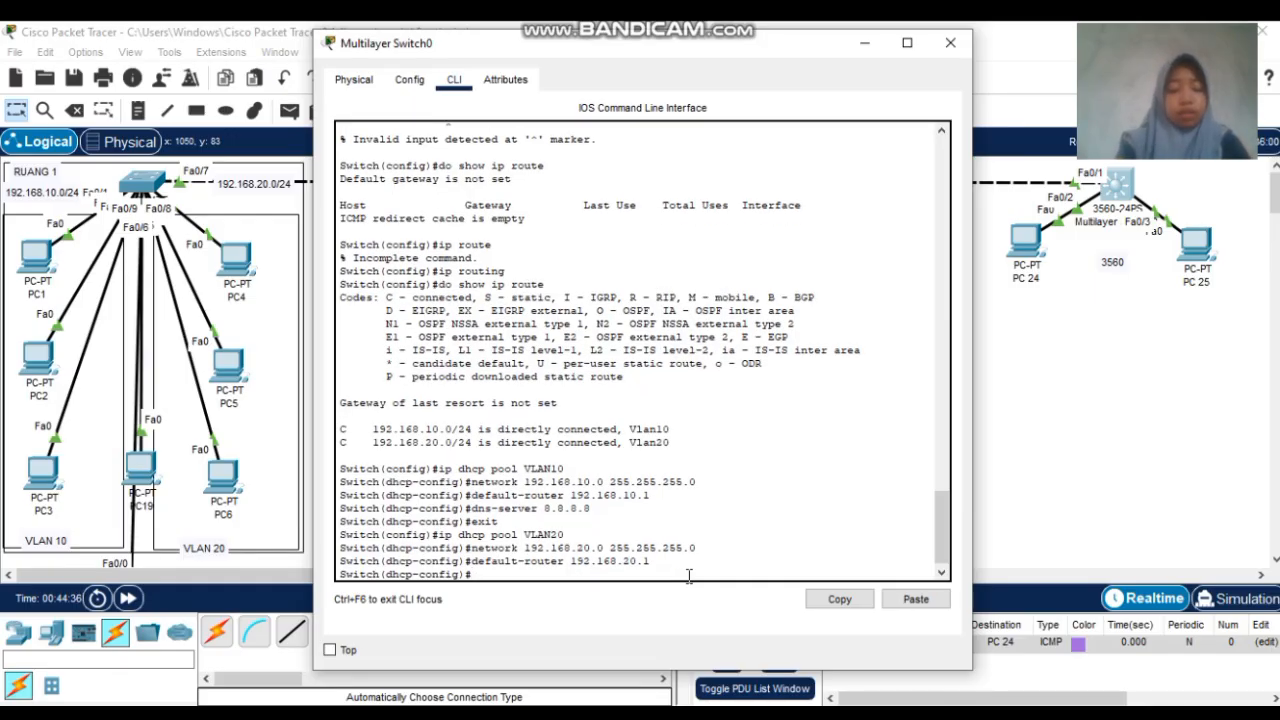
Set the VLAN20 pool's DNS server to 8.8.8.8, then exit pool configuration and close the multilayer switch window
type("dns-server")
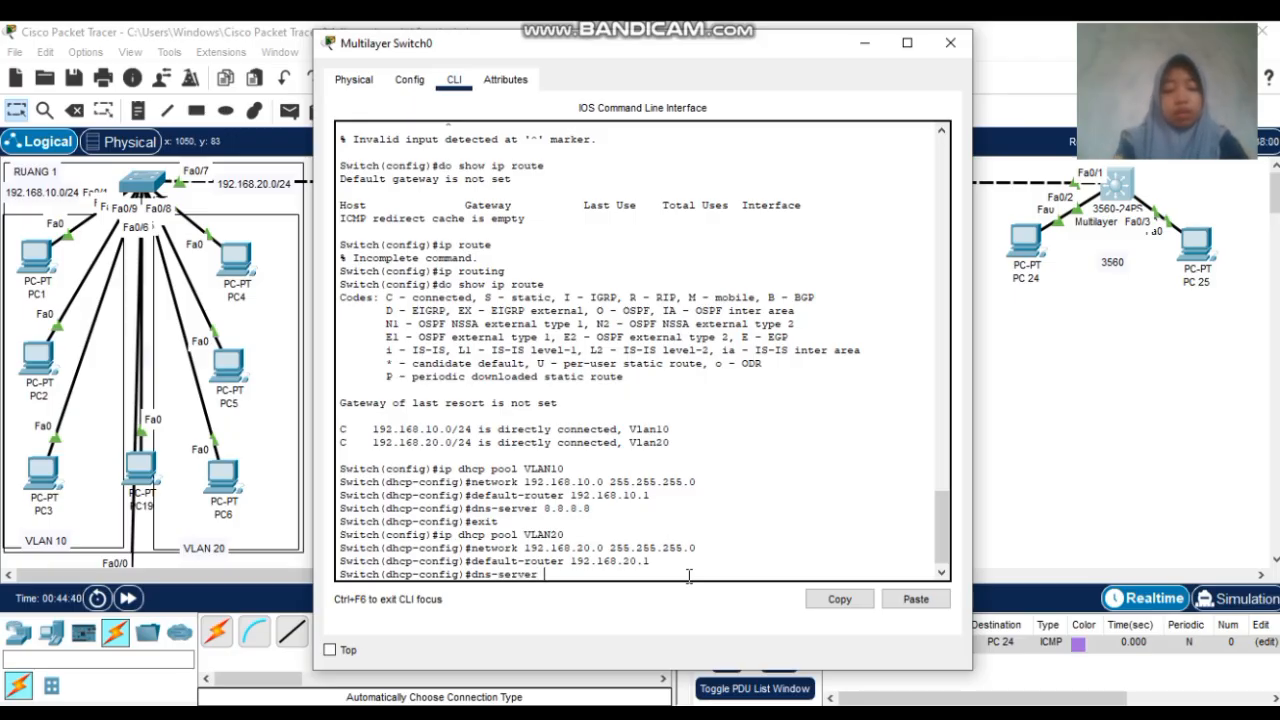
type(" 8.8.8.")
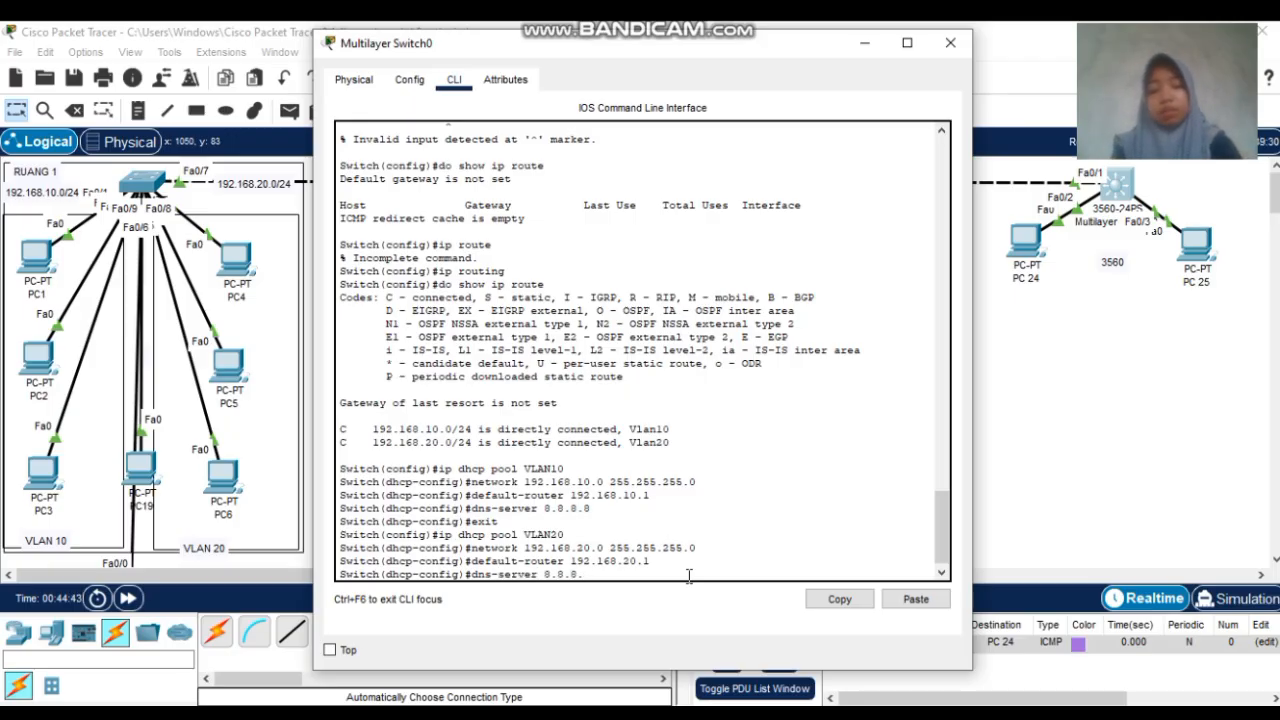
type("8")
key("Return")
type("exit")
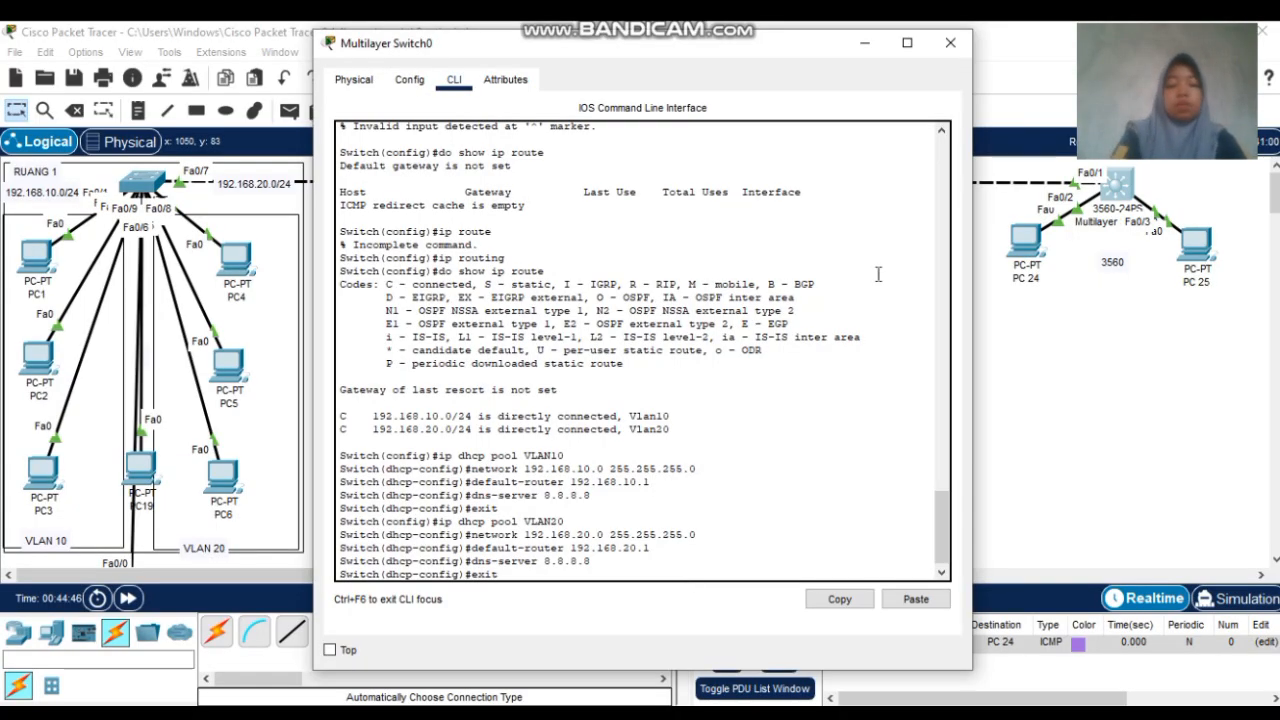
key("Return")
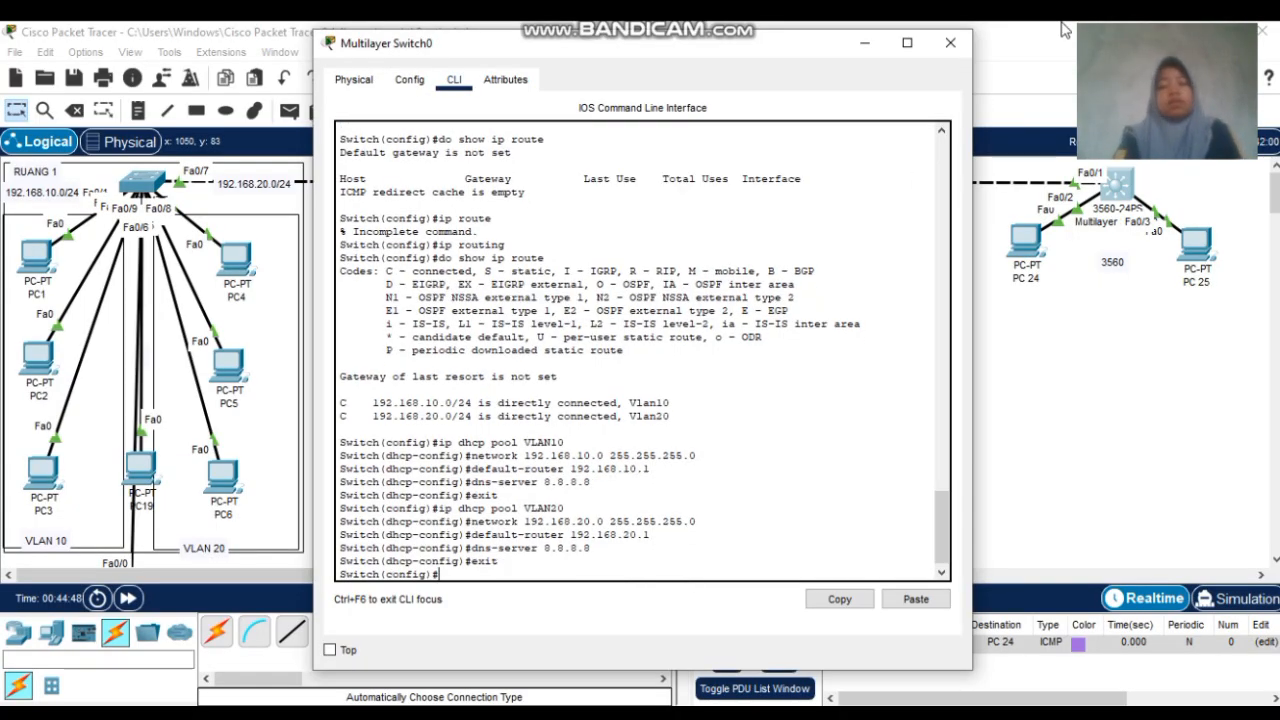
left_click(950, 43)
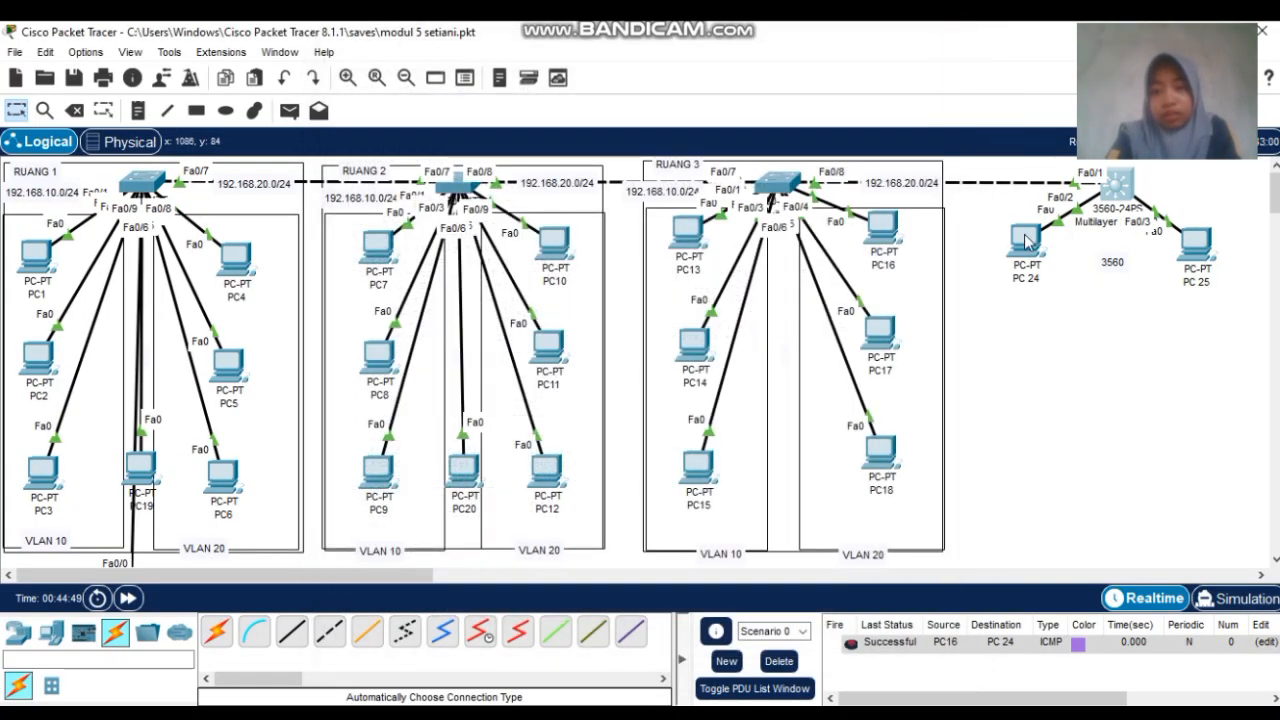
In PC 24's IP configuration, clear the static default gateway and subnet mask
left_click(1022, 263)
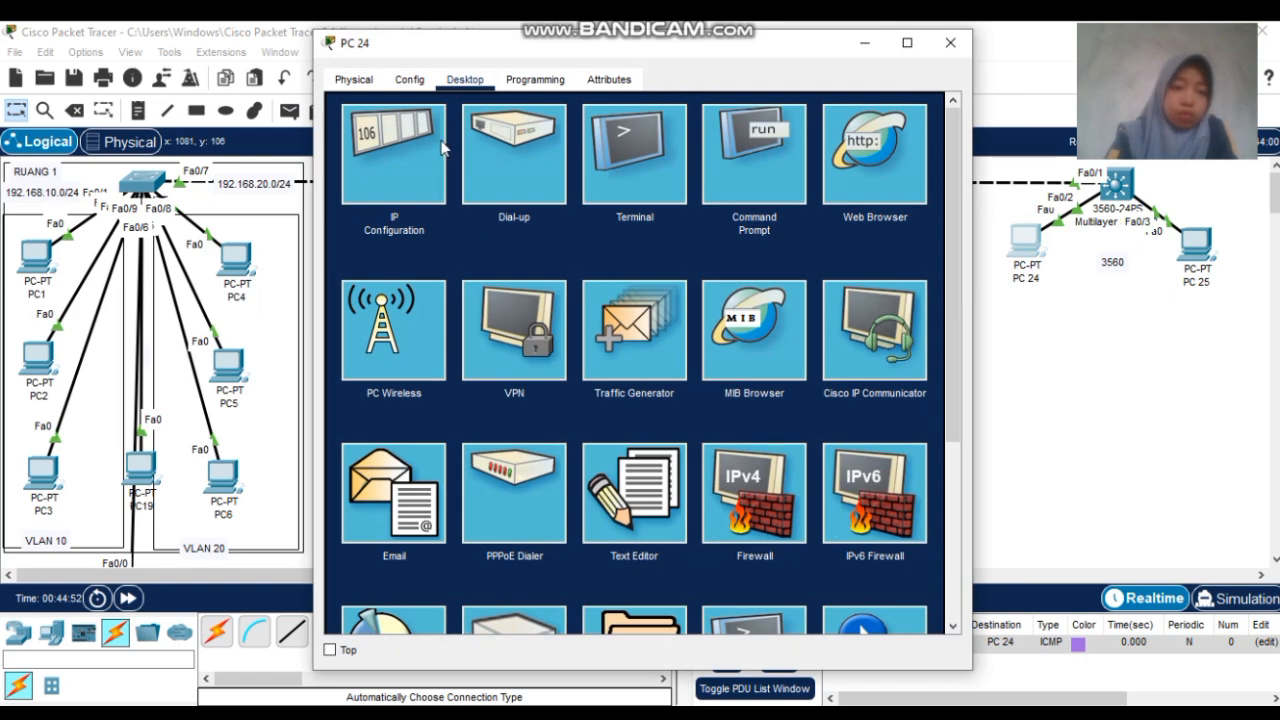
left_click(385, 150)
left_click(640, 262)
key("BackSpace")
key("BackSpace")
key("BackSpace")
key("BackSpace")
key("BackSpace")
key("BackSpace")
key("BackSpace")
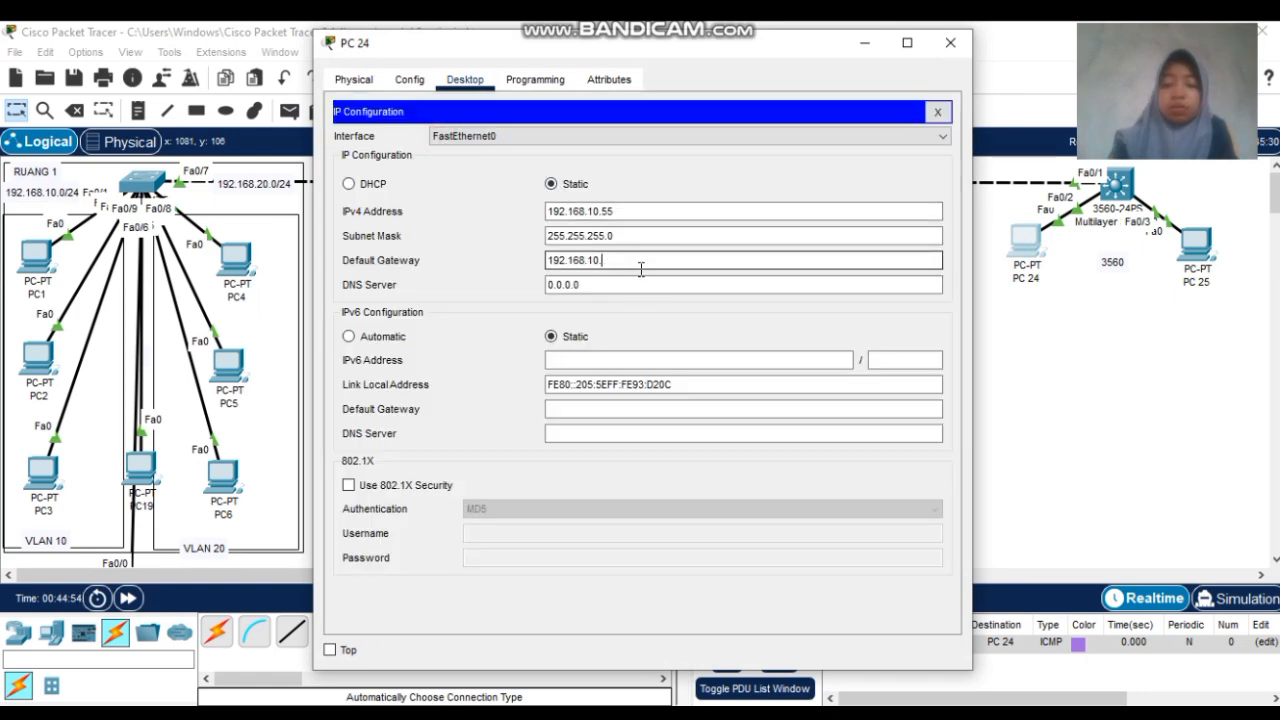
key("BackSpace")
key("BackSpace")
key("BackSpace")
key("BackSpace")
key("BackSpace")
left_click(639, 229)
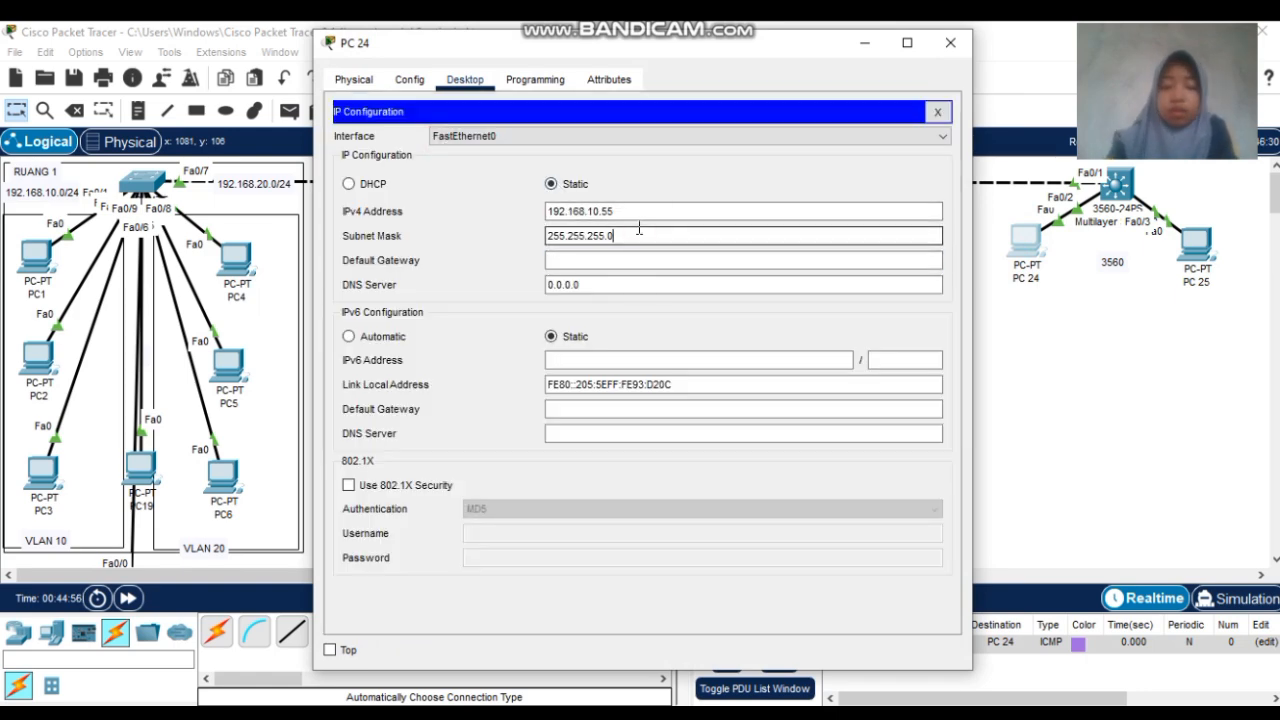
key("BackSpace")
key("BackSpace")
key("BackSpace")
key("BackSpace")
key("BackSpace")
key("BackSpace")
key("BackSpace")
key("BackSpace")
key("BackSpace")
key("BackSpace")
key("BackSpace")
key("BackSpace")
key("BackSpace")
Clear PC 24's static IPv4 address, switch its IP configuration to DHCP and close the PC's window
left_click(636, 214)
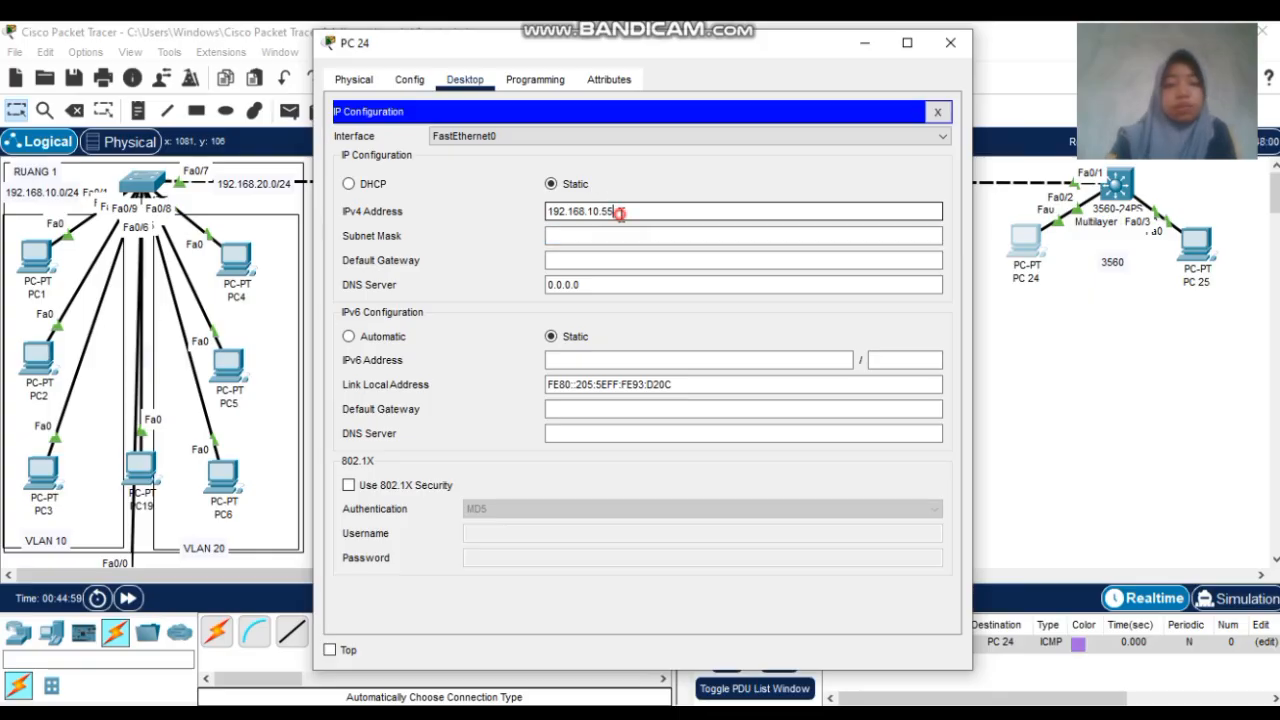
key("BackSpace")
key("BackSpace")
key("BackSpace")
key("BackSpace")
key("BackSpace")
key("BackSpace")
key("BackSpace")
key("BackSpace")
key("BackSpace")
key("BackSpace")
key("BackSpace")
key("BackSpace")
key("BackSpace")
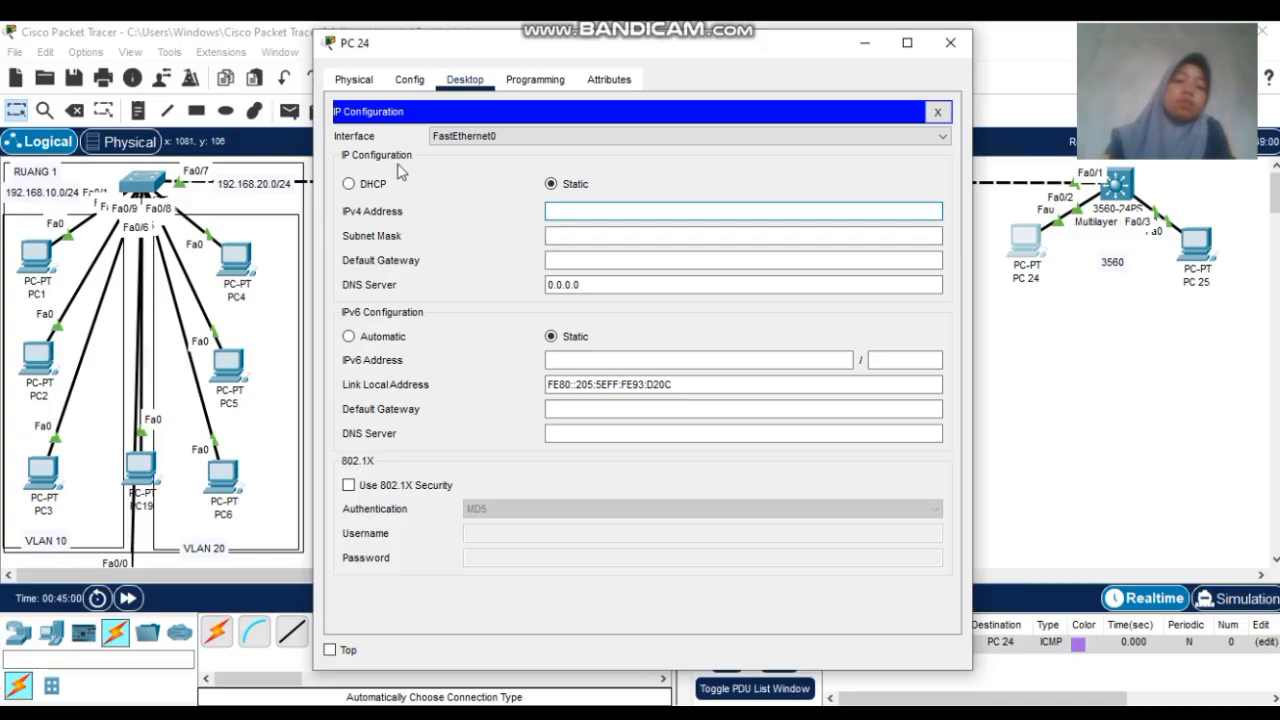
left_click(352, 186)
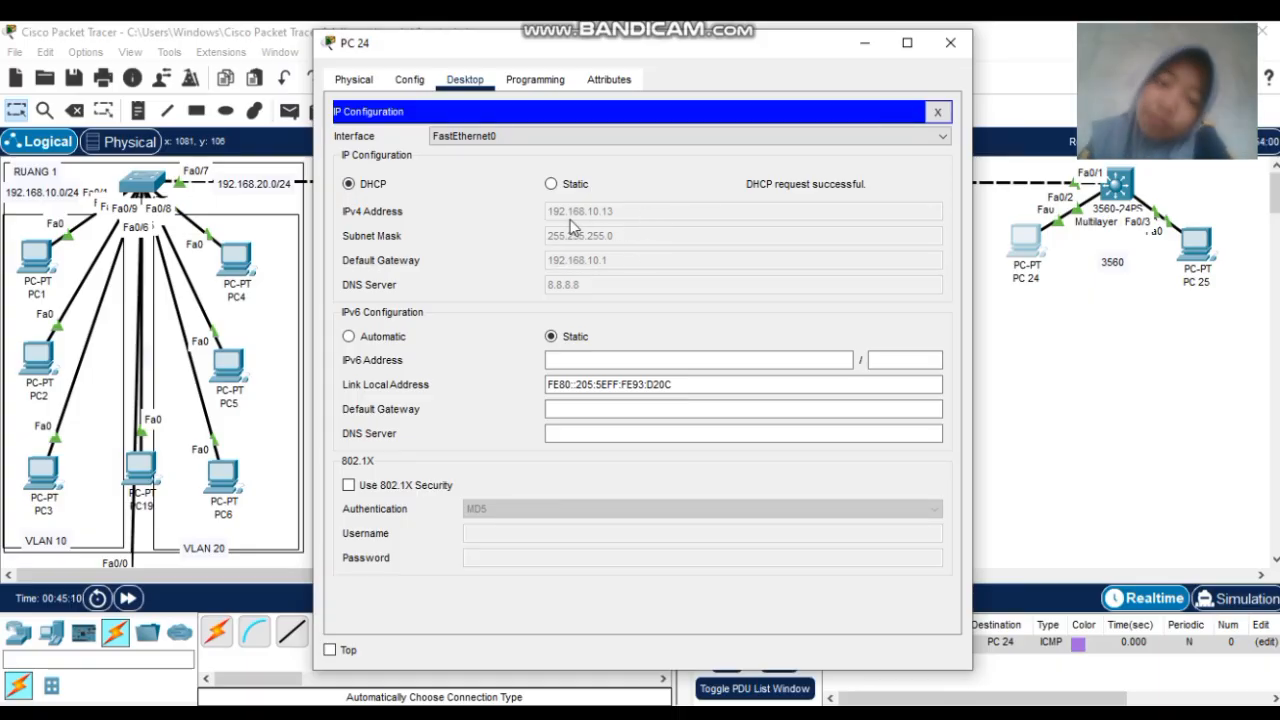
left_click(950, 42)
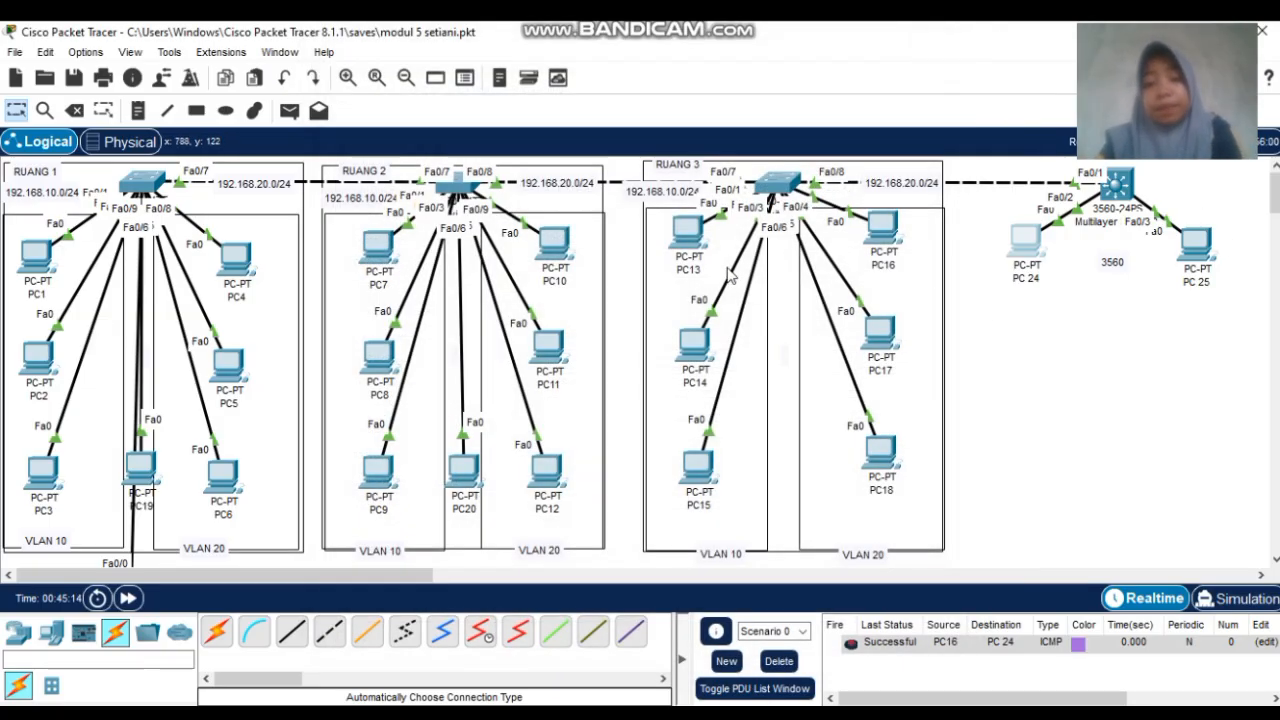
In PC13's IP configuration, clear the static default gateway and subnet mask
left_click(703, 248)
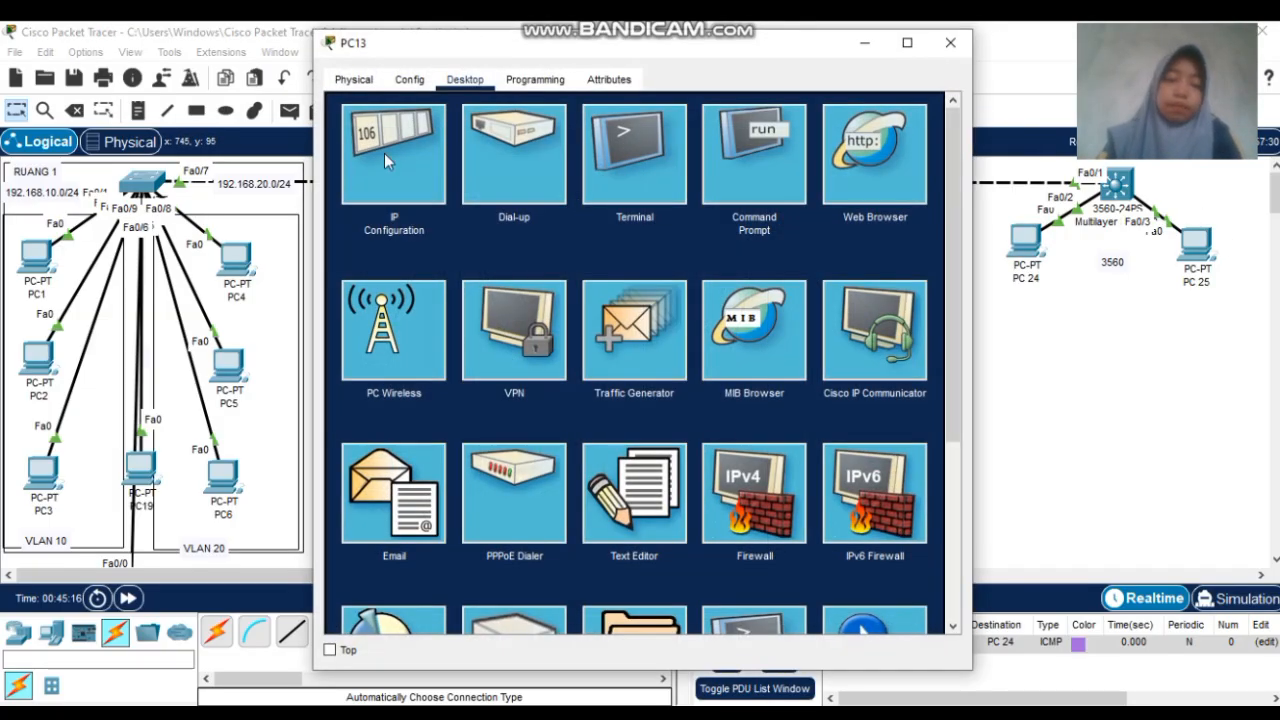
left_click(390, 150)
left_click(752, 256)
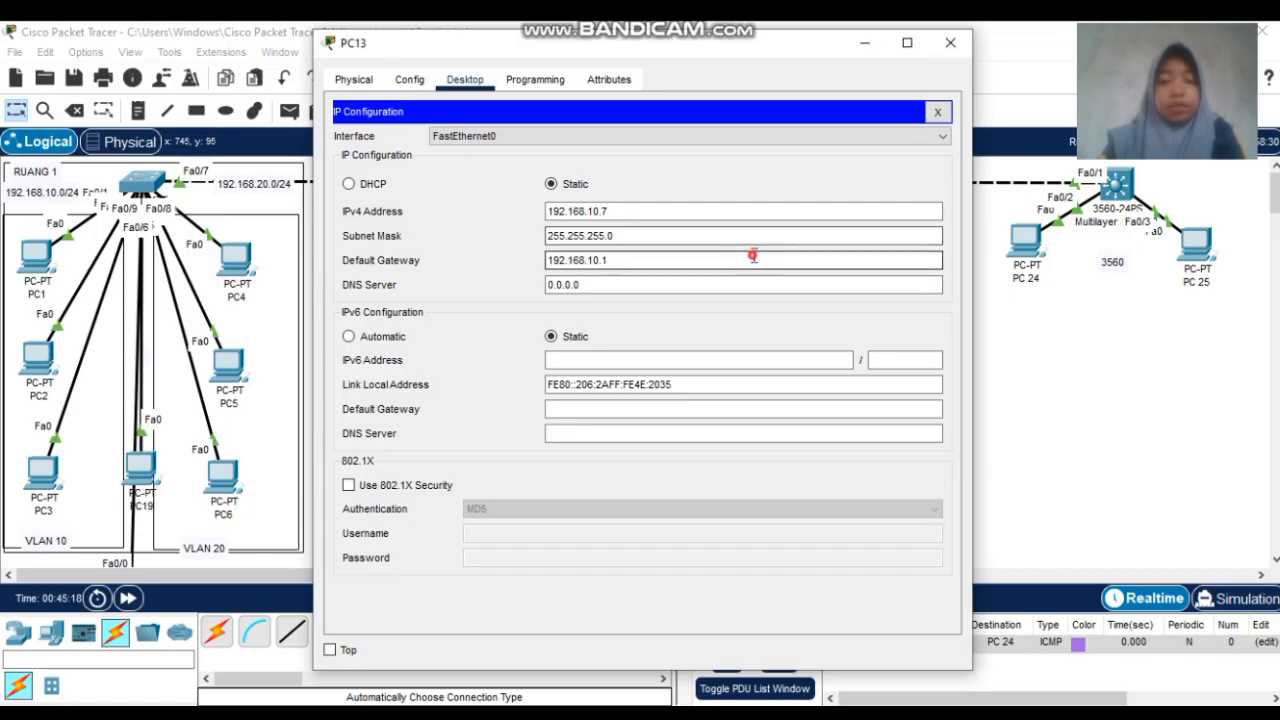
key("BackSpace")
key("BackSpace")
key("BackSpace")
key("BackSpace")
key("BackSpace")
key("BackSpace")
key("BackSpace")
key("BackSpace")
key("BackSpace")
key("BackSpace")
key("BackSpace")
key("BackSpace")
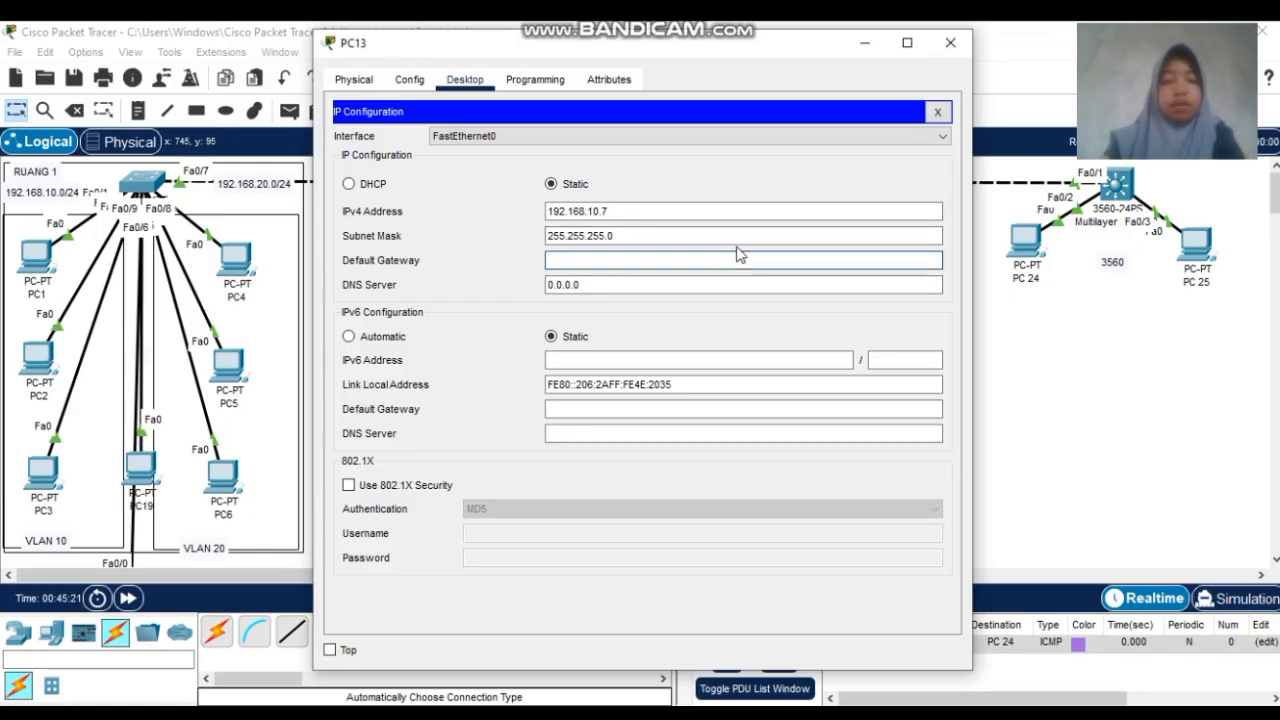
left_click(733, 243)
key("BackSpace")
key("BackSpace")
key("BackSpace")
key("BackSpace")
key("BackSpace")
key("BackSpace")
key("BackSpace")
key("BackSpace")
key("BackSpace")
key("BackSpace")
key("BackSpace")
key("BackSpace")
key("BackSpace")
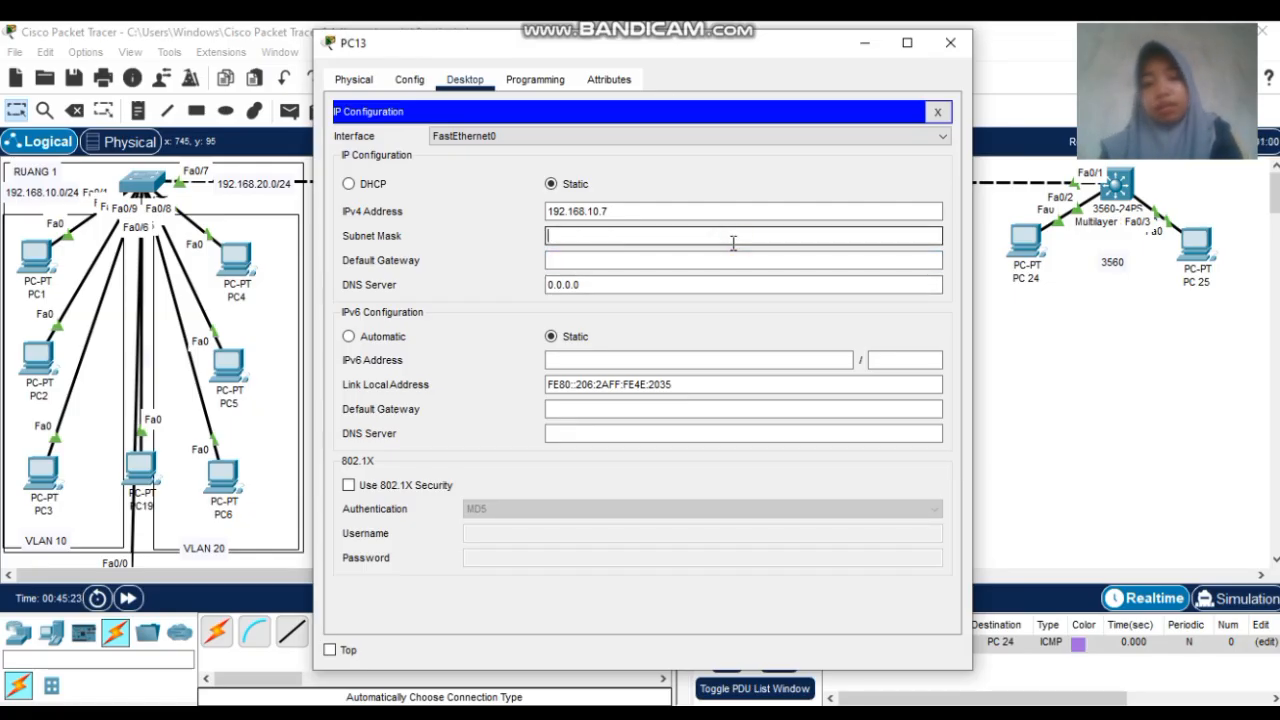
Clear PC13's static IPv4 address, switch its IP configuration to DHCP and close the PC's window
left_click(694, 213)
key("BackSpace")
key("BackSpace")
key("BackSpace")
key("BackSpace")
key("BackSpace")
key("BackSpace")
key("BackSpace")
key("BackSpace")
key("BackSpace")
key("BackSpace")
key("BackSpace")
key("BackSpace")
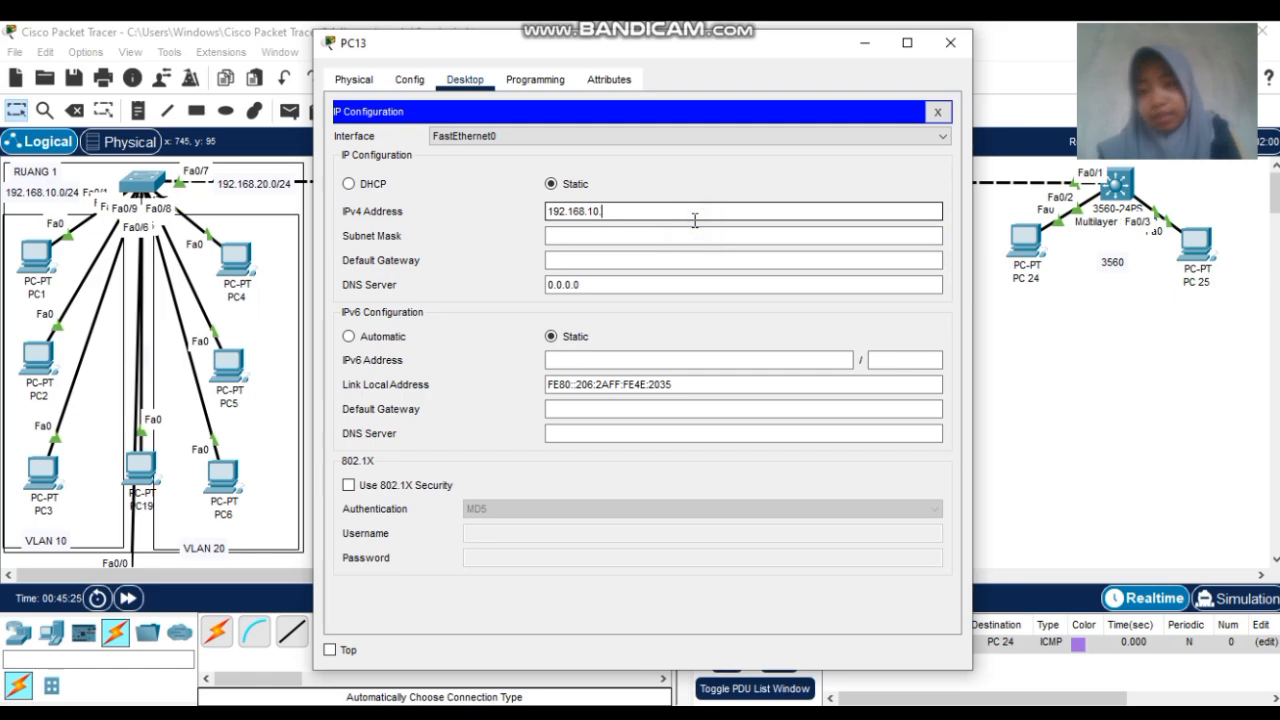
left_click(349, 184)
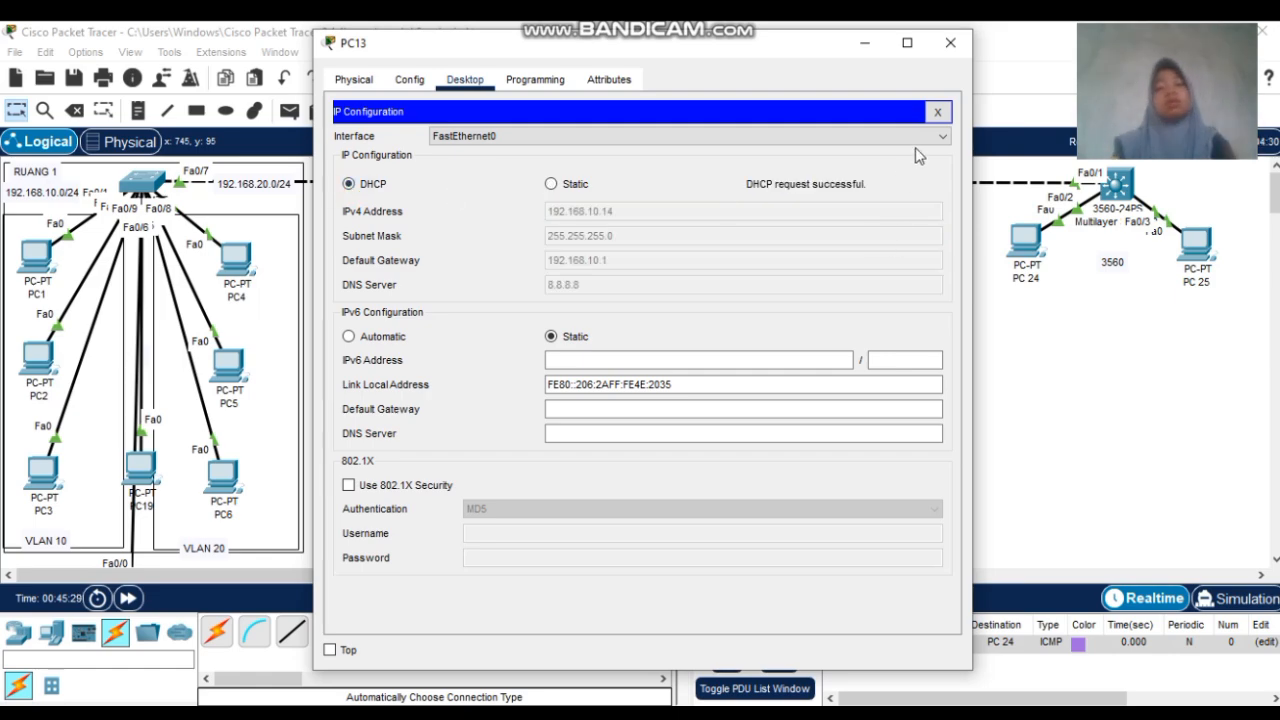
left_click(951, 44)
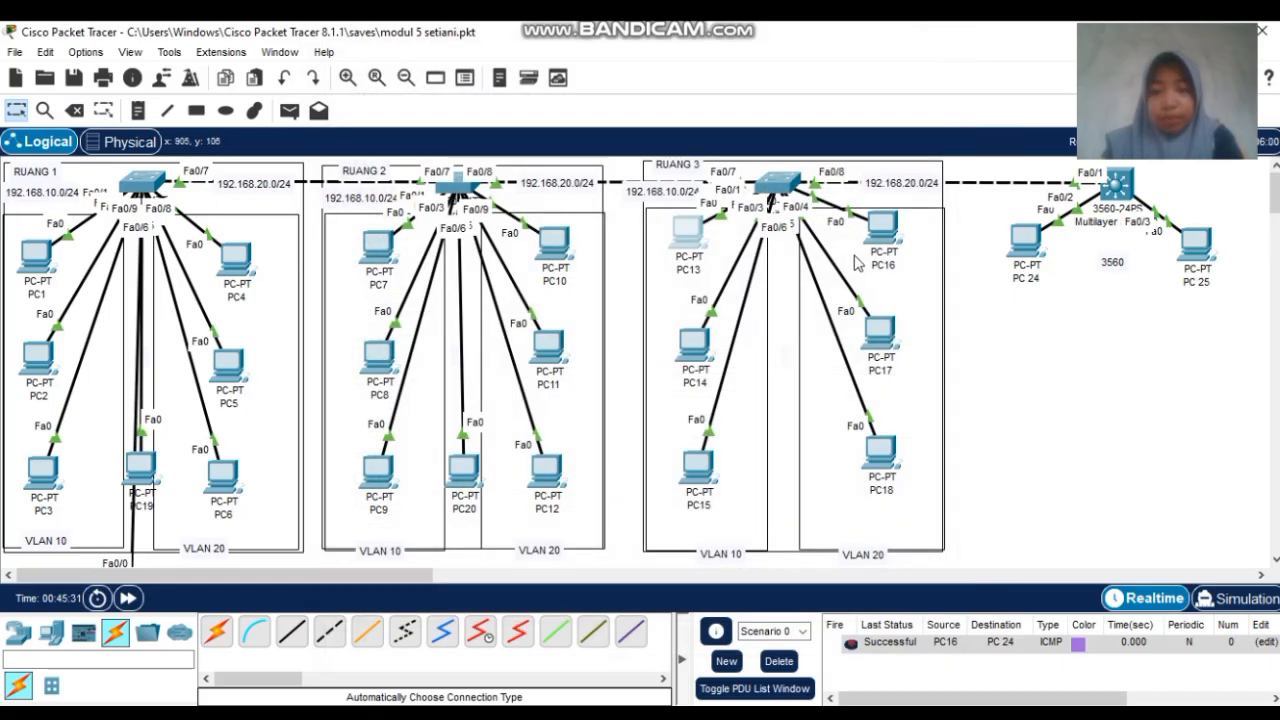
In PC16's IP configuration, clear the static IPv4 address and subnet mask
left_click(882, 228)
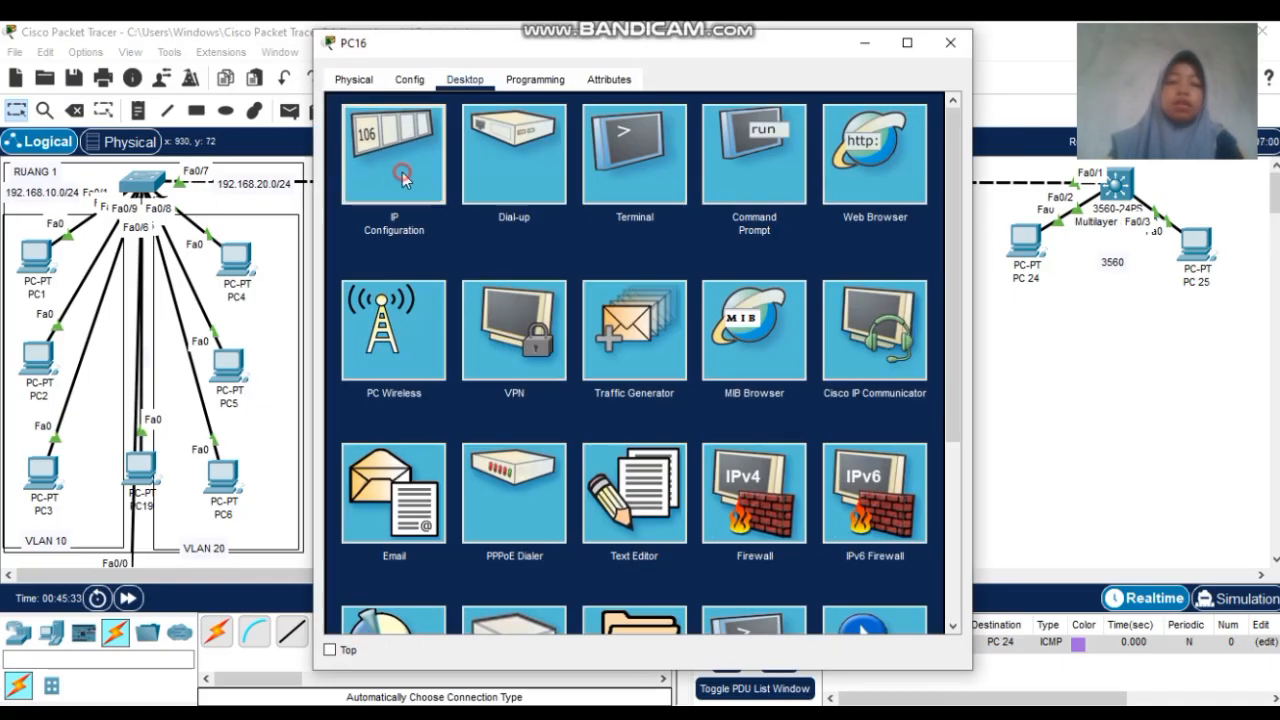
left_click(403, 174)
left_click(660, 210)
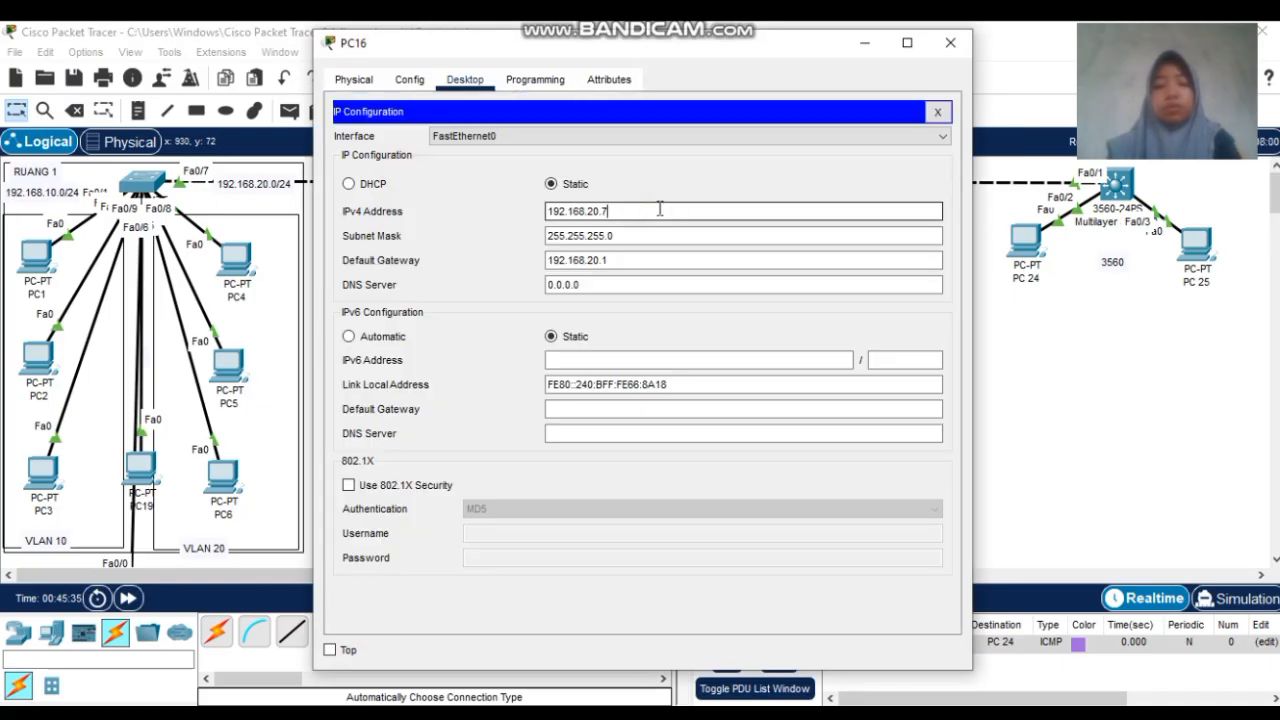
key("BackSpace")
key("BackSpace")
key("BackSpace")
key("BackSpace")
key("BackSpace")
key("BackSpace")
key("BackSpace")
key("BackSpace")
key("BackSpace")
key("BackSpace")
key("BackSpace")
key("BackSpace")
left_click(655, 235)
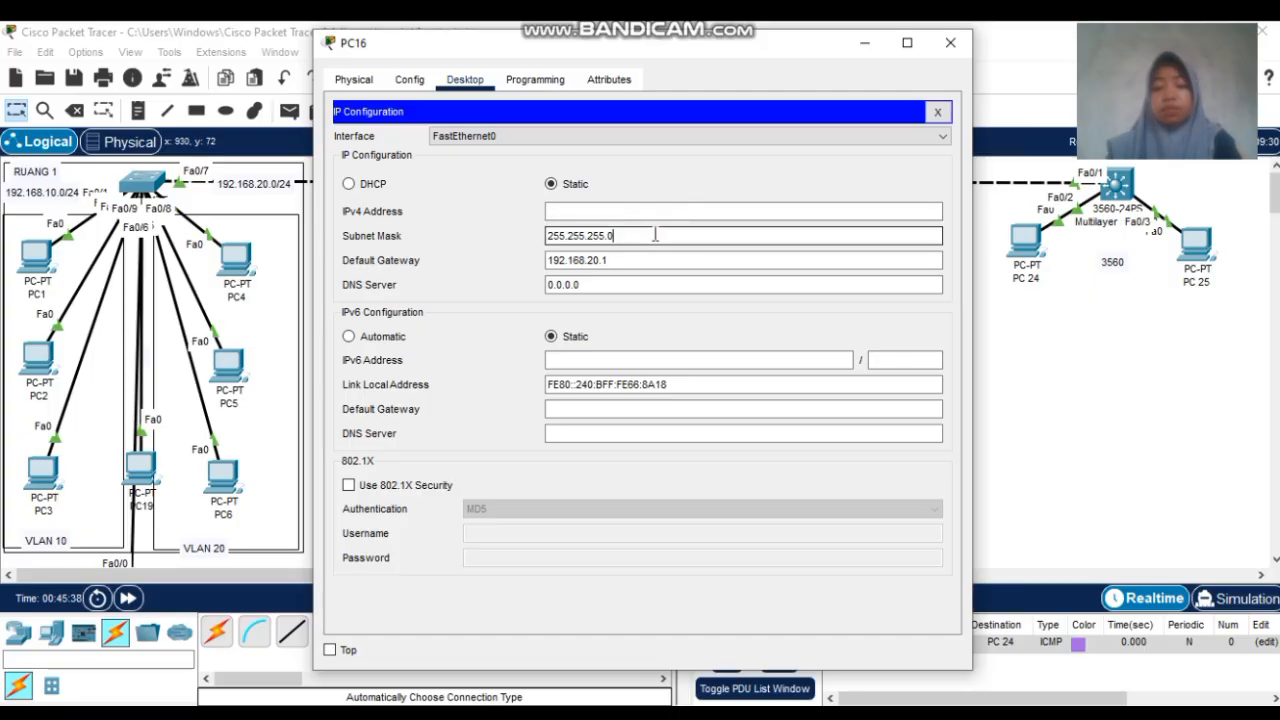
key("BackSpace")
key("BackSpace")
key("BackSpace")
key("BackSpace")
key("BackSpace")
key("BackSpace")
key("BackSpace")
key("BackSpace")
key("BackSpace")
key("BackSpace")
key("BackSpace")
key("BackSpace")
key("BackSpace")
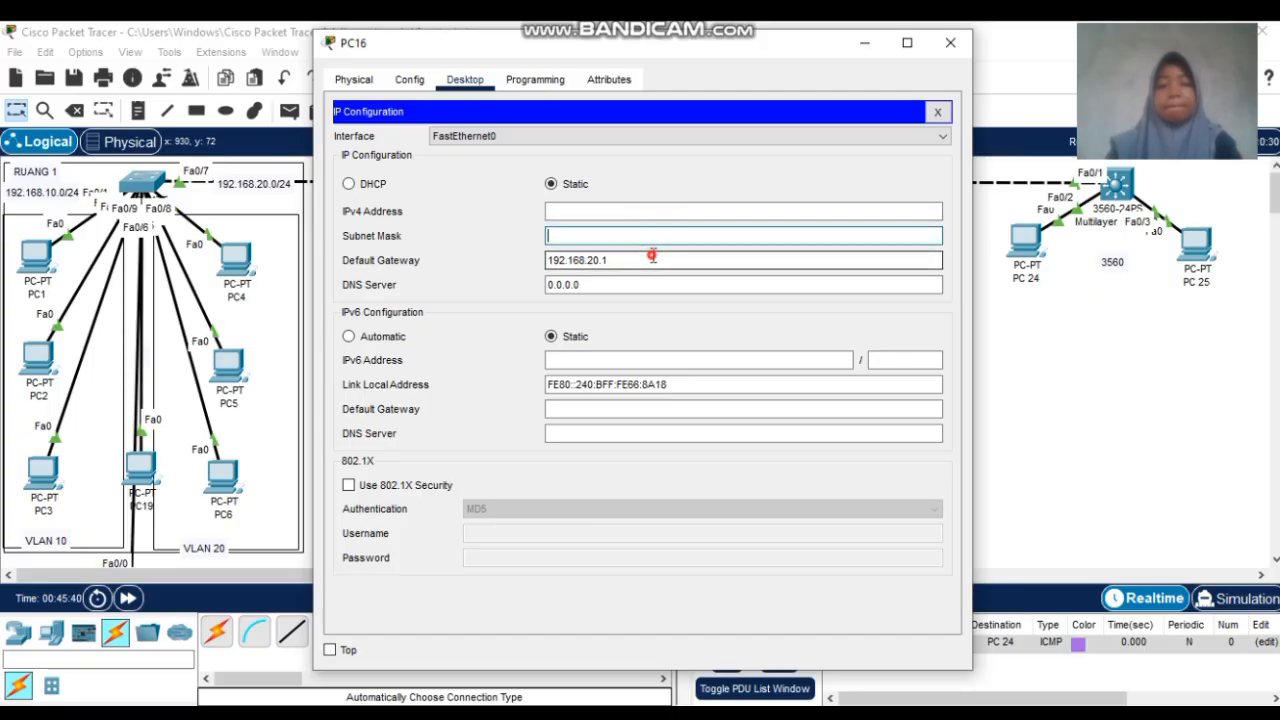
Clear PC16's static default gateway, switch its IP configuration to DHCP and close the PC's window
left_click(651, 256)
key("BackSpace")
key("BackSpace")
key("BackSpace")
key("BackSpace")
key("BackSpace")
key("BackSpace")
key("BackSpace")
key("BackSpace")
key("BackSpace")
key("BackSpace")
key("BackSpace")
key("BackSpace")
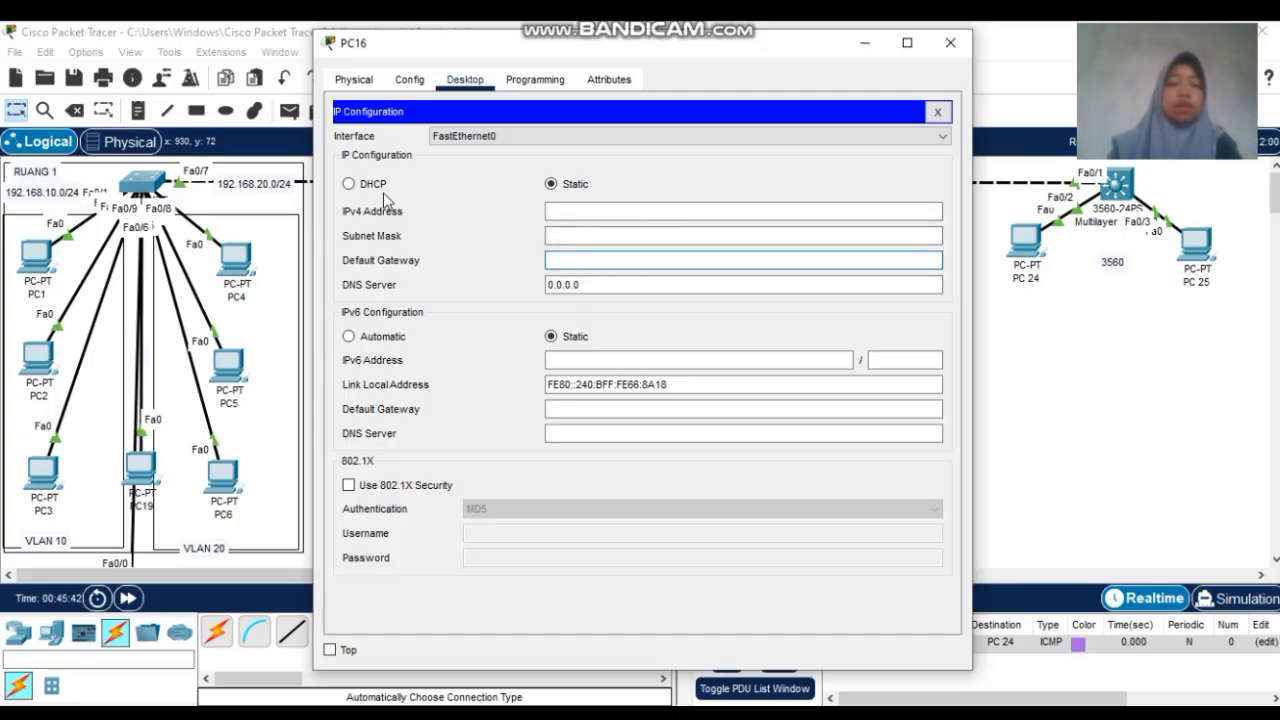
left_click(349, 184)
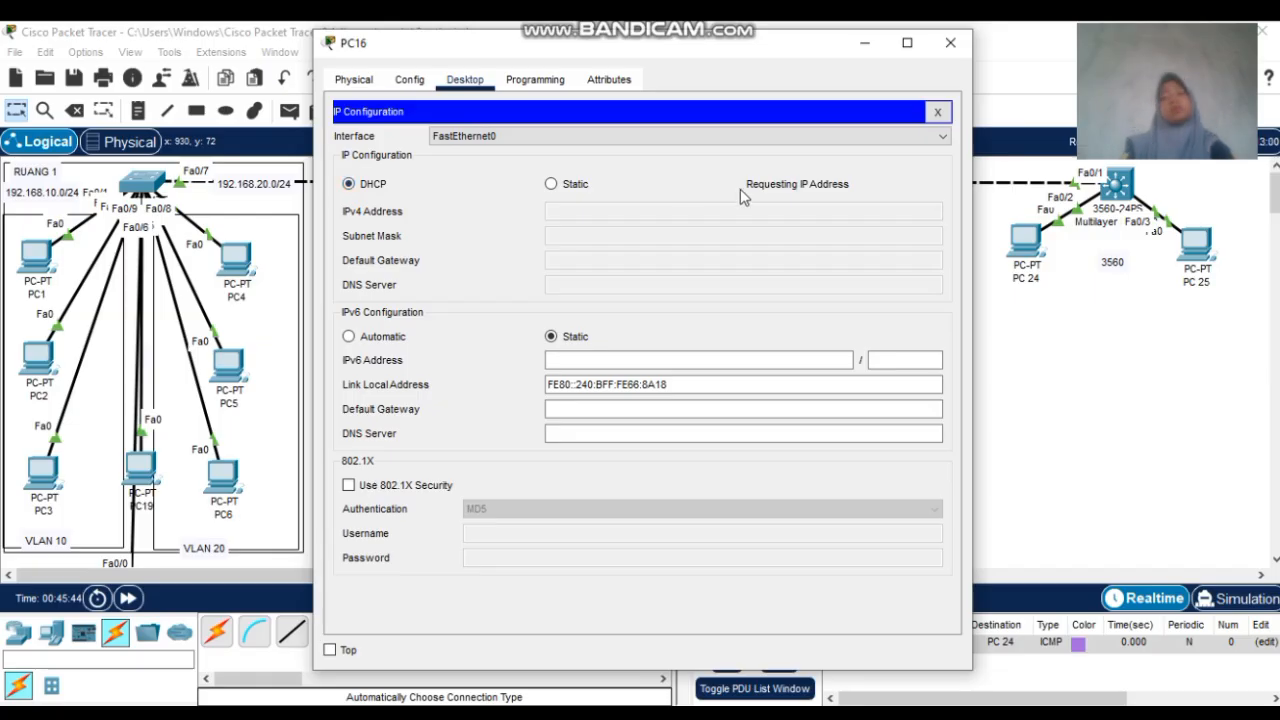
left_click(950, 42)
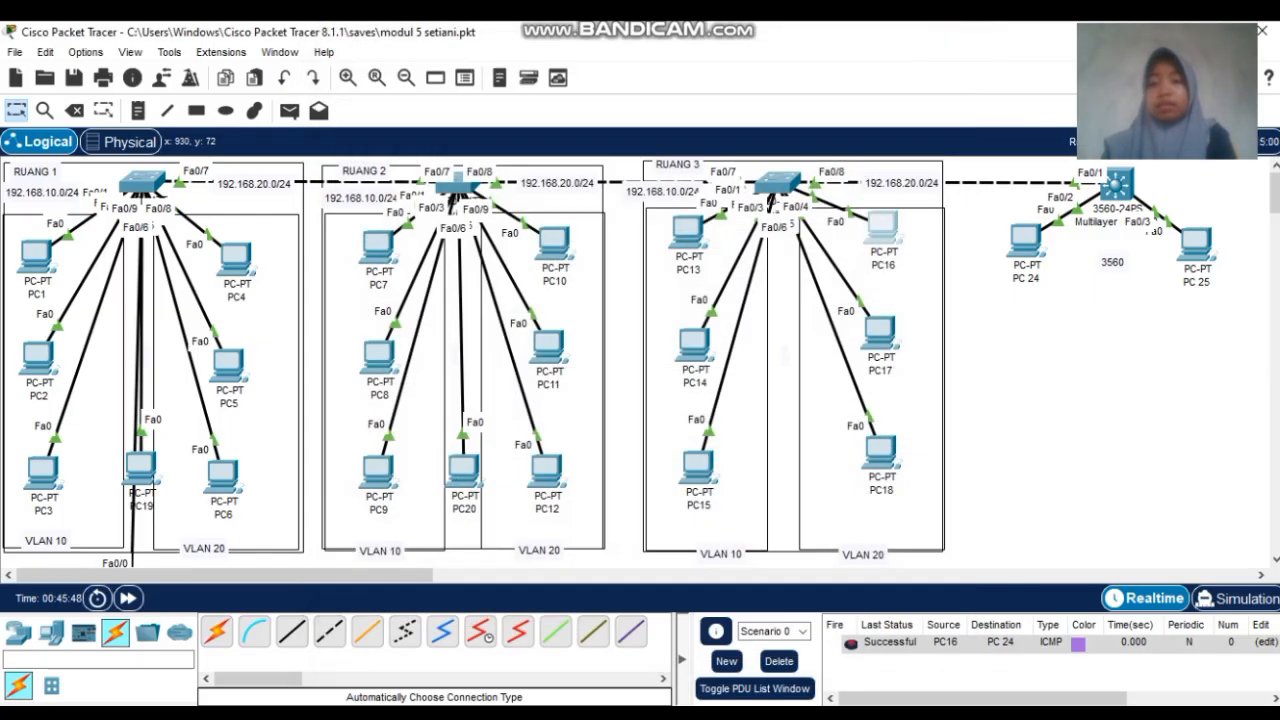
In PC 25's IP configuration, clear the static IPv4 address and subnet mask
left_click(1198, 250)
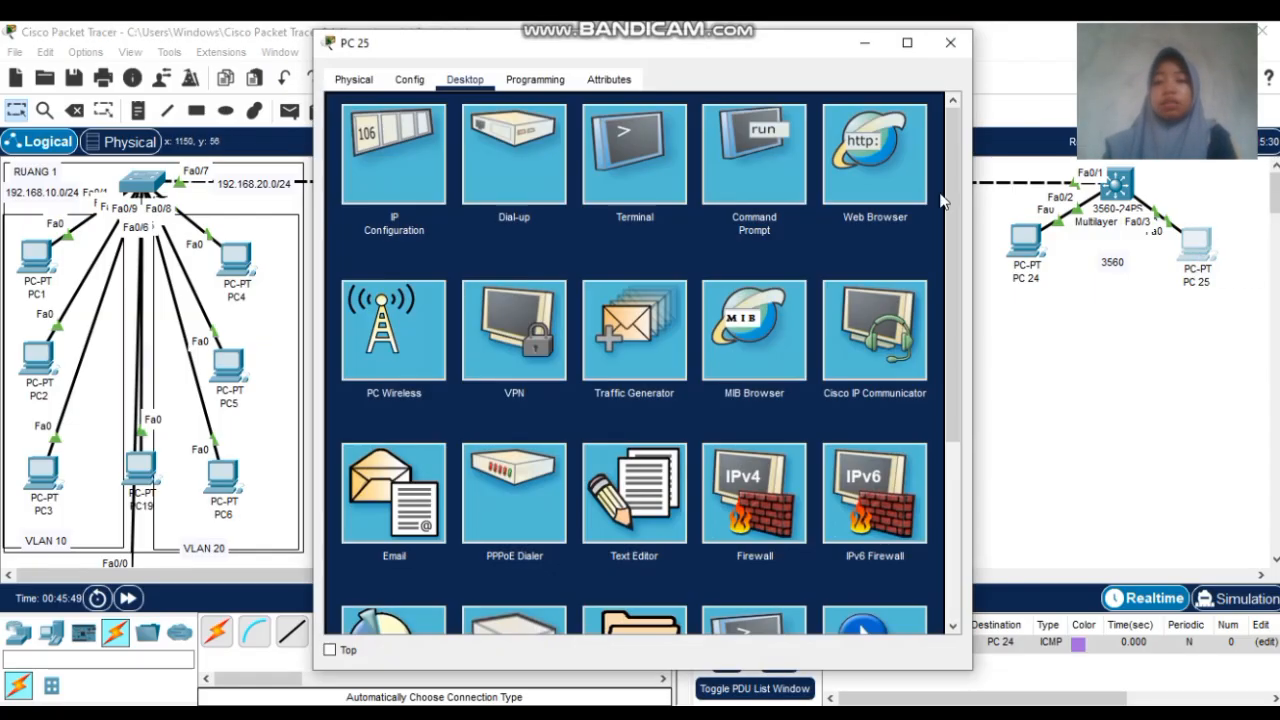
left_click(379, 185)
left_click(616, 211)
key("BackSpace")
key("BackSpace")
key("BackSpace")
key("BackSpace")
key("BackSpace")
key("BackSpace")
key("BackSpace")
key("BackSpace")
key("BackSpace")
key("BackSpace")
key("BackSpace")
key("BackSpace")
key("BackSpace")
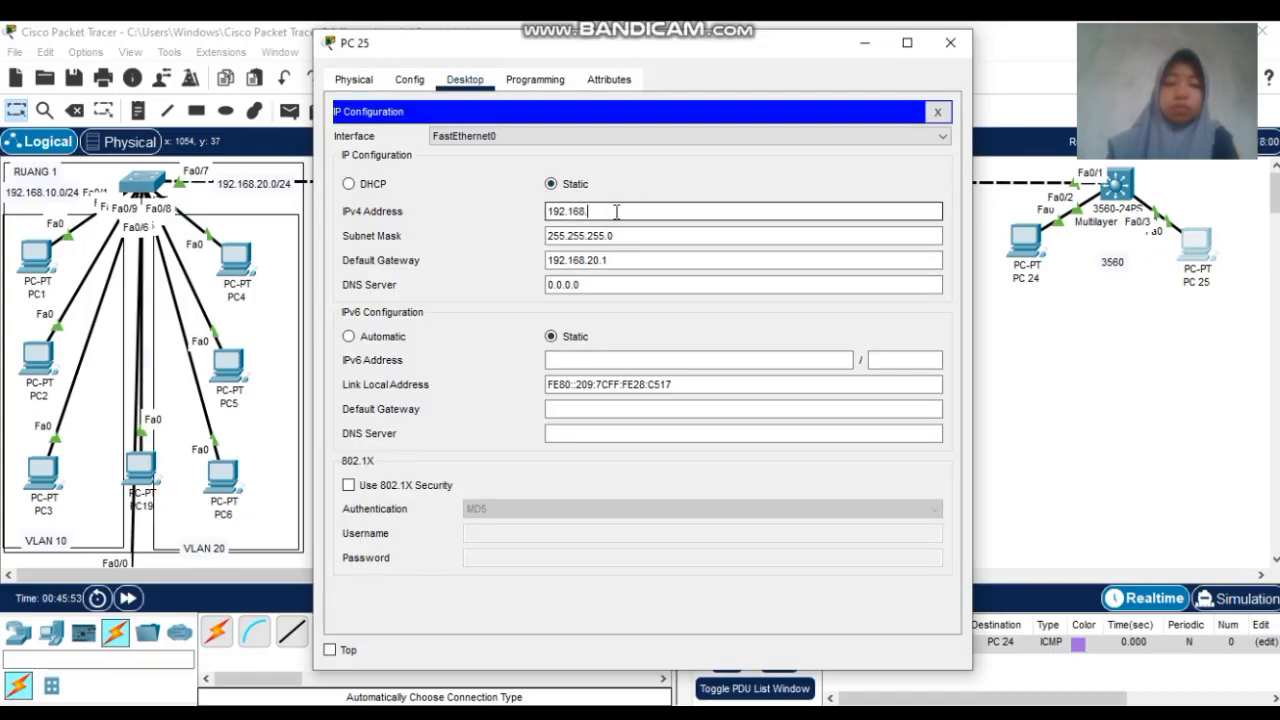
left_click(620, 234)
key("BackSpace")
key("BackSpace")
key("BackSpace")
key("BackSpace")
key("BackSpace")
key("BackSpace")
key("BackSpace")
key("BackSpace")
key("BackSpace")
key("BackSpace")
key("BackSpace")
key("BackSpace")
key("BackSpace")
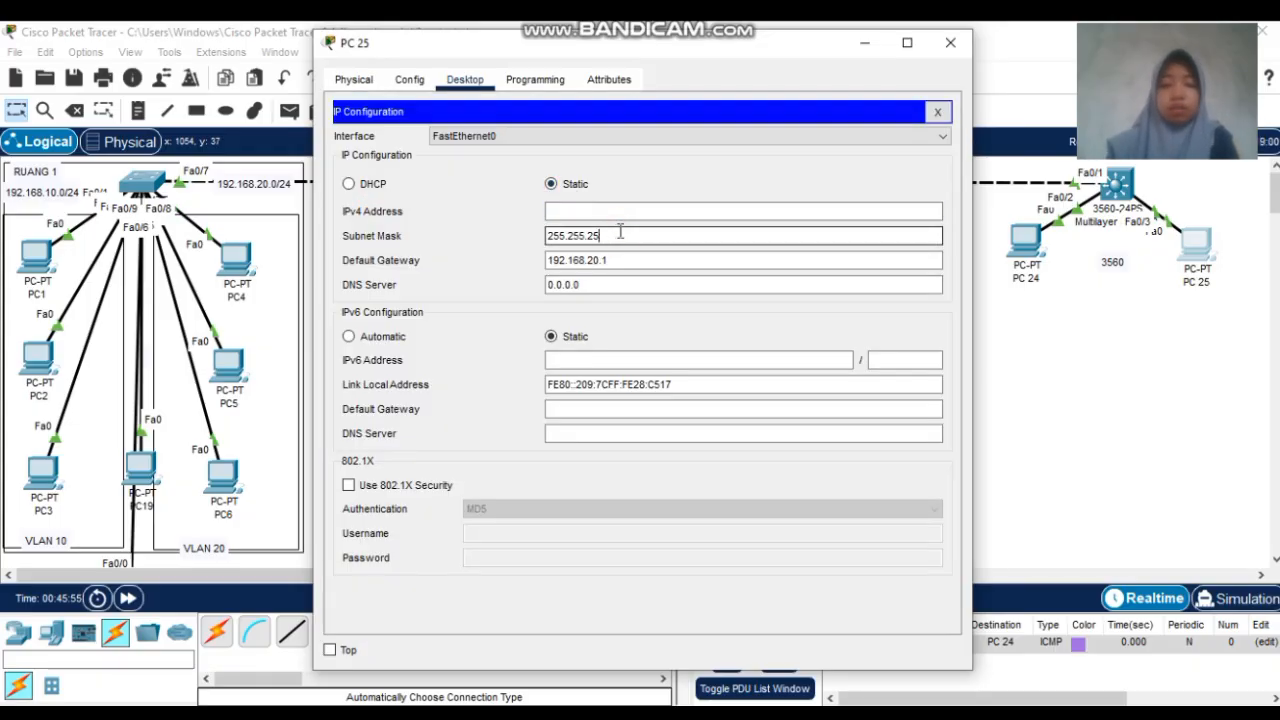
Clear PC 25's static default gateway, switch its IP configuration to DHCP and close the PC's window
left_click(630, 262)
key("BackSpace")
key("BackSpace")
key("BackSpace")
key("BackSpace")
key("BackSpace")
key("BackSpace")
key("BackSpace")
key("BackSpace")
key("BackSpace")
key("BackSpace")
key("BackSpace")
key("BackSpace")
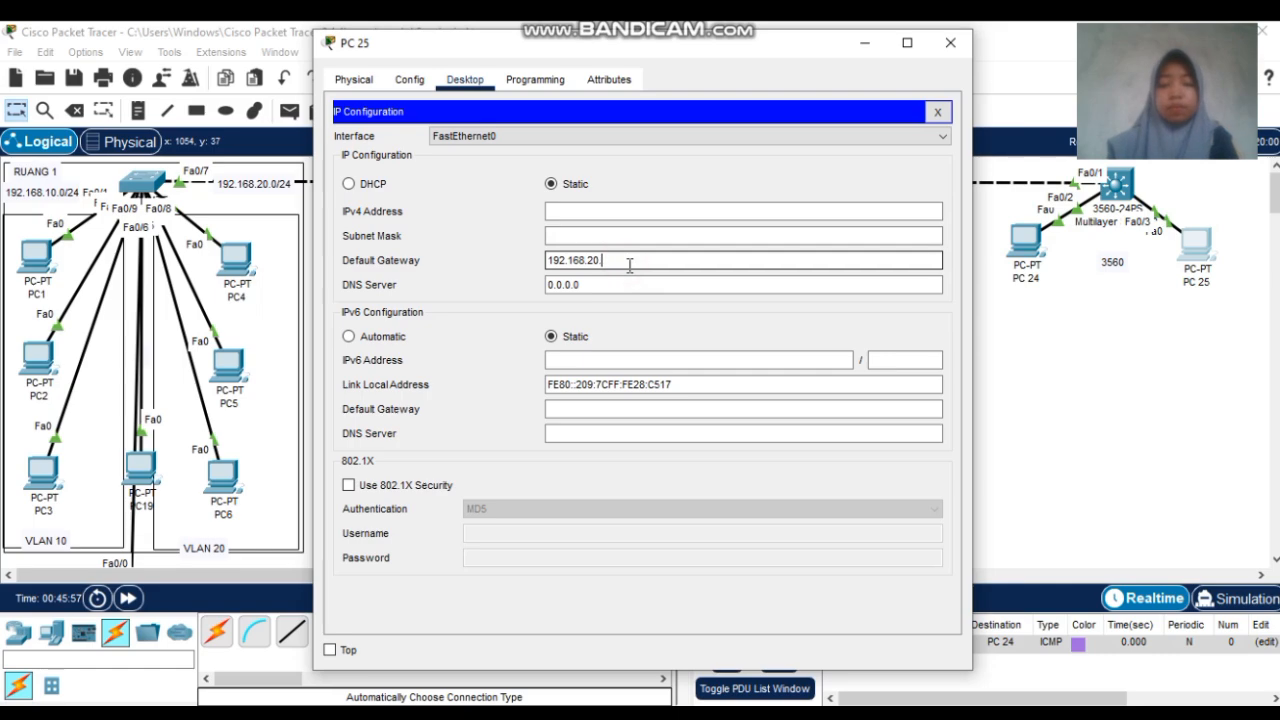
left_click(348, 185)
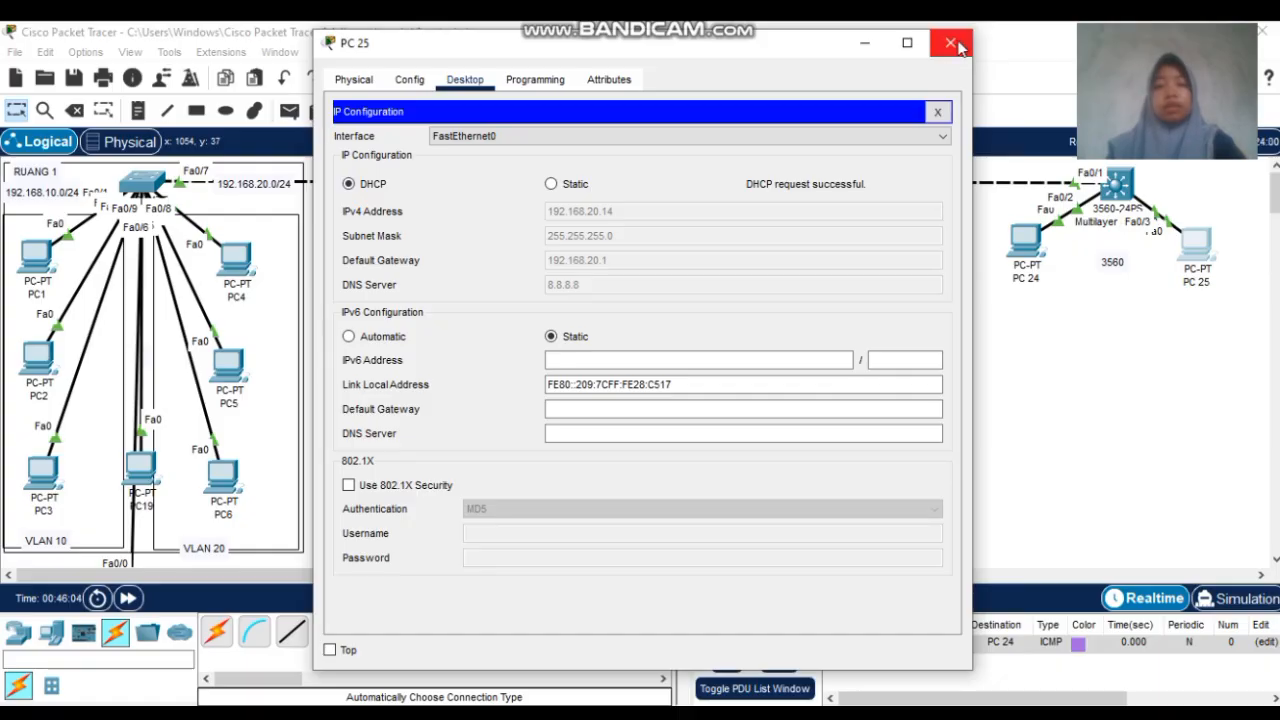
left_click(950, 42)
Send a simple PDU from PC16 to PC 25 to test connectivity
left_click(289, 110)
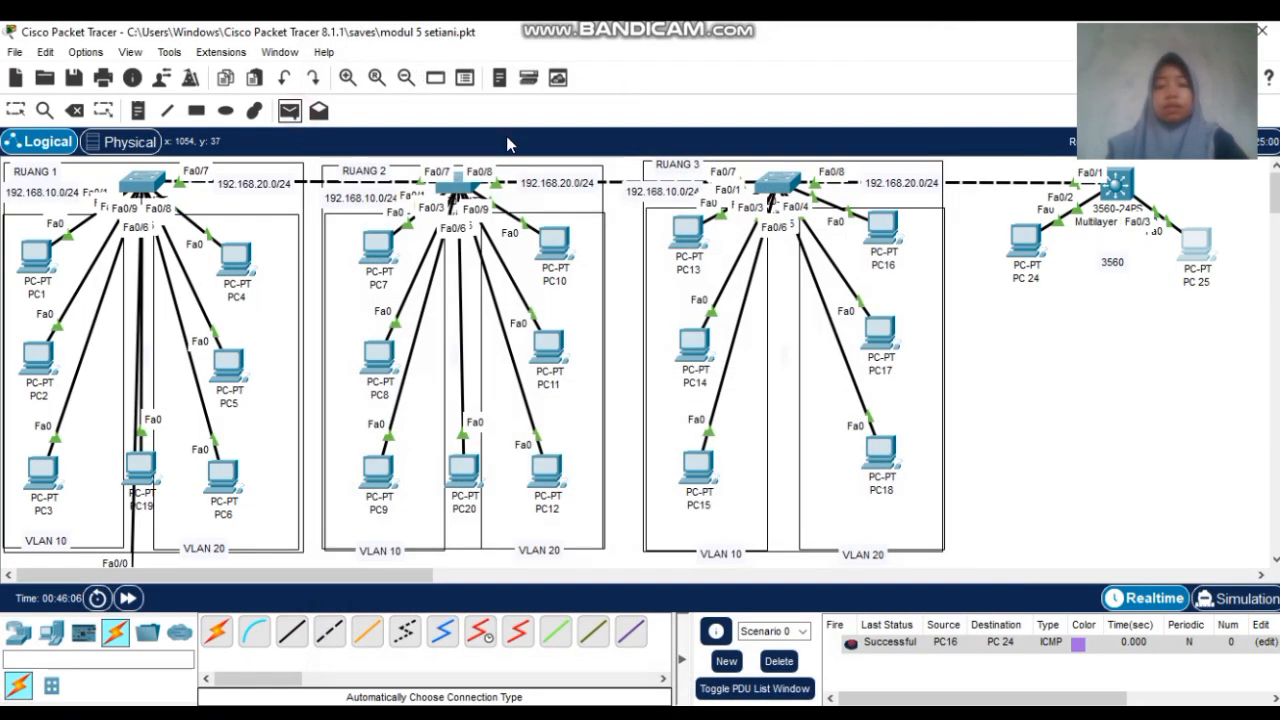
left_click(882, 228)
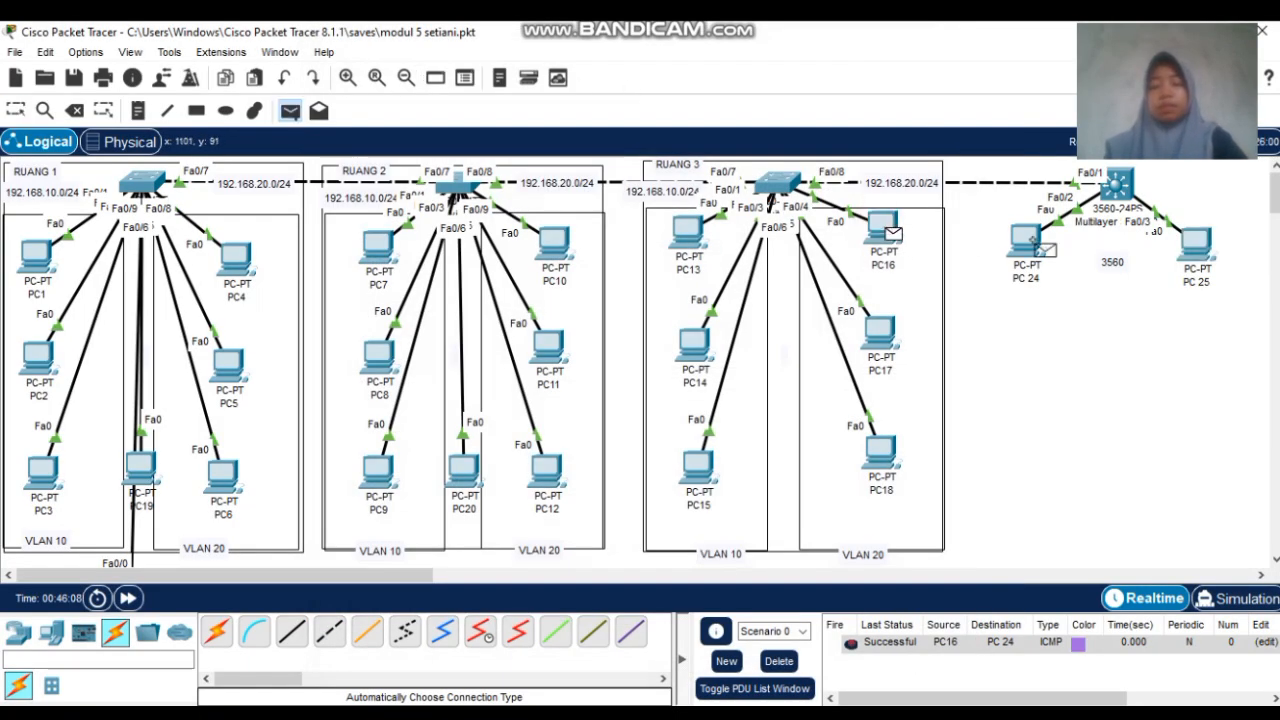
left_click(1203, 252)
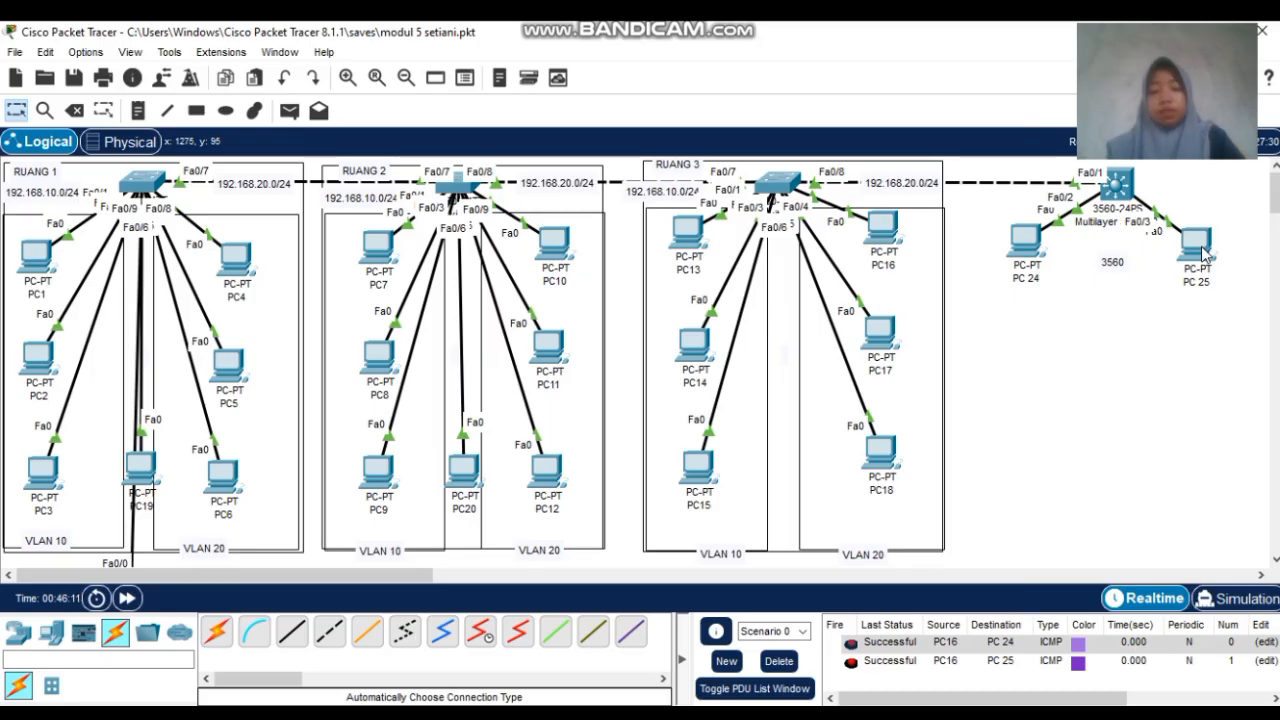
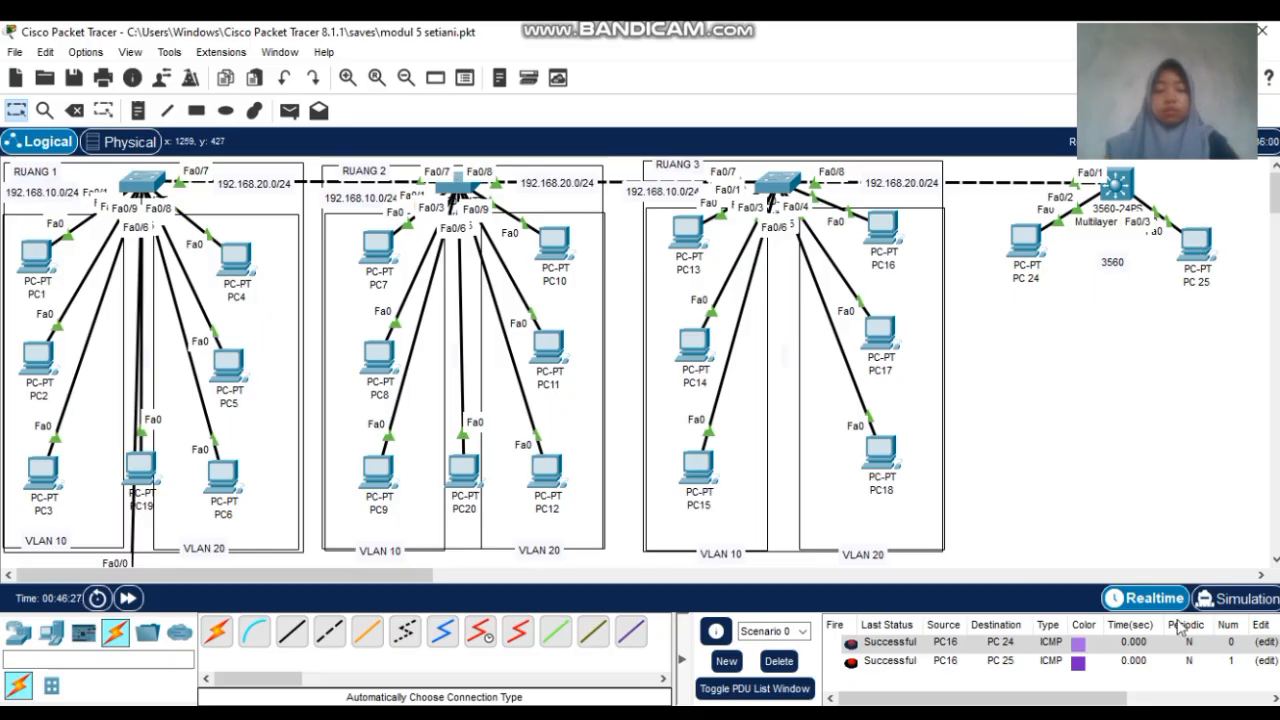
In the 3560 multilayer switch's command line, create a DHCP pool with ip dhcp pool VLAN1
left_click(1120, 184)
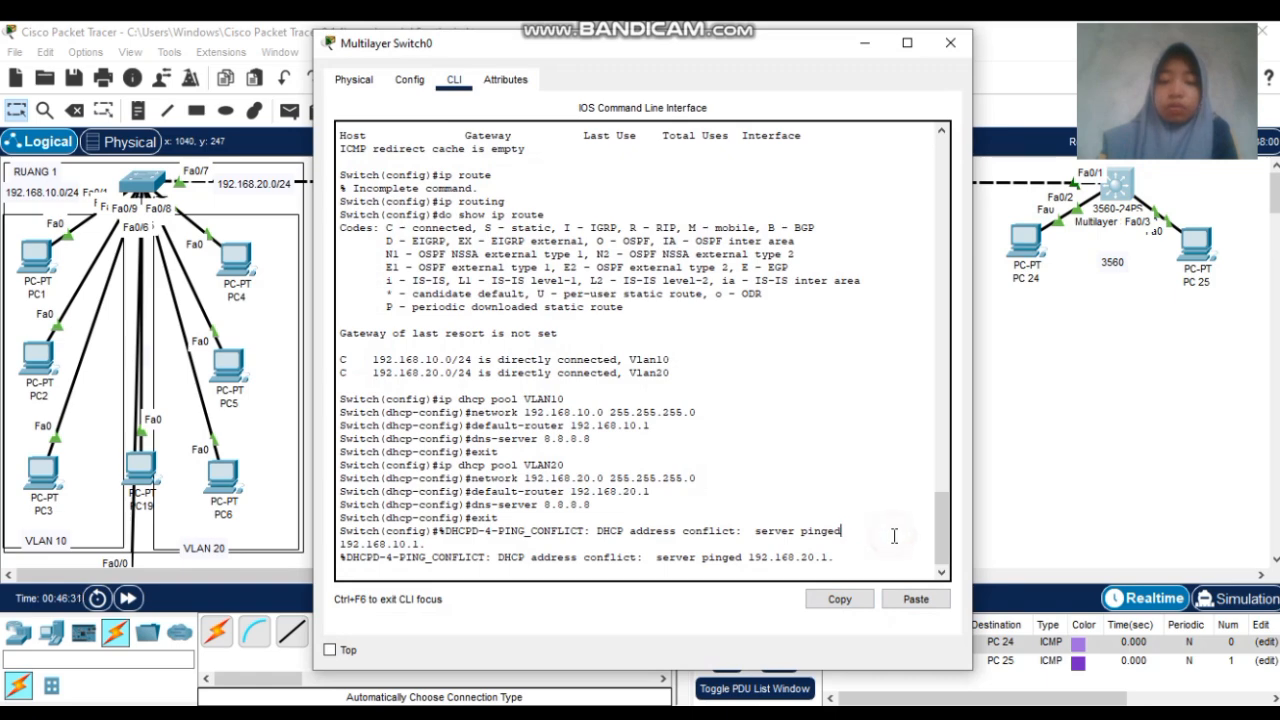
left_click(866, 573)
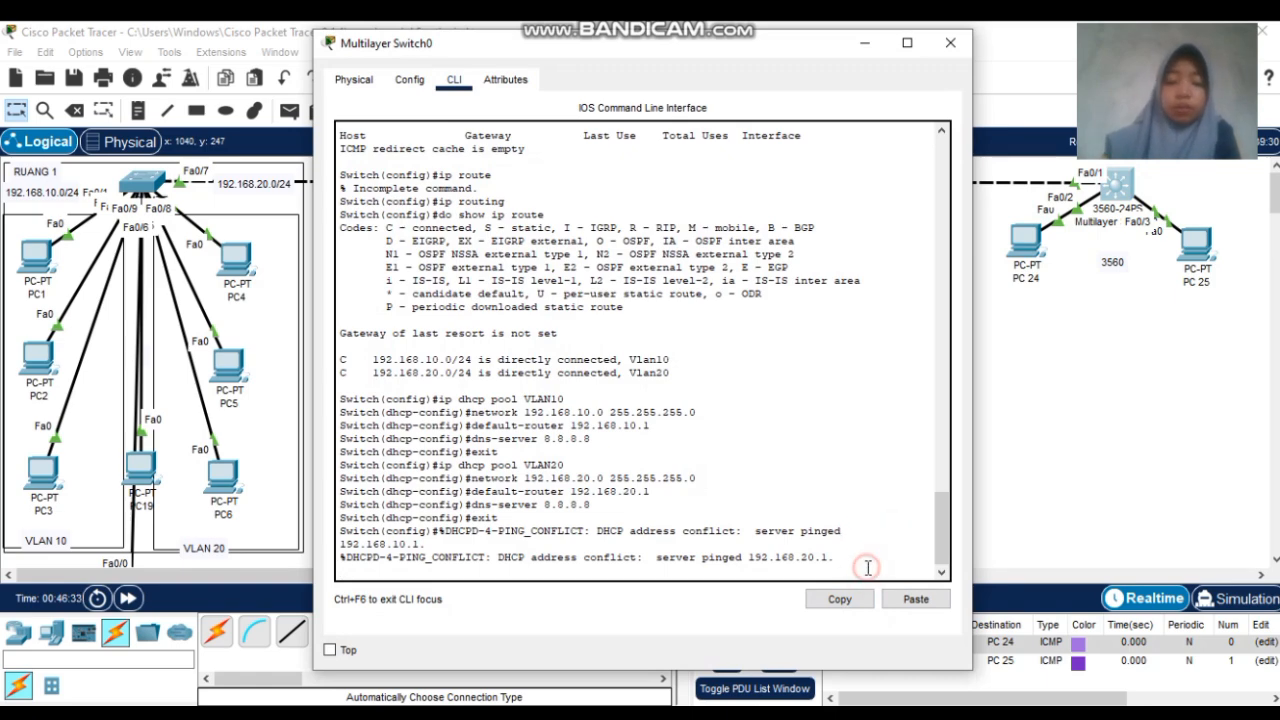
key("Return")
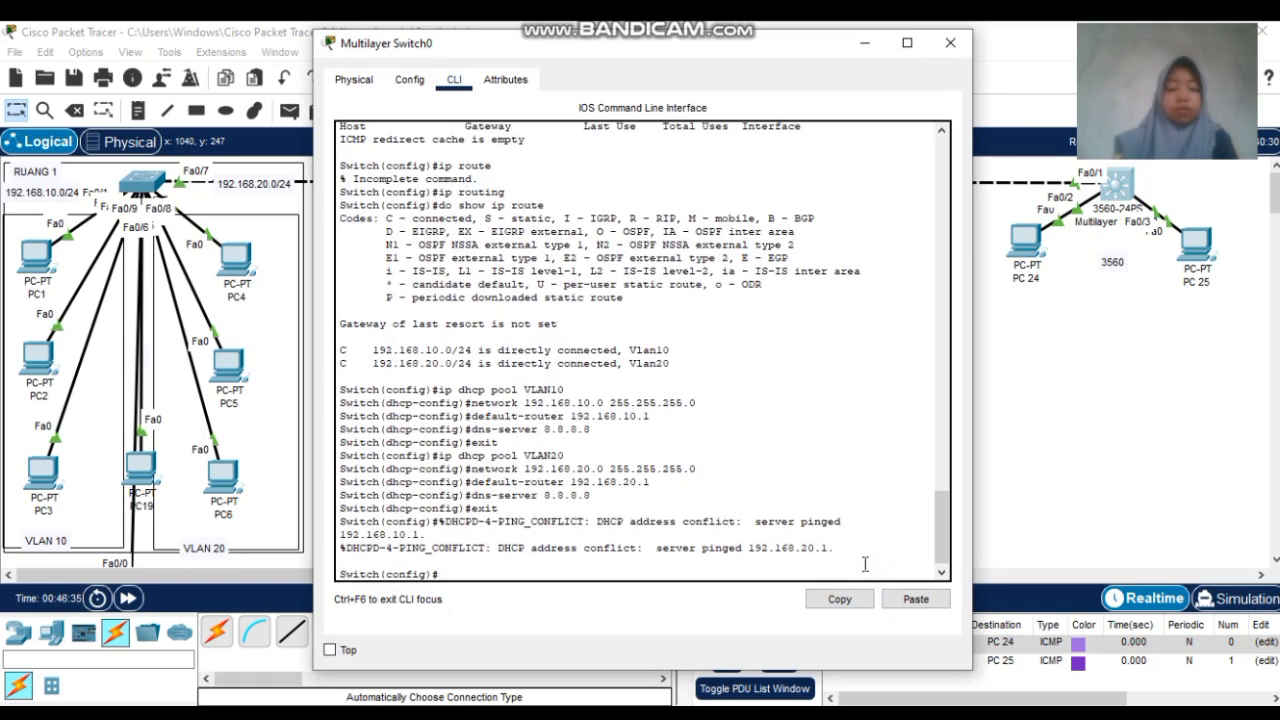
type("ip d")
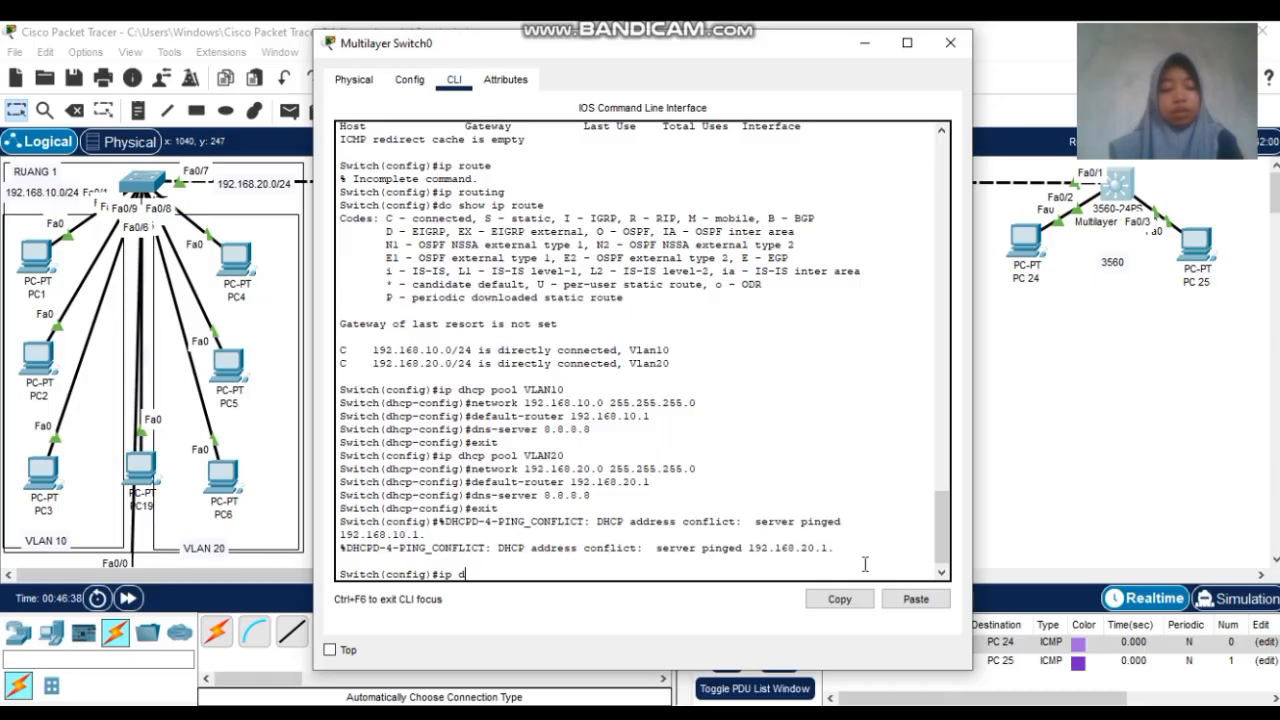
type("hcp pool B")
key("BackSpace")
type("VLAN1")
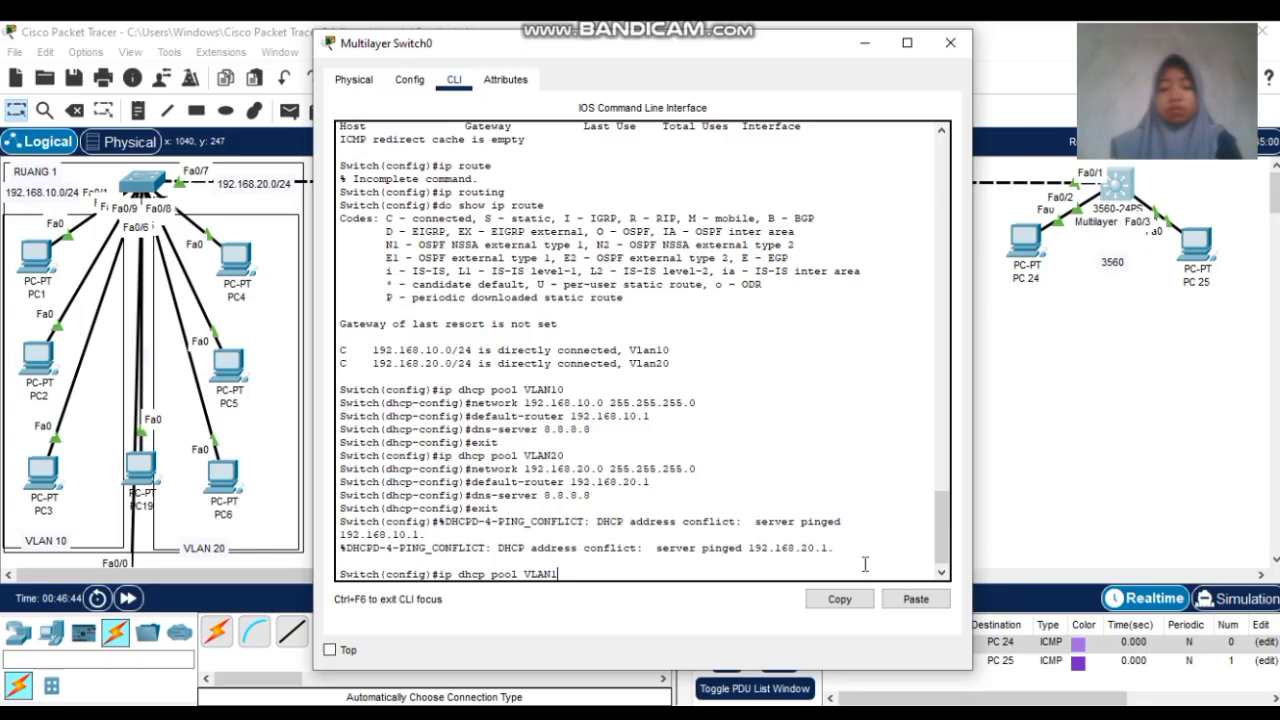
key("Return")
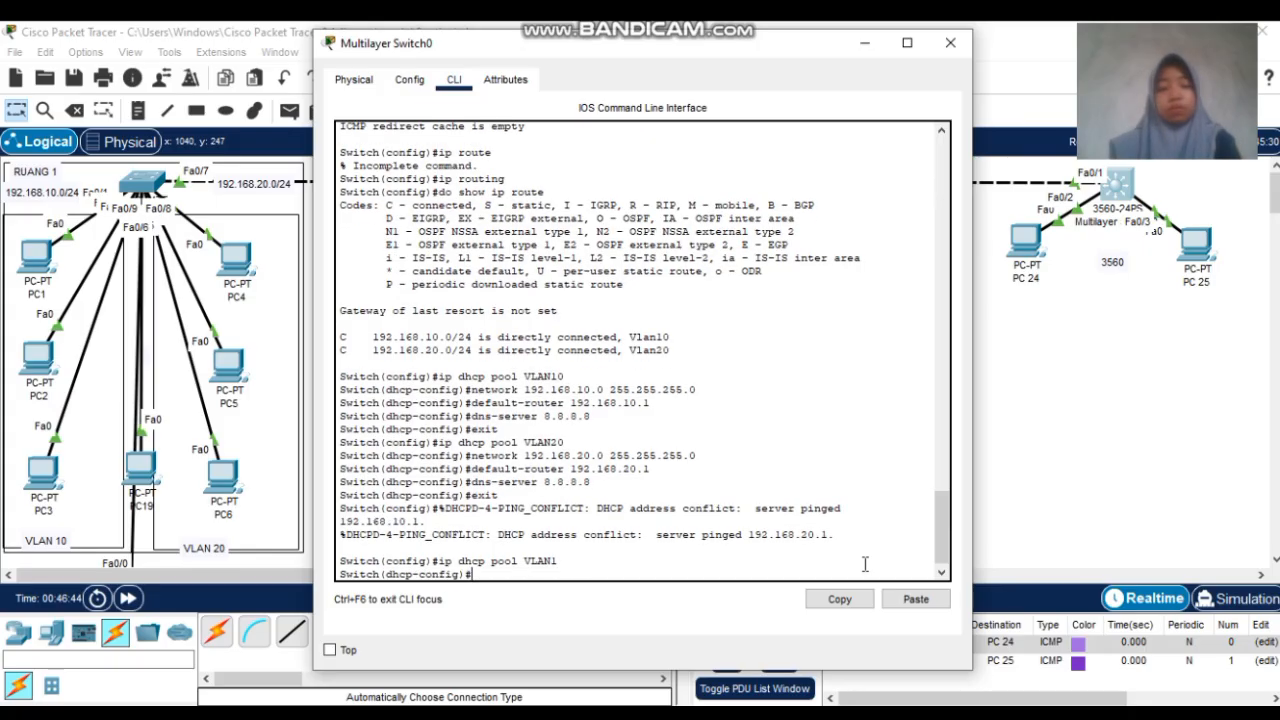
Give the VLAN1 DHCP pool the network 192.168.1.0 255.255.255.0 and the default router 192.168.1.1
type("netw")
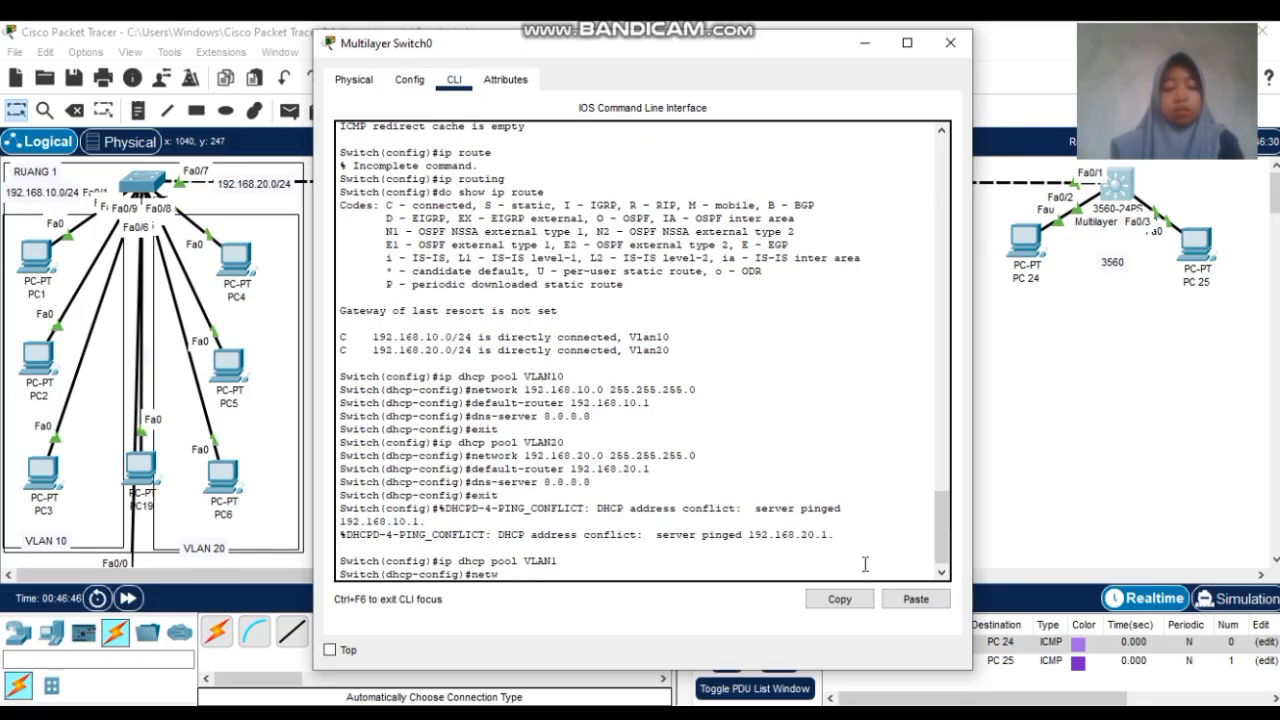
type("ork 192.168.1.0 255.255.255.")
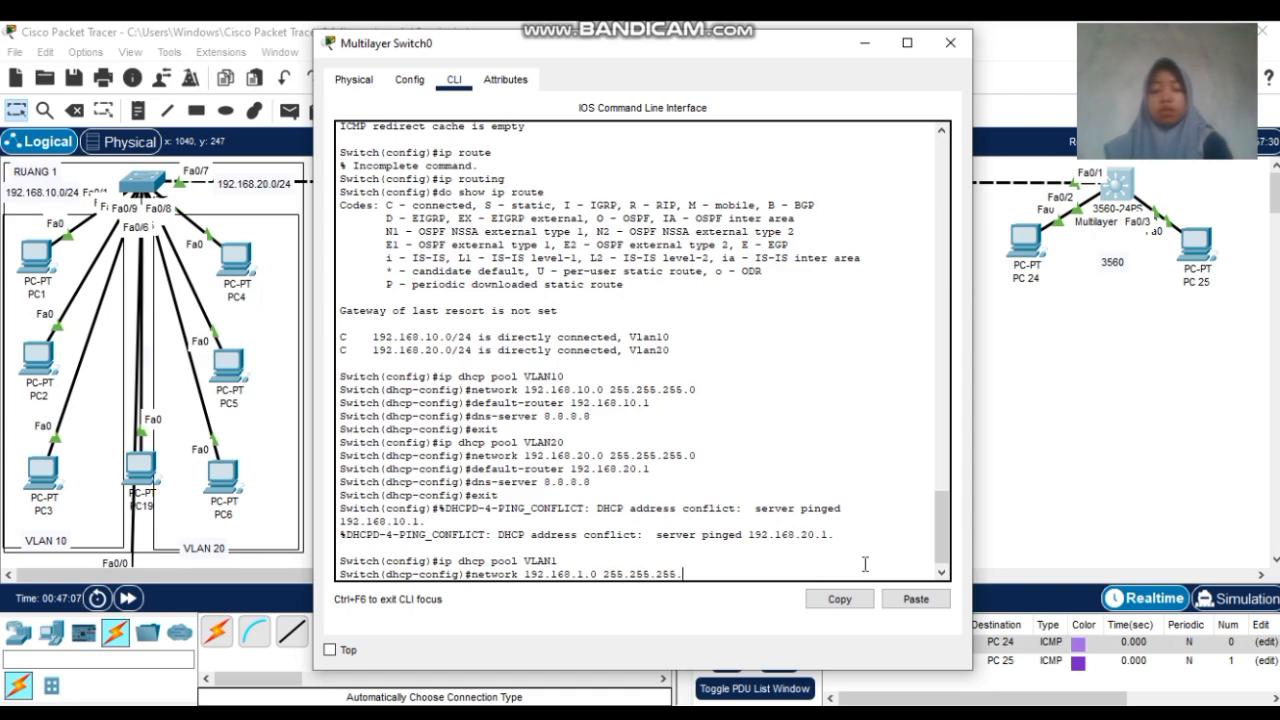
type("0")
key("Return")
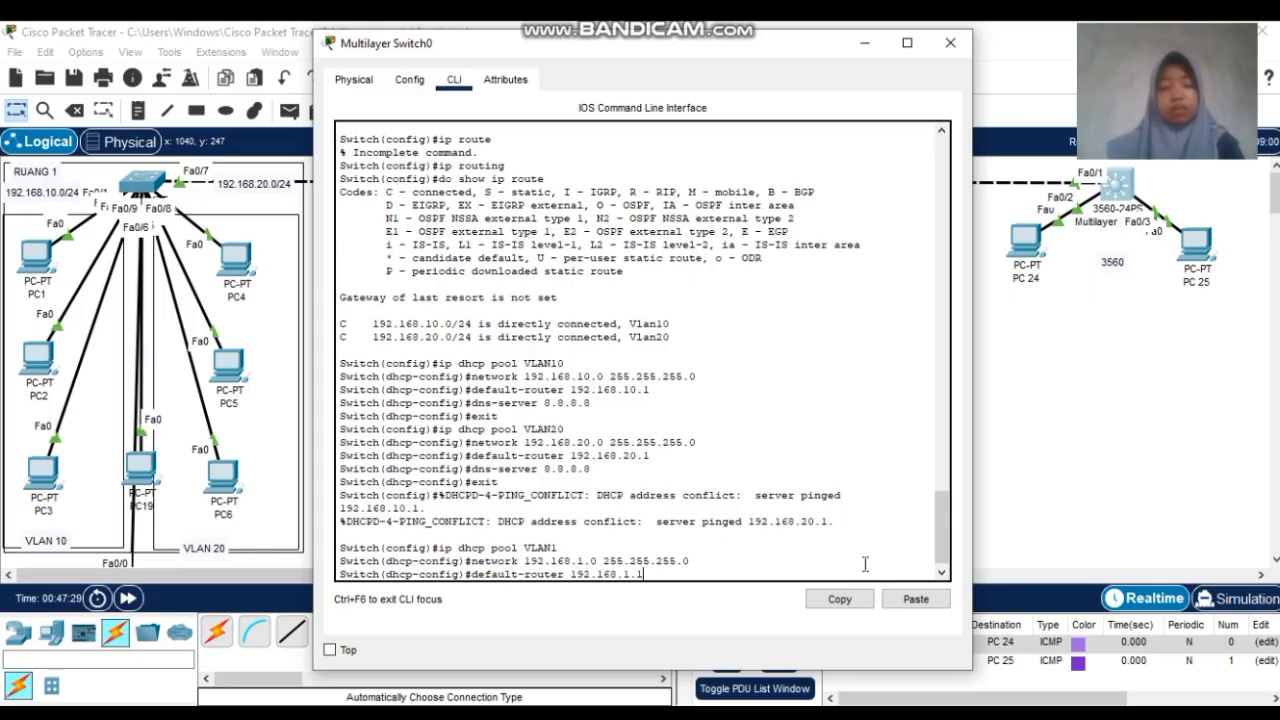
key("Return")
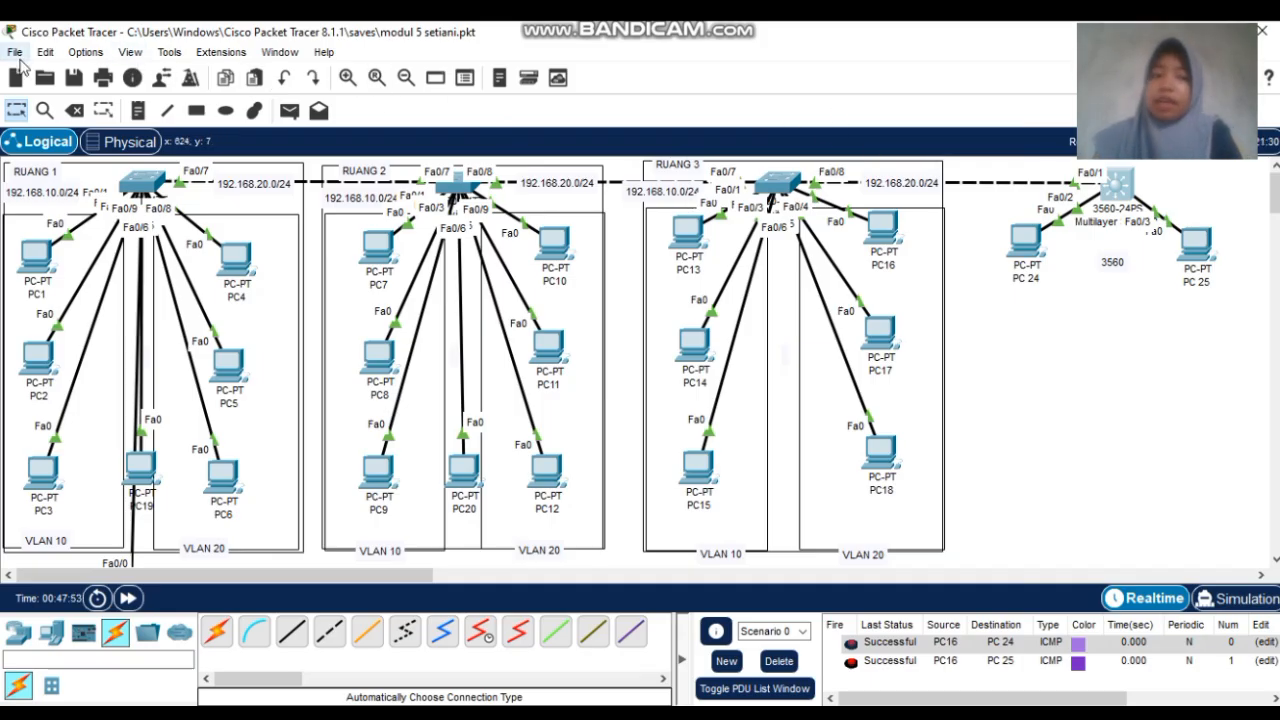
Save the network file and start a new empty network, accepting the offer to save the current one
left_click(16, 52)
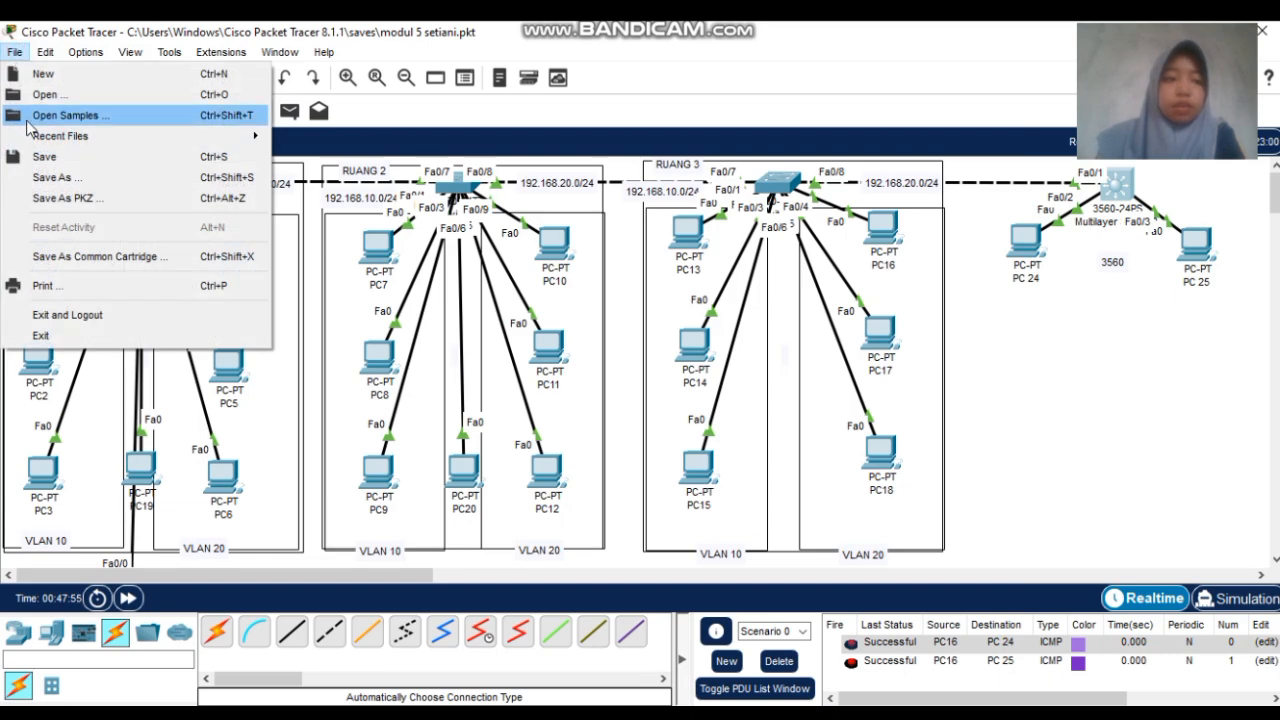
left_click(58, 157)
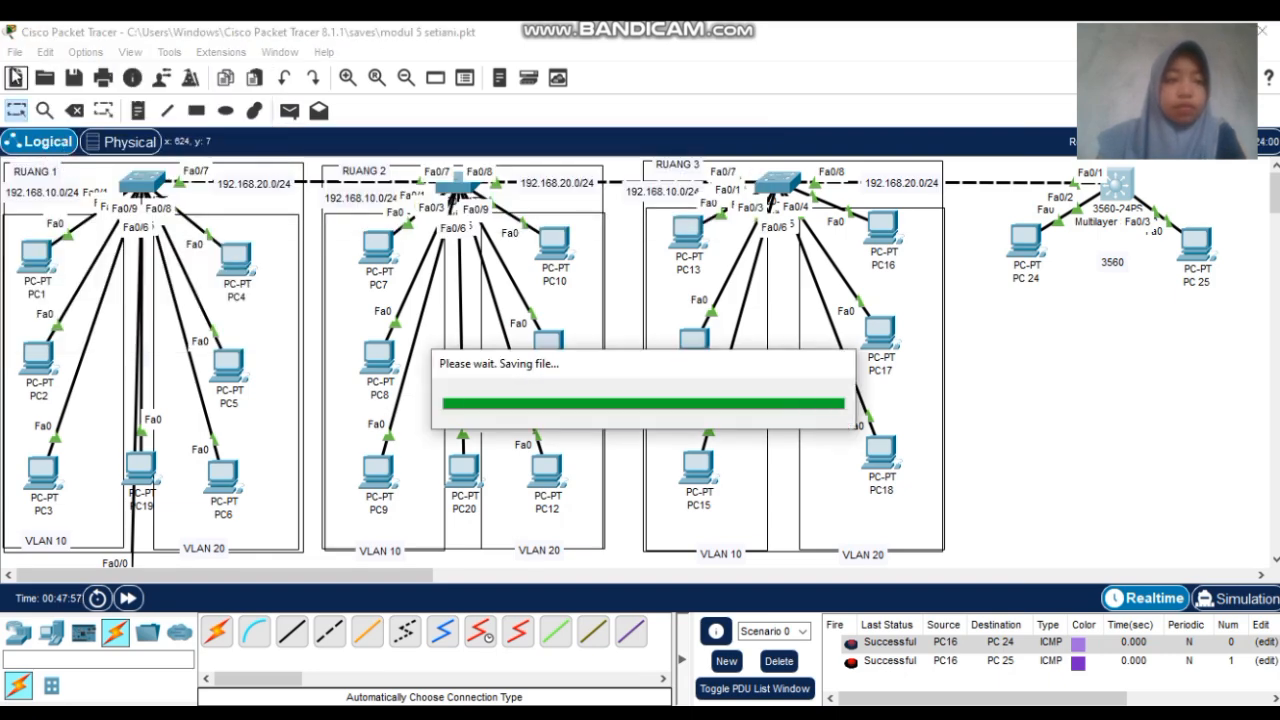
left_click(16, 52)
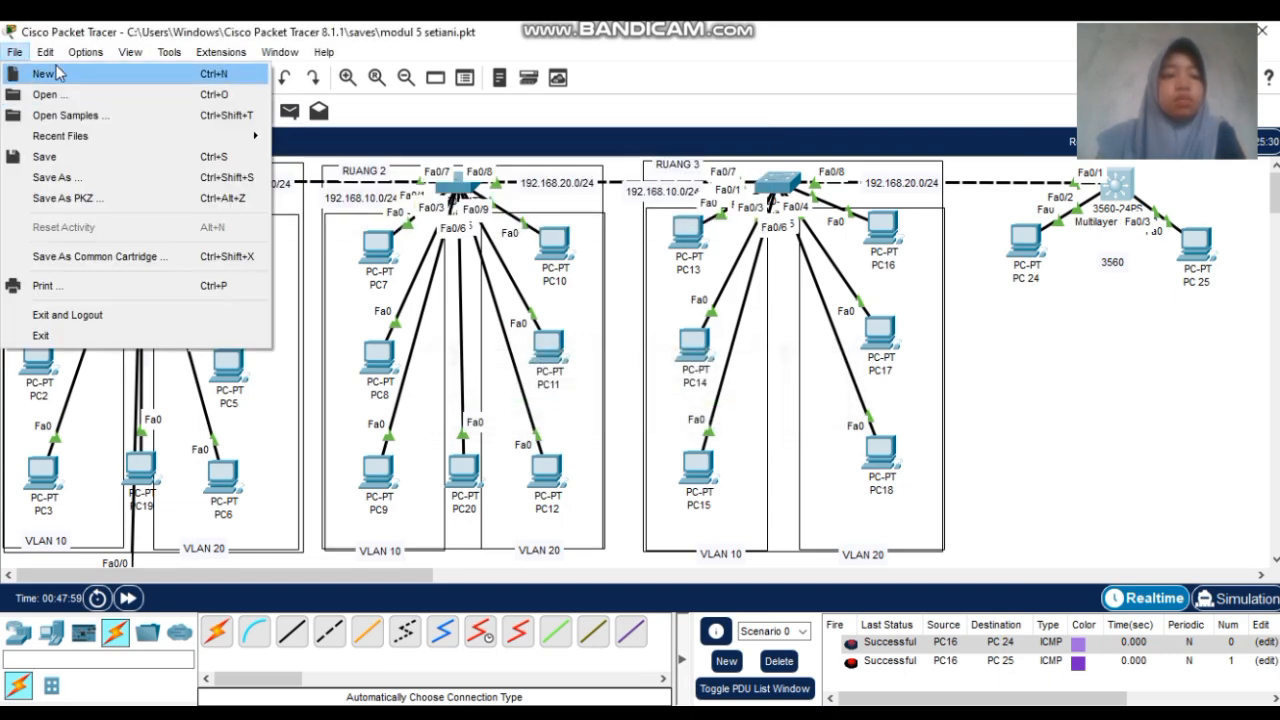
left_click(45, 73)
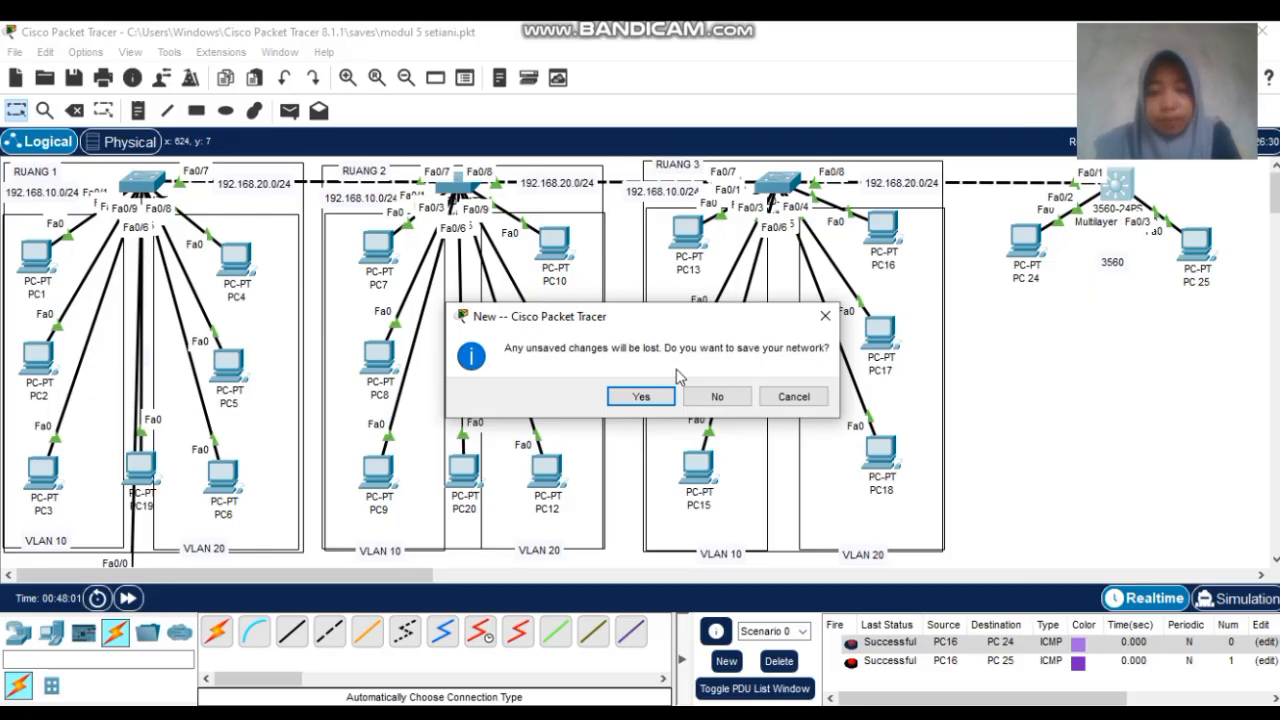
left_click(650, 398)
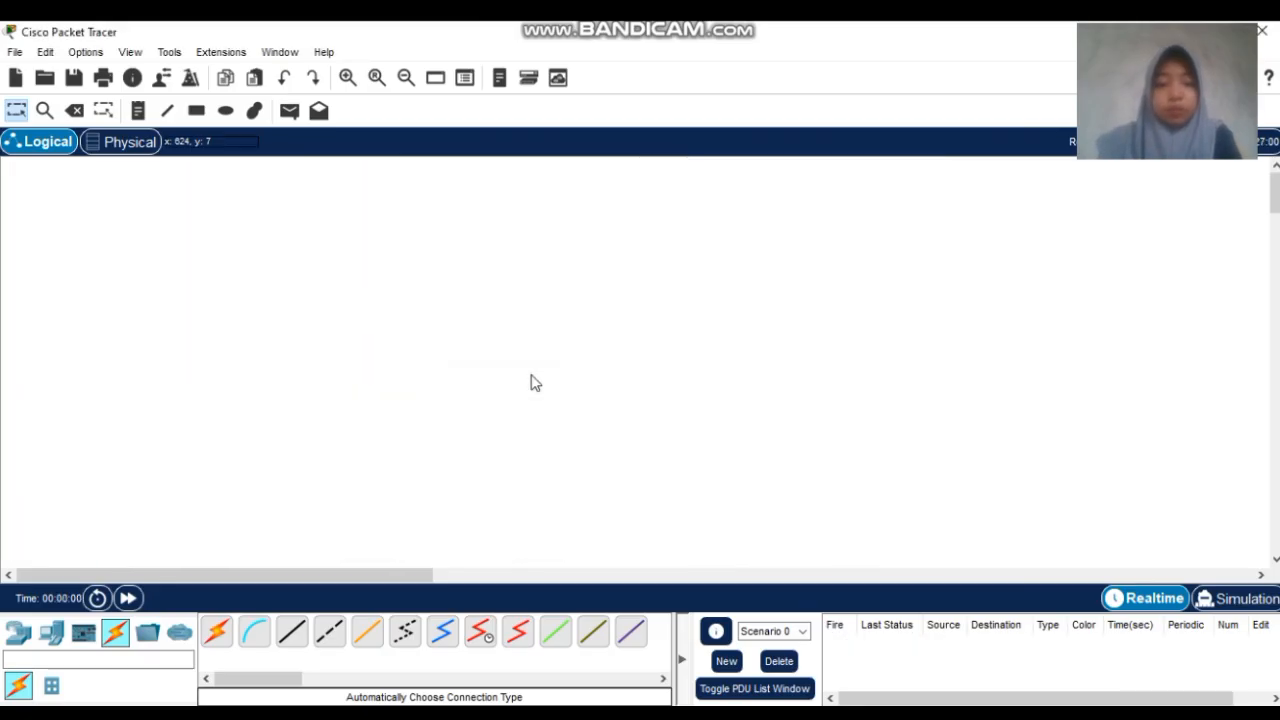
Place a 2811 router near the upper middle of the empty workspace
left_click(12, 636)
left_click(622, 644)
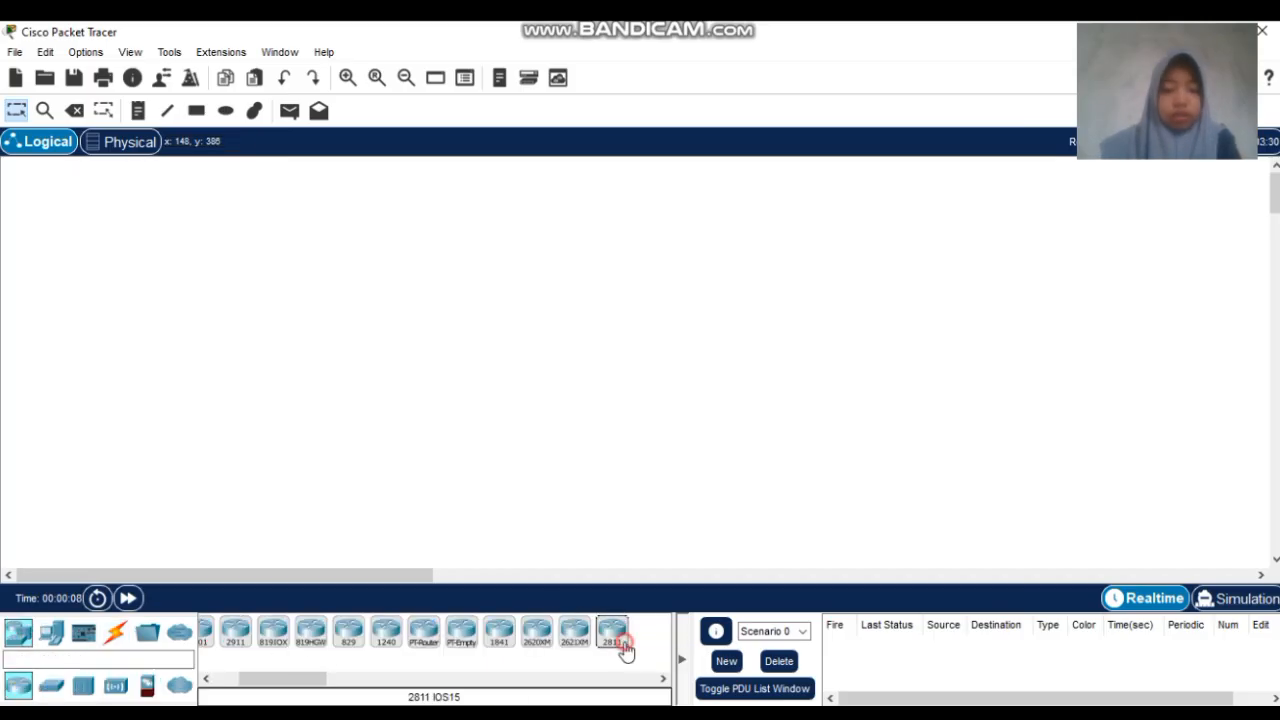
left_click(610, 172)
Place three 2960 switches in a widely spaced row below the 2811 router, the middle one directly under it
left_click(51, 685)
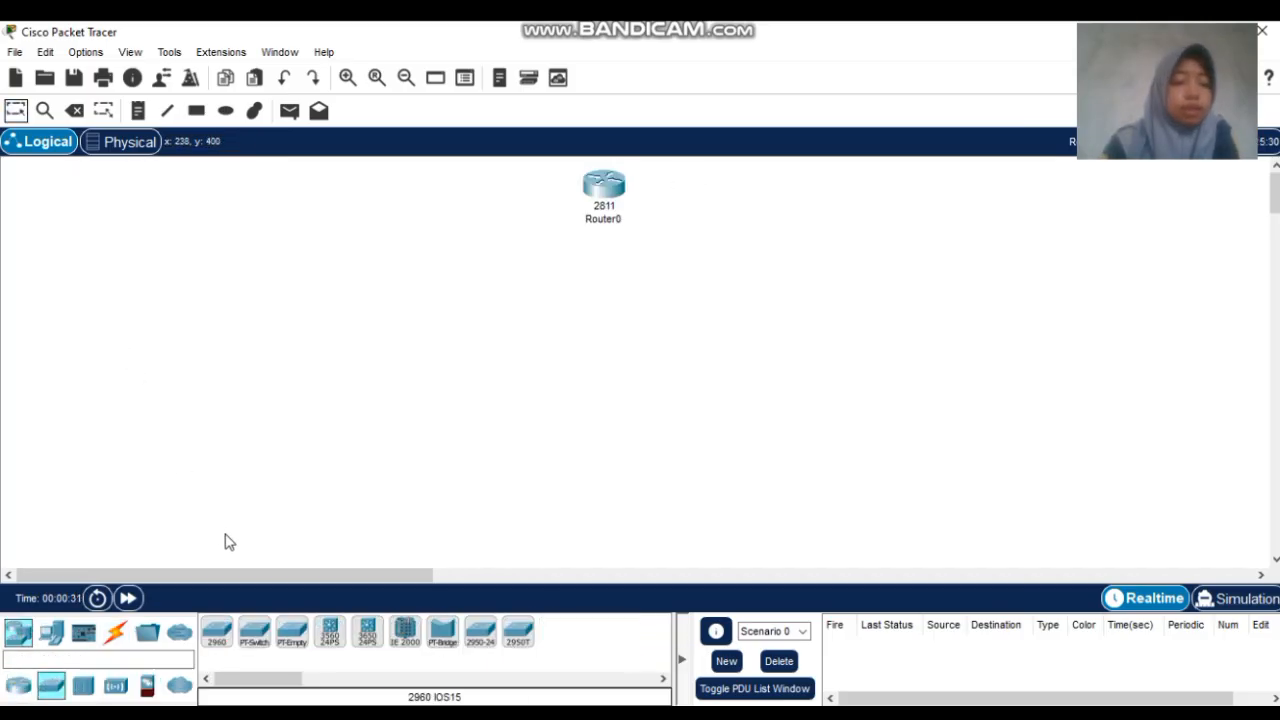
left_click(220, 630)
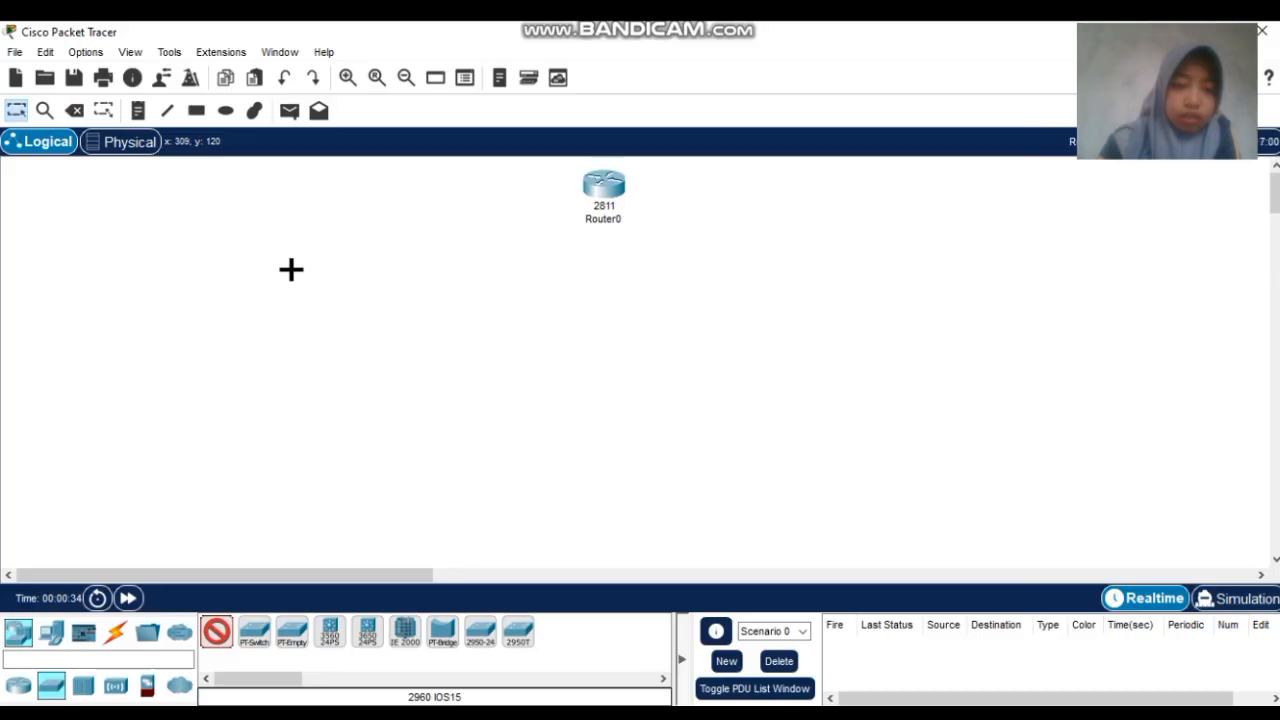
left_click(291, 269)
left_click(220, 636)
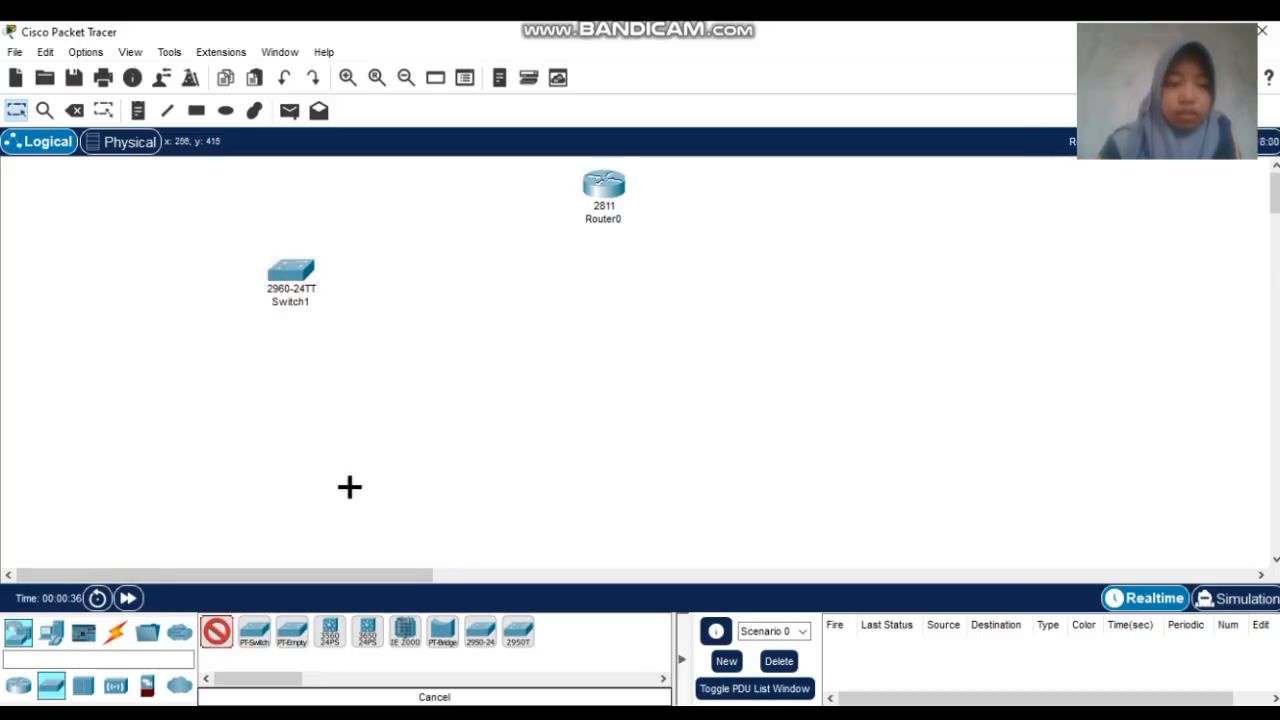
left_click(601, 276)
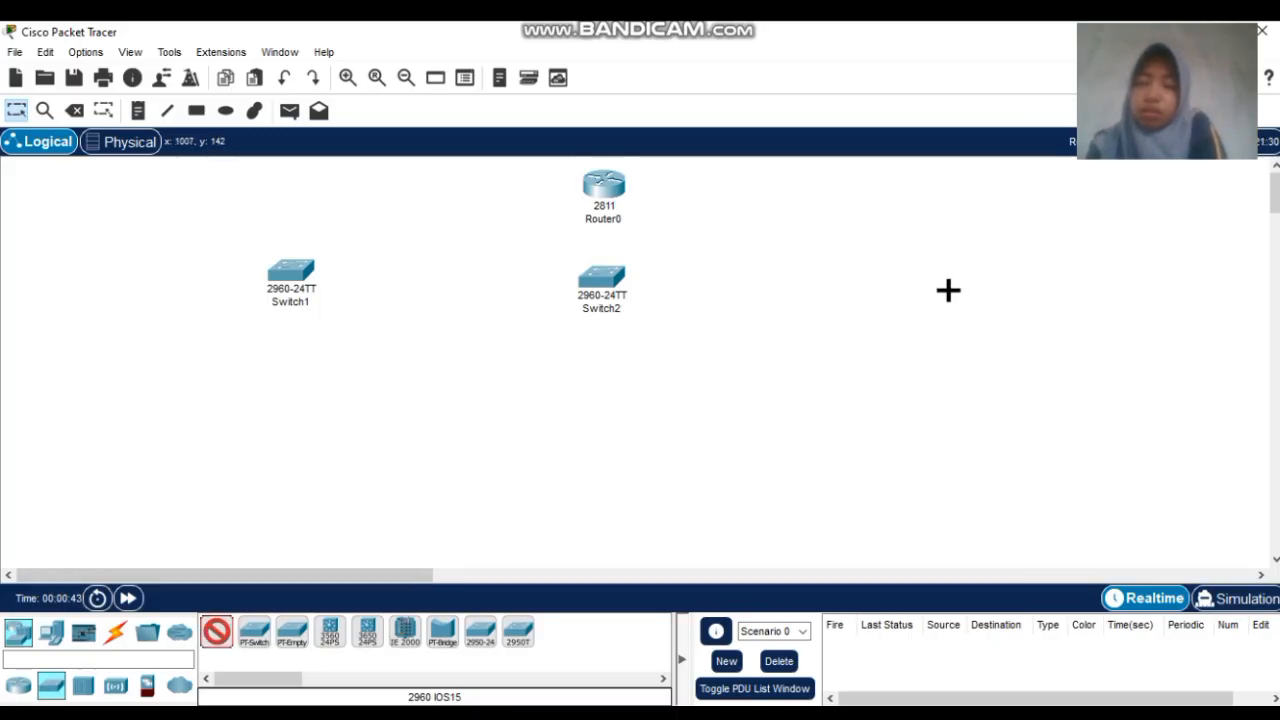
left_click(948, 290)
Place ten PCs around Switch1: two to its left and two rows of four below it
left_click(114, 276)
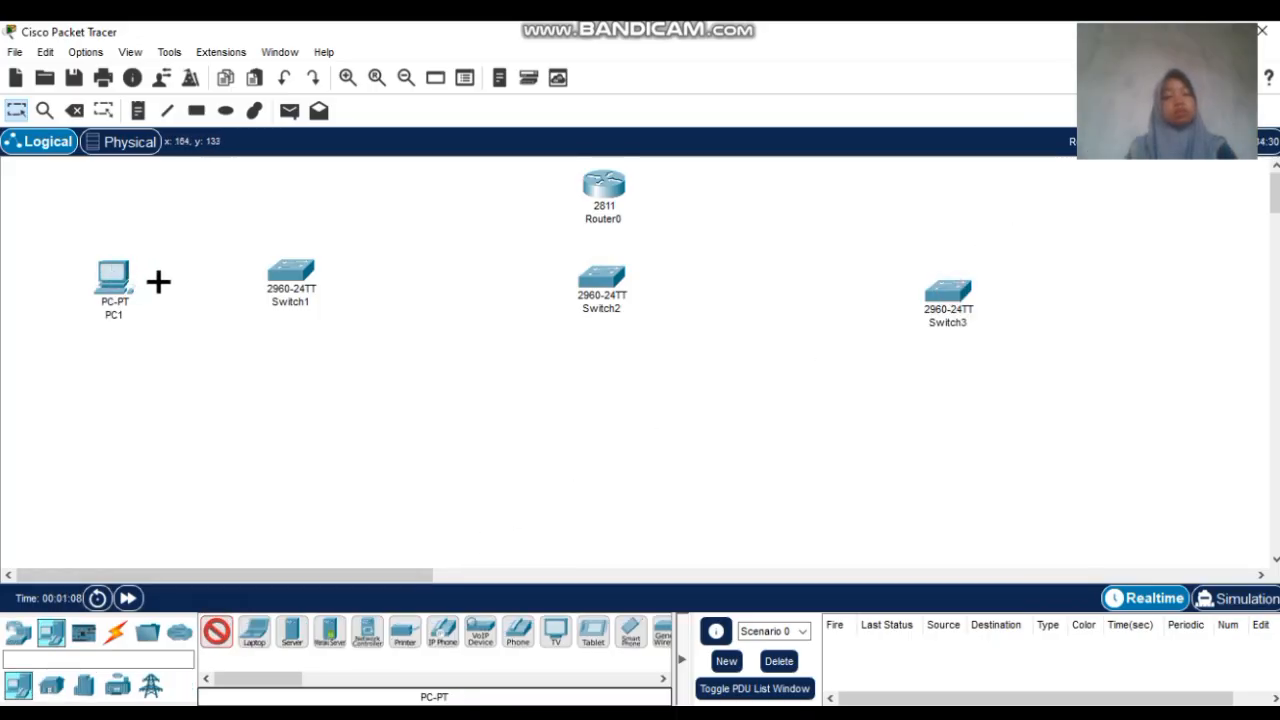
left_click(194, 280)
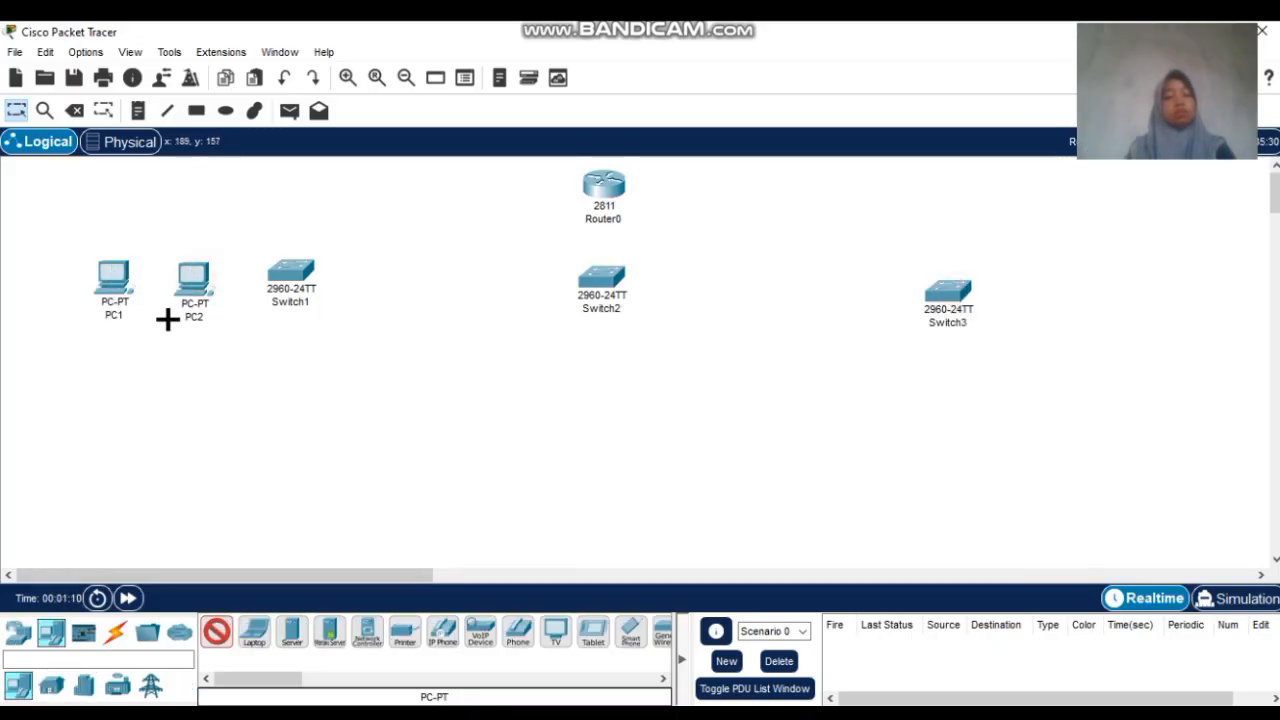
left_click(111, 387)
left_click(206, 388)
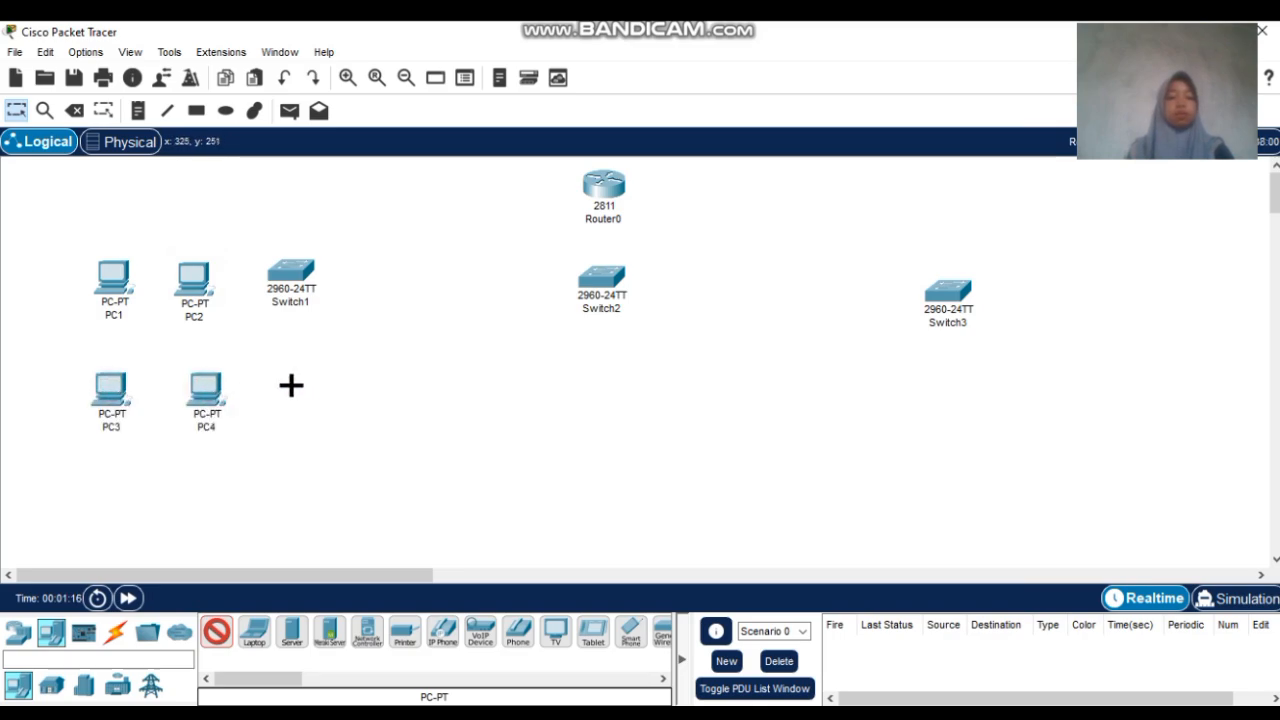
left_click(283, 393)
left_click(364, 392)
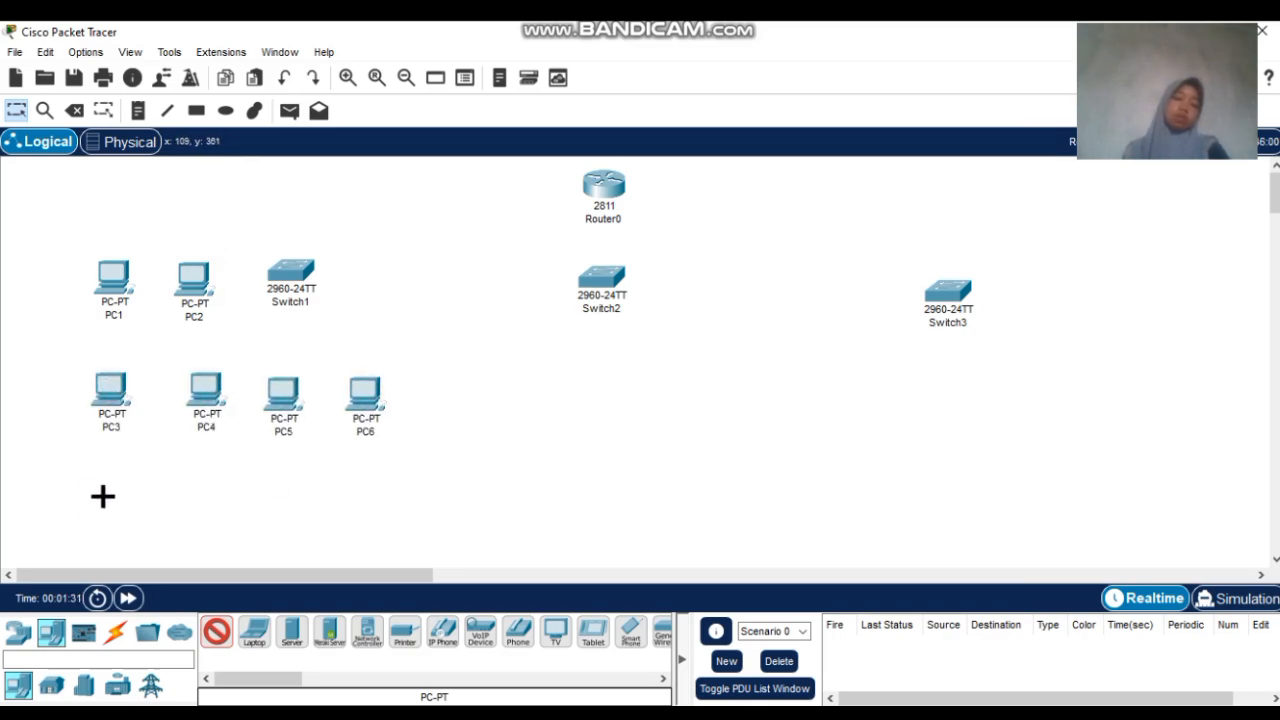
left_click(103, 496)
left_click(200, 510)
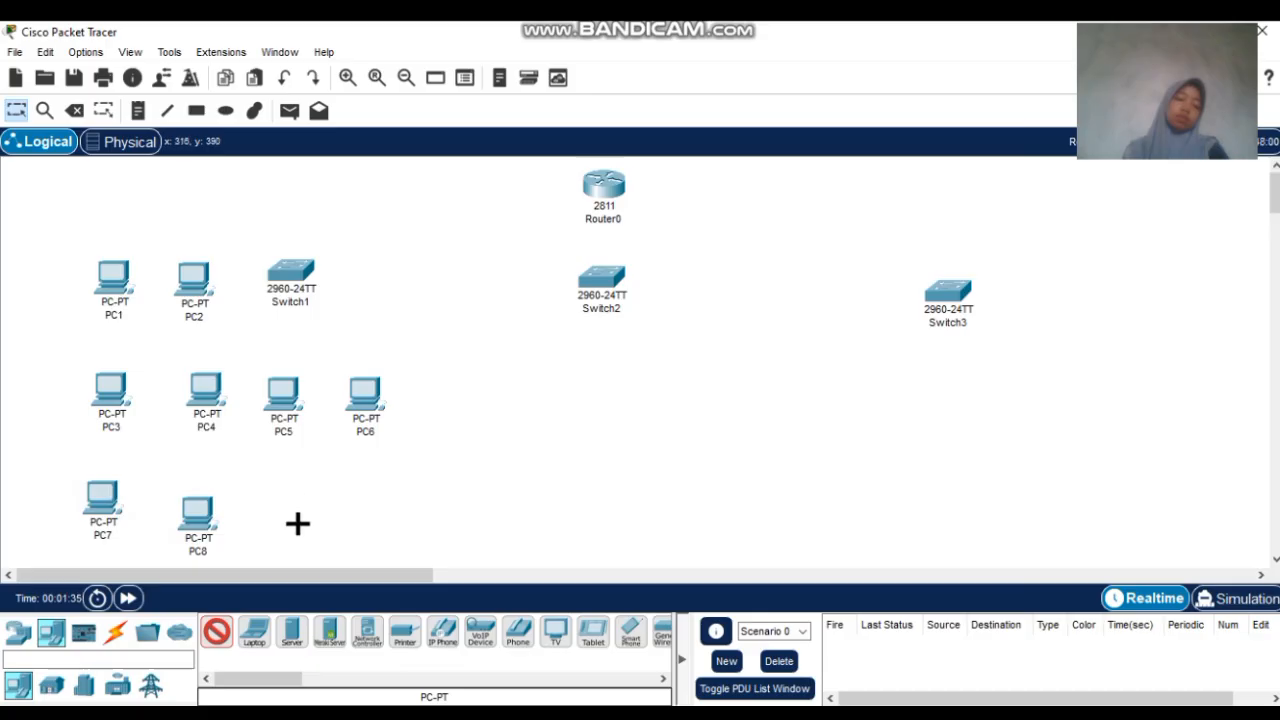
left_click(297, 523)
left_click(381, 521)
Place four PCs below Switch2 in two rows of two
left_click(502, 378)
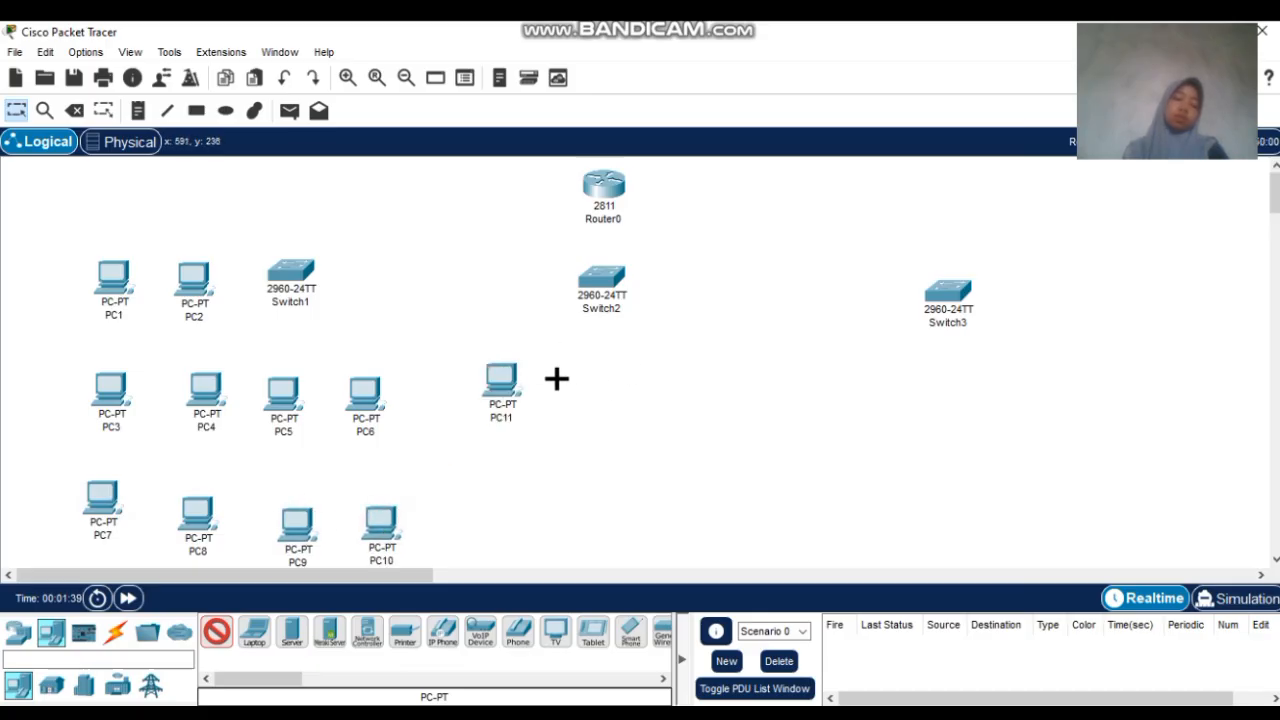
left_click(570, 385)
left_click(493, 512)
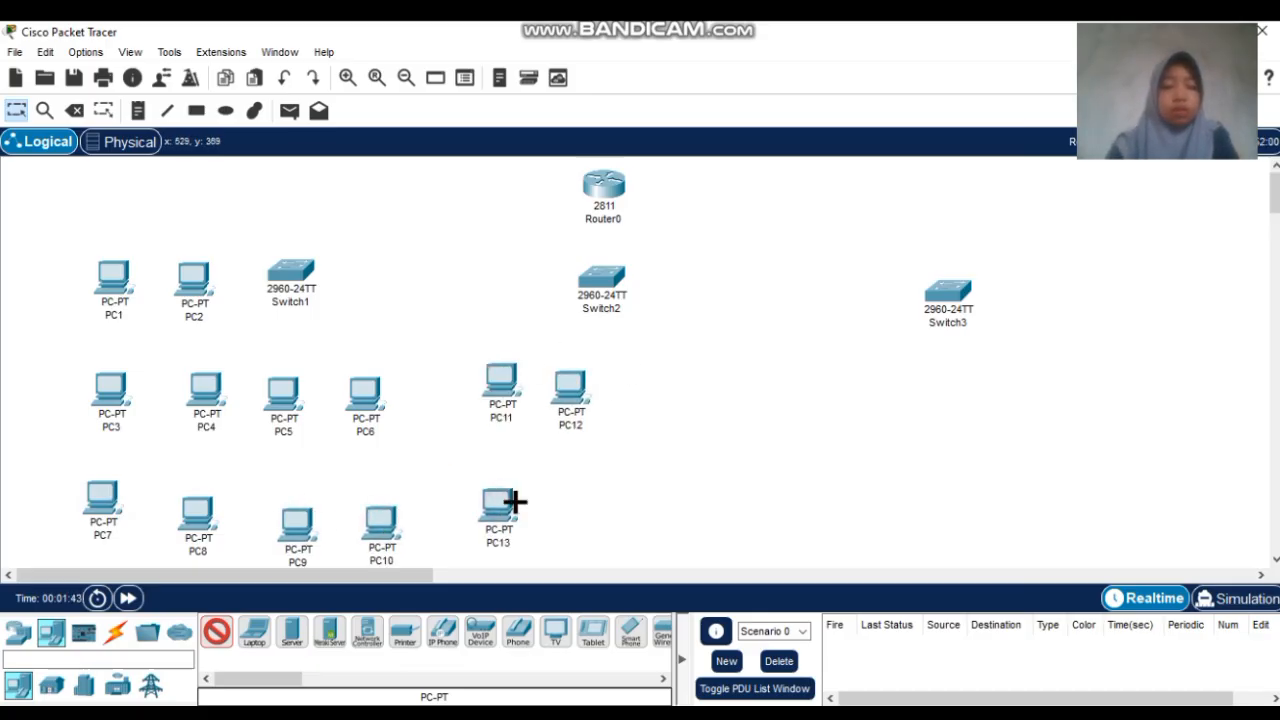
left_click(571, 518)
Place ten PCs around Switch3: two to its right and two rows of four below it
left_click(1052, 302)
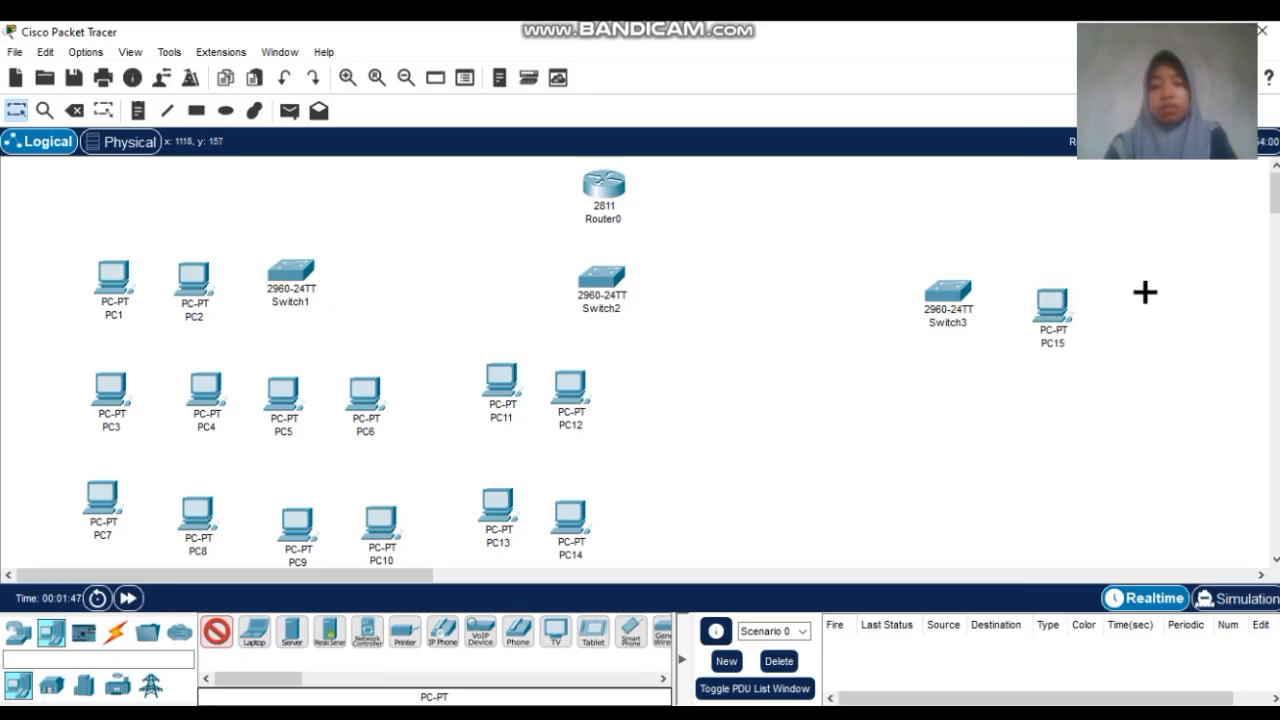
left_click(1137, 299)
left_click(838, 383)
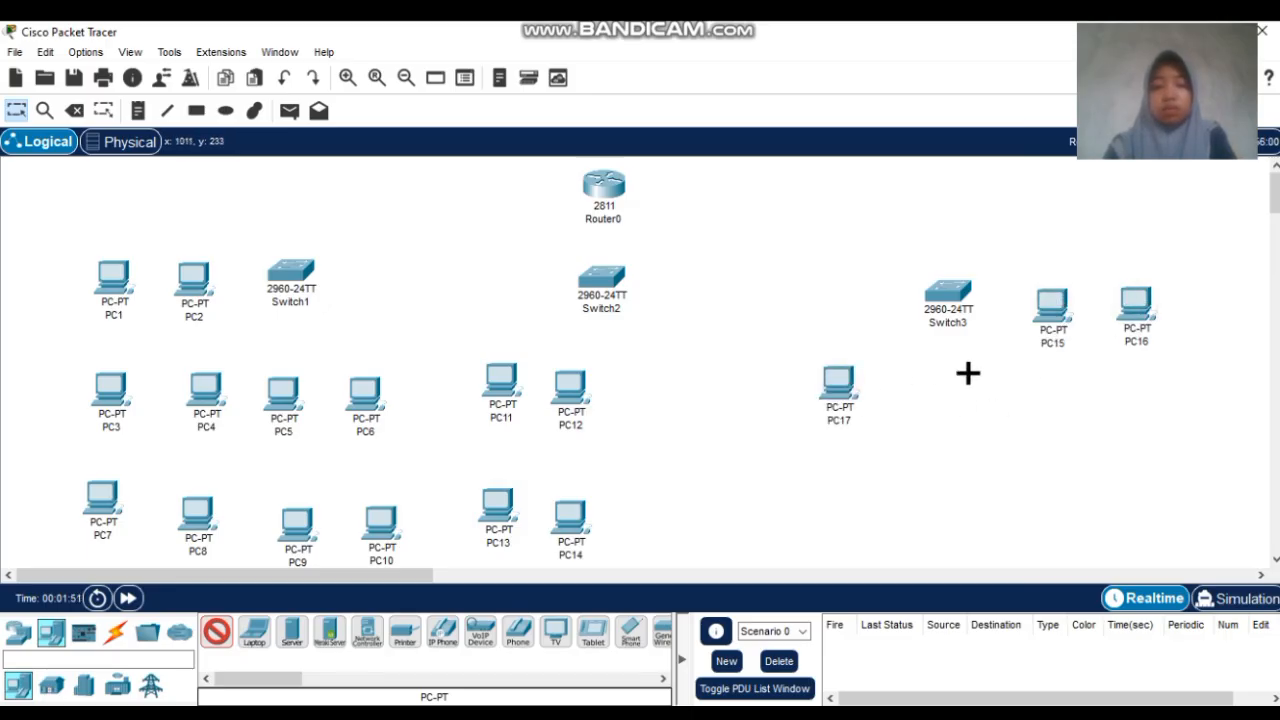
left_click(948, 387)
left_click(1053, 393)
left_click(1146, 413)
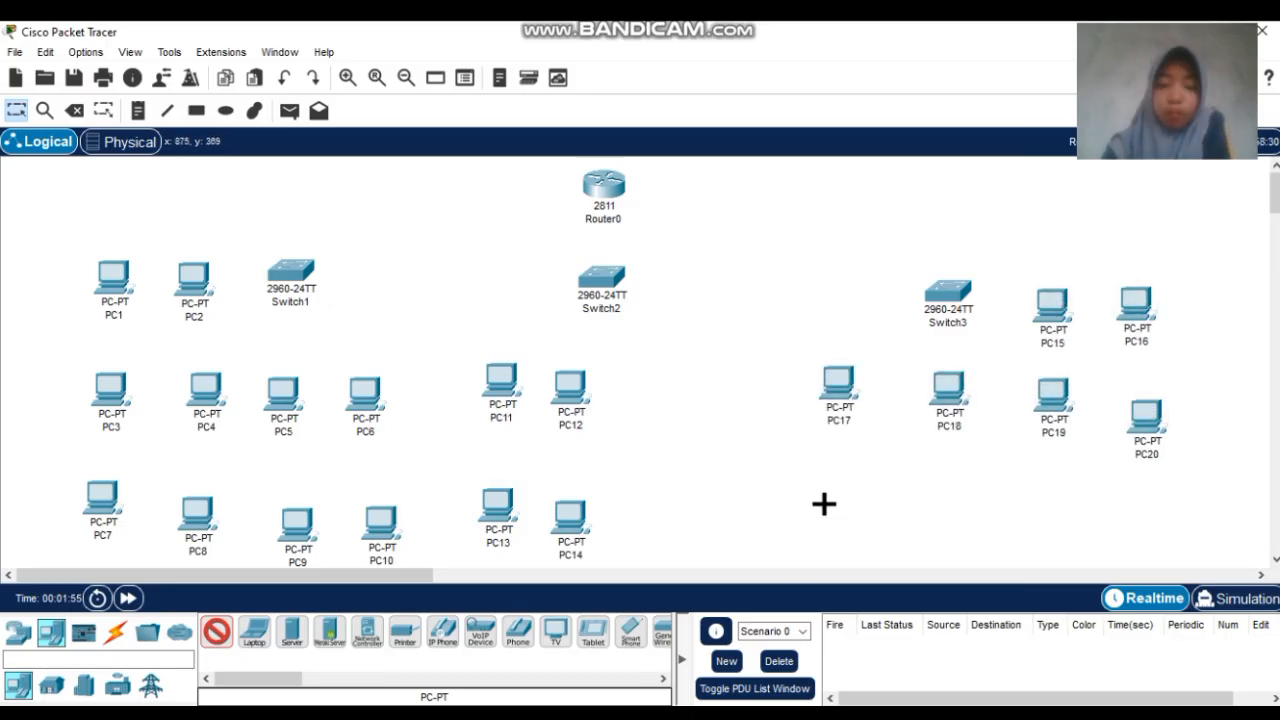
left_click(839, 510)
left_click(945, 512)
left_click(1046, 511)
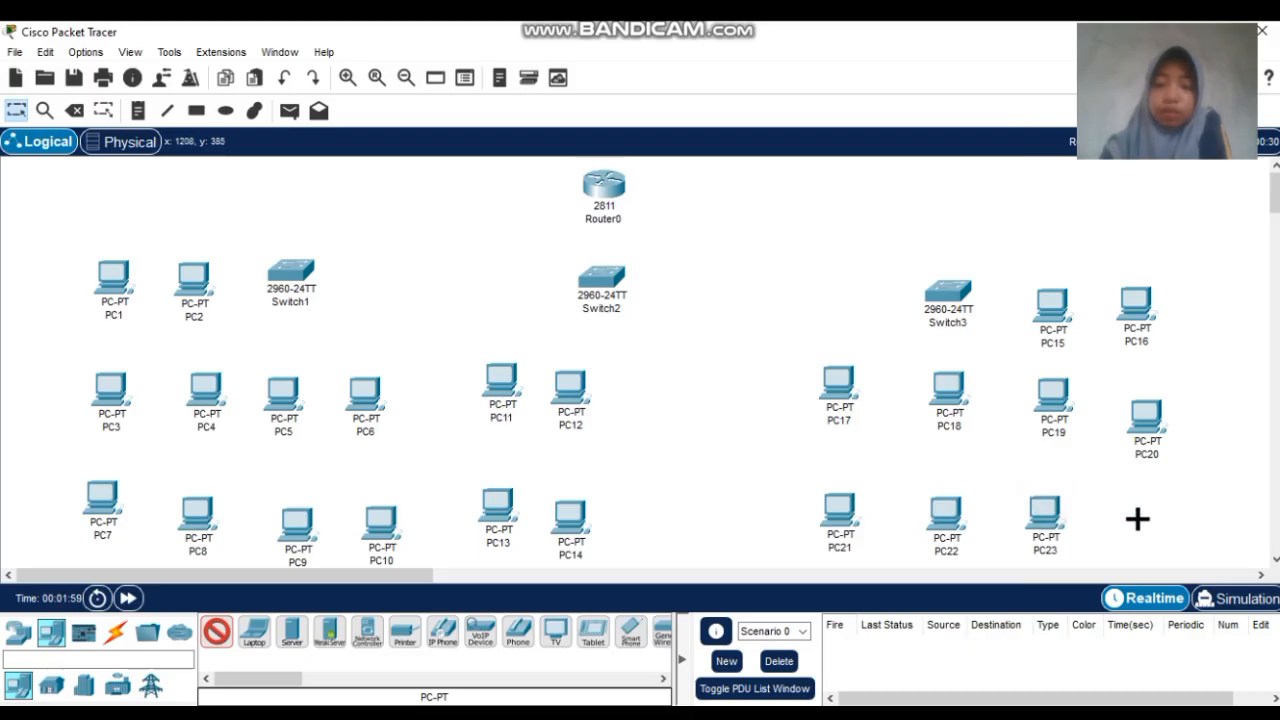
left_click(1137, 519)
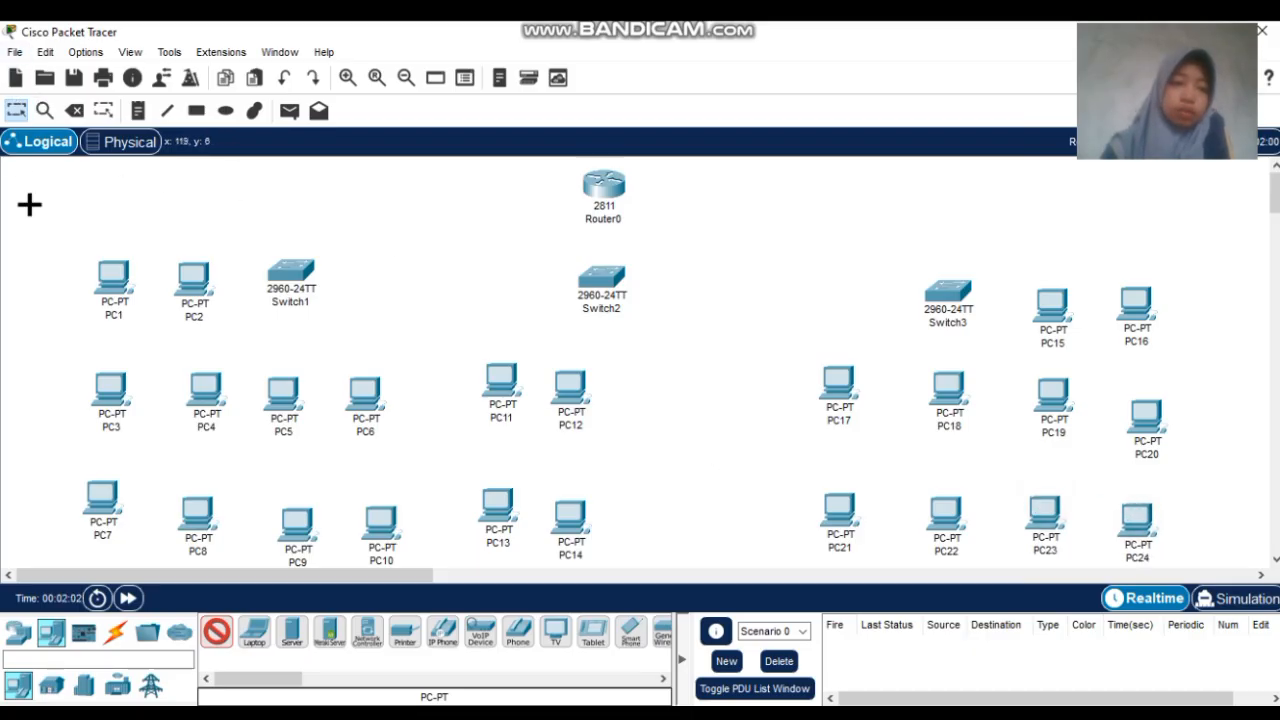
left_click(227, 636)
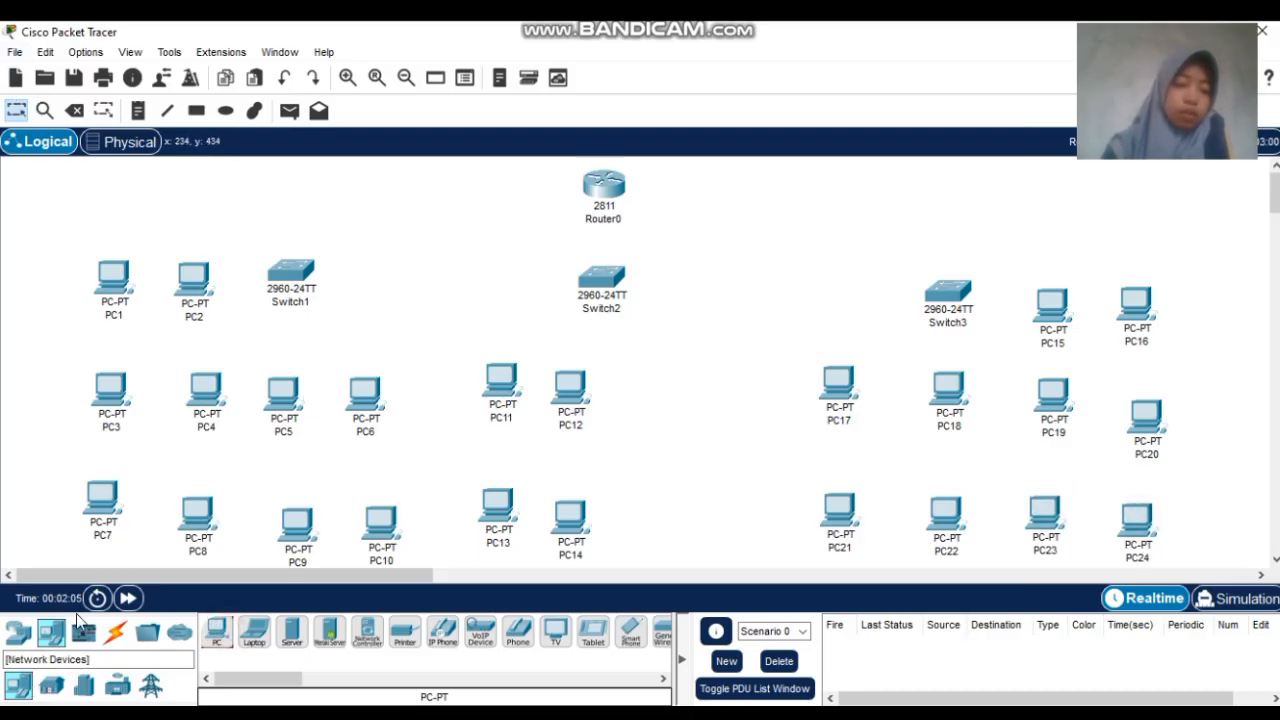
Connect Router0 to Switch2 using the automatically chosen connection type
left_click(117, 640)
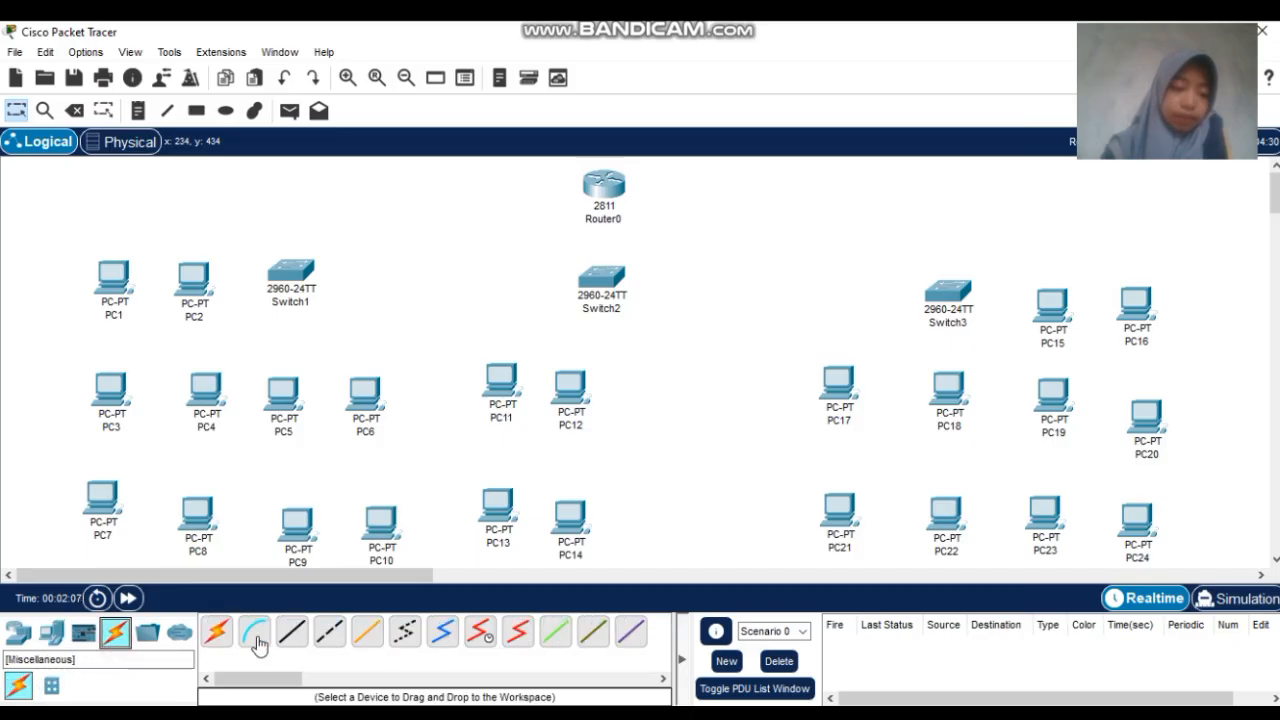
left_click(219, 633)
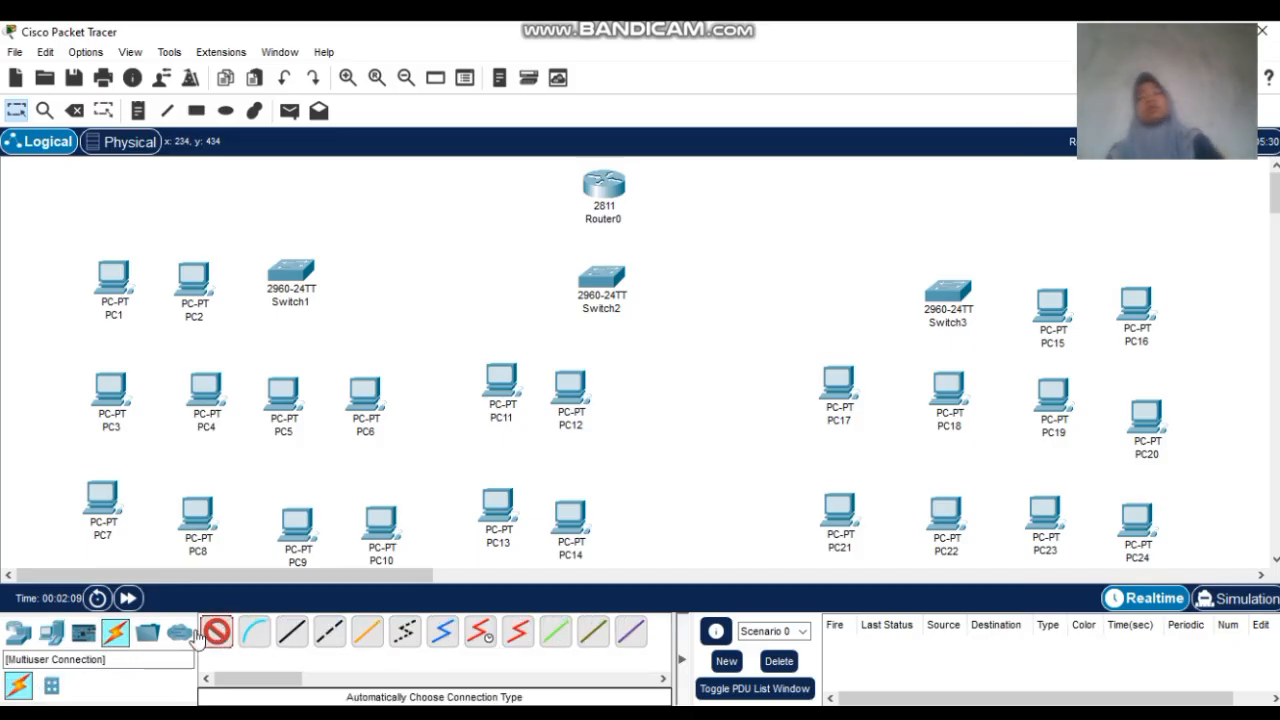
left_click(604, 184)
left_click(602, 280)
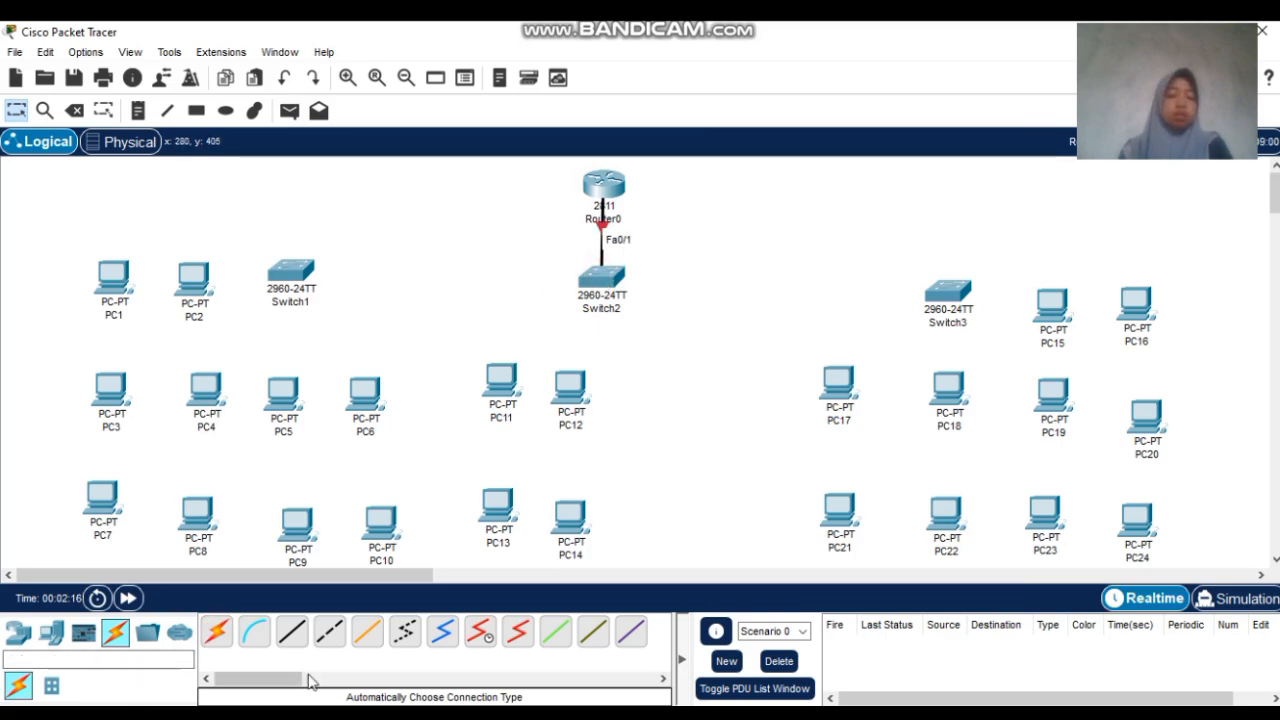
Link Switch1 and Switch3 to Switch2 with automatically chosen connections
left_click(216, 630)
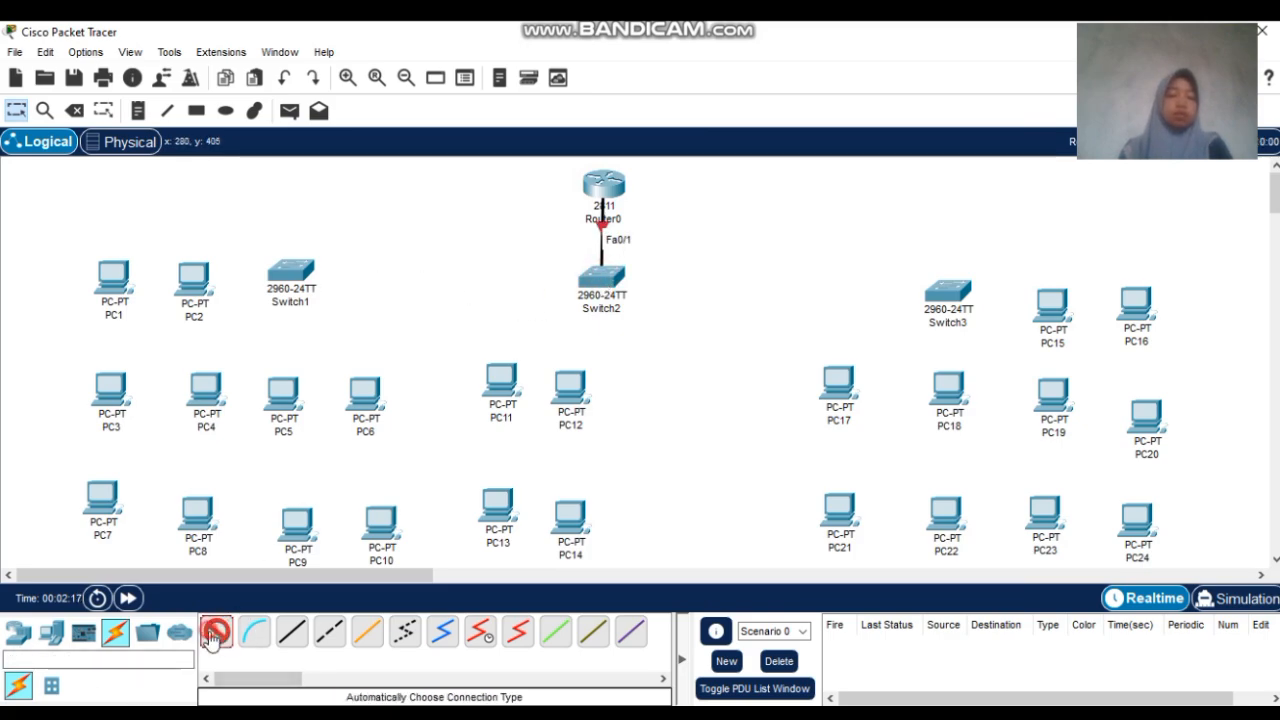
left_click(305, 274)
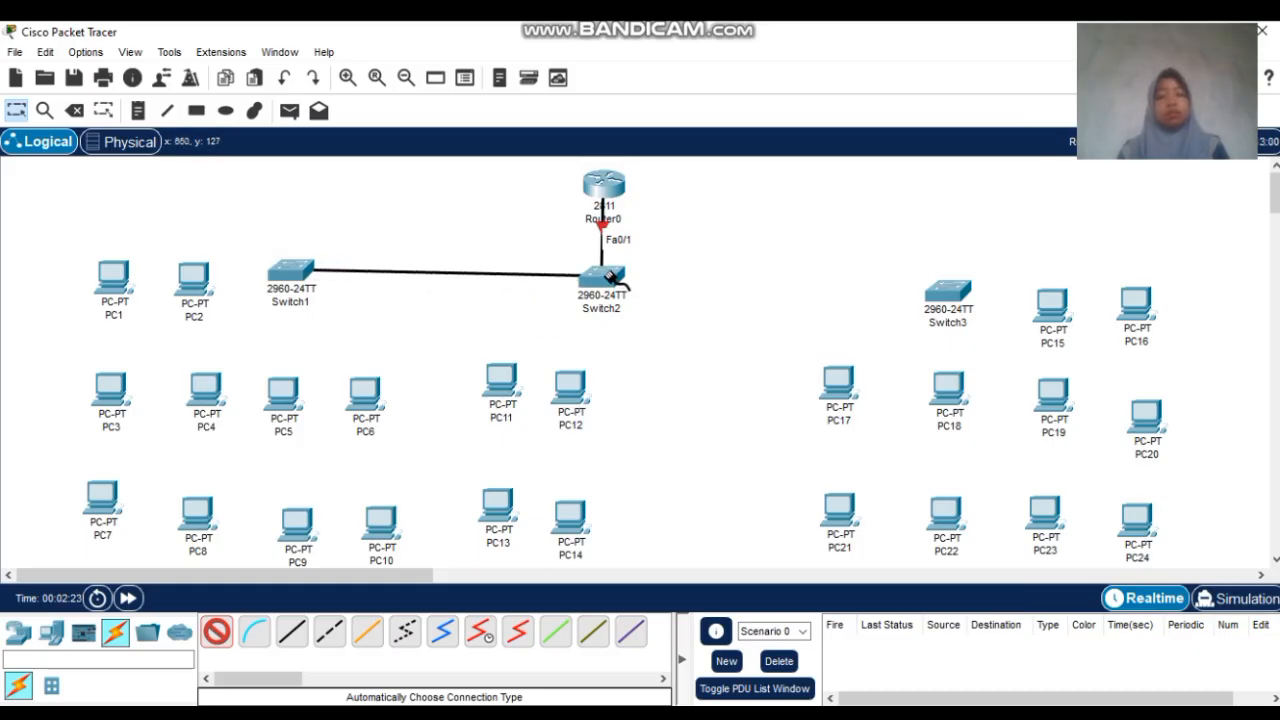
left_click(608, 277)
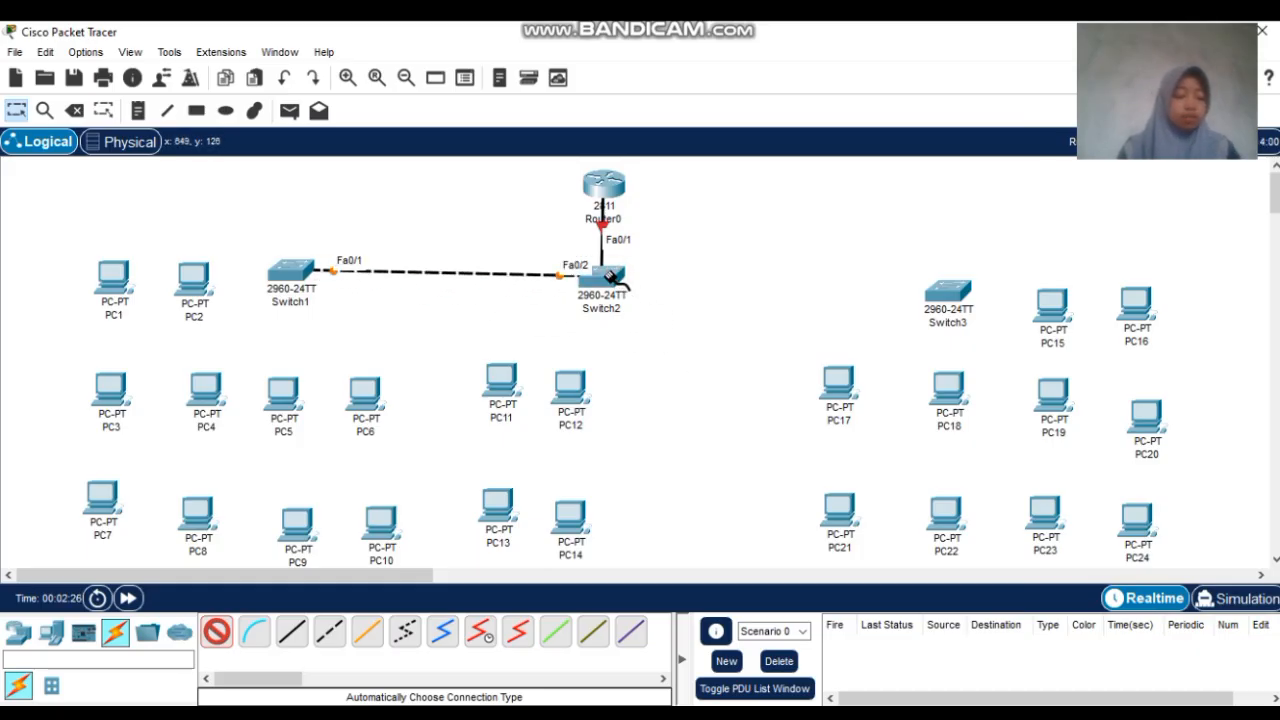
left_click(600, 279)
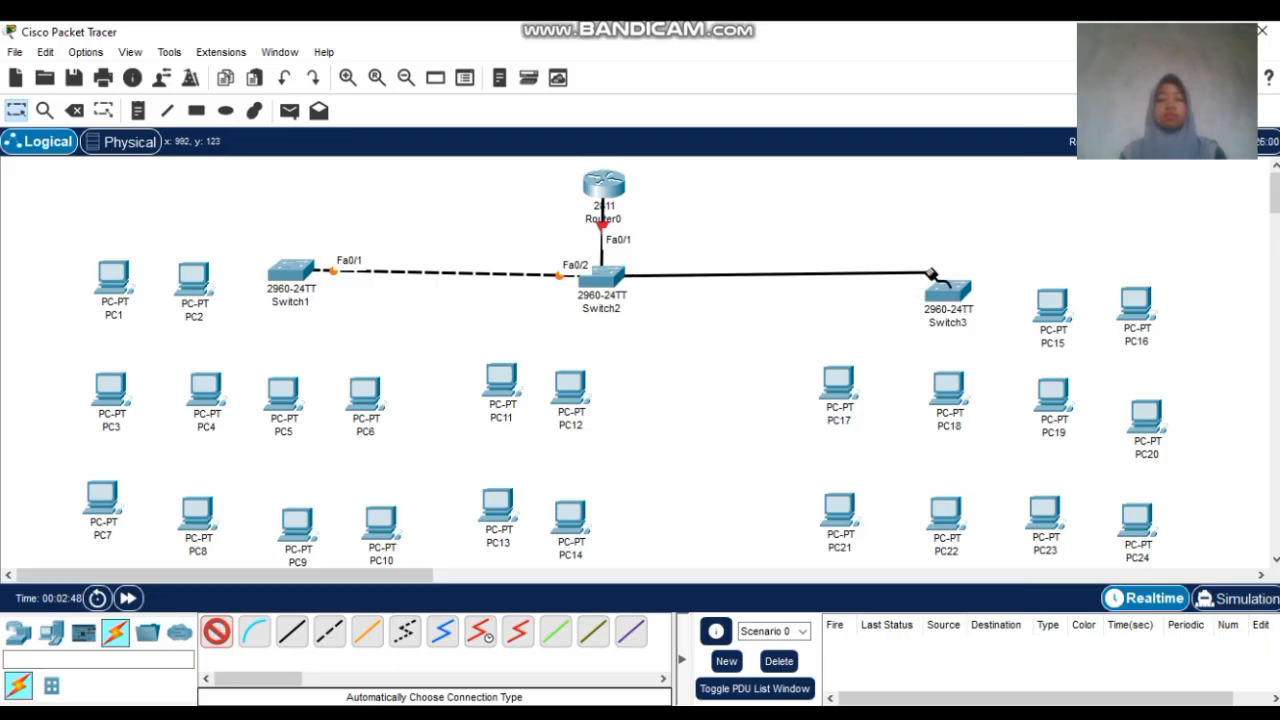
left_click(958, 292)
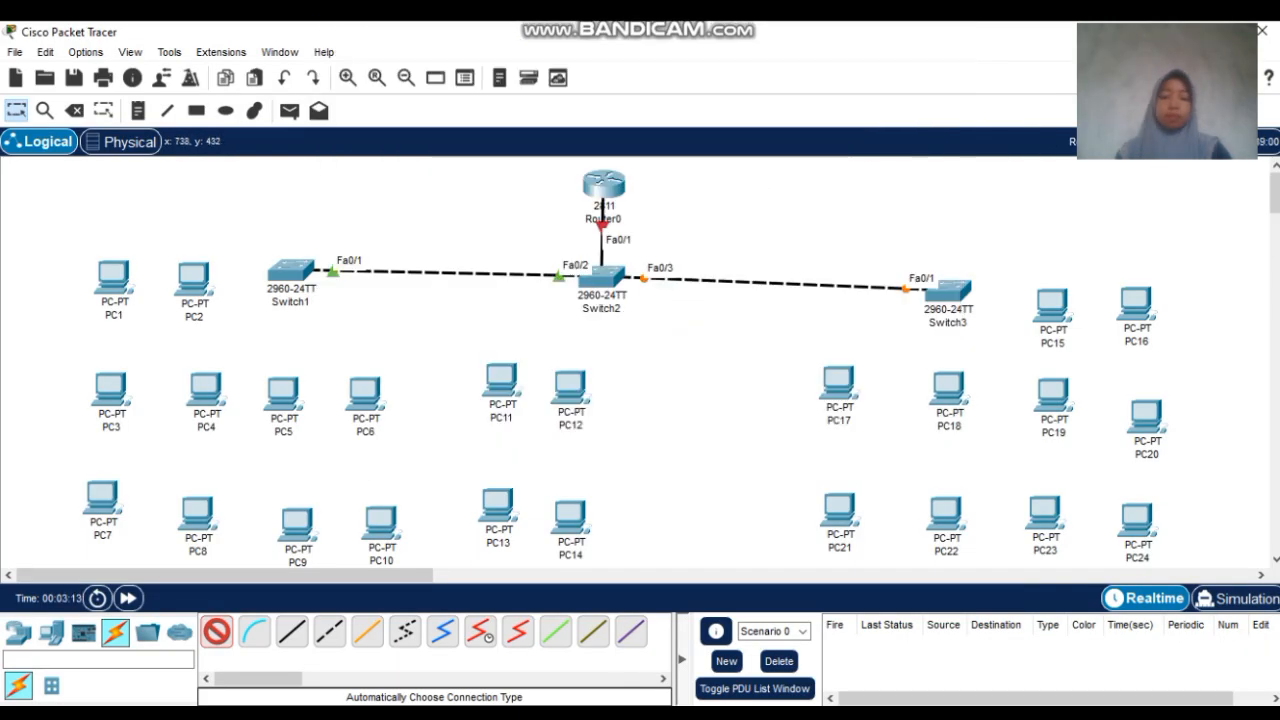
key("alt+Tab")
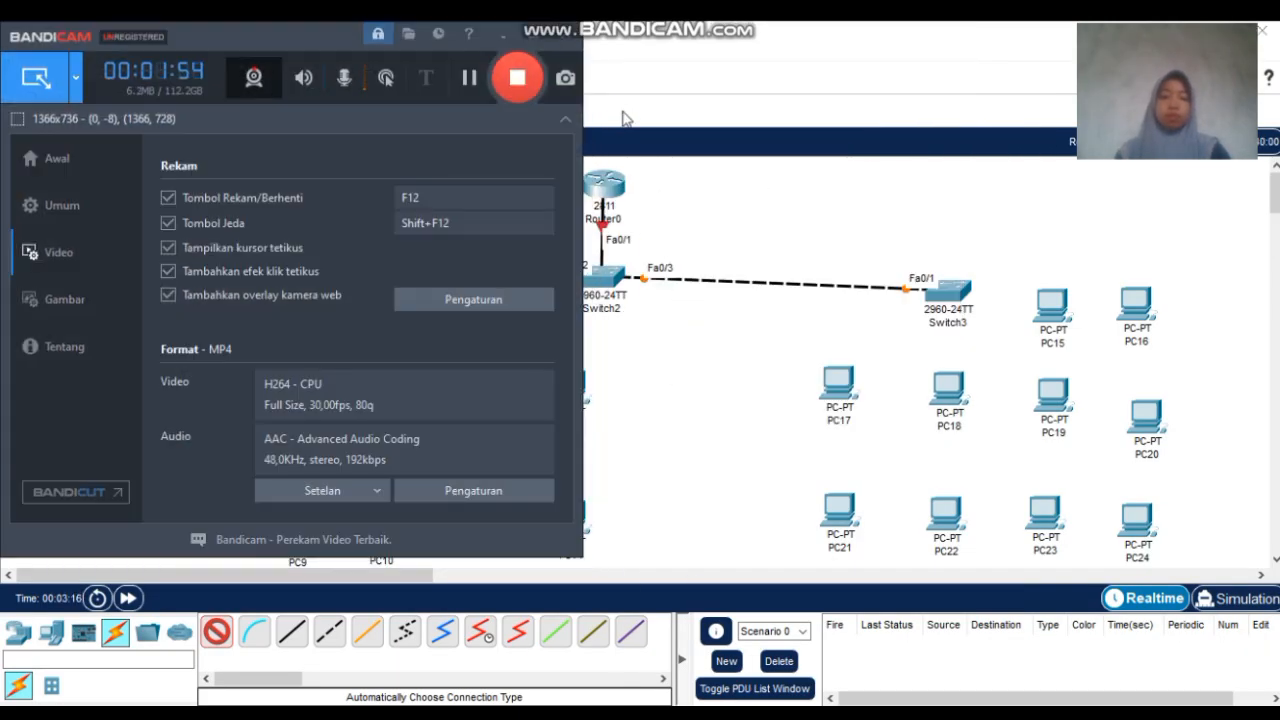
left_click(535, 40)
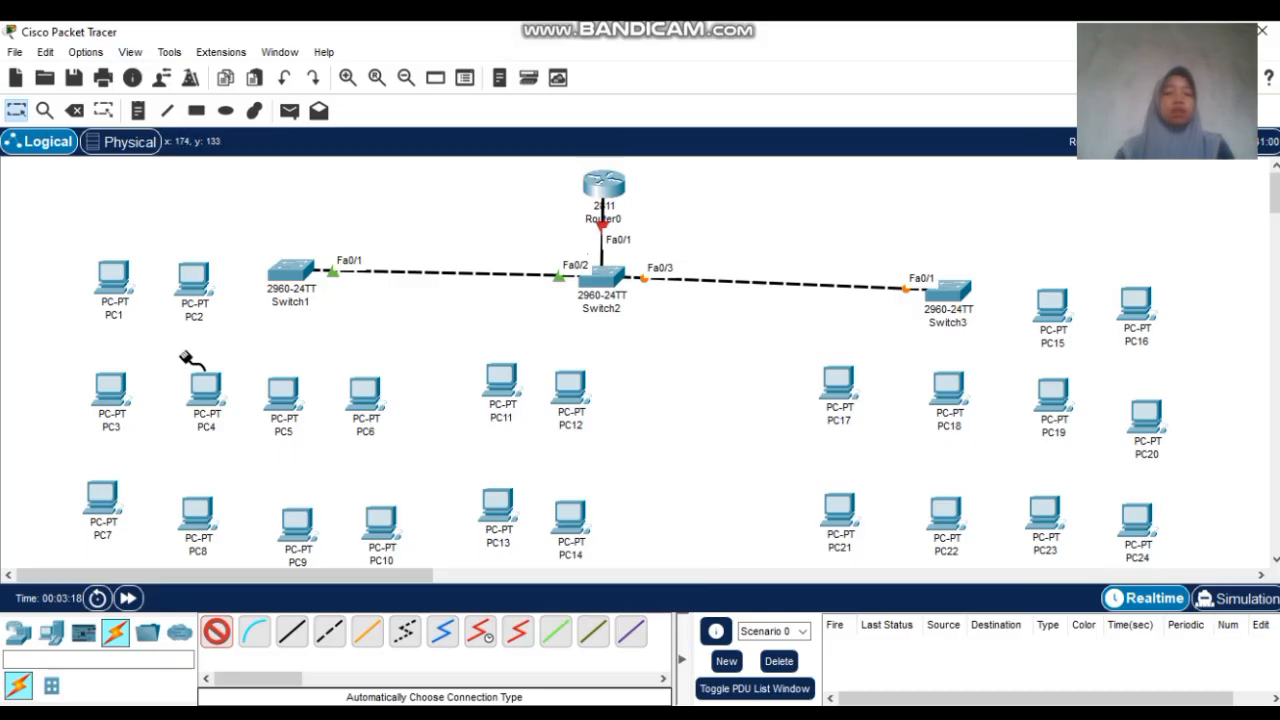
Connect PC2 and PC1, the two PCs beside Switch1, to that switch with automatic connections
left_click(203, 271)
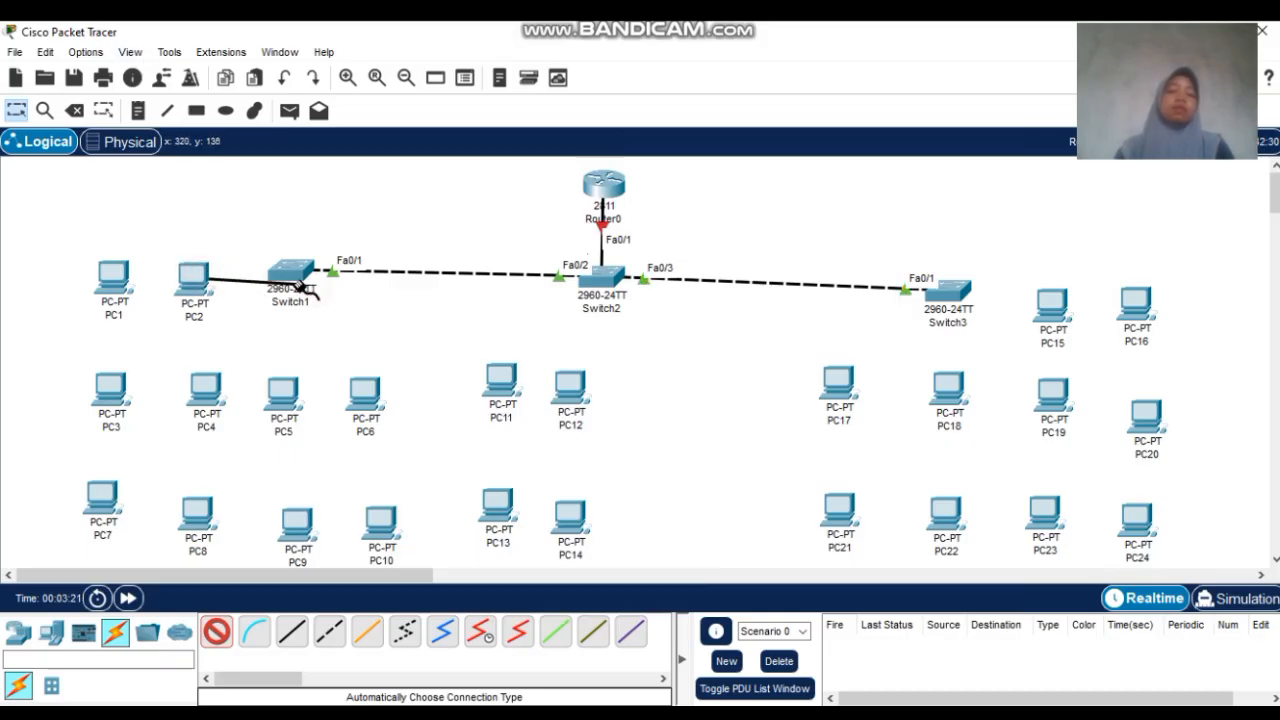
left_click(291, 272)
left_click(113, 272)
left_click(285, 275)
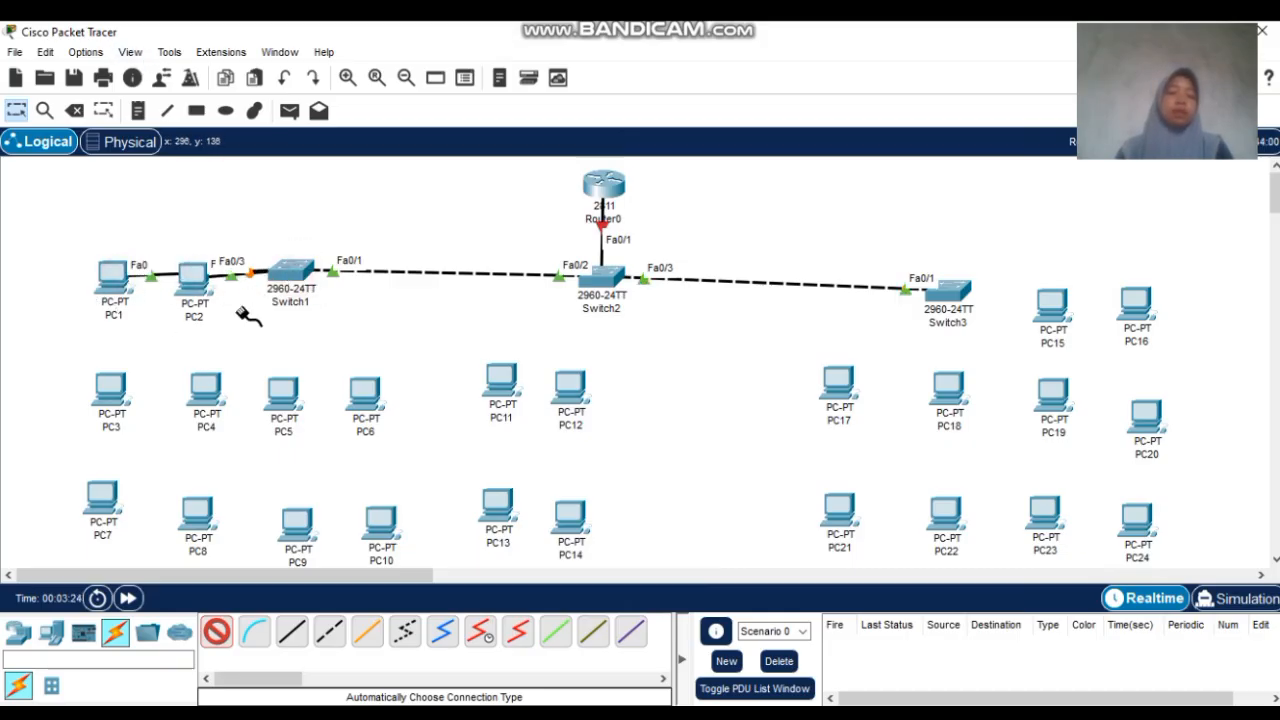
Connect the upper row of PCs below Switch1, PC3 through PC6, to Switch1 with automatic connections
left_click(110, 390)
left_click(295, 272)
left_click(205, 390)
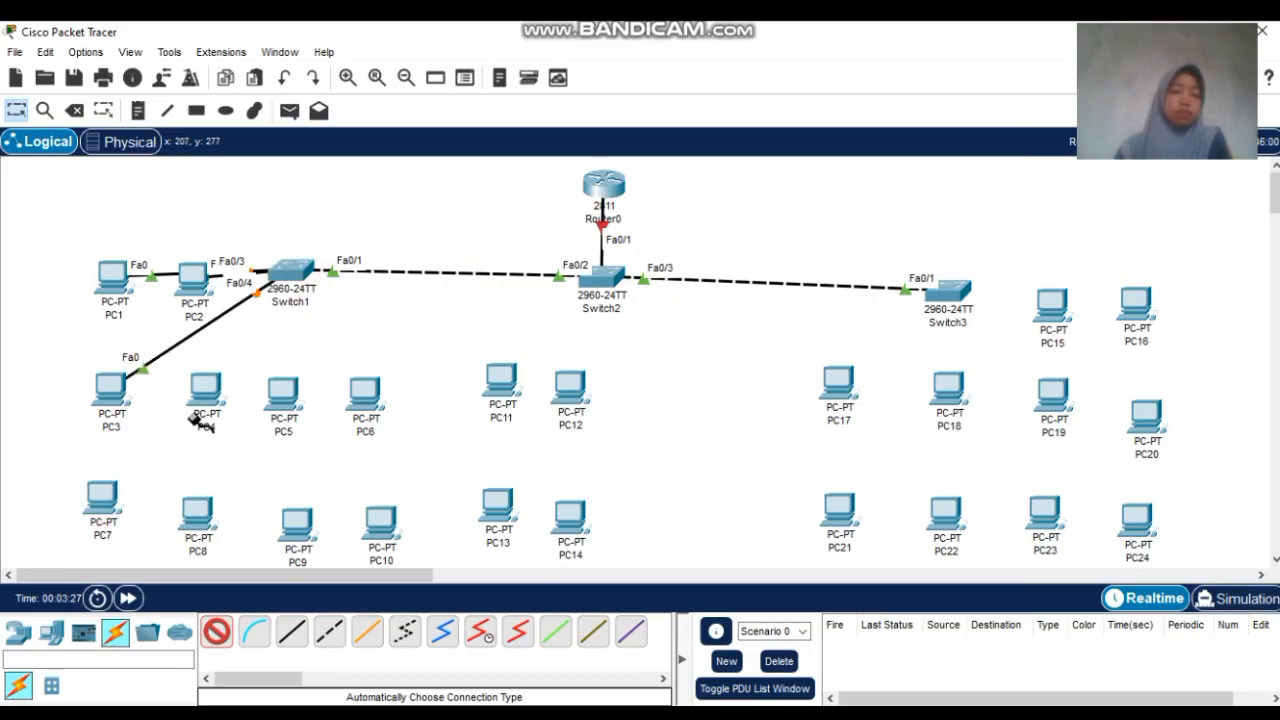
left_click(288, 272)
left_click(280, 395)
left_click(298, 270)
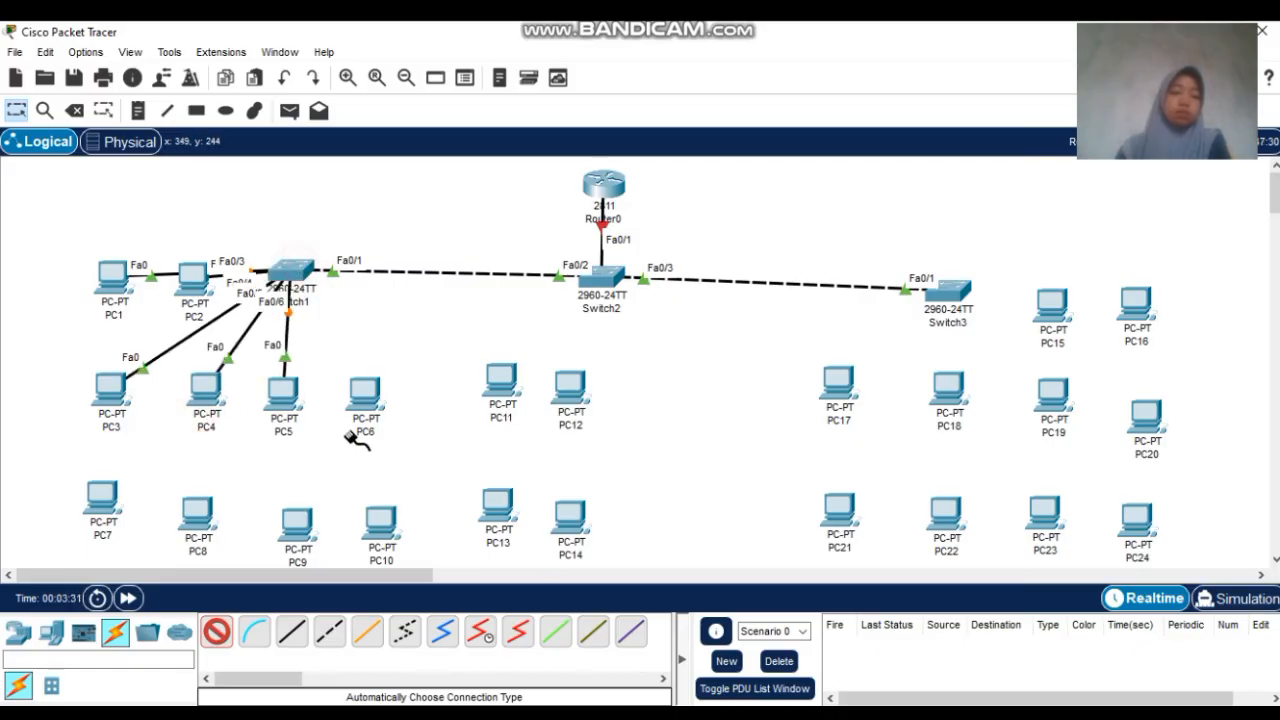
left_click(365, 400)
left_click(300, 262)
Connect the lower row of PCs below Switch1, PC7 through PC10, to Switch1 with automatic connections
left_click(101, 495)
left_click(292, 272)
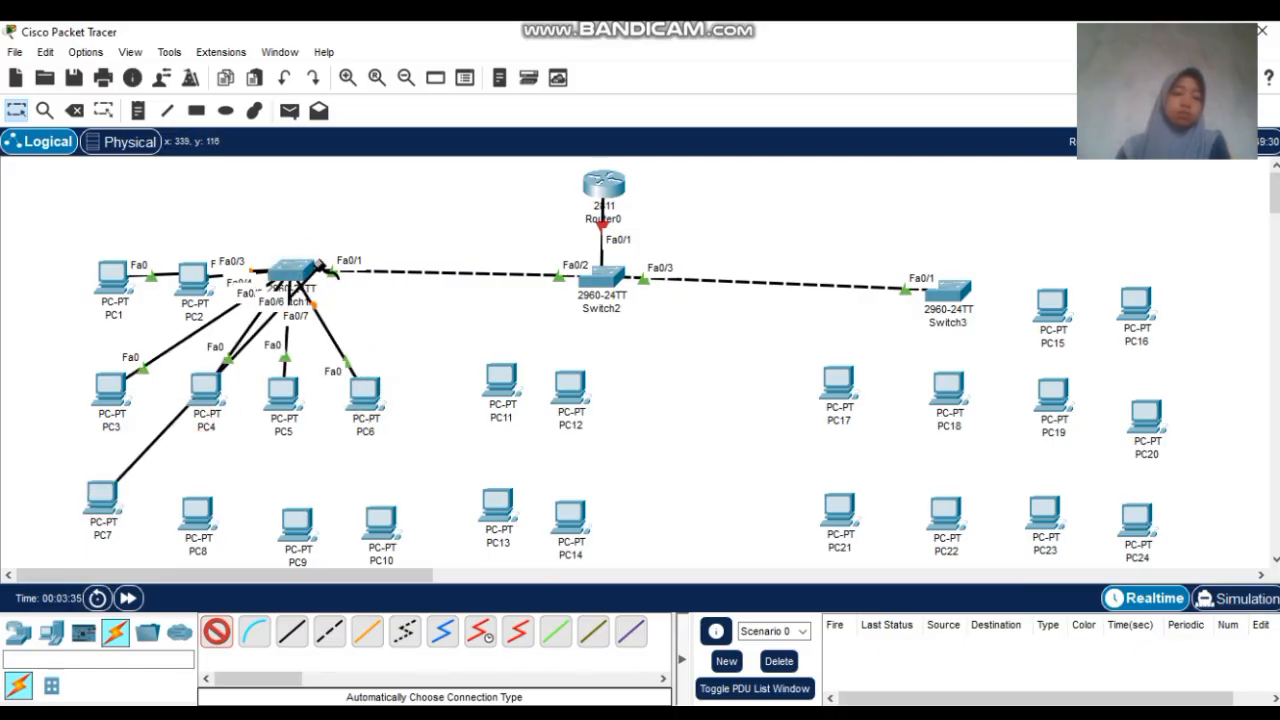
left_click(197, 512)
left_click(290, 272)
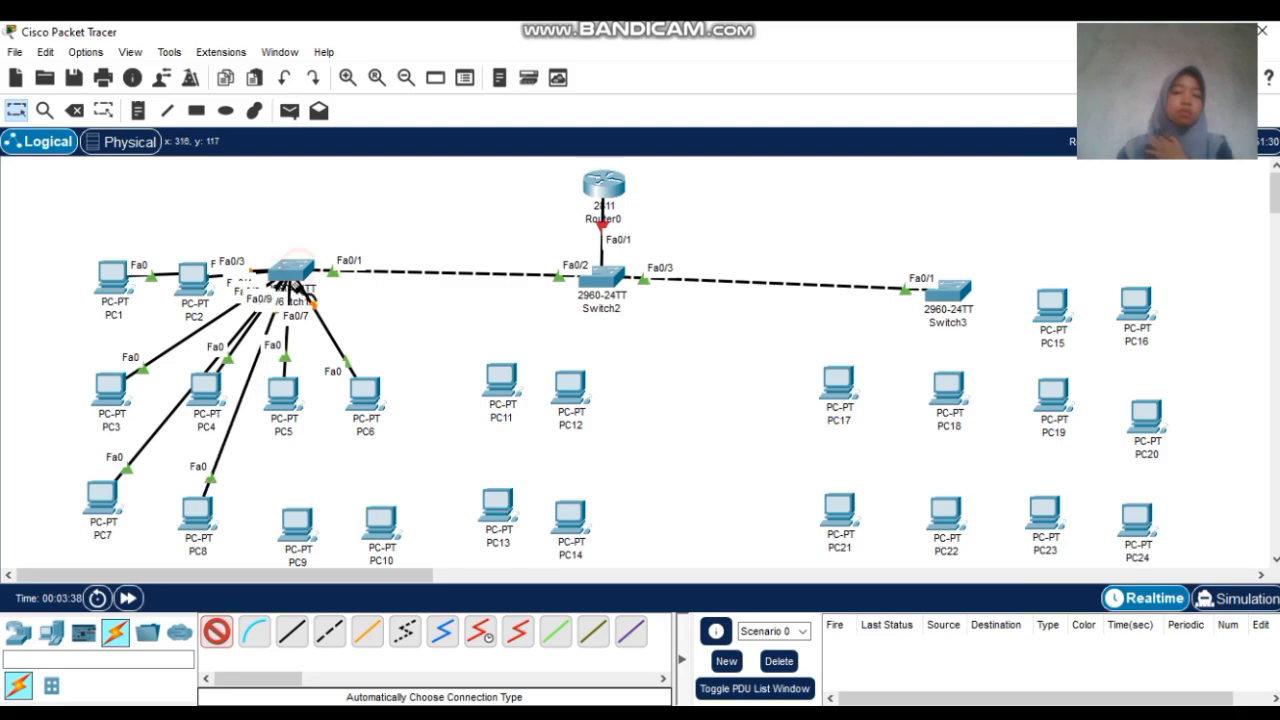
left_click(297, 522)
left_click(292, 272)
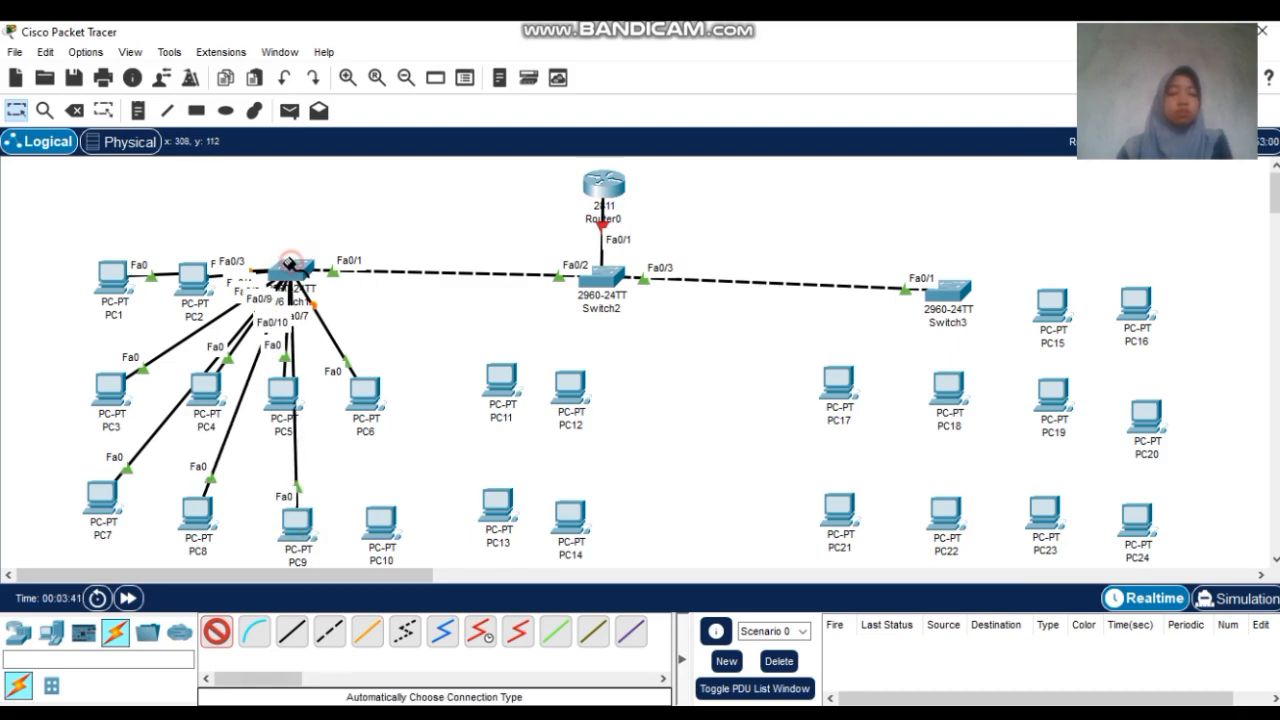
left_click(380, 522)
left_click(295, 272)
Connect PC11, PC12, PC13 and PC14 to Switch2 with automatically chosen connections
left_click(498, 385)
left_click(600, 276)
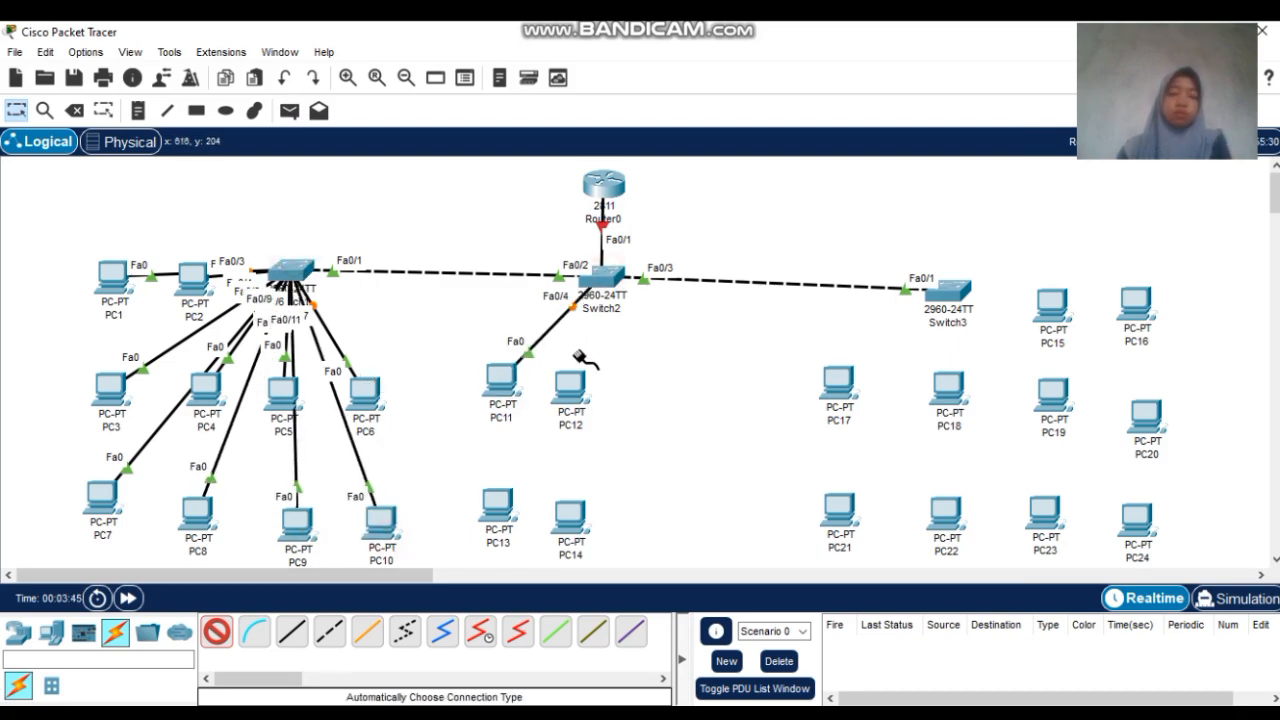
left_click(569, 385)
left_click(600, 276)
left_click(497, 505)
left_click(600, 276)
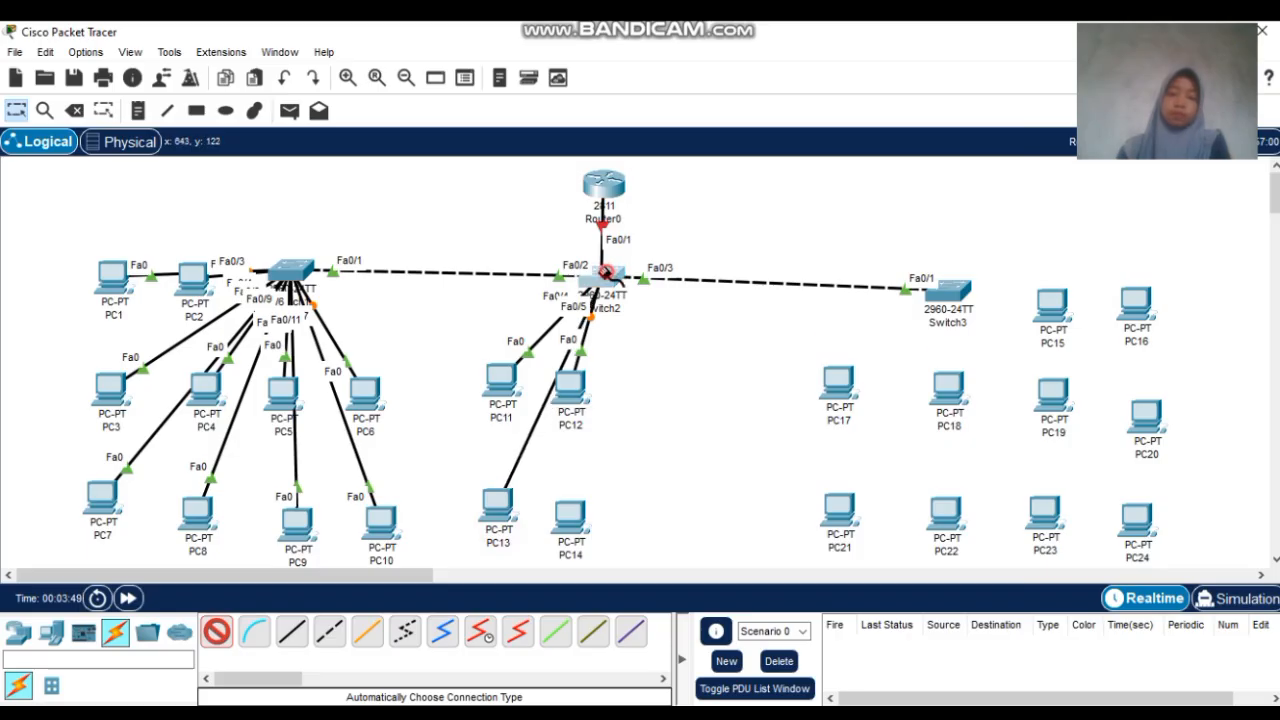
left_click(569, 515)
left_click(600, 276)
Connect PC15 and PC16, the two PCs beside Switch3, to that switch with automatic connections
left_click(1052, 305)
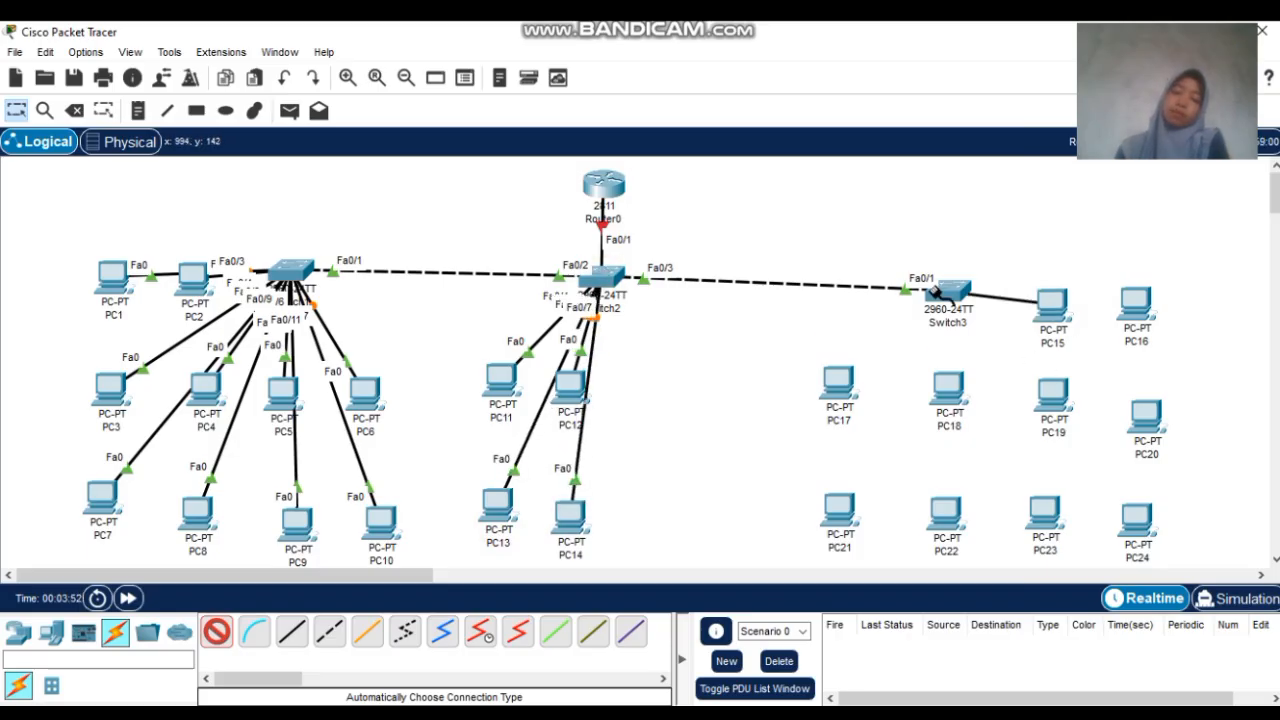
left_click(948, 290)
left_click(1137, 298)
left_click(953, 287)
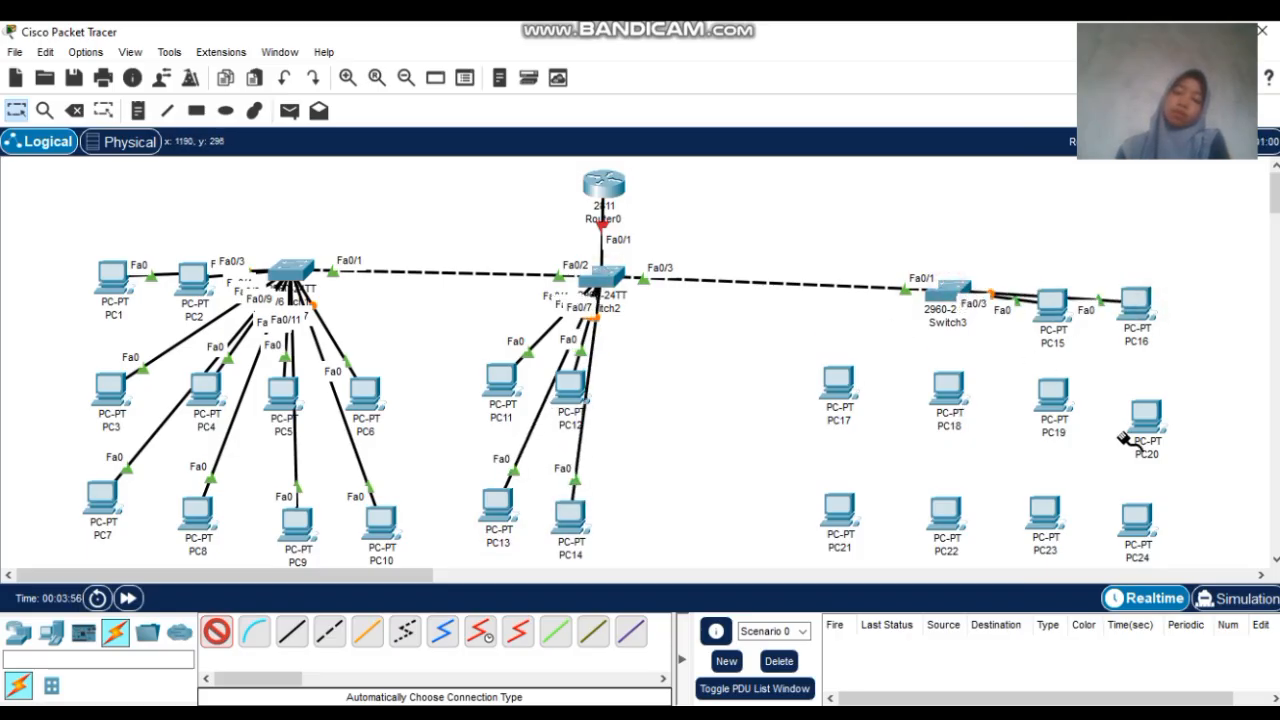
Connect the upper row of PCs below Switch3, PC17 through PC20, to Switch3 with automatic connections
left_click(839, 388)
left_click(948, 290)
left_click(947, 388)
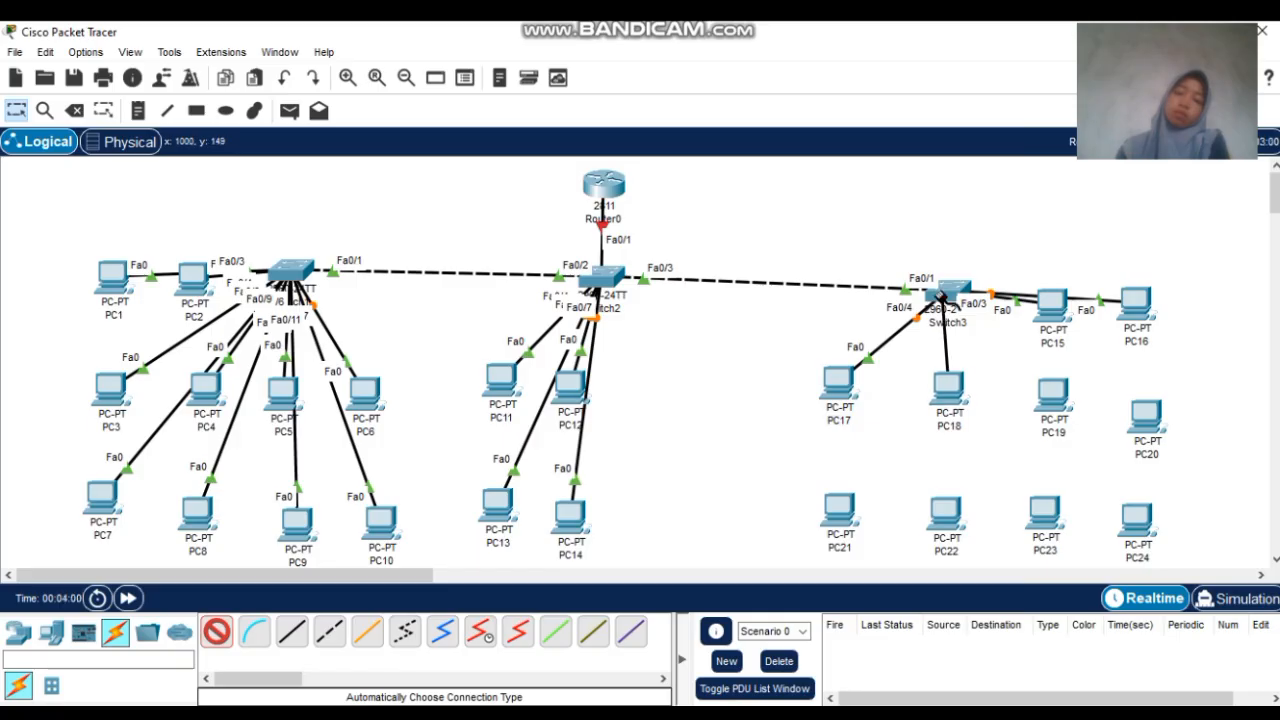
left_click(950, 290)
left_click(1053, 390)
left_click(948, 292)
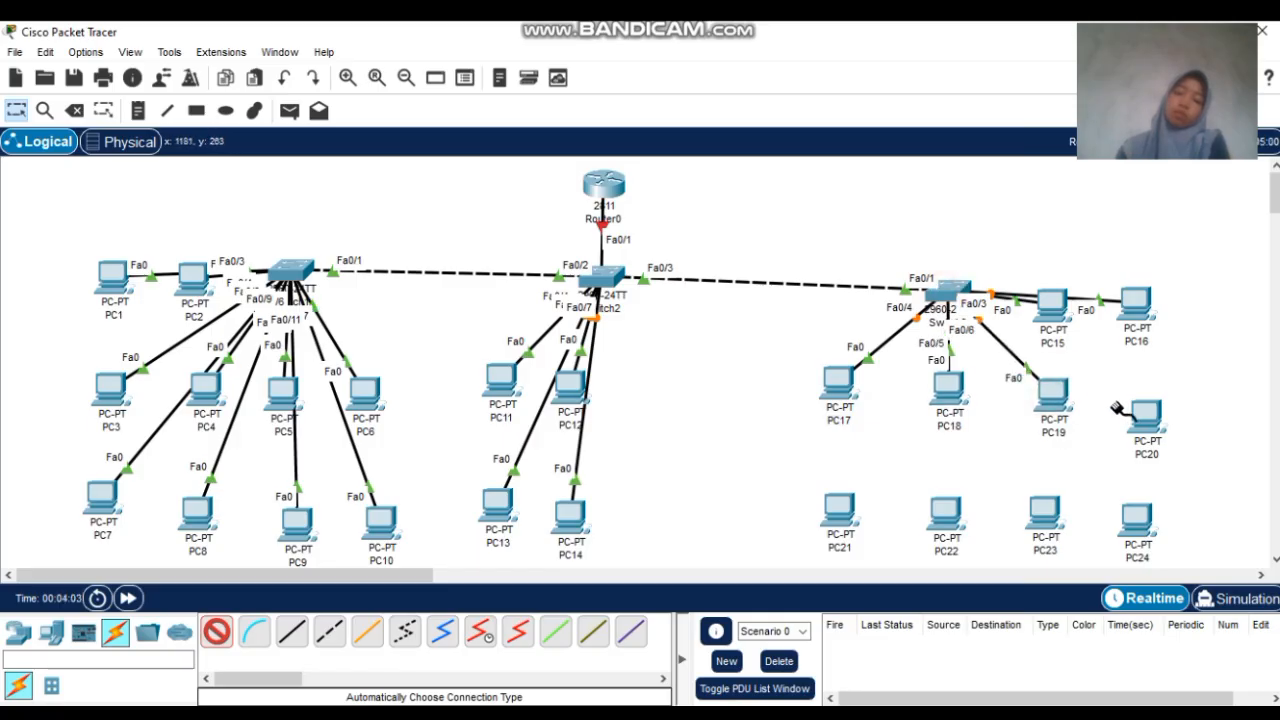
left_click(1135, 412)
left_click(950, 298)
Connect the lower row of PCs below Switch3, PC21 through PC24, to Switch3 with automatic connections
left_click(838, 510)
left_click(955, 294)
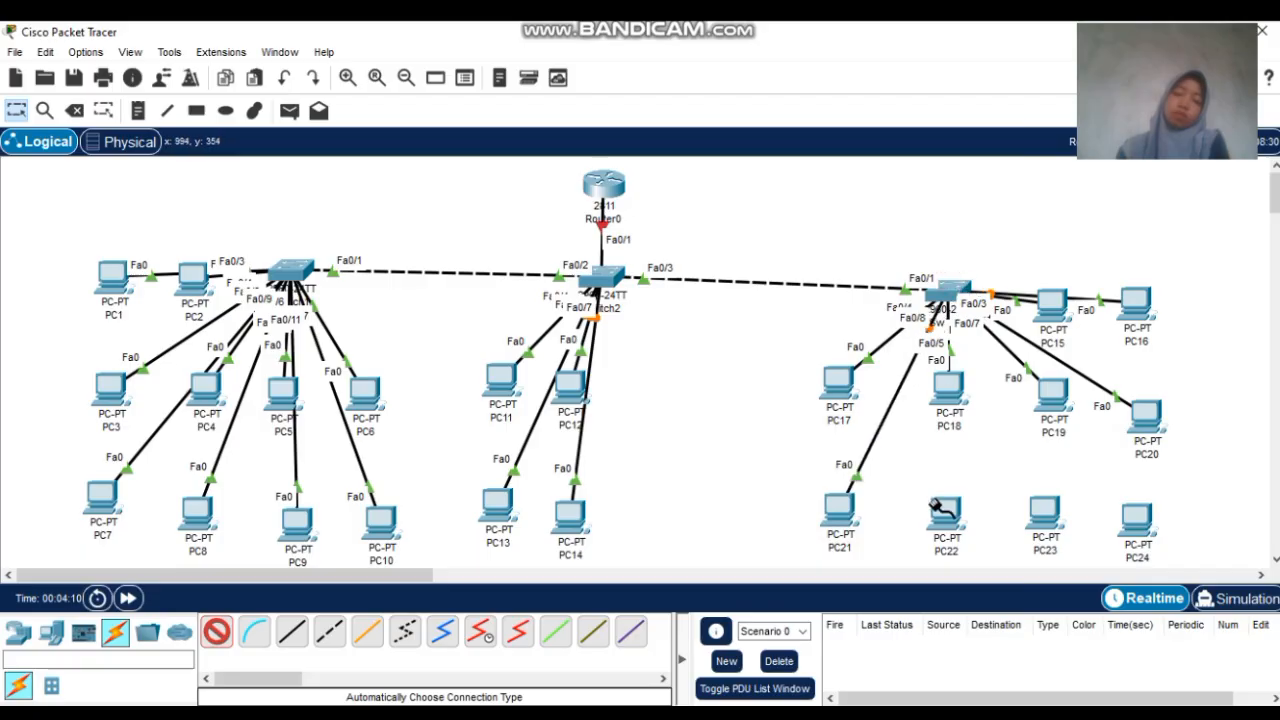
left_click(945, 512)
left_click(950, 290)
left_click(1044, 512)
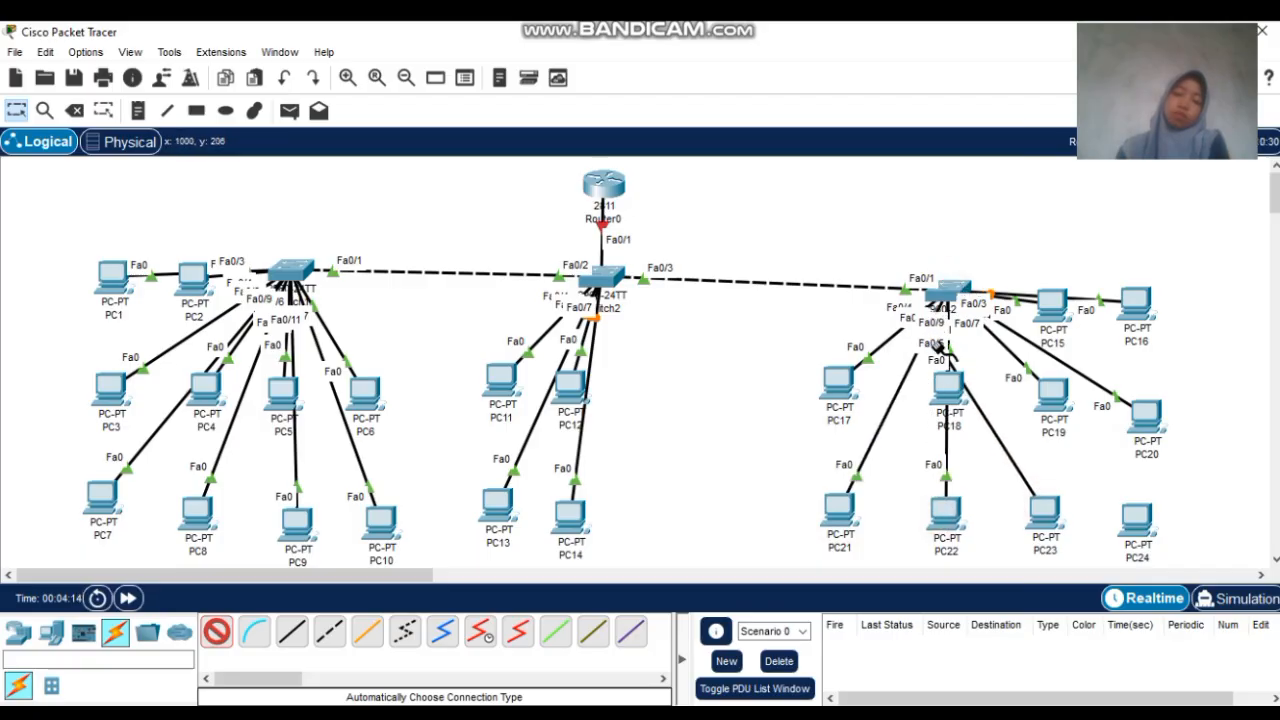
left_click(950, 288)
left_click(1136, 518)
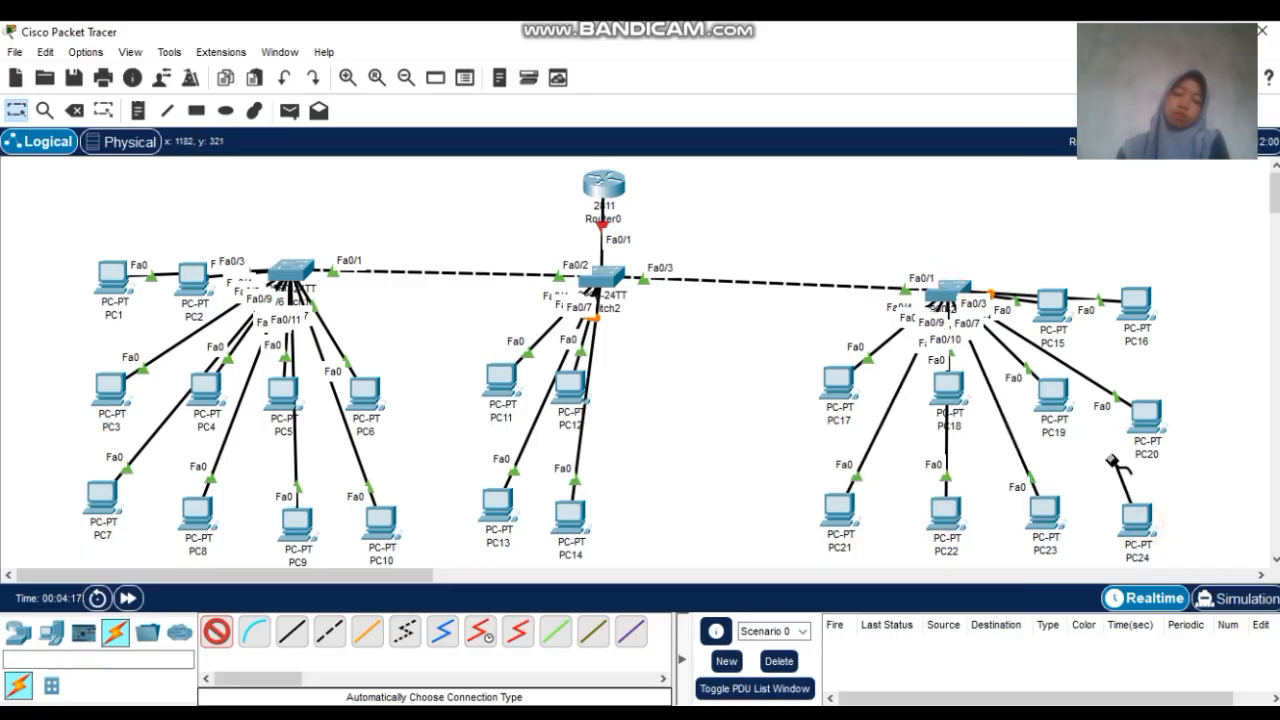
left_click(950, 292)
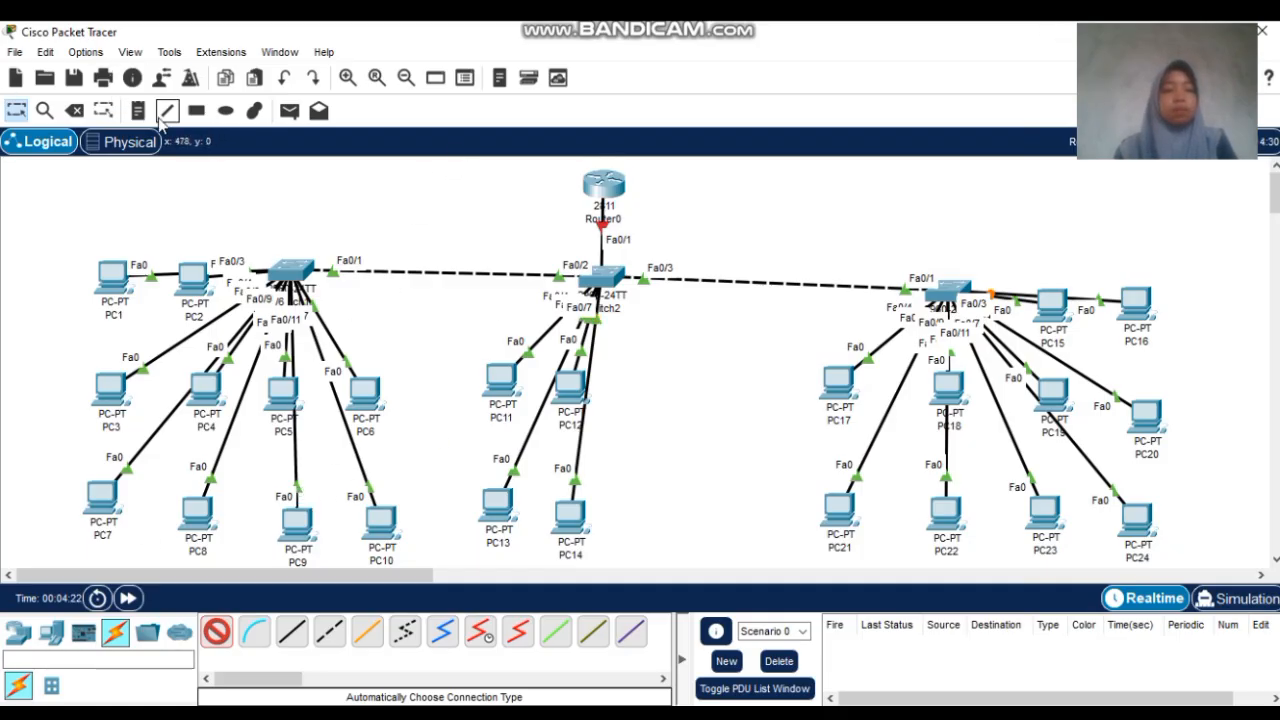
Draw unfilled outlined rectangles around the three Switch1 PC groups: PC1–PC2, PC3–PC6 and PC7–PC10
left_click(197, 111)
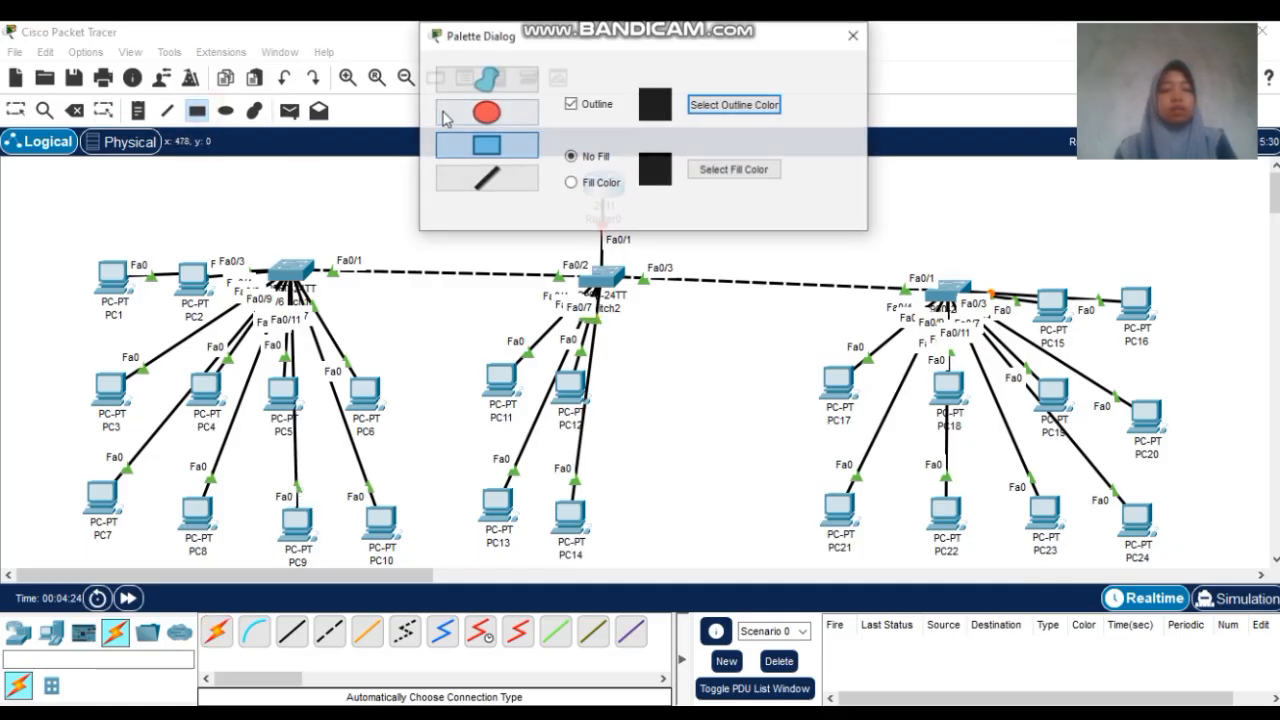
left_click(854, 35)
left_click_drag(79, 237, 262, 337)
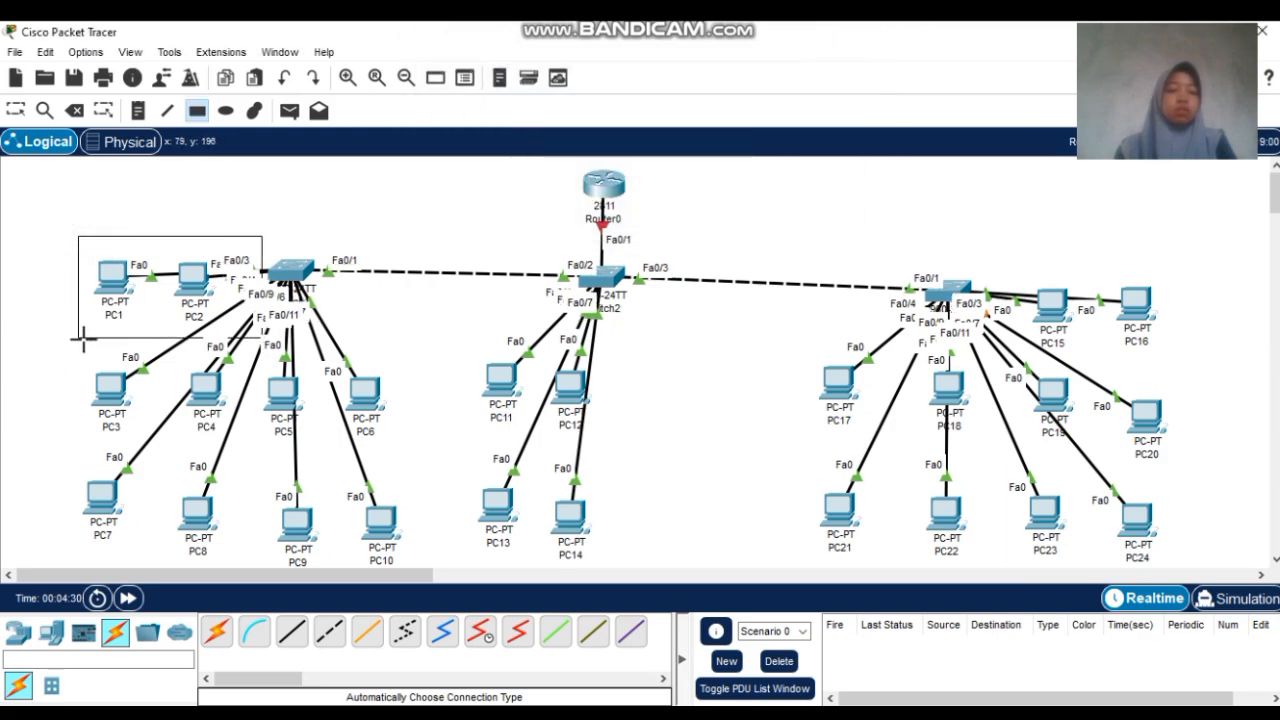
left_click_drag(74, 350, 422, 449)
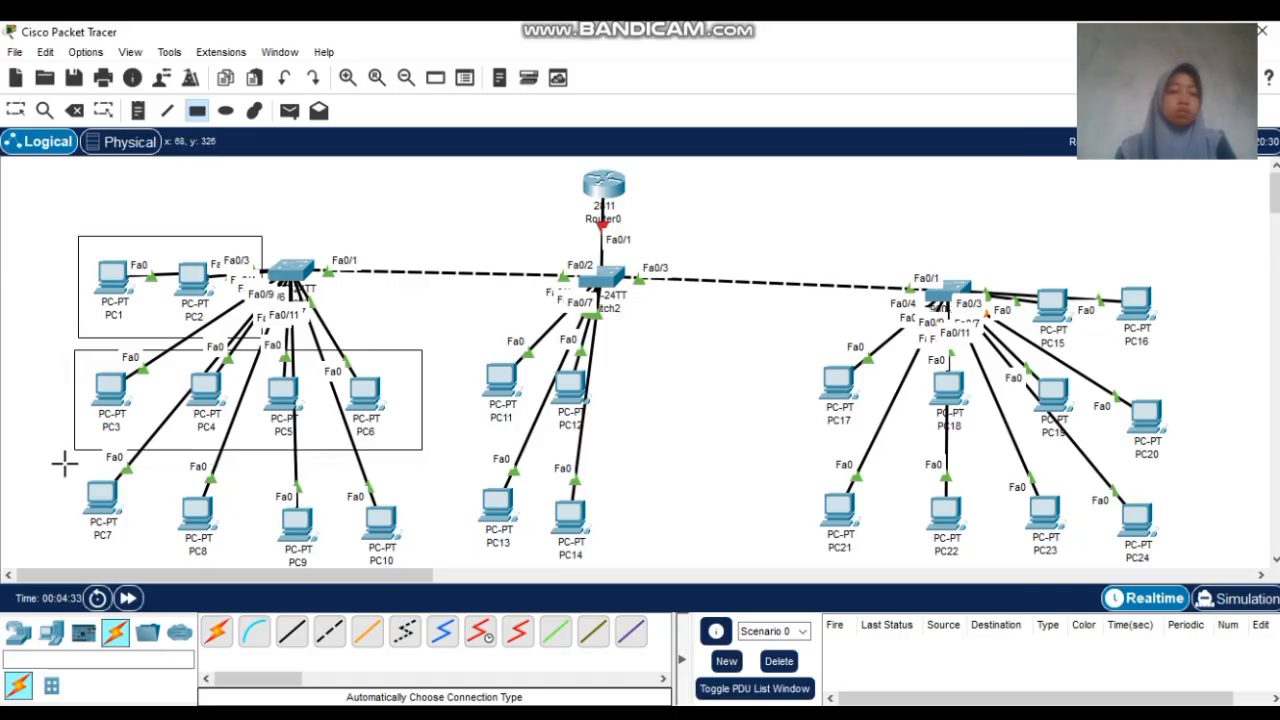
left_click_drag(64, 463, 446, 565)
Draw separate rectangles around the PC groups PC11–PC12, PC13–PC14, PC15–PC16, PC17–PC20 and PC21–PC24
left_click_drag(448, 340, 684, 433)
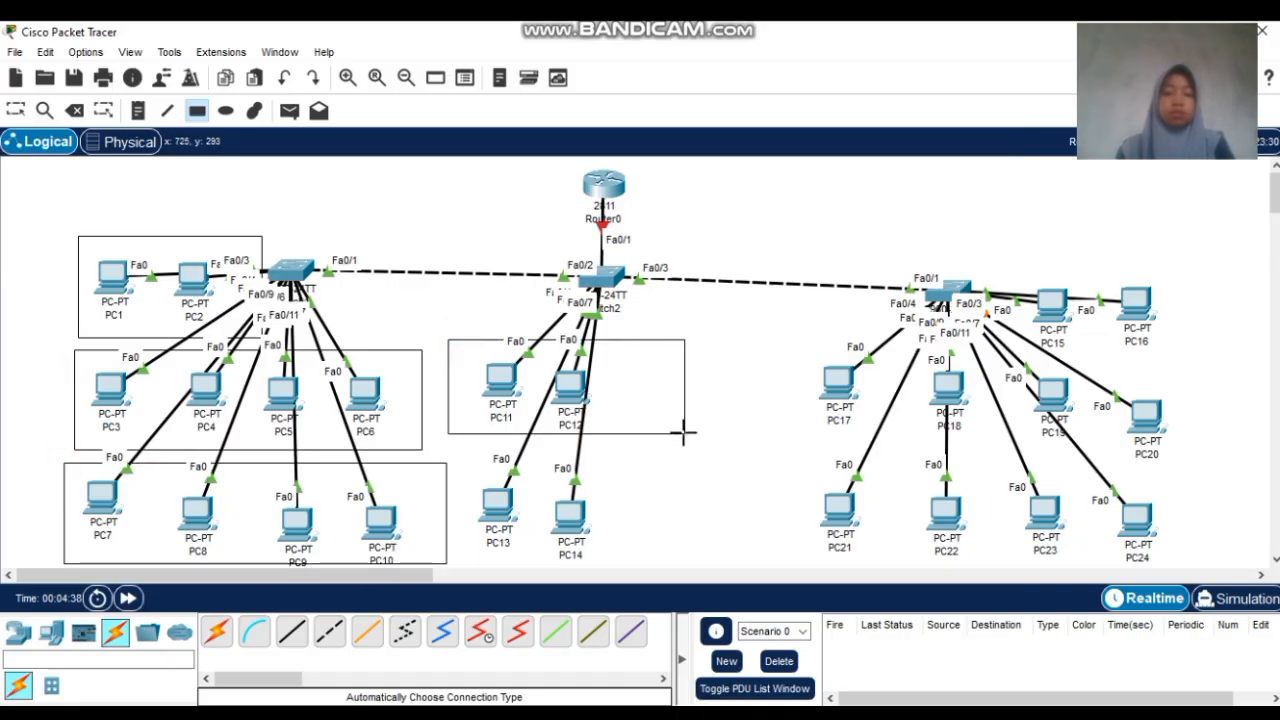
mouse_move(468, 458)
left_mouse_down()
mouse_move(608, 551)
mouse_move(674, 557)
left_mouse_up()
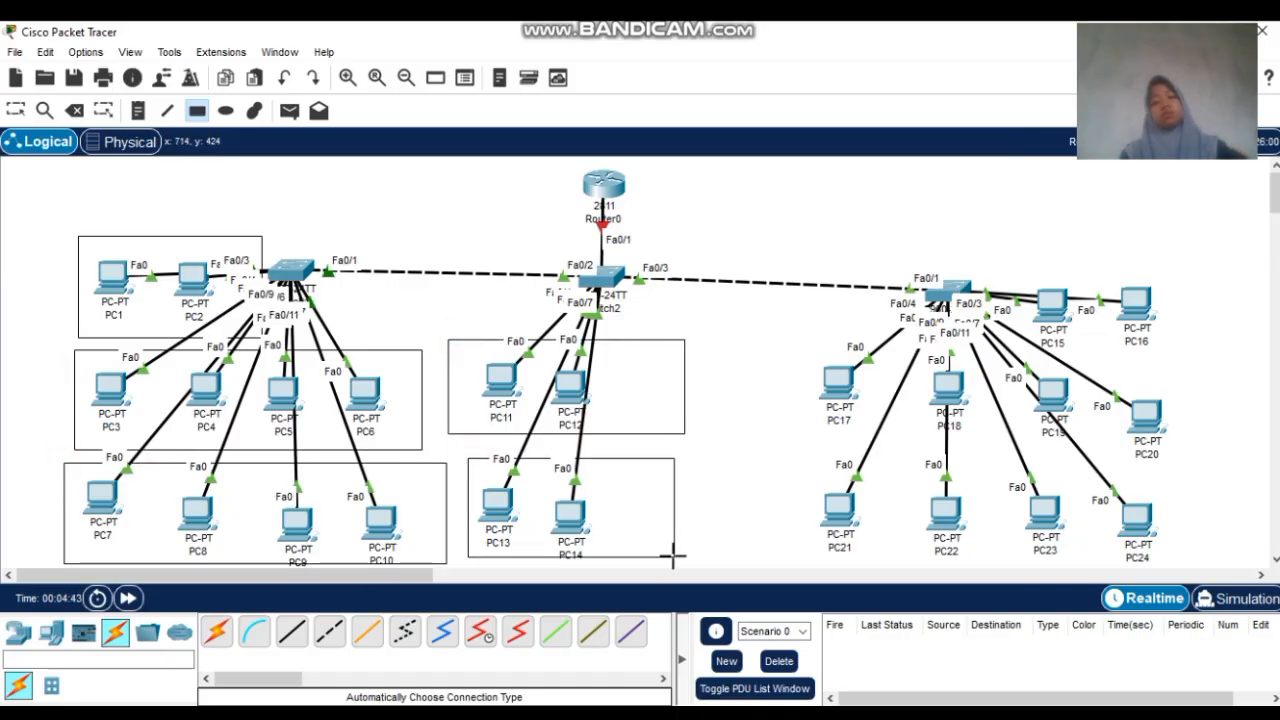
left_click_drag(1015, 263, 1217, 353)
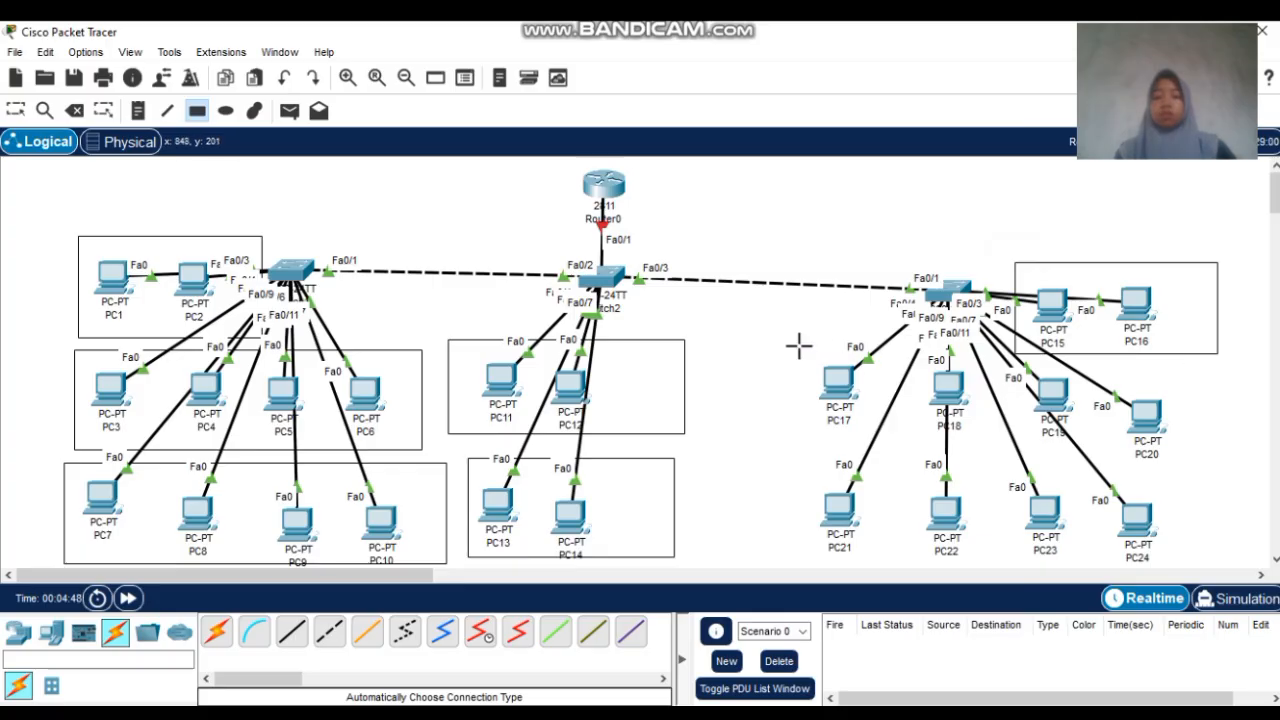
mouse_move(786, 327)
left_mouse_down()
mouse_move(1214, 480)
mouse_move(1211, 461)
left_mouse_up()
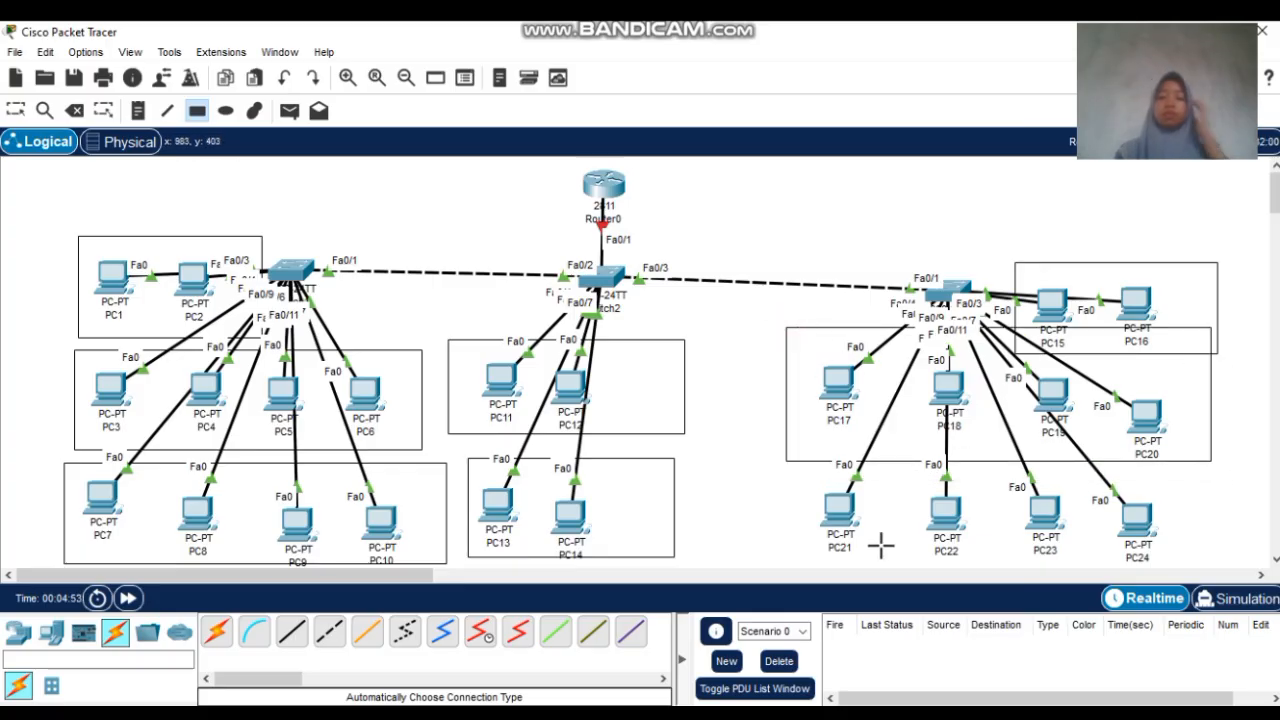
mouse_move(789, 472)
left_mouse_down()
mouse_move(986, 534)
mouse_move(1206, 567)
left_mouse_up()
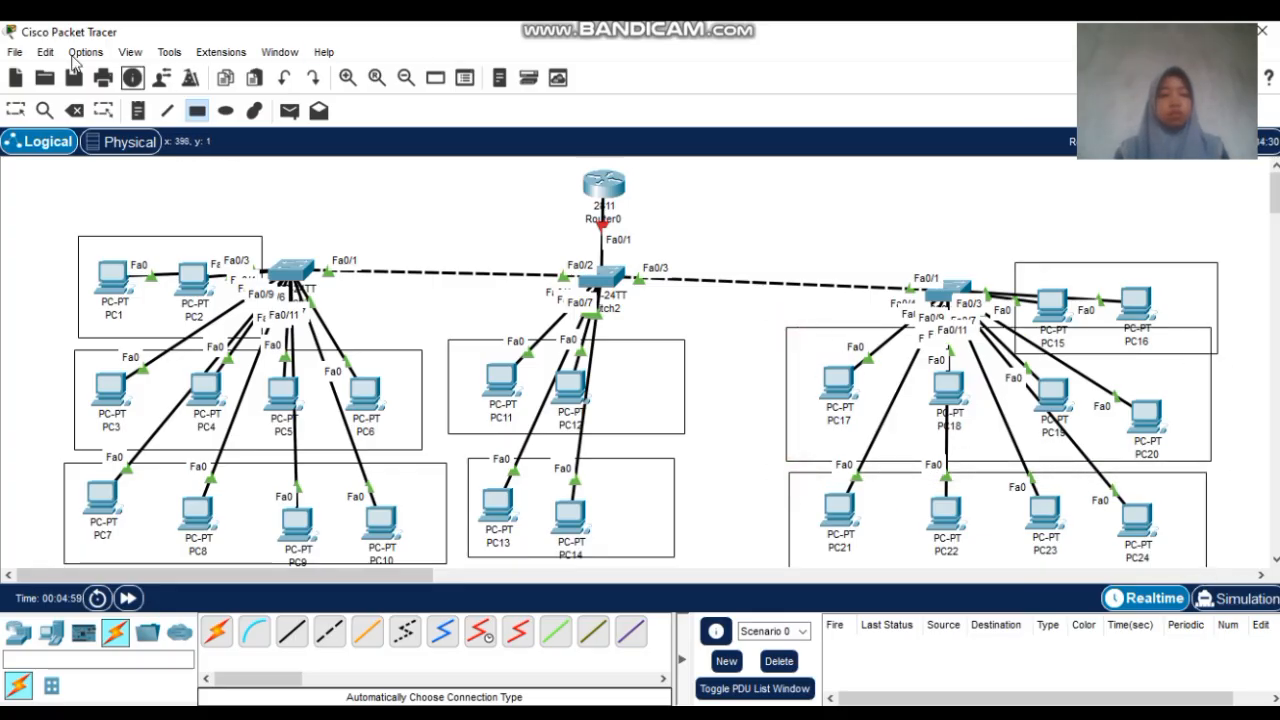
Move Switch3 closer to Switch2 and shift the rectangles around PC15–PC16 and PC17–PC20 slightly up and left
left_click(15, 110)
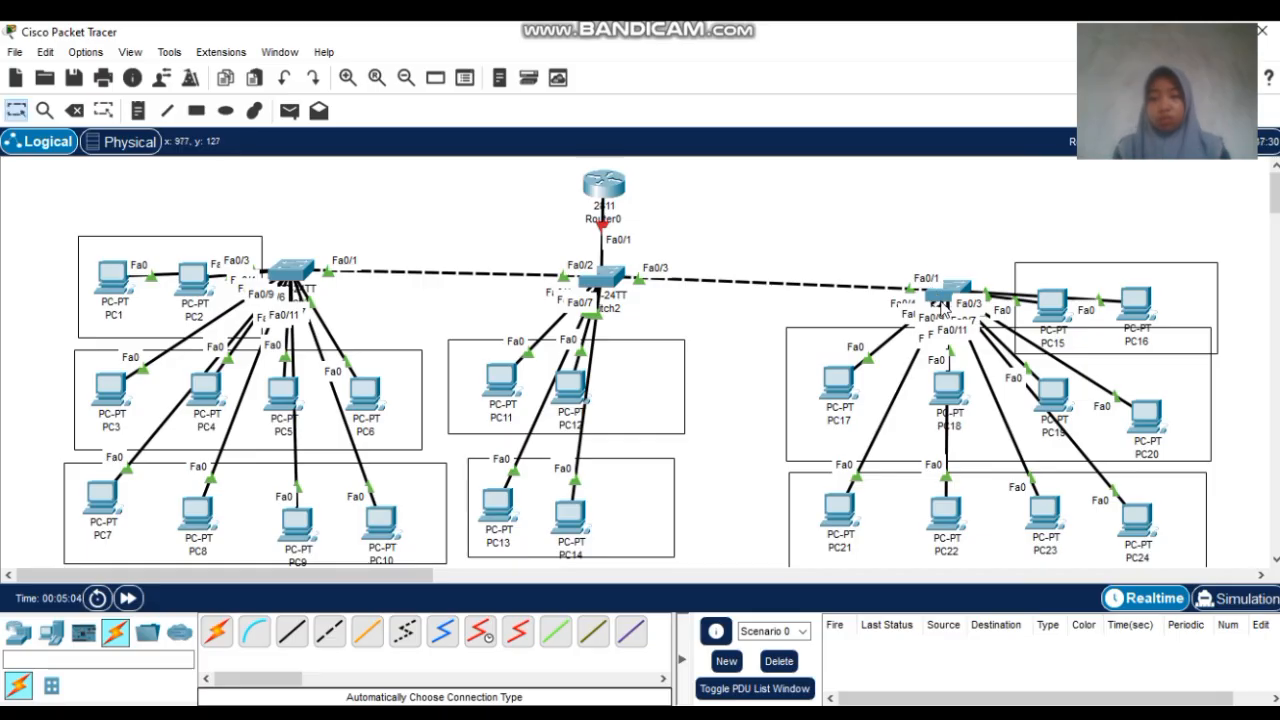
left_click(950, 284)
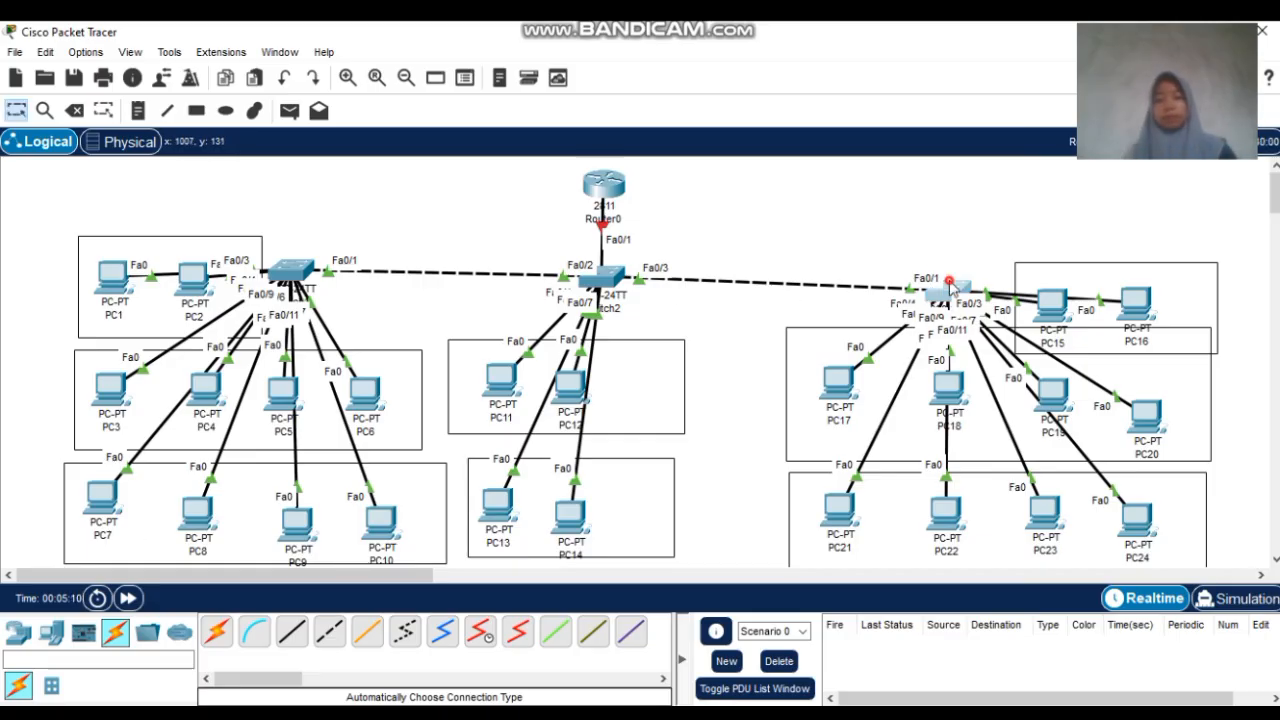
left_click_drag(950, 284, 881, 279)
left_click_drag(1153, 262, 1113, 237)
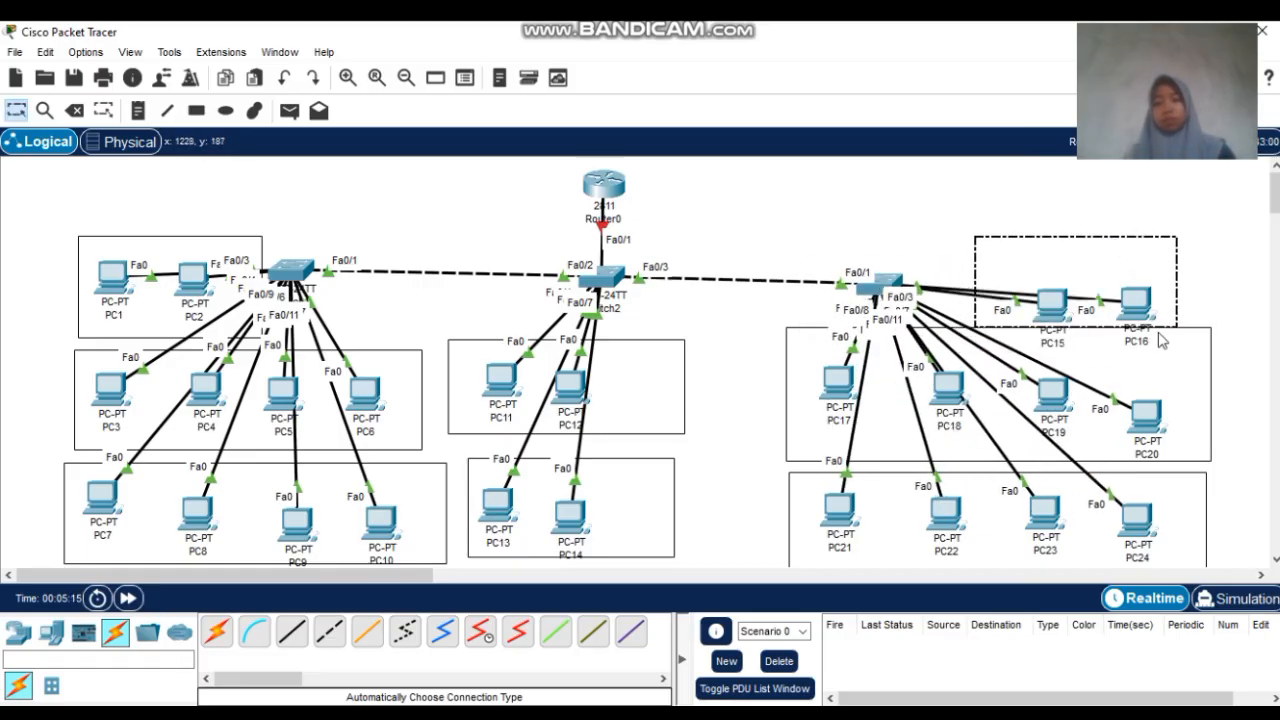
left_click(1166, 336)
left_click_drag(1182, 330, 1178, 333)
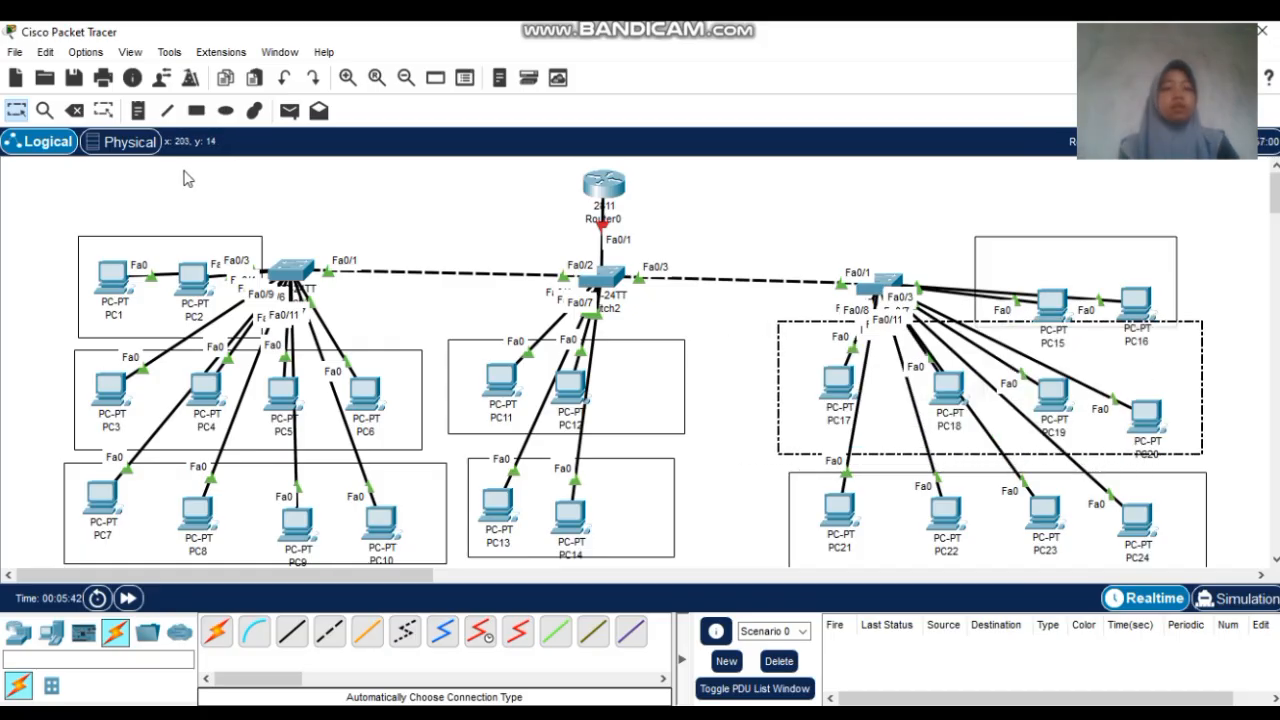
left_click(130, 232)
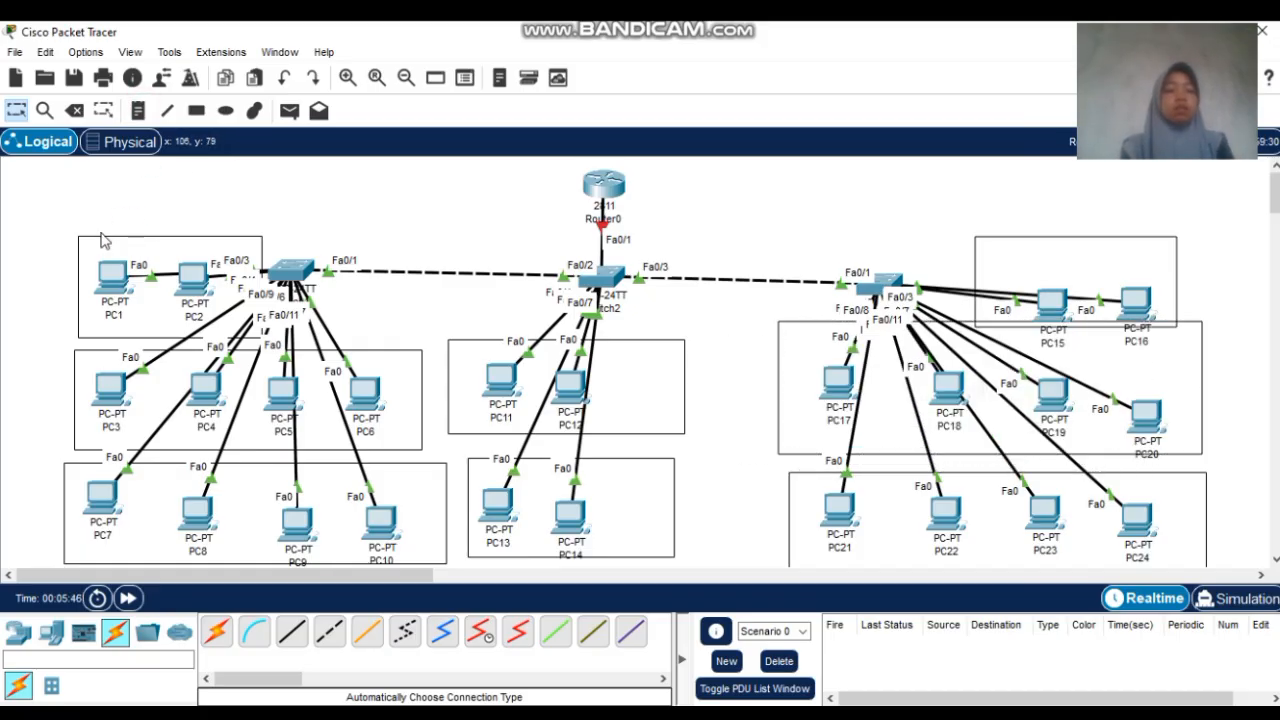
Place "VLAN 10" notes in the PC1–PC2 rectangle and the PC15–PC16 rectangle
left_click(138, 110)
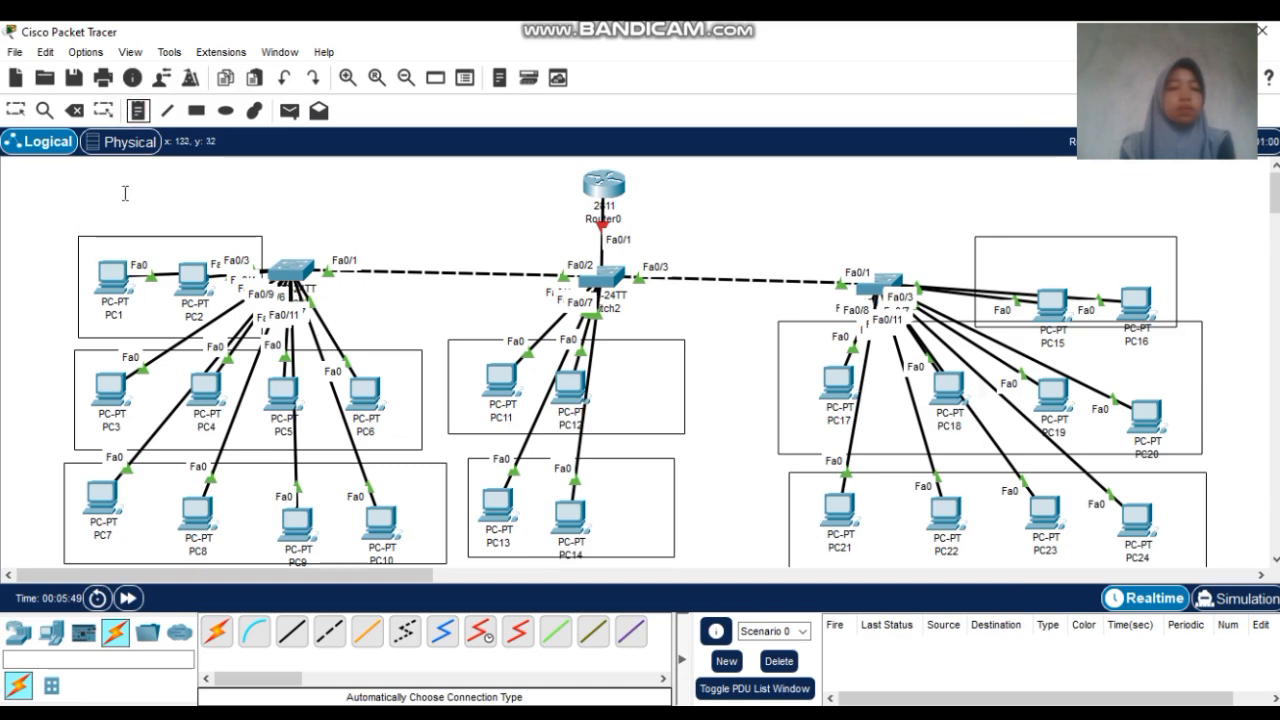
left_click(87, 238)
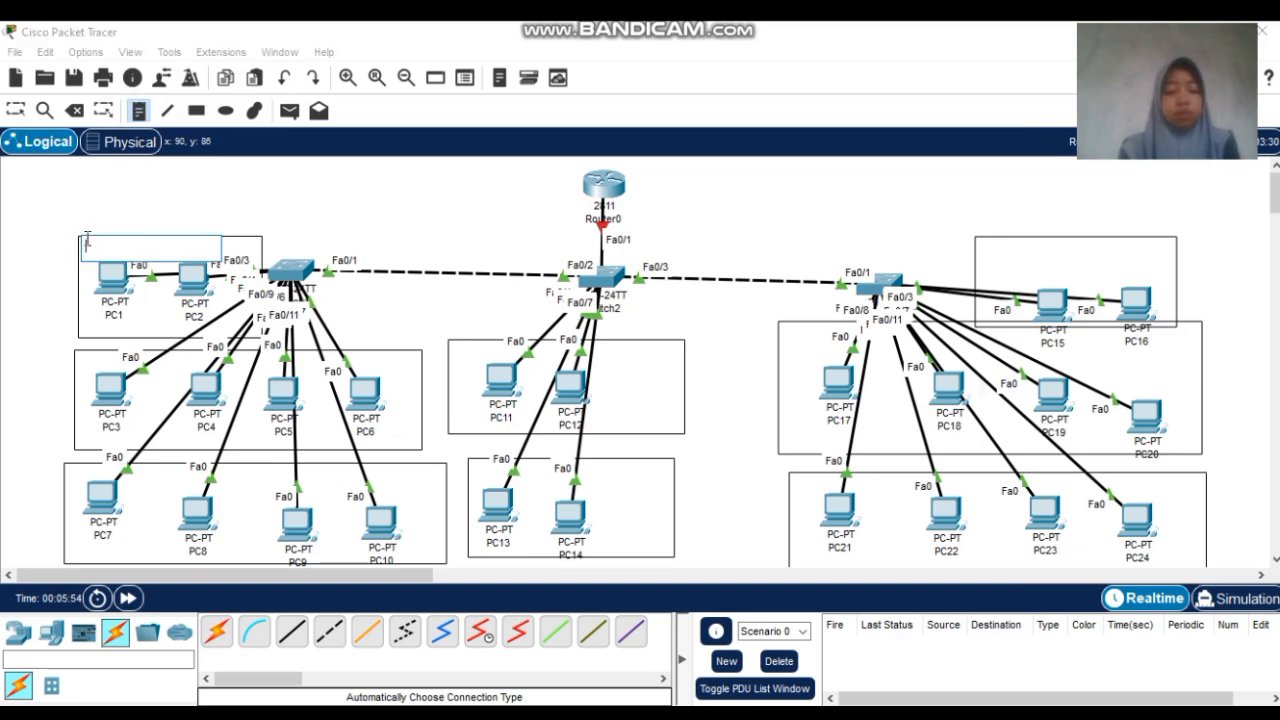
type("VLAN 10")
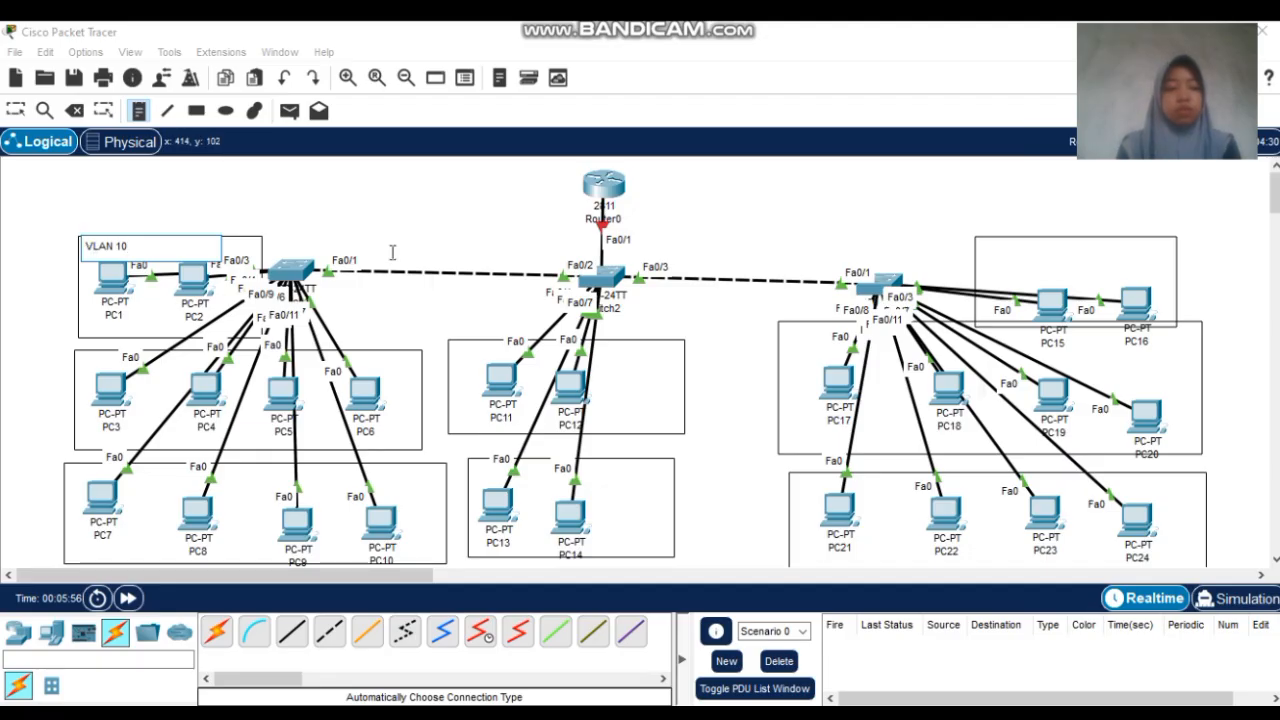
left_click(1049, 240)
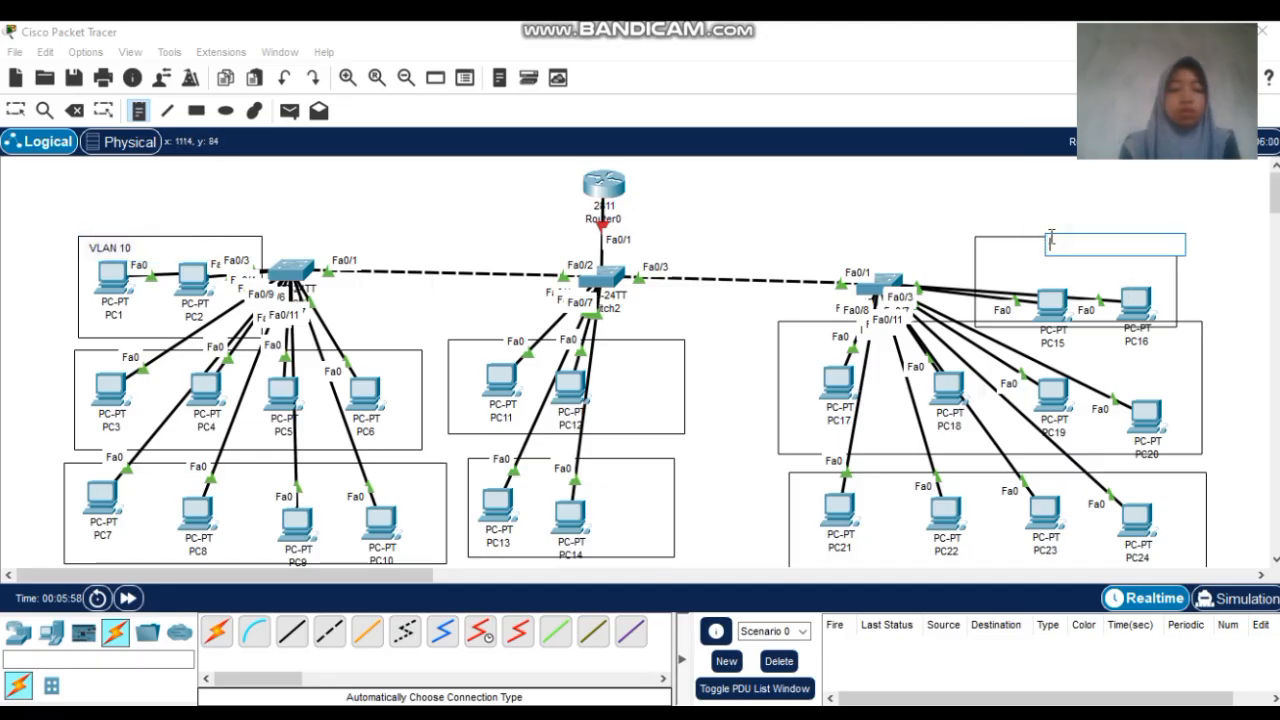
type("VLAN 1")
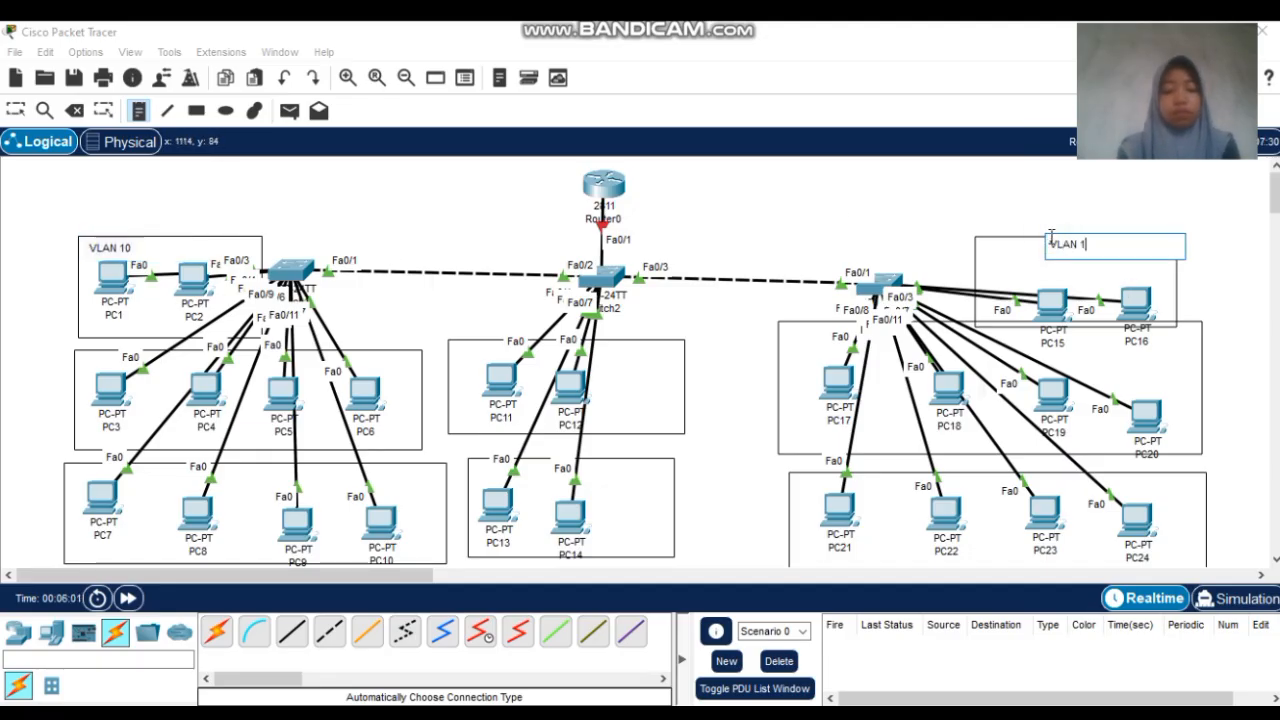
type("0")
Label the PC17–PC20 group with a "VLAN 20" note and the PC21–PC24 group with a "VLAN 30" note
left_click(1184, 377)
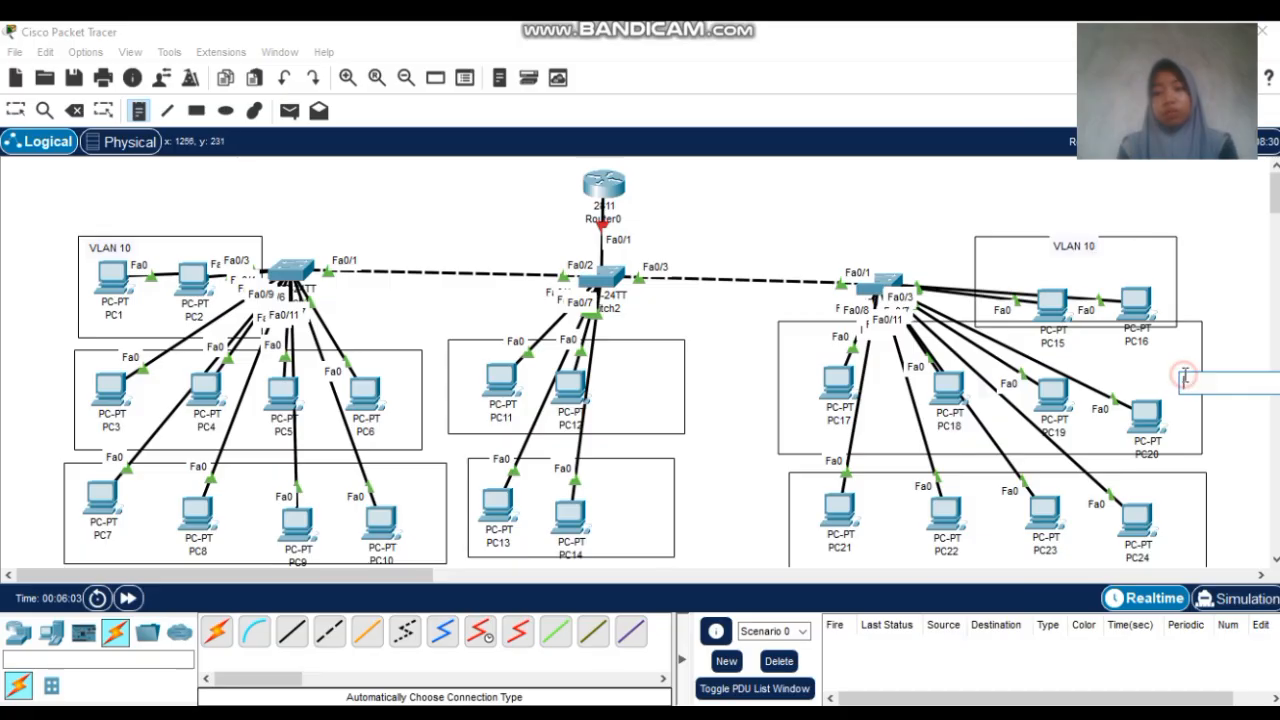
type("VLAN 2")
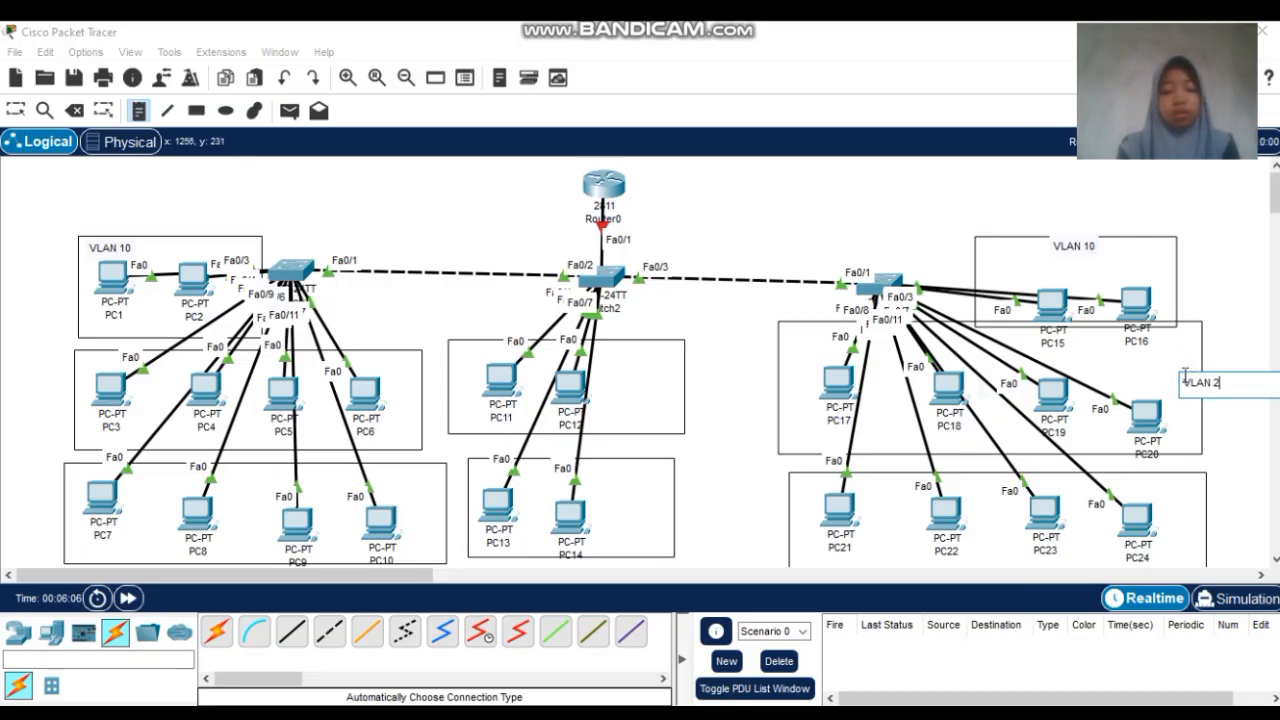
type("0")
left_click(1178, 512)
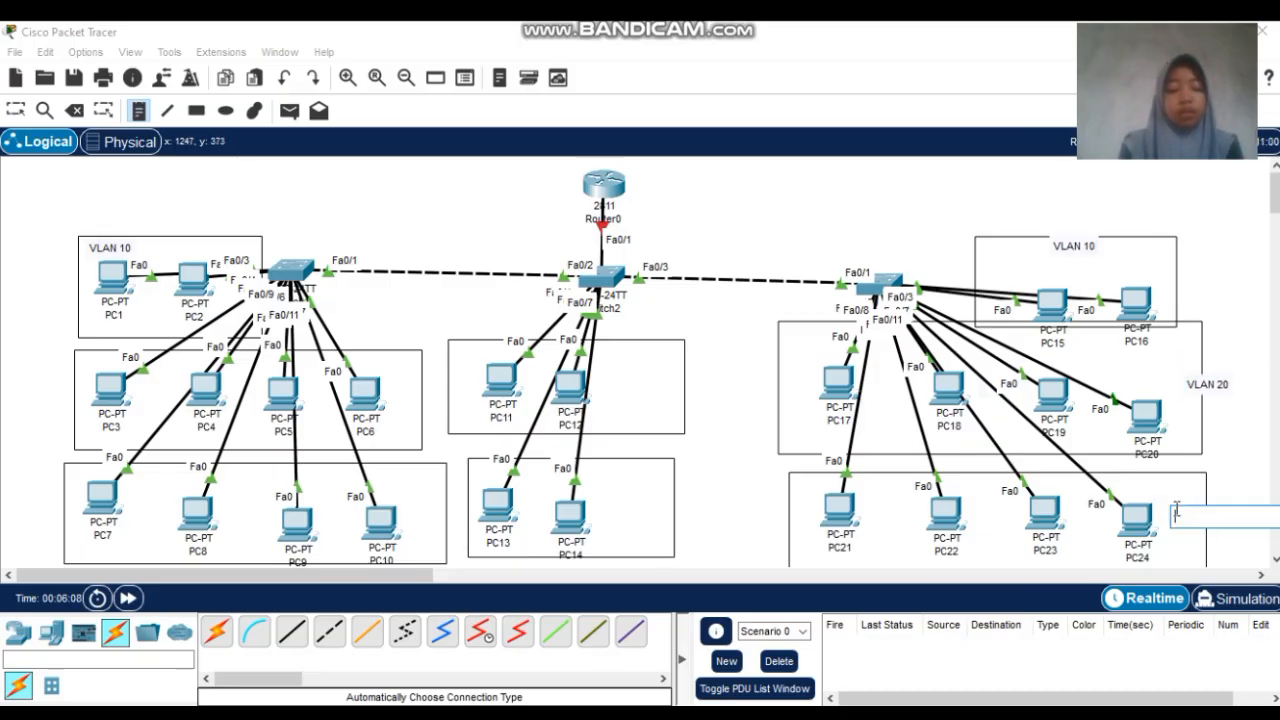
type("VLAN 30")
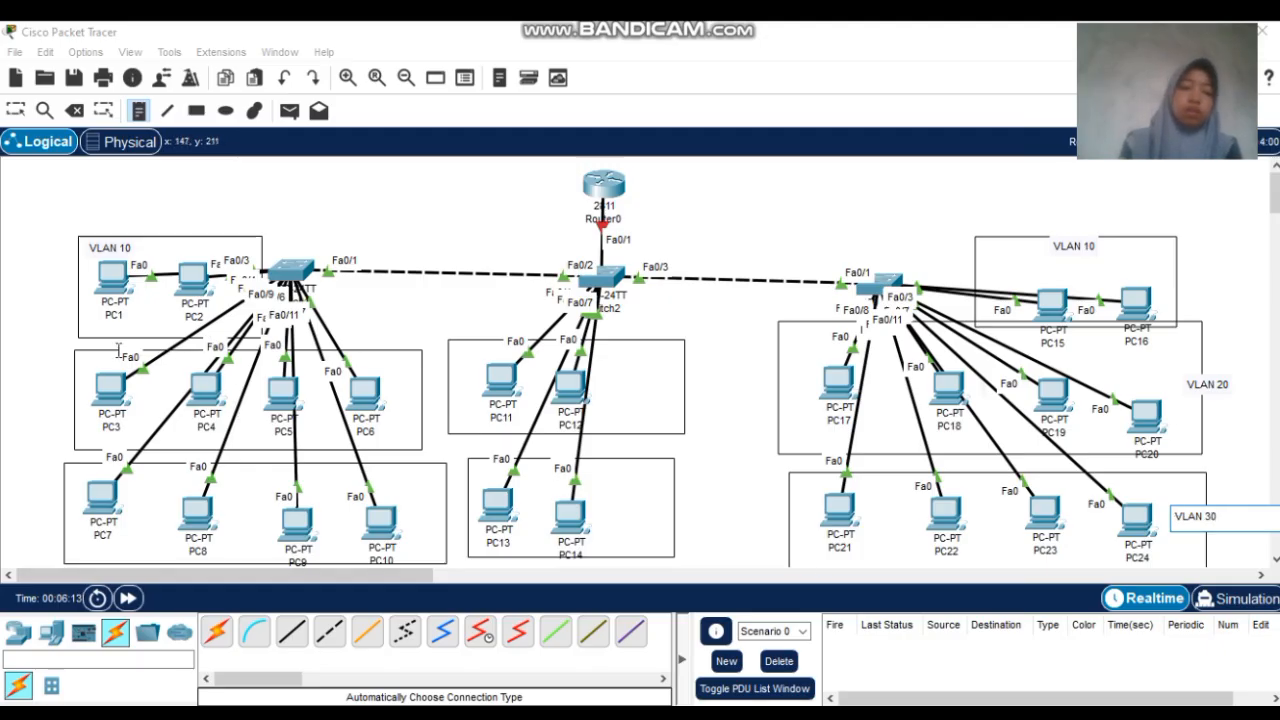
Label the PC3–PC6 group with a "VLAN 20" note and the PC7–PC10 group with a "VLAN 30" note
left_click(50, 387)
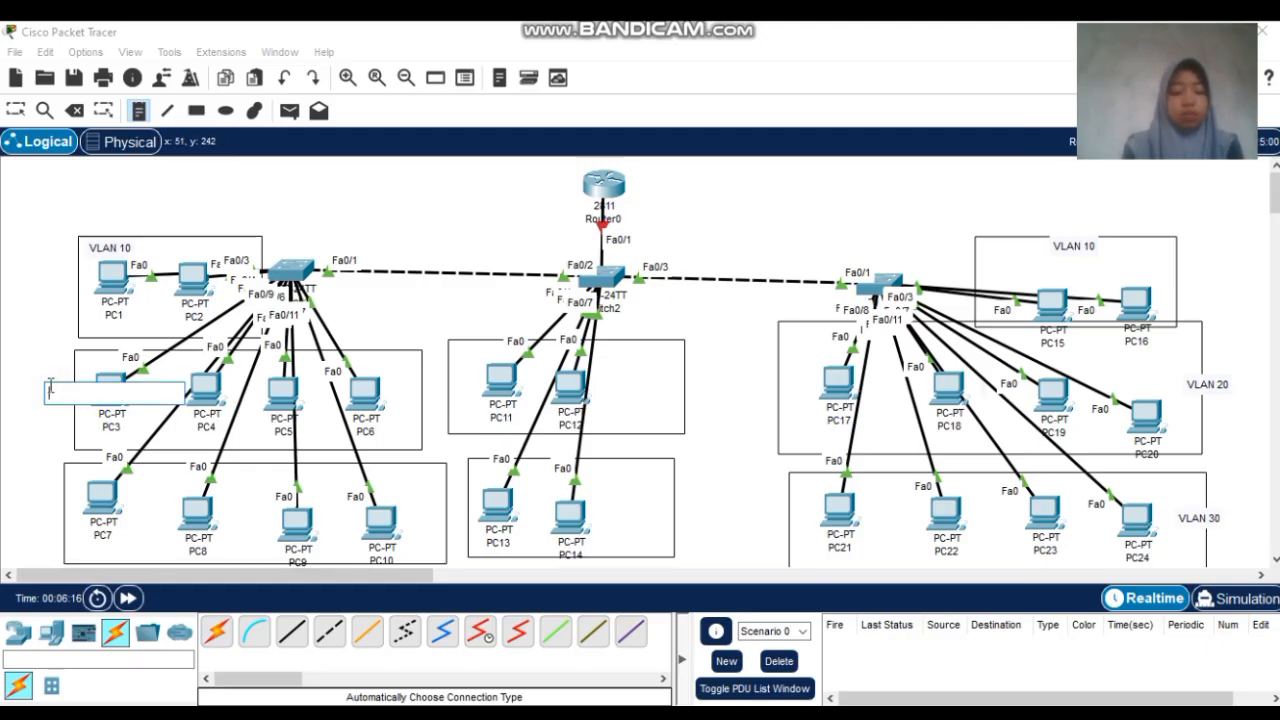
type("VLAN 20")
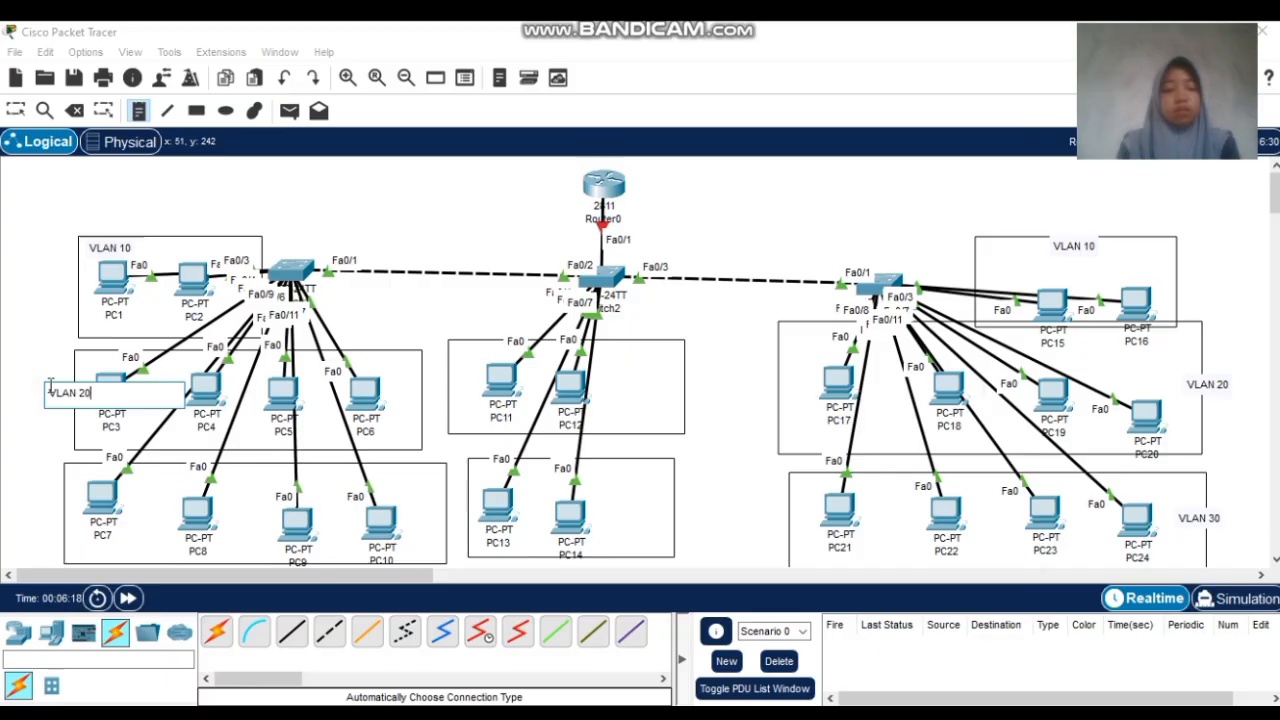
left_click(37, 527)
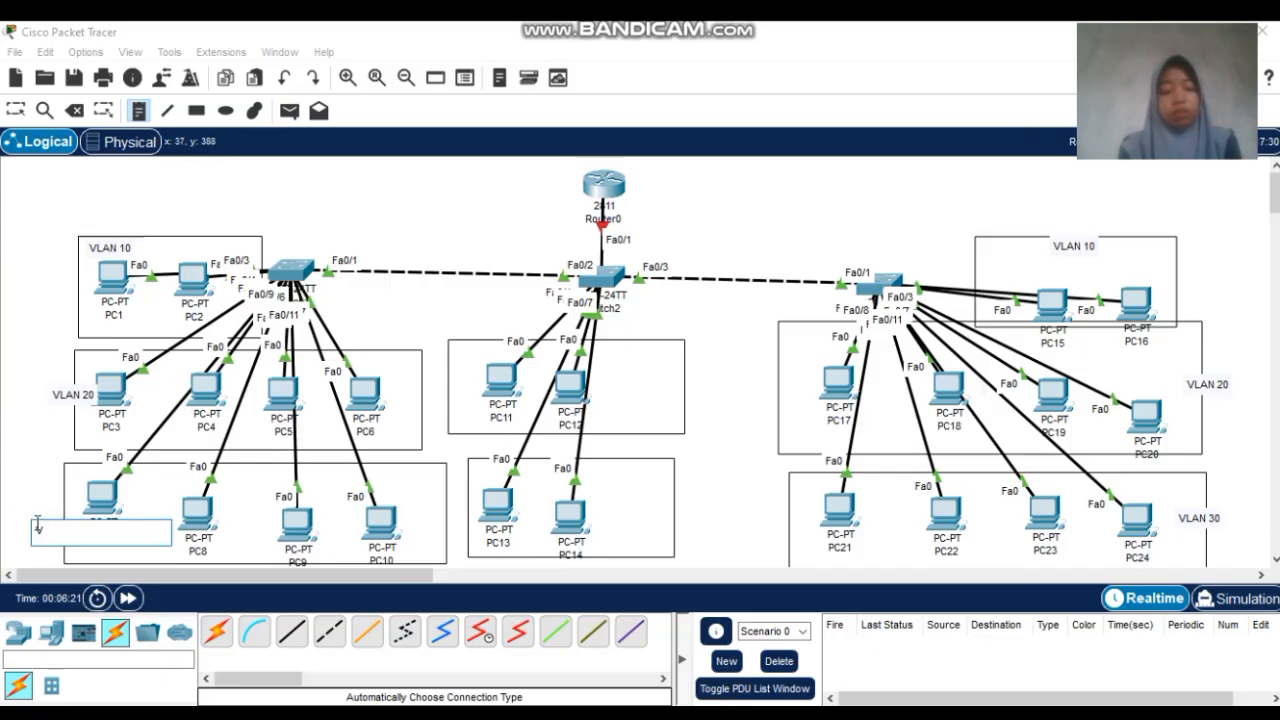
type("VLAN 30")
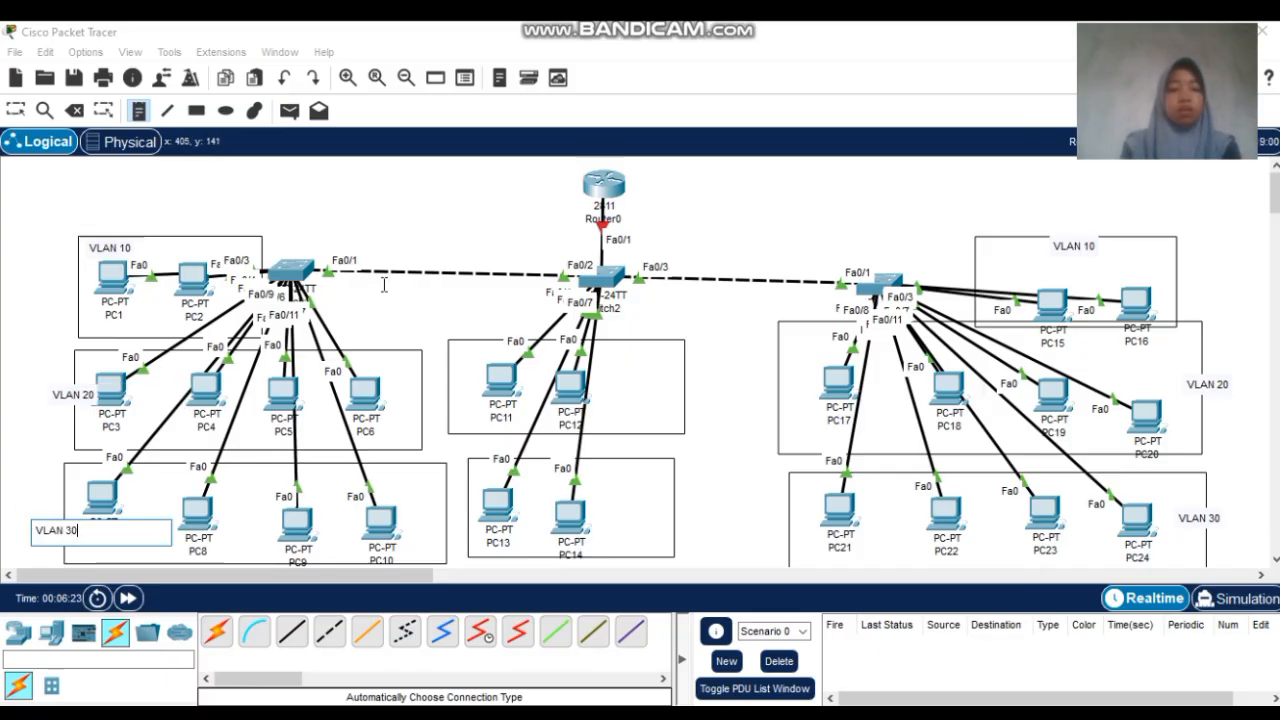
Place a "VLAN 40" note in the PC11–PC12 rectangle and a "VLAN 50" note in the PC13–PC14 rectangle
left_click(632, 340)
type("VLAN")
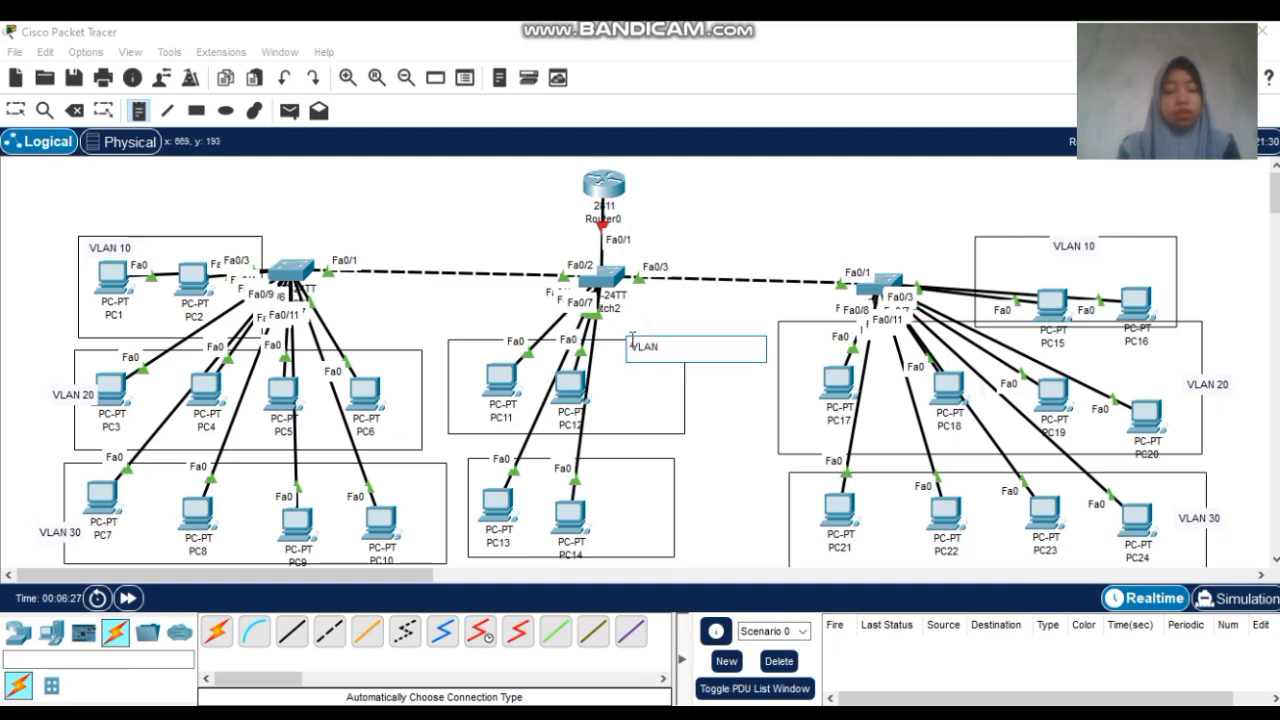
type(" 40")
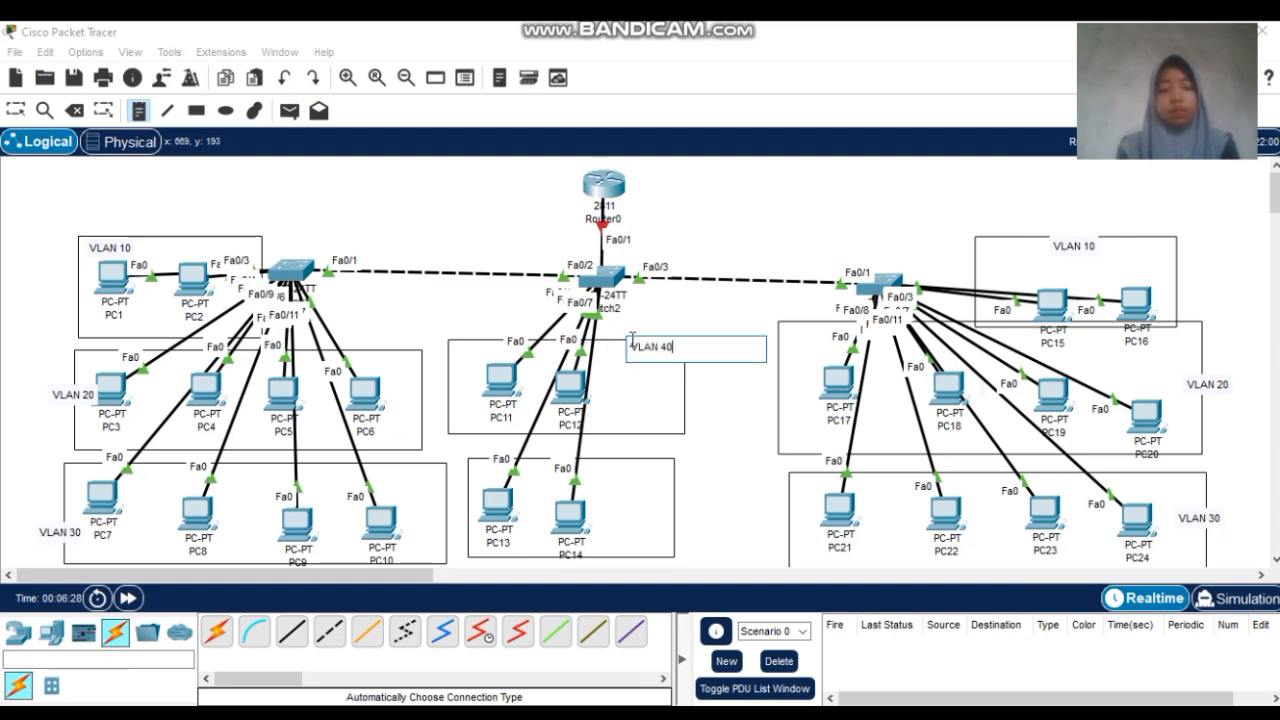
left_click(625, 462)
type("VLAN")
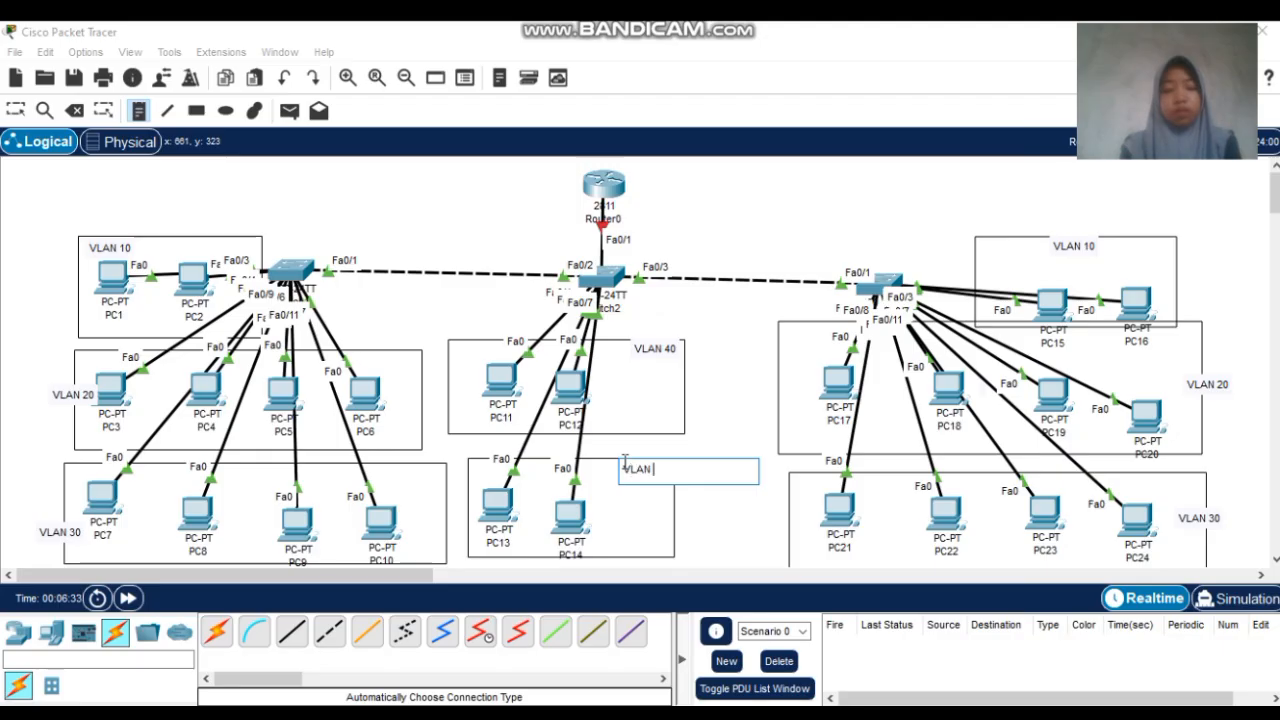
type(" 50")
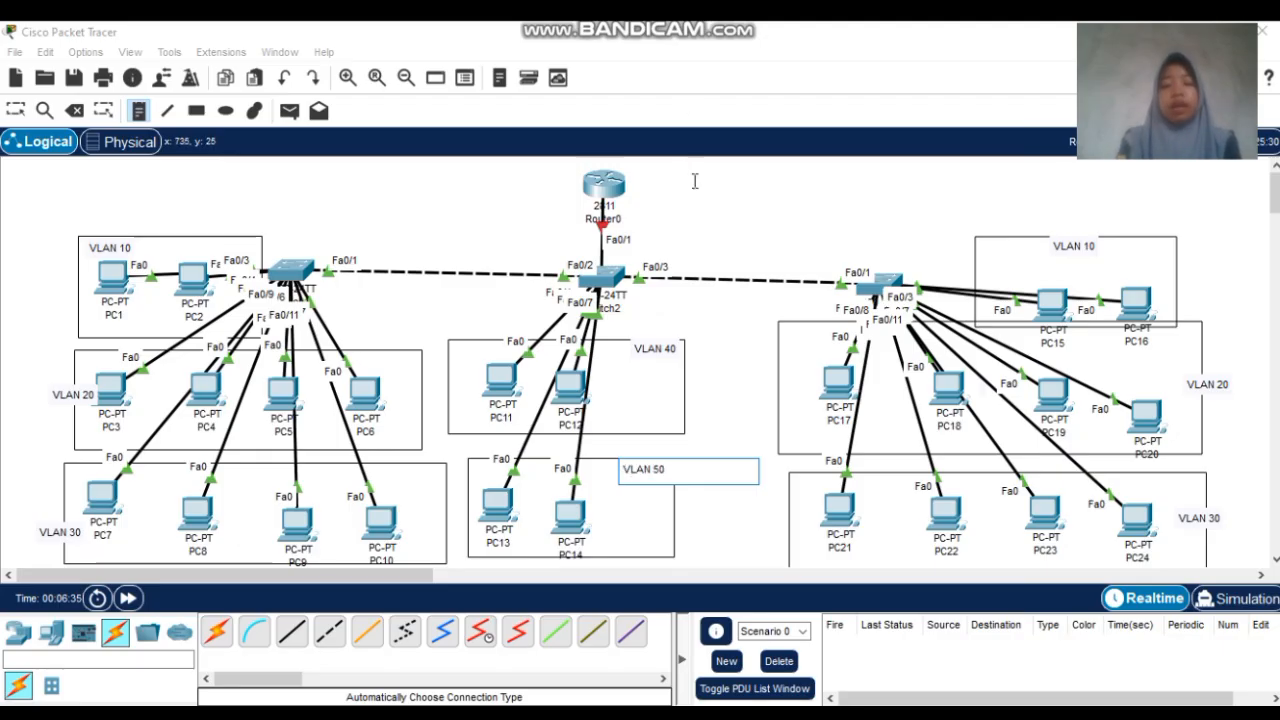
Add an addressing note beside Router0 with the line "VLAN 10= 10.10.10.0/24"
left_click(701, 175)
type("VLAN")
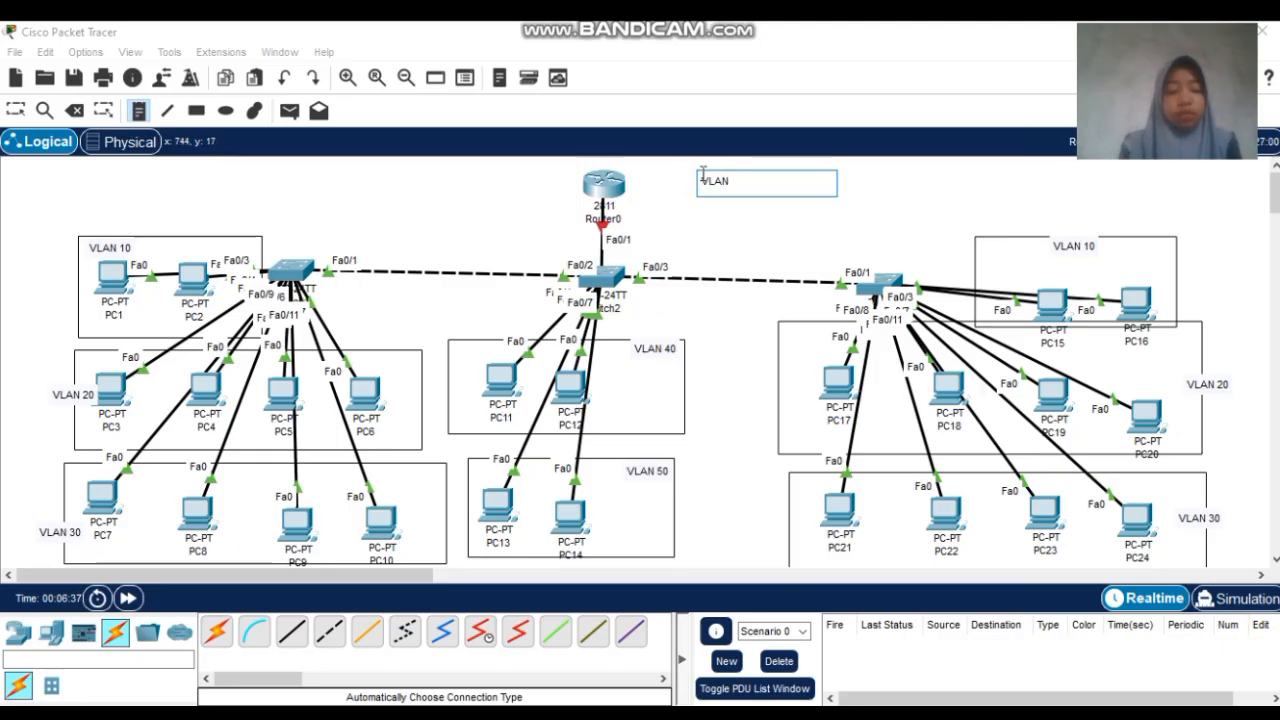
type(" 10= 192.168.10.")
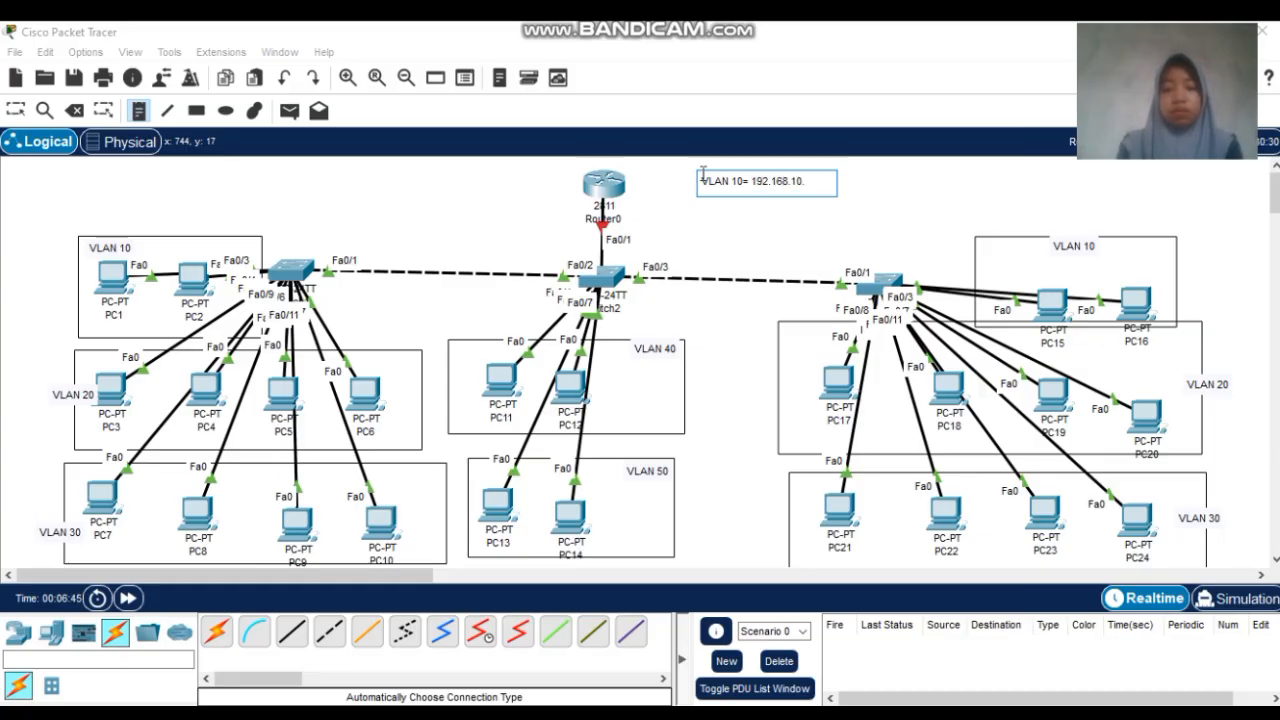
key("BackSpace")
key("BackSpace")
key("BackSpace")
key("BackSpace")
key("BackSpace")
key("BackSpace")
key("BackSpace")
key("BackSpace")
key("BackSpace")
key("BackSpace")
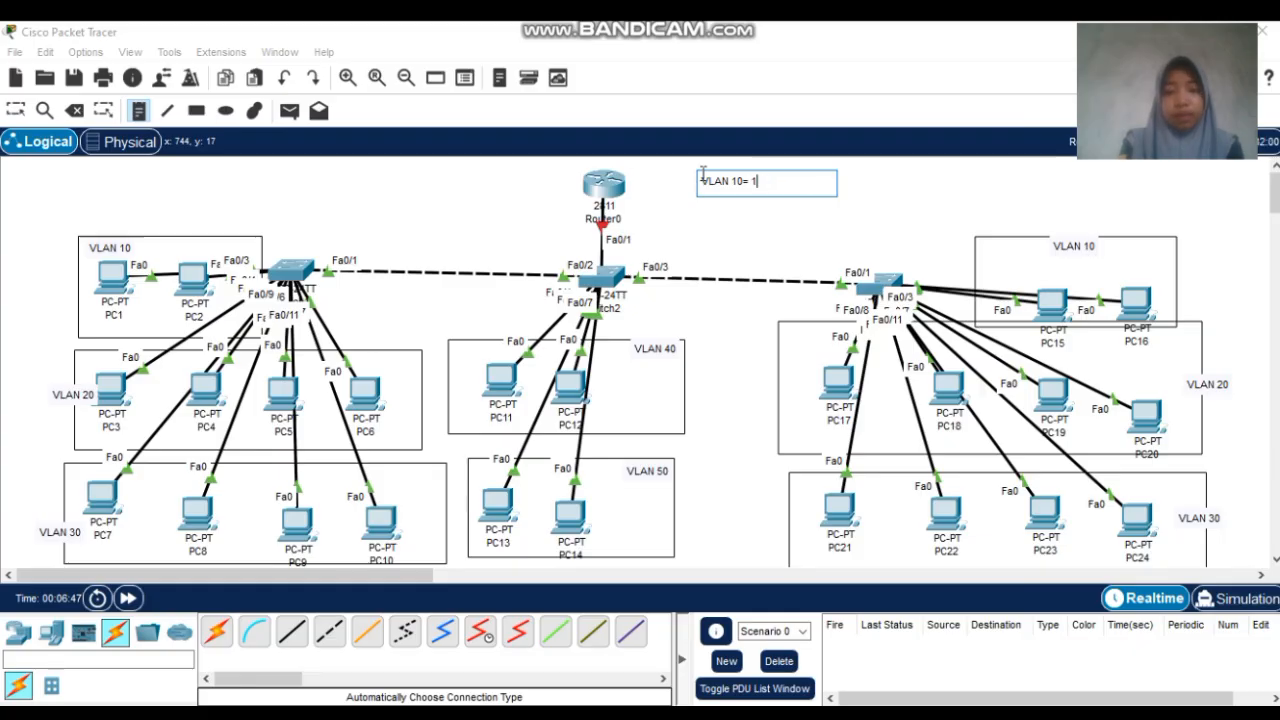
type("10")
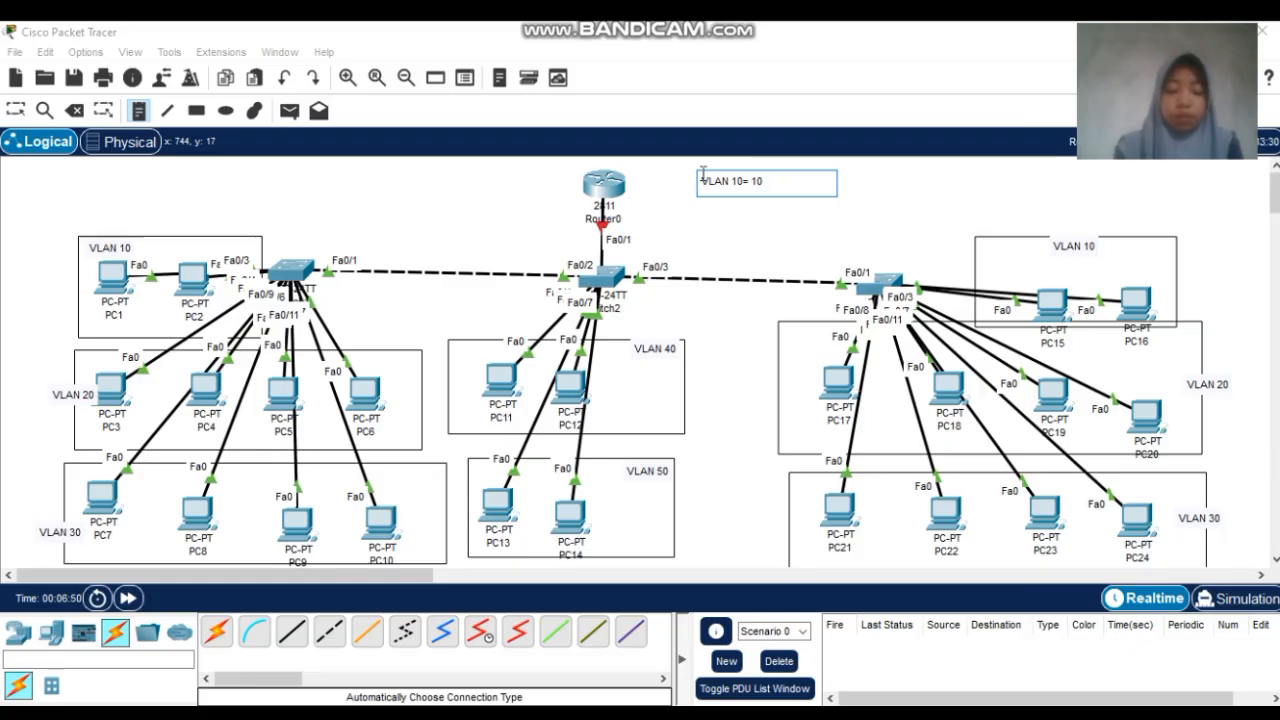
type(".10.10")
key("BackSpace")
type(".10.10")
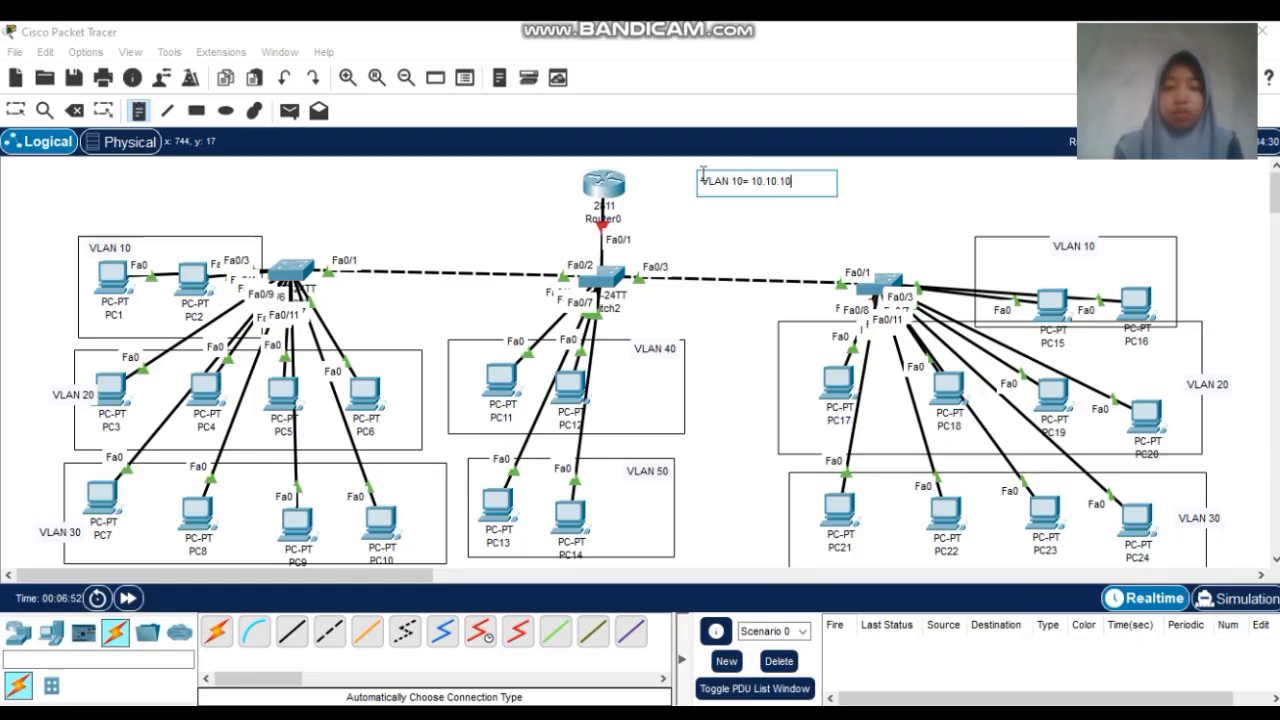
type(".0")
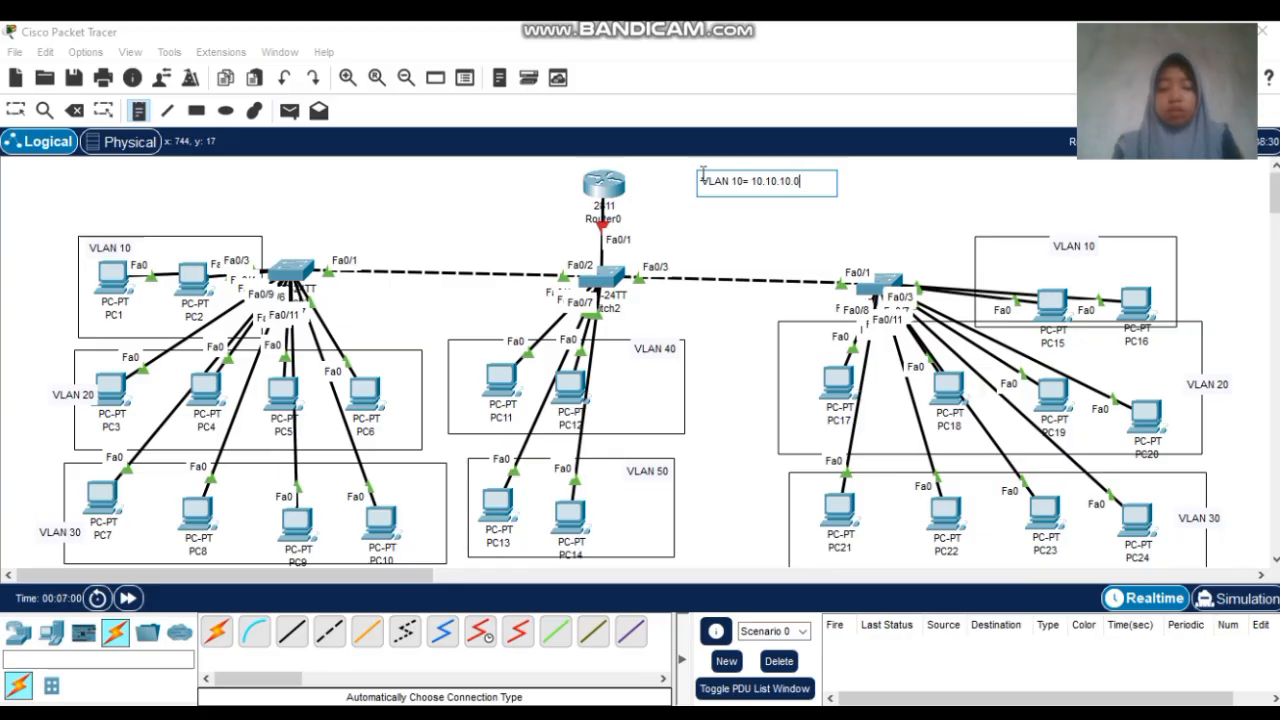
type("/24")
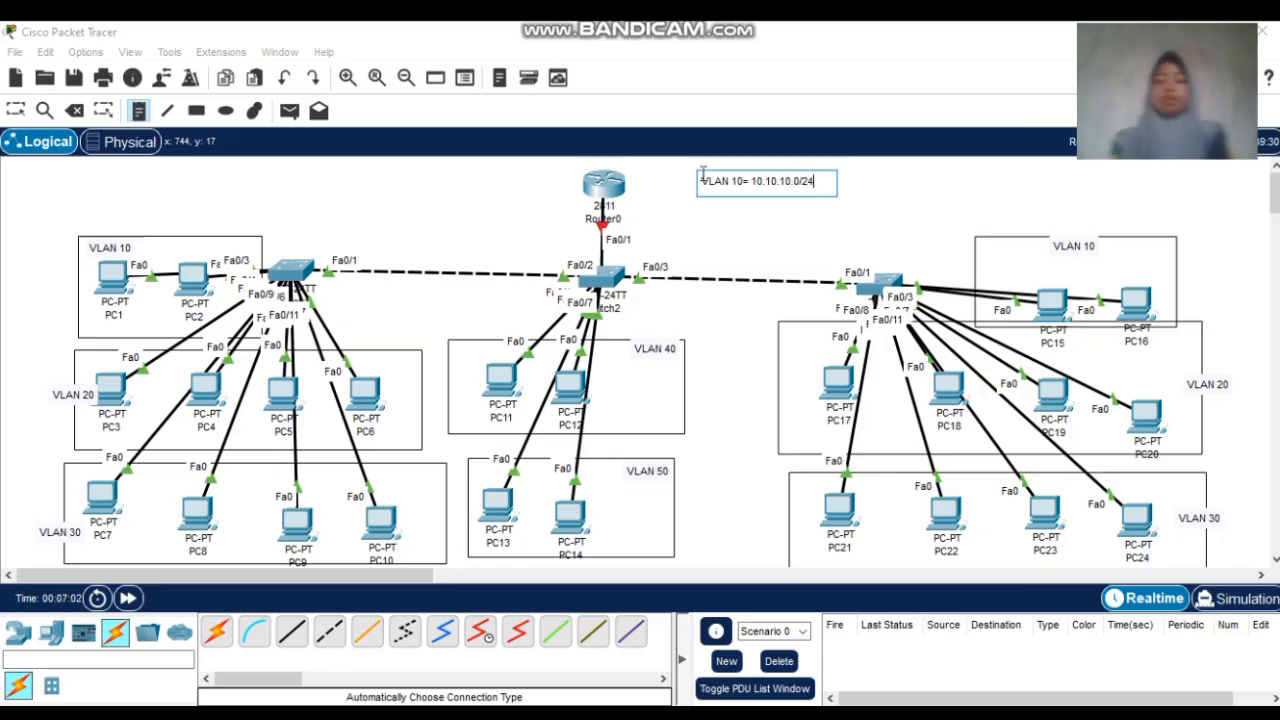
Add a second line to the addressing note reading "VLAN 20= 20.20.20..0/24"
key("Return")
type("V")
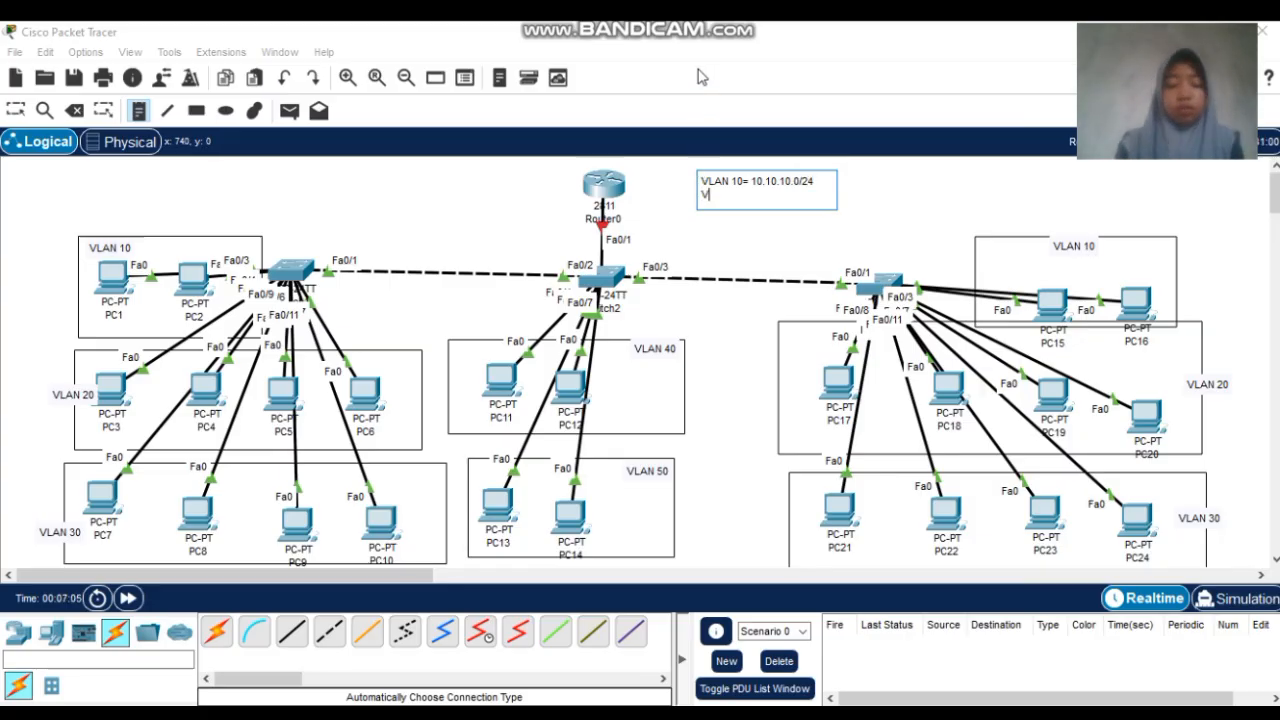
type("LAN 20=")
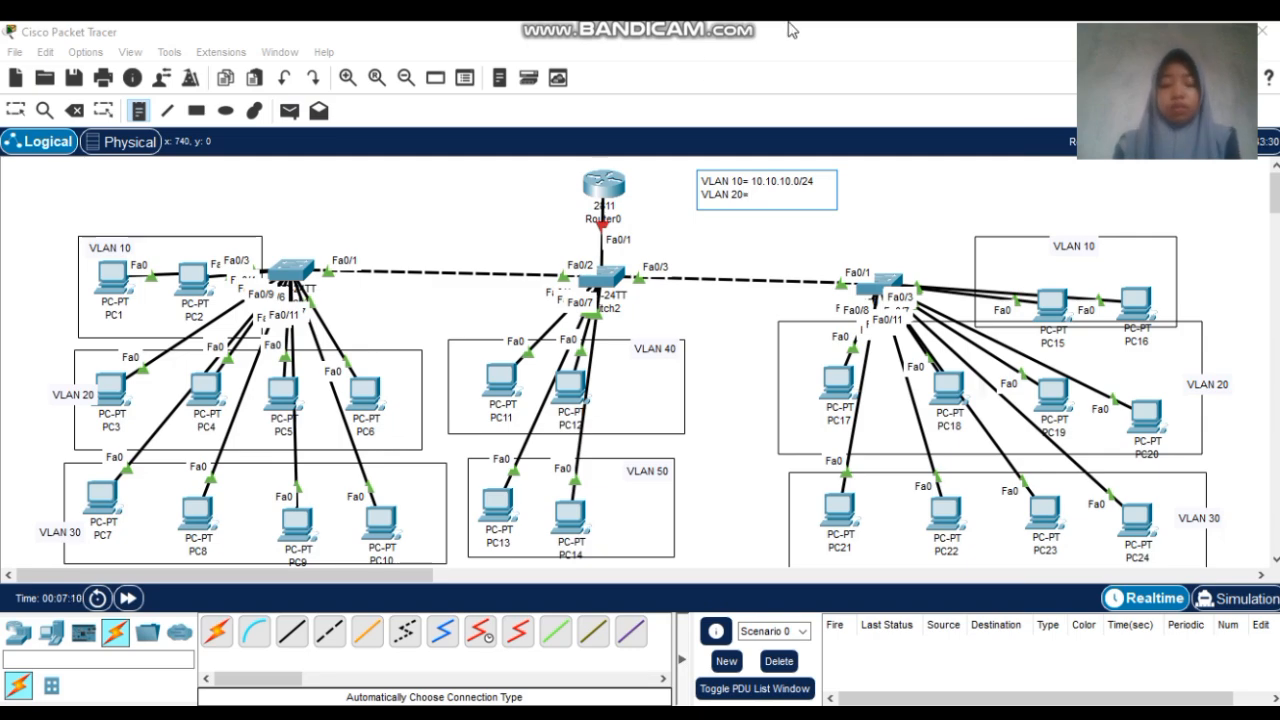
type(" 20.20.20.")
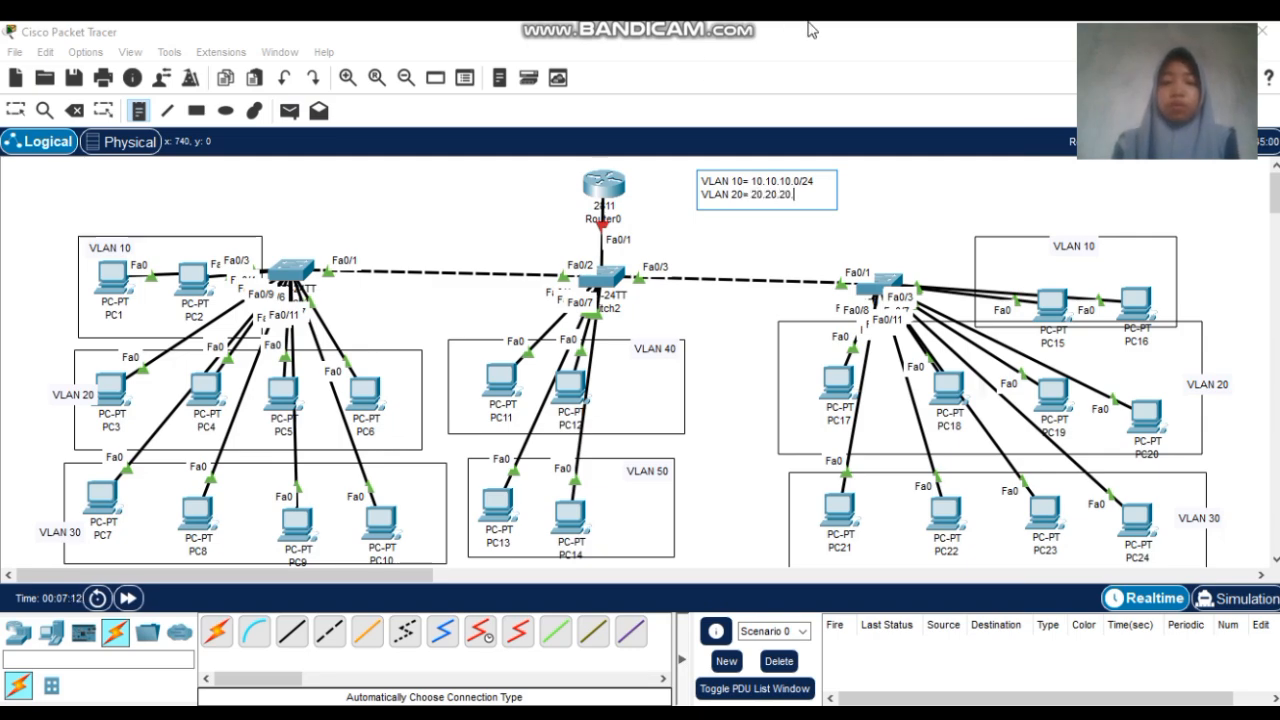
type(".0/24")
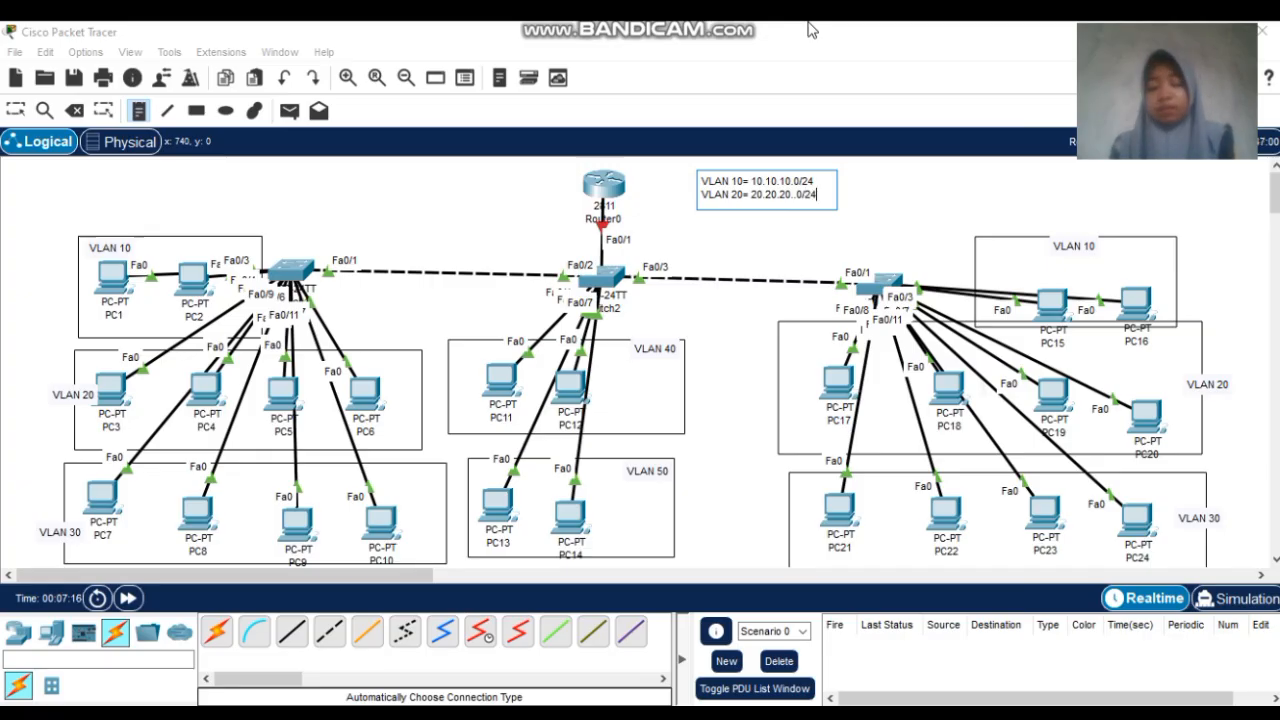
Add a third line to the addressing note reading "VLAN 30=30.30.30.0/24"
key("Return")
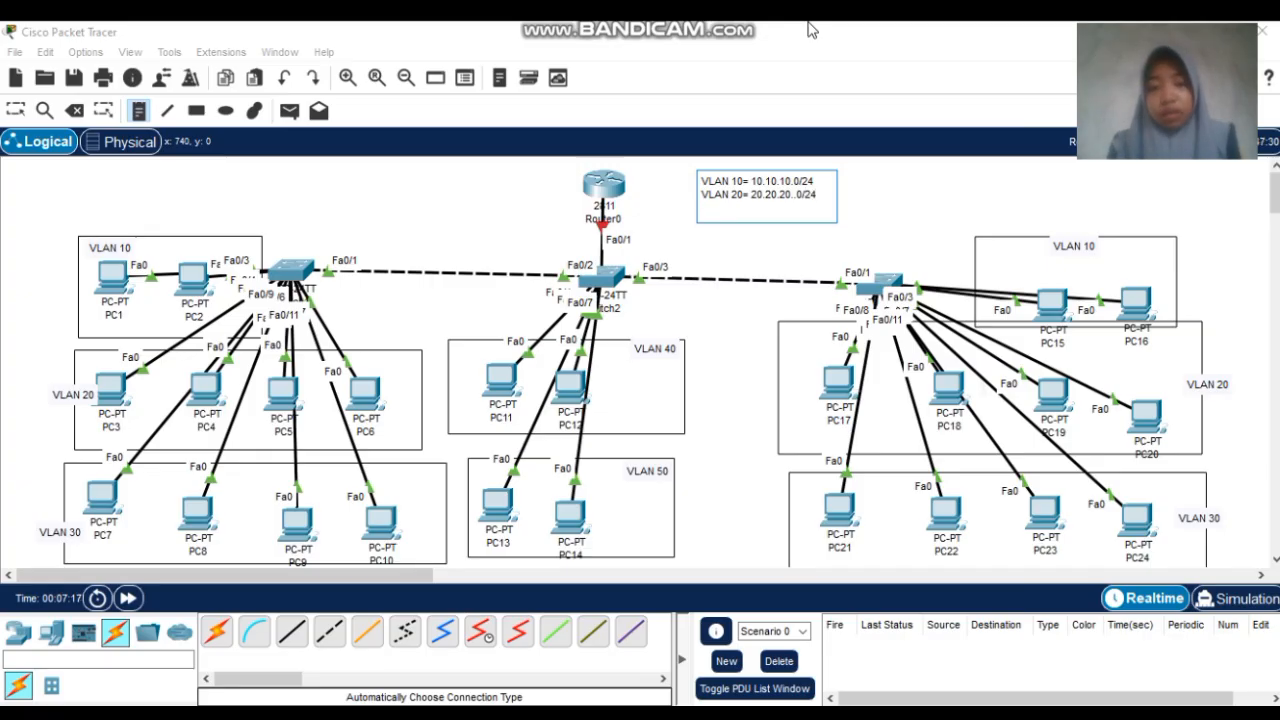
type("VL")
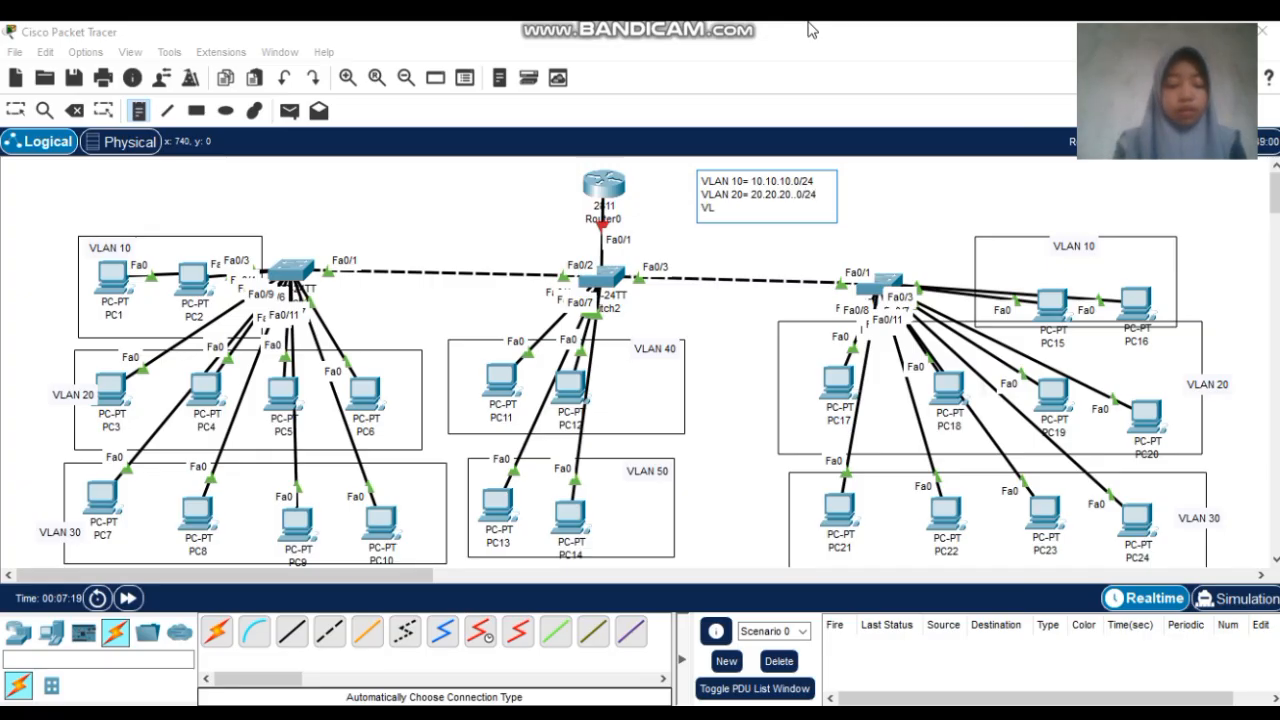
type("AN 30")
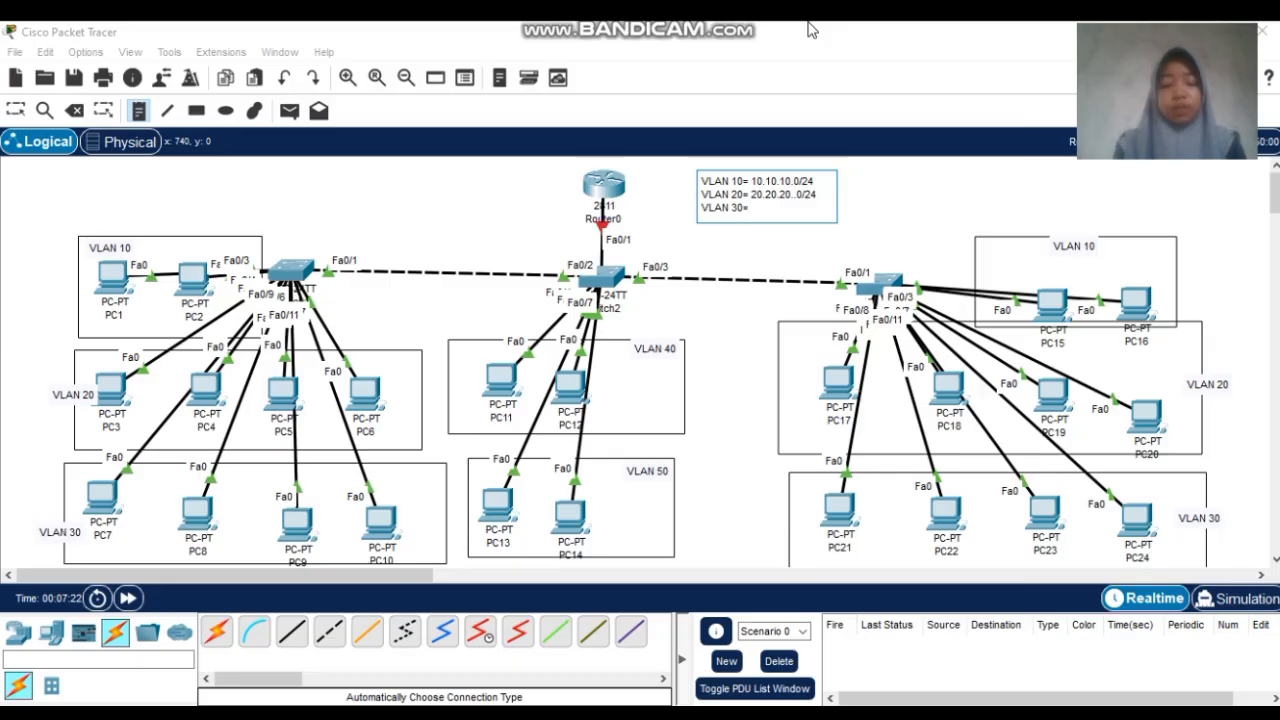
type("=30.30.30.")
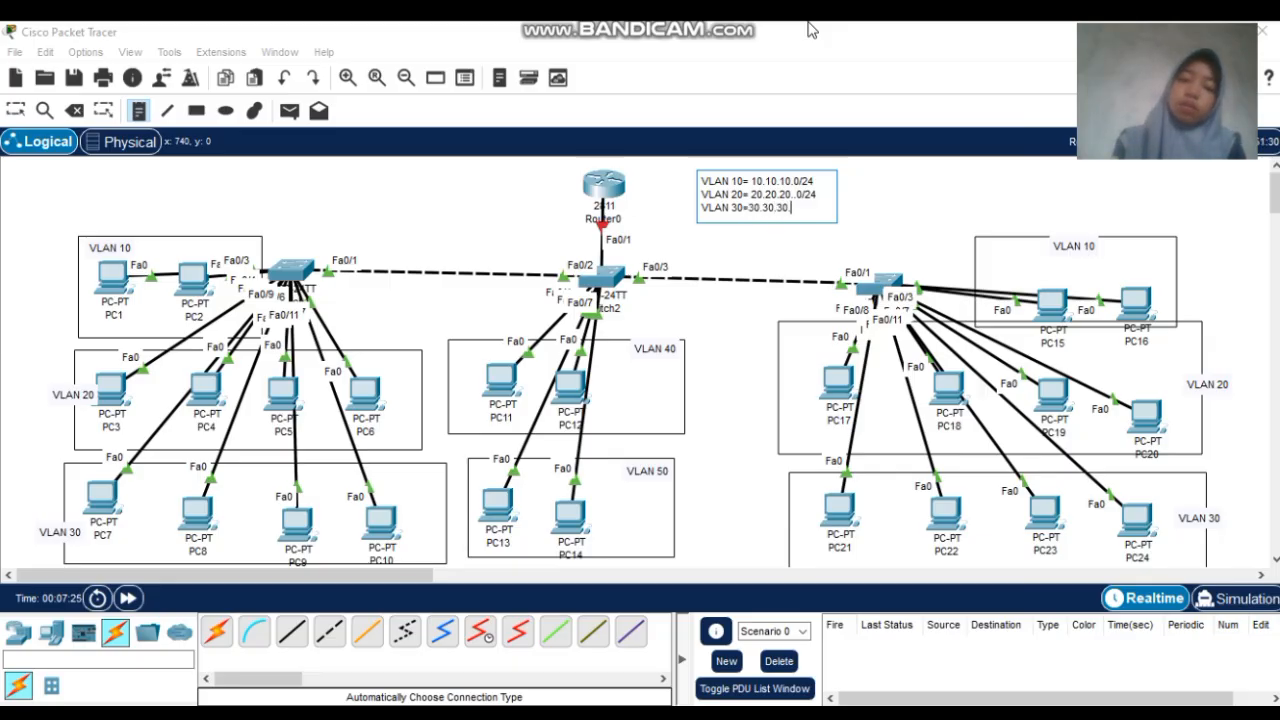
type("0/24")
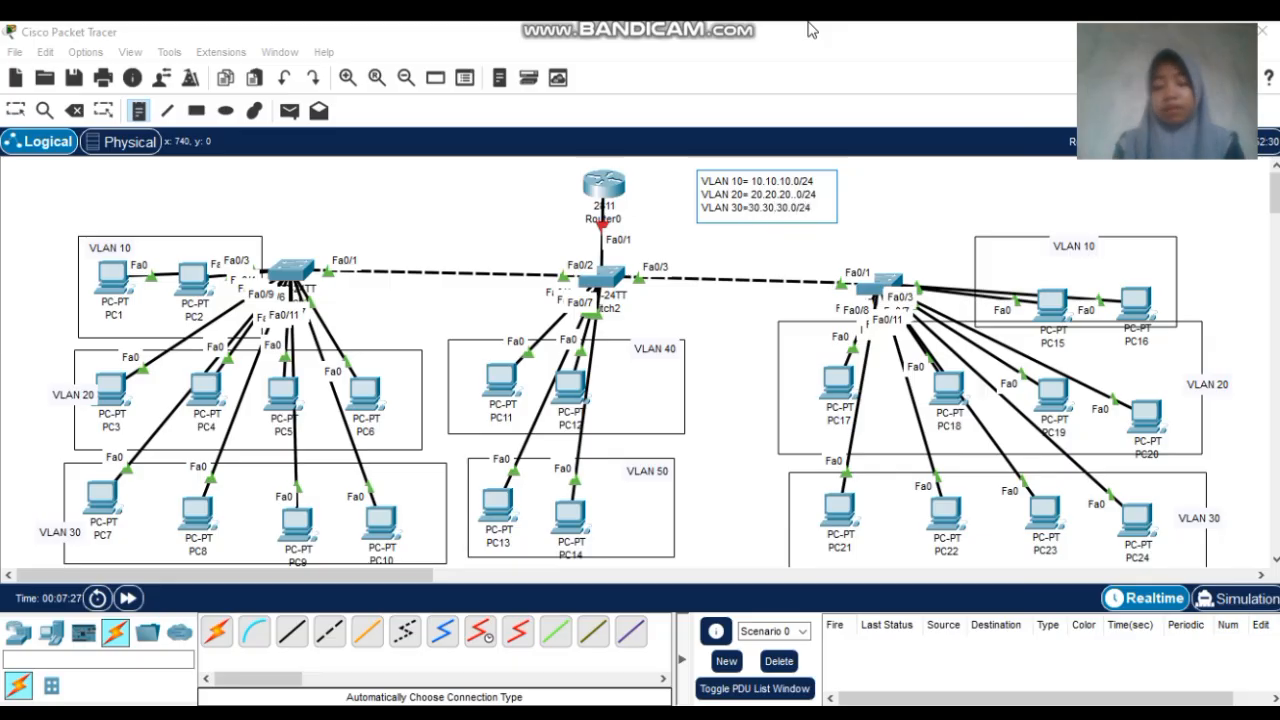
Add a fourth line to the addressing note reading "VLAN 40=40.40.40.0/24"
key("Return")
type("VLAN")
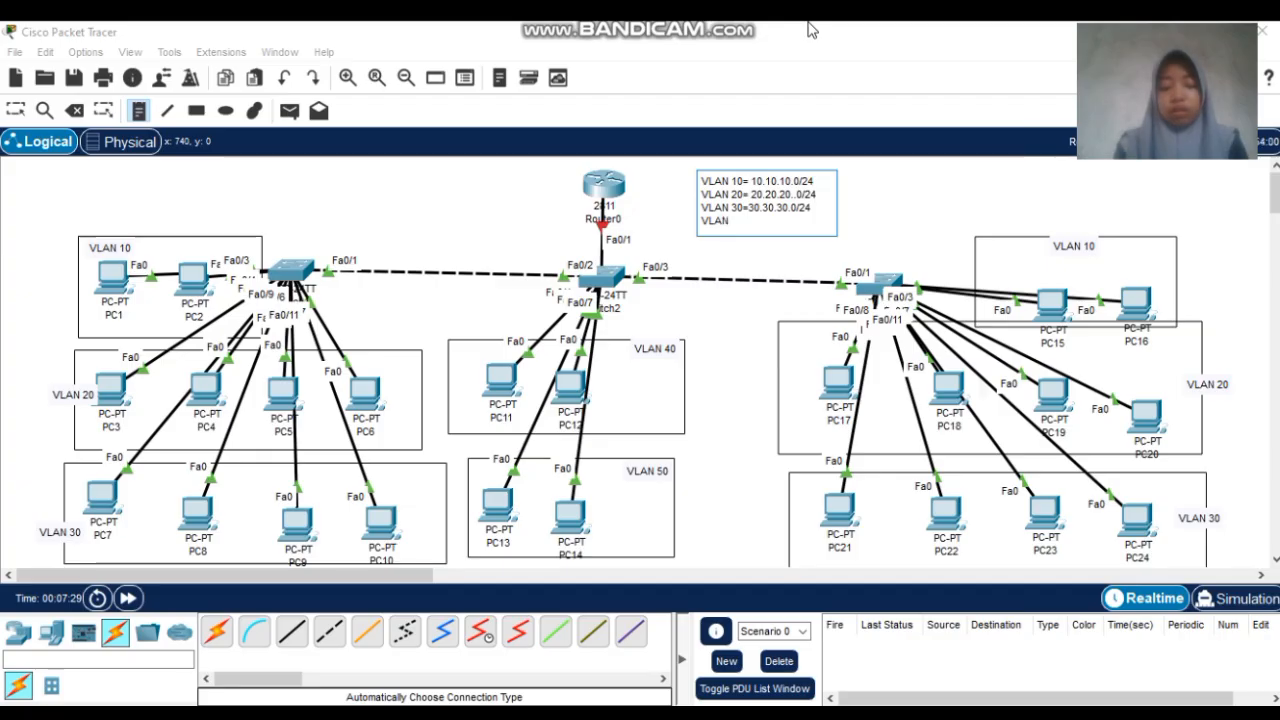
type(" 40=")
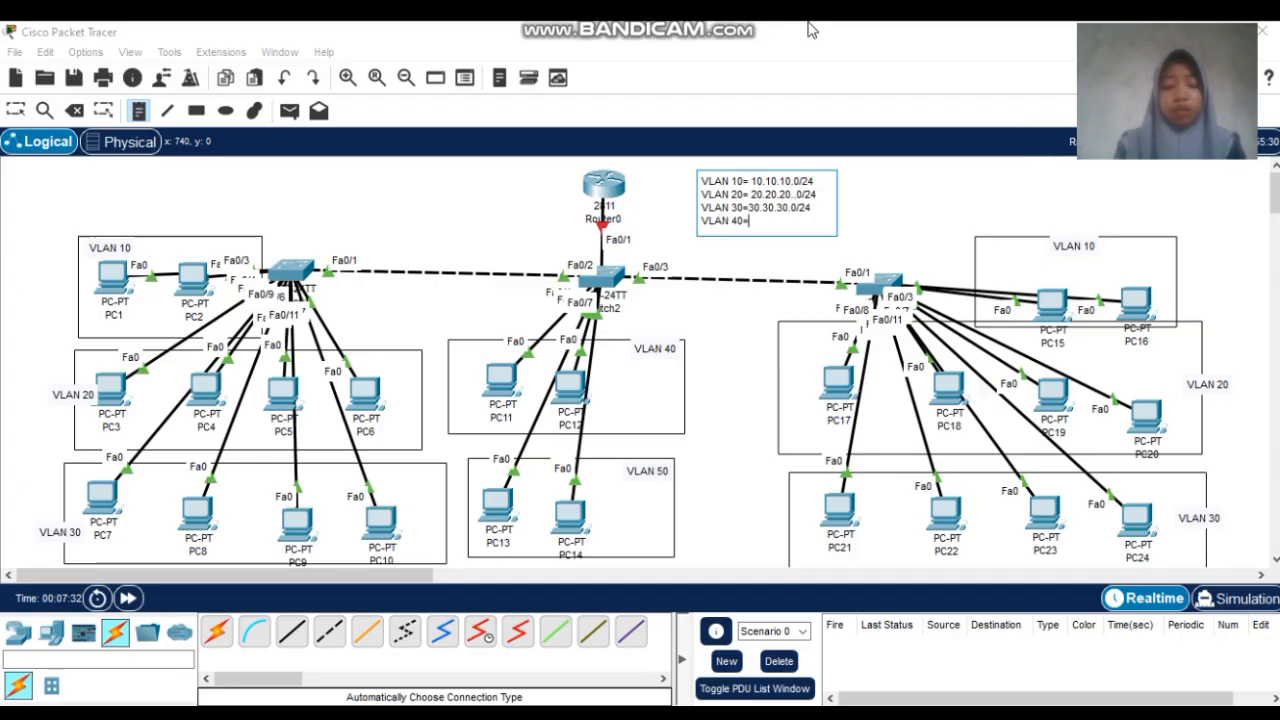
type("40.04")
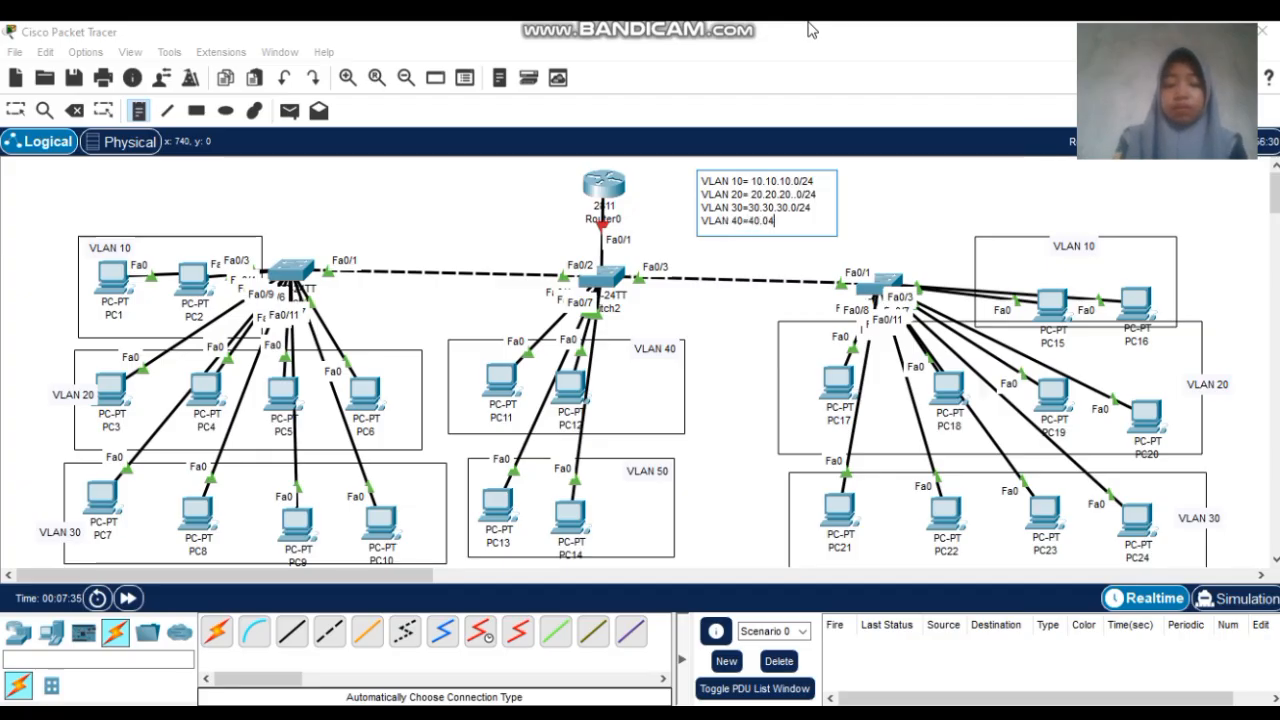
key("BackSpace")
key("BackSpace")
type("40.40.40.")
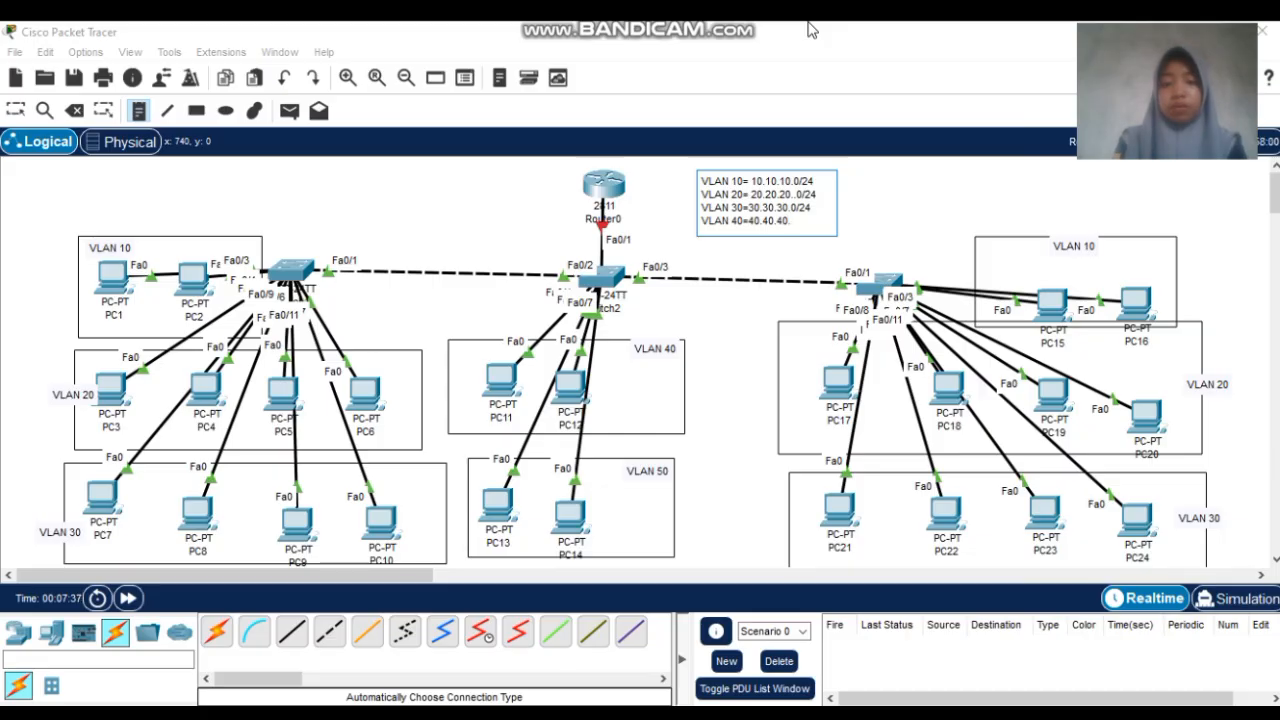
type("0/24")
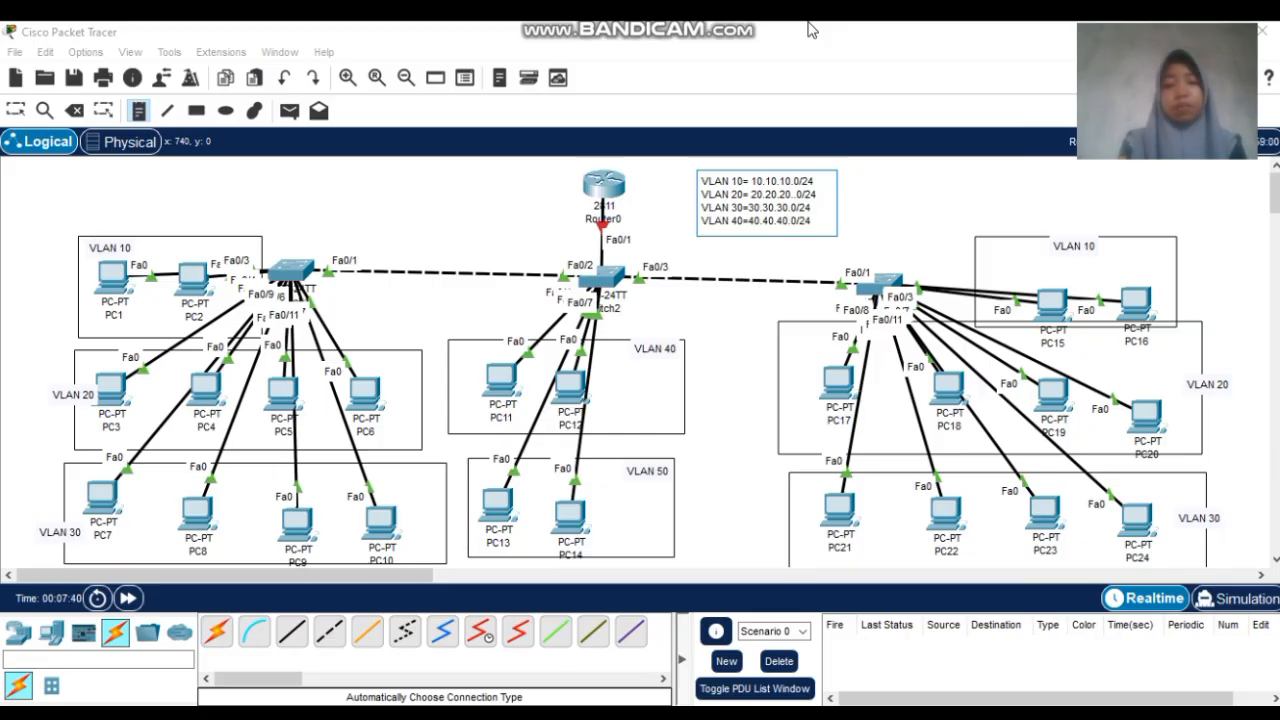
Add a fifth line to the addressing note reading "VLAN 50= 50.50.50.0/24"
key("Return")
type("VLAN")
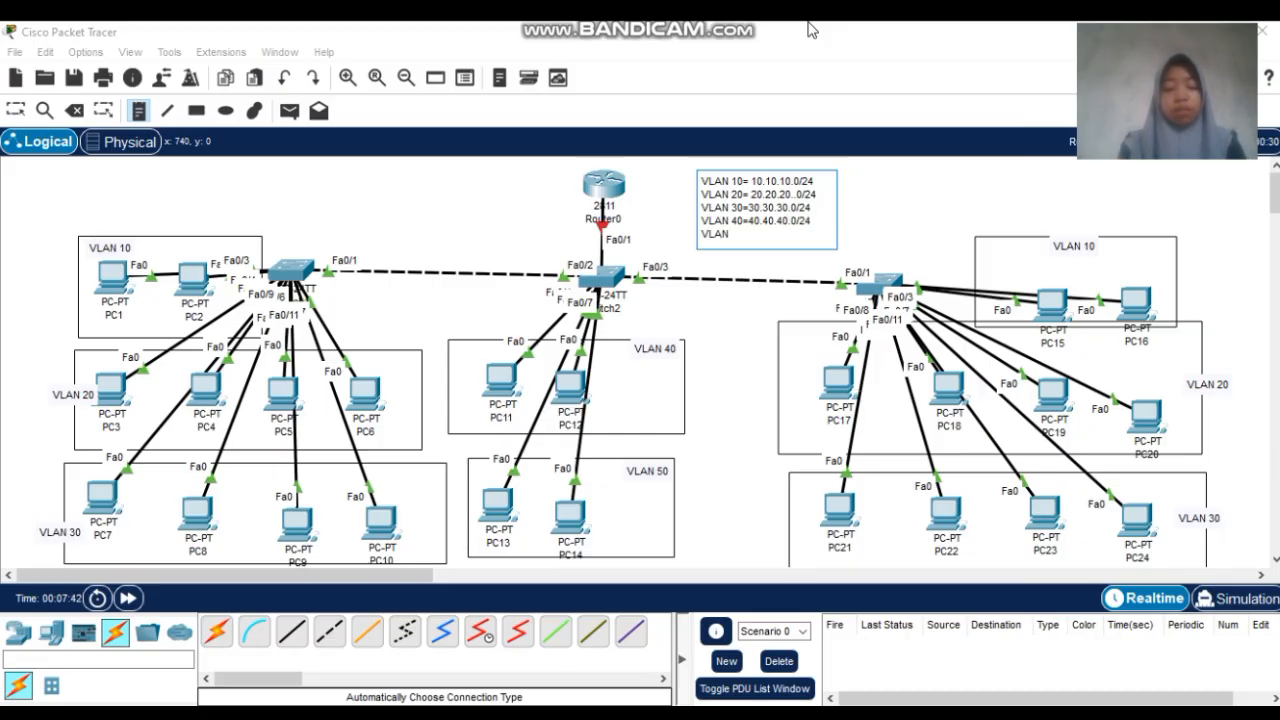
type(" 50= ")
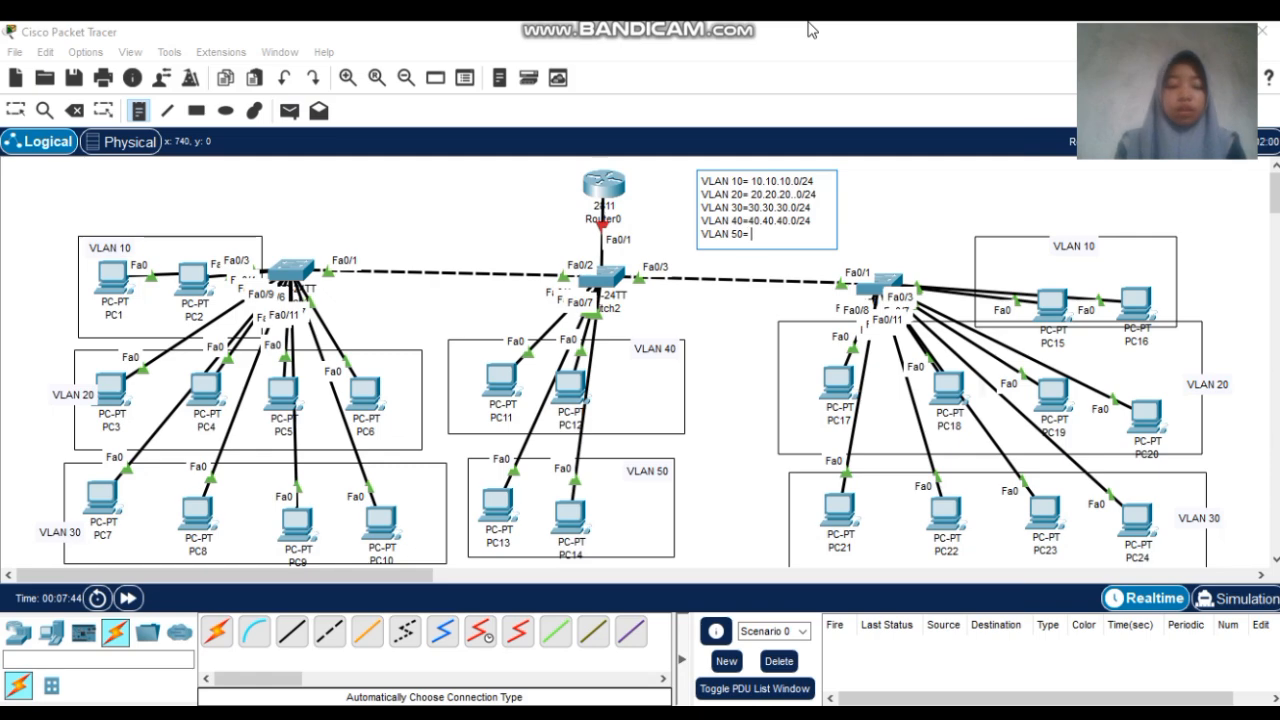
type("50.50.5.")
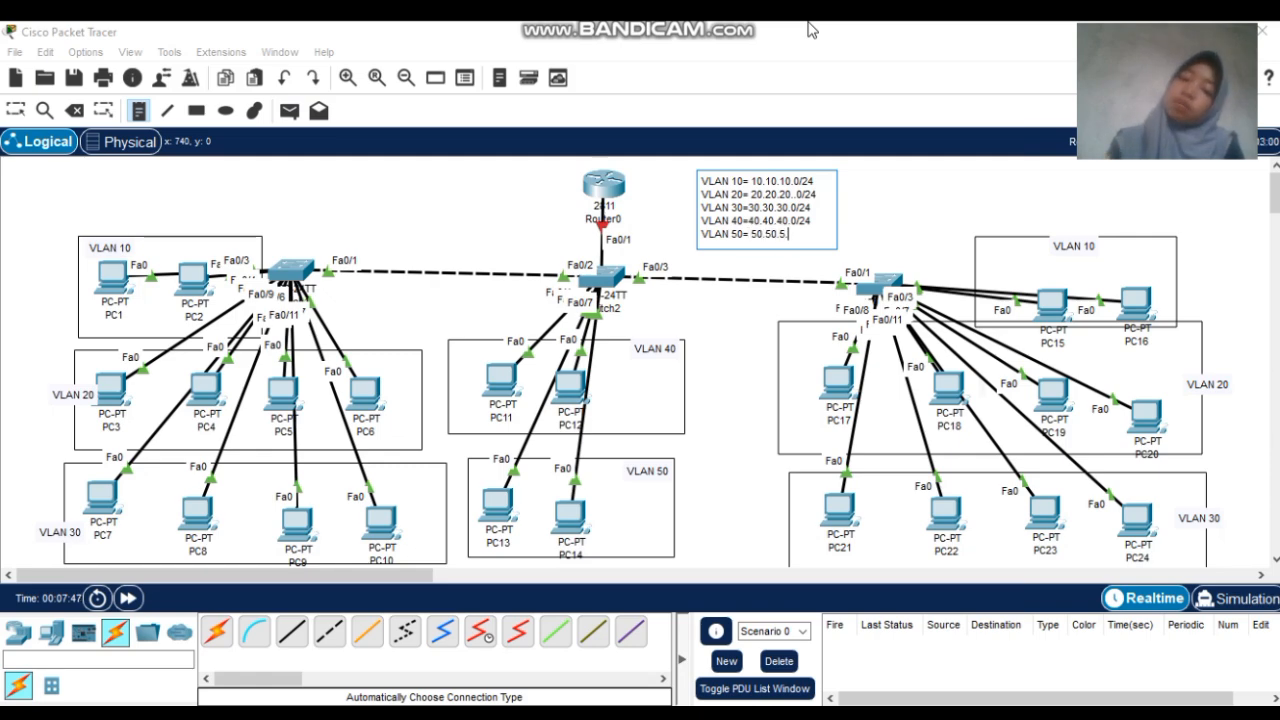
type("0")
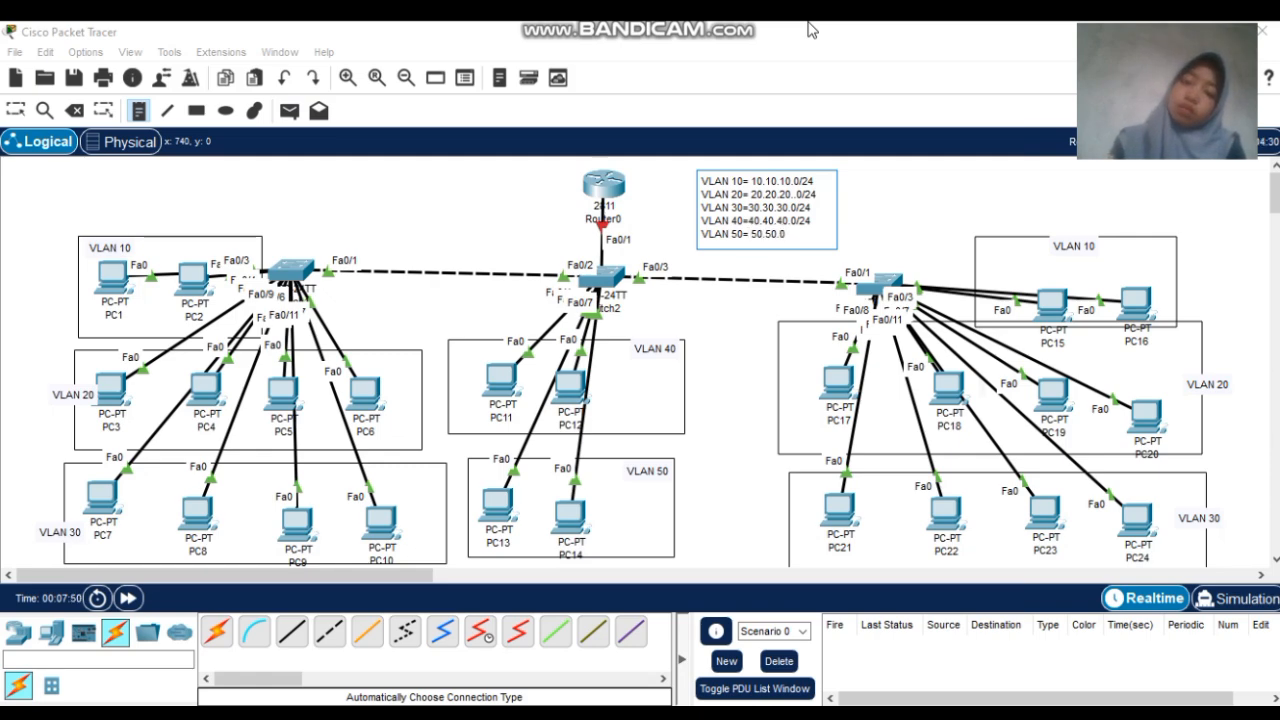
type(".")
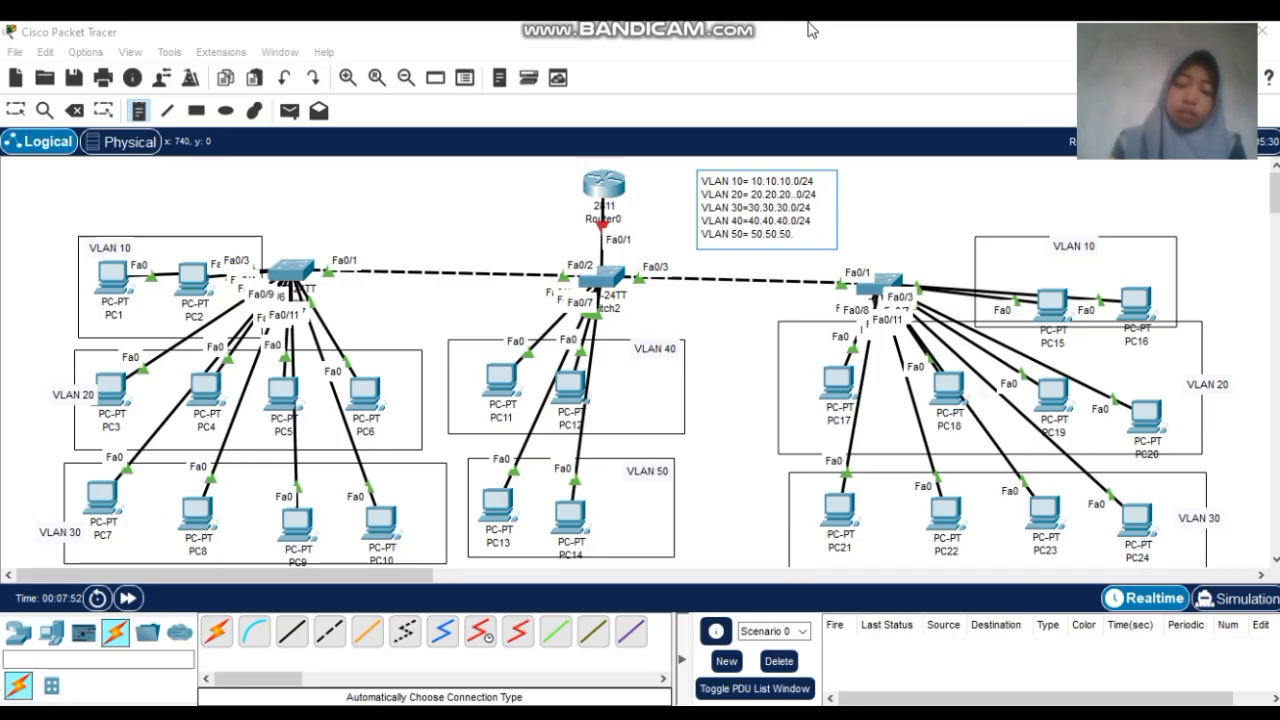
type("0/24")
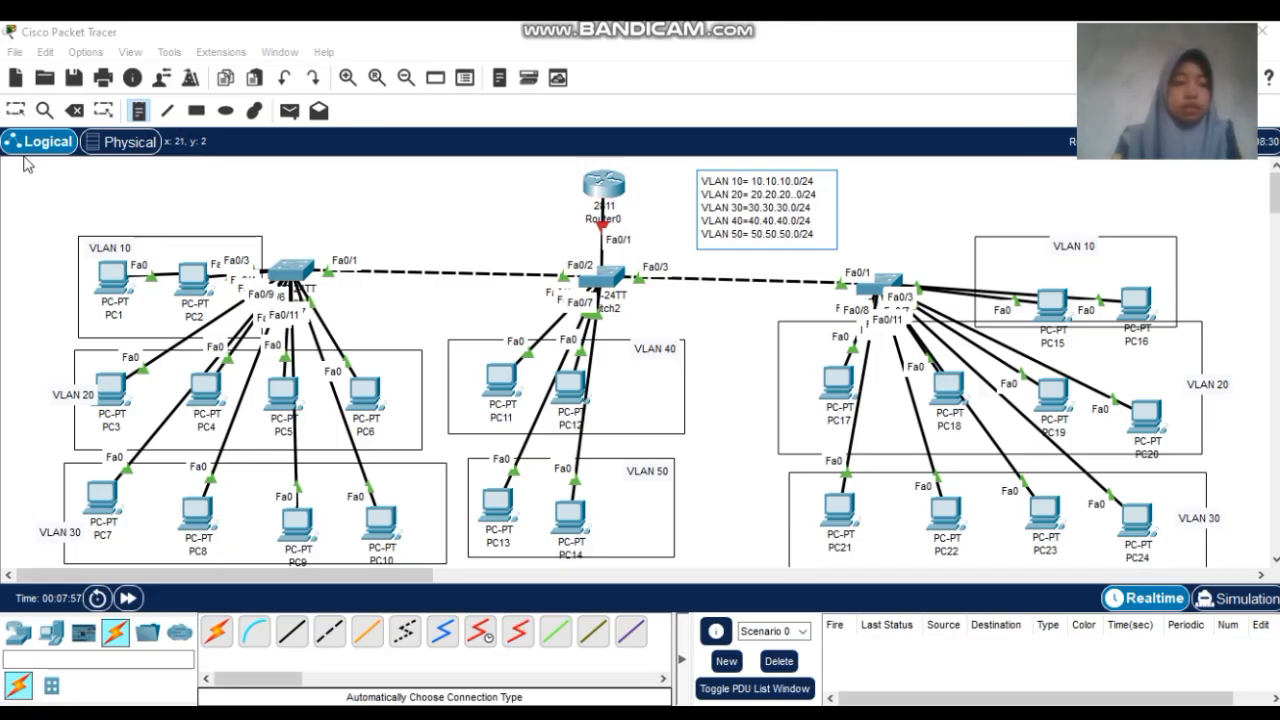
Finish the addressing note, open the 2811 router's command line and answer NO to the initial configuration dialog
left_click(15, 110)
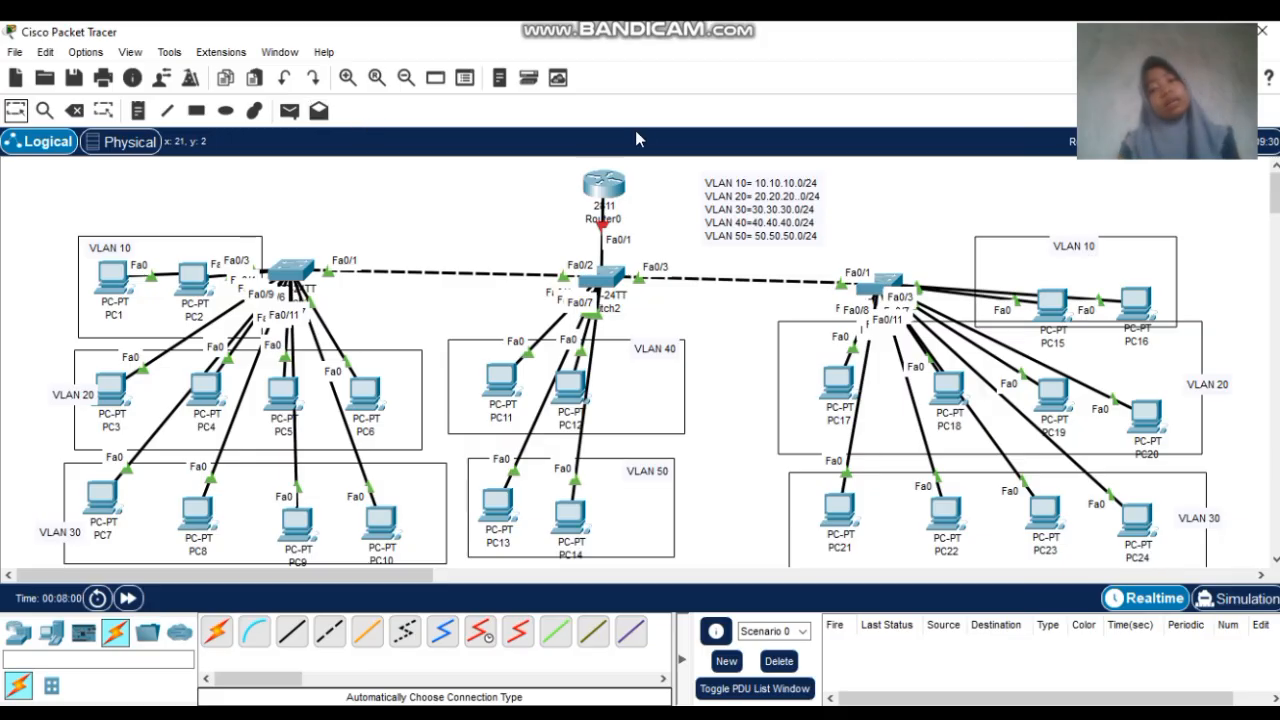
left_click(594, 190)
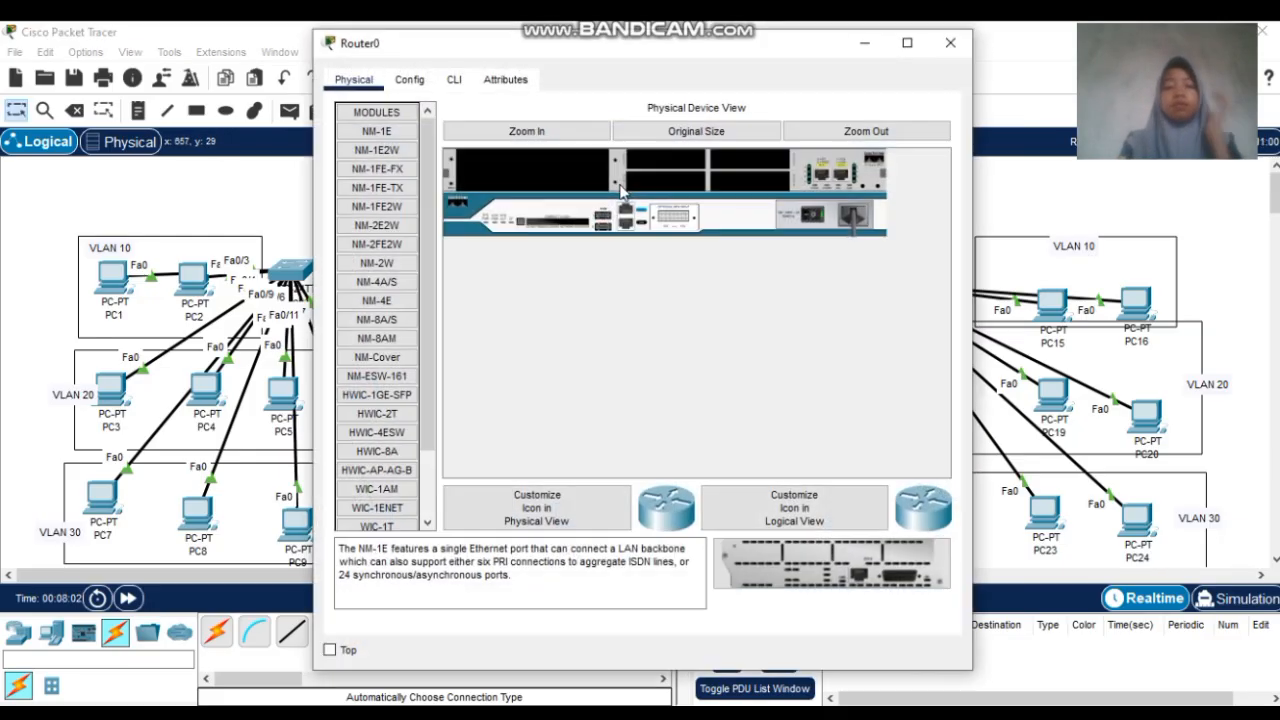
left_click(452, 80)
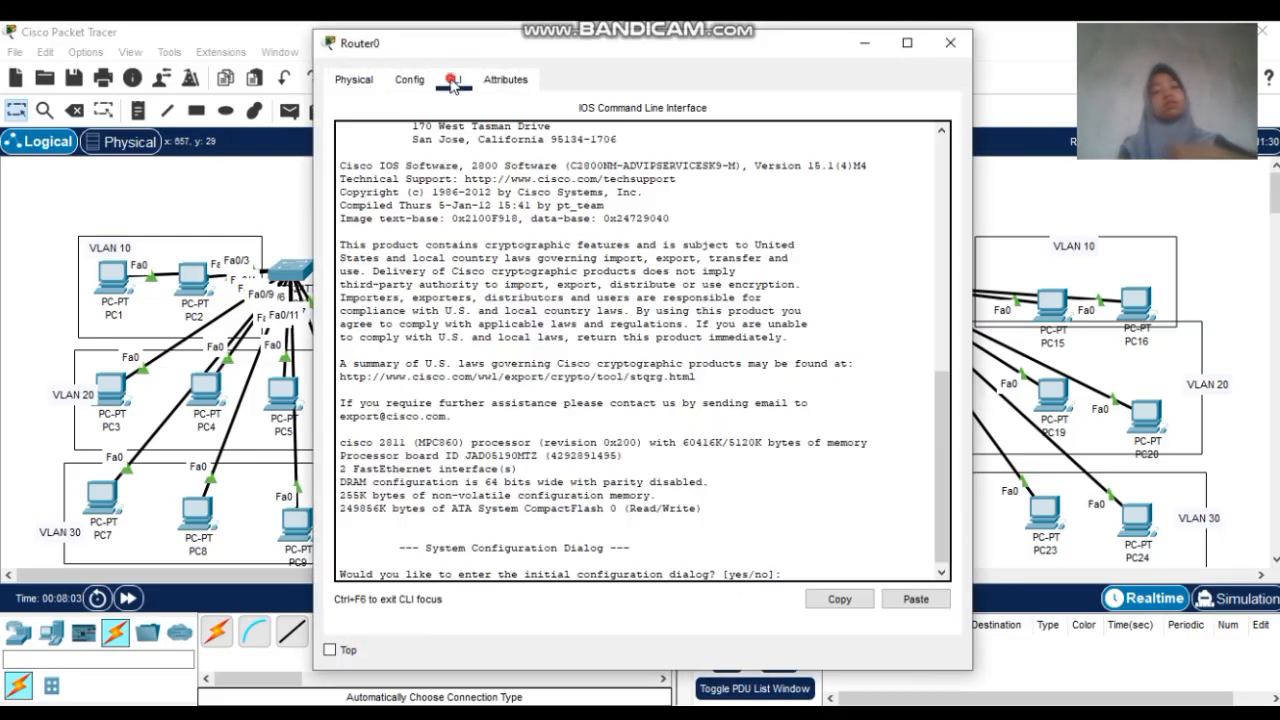
left_click(831, 574)
type("NO")
key("Return")
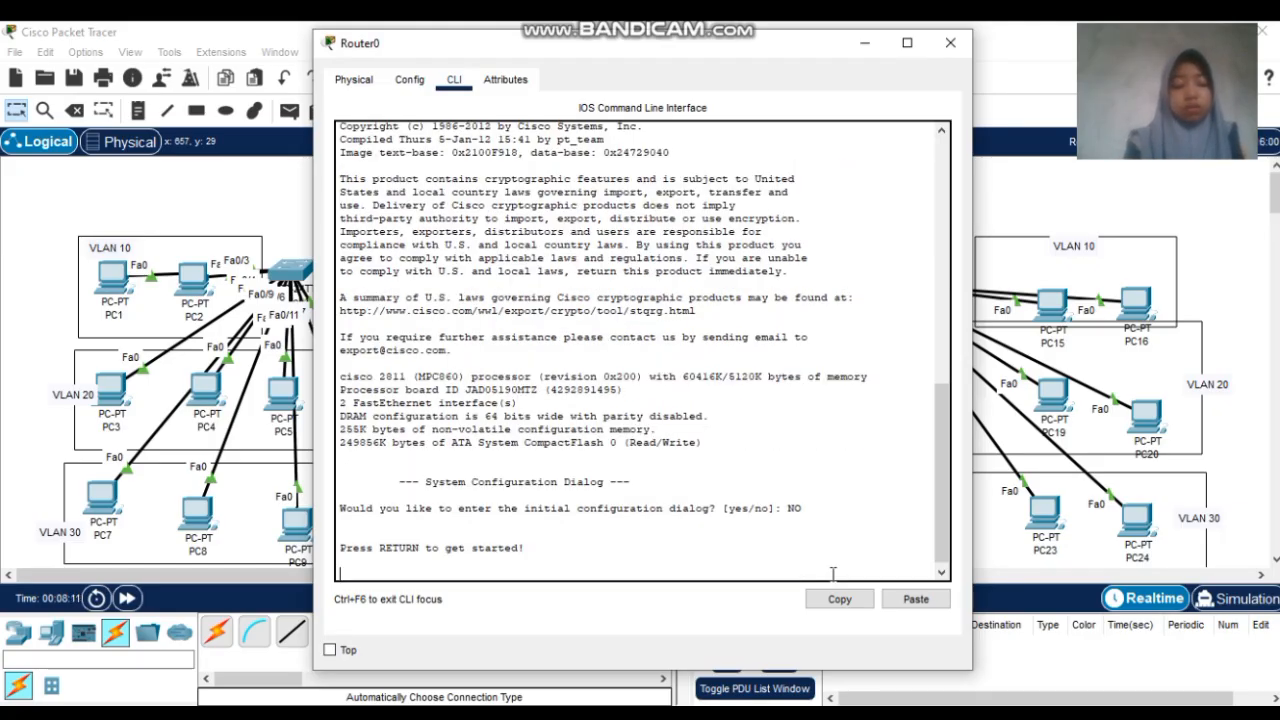
key("Return")
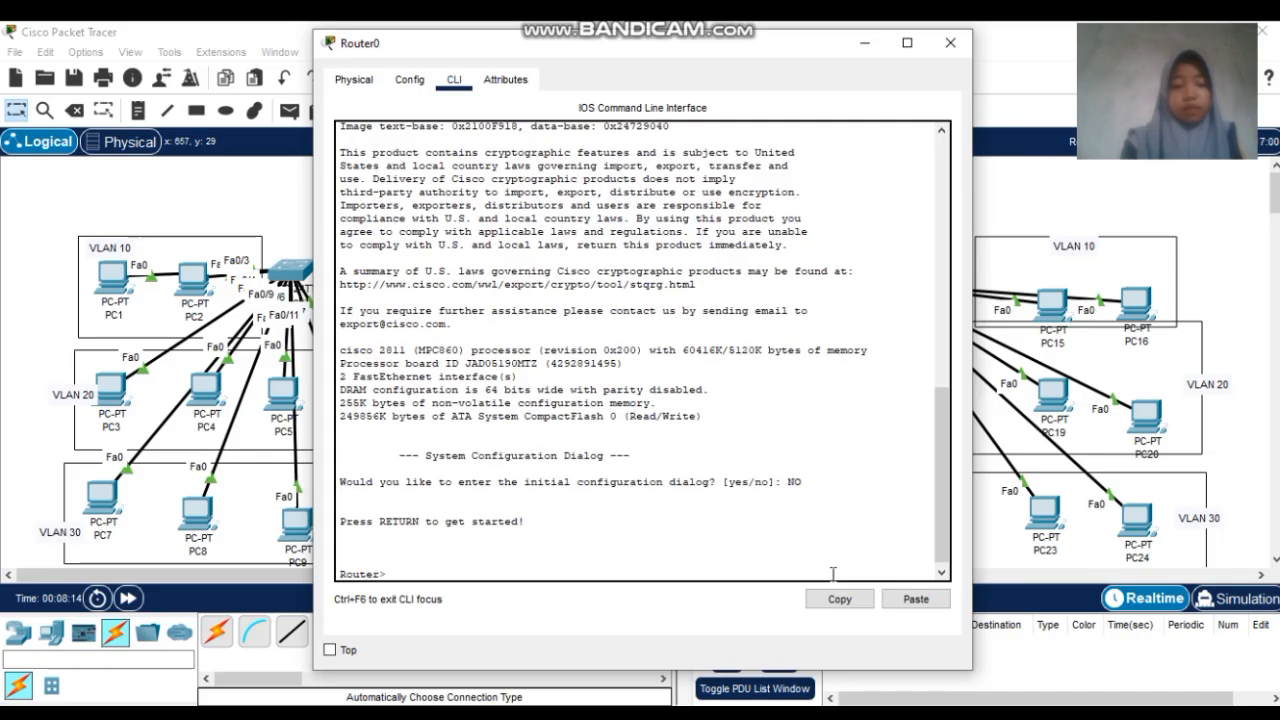
Enter privileged mode with en and global configuration mode with conf t on the router
type("en")
key("Return")
type("c")
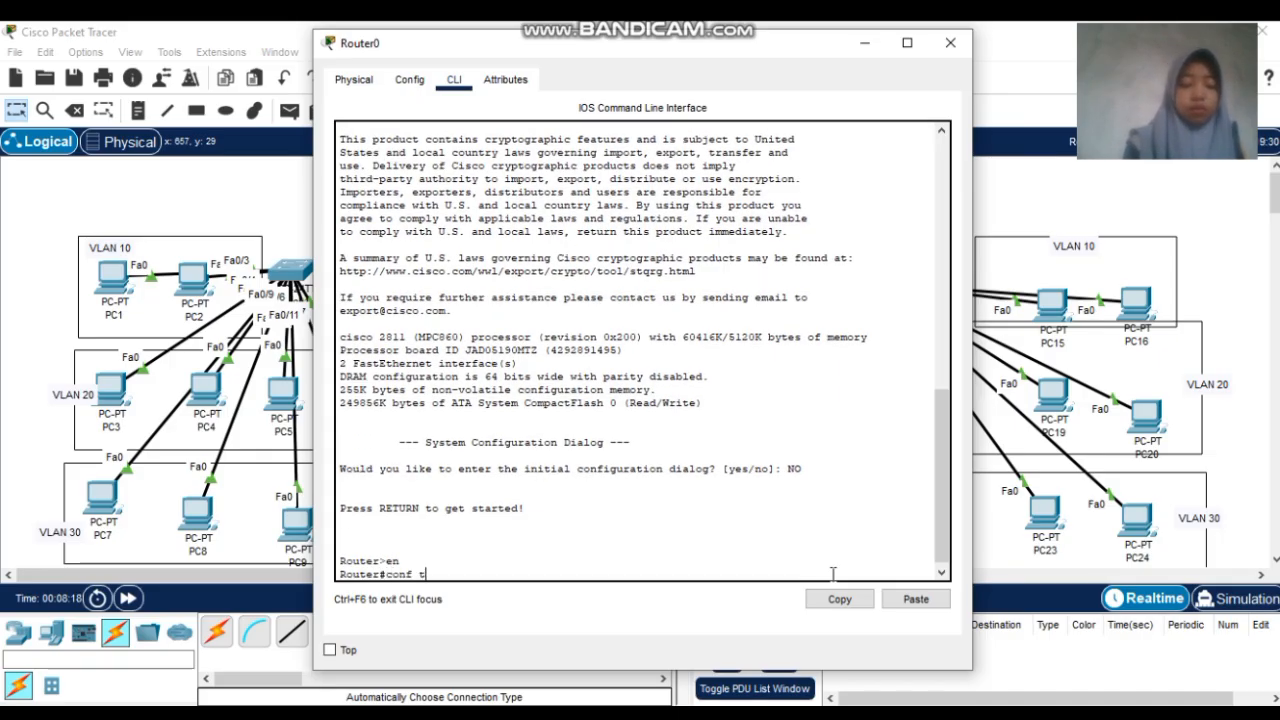
type("onf t")
key("Return")
Try to enable the port from global configuration mode with no shutdown and no sh
type("no ")
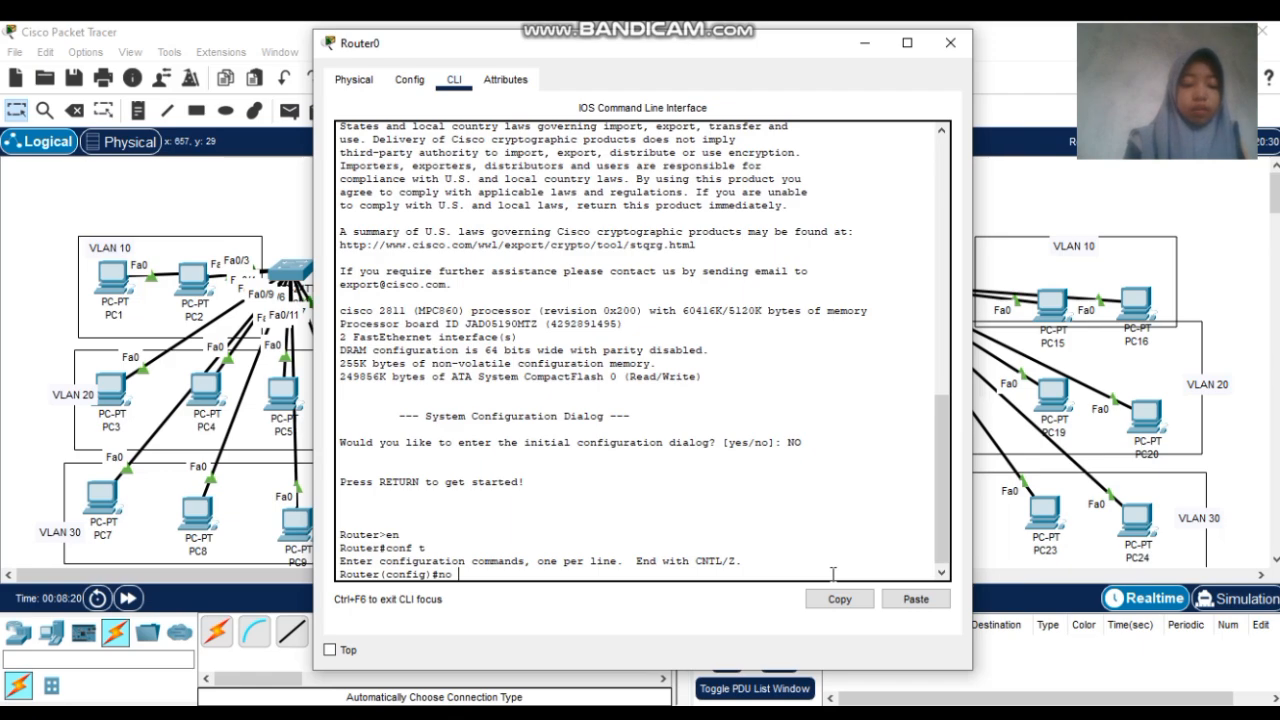
type("shutdo")
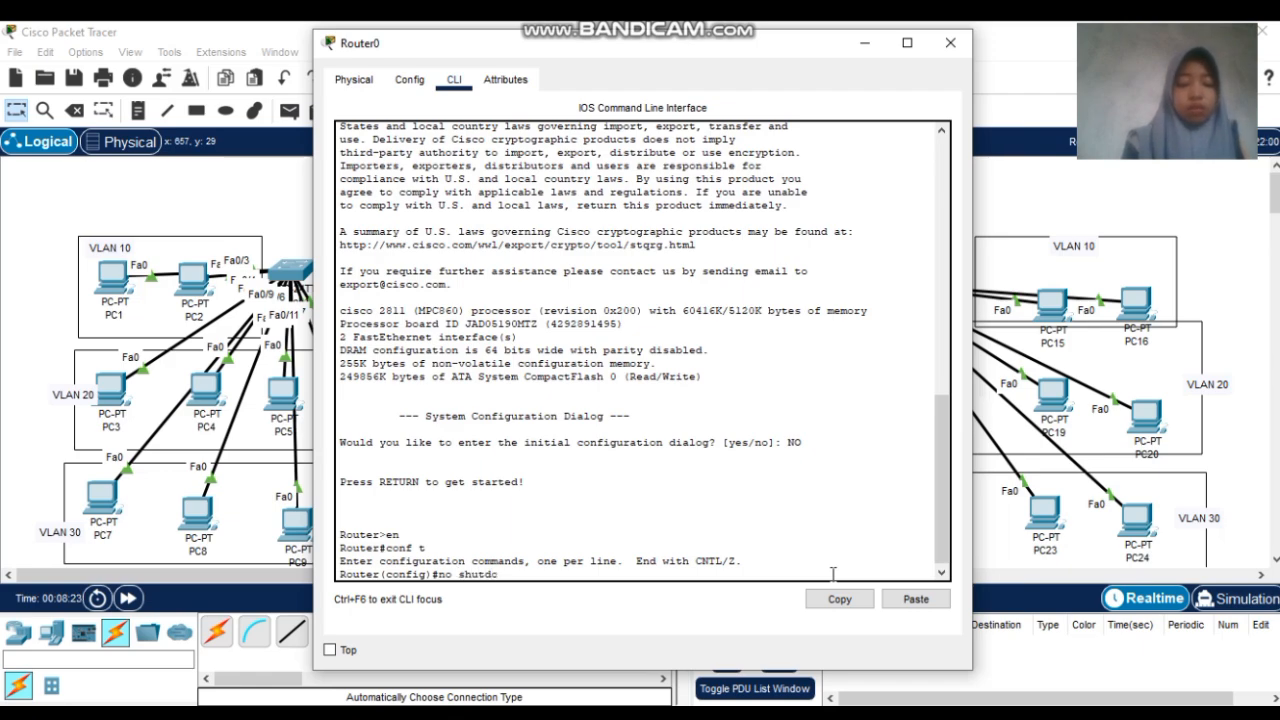
type("wn")
key("Return")
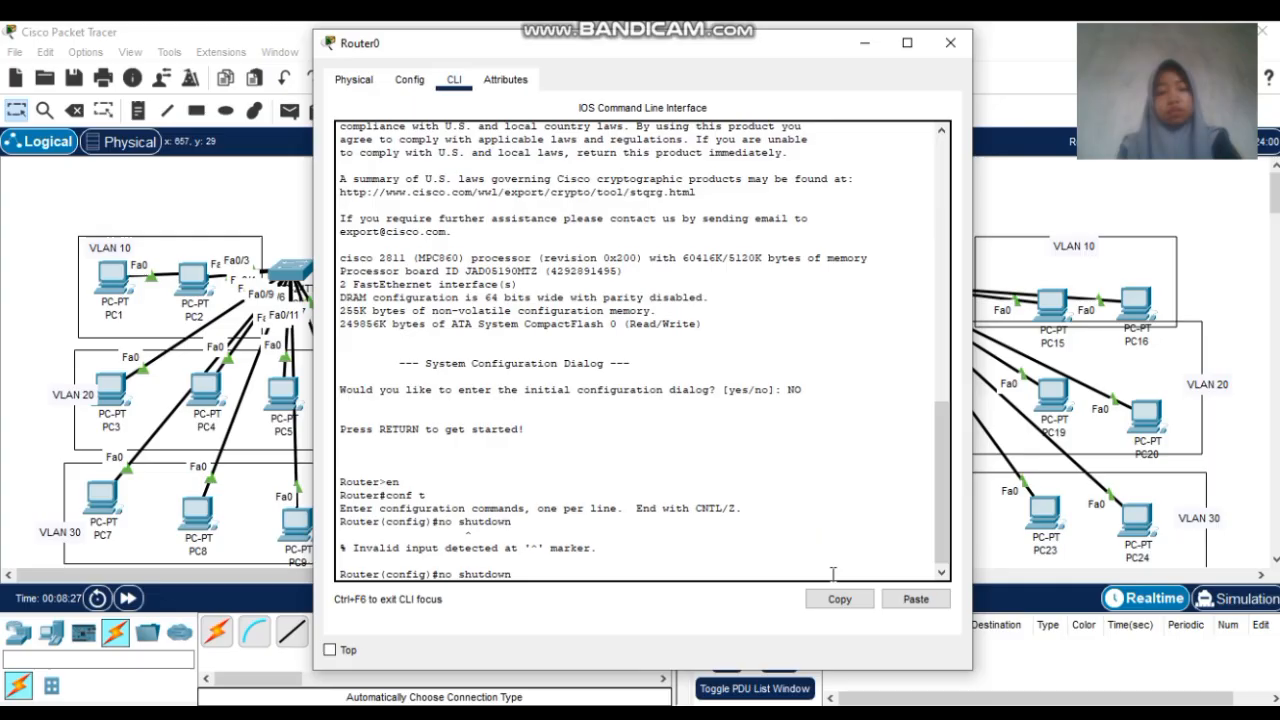
key("Return")
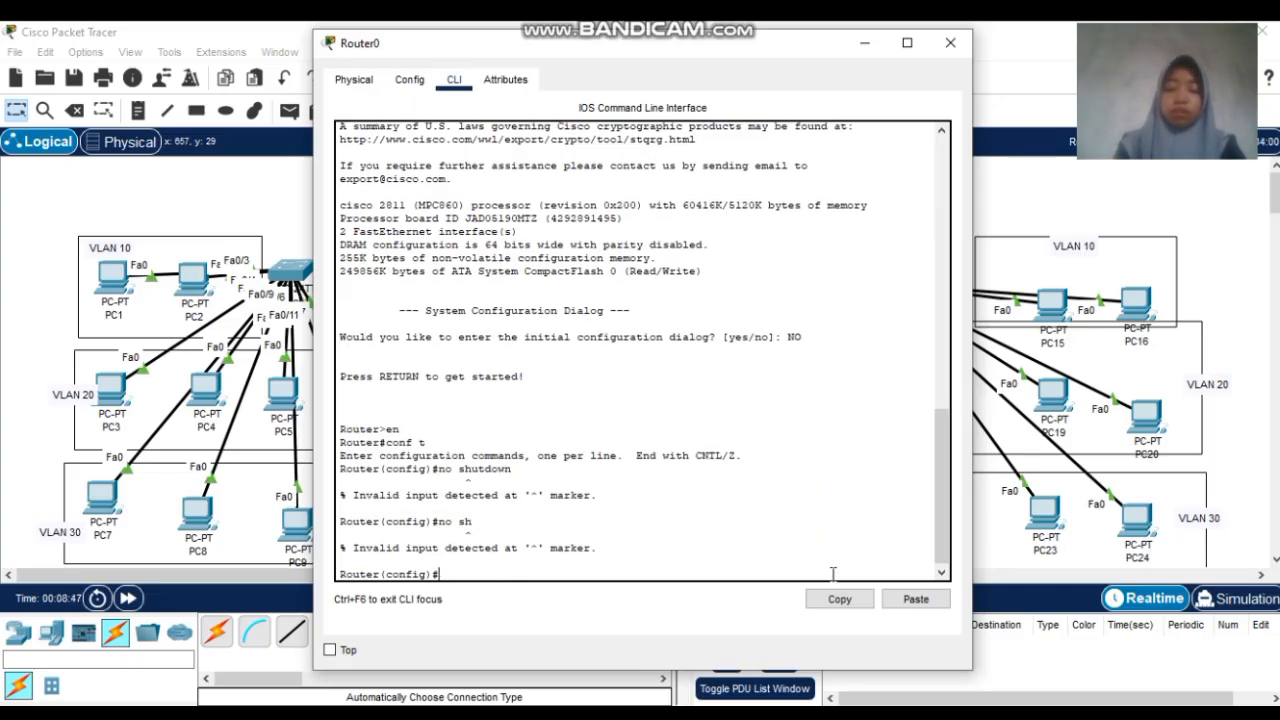
Begin an int command in the router's command line and nudge the router slightly above the central switch to inspect its link
type("int")
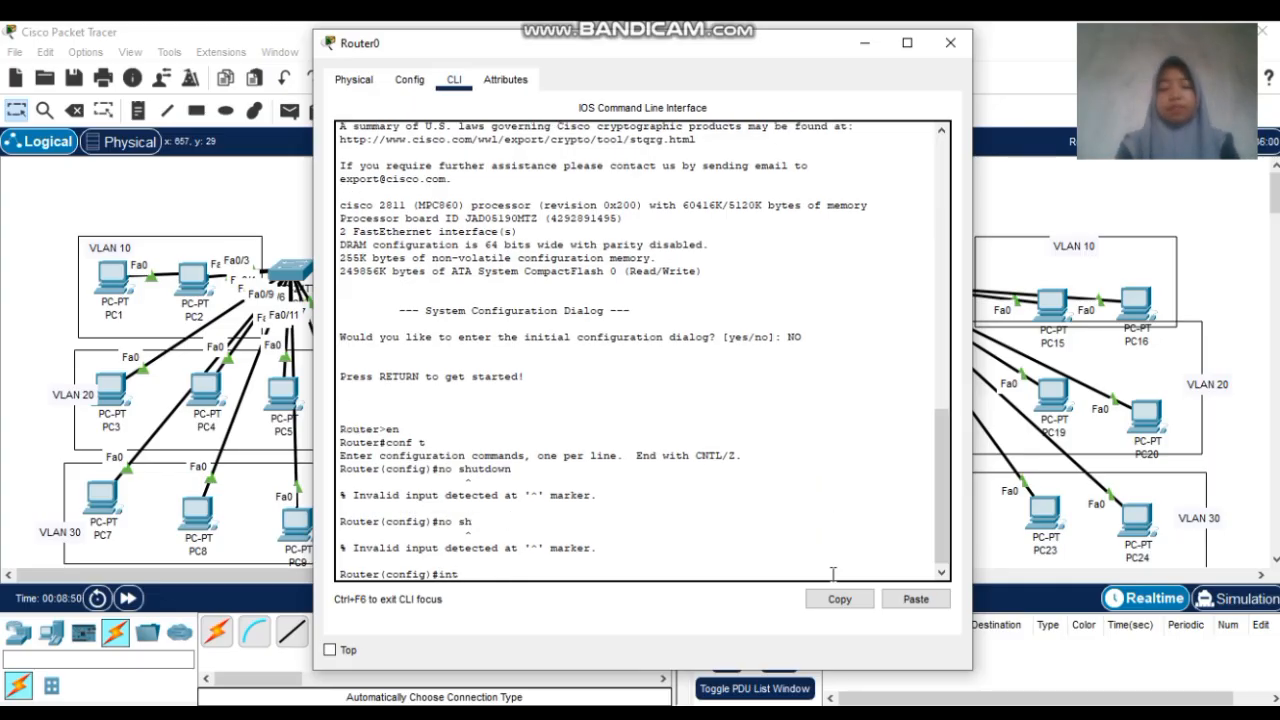
left_click(950, 43)
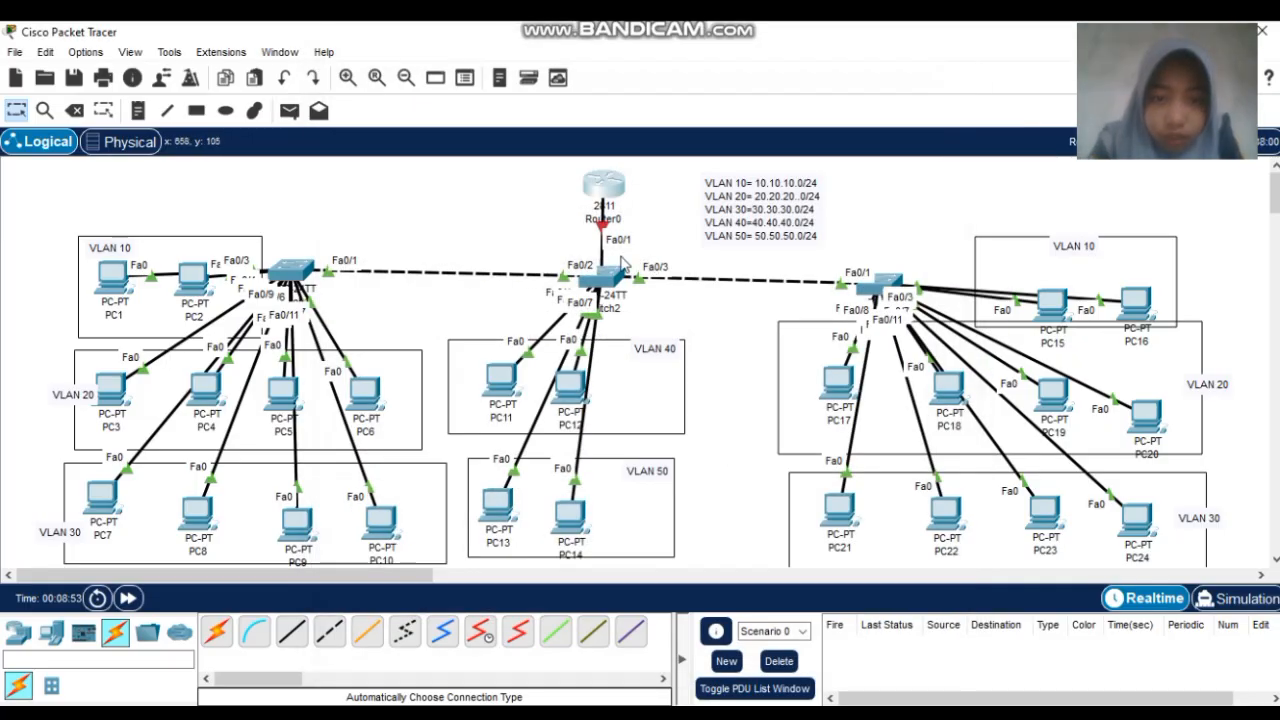
left_click(604, 185)
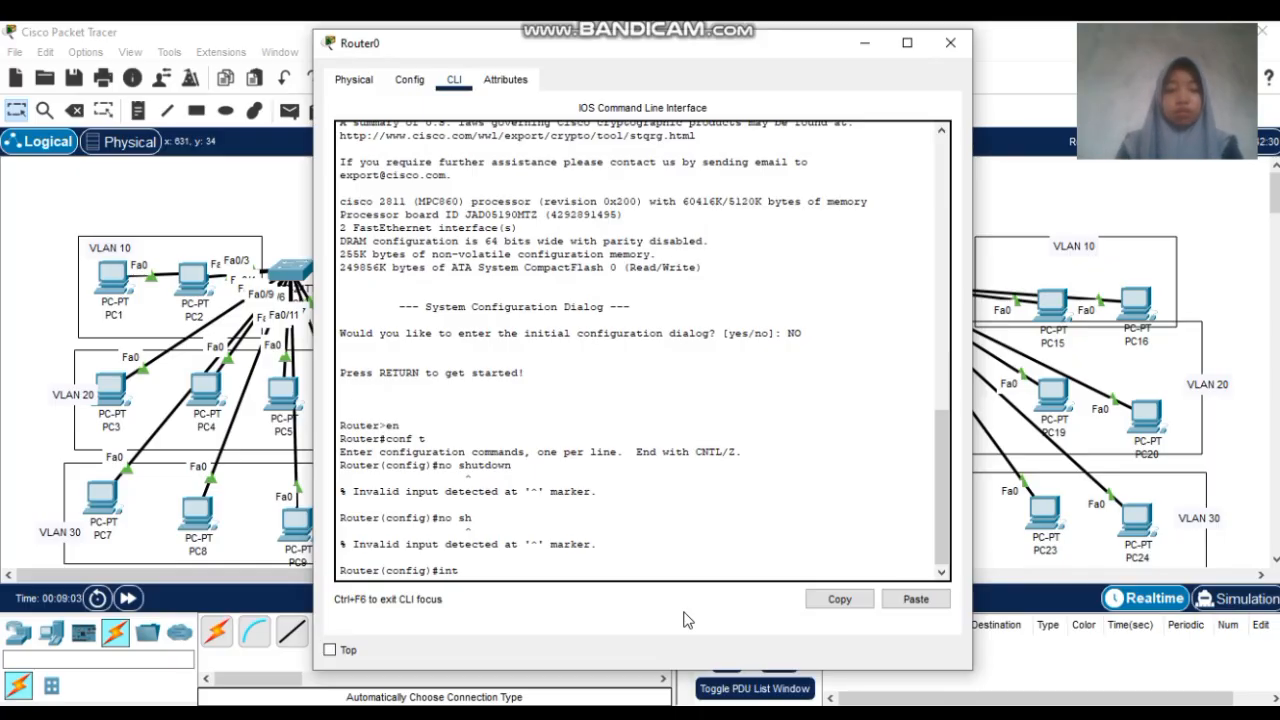
left_click(958, 45)
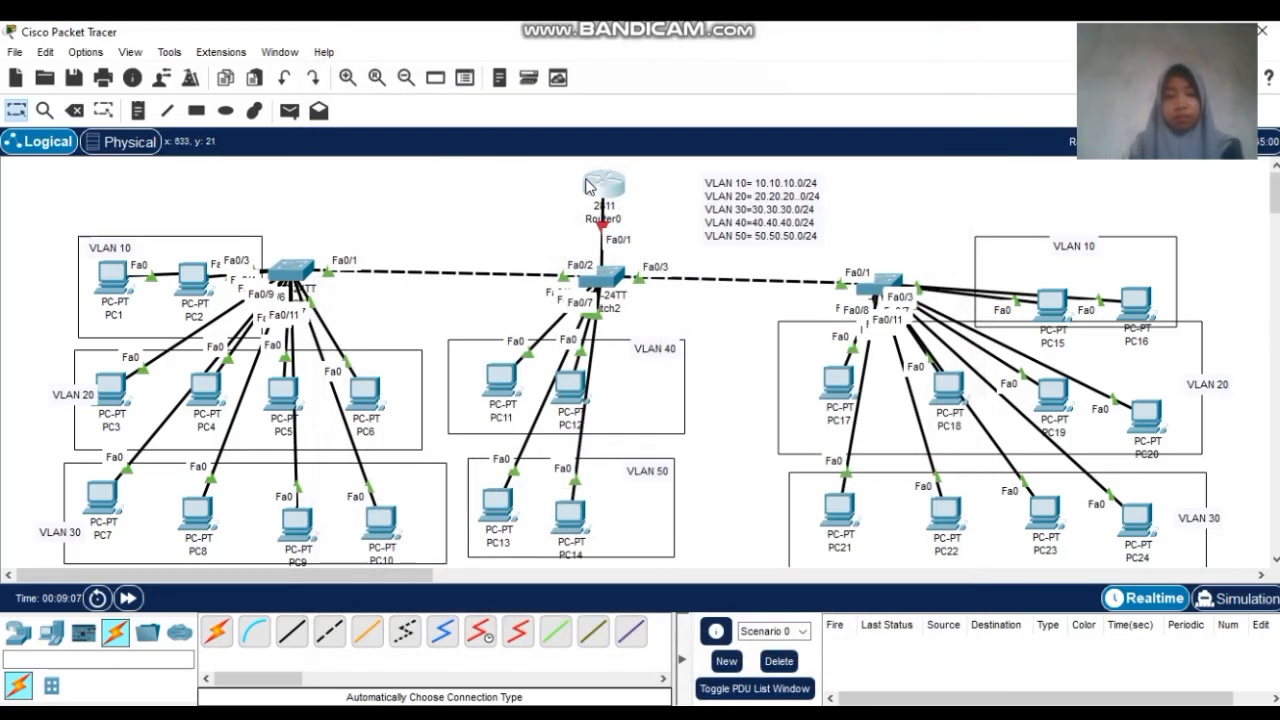
left_click_drag(612, 186, 725, 173)
left_click_drag(706, 130, 605, 153)
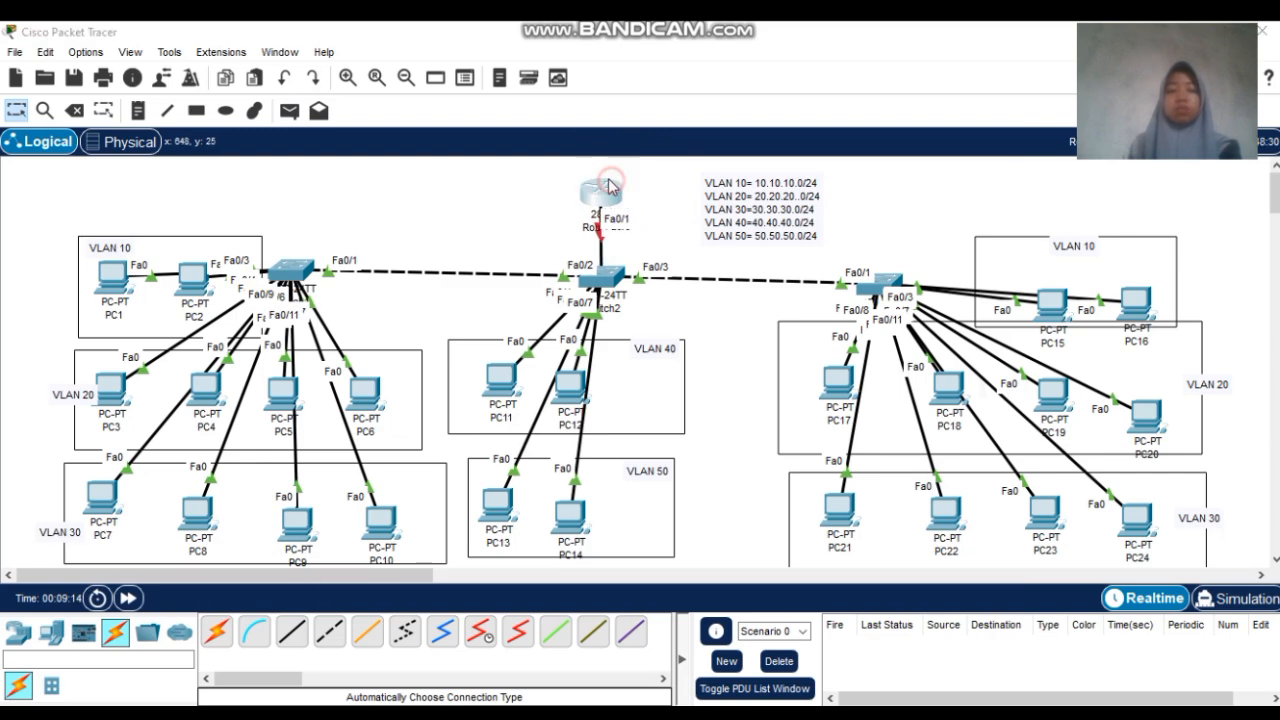
Complete the router's command as int fa0/0 and enable that interface with no sh
left_click(605, 172)
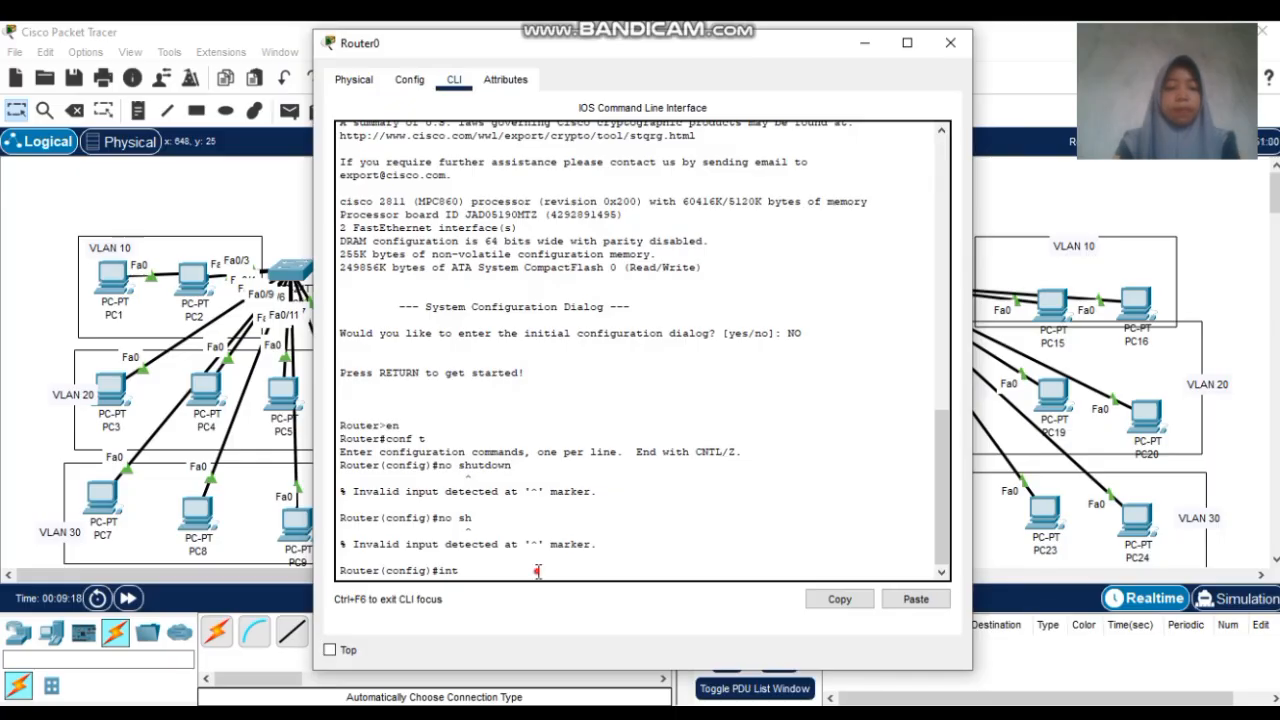
type("fa0/")
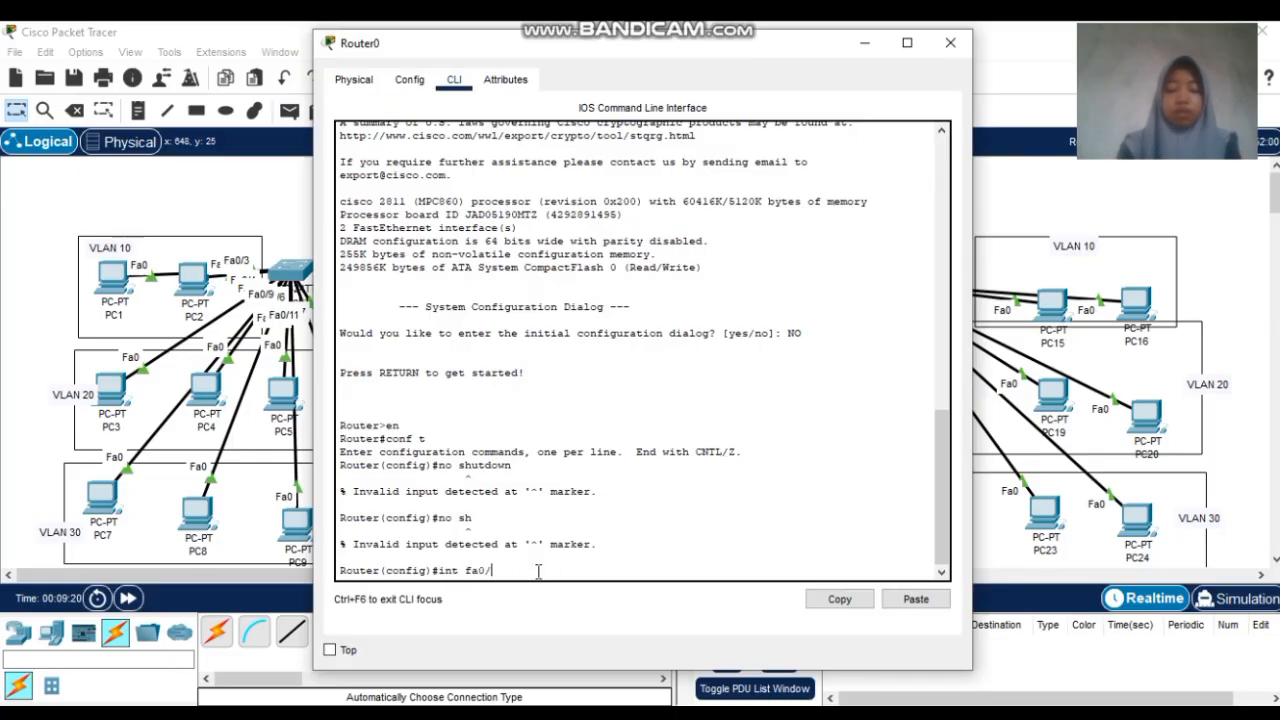
type("0")
key("Return")
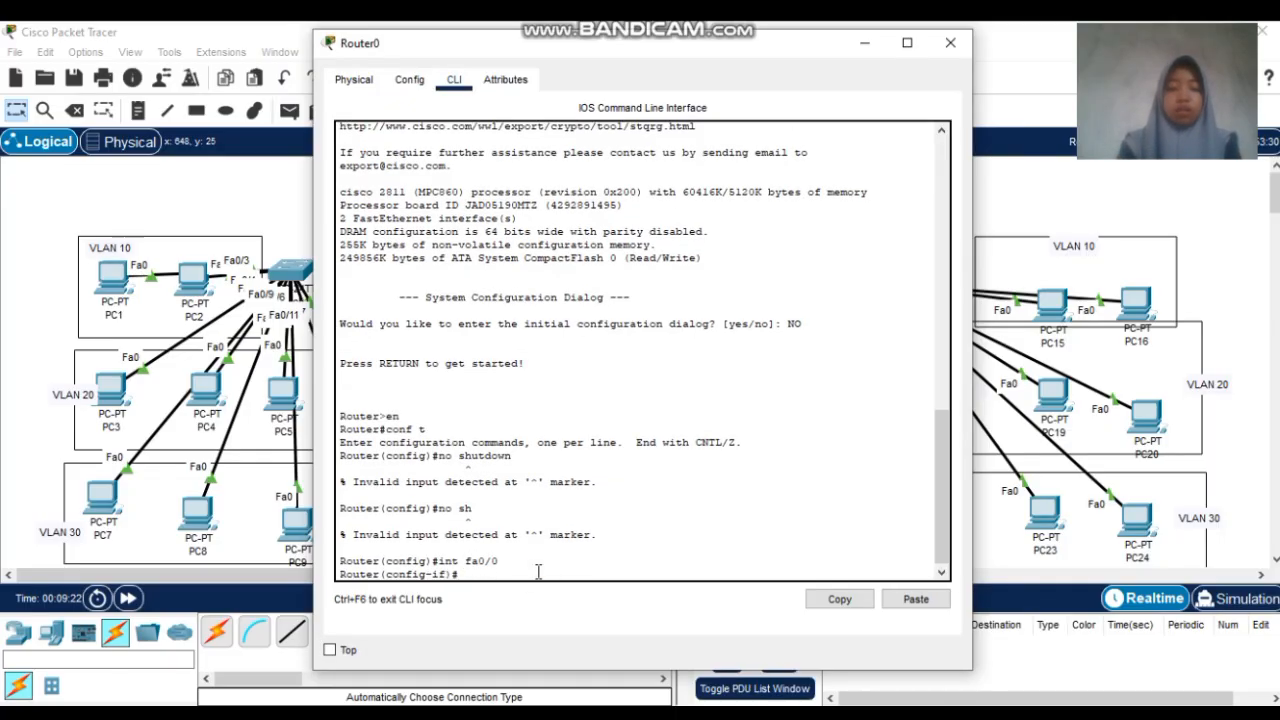
type("no")
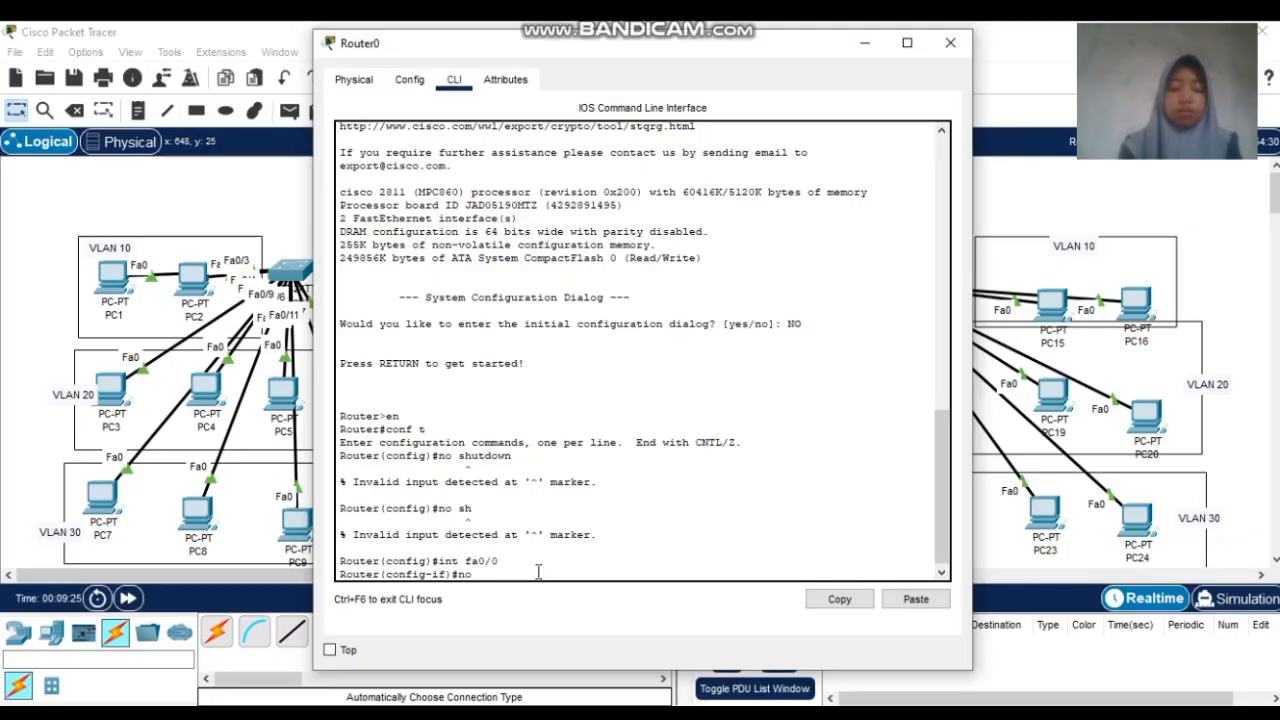
type(" sh")
key("Return")
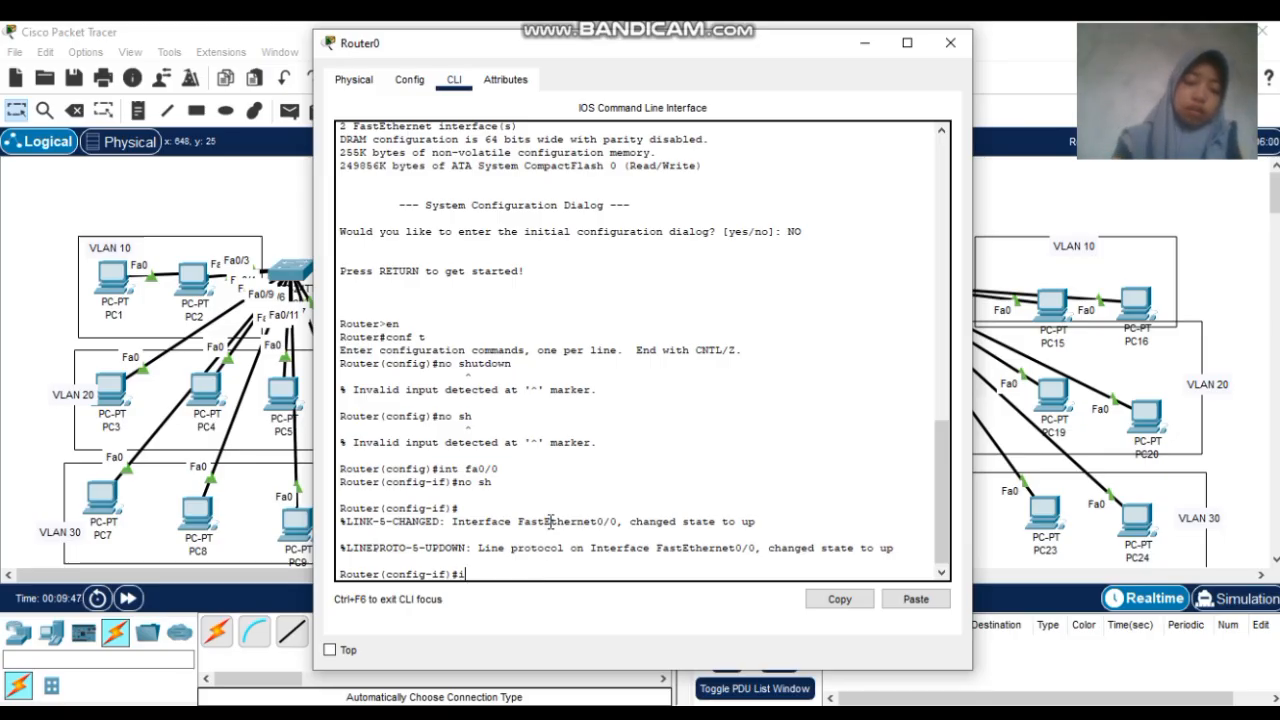
Exit the fa0/0 interface configuration and create subinterface fa0/0.10 on the router
type("xit")
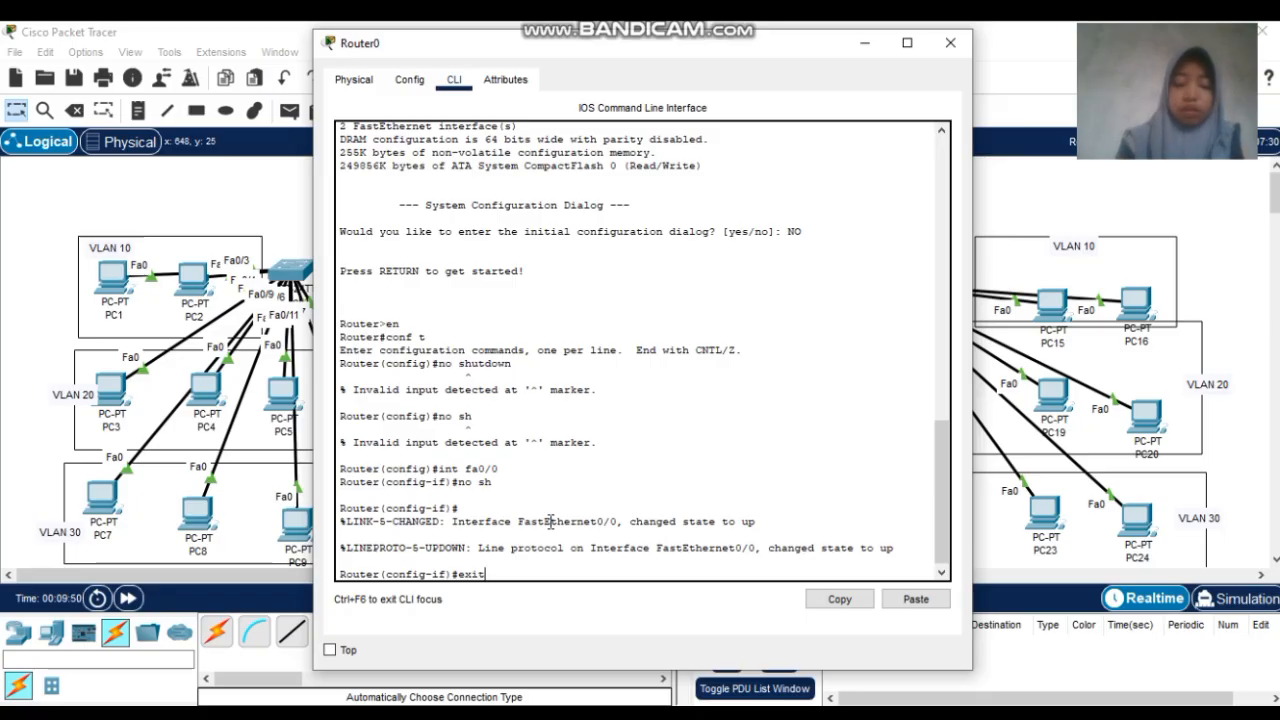
key("Return")
type("ig)#int fa")
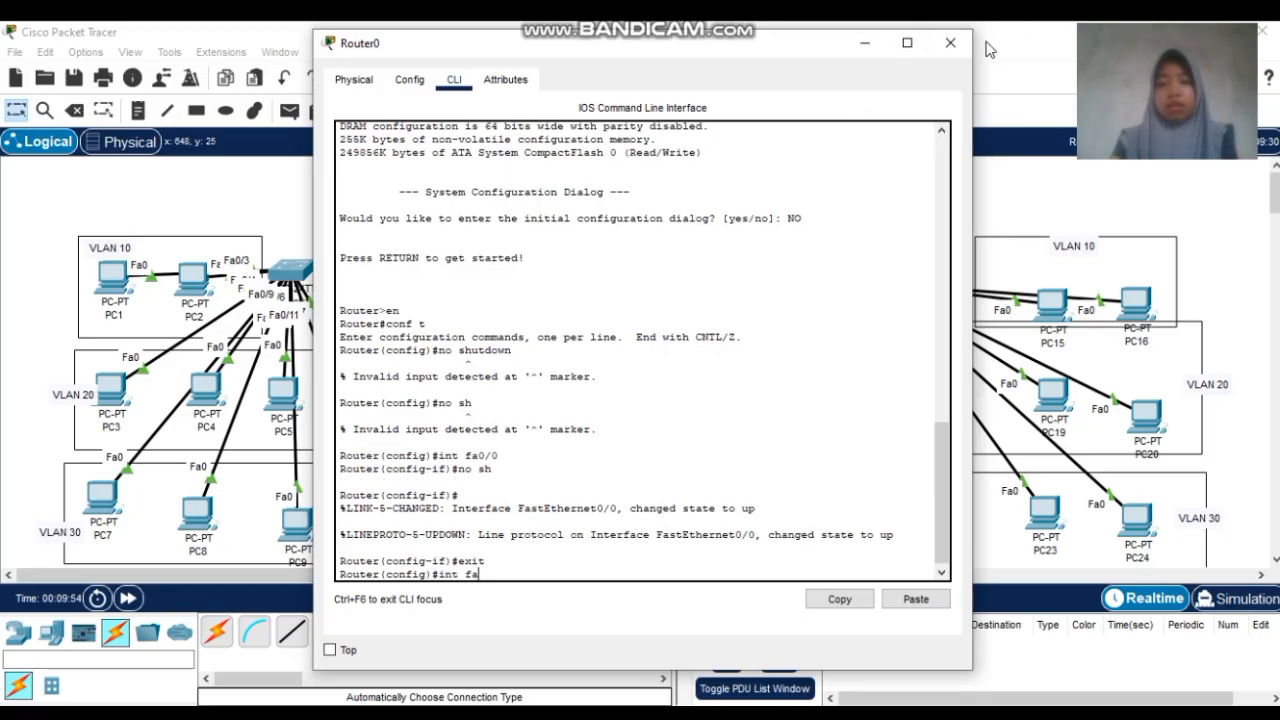
left_click(950, 43)
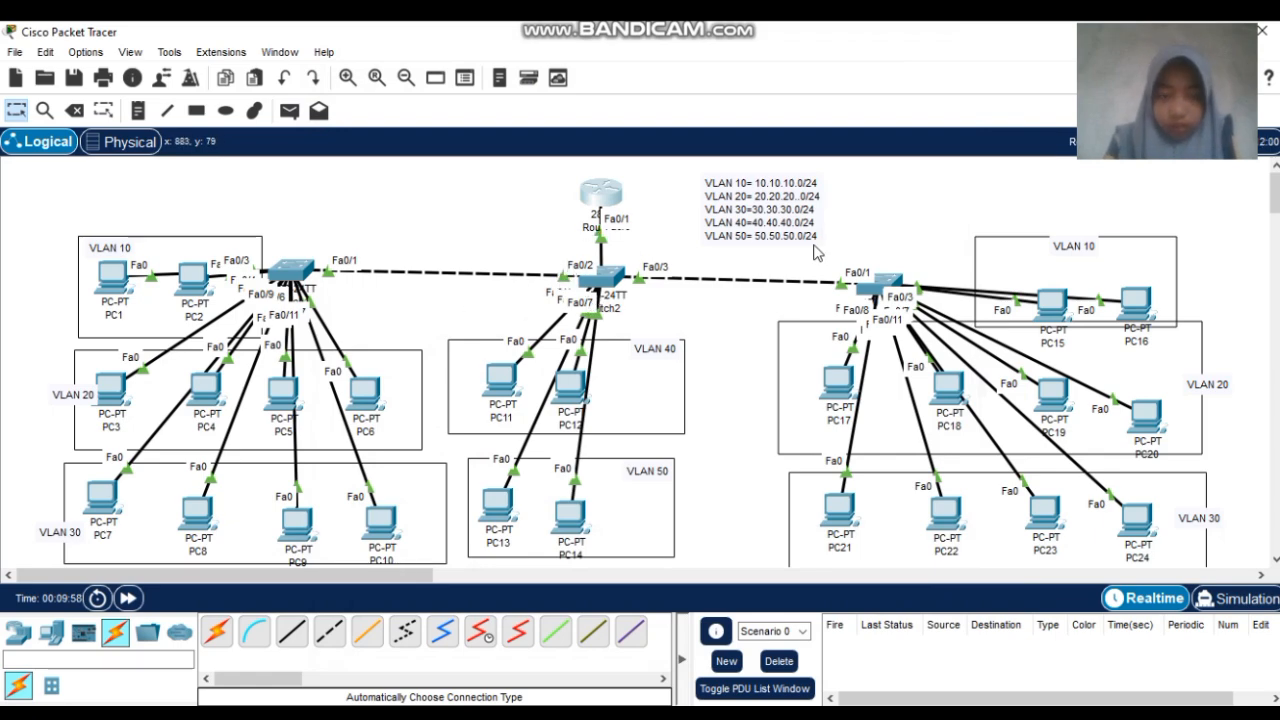
left_click(600, 193)
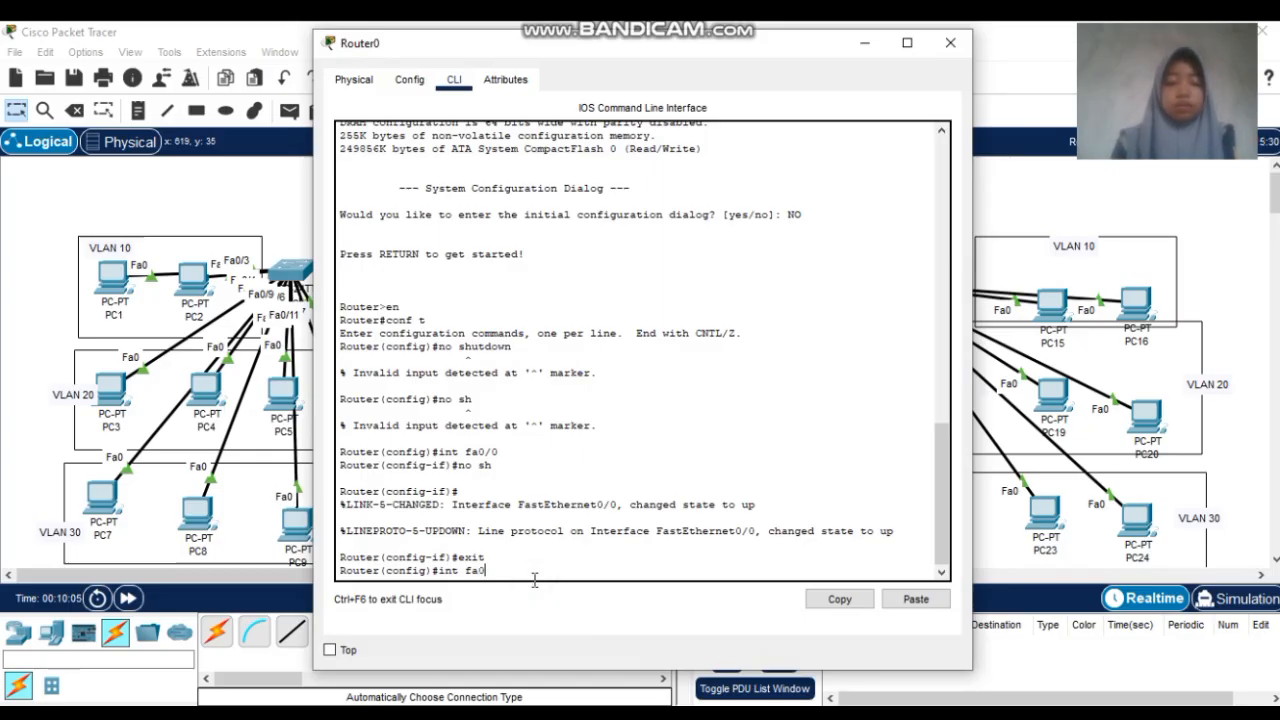
mouse_move(715, 714)
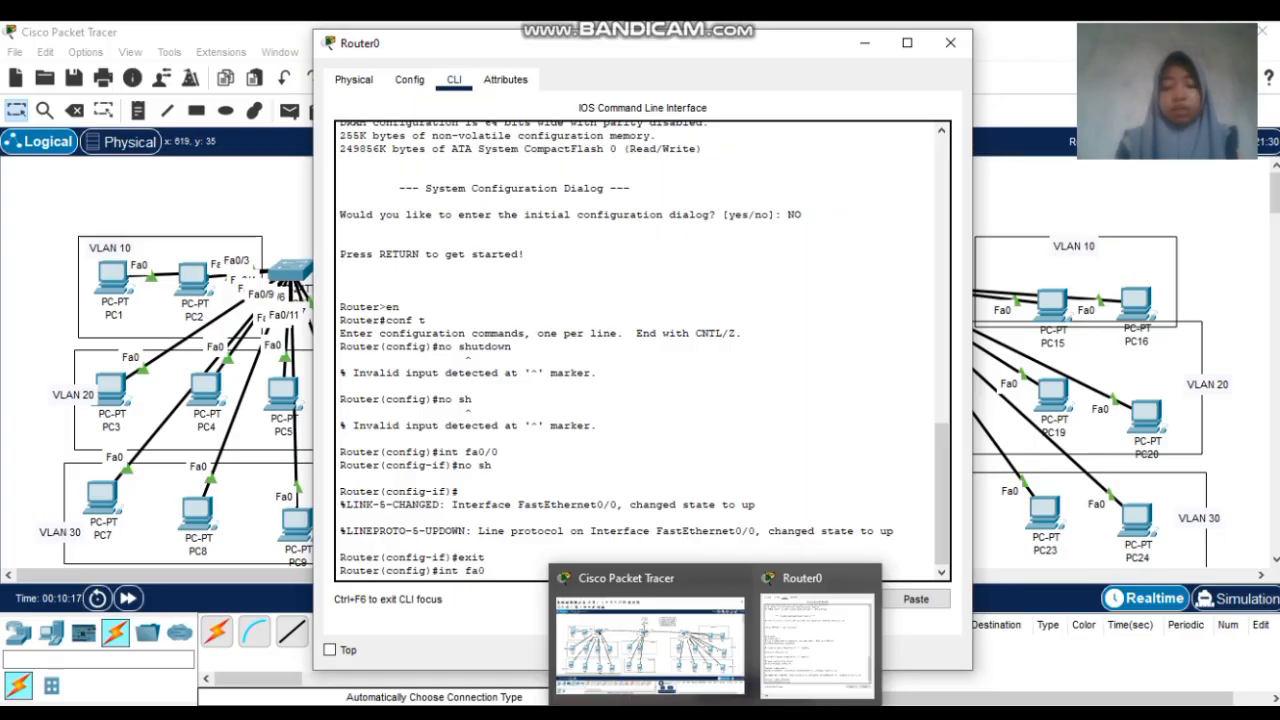
type("/0.10")
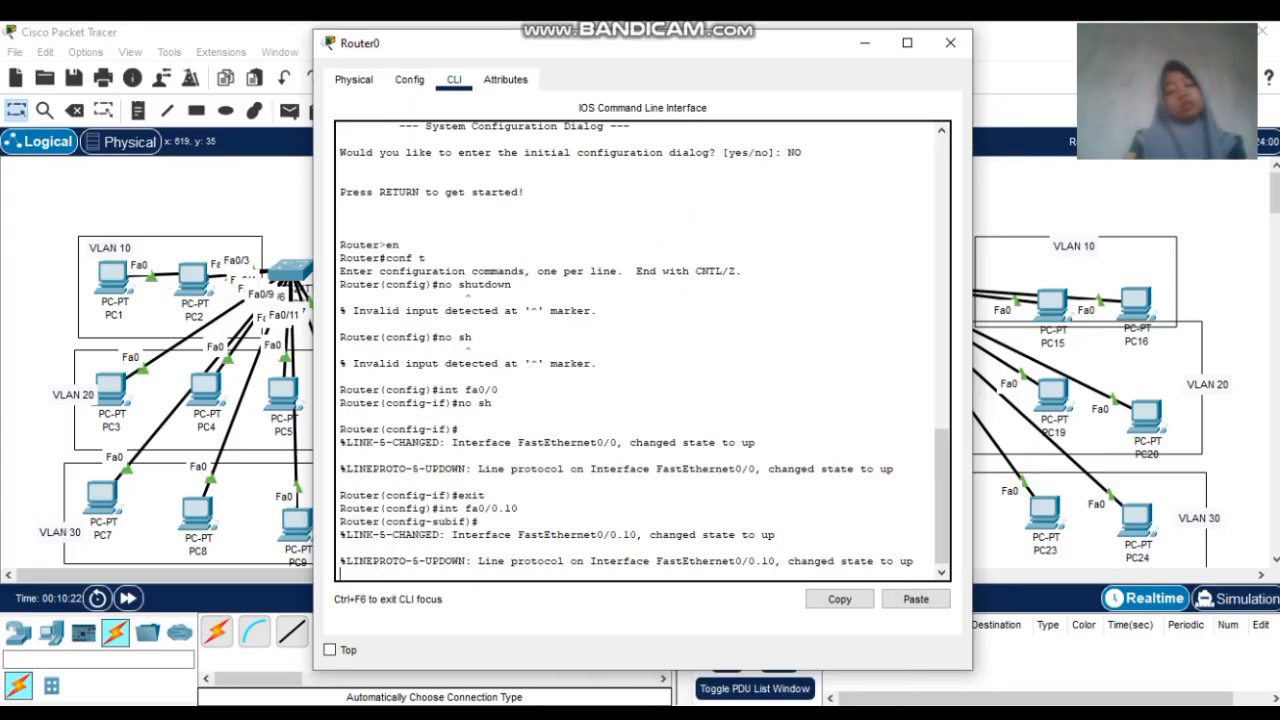
key("Return")
Set the subinterface's VLAN tagging with encapsulation dot1q 10
type("encap")
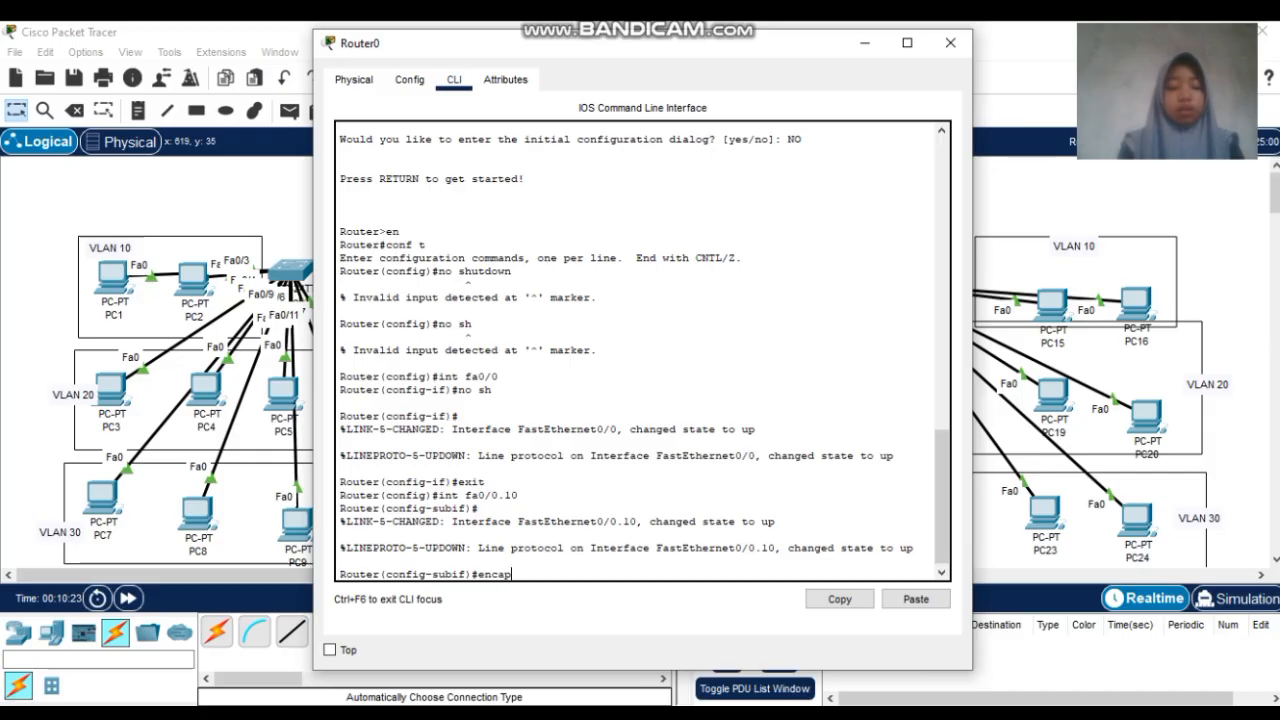
type("sulation")
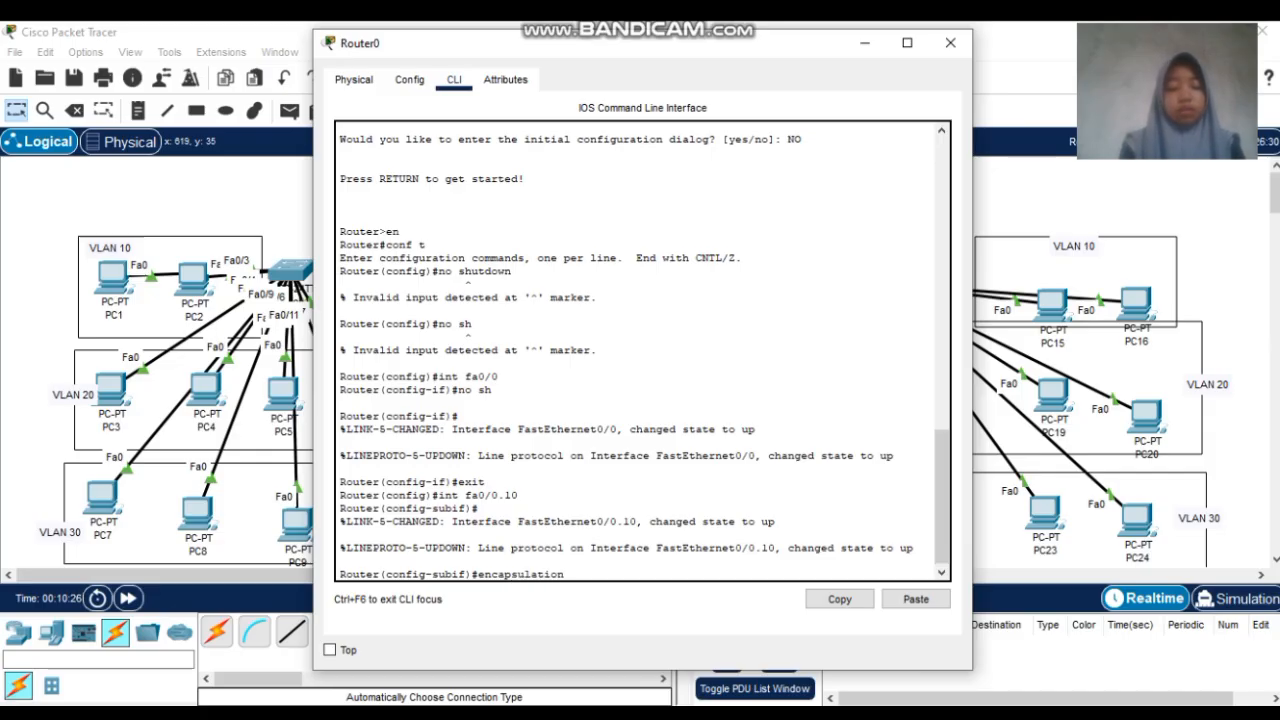
type(" dot1q")
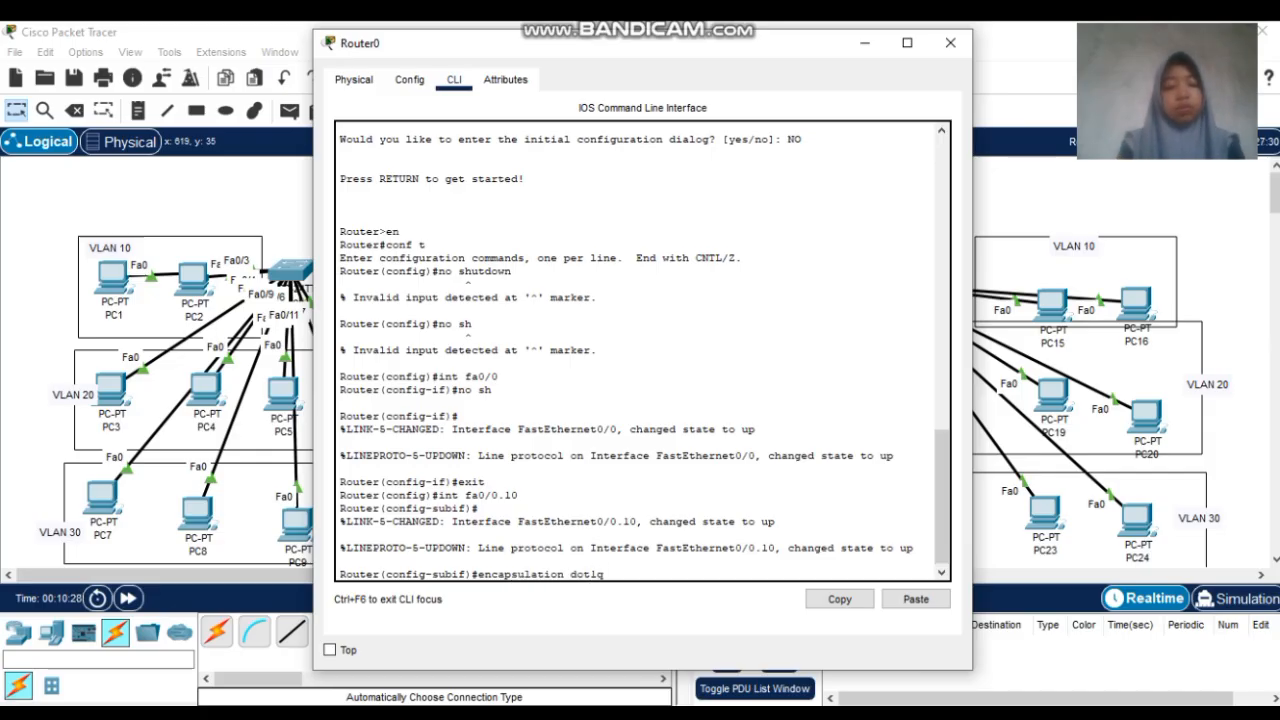
type(" 10")
key("Return")
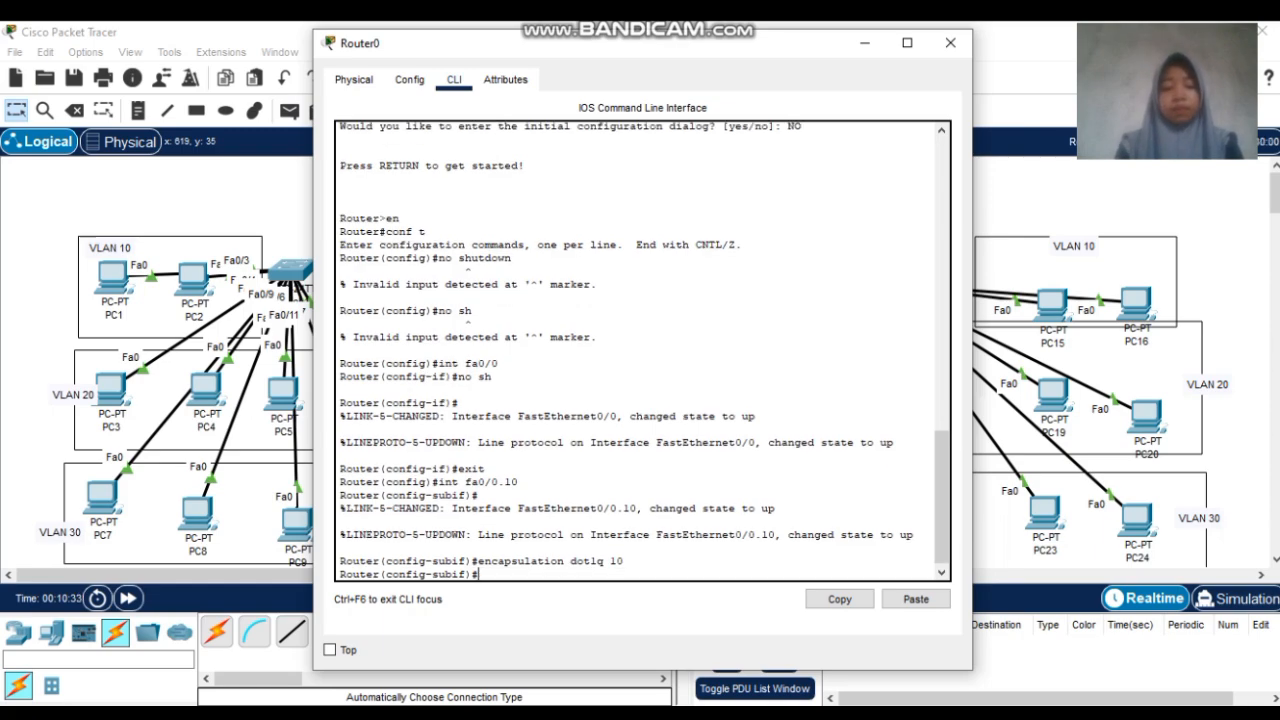
Assign IP address 10.10.10.1 with mask 255.255.255.0 to subinterface fa0/0.10 using ip add
type("ip add 10.10.10")
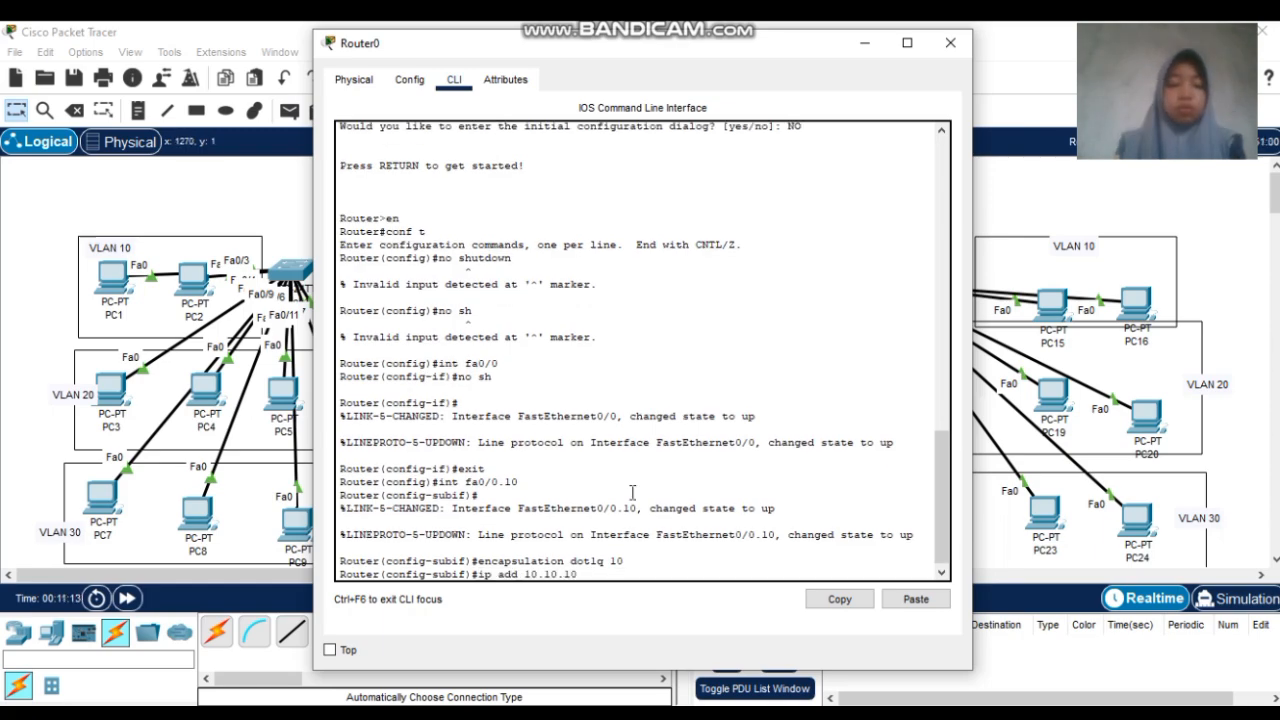
type(".")
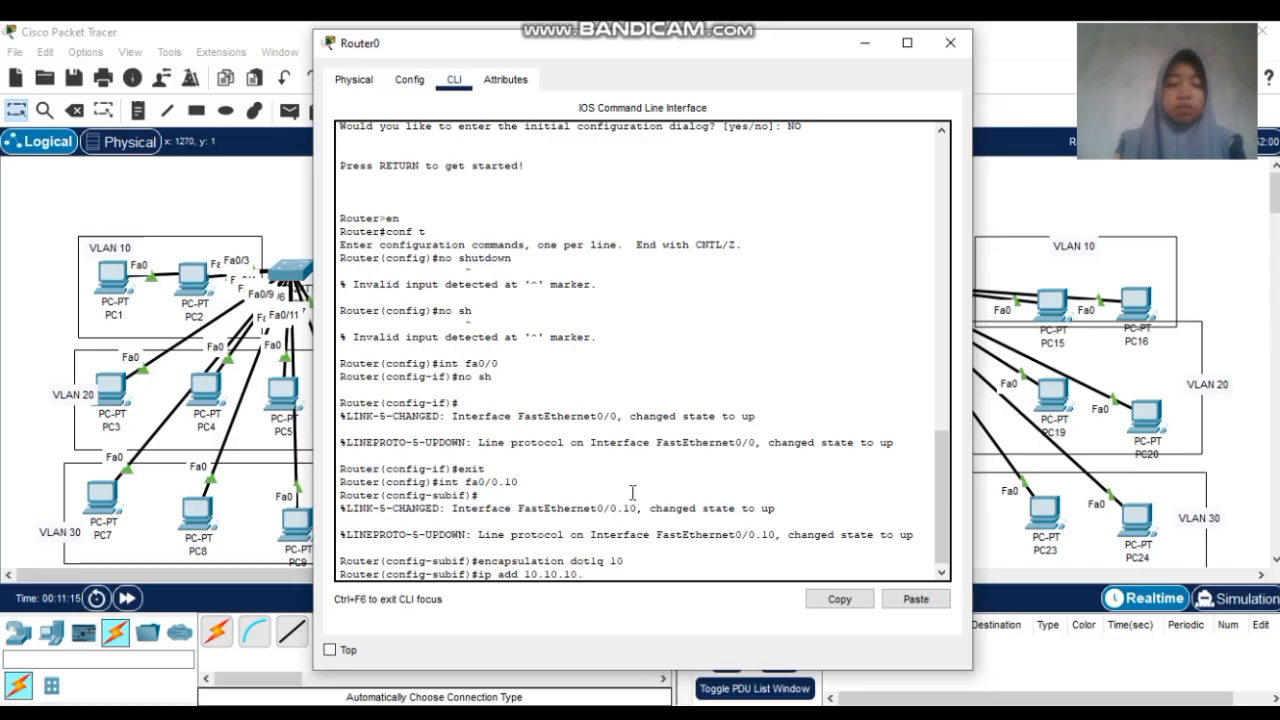
type("1")
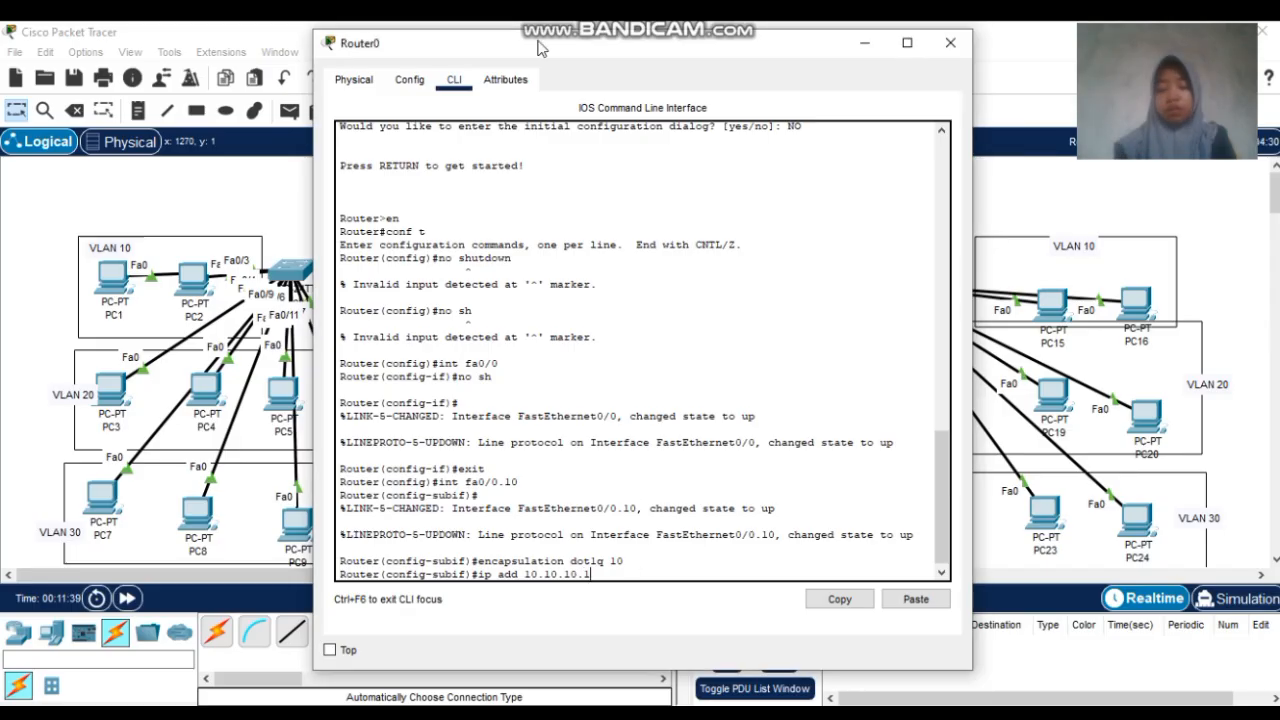
key("Return")
key("Up")
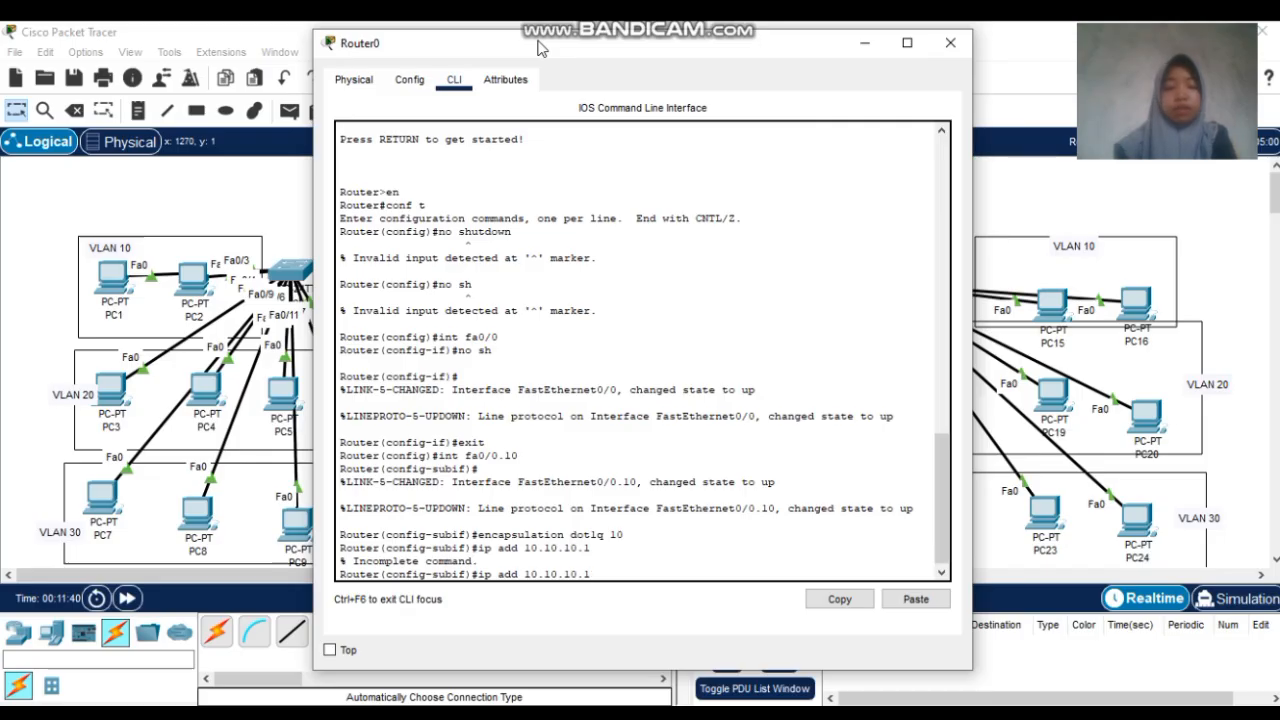
type("255.")
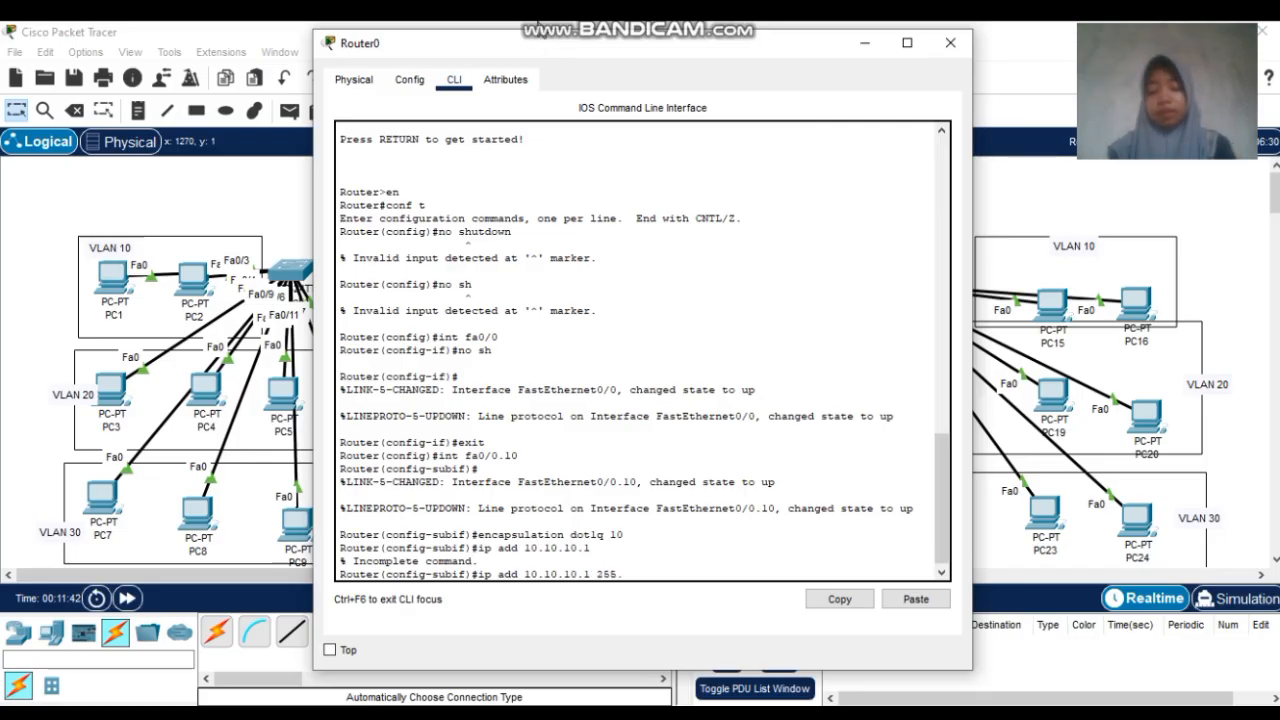
type("255.255.0")
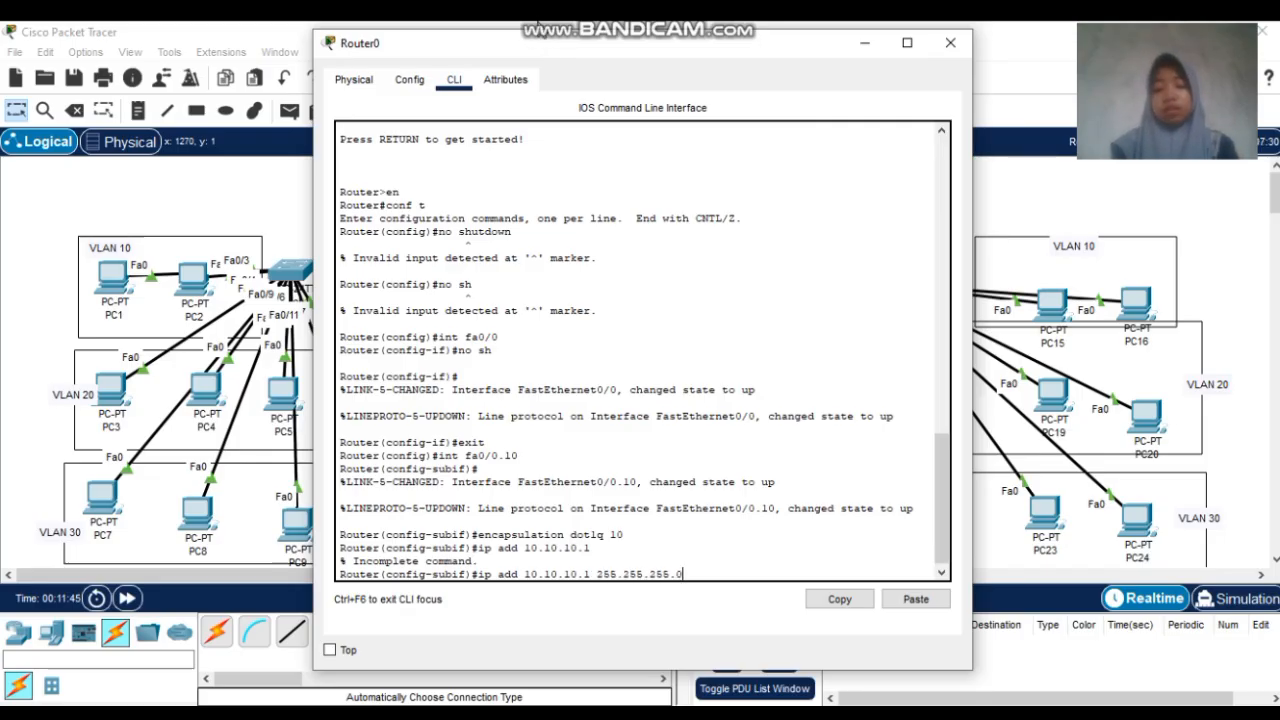
key("Return")
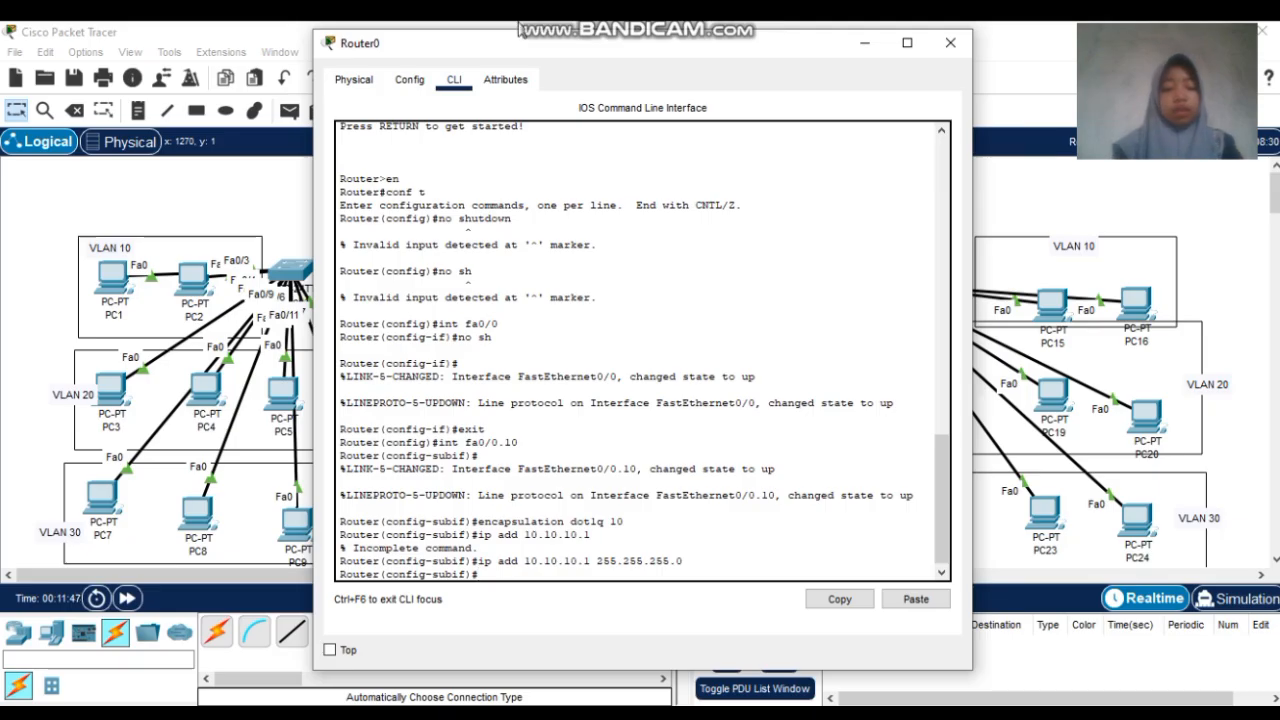
Exit the fa0/0.10 subinterface configuration and create subinterface fa0/0.20 on the router
type("exit")
key("Return")
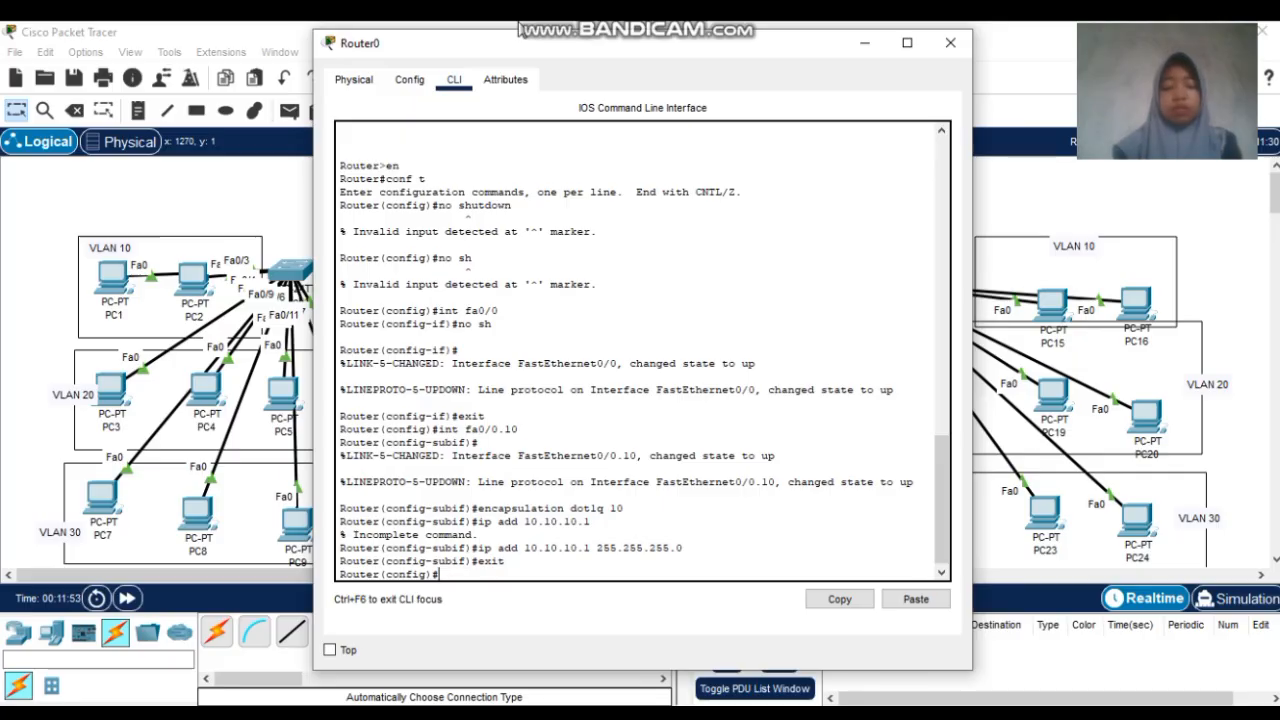
type("in")
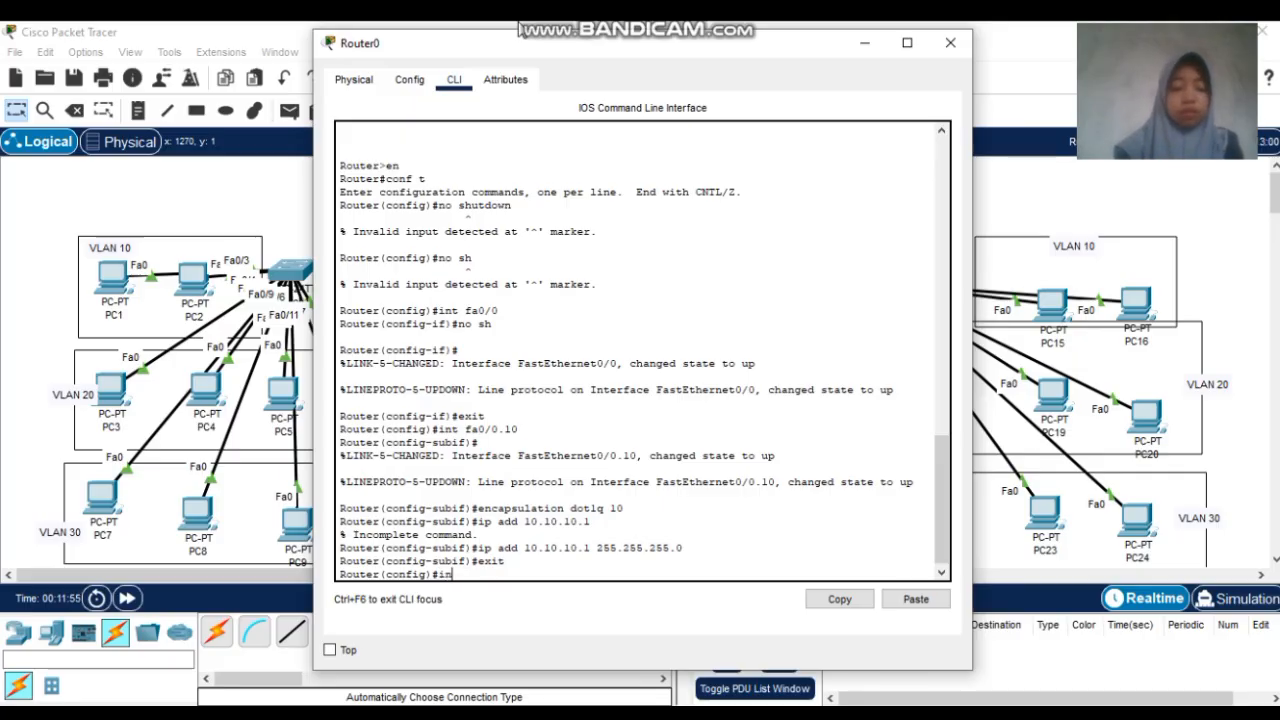
type("t fa0.")
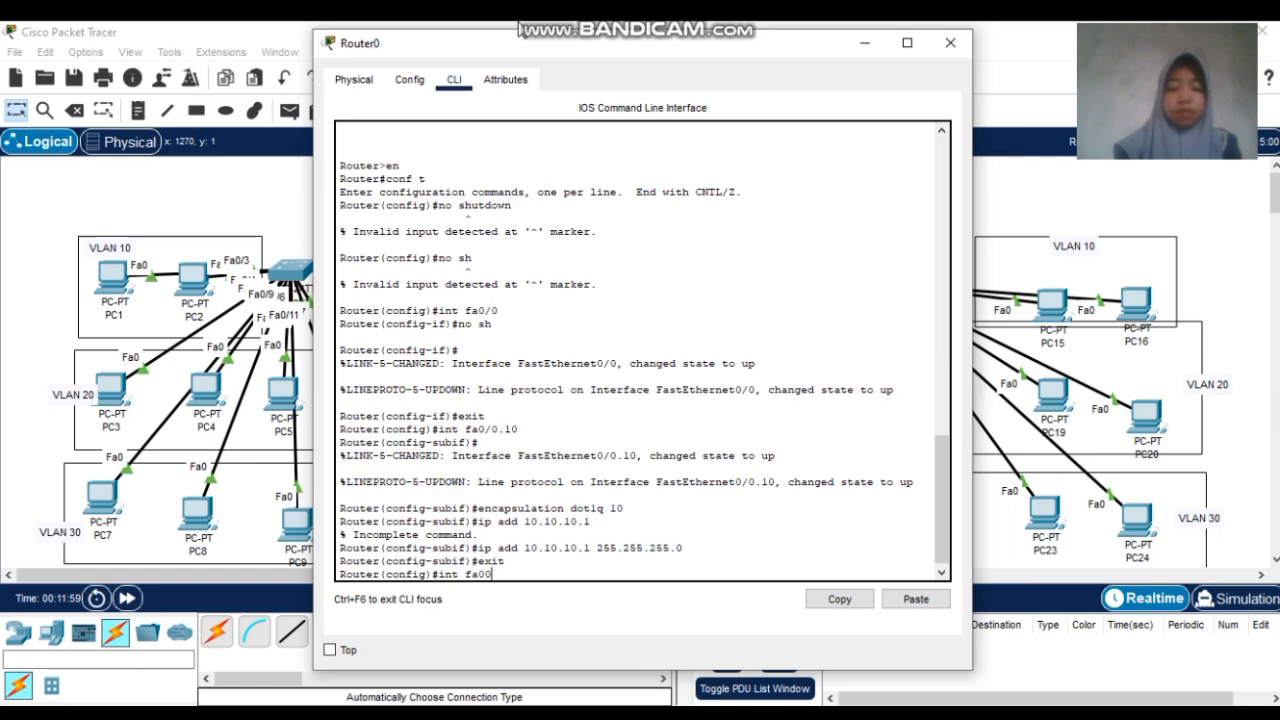
type("/0")
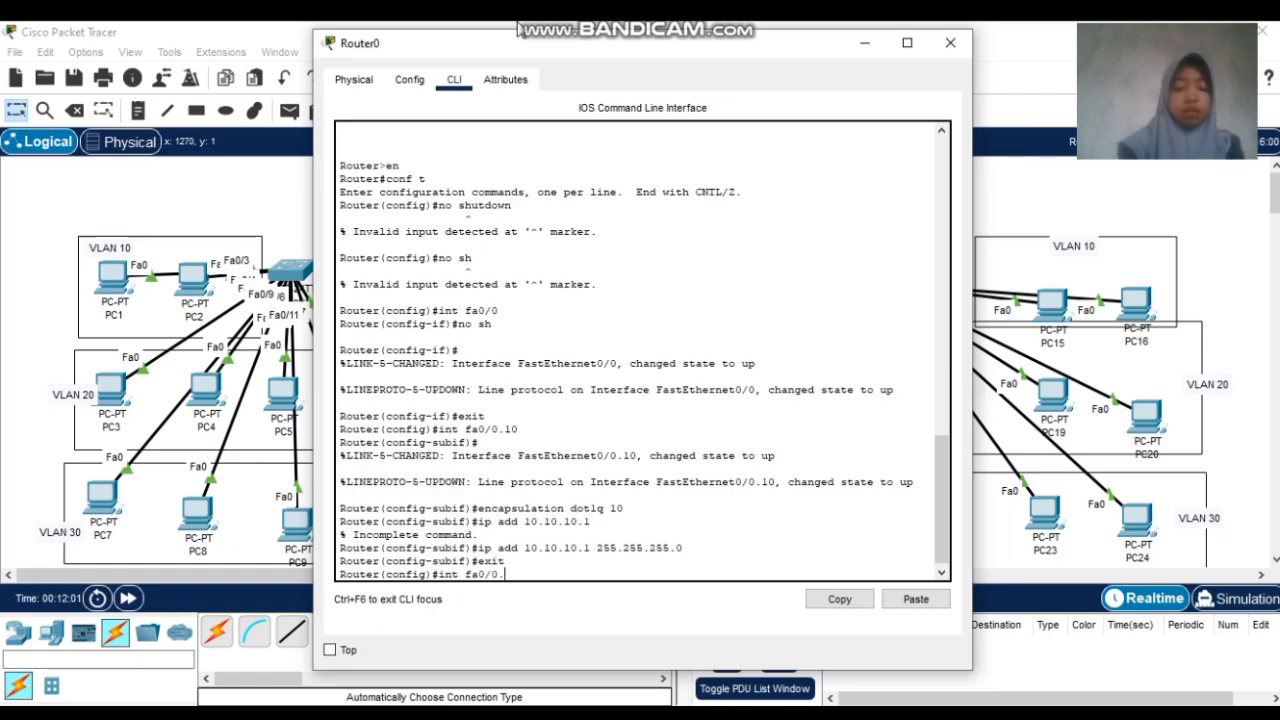
type(".20")
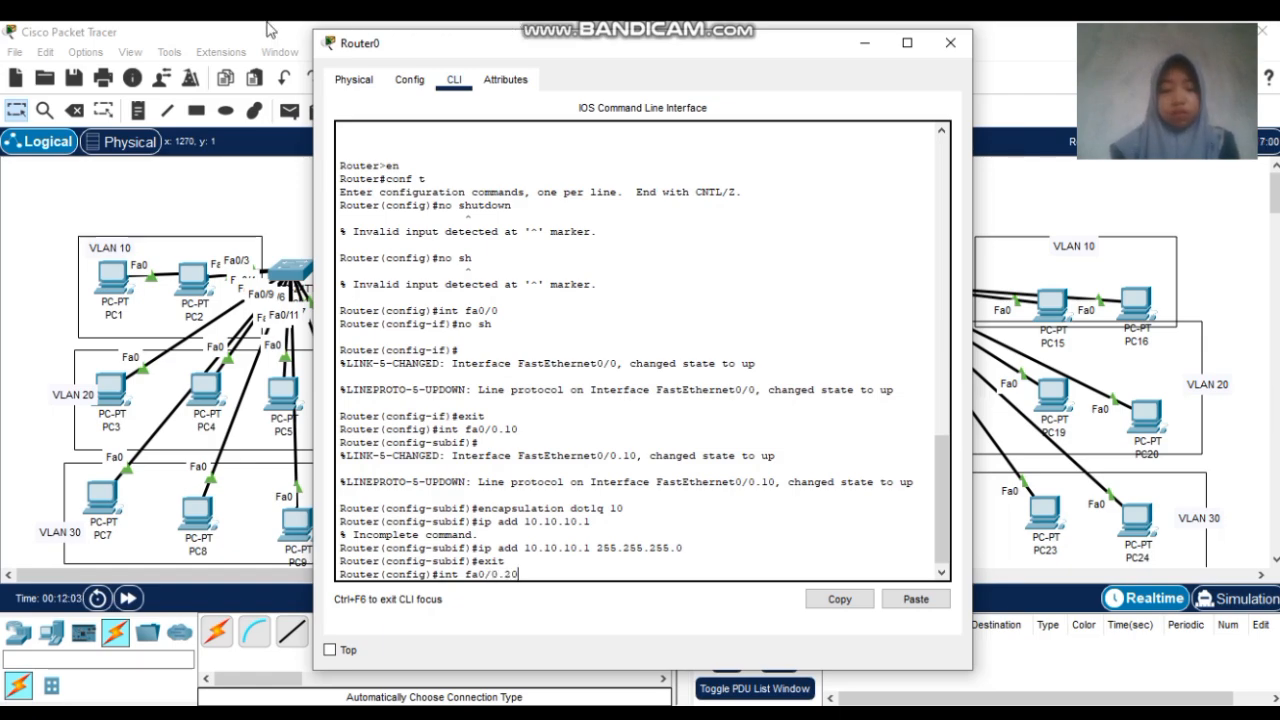
key("Return")
key("Return")
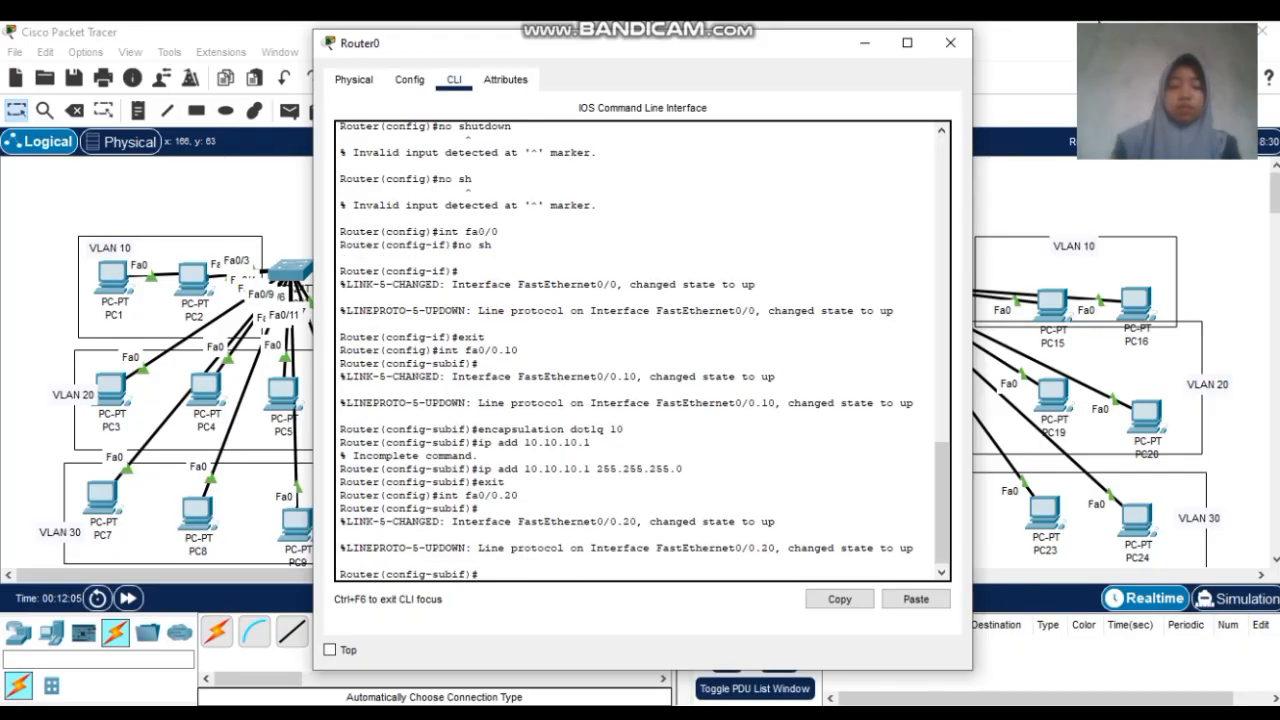
Try to set the fa0/0.20 subinterface's tagging with the command encapsulation vlan20
type("e")
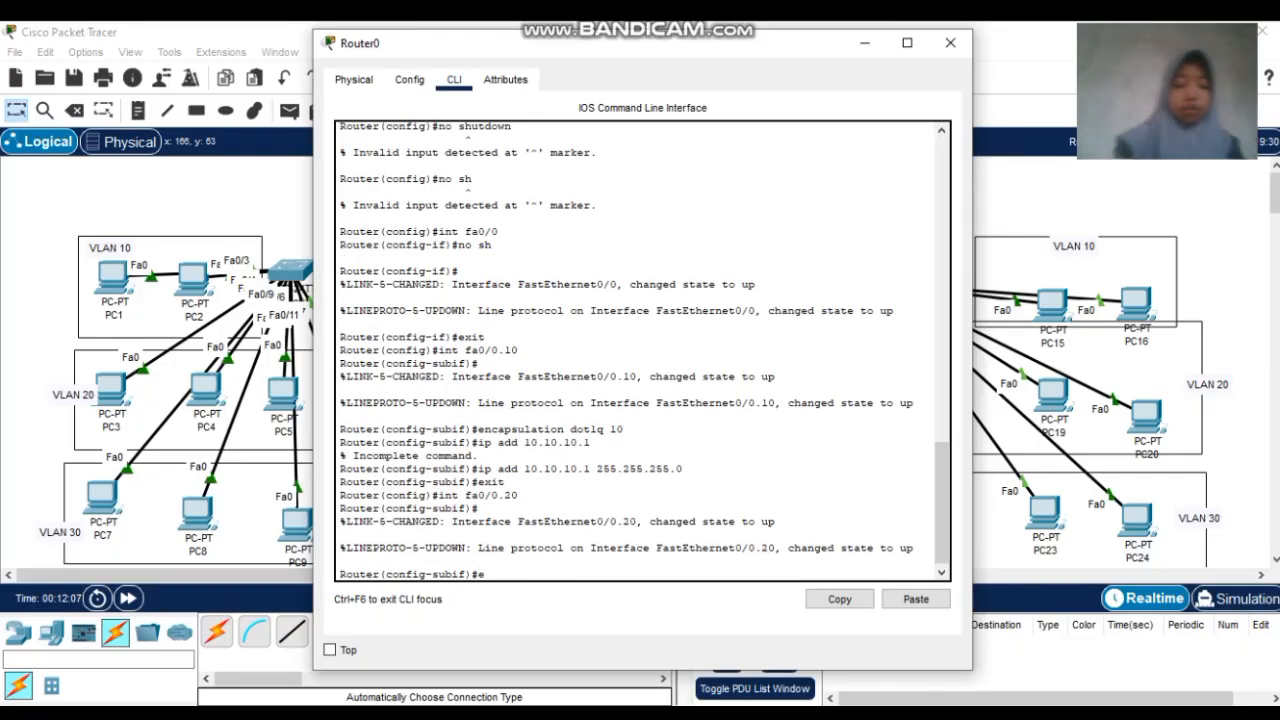
type("ncapsulation")
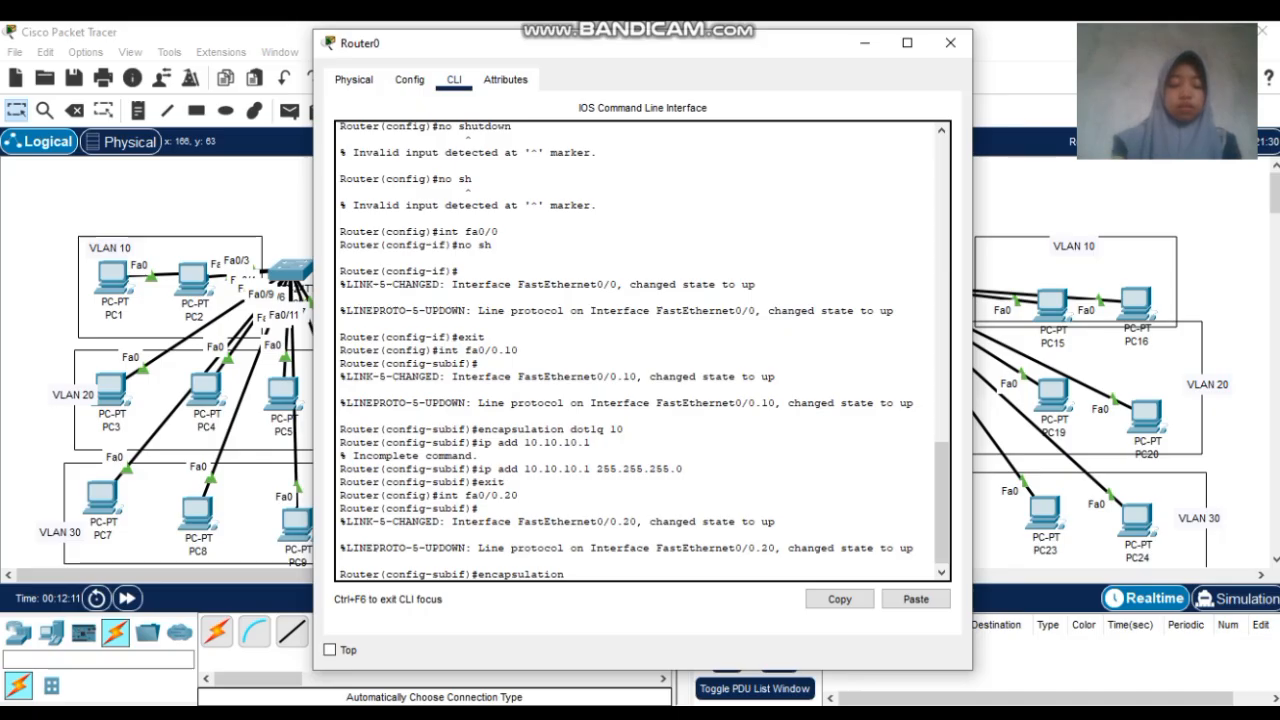
type(" v")
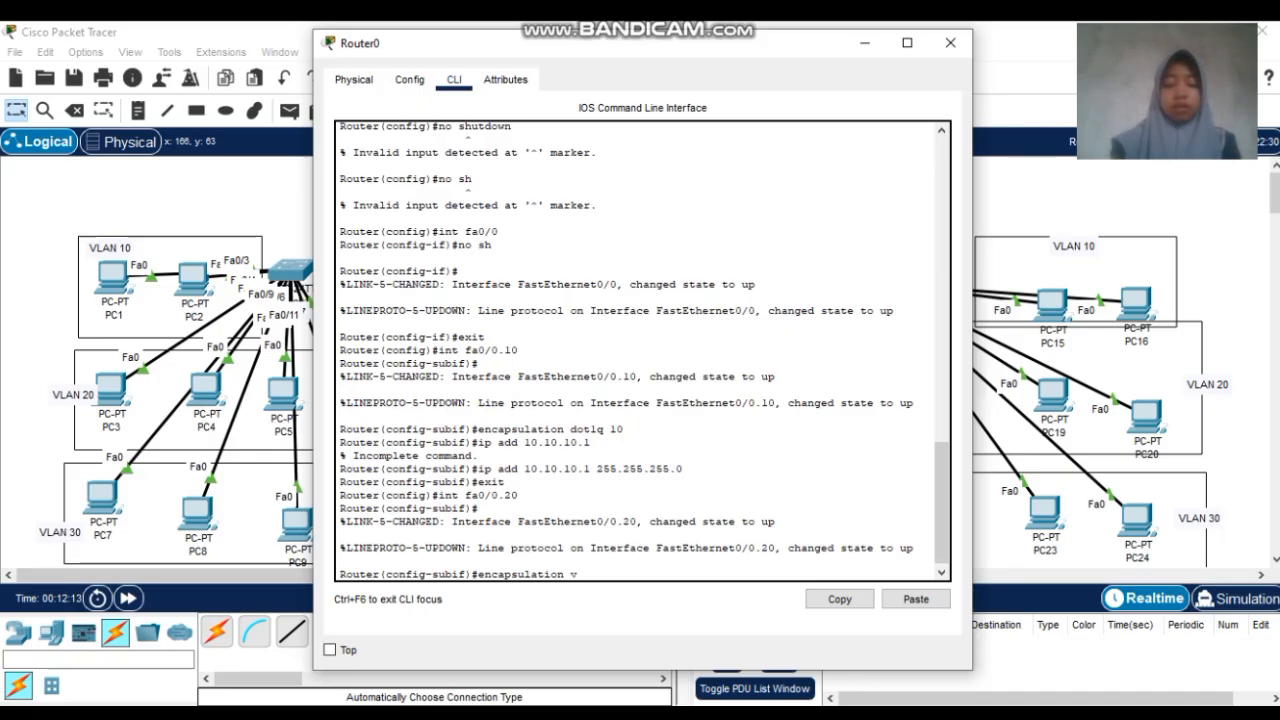
type("lan2")
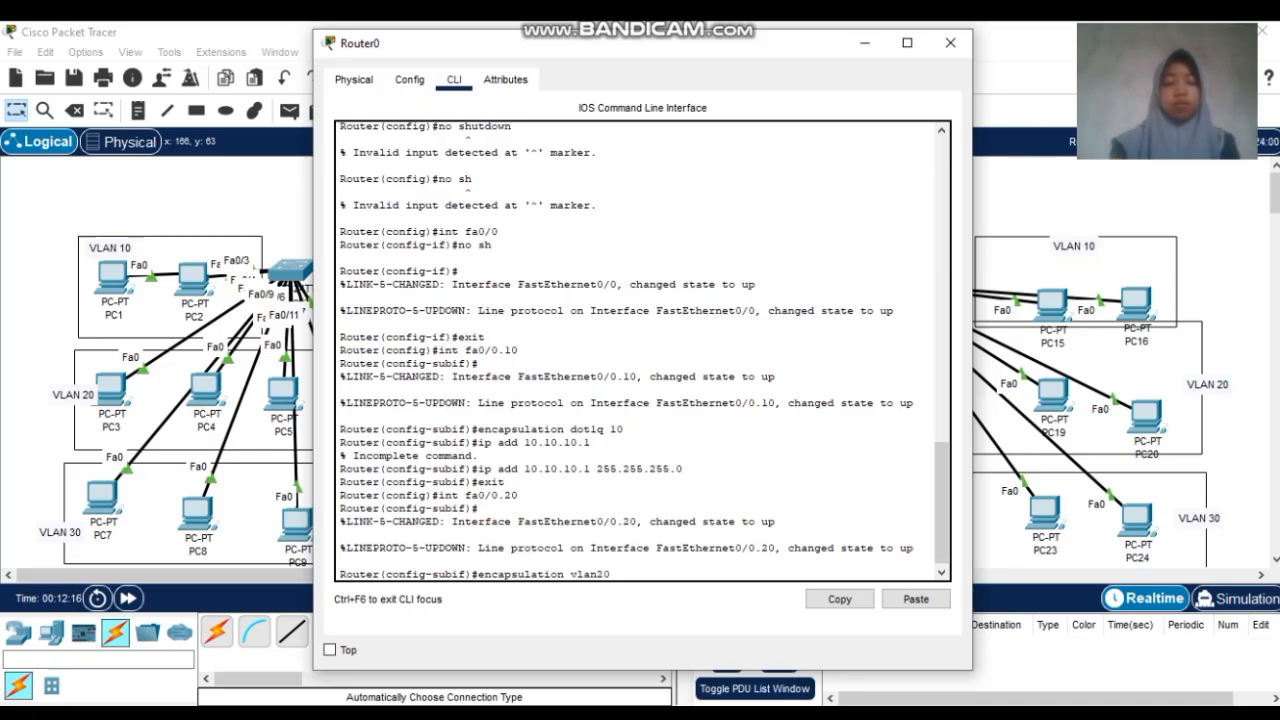
type("0")
key("Return")
Correct the recalled encapsulation command to encapsulation dot1q 20 and run it for subinterface fa0/0.20
key("Up")
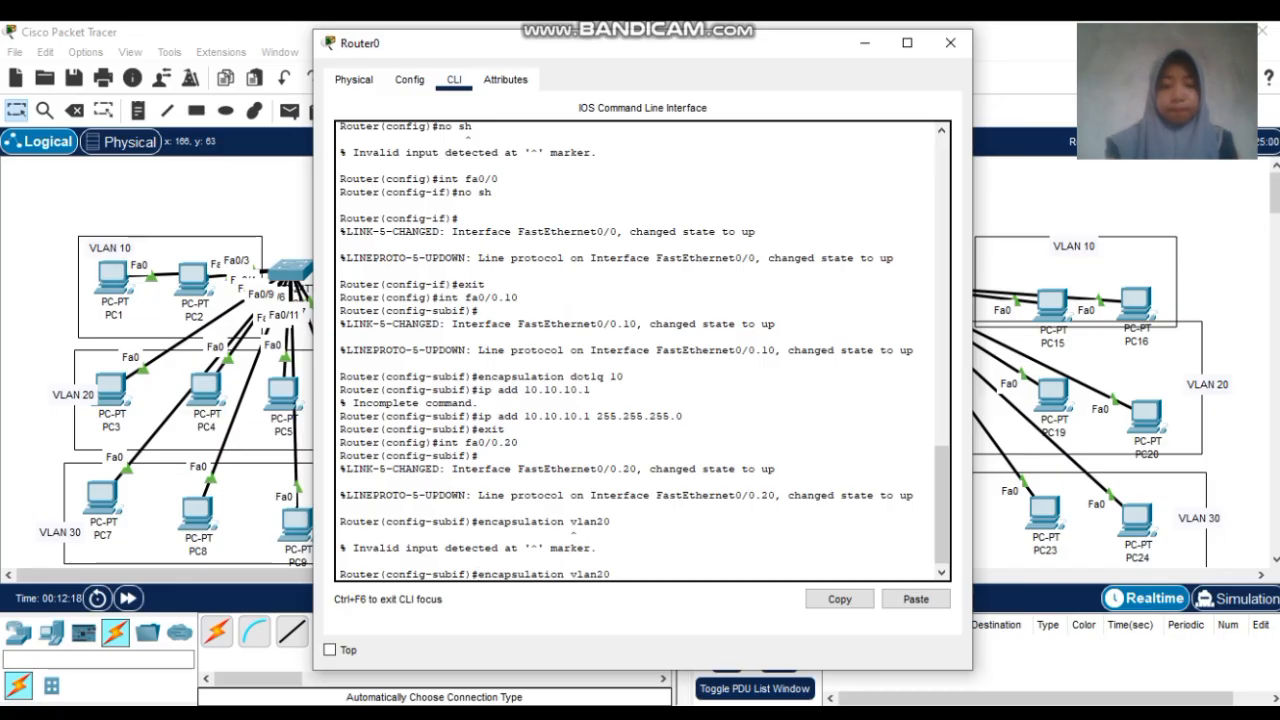
key("BackSpace")
key("BackSpace")
key("BackSpace")
key("BackSpace")
key("BackSpace")
key("BackSpace")
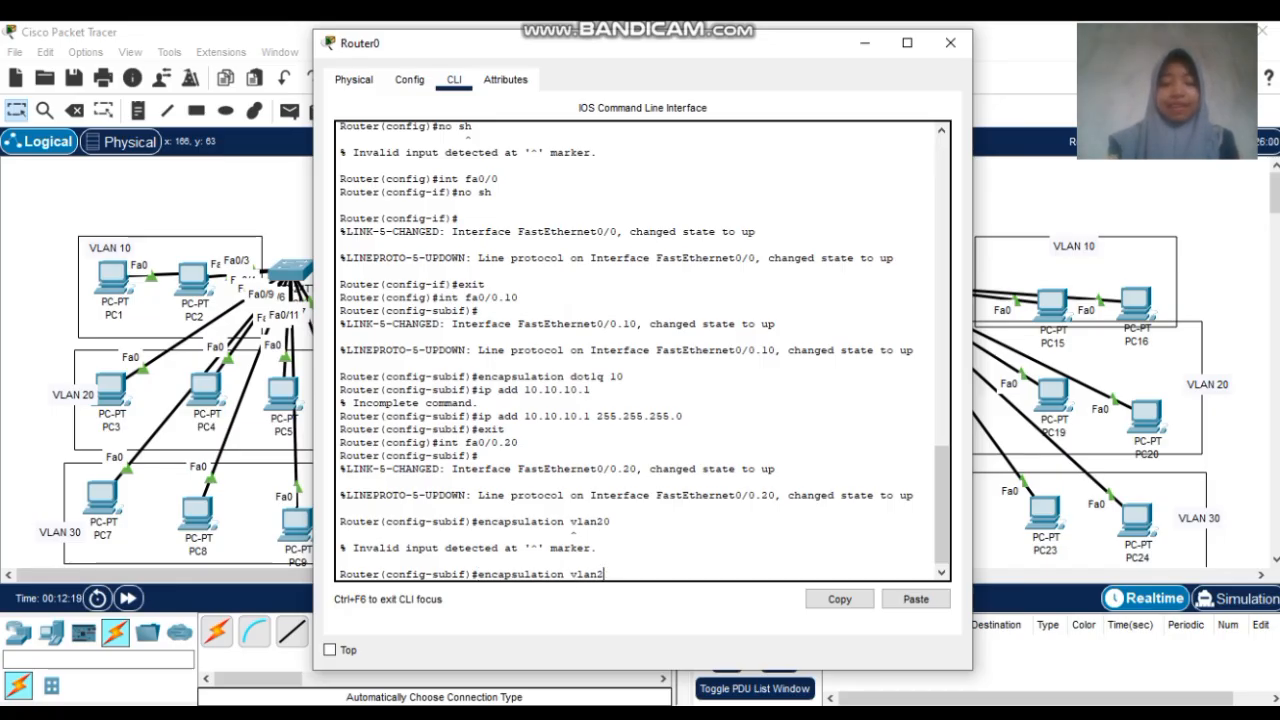
type("do")
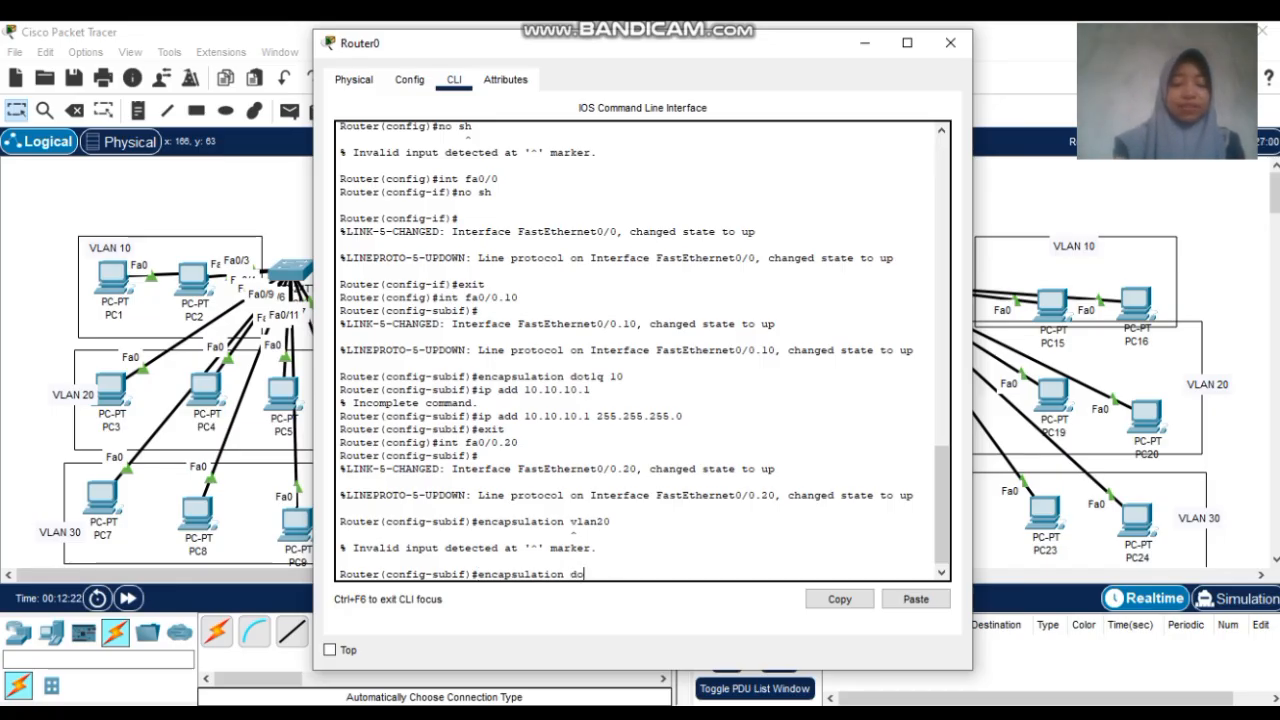
type("t1q")
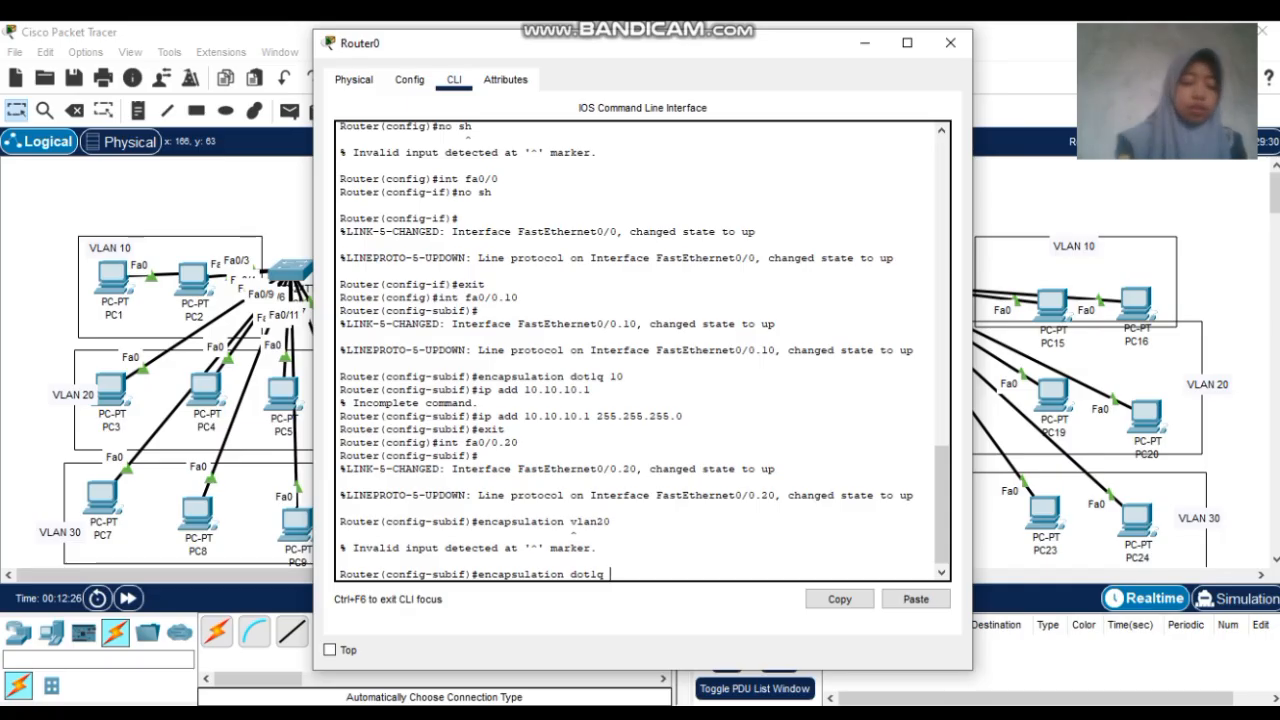
type(" 20")
key("Return")
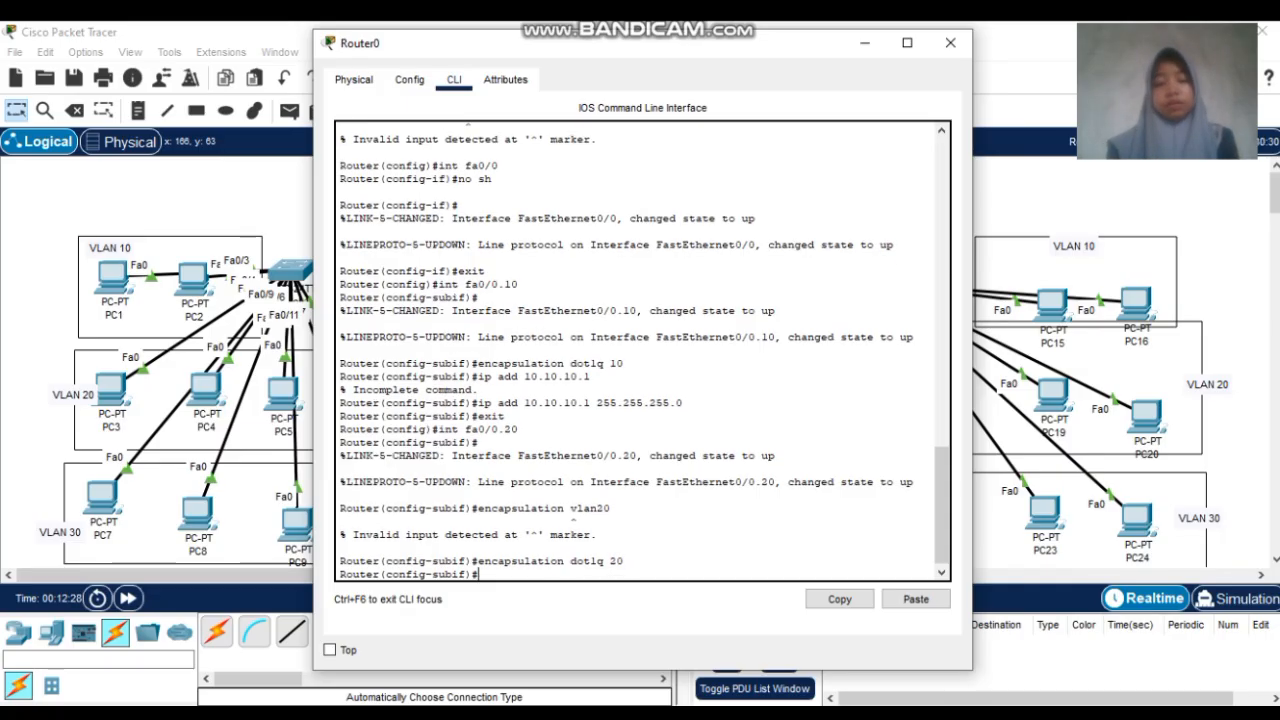
Assign IP address 20.20.20.1 with mask 255.255.255.0 to subinterface fa0/0.20 using ip add
type("ip ")
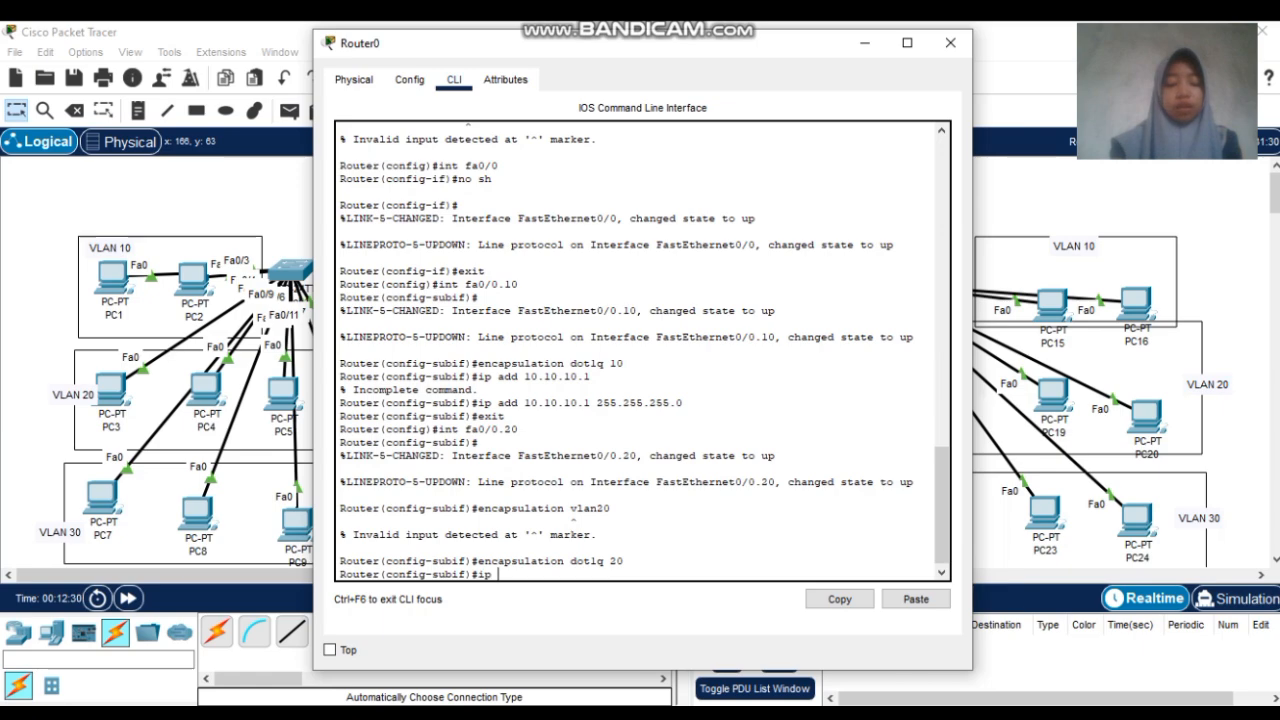
type("add 192")
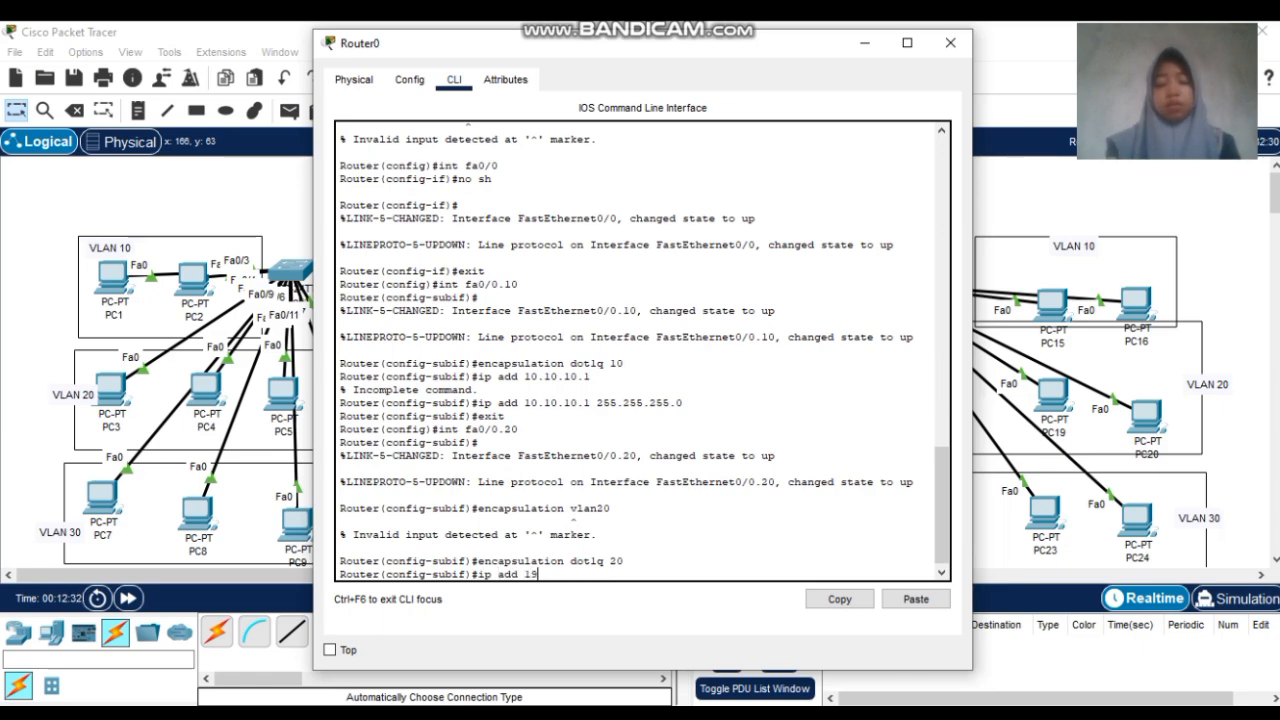
key("BackSpace")
key("BackSpace")
key("BackSpace")
type("2")
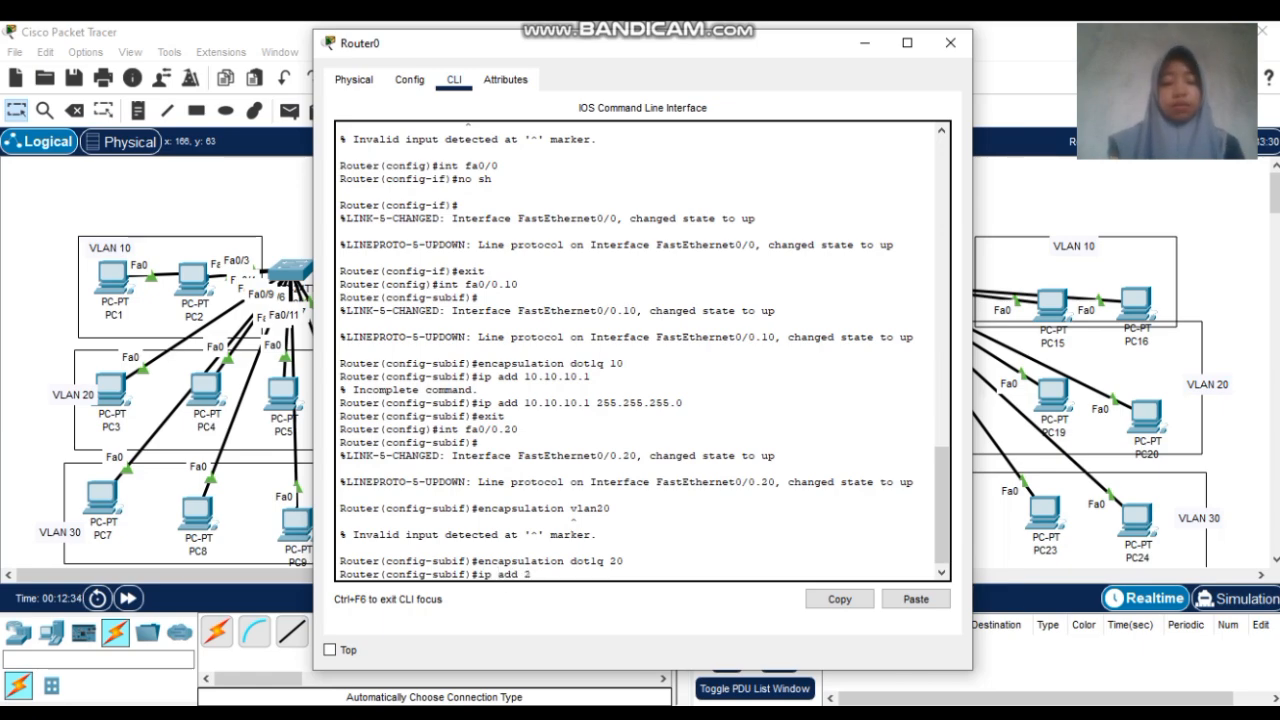
type("0.20.20.")
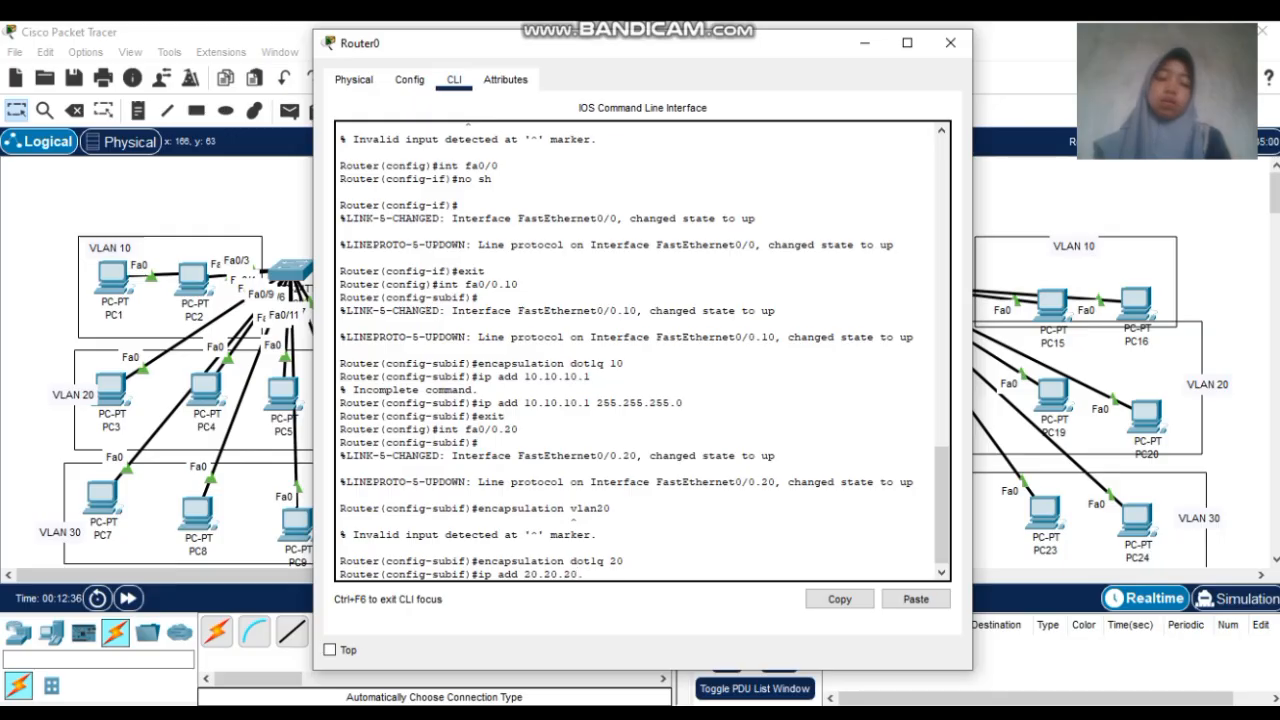
type("1")
key("Return")
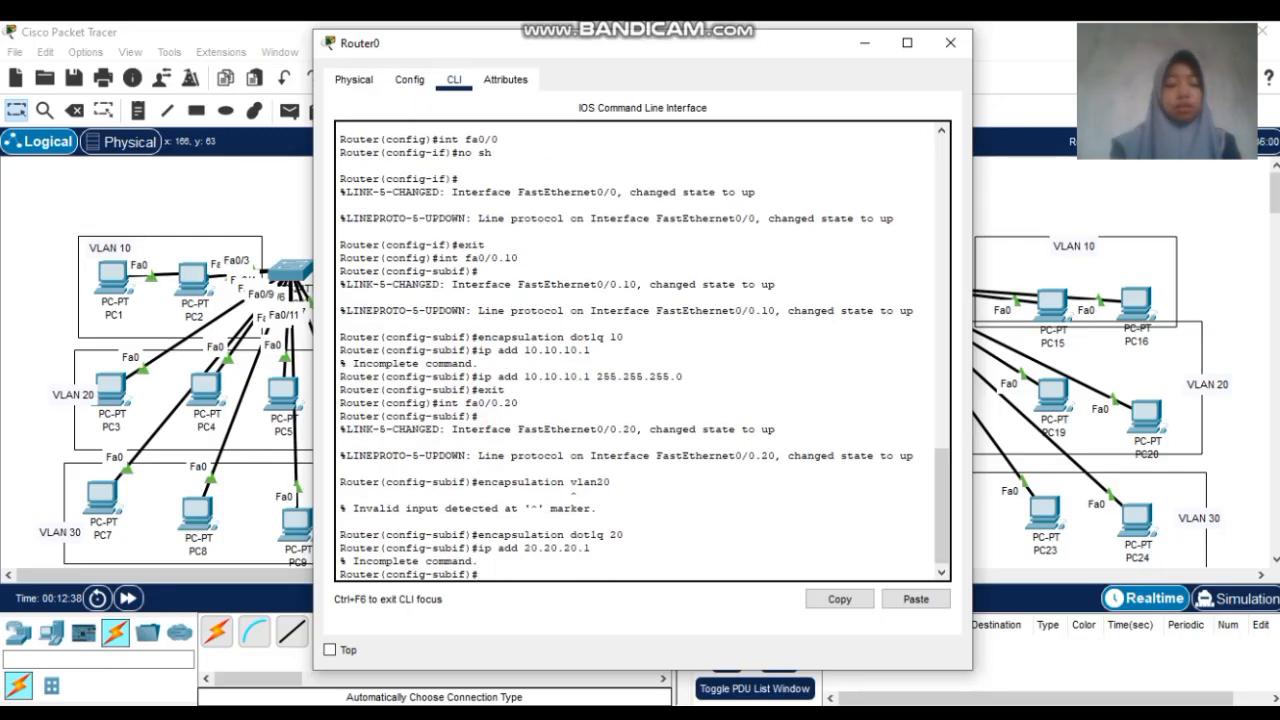
key("Up")
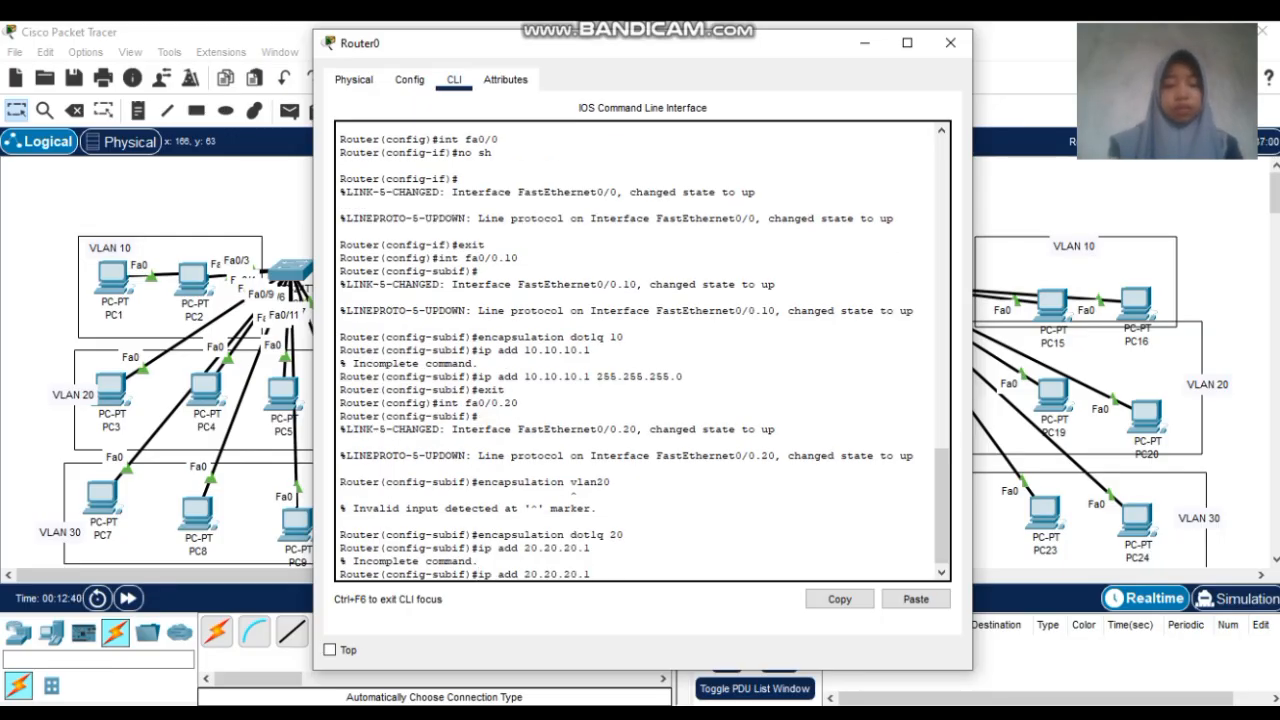
type("255.255")
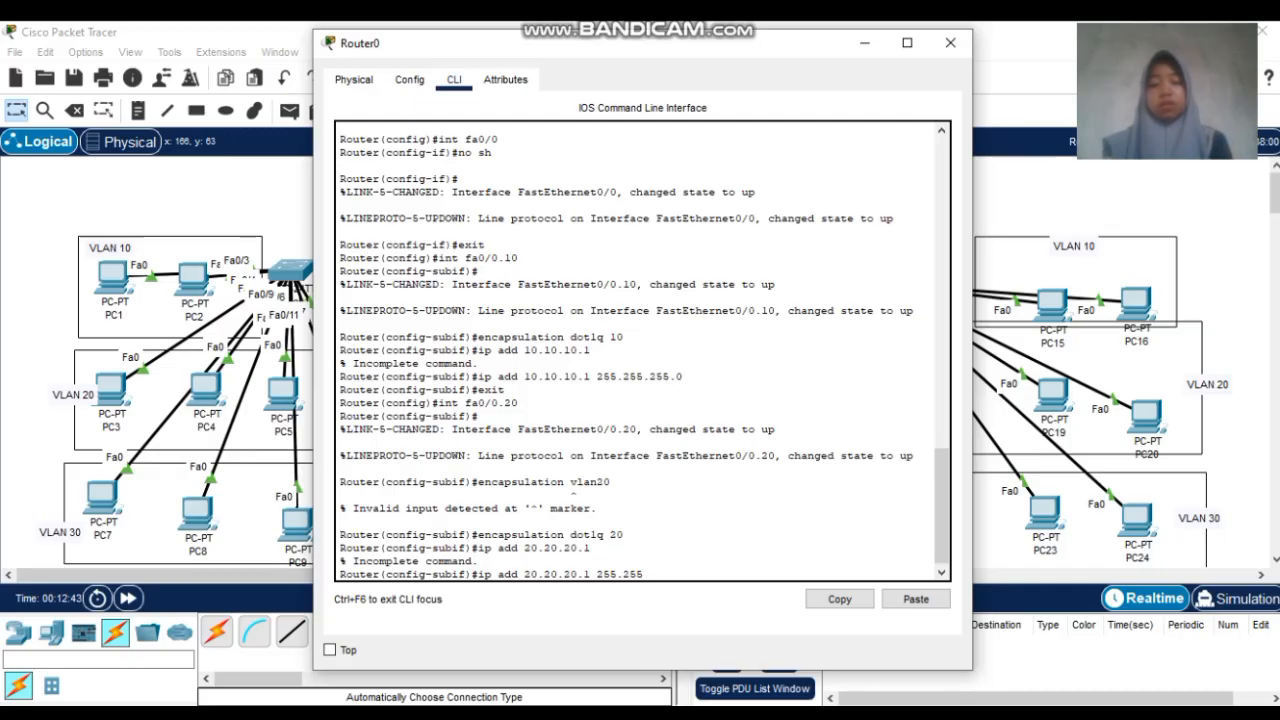
type(".255.2")
key("BackSpace")
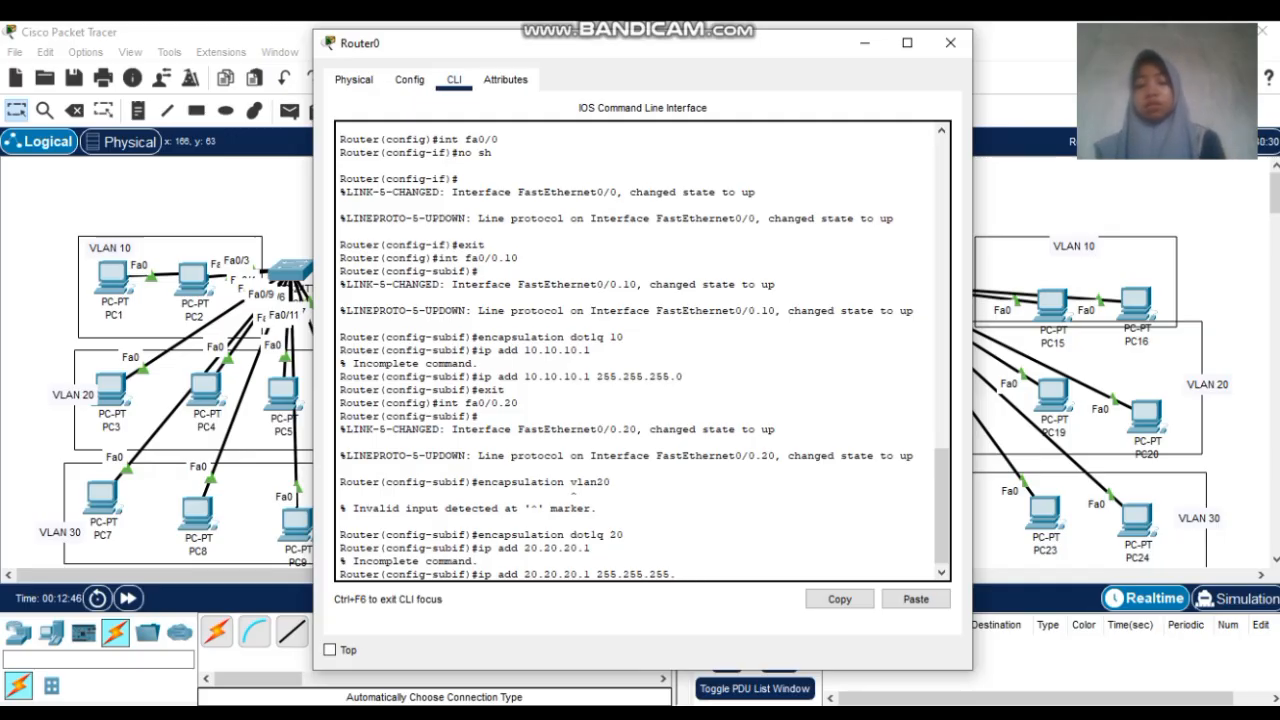
type("0")
key("Return")
Exit the fa0/0.20 subinterface configuration and create subinterface fa0/0.30 on the router
type("er(config-subif)#e")
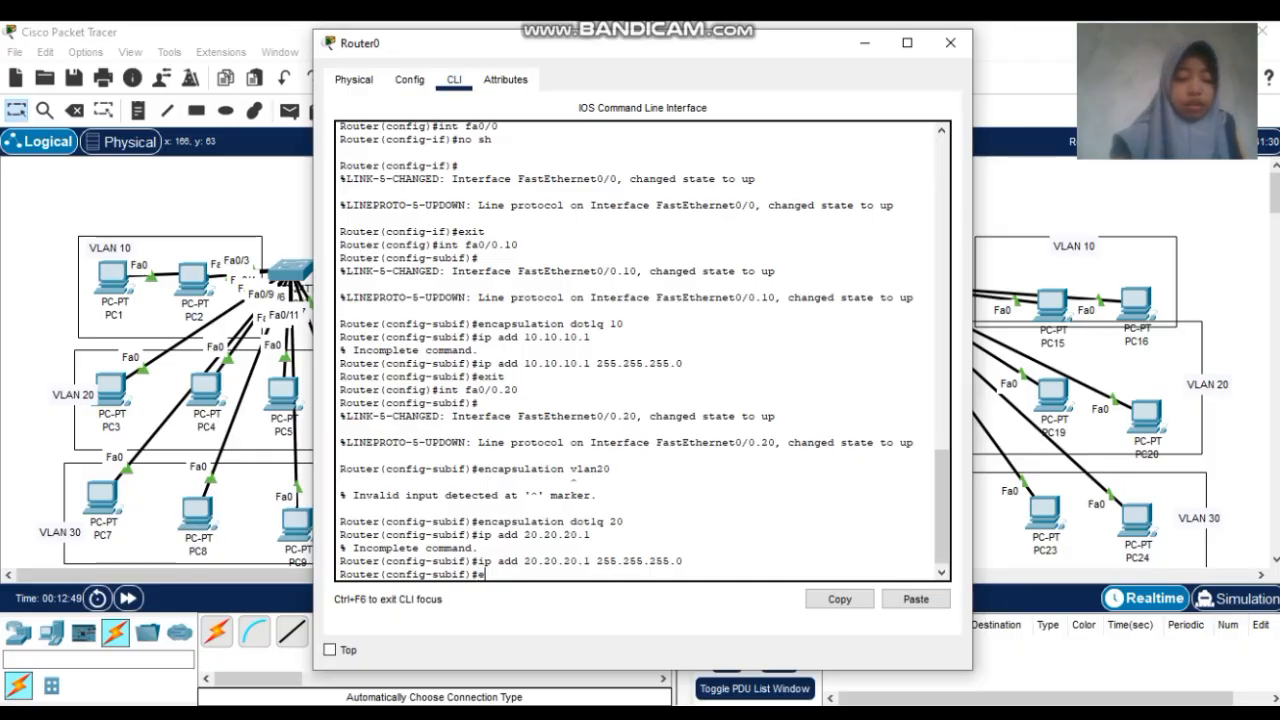
type("xit")
key("Return")
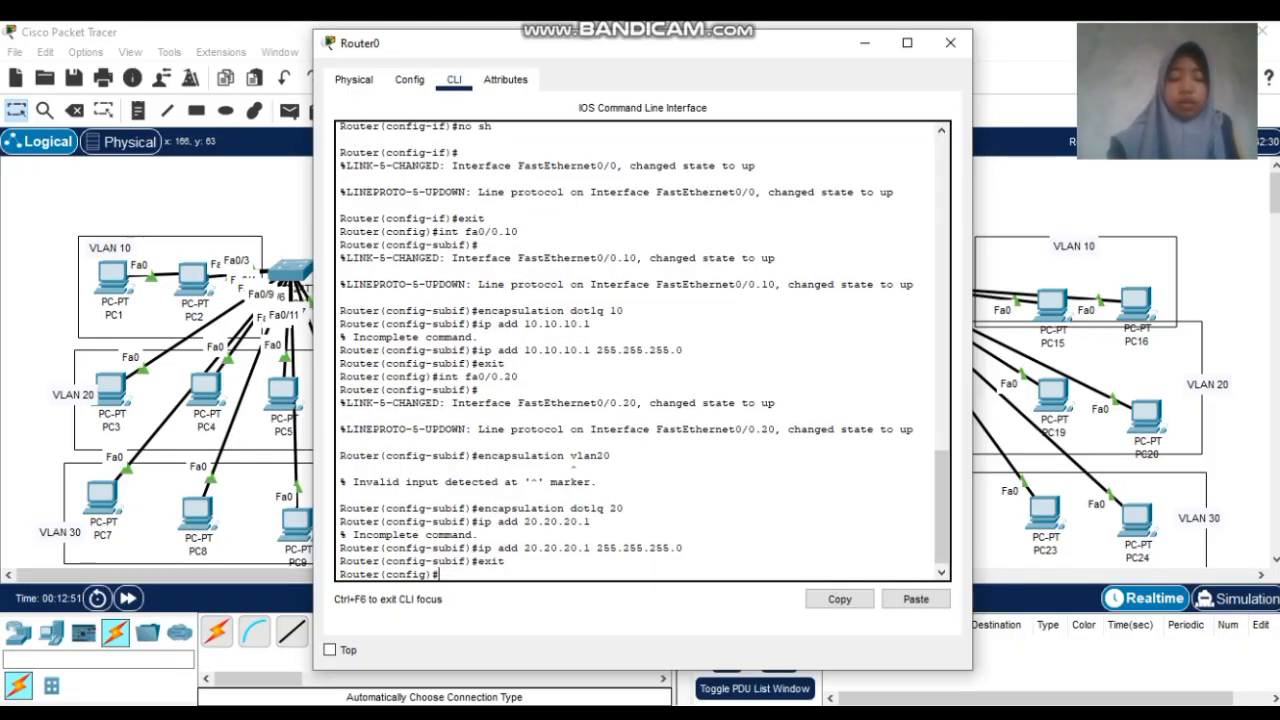
type("int")
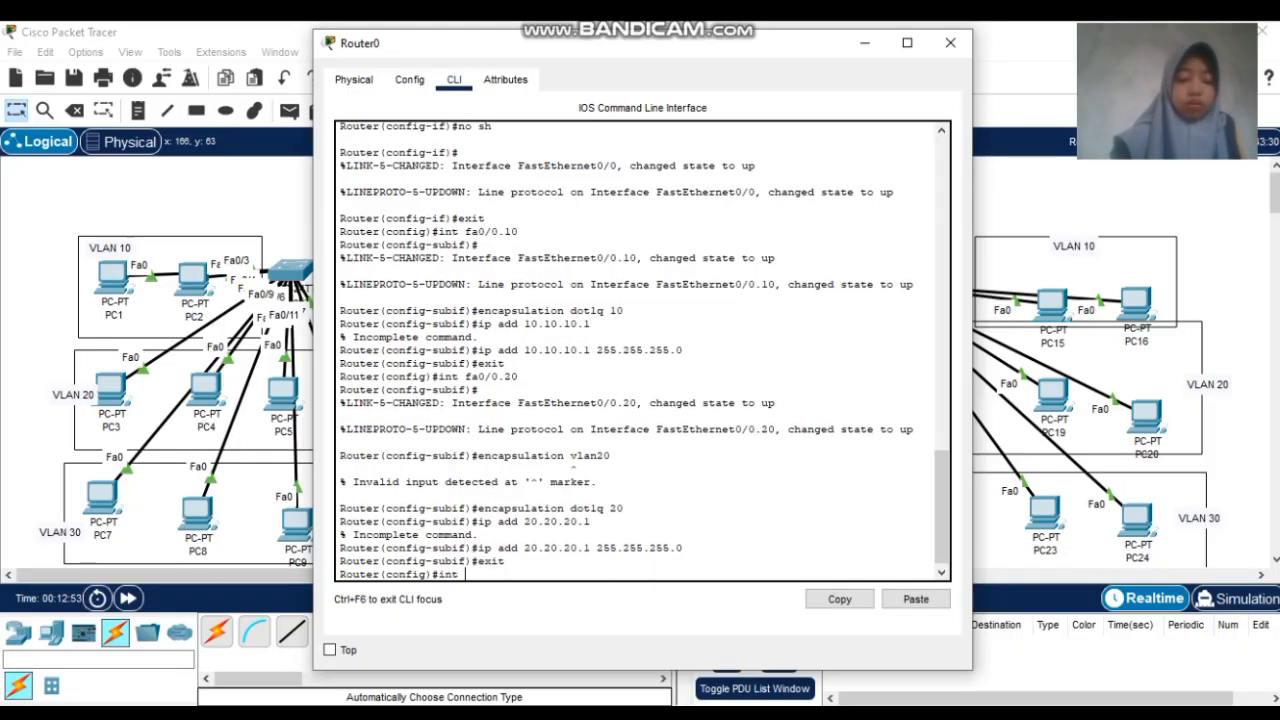
type(" fa0/0")
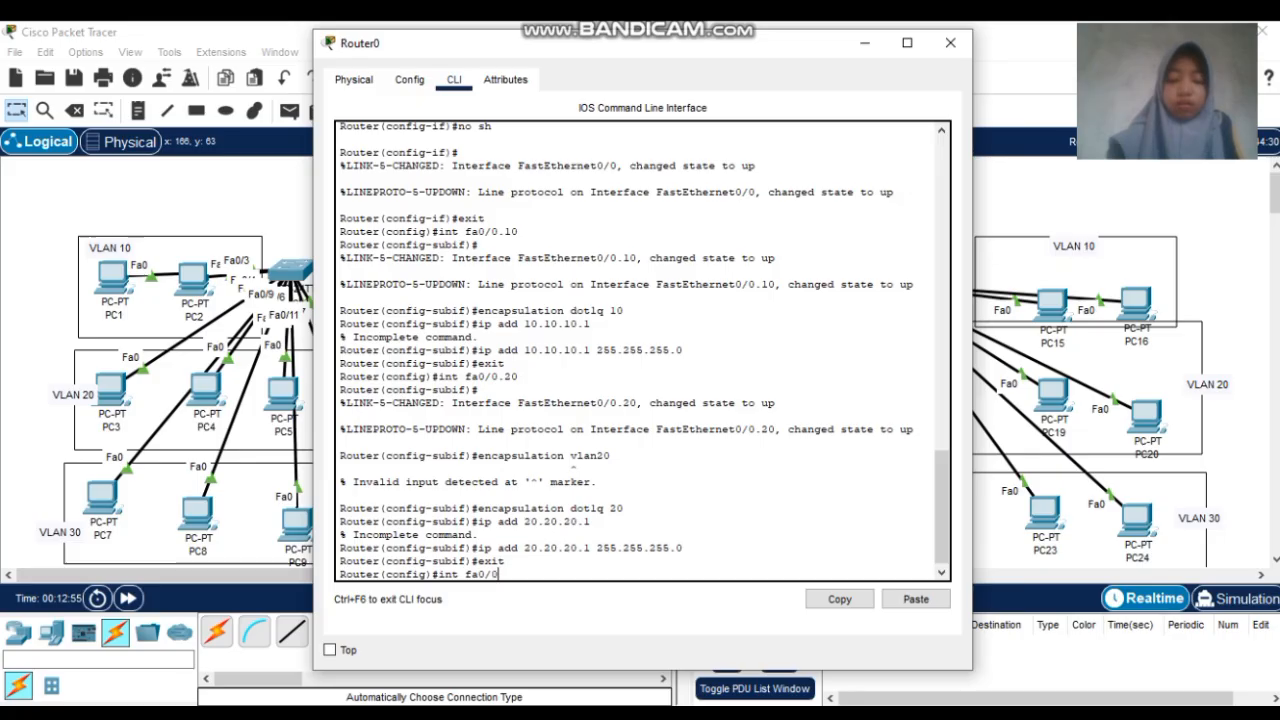
type(".30")
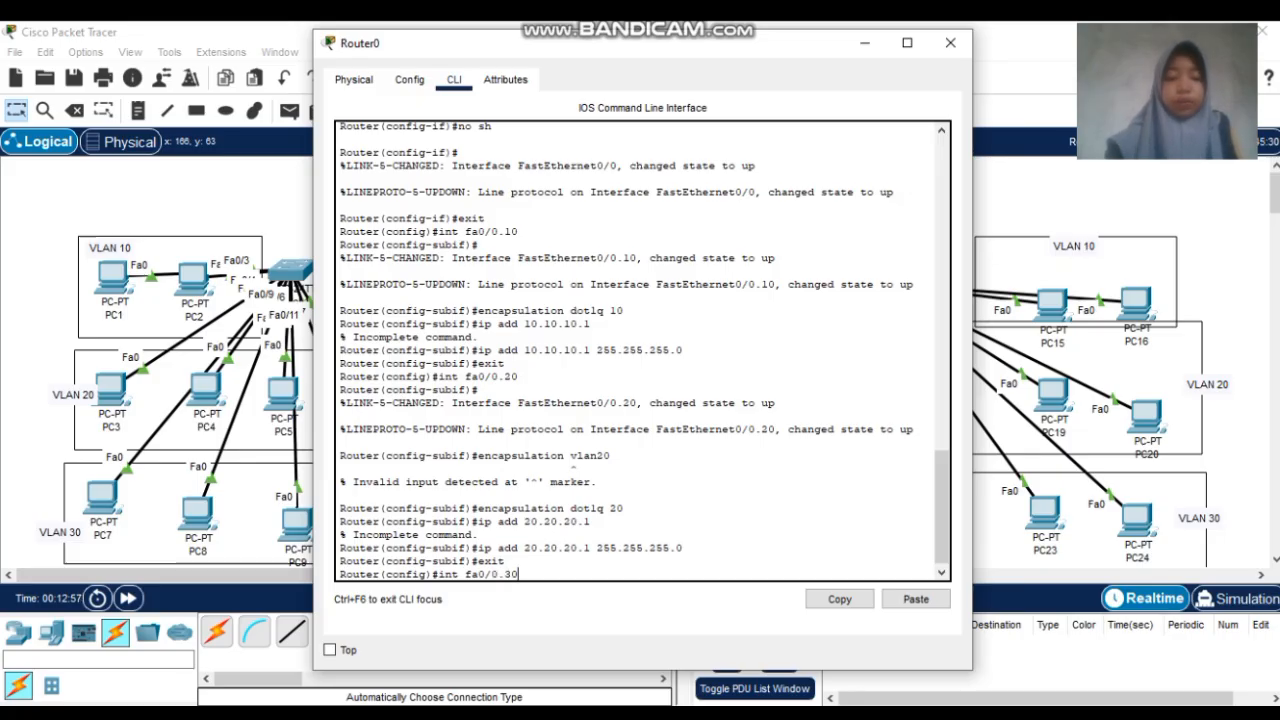
key("Return")
key("Return")
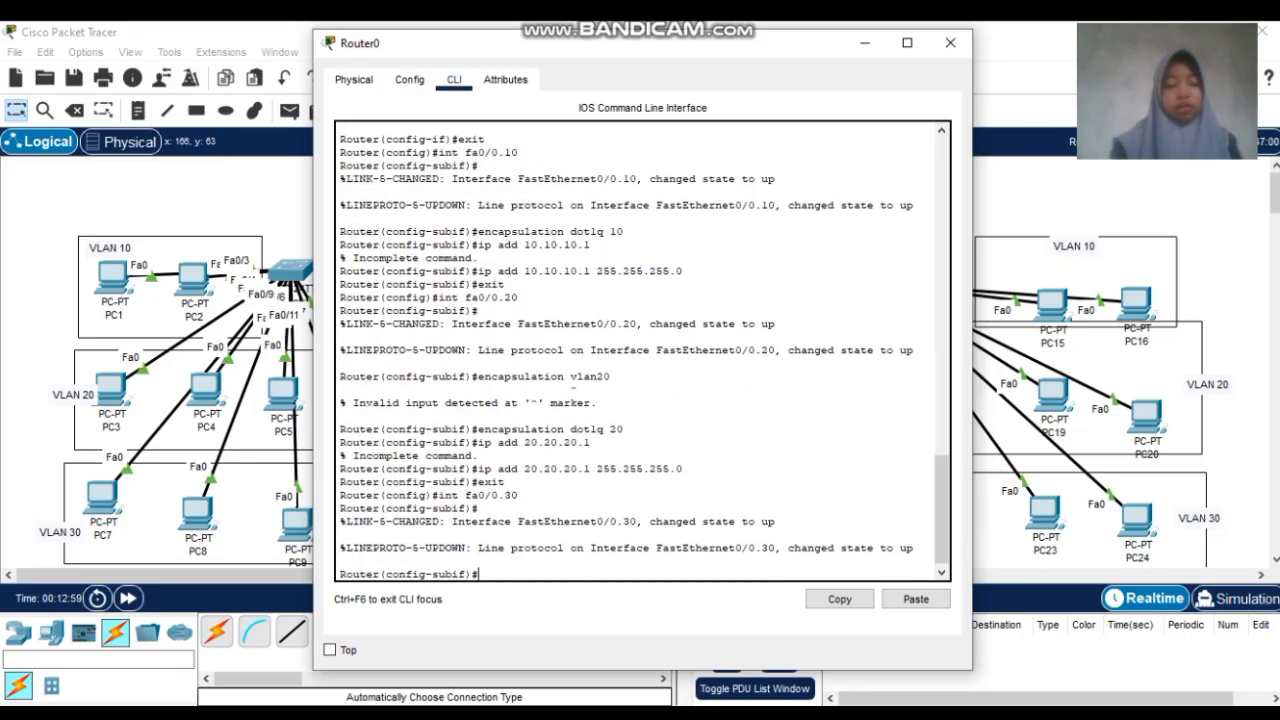
Set 802.1Q tagging for VLAN 30 on subinterface fa0/0.30 with encapsulation dot1q 30
type("encapsu")
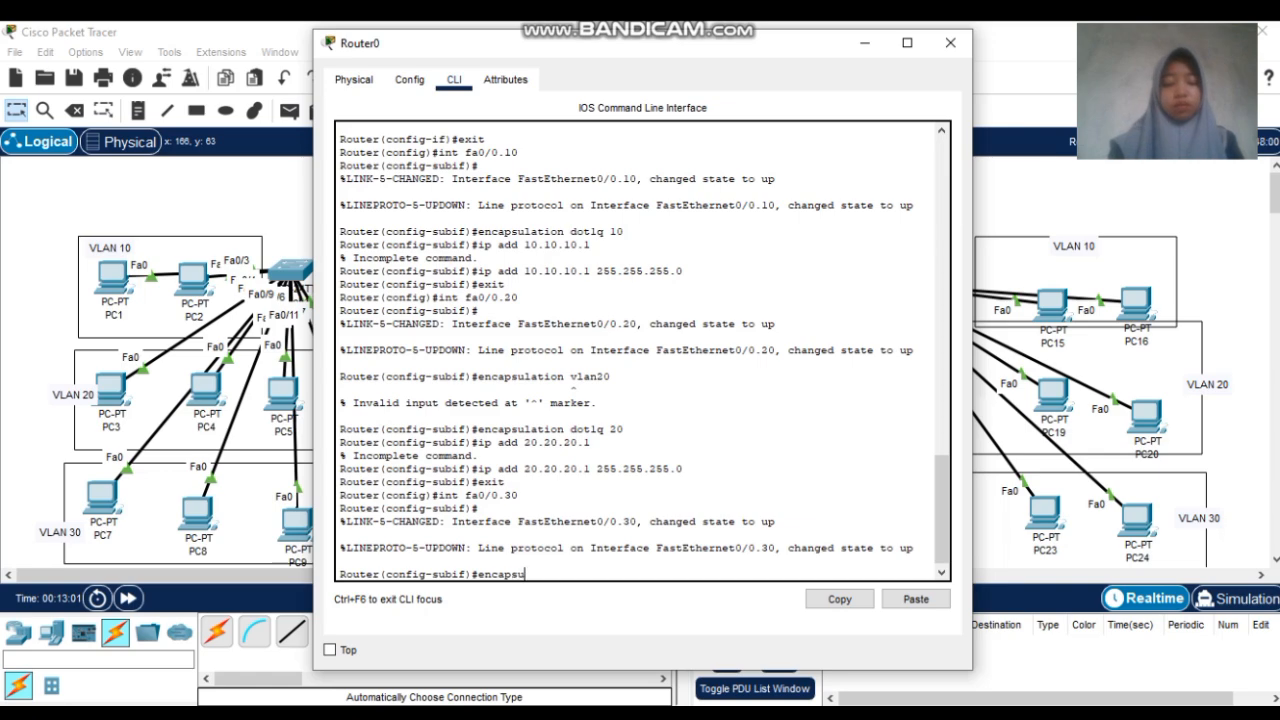
type("lati")
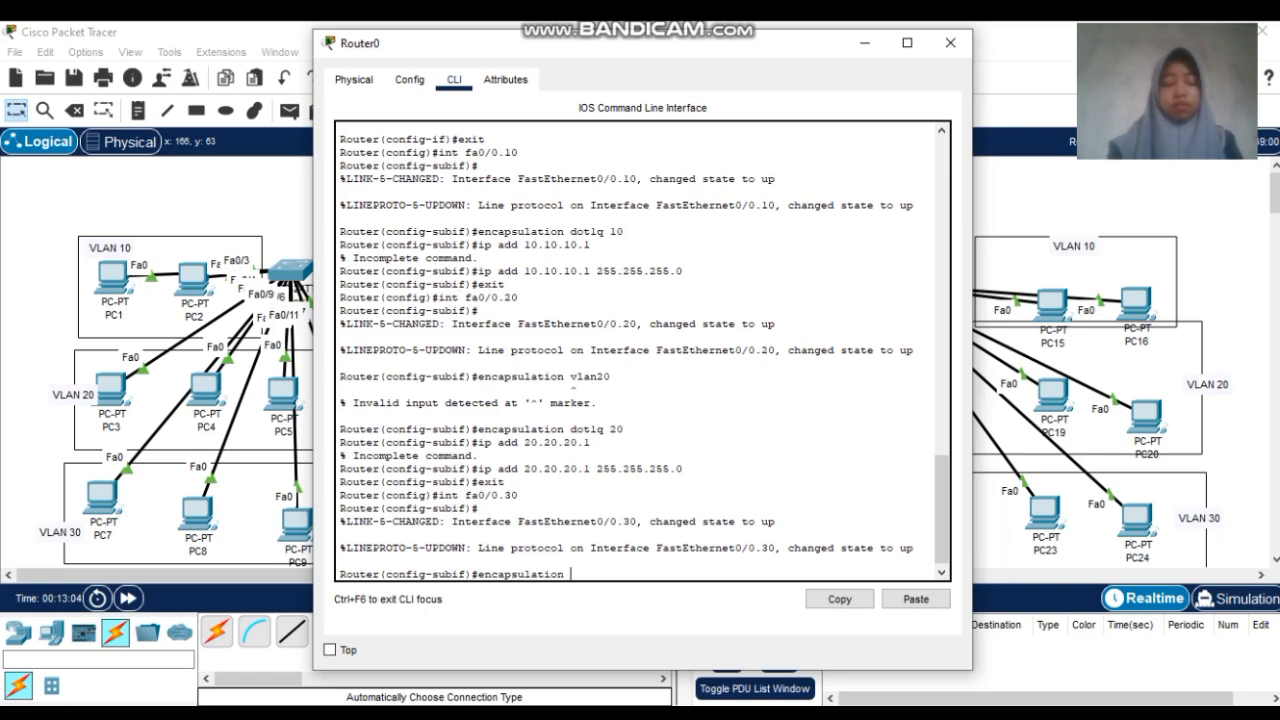
type("on ")
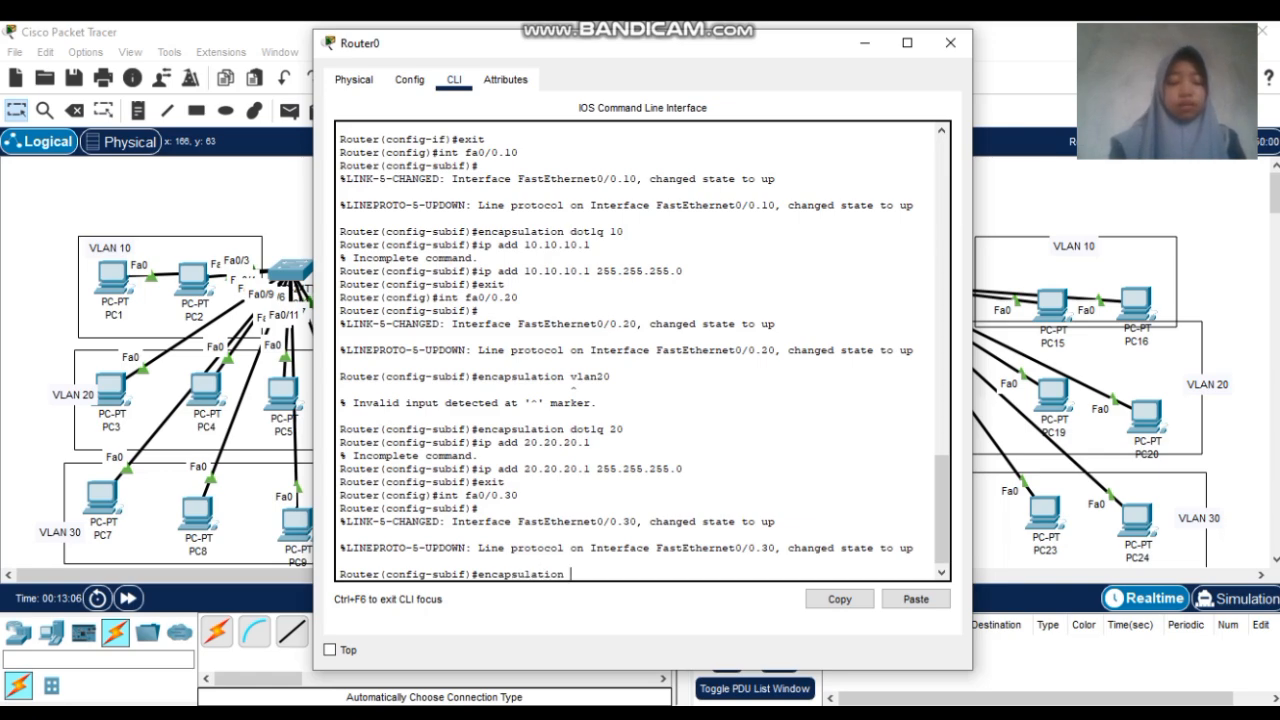
type("dot1q")
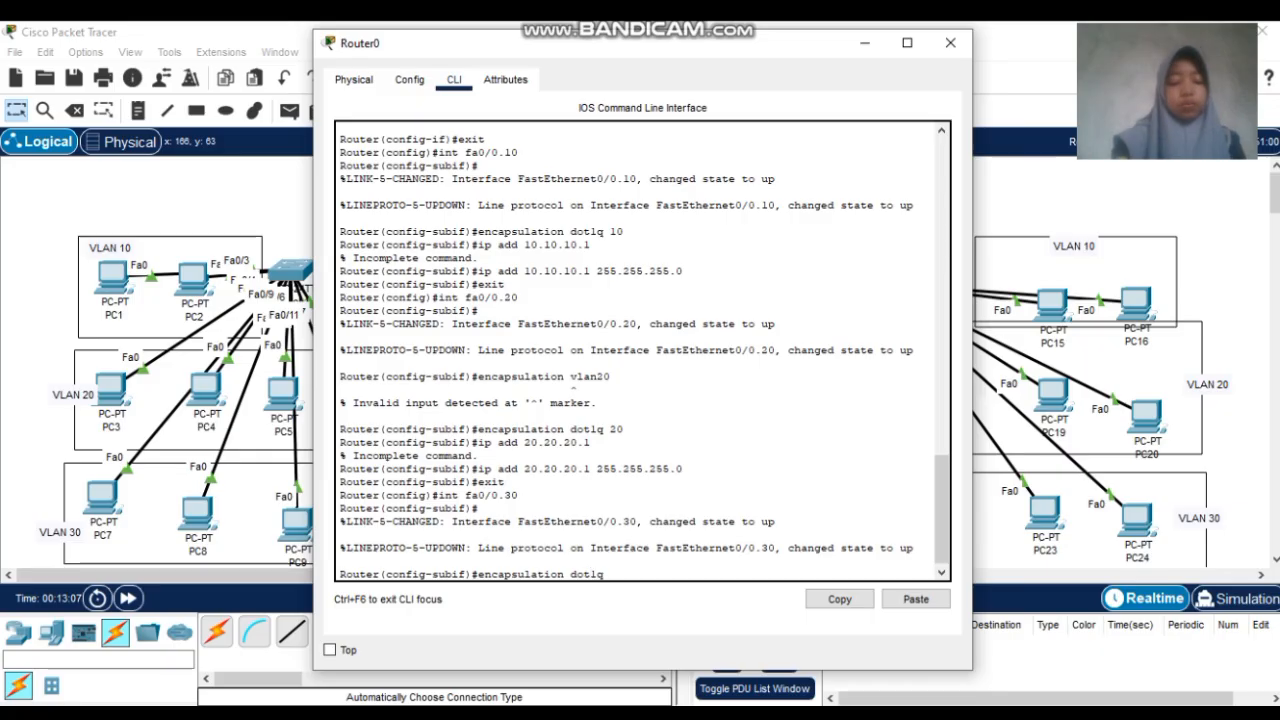
type(" 30")
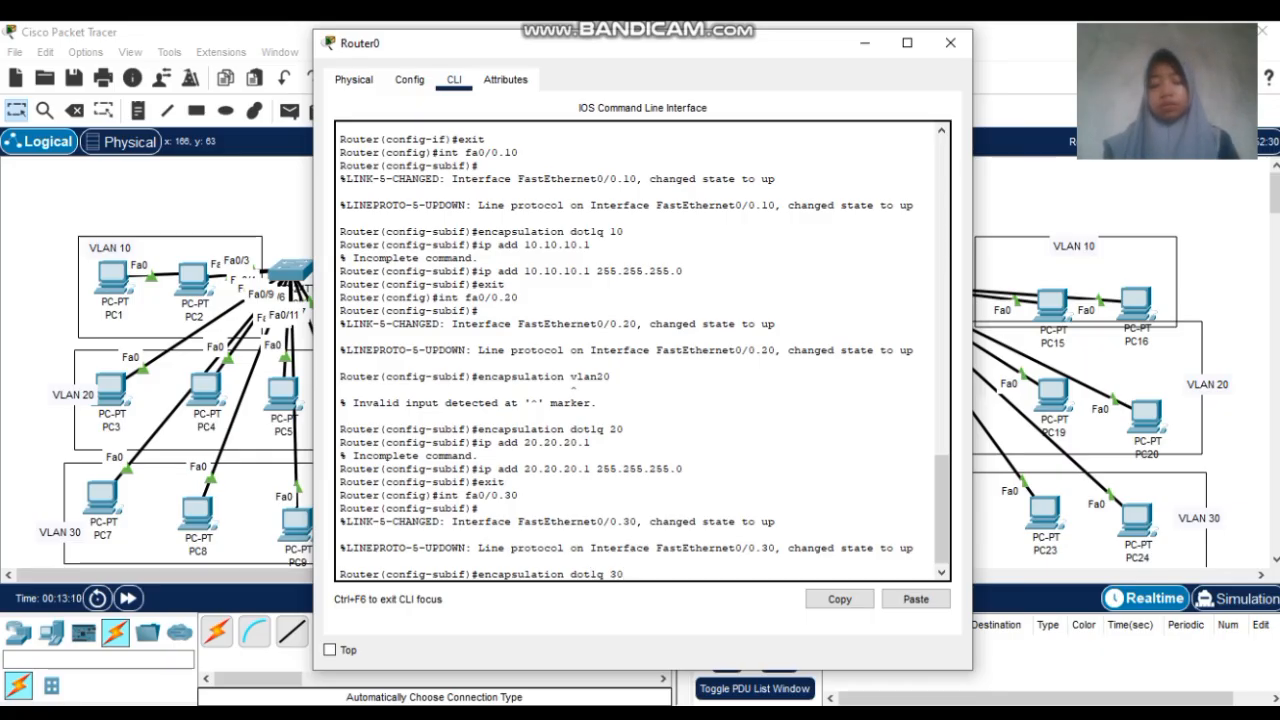
key("Return")
Assign IP address 30.30.30.1 with mask 255.255.255.0 to subinterface fa0/0.30 using ip add
type("ipadd")
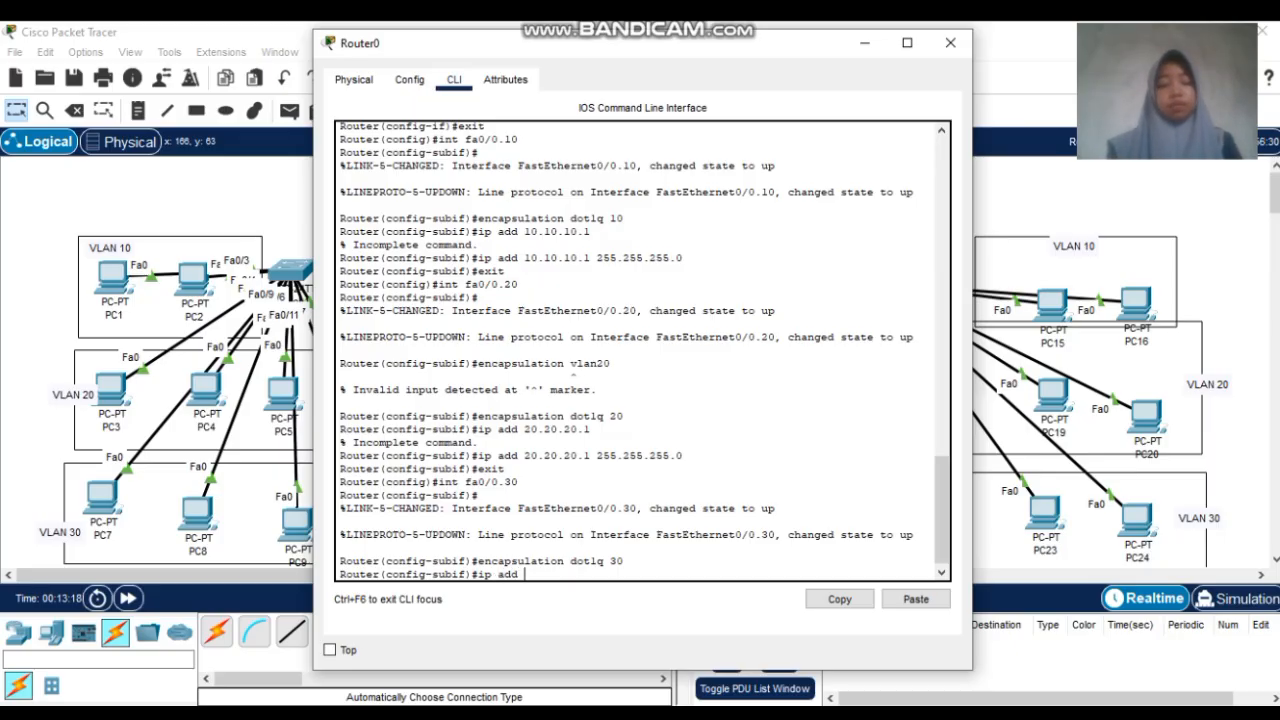
type("  30.3")
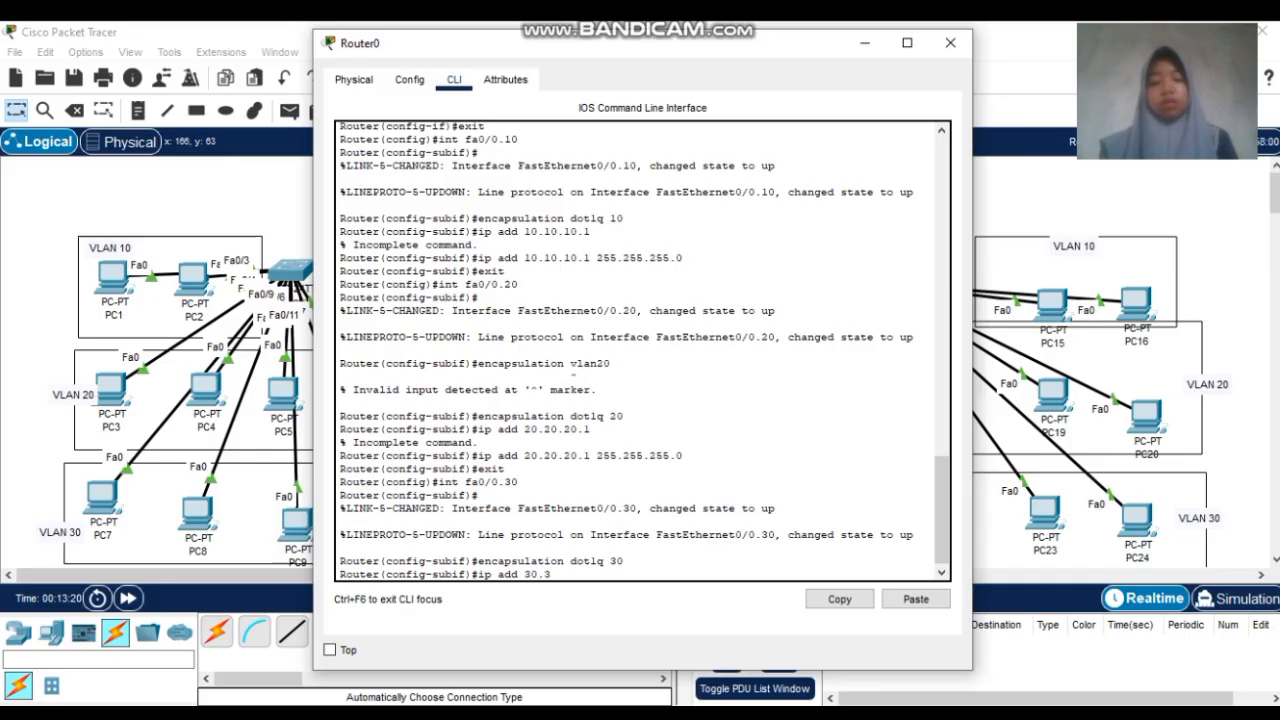
type("0.30.")
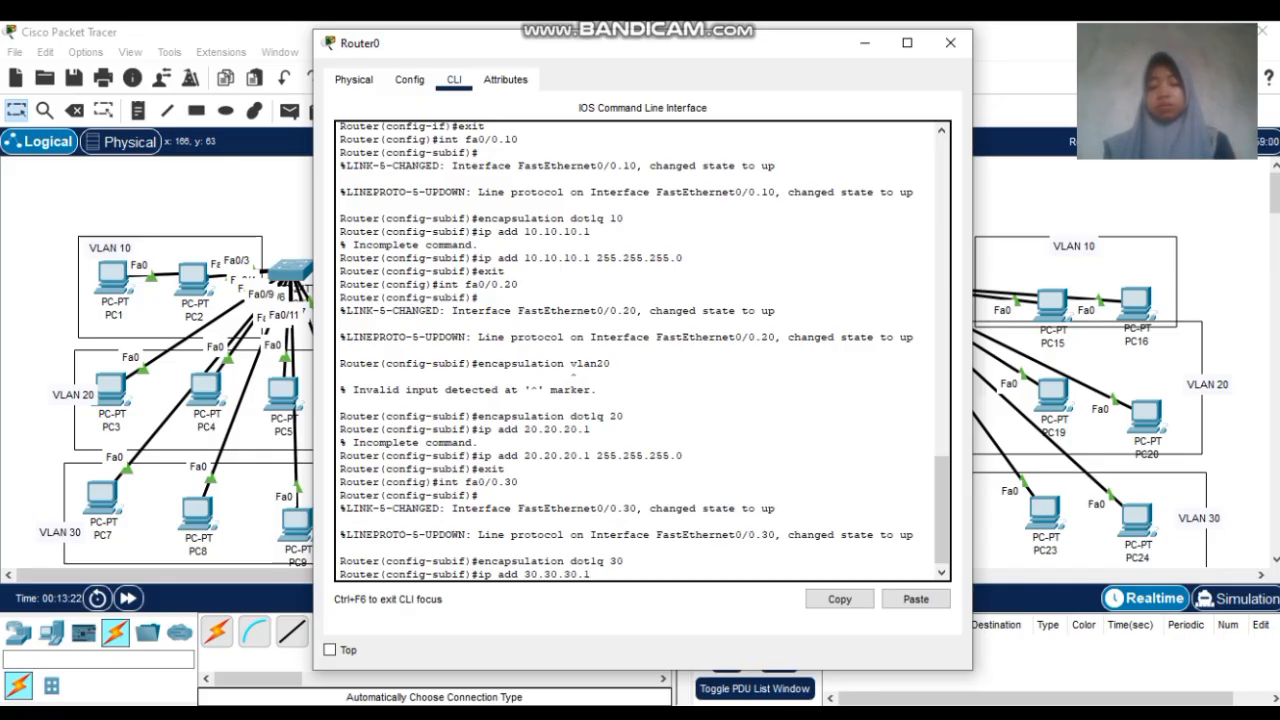
type("1")
key("Return")
key("Up")
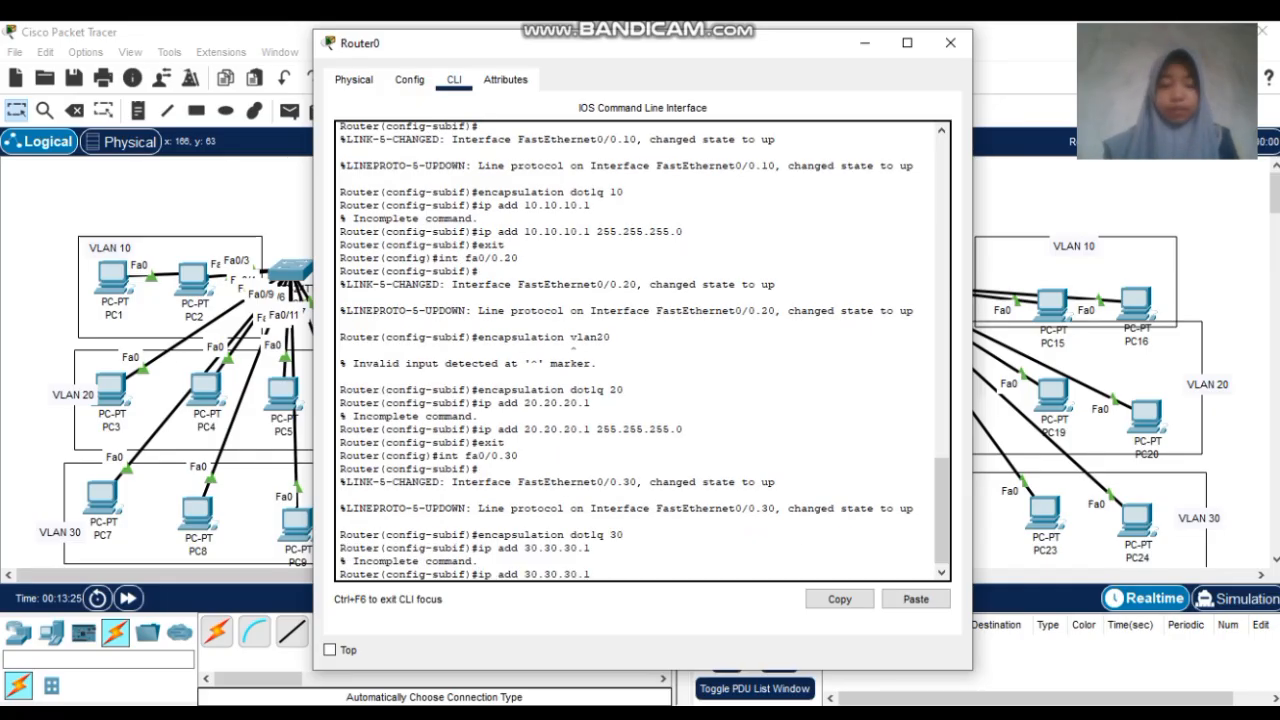
type("25")
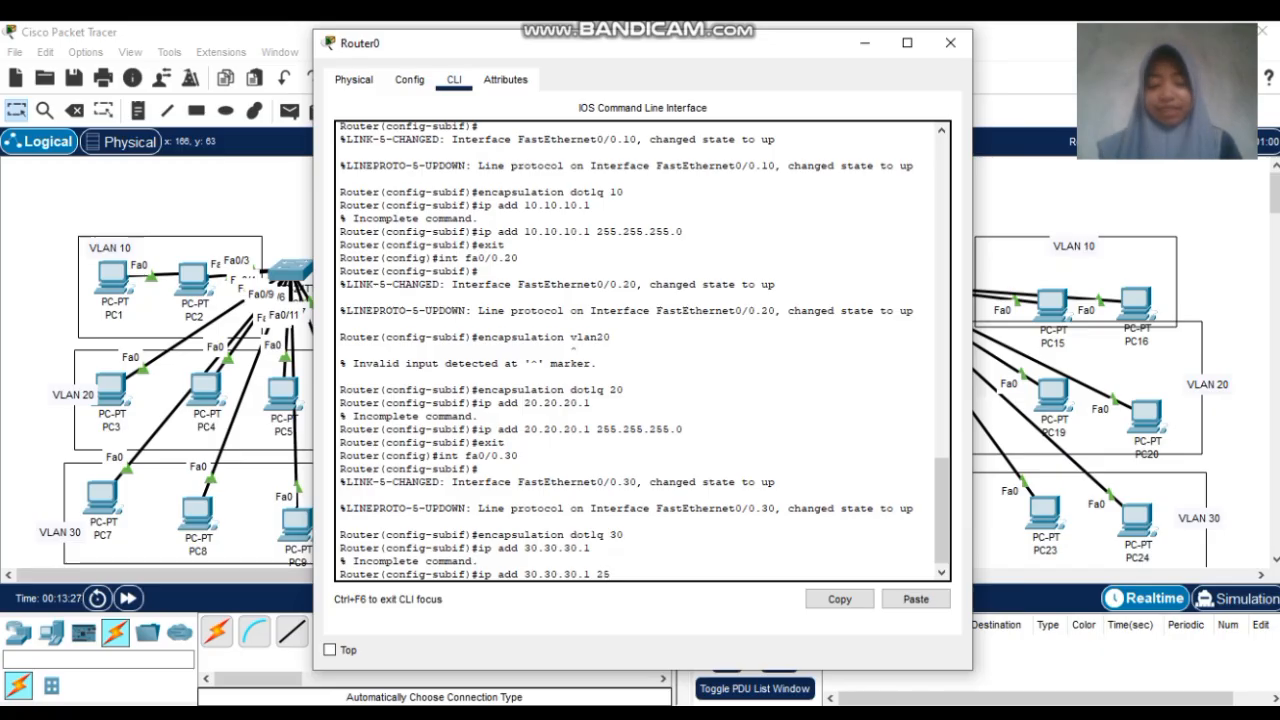
type("5.255.25")
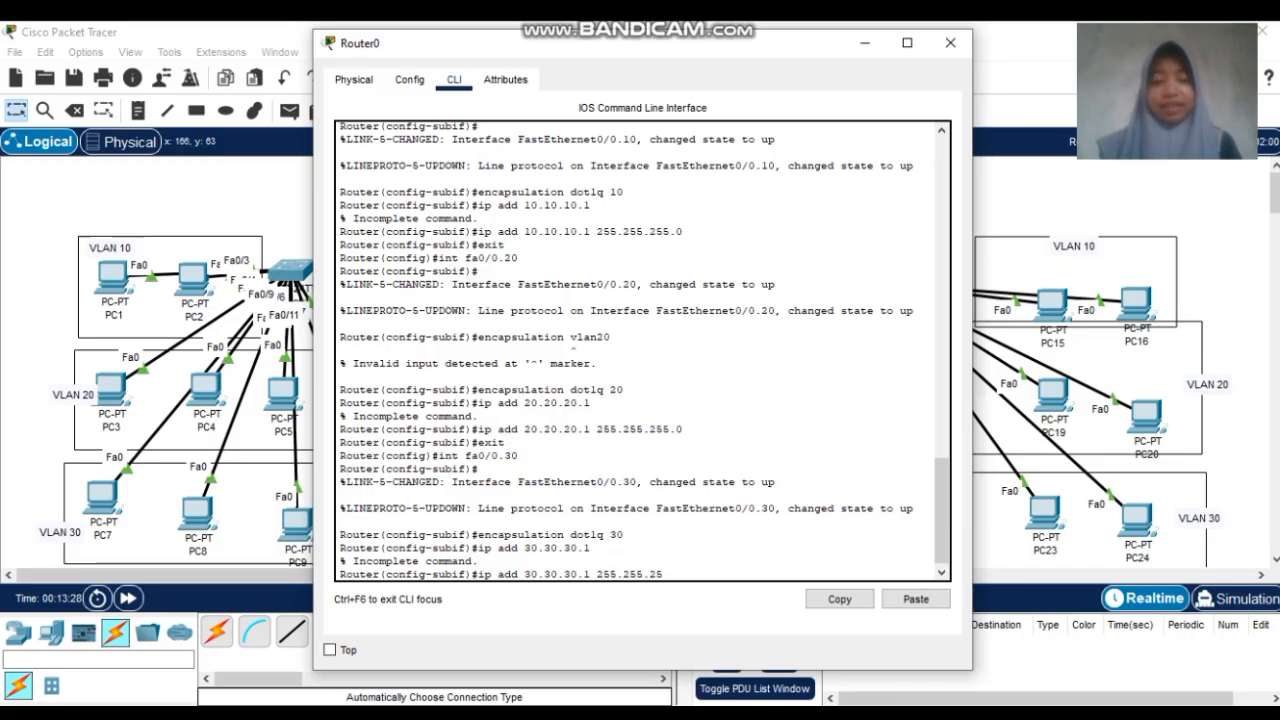
type("5.255")
key("BackSpace")
key("BackSpace")
key("BackSpace")
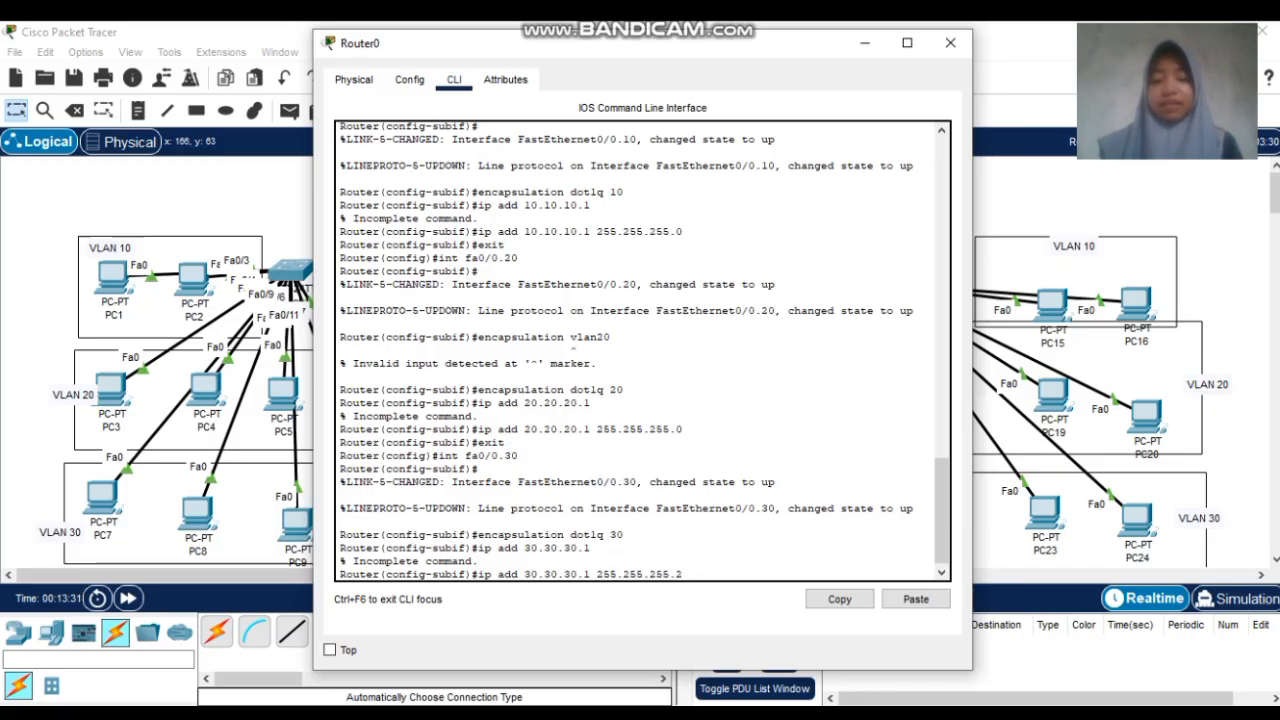
type("0")
key("Return")
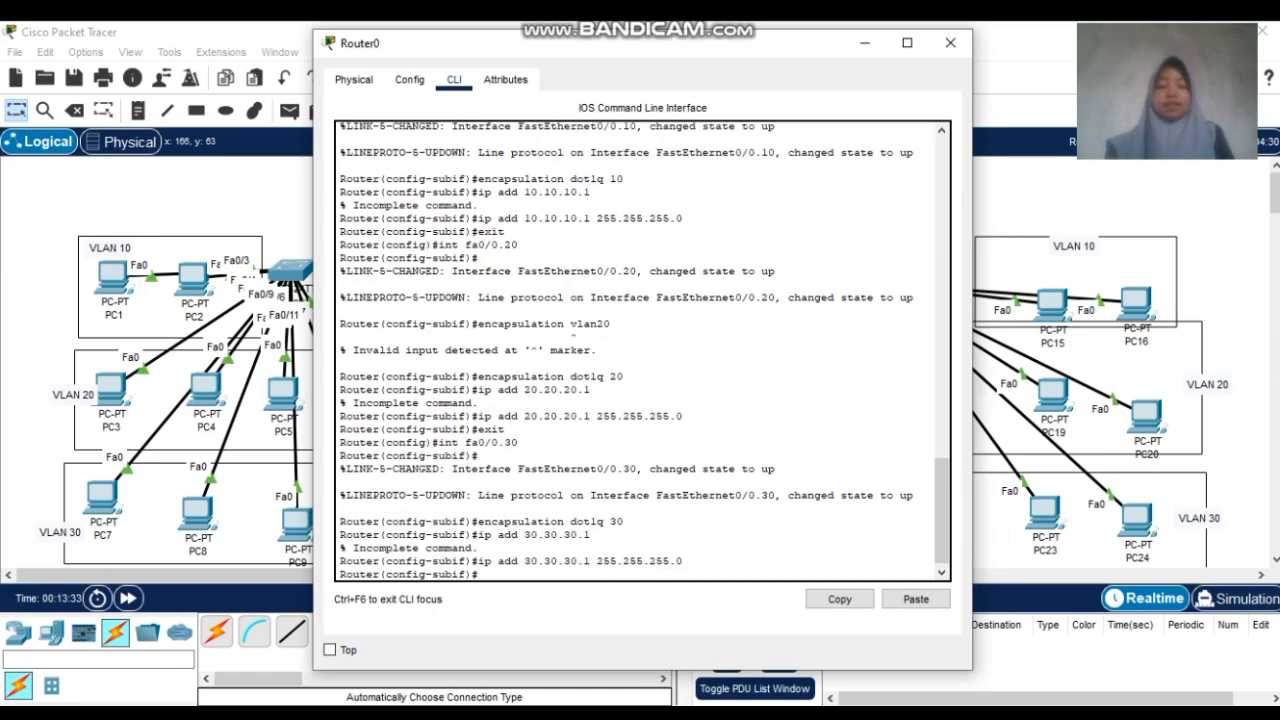
Exit the fa0/0.30 subinterface configuration and create subinterface fa0/0.40 on the router
type("ex")
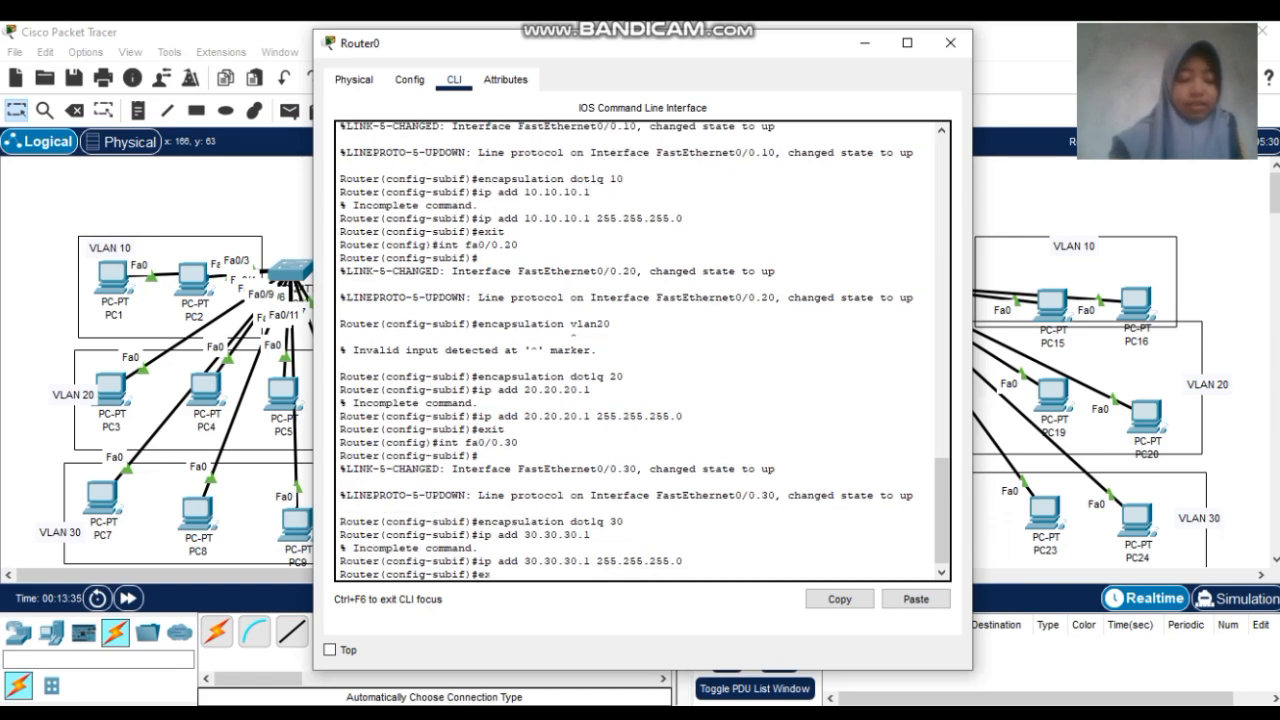
type("it")
key("Return")
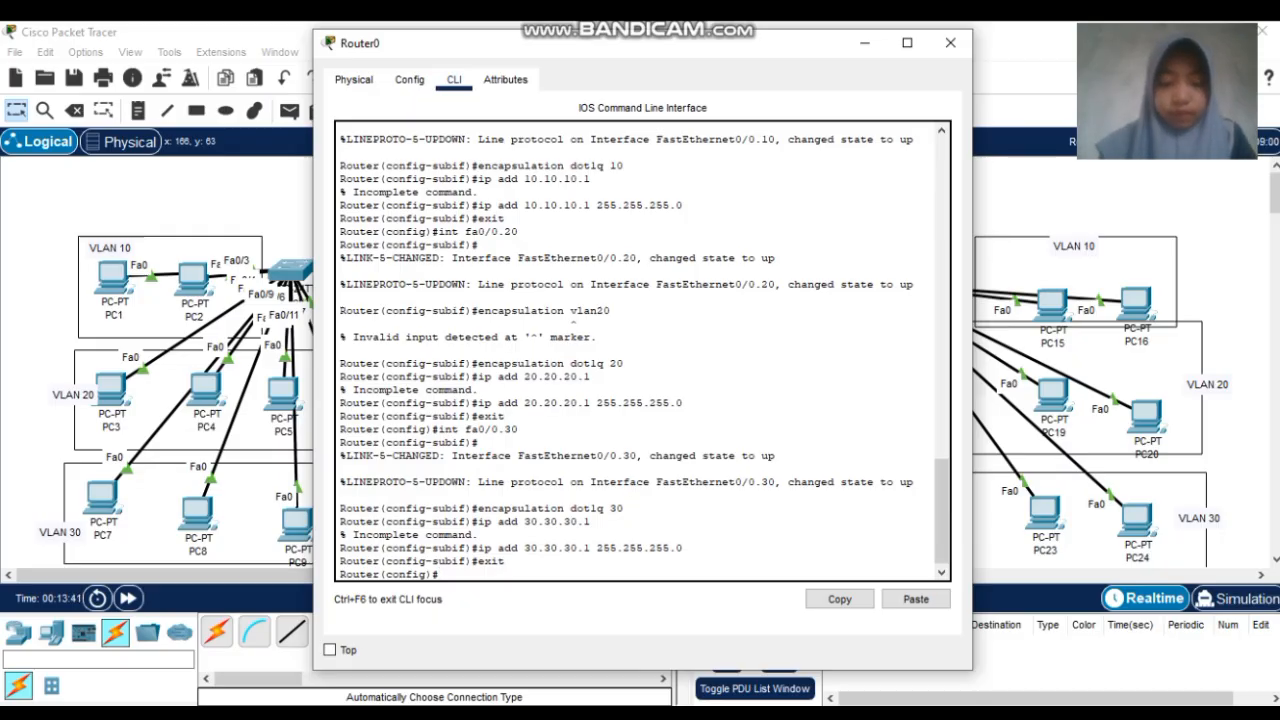
type("int fa0")
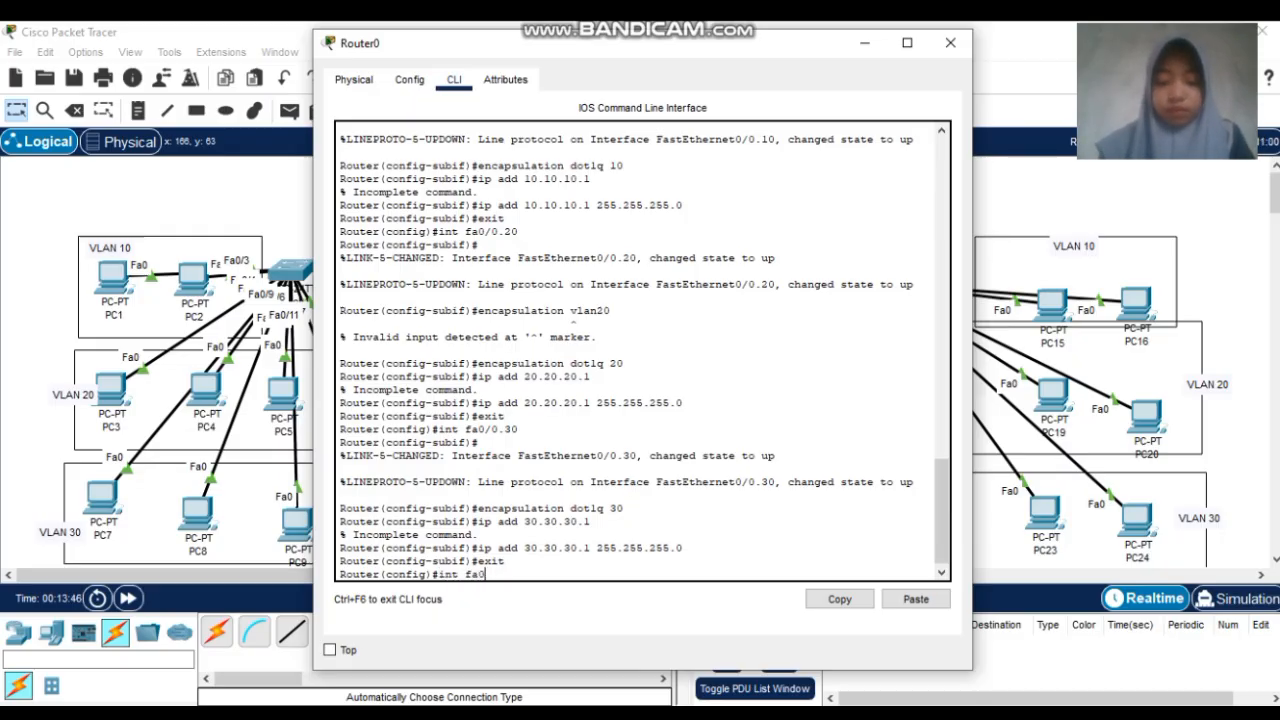
type("/0.40")
key("Return")
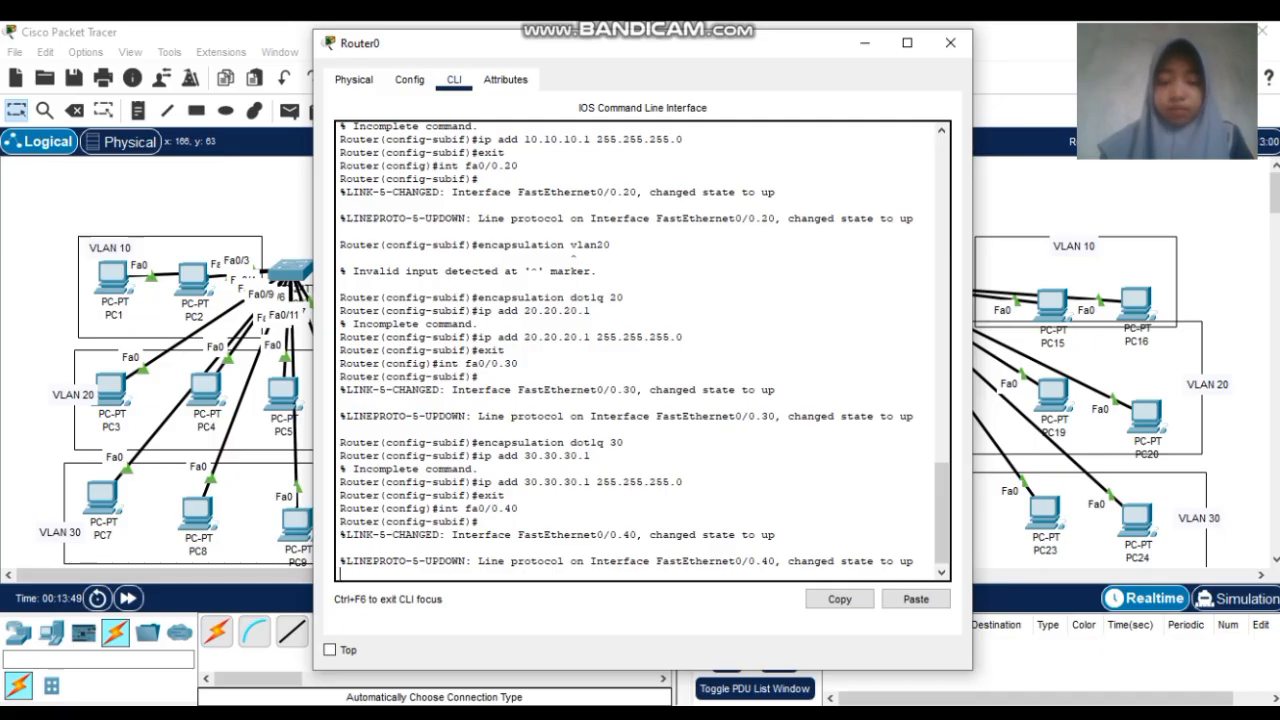
key("Return")
Set 802.1Q tagging for VLAN 40 on subinterface fa0/0.40 with encapsulation dot1q 40
type("encapsulation")
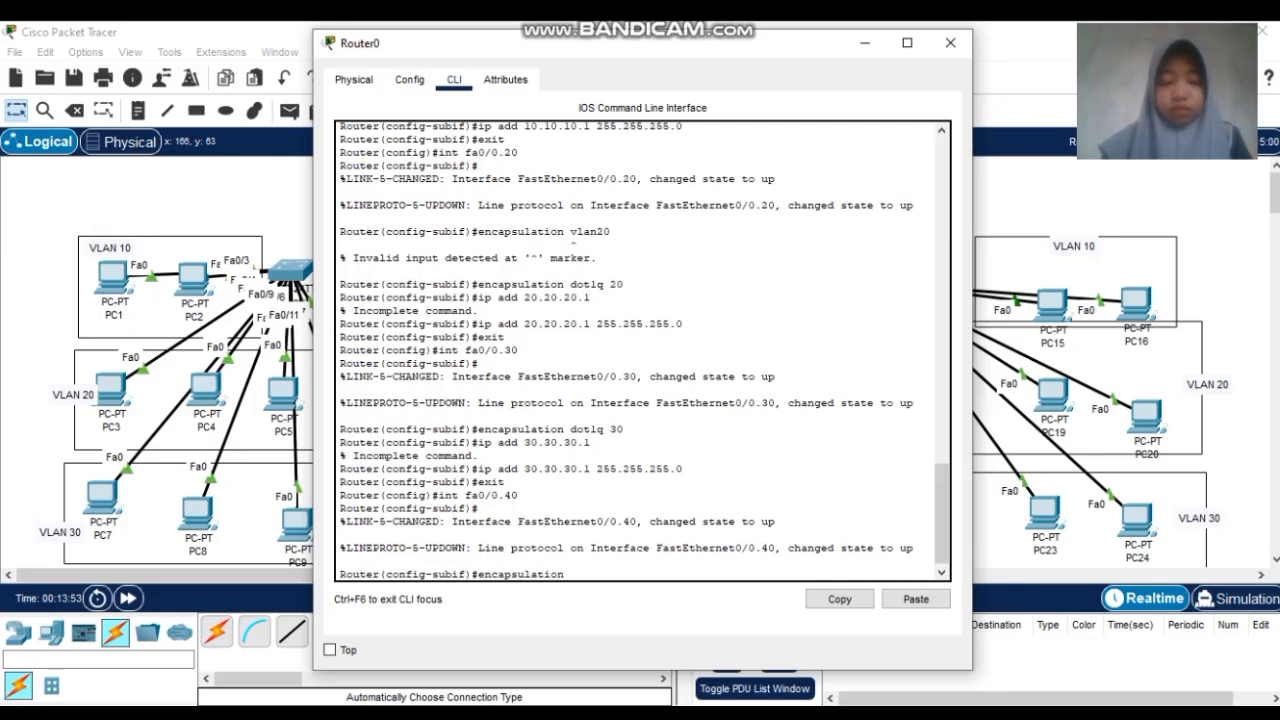
type(" dot1q")
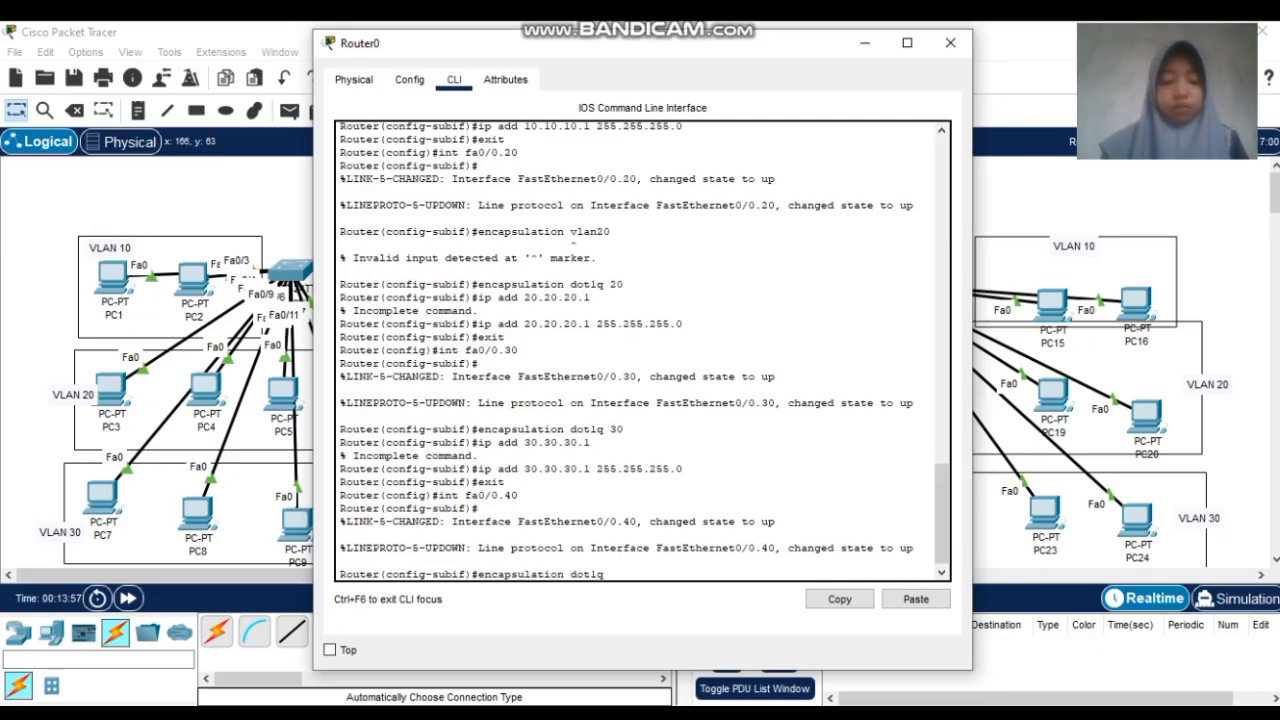
type(" 40")
key("Return")
Try to assign IP address 40.40.40.0 with mask 255.255.255.0 to subinterface fa0/0.40
type("ip a")
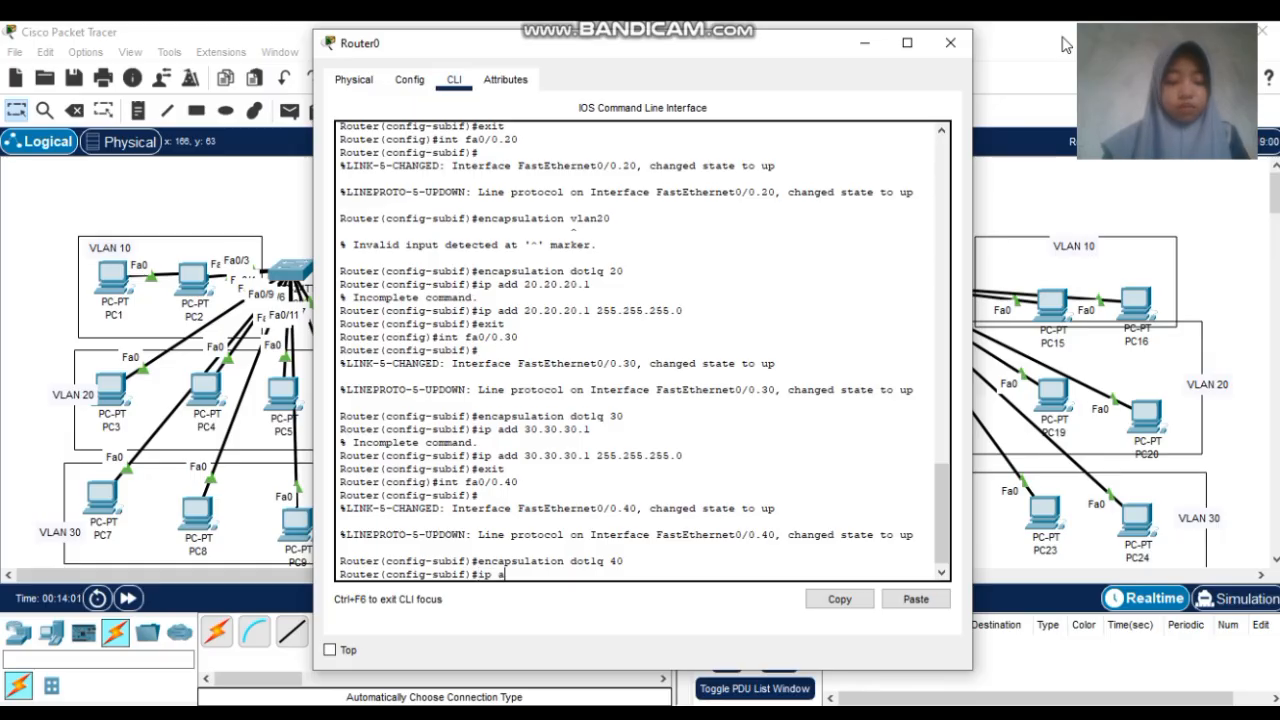
type("dd 40.40.40.0")
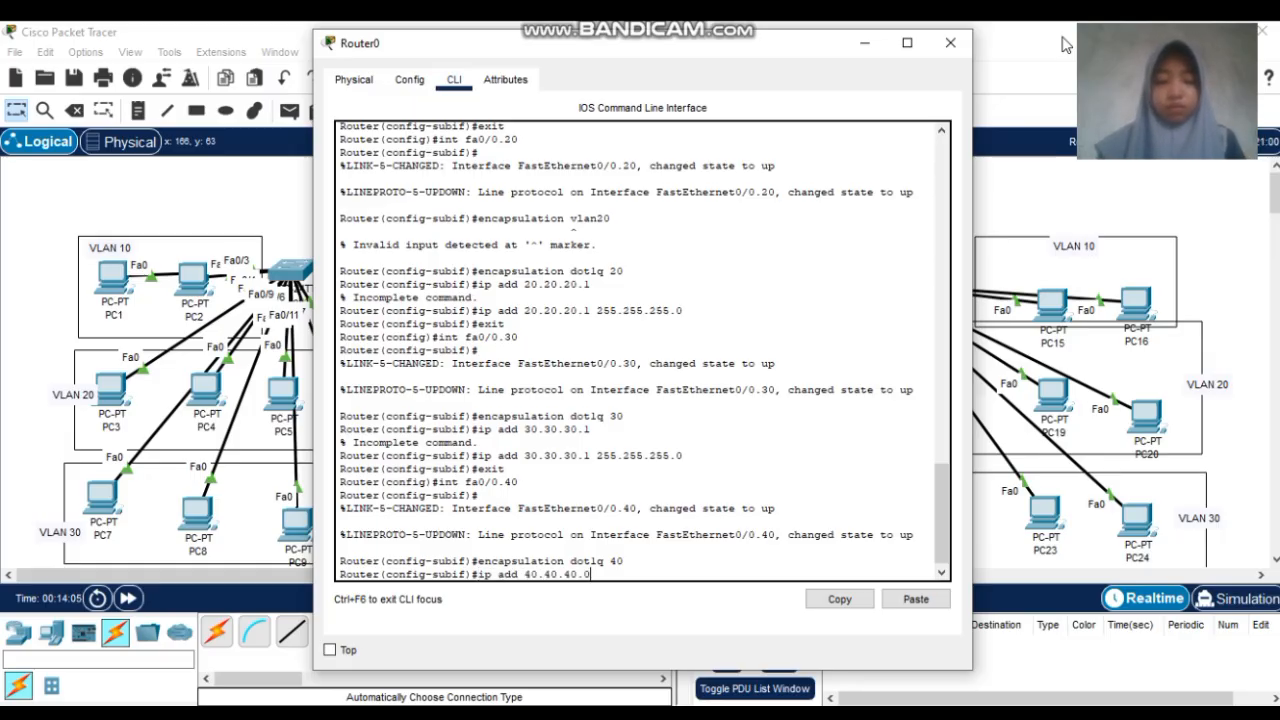
type(" 255.255.255.")
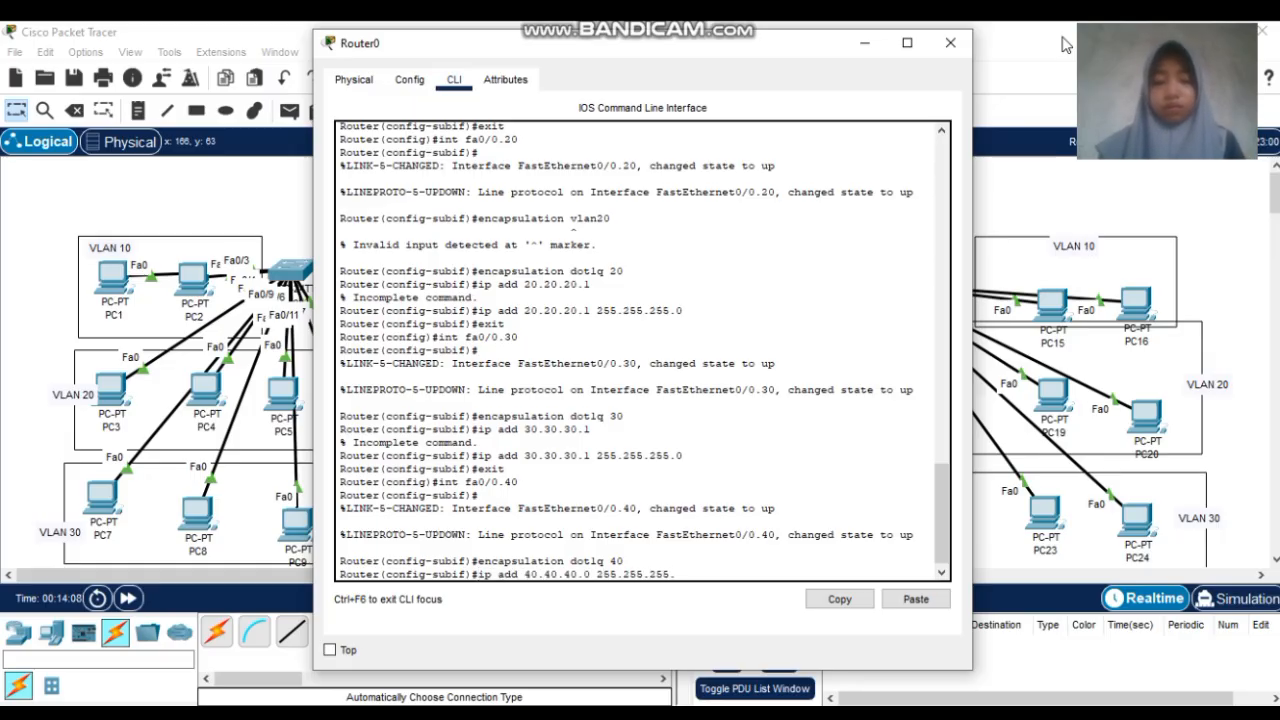
type("0")
key("Return")
Exit the fa0/0.40 subinterface configuration and start an int fa command to enter a FastEthernet interface
type("exit")
key("Return")
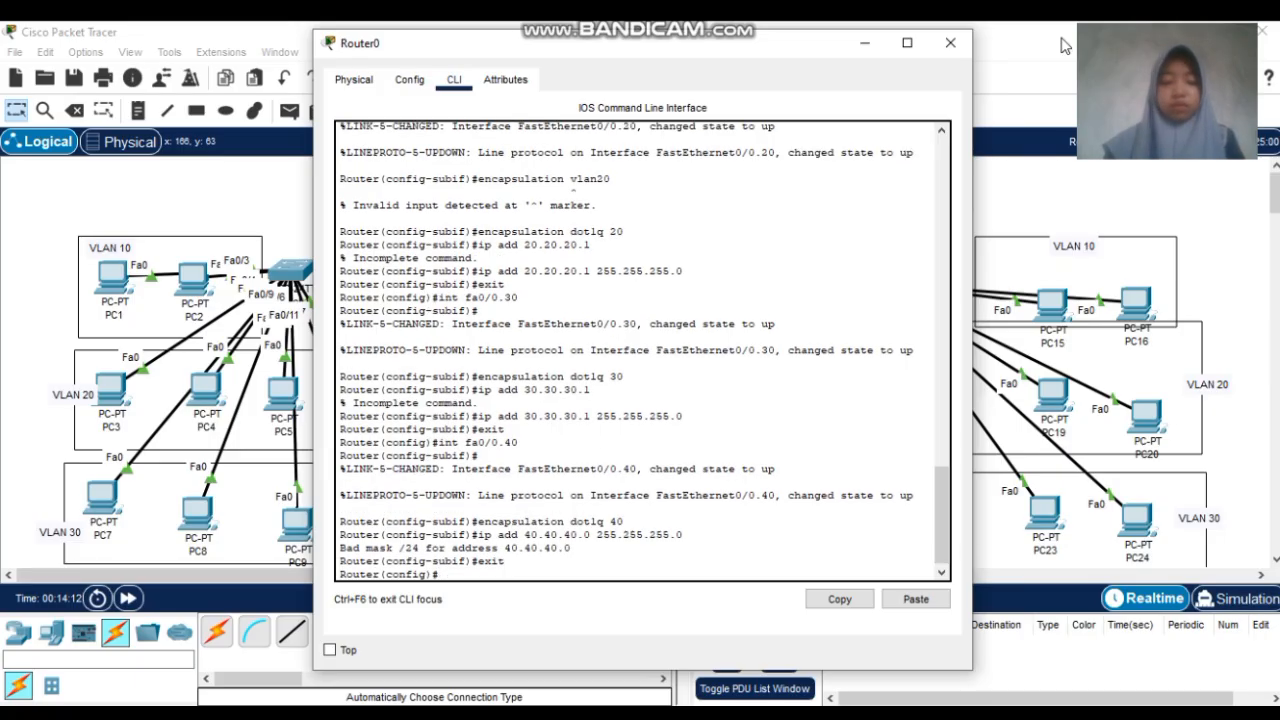
type("int fa")
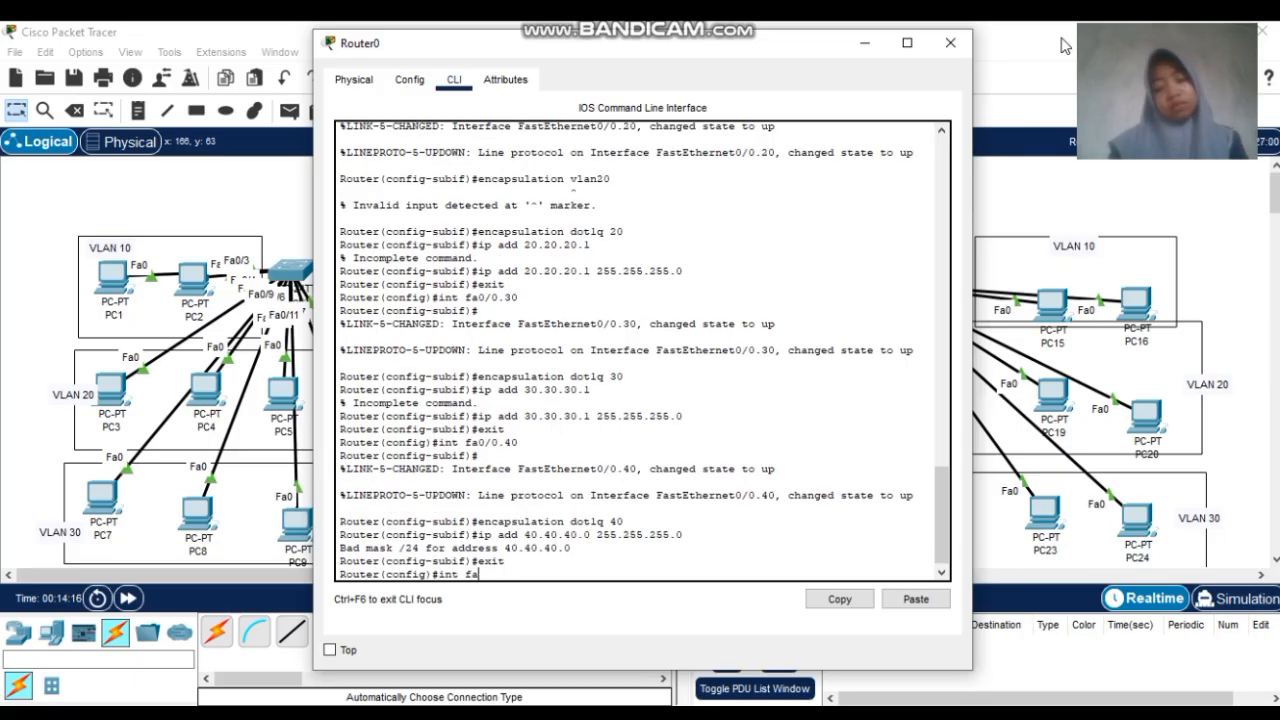
Create Router0's subinterface fa0/0.50 and set its encapsulation to dot1q 50
type("0/0.50")
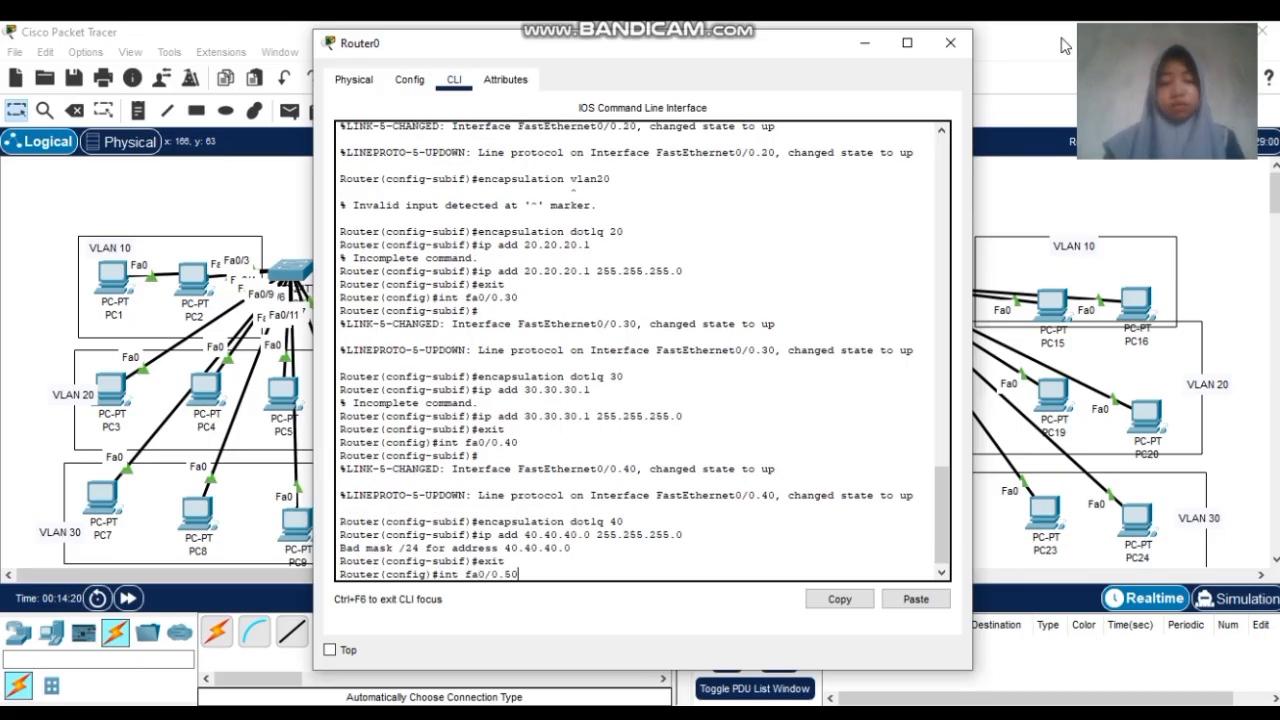
key("Return")
type("en")
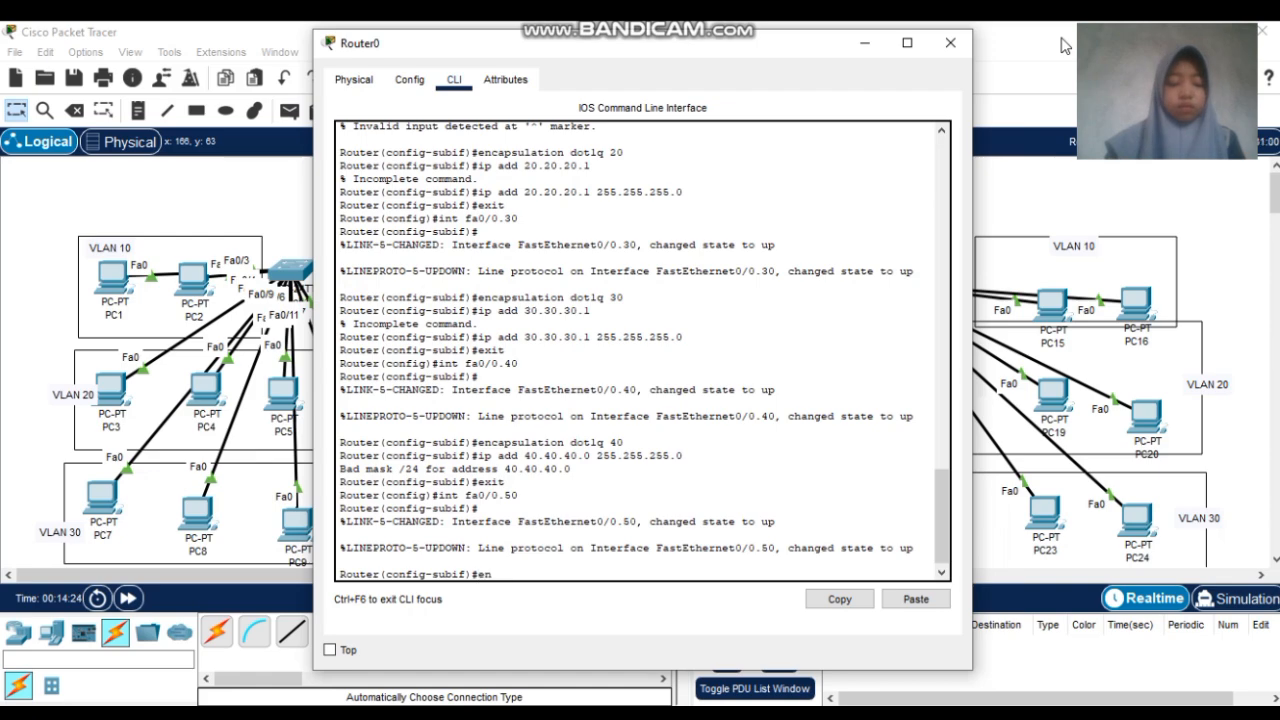
type("capsulation")
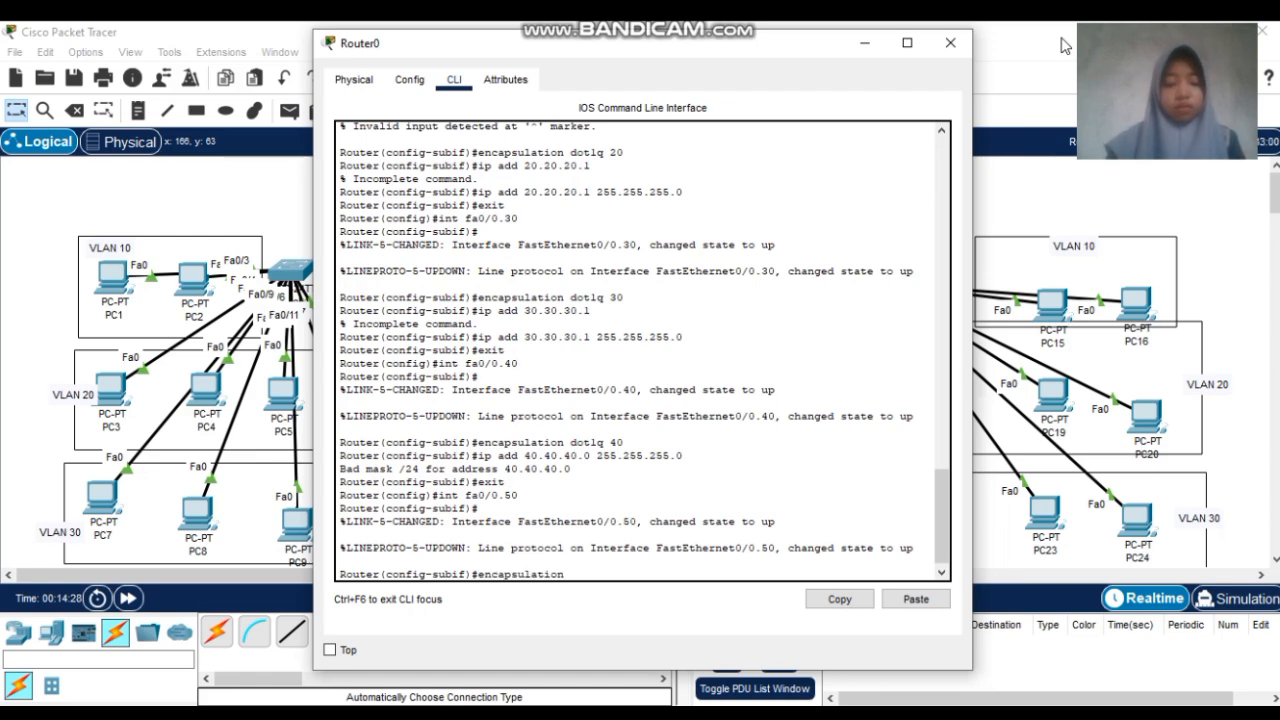
type(" dot1q 50")
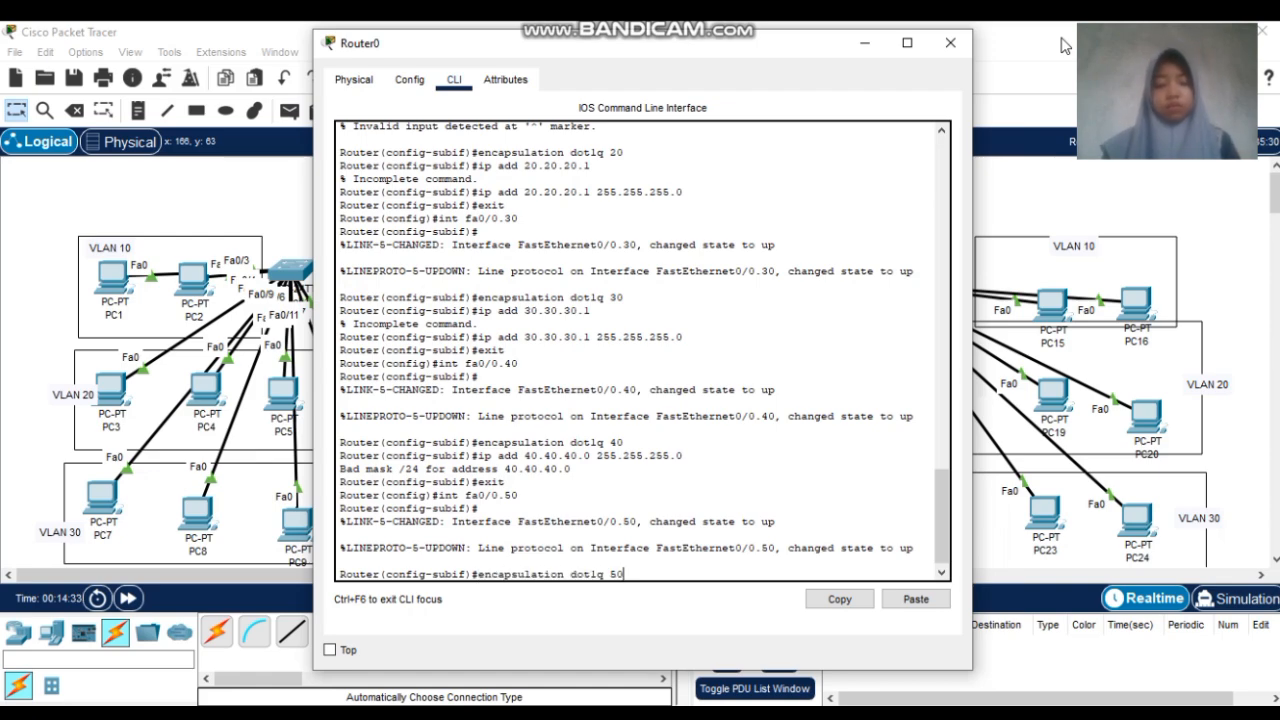
key("Return")
Try to assign IP address 50.50.50.0 with mask 255.255.255.0 to subinterface fa0/0.50
type("ip ad")
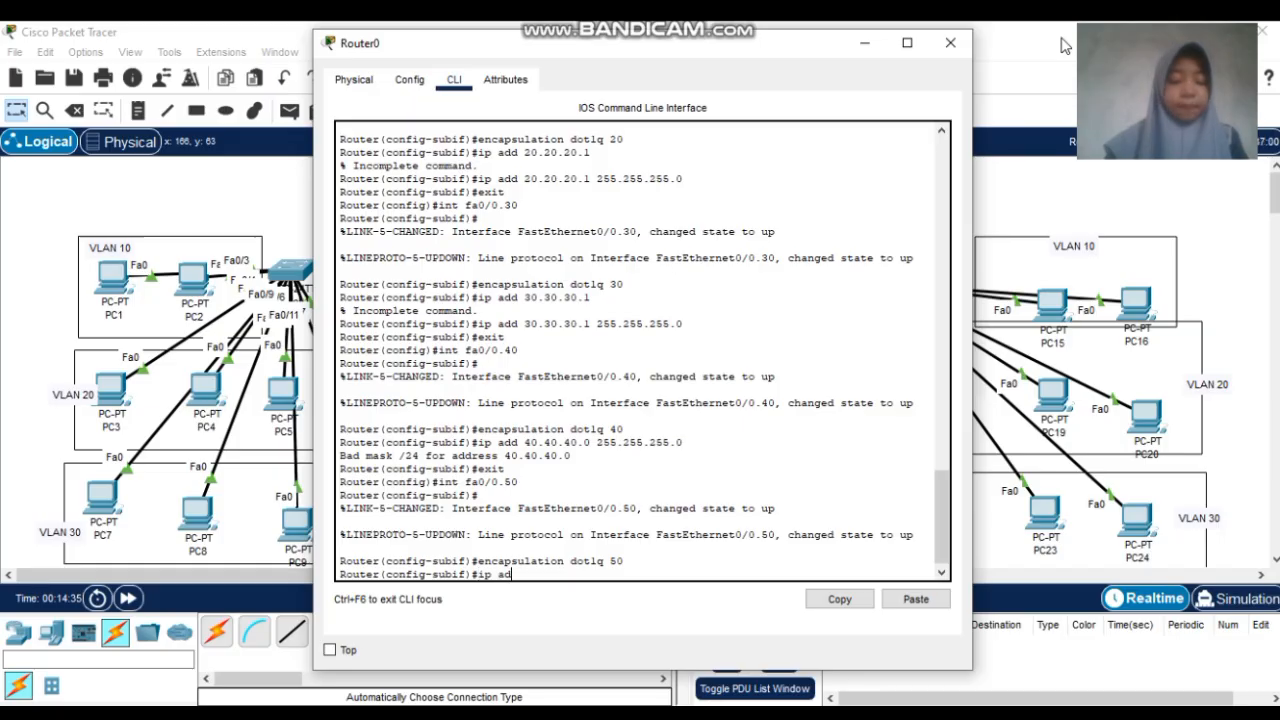
type("d 50.50.50.0")
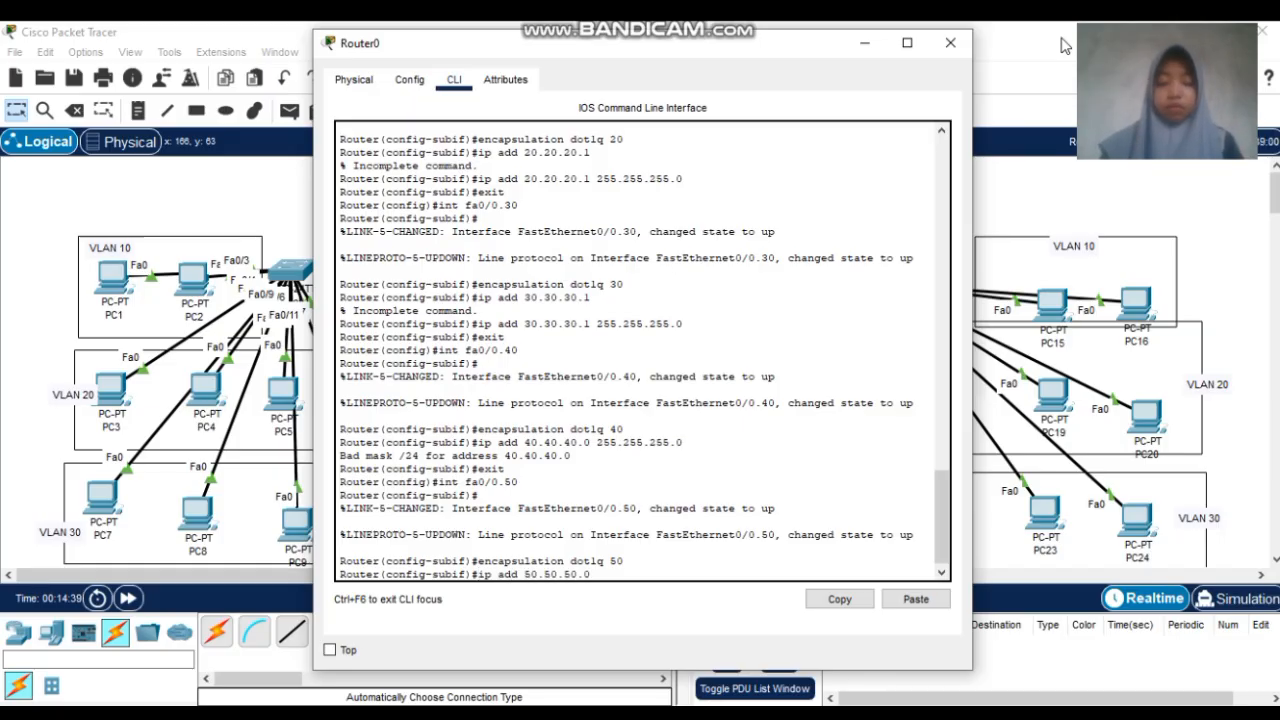
key("Return")
key("Up")
type("255.255.255.0")
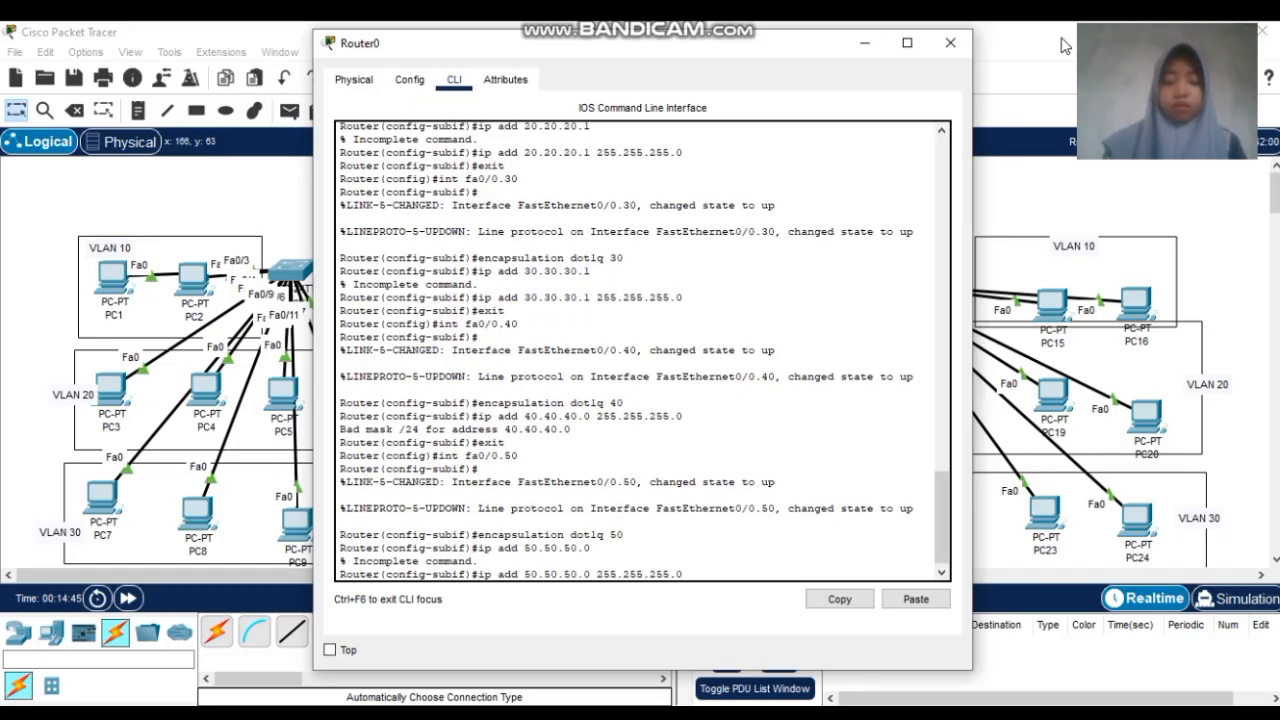
key("Return")
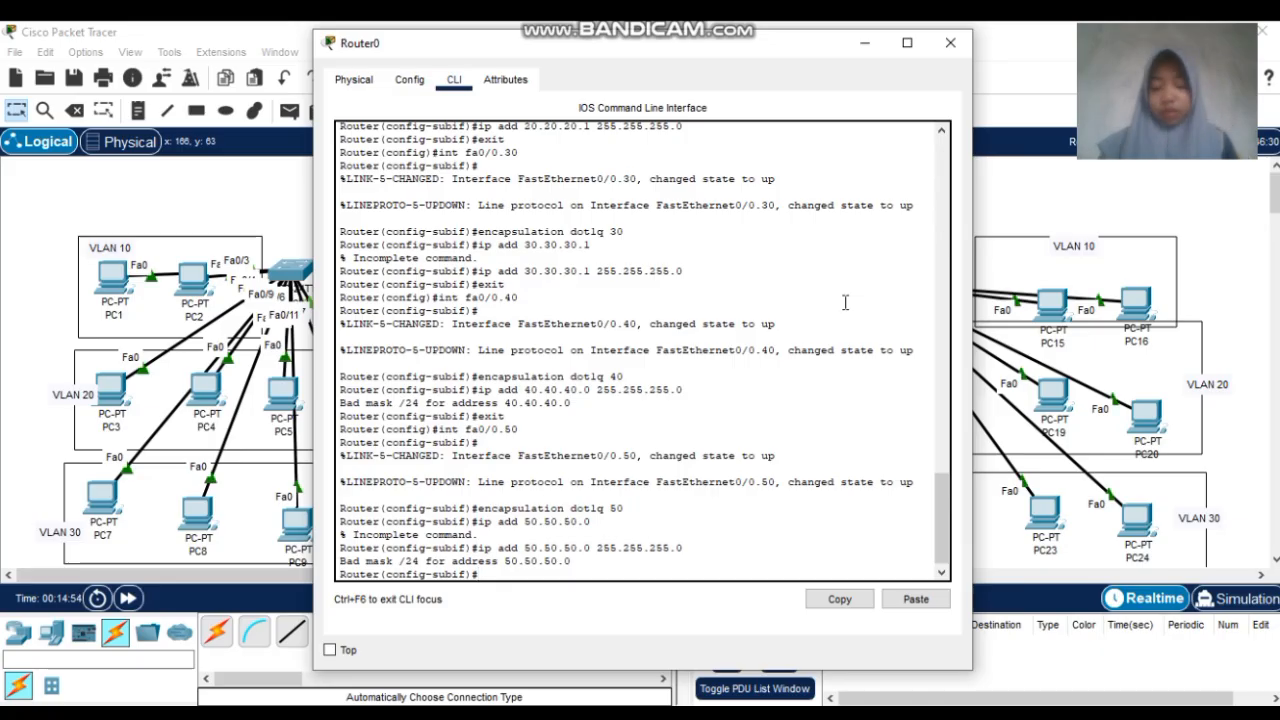
Assign IP address 50.50.50.1 with mask 255.255.255.0 to subinterface fa0/0.50
key("Up")
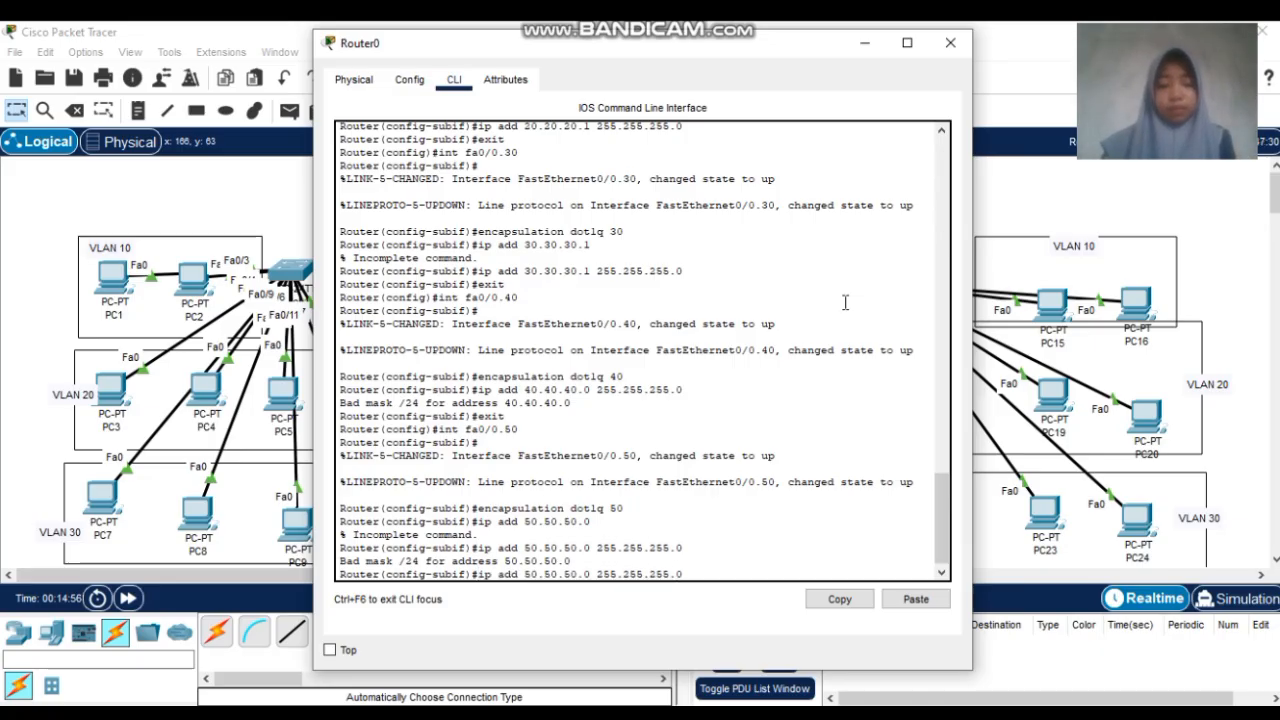
key("Left")
key("Left")
key("Left")
key("Left")
key("Left")
key("Left")
key("Left")
key("Left")
key("Left")
key("Left")
key("Left")
key("Left")
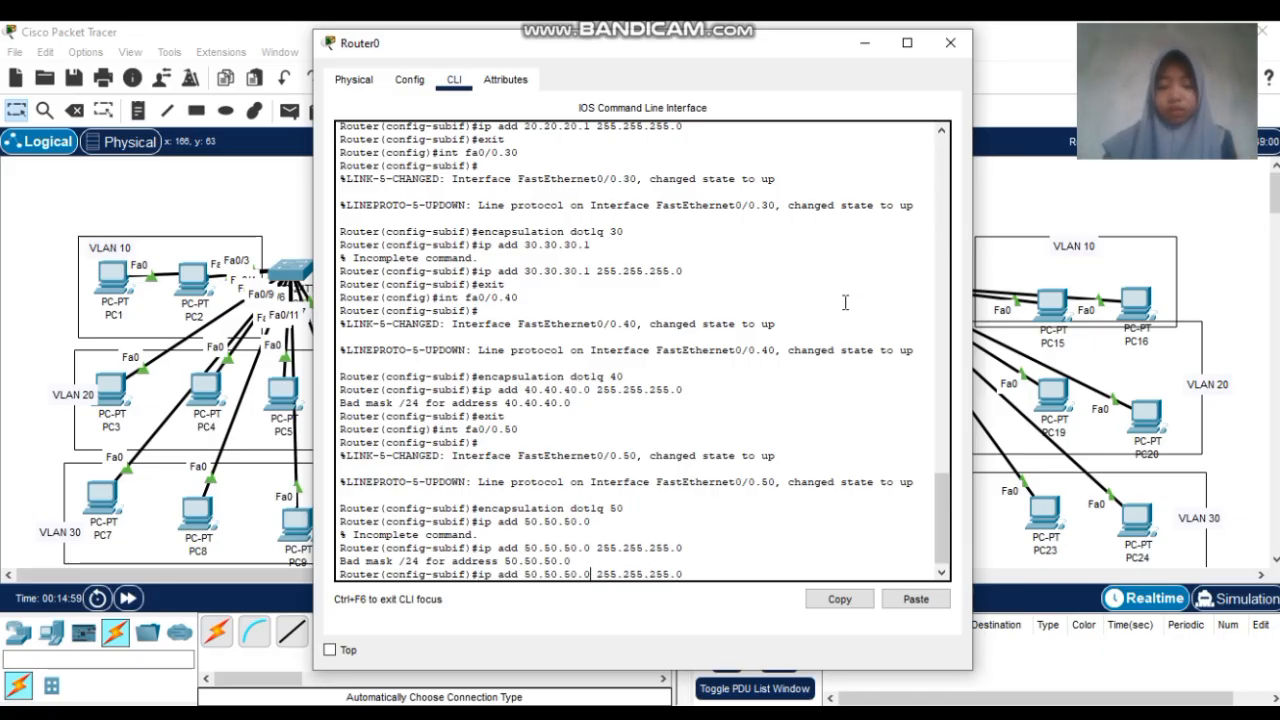
key("BackSpace")
type("1")
key("Return")
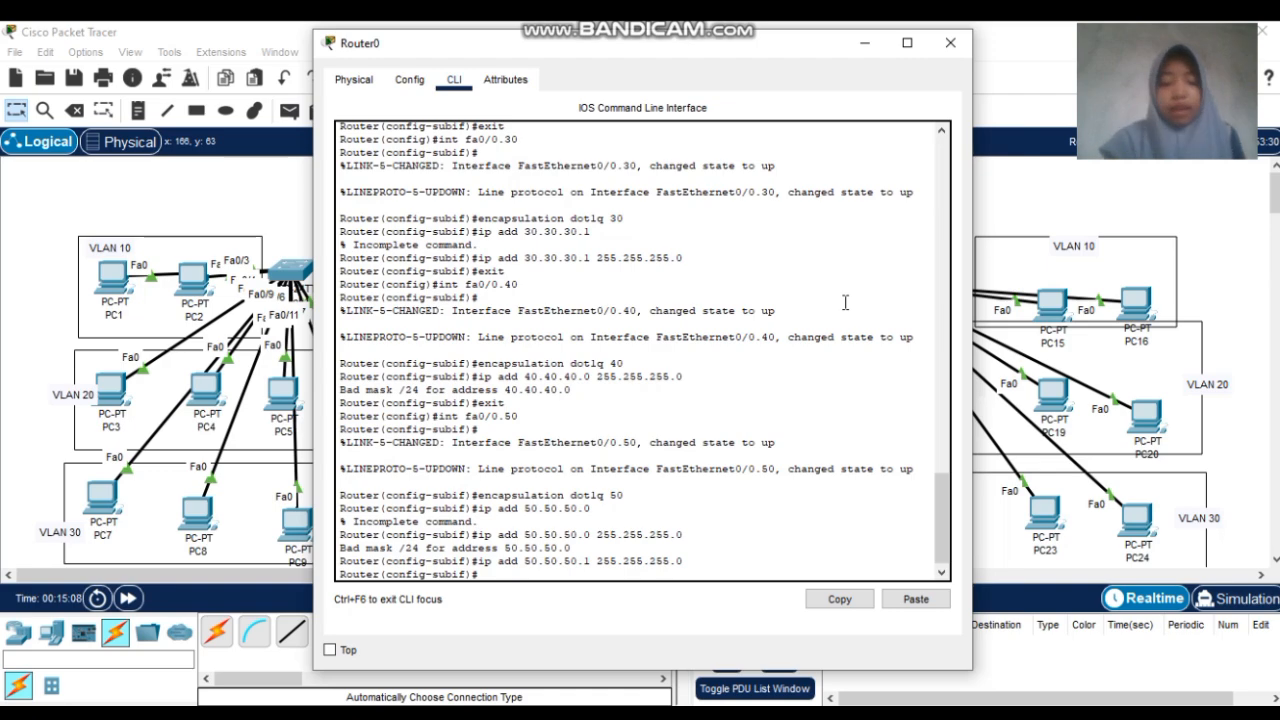
Display the router's brief IP interface summary with "do show ip int brief" to check the subinterface addresses
type("do sh")
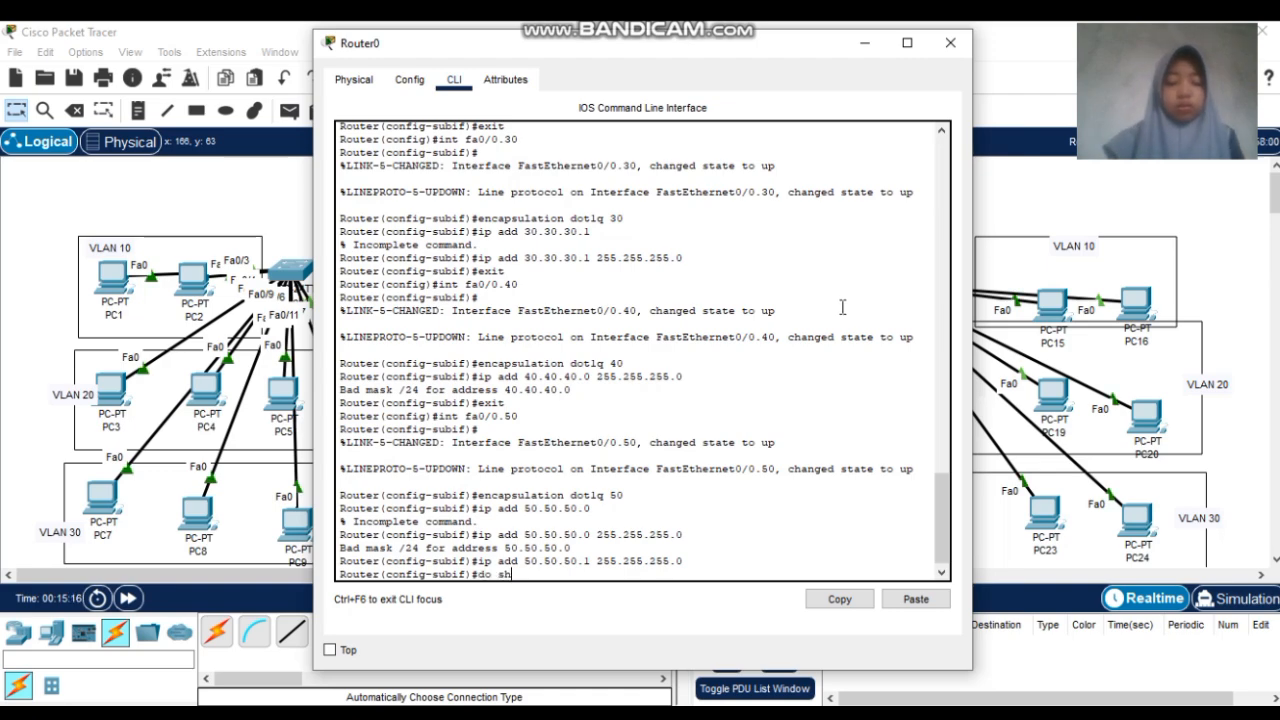
type("ow ip i")
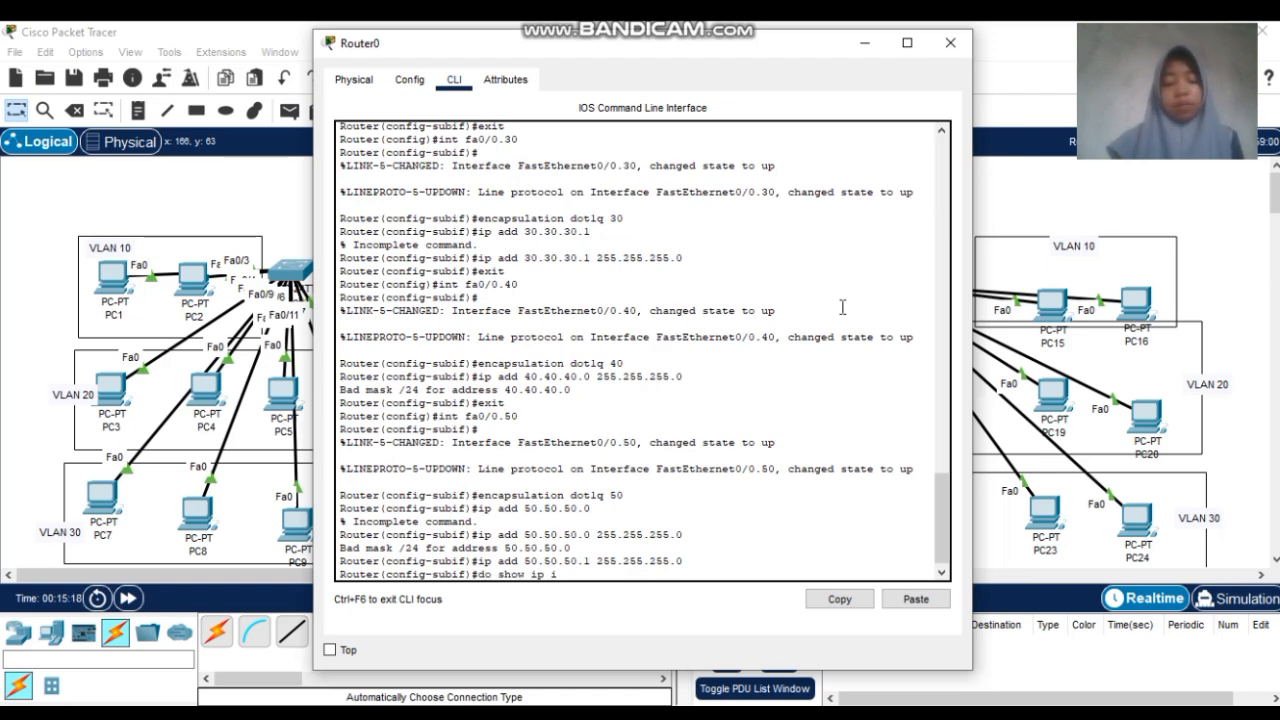
type("nt brief")
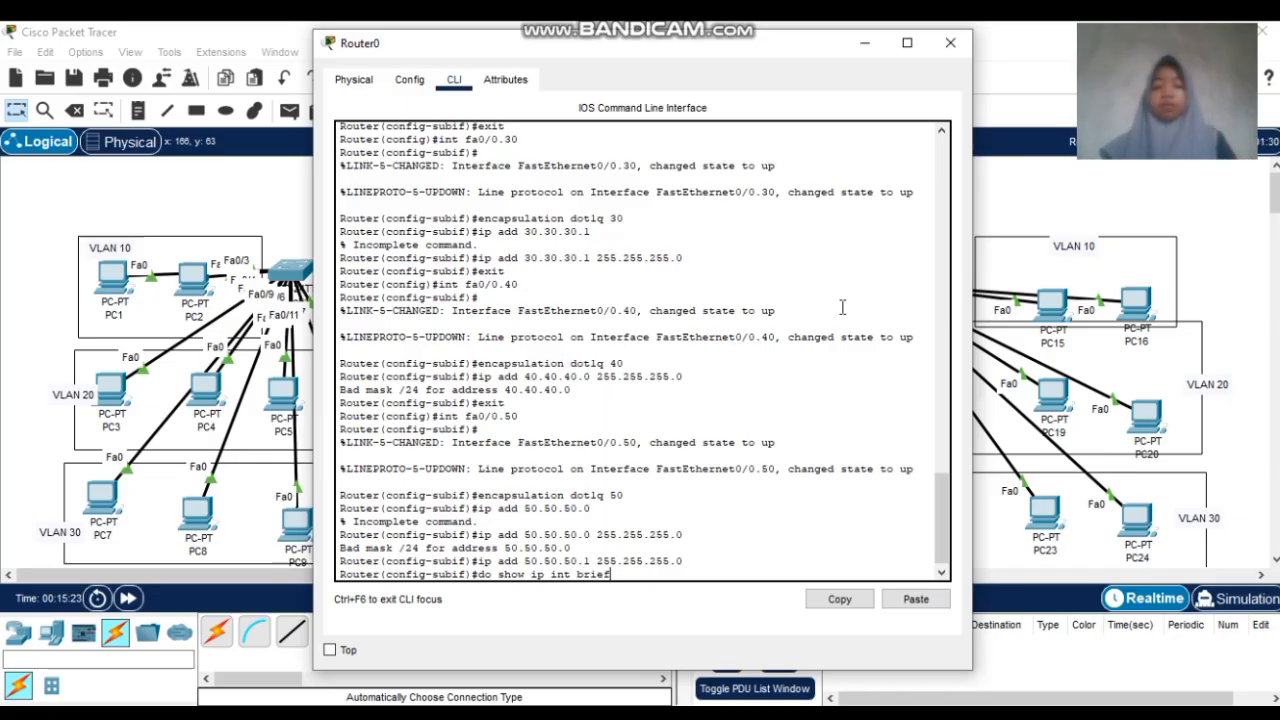
key("Return")
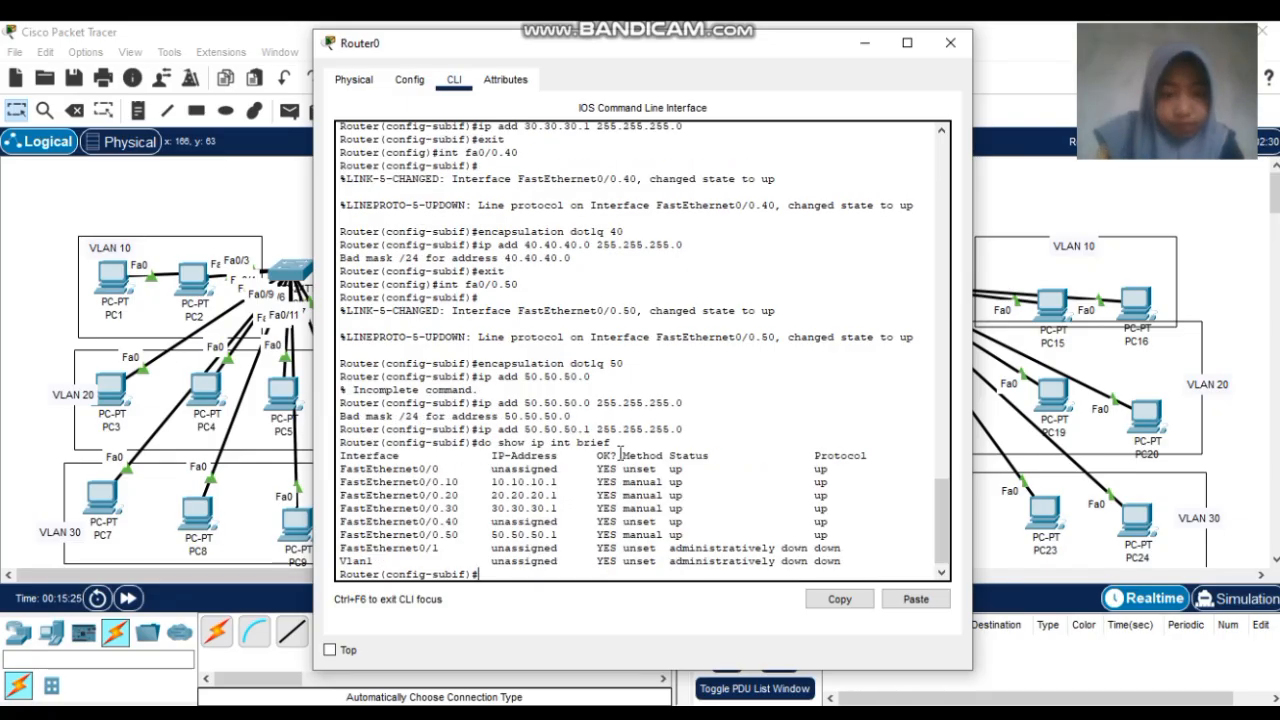
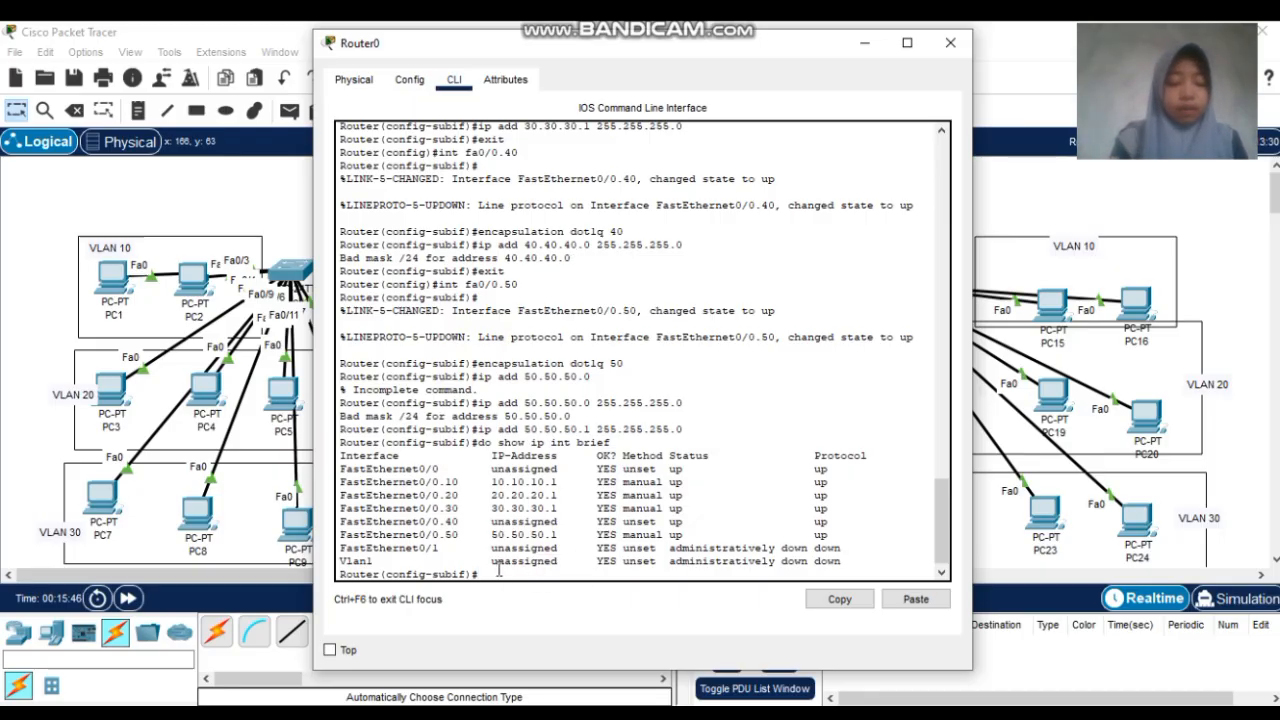
Exit the current subinterface, enter fa0/0.40 and set its encapsulation to dot1q 40
type("xit")
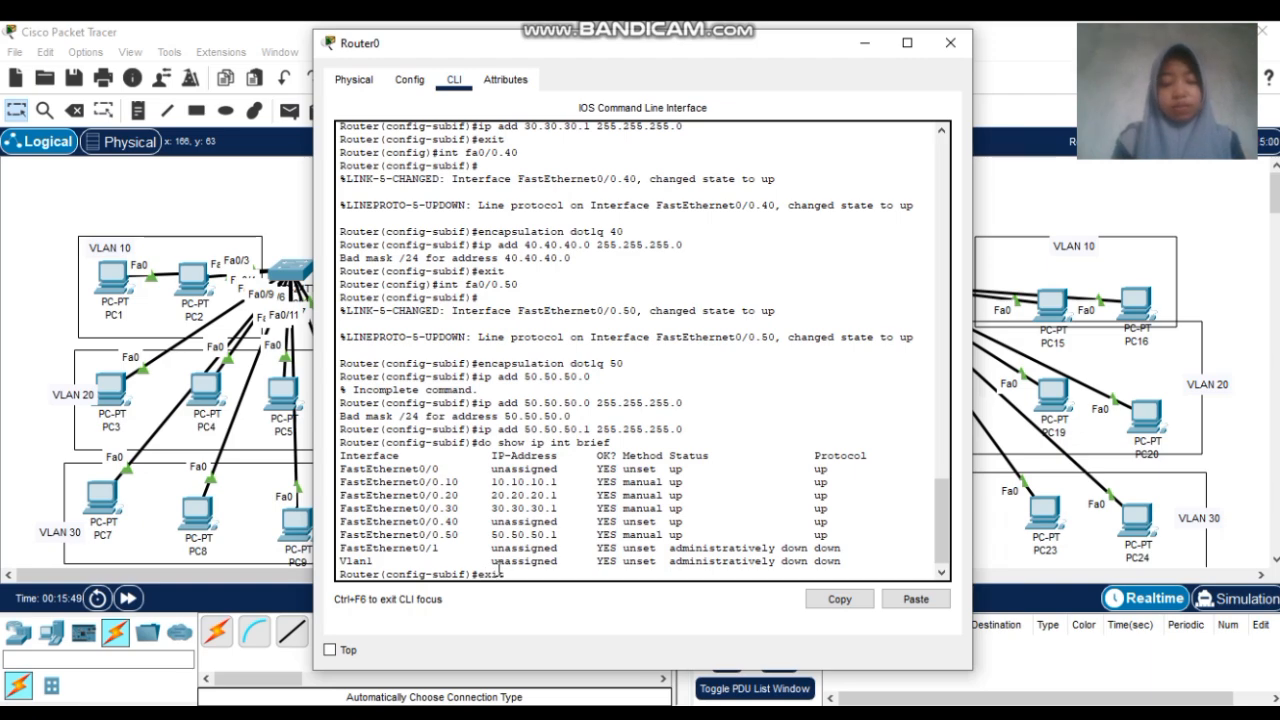
key("Return")
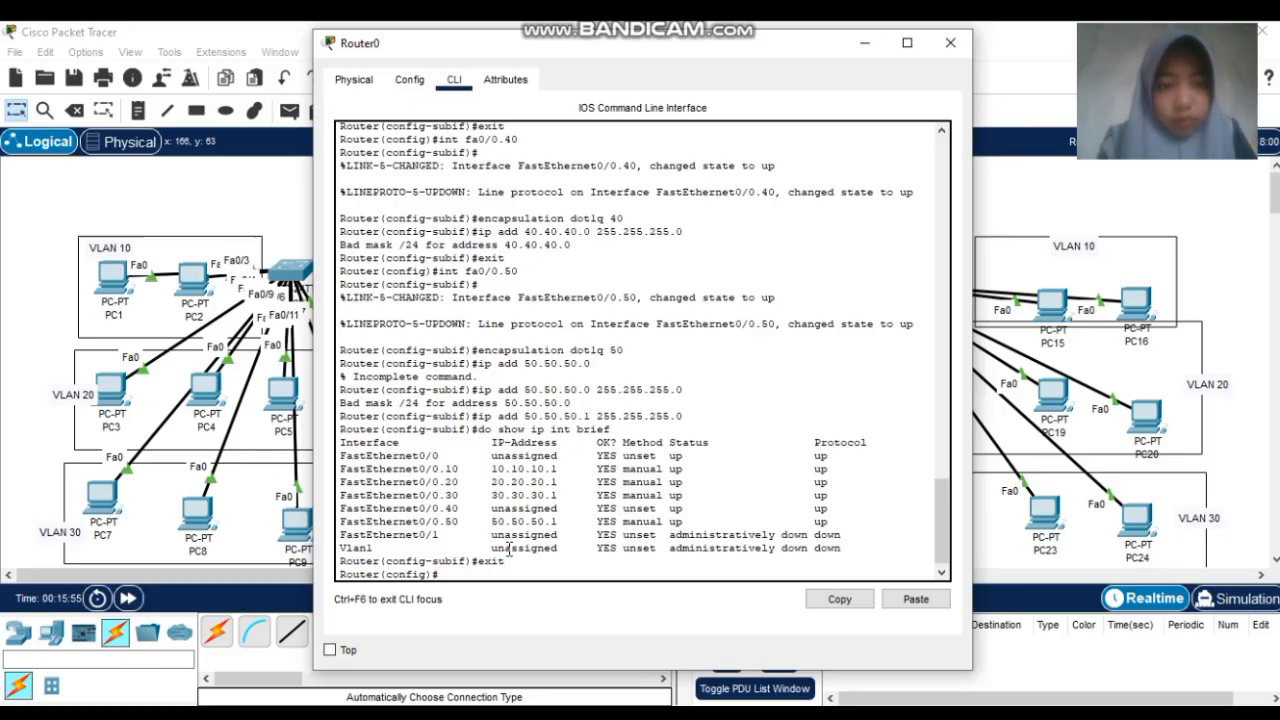
type("int fa0.")
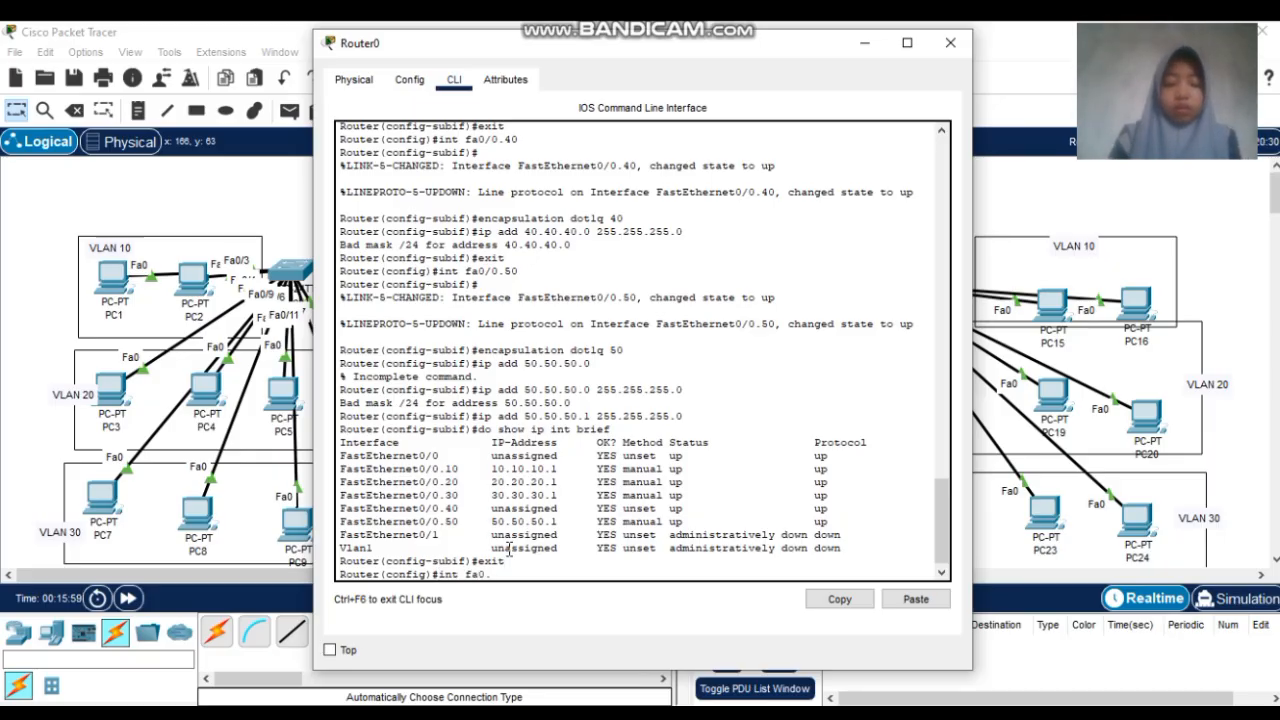
key("BackSpace")
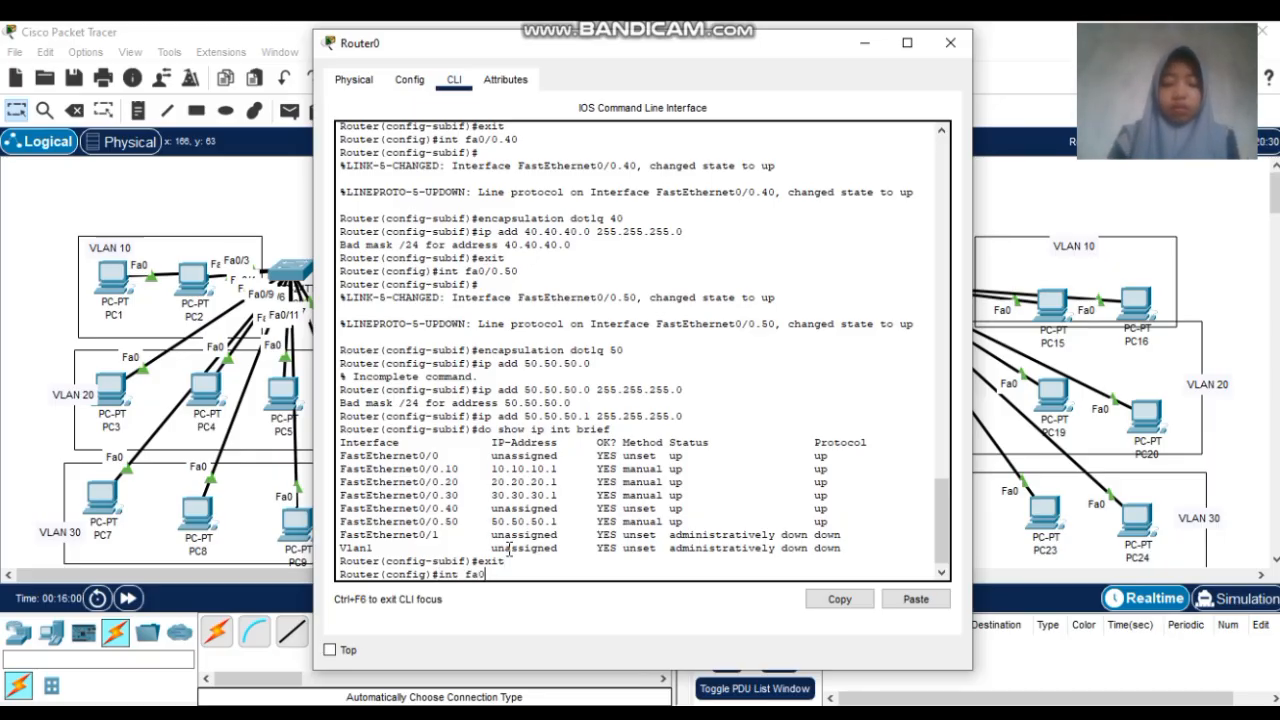
type("/0.40")
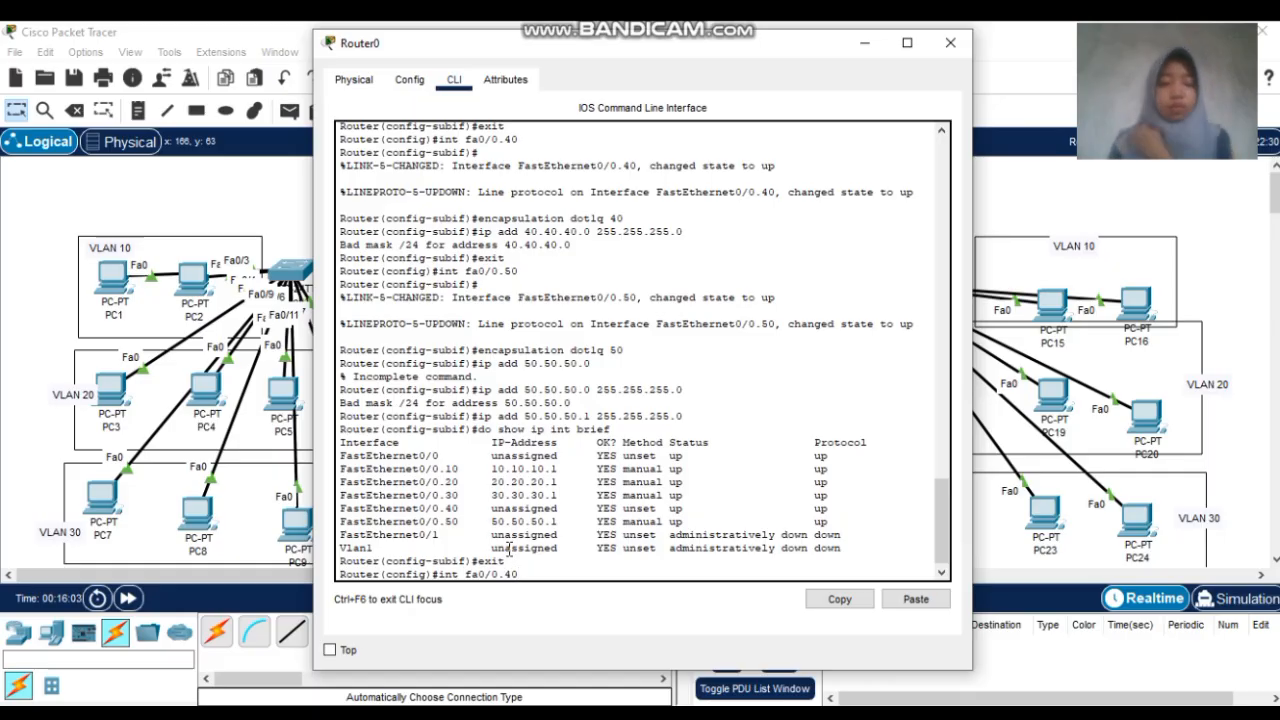
key("Return")
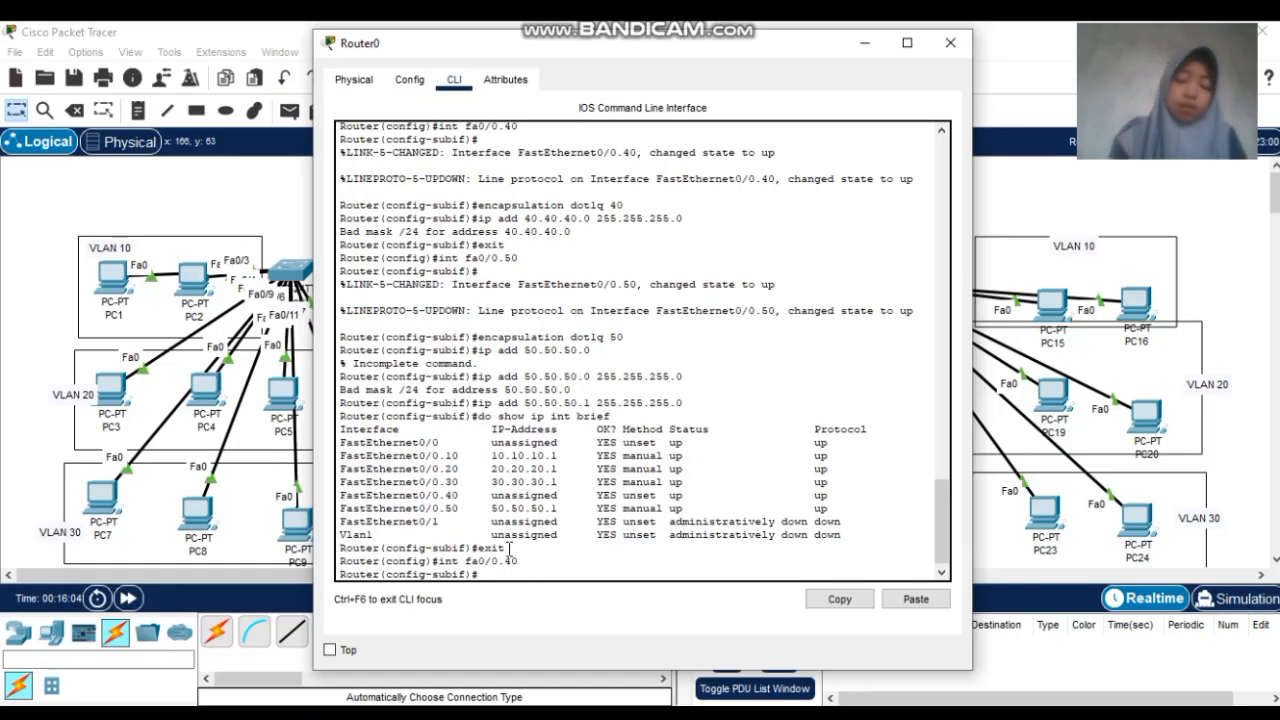
type("enc")
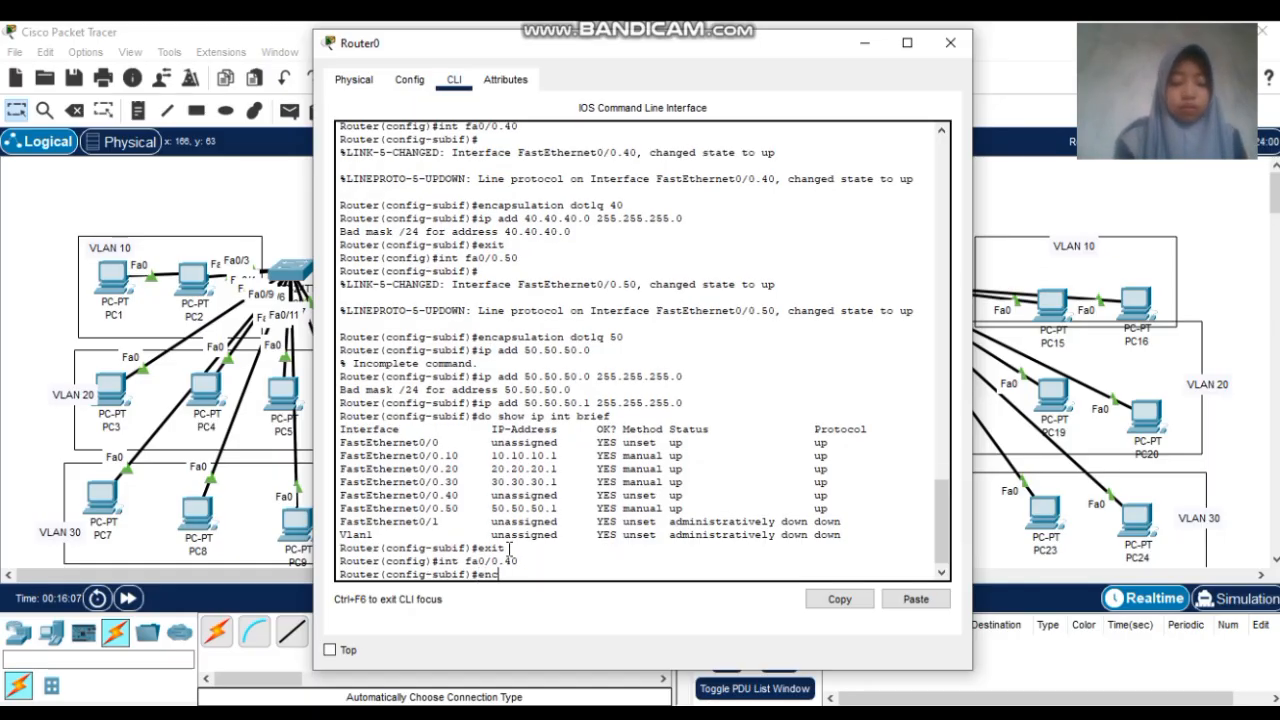
type("apsulation ")
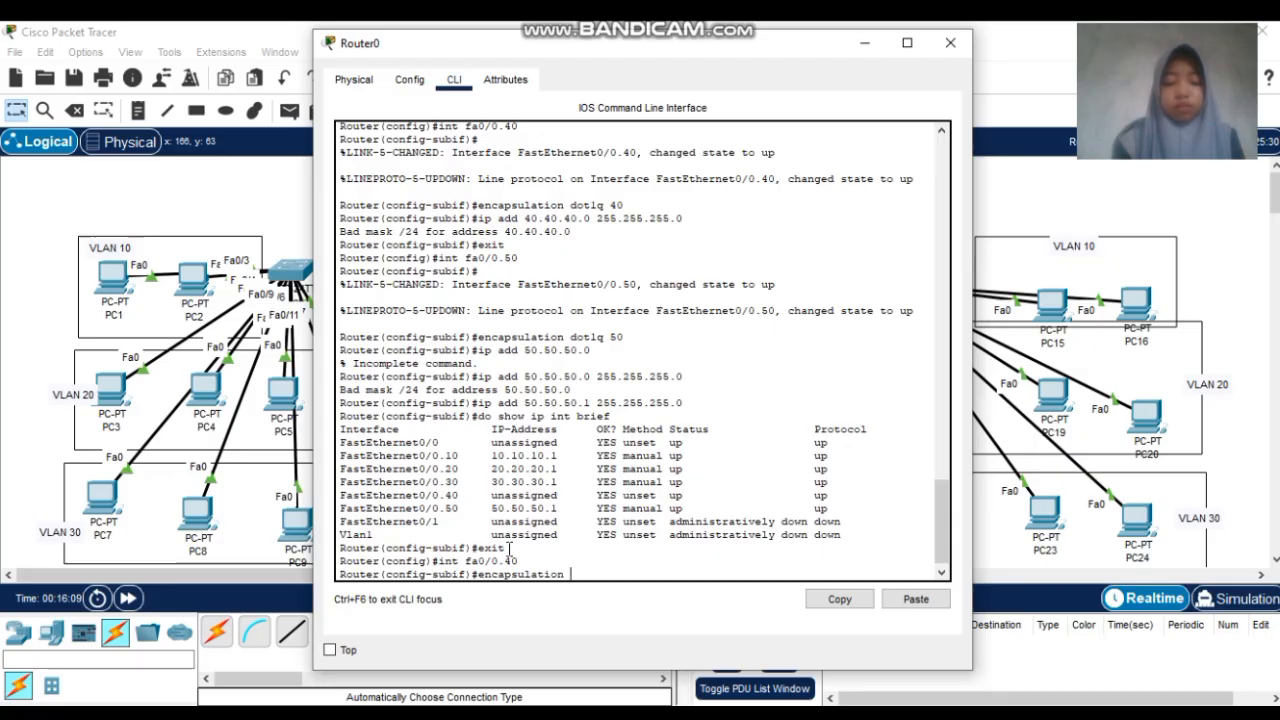
type("dot1q")
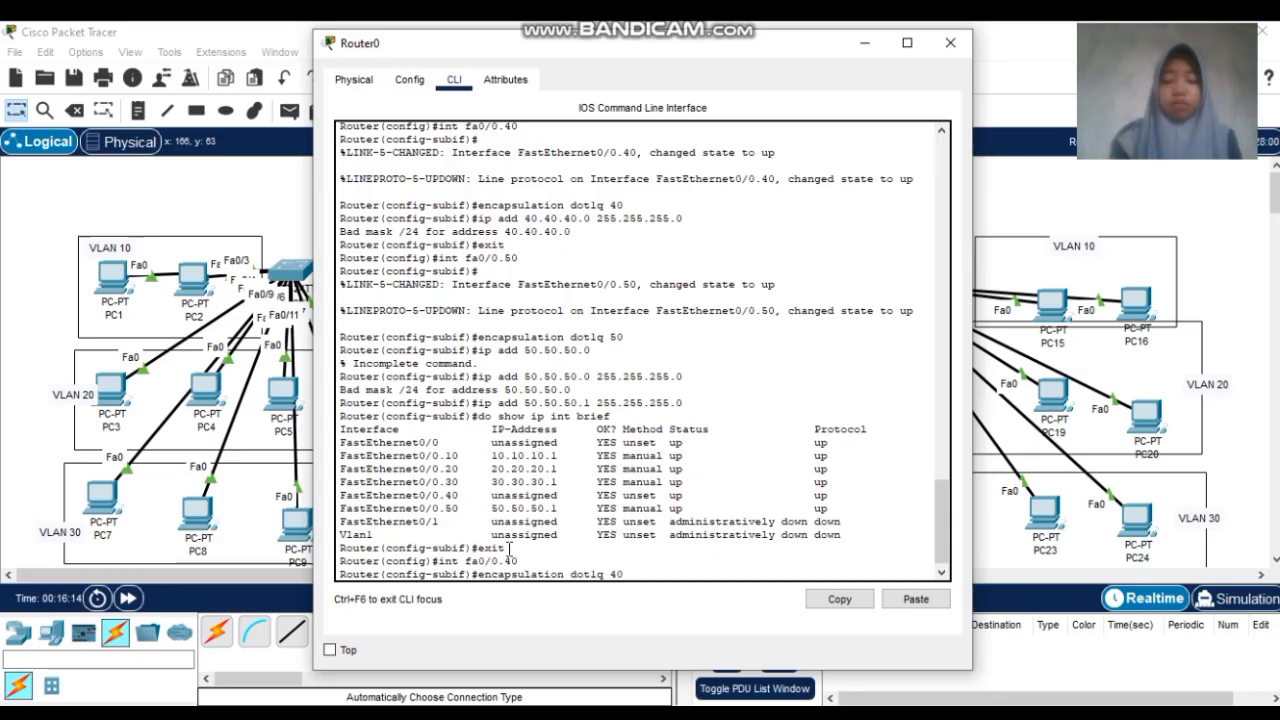
type(" 40")
key("Return")
Assign IP address 40.40.40.1 with mask 255.255.255.0 to subinterface fa0/0.40
type("ip add")
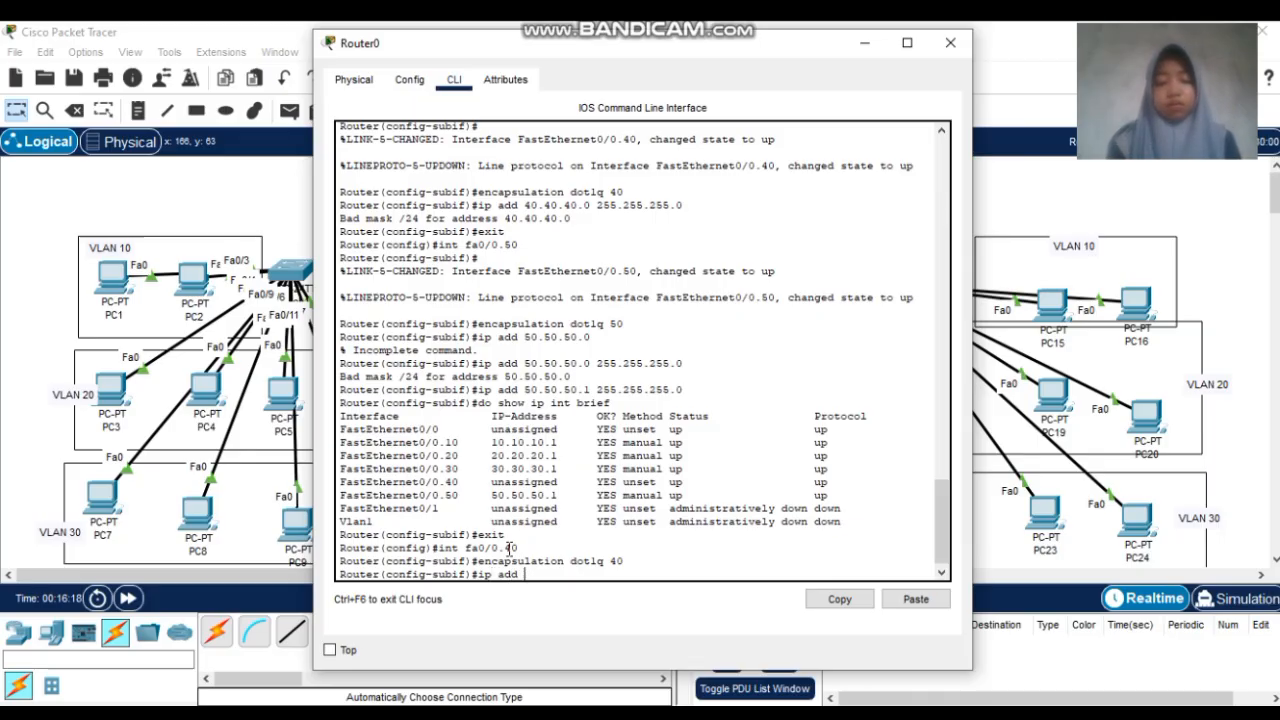
type(" 40")
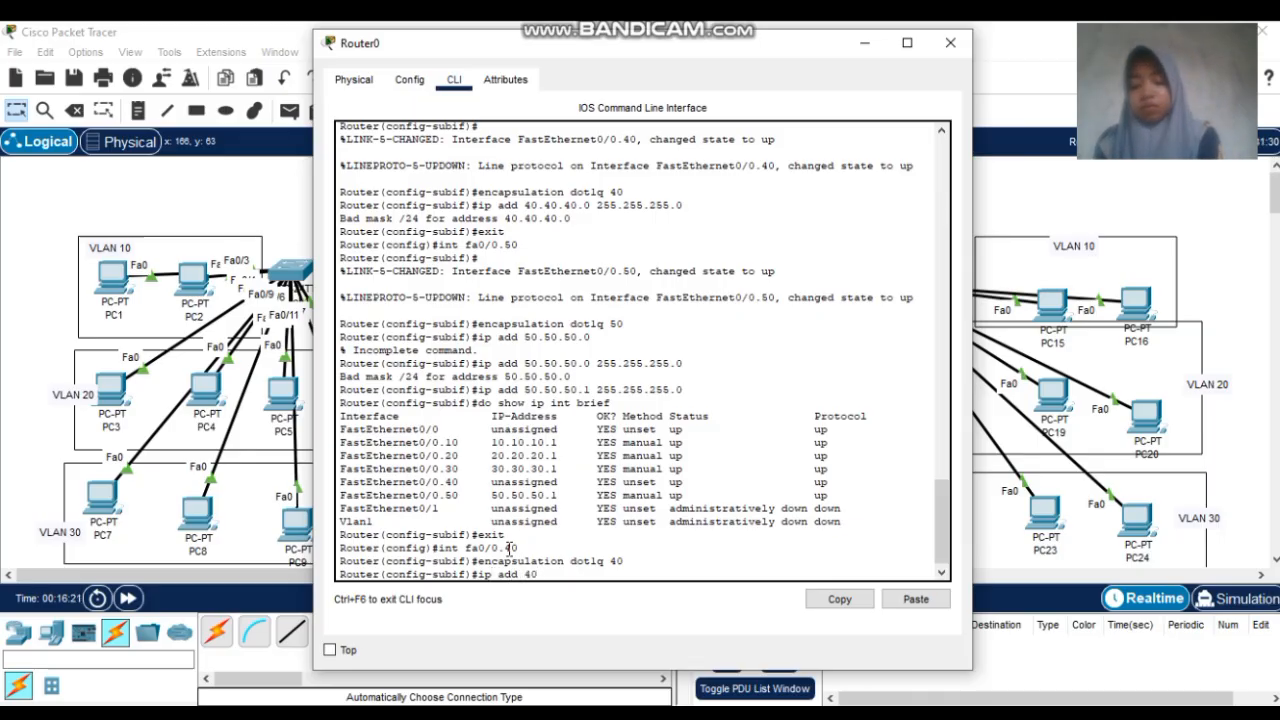
type(".40.40.")
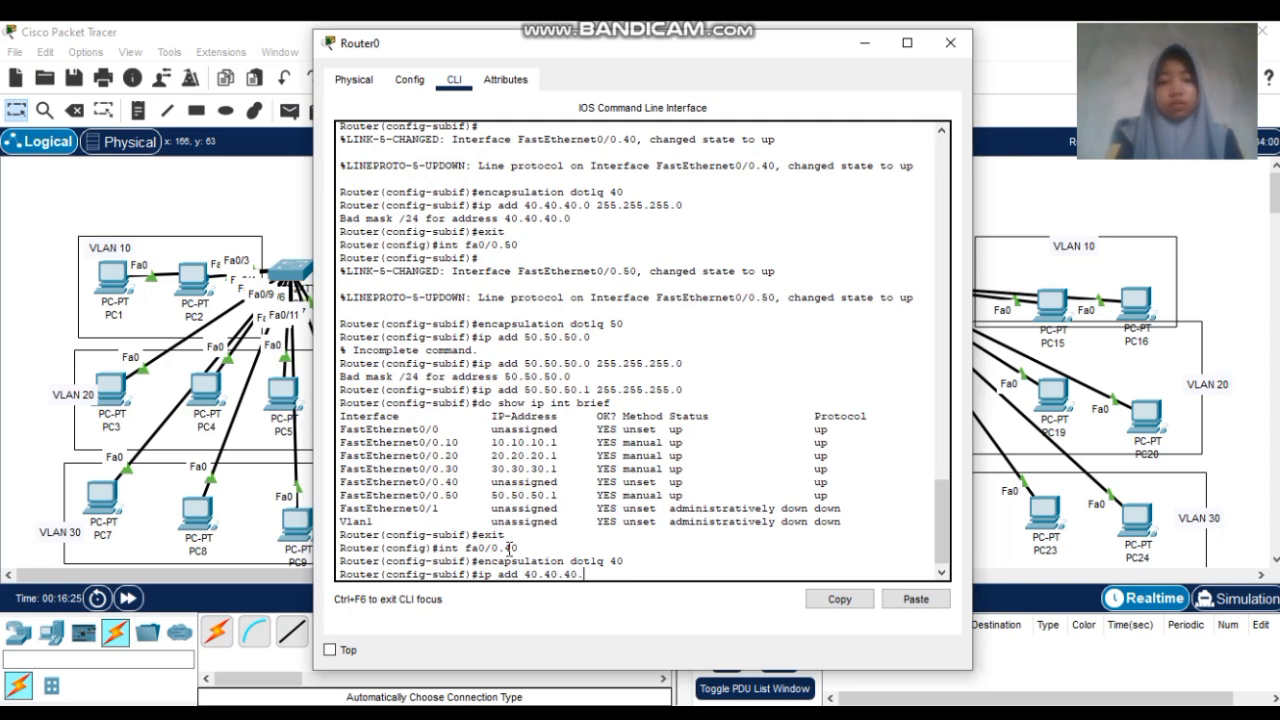
type("1 2")
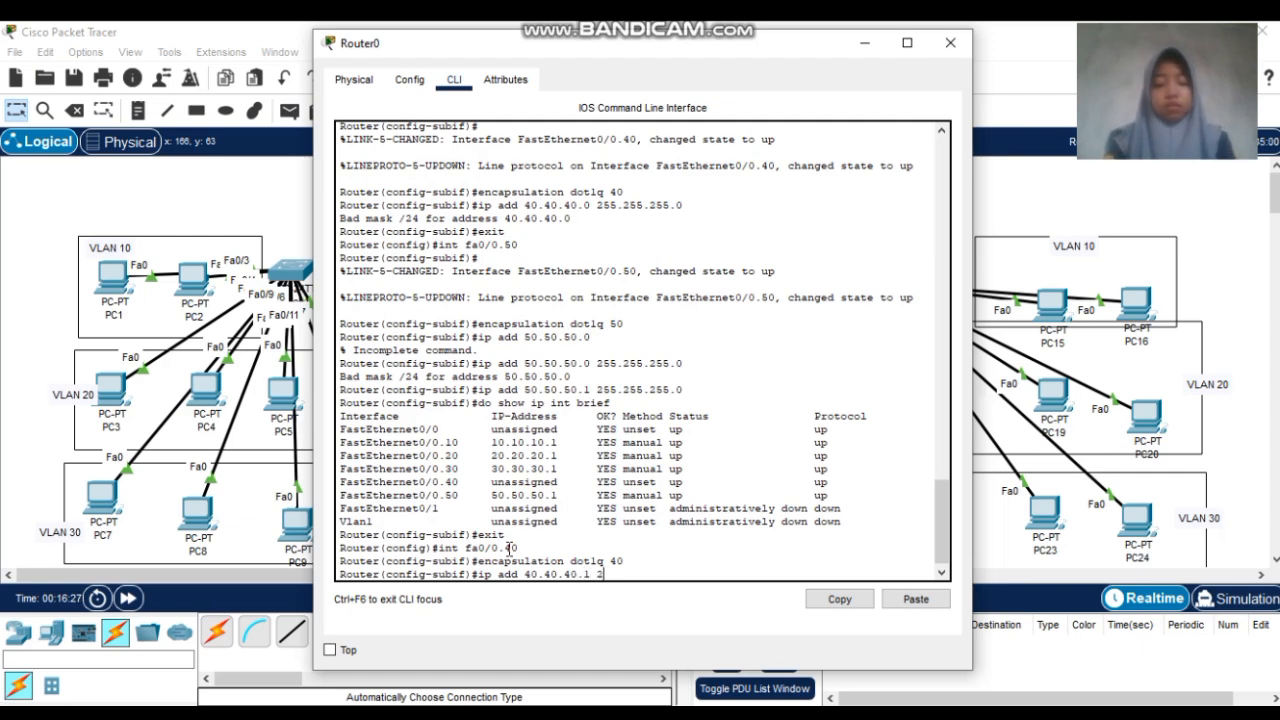
type("55.255.255.255.255.2")
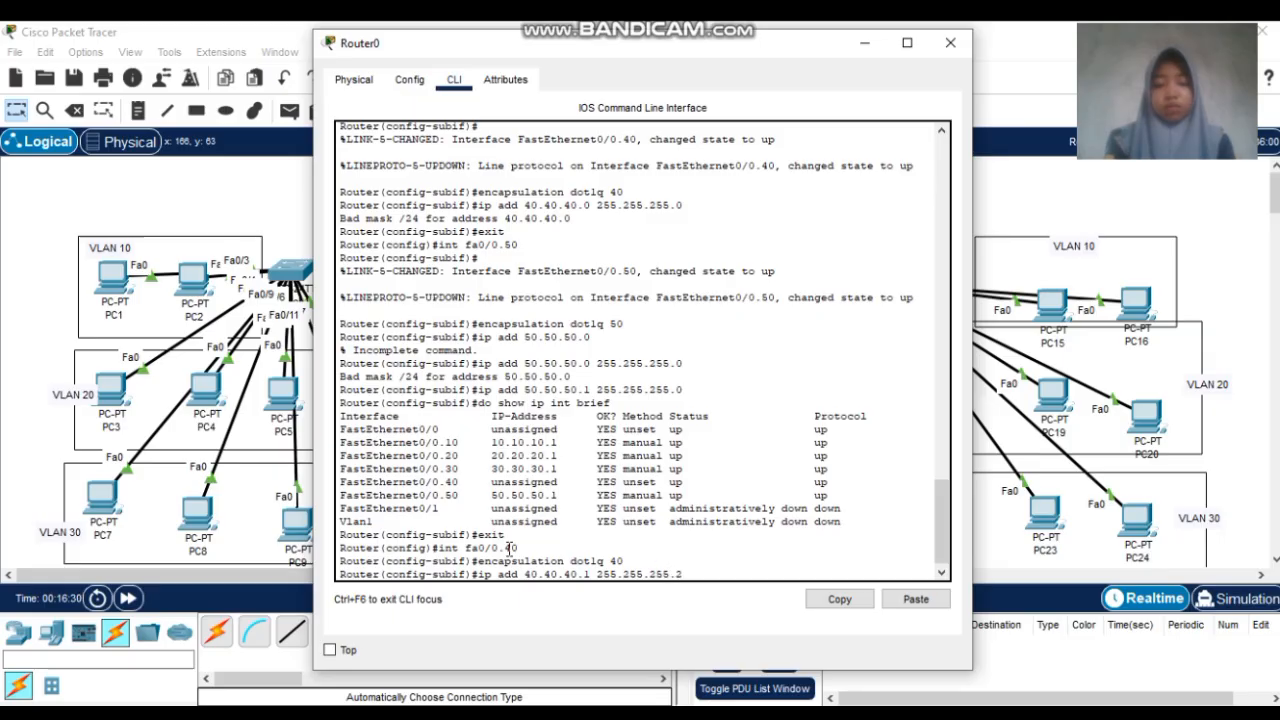
key("BackSpace")
key("BackSpace")
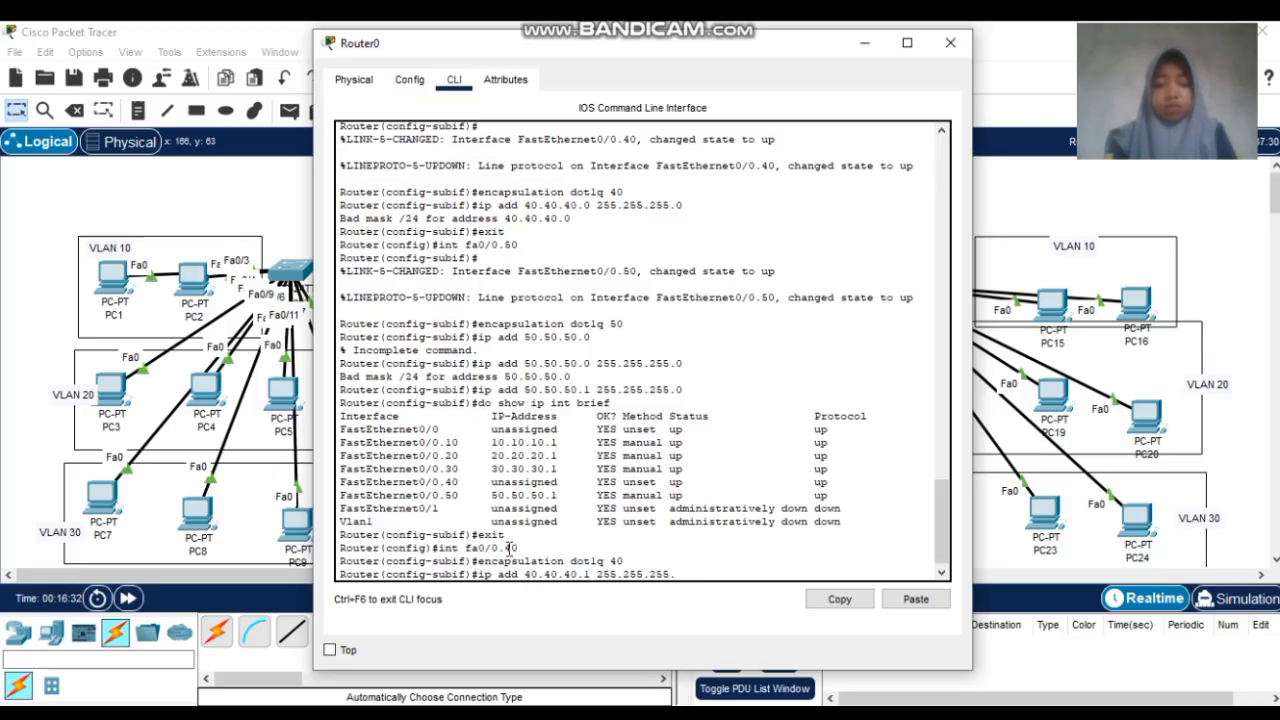
type("0")
key("Return")
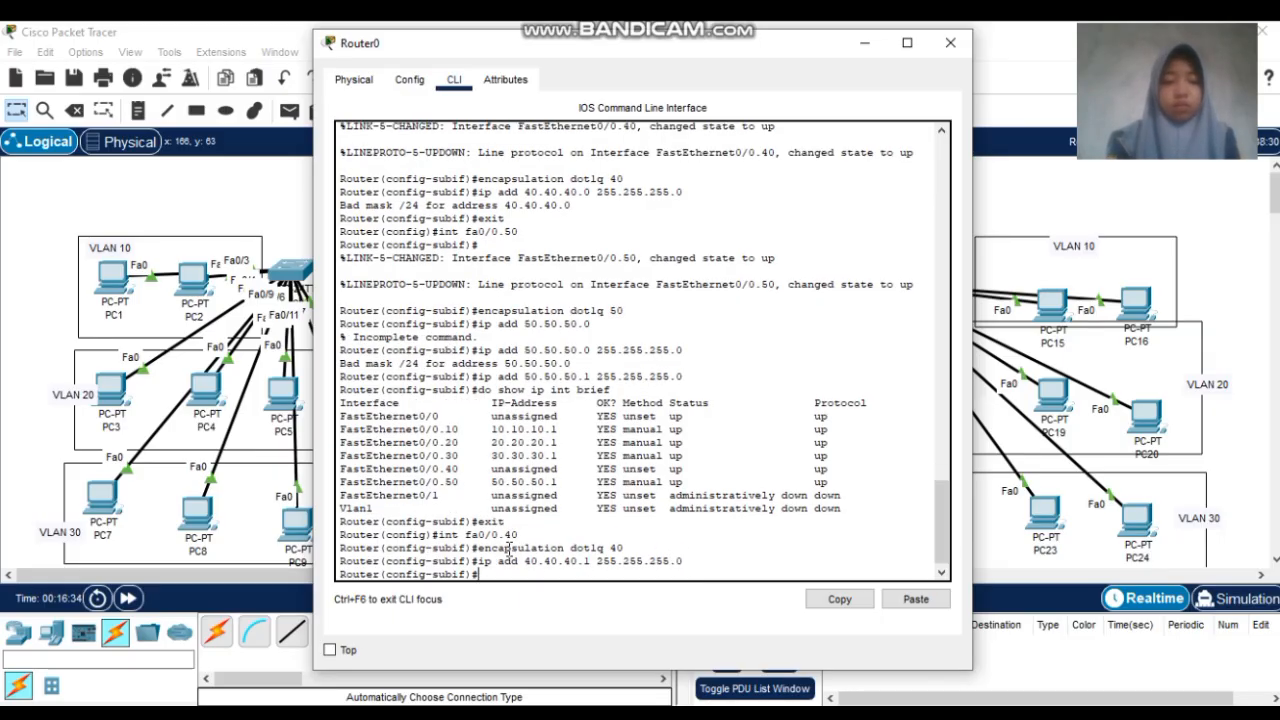
Rerun "do show ip int brief" to check the address assignment of subinterface fa0/0.40
type("int fa0/0.40")
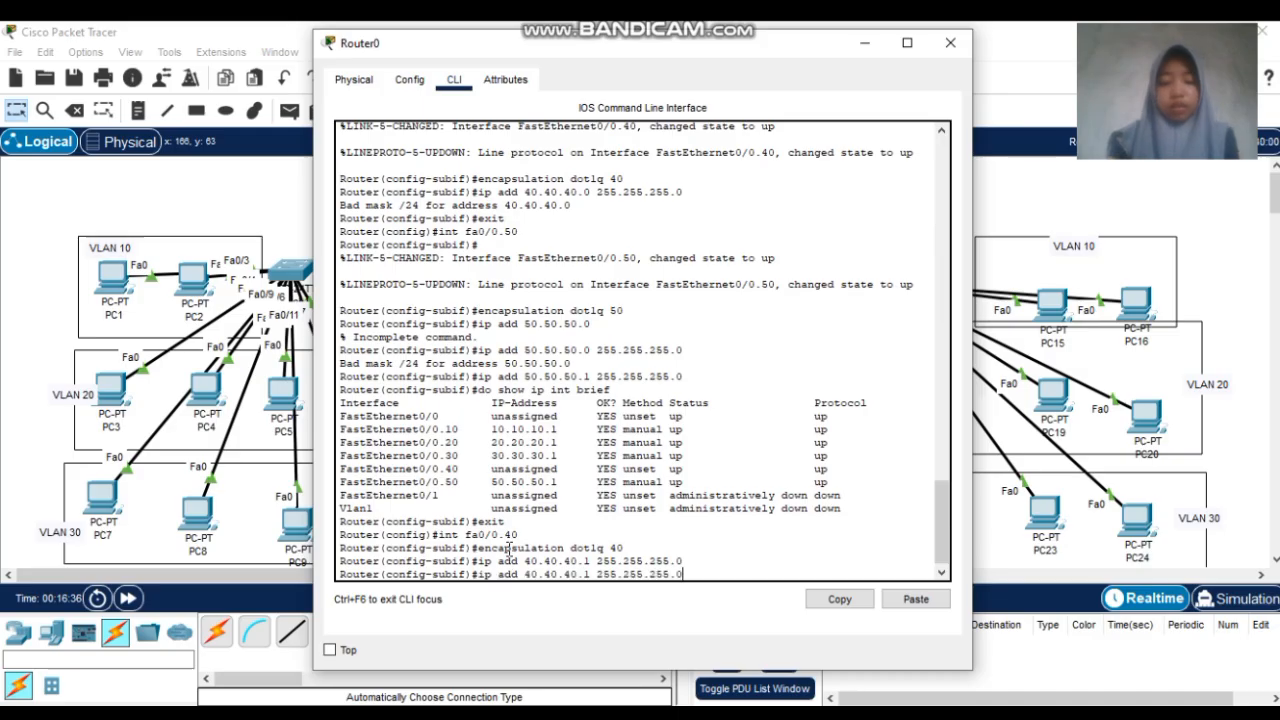
key("Up")
key("Up")
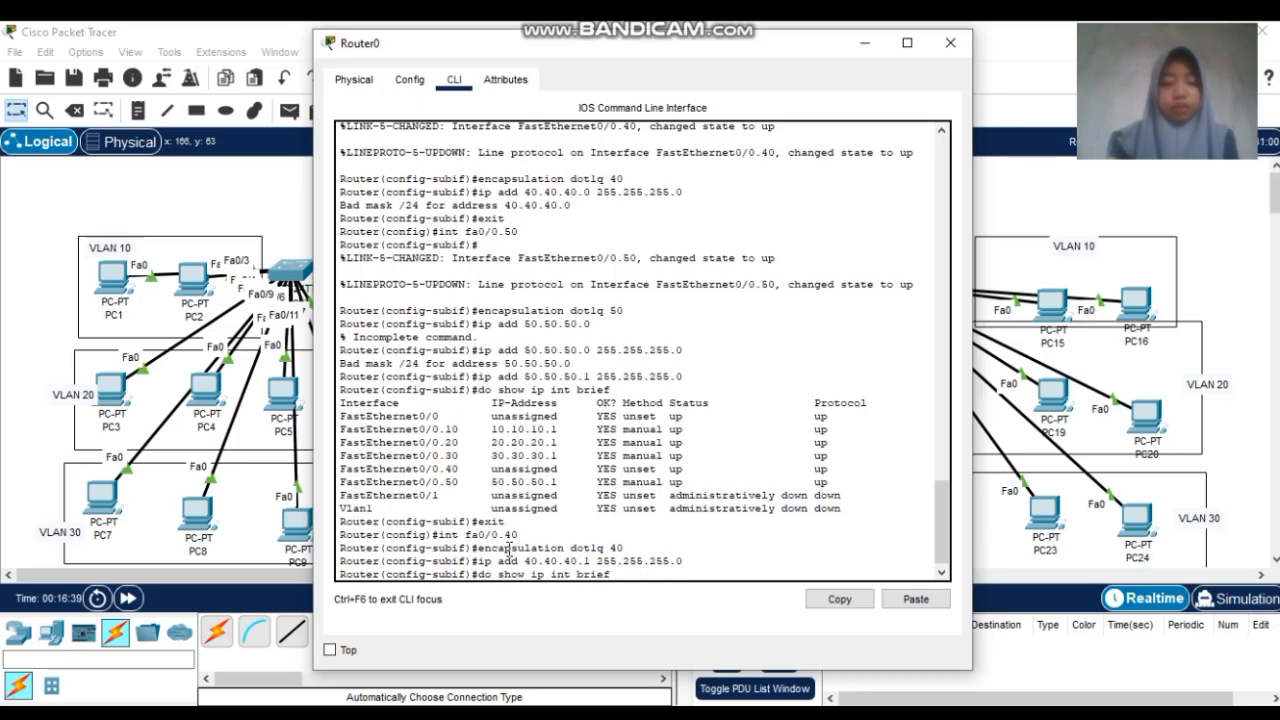
key("Return")
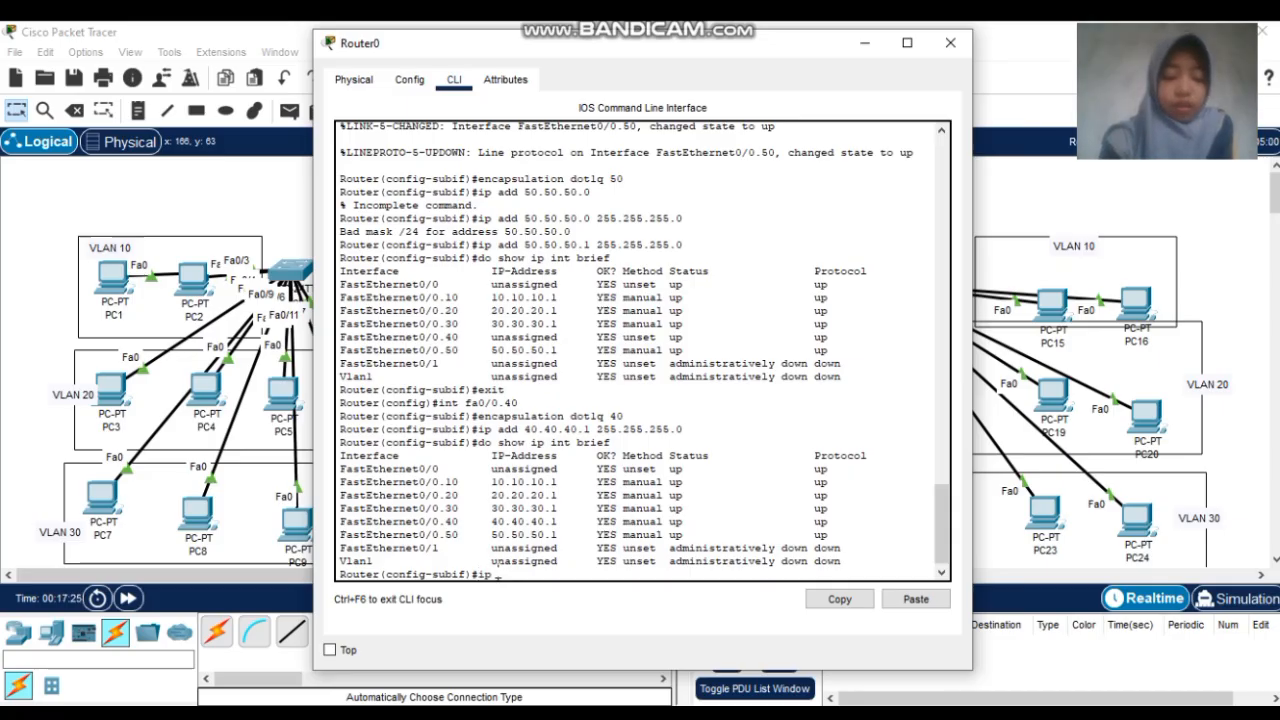
Create a DHCP pool named VLAN10 on the router with "ip dhcp pool VLAN10"
type("dhcp pool")
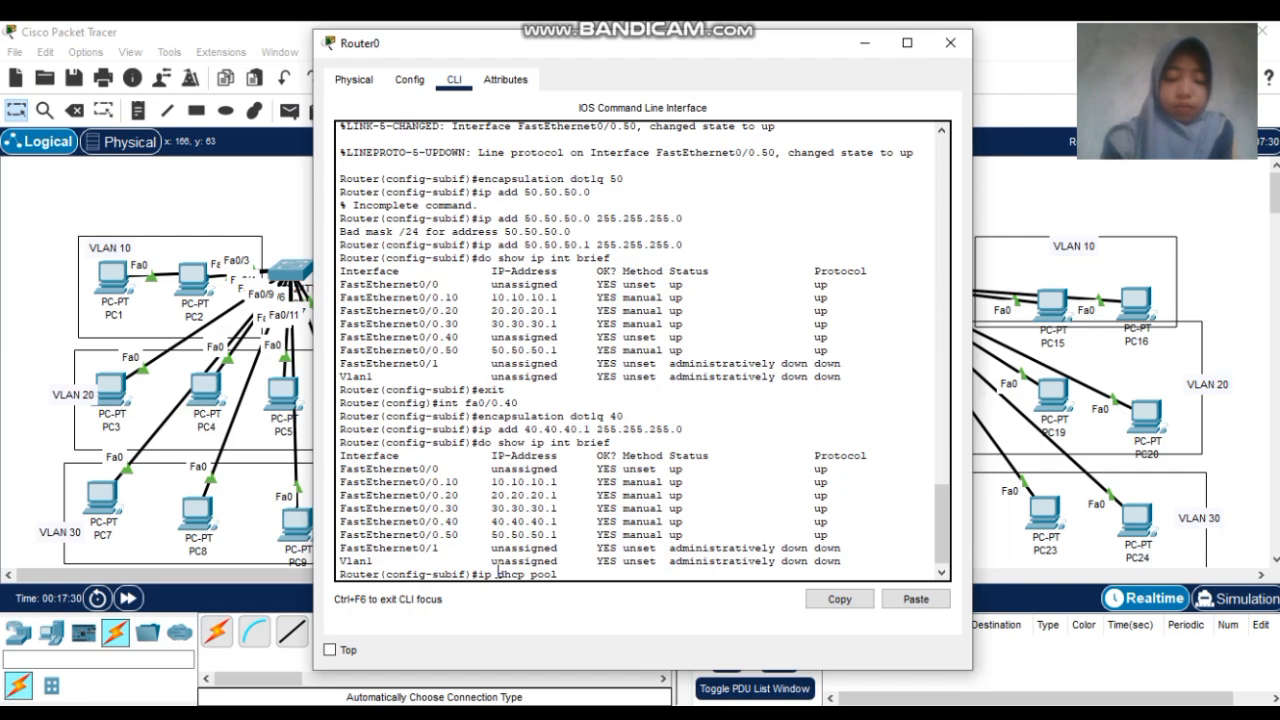
type(" VLAN 1")
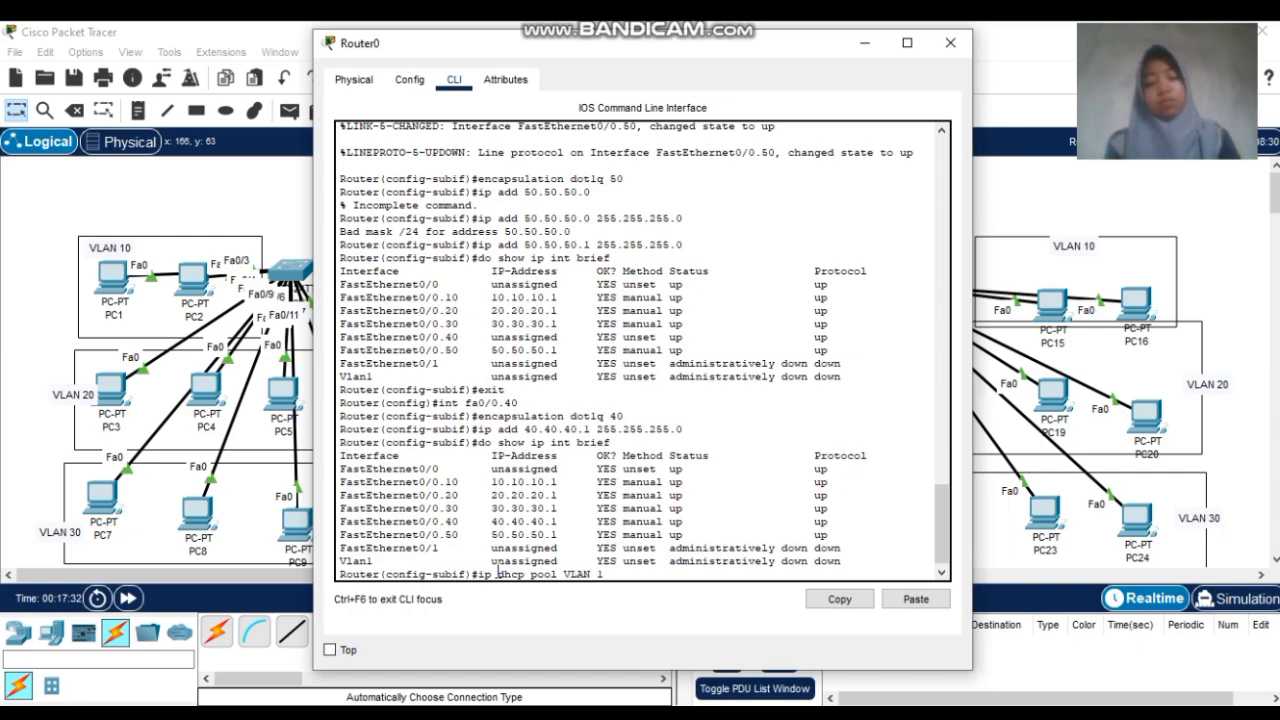
type("010")
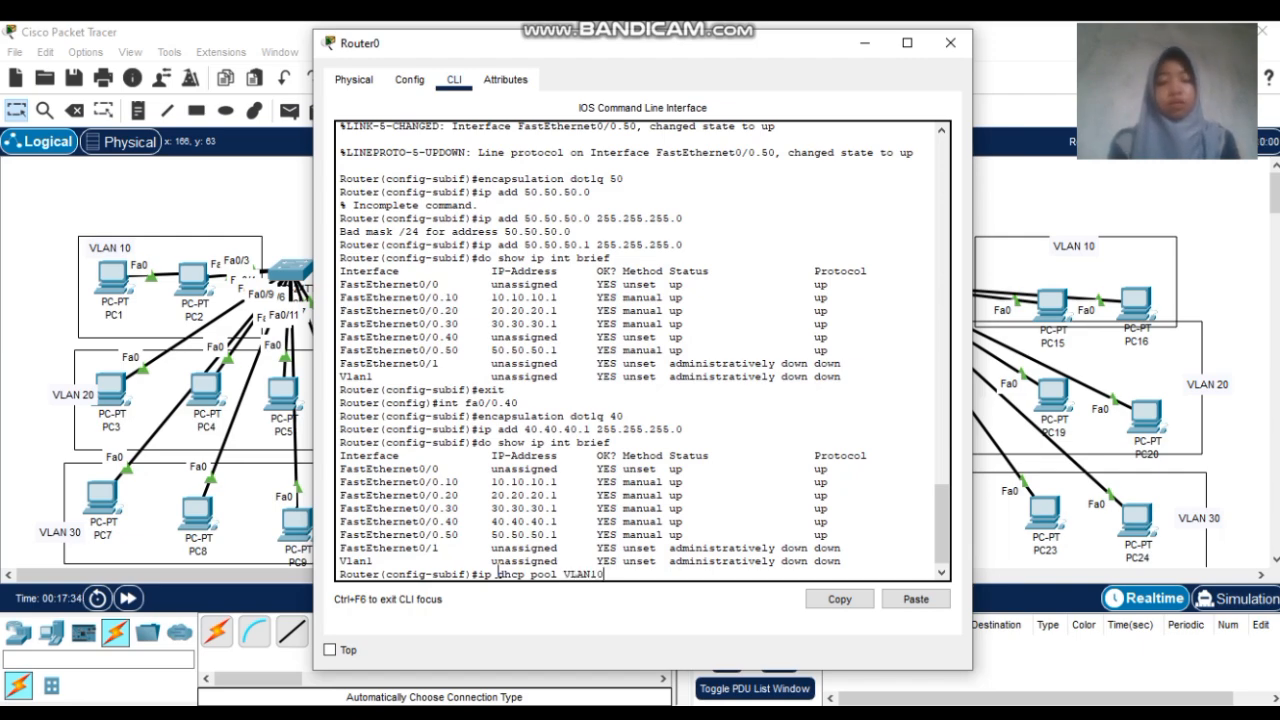
key("Return")
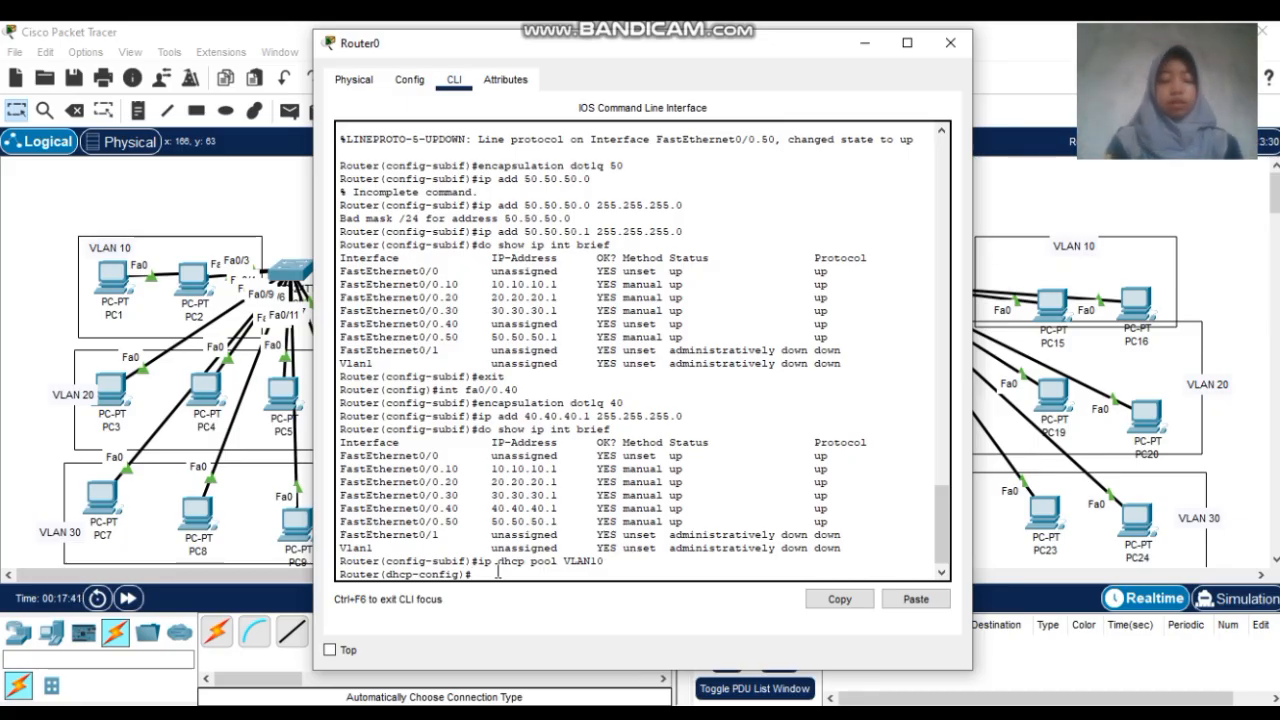
Set the VLAN10 DHCP pool's network to 10.10.10.0 with mask 255.255.255.0
type("network ")
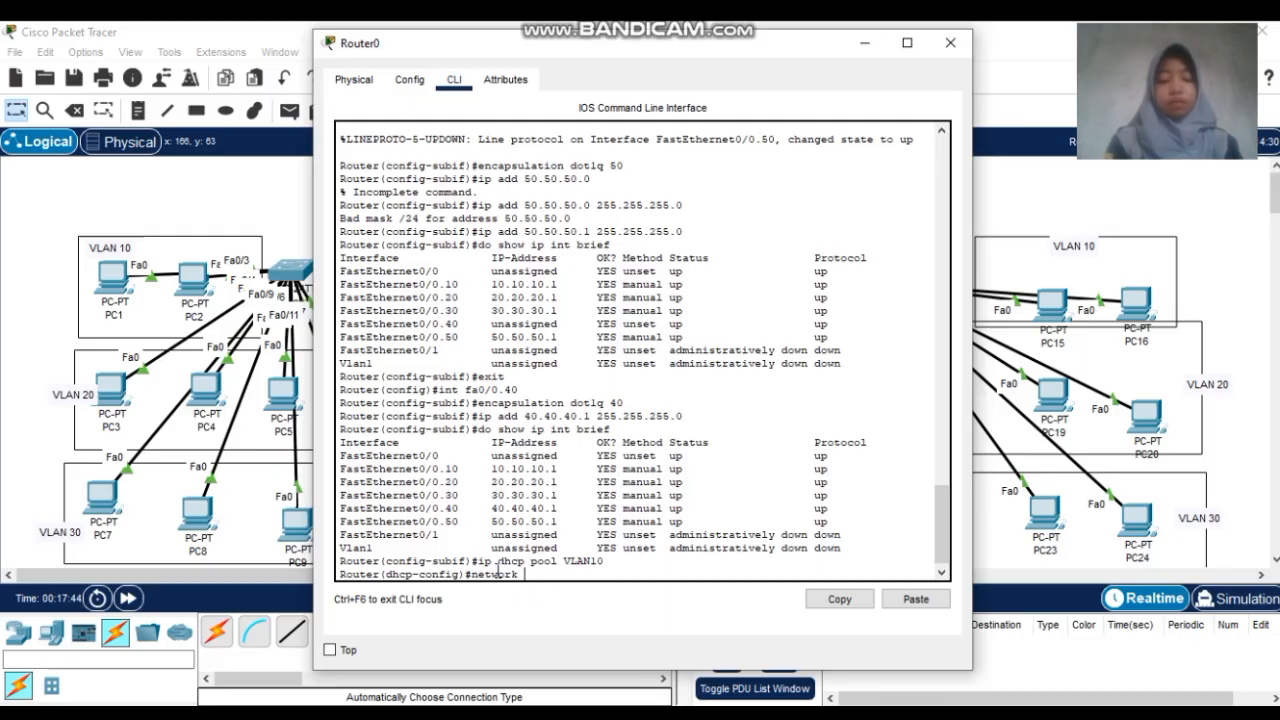
type("10.10.")
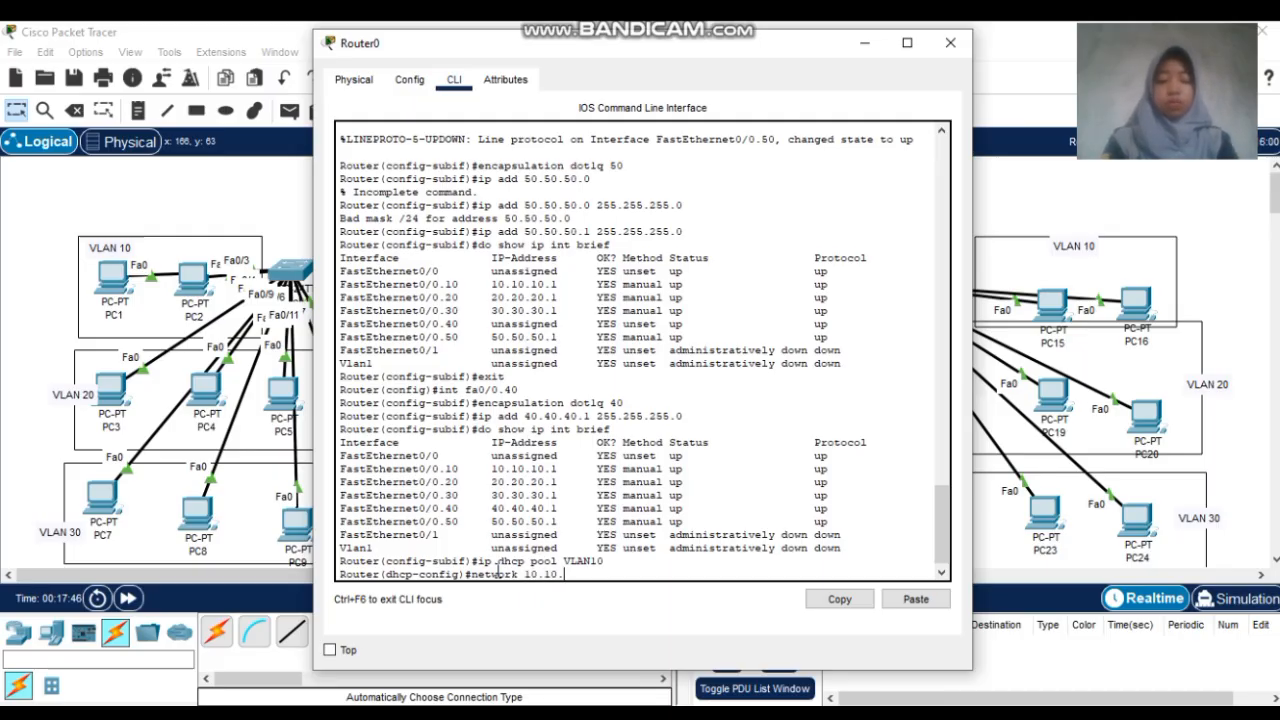
type("10.0 2")
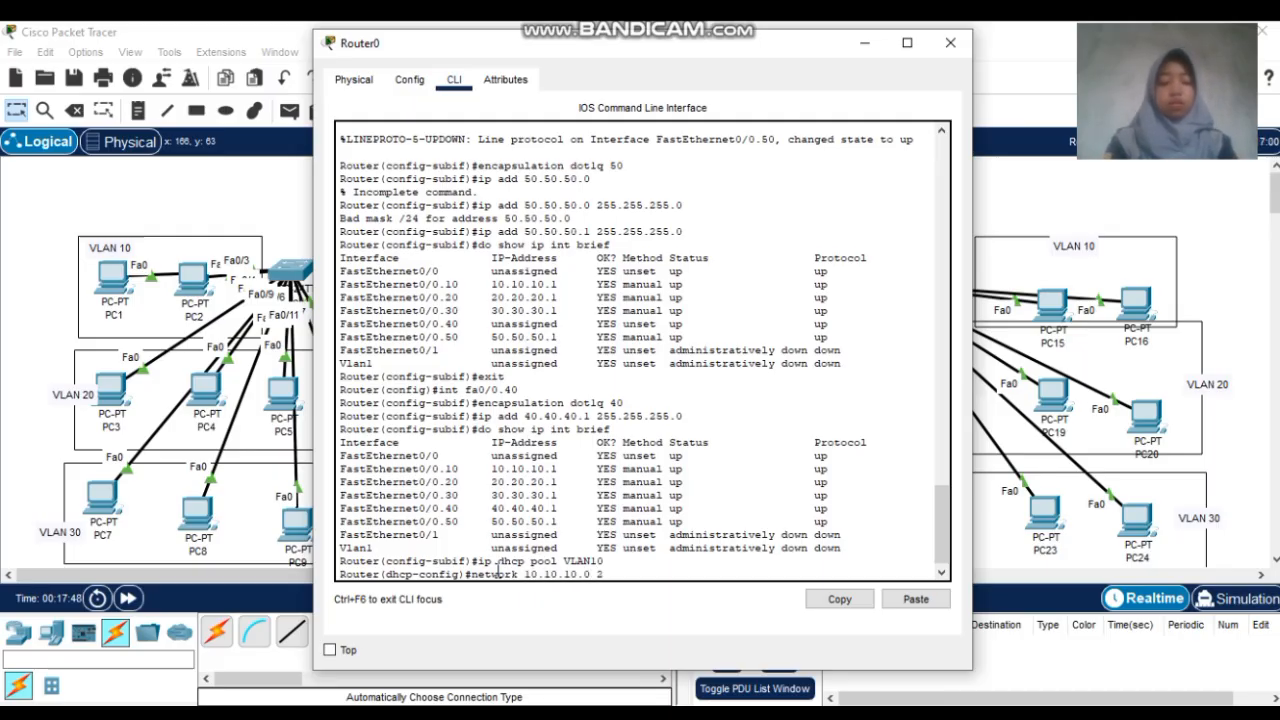
type("55.255.255")
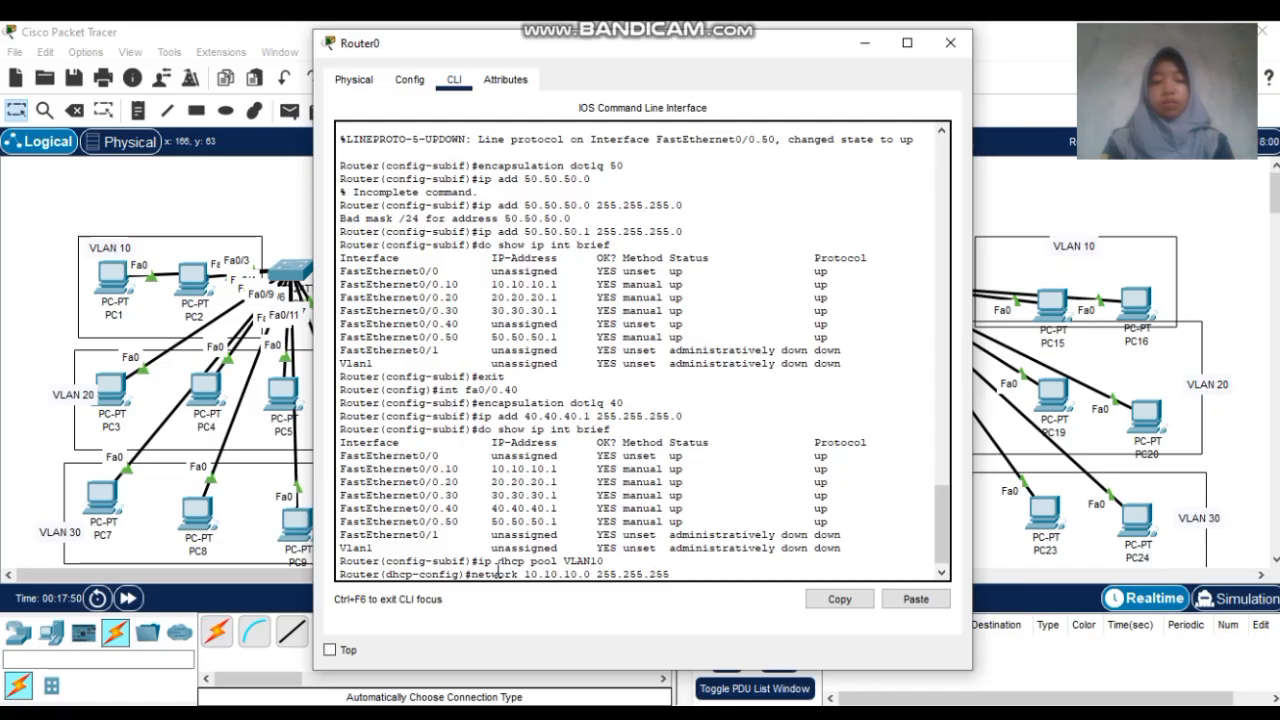
type(".0")
key("Return")
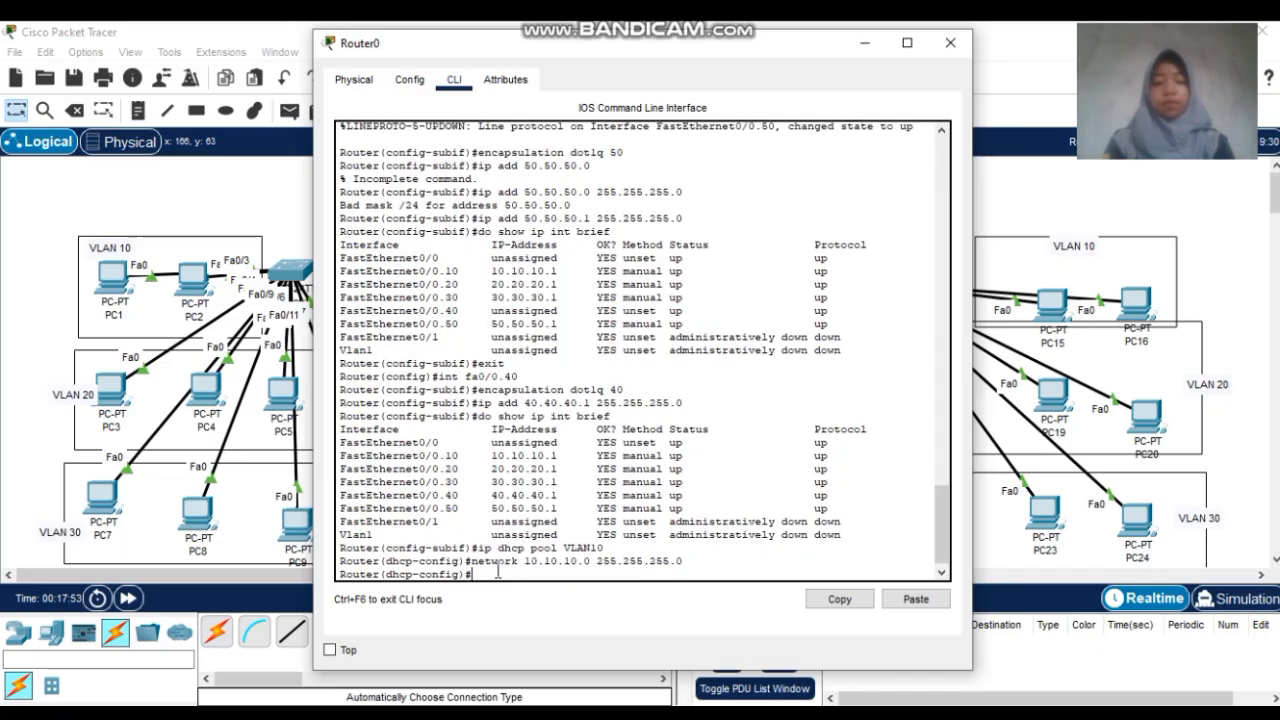
Set the VLAN10 DHCP pool's default router to 10.10.10.1
type("def")
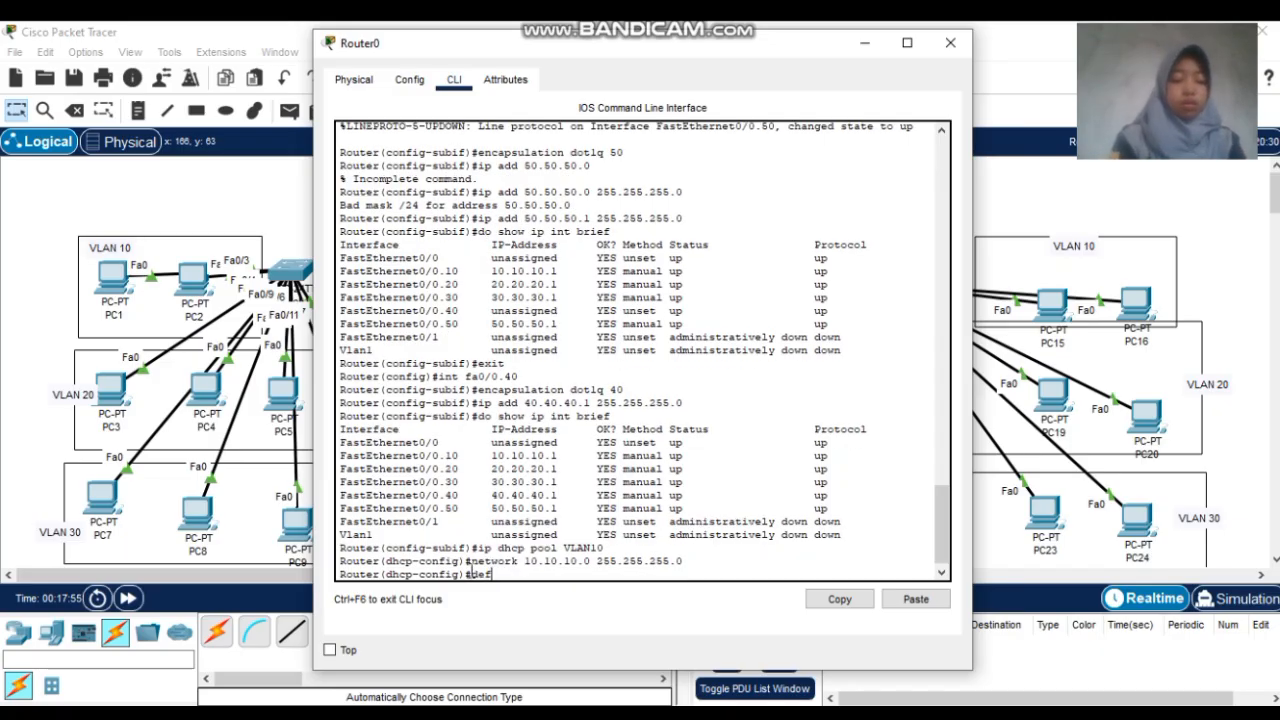
type("ault-r")
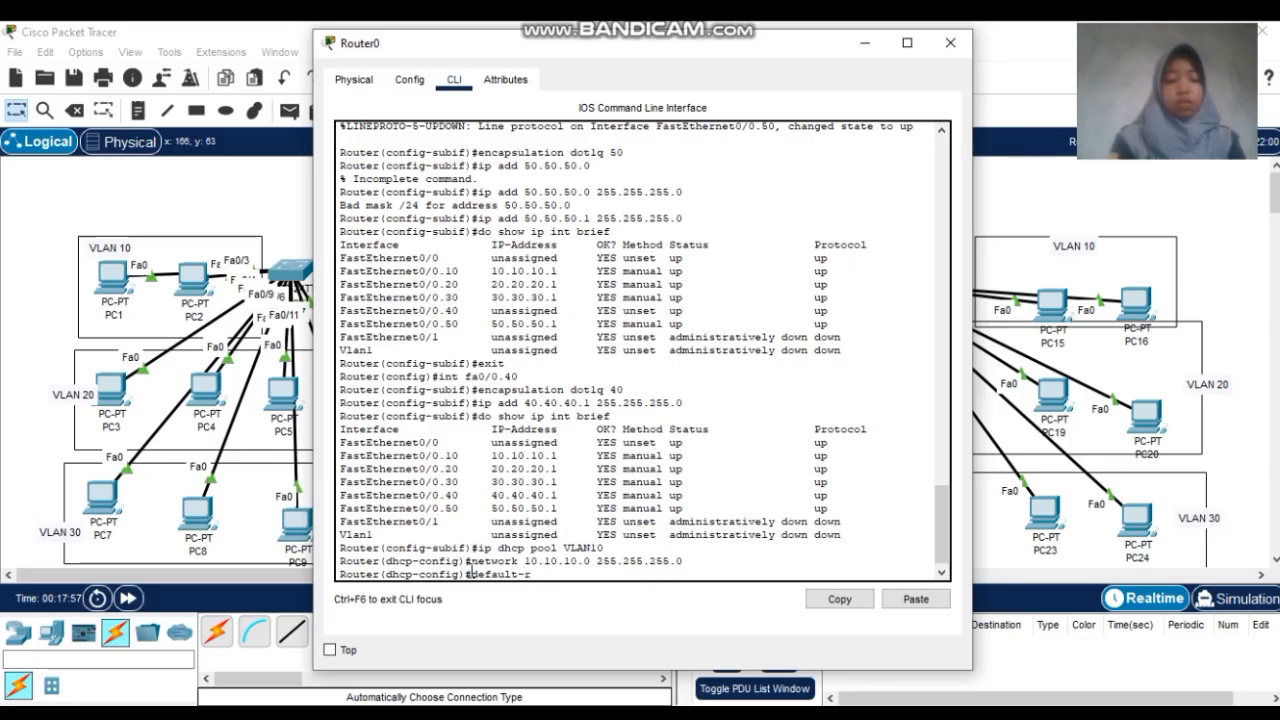
type("outer")
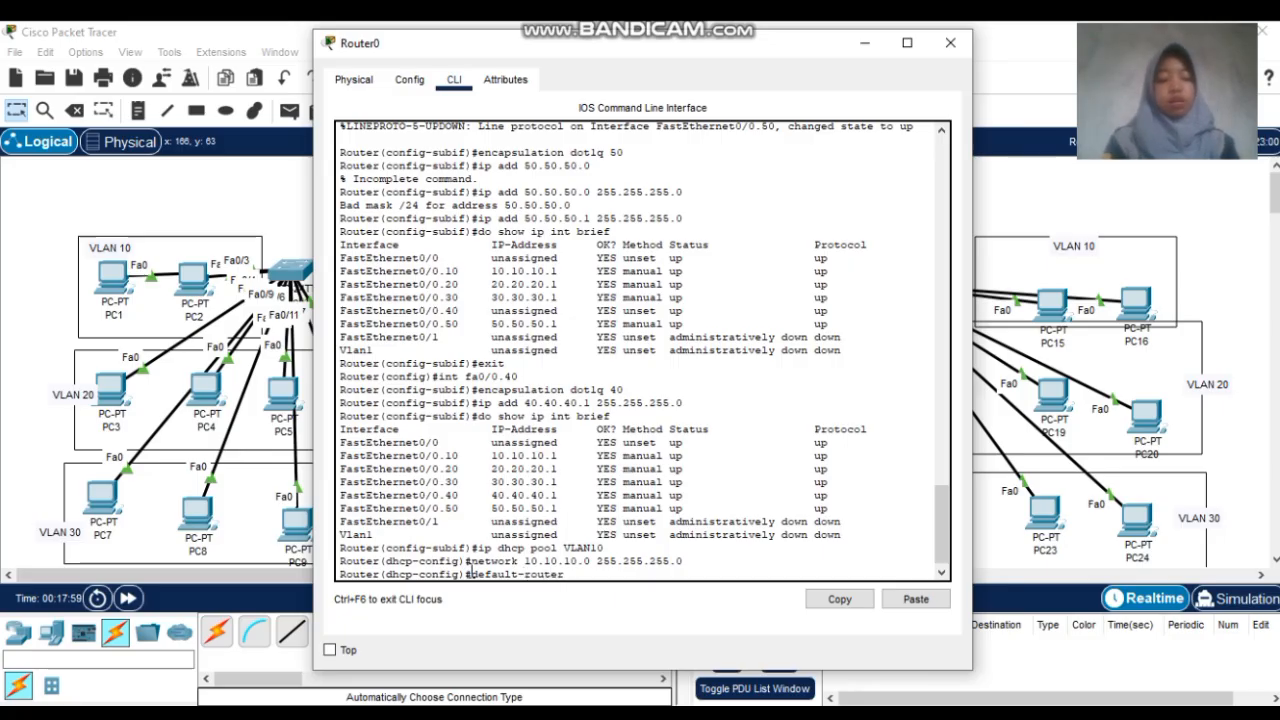
type(" 10.10.")
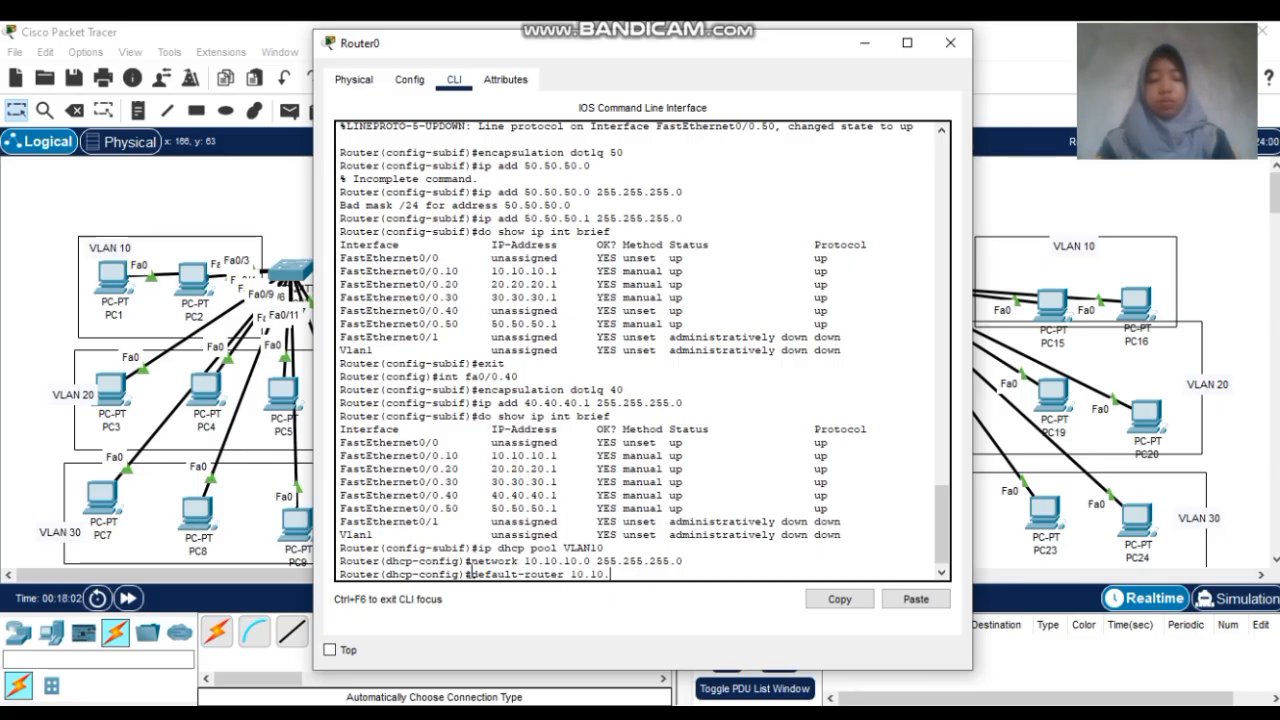
type("10.1")
key("Return")
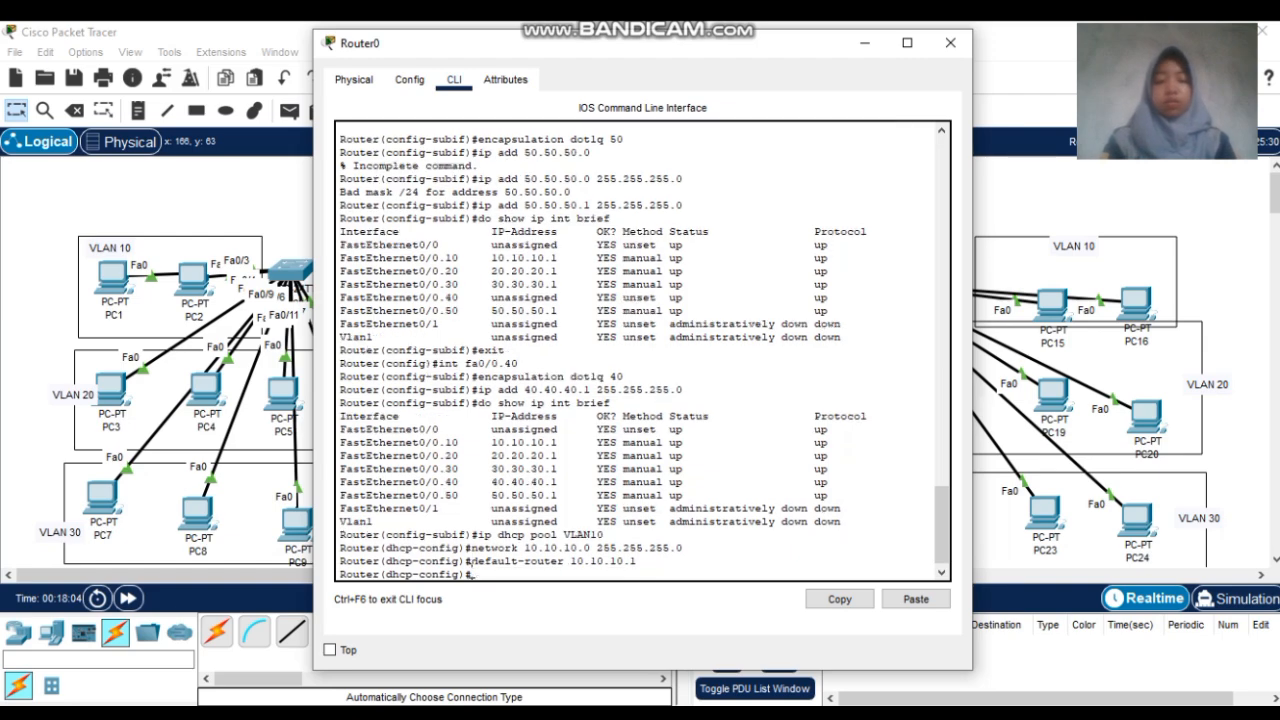
Set the VLAN10 pool's DNS server to 8.8.8.8 and exit to global configuration mode
type("d")
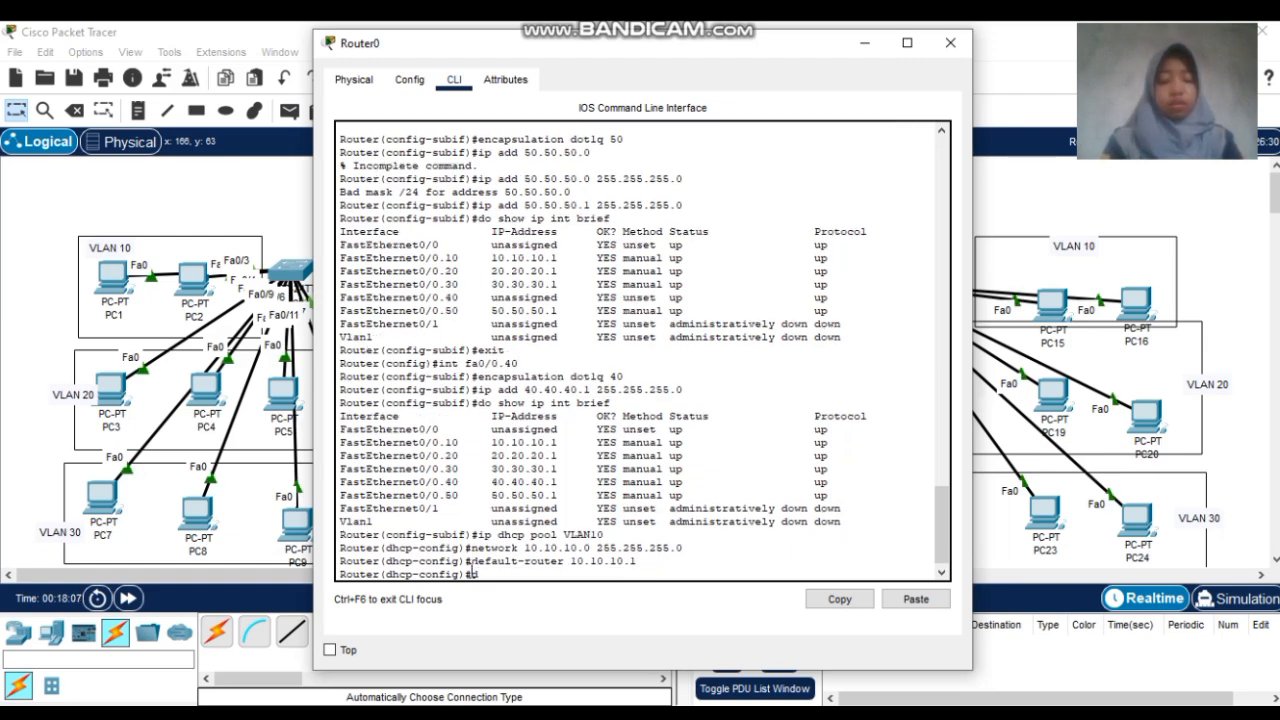
type("ns-ser")
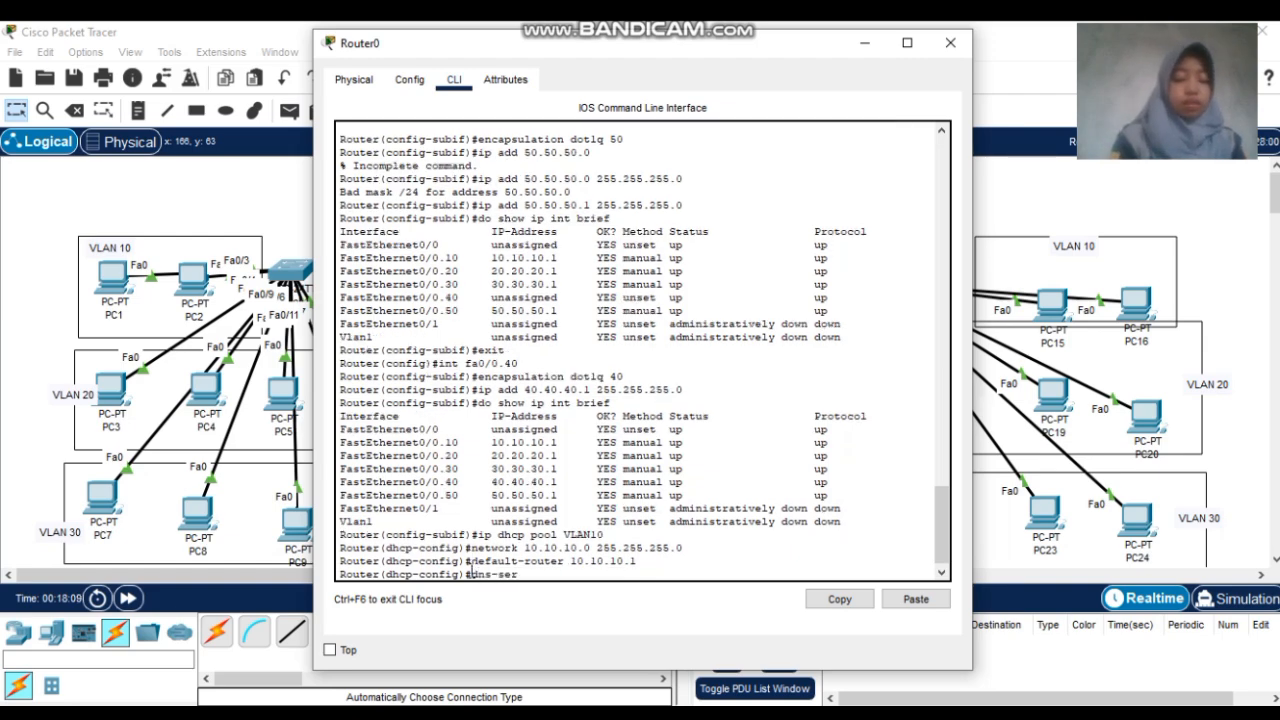
type("ver 8.8.8.8")
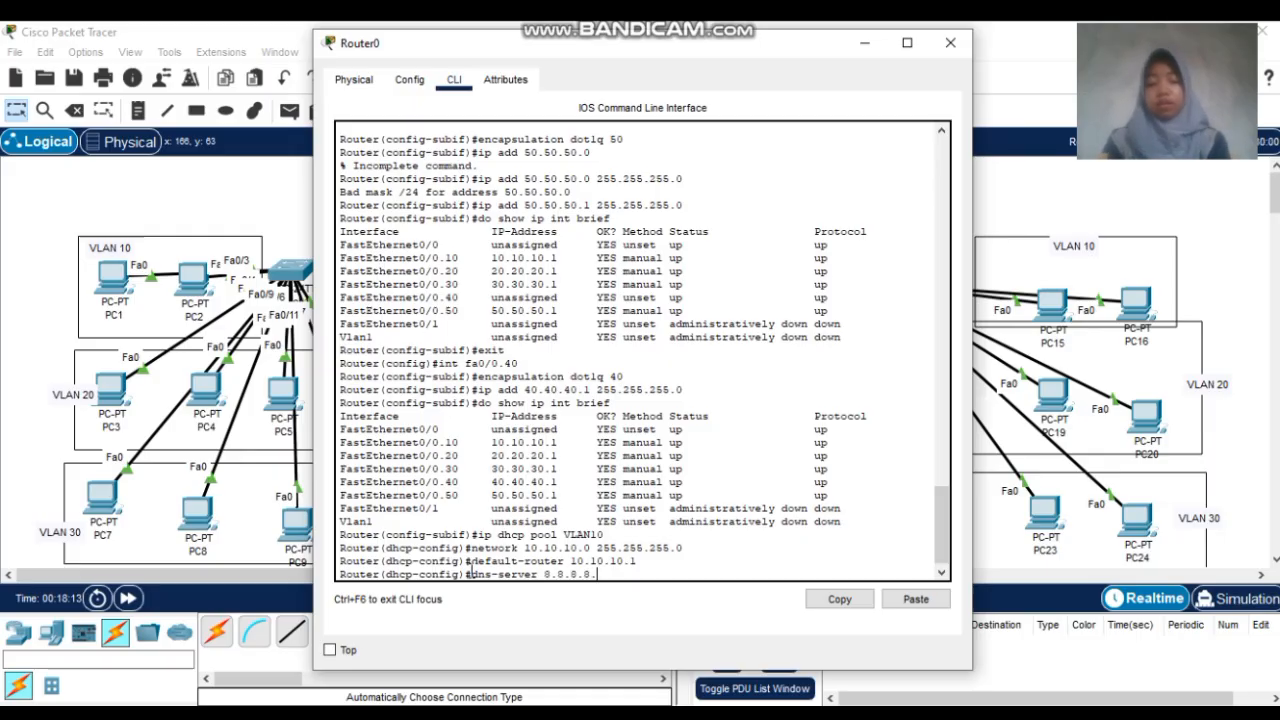
key("Return")
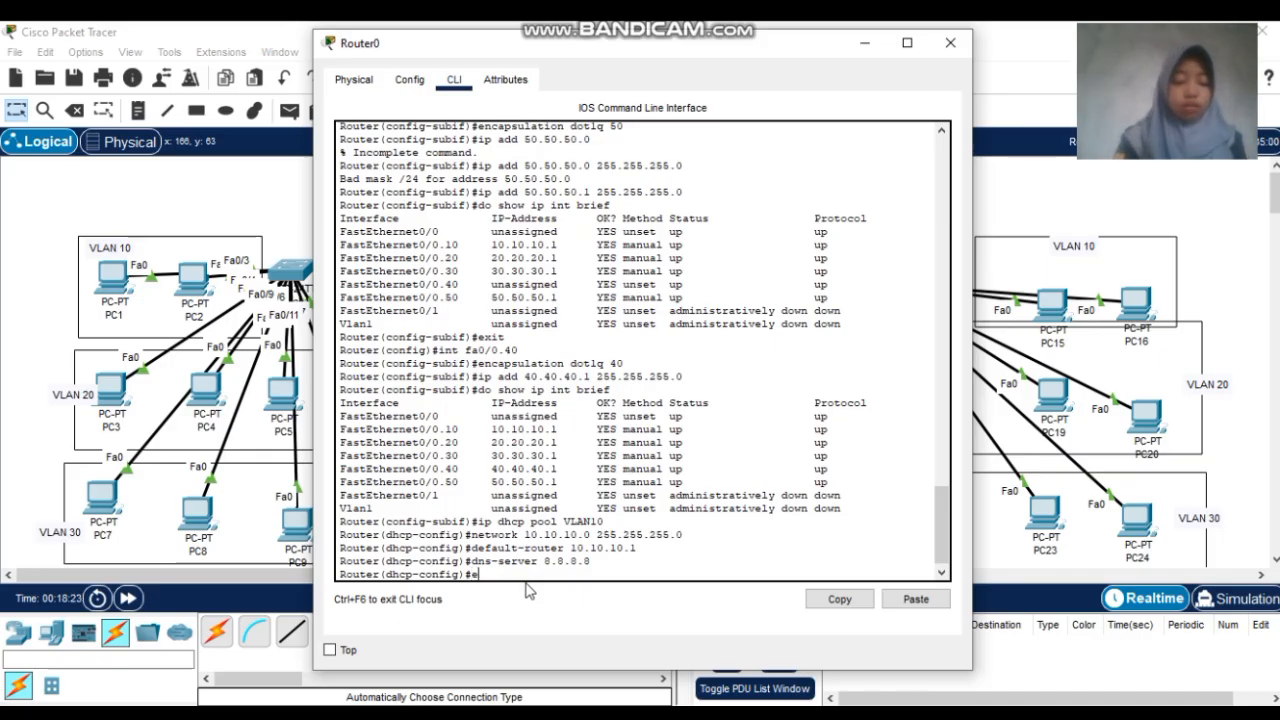
type("exi")
key("Return")
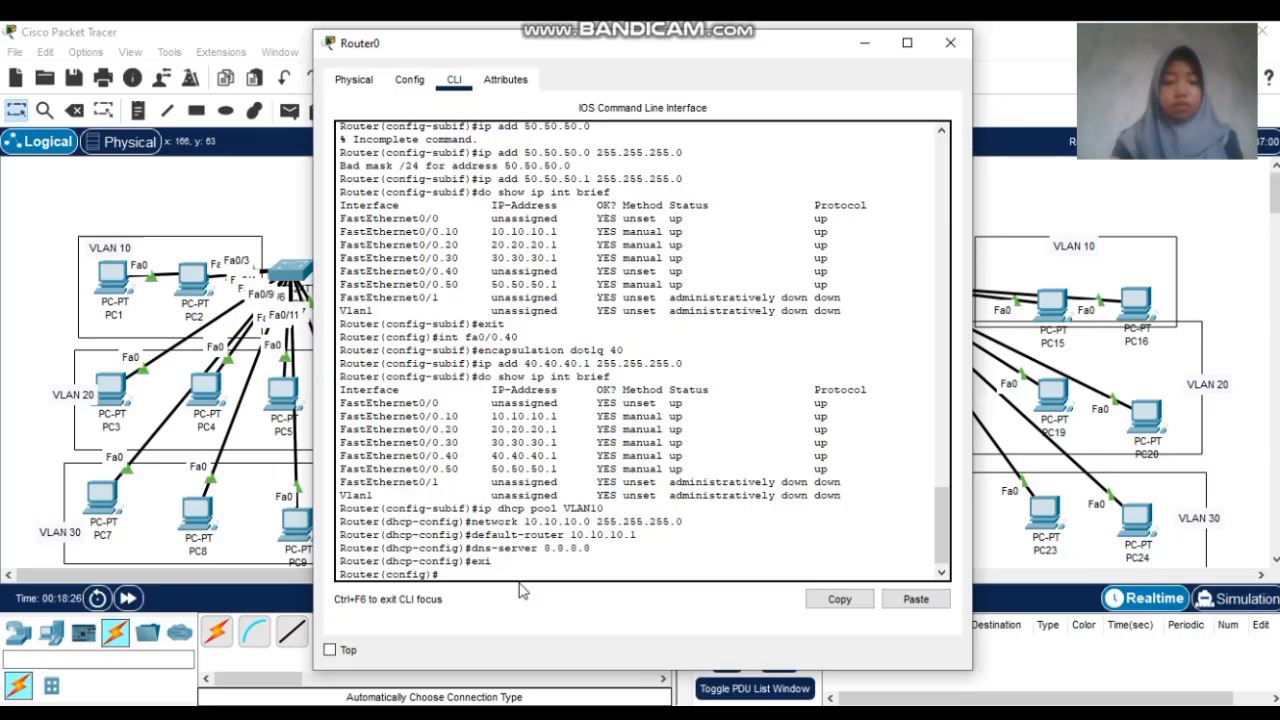
Create a DHCP pool named VLAN20 with "ip dhcp pool VLAN20"
type("ip dhcp polol VLAN1")
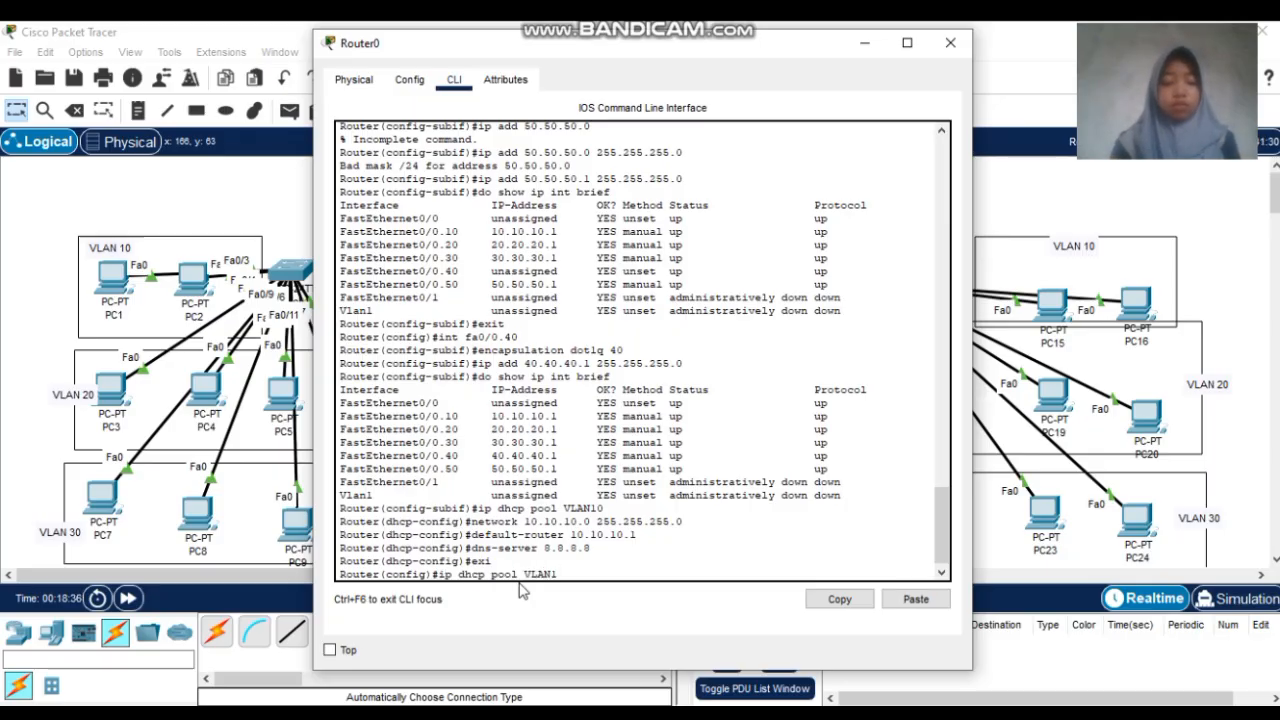
key("BackSpace")
type("20")
key("Return")
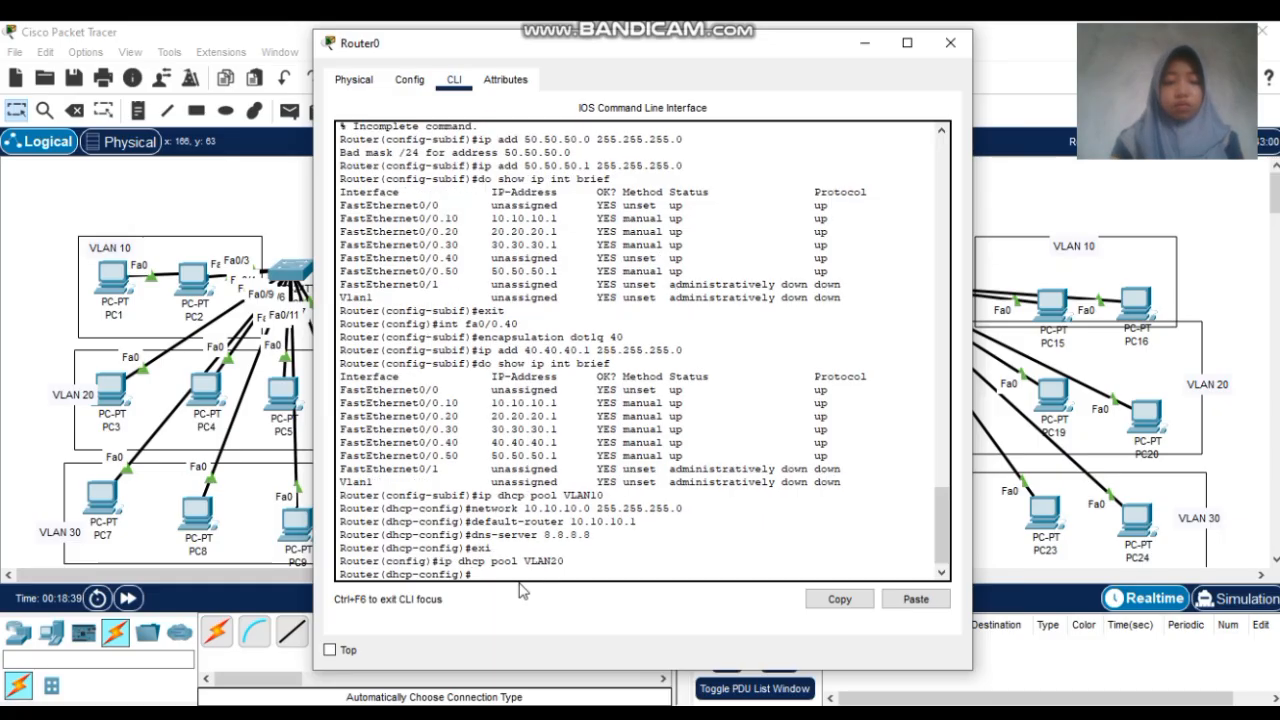
Set the VLAN20 DHCP pool's network to 20.20.20.0 with mask 255.255.255.0
type("net")
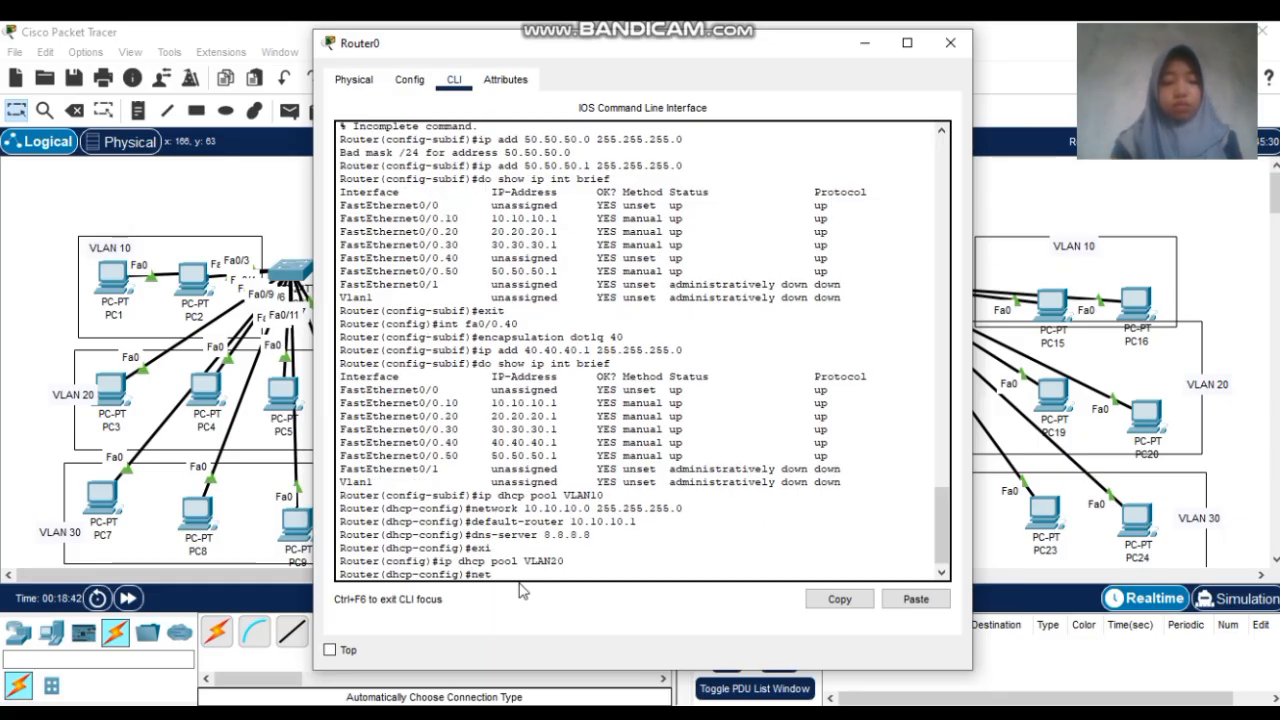
type("work 20.")
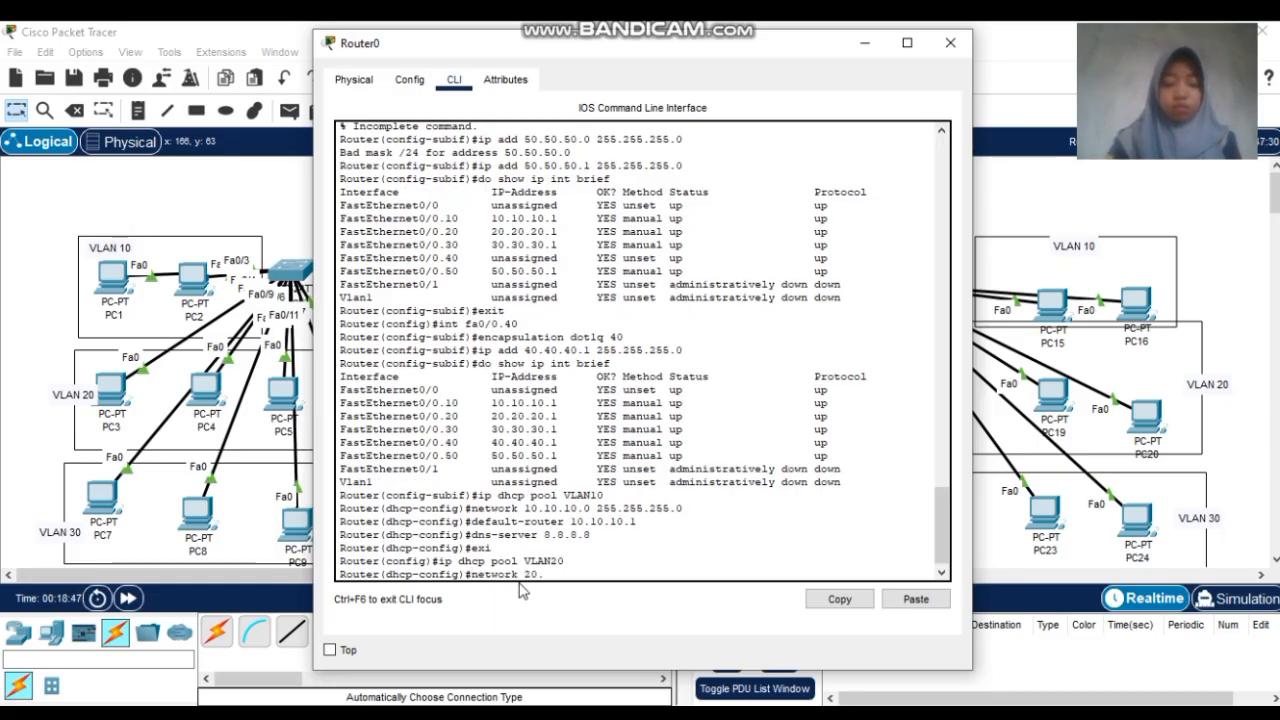
type("20.20.0")
type(" 255.")
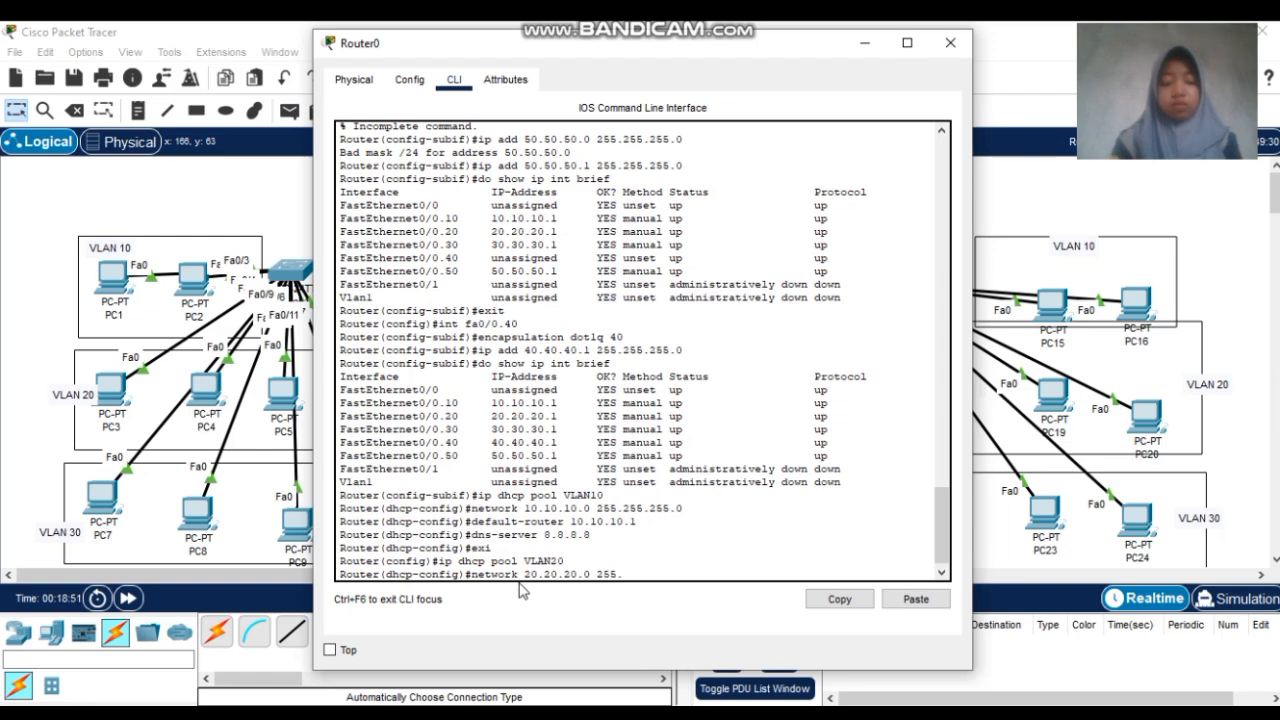
type("255.255.0")
key("Return")
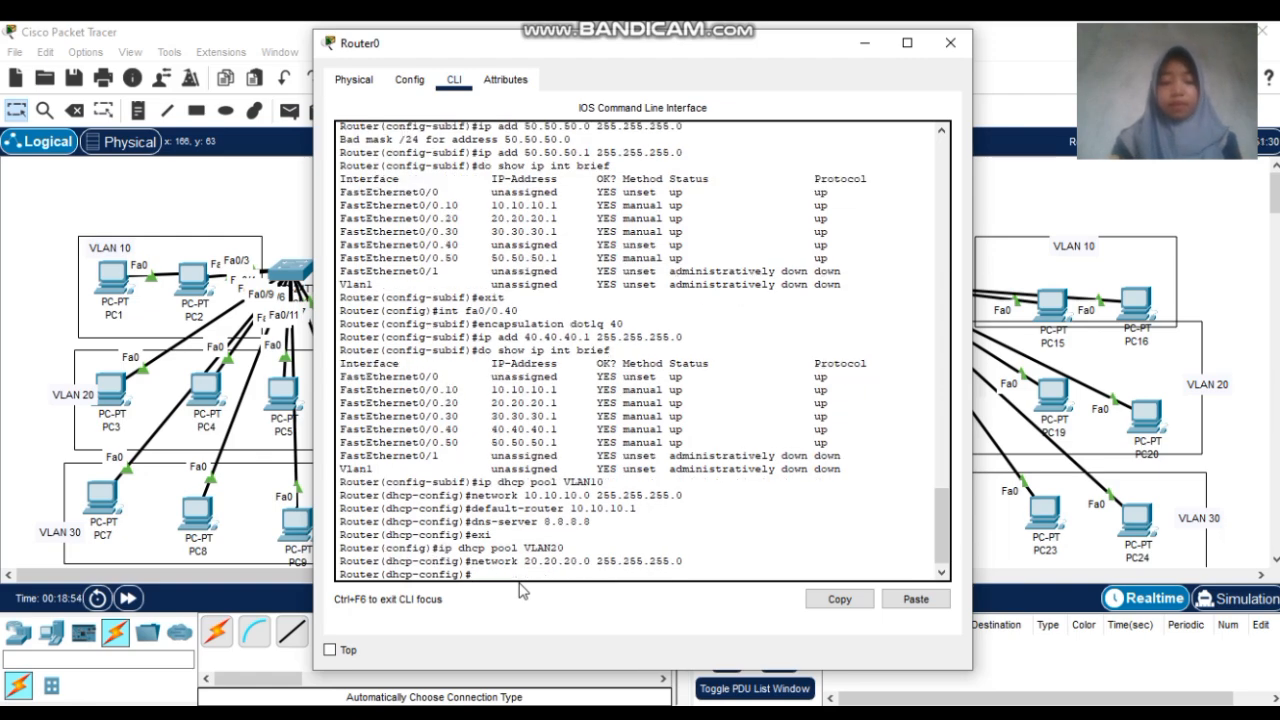
Set the VLAN20 DHCP pool's default router to 20.20.20.1
type("default")
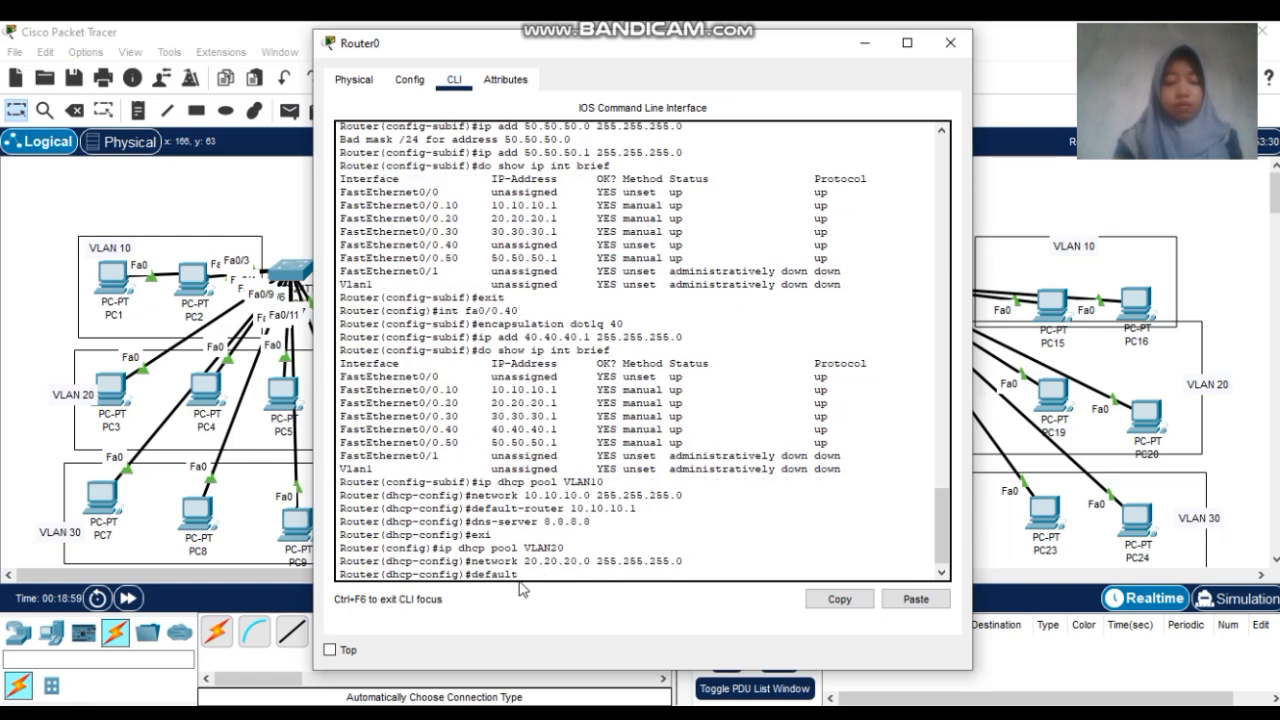
type("-router")
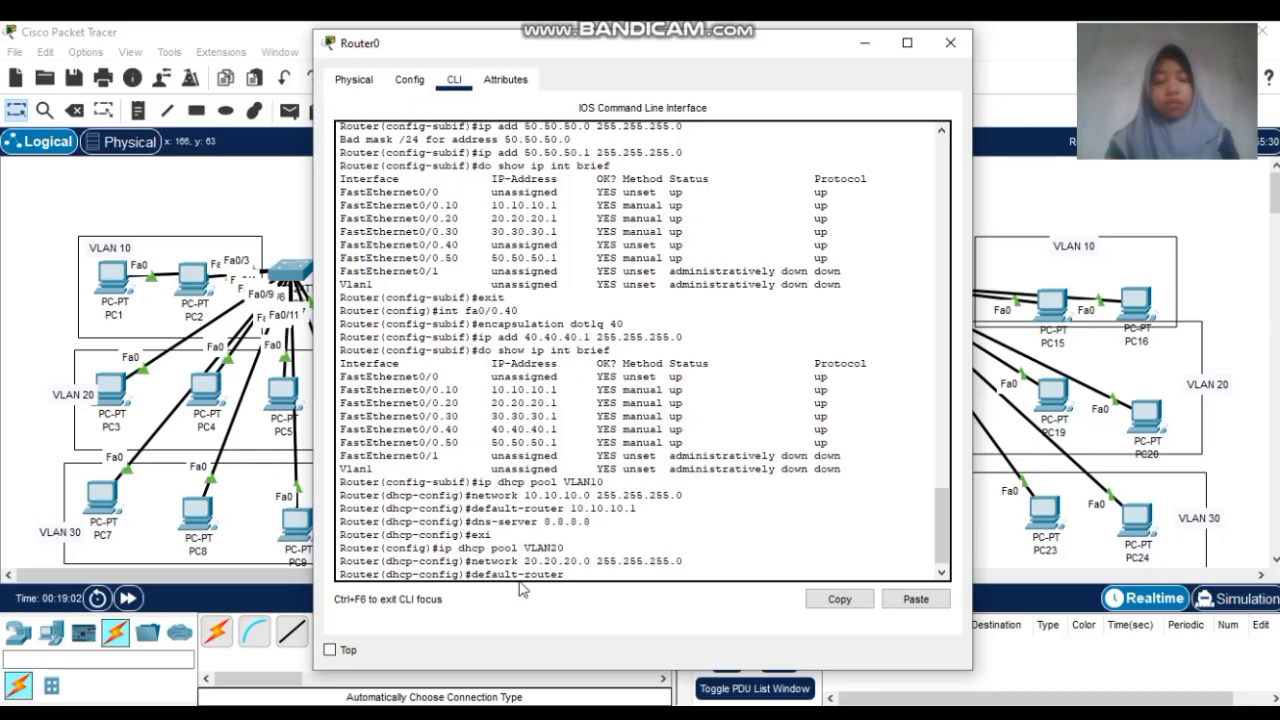
type(" 20.20")
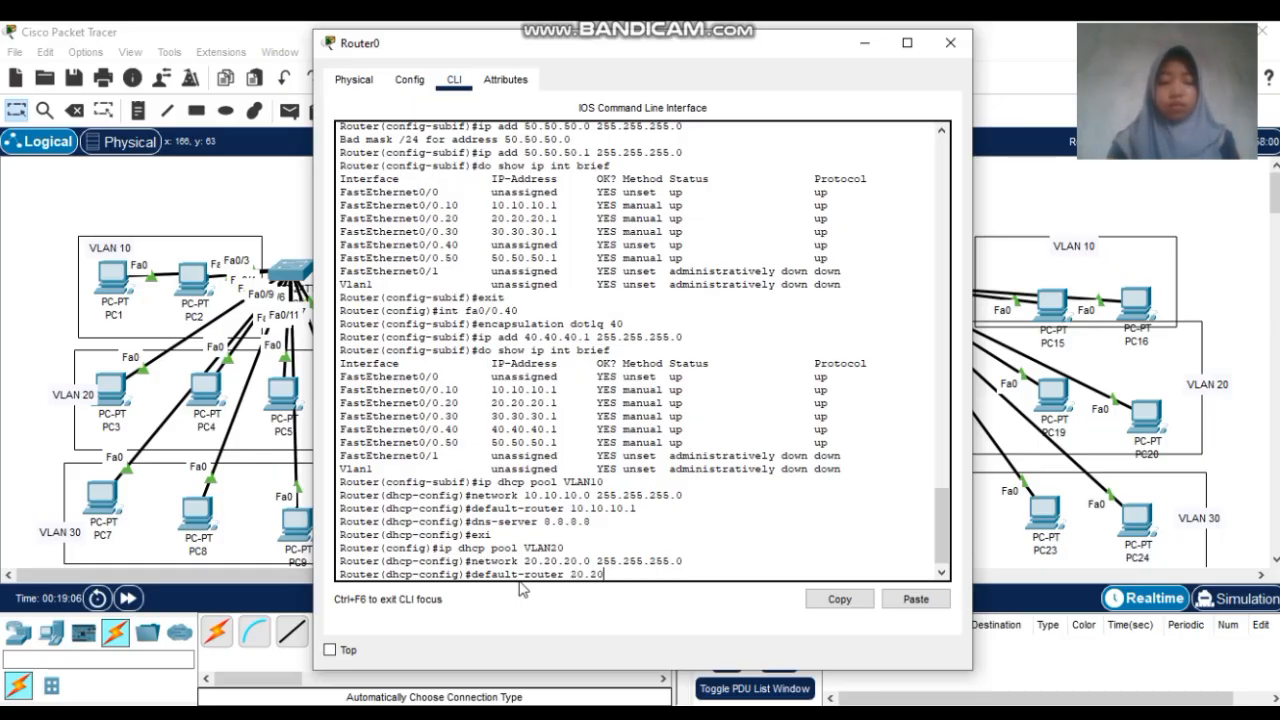
type(".20.1")
key("Return")
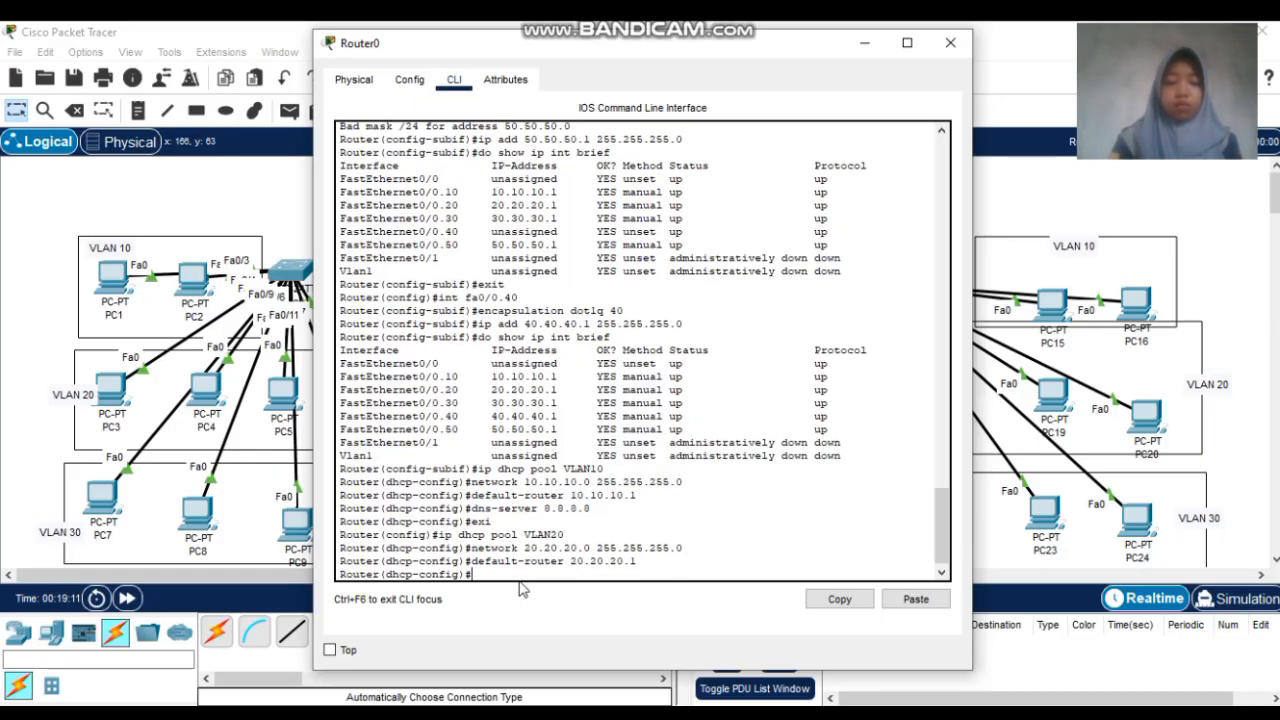
Set the VLAN20 pool's DNS server to 8.8.8.8 and exit to global configuration mode
type("dns-server 8.8.8.8")
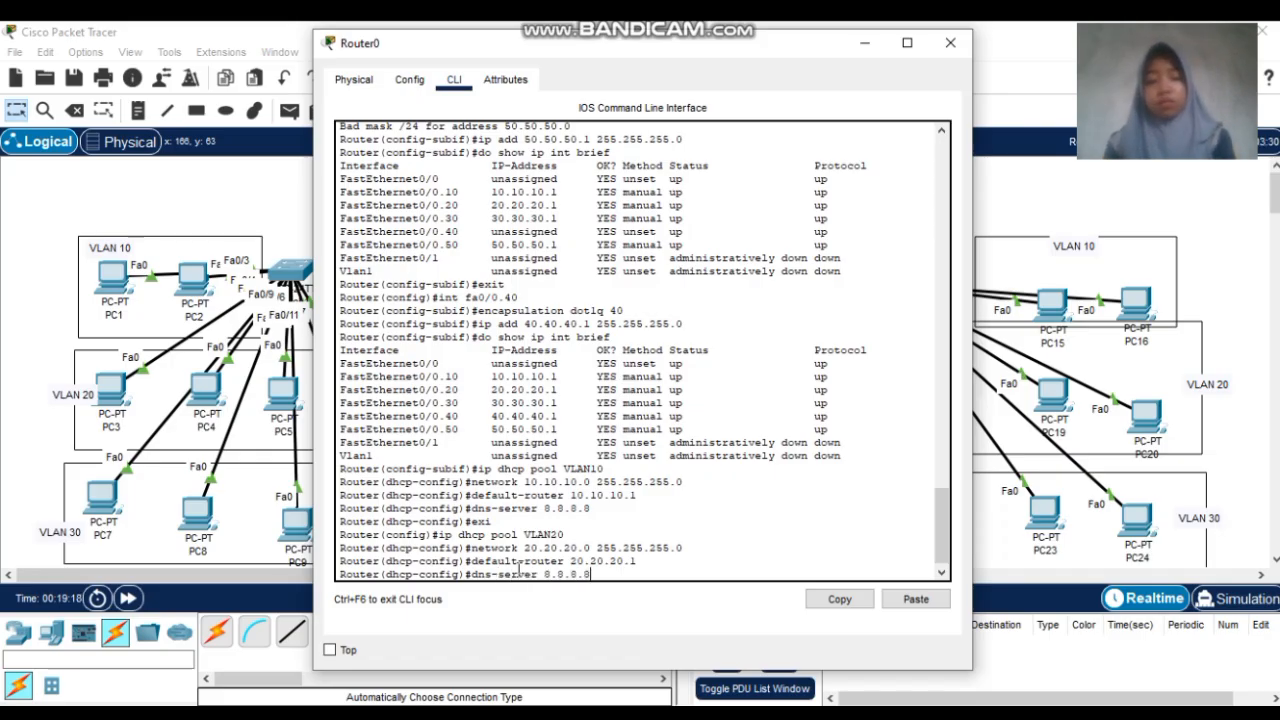
key("Return")
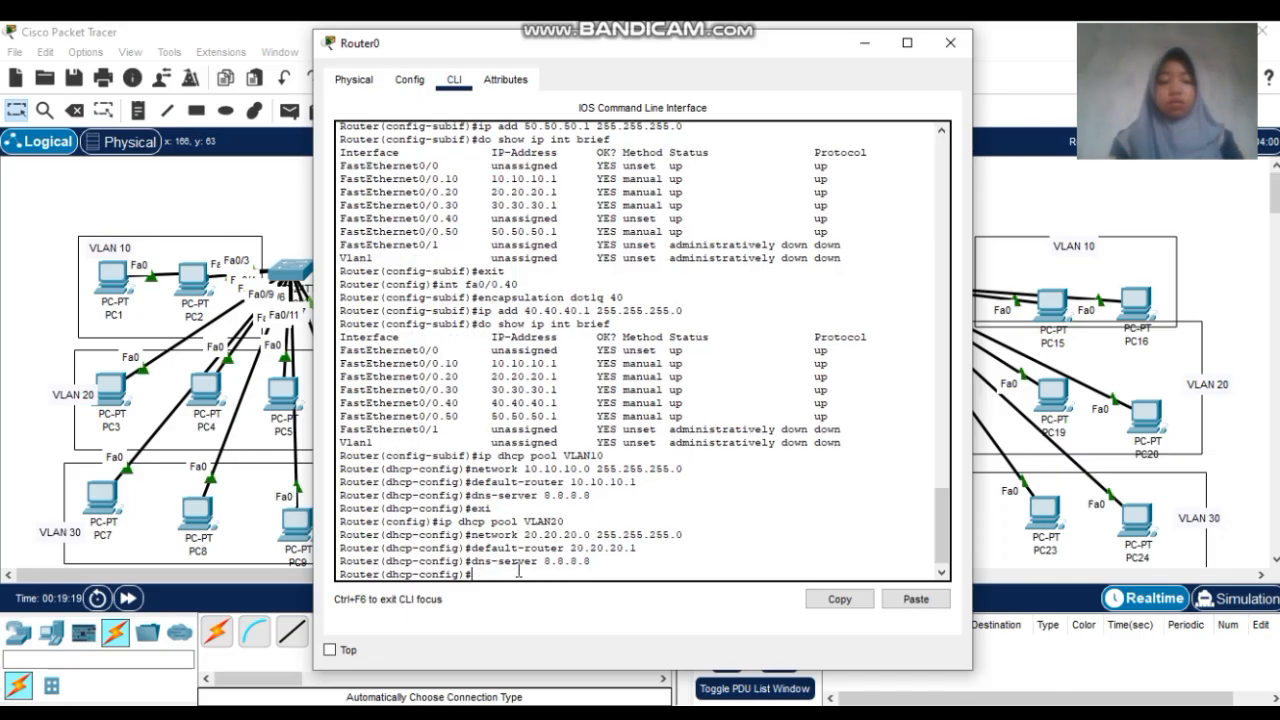
type("exit")
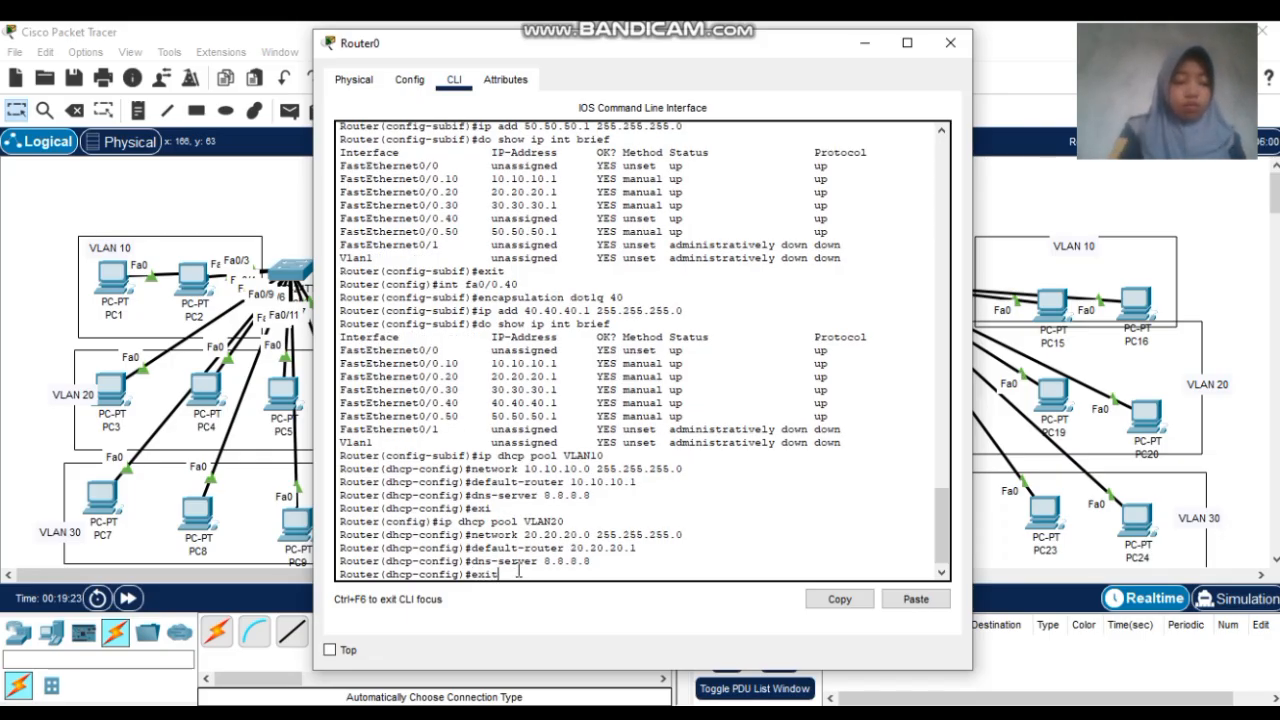
key("Return")
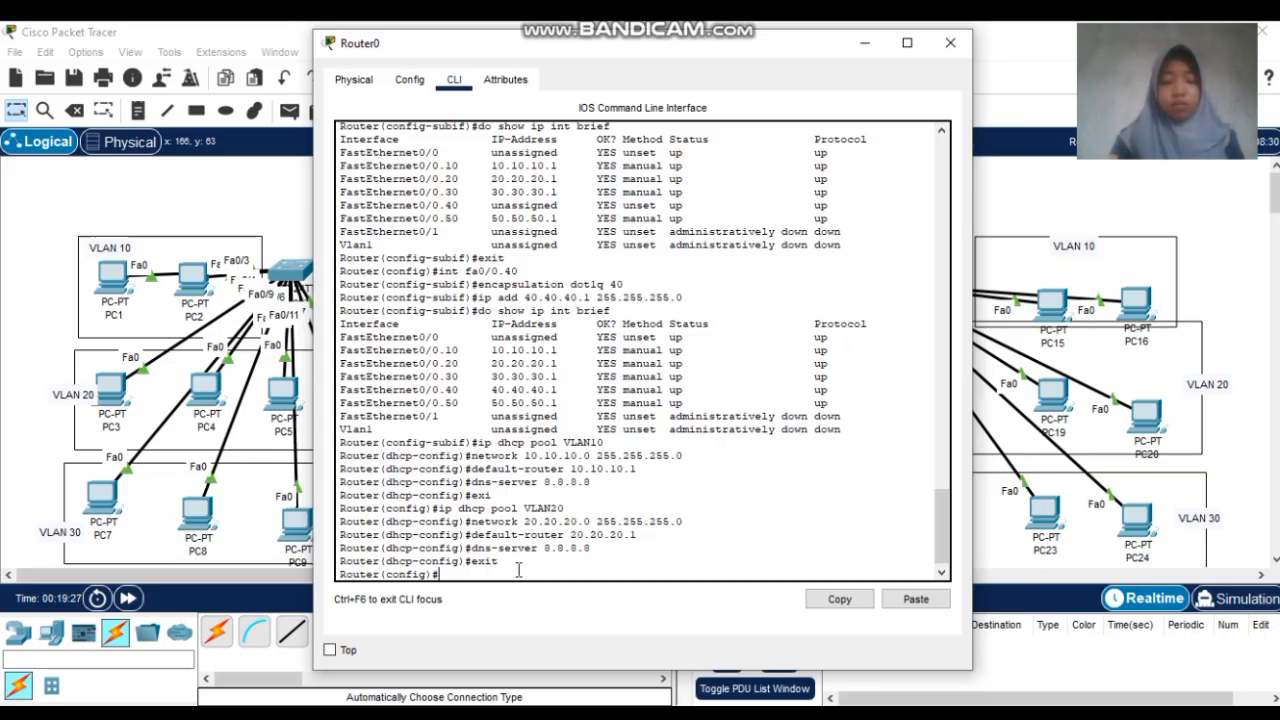
Try to create a DHCP pool with "ip dhcp pool VLAn 30"
type("ip dh")
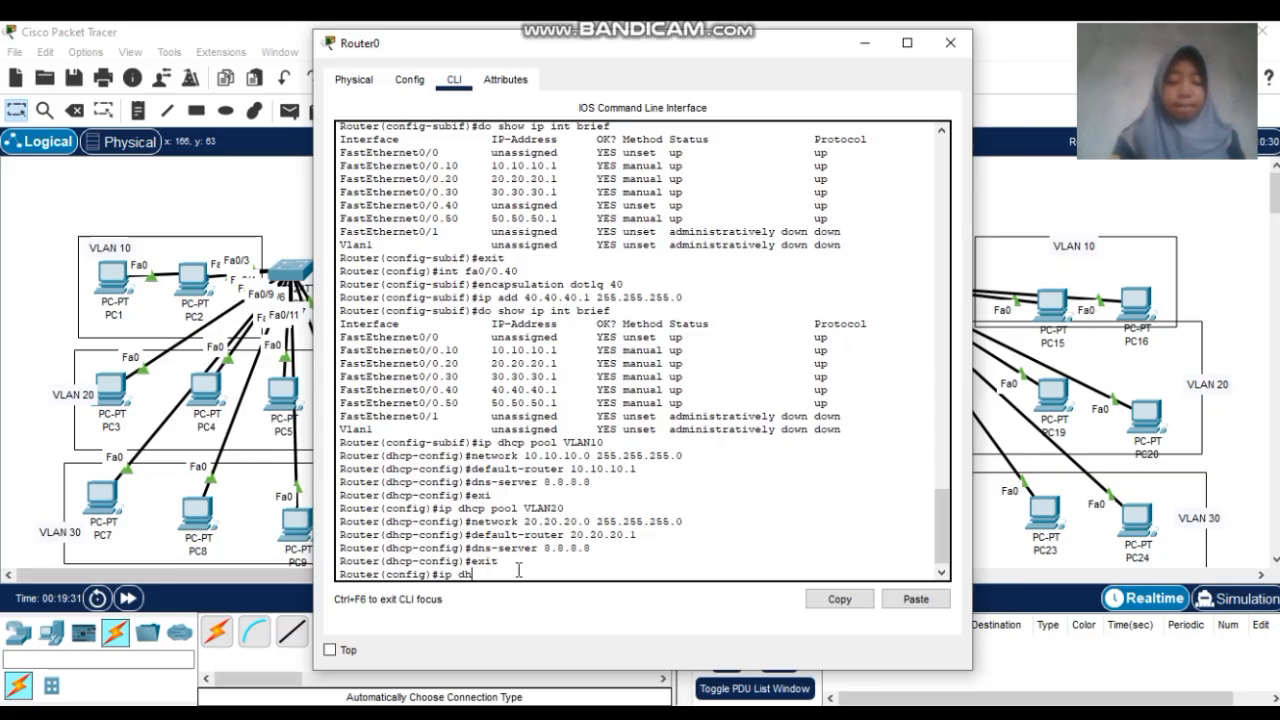
type("cp router")
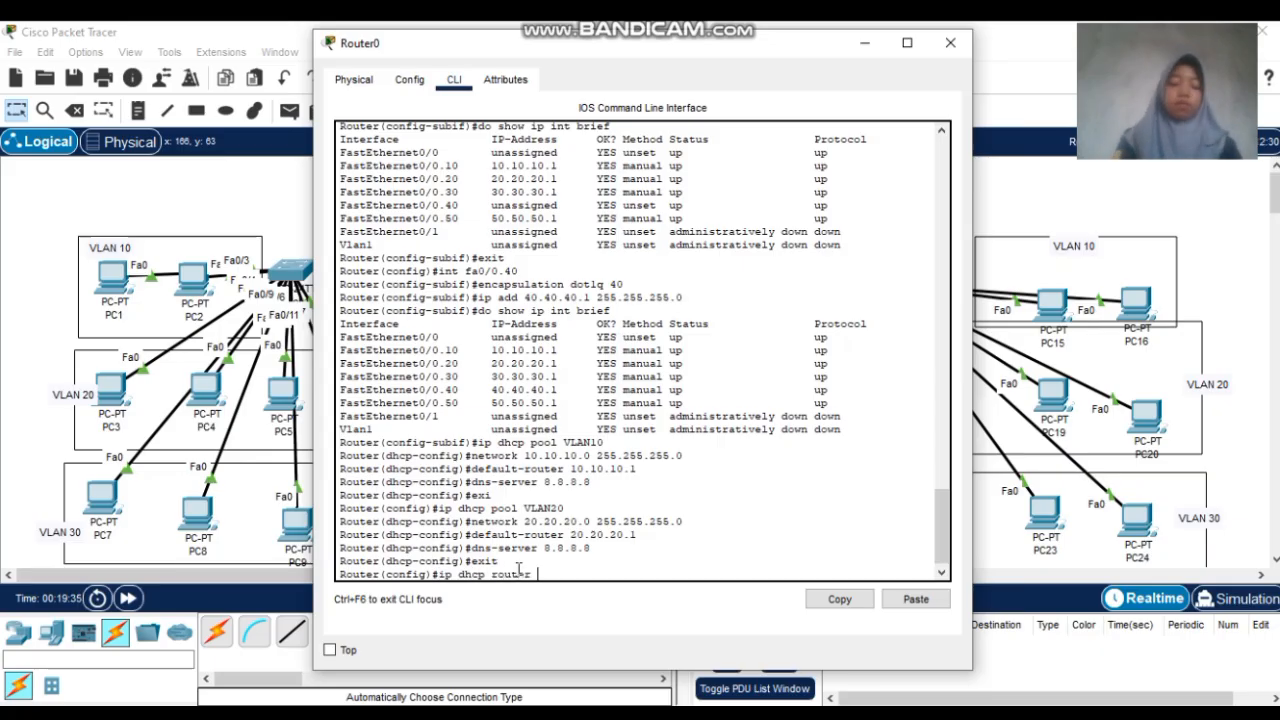
key("BackSpace")
key("BackSpace")
key("BackSpace")
key("BackSpace")
key("BackSpace")
key("BackSpace")
key("BackSpace")
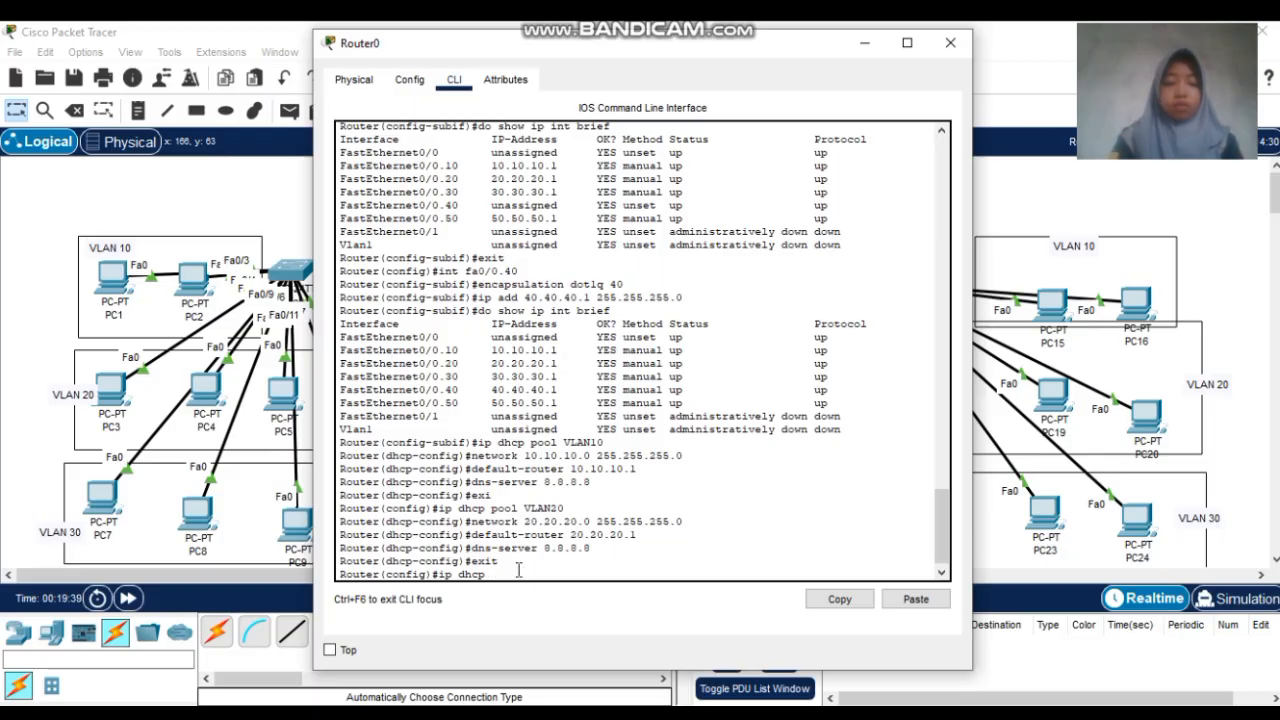
type("pool")
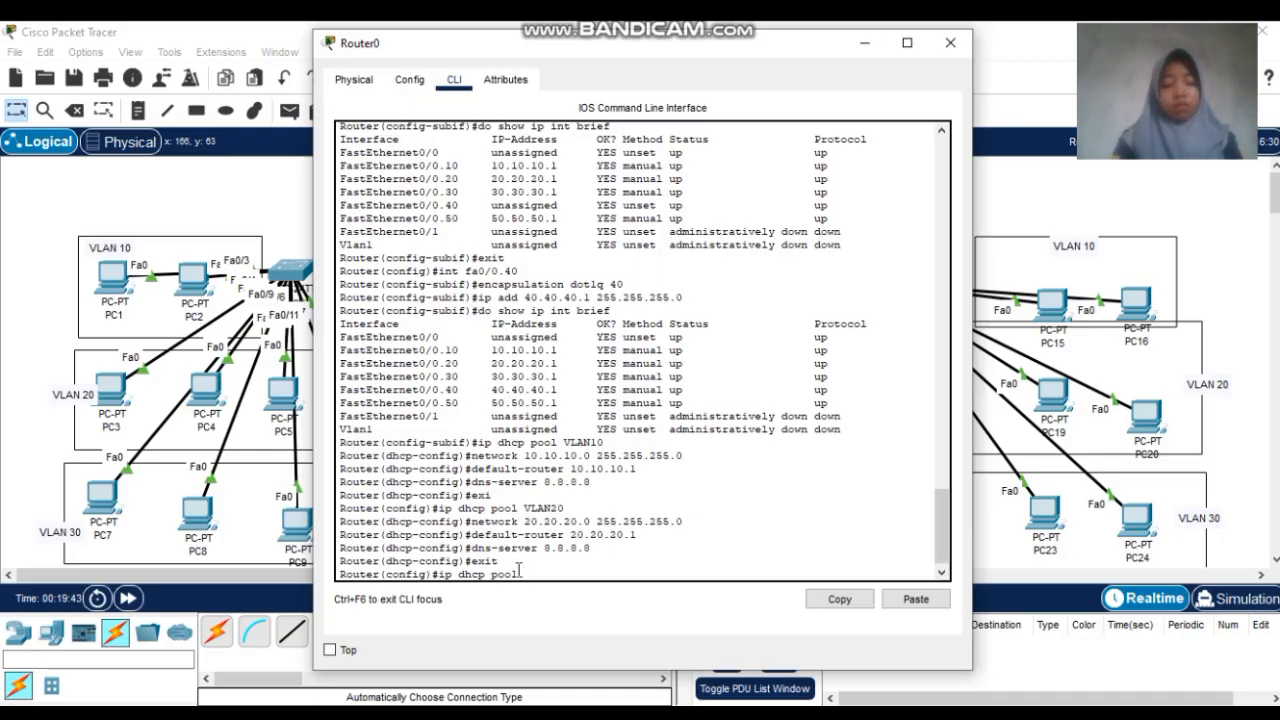
type(" VLAn 30")
key("Return")
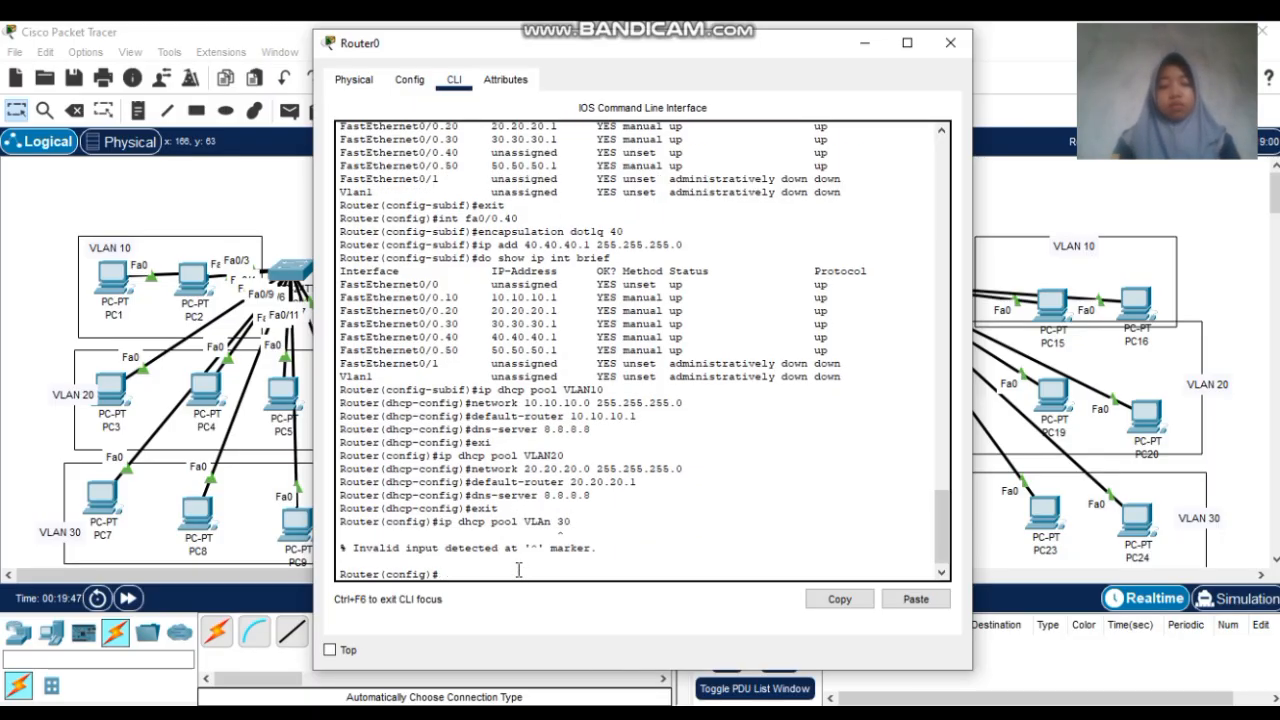
Correct the pool command to "ip dhcp pool VLAN30", without a space in the name, and create the DHCP pool
key("Up")
key("Left")
key("Left")
key("BackSpace")
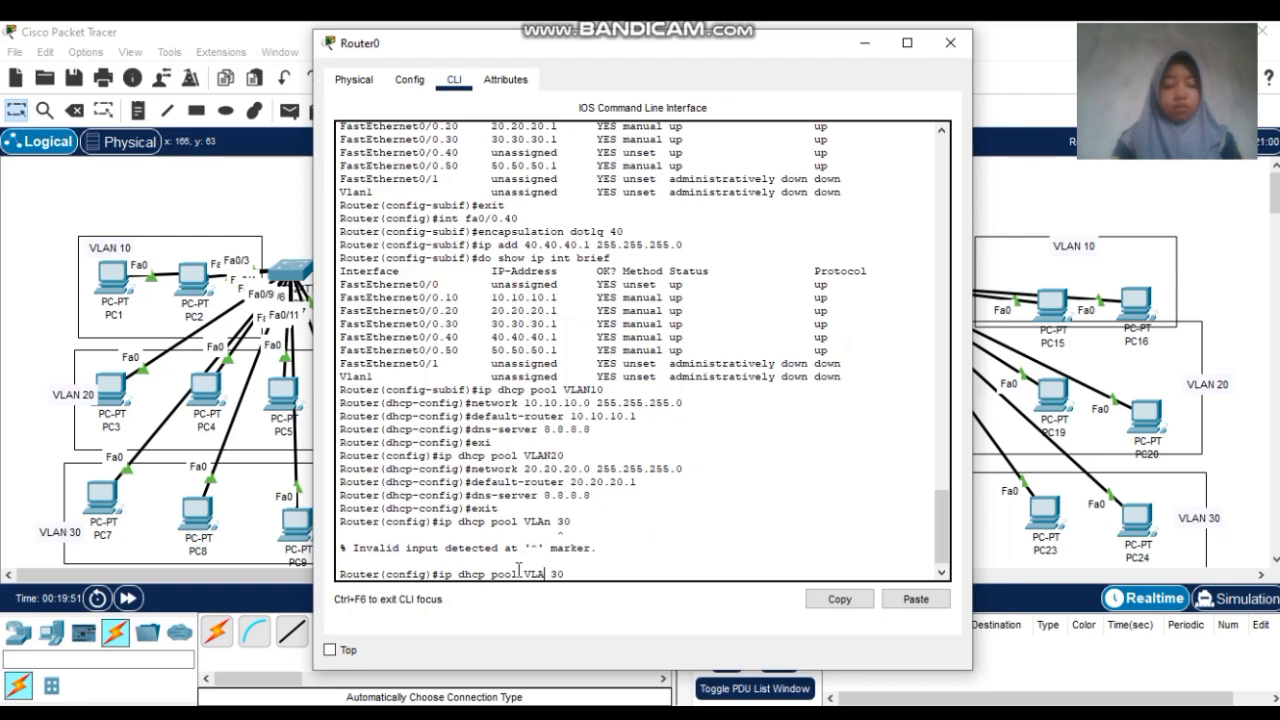
type("N")
key("Return")
key("Up")
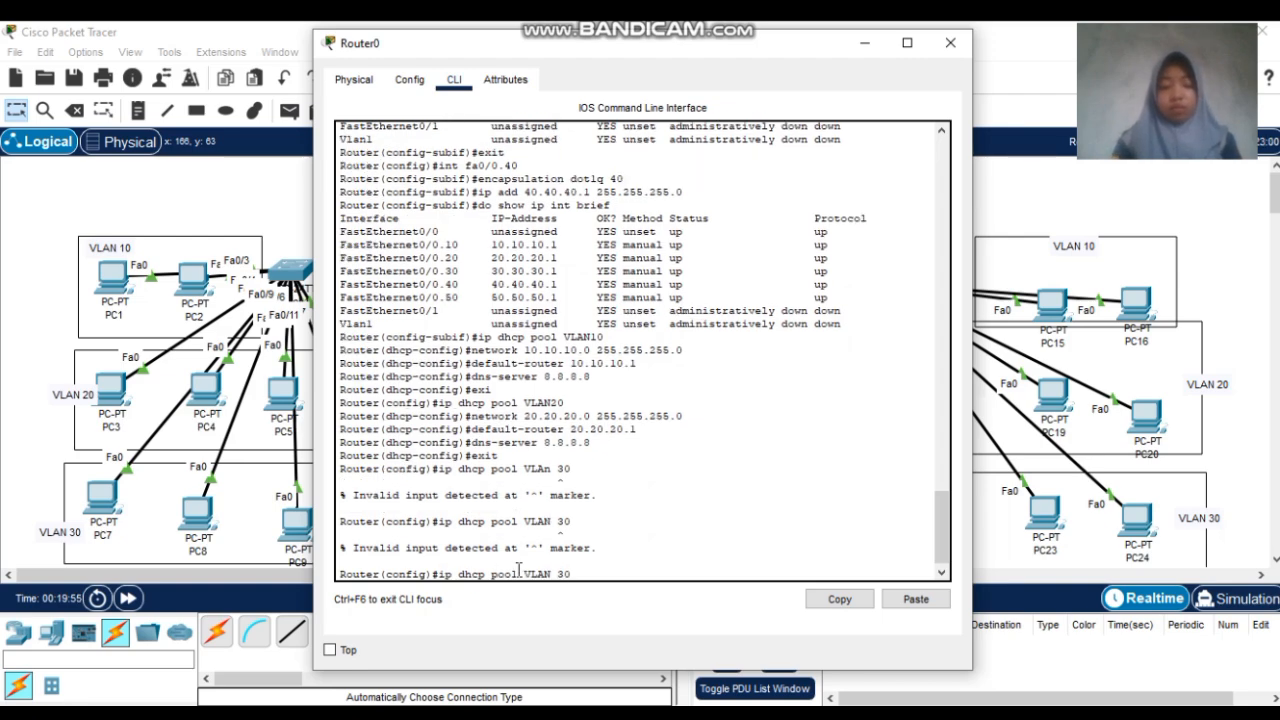
key("Left")
key("Left")
key("BackSpace")
key("Return")
Set the VLAN30 DHCP pool's network to 30.30.30.0 with mask 255.255.255.0
type("net")
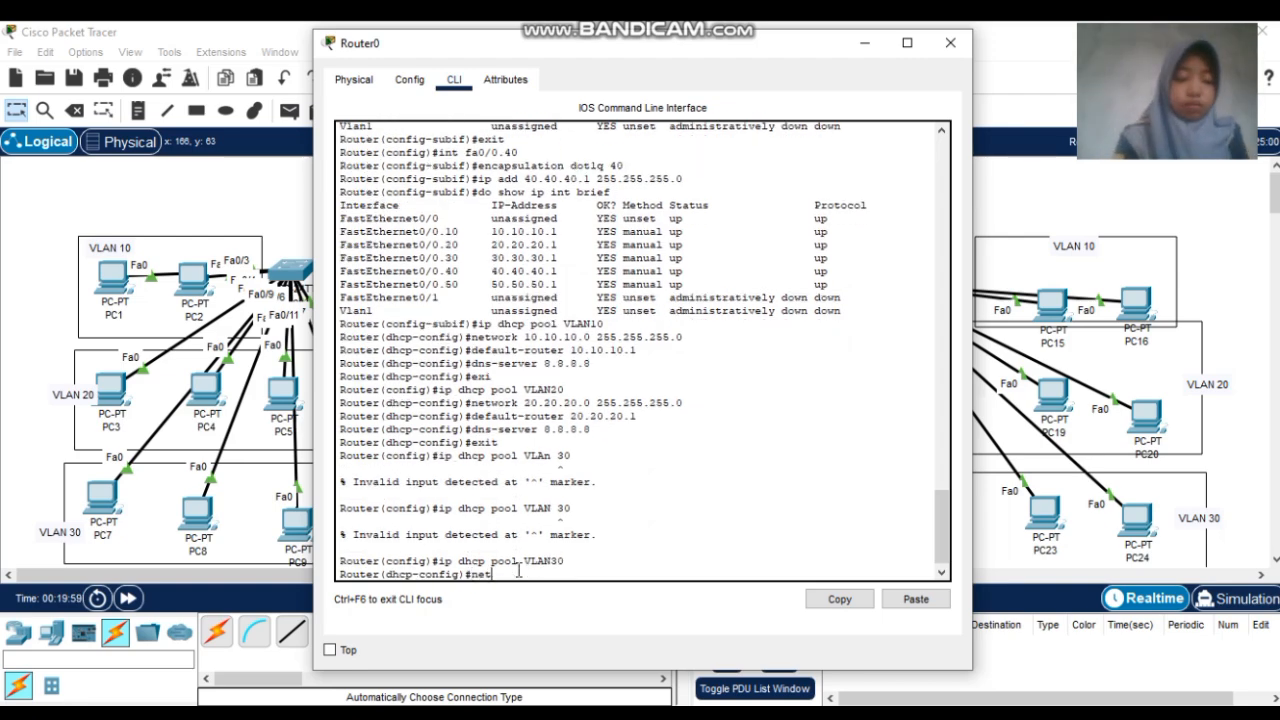
type("work 30.30")
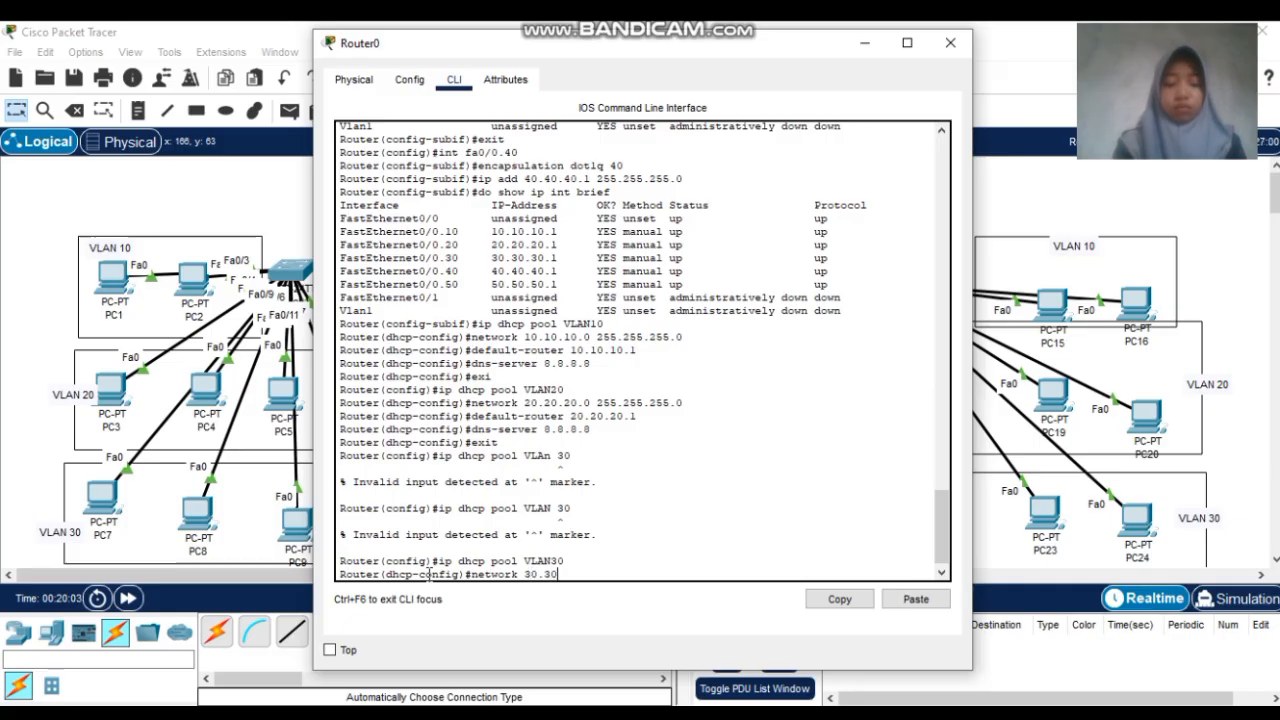
type(".30.0 255.25")
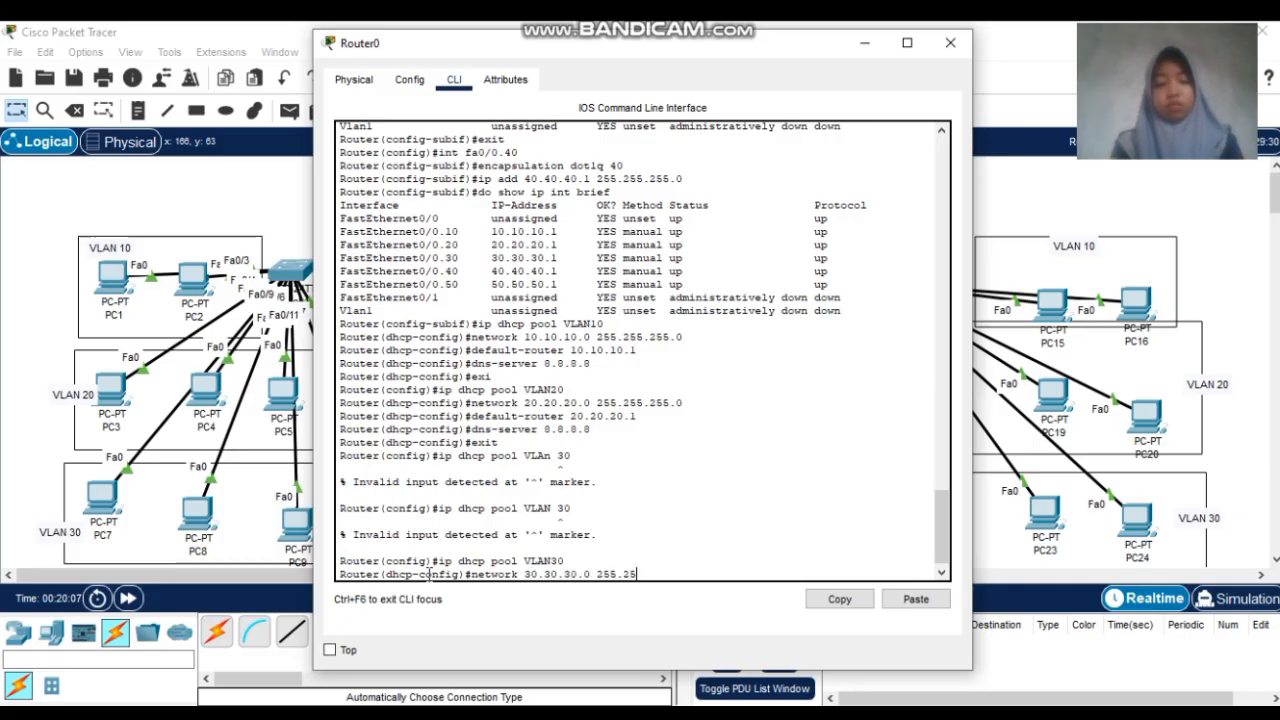
type("5.255.0")
key("Return")
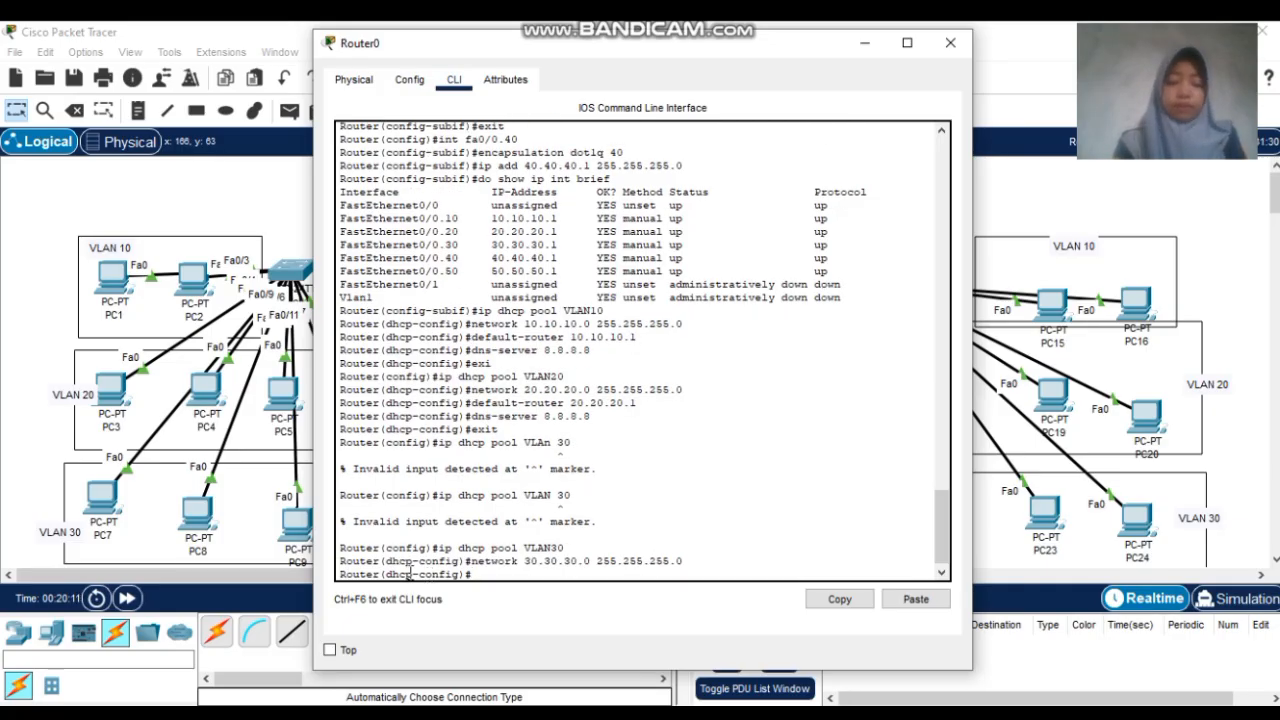
Set the VLAN30 DHCP pool's default router to 30.30.30.1
type("default")
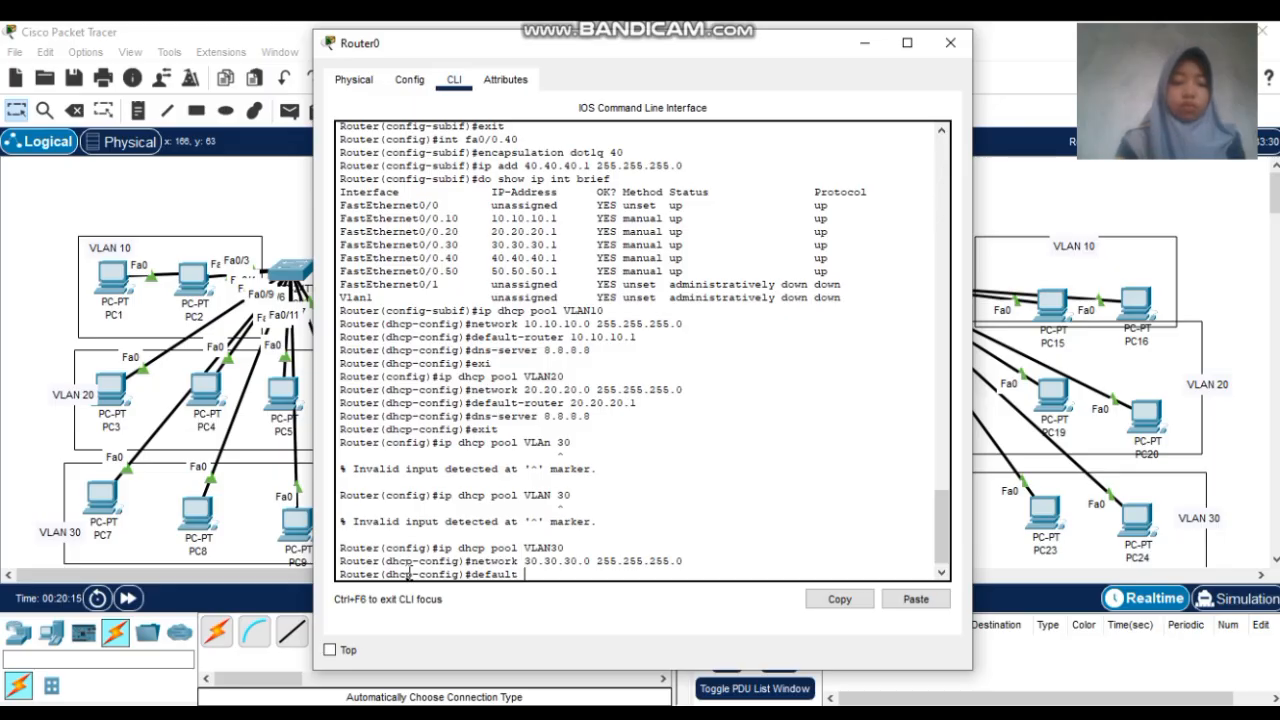
type("-router")
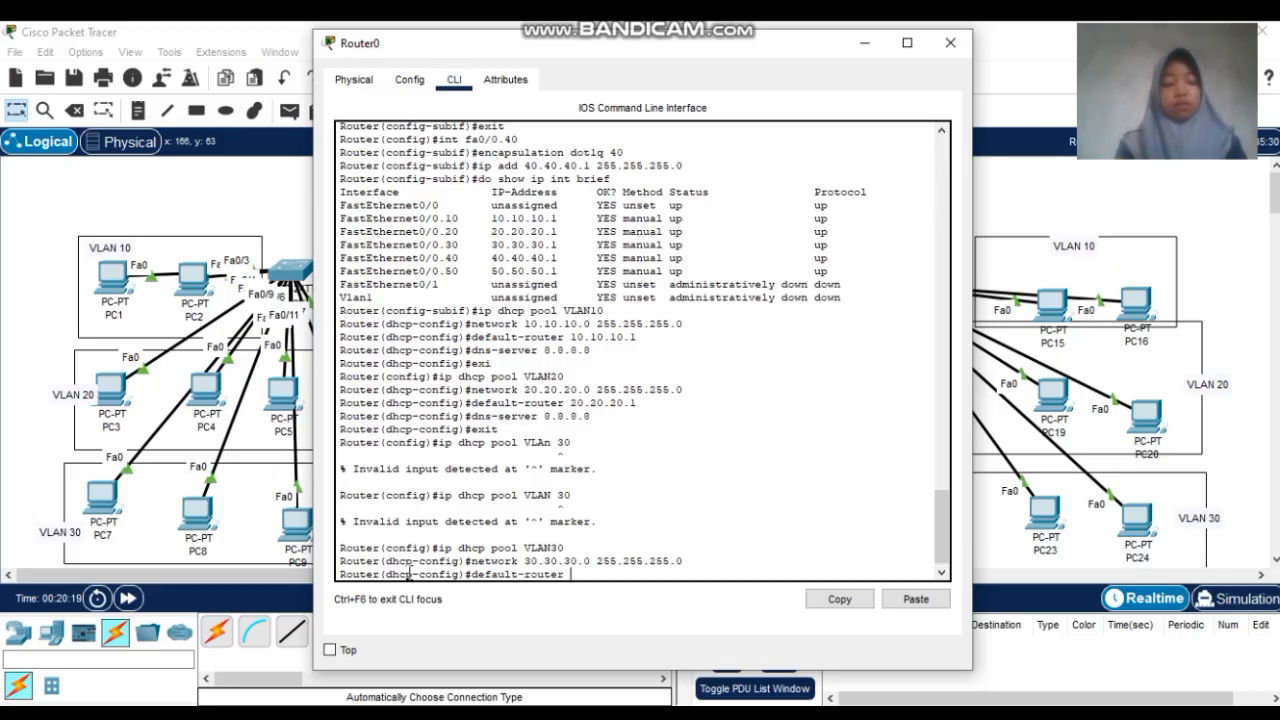
type(" 30.30.30.1")
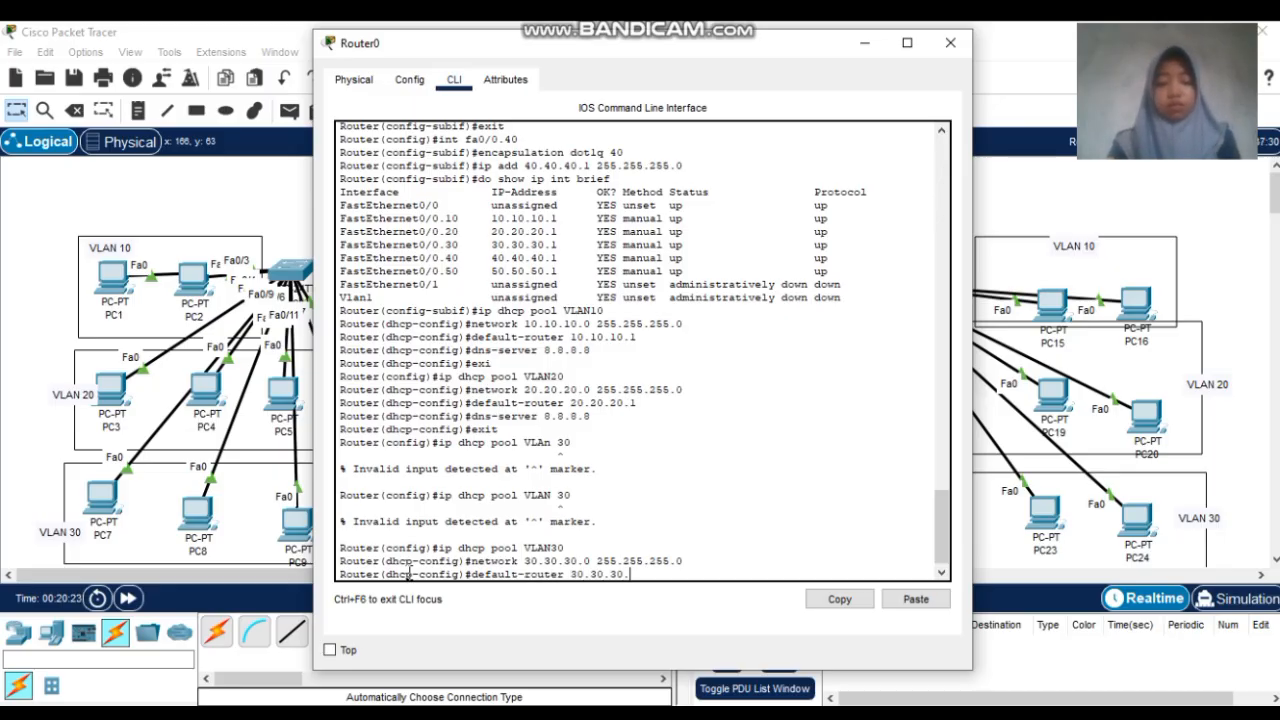
key("Return")
Set the VLAN30 pool's DNS server to 8.8.8.8 and exit to global configuration mode
type("dns-")
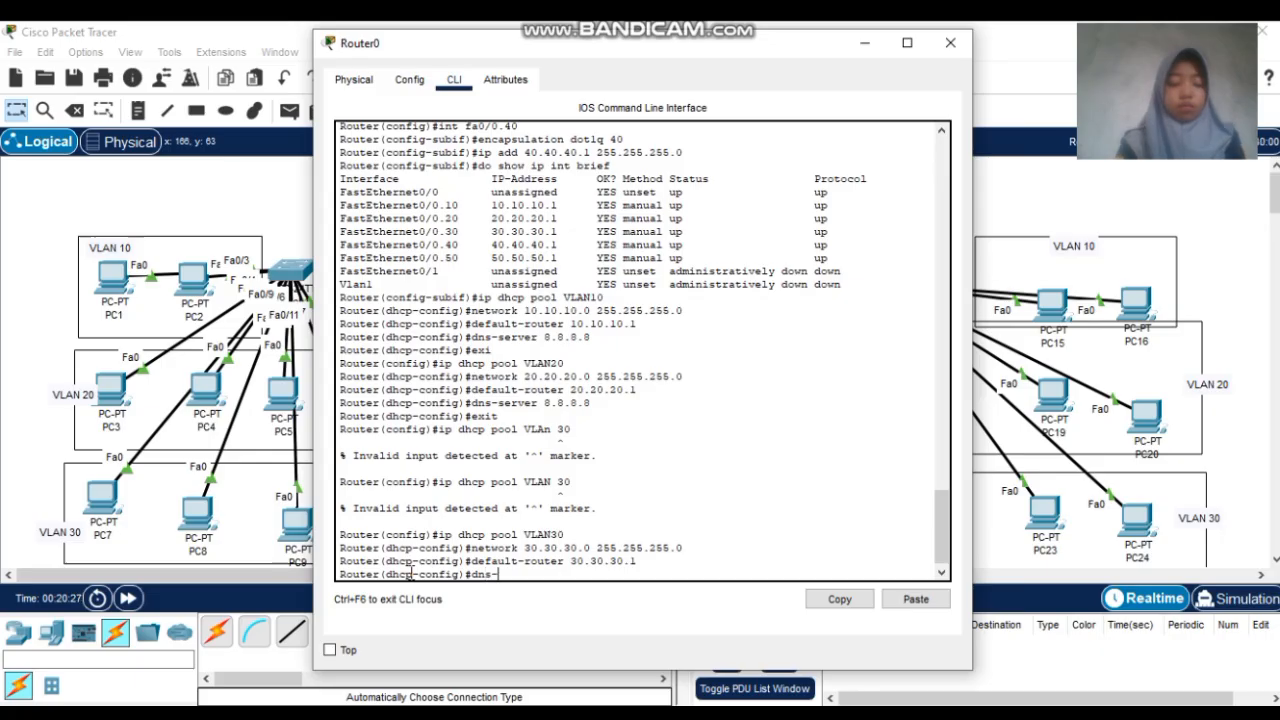
type("server ")
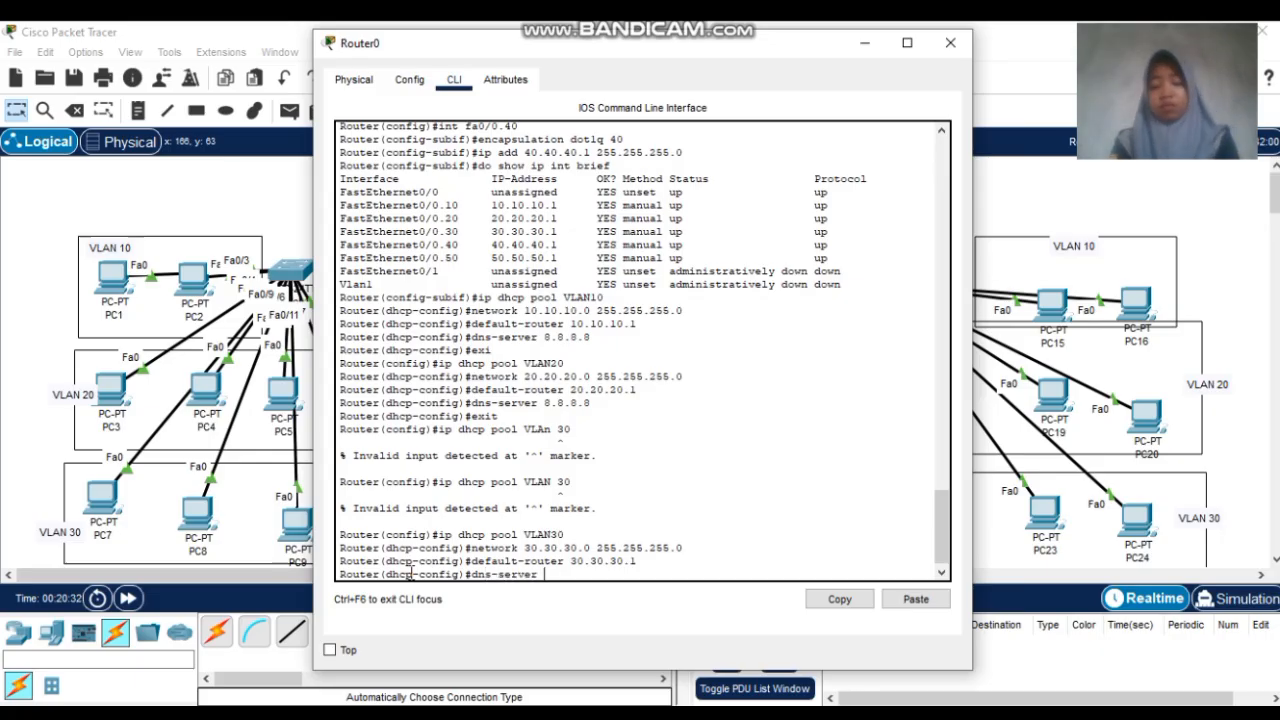
type("8.8.8.8")
key("Return")
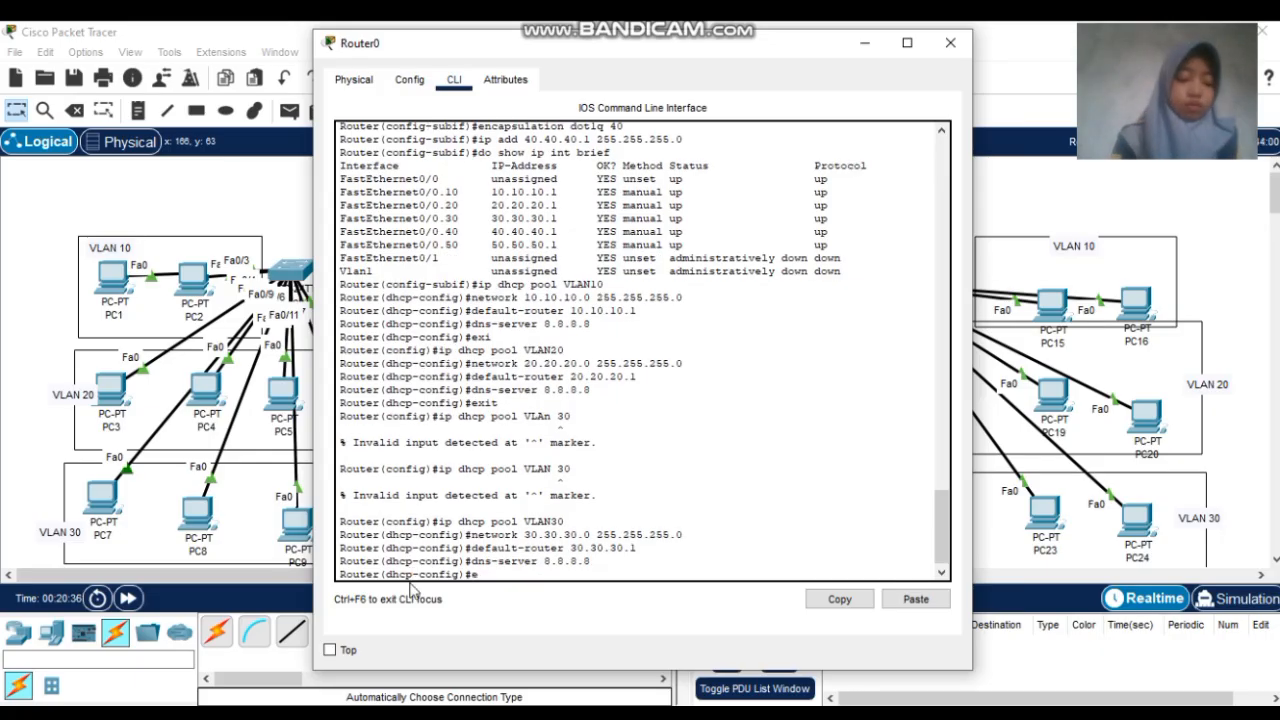
type("ex")
key("Return")
Create a DHCP pool named 40 with "ip dhcp pool 40"
type("ip")
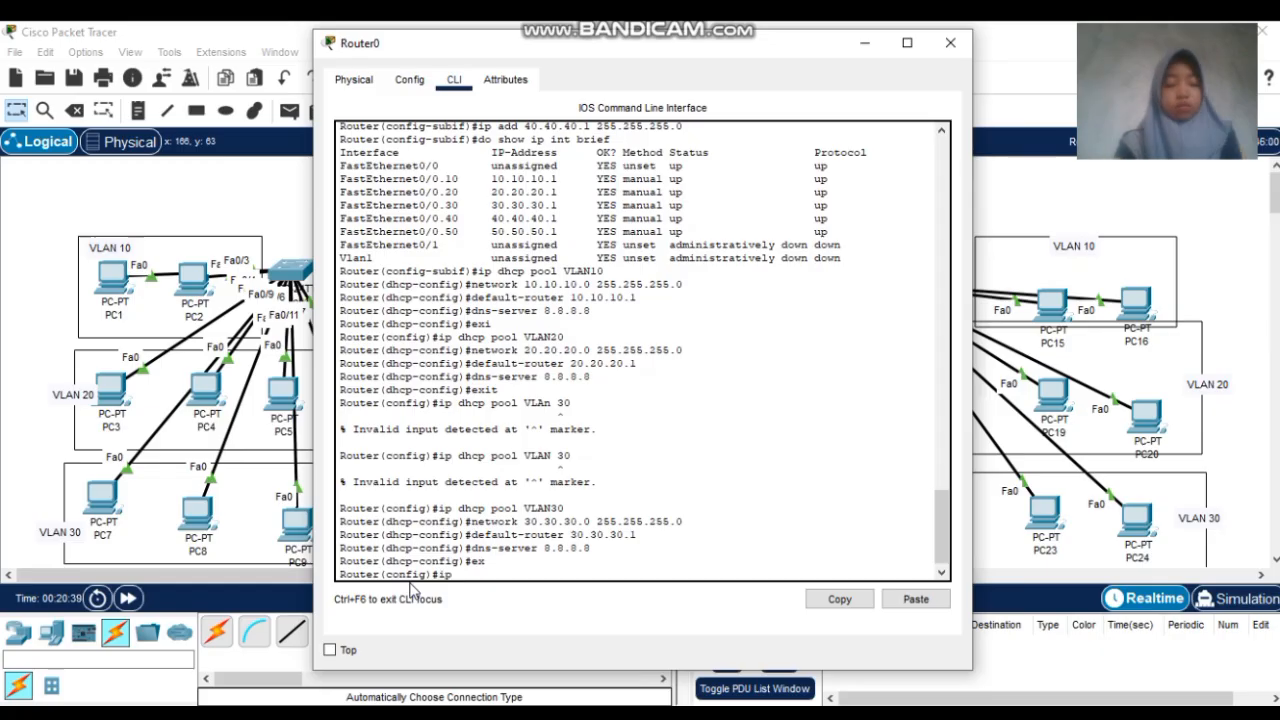
type(" dhcp pool 40")
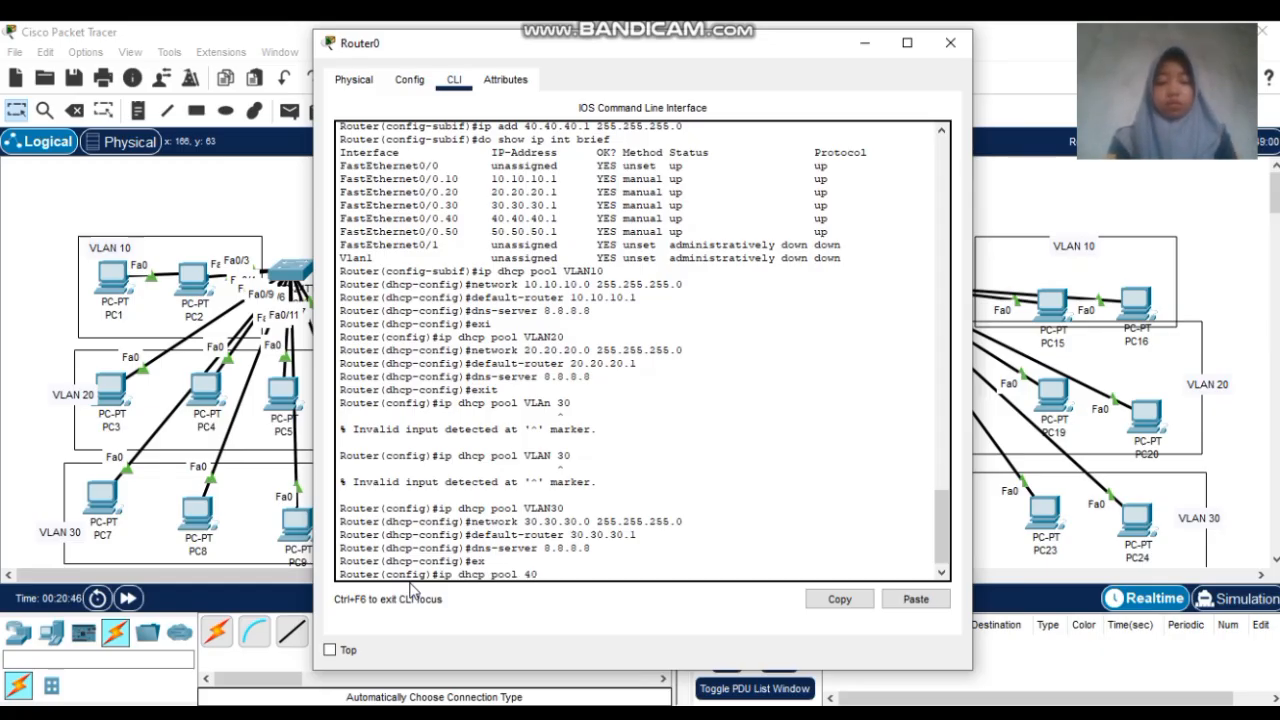
key("Return")
Set the network of DHCP pool 40 to 40.40.40.0 with mask 255.255.255.0
type("network")
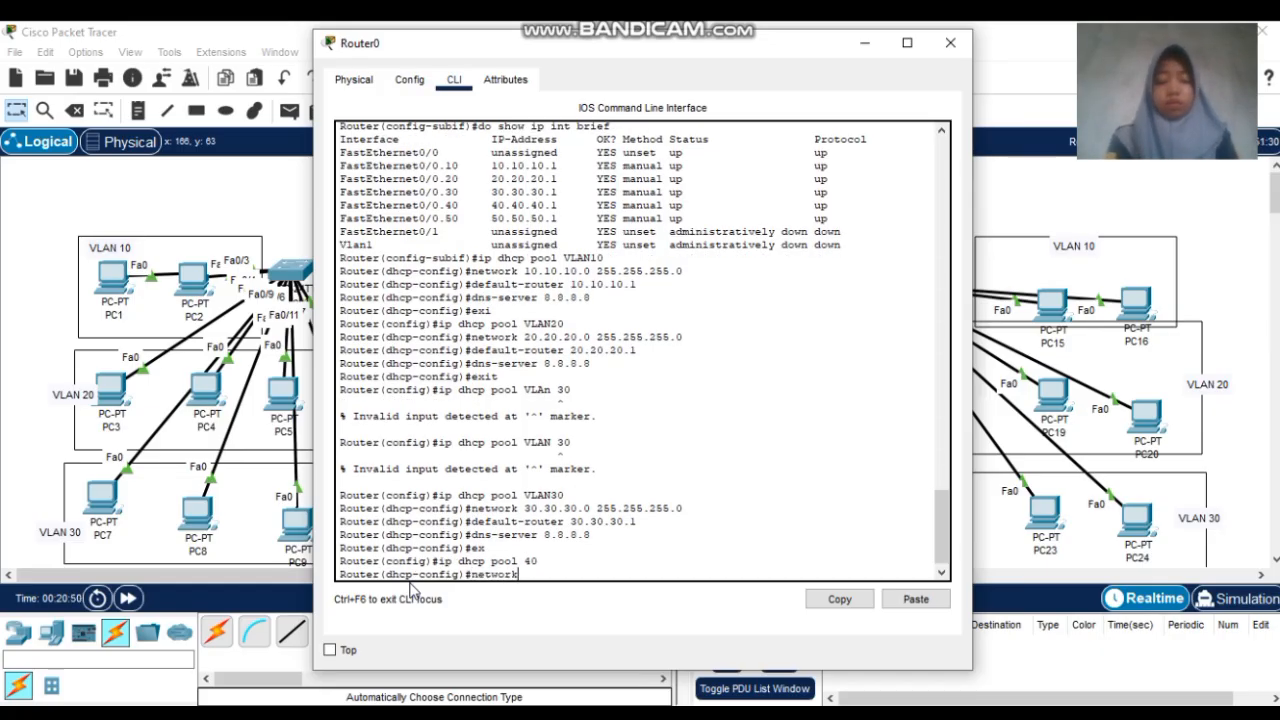
key("Return")
key("Up")
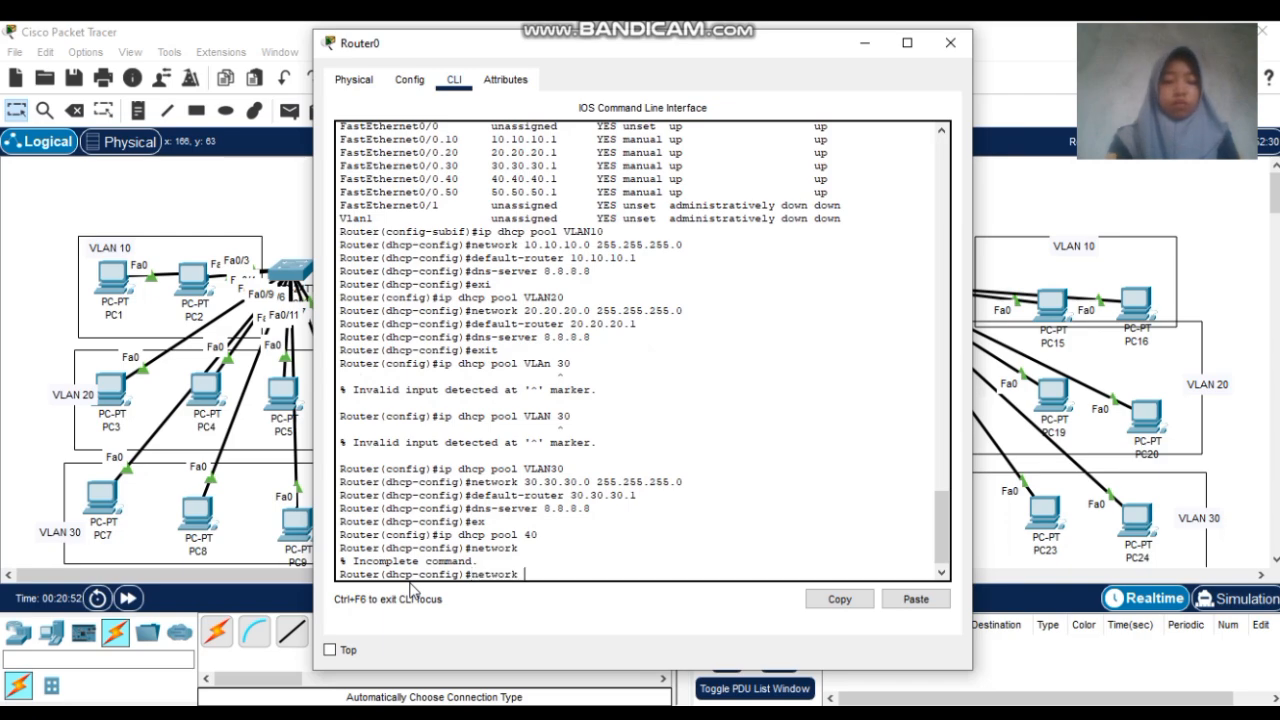
type("40.40.40.")
type("0")
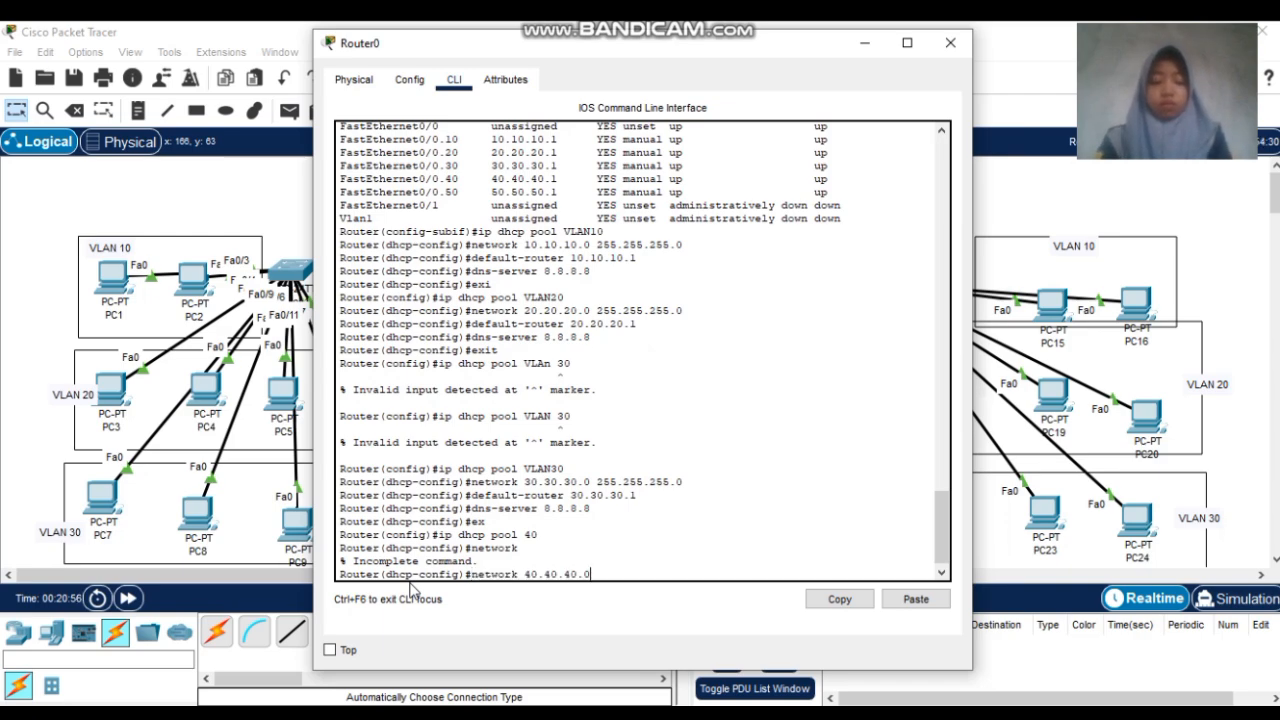
type(" 255.255.25")
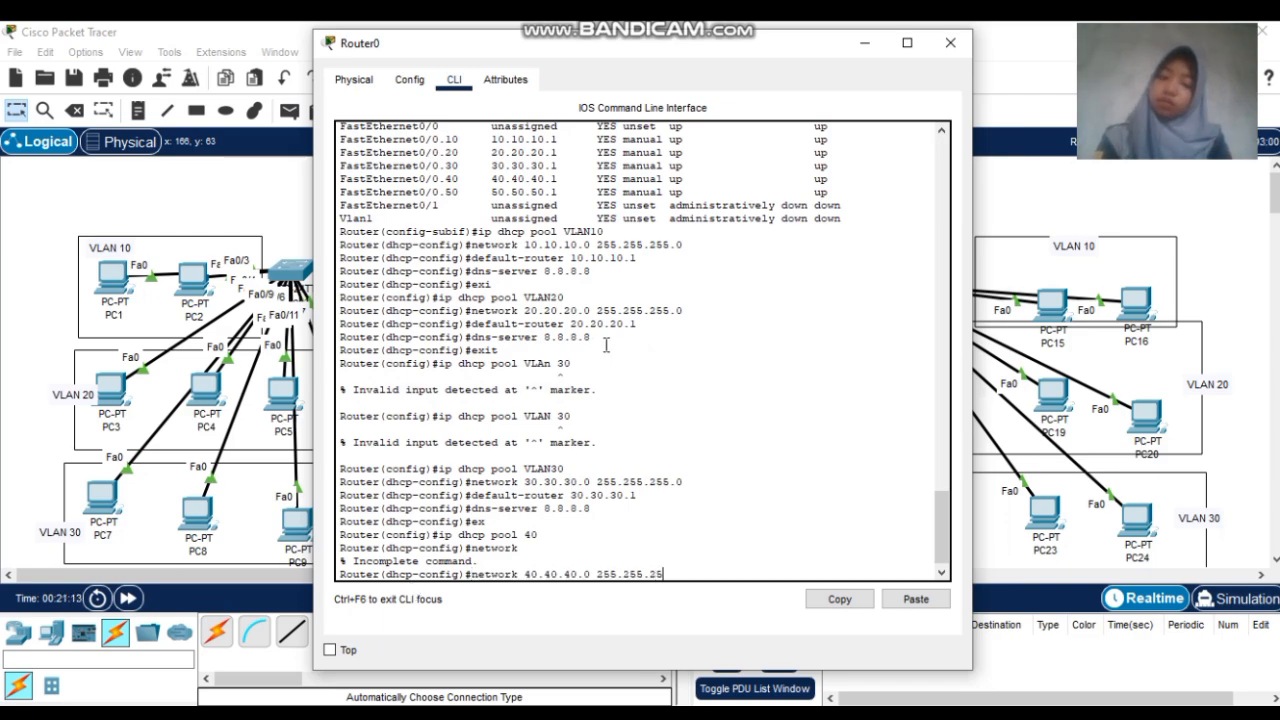
key("BackSpace")
type("5.0")
key("Return")
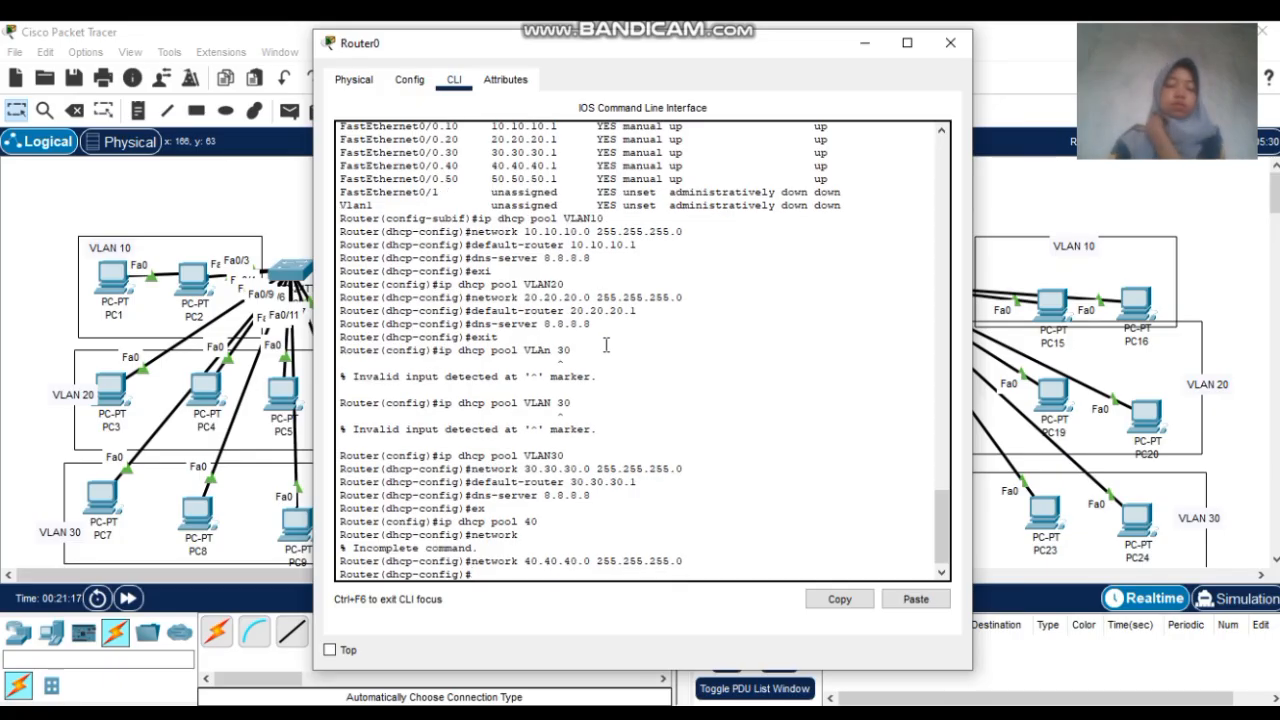
Set the default router of DHCP pool 40 to 40.40.40.1 using the hyphenated "default-router" command
type("default")
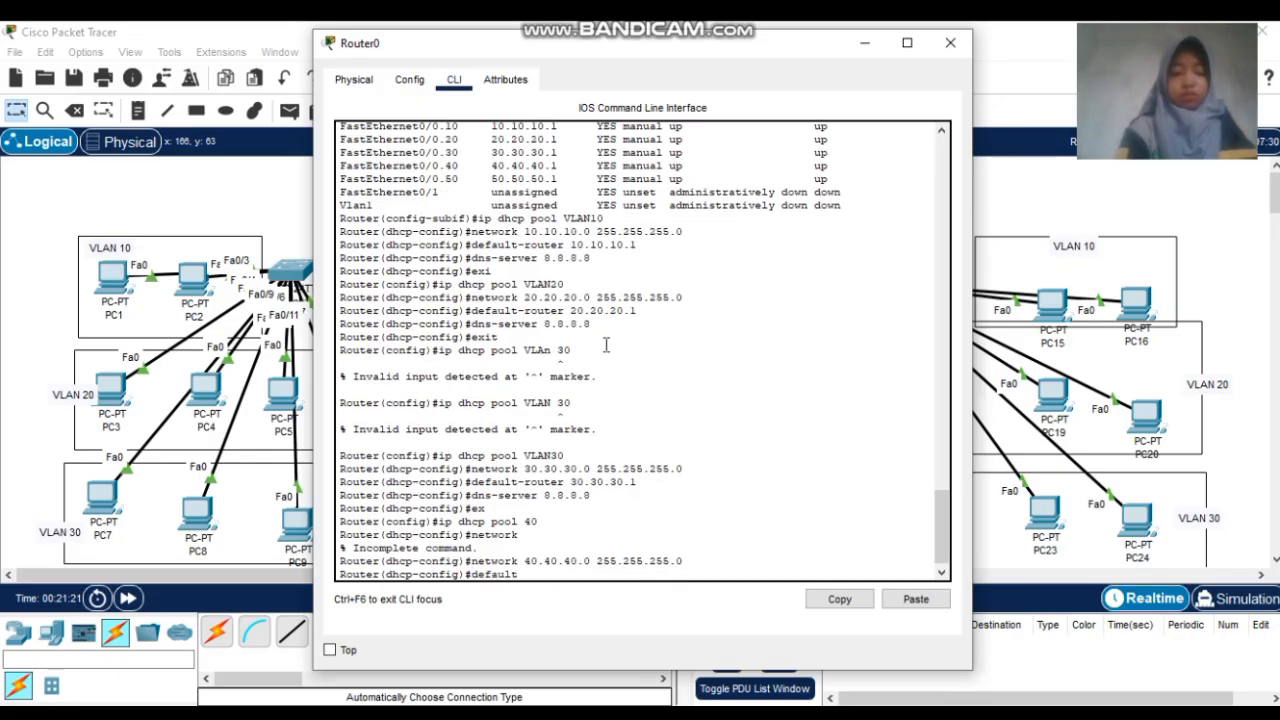
type(" router")
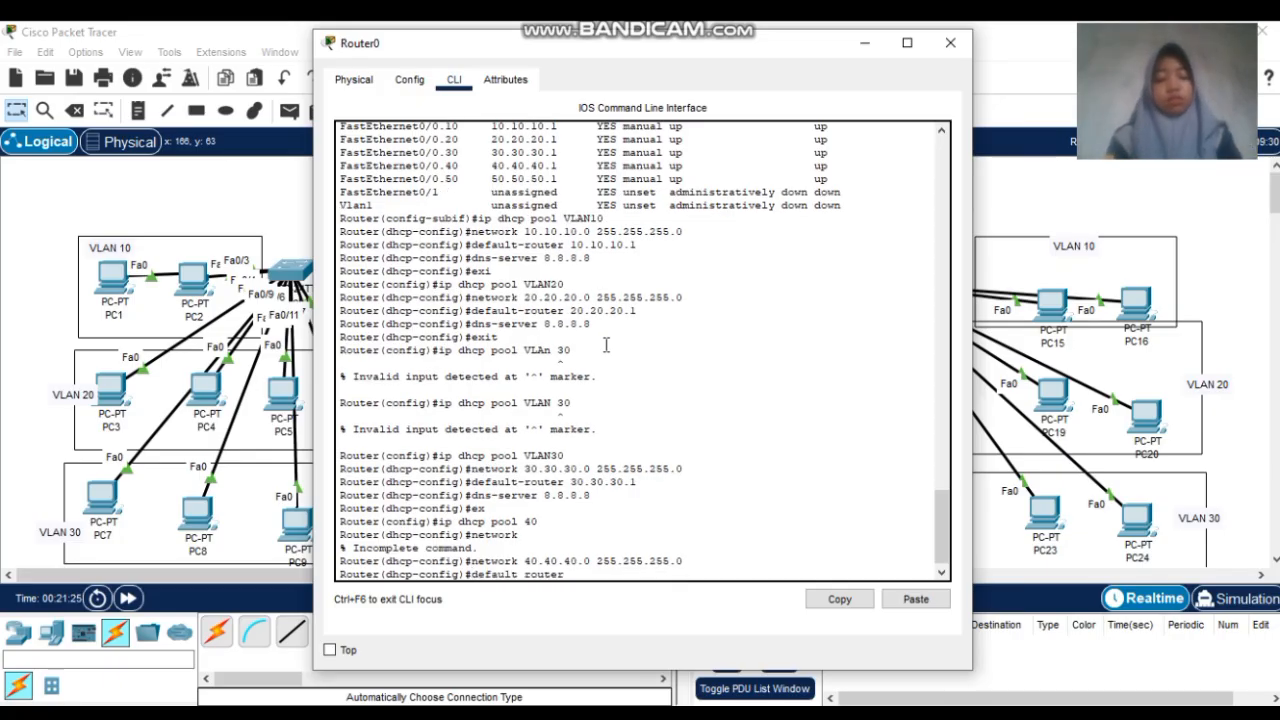
type(" 40.40.40.")
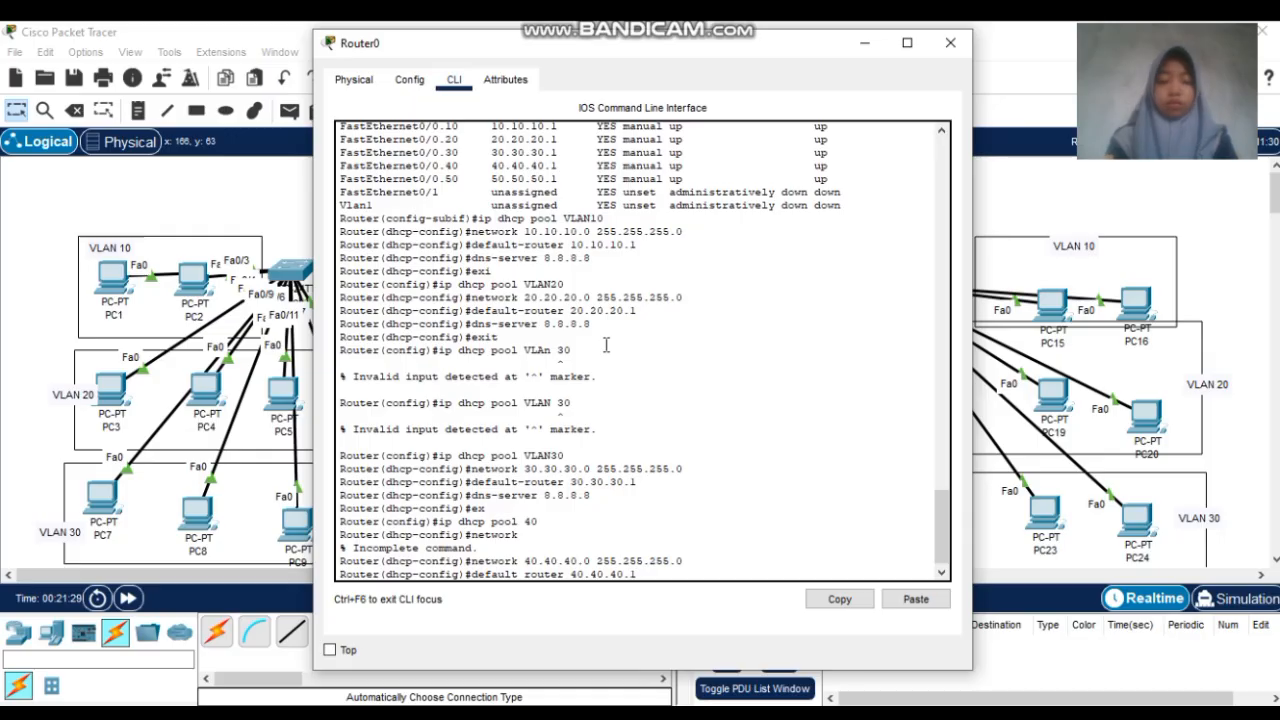
type("1")
key("Return")
key("Up")
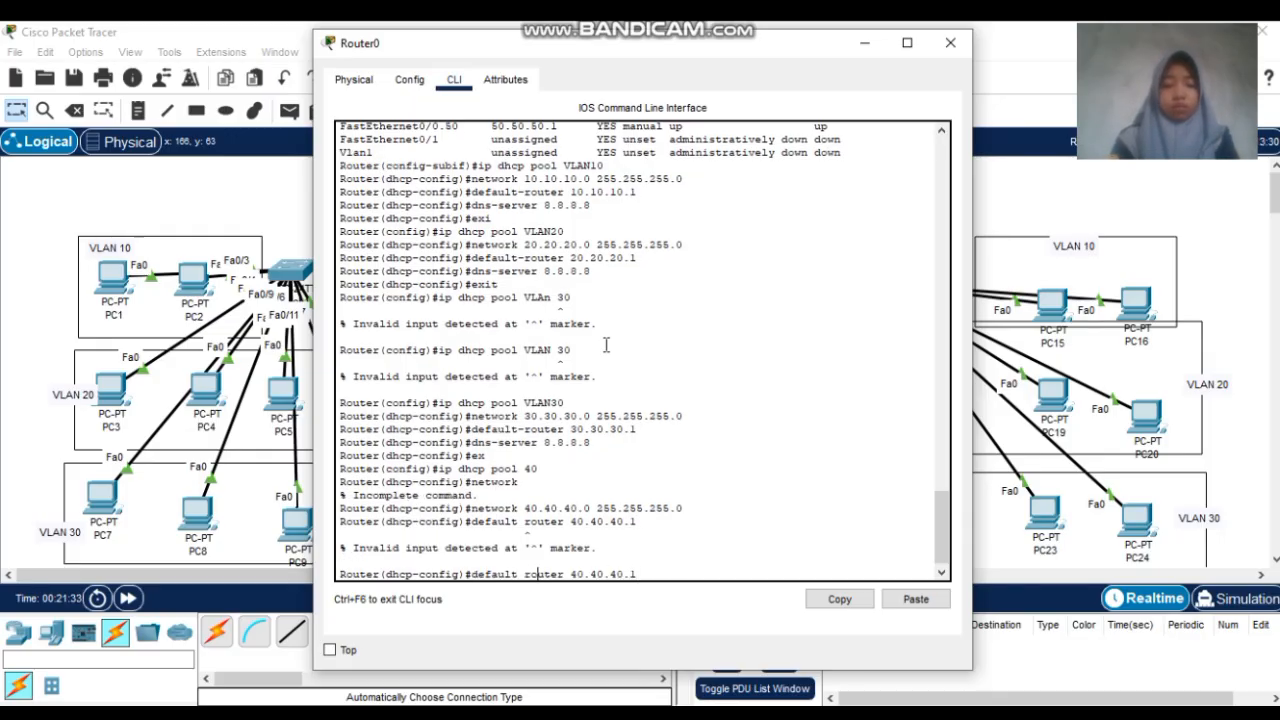
key("BackSpace")
type("-")
key("Return")
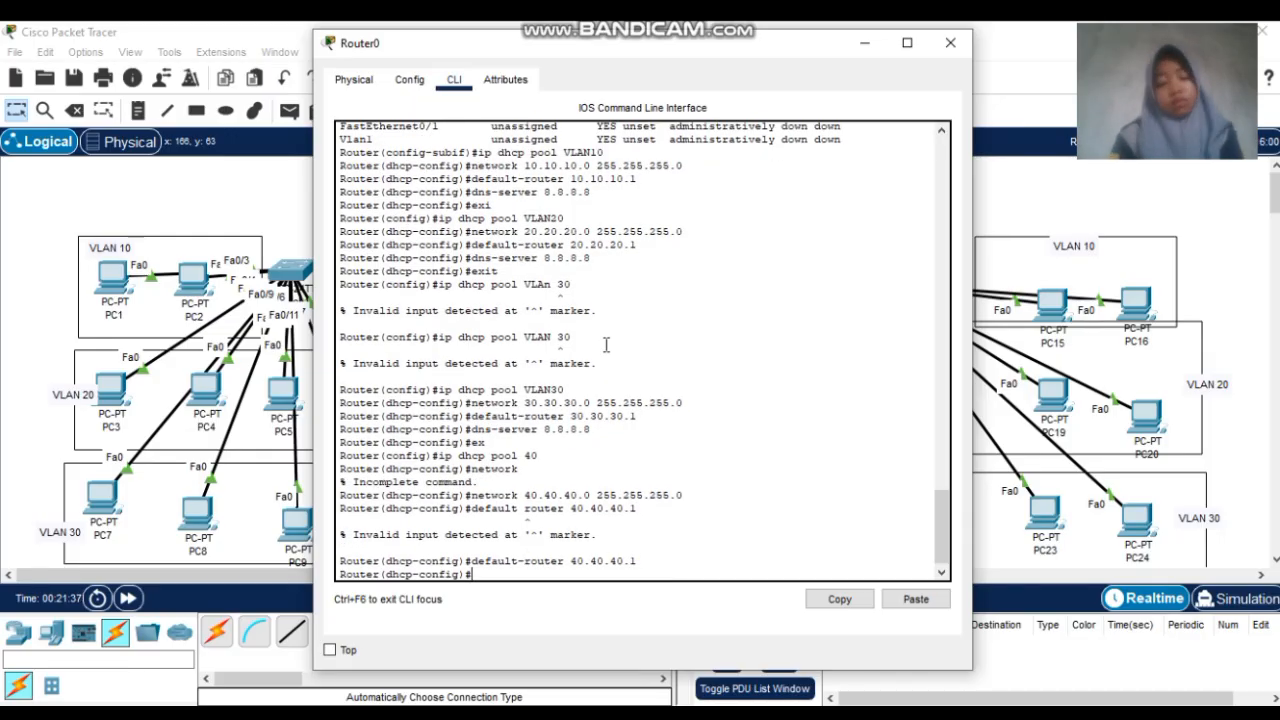
Set the DNS server of DHCP pool 40 to 8.8.8.8 and exit to global configuration mode
type("dns-server 8")
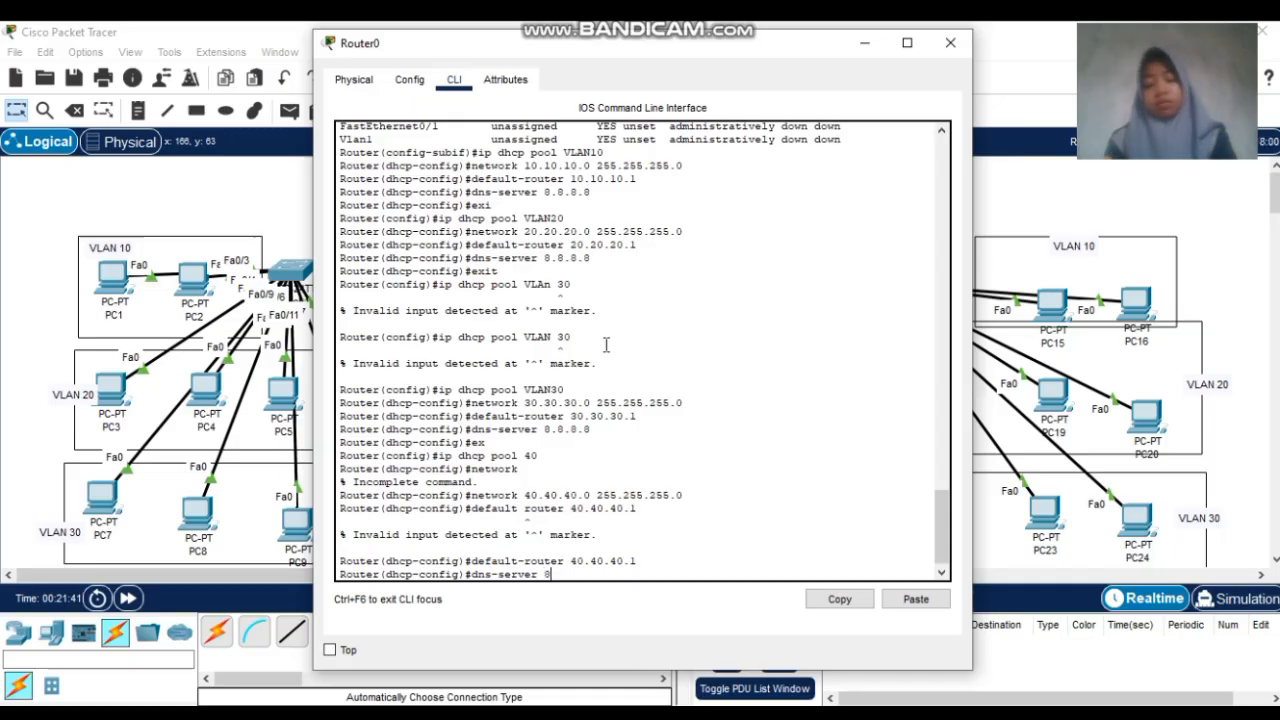
type(".8.8.8")
key("Return")
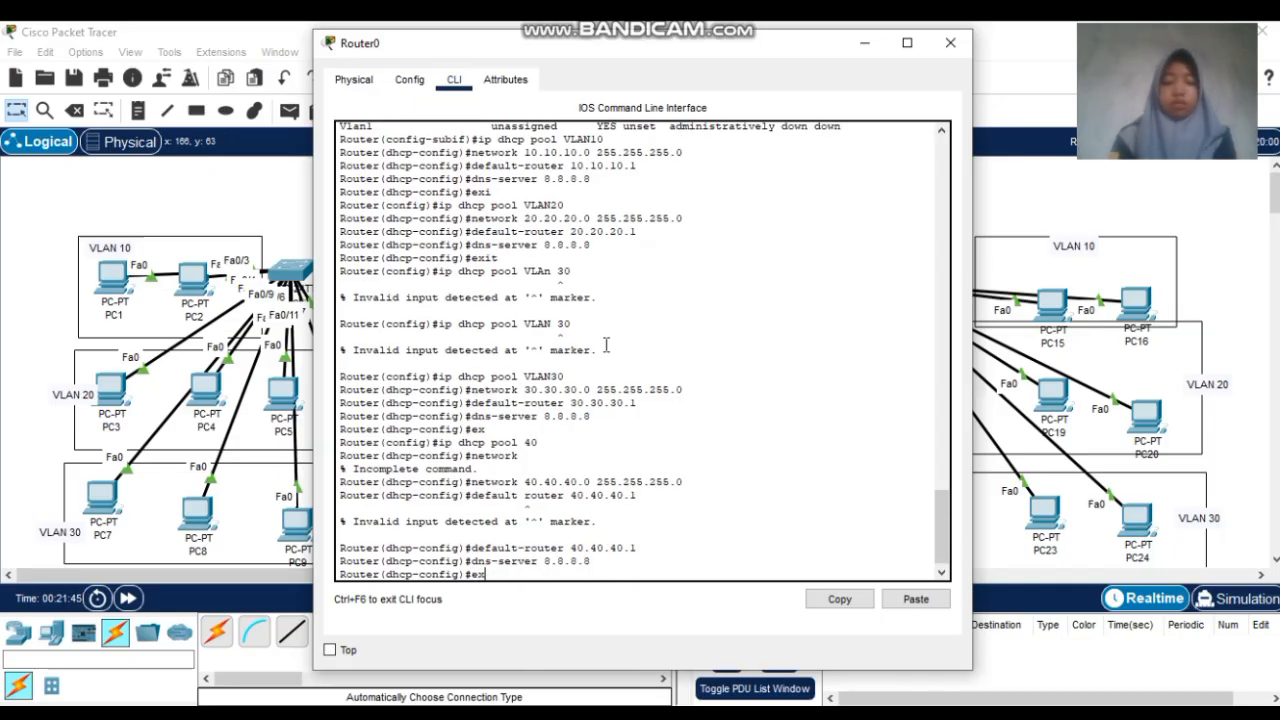
type("ex")
key("Return")
Create a DHCP pool named VLAN50 with "ip dhcp pool VLAN50"
type("ip dhcp")
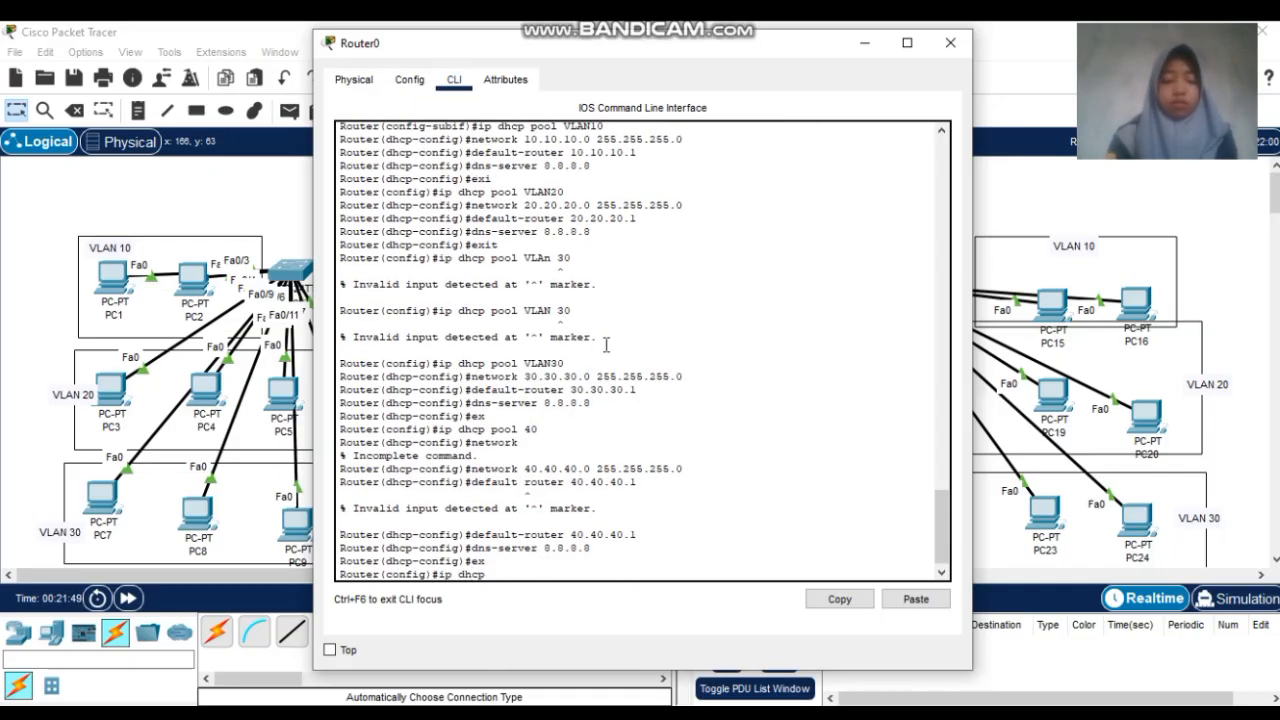
type(" pool VL")
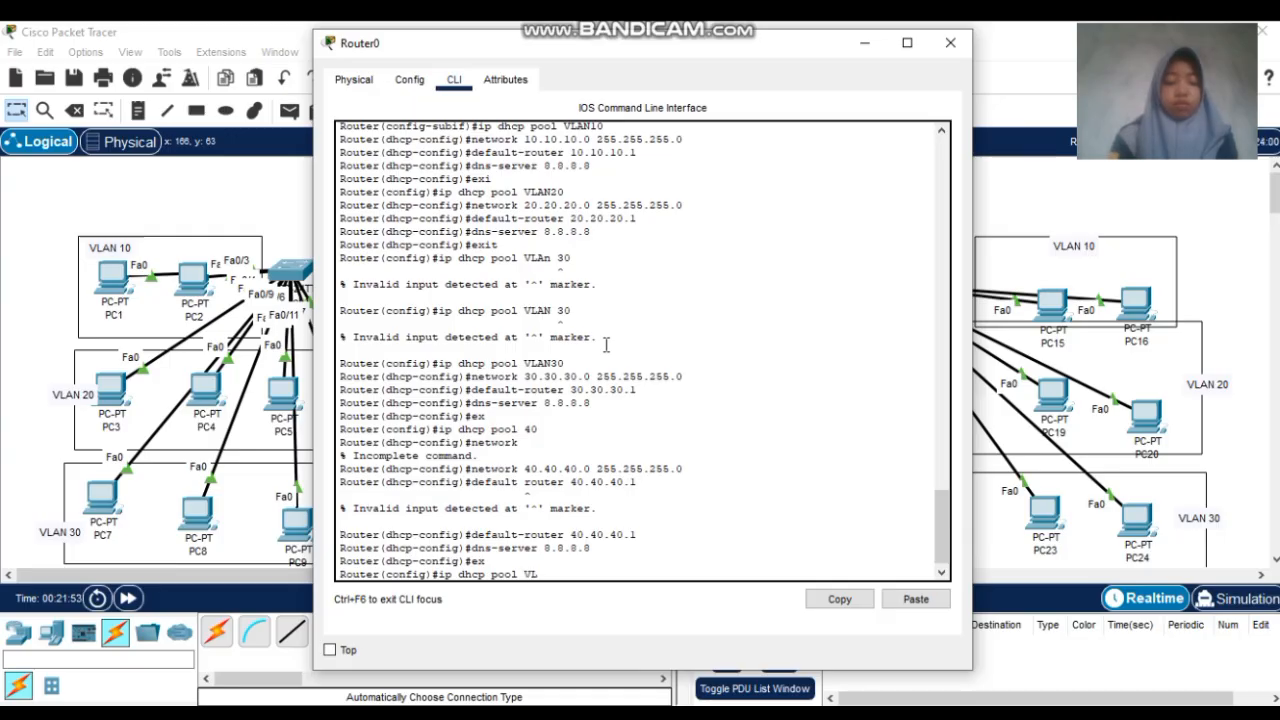
type("AN50")
key("Return")
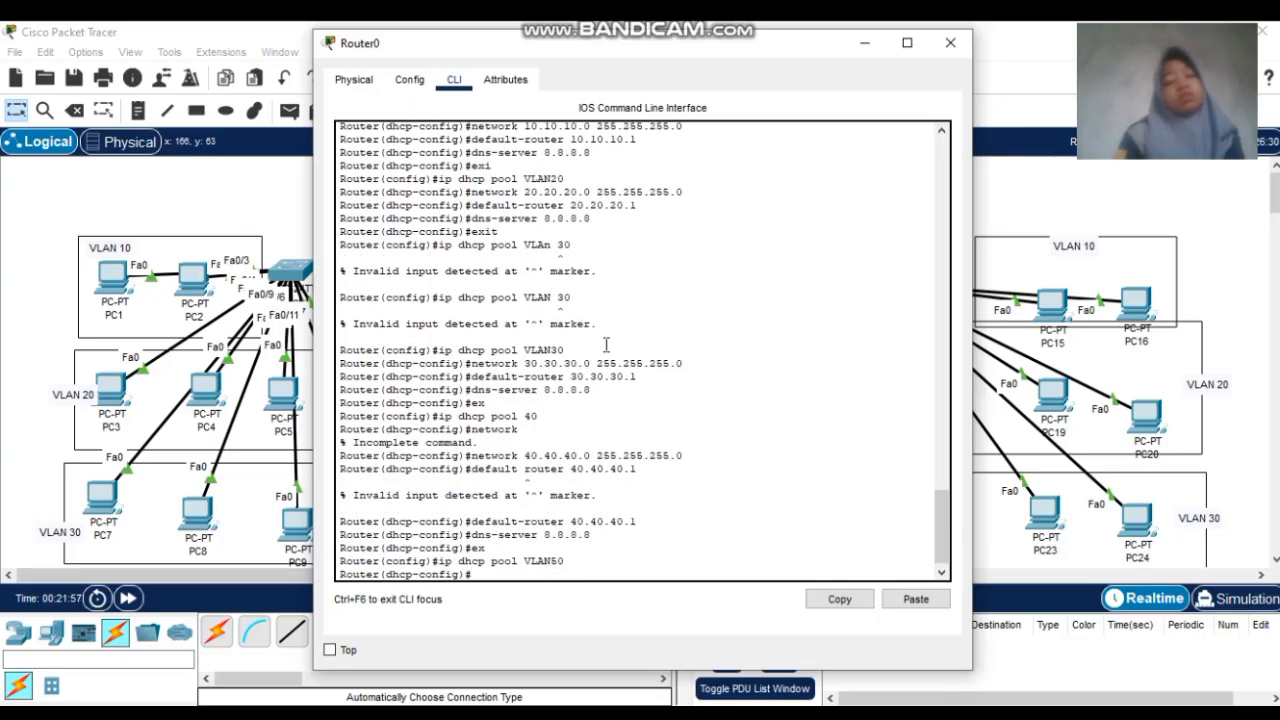
Set the network of DHCP pool VLAN50 to 50.50.50.0 with mask 255.255.255.0
type("netwo")
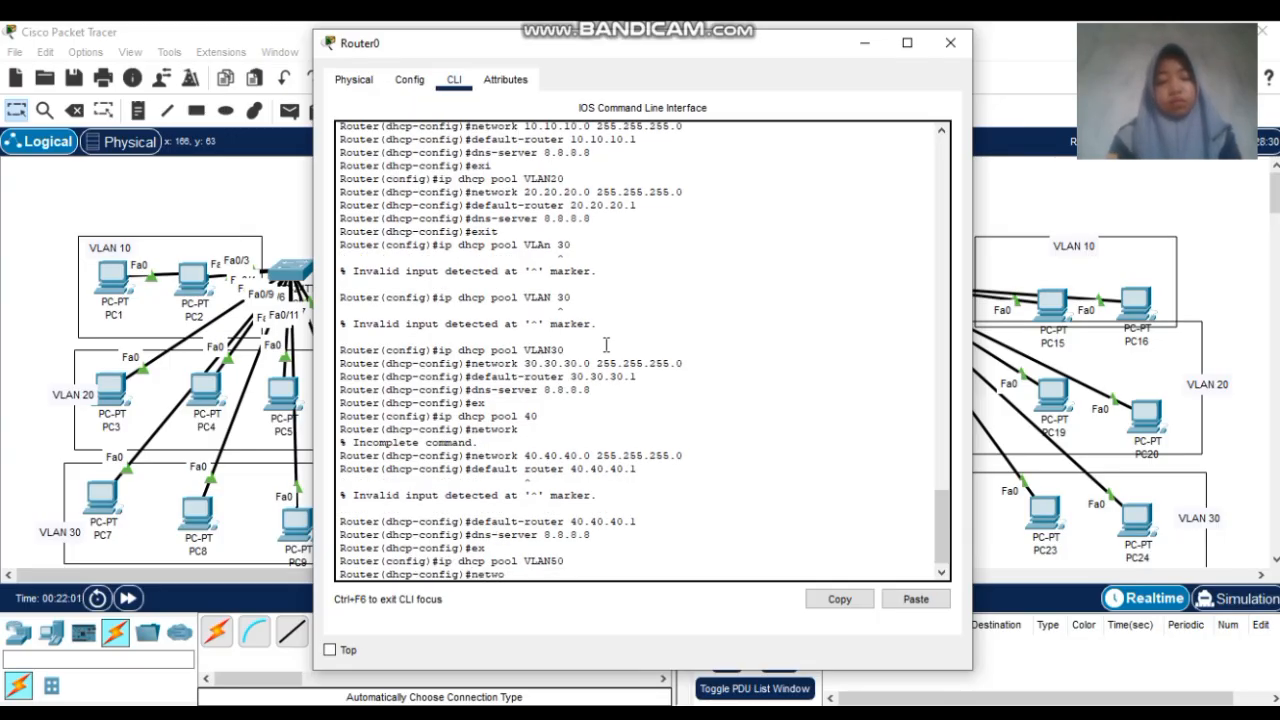
type("rk 50")
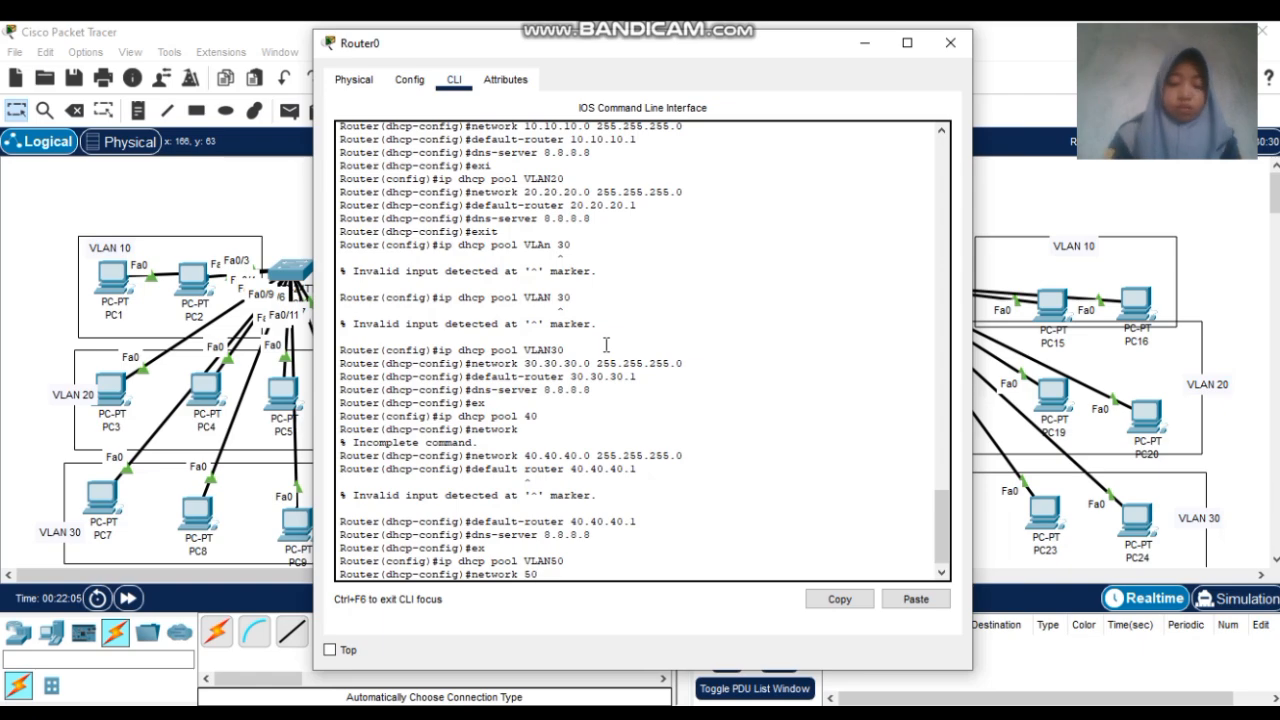
type(".50")
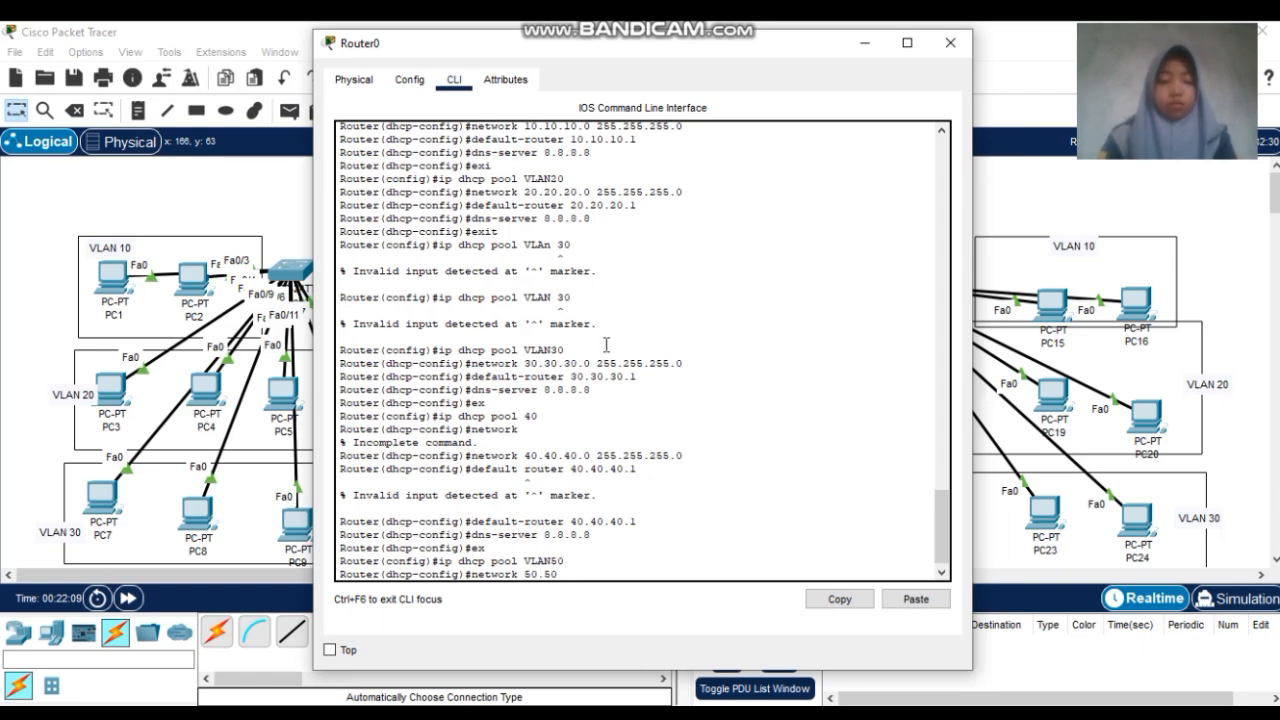
type("0.5.50.0 2")
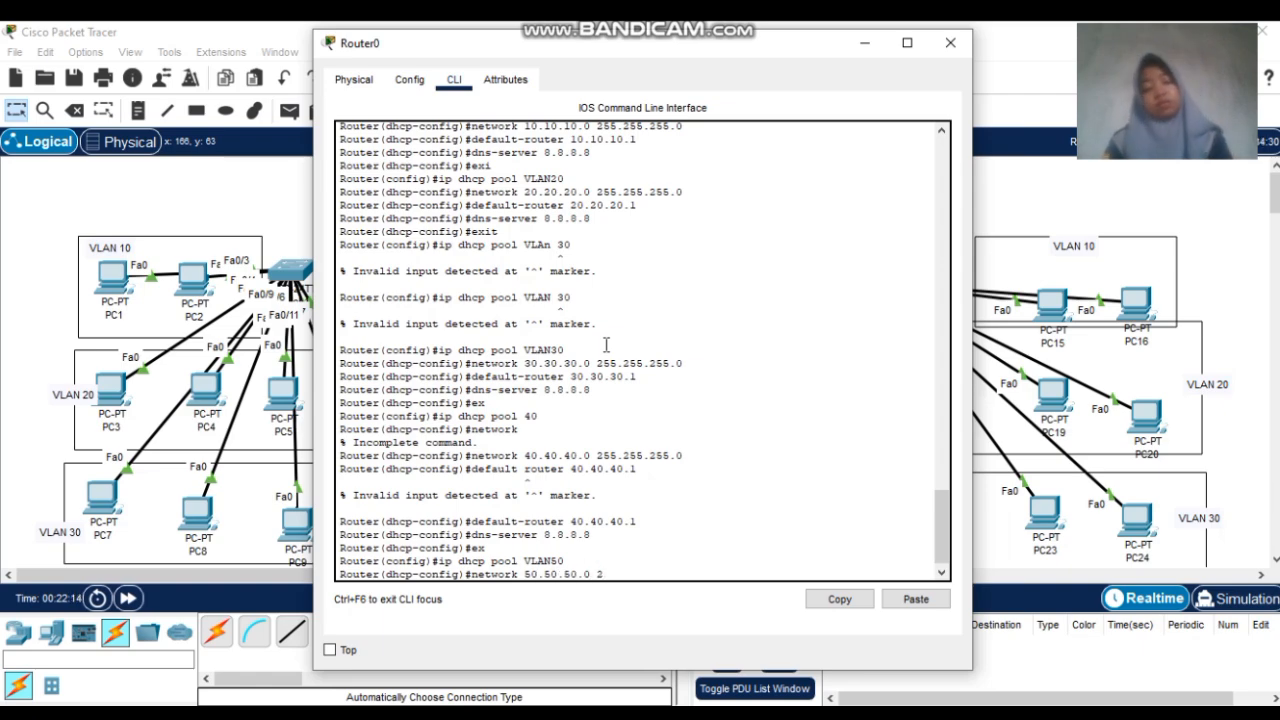
type("55.255.255.0")
key("Return")
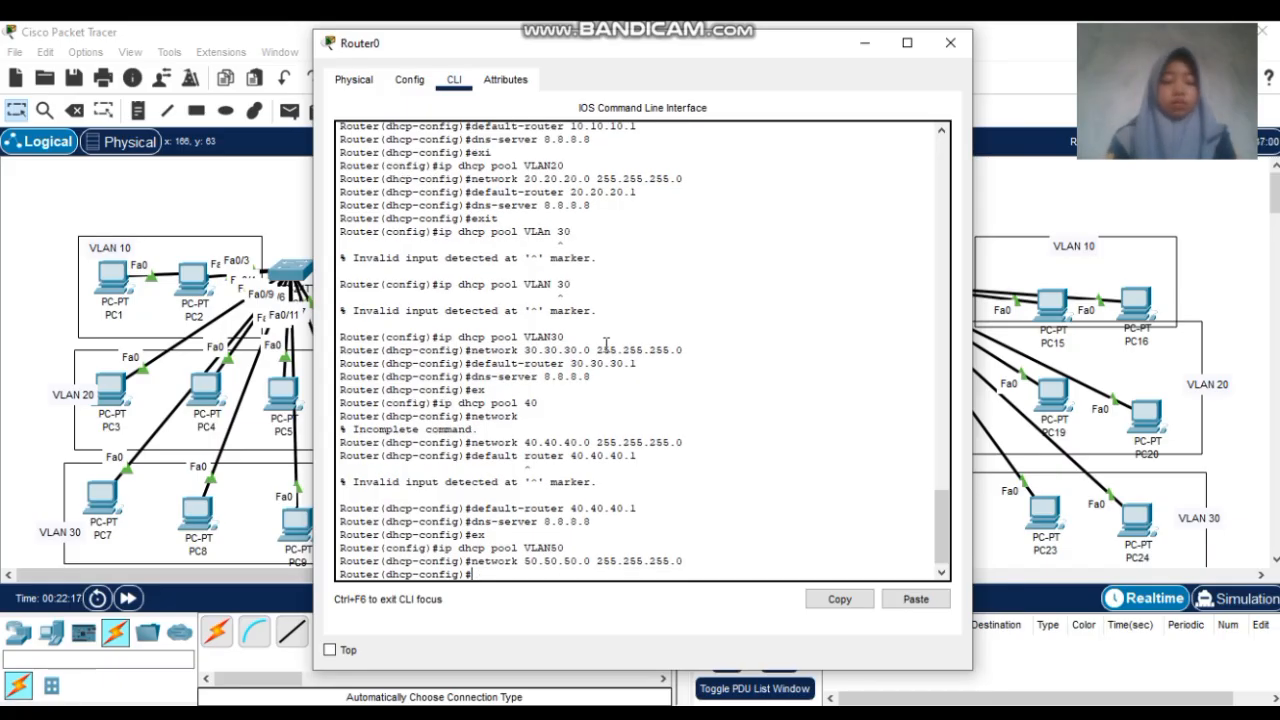
Set the default router of DHCP pool VLAN50 to 50.50.50.1
type("default-rou")
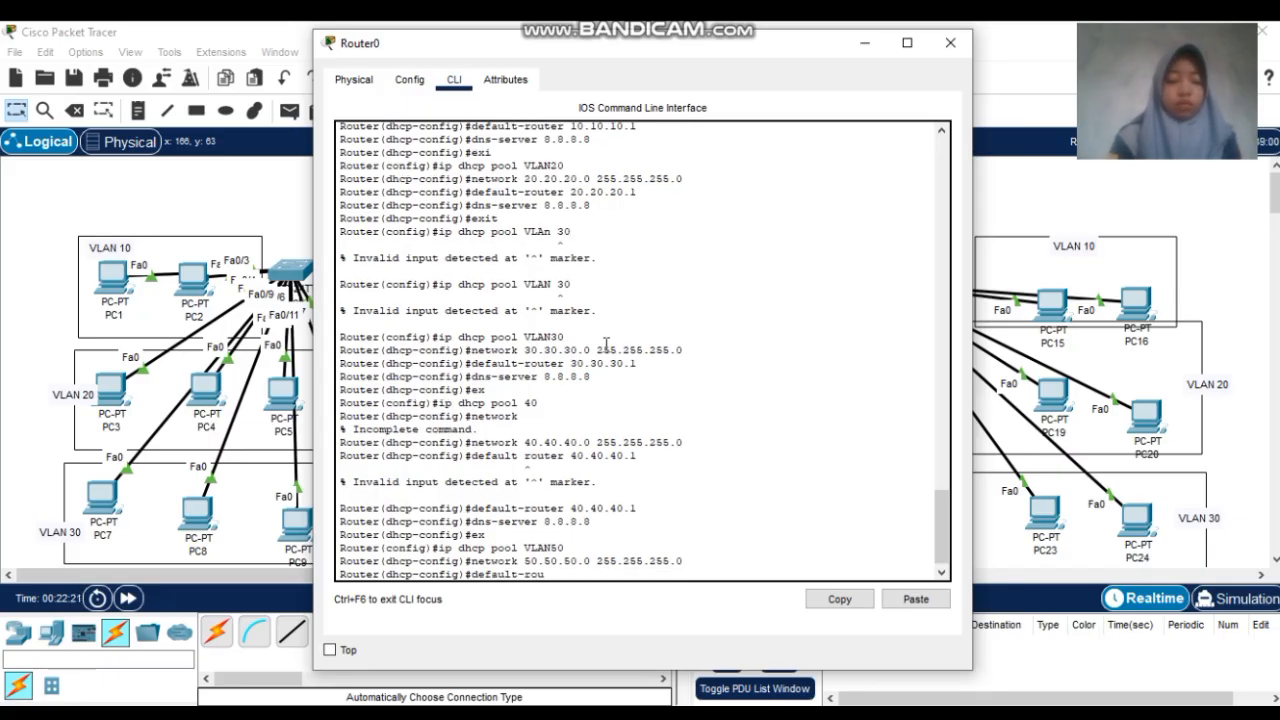
type("ter 50.50")
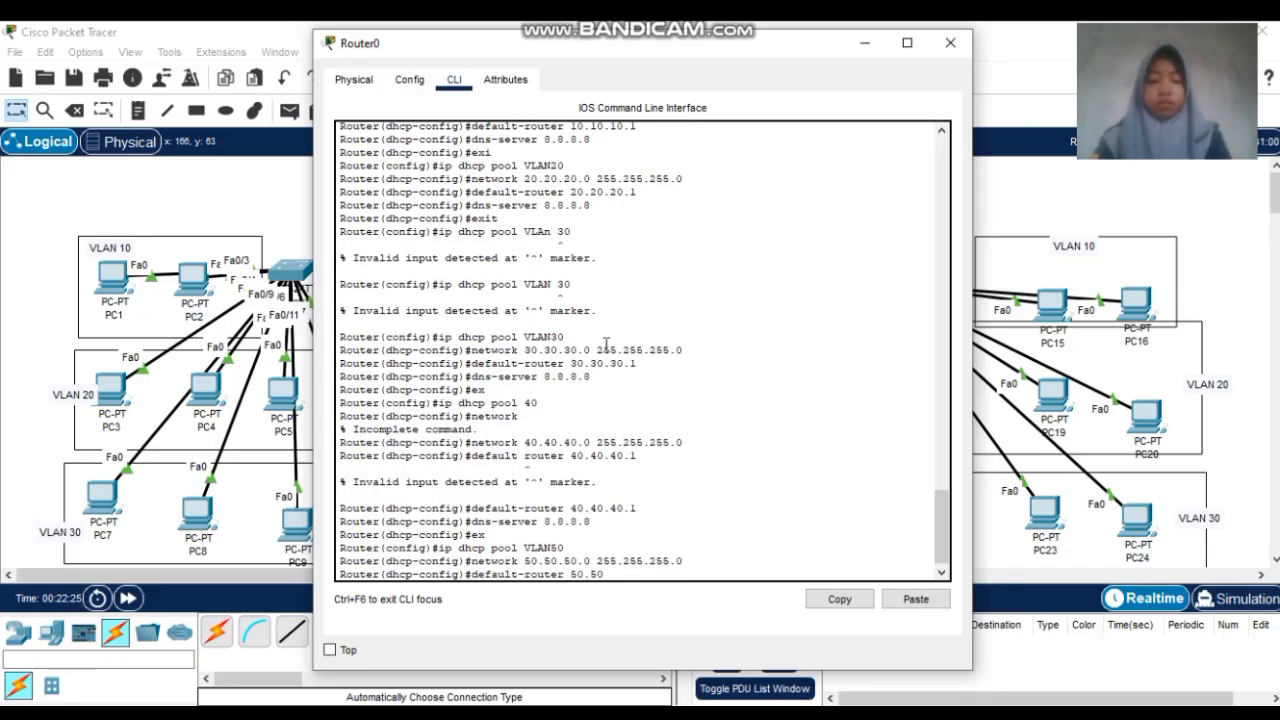
key("BackSpace")
key("BackSpace")
key("BackSpace")
key("BackSpace")
key("BackSpace")
key("BackSpace")
key("BackSpace")
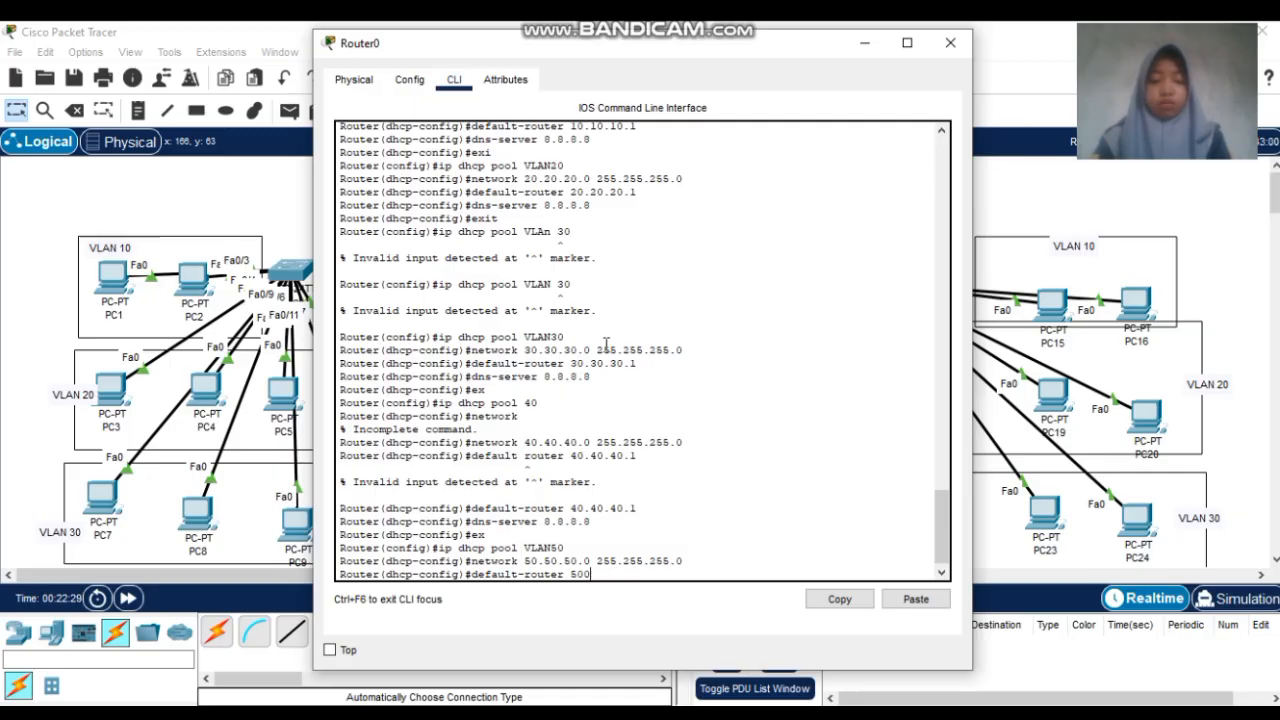
type(".50.50.1")
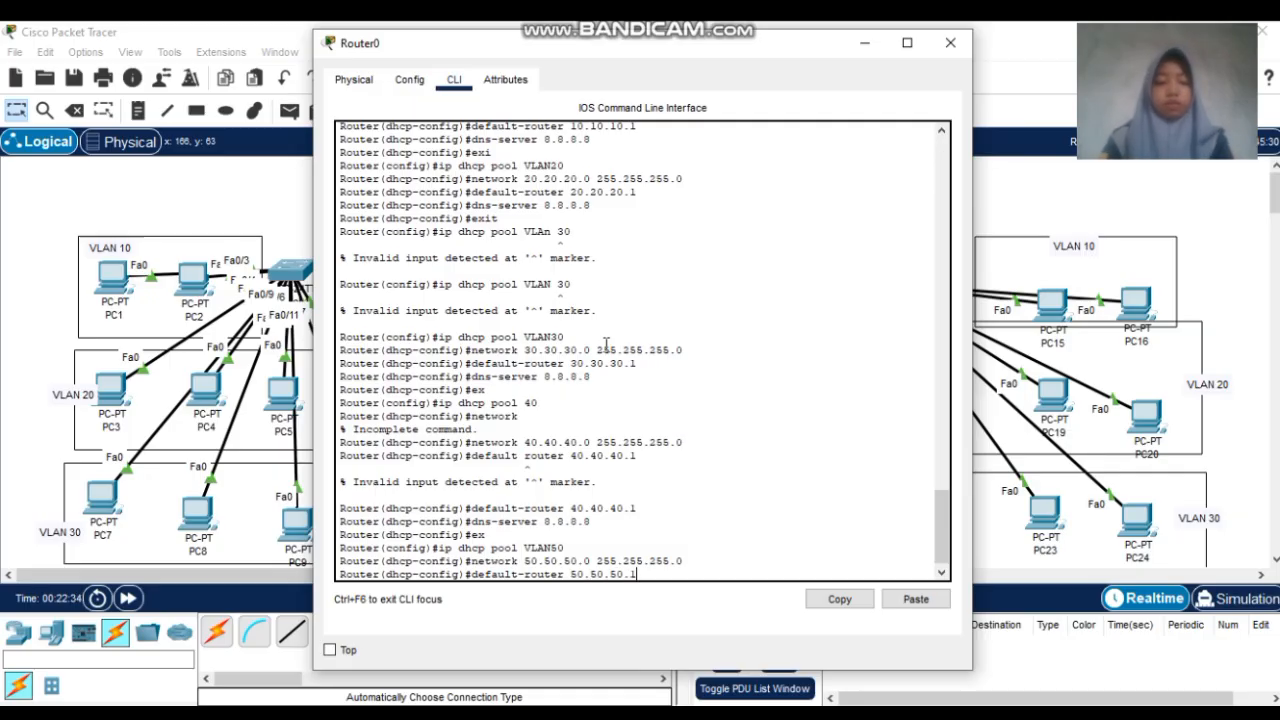
key("Return")
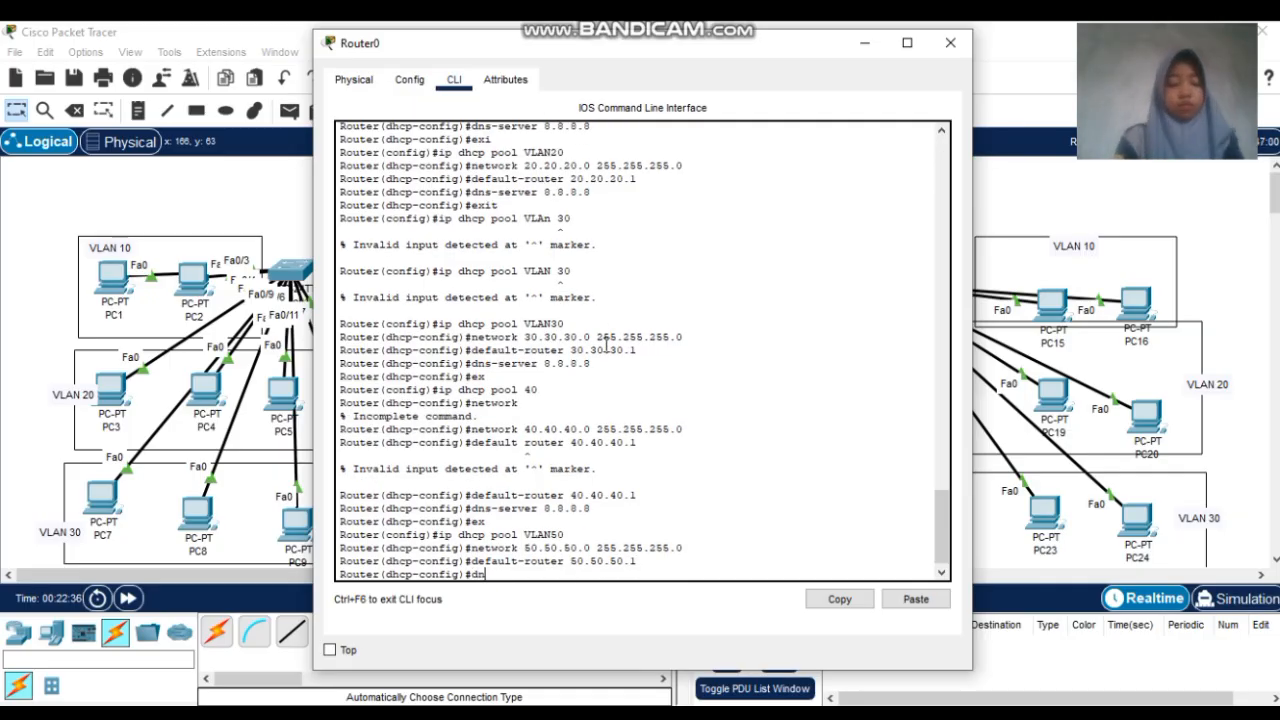
Set the DNS server of DHCP pool VLAN50 to 8.8.8.8 and close the Router0 window
type("dns-server ")
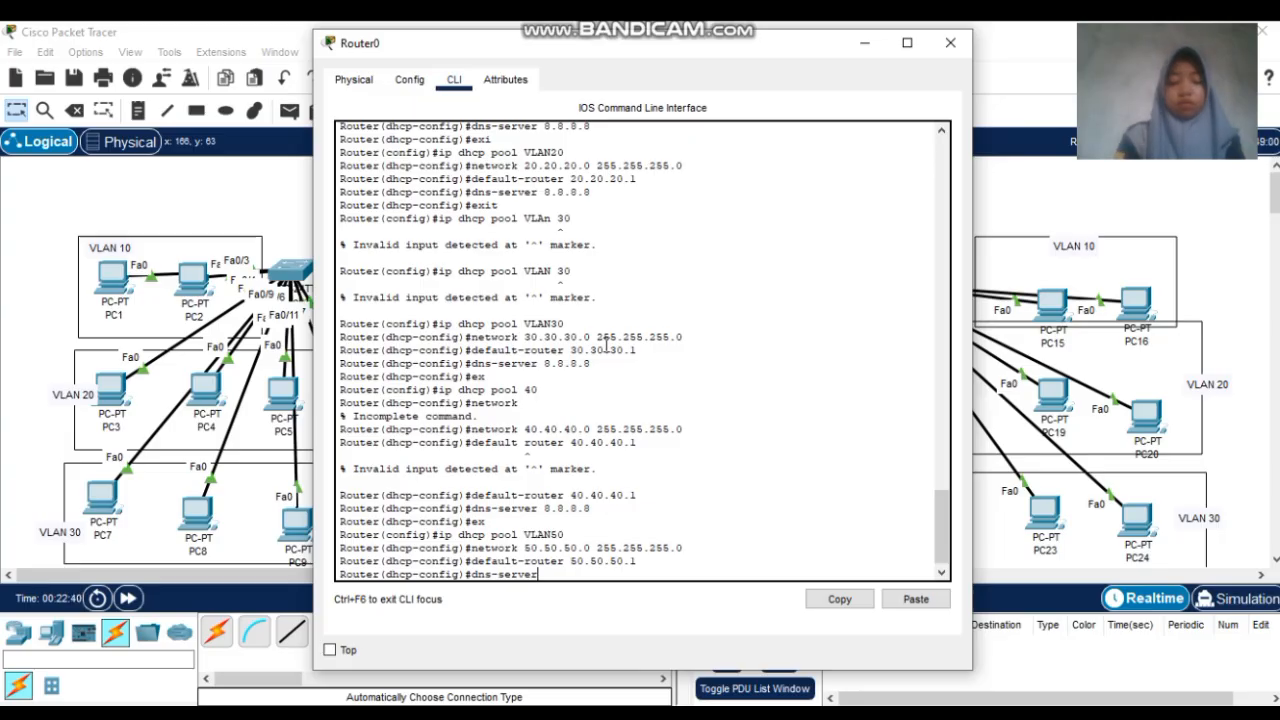
type("8.8.8.8")
key("Return")
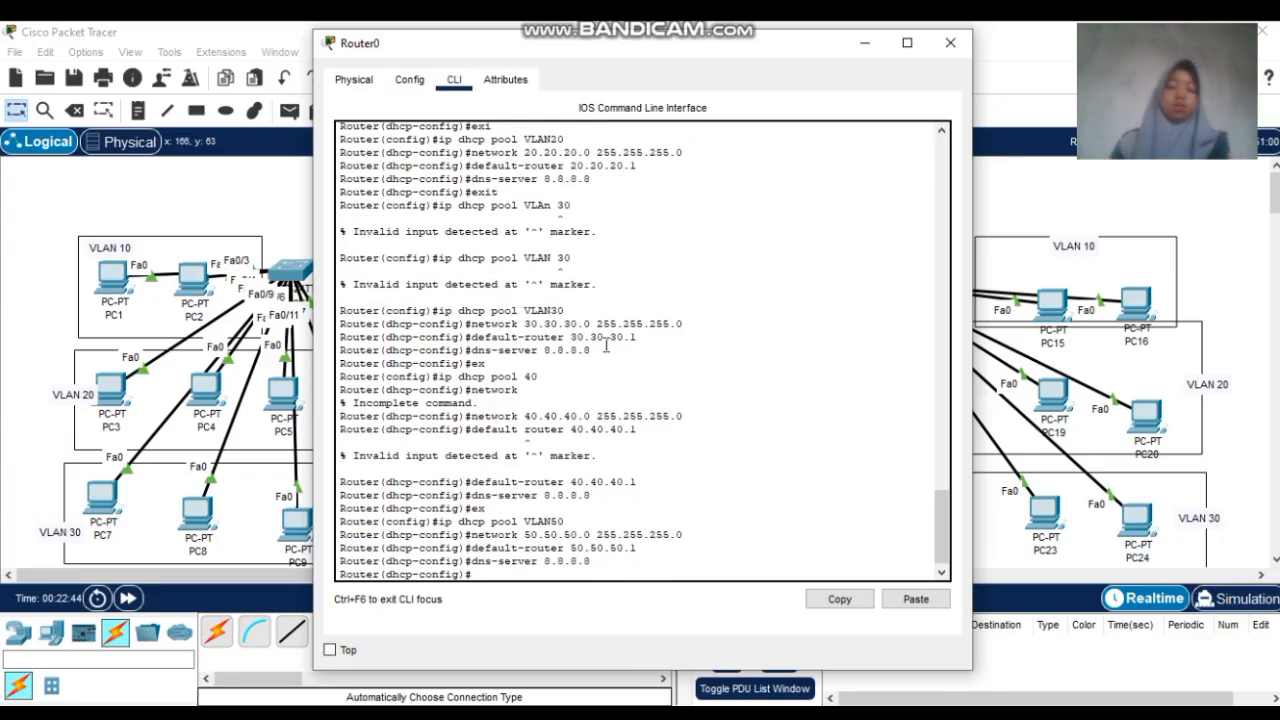
left_click(949, 44)
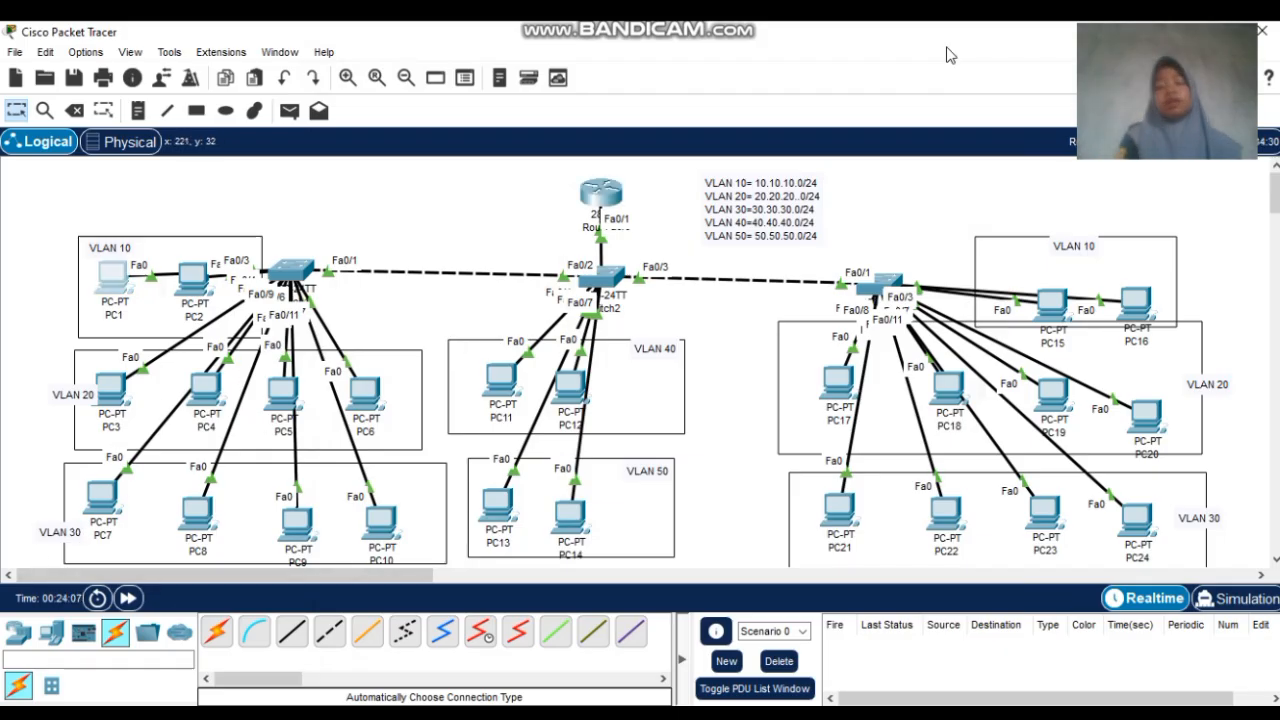
Open the command line of Switch1 and enter global configuration mode with "en" and "conf t"
left_click(297, 266)
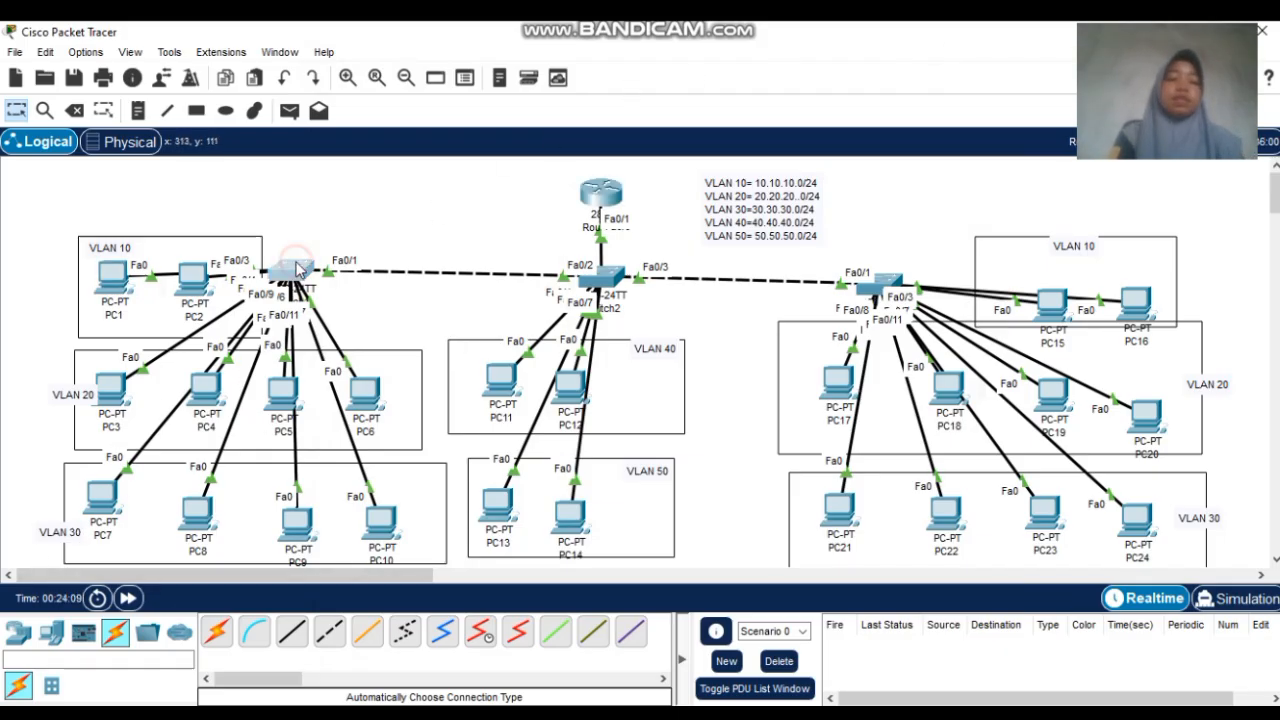
left_click(454, 79)
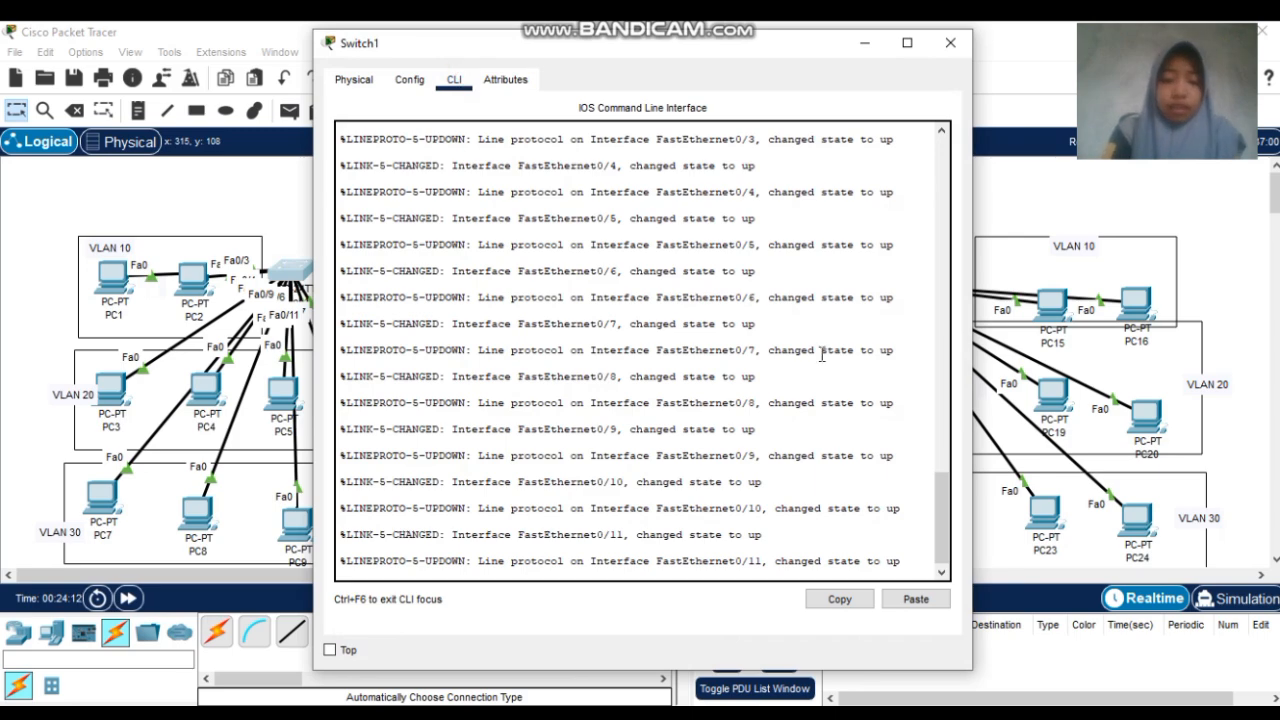
key("Return")
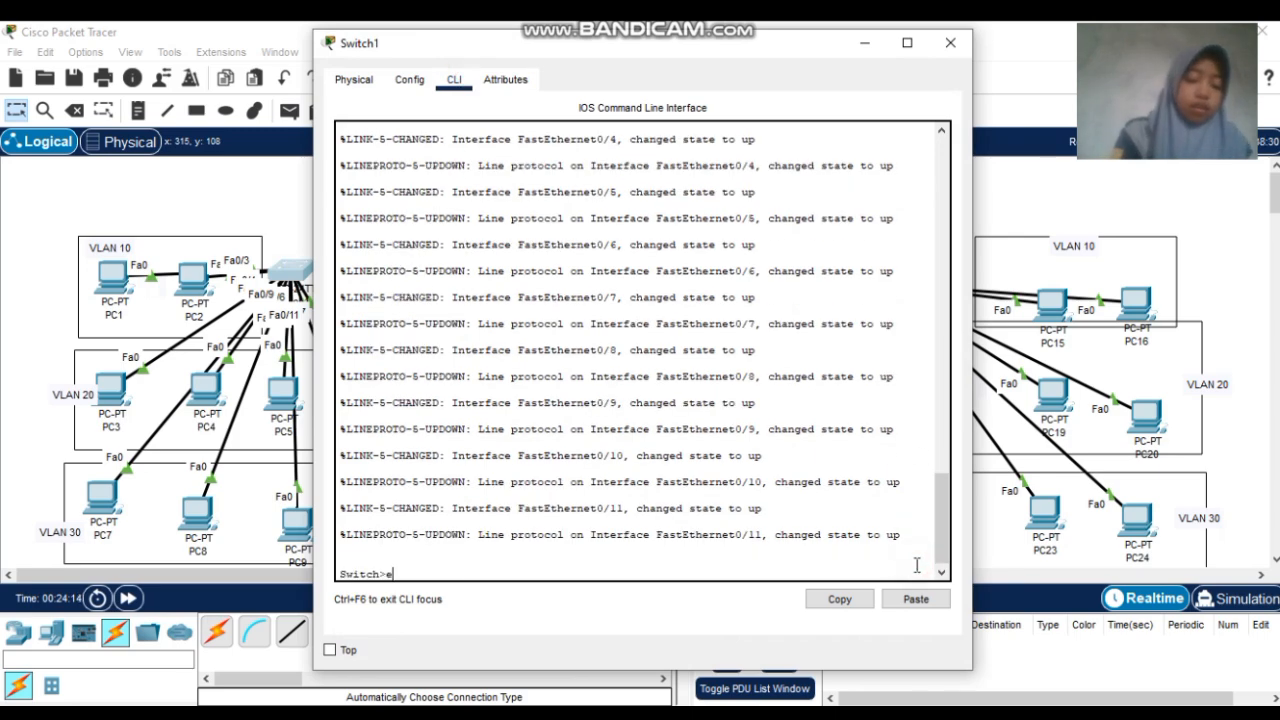
type("en")
key("Return")
type("ch#c")
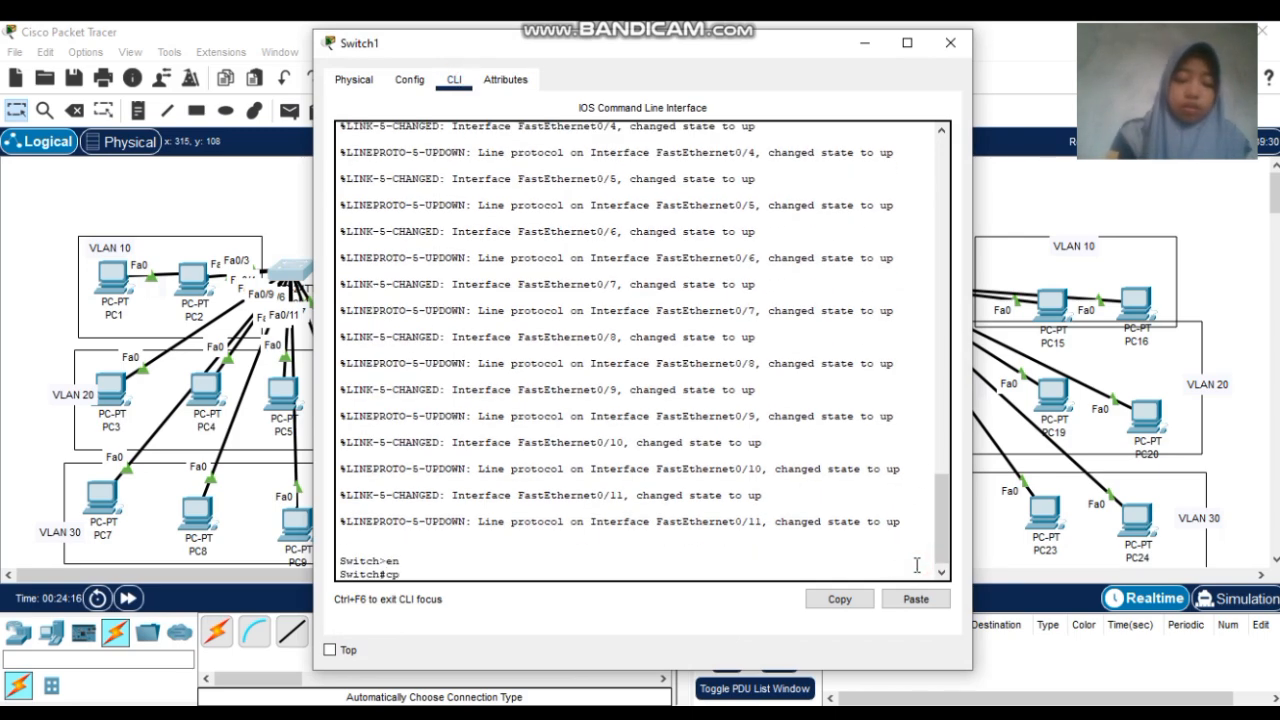
type("onf t")
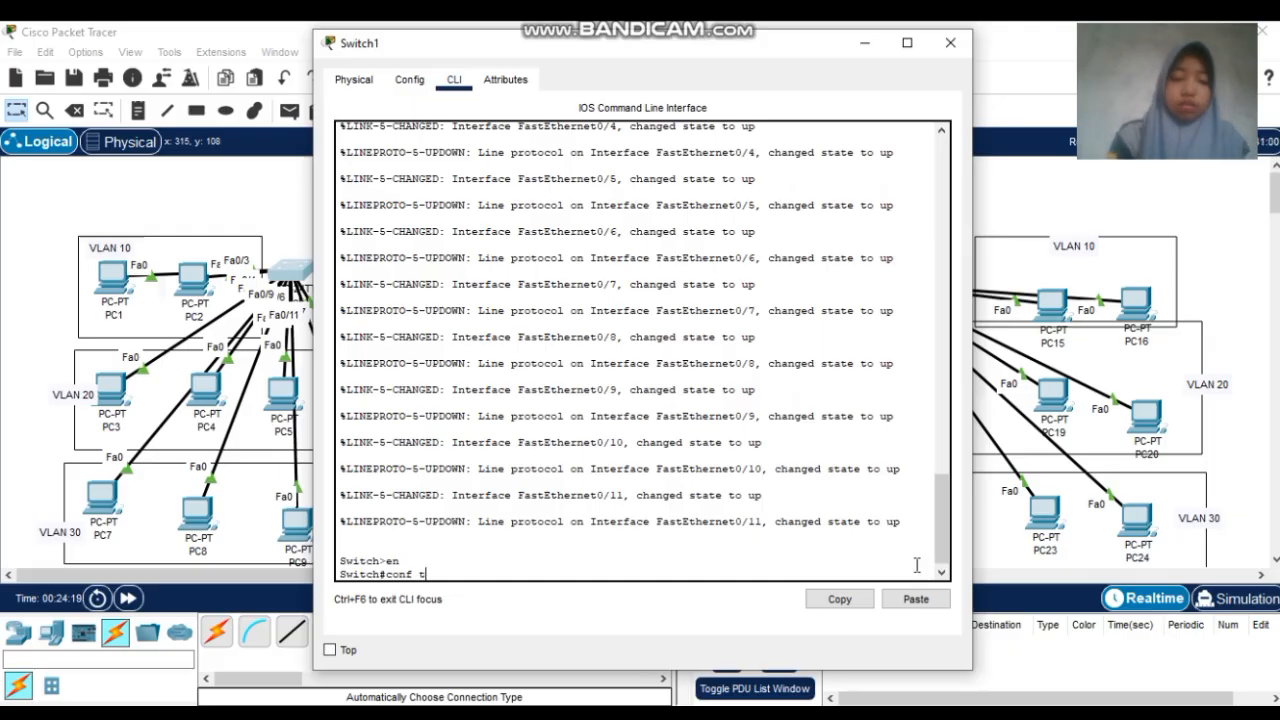
key("Return")
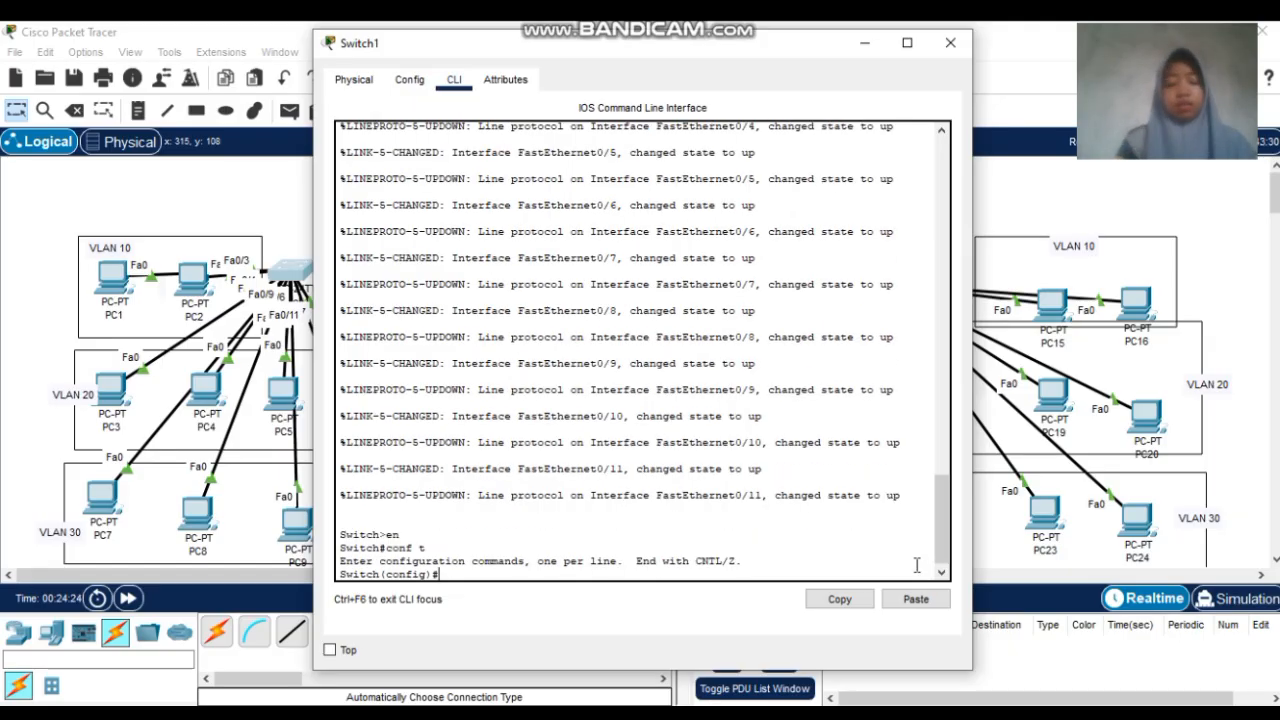
Create VLAN 10 and VLAN 20 on Switch1 with the "vlan" command
type("vlan 10")
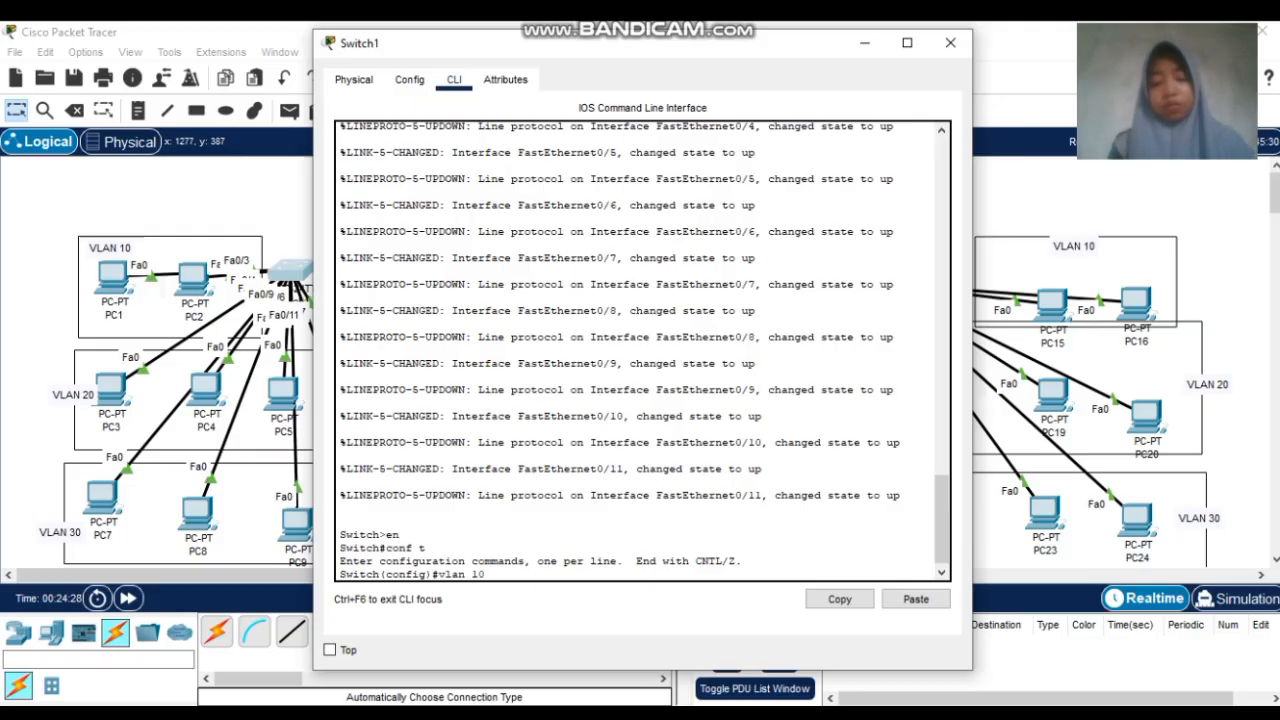
key("Return")
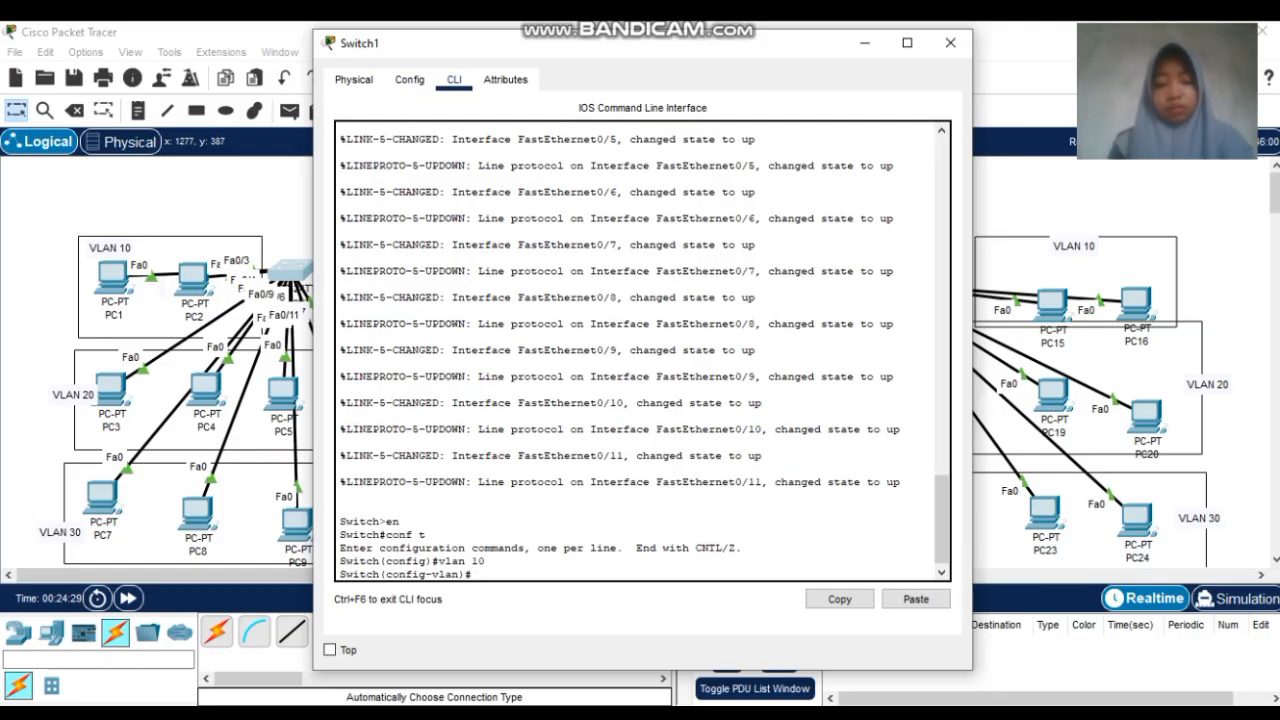
type("vlan2")
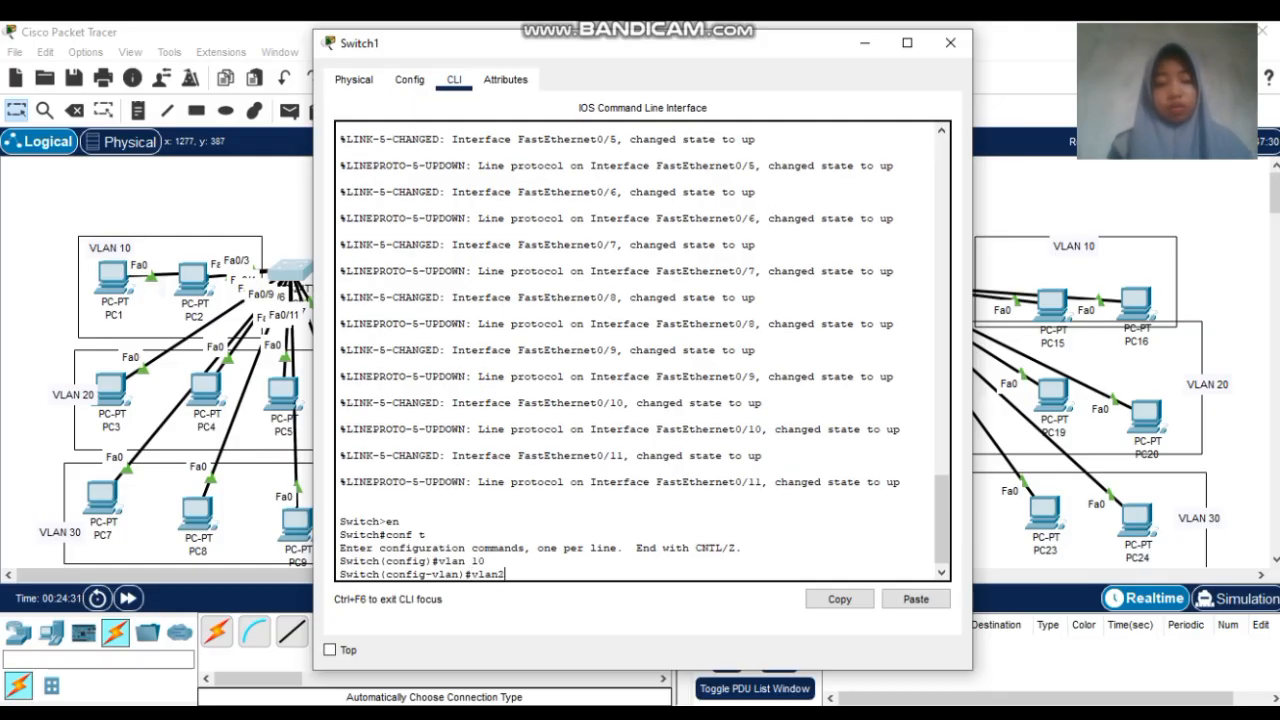
type("0")
key("Return")
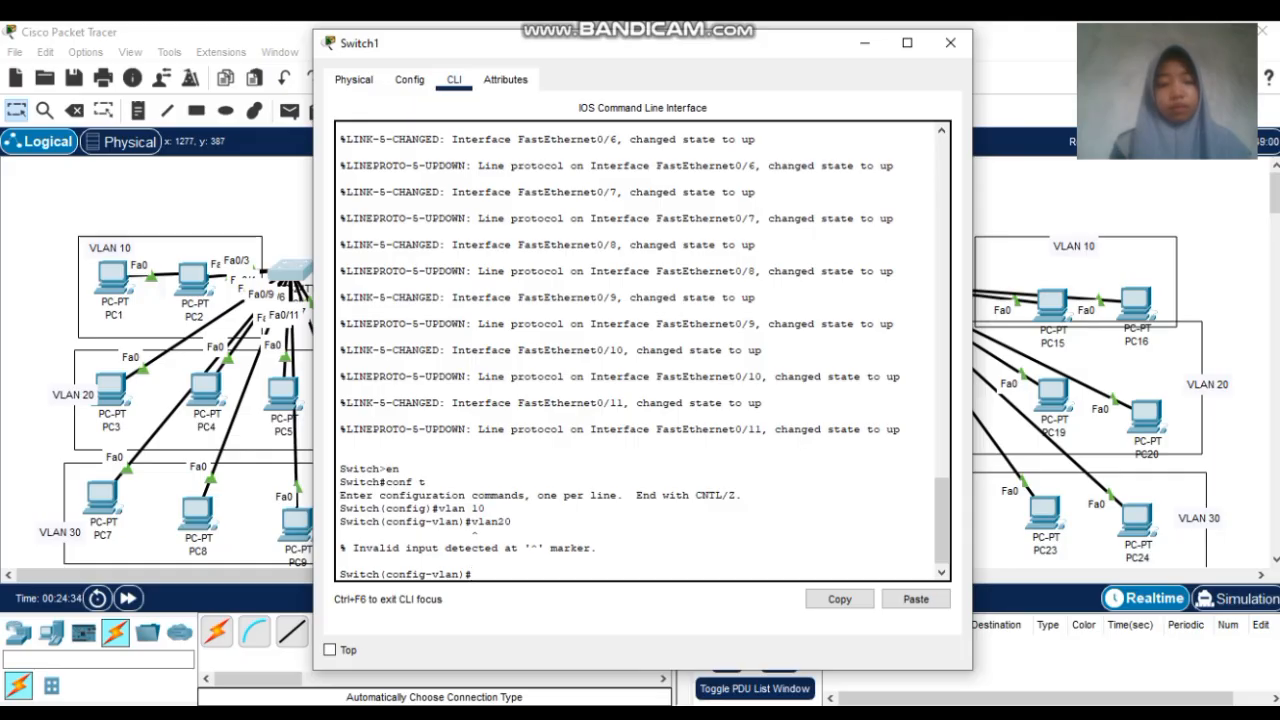
type("vlan20")
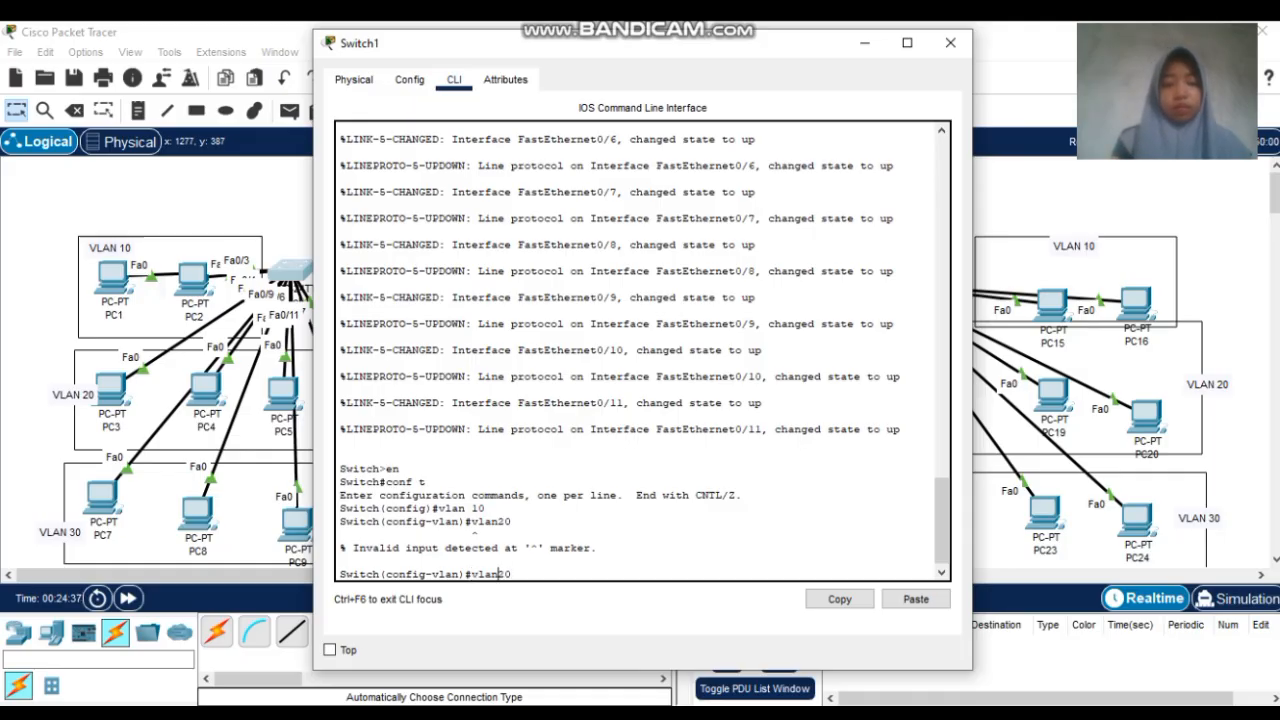
key("Return")
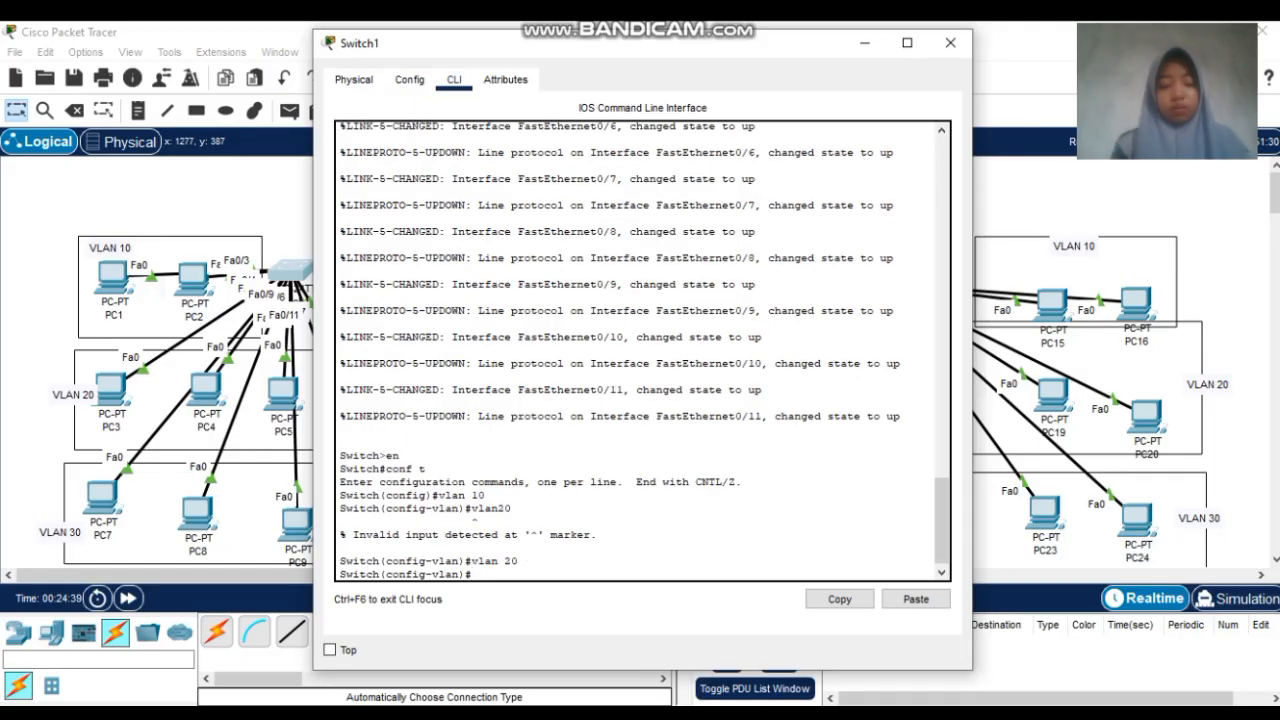
Create VLANs 30, 40 and 50 on Switch1 and close its window
type("vlan")
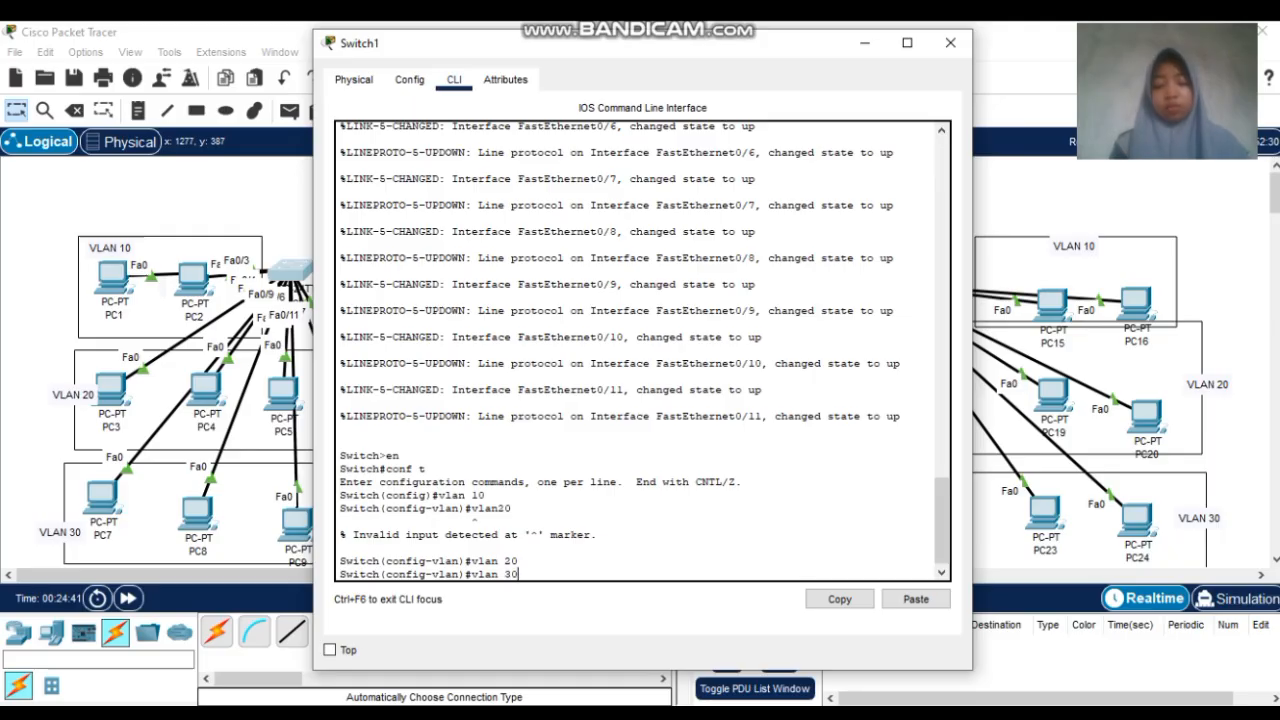
type(" 30")
key("Return")
type("vlan)#vla")
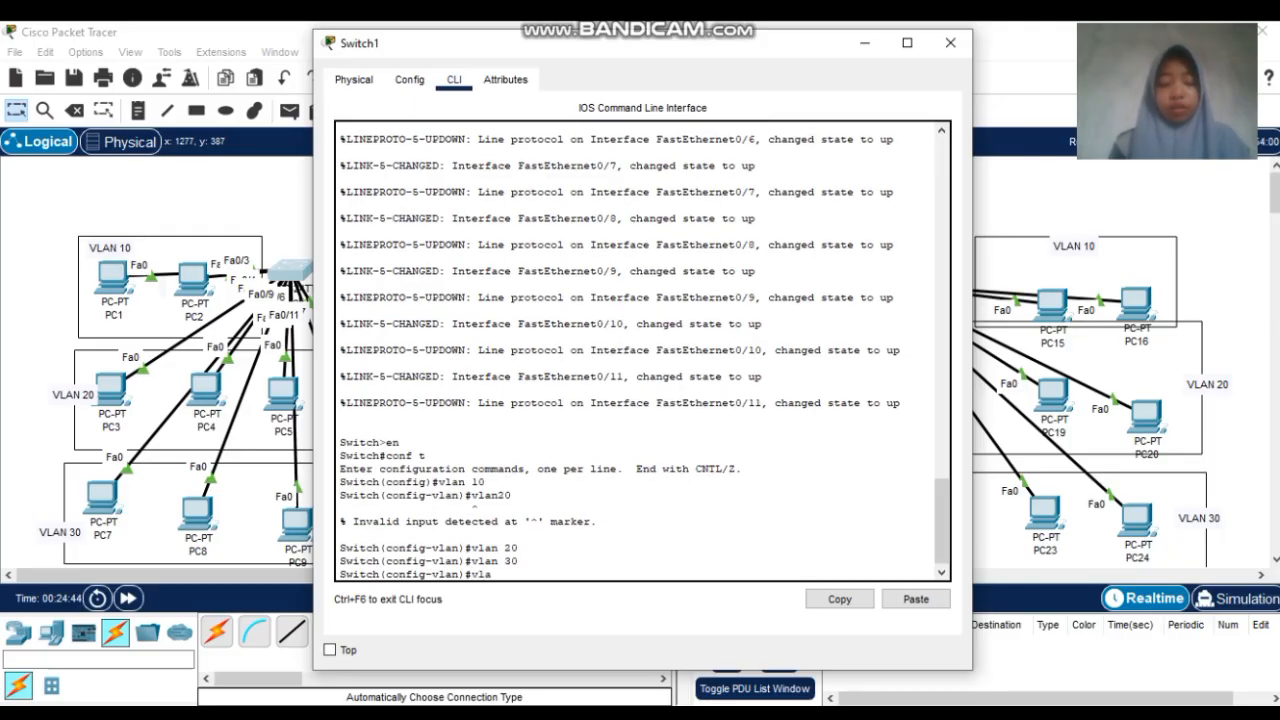
type("n 40")
key("Return")
type("vlan)#")
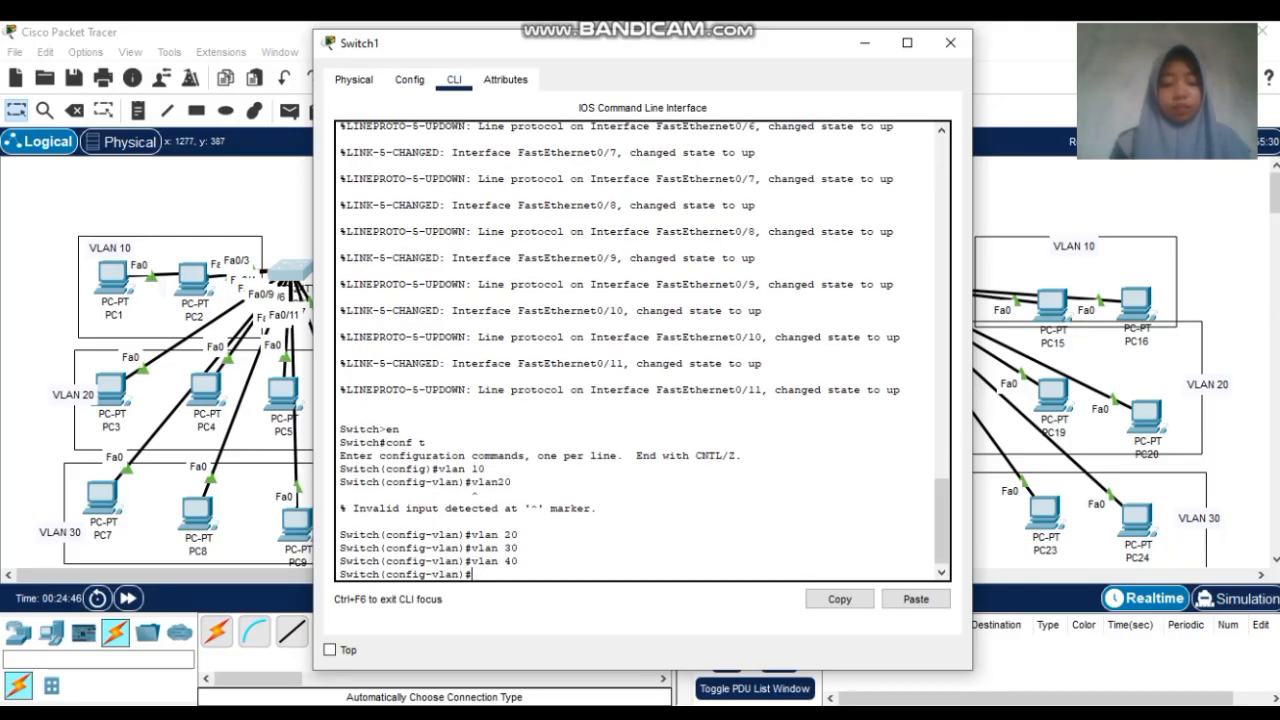
type(" 50")
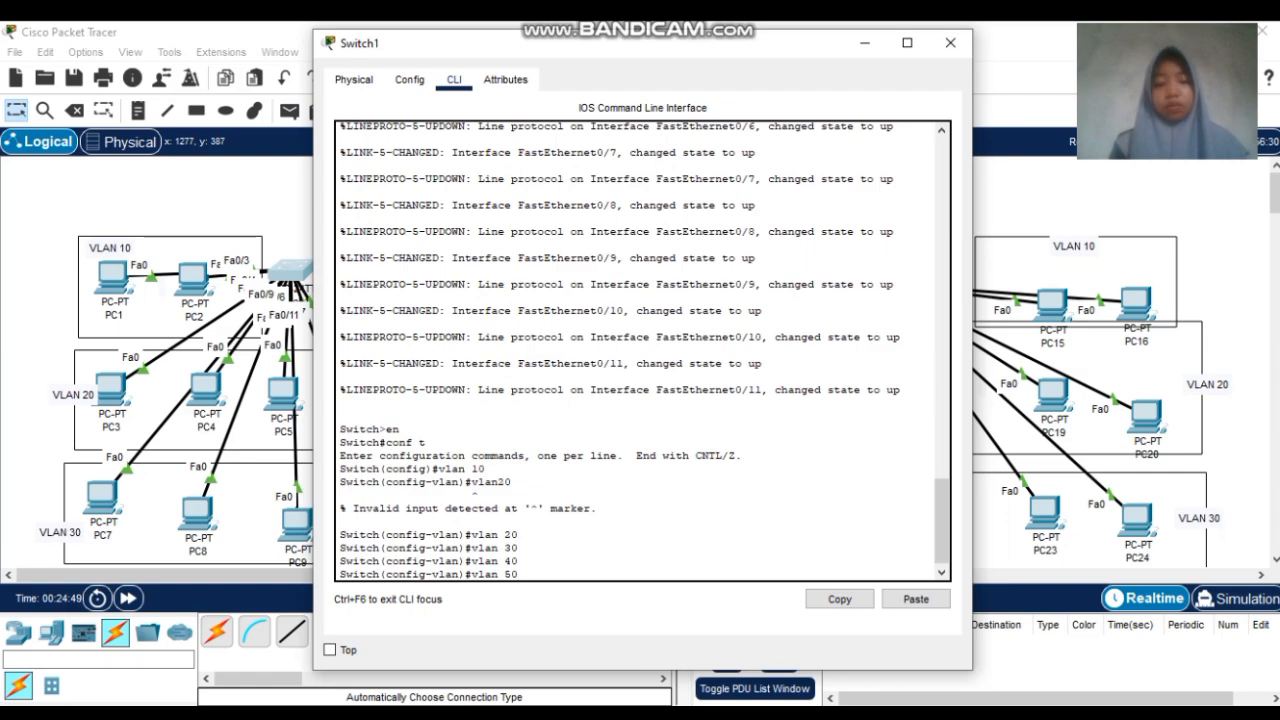
key("Return")
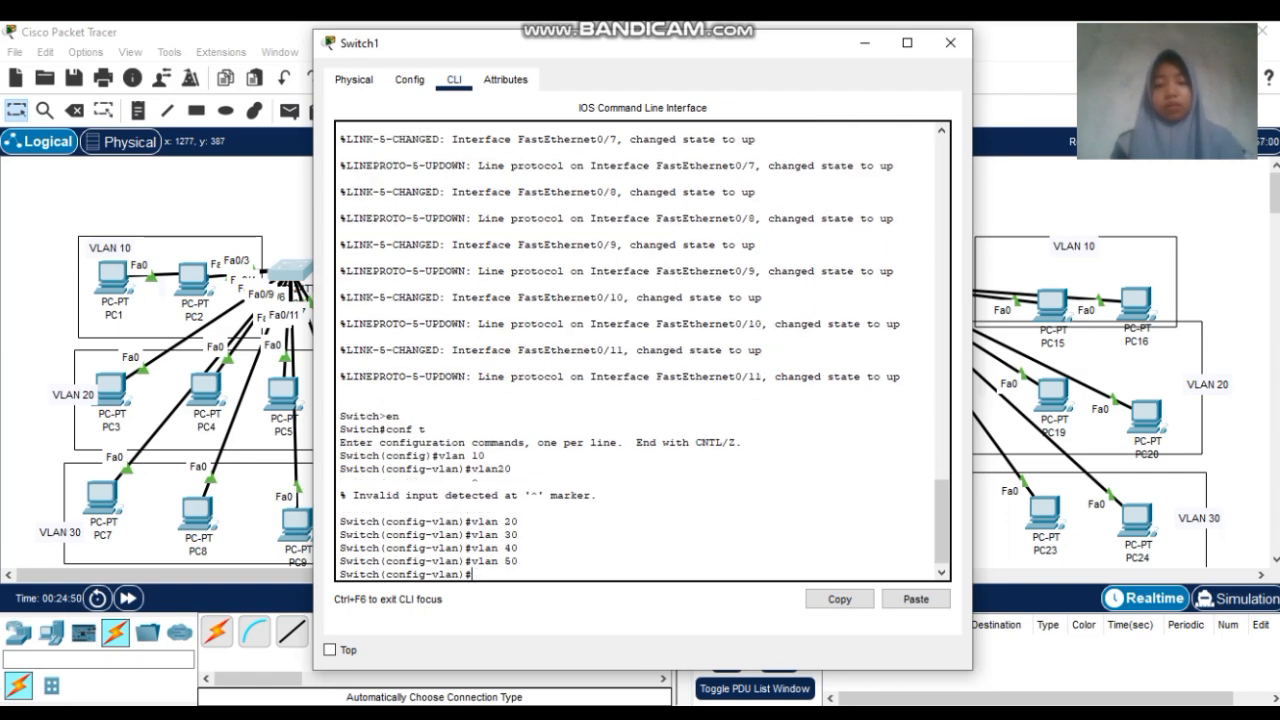
left_click(950, 44)
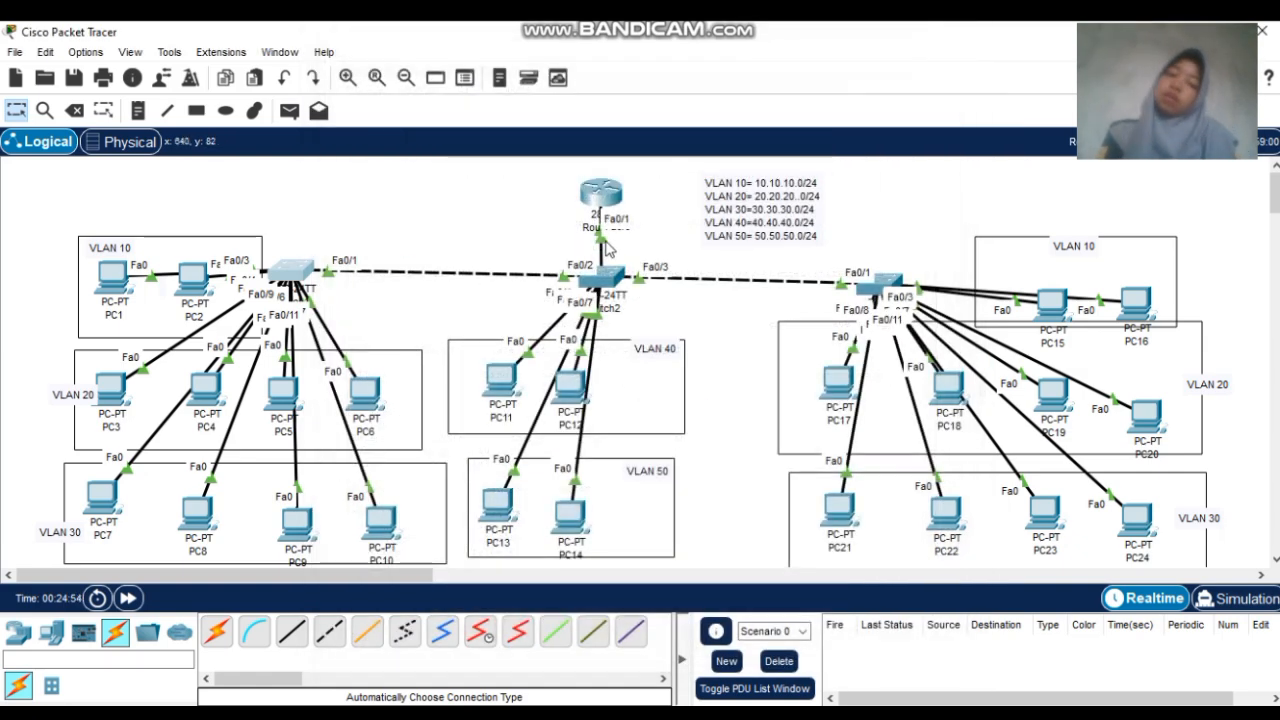
Open the command line of Switch2 and enter privileged EXEC mode with "en"
left_click(614, 280)
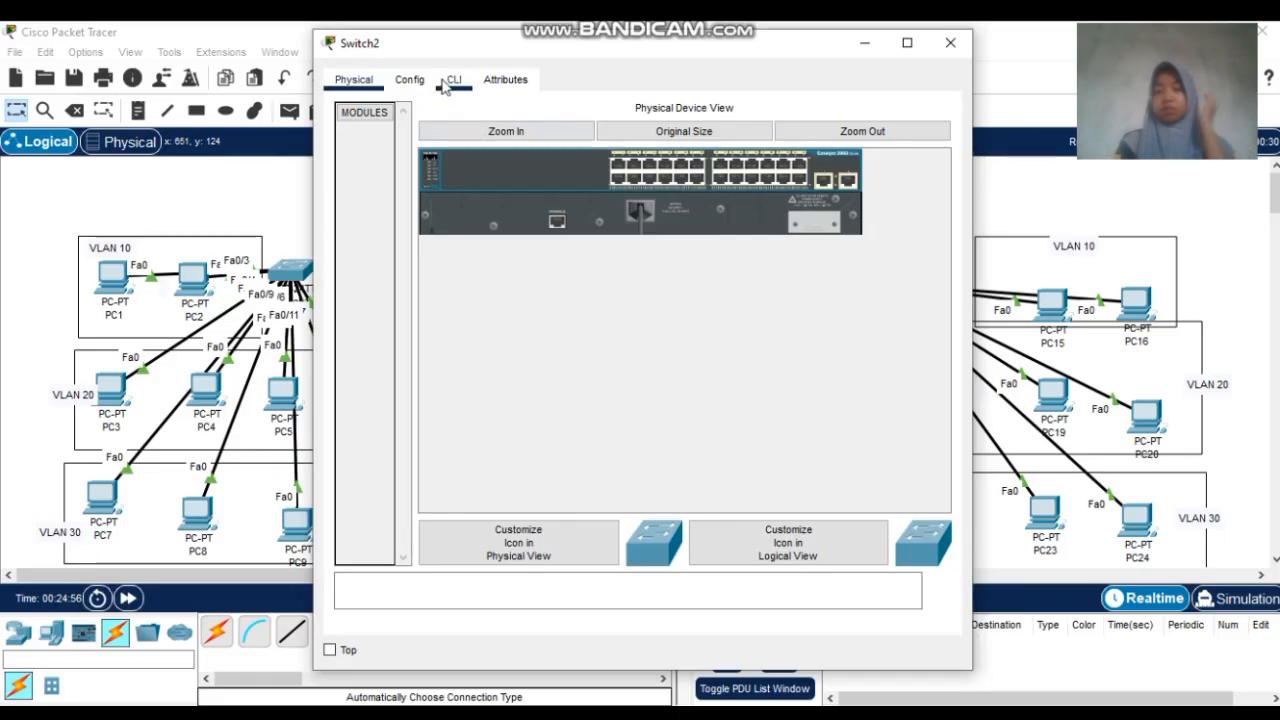
left_click(454, 80)
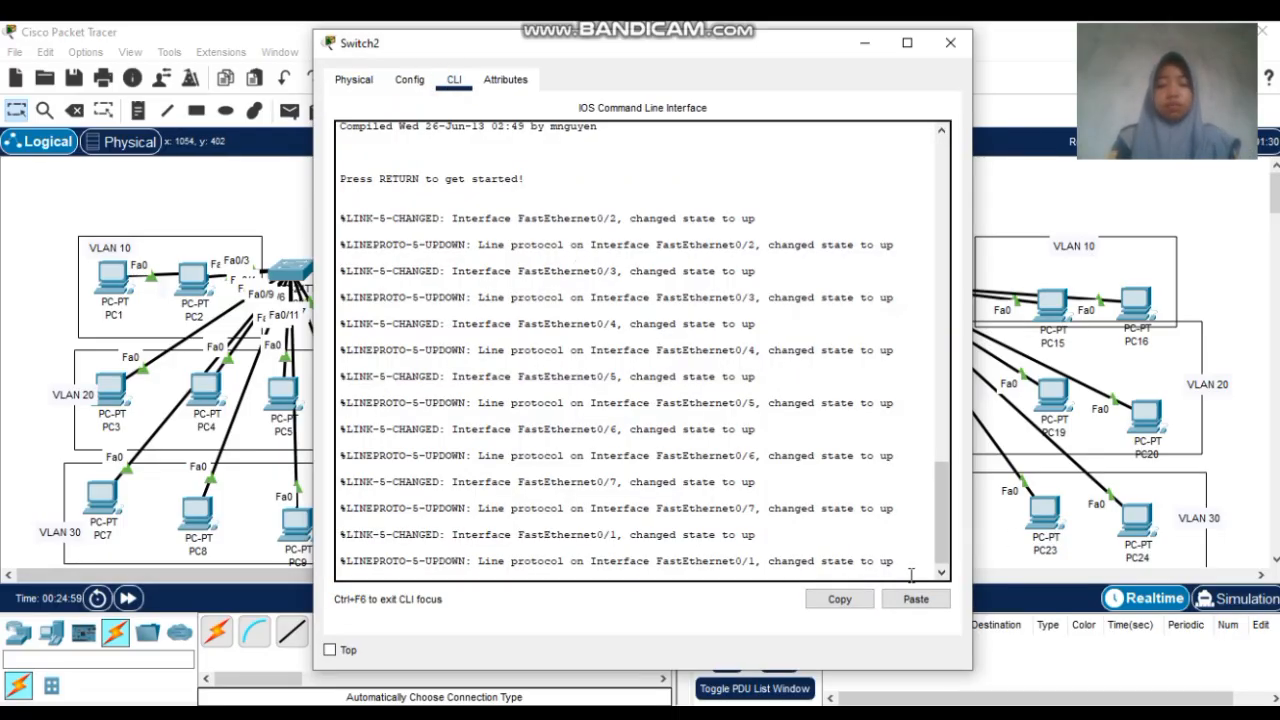
key("Return")
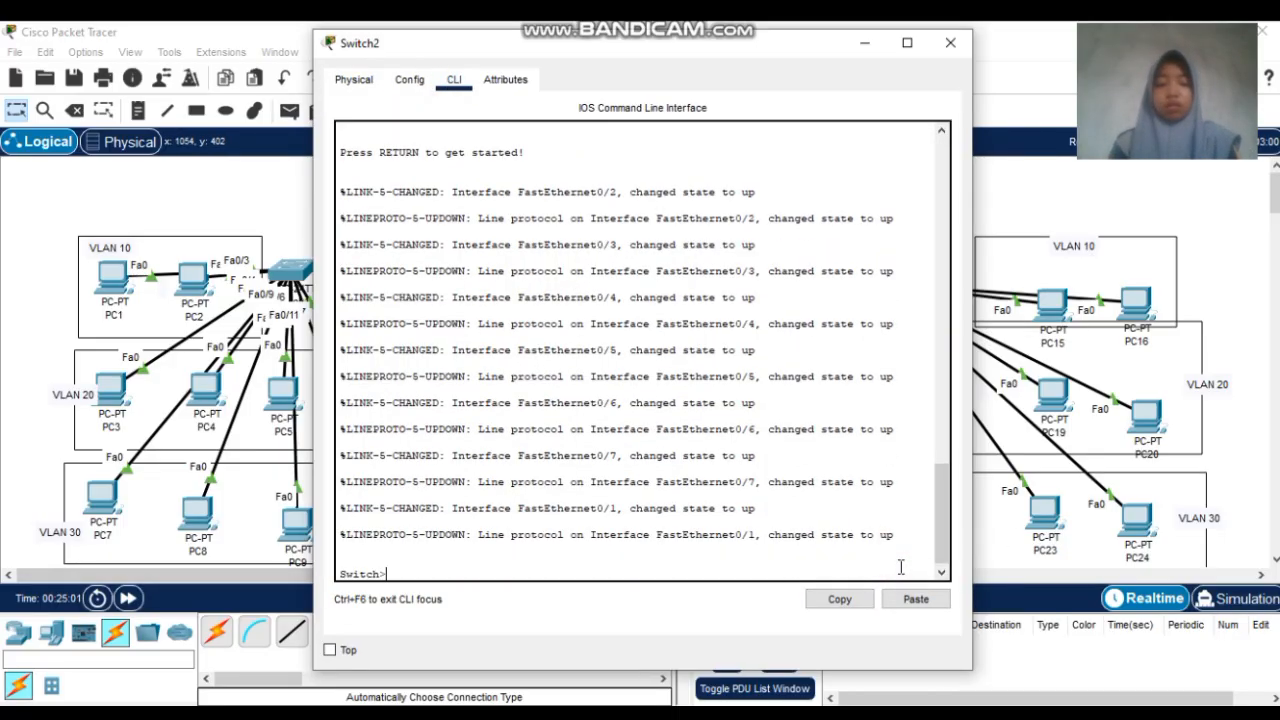
type("en")
key("Return")
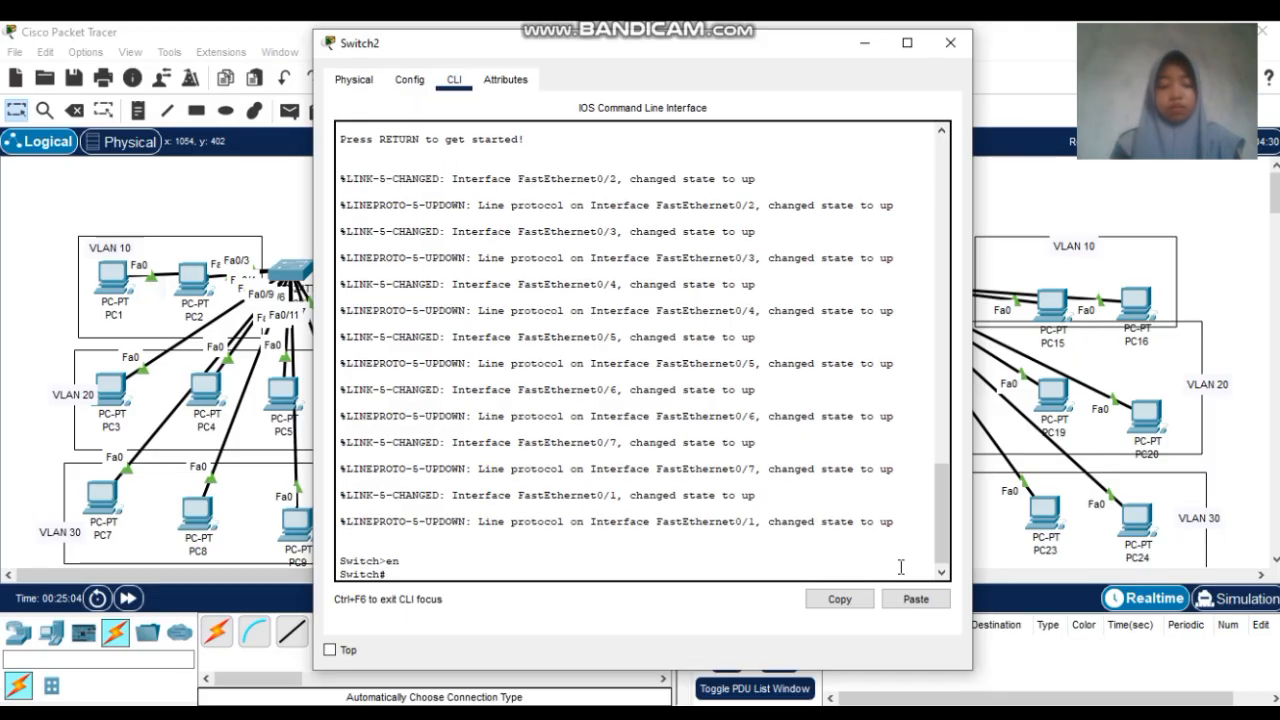
Enter global configuration mode on Switch2 with "conf t"
type("cp")
key("BackSpace")
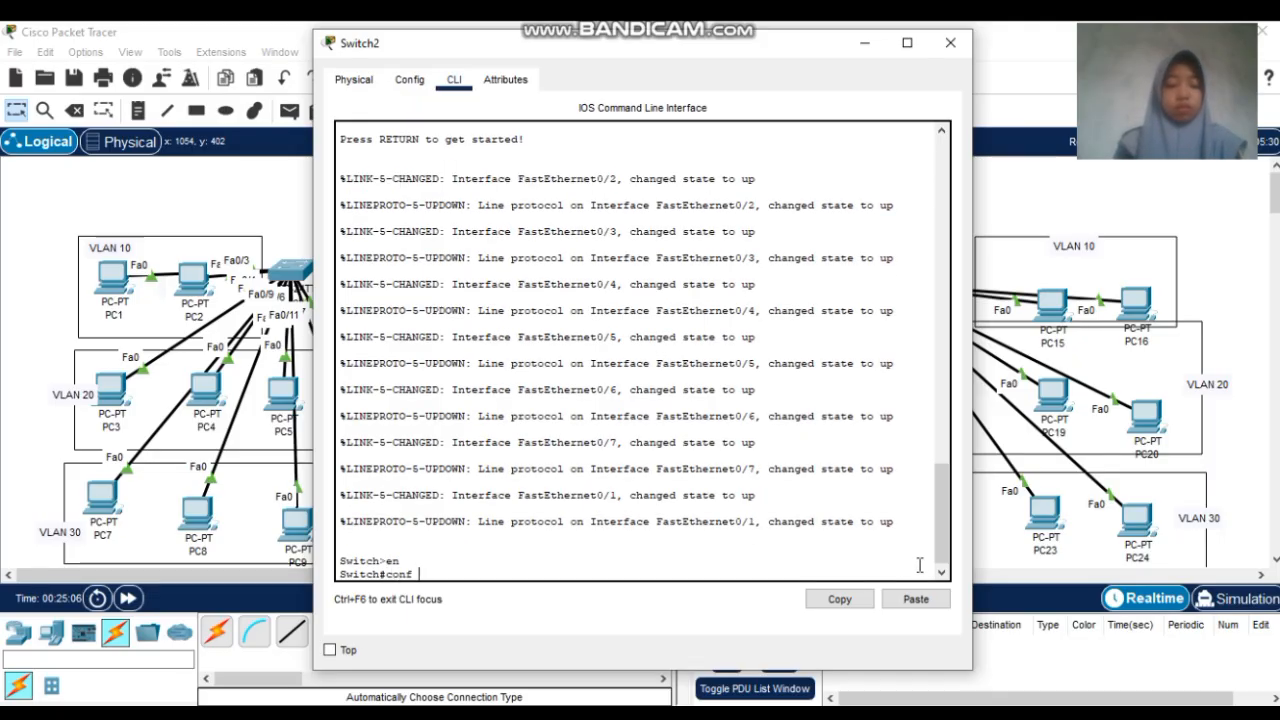
type("onf t")
key("Return")
Create VLAN 10 and VLAN 20 on Switch2 with the "vlan" command
type("vl")
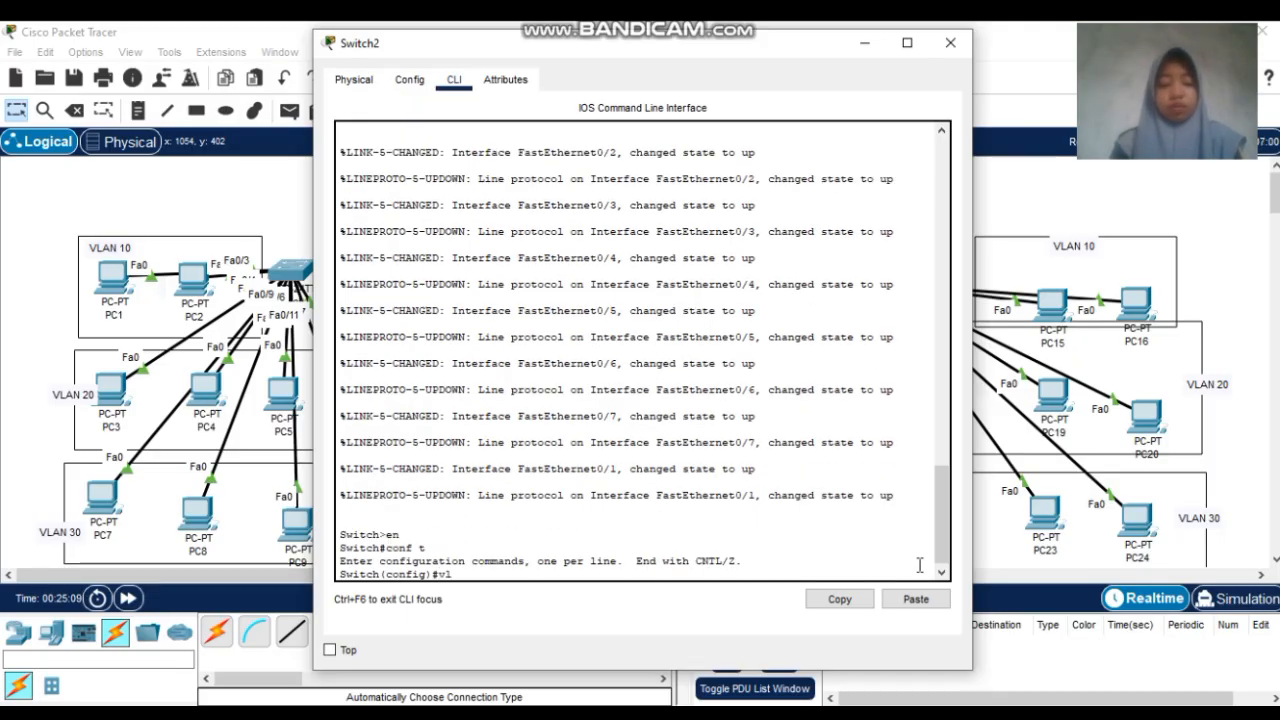
type("an 10")
key("Return")
type("v")
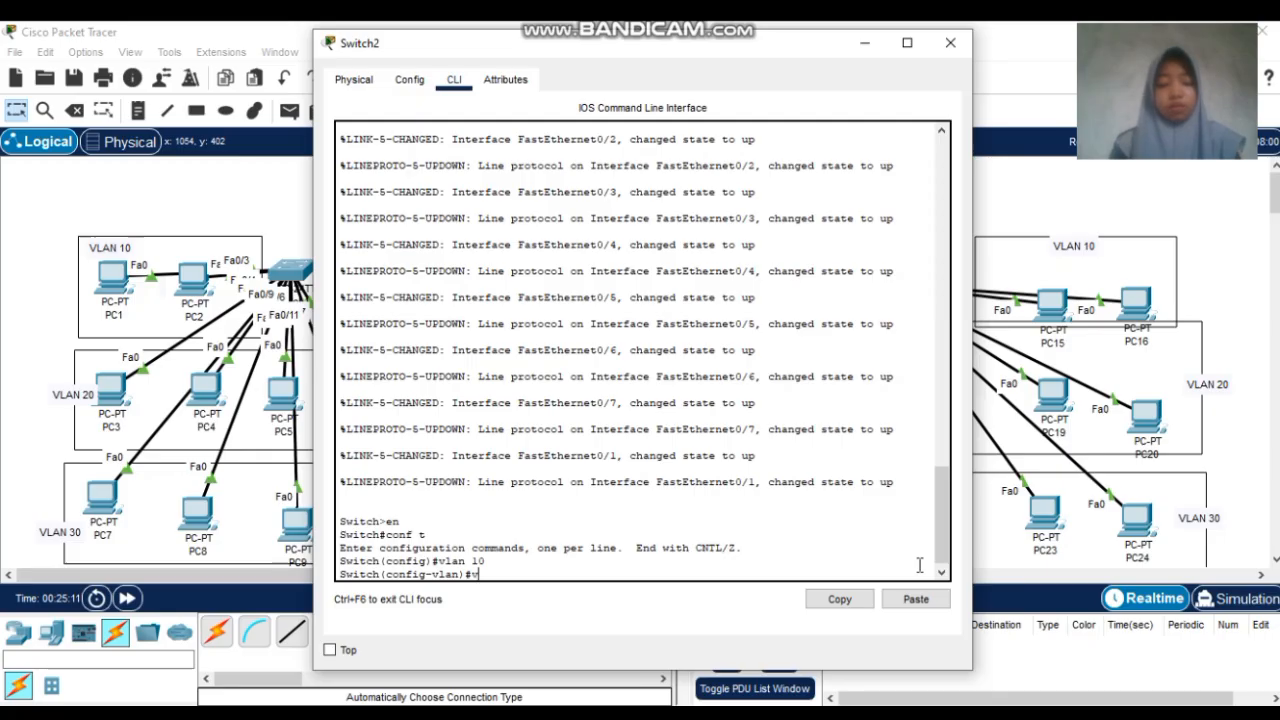
type("la")
type("n 20")
key("Return")
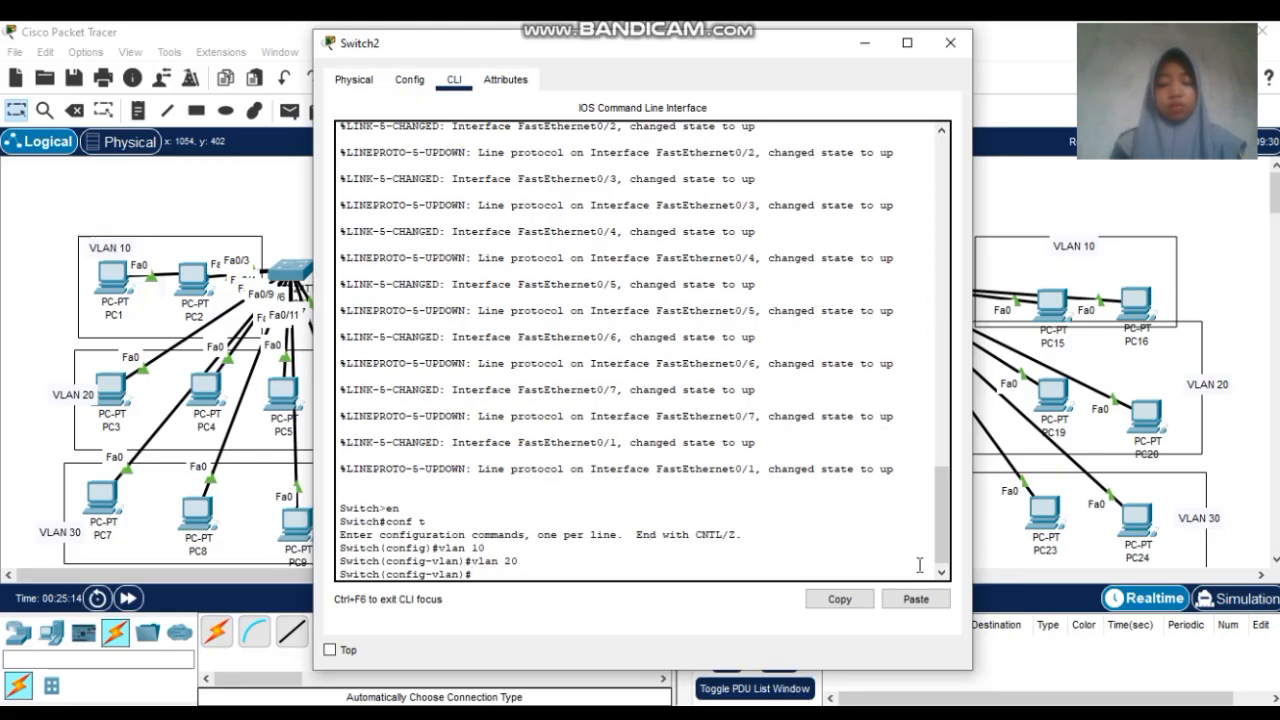
key("Return")
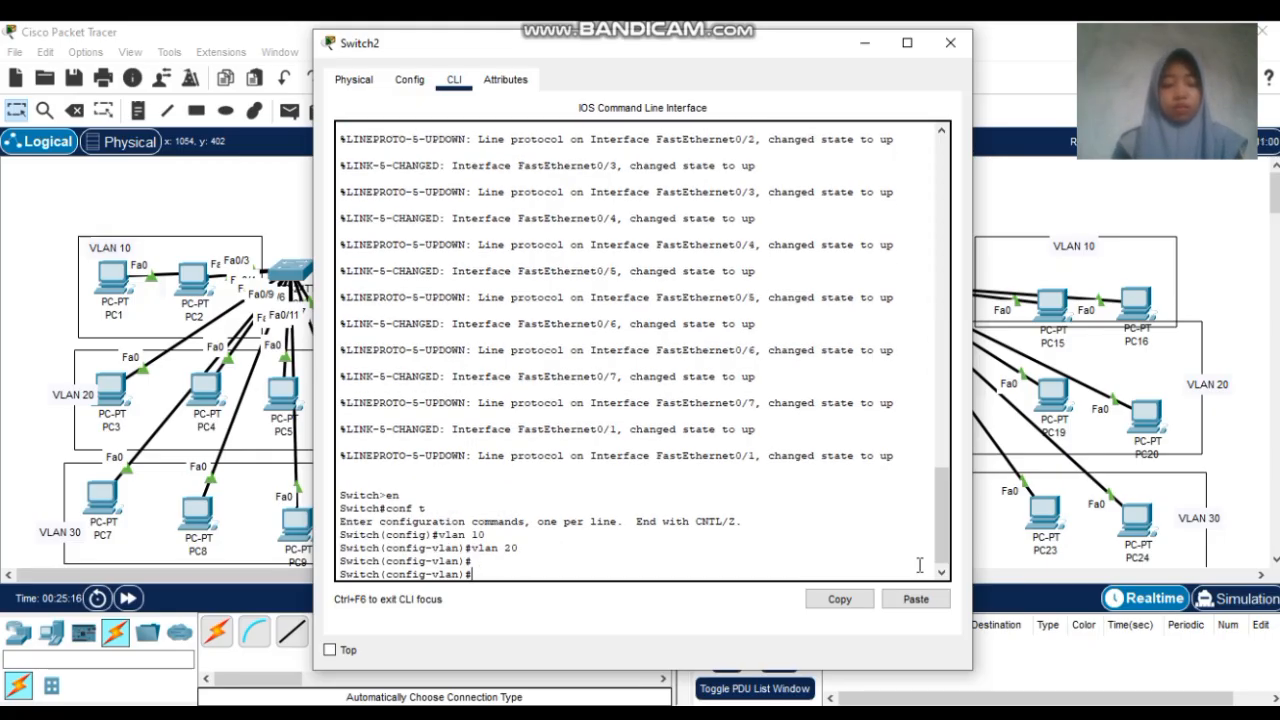
Create VLANs 30, 40 and 50 on Switch2 and close its window
type("vlan 30")
key("Return")
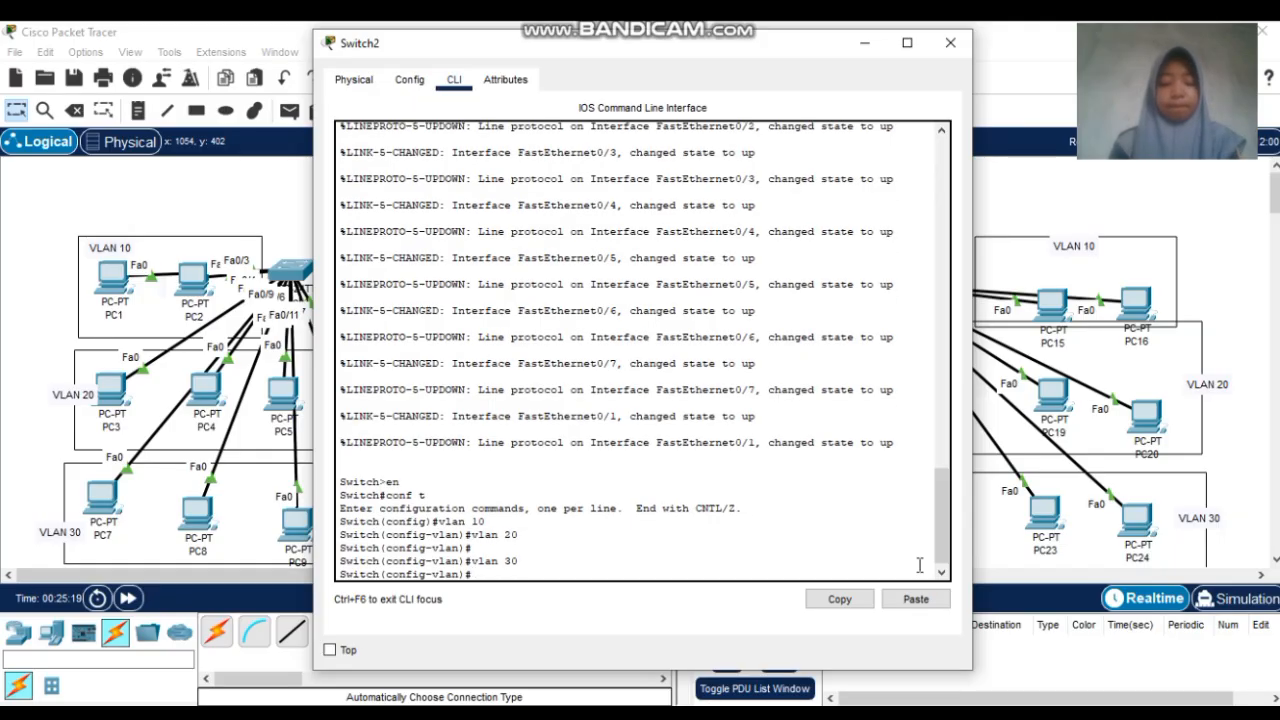
type("vlan 4")
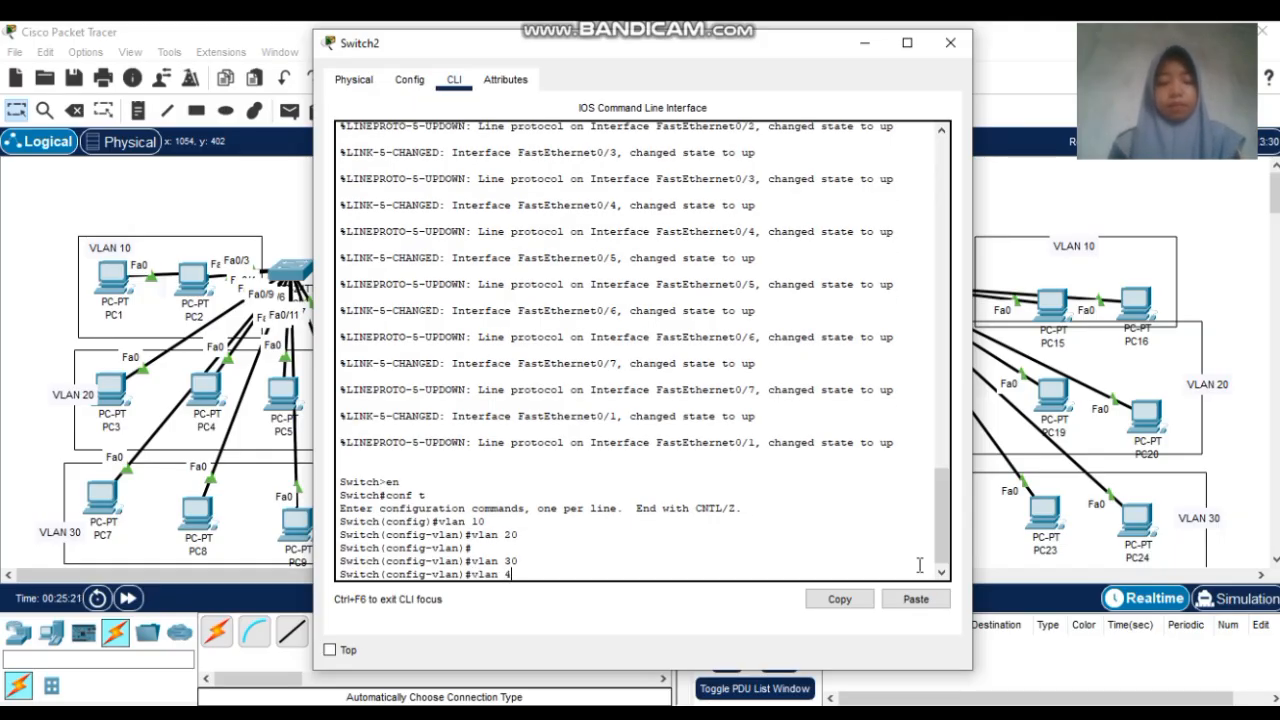
type("0")
key("Return")
type("vlan)#vlan")
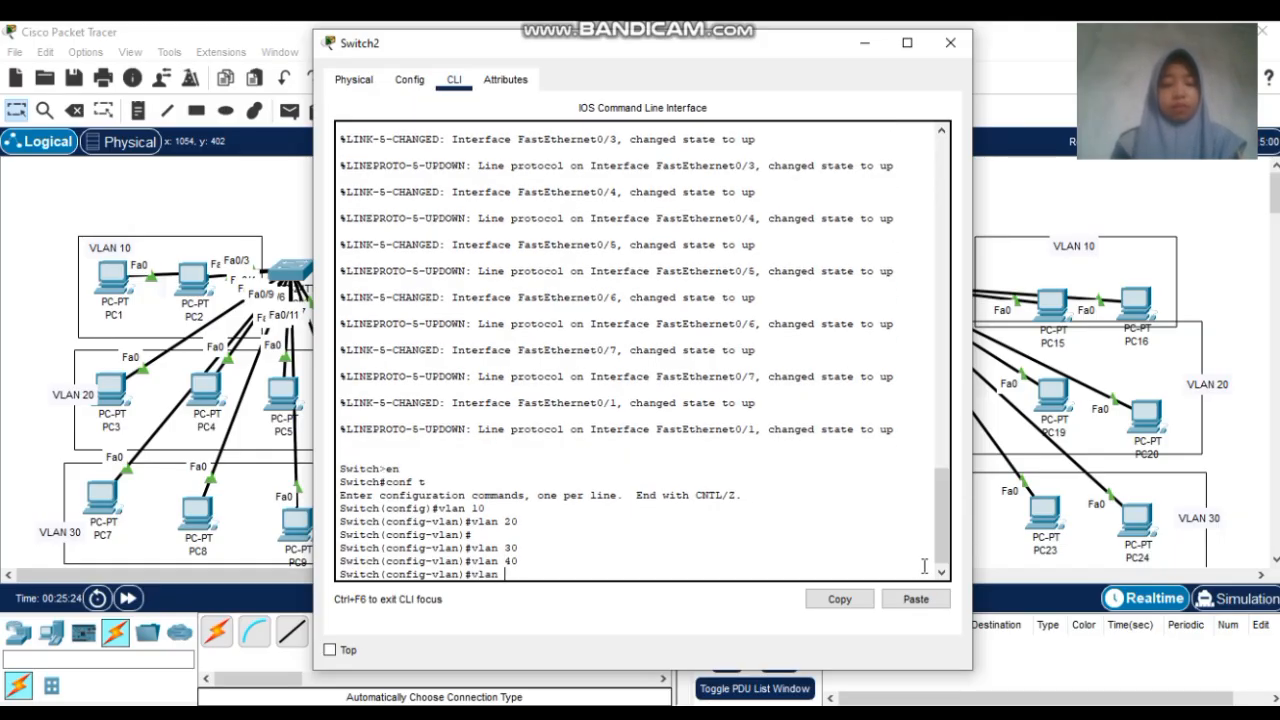
type(" 50")
key("Return")
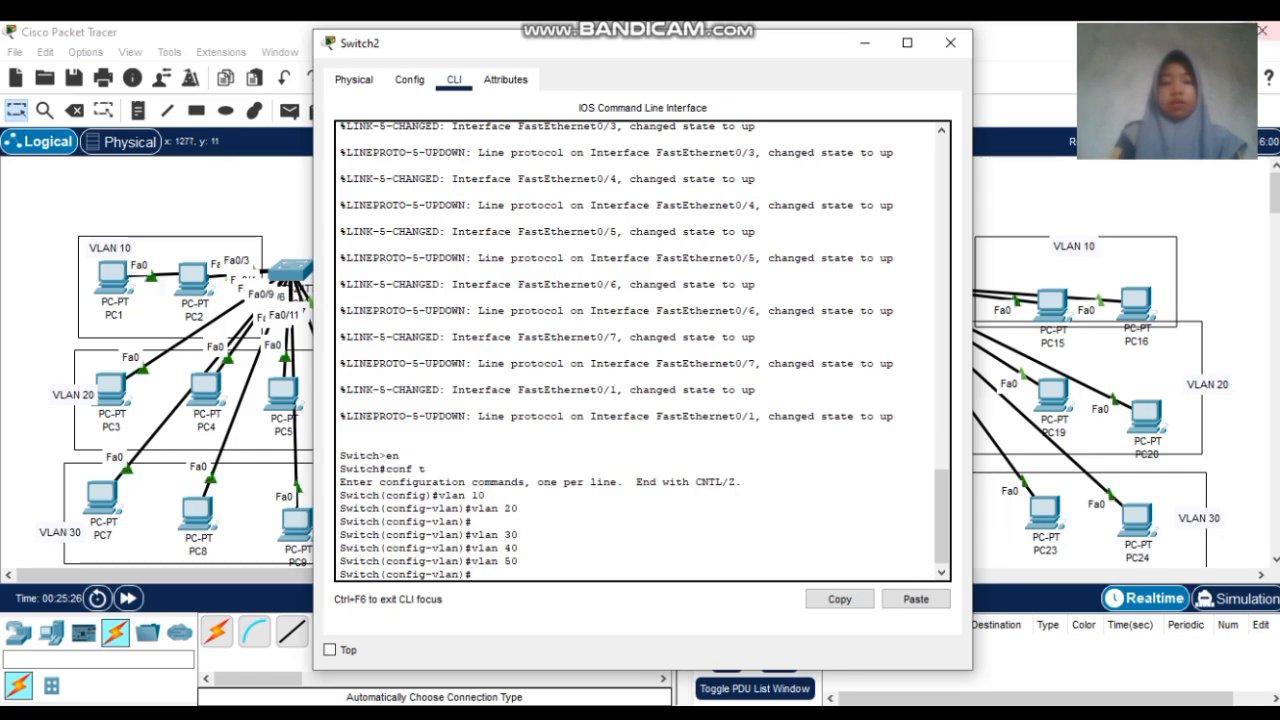
left_click(952, 42)
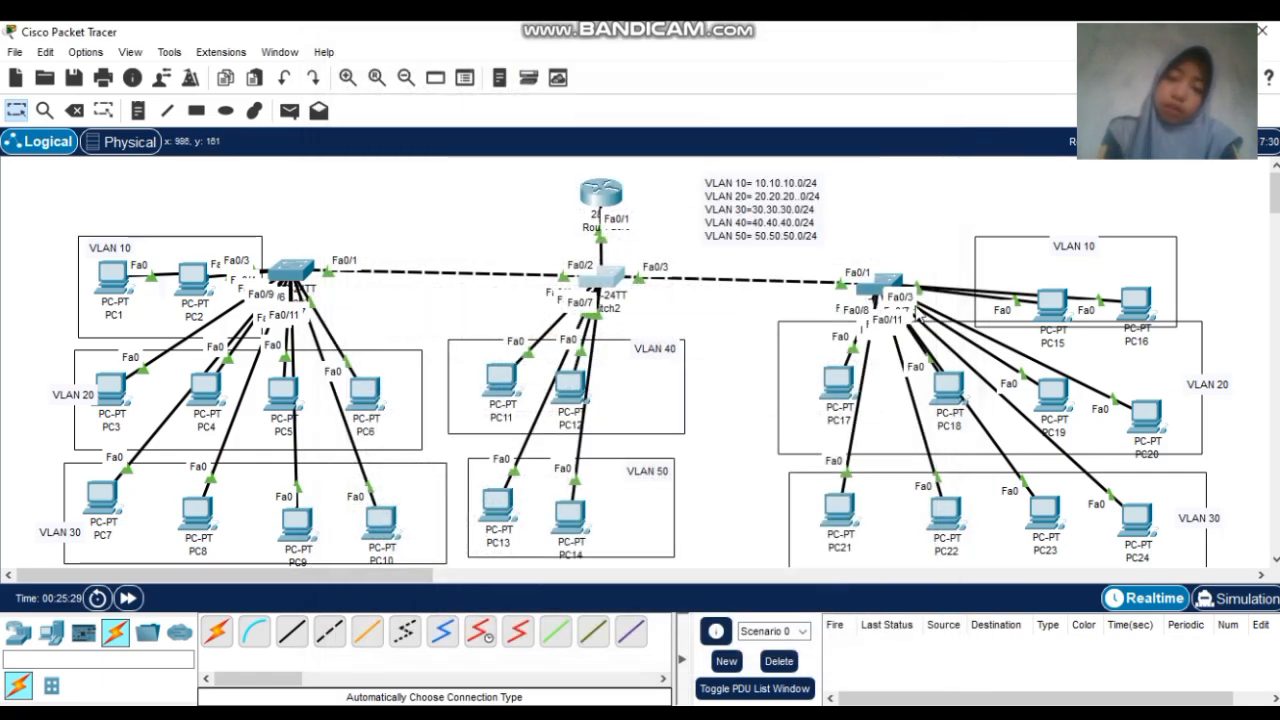
Open the command line of Switch3 and enter global configuration mode with "en" and "conf t"
left_click(886, 284)
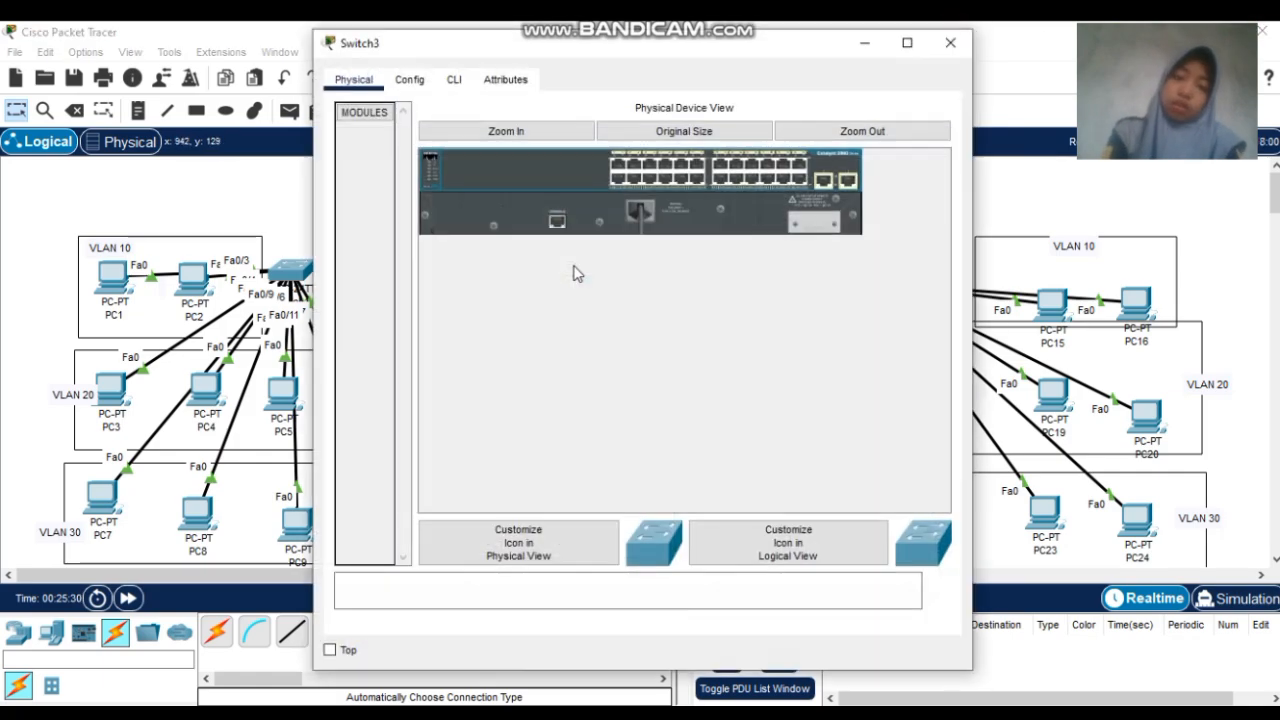
left_click(454, 79)
key("Return")
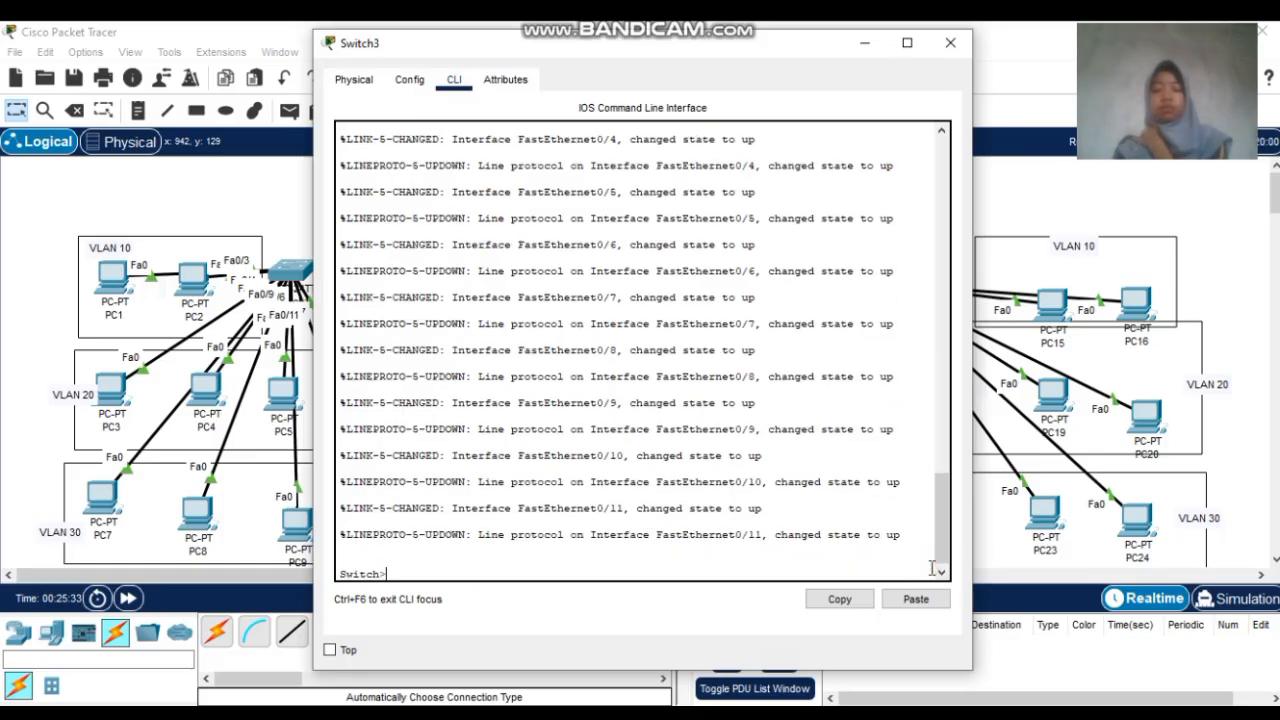
type("en")
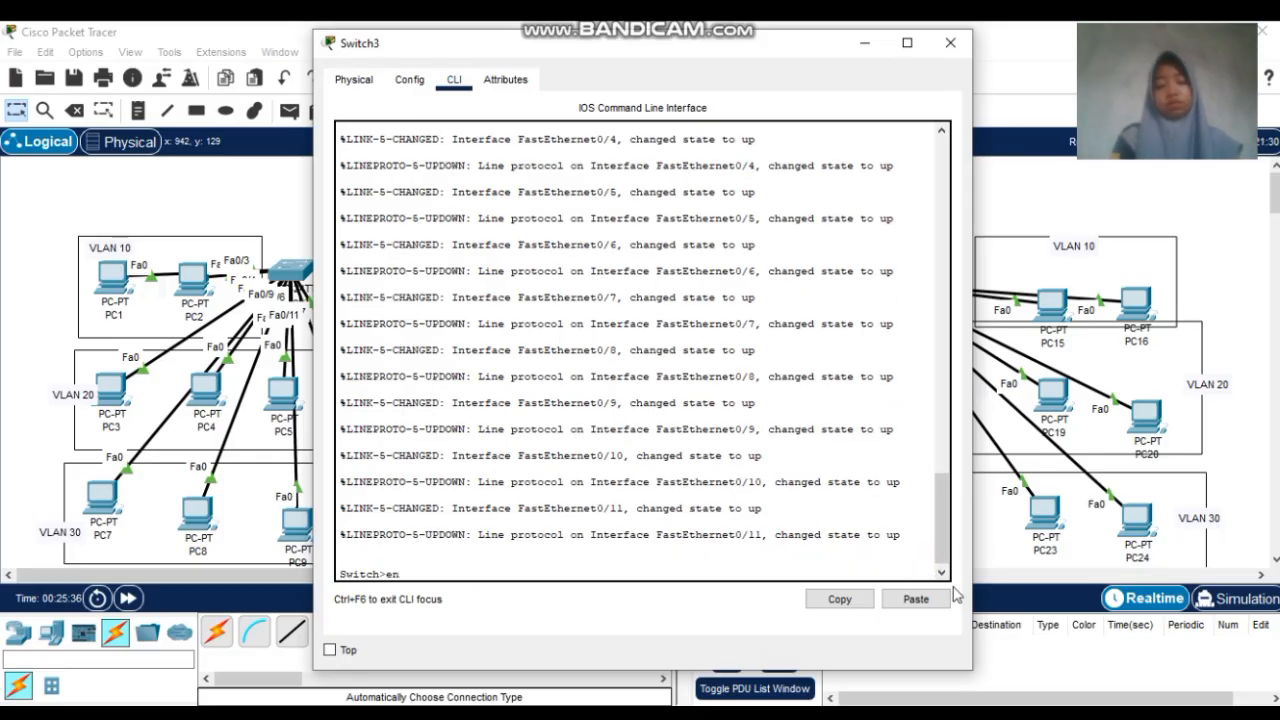
key("Return")
type("conf t")
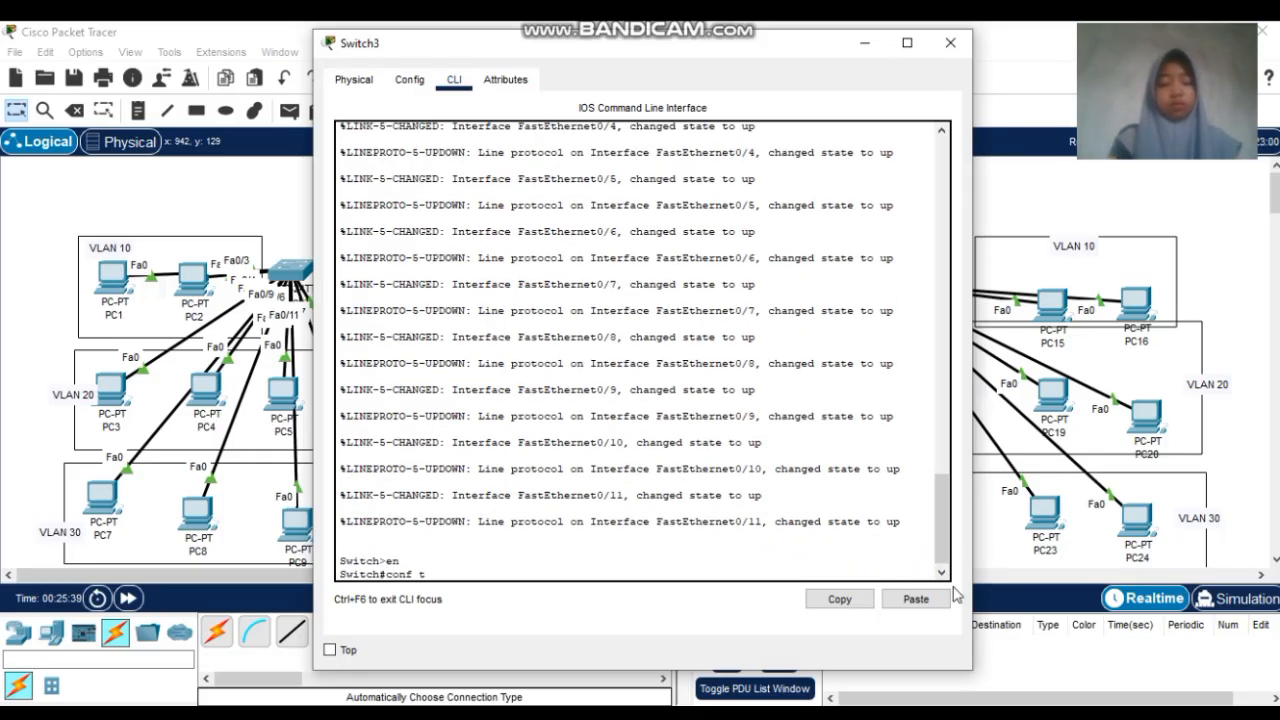
key("Return")
Create VLAN 10 and VLAN 20 on Switch3 with the "vlan" command
type("vlan 10")
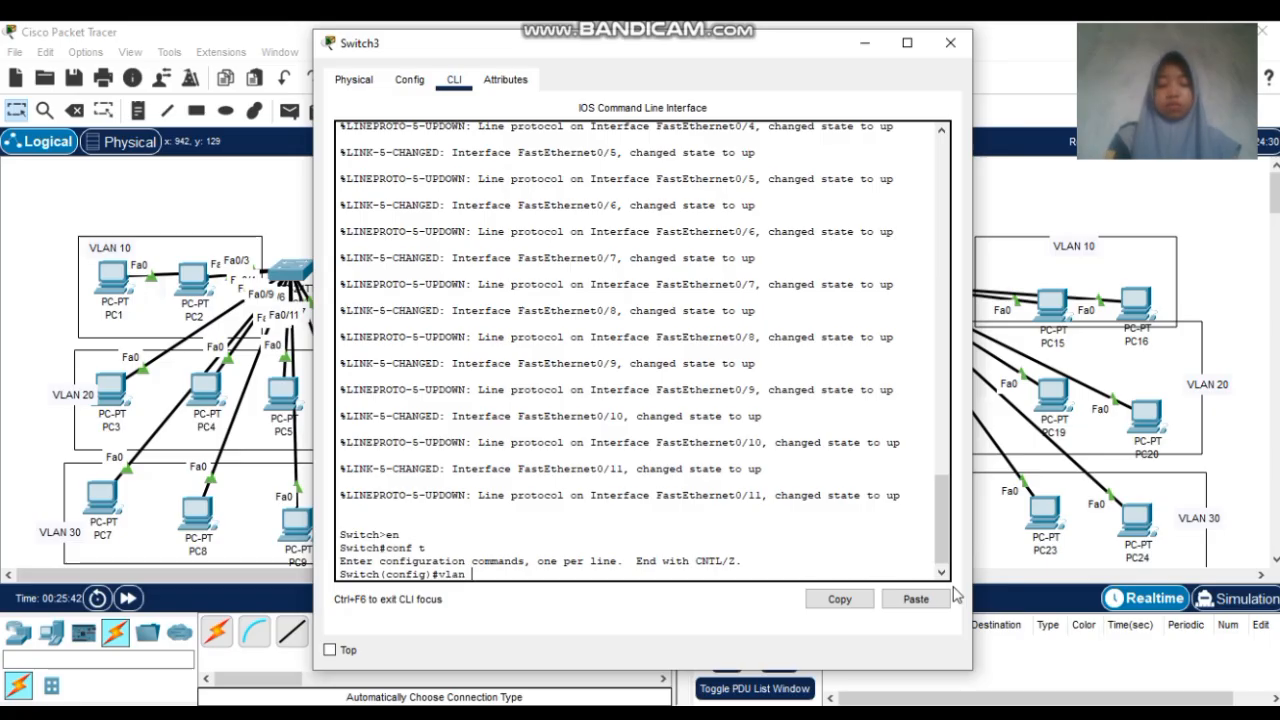
key("Return")
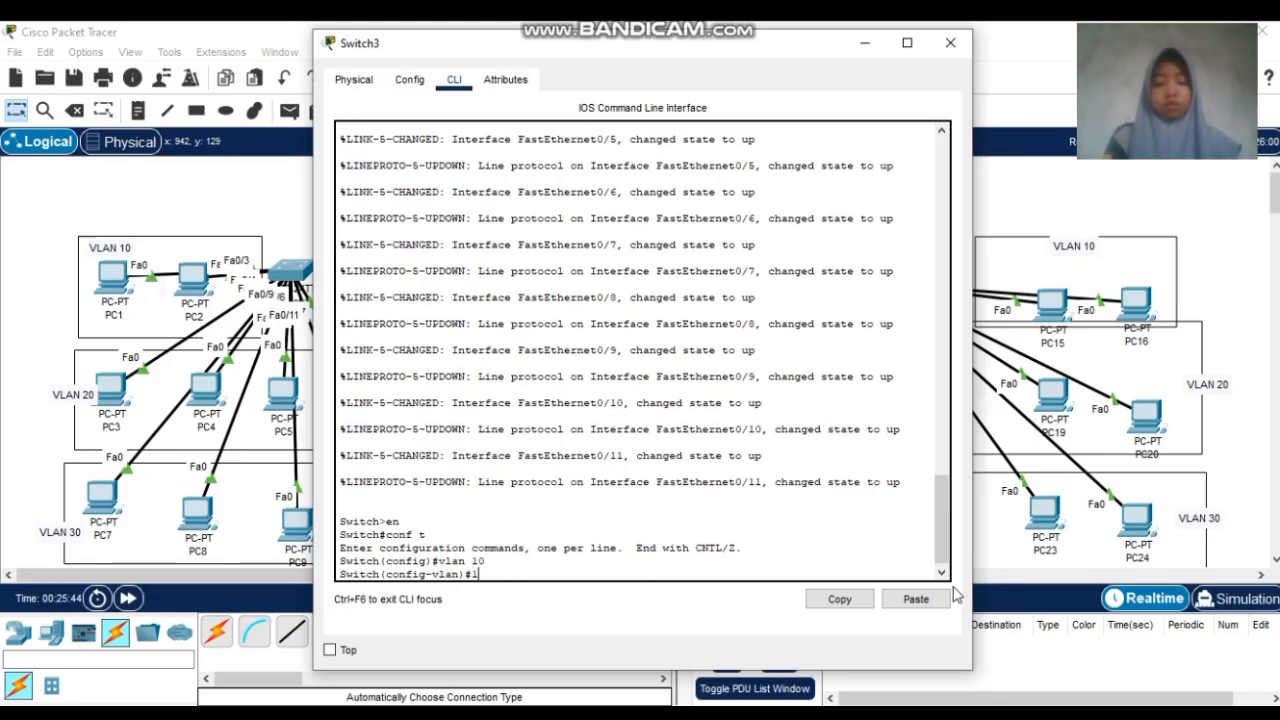
type("vlan 20")
key("Return")
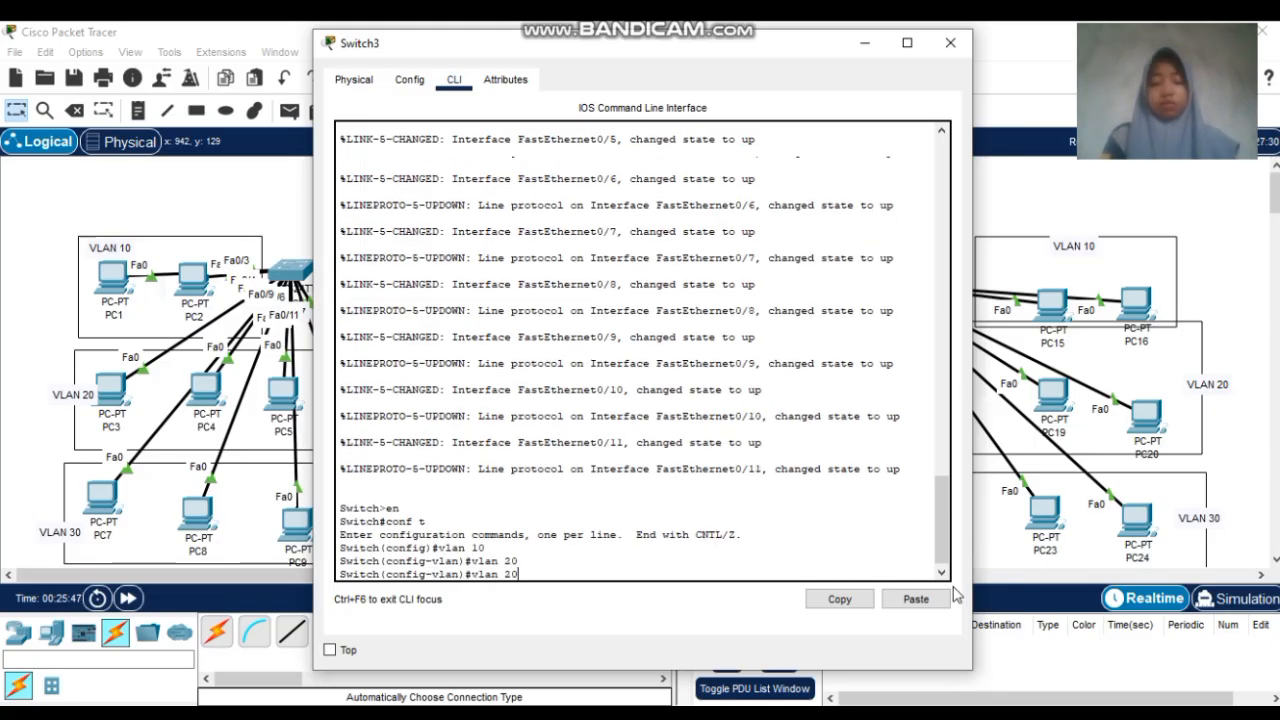
Create VLANs 30, 40 and 50 on Switch3 and close its window
type("vlan")
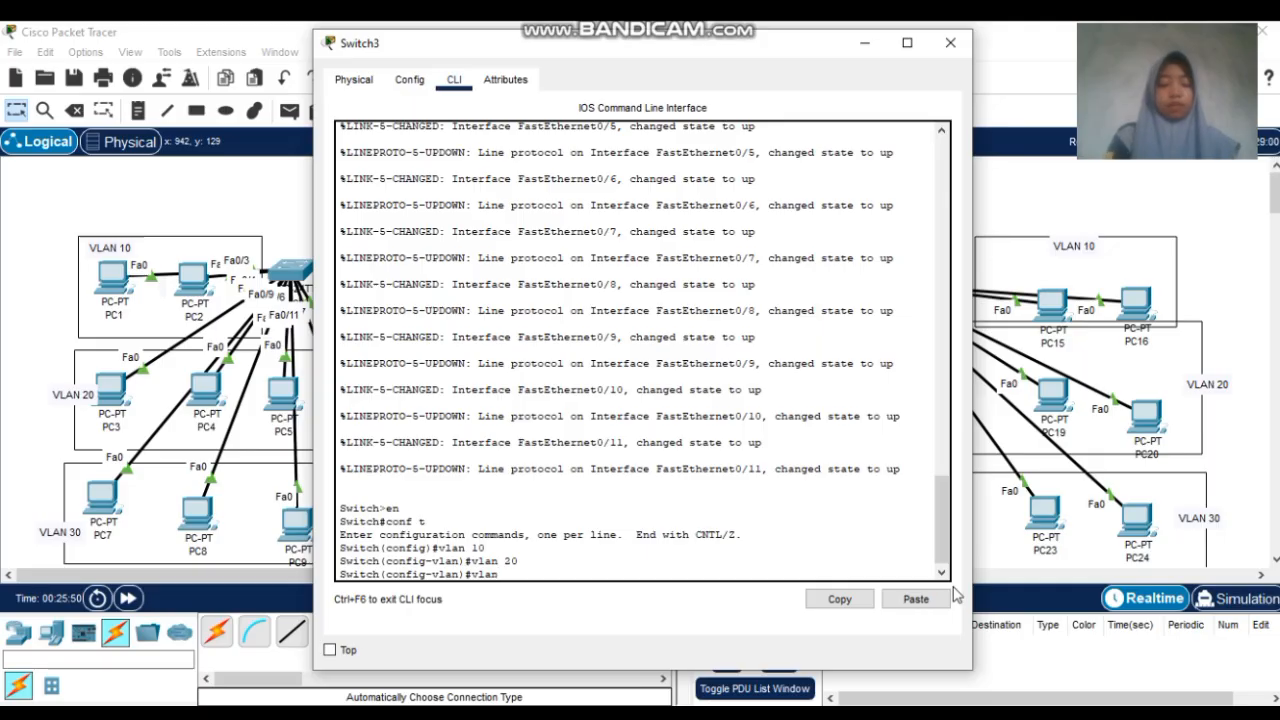
type(" 30")
key("Return")
type("vlan)#vla")
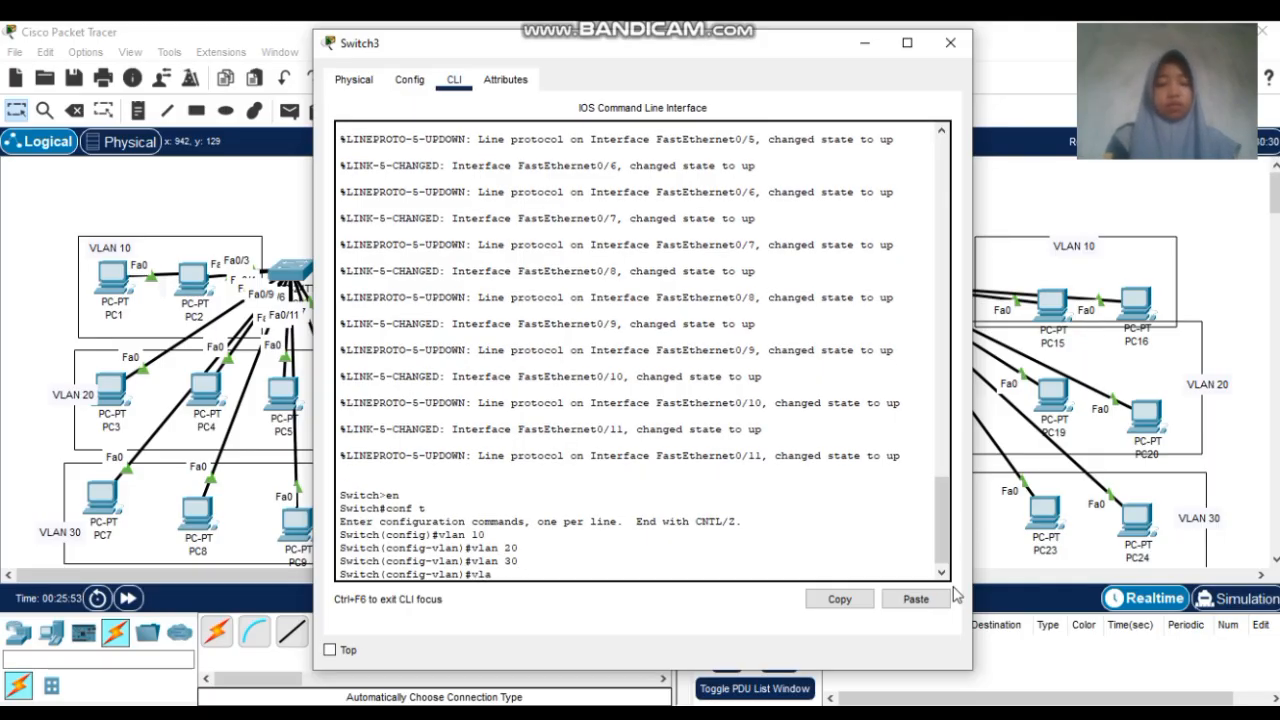
type("n 40")
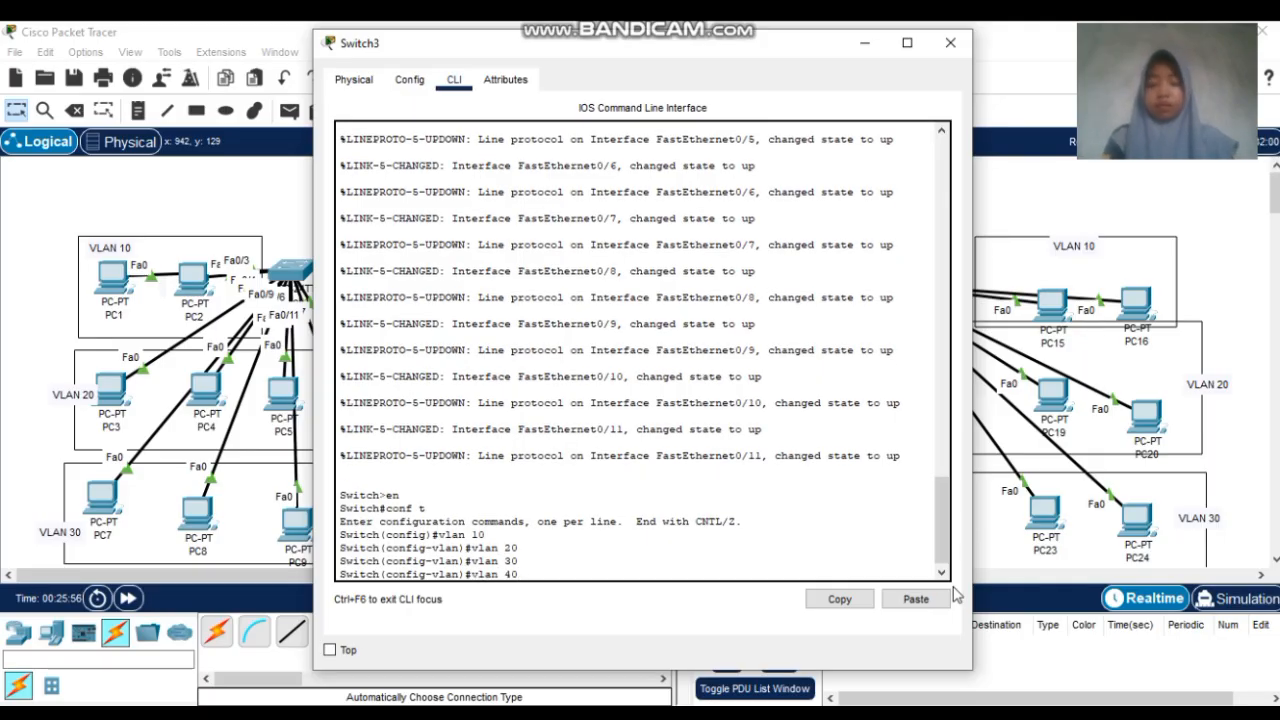
key("Return")
type("vlan)#vlan")
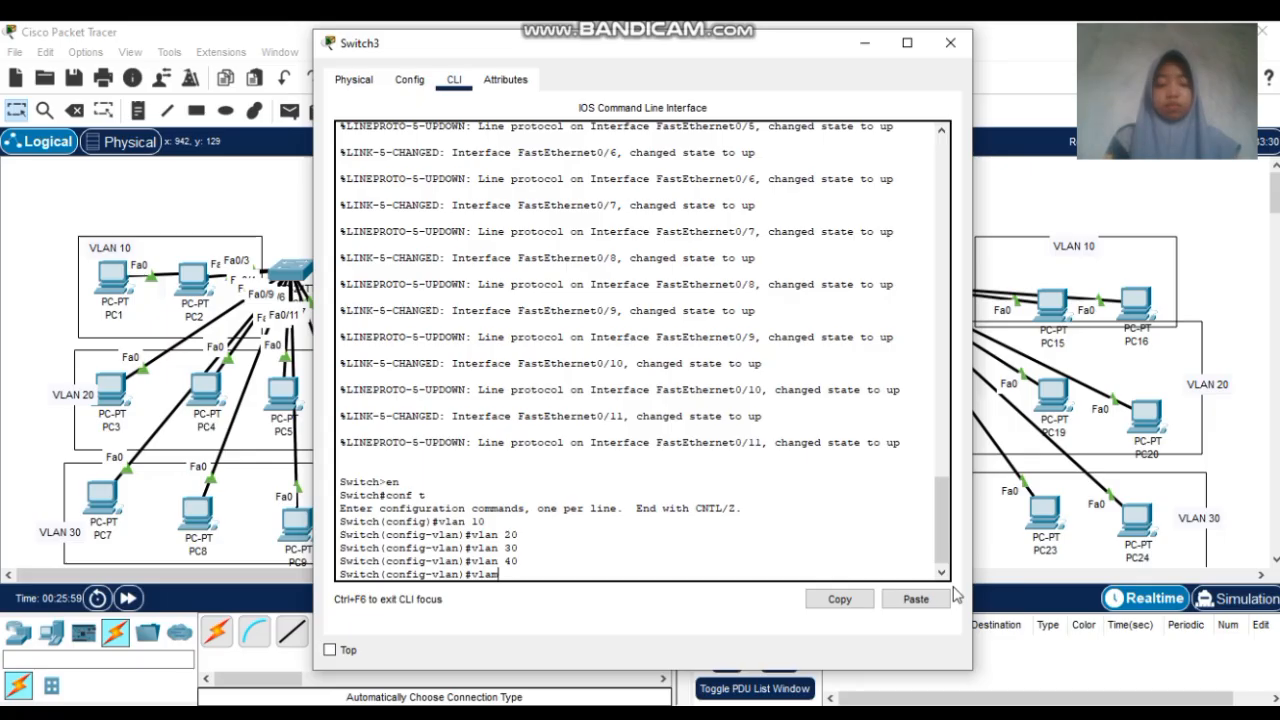
type(" 50")
key("Return")
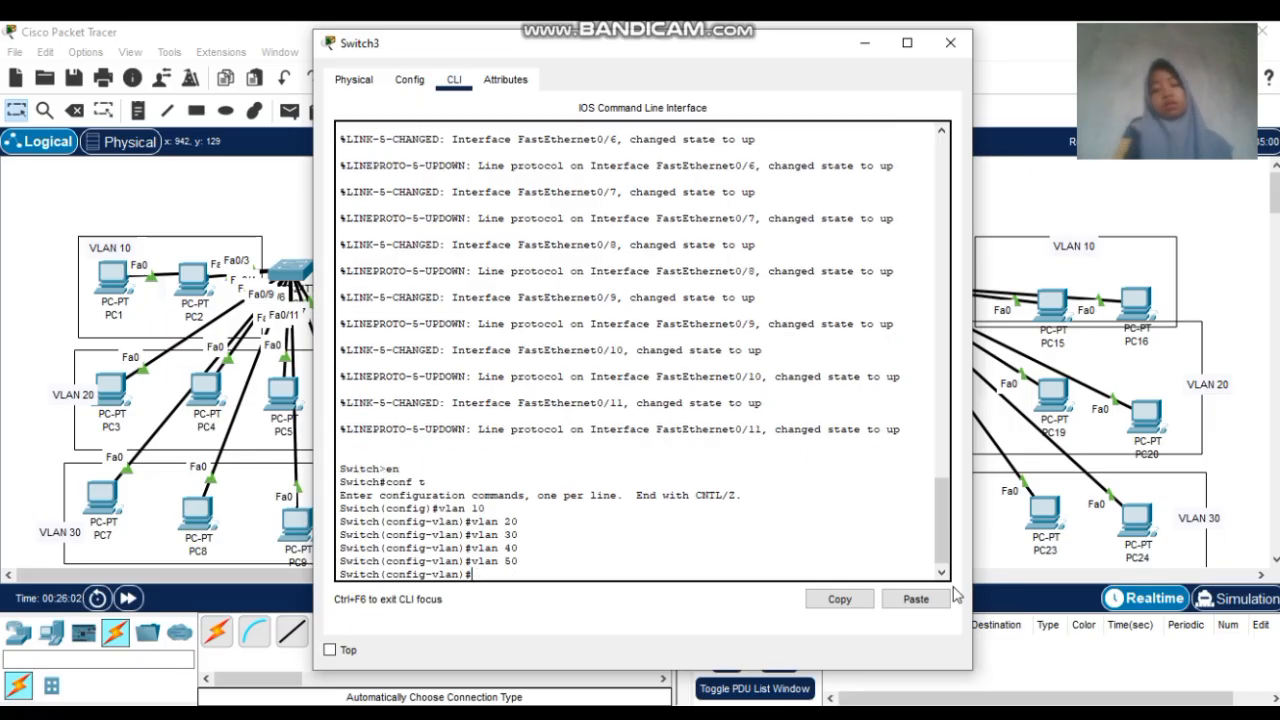
left_click(950, 43)
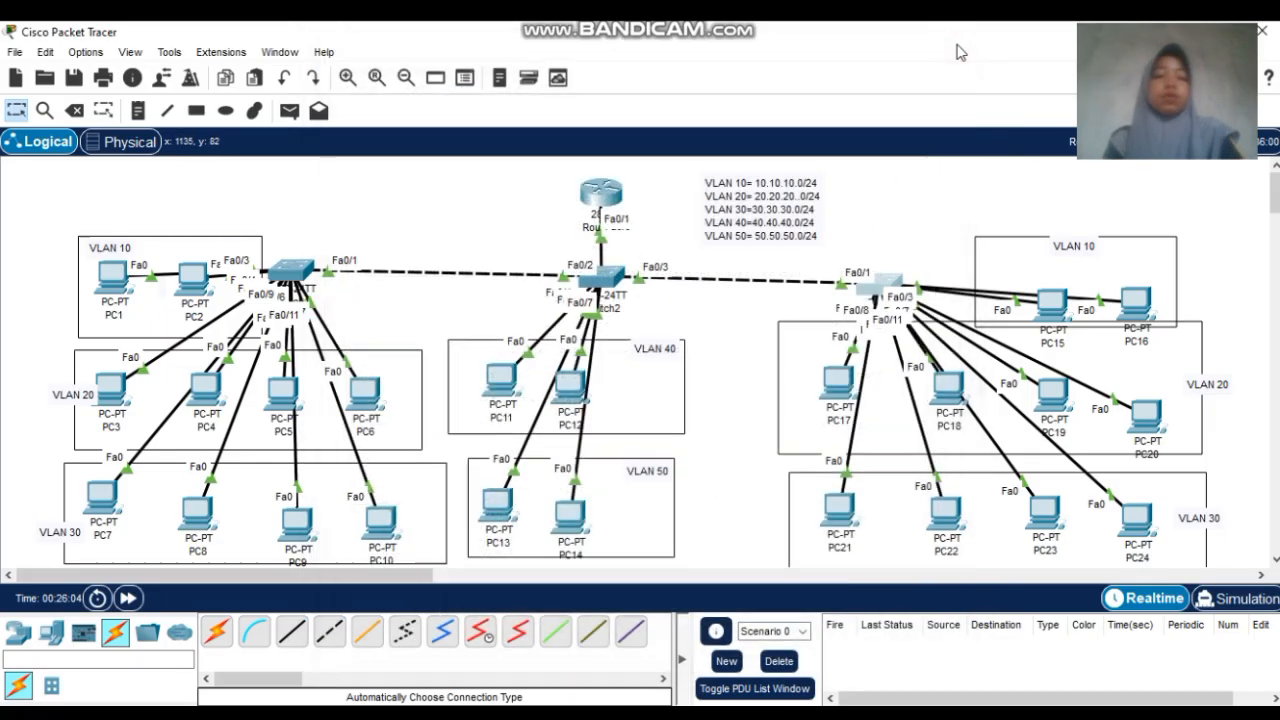
Shift PC2 and PC1 slightly away from Switch1 to uncover its port labels, and reopen Switch1's command line
left_click(292, 268)
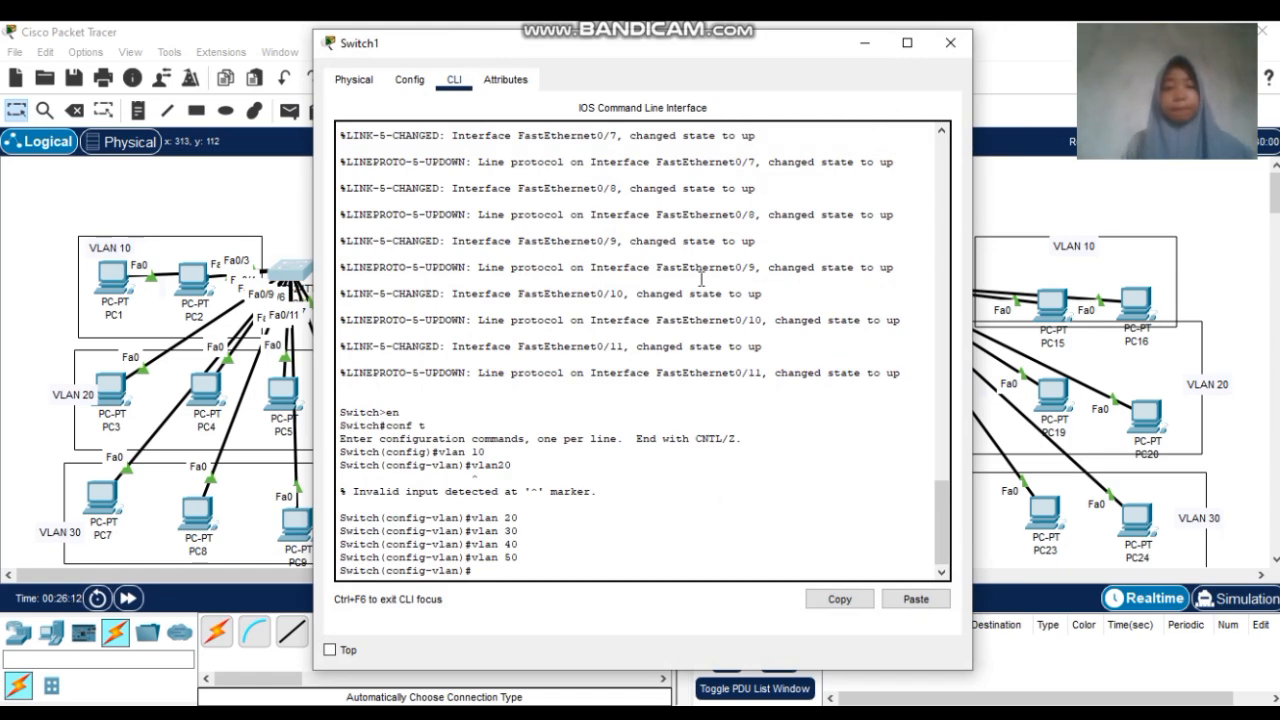
left_click(950, 43)
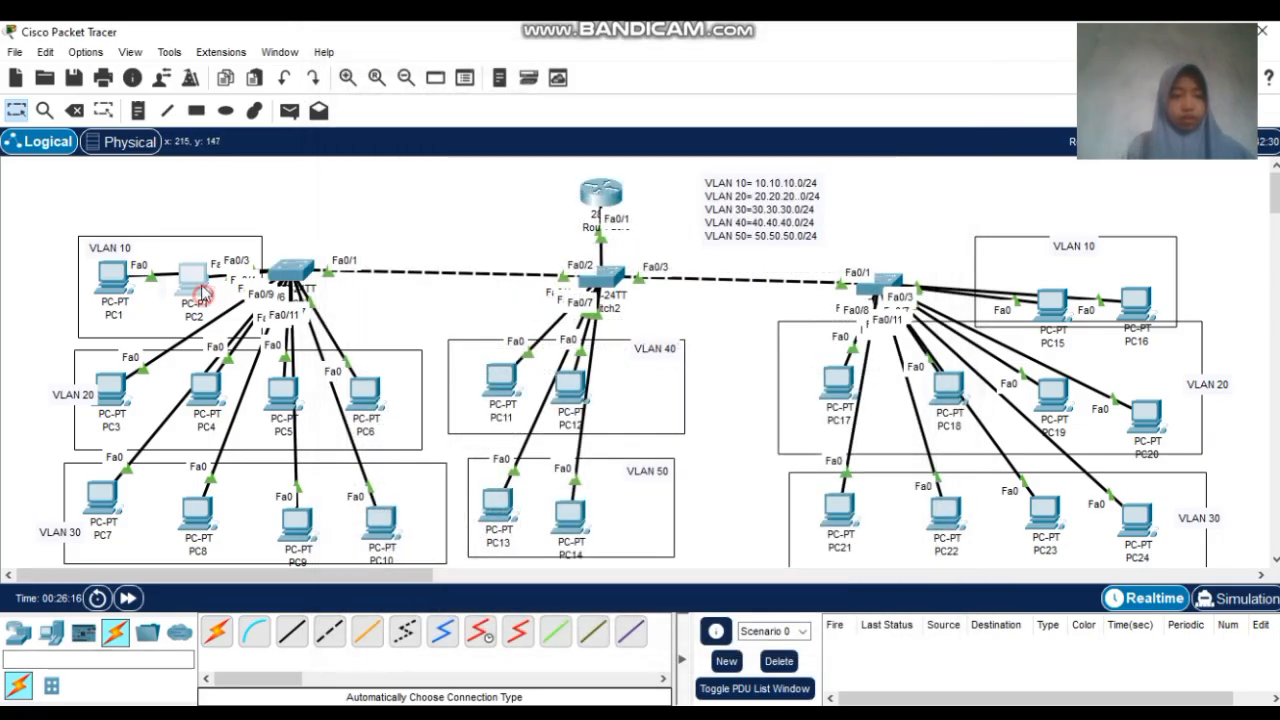
left_click_drag(193, 280, 205, 318)
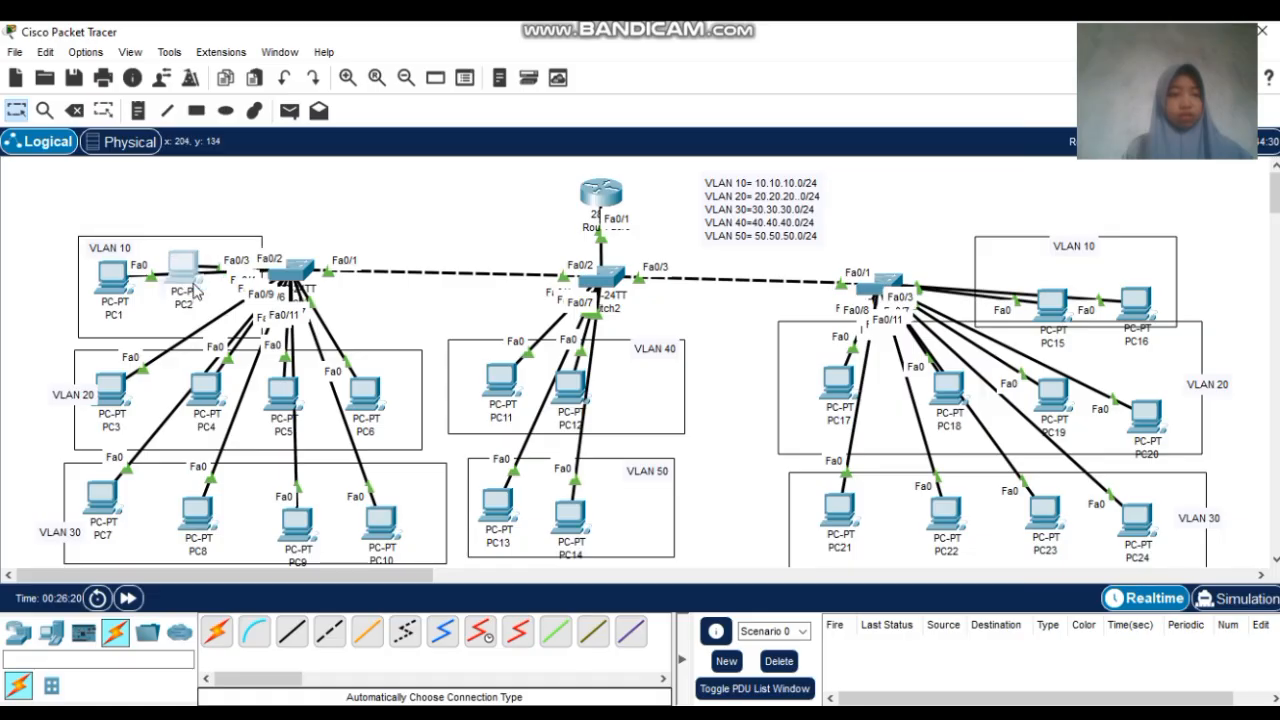
mouse_move(92, 276)
left_mouse_down()
mouse_move(97, 228)
mouse_move(85, 274)
mouse_move(104, 275)
mouse_move(91, 282)
mouse_move(120, 183)
mouse_move(25, 160)
mouse_move(230, 120)
mouse_move(325, 60)
mouse_move(197, 70)
mouse_move(90, 305)
mouse_move(180, 275)
mouse_move(115, 285)
left_mouse_up()
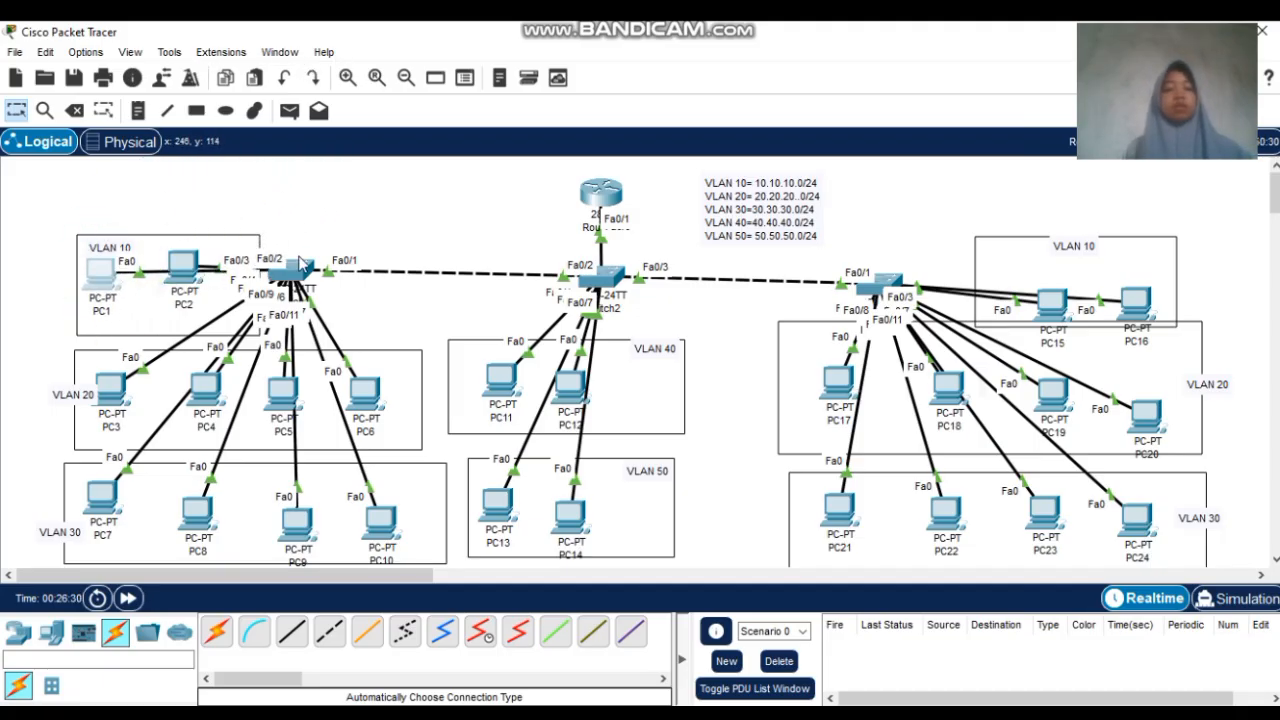
left_click(298, 268)
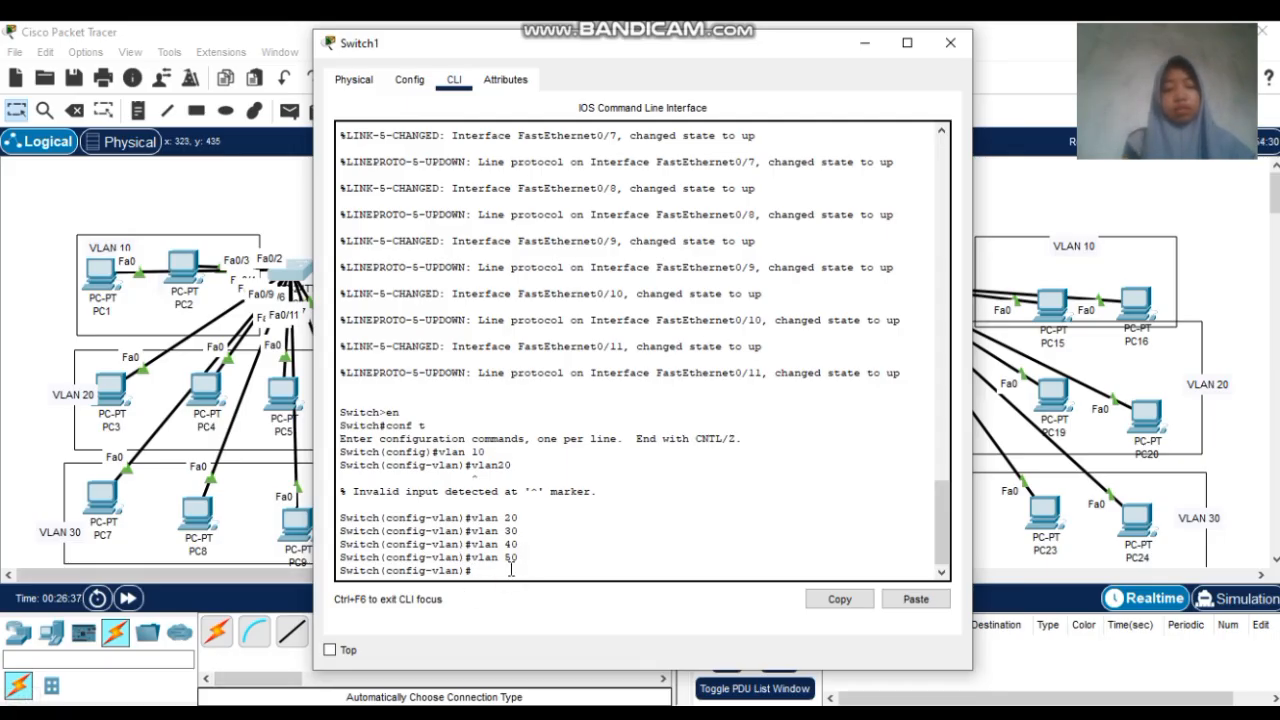
type("nt fa0")
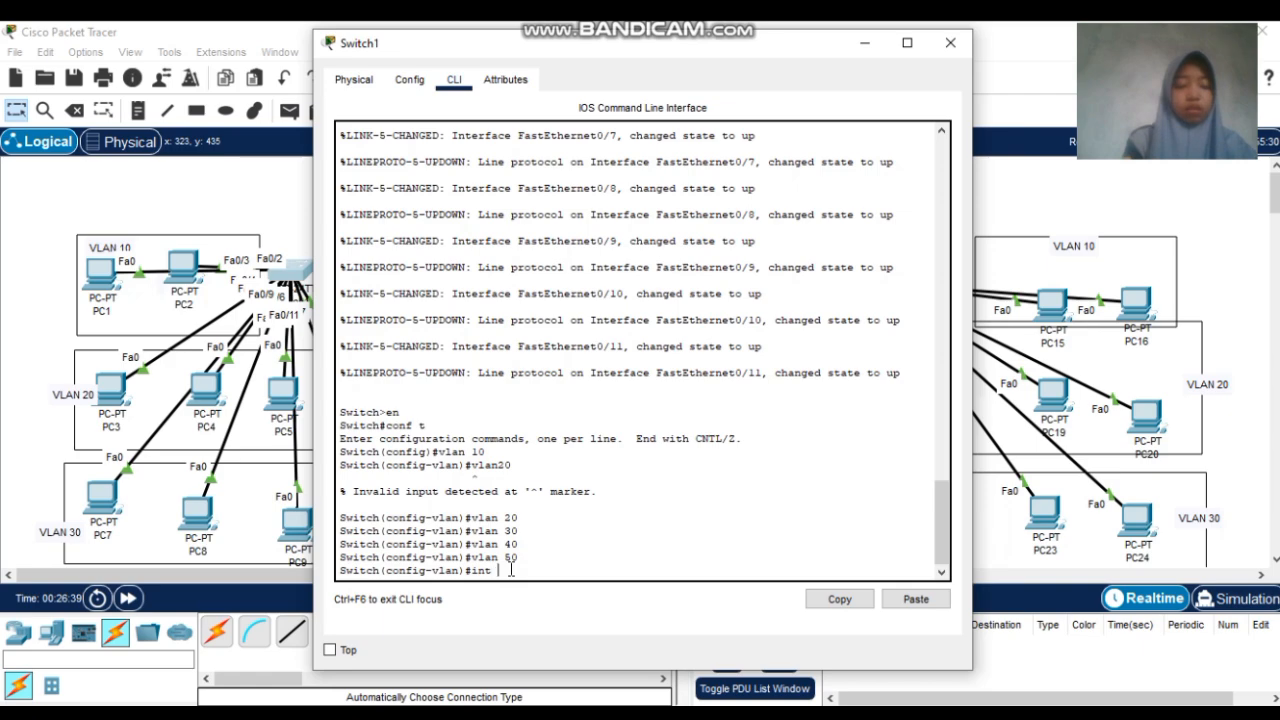
key("BackSpace")
key("BackSpace")
key("BackSpace")
key("BackSpace")
key("BackSpace")
key("BackSpace")
key("BackSpace")
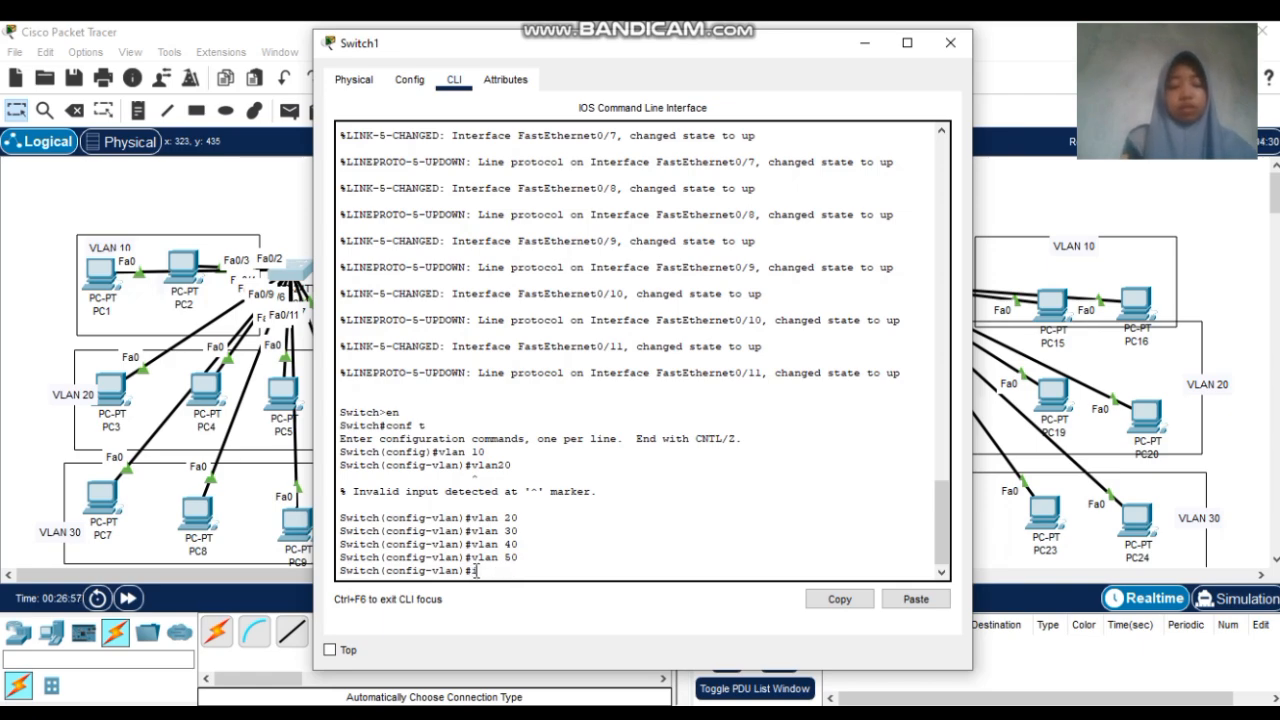
Select the interface range fa0/2-3 on Switch1 and set it to access mode with "switchport mode access"
type("int range fa0/2")
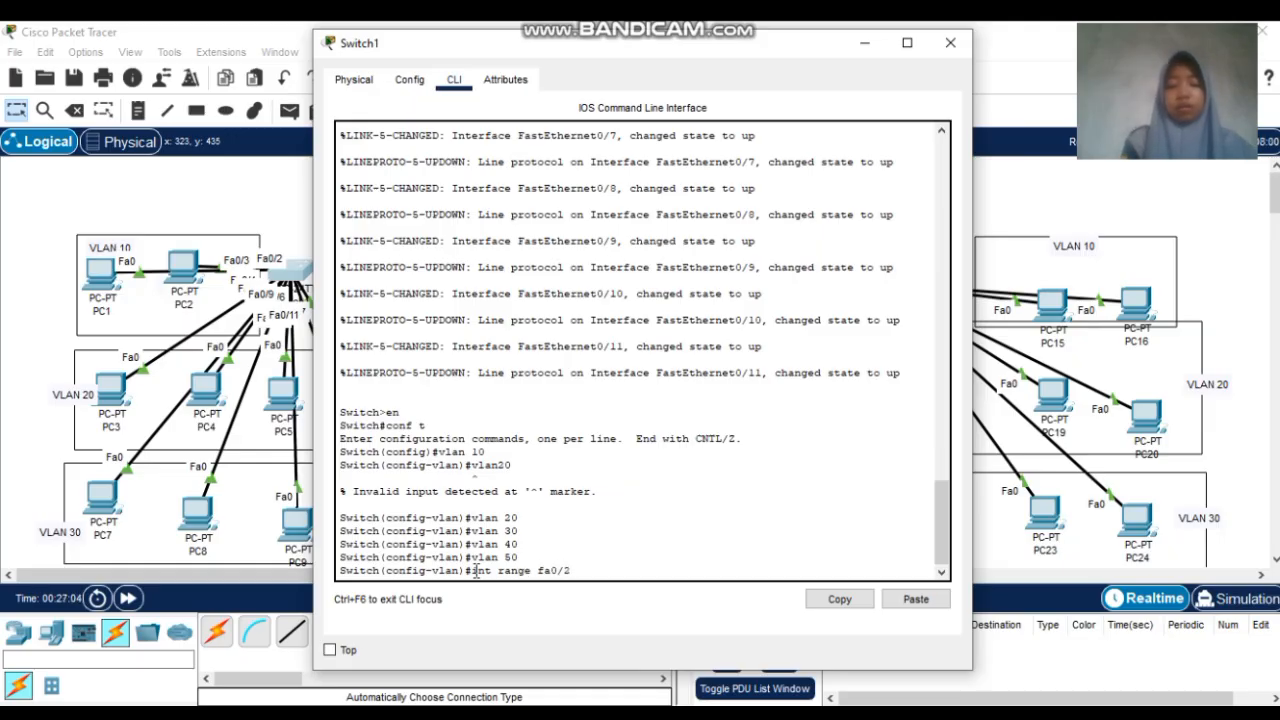
type("-3")
key("Return")
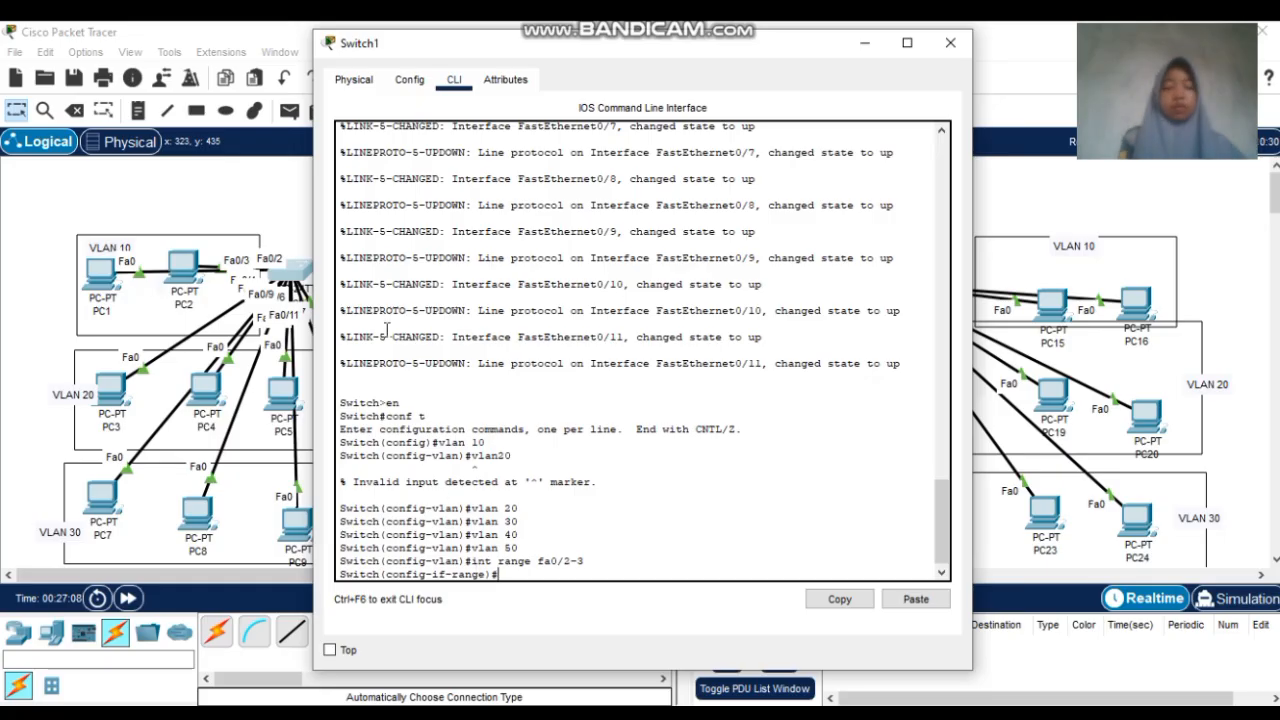
type("swi")
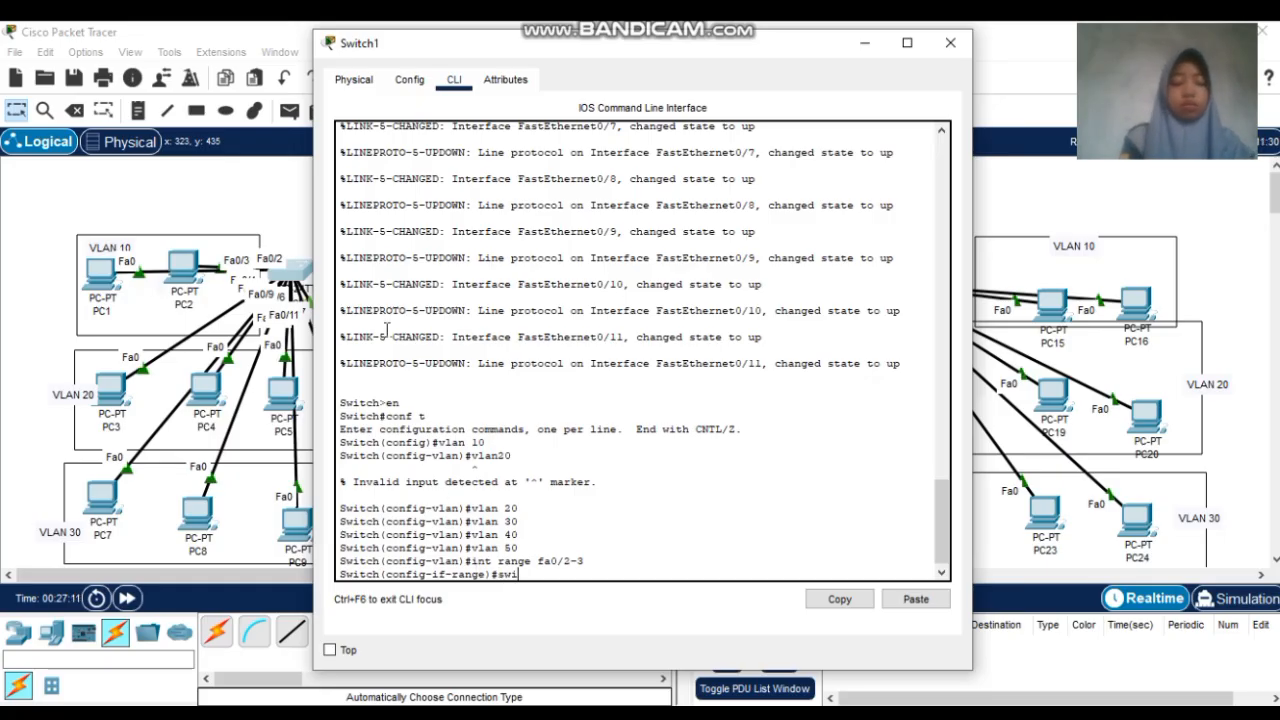
type("tchport mode")
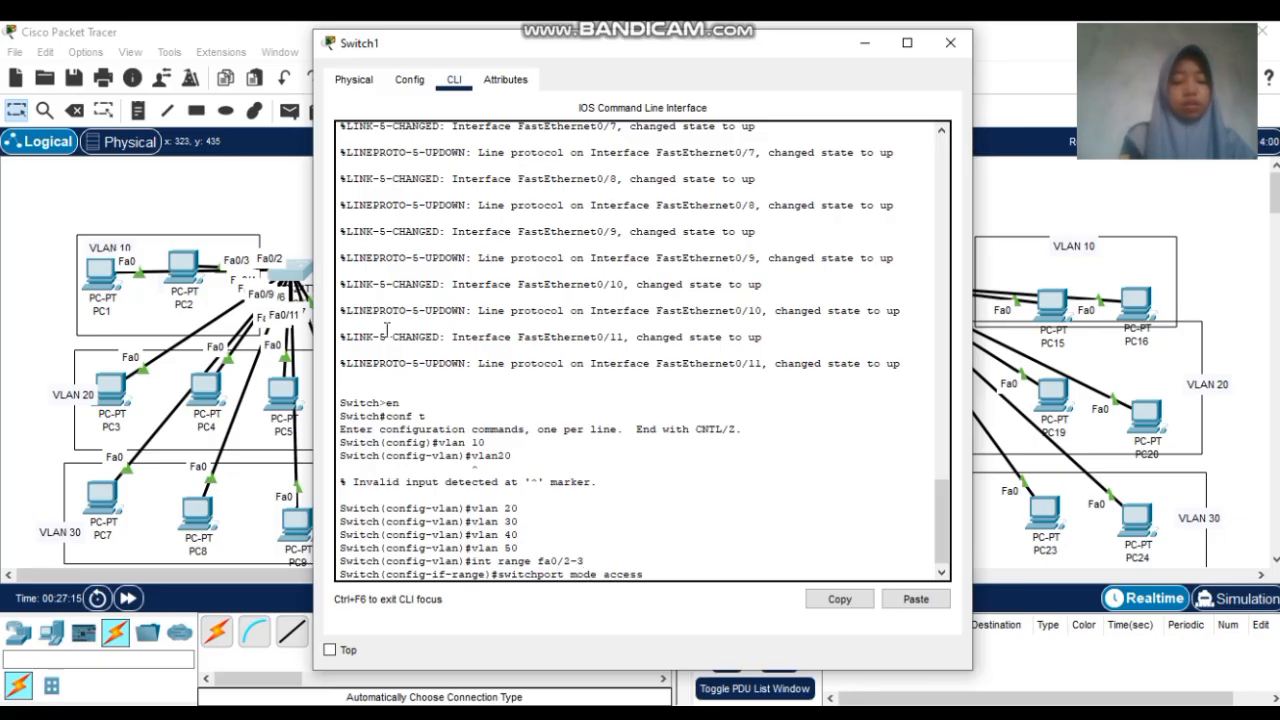
type(" access")
key("Return")
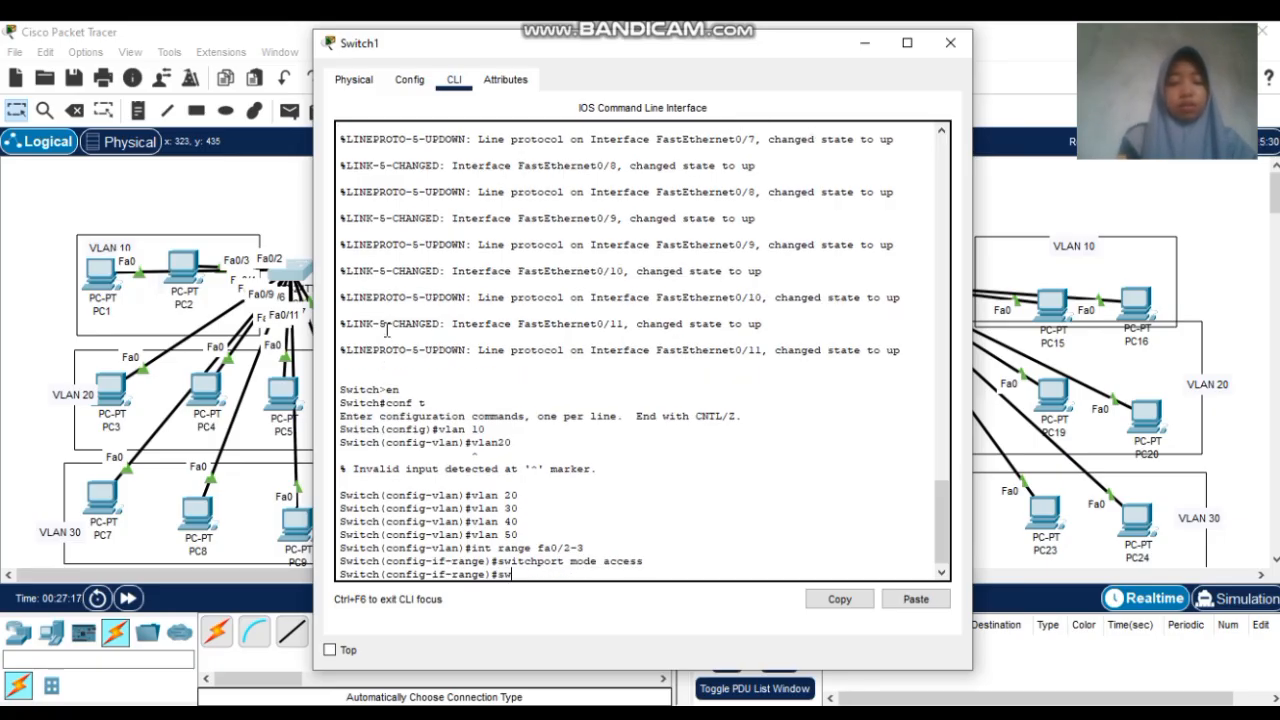
Assign the selected fa0/2-3 ports on Switch1 to VLAN 10 with "switchport access vlan 10"
type("hpor")
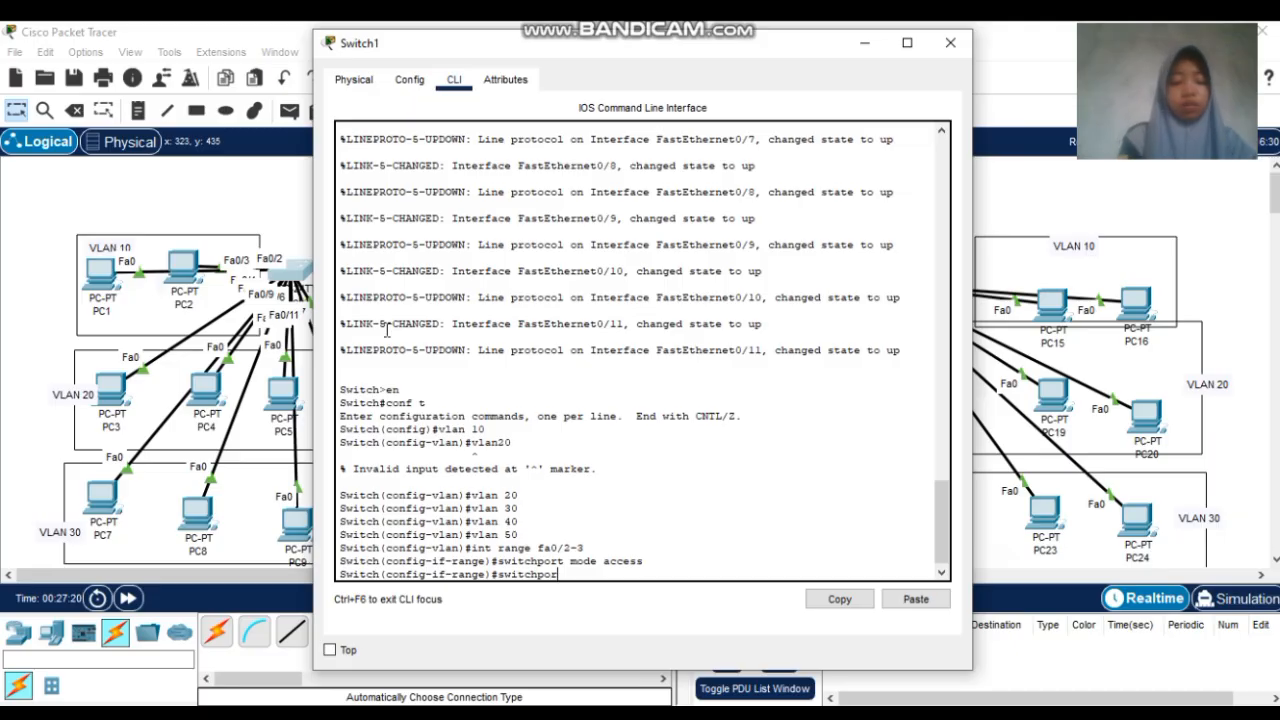
type("t a")
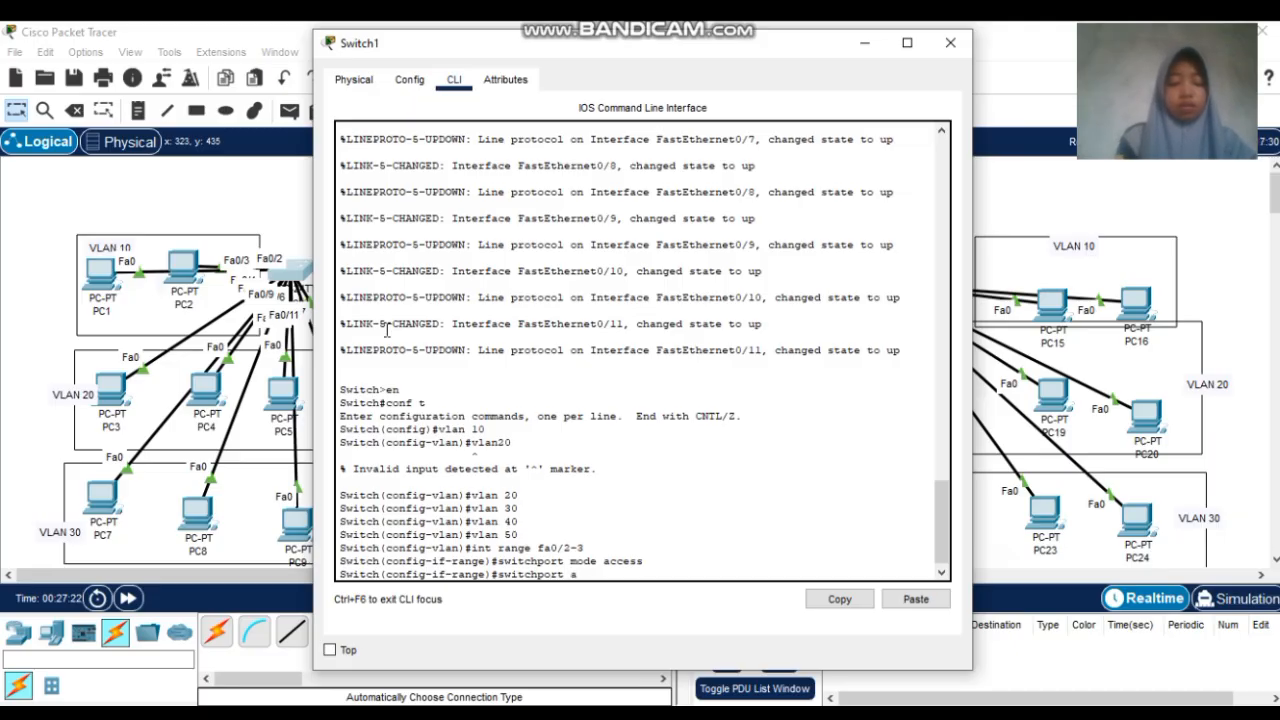
type("ccess vla")
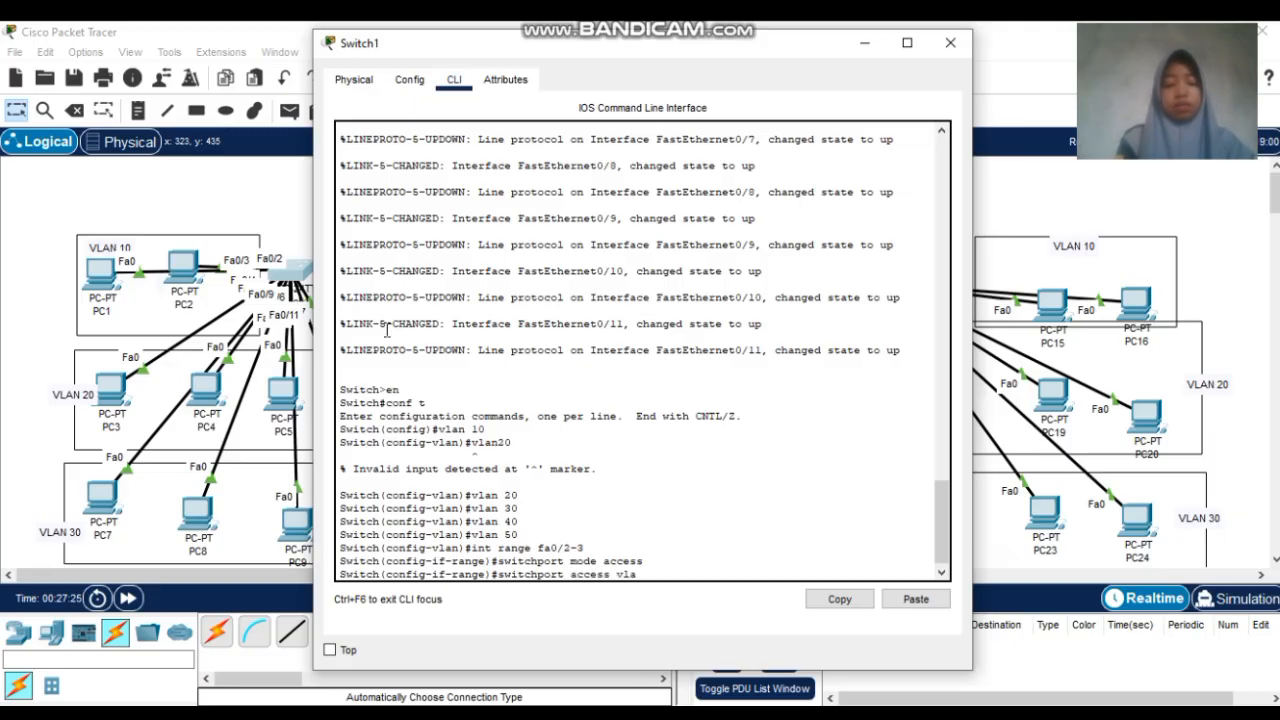
type("n 10")
key("Return")
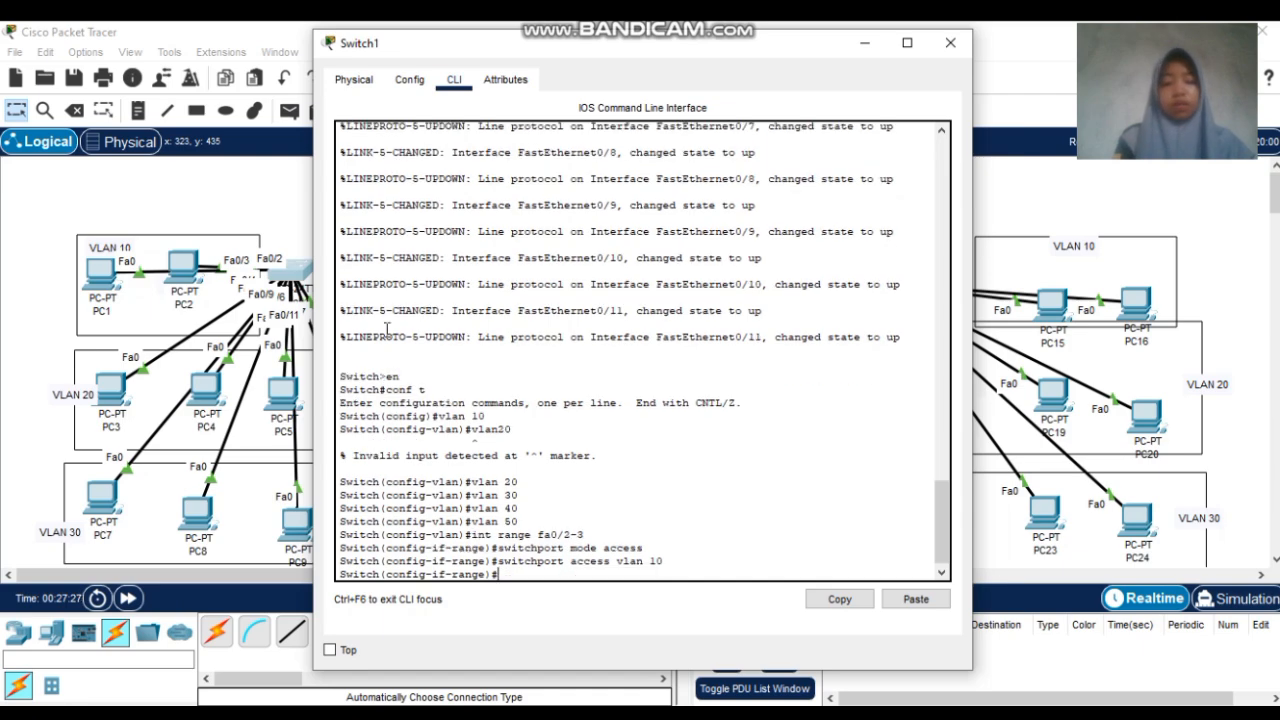
Close Switch1's window, shift PC3 and PC6 slightly to check their port labels, and reopen Switch1's command line
scroll(387, 305, "up", 1)
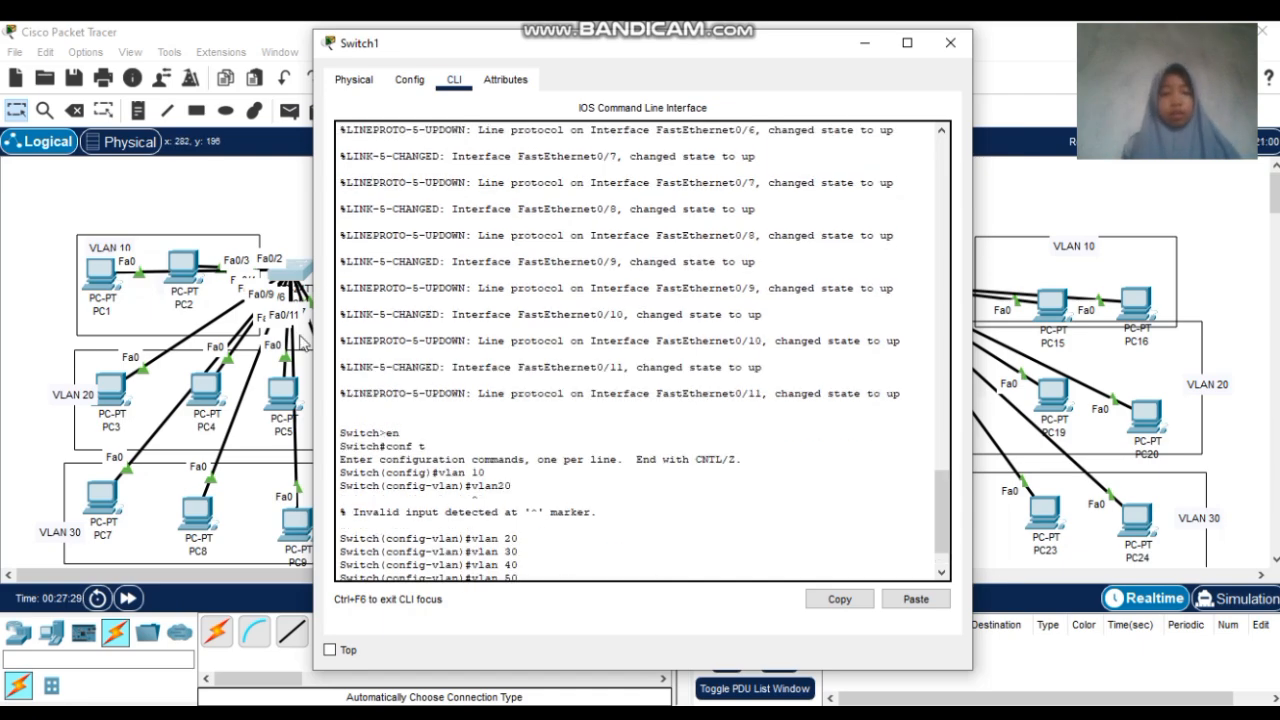
left_click(313, 392)
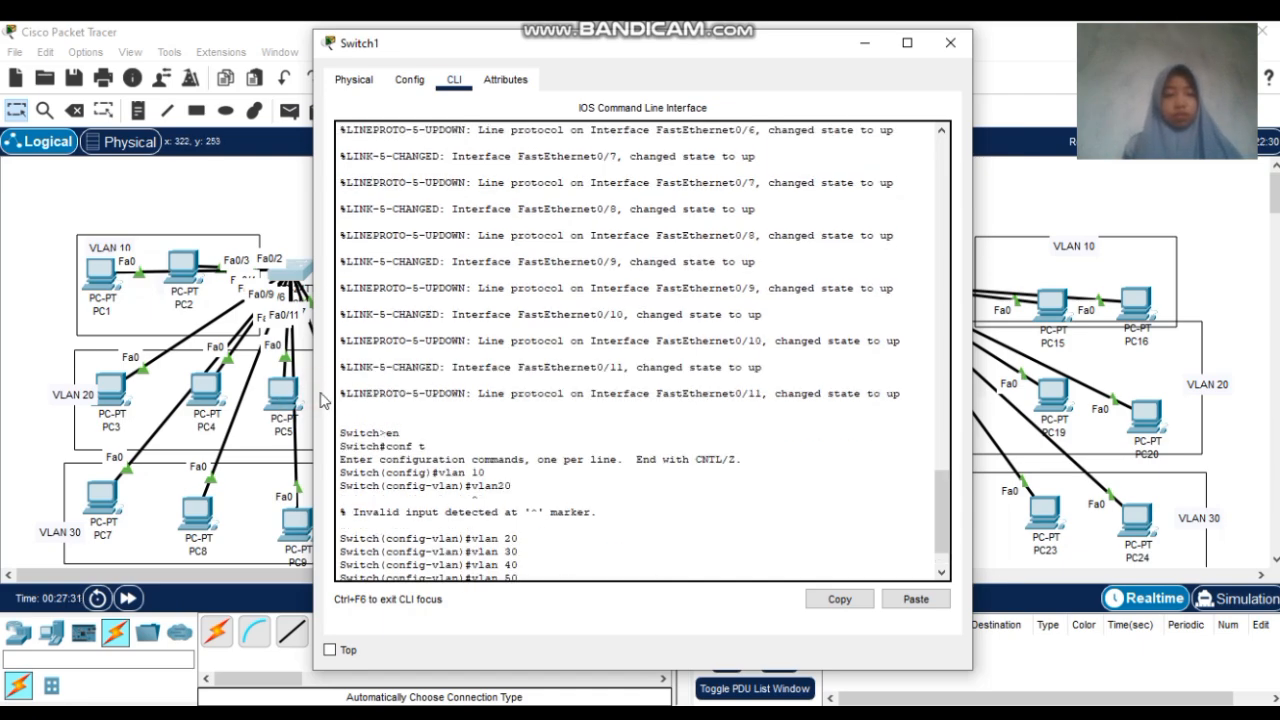
left_click(311, 392)
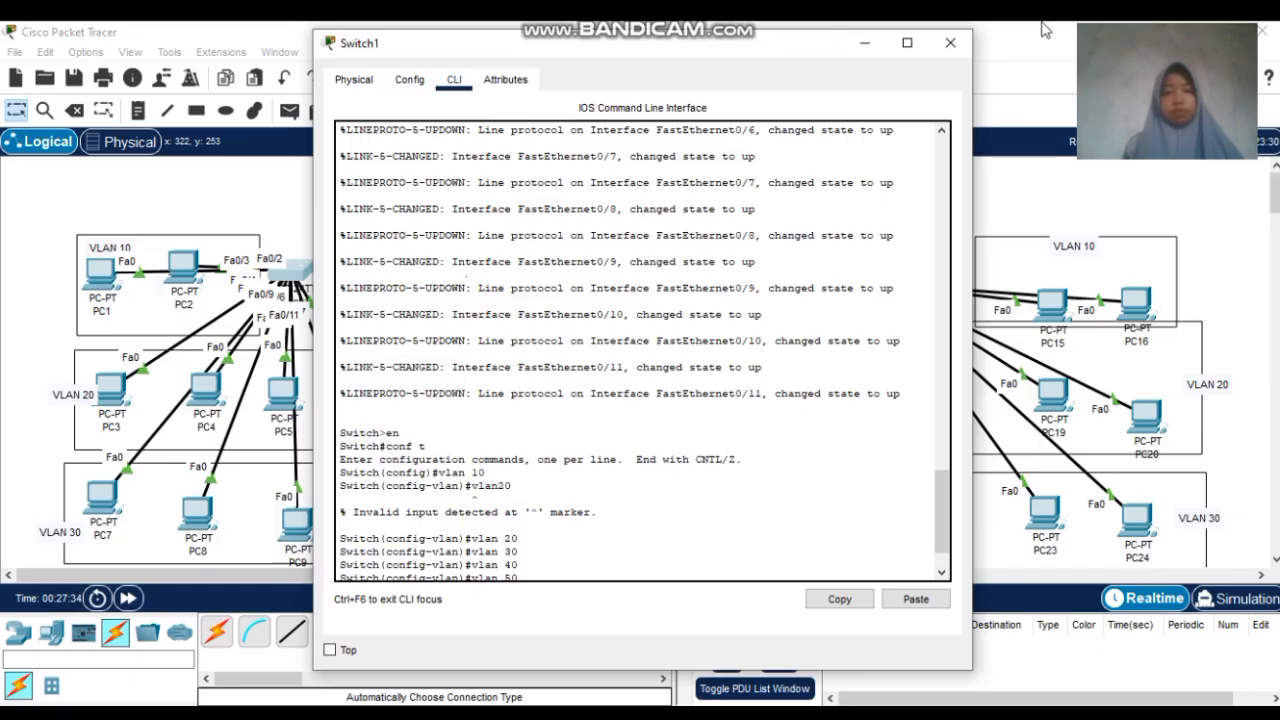
left_click(950, 43)
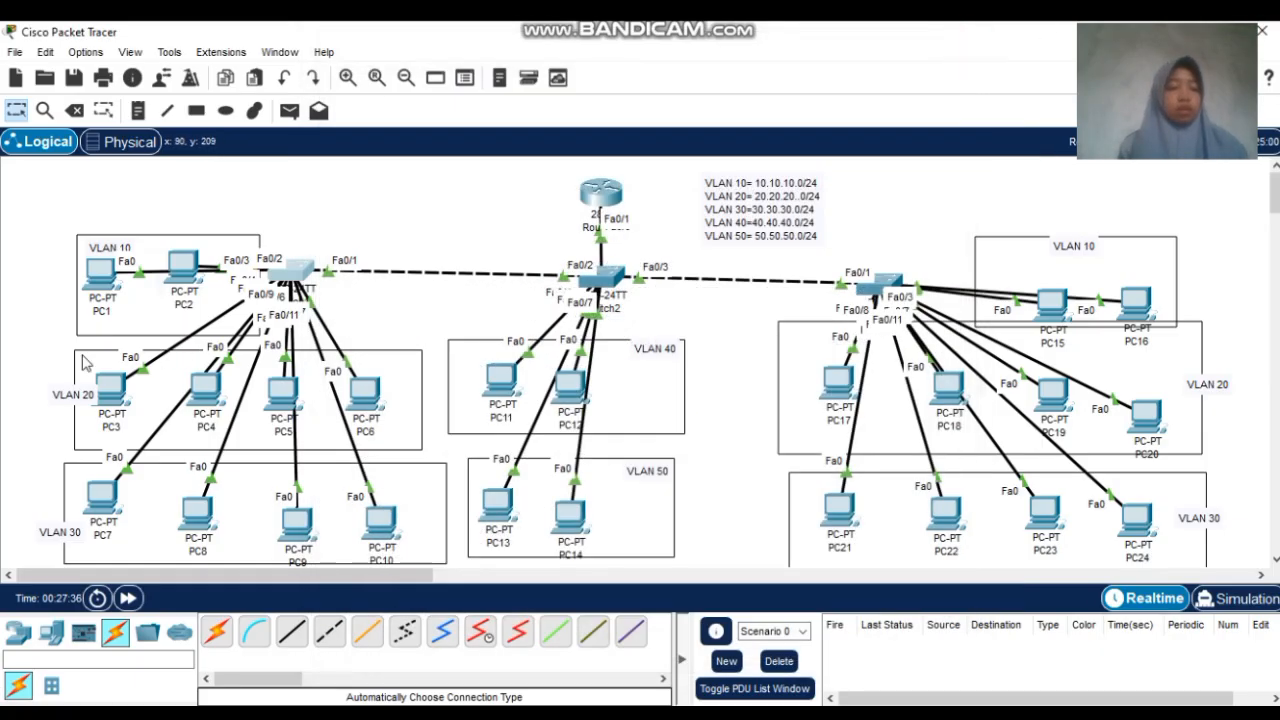
left_click_drag(108, 411, 115, 386)
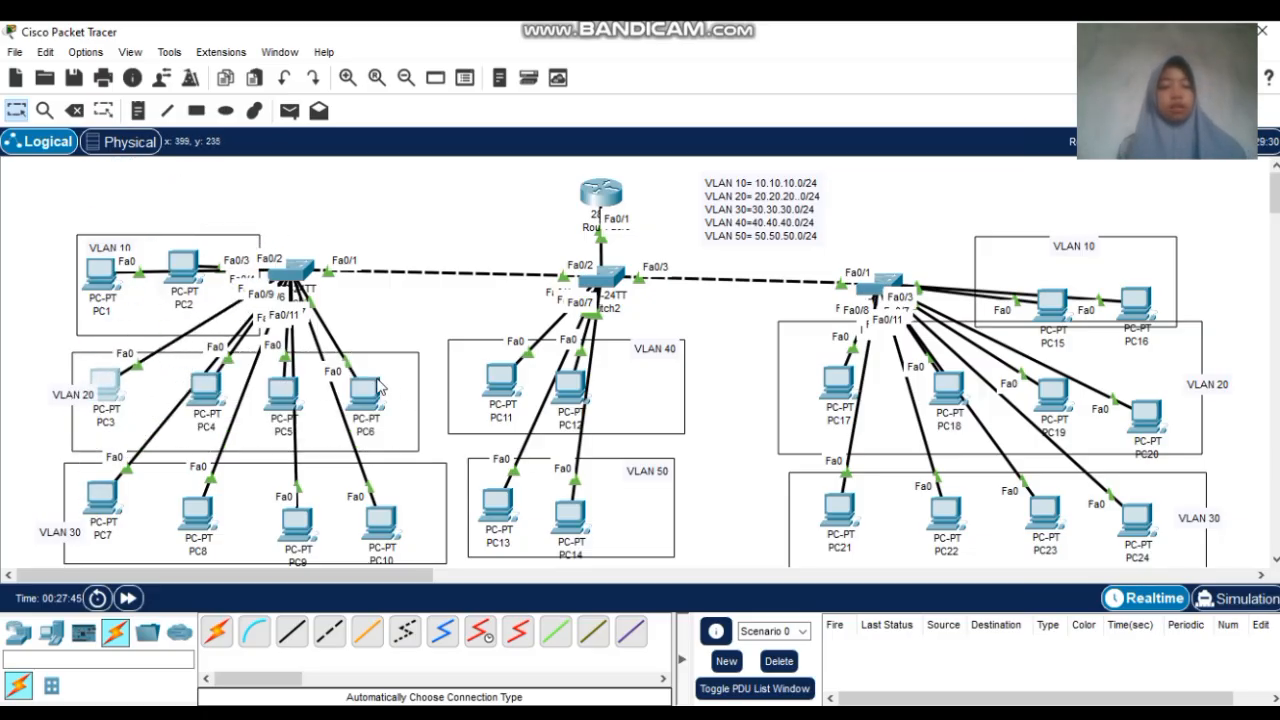
mouse_move(377, 379)
left_mouse_down()
mouse_move(467, 237)
mouse_move(545, 175)
mouse_move(550, 215)
mouse_move(235, 450)
mouse_move(366, 390)
left_mouse_up()
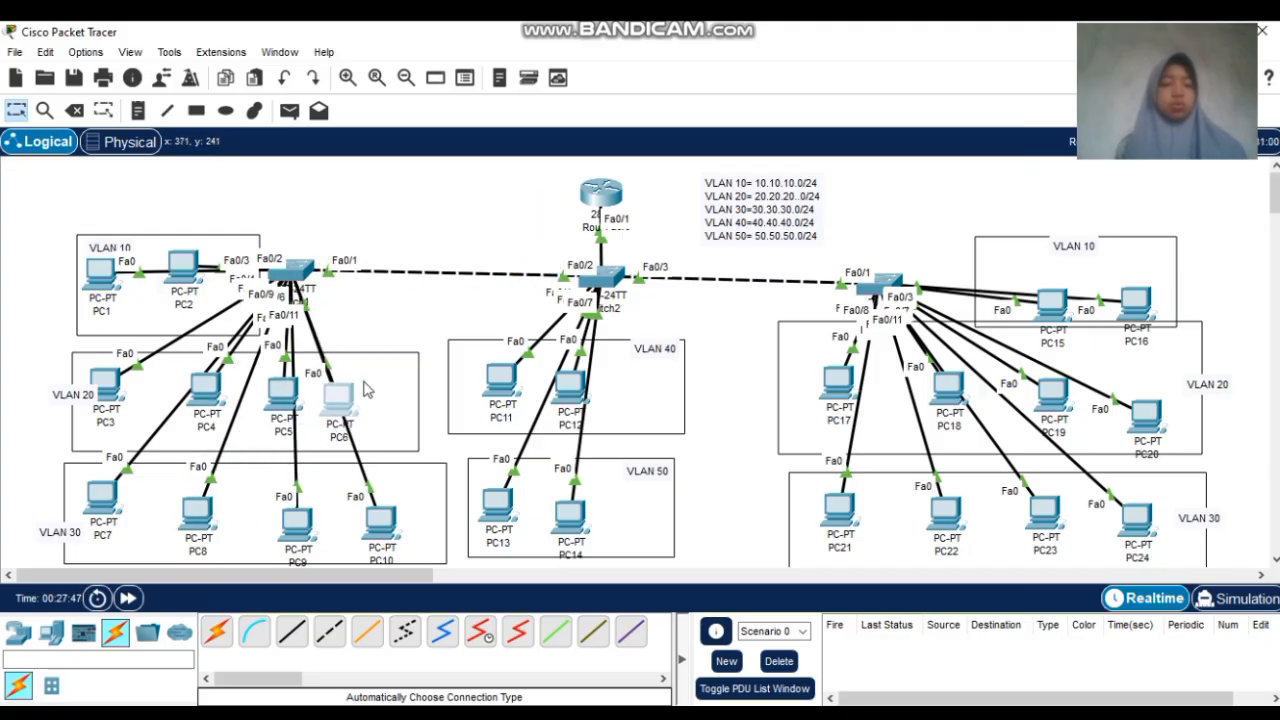
left_click(300, 271)
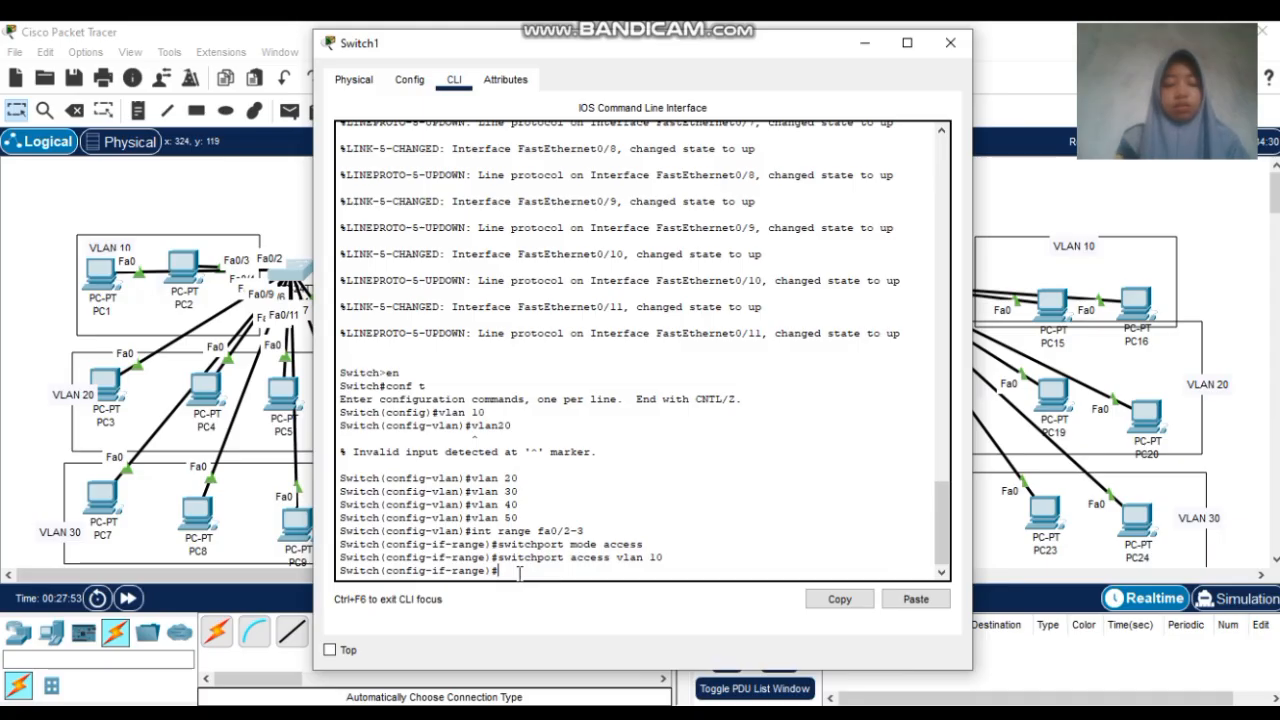
Select the interface range fa0/4-7 on Switch1 and set it to access mode with "switchport mode access"
type("int range fa0")
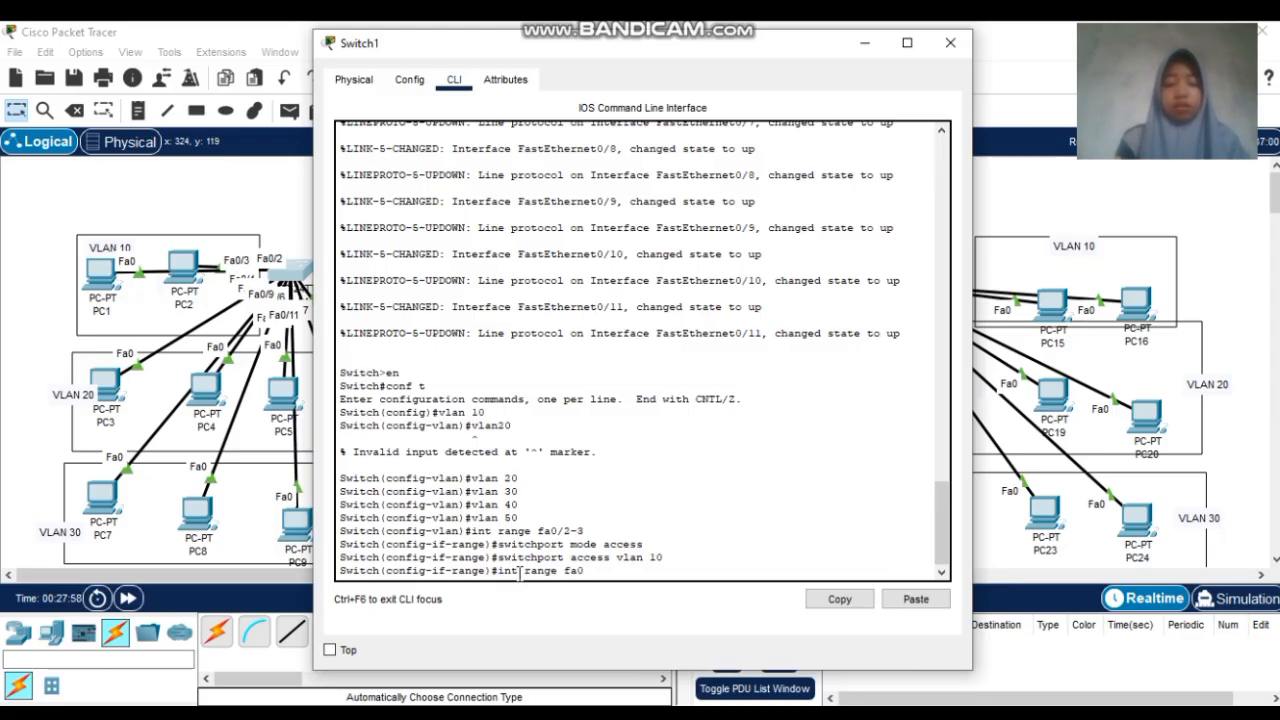
type("/")
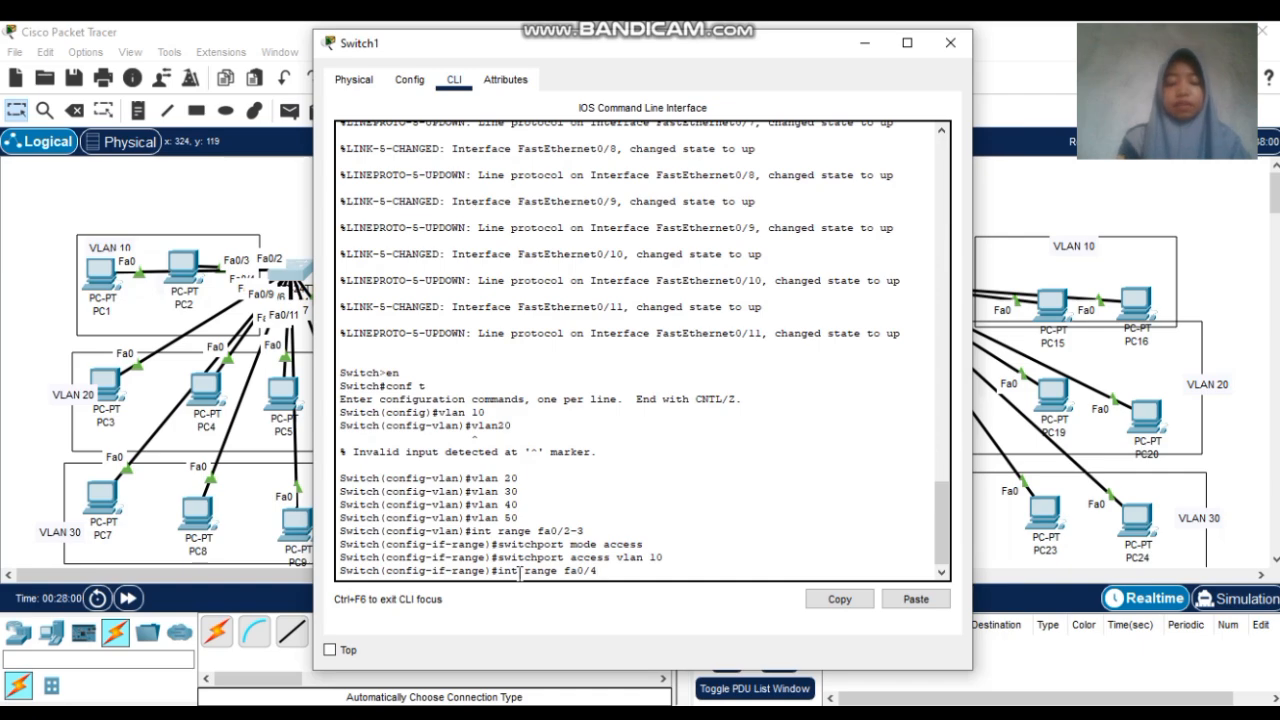
type("4-7")
key("Return")
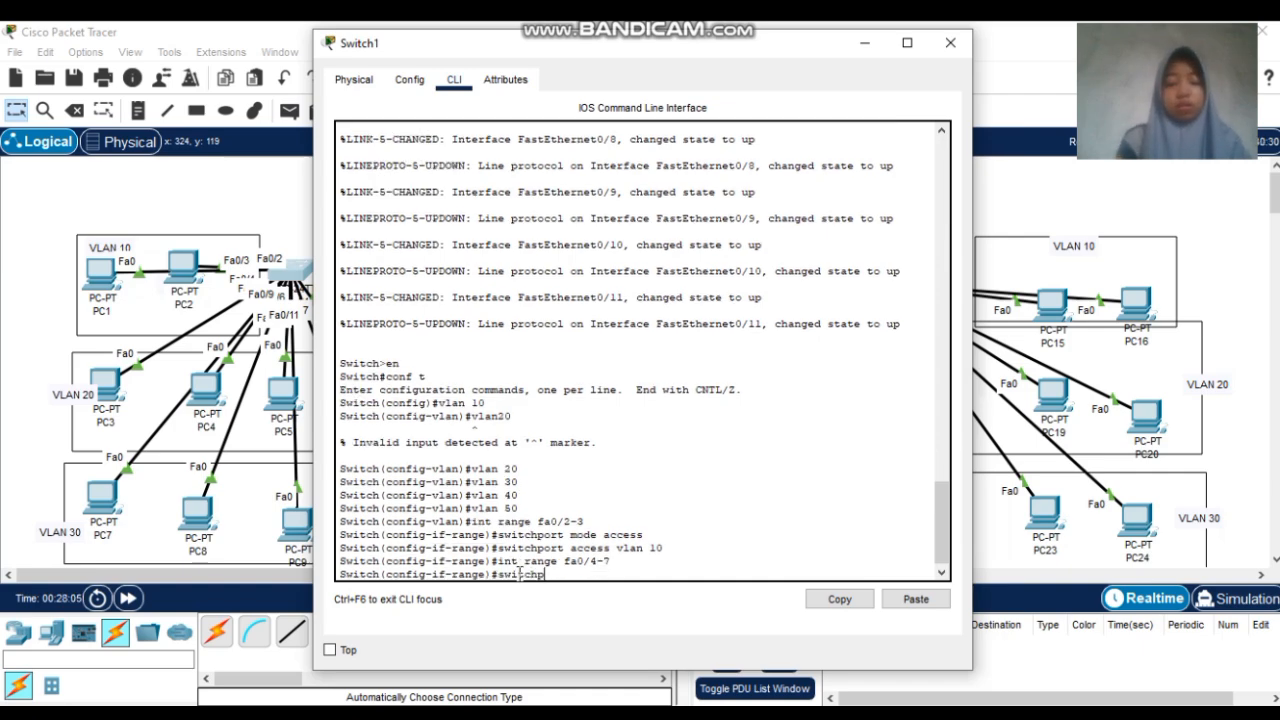
type("switchport mode")
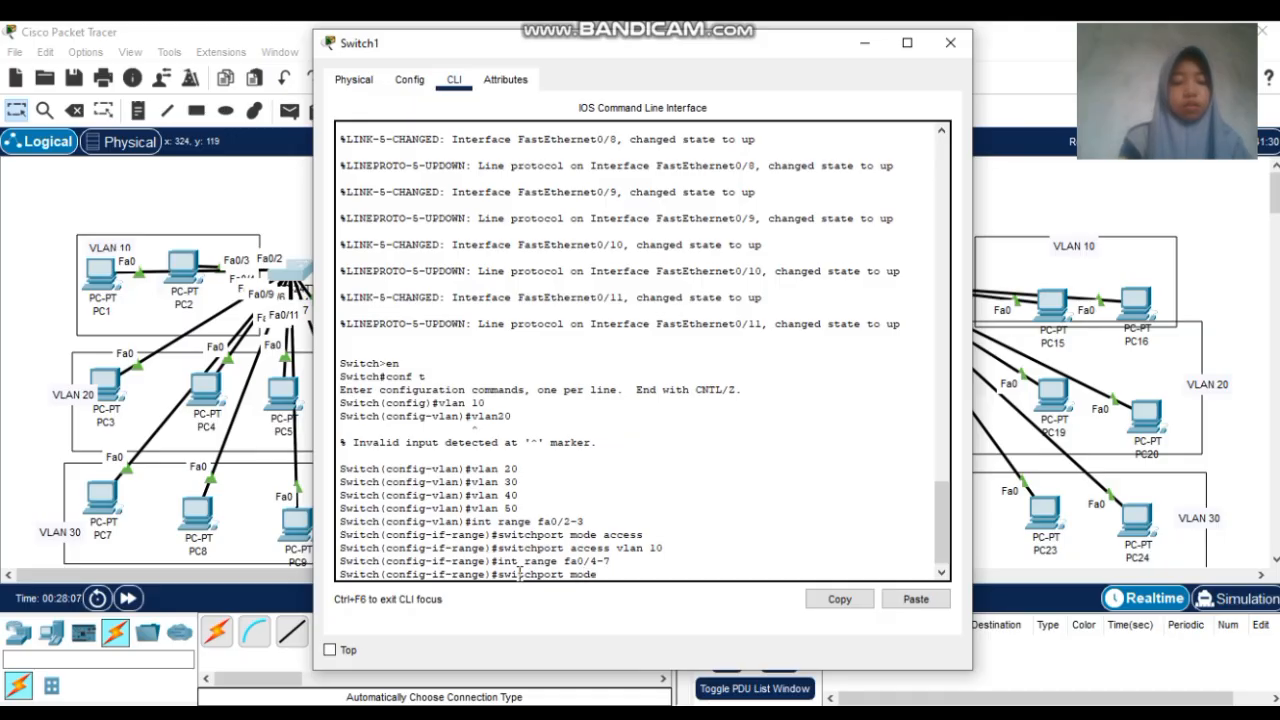
type(" access")
key("Return")
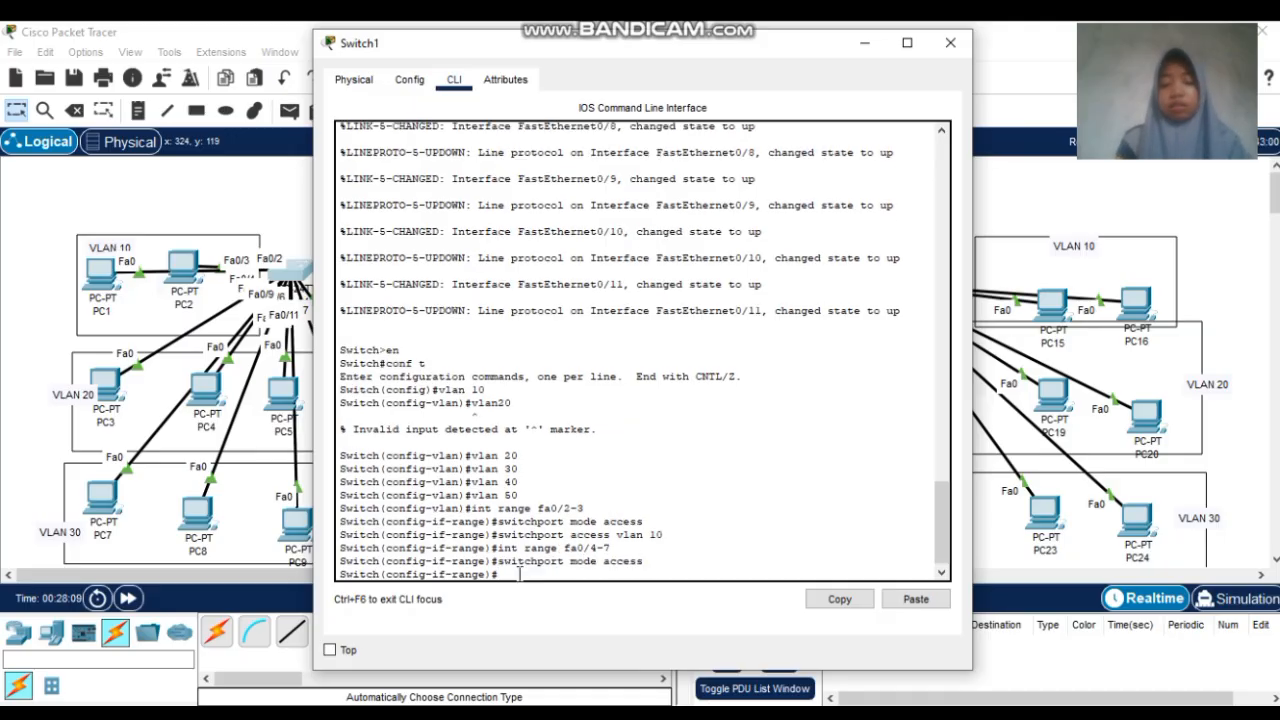
Assign the fa0/4-7 ports on Switch1 to VLAN 20 with "switchport access vlan 20" and close its window
type("switc")
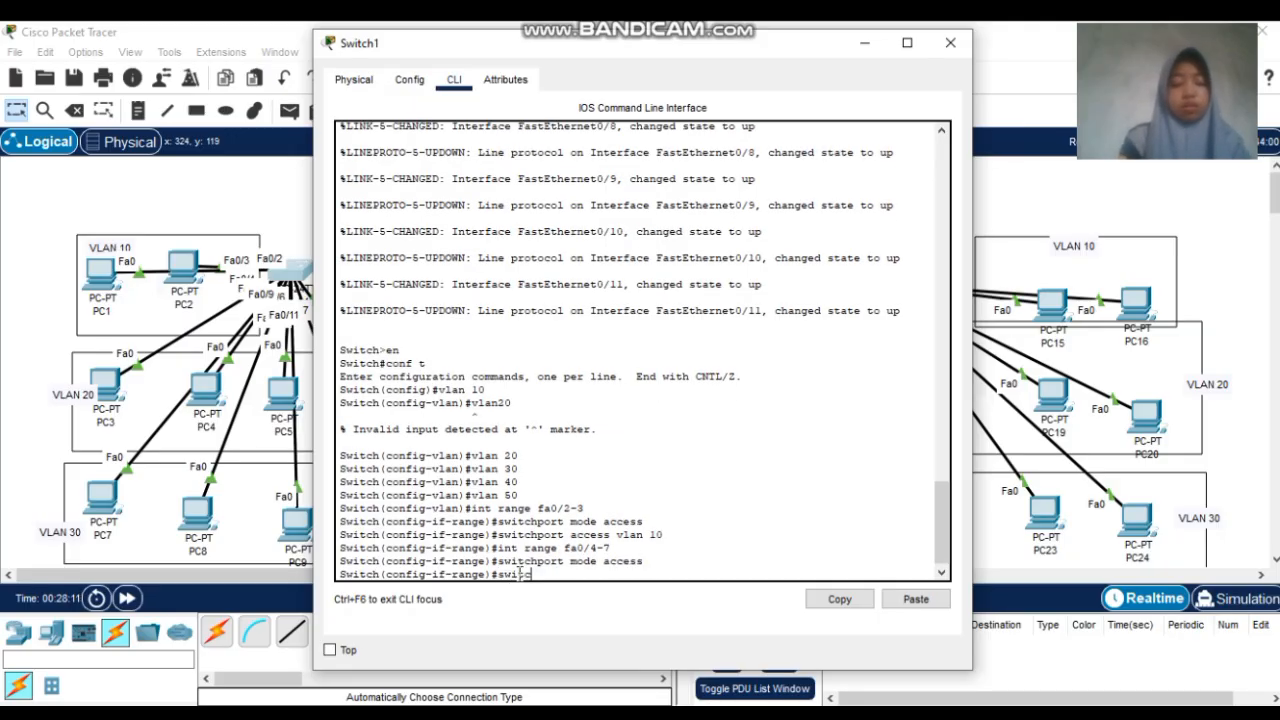
type("hpor")
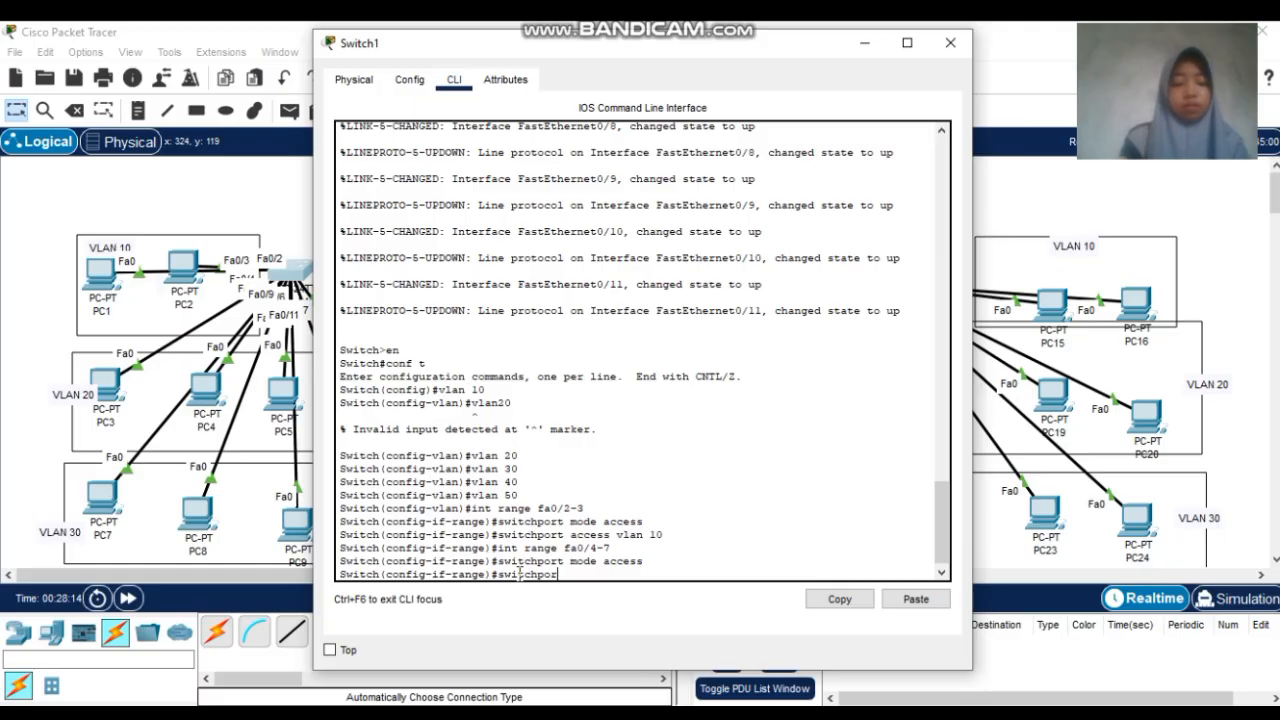
type("t access vlan 2")
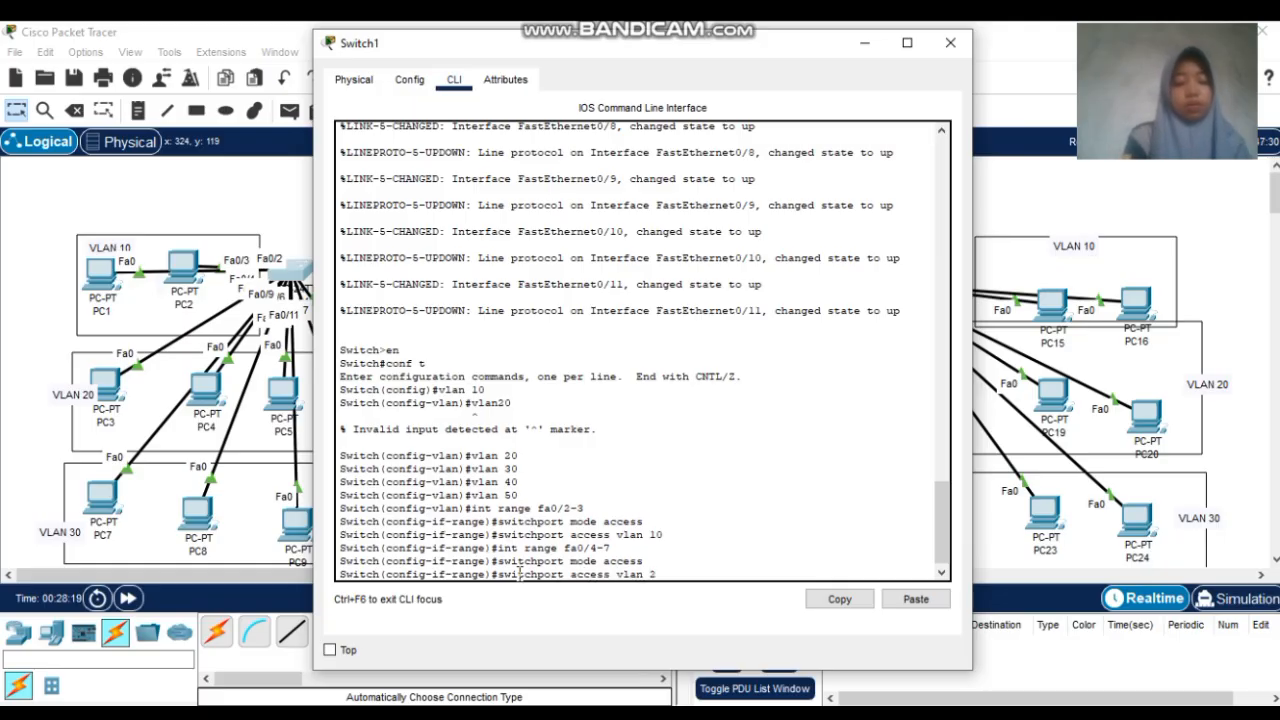
type("0")
key("Return")
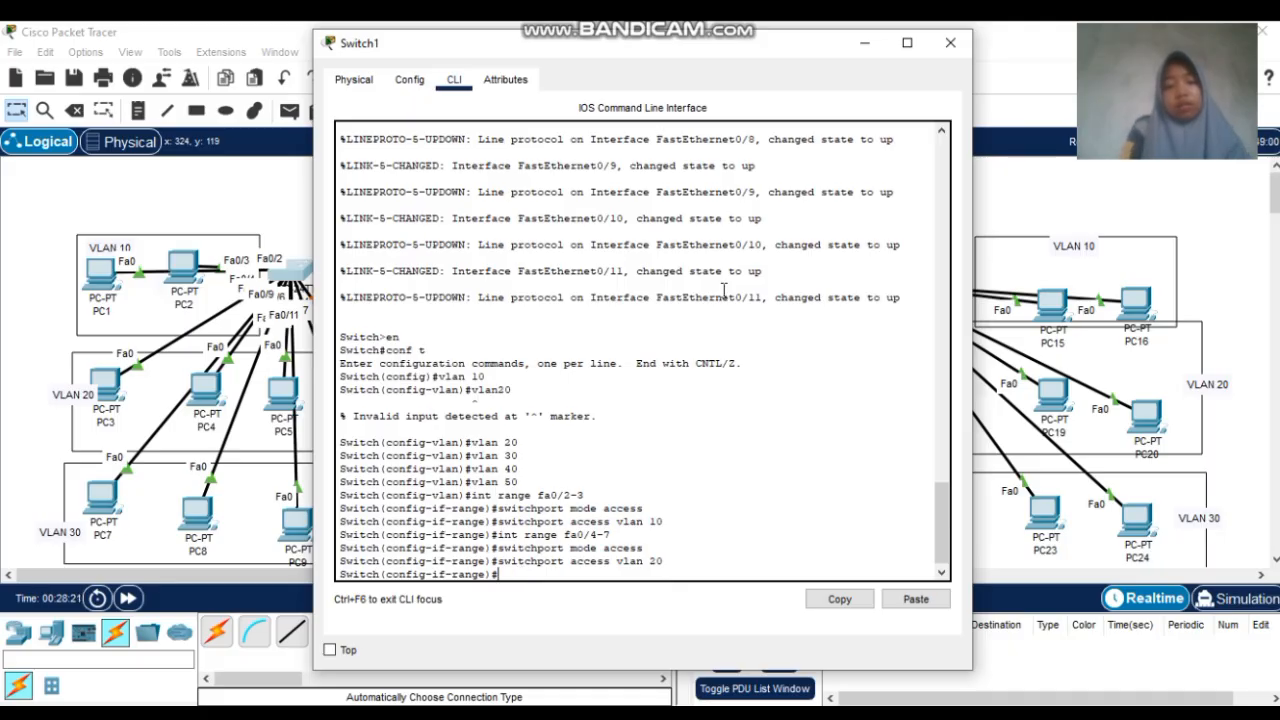
left_click(950, 43)
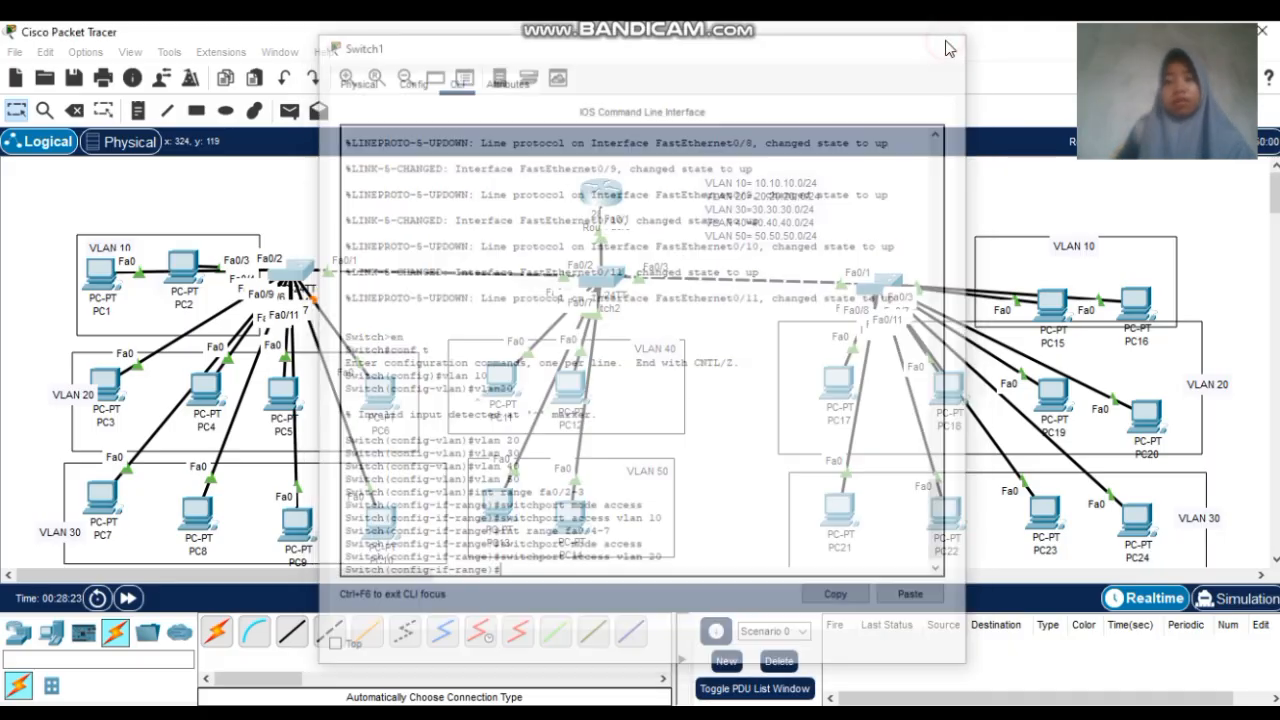
Shift PC7 and PC10 slightly to check their port labels at Switch1, and reopen Switch1's command line
left_click(97, 492)
left_click_drag(107, 465, 109, 535)
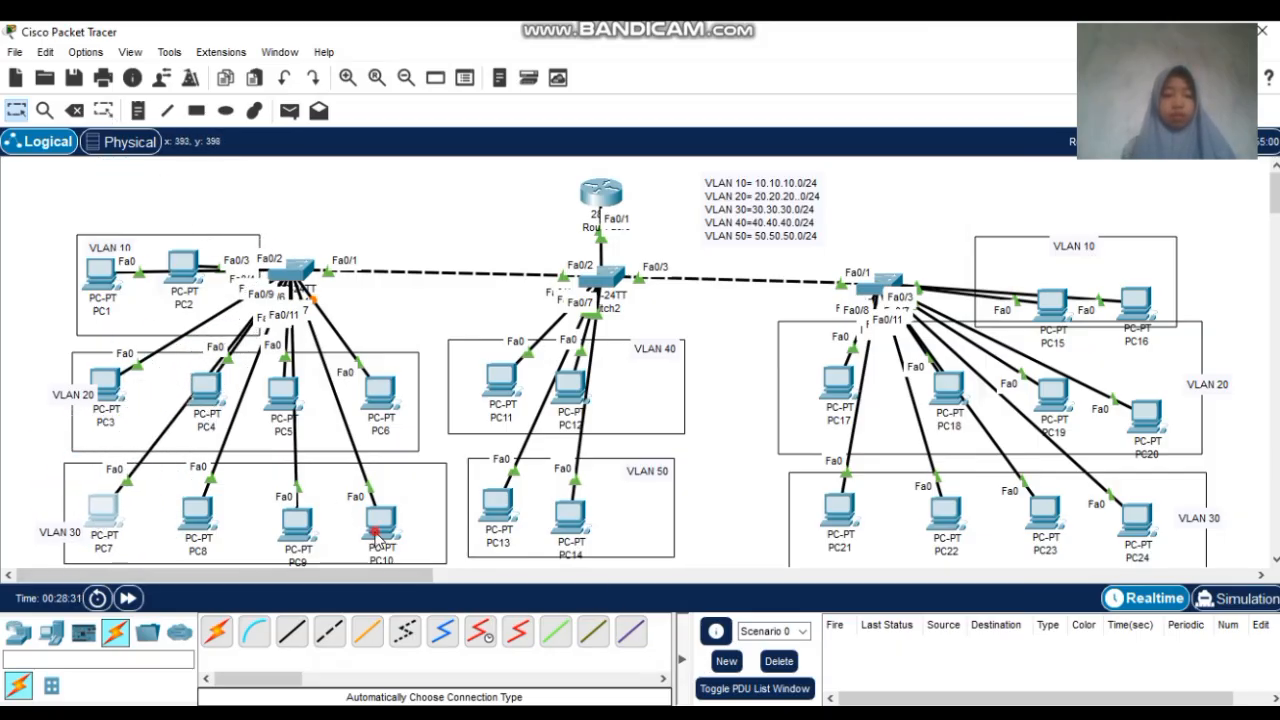
mouse_move(380, 522)
left_mouse_down()
mouse_move(645, 300)
mouse_move(362, 176)
mouse_move(398, 308)
mouse_move(505, 355)
mouse_move(282, 476)
mouse_move(400, 500)
mouse_move(390, 512)
mouse_move(380, 503)
left_mouse_up()
left_click(292, 272)
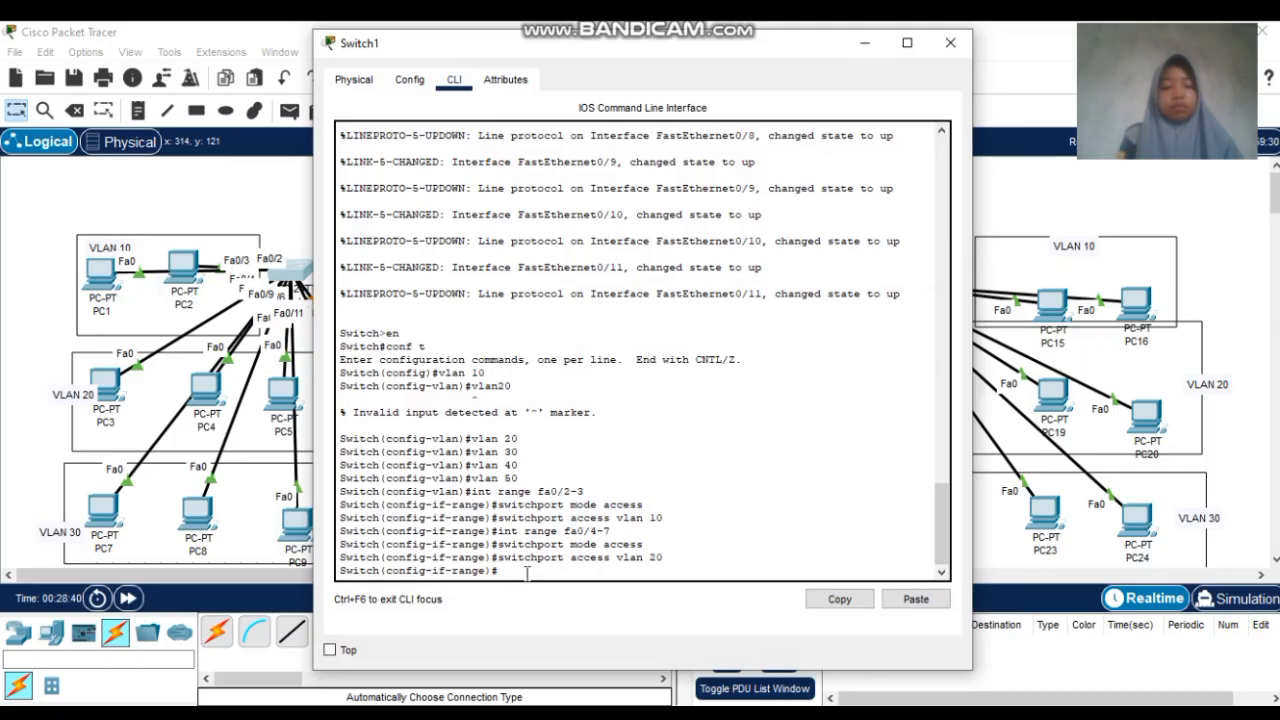
Select the interface range fa0/8-11 on Switch1 and set it to access mode with "switchport mode access"
left_click(527, 573)
type("int fa")
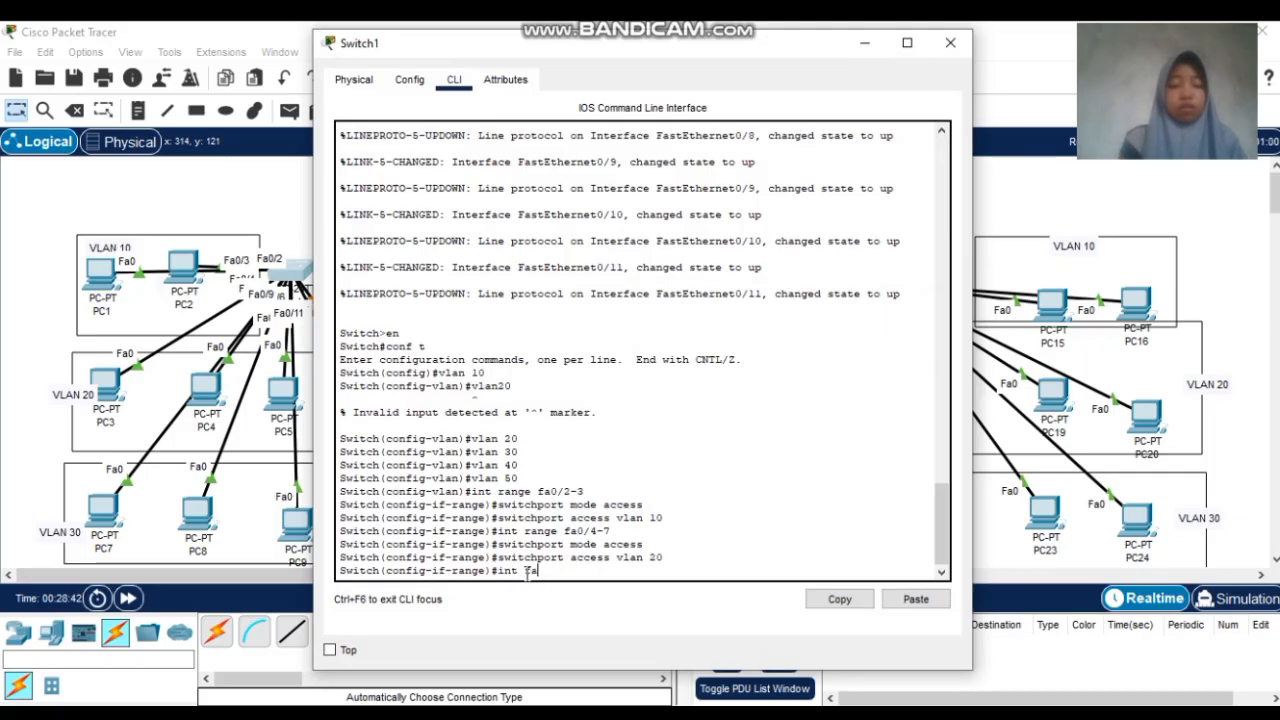
key("BackSpace")
key("BackSpace")
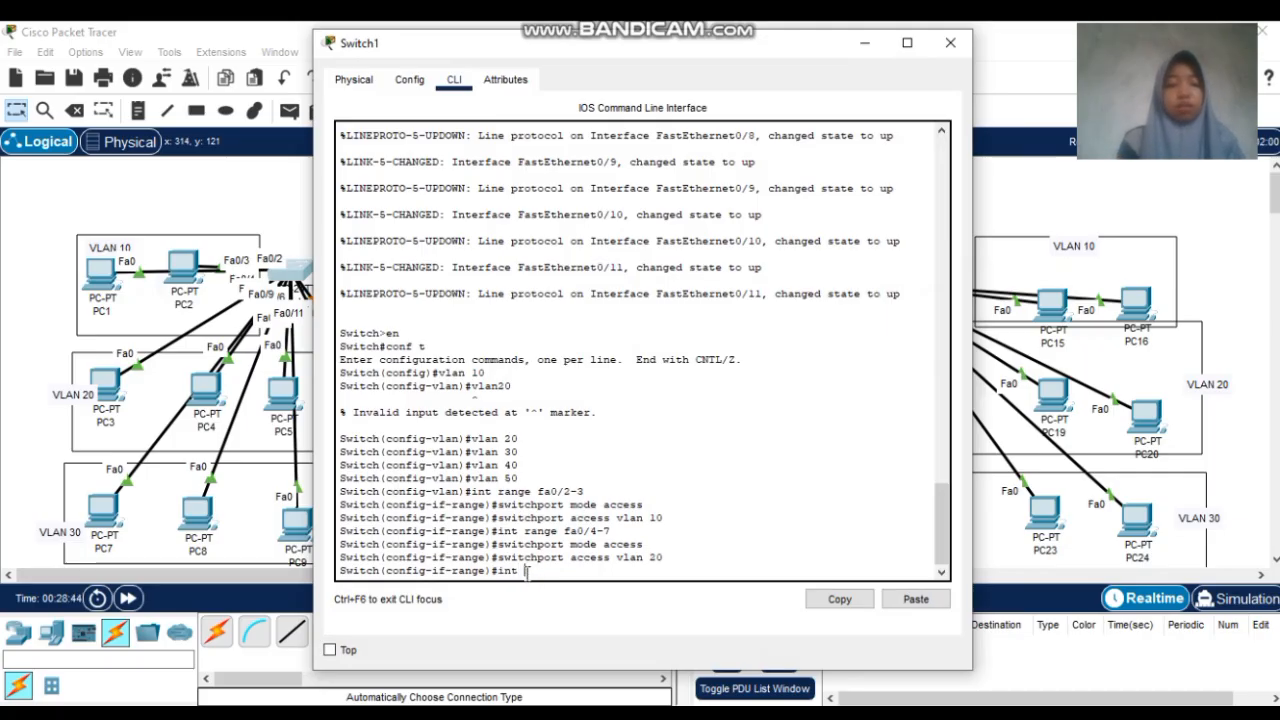
type("range")
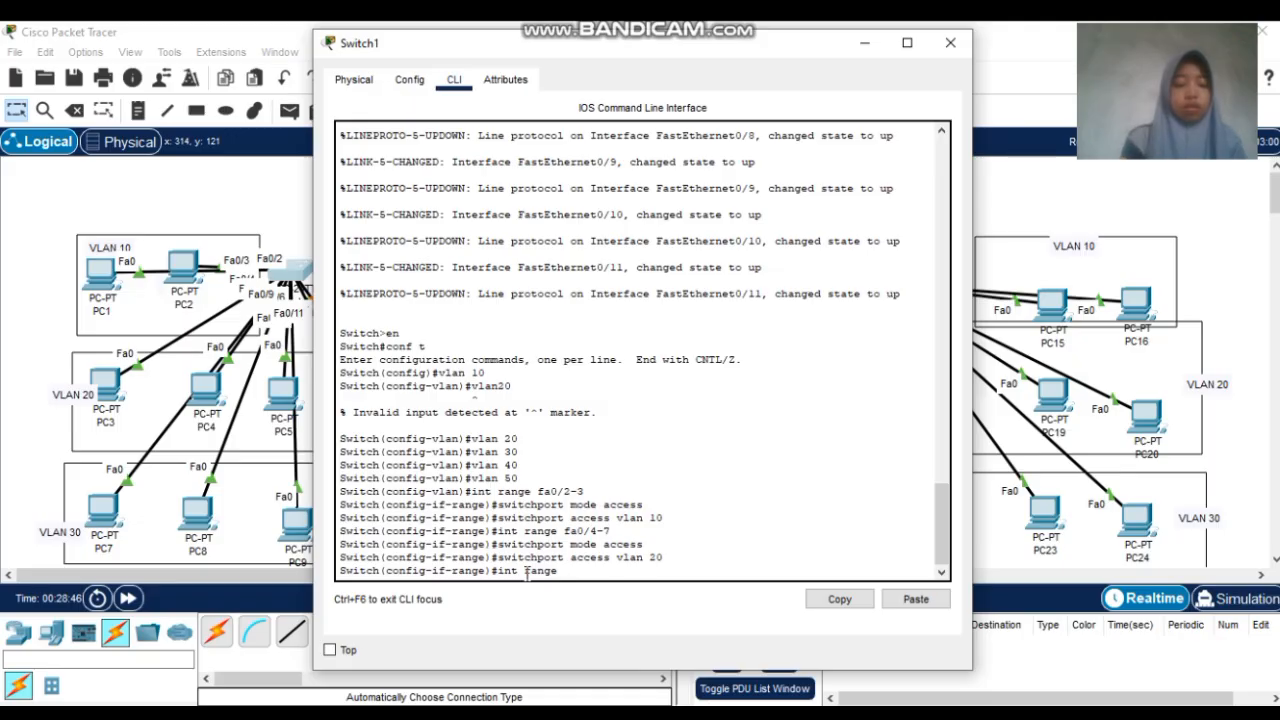
type(" fa0/8-11")
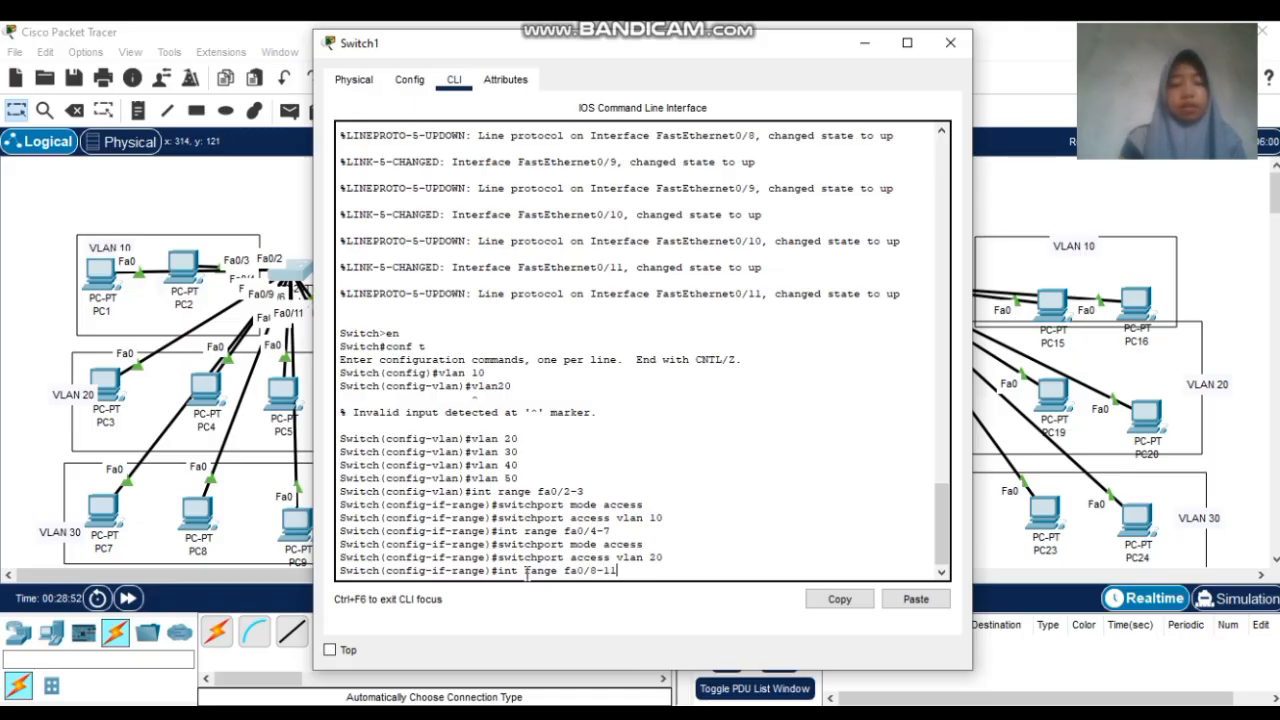
key("Return")
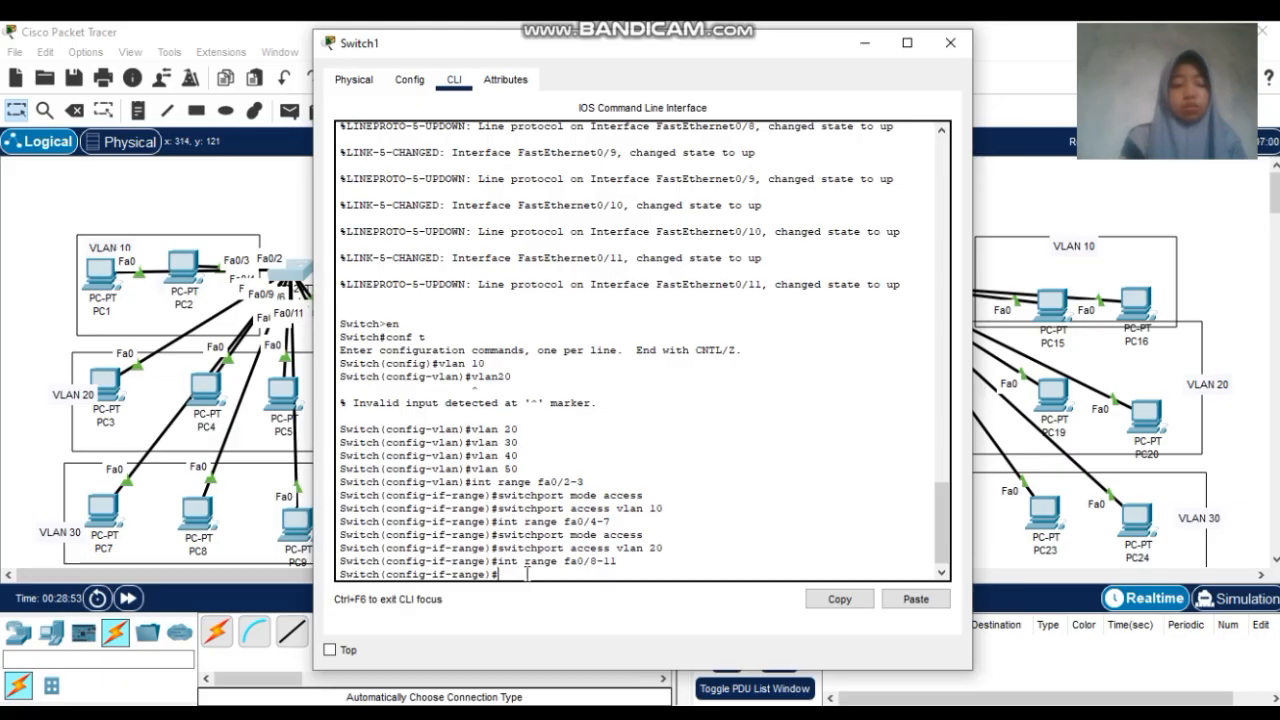
type("switch")
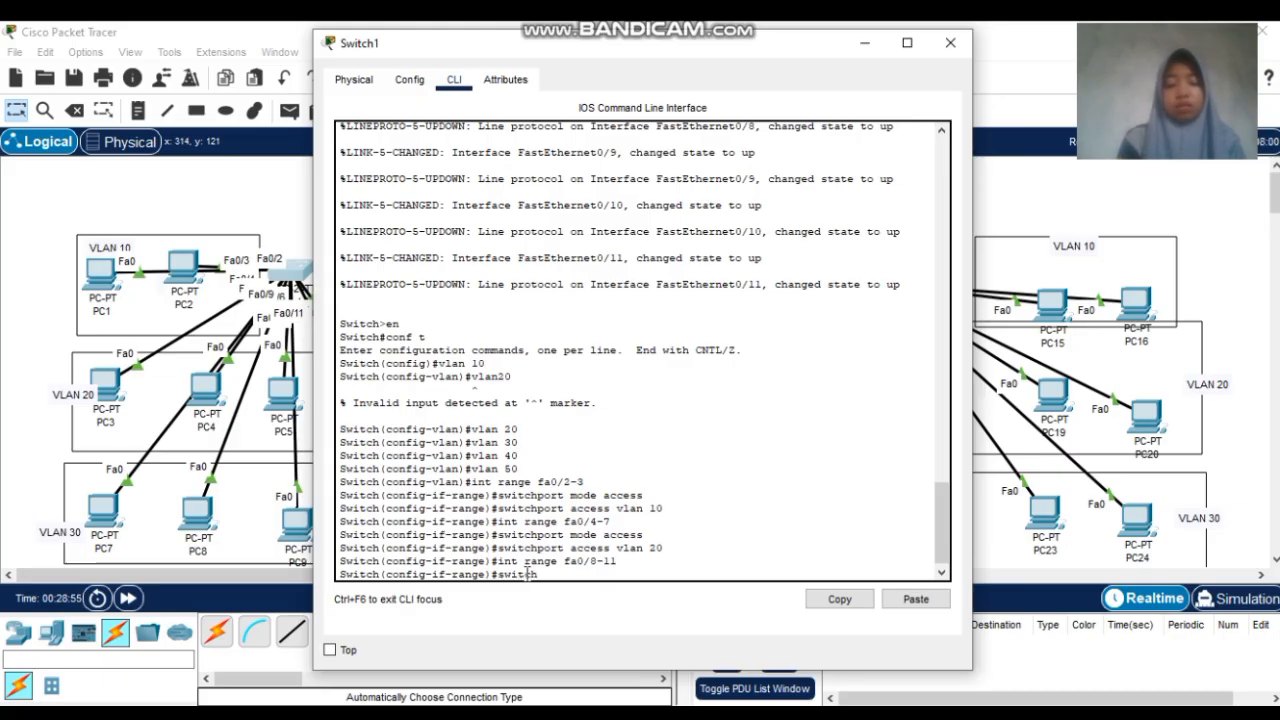
type("port mode")
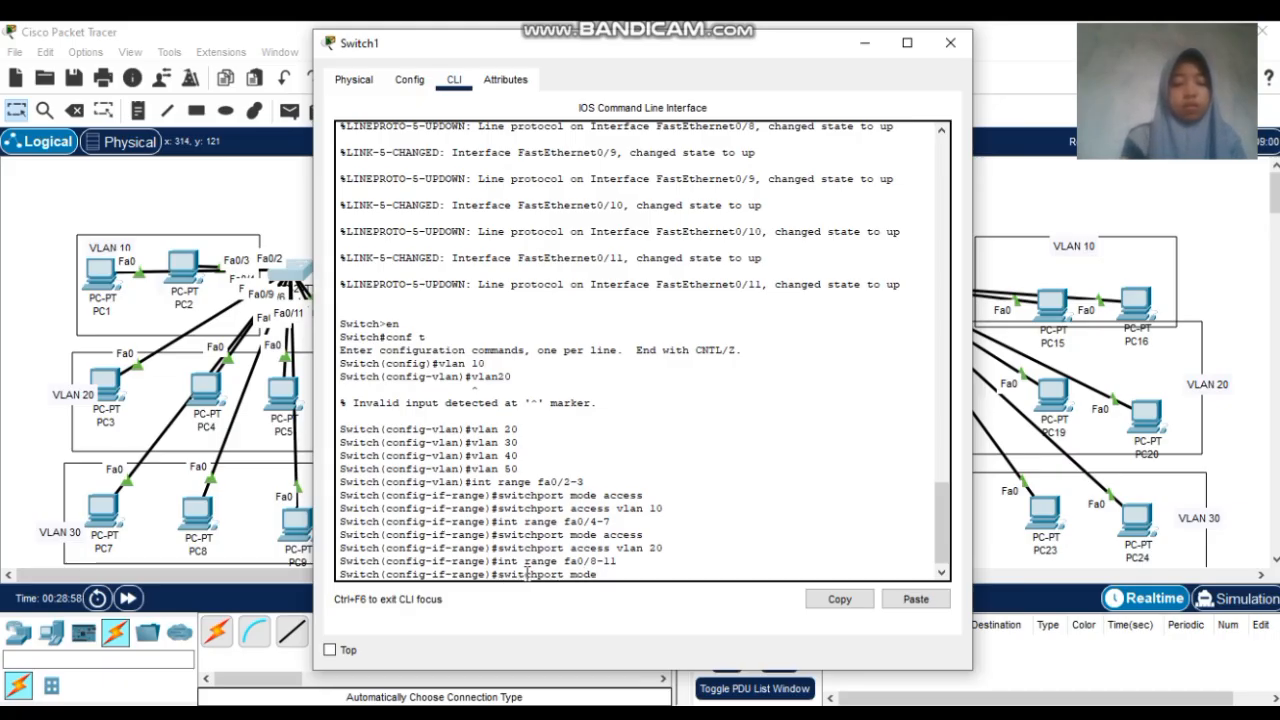
type(" access")
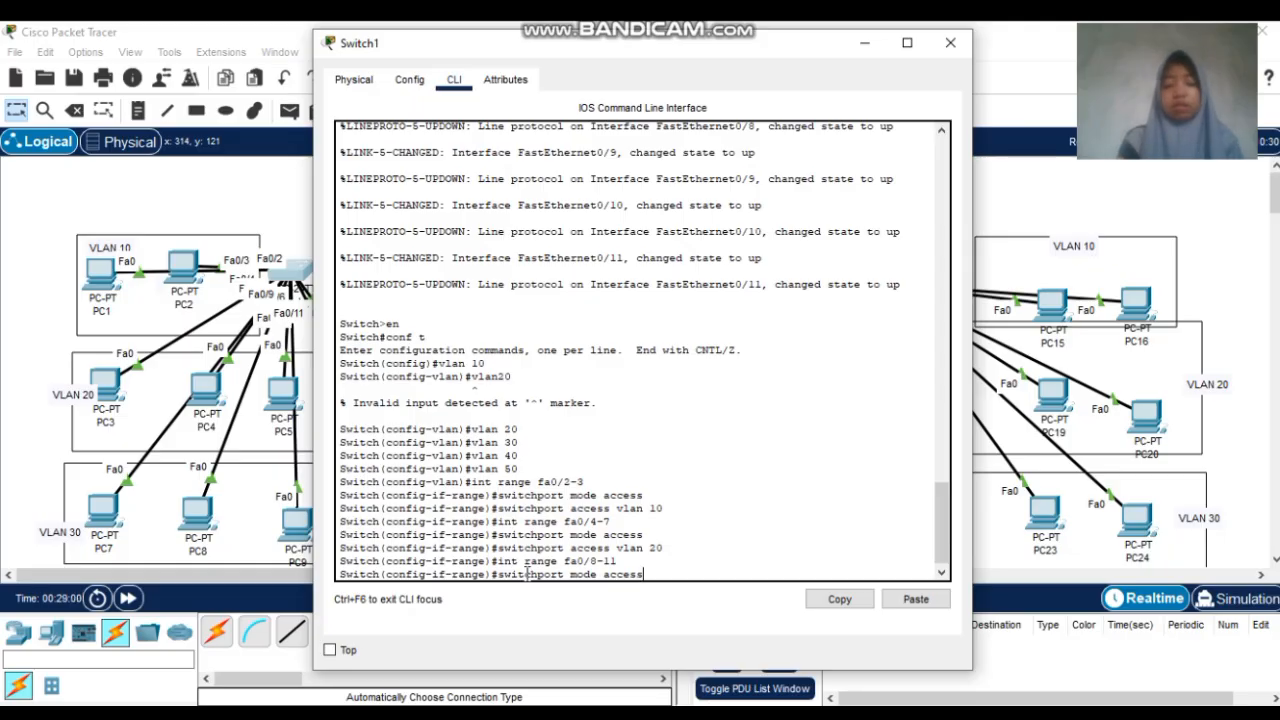
key("Return")
Assign the fa0/8-11 ports on Switch1 to VLAN 30 with "switchport access vlan 30"
type("swi")
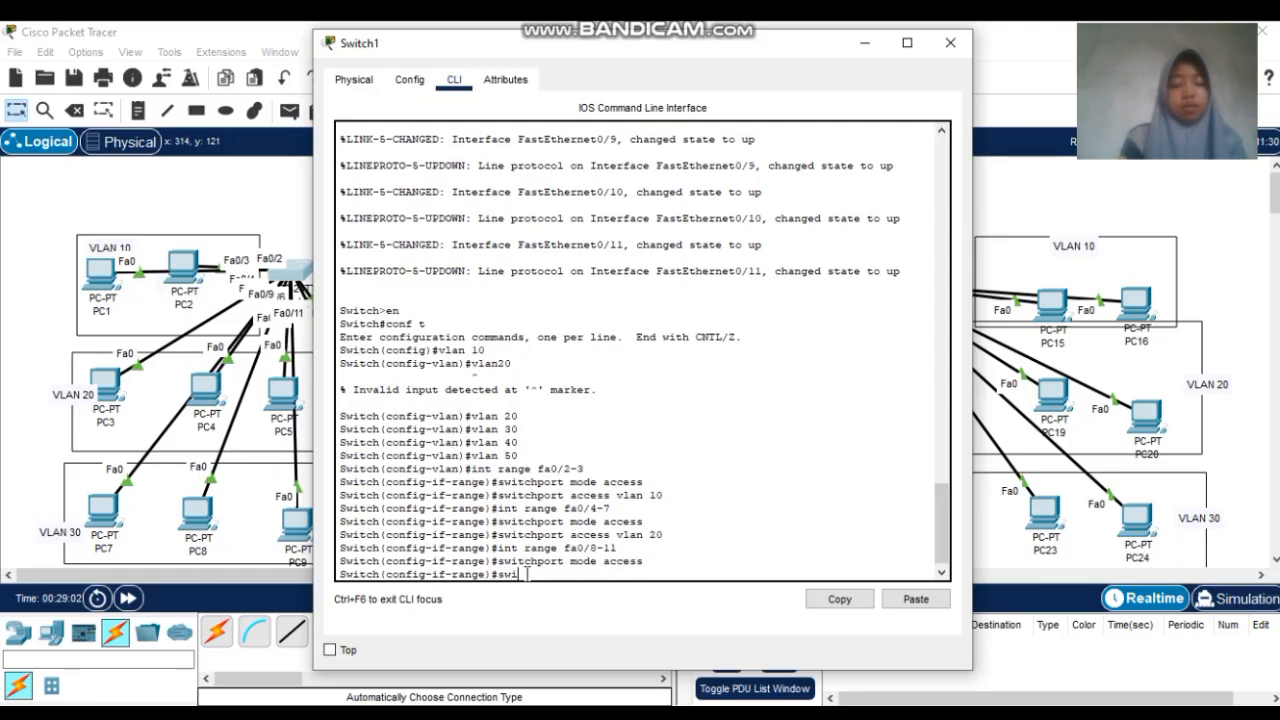
type("tch")
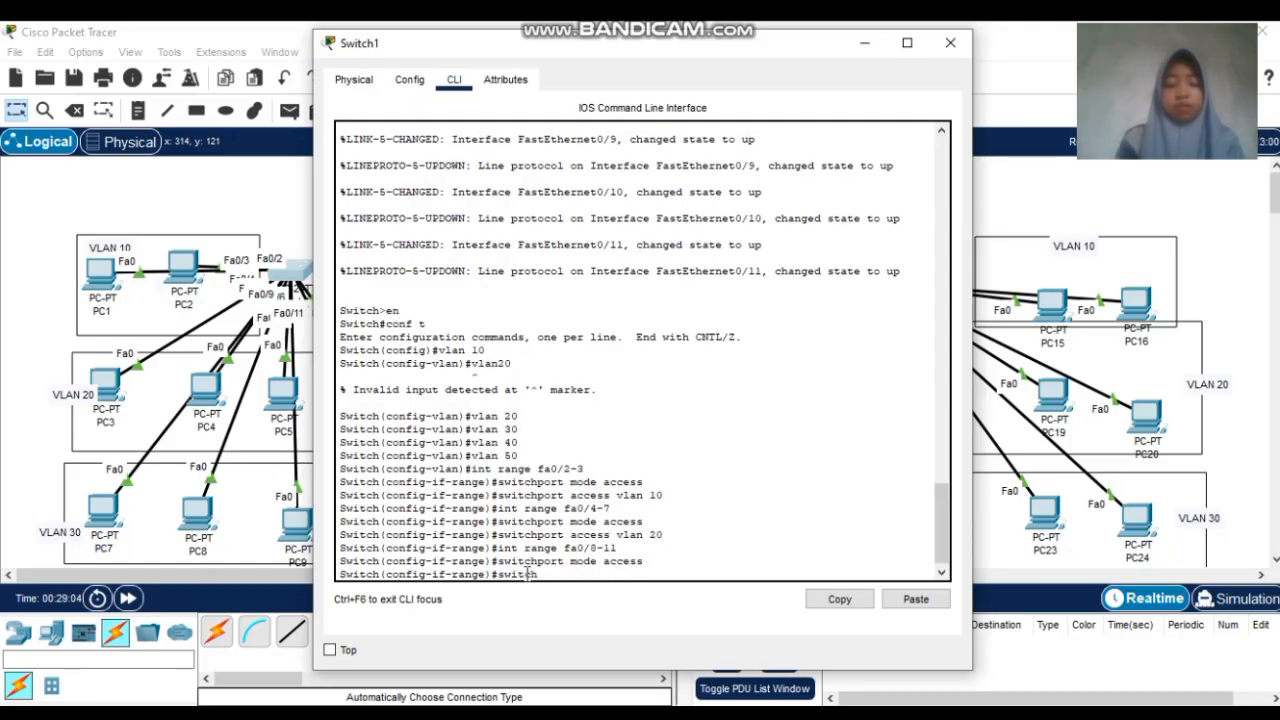
type("port acces")
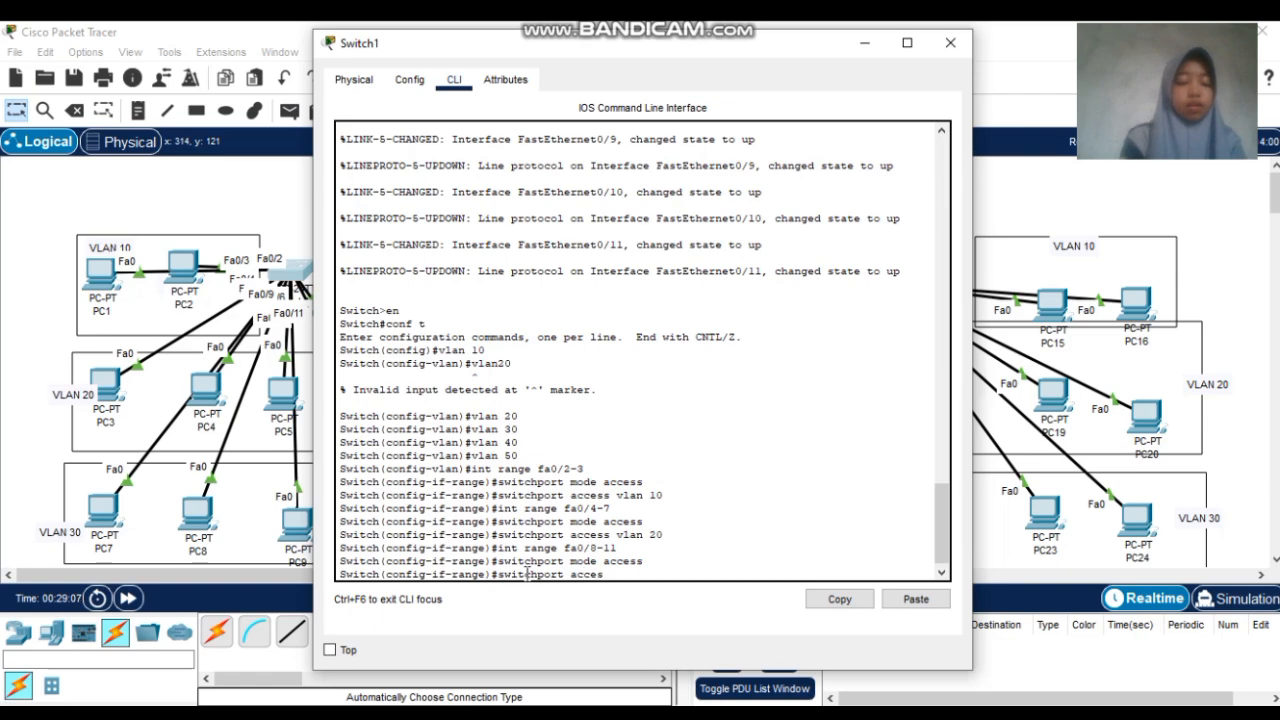
type("s vlan 2")
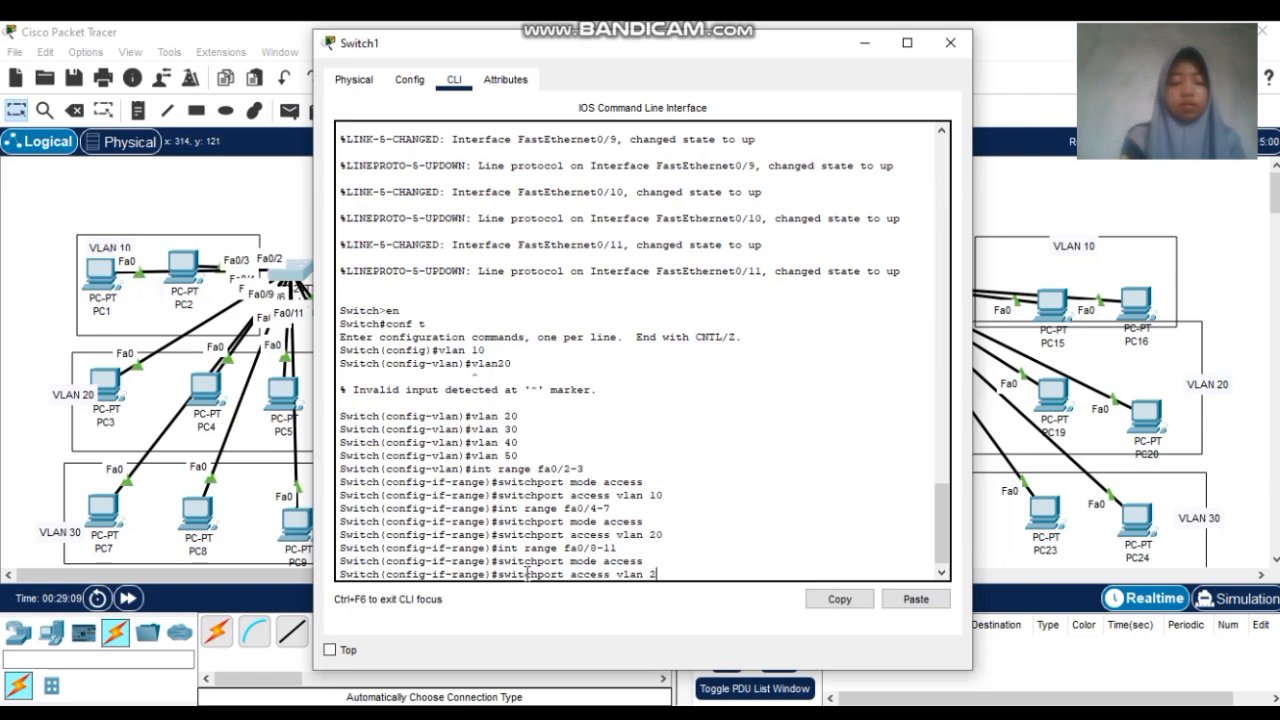
type("0")
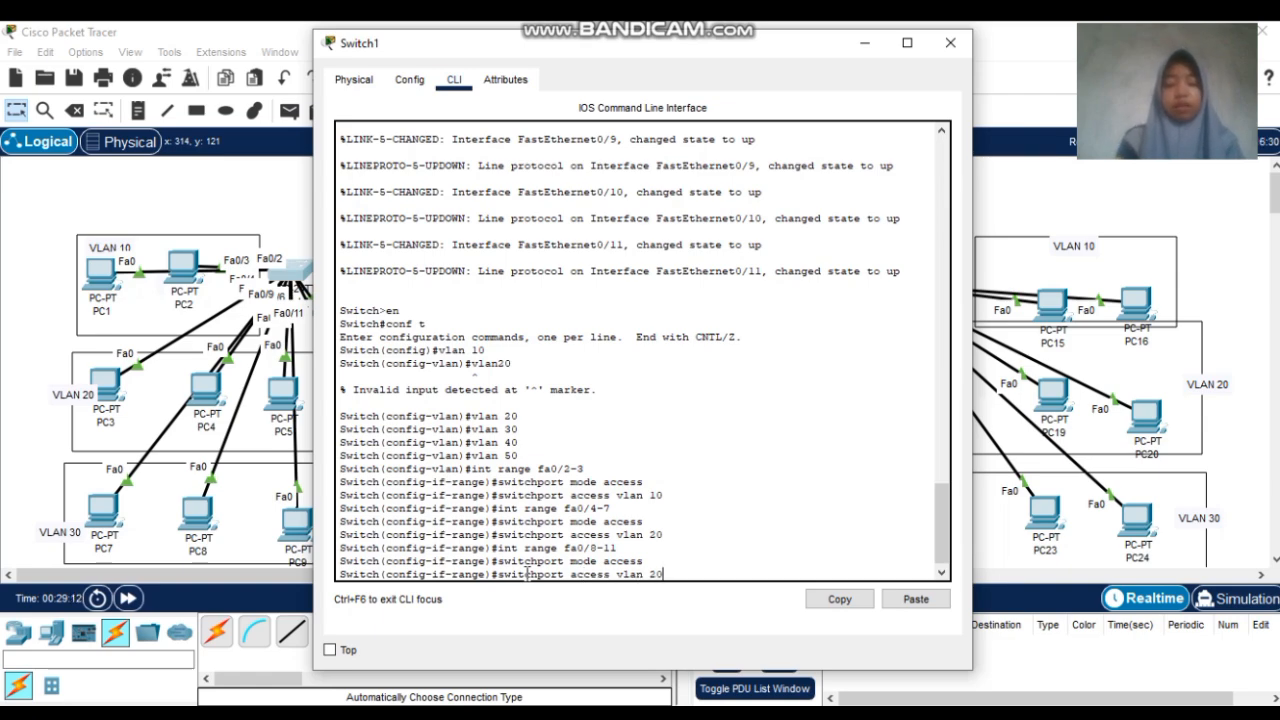
key("BackSpace")
type("30")
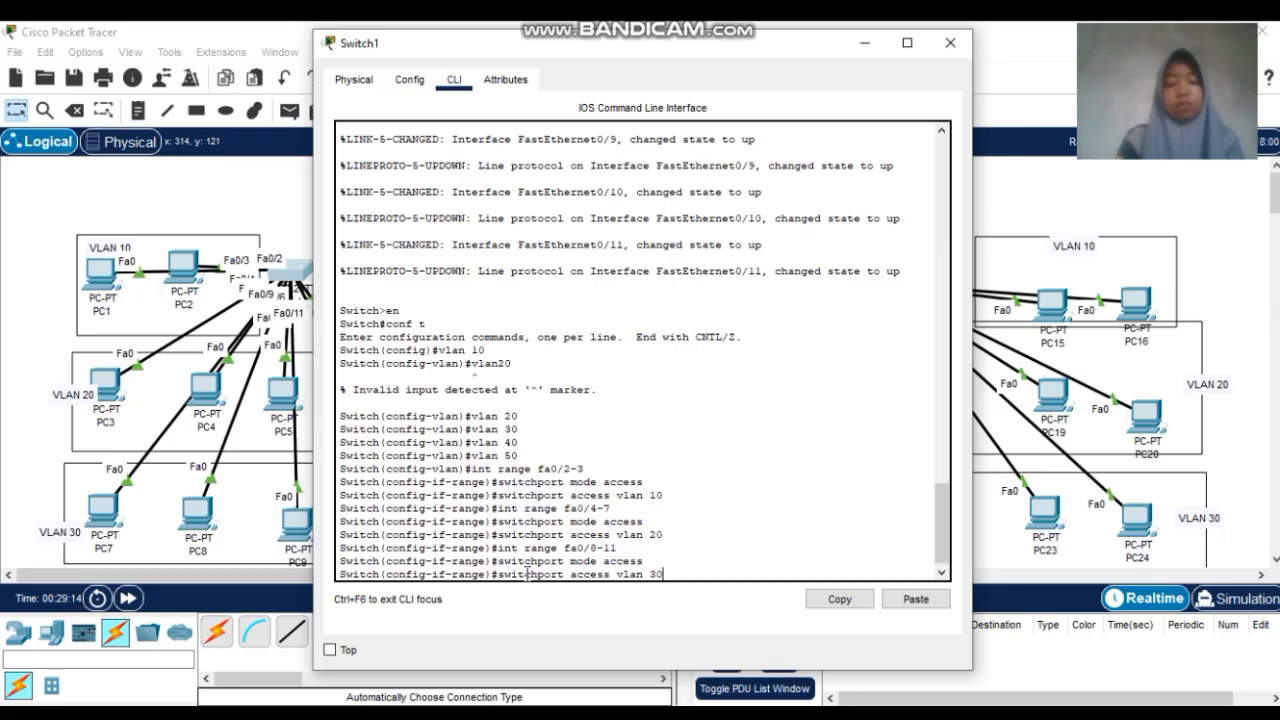
key("Return")
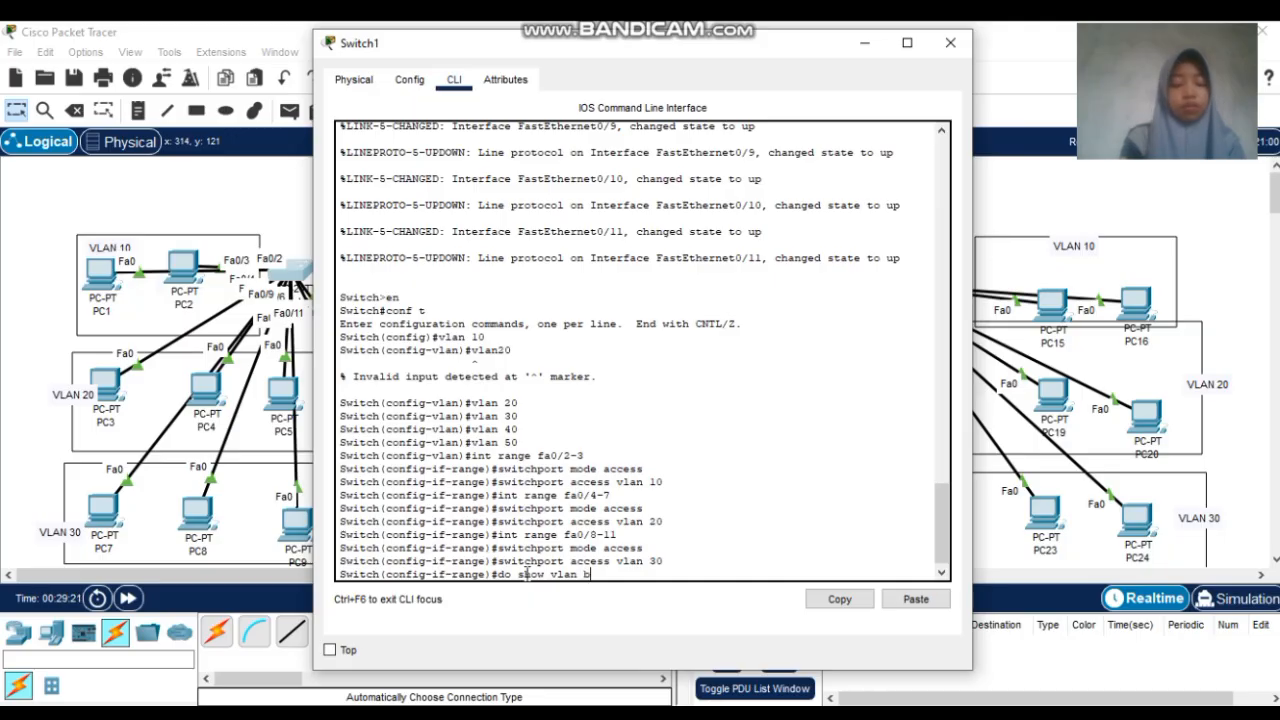
Check the port assignments on Switch1 with "do show vlan brief" and close its window
type("do show vlan brief")
key("Return")
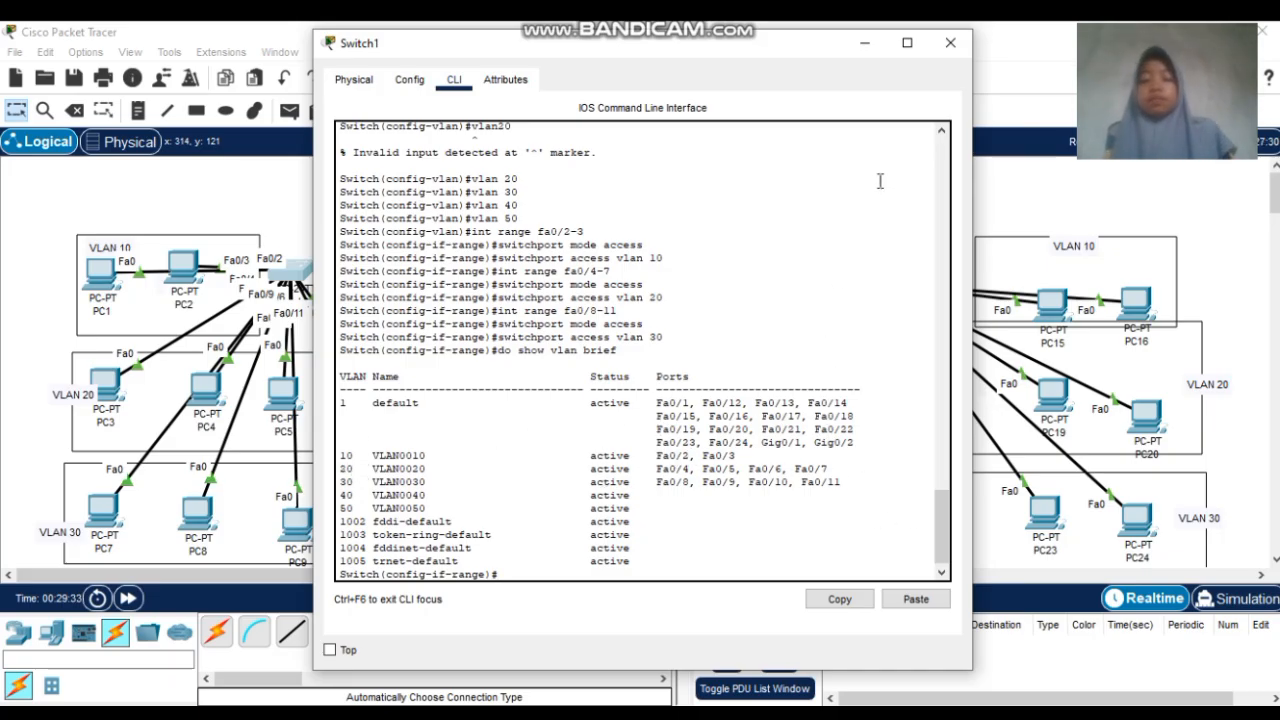
left_click(950, 43)
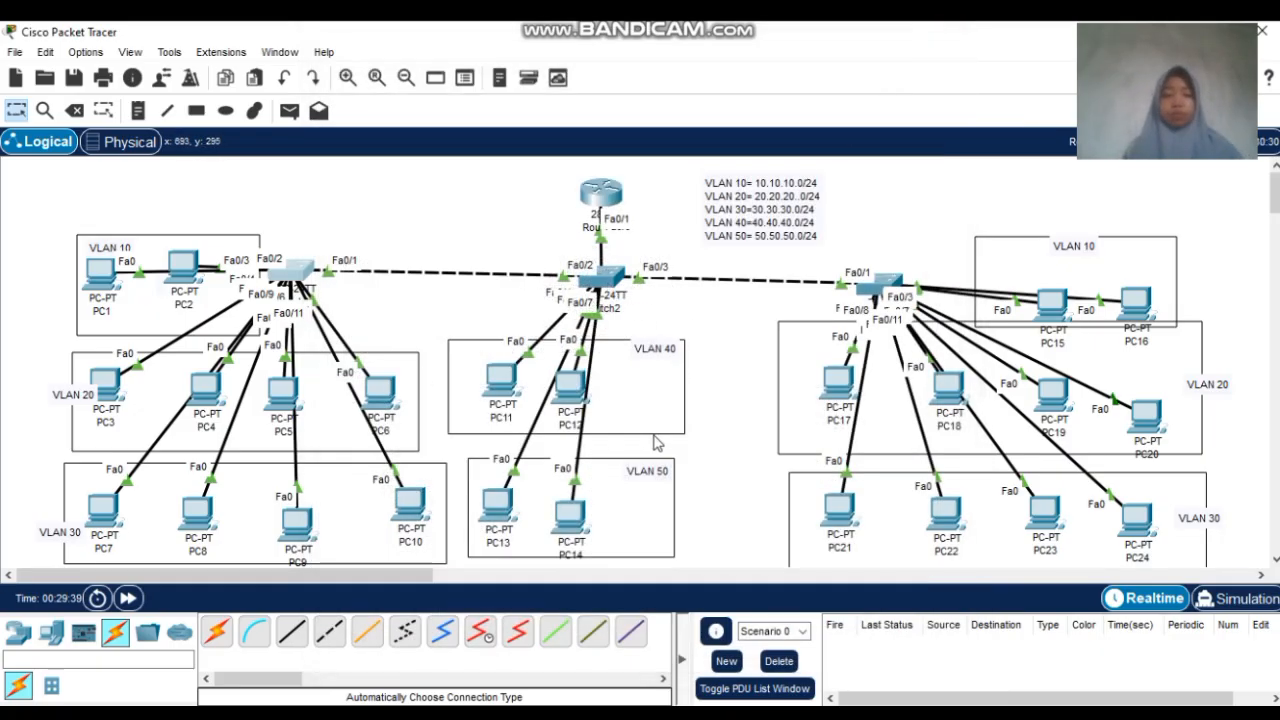
Shift PC12 and PC11 inside the VLAN 40 area to check their port labels, and open Switch2's command line
left_click_drag(577, 396, 630, 396)
mouse_move(514, 388)
left_mouse_down()
mouse_move(492, 250)
mouse_move(515, 330)
mouse_move(515, 402)
left_mouse_up()
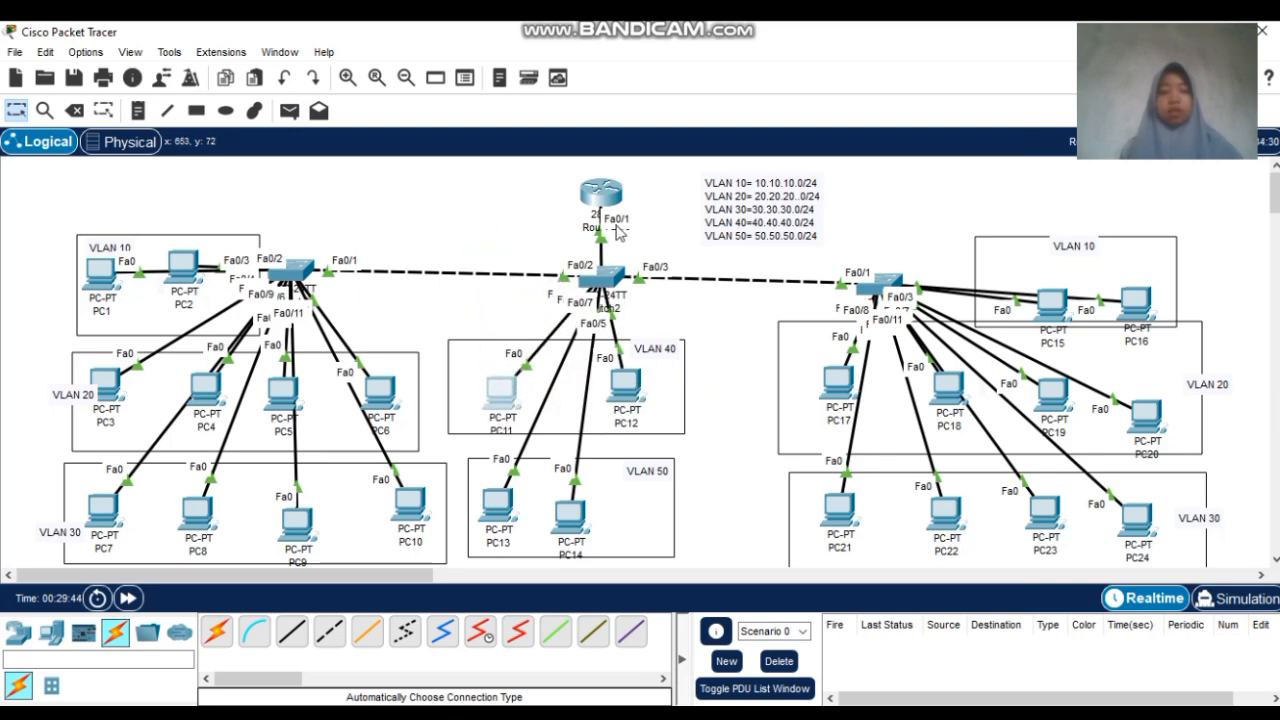
left_click(608, 276)
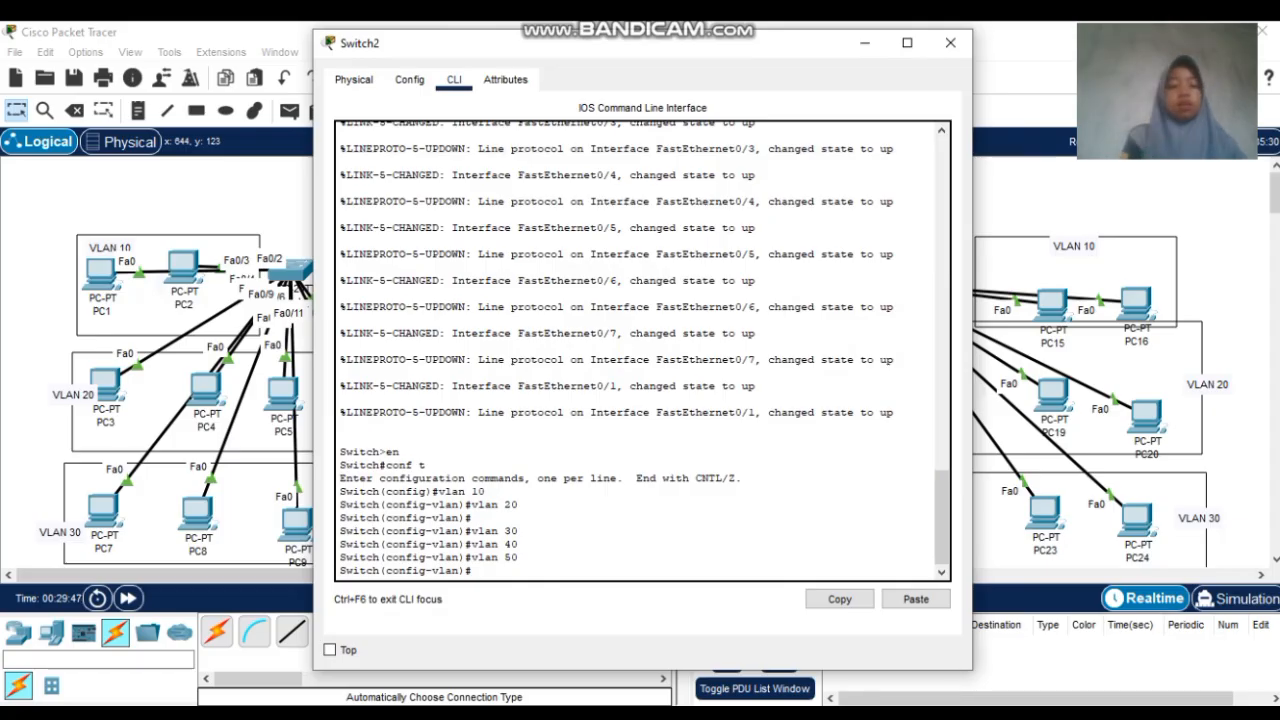
Select the interface range fa0/4-5 on Switch2 and set it to access mode with "switchport mode access"
left_click(608, 569)
type("in")
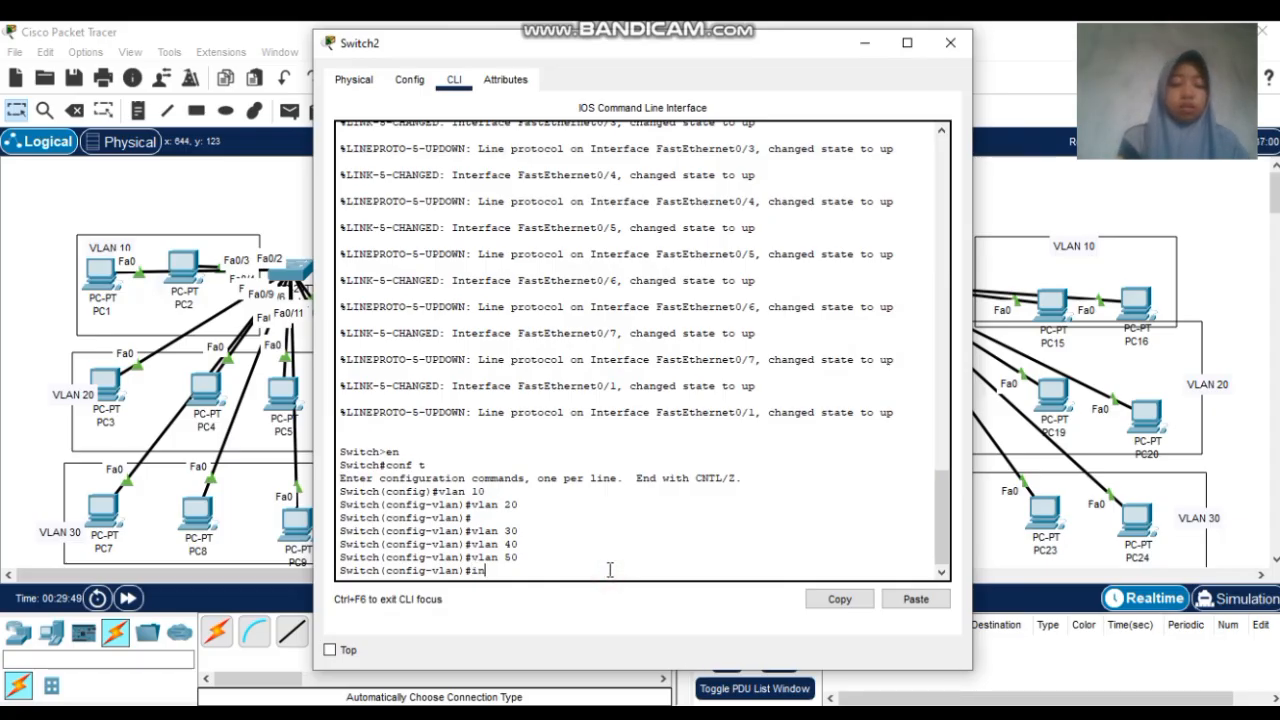
type("t range")
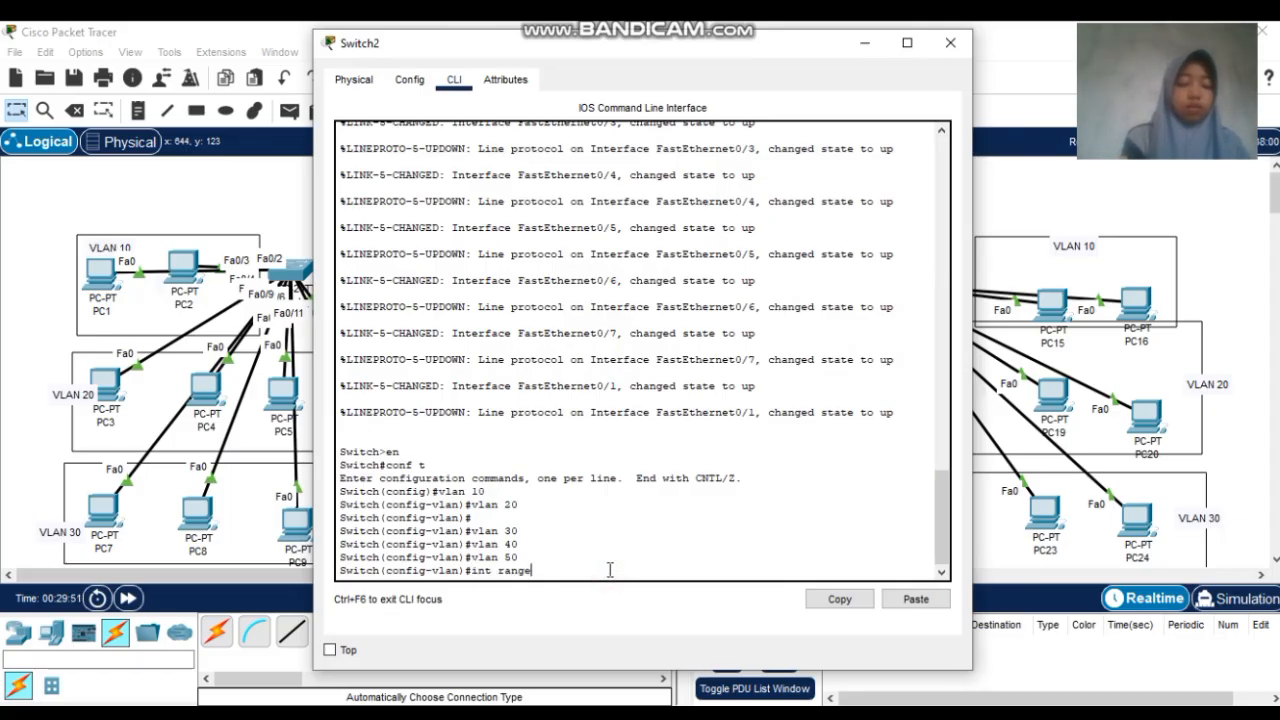
type(" fa0/")
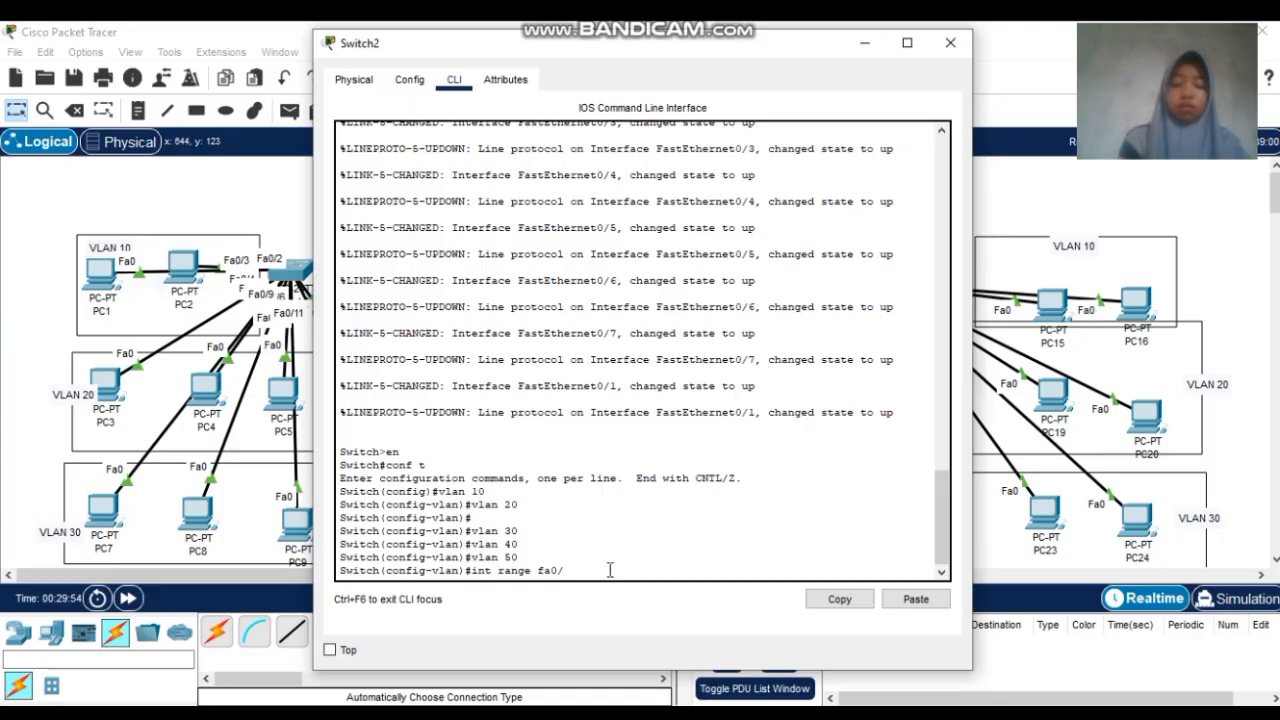
type("4")
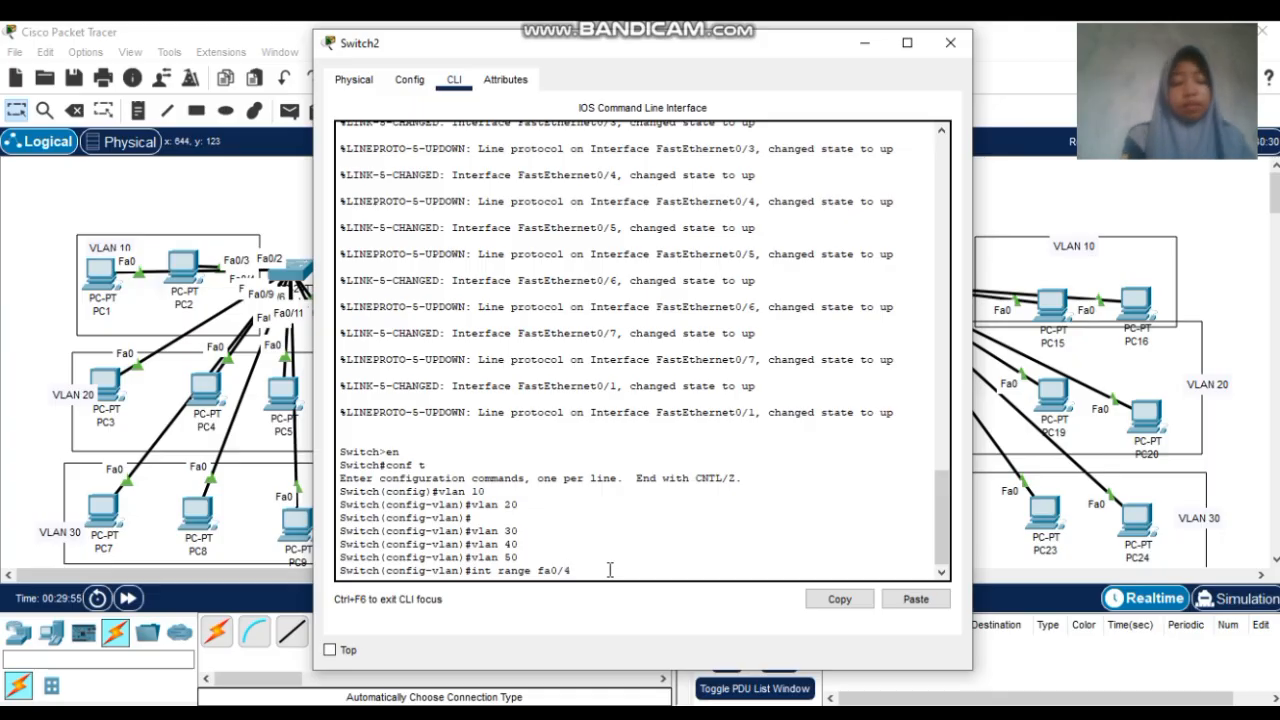
type("-5")
key("Return")
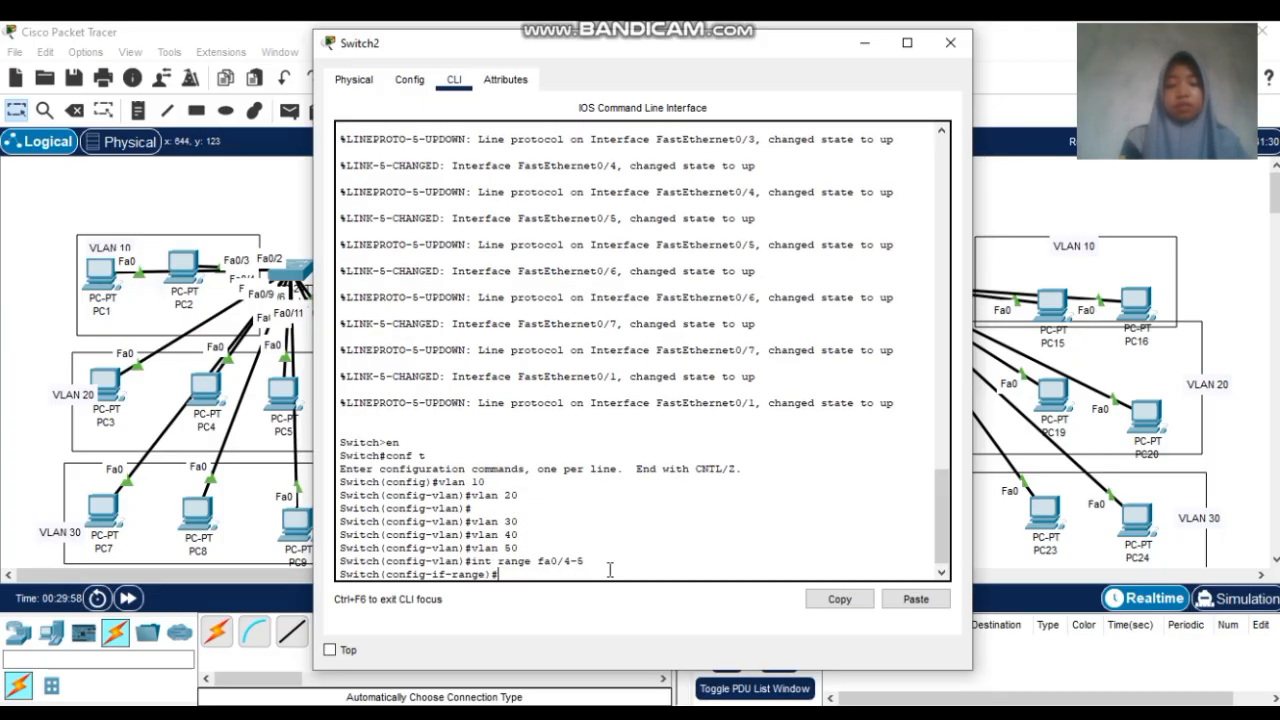
type("swit")
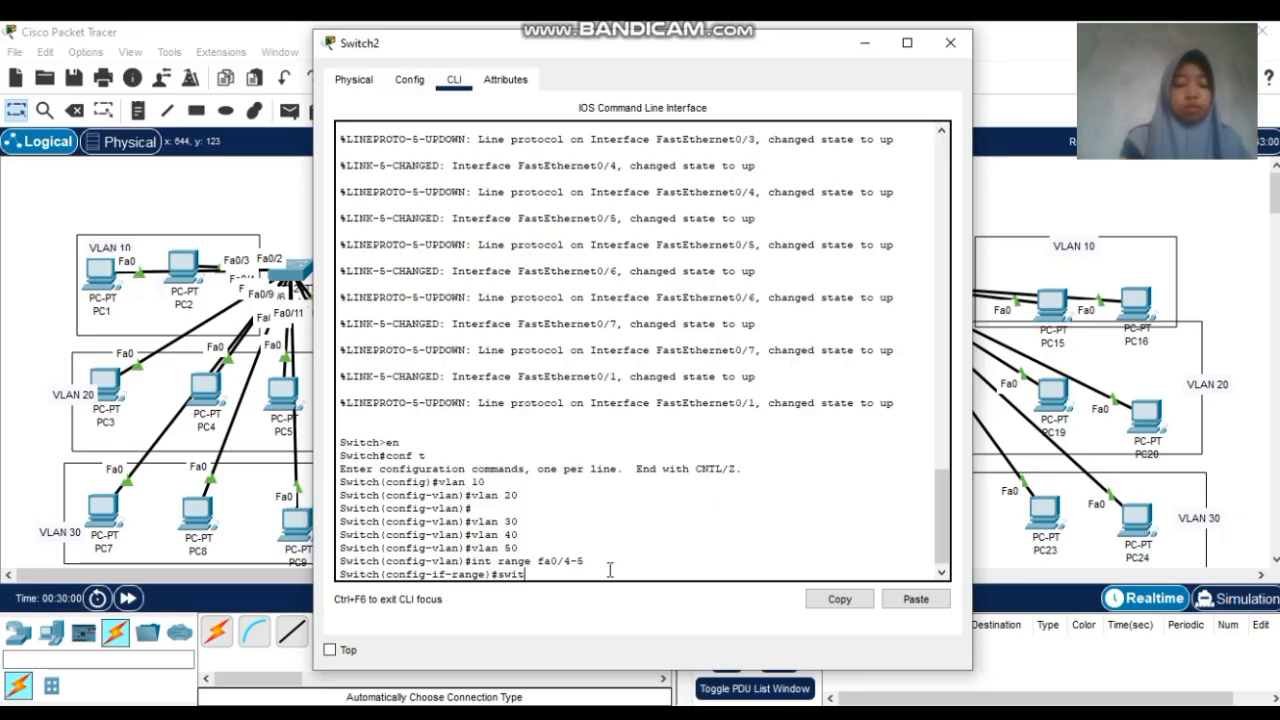
type("chport mo")
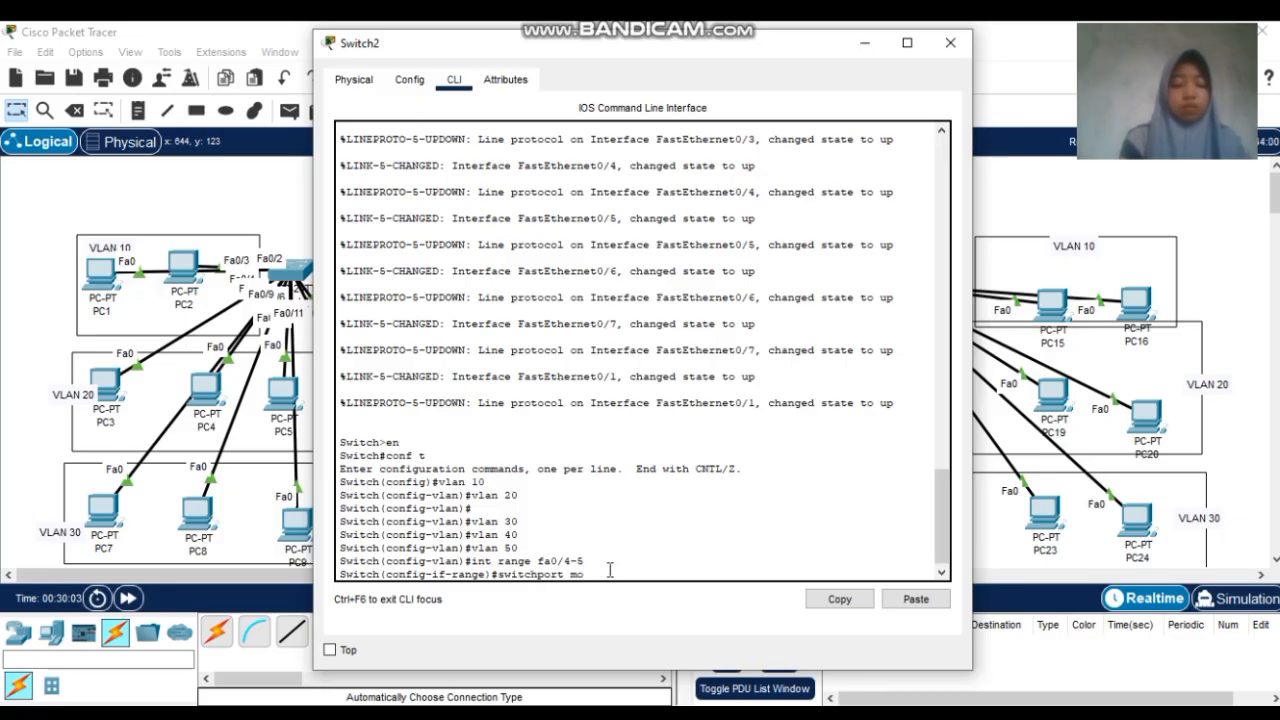
type("de access")
key("Return")
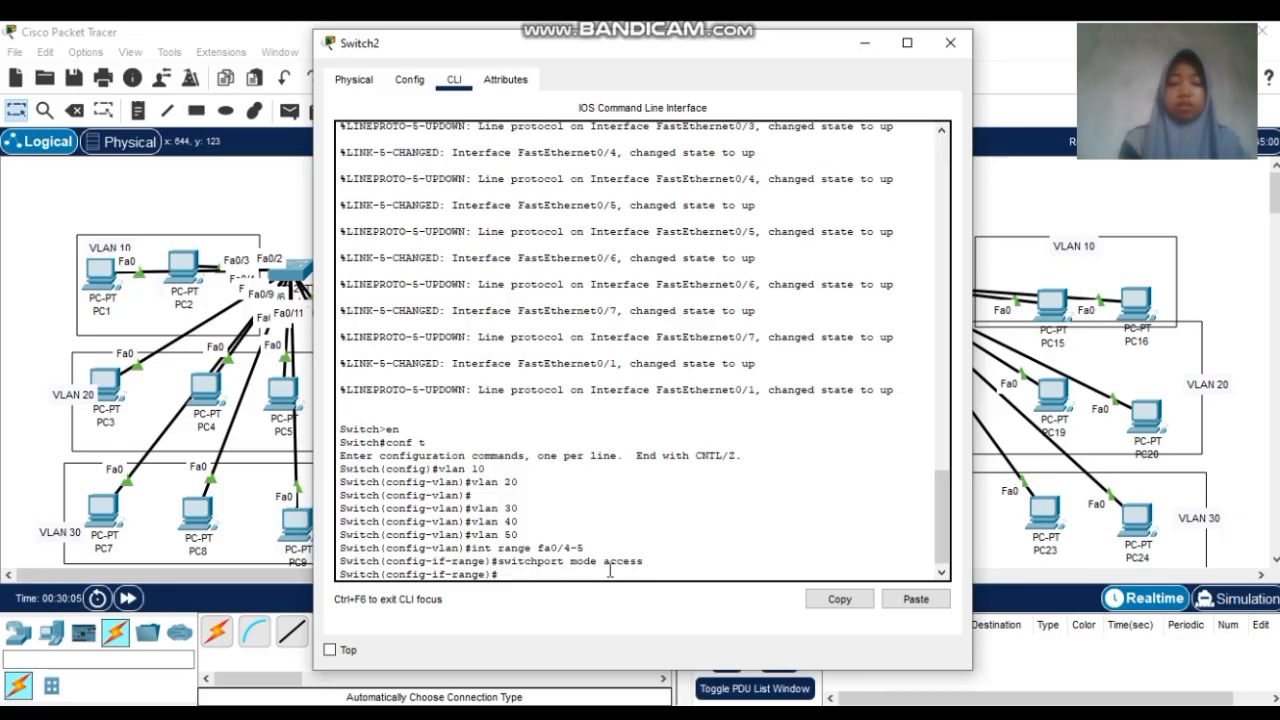
Assign the fa0/4-5 ports on Switch2 to VLAN 40 with "switchport access vlan 40" and close its window
type("switc")
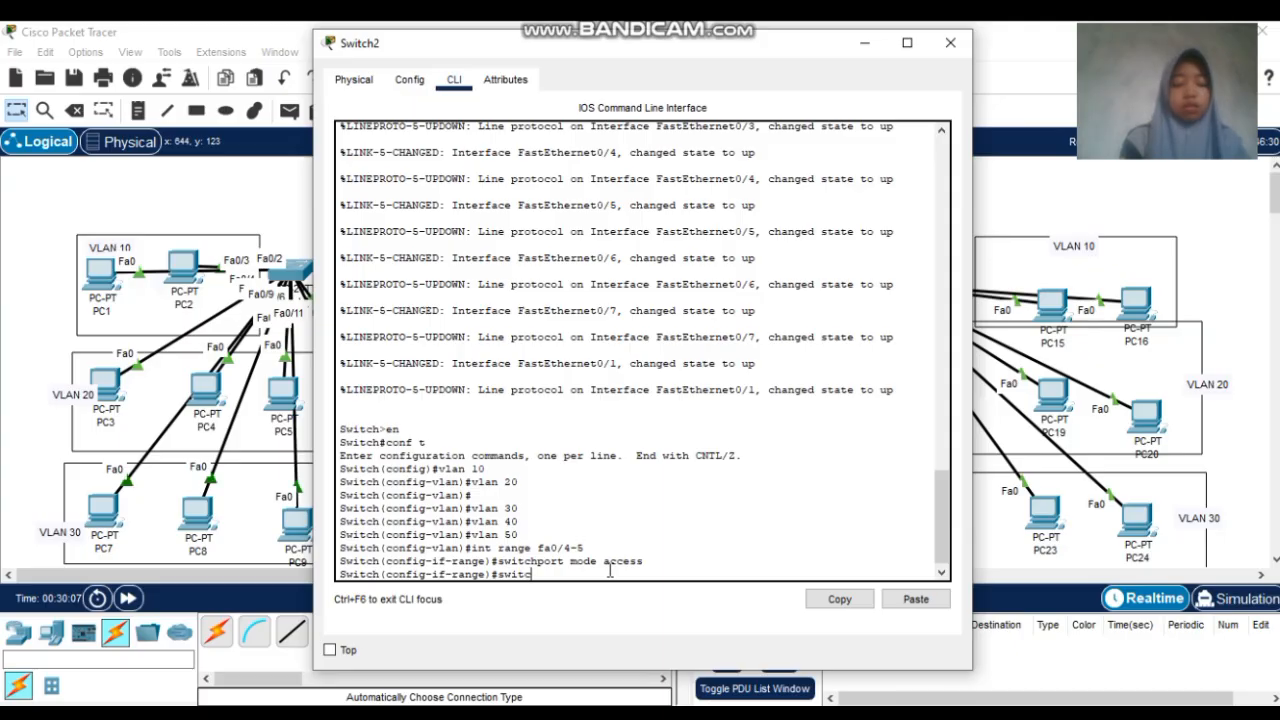
type("hport access vlan")
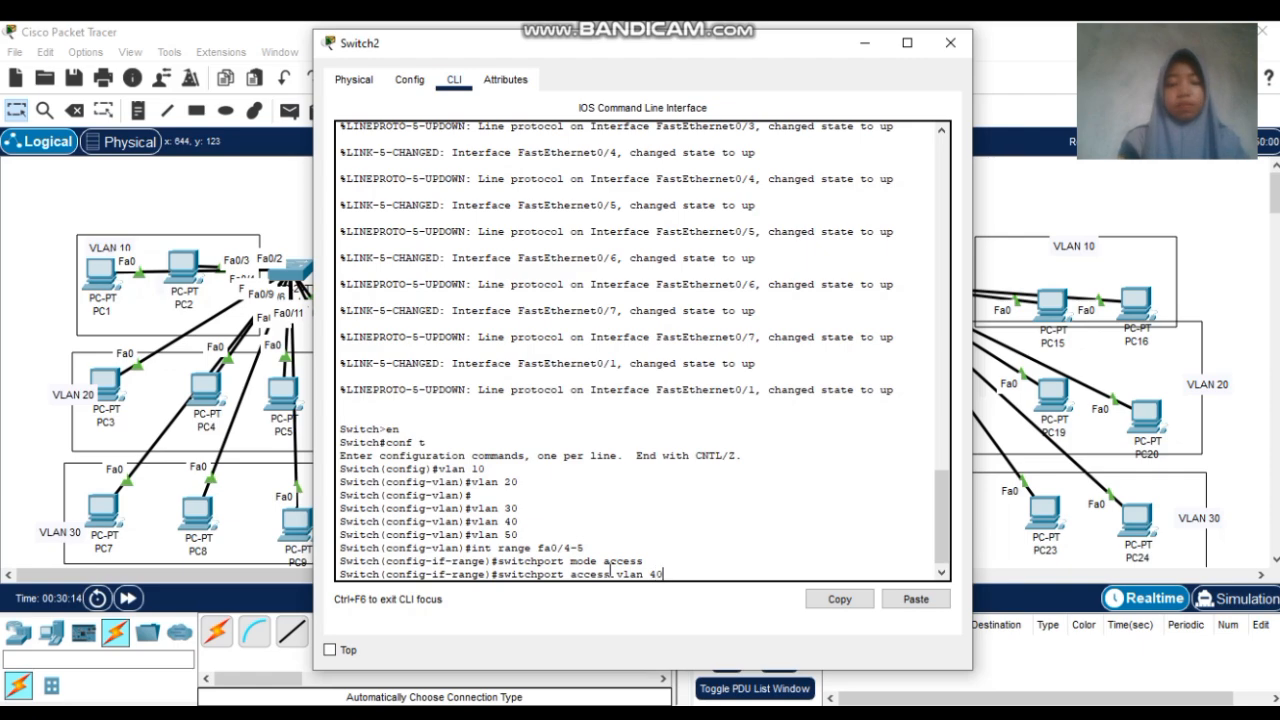
type(" 40")
key("Return")
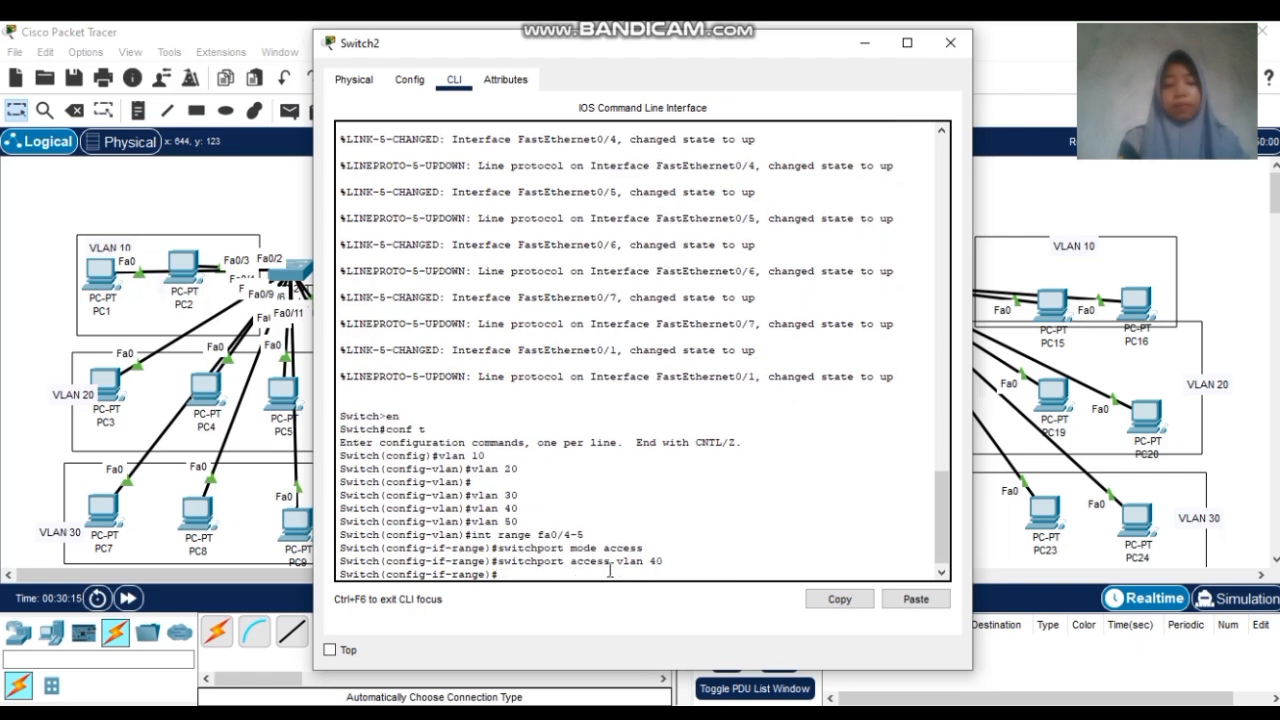
left_click(949, 43)
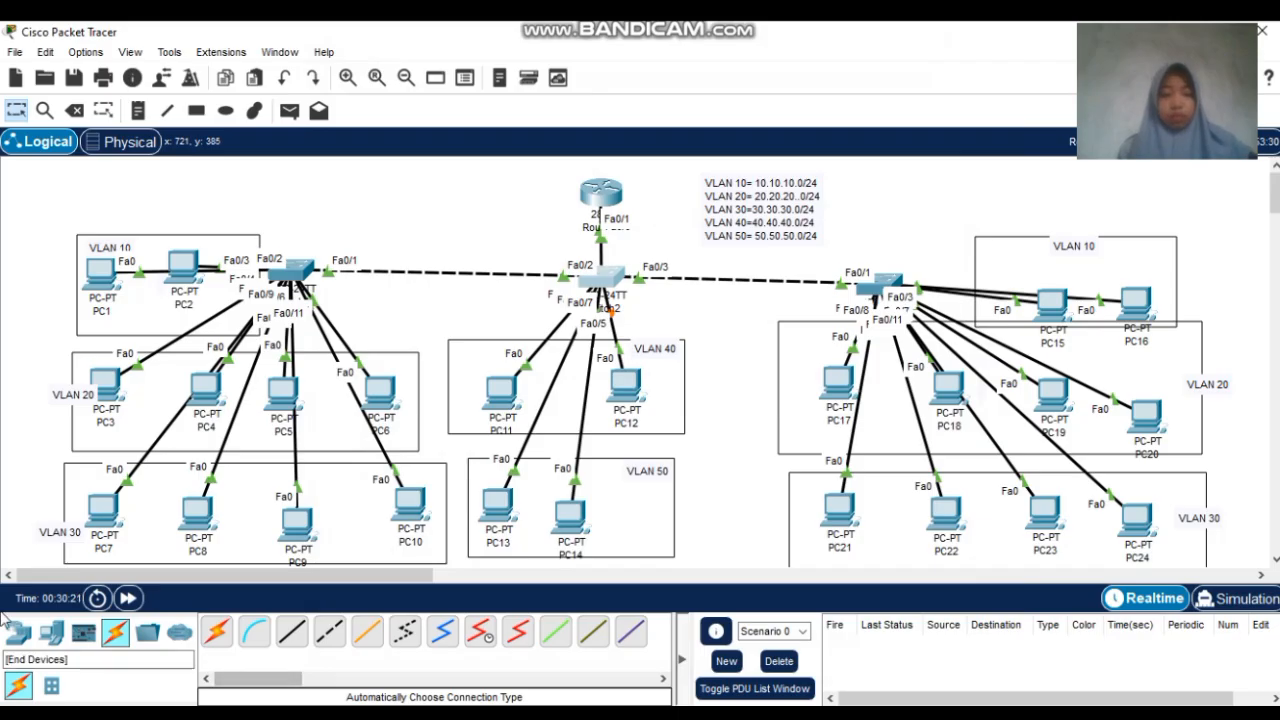
Reposition PC13 and PC14 in the VLAN 50 area to check their port labels, and reopen Switch2's command line
left_click_drag(497, 505, 424, 360)
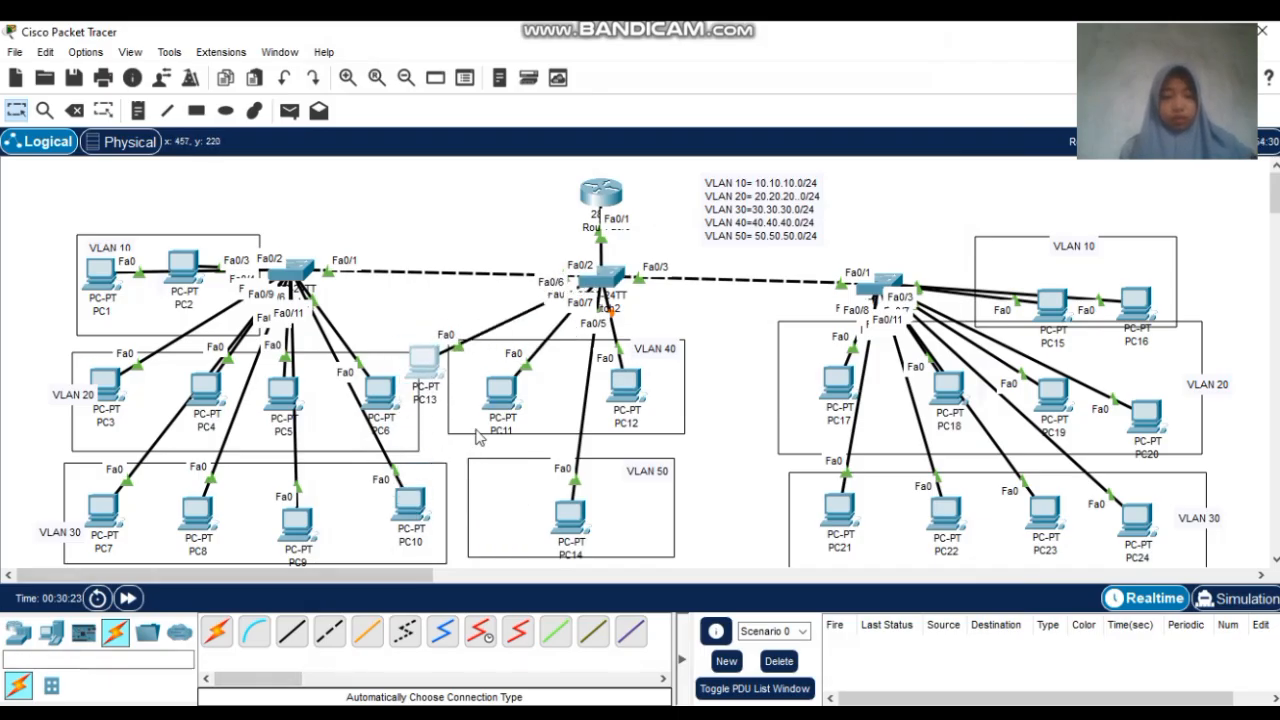
left_click_drag(478, 437, 580, 547)
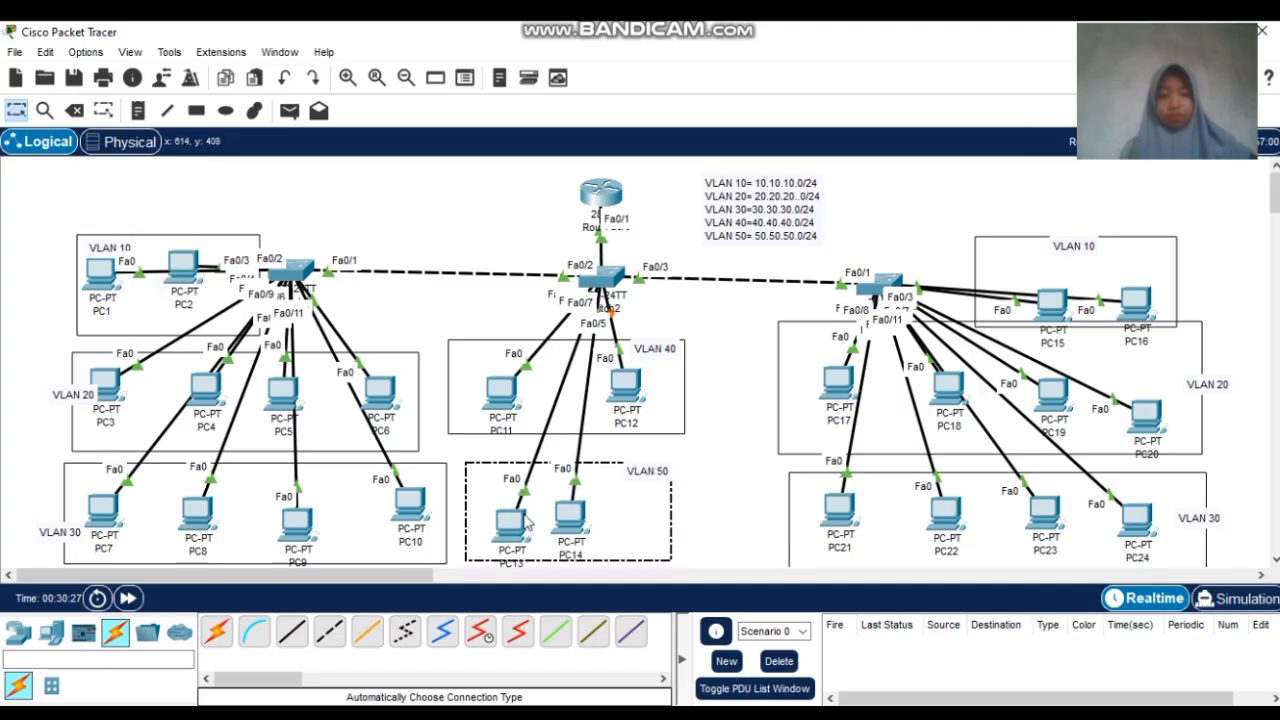
left_click(575, 525)
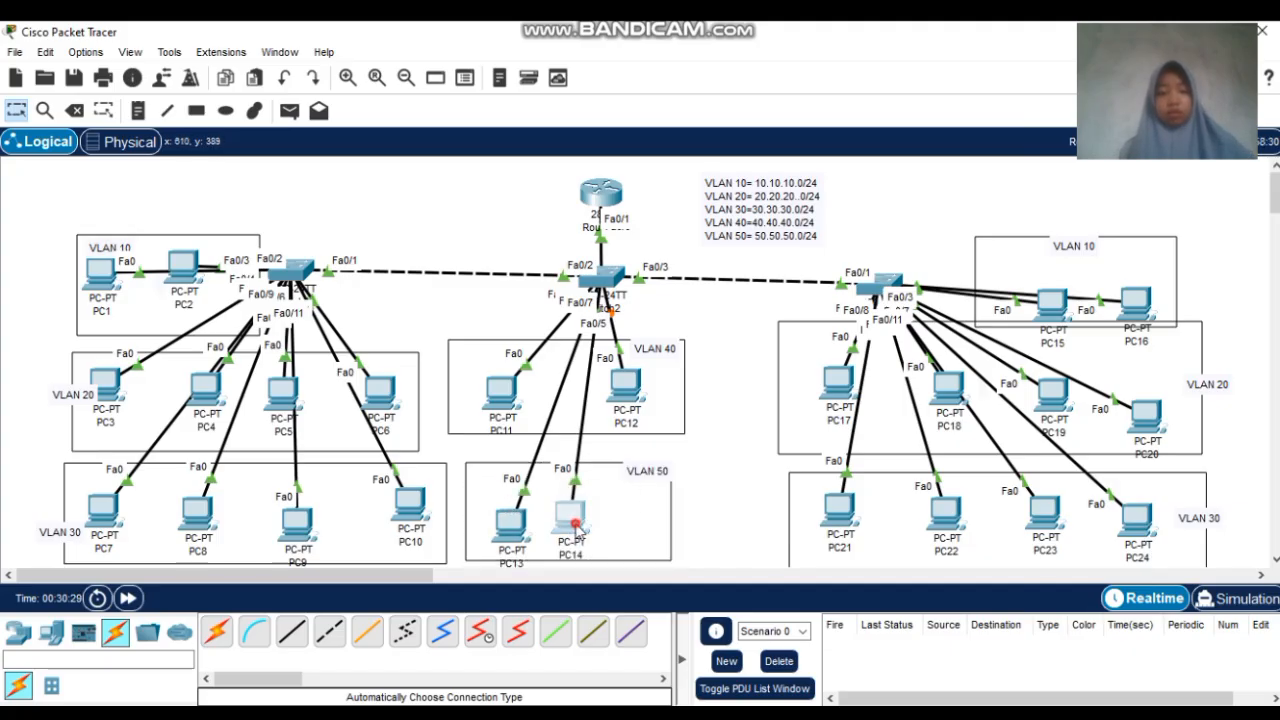
left_click(952, 38)
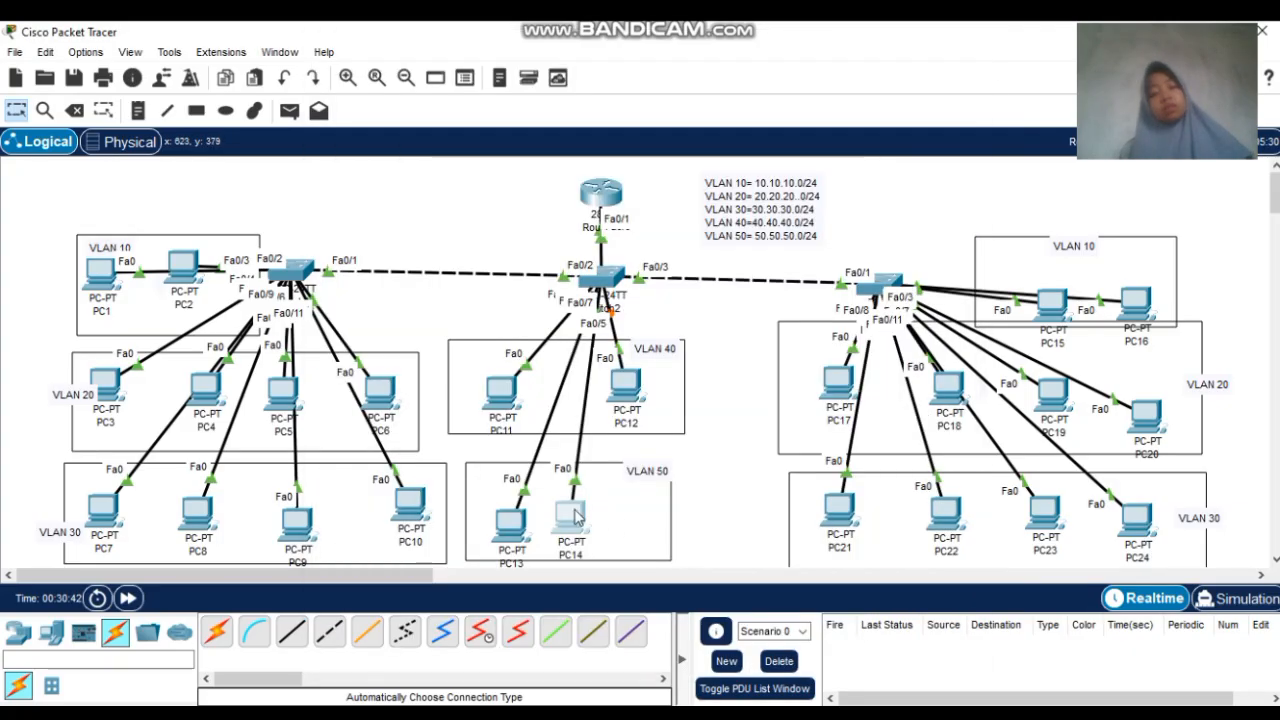
left_click_drag(575, 515, 620, 503)
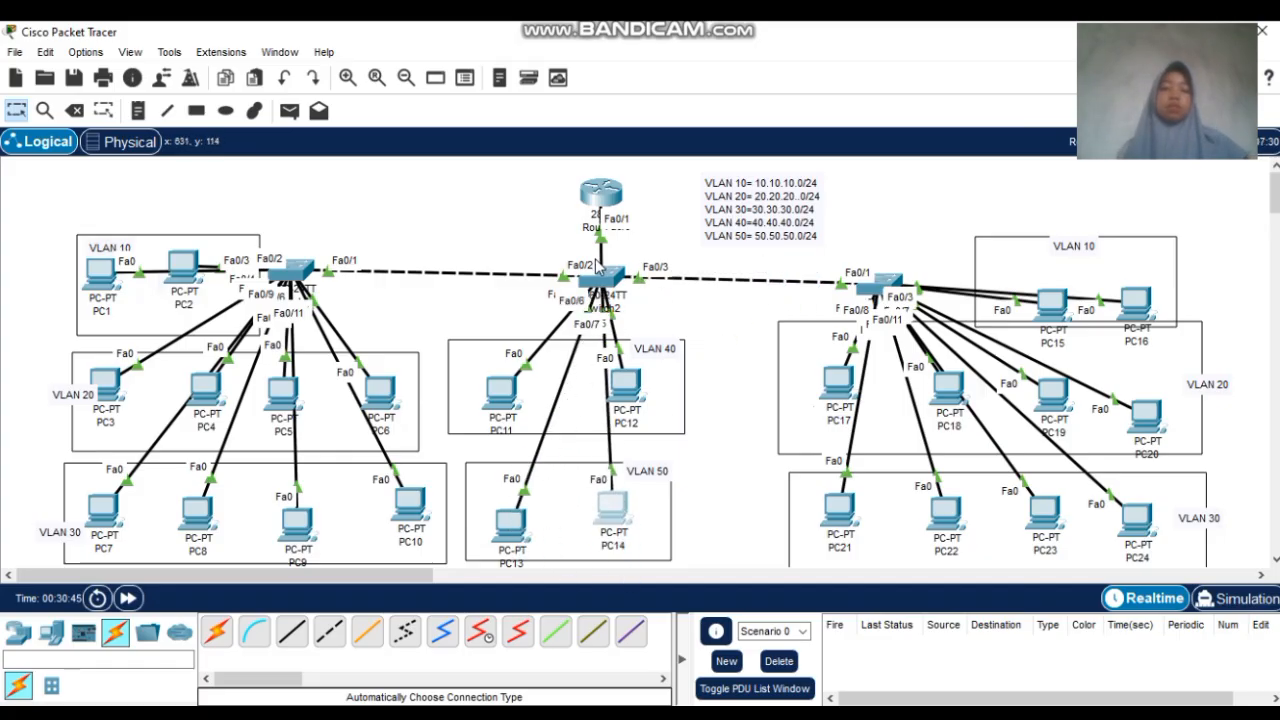
left_click(598, 268)
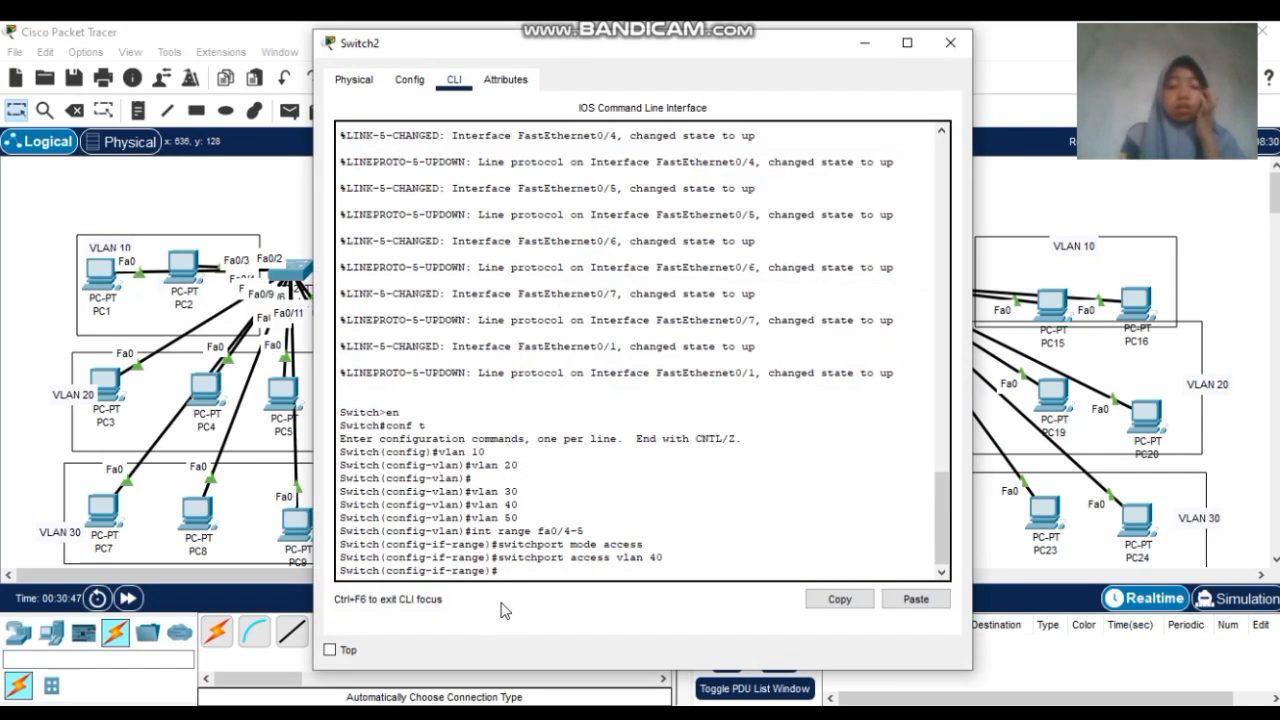
Select the interface range fa0/6-7 on Switch2 and set it to access mode with "switchport mode access"
type("int ")
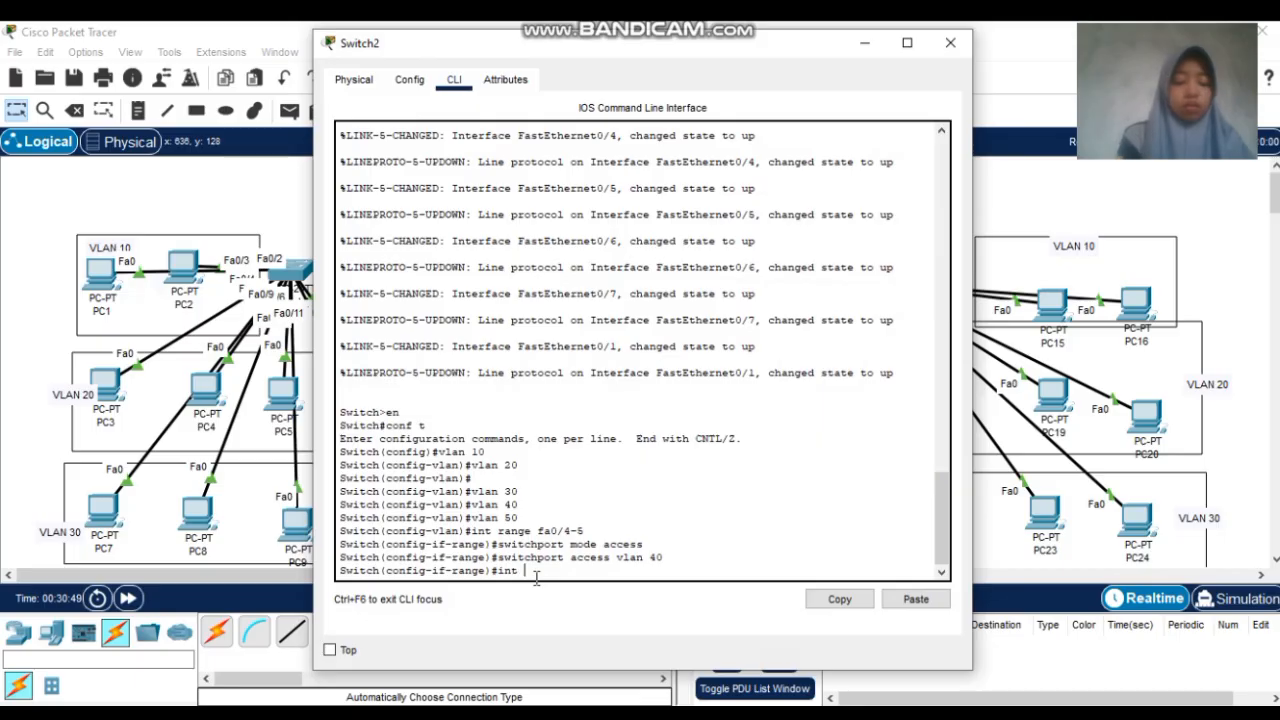
type("range fa")
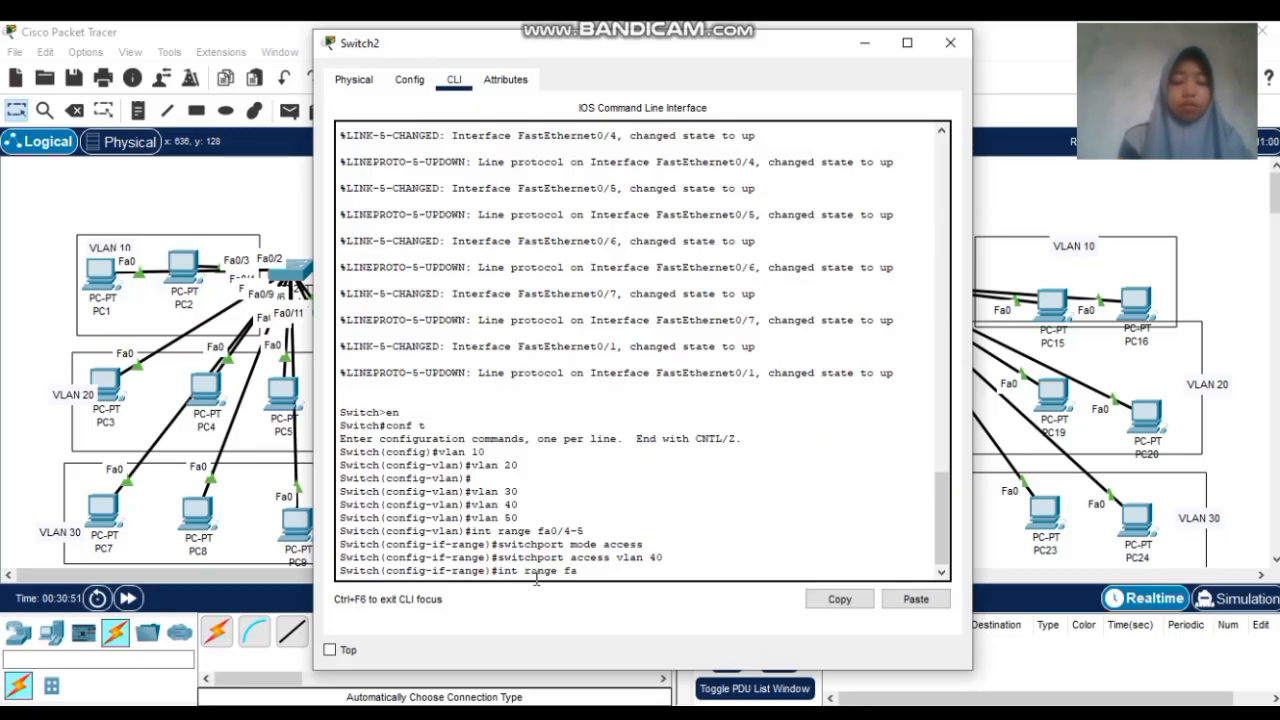
type("0/6-7")
key("Return")
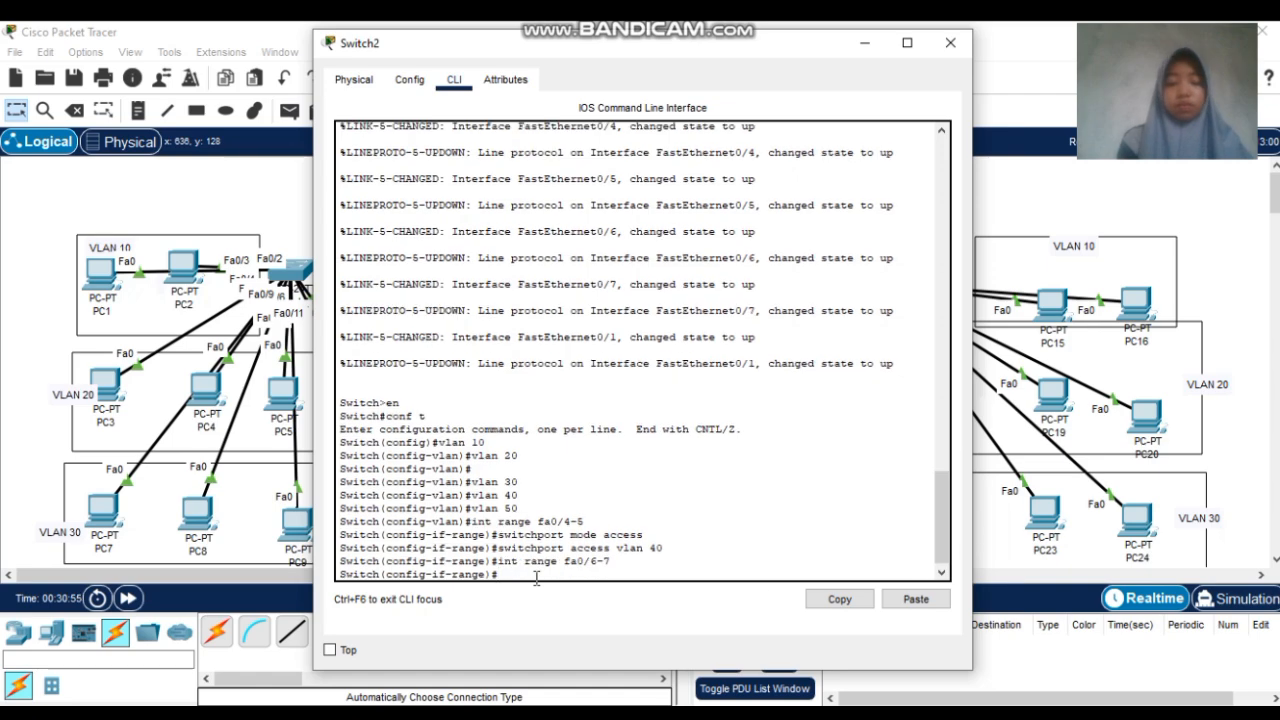
type("swi")
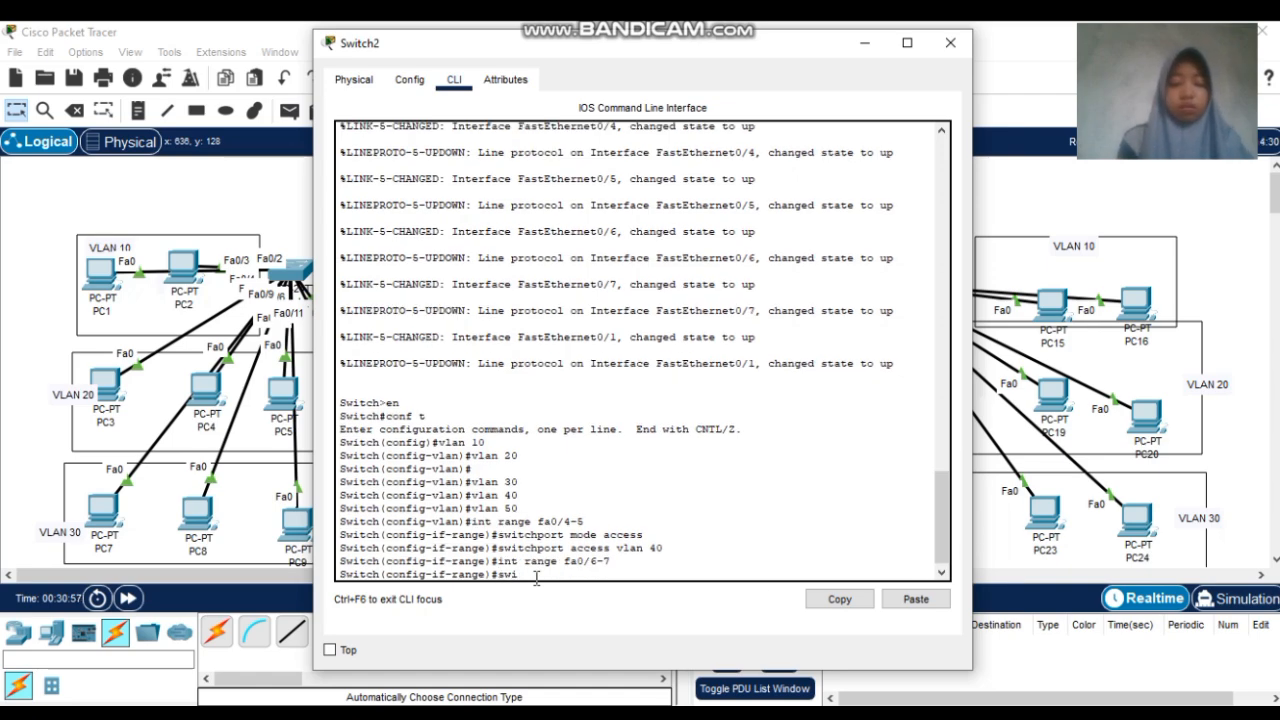
type("tchpo")
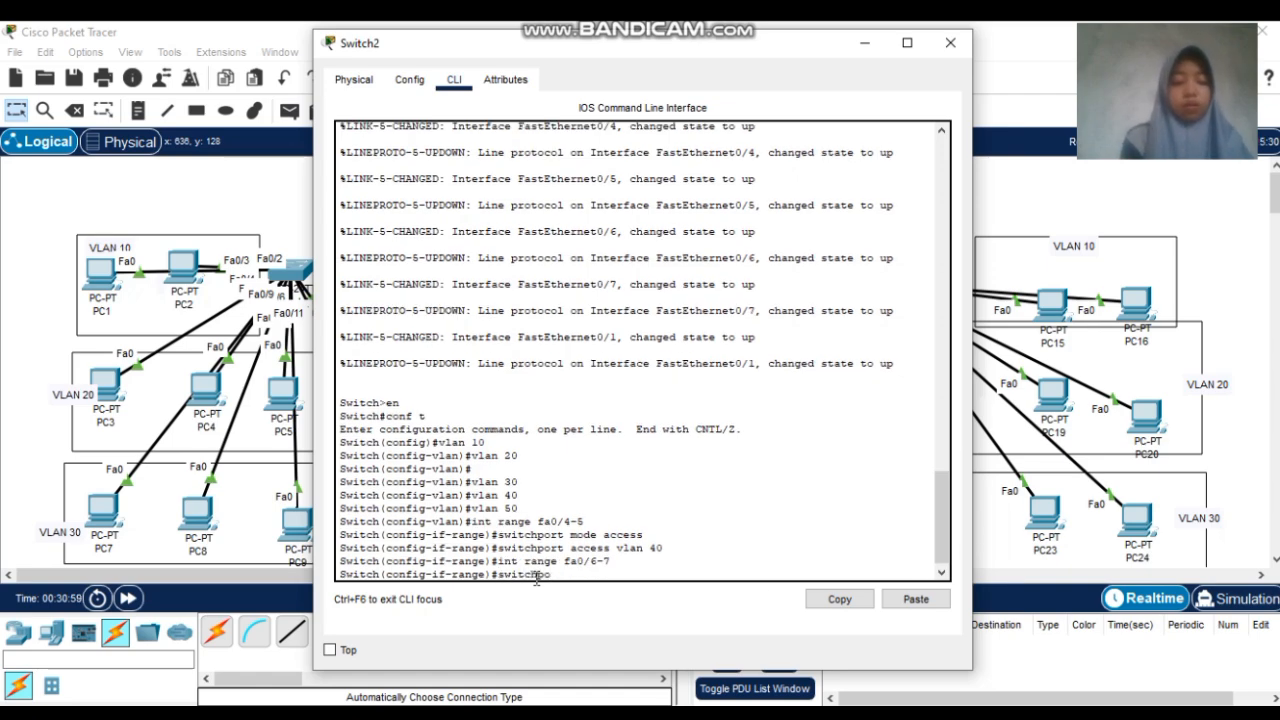
type("rt mode ac")
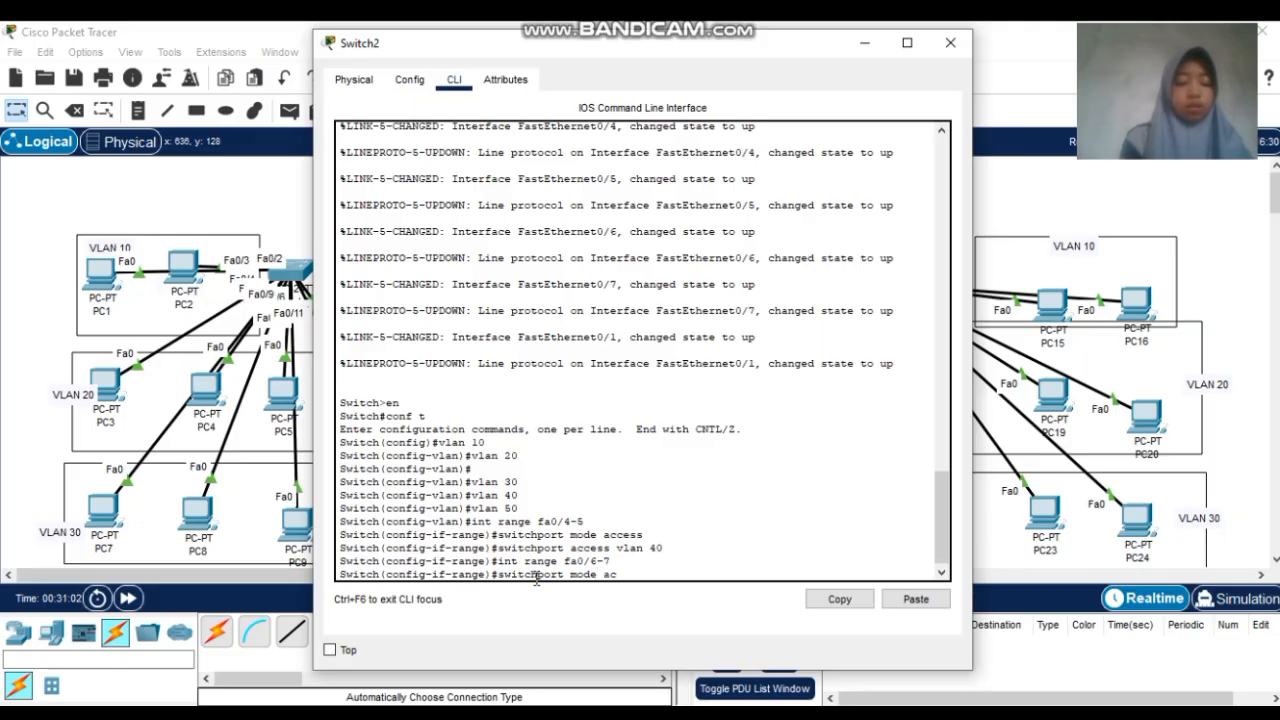
type("cess")
key("Return")
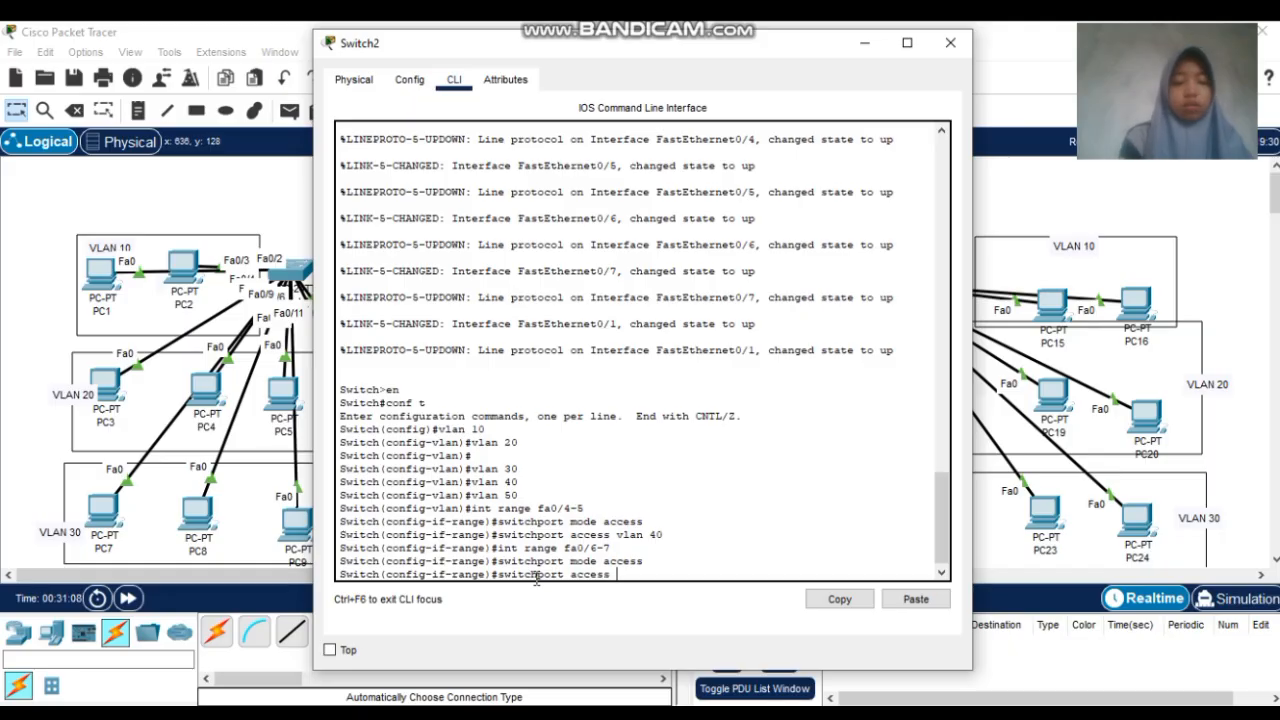
Assign the fa0/6-7 ports on Switch2 to VLAN 50 with "switchport access vlan 50" and close its window
type("s vlan 50")
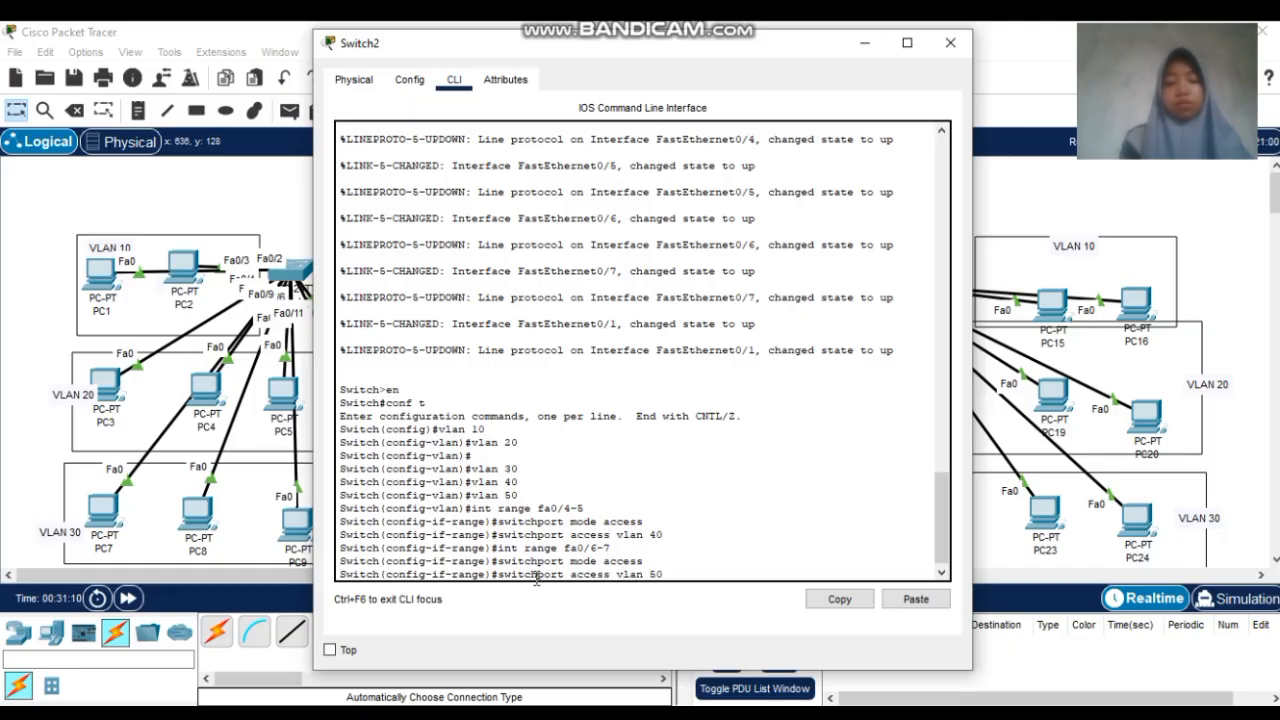
key("Return")
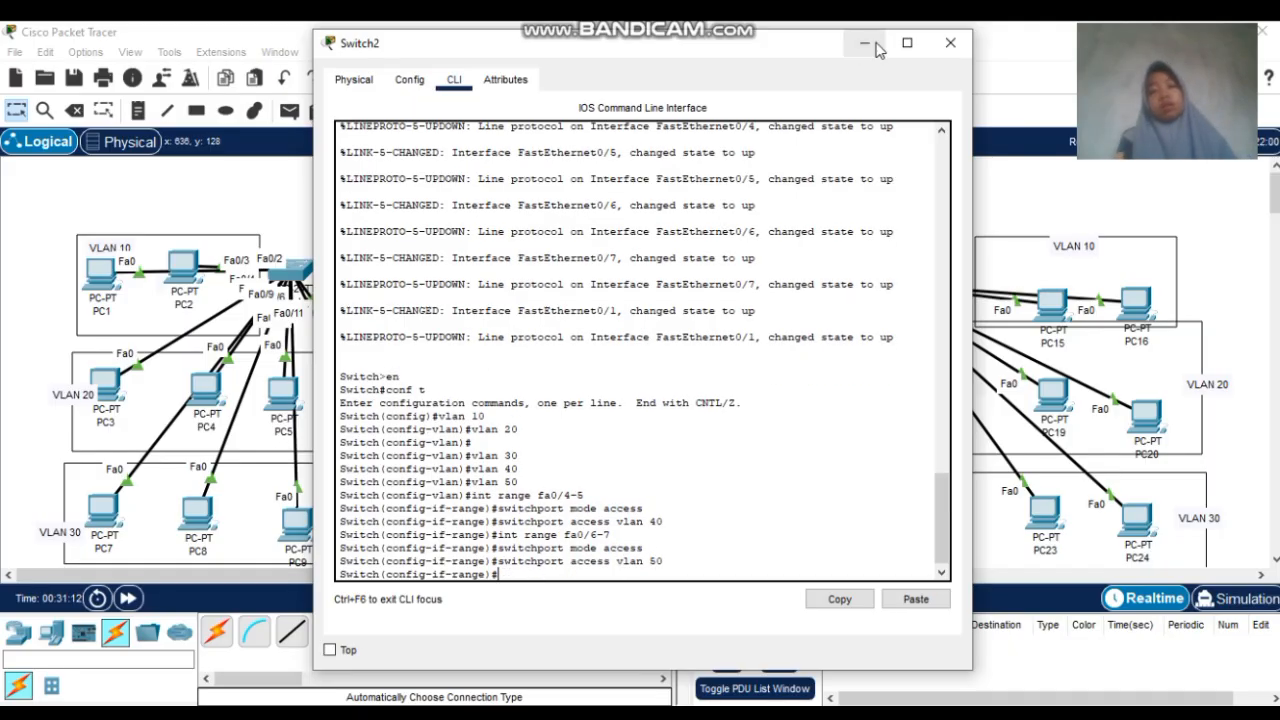
left_click(950, 43)
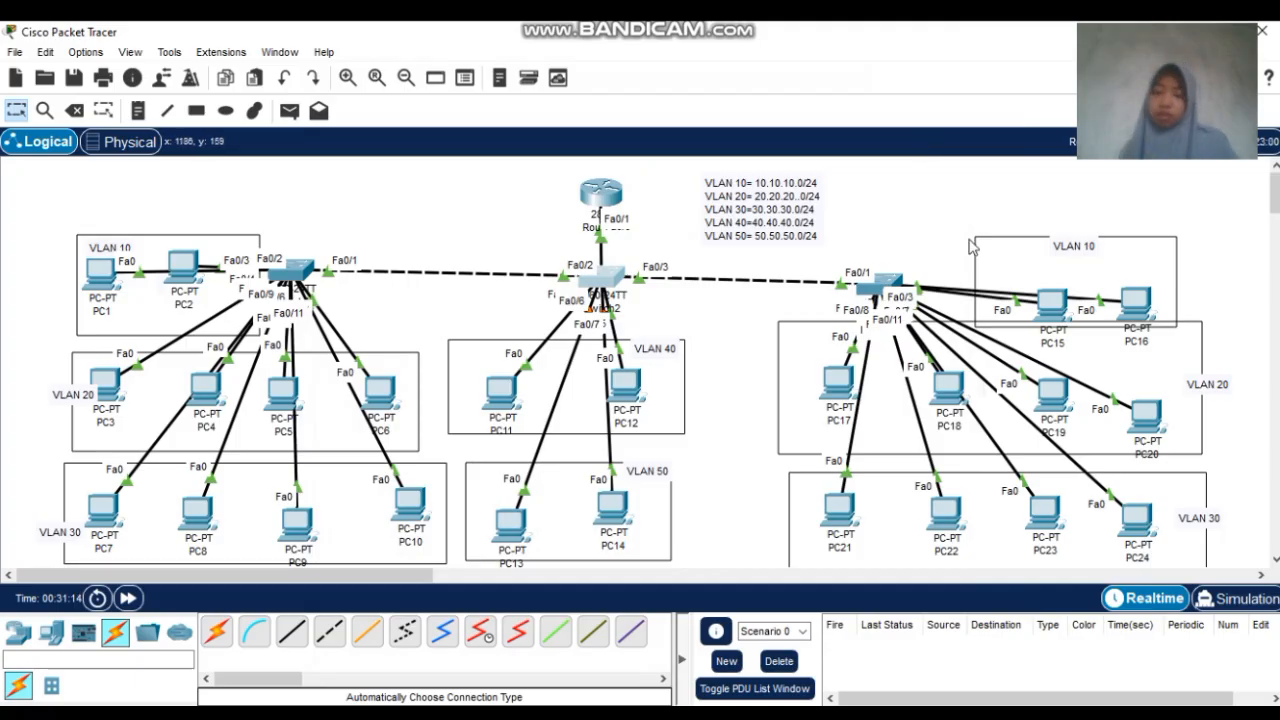
Shift PC15, PC16, PC17, PC20, PC21 and PC24 slightly to check their port labels, and open Switch3's command line
mouse_move(1052, 300)
left_mouse_down()
mouse_move(1058, 215)
mouse_move(1035, 230)
mouse_move(1038, 284)
left_mouse_up()
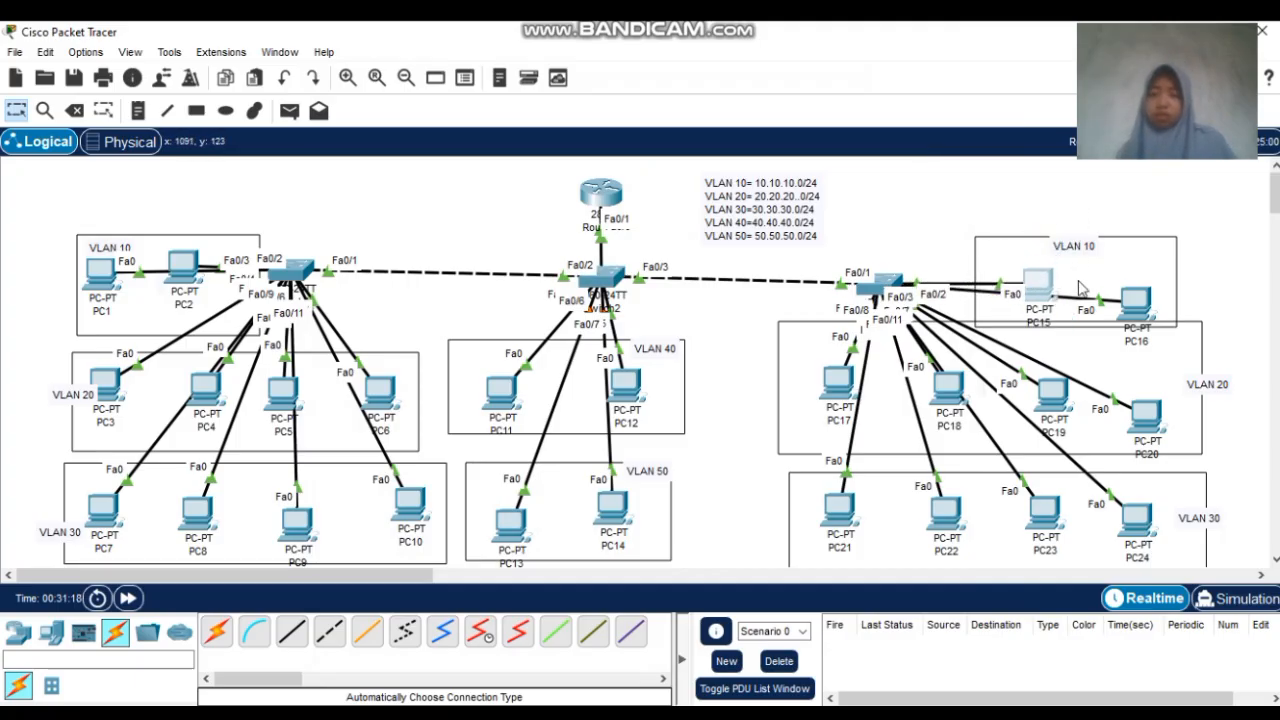
mouse_move(1136, 311)
left_mouse_down()
mouse_move(1138, 262)
mouse_move(1132, 292)
left_mouse_up()
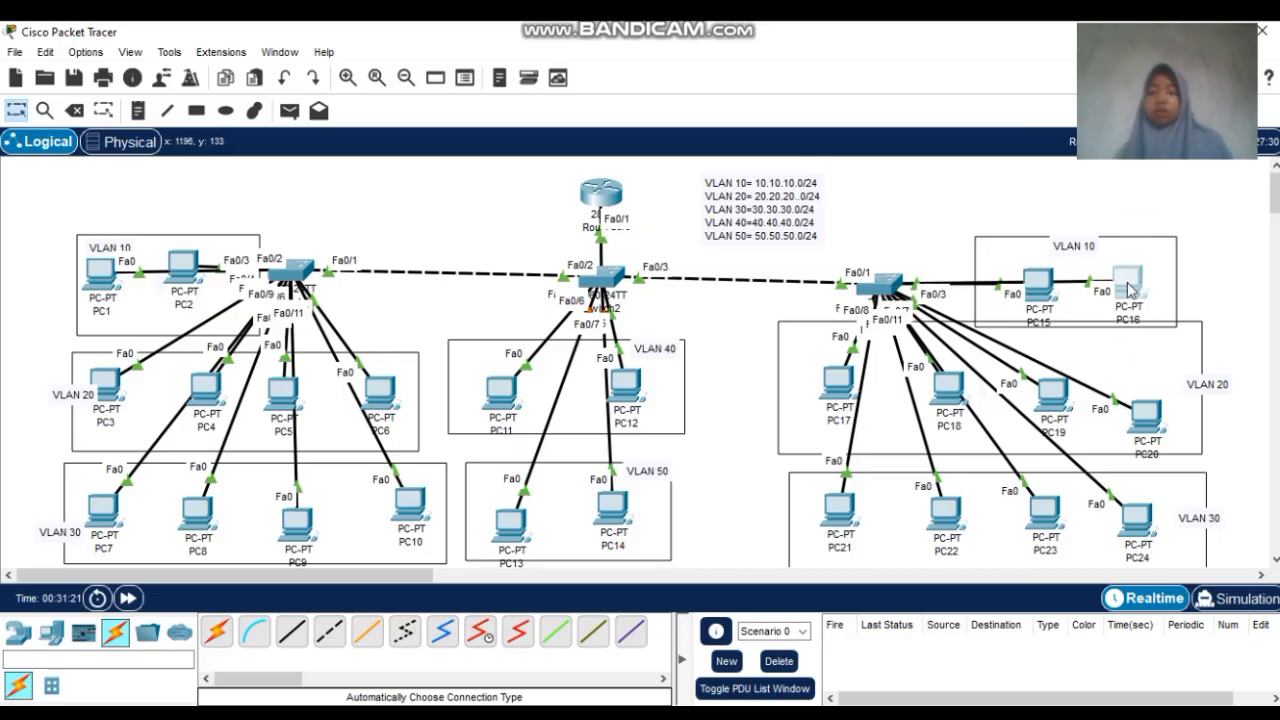
mouse_move(843, 388)
left_mouse_down()
mouse_move(765, 390)
mouse_move(831, 391)
left_mouse_up()
mouse_move(1150, 412)
left_mouse_down()
mouse_move(1148, 374)
mouse_move(1196, 250)
mouse_move(1173, 185)
mouse_move(1184, 411)
mouse_move(1162, 410)
left_mouse_up()
left_click_drag(840, 512, 870, 512)
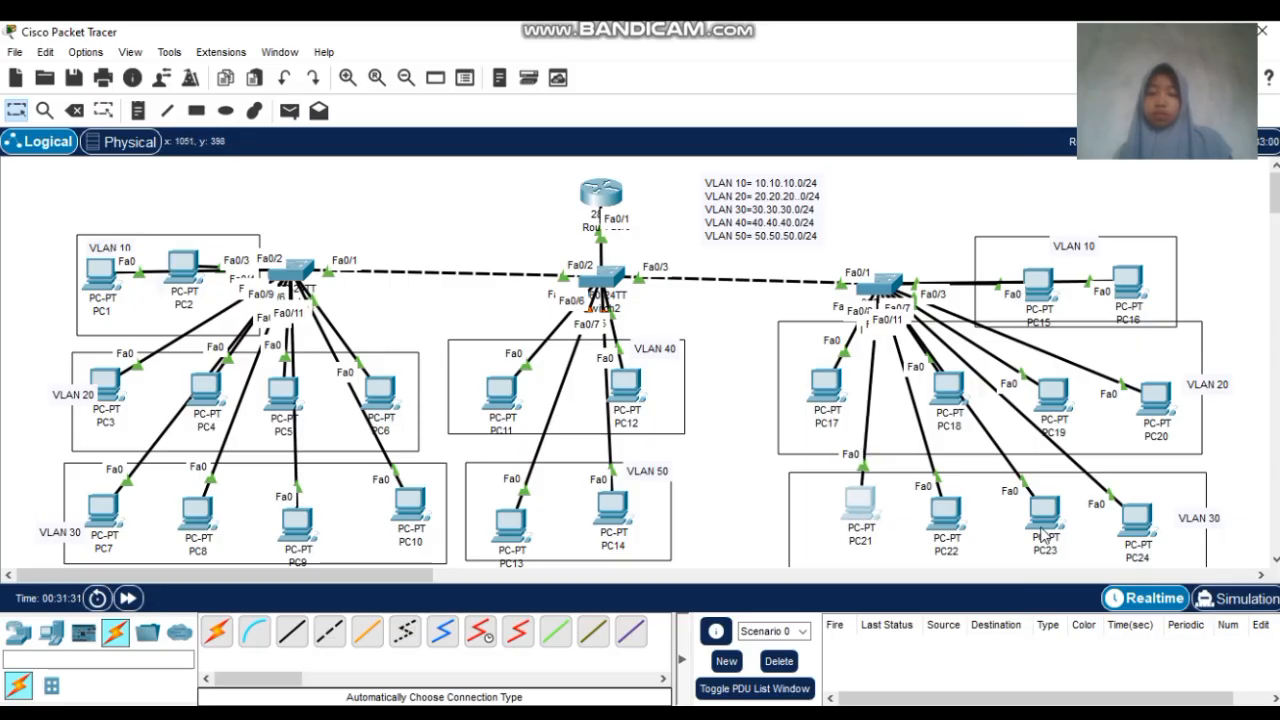
left_click_drag(1120, 508, 1138, 534)
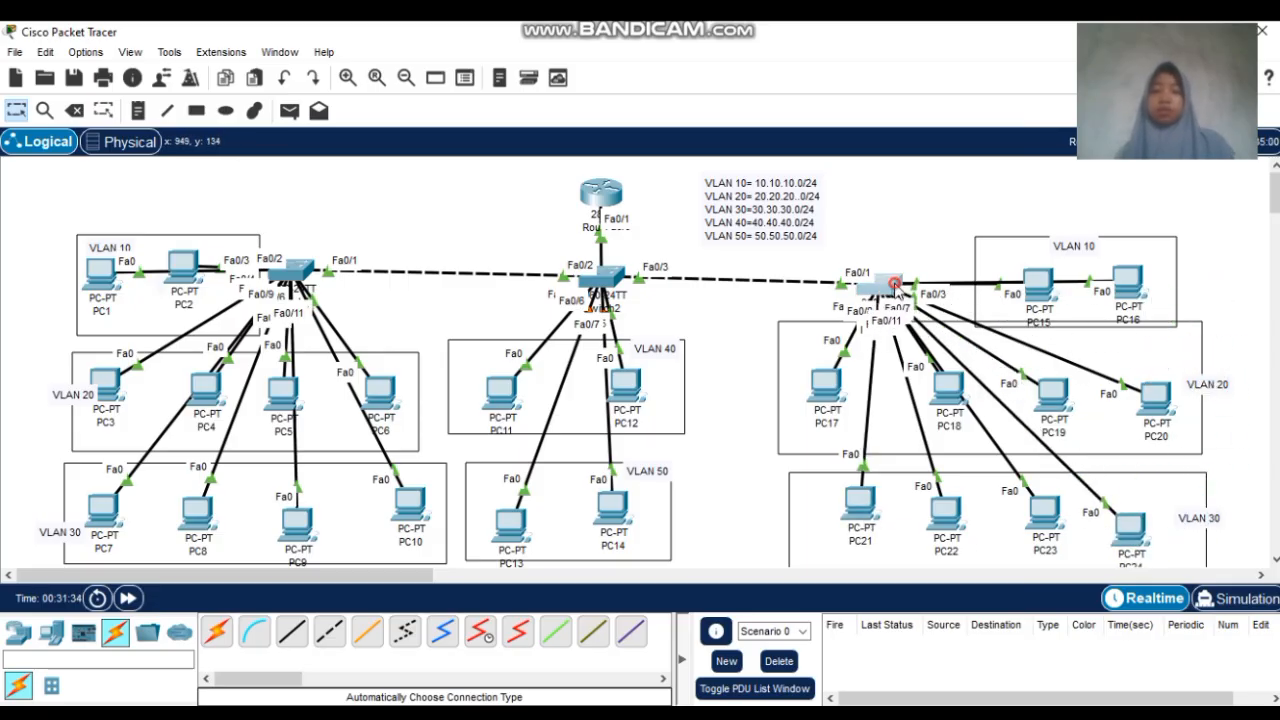
left_click(882, 287)
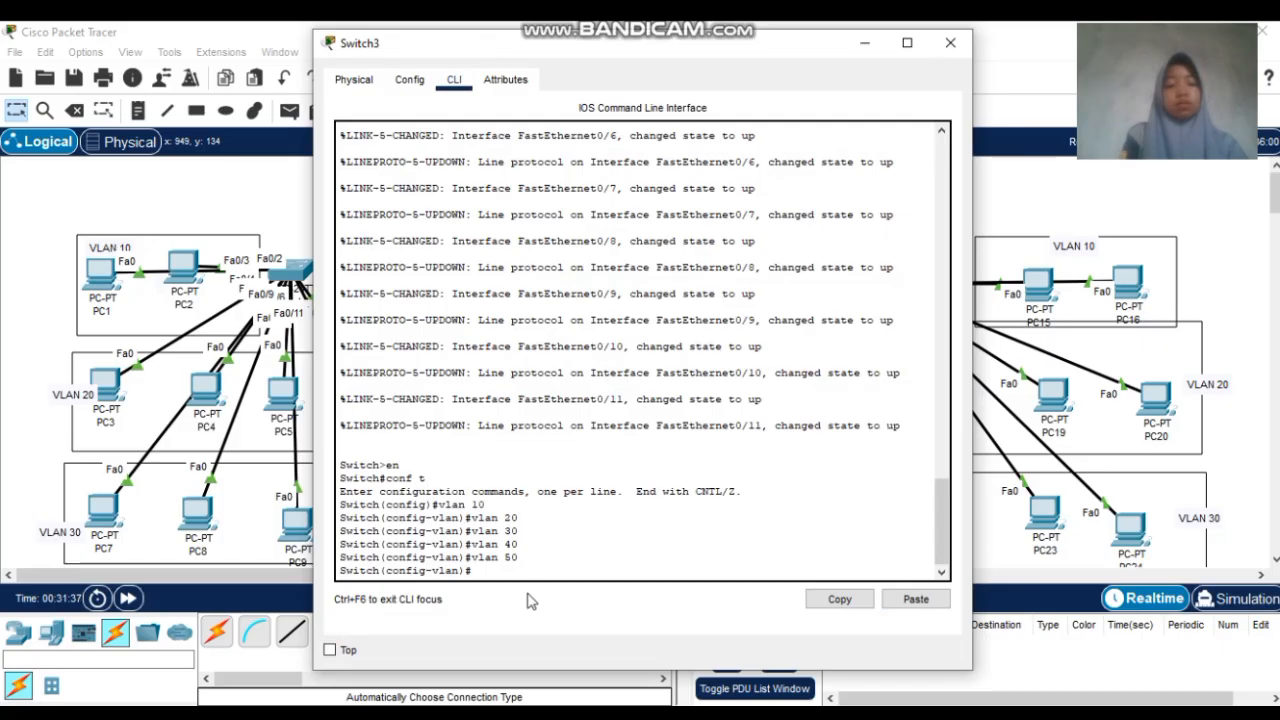
Select the interface range fa0/2-3 on Switch3 with "int range fa0/2-3", correcting the misspelled "range" keyword
type("int")
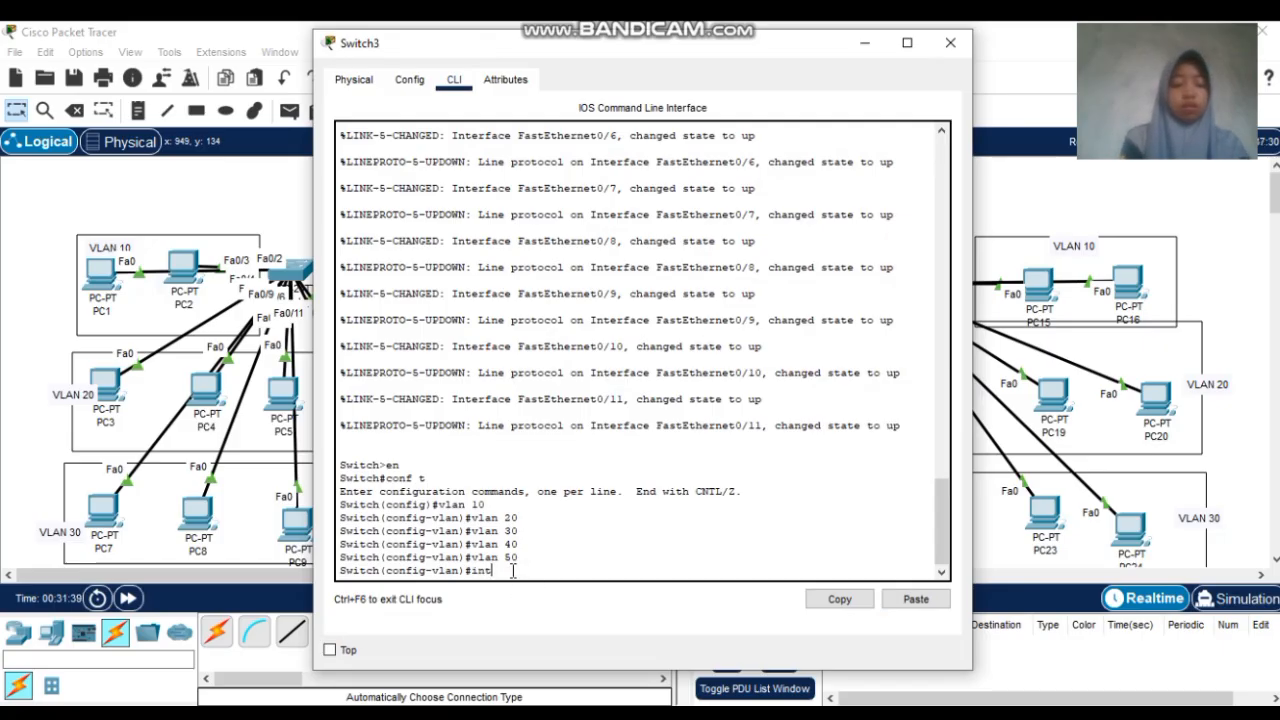
type(" rang")
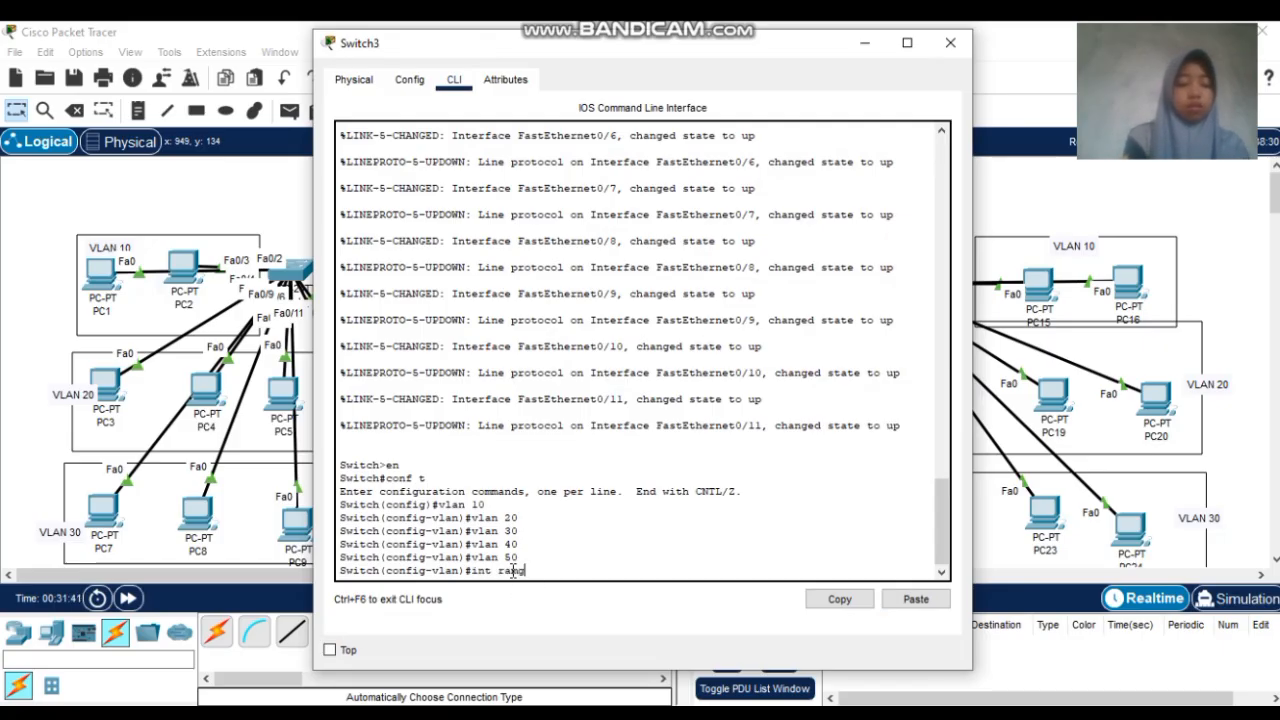
type("e fa0/2")
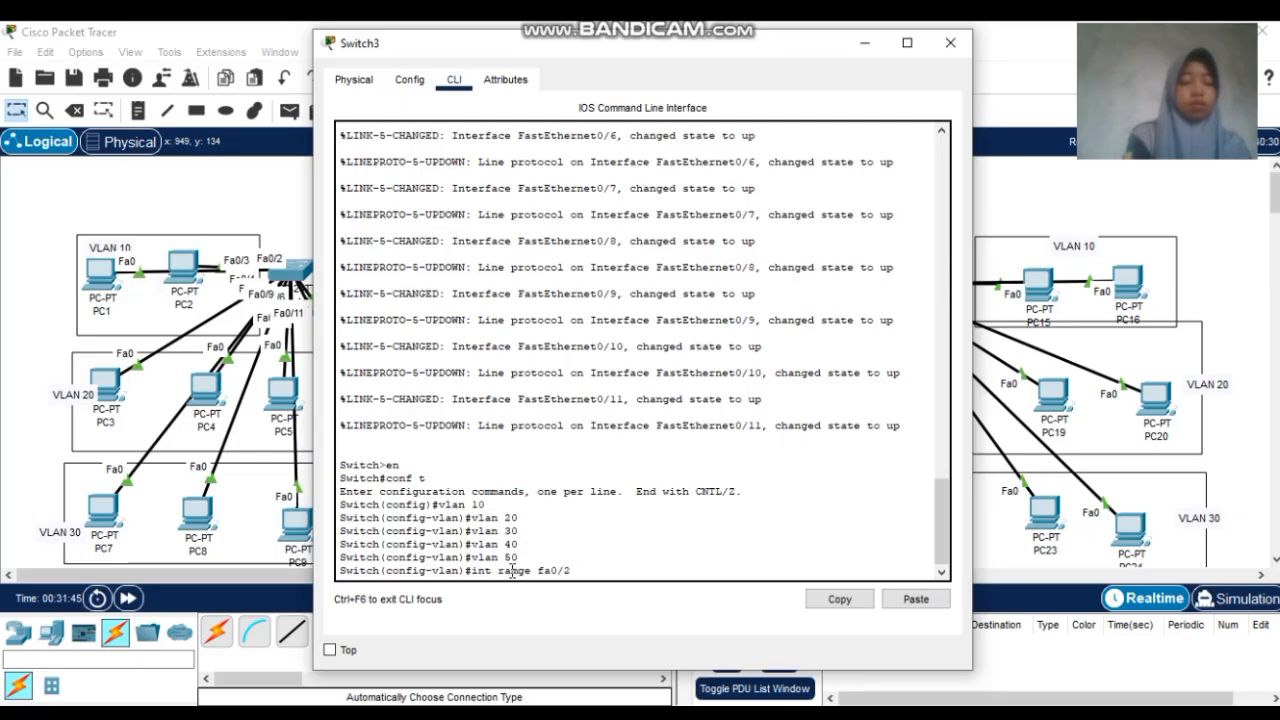
type("-3")
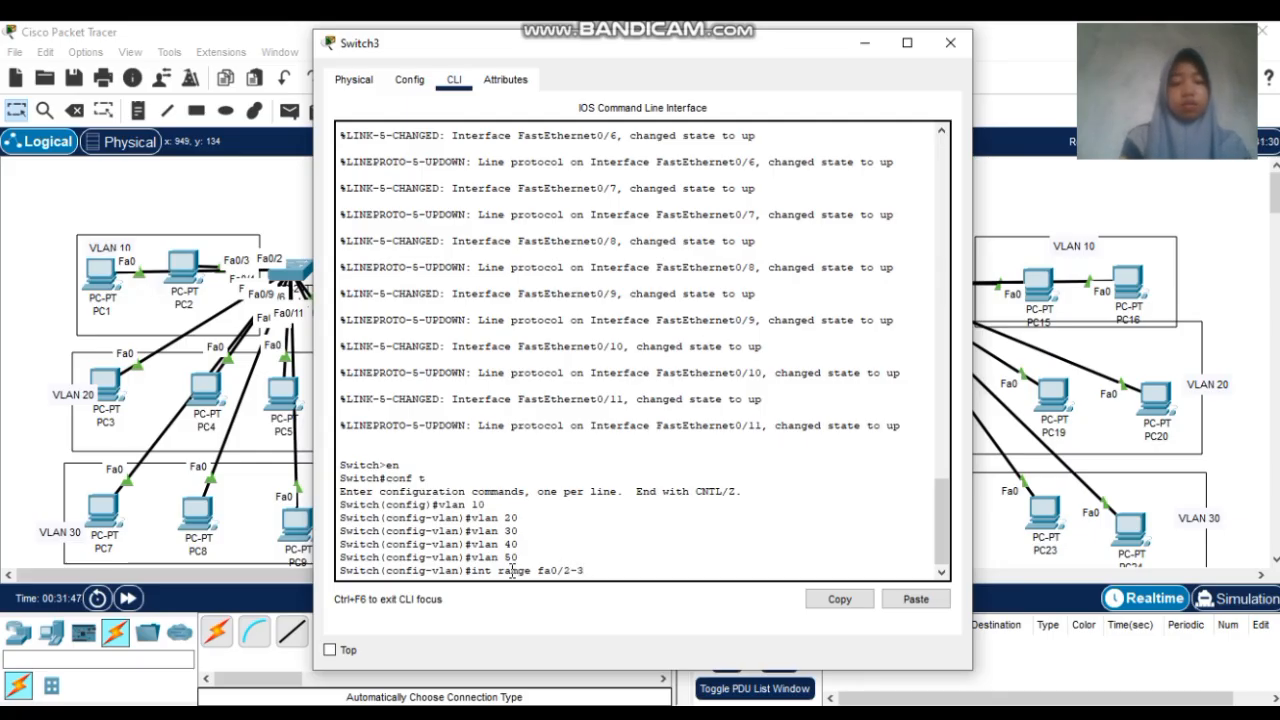
key("Return")
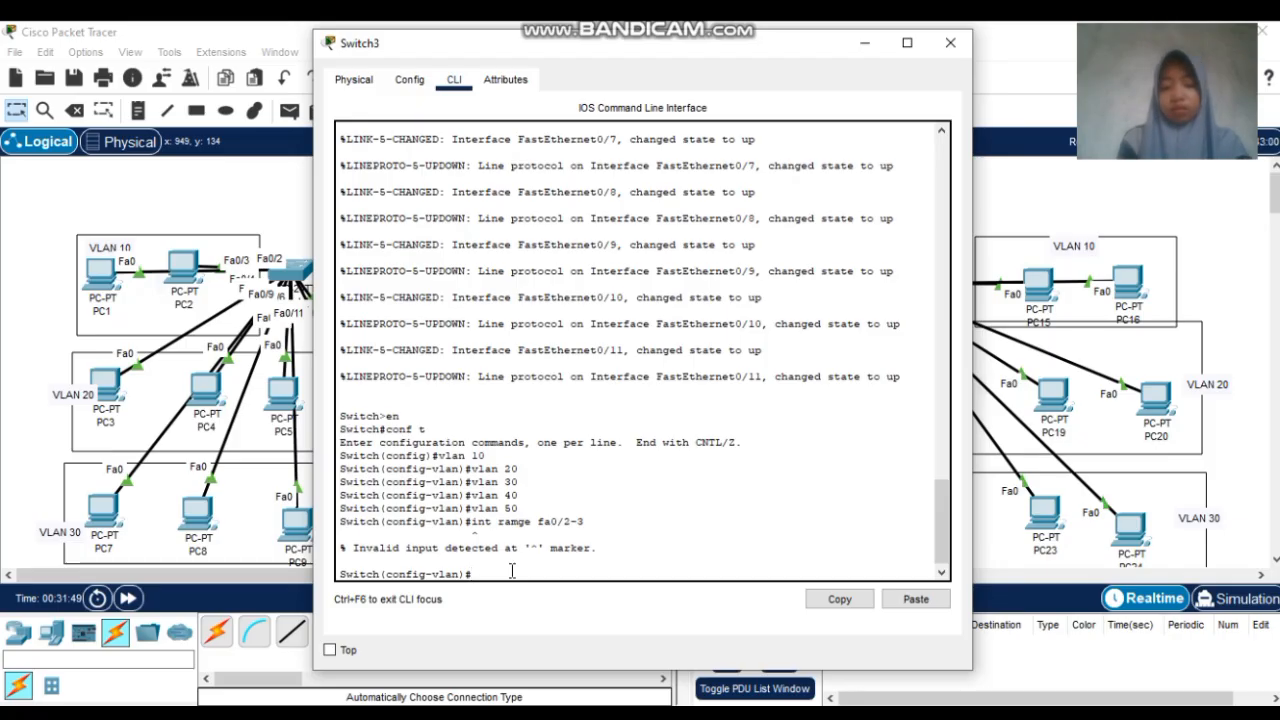
key("Up")
key("Left")
key("Left")
key("Left")
key("Left")
key("Left")
key("Left")
key("Left")
key("Left")
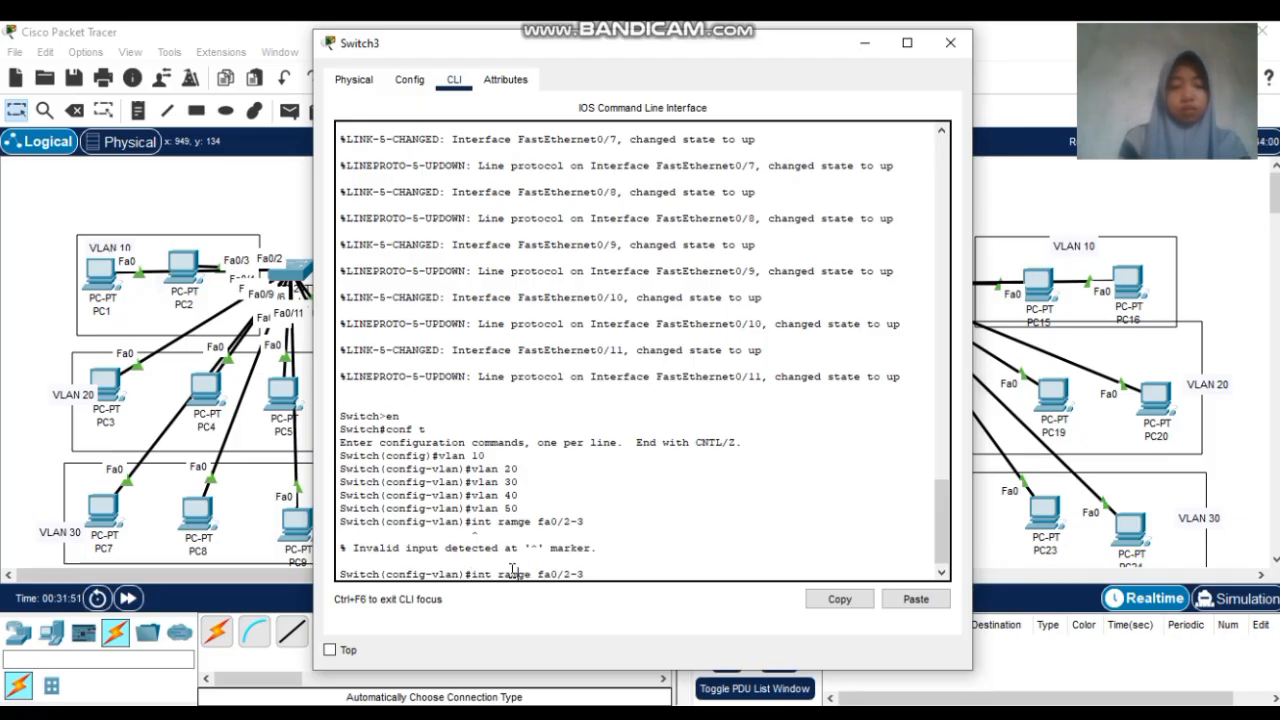
key("BackSpace")
type("n")
key("Return")
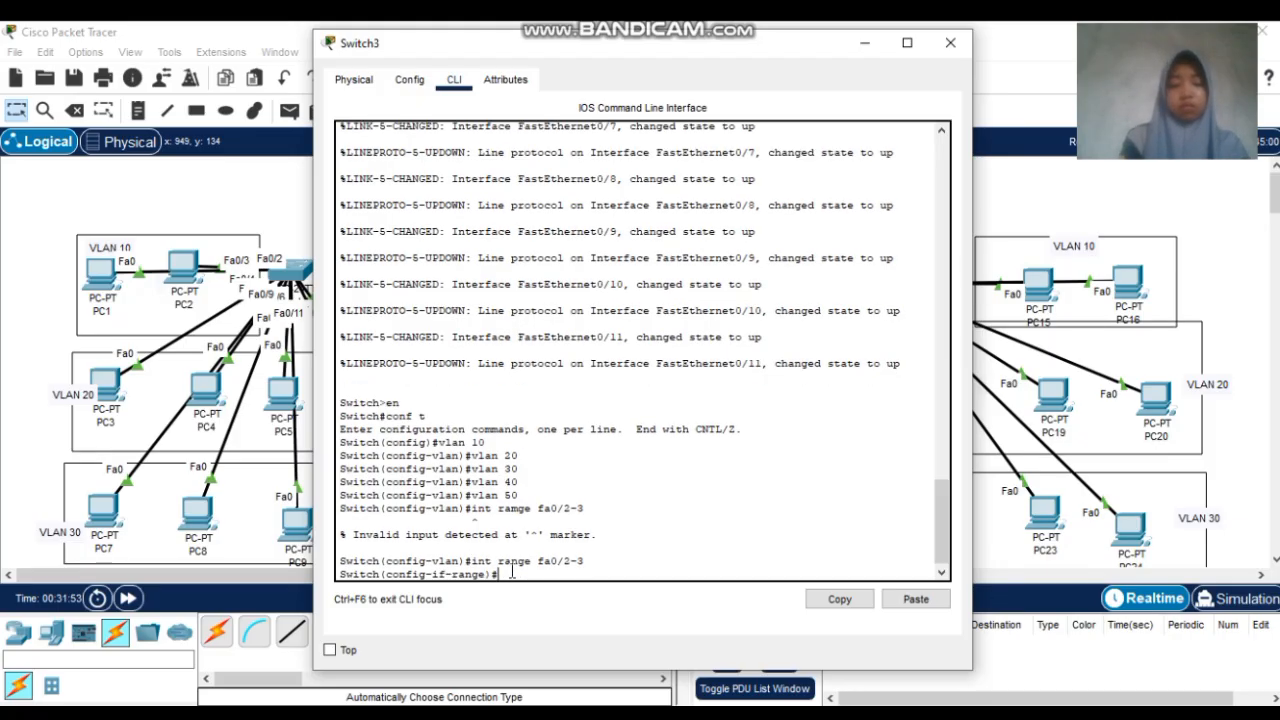
Set the fa0/2-3 ports on Switch3 to access mode with "switchport mode access"
type("sw")
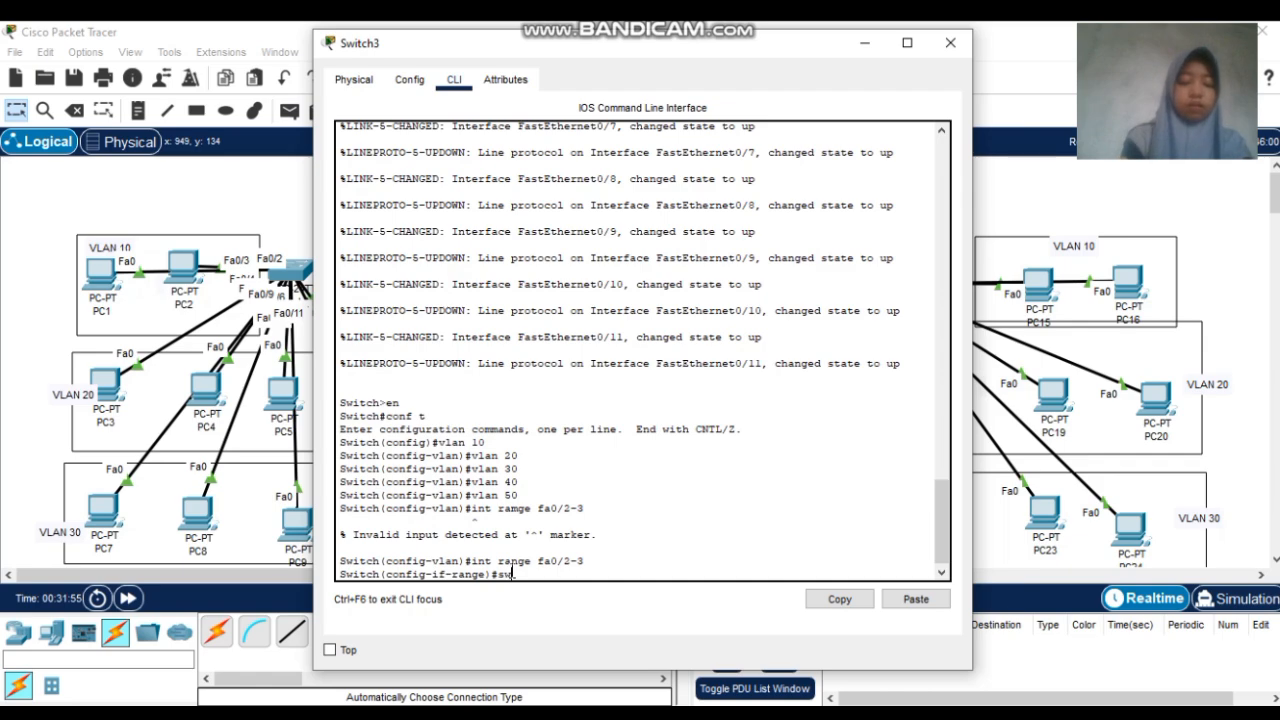
type("itchport")
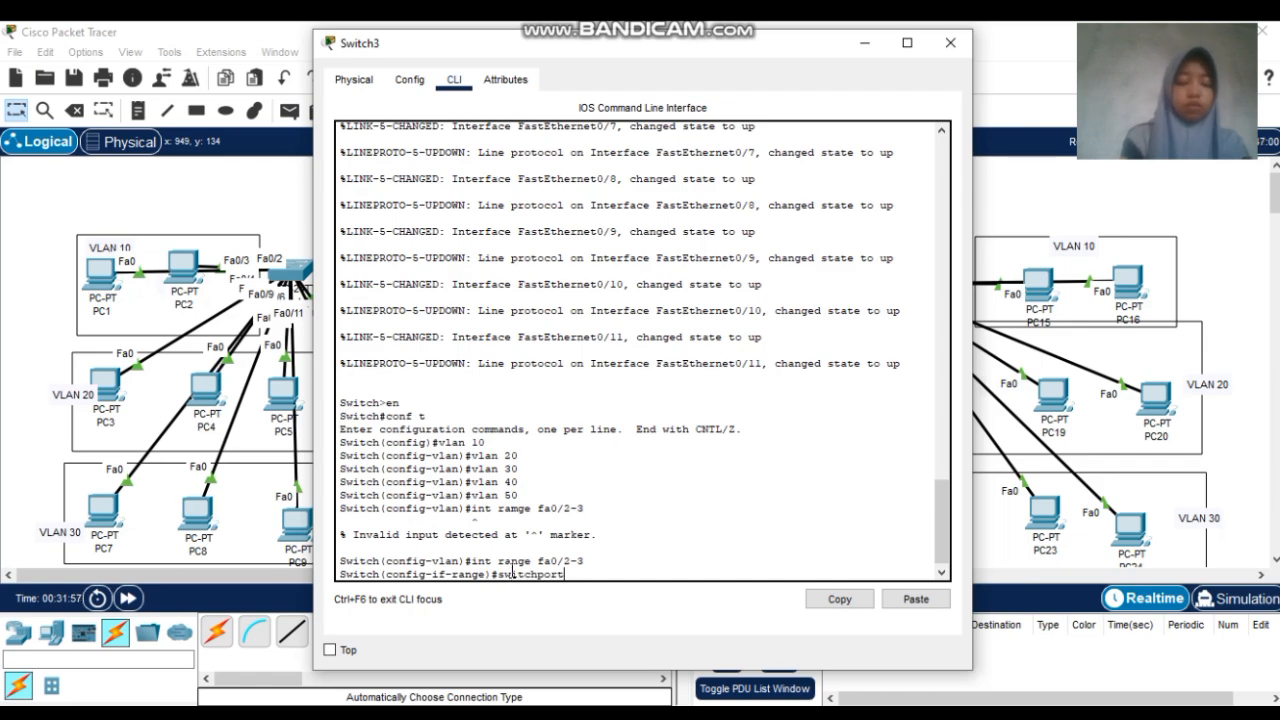
type(" mode a")
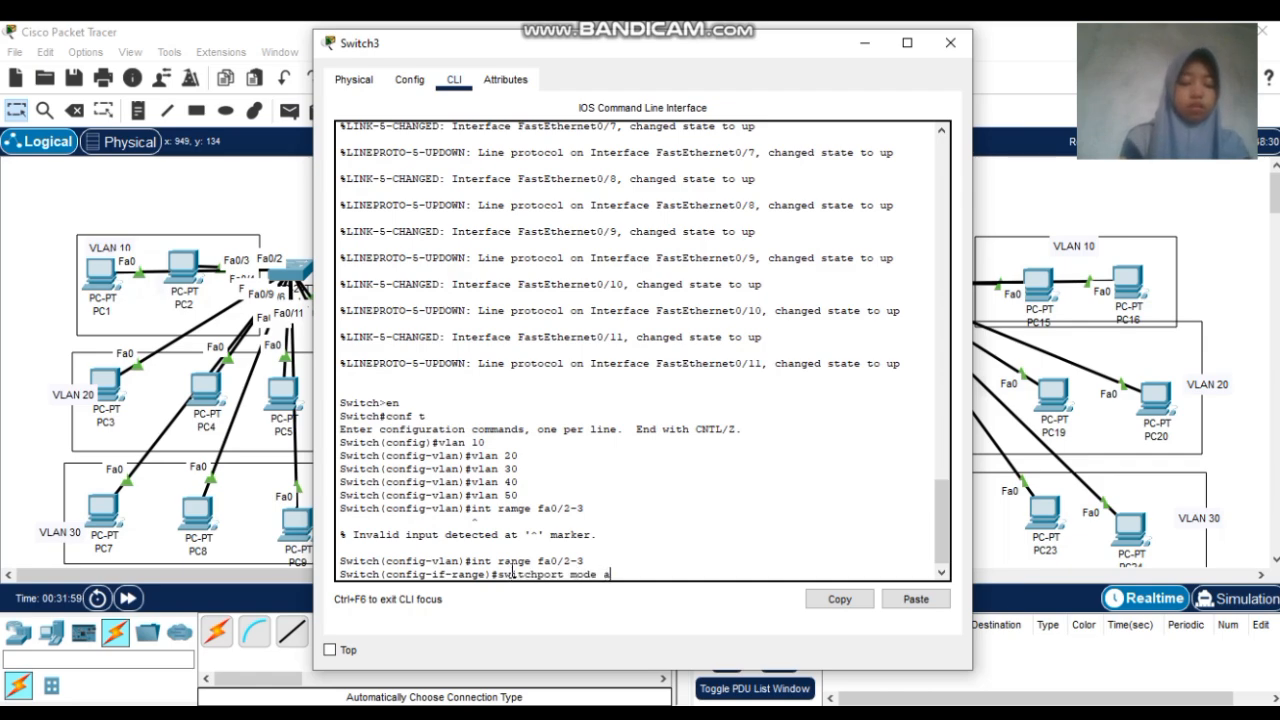
type("ccess")
key("Return")
Assign the fa0/2-3 ports on Switch3 to VLAN 10 with "switchport access vlan 10"
type("switc")
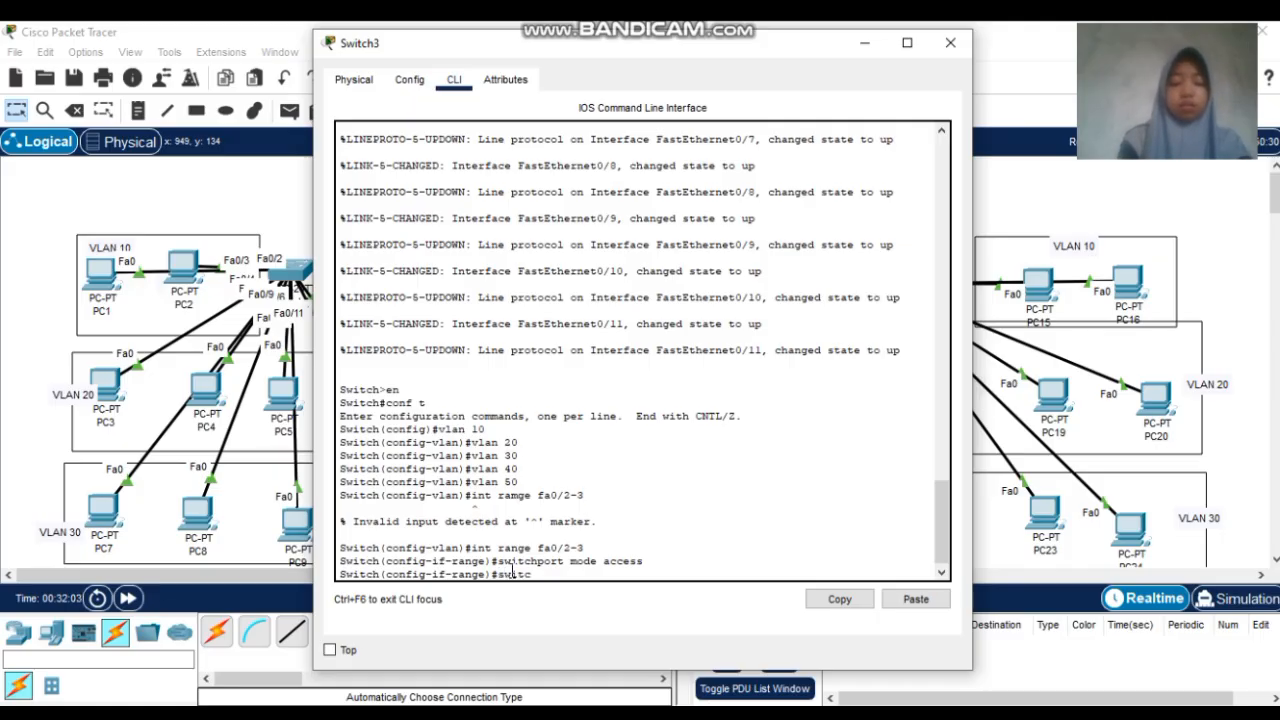
type("hport acc")
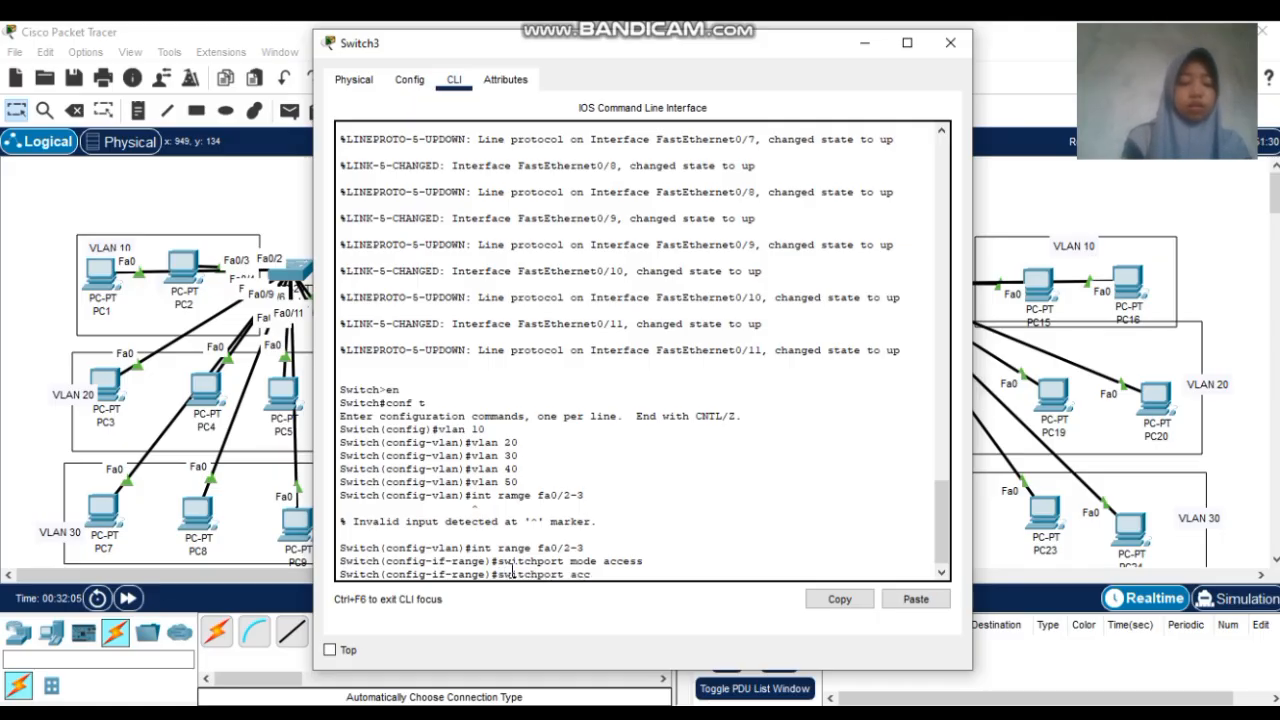
type("ess vlan")
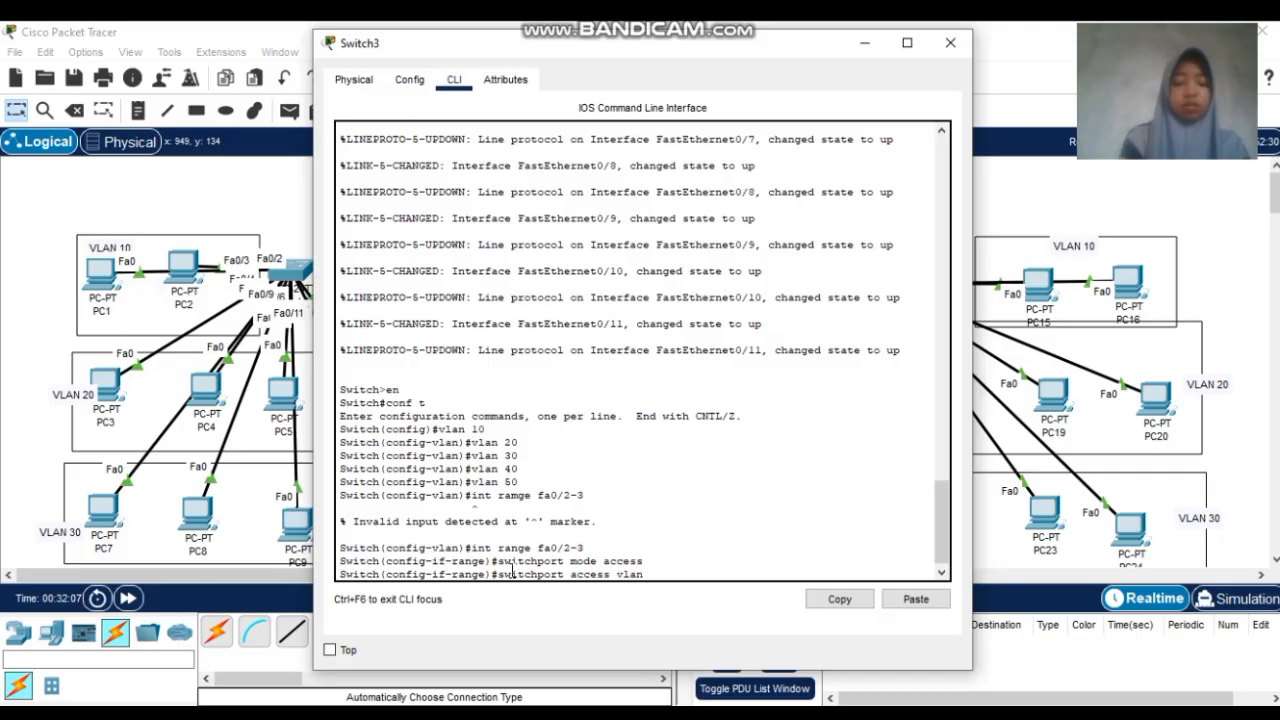
type(" 10")
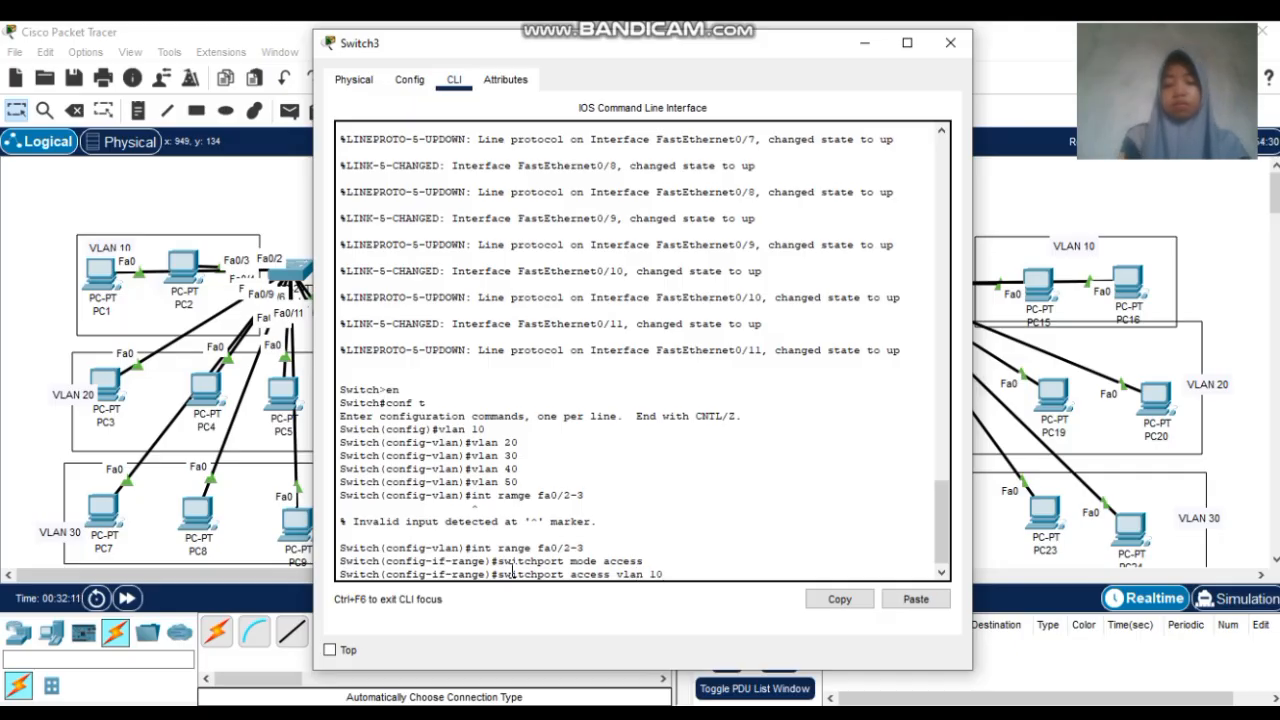
key("Return")
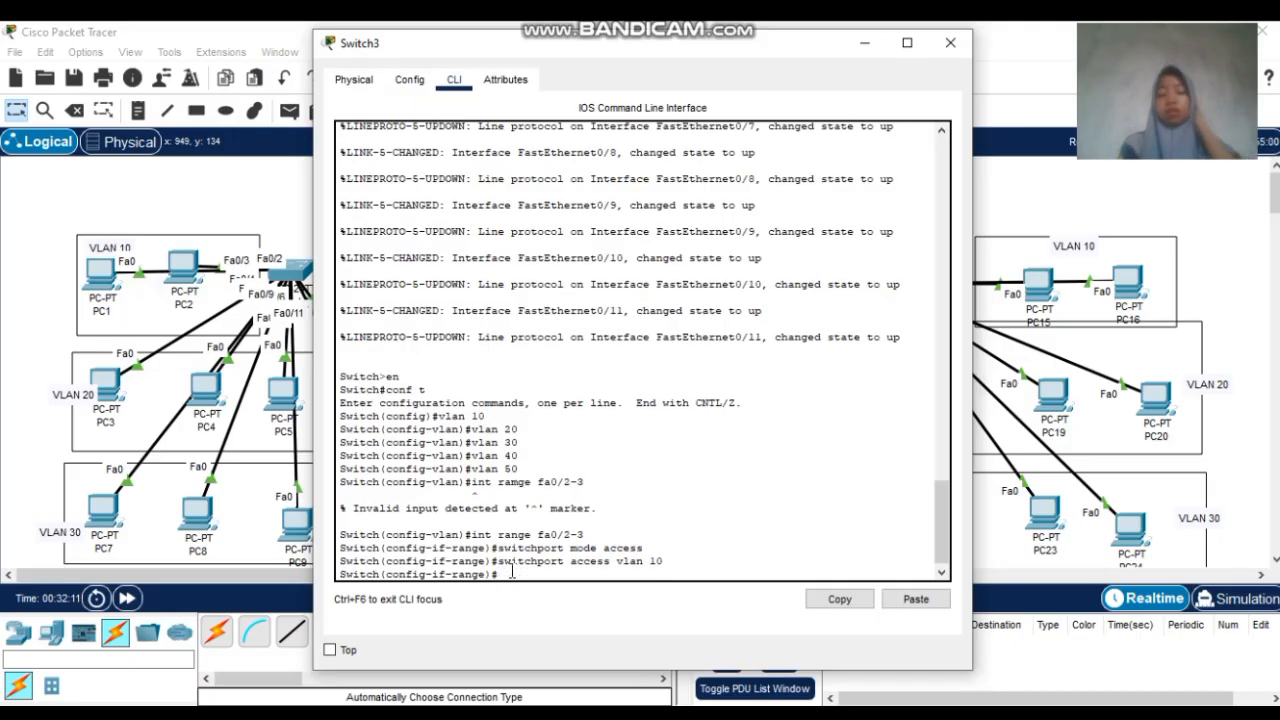
Select the interface range fa0/4-7 on Switch3 with "int range fa0/4-7"
key("BackSpace")
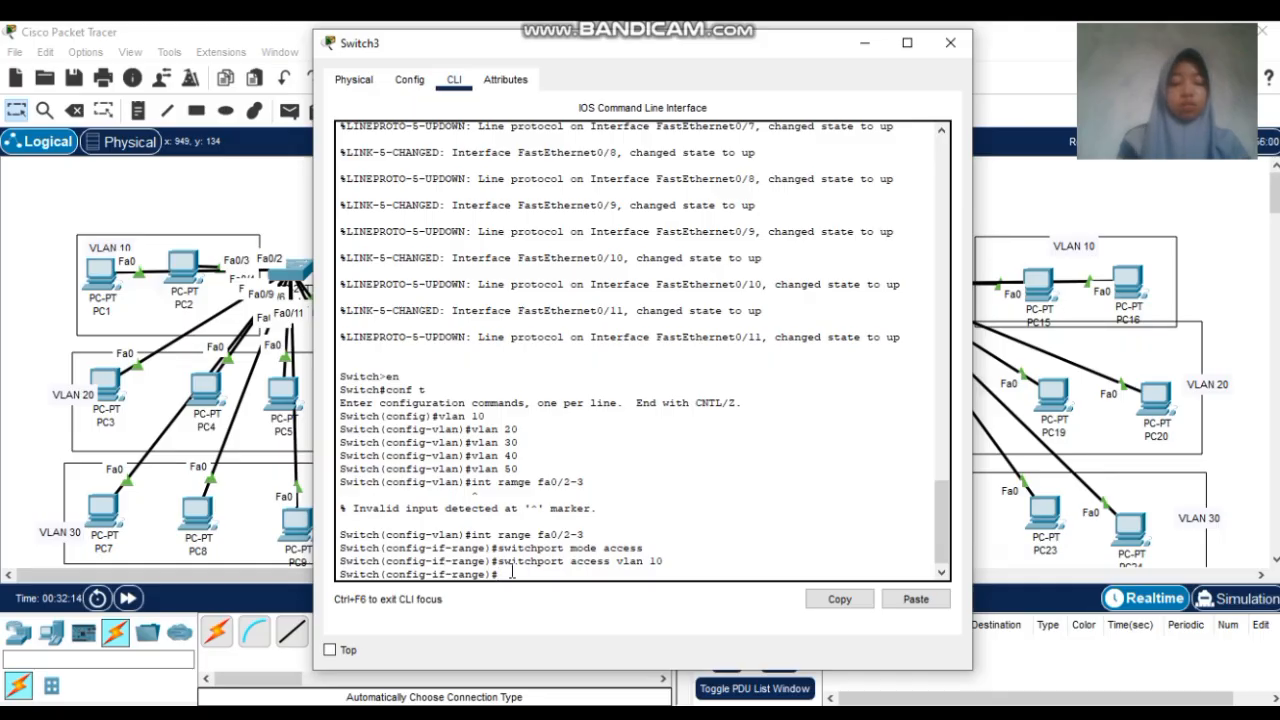
type("int rang")
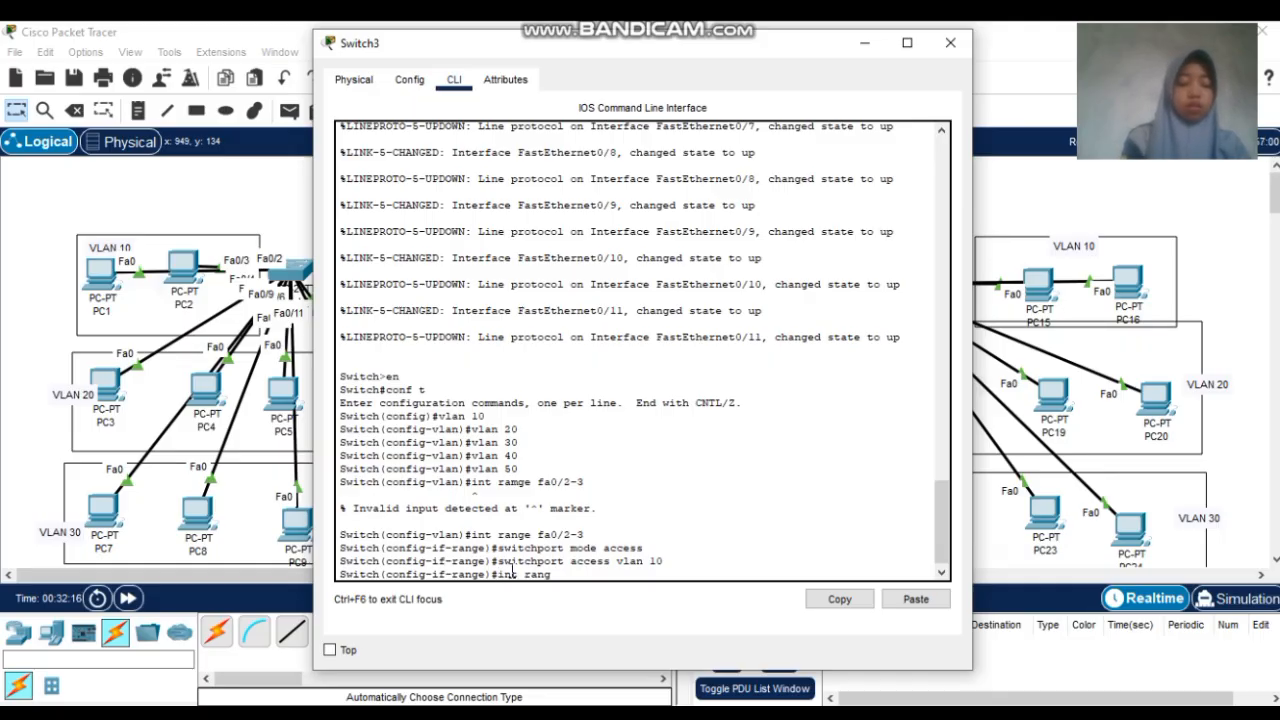
type("e fa0")
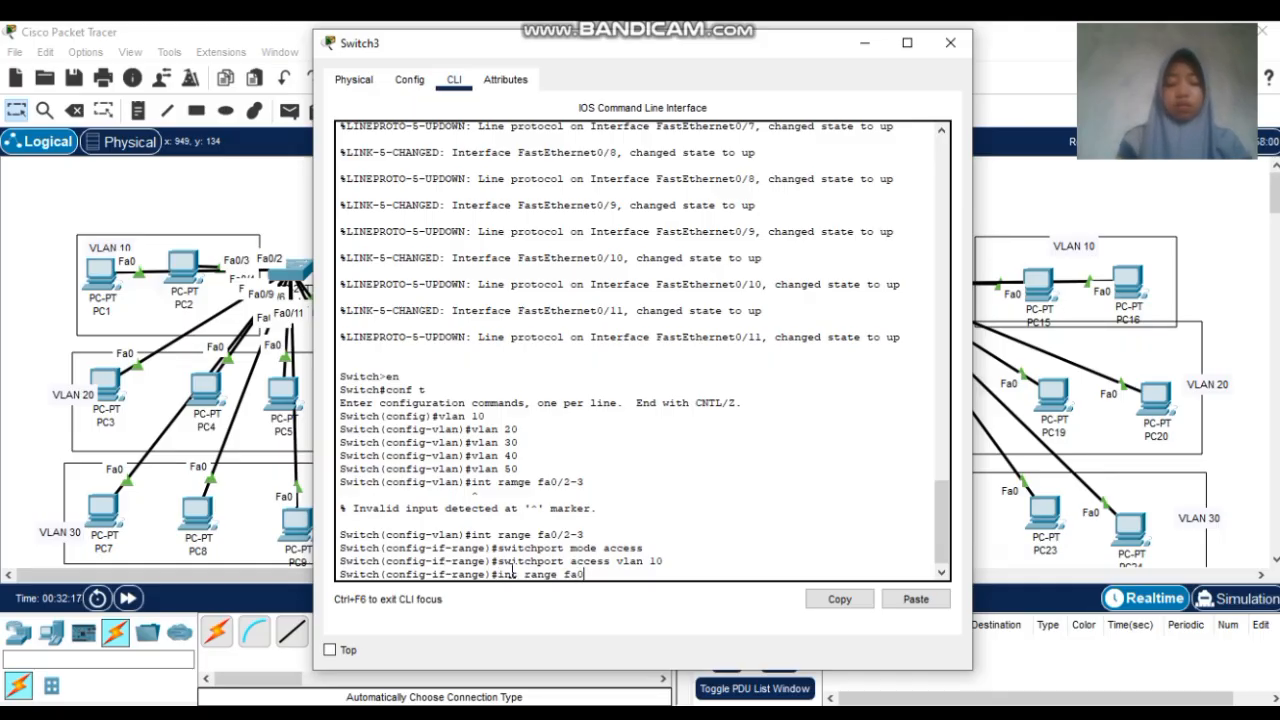
type("/4-")
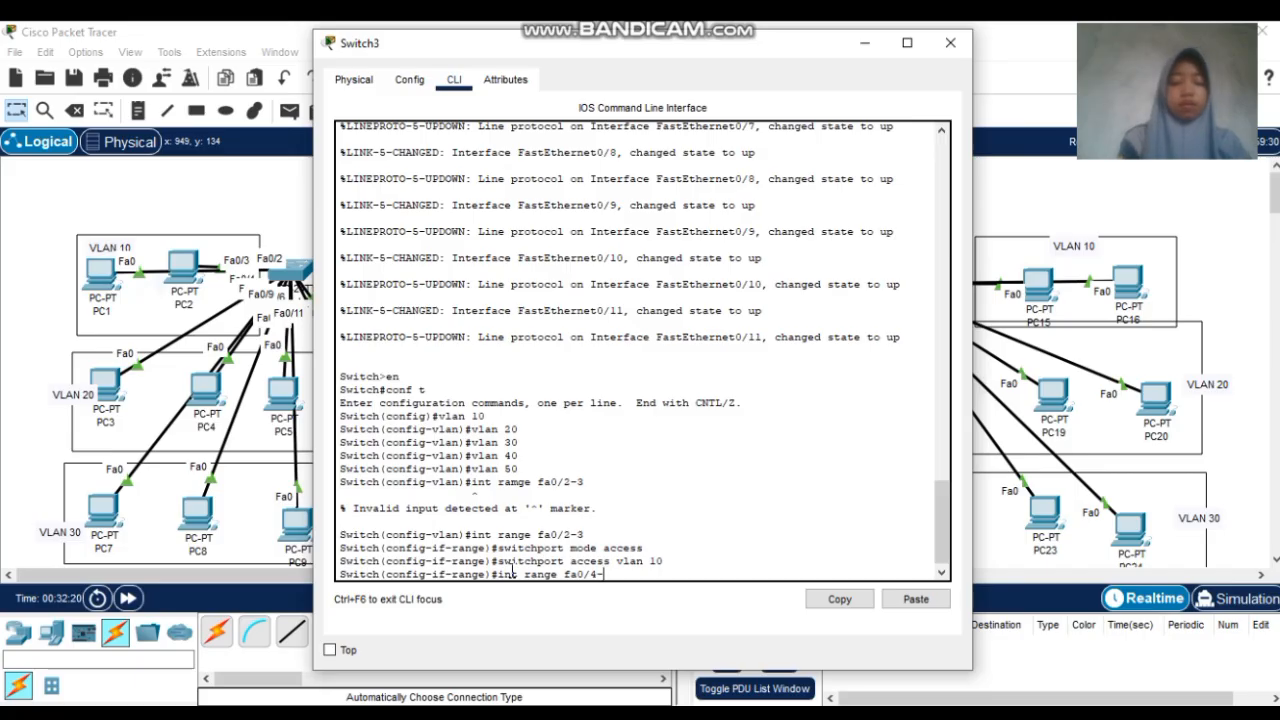
type("7")
key("Return")
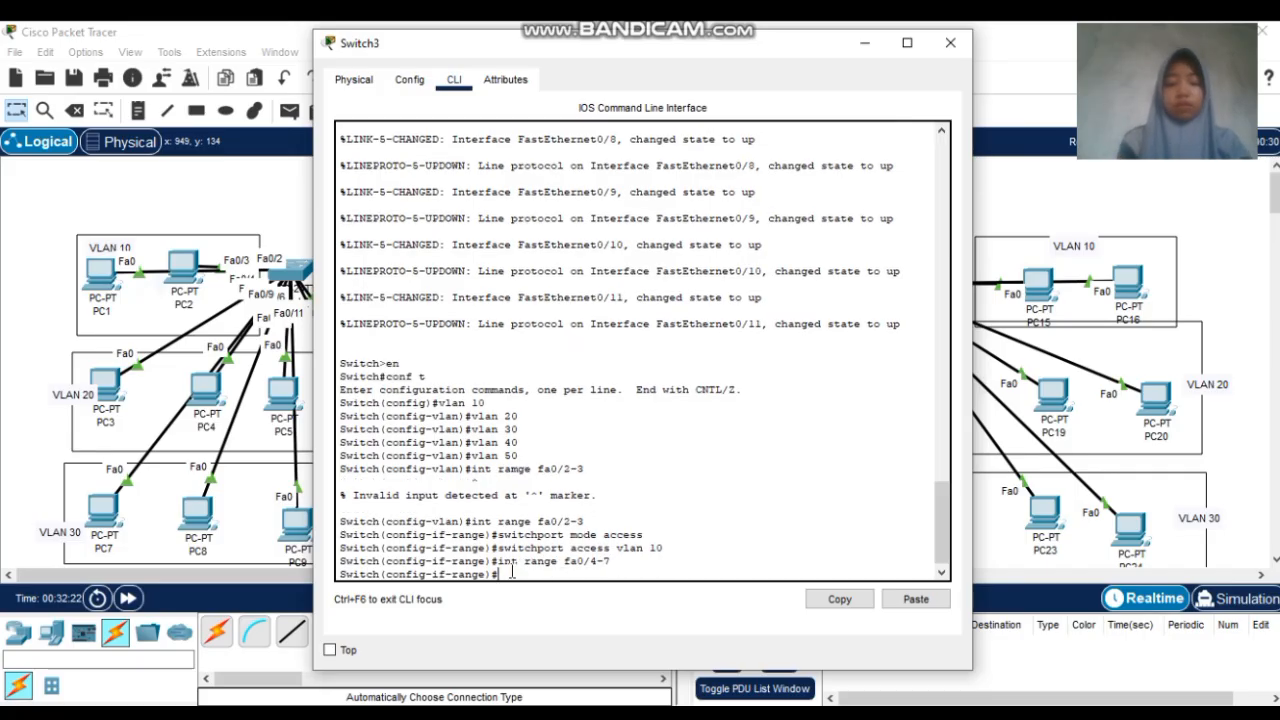
Try to put the fa0/4-7 ports on Switch3 into VLAN 20 with "switchport mode access vlan 20"
type("switc")
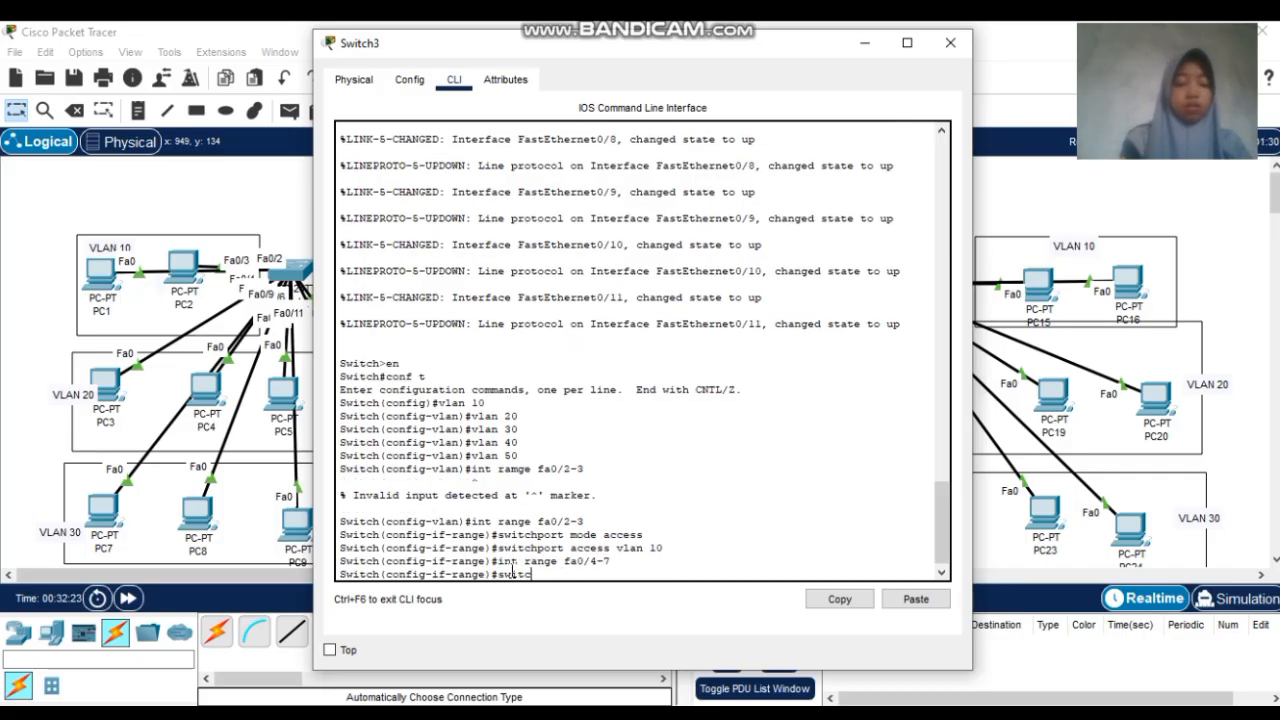
type("hport mo")
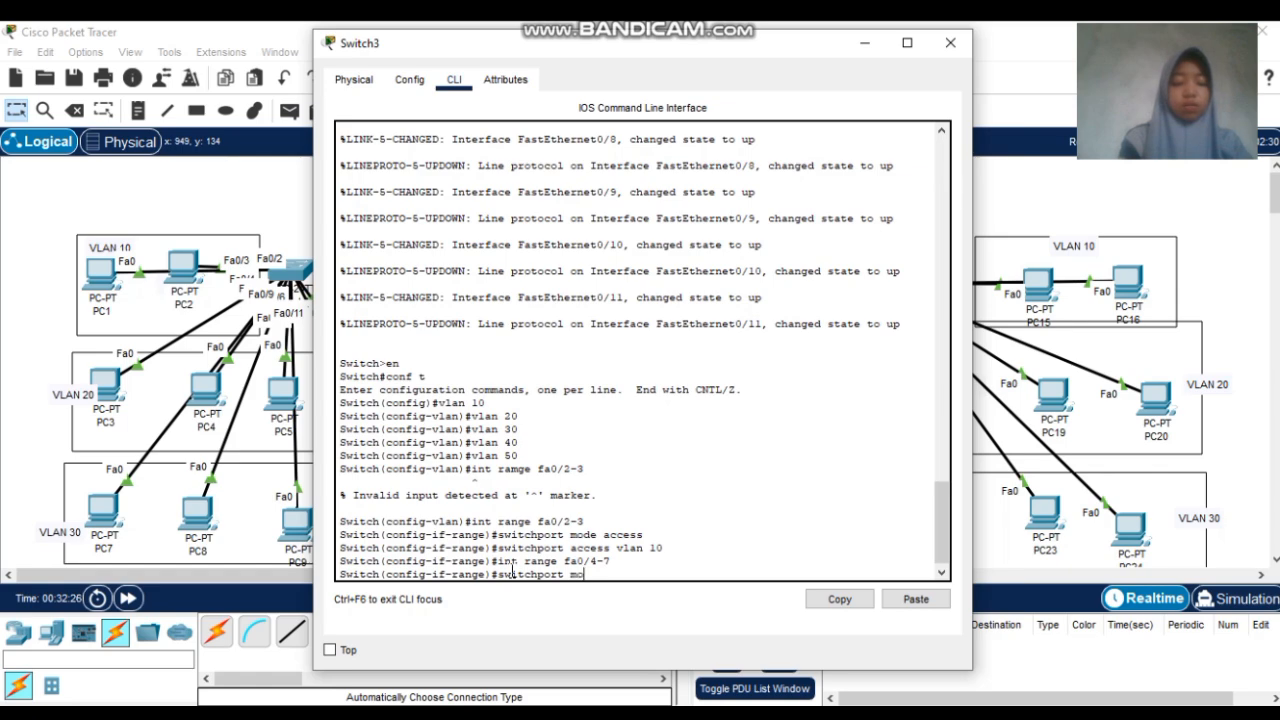
type("de access ")
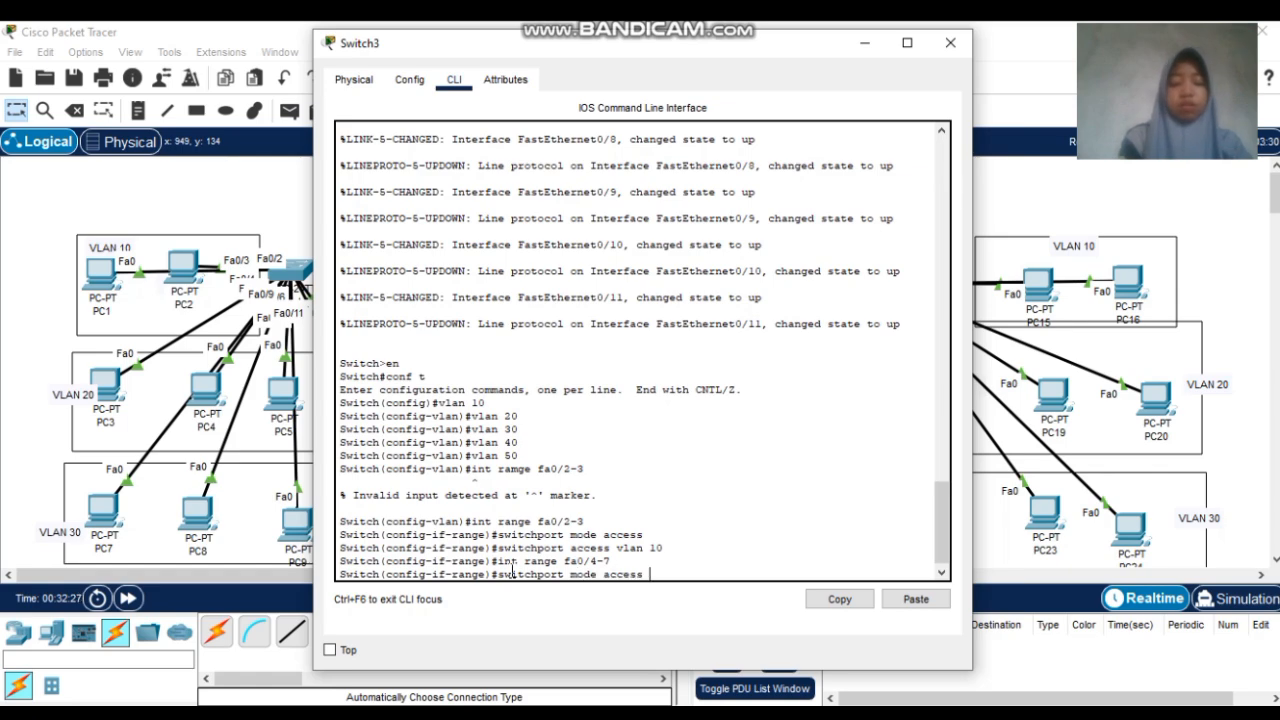
type("vlan ")
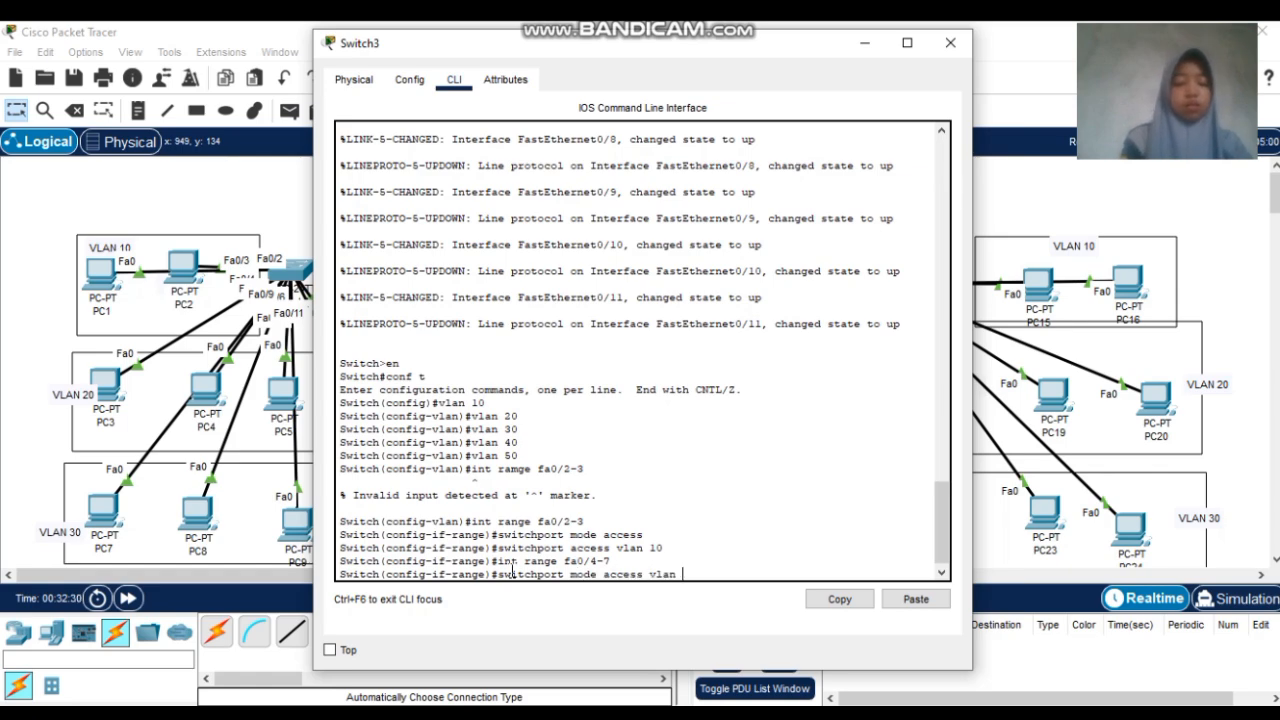
type("20")
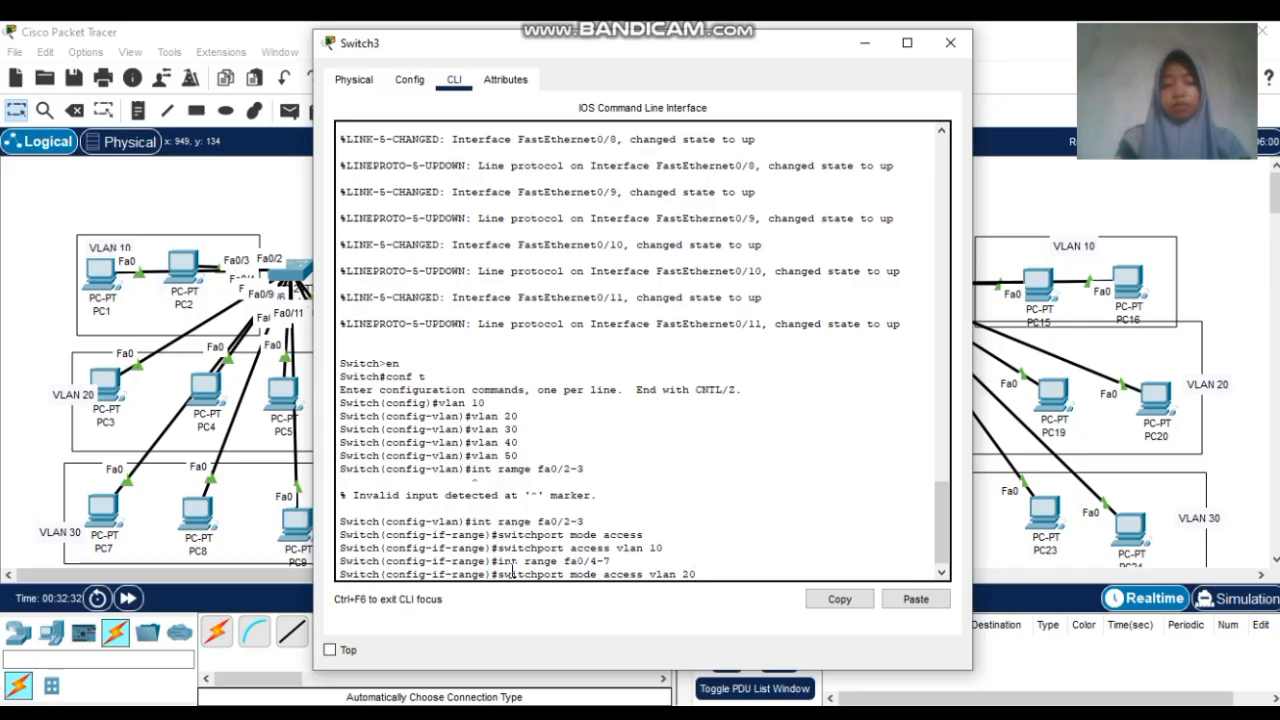
key("Return")
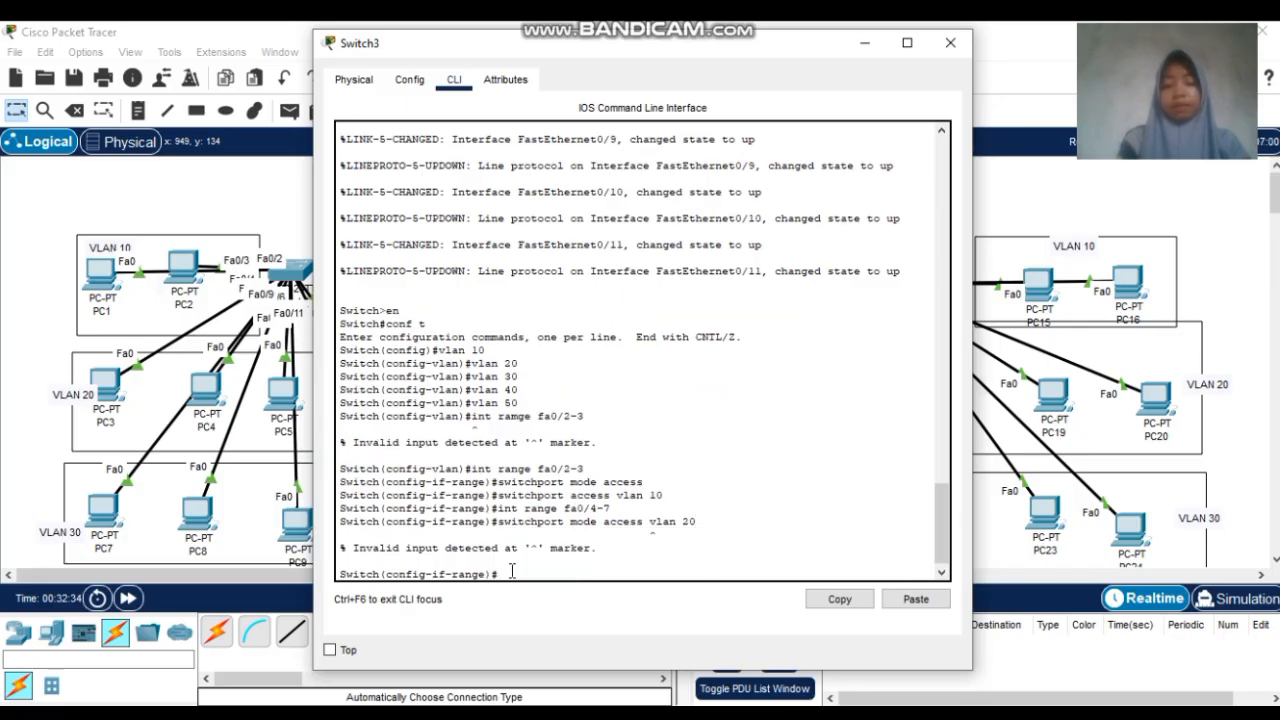
Set the fa0/4-7 ports on Switch3 to access mode by reissuing the previous command as "switchport mode access"
key("Up")
key("BackSpace")
key("BackSpace")
key("BackSpace")
key("BackSpace")
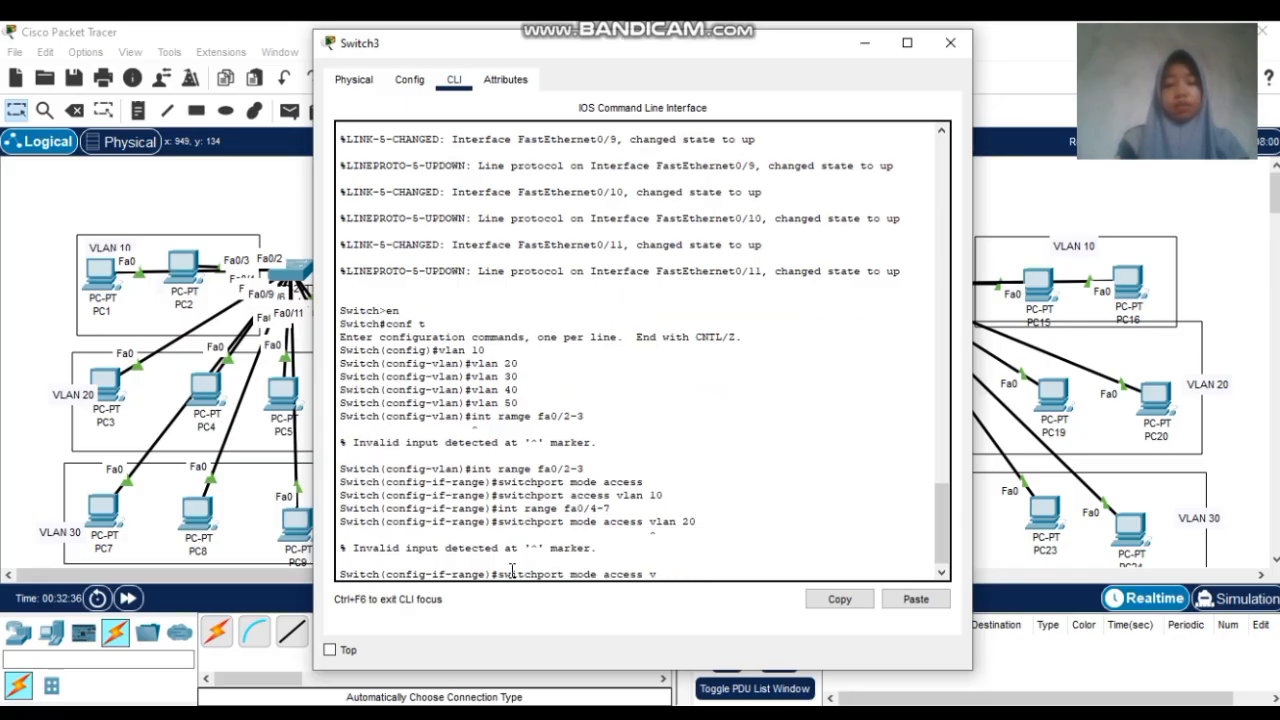
key("Return")
Assign the fa0/4-7 ports on Switch3 to VLAN 20 with "switchport access vlan 20"
type("sw")
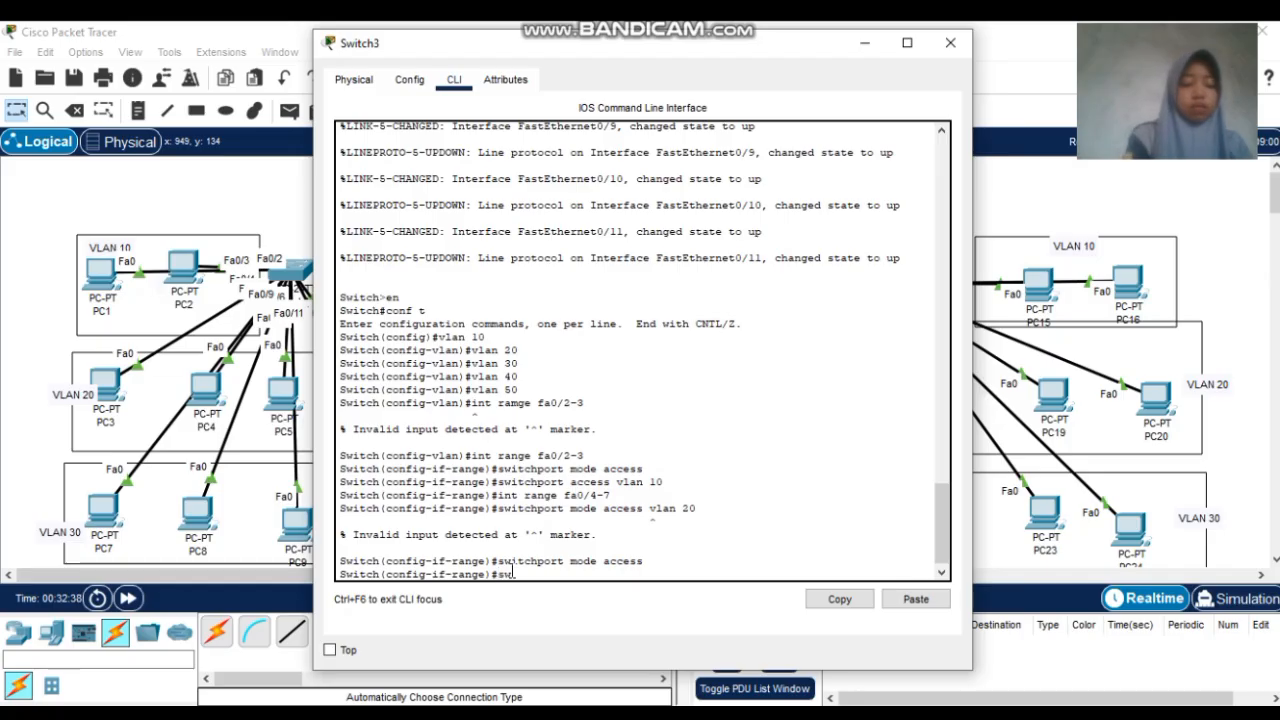
type("itchpo")
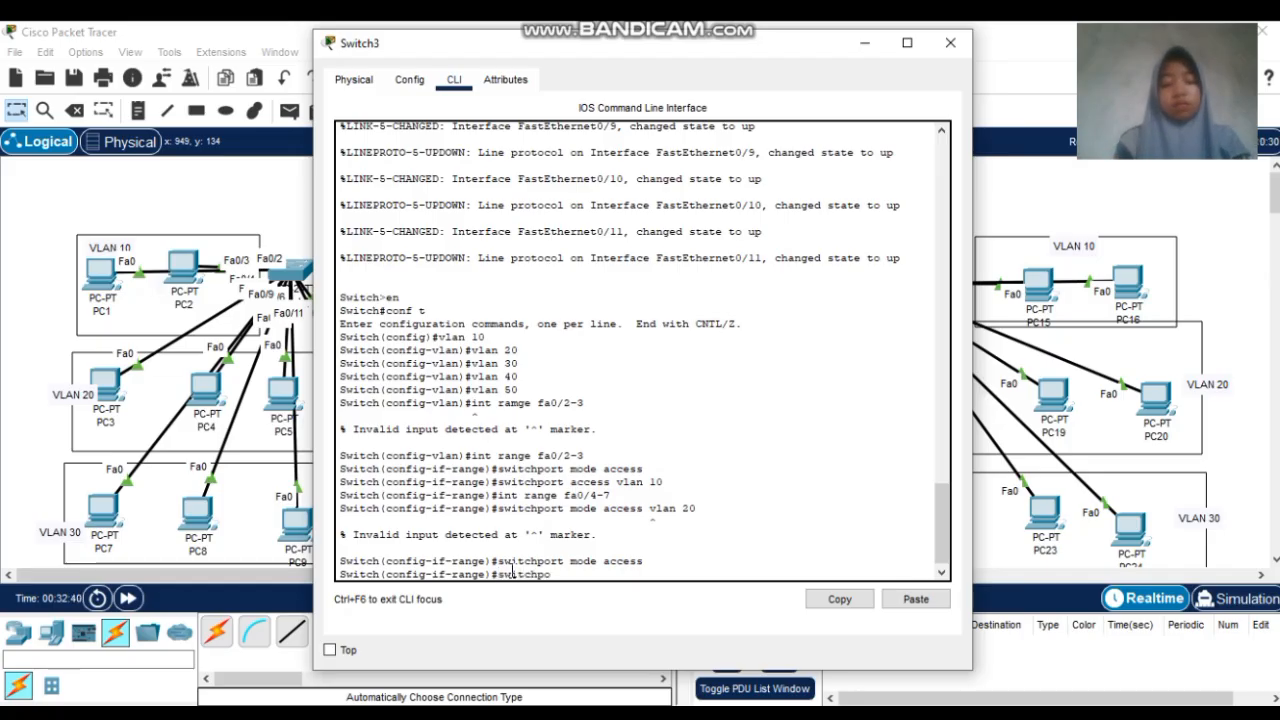
type("rt mode")
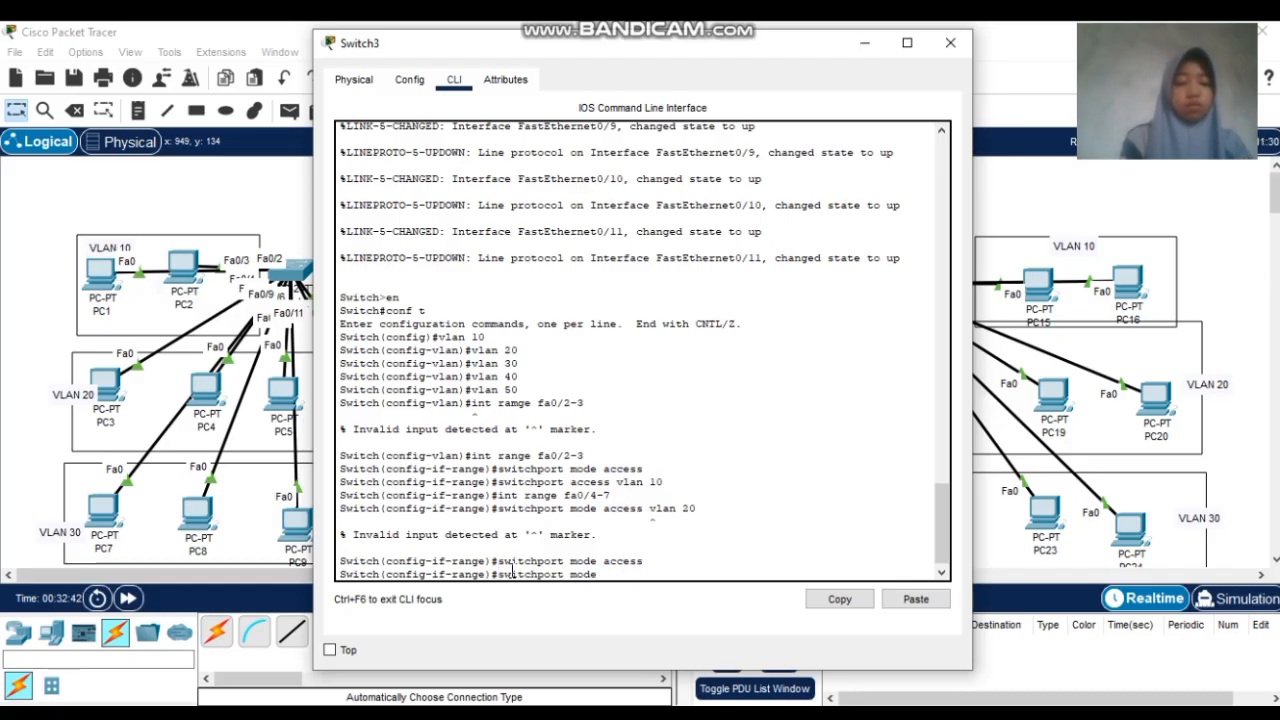
type(" ac")
key("BackSpace")
key("BackSpace")
key("BackSpace")
key("BackSpace")
key("BackSpace")
key("BackSpace")
key("BackSpace")
key("BackSpace")
key("BackSpace")
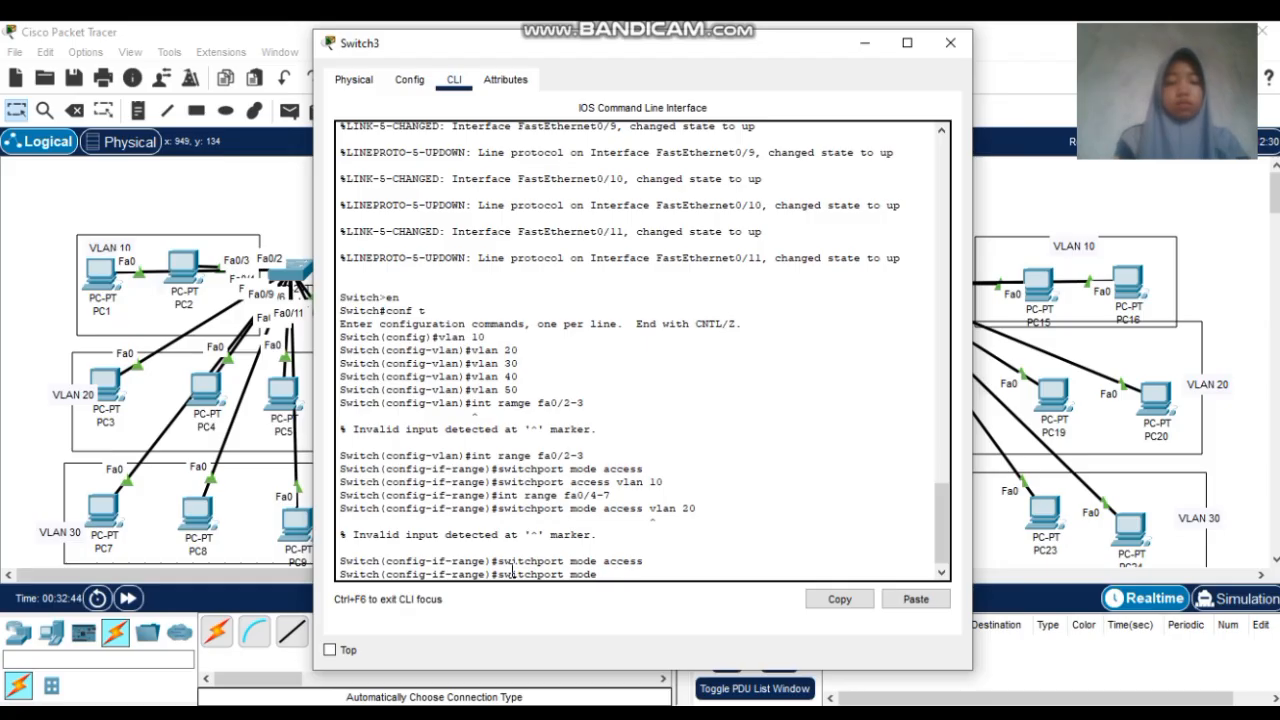
type("t ")
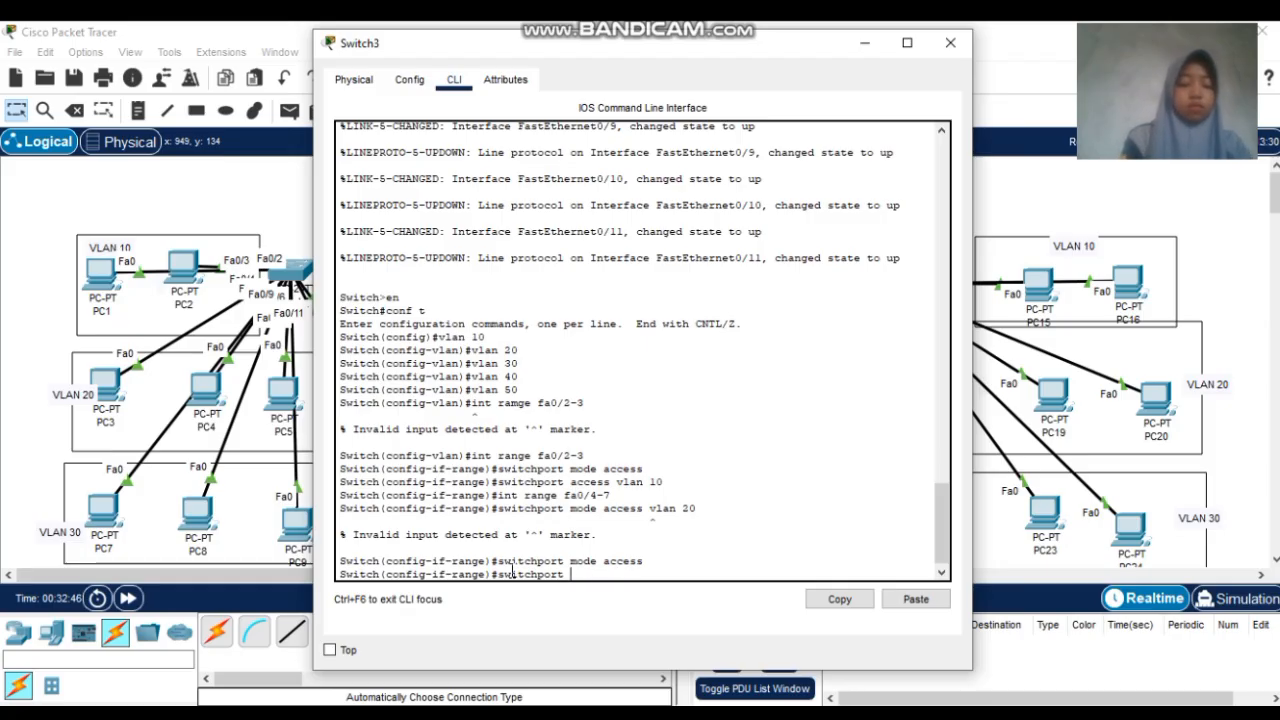
type("access v")
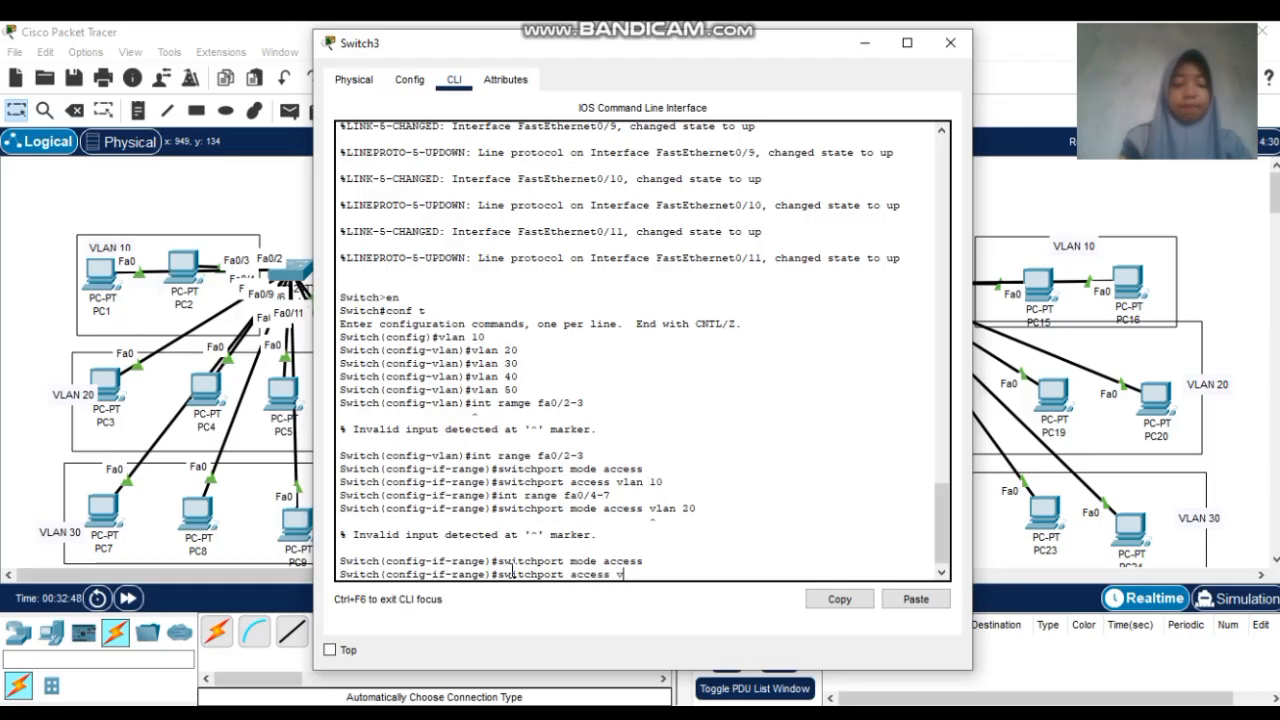
type("lan 20")
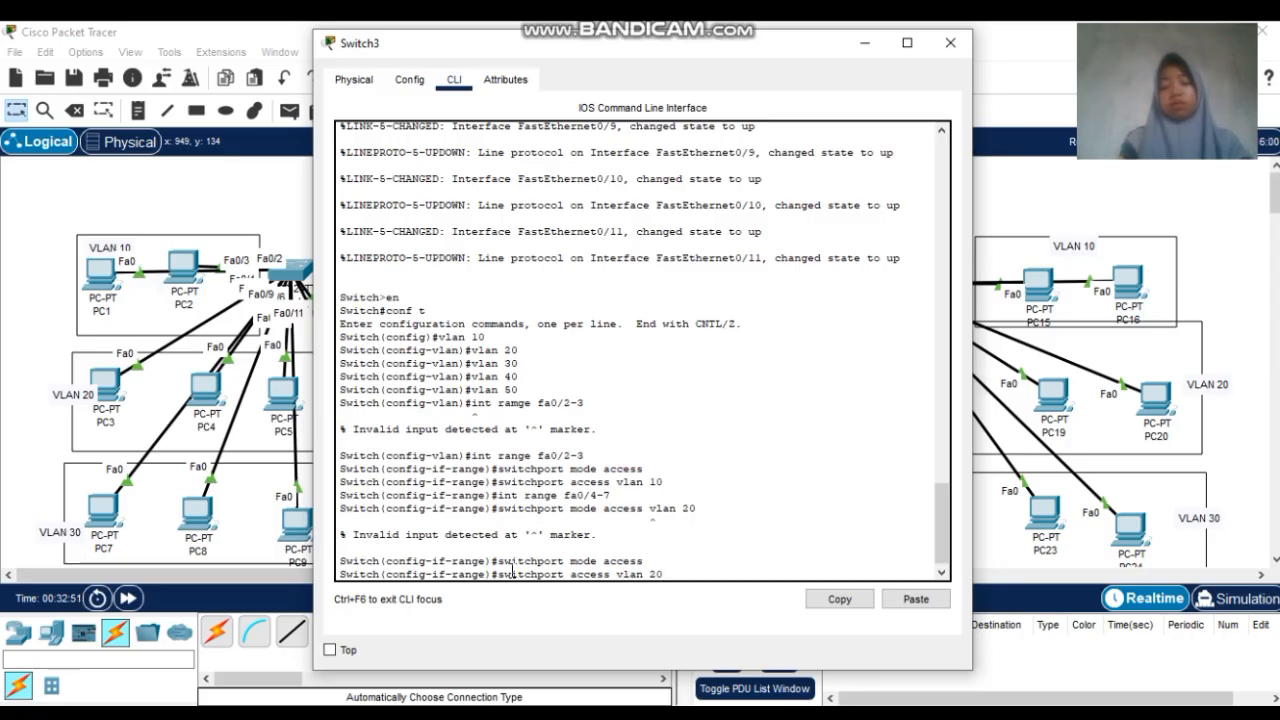
key("Return")
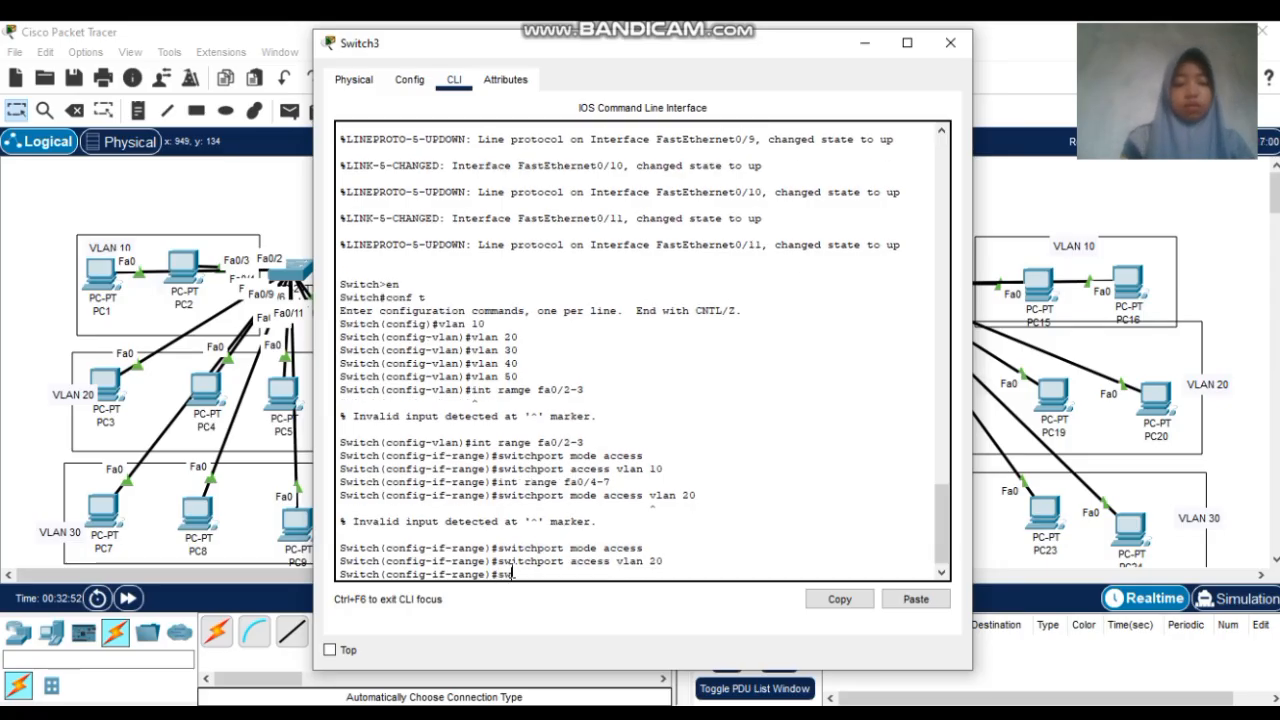
Select the interface range fa0/8-11 on Switch3 with "int range fa0/8-11" and set it to access mode with "switchport mode access"
type("int")
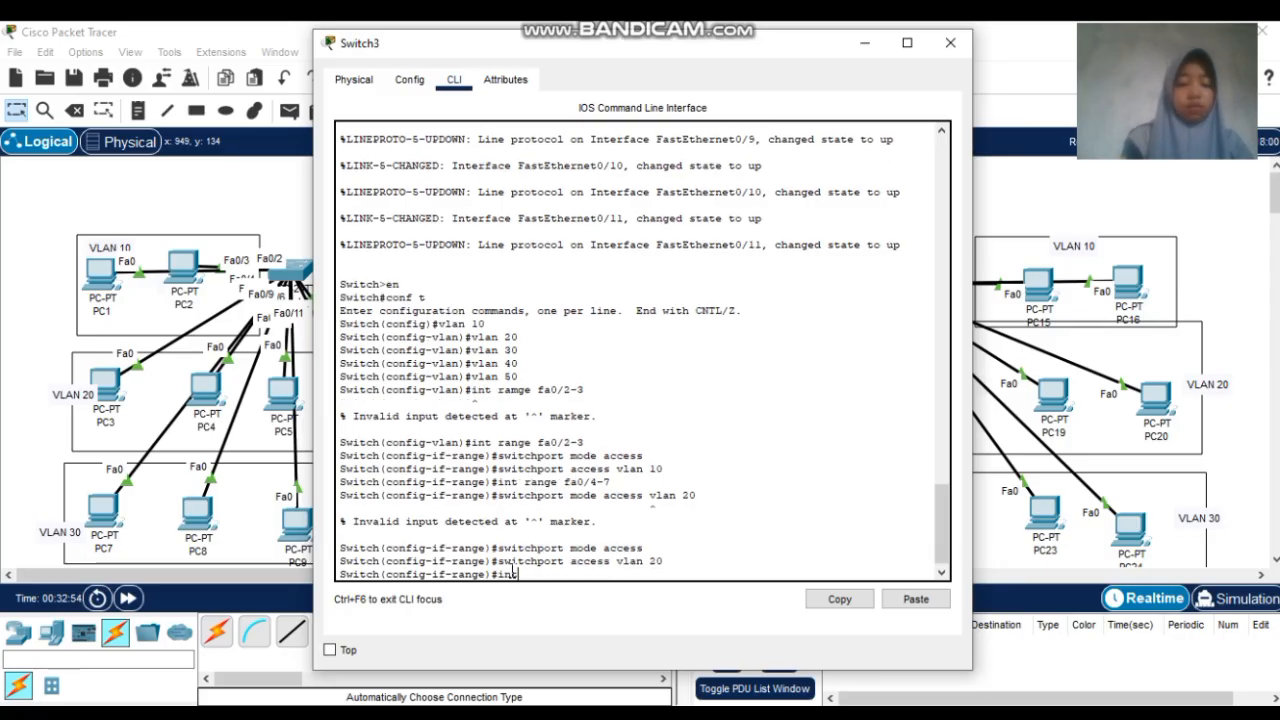
type(" range f")
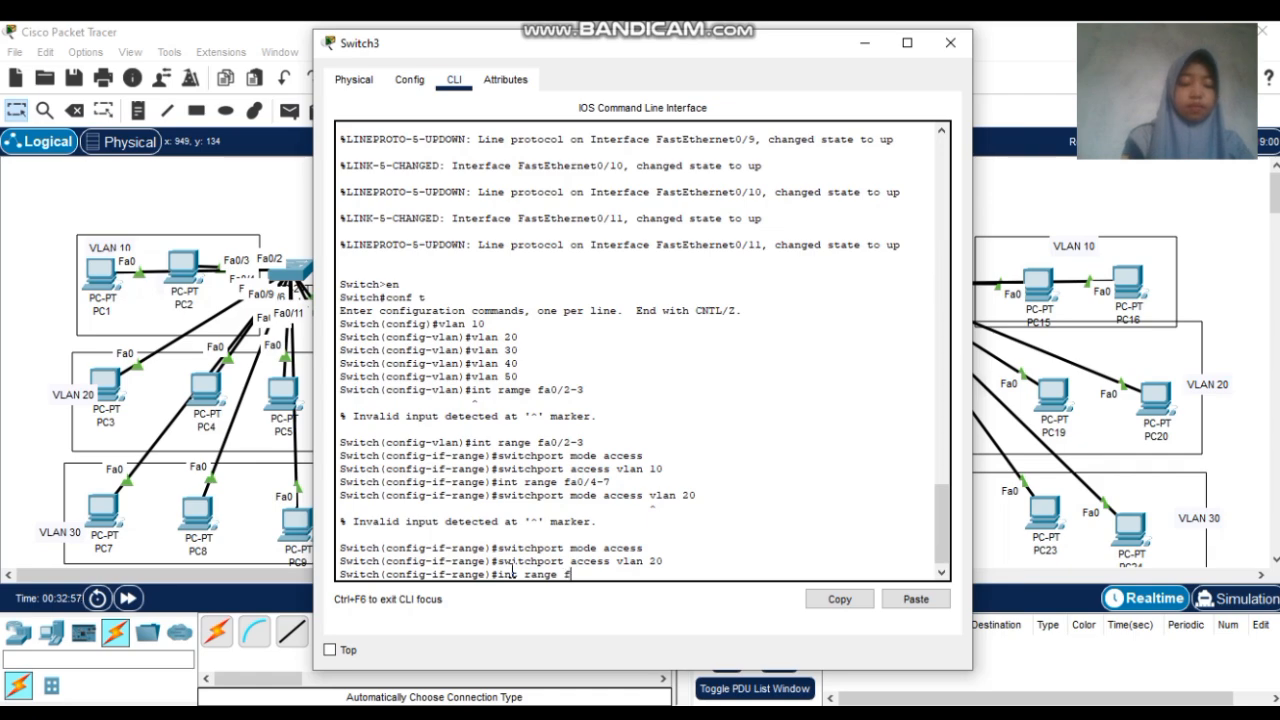
type("a0/")
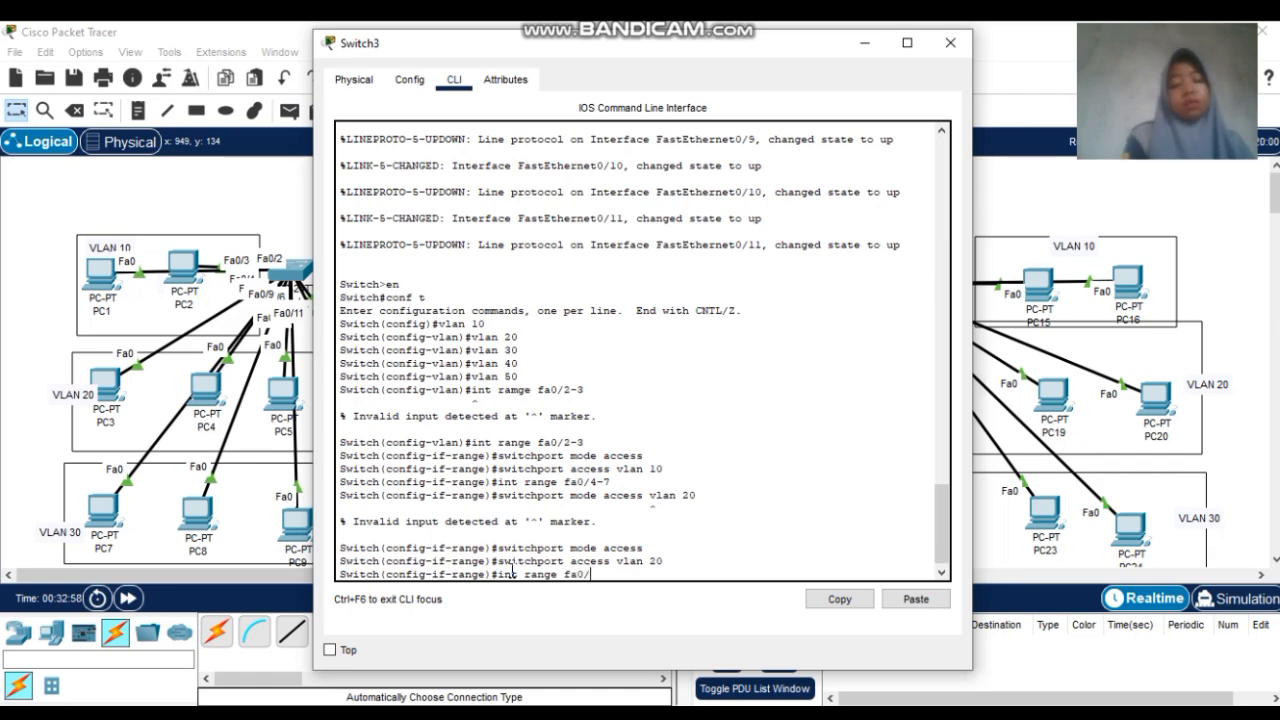
type("8")
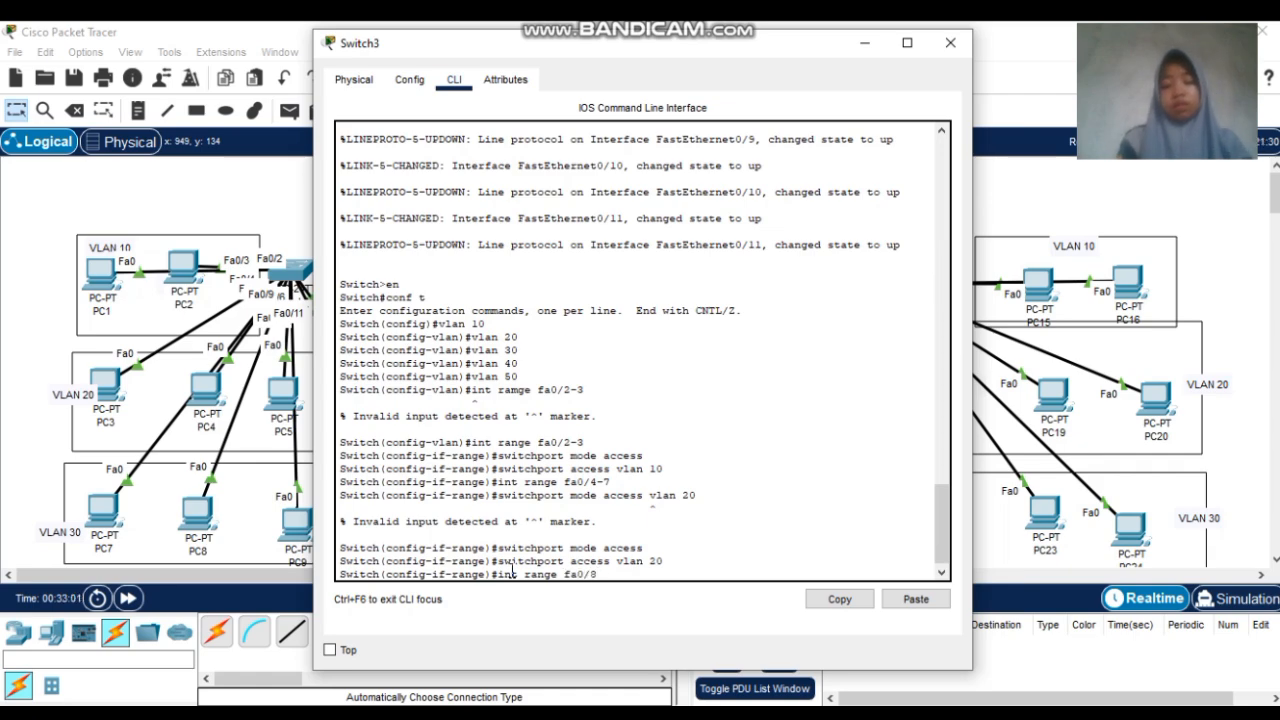
type("-11")
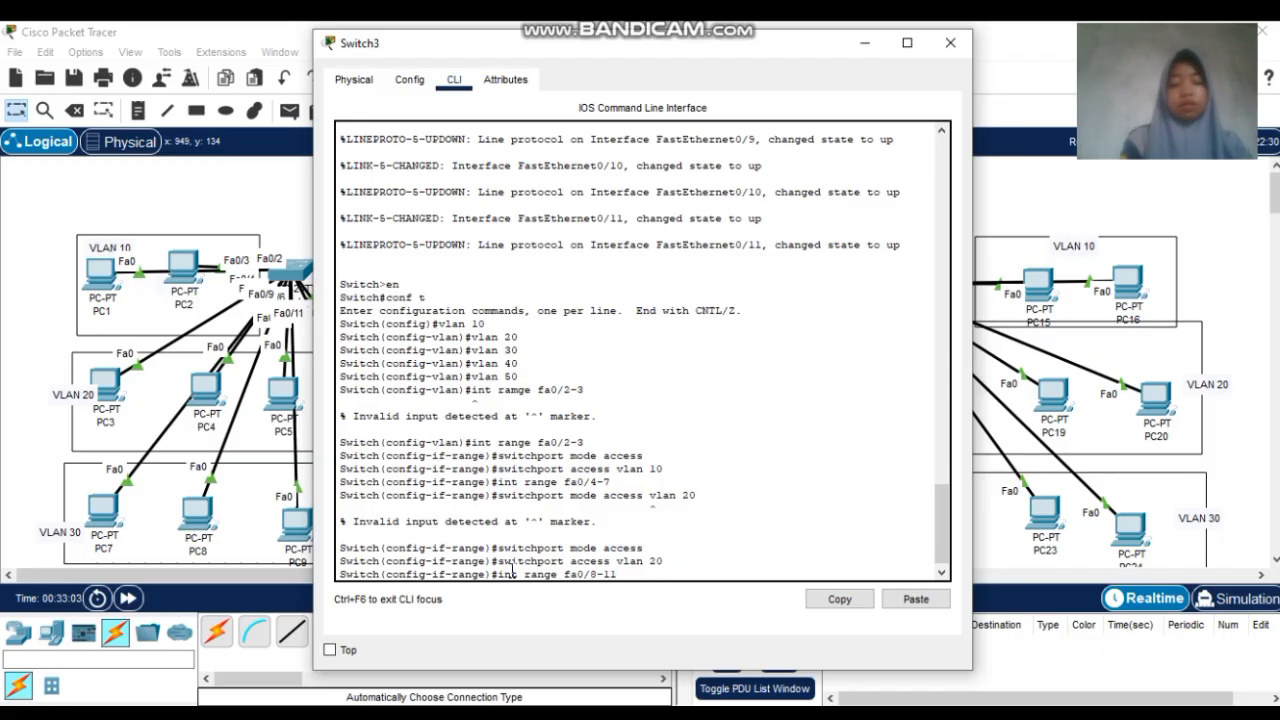
key("Return")
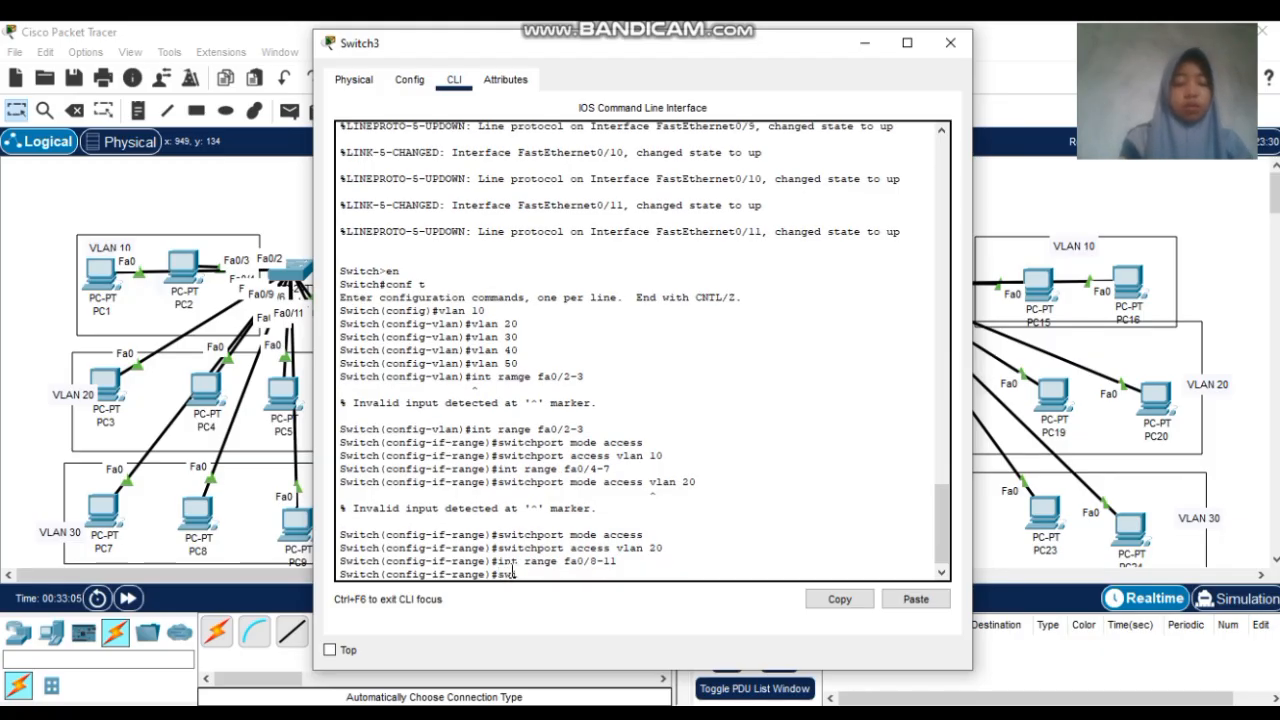
type("switchport mode access")
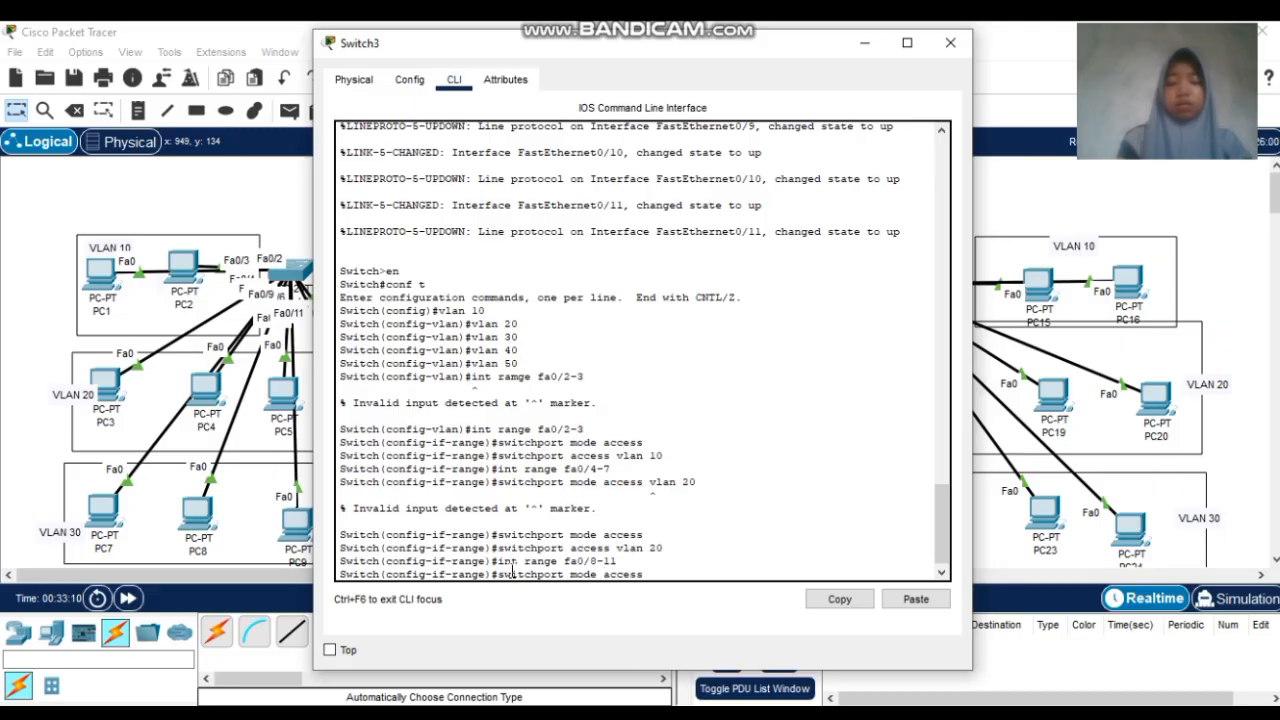
key("Return")
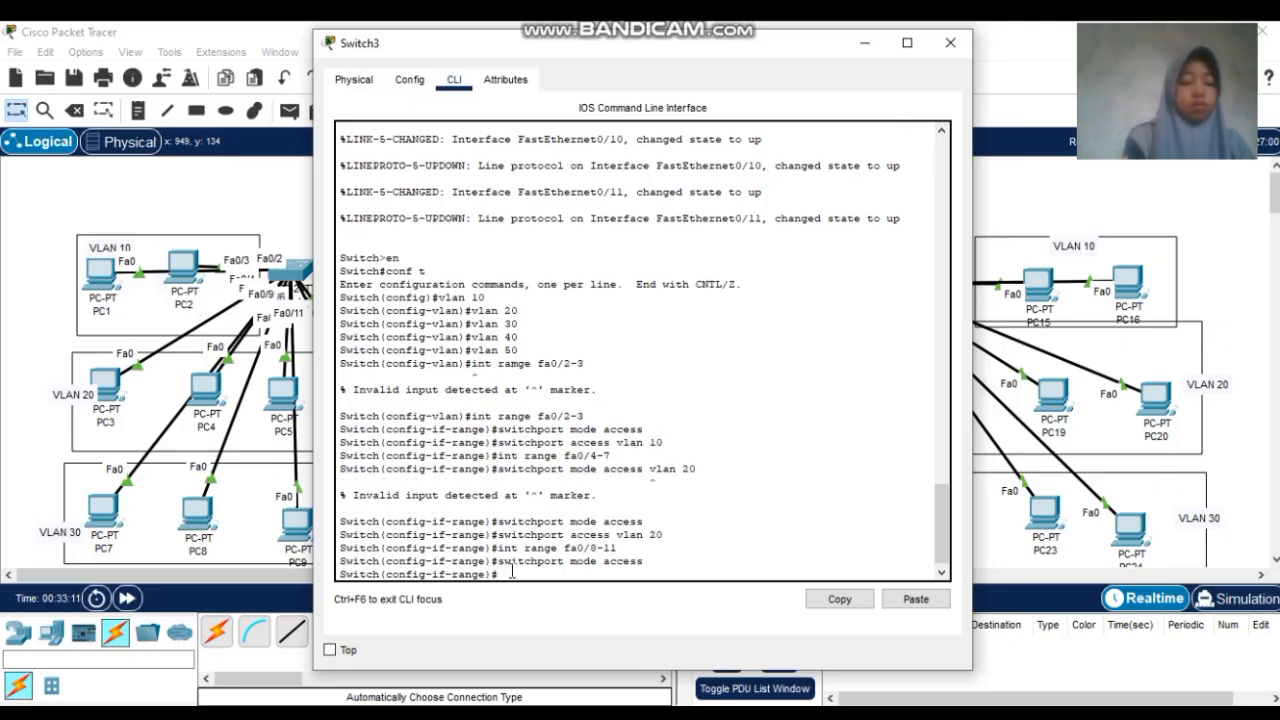
Assign the fa0/8-11 ports on Switch3 to VLAN 30 with "switchport access vlan 30"
type("switc")
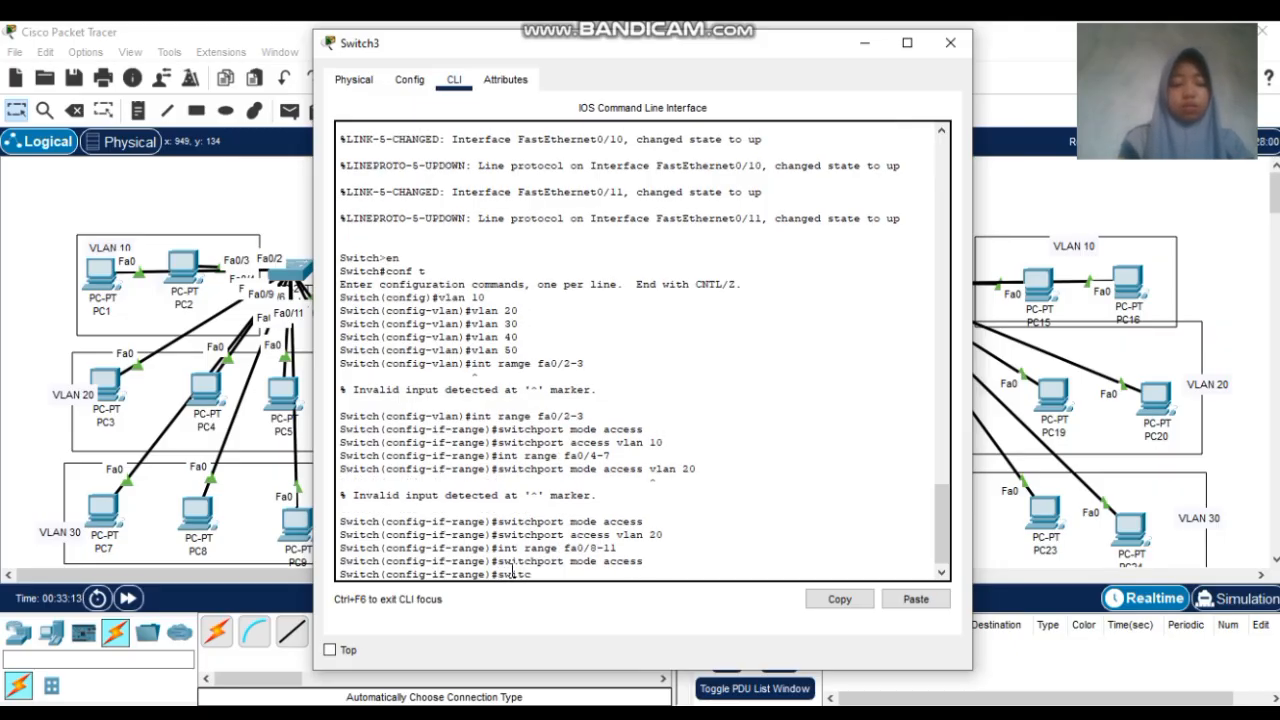
type("hport acc")
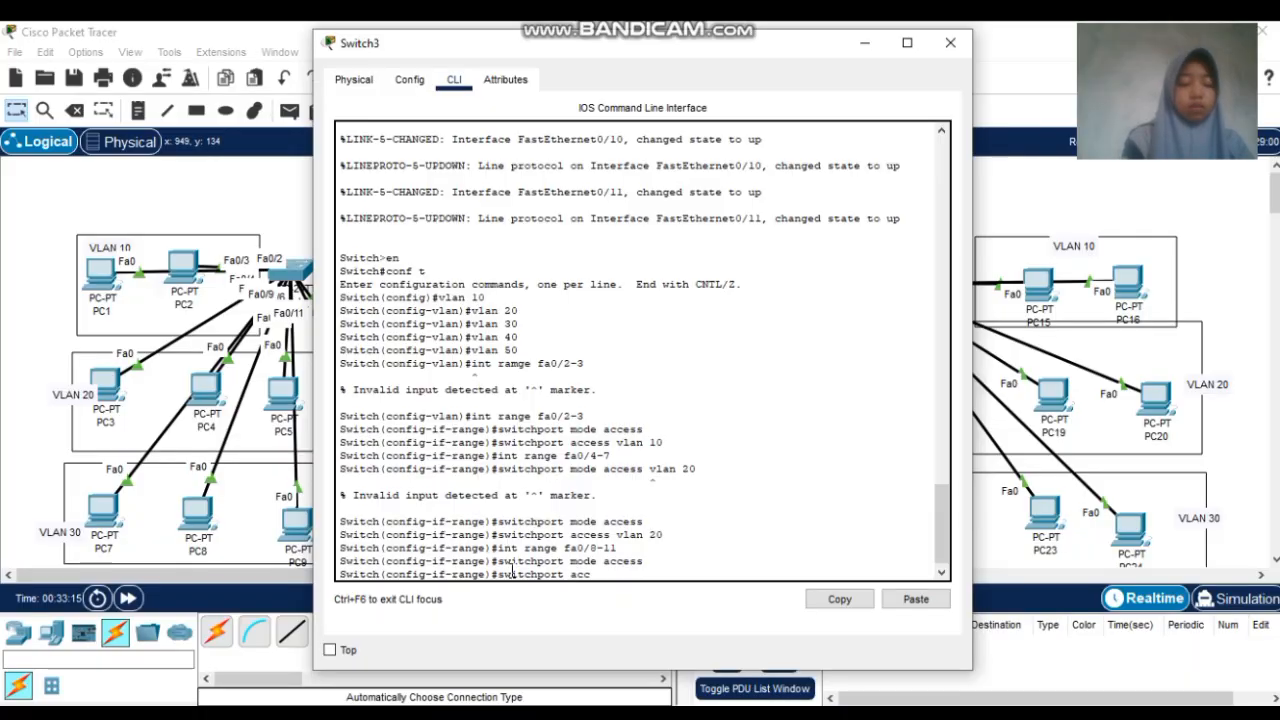
type("ess vla")
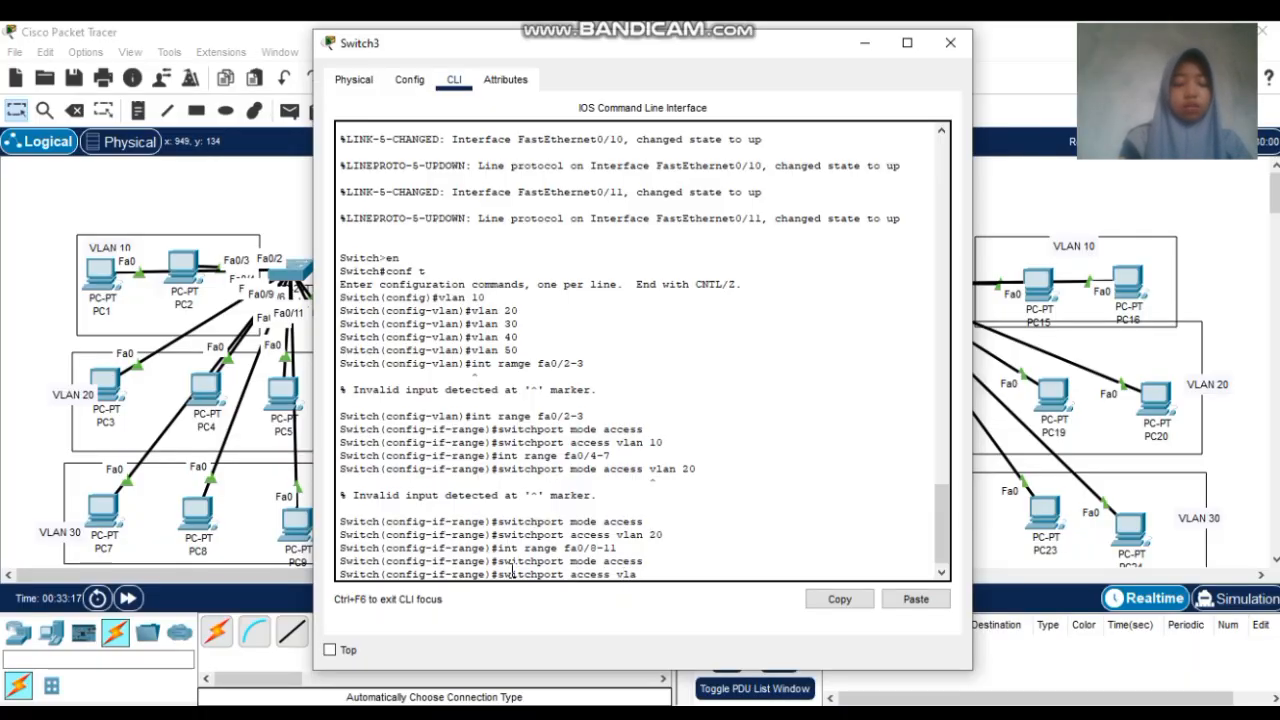
type("n ")
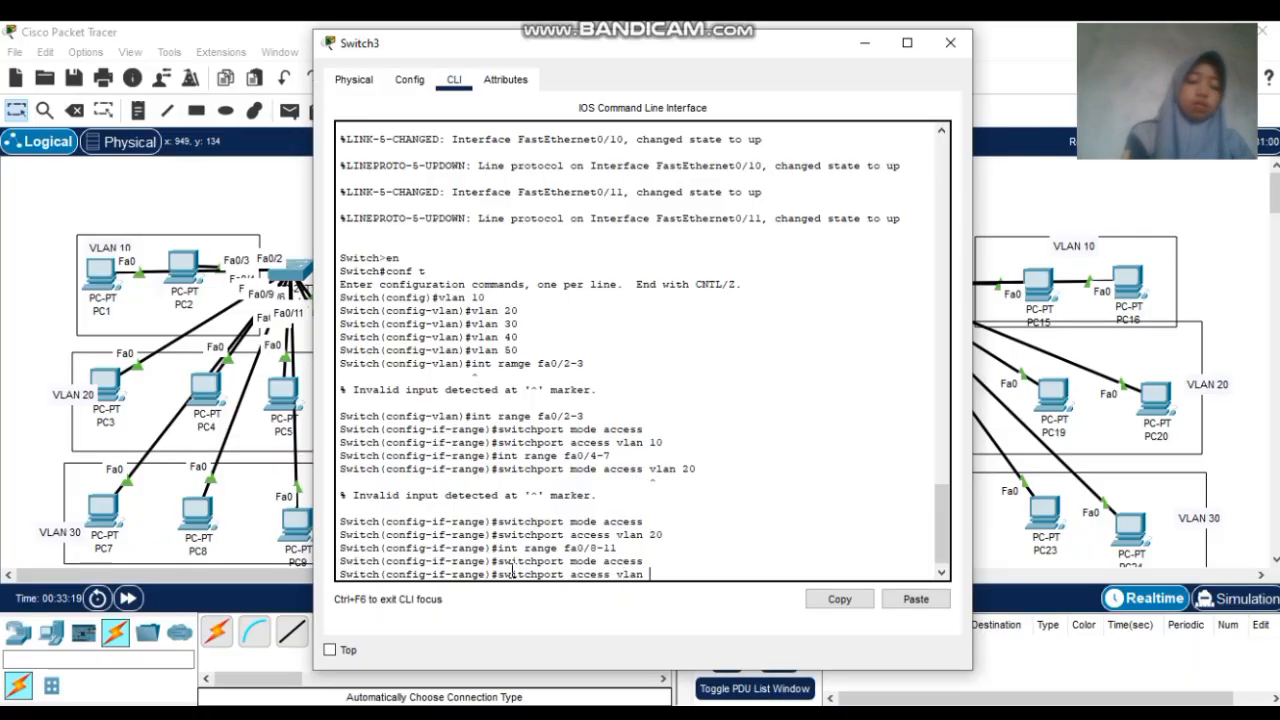
type("30")
key("Return")
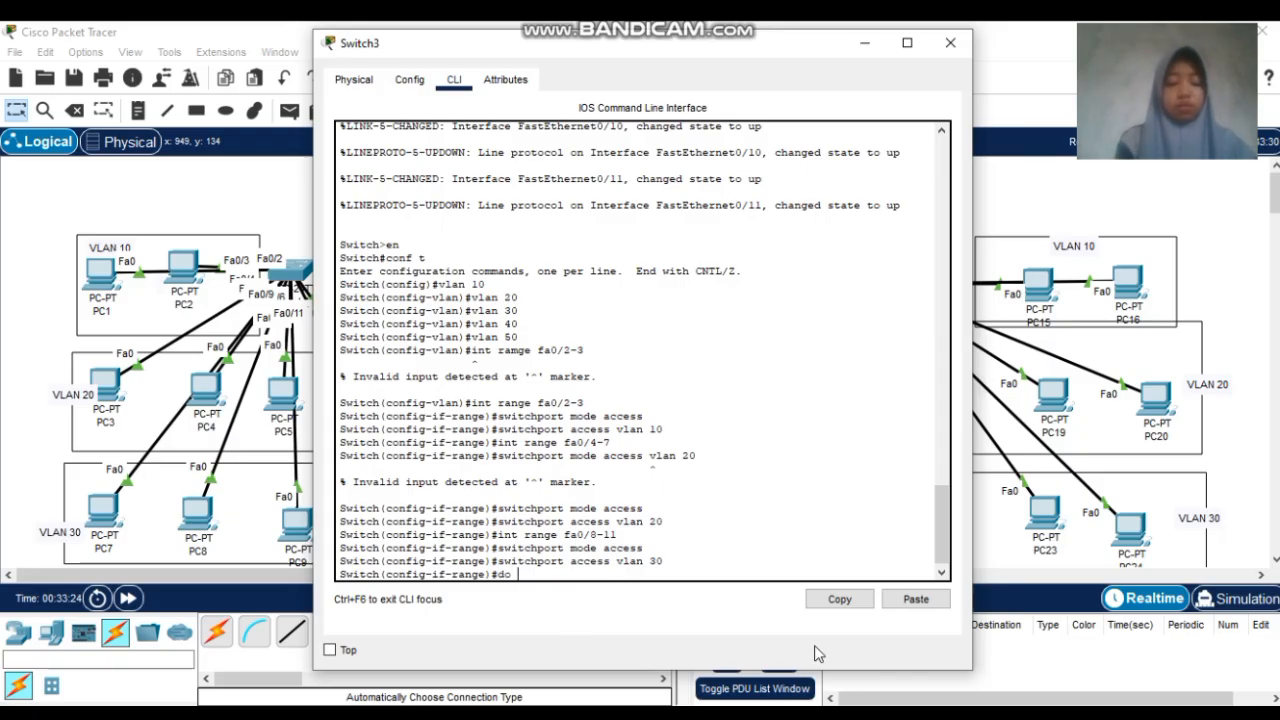
Check the VLAN port assignments on Switch3 with "do show vlan brief", and close the Switch3 window
type("do show v")
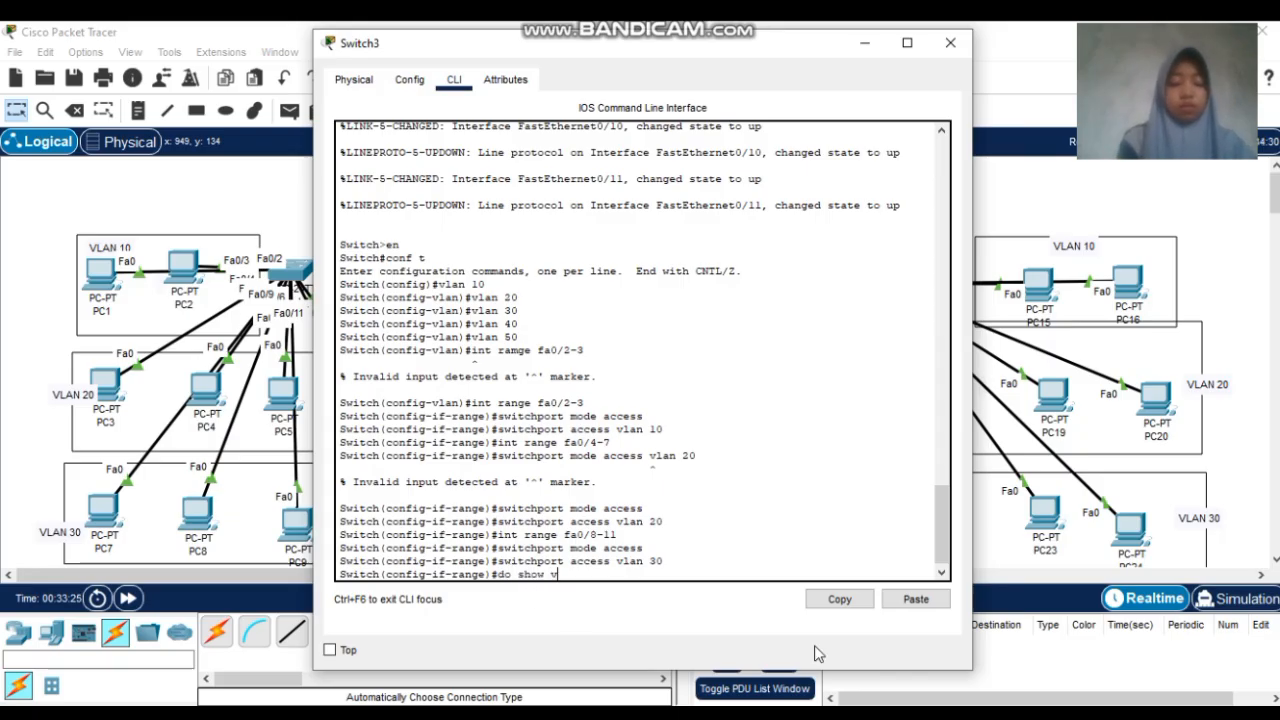
type("lan bri")
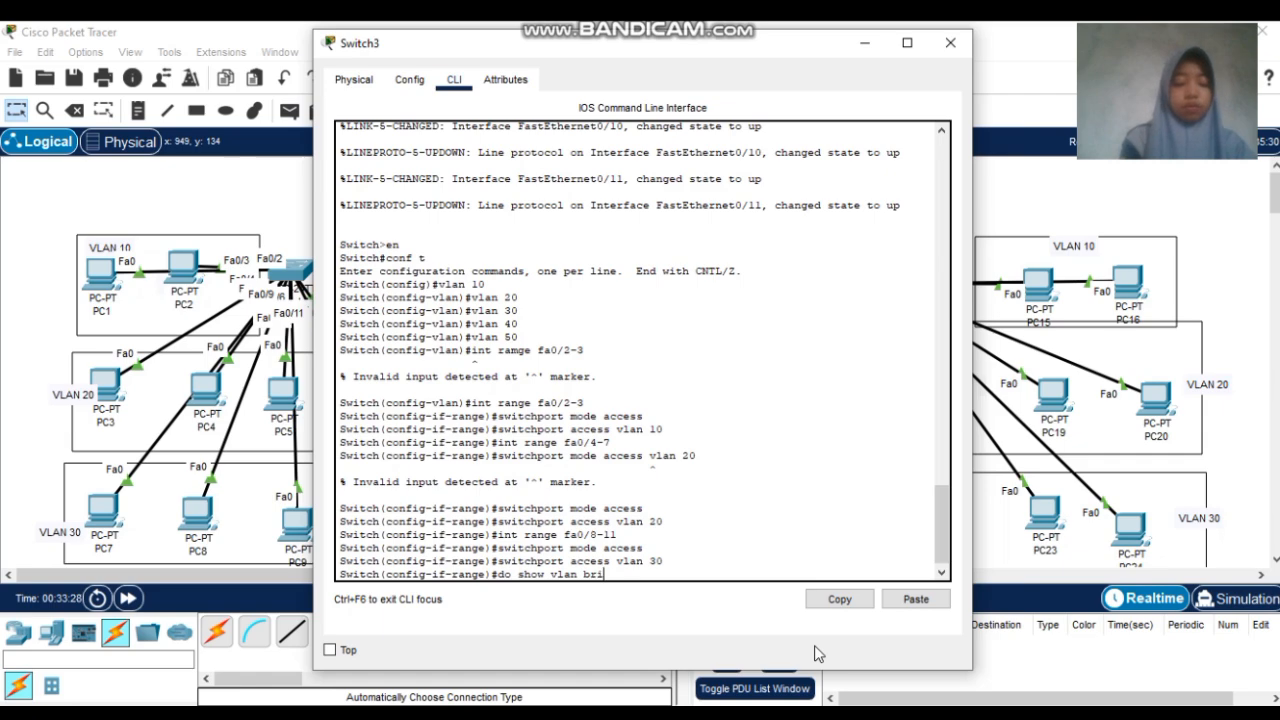
type("ef")
key("Return")
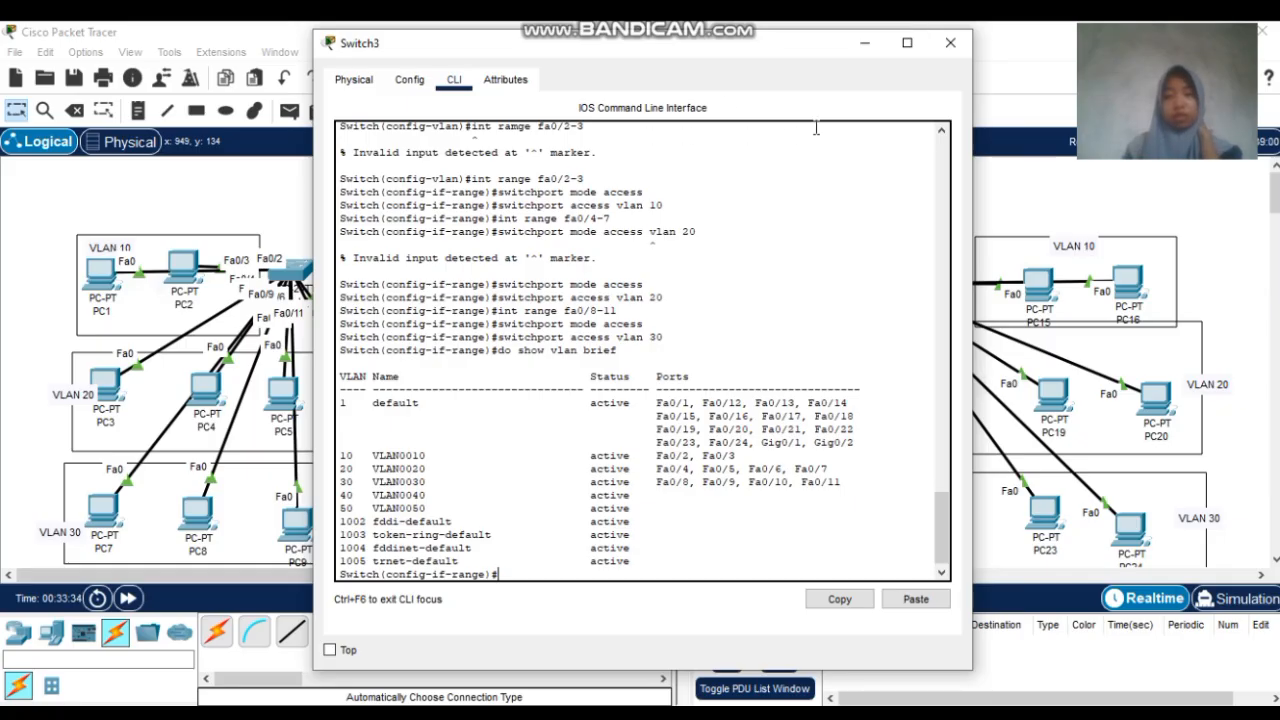
left_click(950, 43)
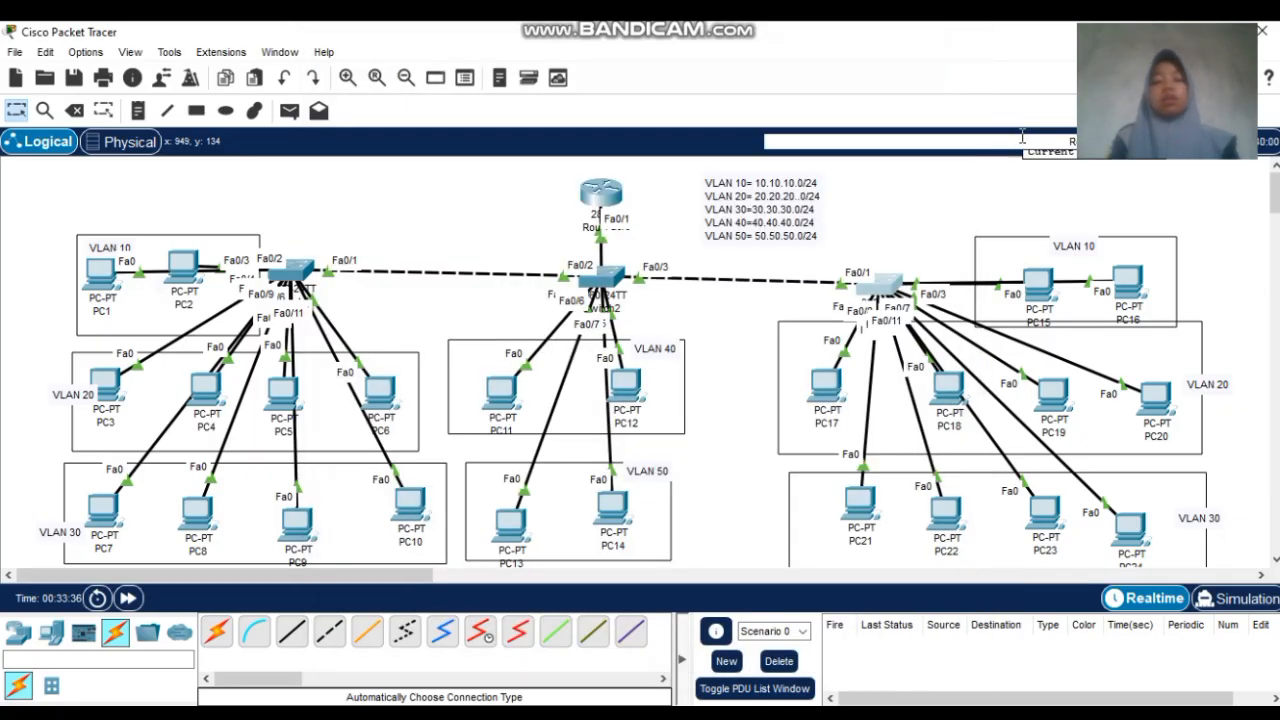
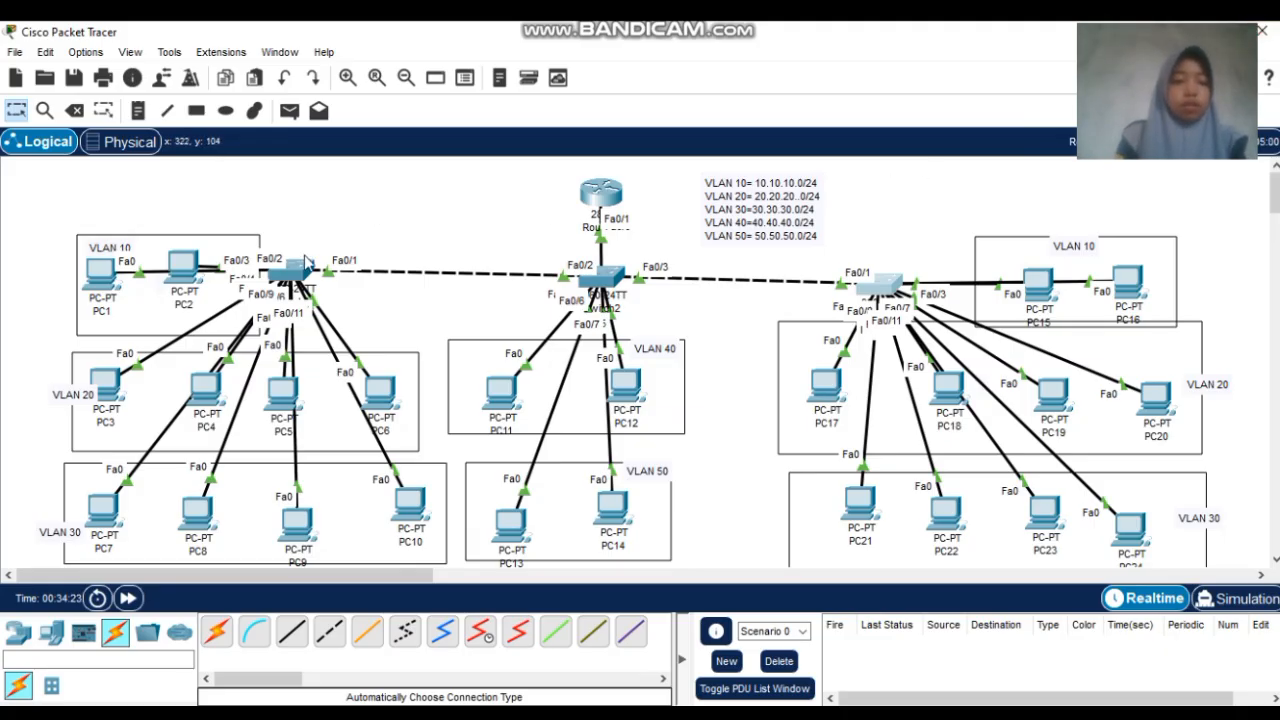
Open Switch1's command line and leave interface-range configuration mode with "ex"
left_click(305, 258)
left_click(300, 262)
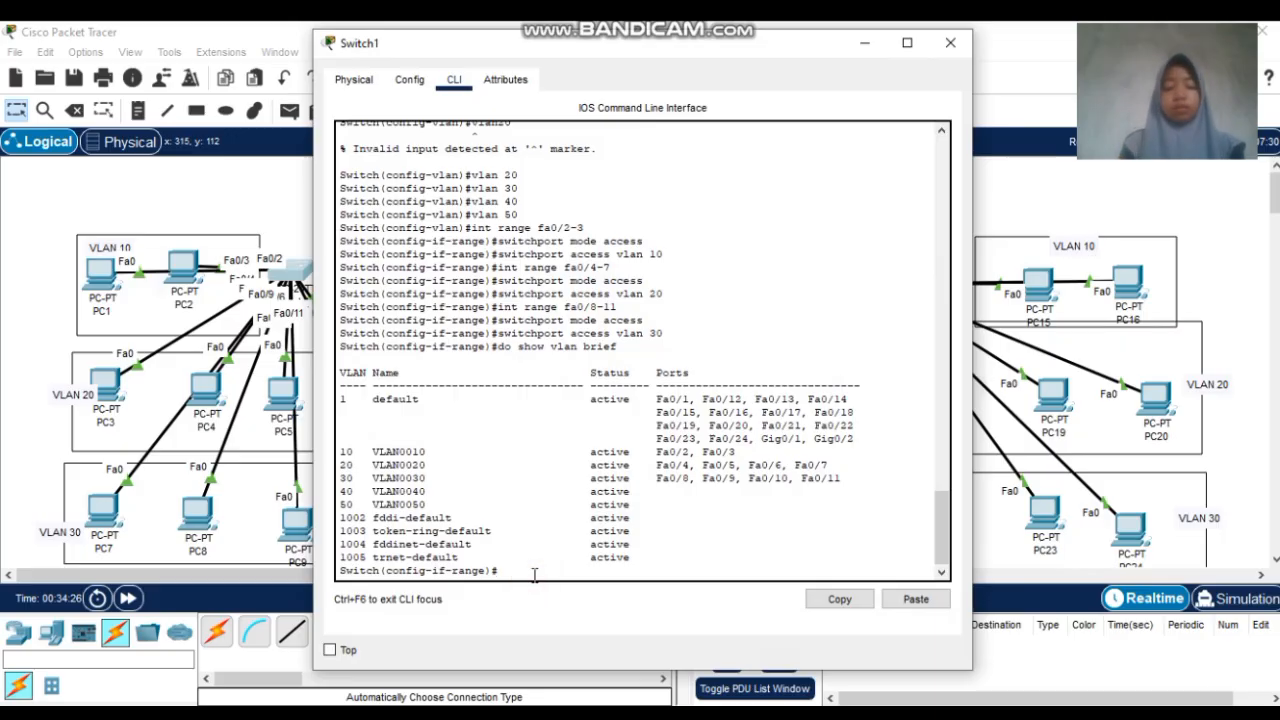
type("ex")
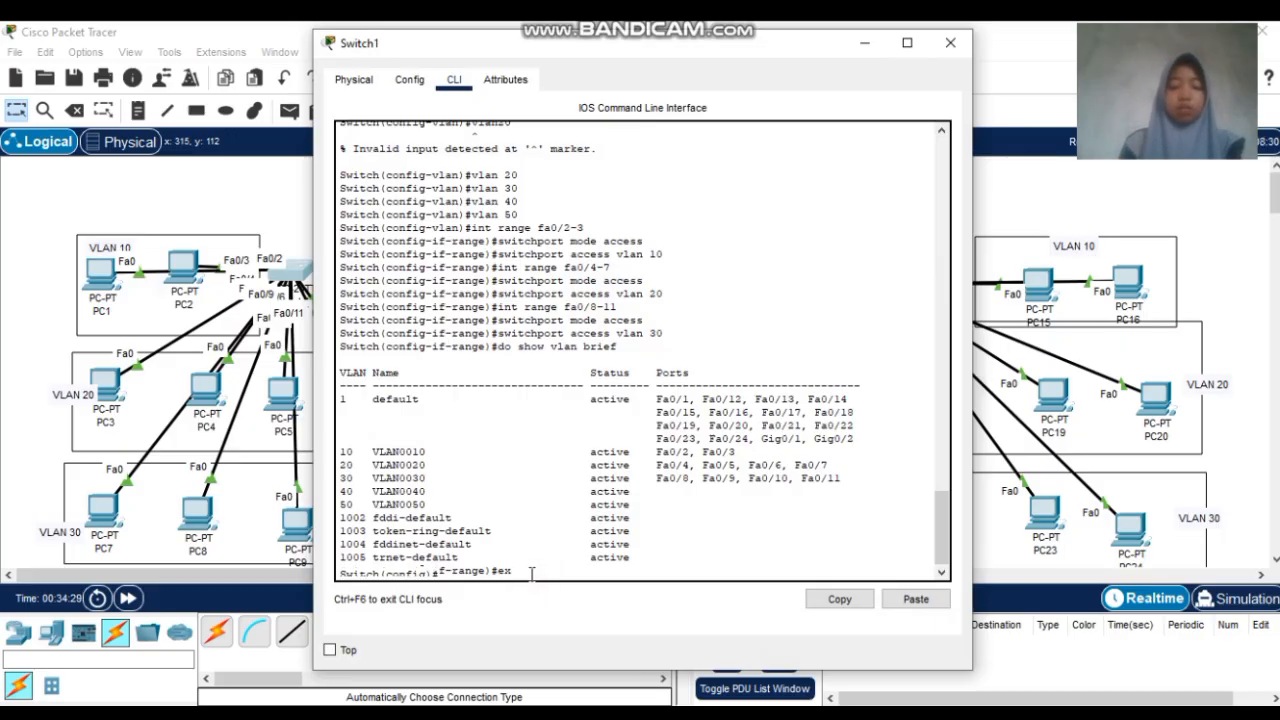
Set interface fa0/1 on Switch1 to trunk mode with "int fa0/1" and "switchport mode trunk"
key("Return")
type("int fa0")
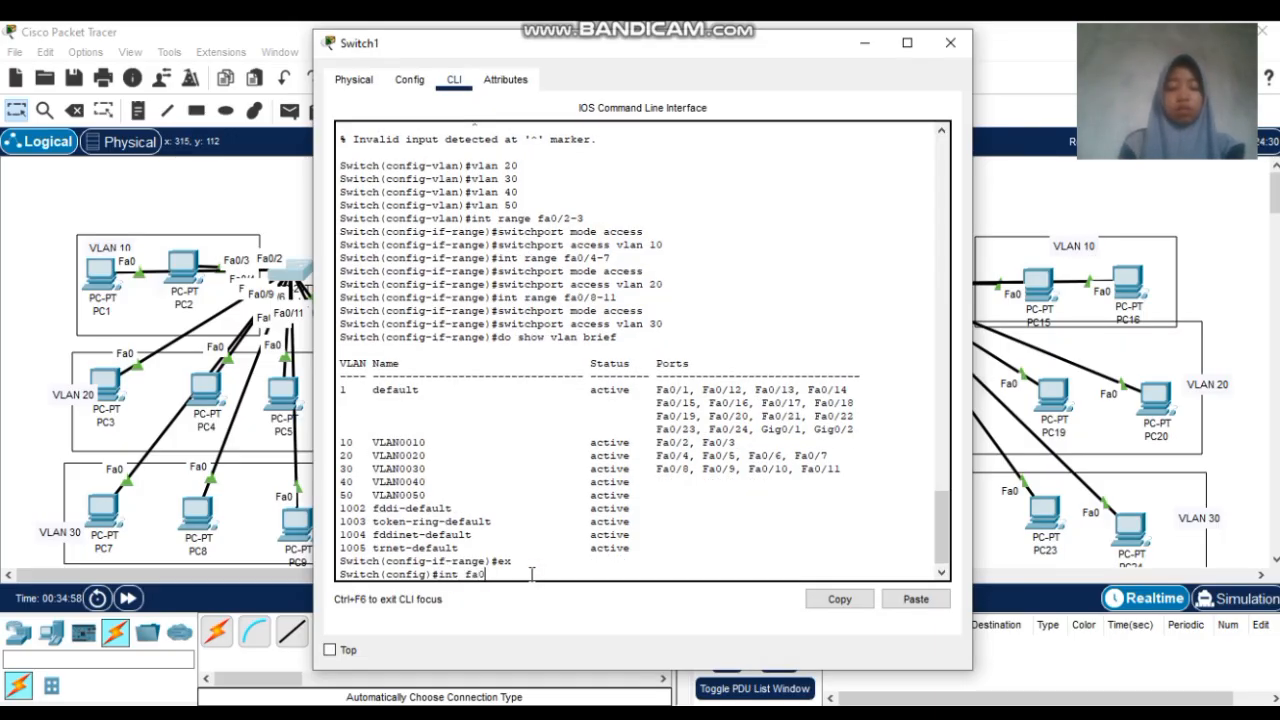
type("/1")
key("Return")
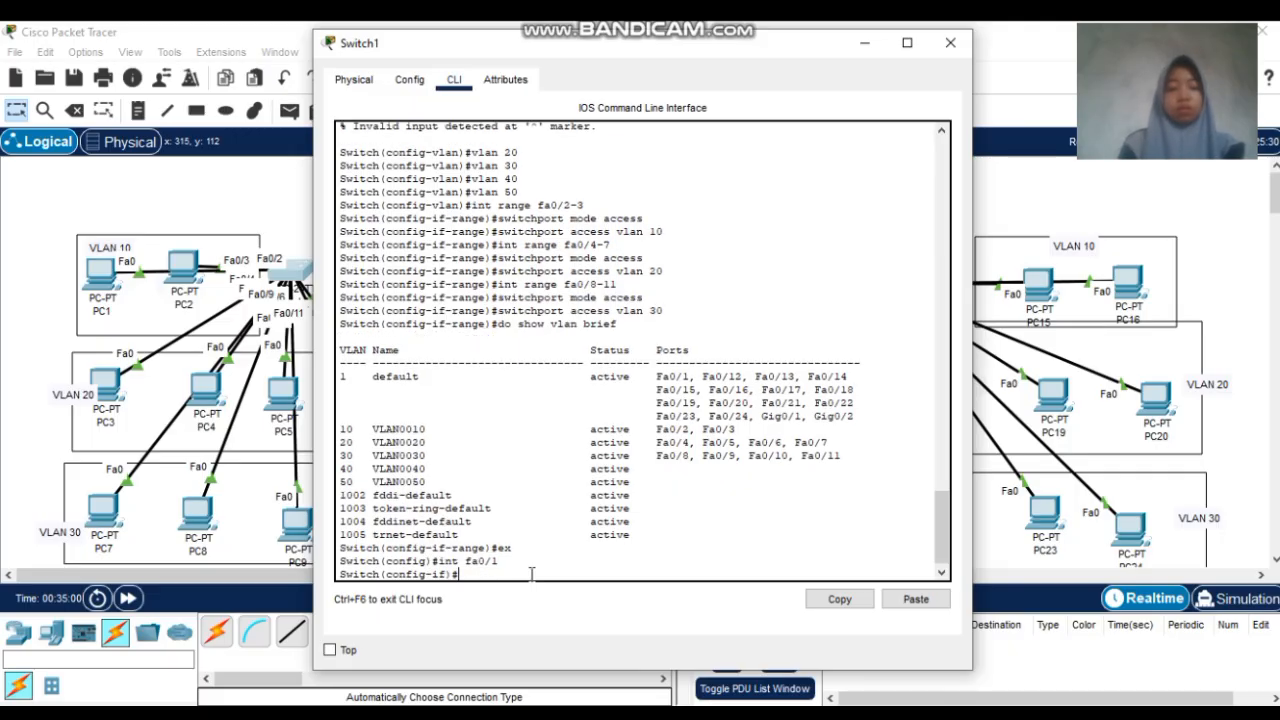
type("switc")
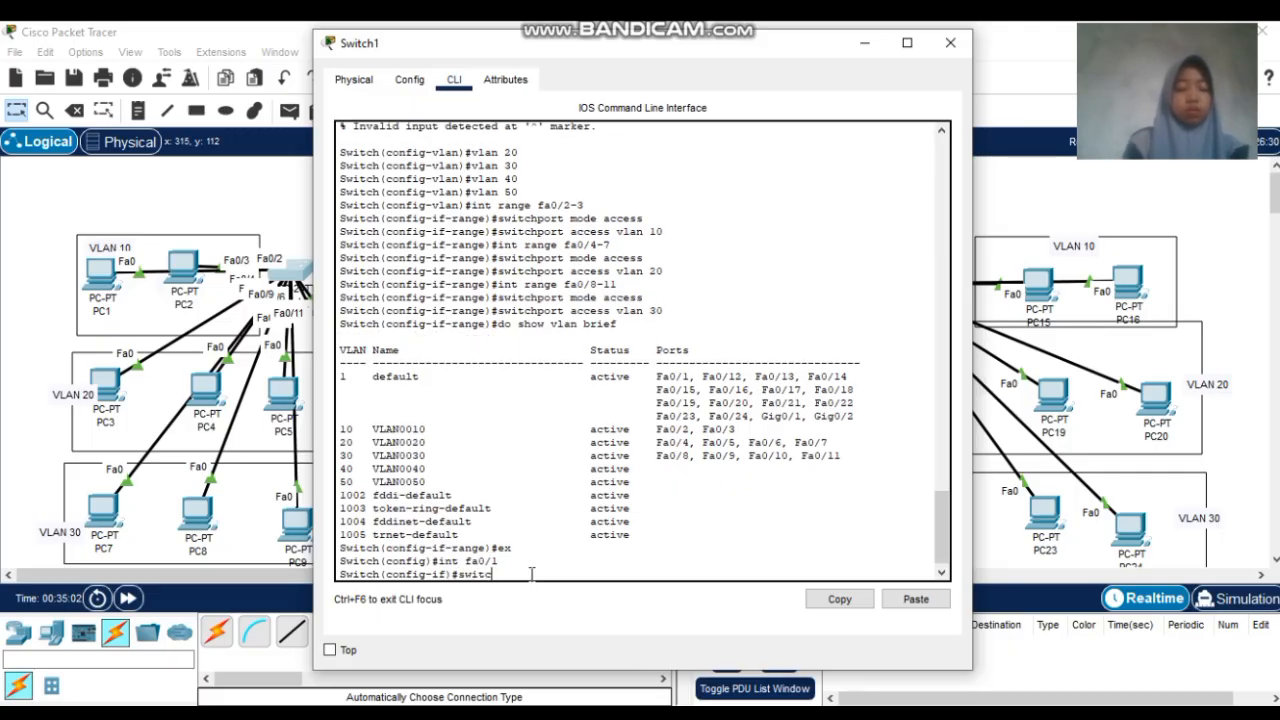
type("hport ")
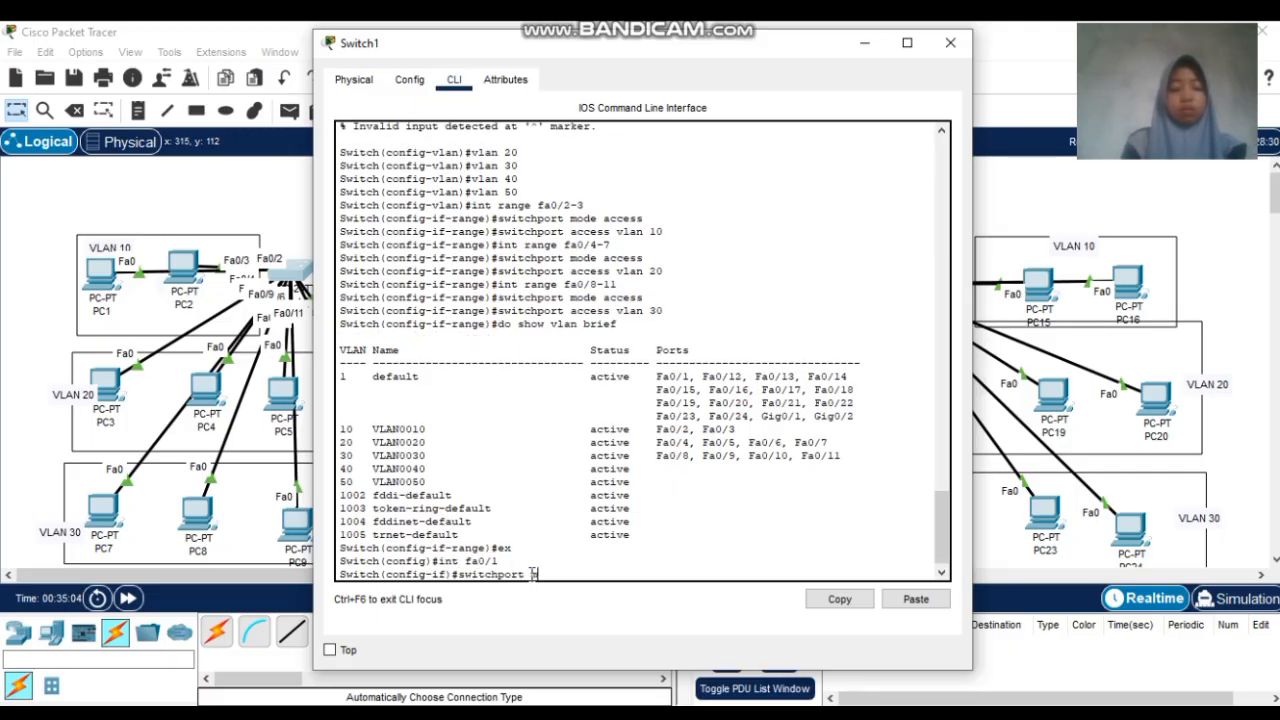
type("mode trun")
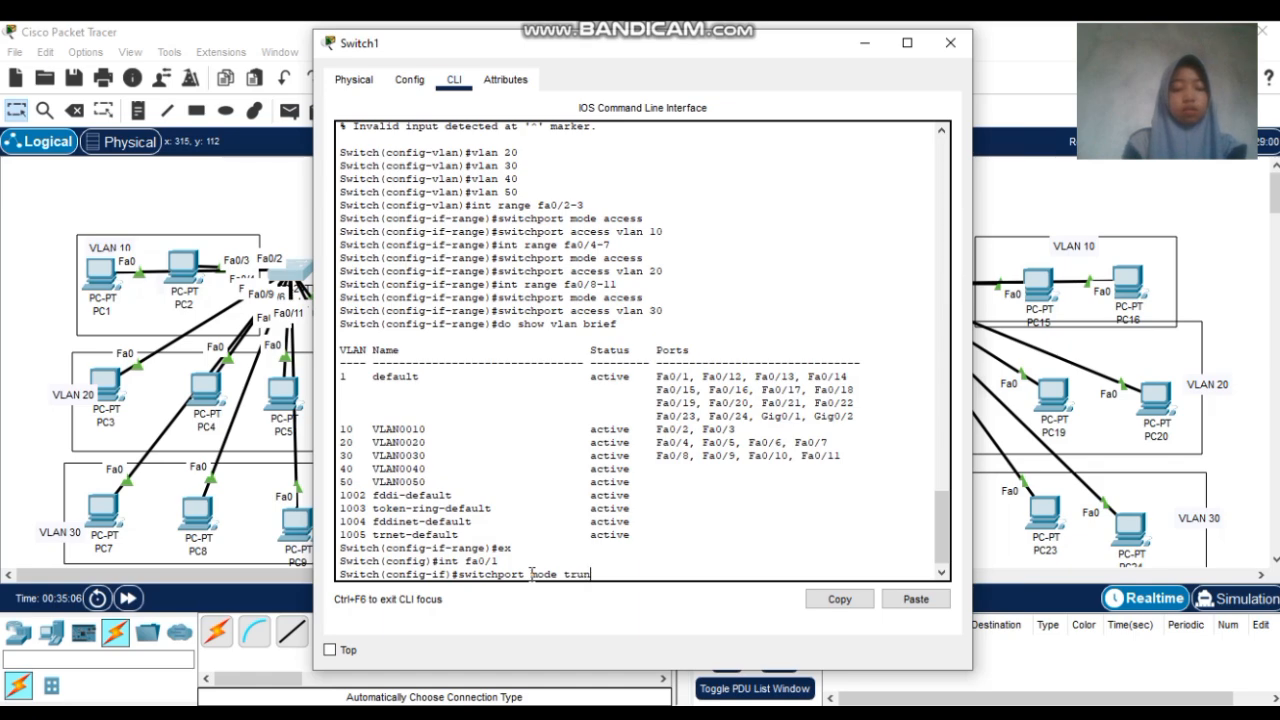
type("k")
key("Return")
type("do ")
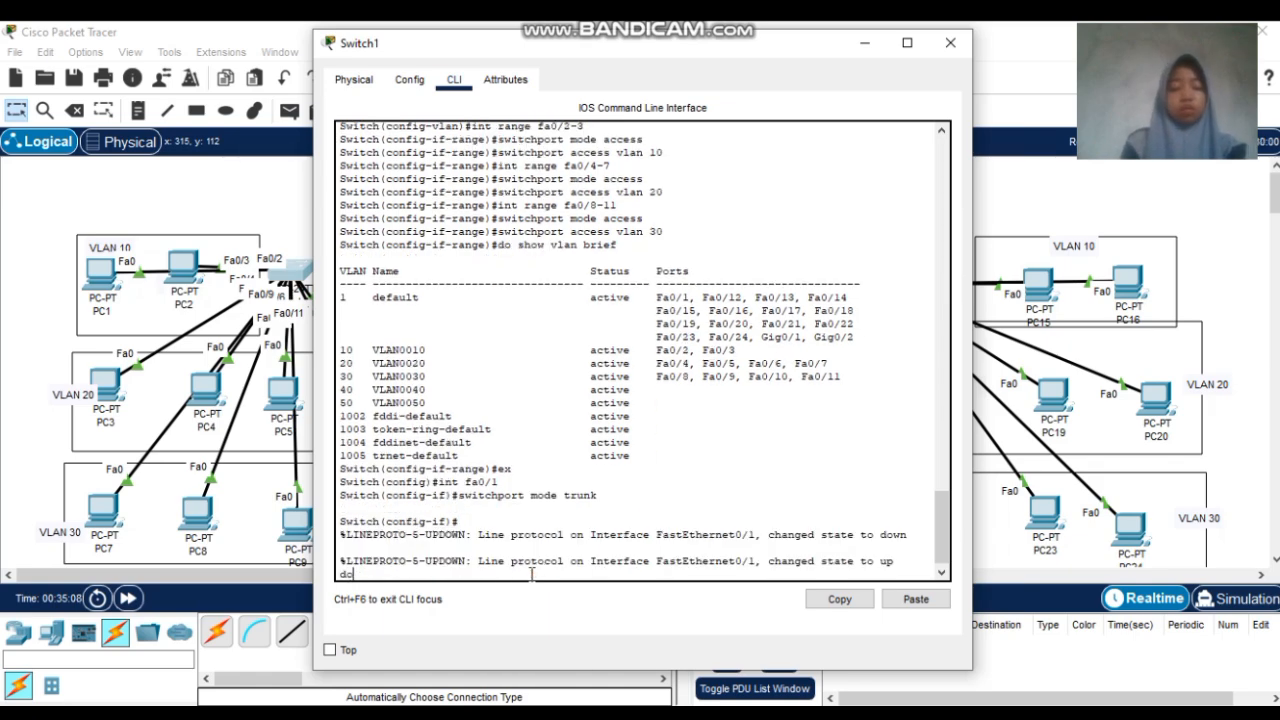
type("sho")
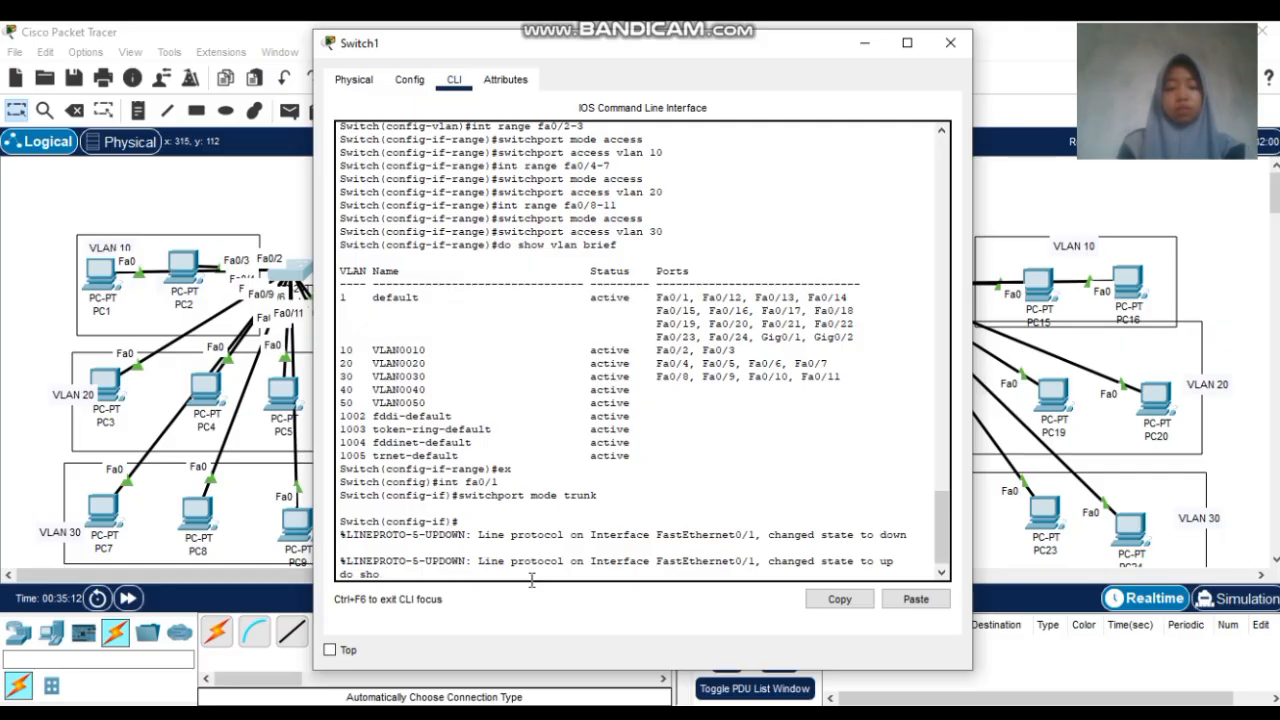
key("BackSpace")
key("BackSpace")
key("BackSpace")
key("BackSpace")
key("BackSpace")
key("BackSpace")
key("Return")
Check the trunk interfaces on Switch1 with "do show int trunk", and close the Switch1 window
type("d")
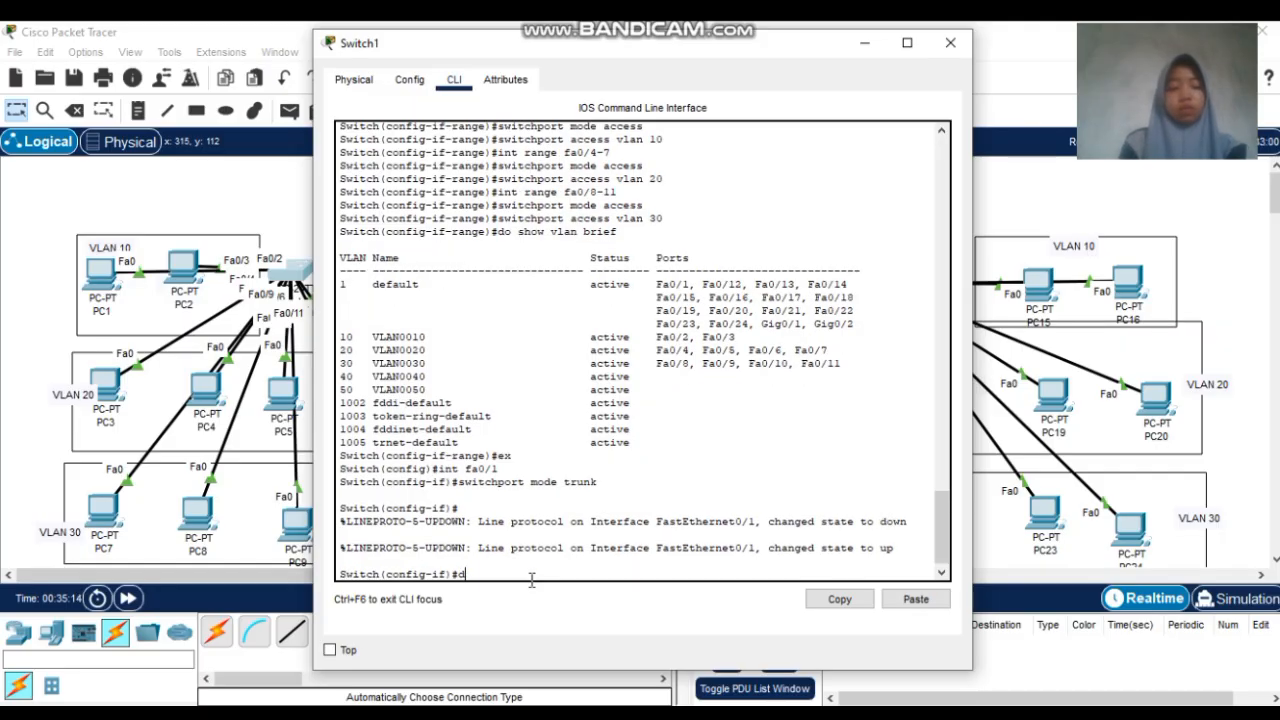
type("o show i")
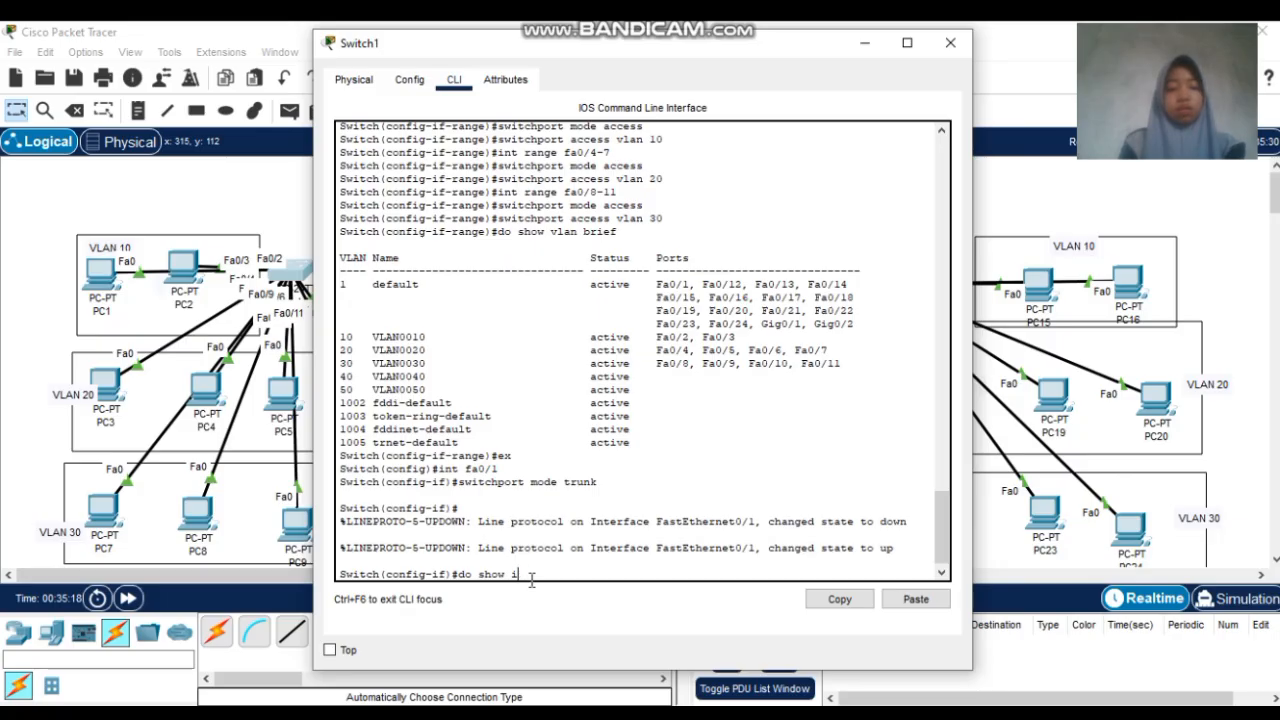
type("nt trunk")
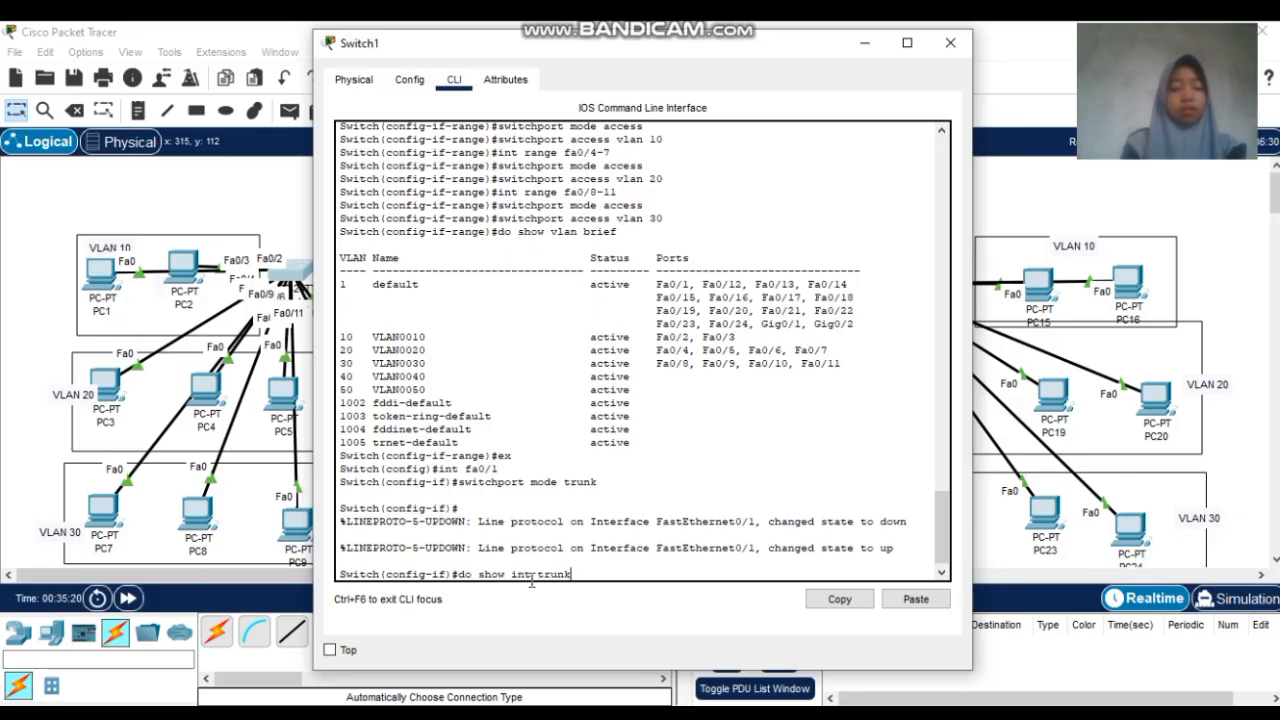
key("Return")
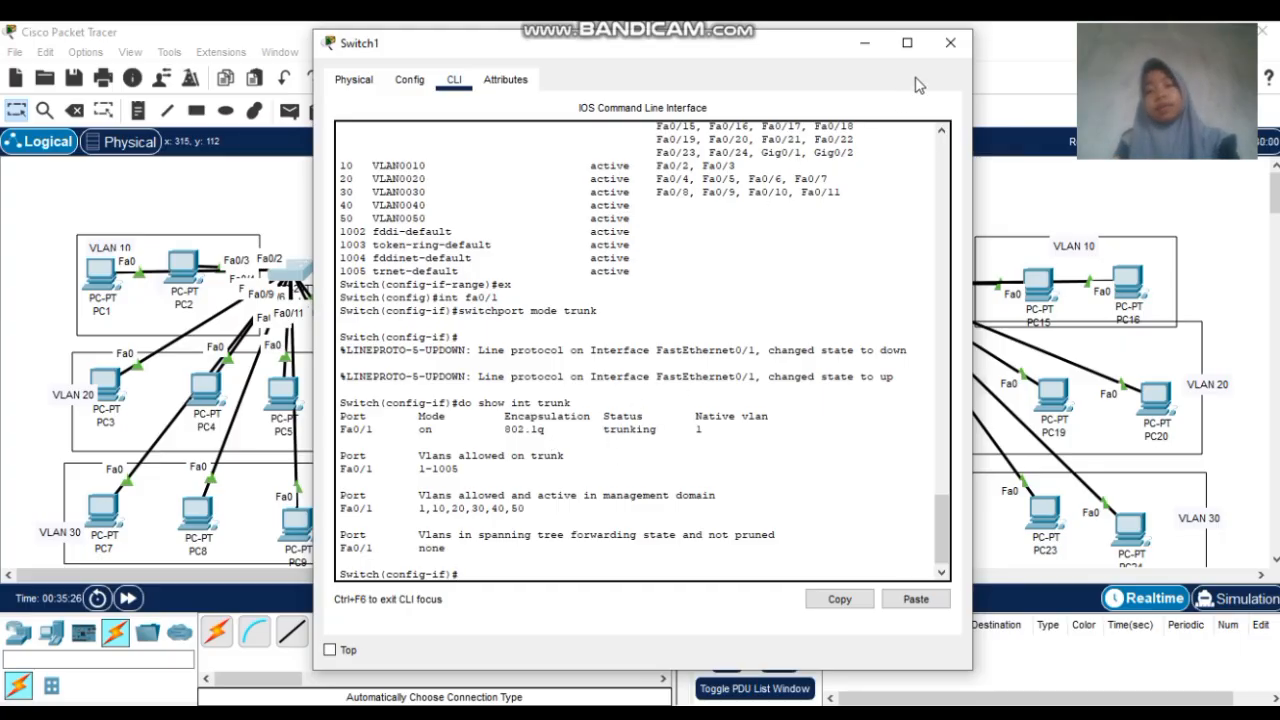
left_click(950, 43)
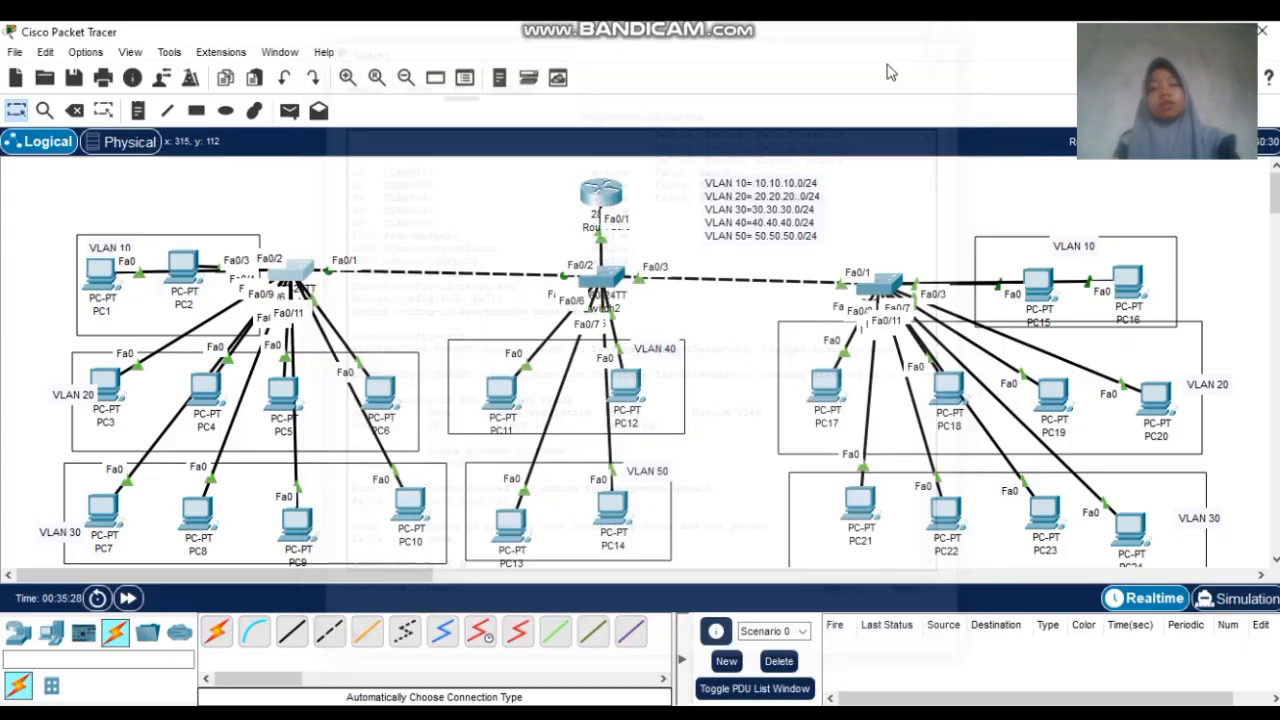
Open Switch2's command line and leave interface-range configuration mode with "ex"
left_click(603, 276)
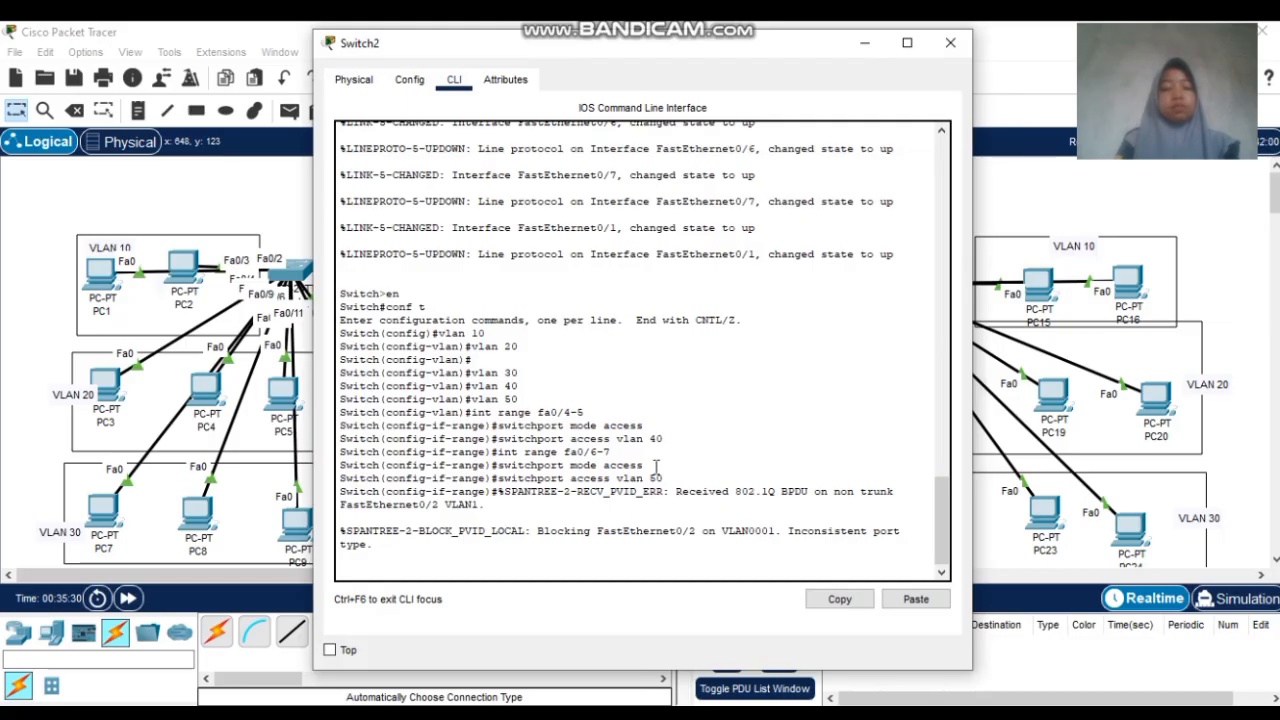
left_click(571, 558)
key("Return")
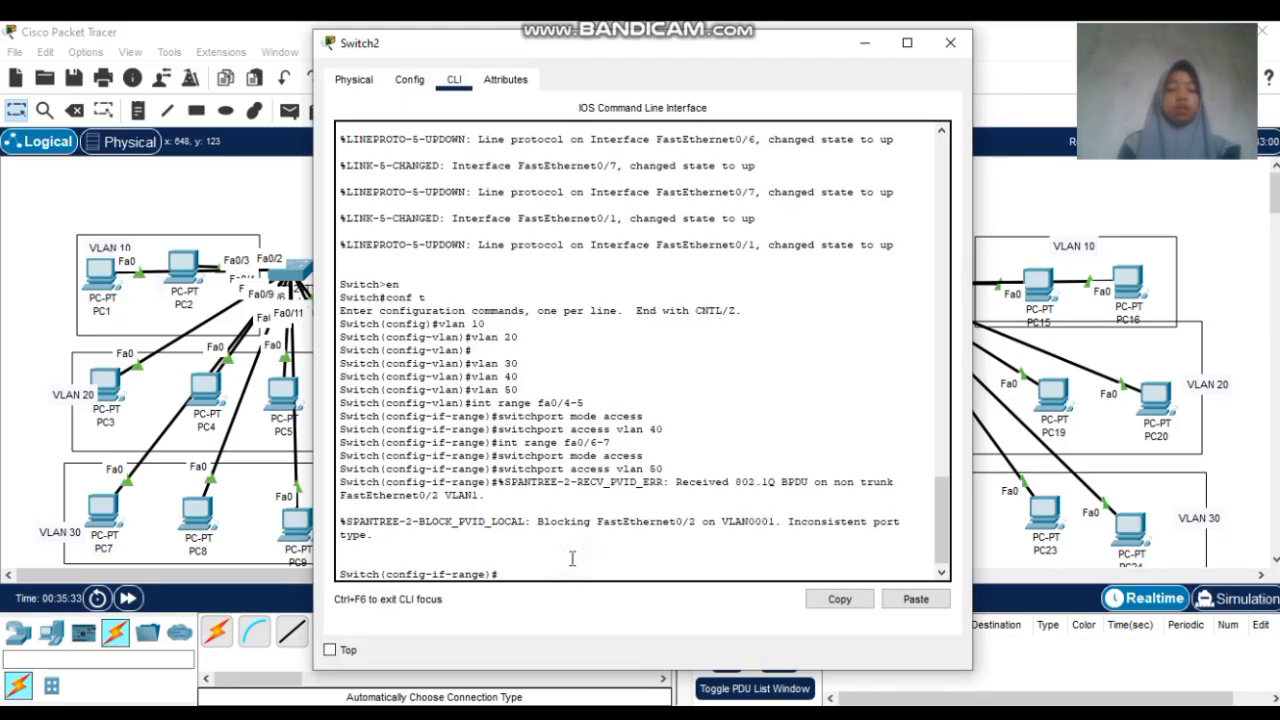
type("ex")
key("Return")
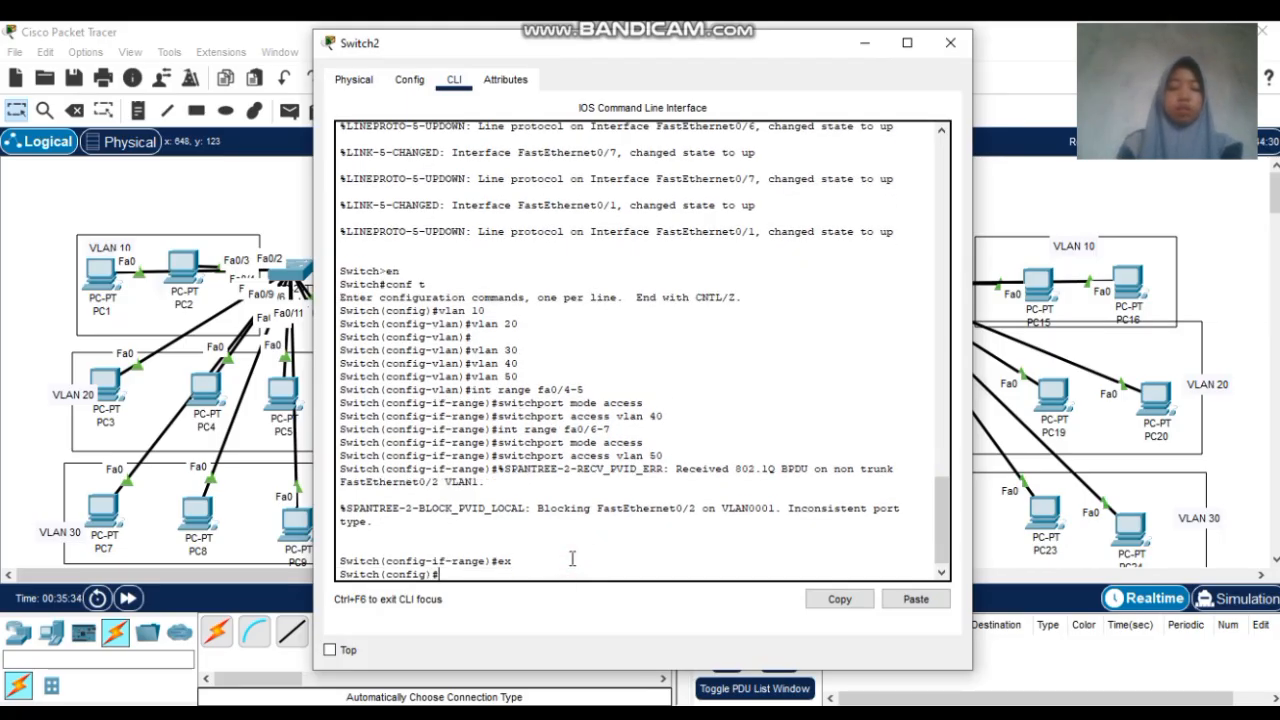
type("int ")
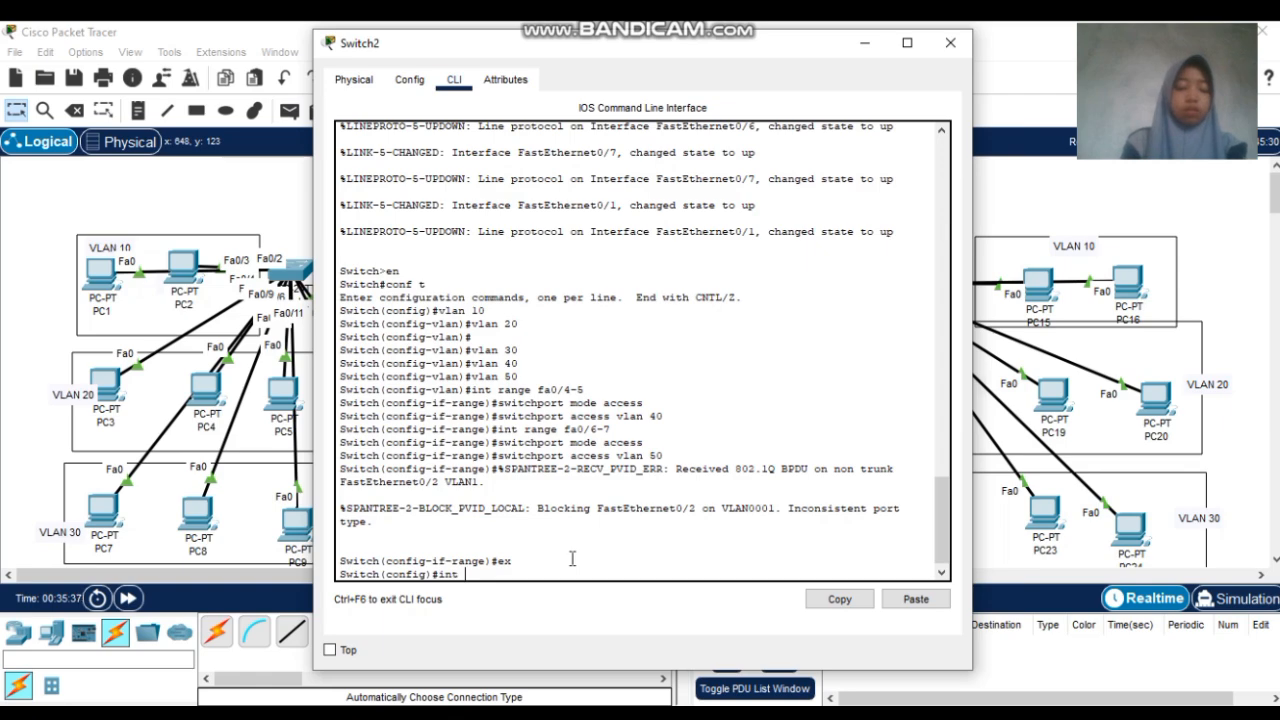
type("fa")
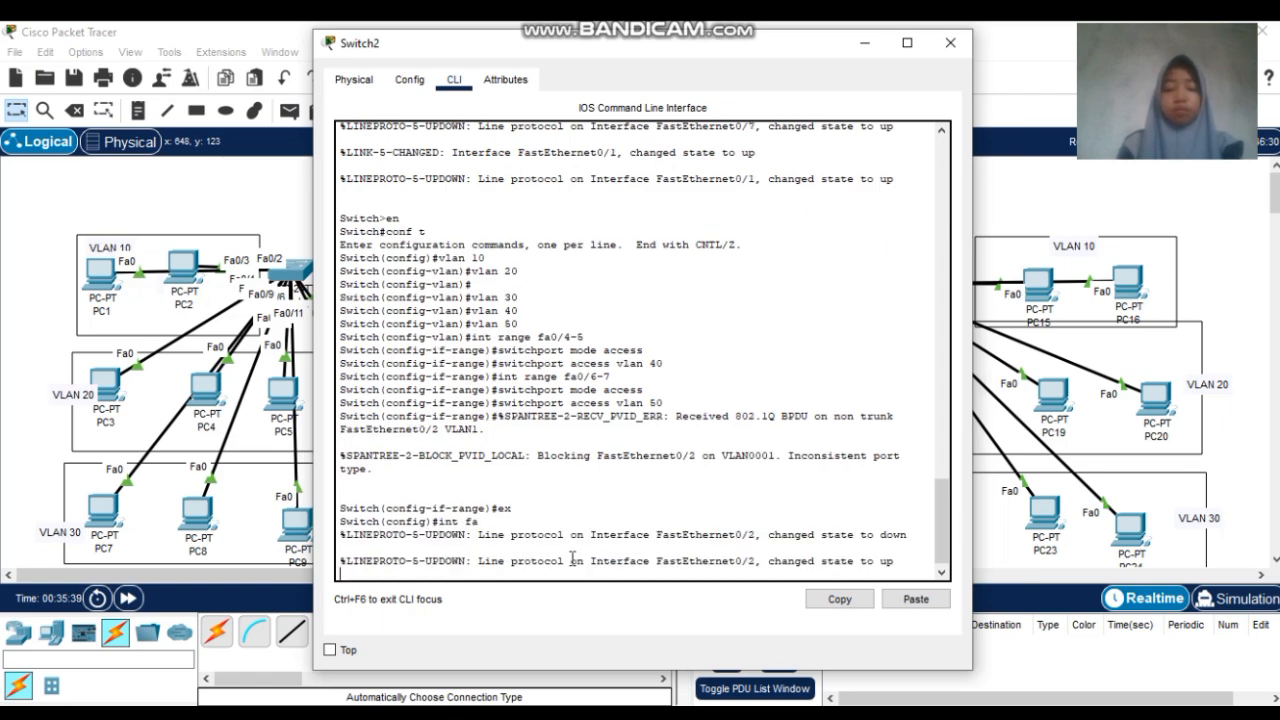
key("Return")
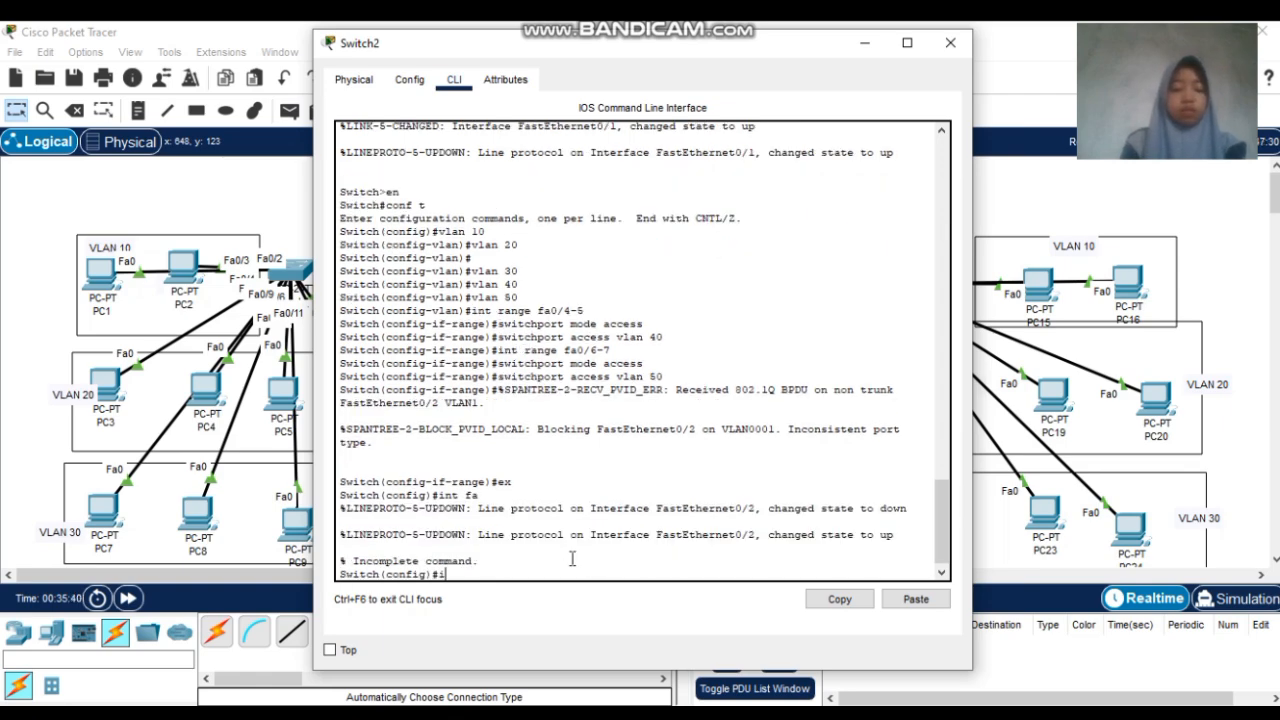
Set ports fa0/1-3 on Switch2 to trunk mode with "int range fa0/1-3" and "switchport mode trunk", and close its window
type("itch(config)#int range fa0/")
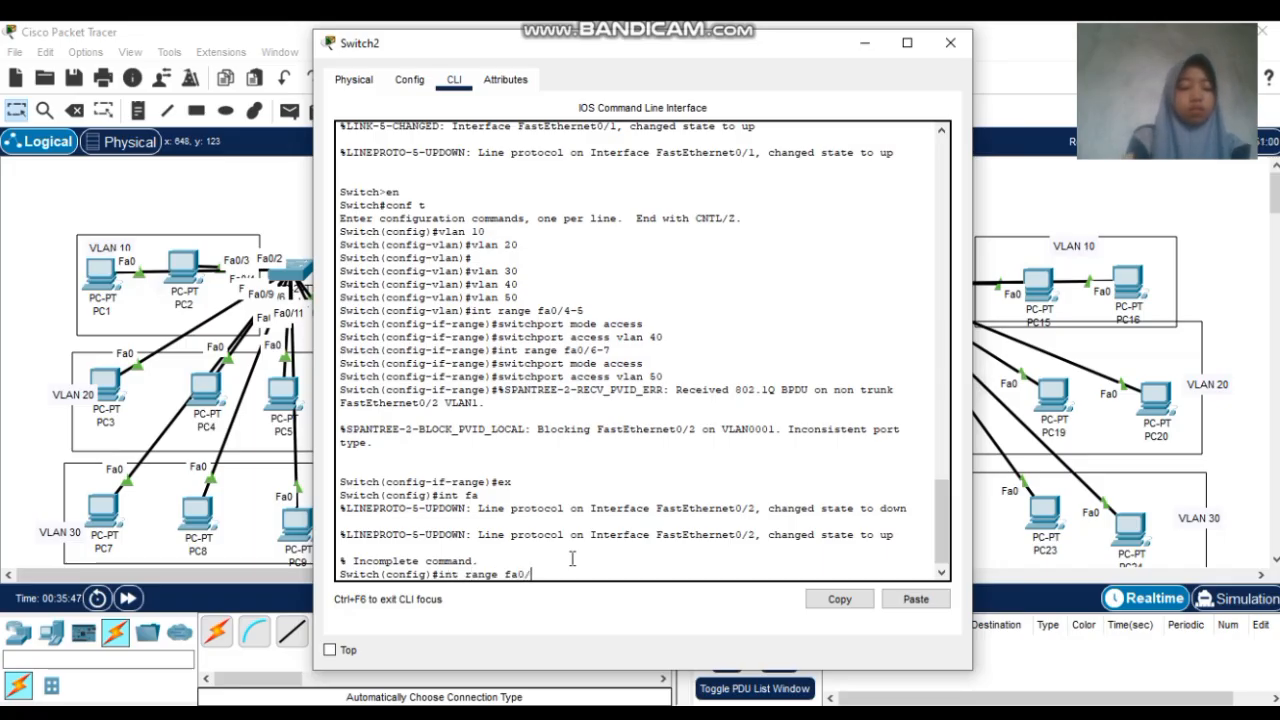
type("1-3")
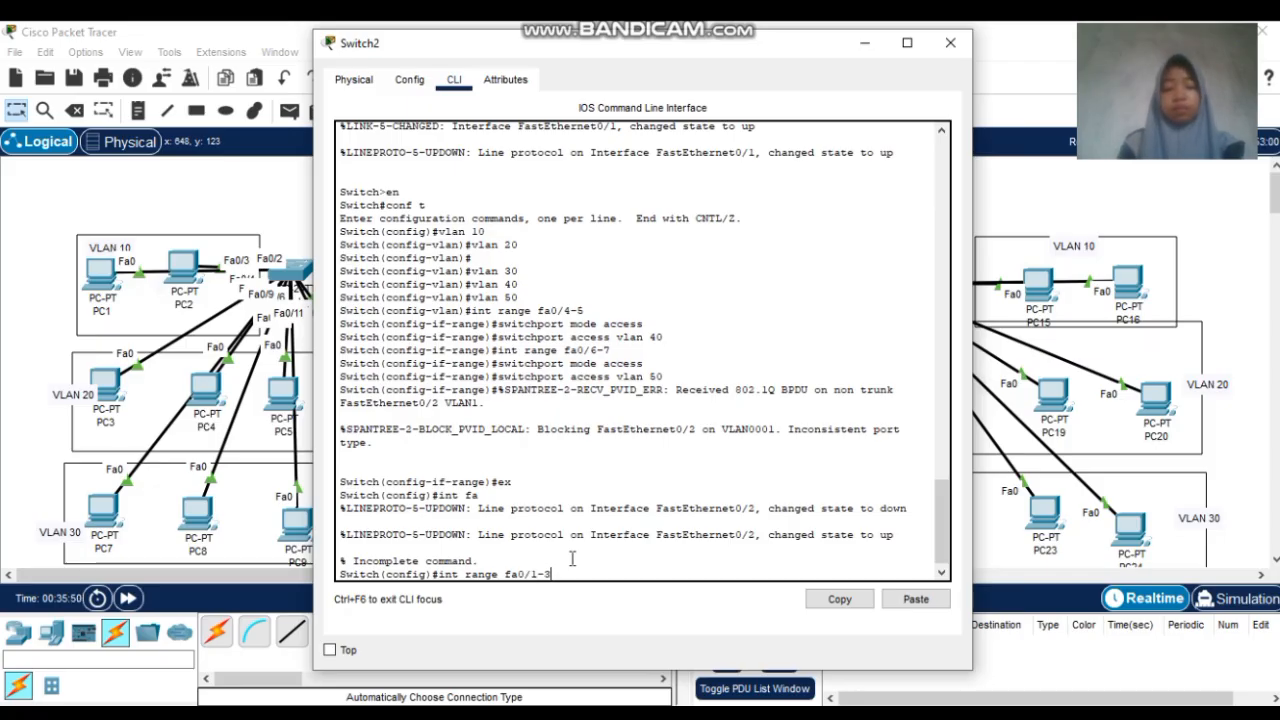
key("Return")
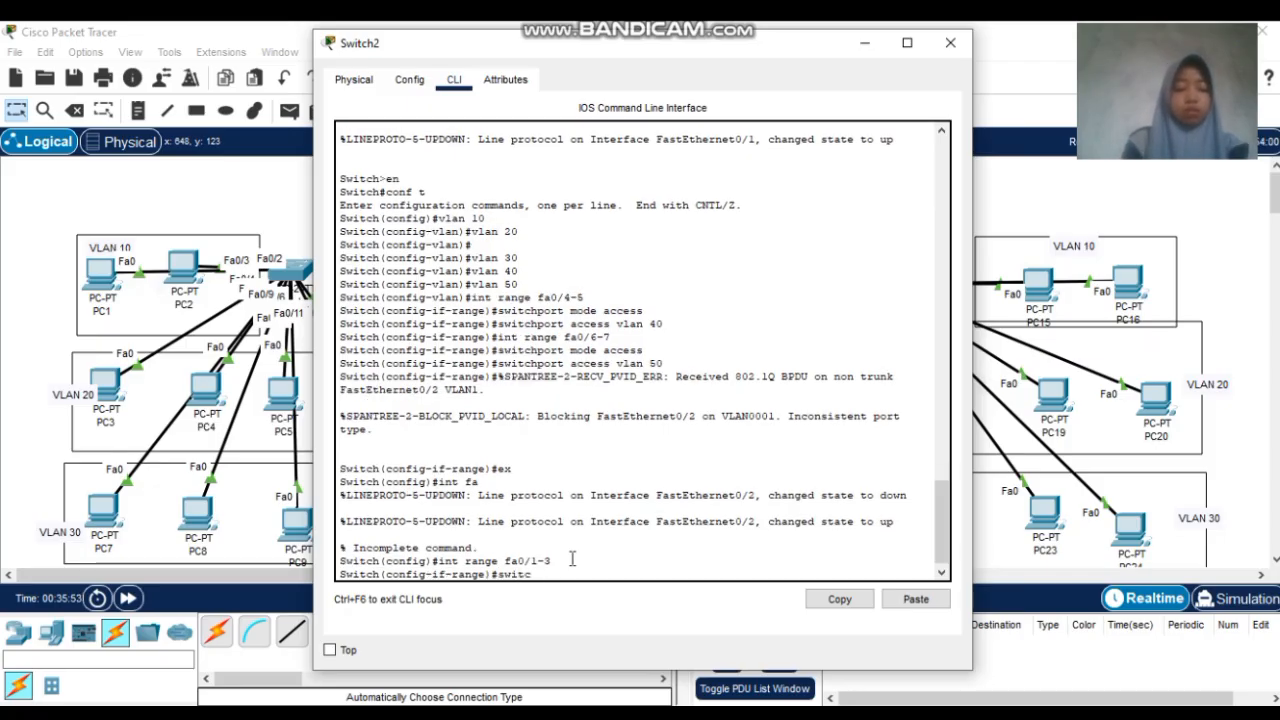
type("switchport mode trunk")
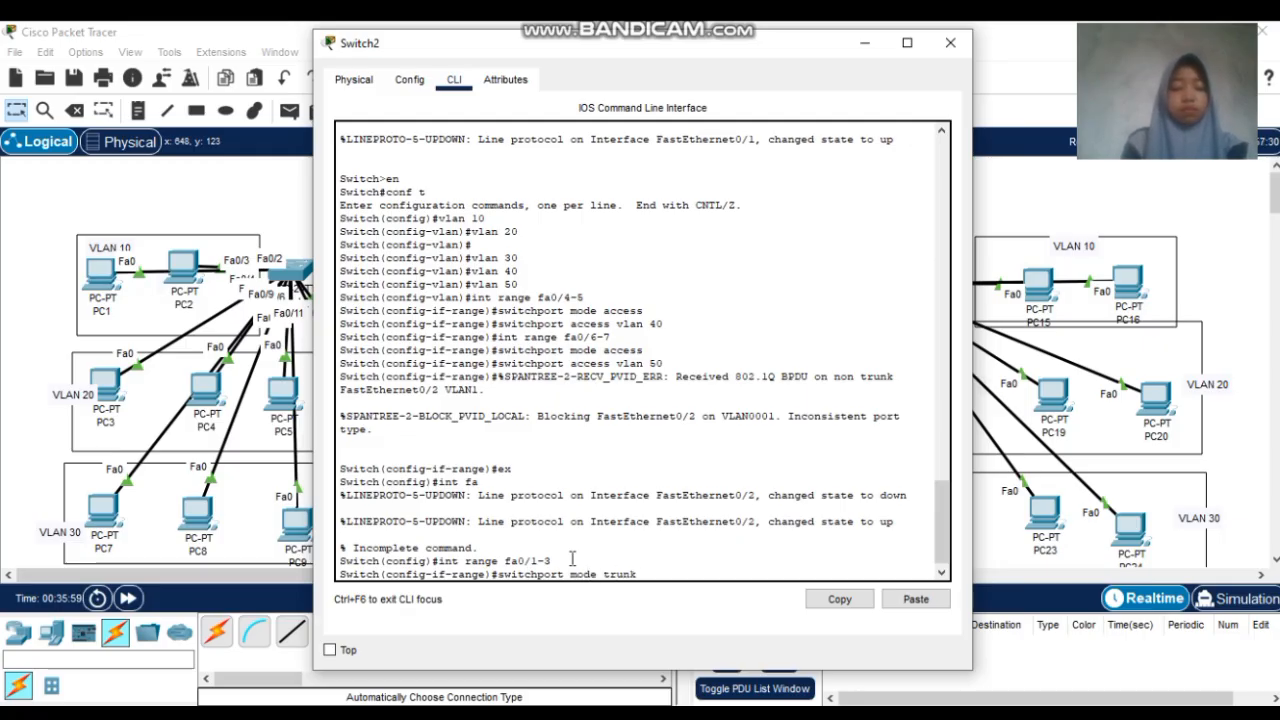
key("Return")
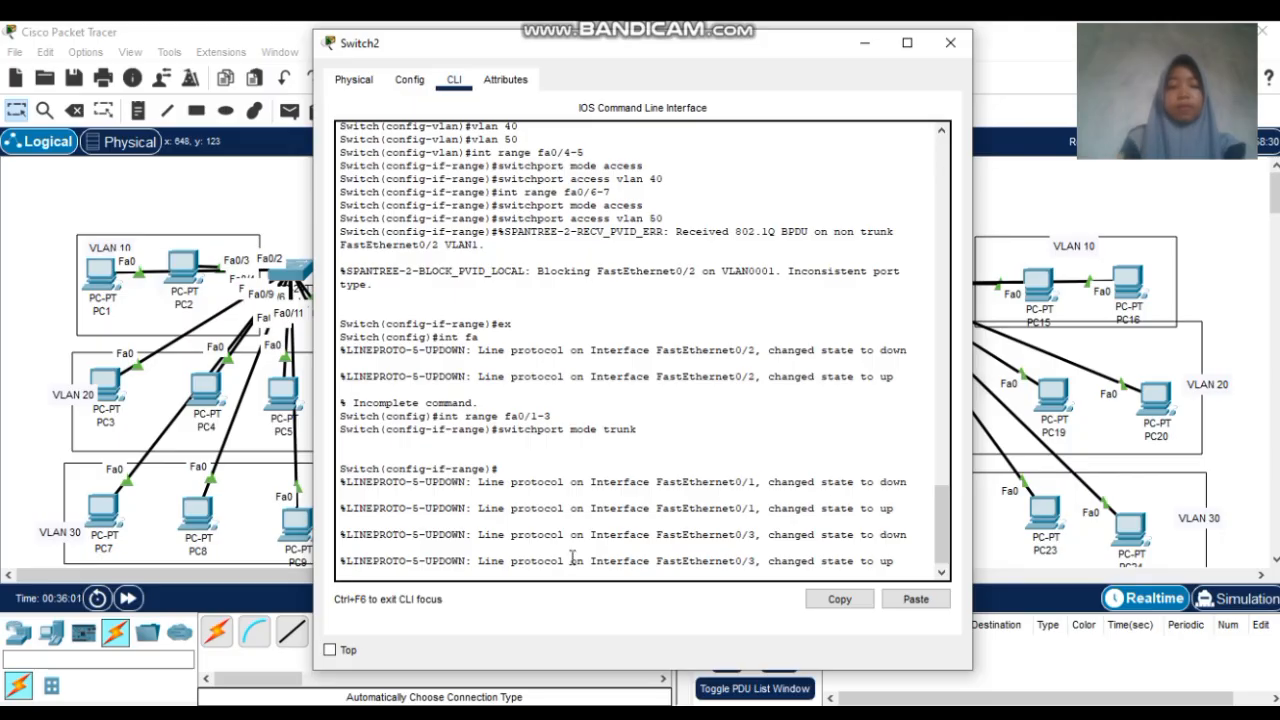
left_click(950, 42)
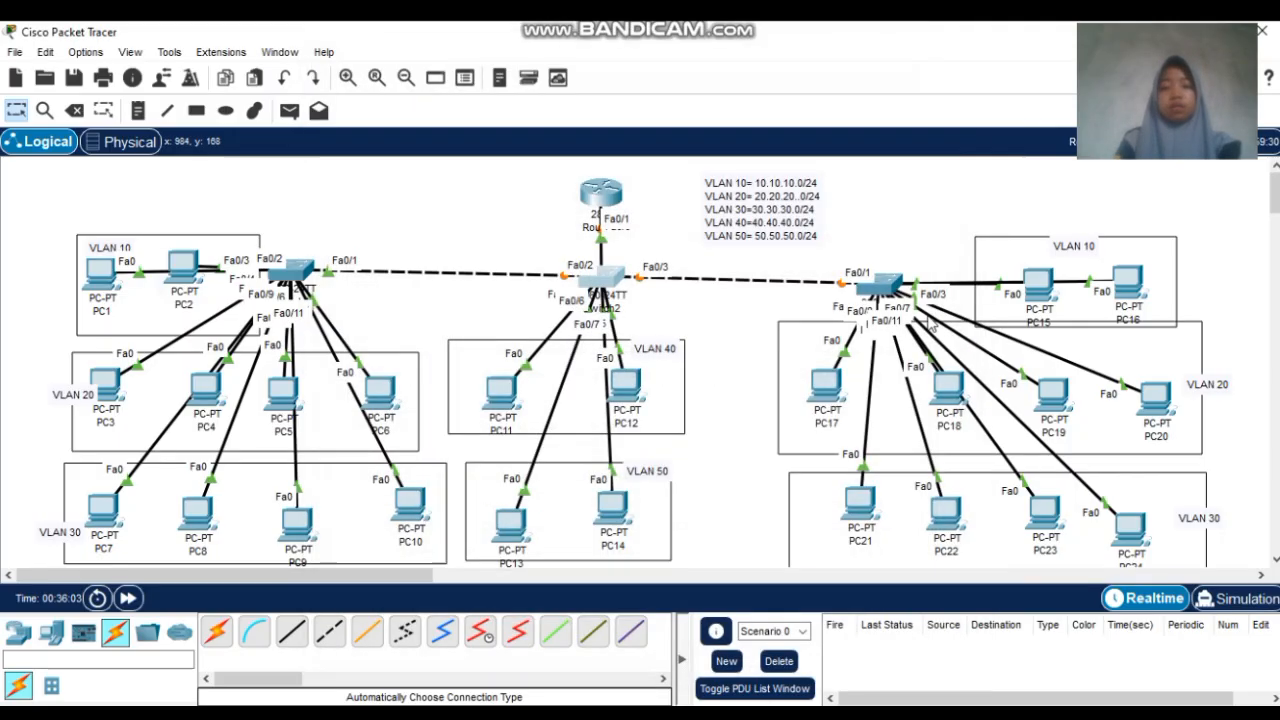
Open Switch3's command line and leave interface-range configuration mode with "ex"
left_click(884, 282)
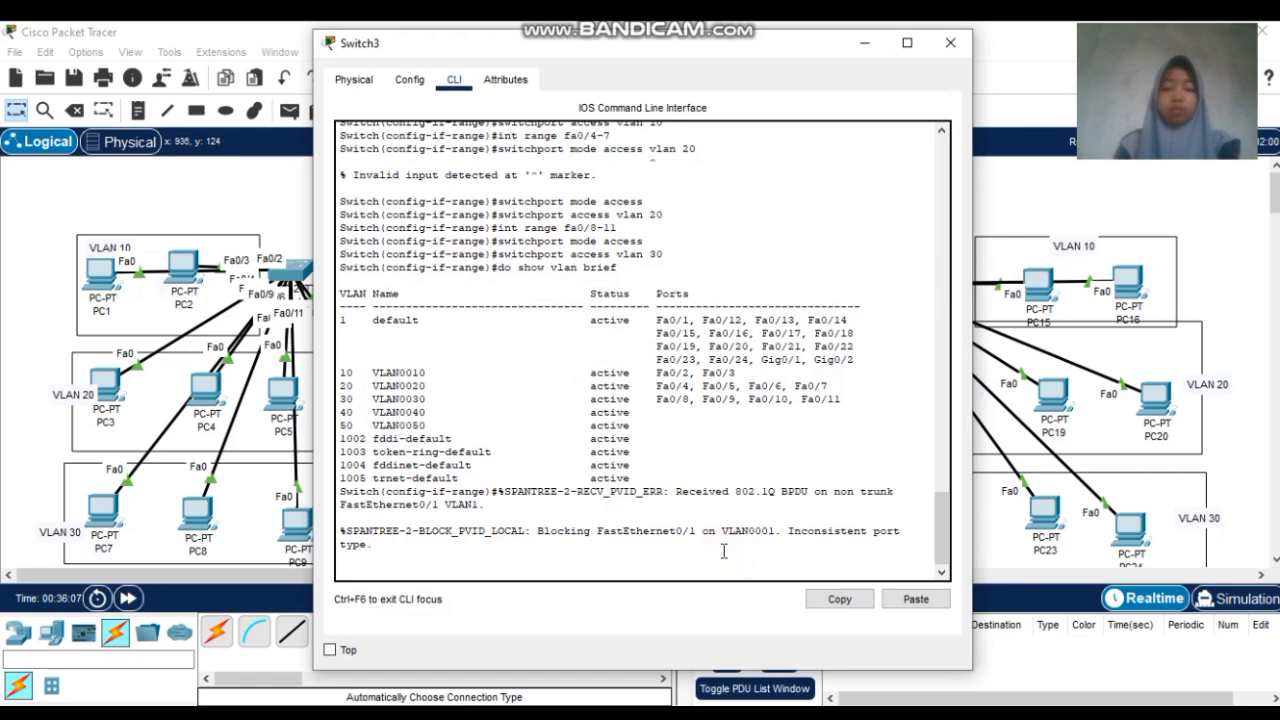
key("Return")
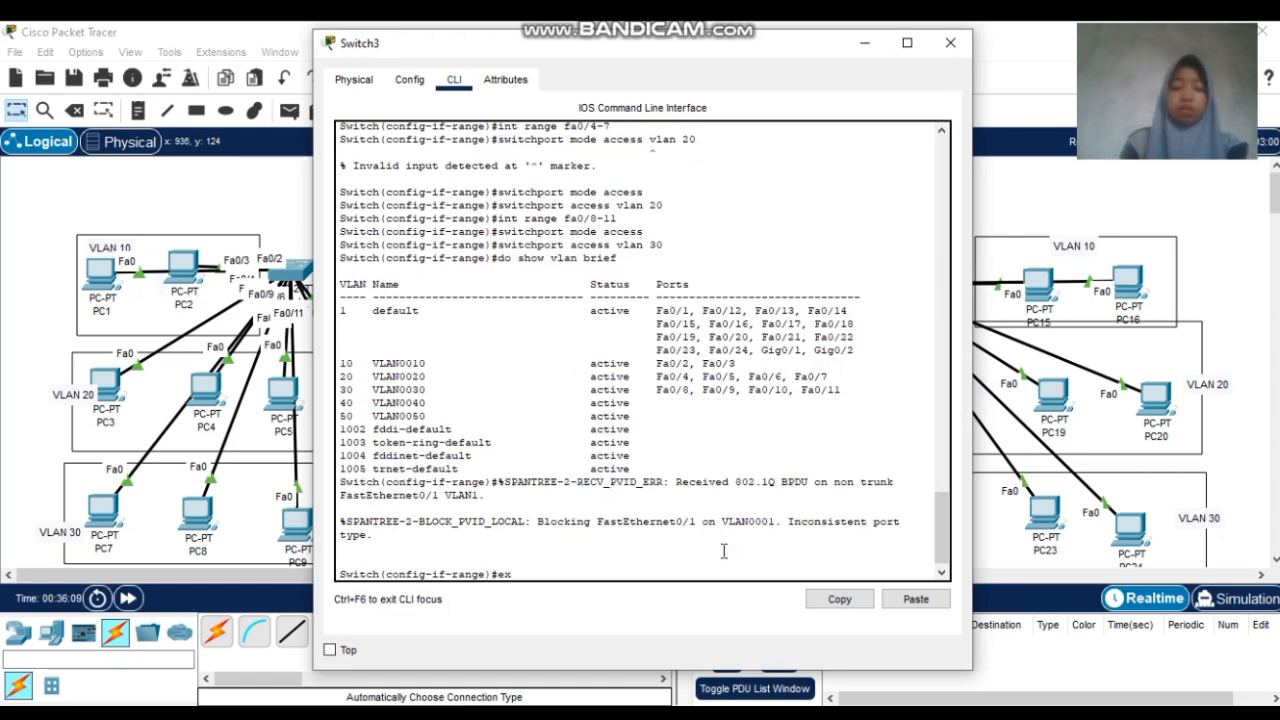
type("ex")
key("Return")
Set interface fa0/1 on Switch3 to trunk mode with "int fa0/1" and "switchport mode trunk"
type("int")
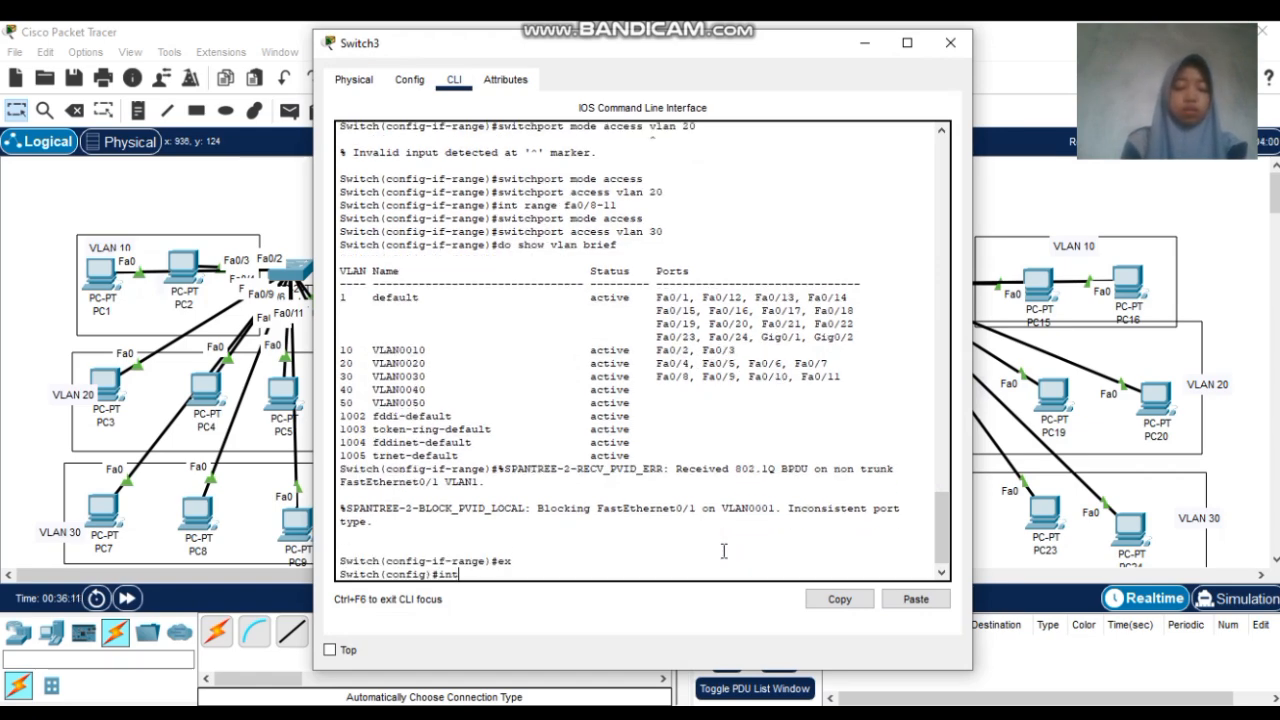
type(" fa0/")
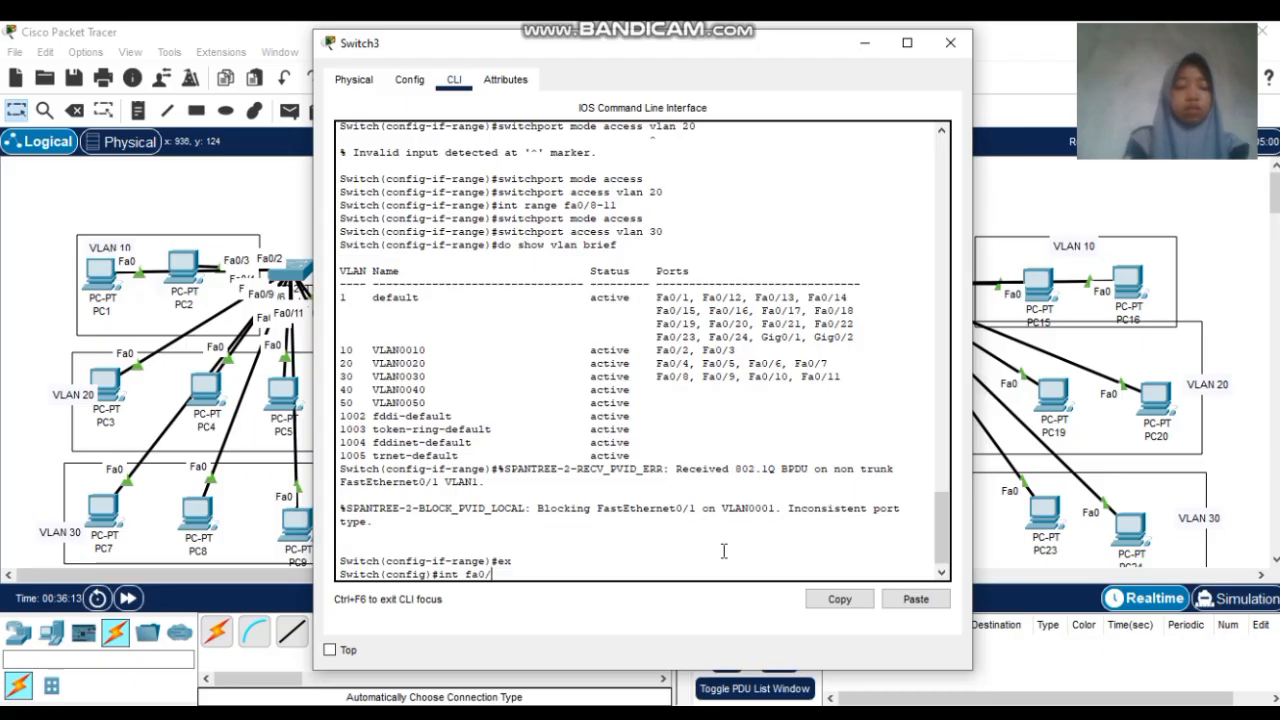
type("1")
key("Return")
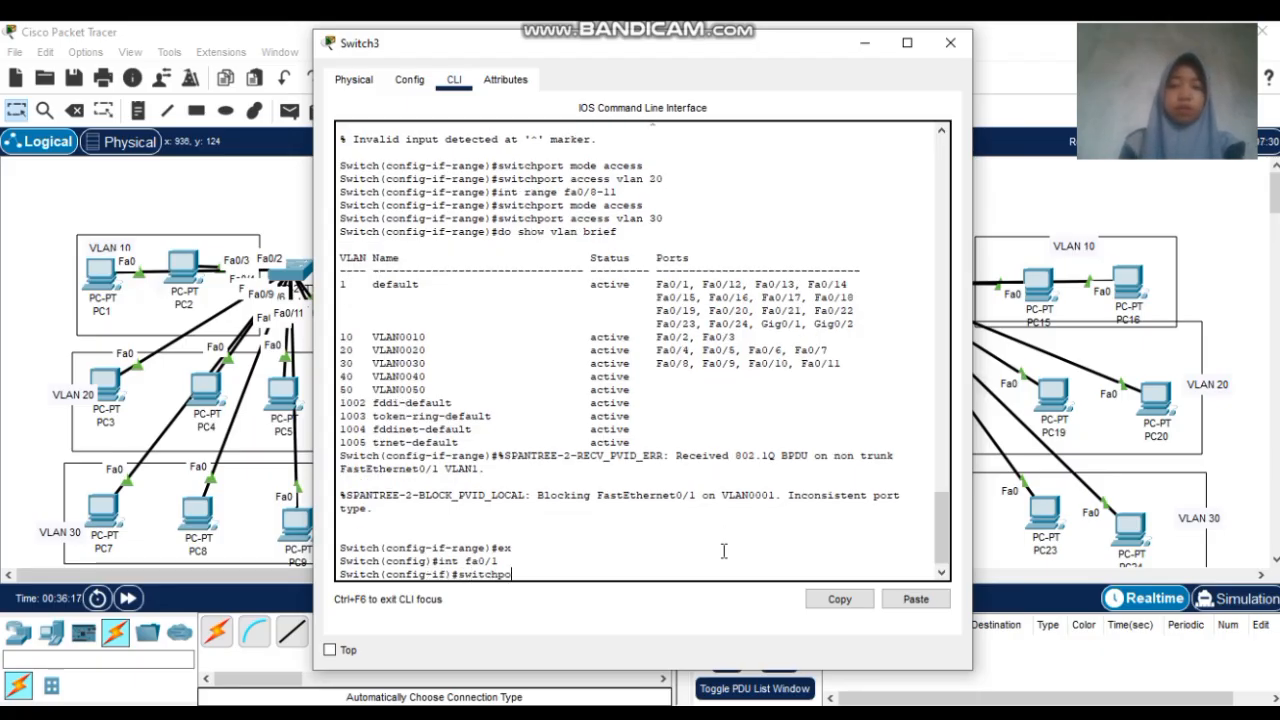
type("switchpoe")
key("BackSpace")
type("r")
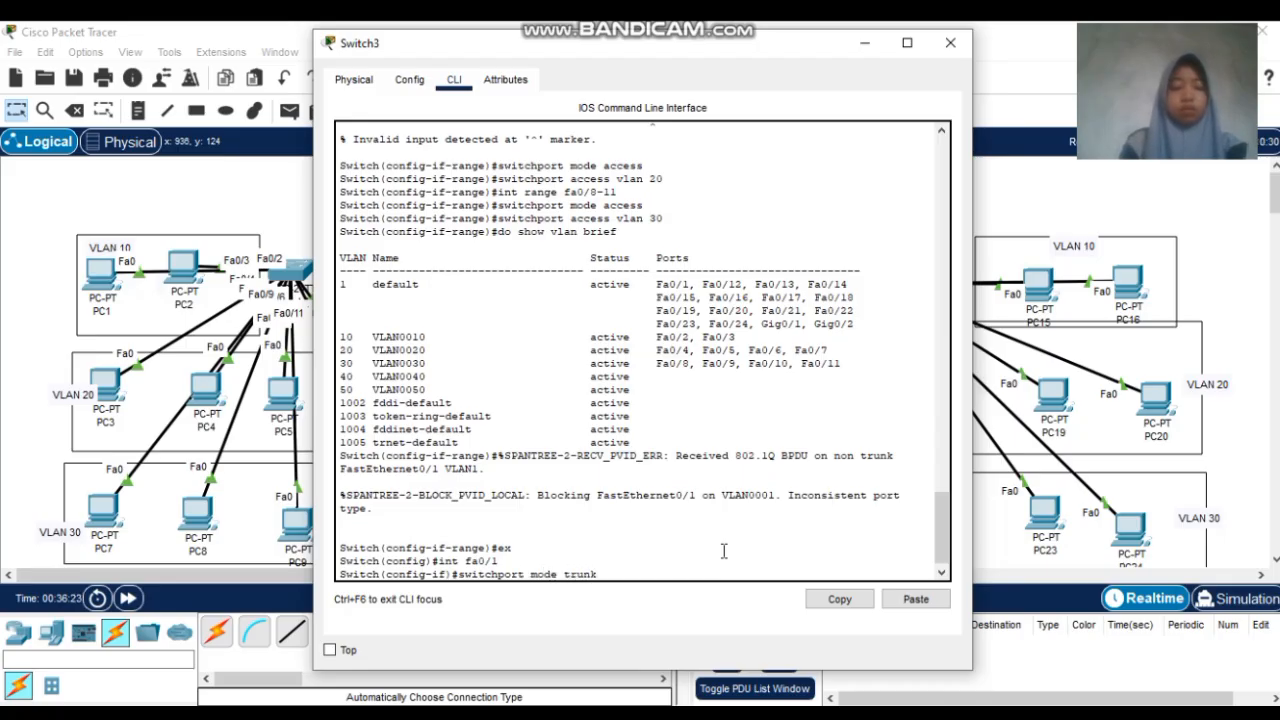
type("t mode trunk")
key("Return")
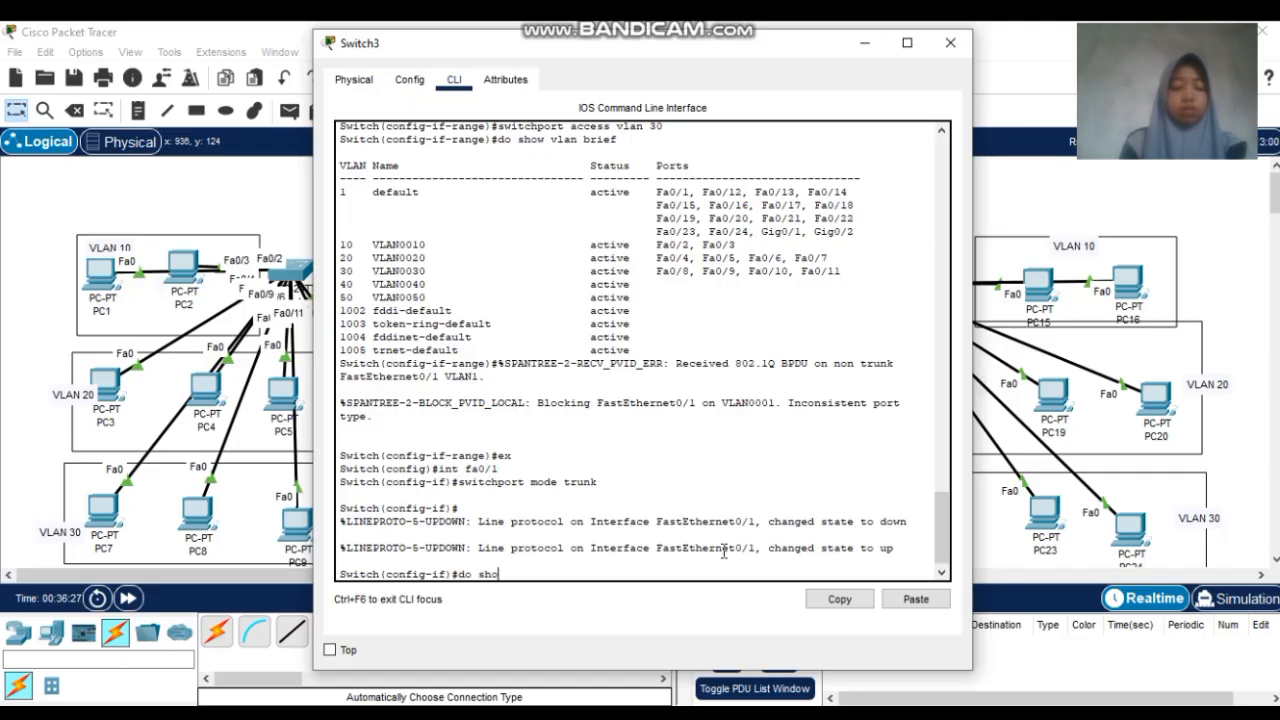
Check the trunk interfaces on Switch3 with "do show int trunk", and close the Switch3 window
type("do show int")
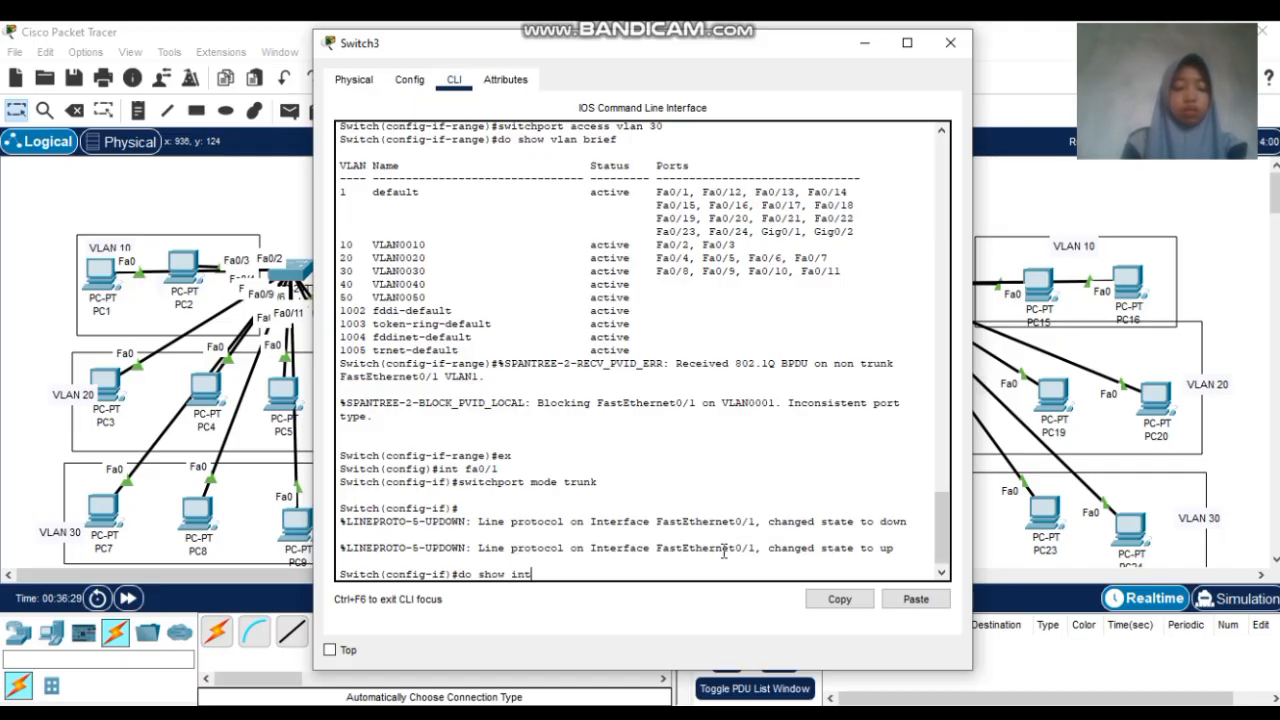
type(" trunk")
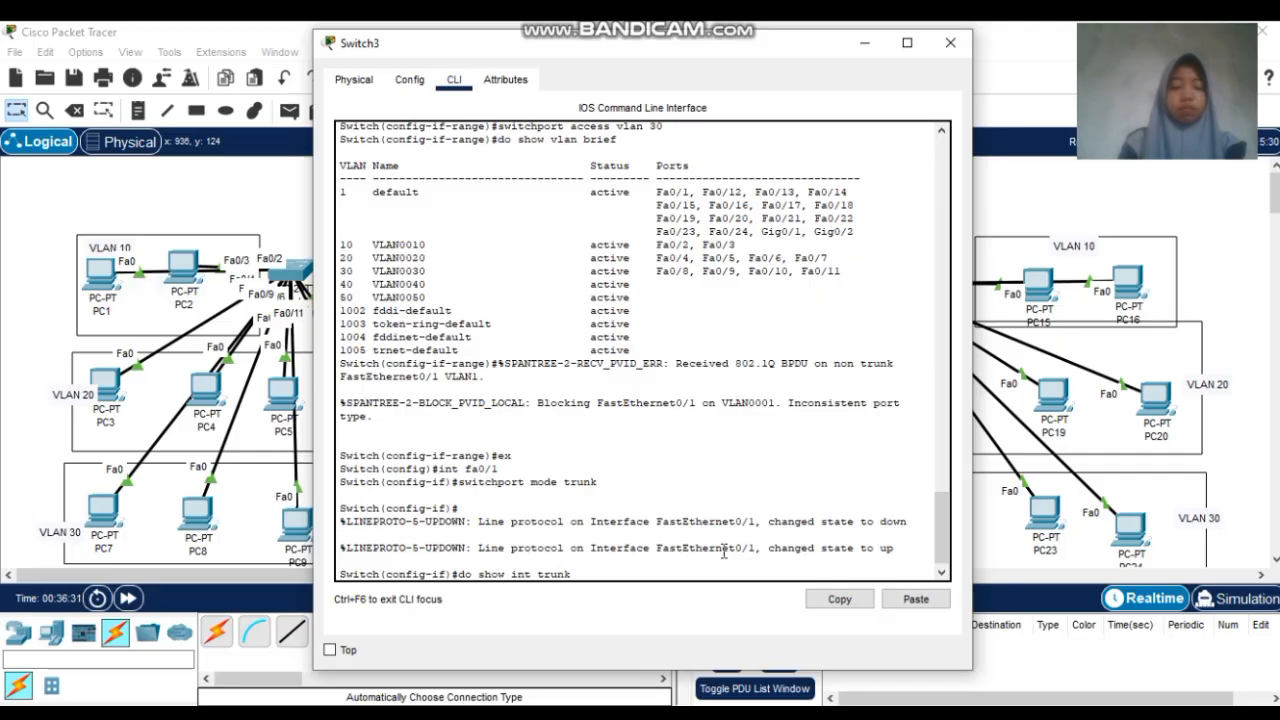
key("Return")
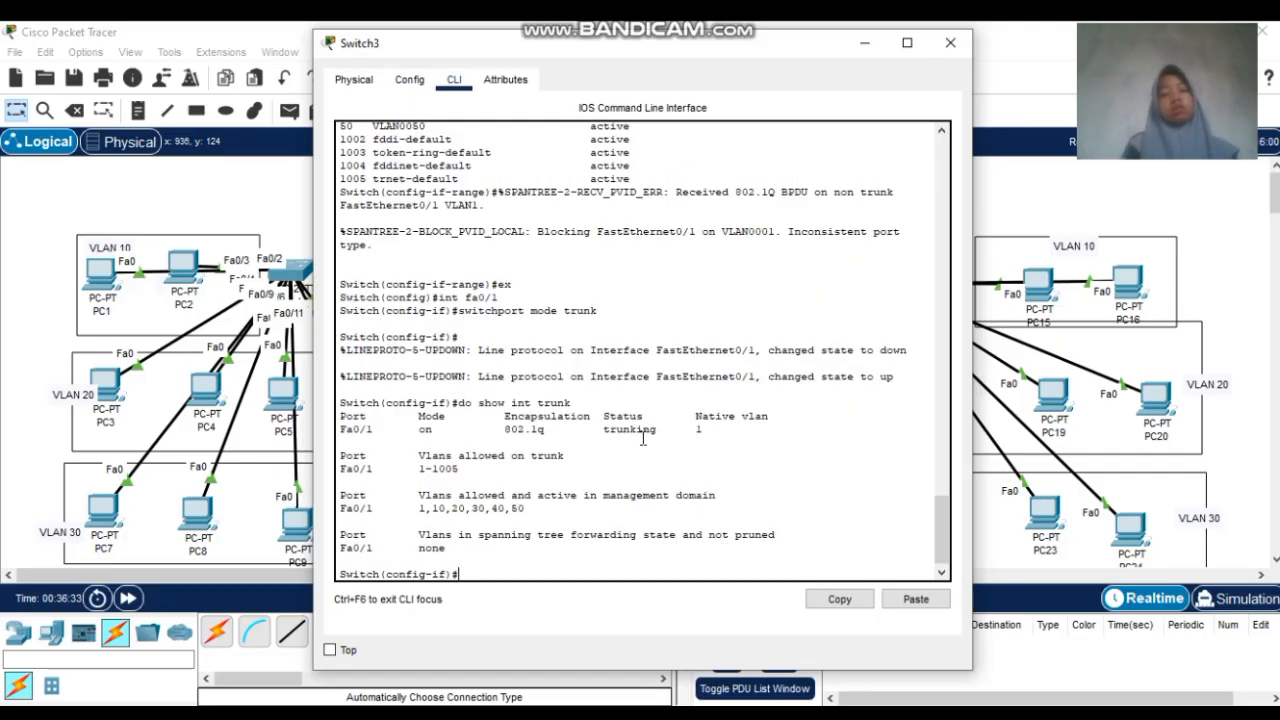
left_click(950, 43)
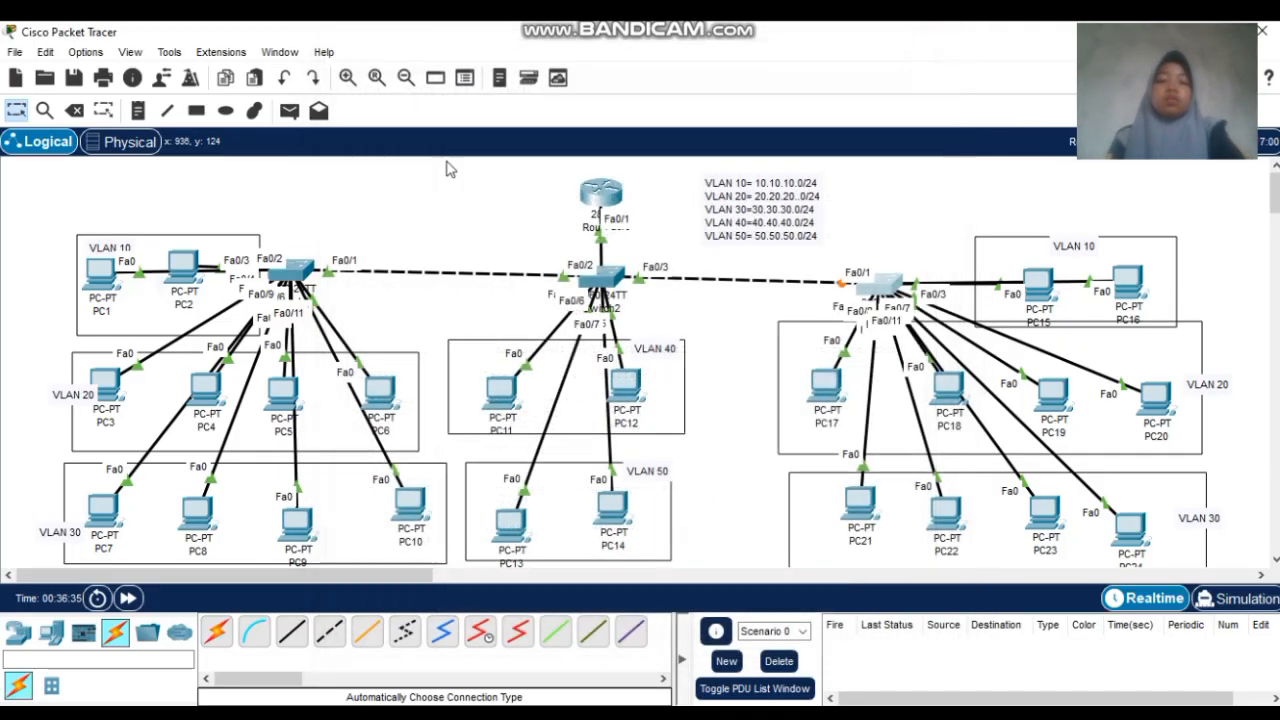
Set PC1 in VLAN 10 to obtain its IP configuration through DHCP, and close its window
left_click(101, 273)
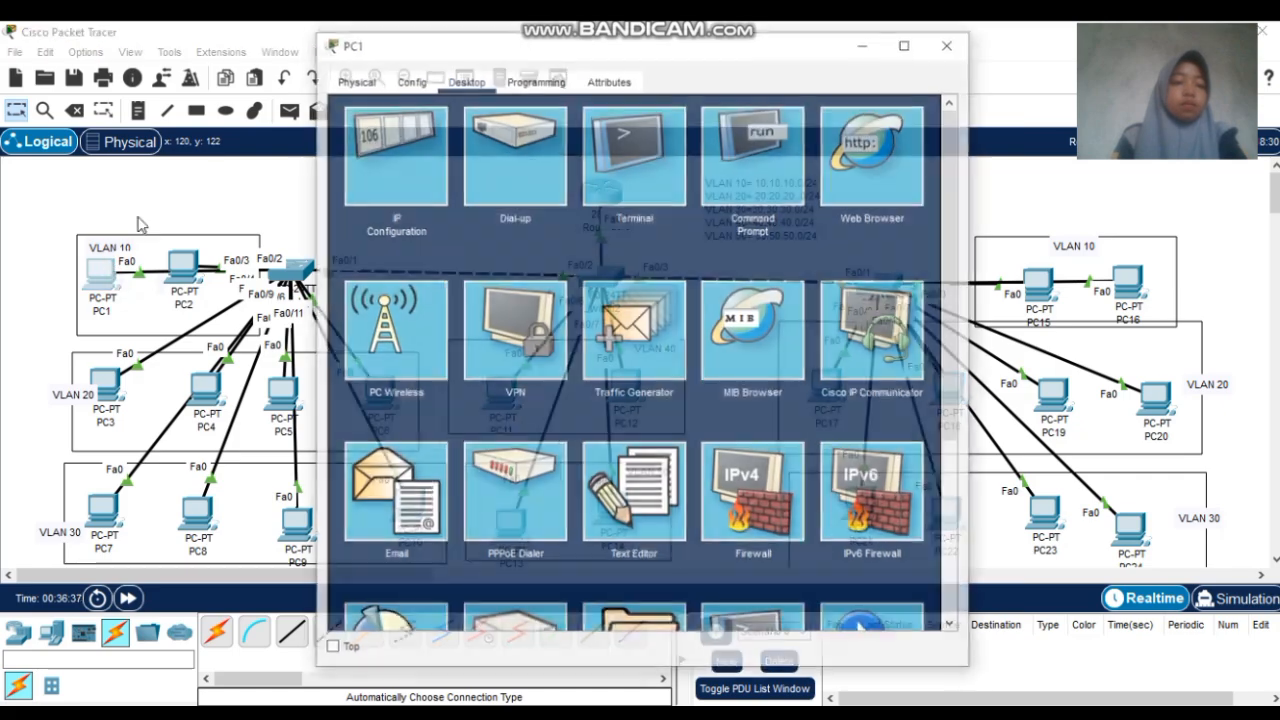
left_click(398, 149)
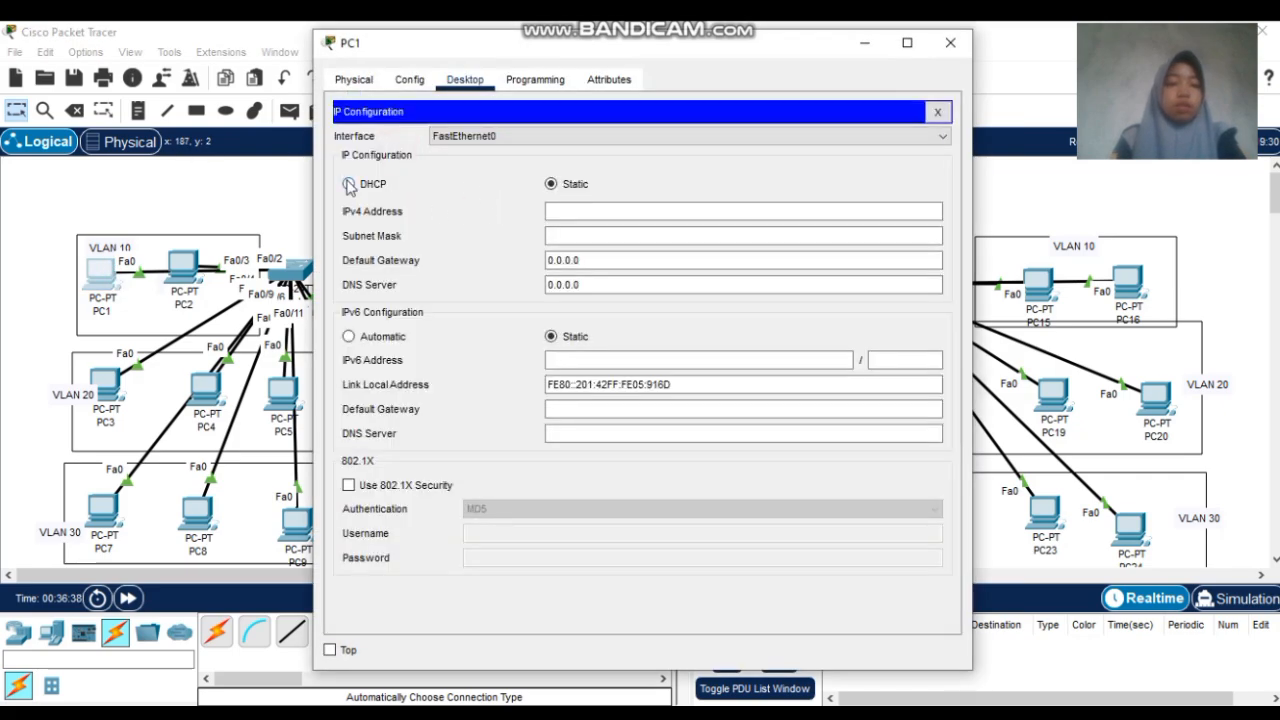
left_click(348, 184)
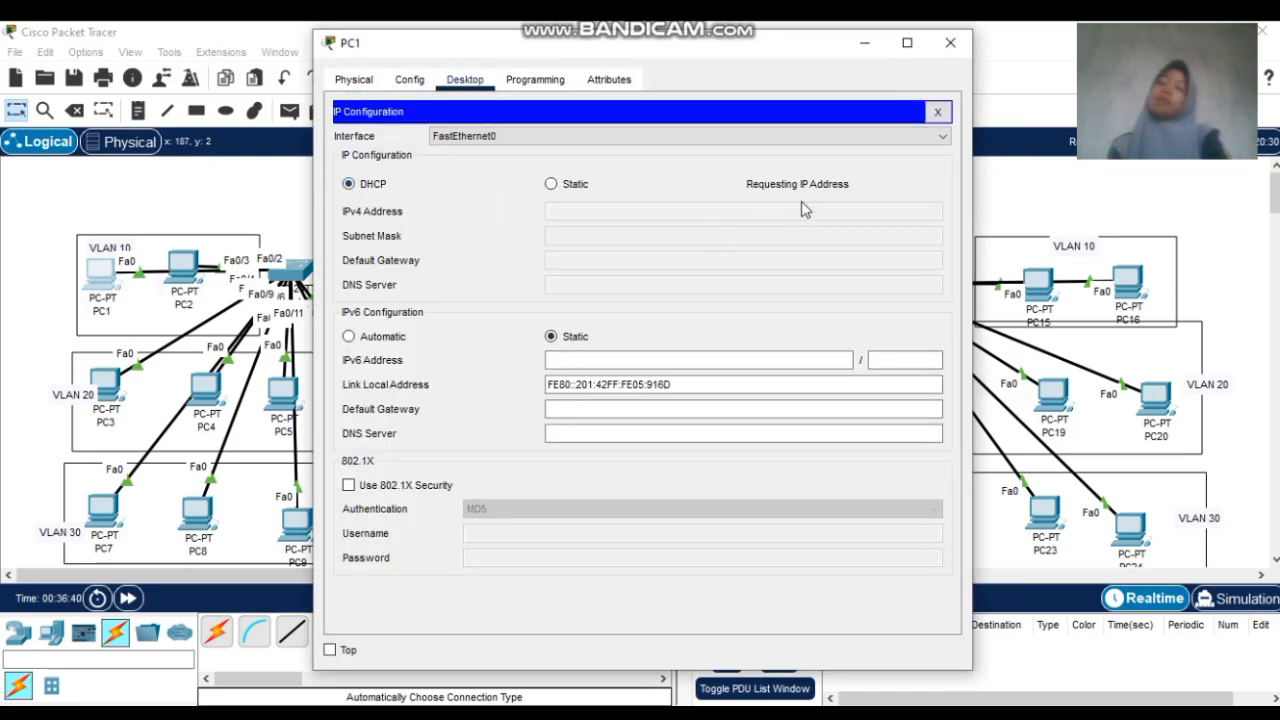
left_click(950, 42)
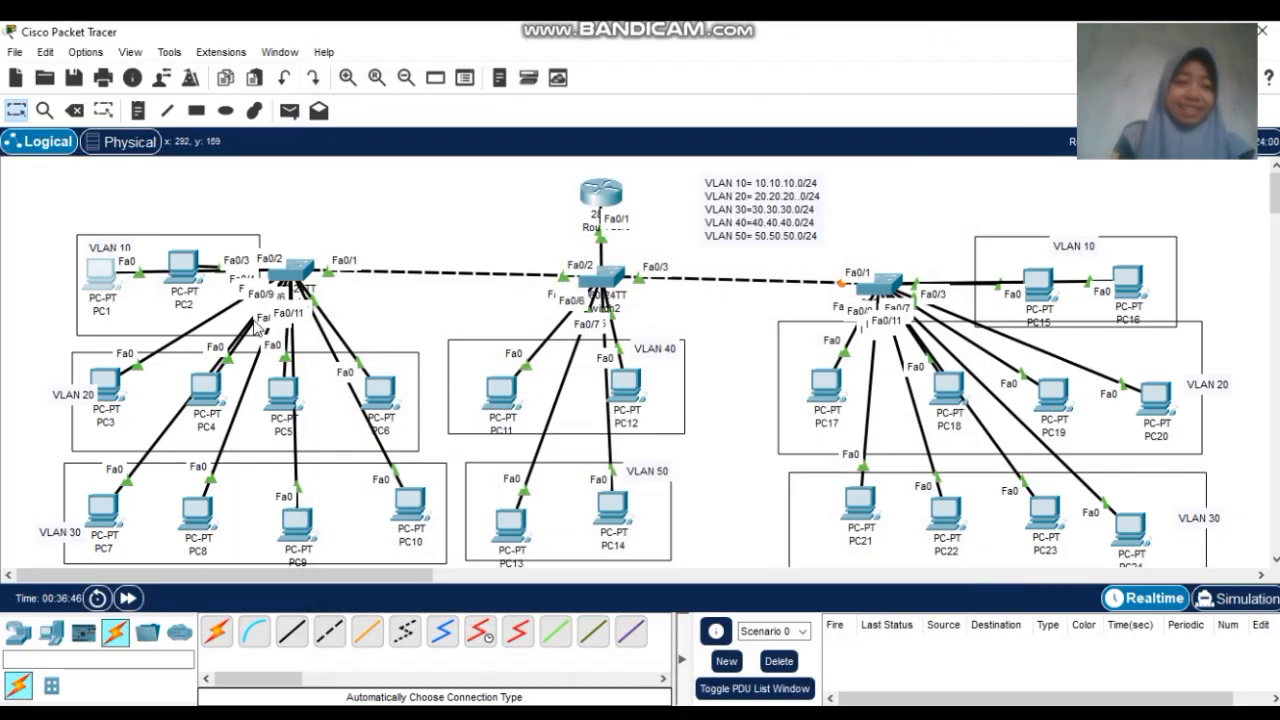
Switch PC3 in VLAN 20 from static to DHCP addressing in its IP configuration, and close its window
left_click(108, 383)
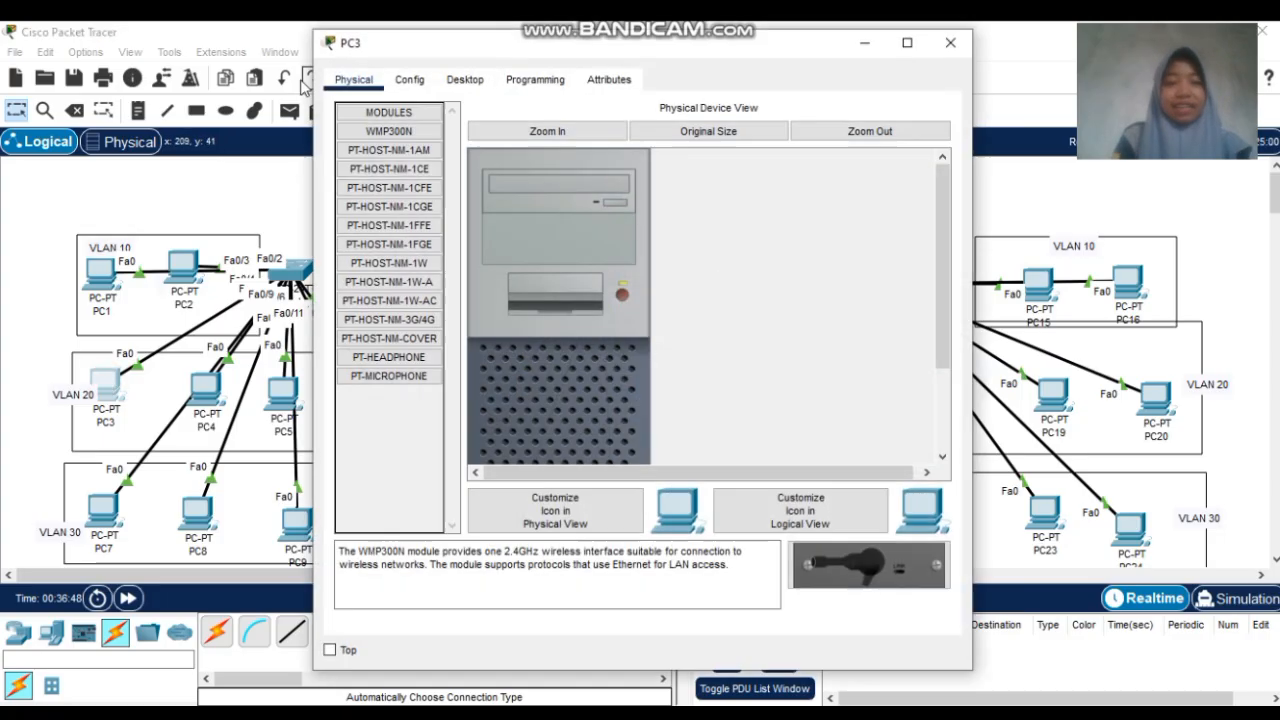
left_click(409, 79)
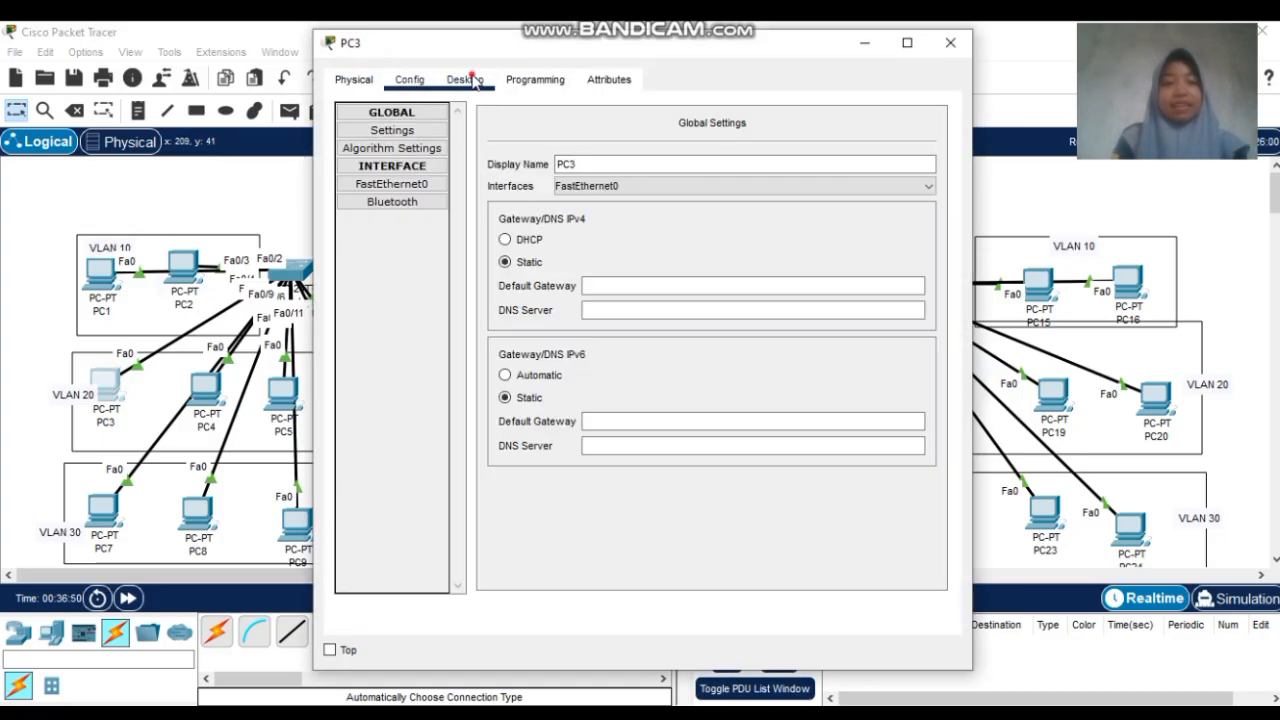
left_click(466, 79)
left_click(400, 185)
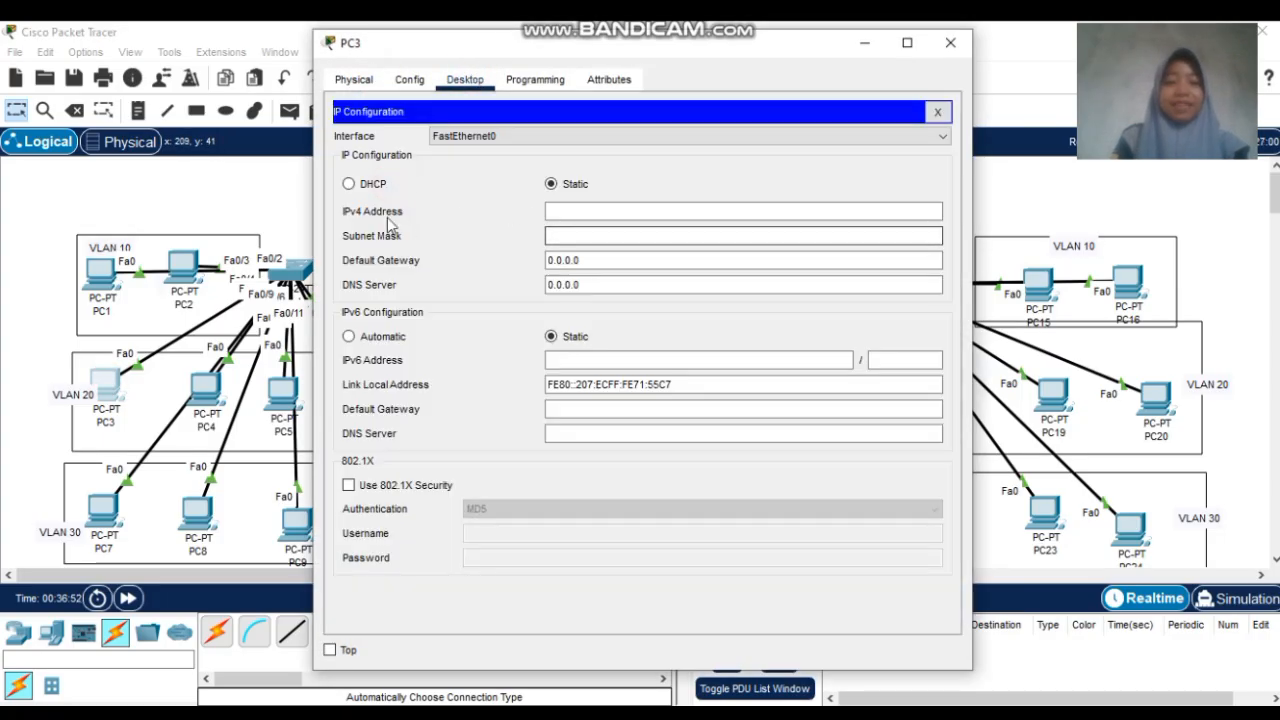
left_click(349, 186)
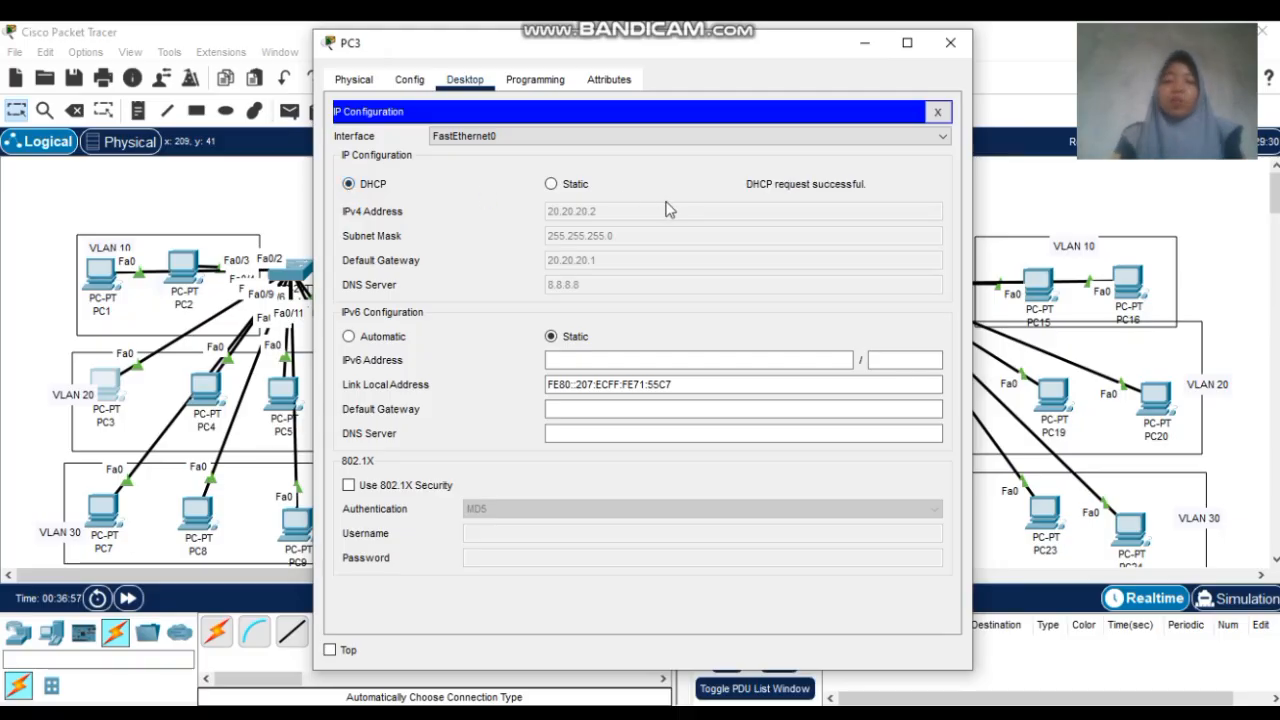
left_click(950, 42)
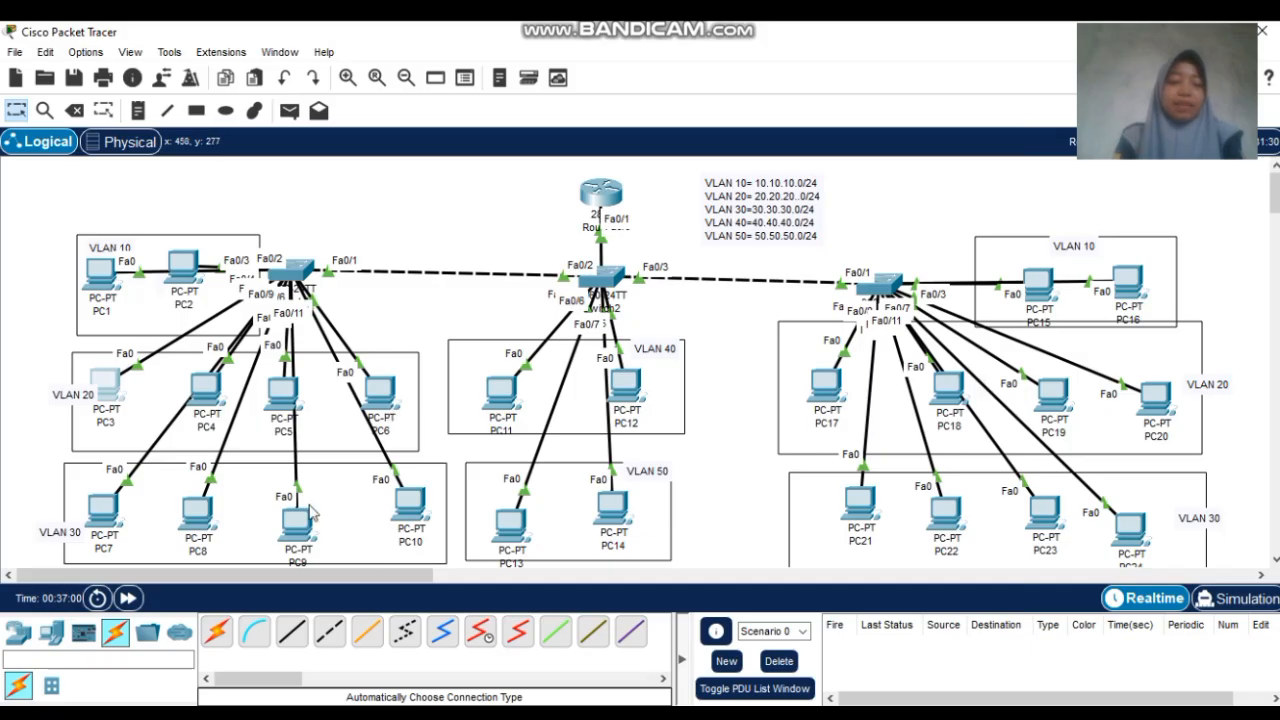
Set PC7 in VLAN 30 to request its IPv4 address through DHCP, and close its window
left_click(104, 510)
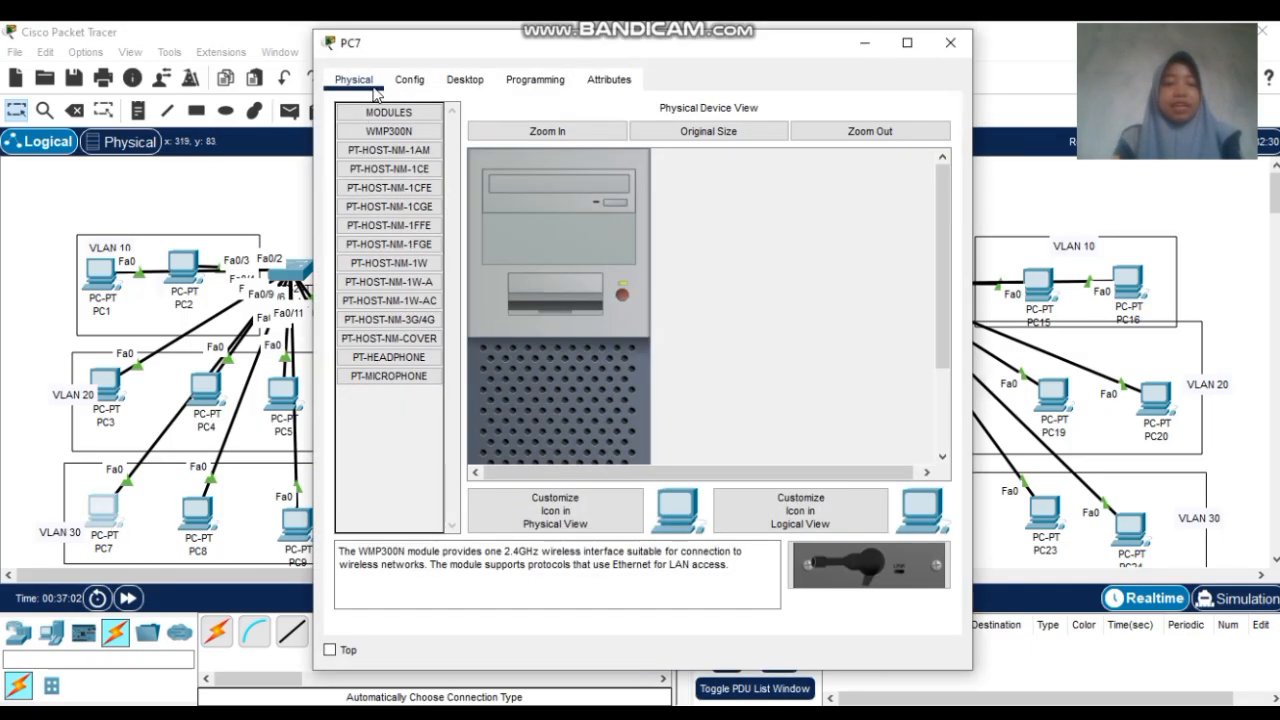
left_click(465, 80)
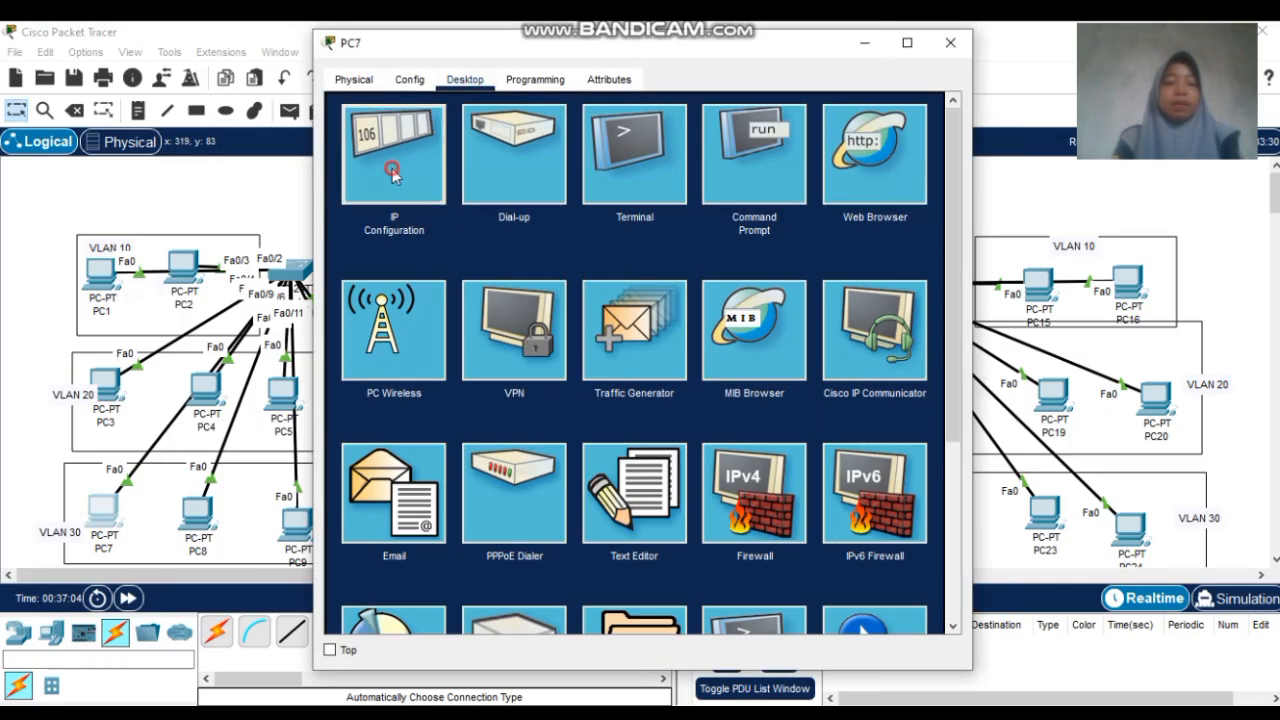
left_click(400, 150)
left_click(349, 184)
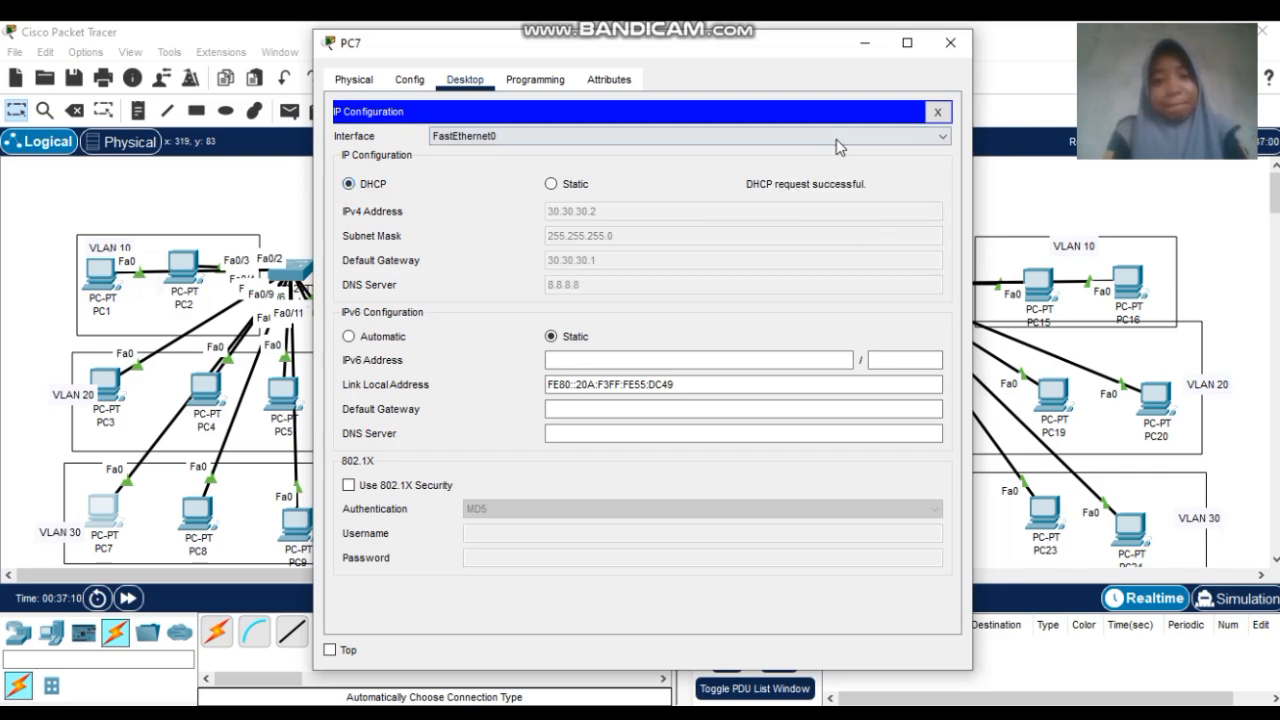
left_click(949, 44)
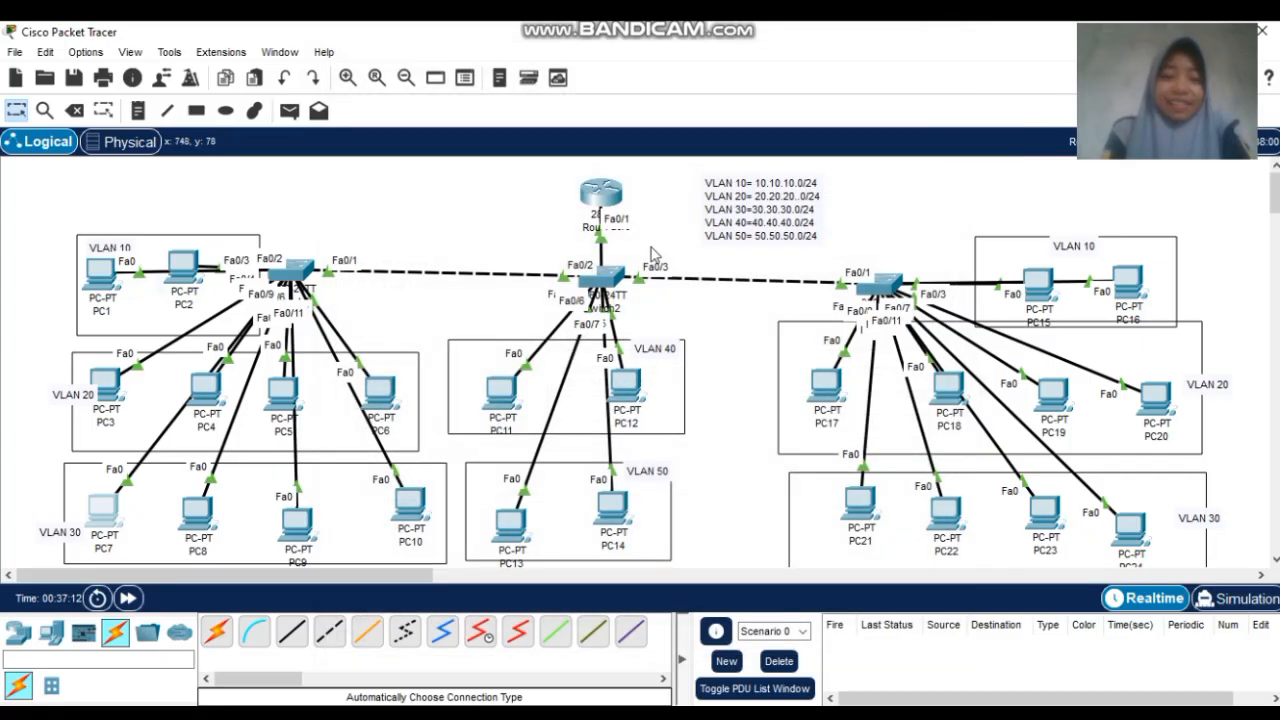
Set PC11 in VLAN 40 to DHCP in its IP configuration, and close its window
left_click(504, 390)
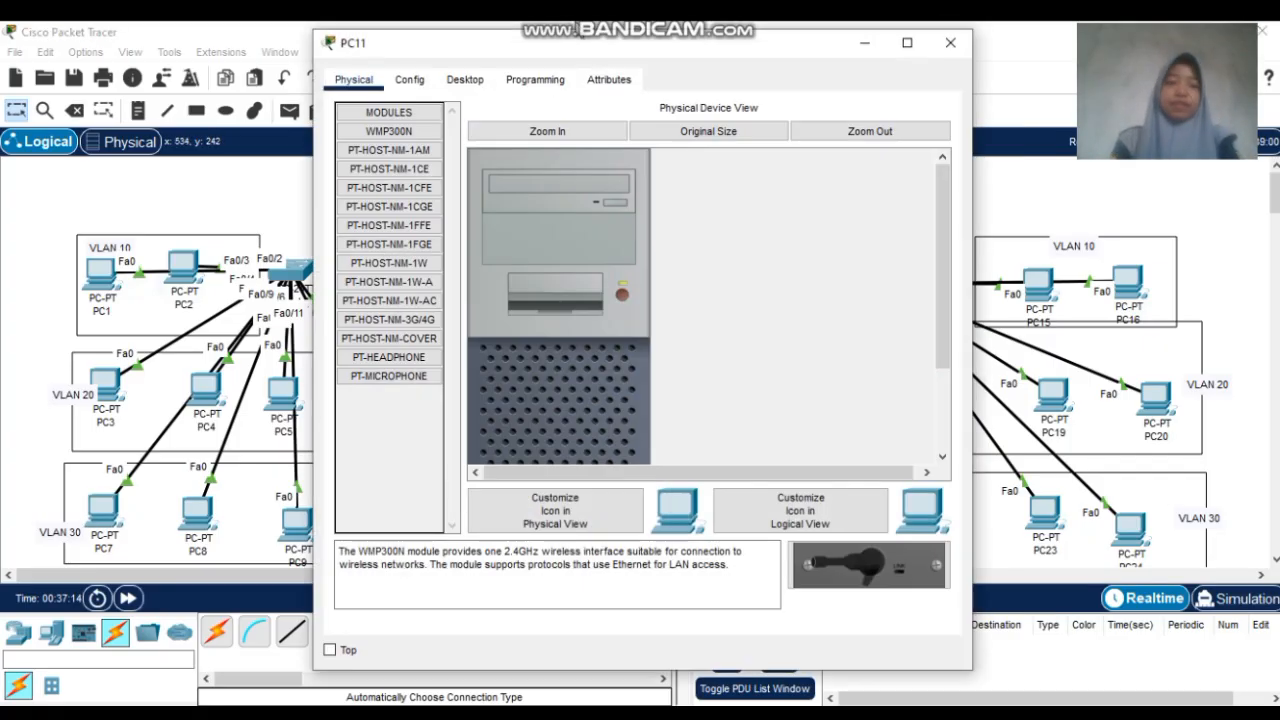
left_click(465, 79)
left_click(422, 160)
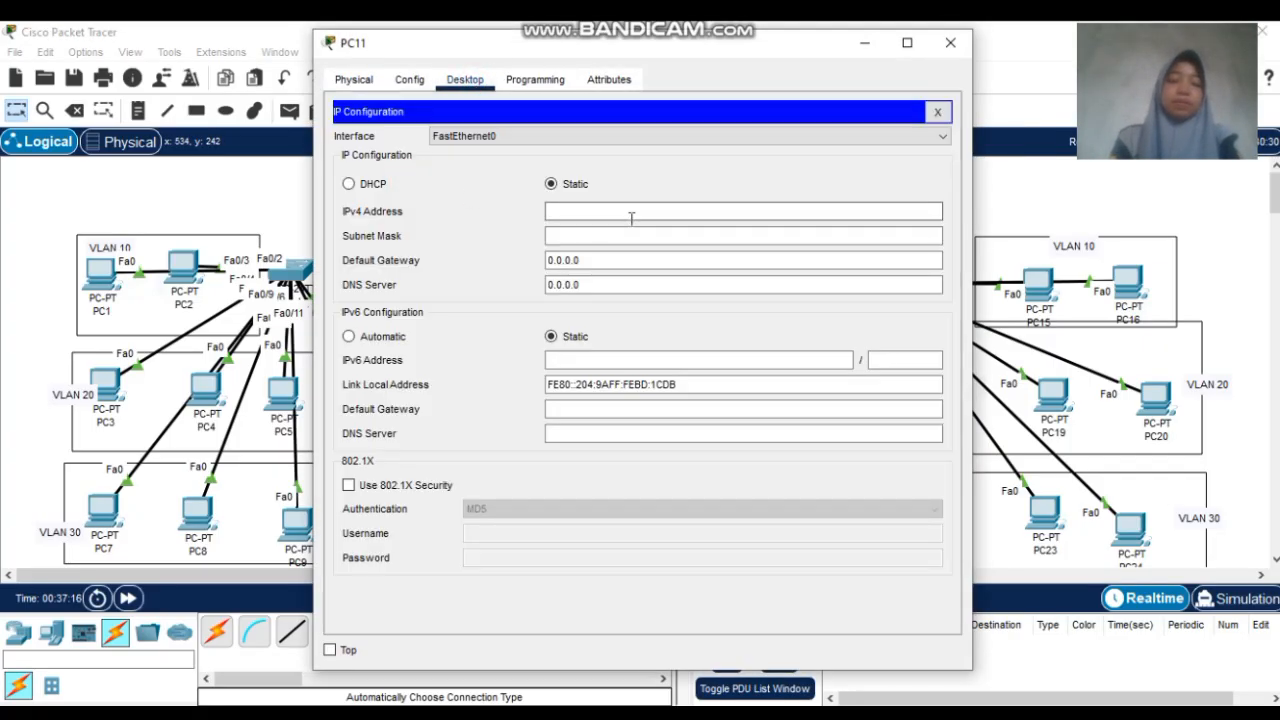
left_click(363, 187)
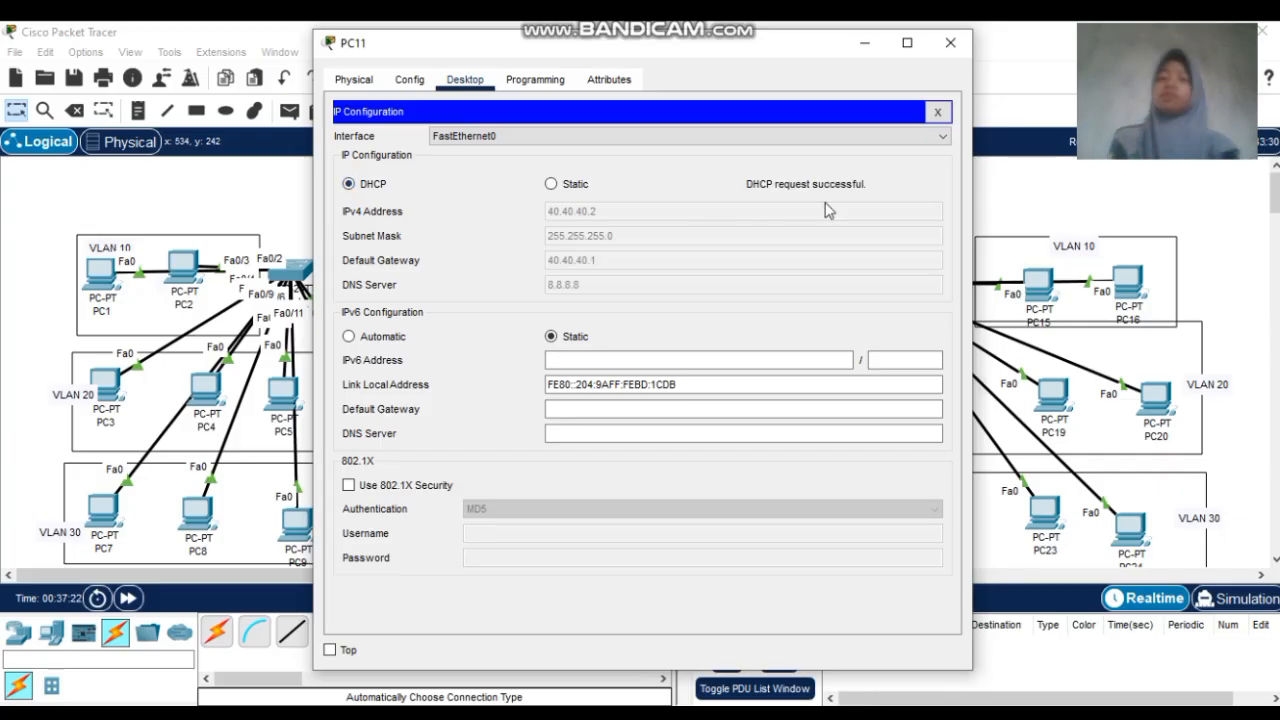
left_click(958, 40)
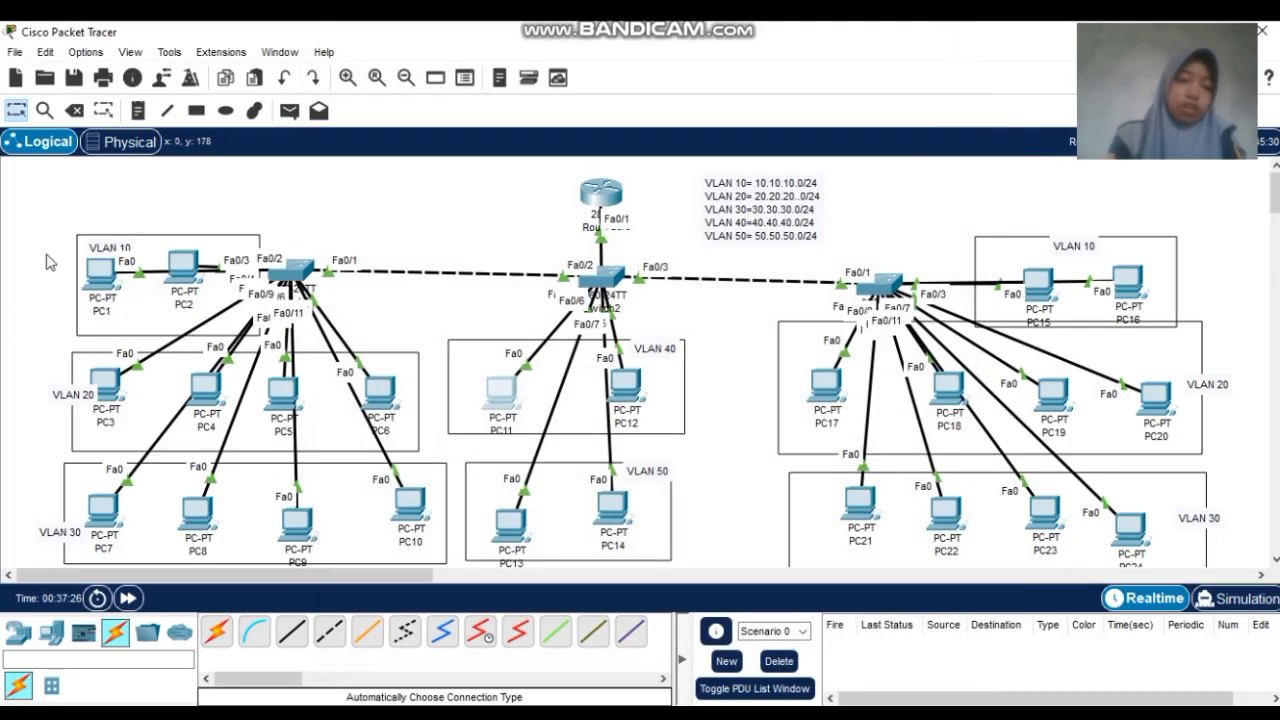
Test connectivity between VLAN 10 and VLAN 40 by sending a simple PDU from PC1 to PC11 twice
left_click(289, 110)
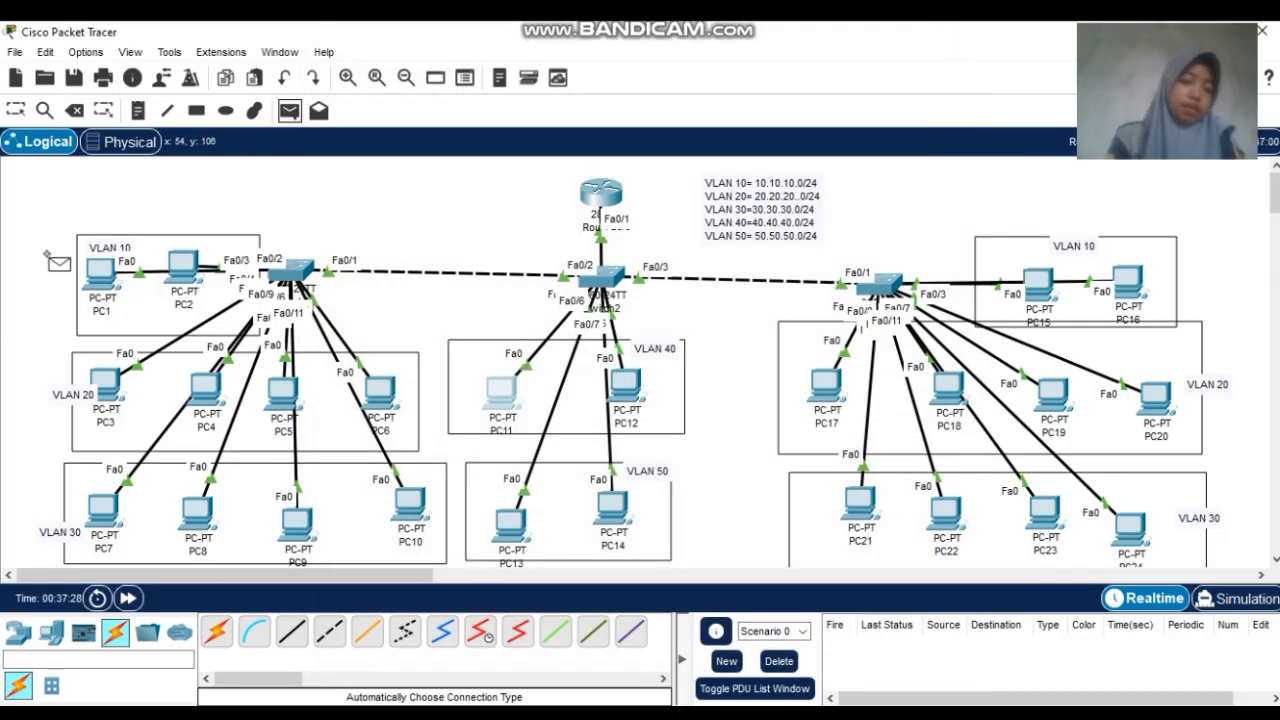
left_click(93, 275)
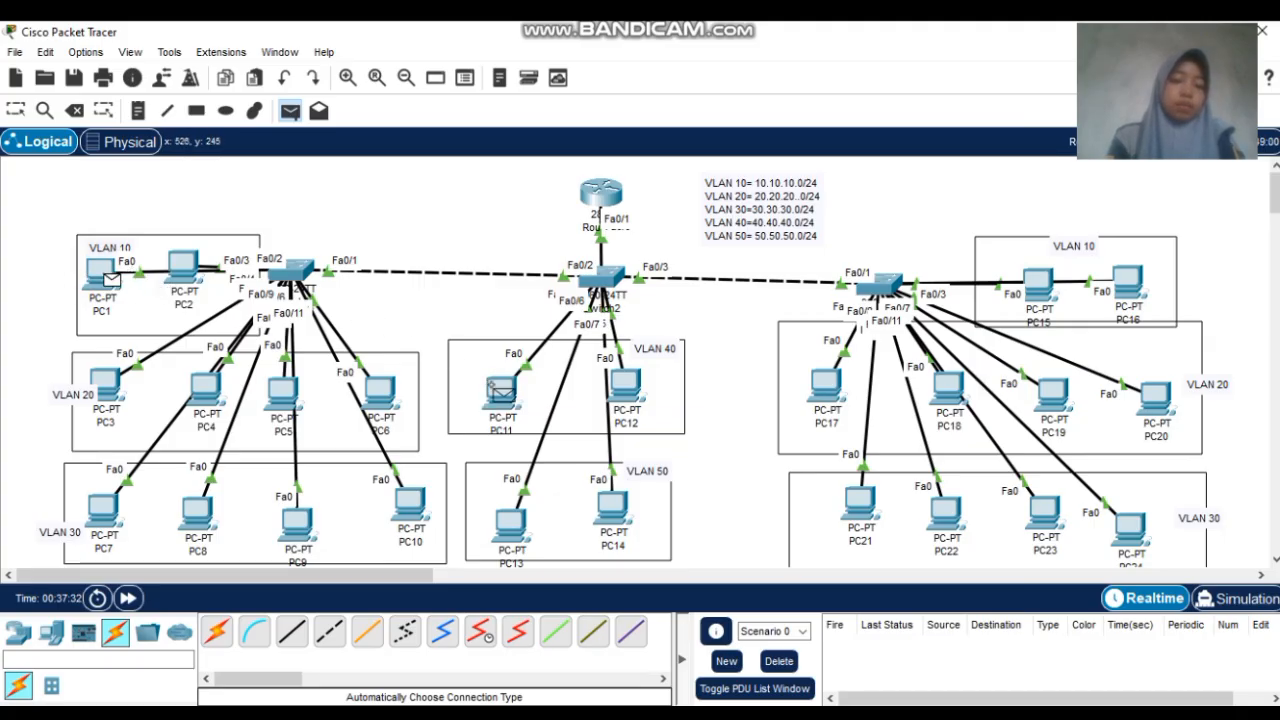
left_click(500, 392)
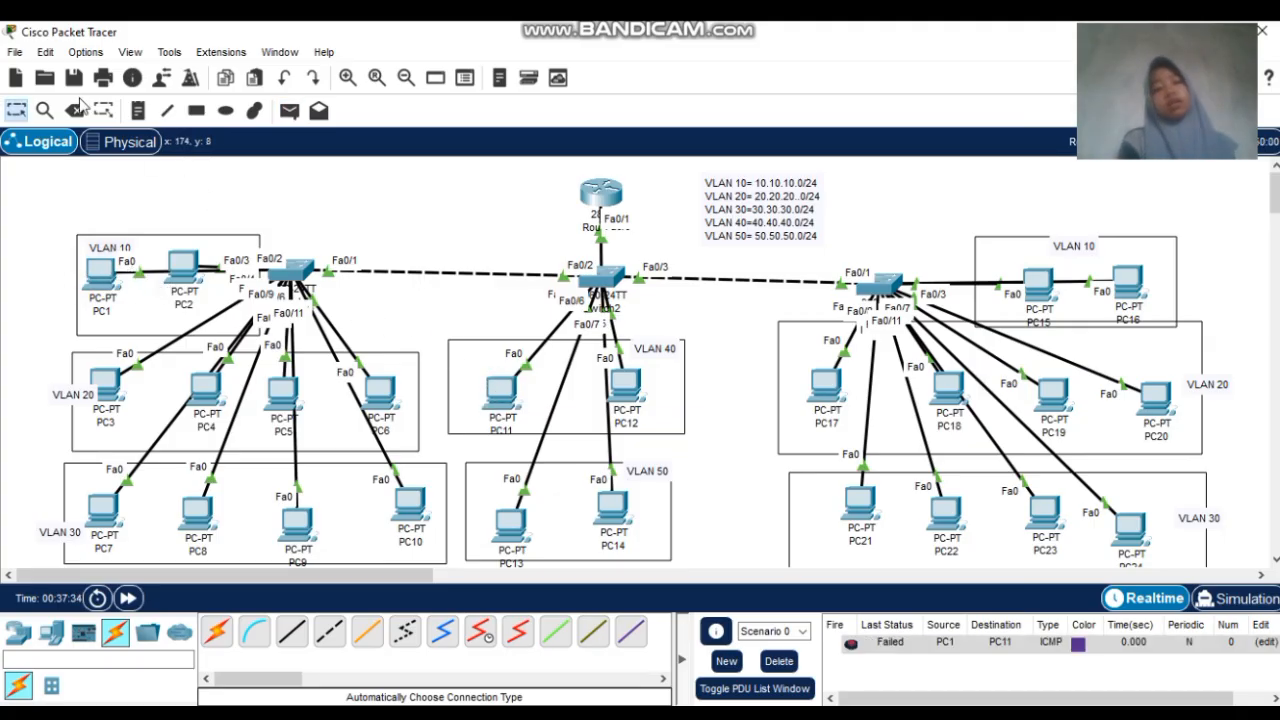
left_click(287, 109)
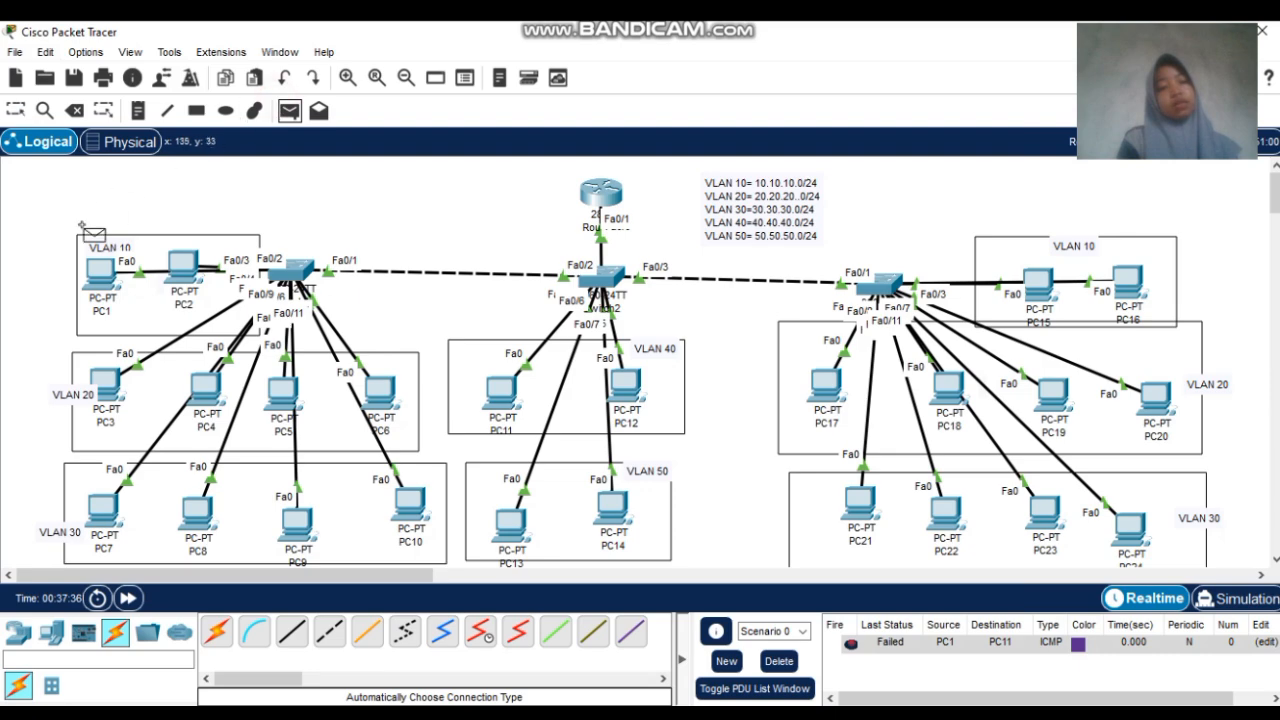
left_click(100, 270)
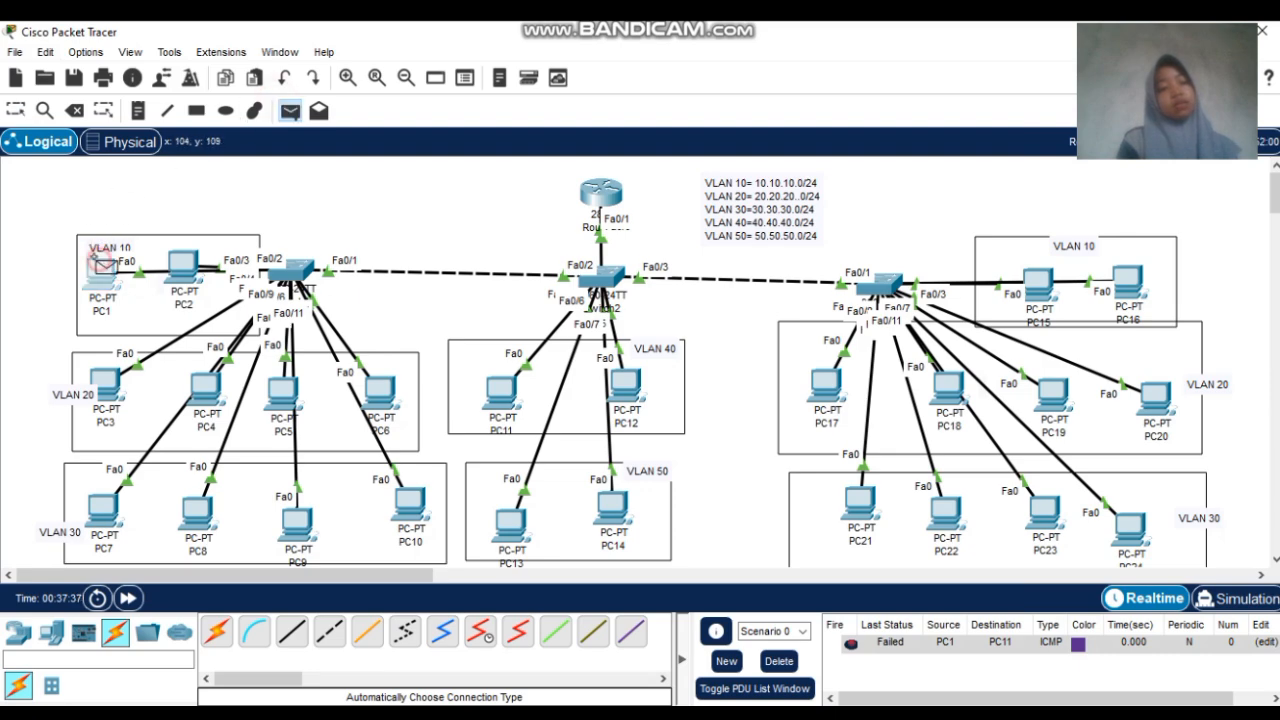
left_click(505, 385)
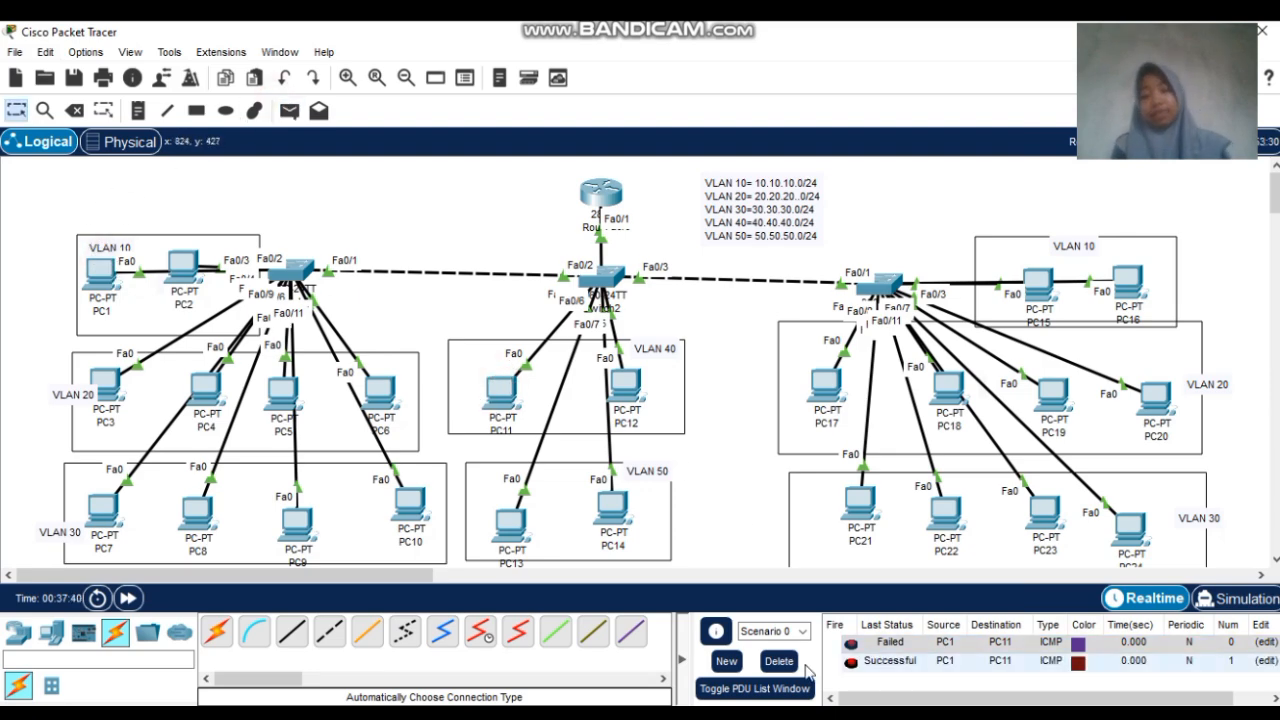
Test connectivity between VLAN 30 and VLAN 20 by sending a simple PDU from PC7 to PC3
left_click(289, 110)
left_click(104, 506)
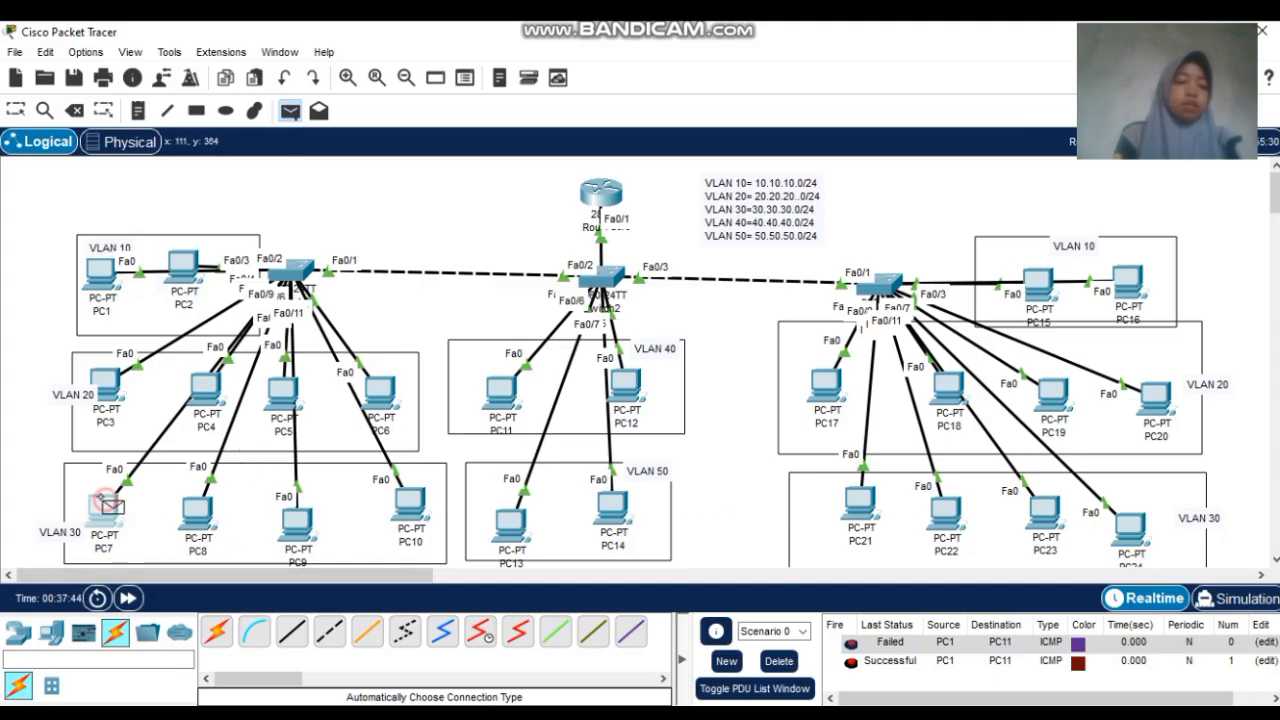
left_click(104, 383)
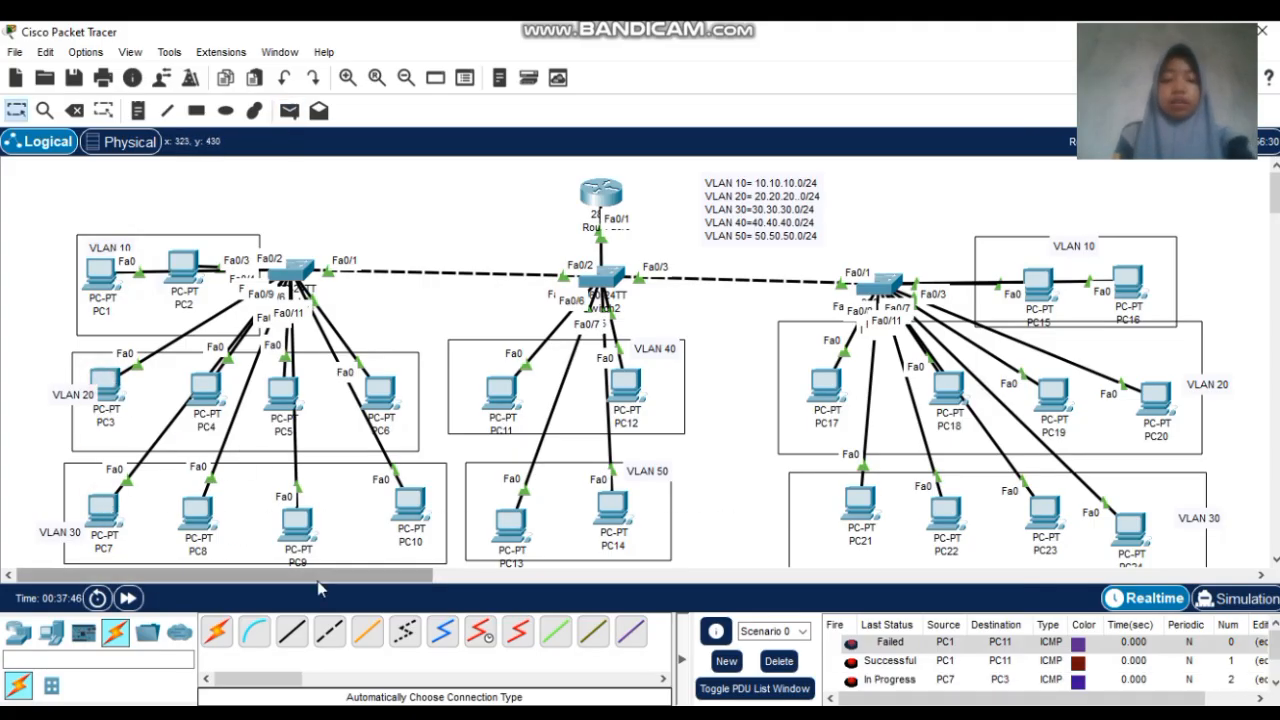
Delete the PDUs of Scenario 0 and send a new simple PDU from PC7 to PC3
left_click(779, 662)
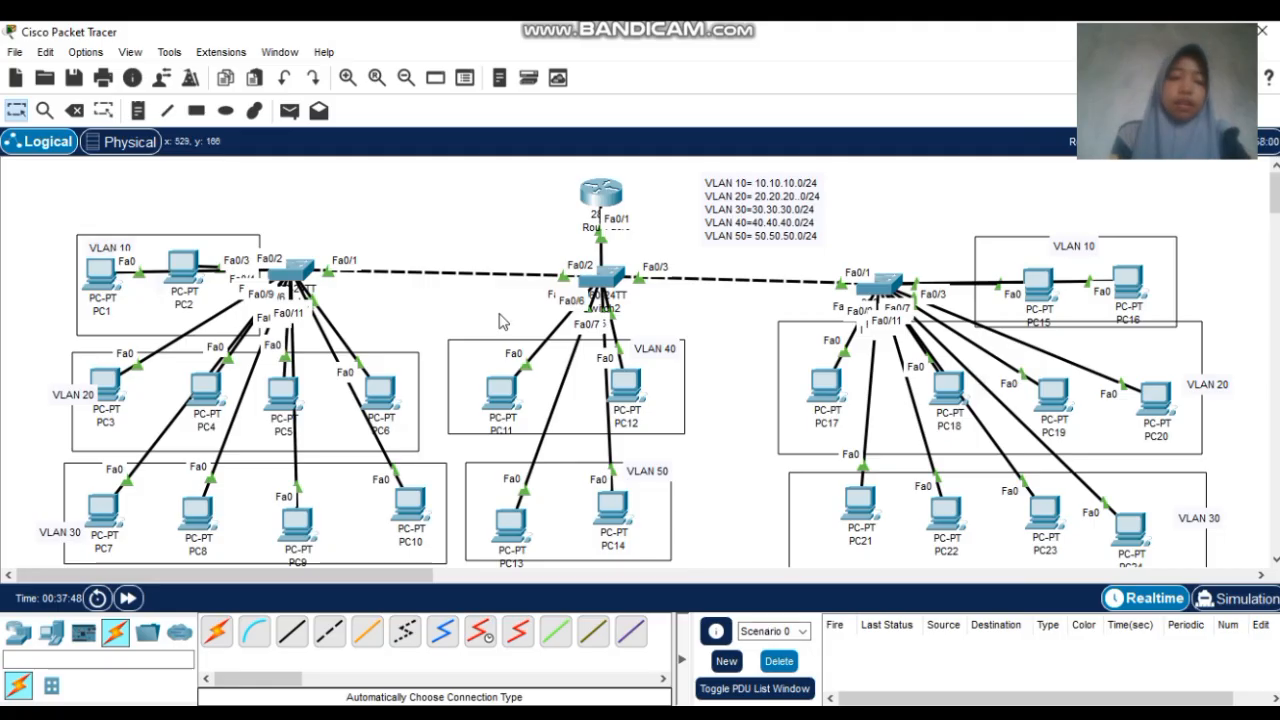
left_click(287, 112)
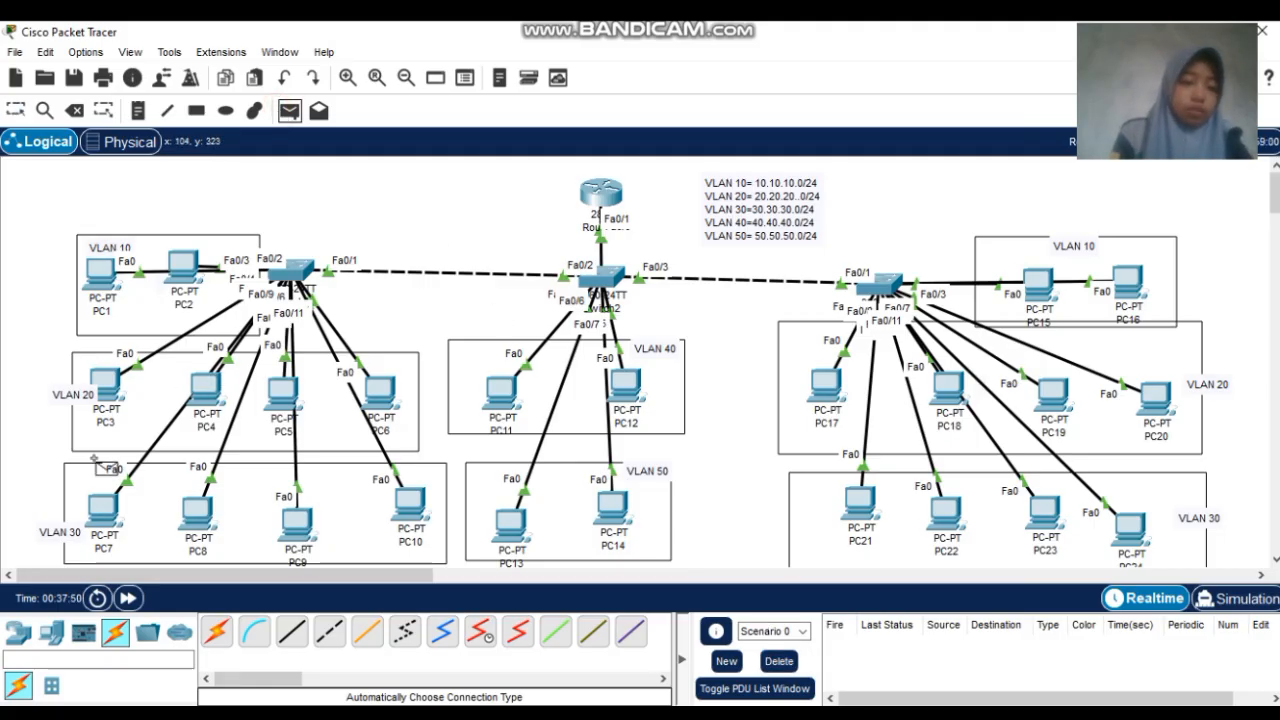
left_click(101, 507)
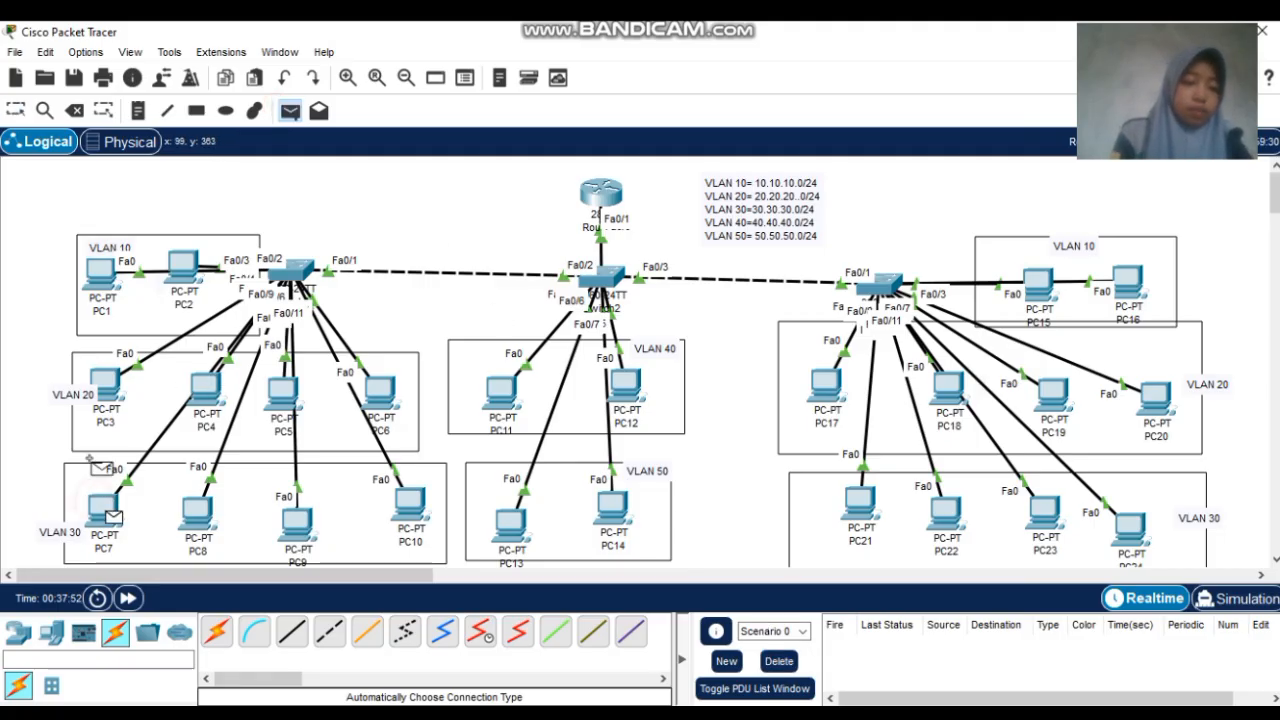
left_click(104, 383)
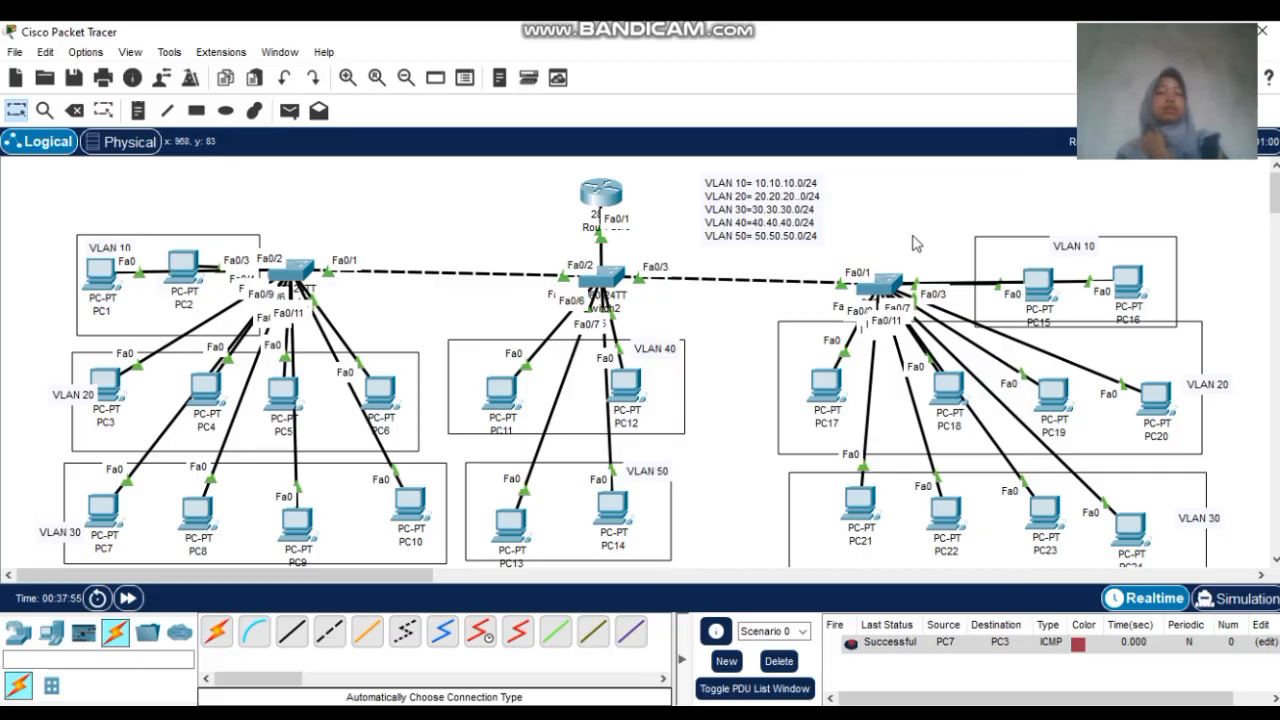
Set PC15 in the VLAN 10 group on Switch3 to DHCP addressing, and close its window
left_click(1038, 285)
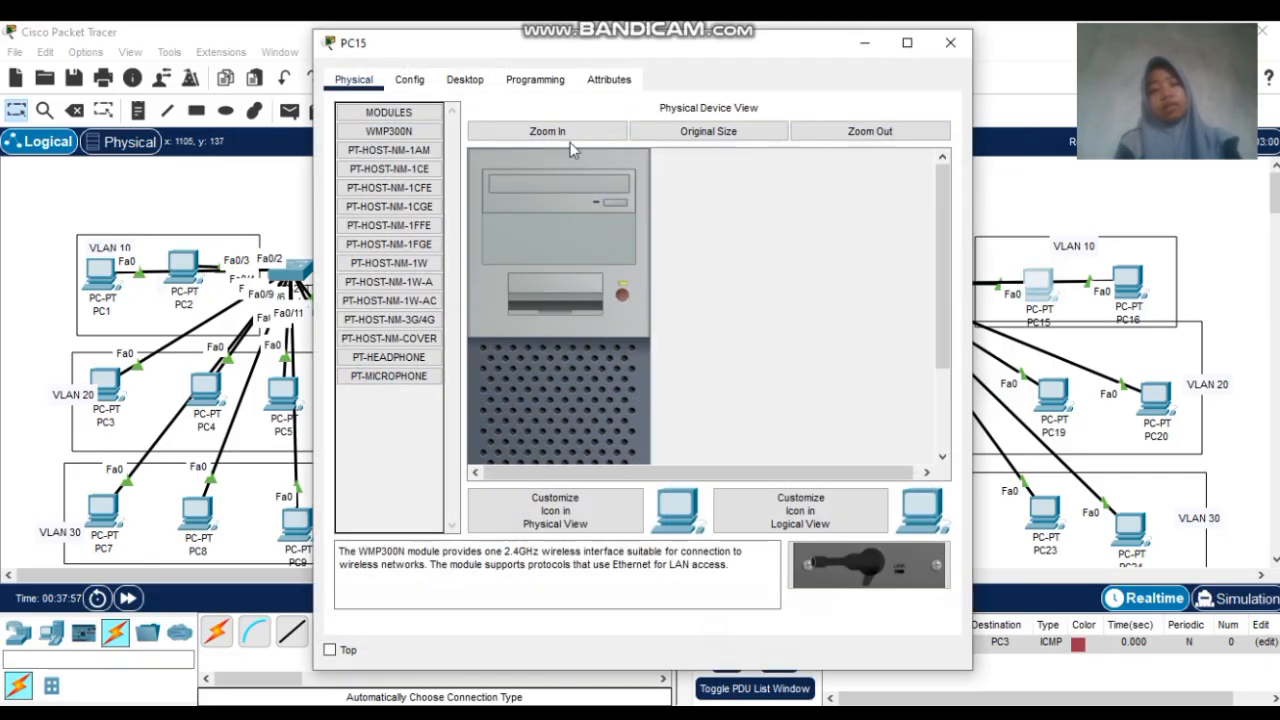
left_click(467, 79)
left_click(402, 140)
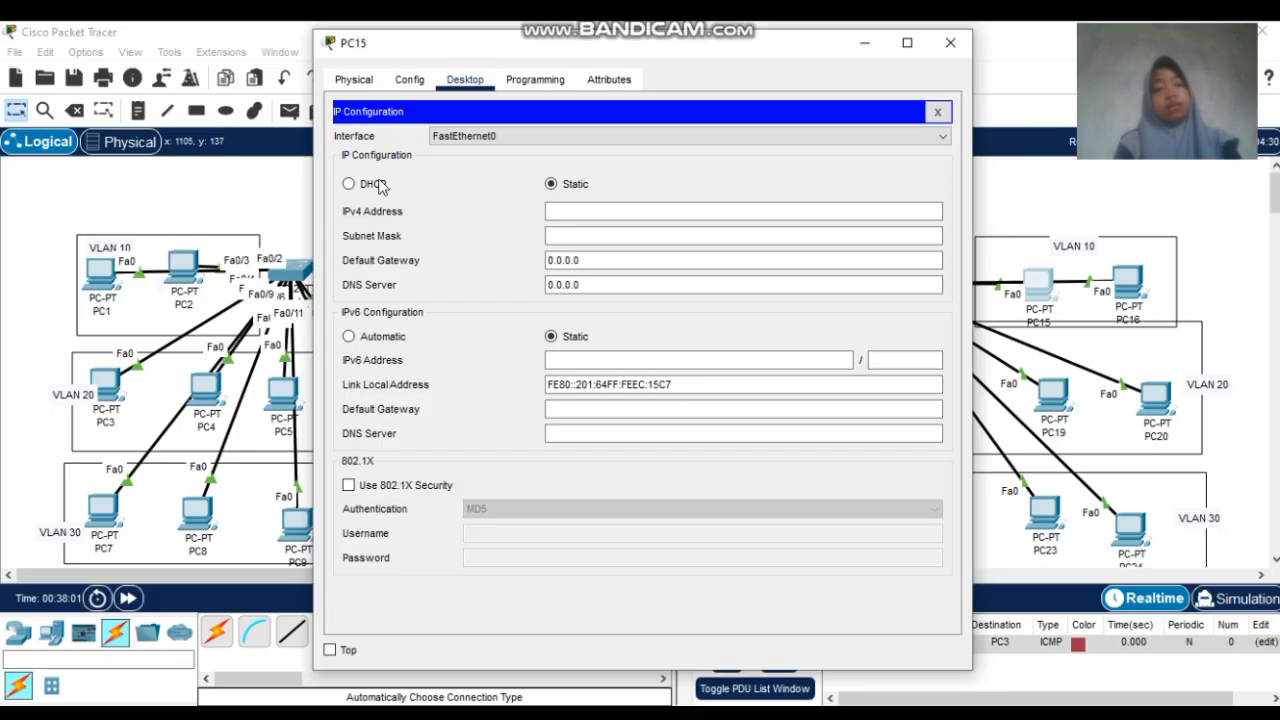
left_click(349, 184)
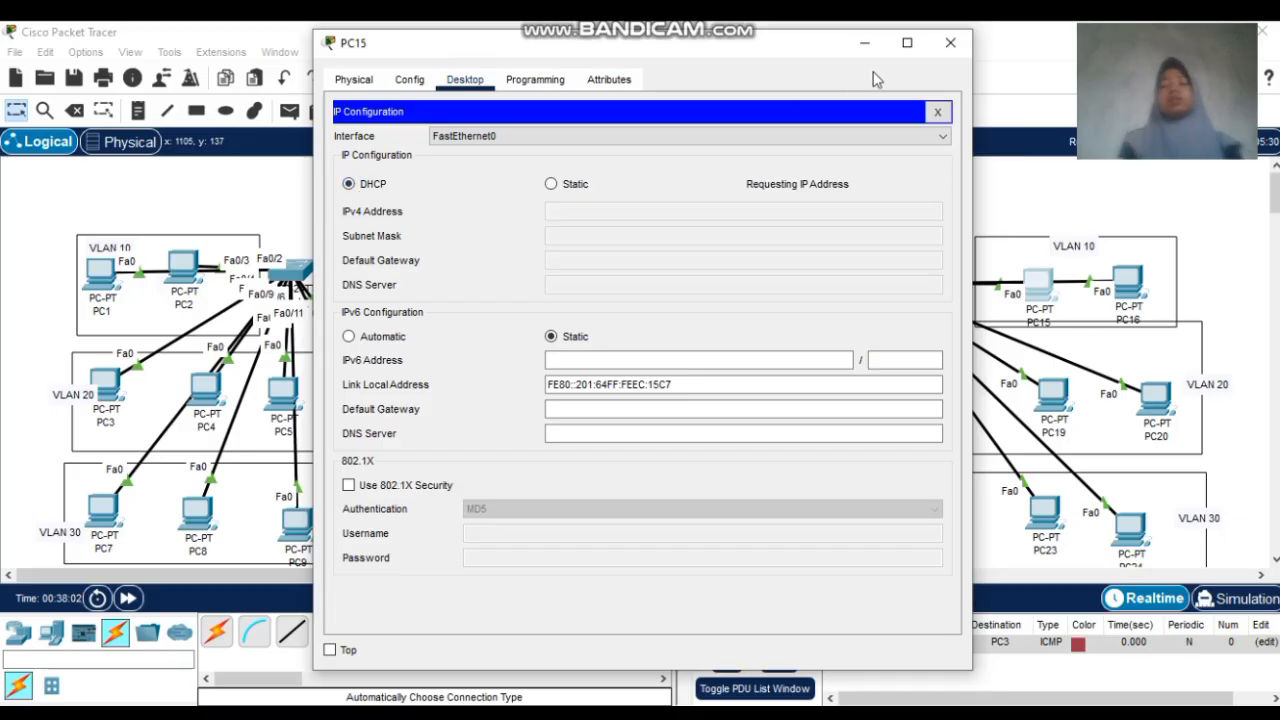
left_click(948, 43)
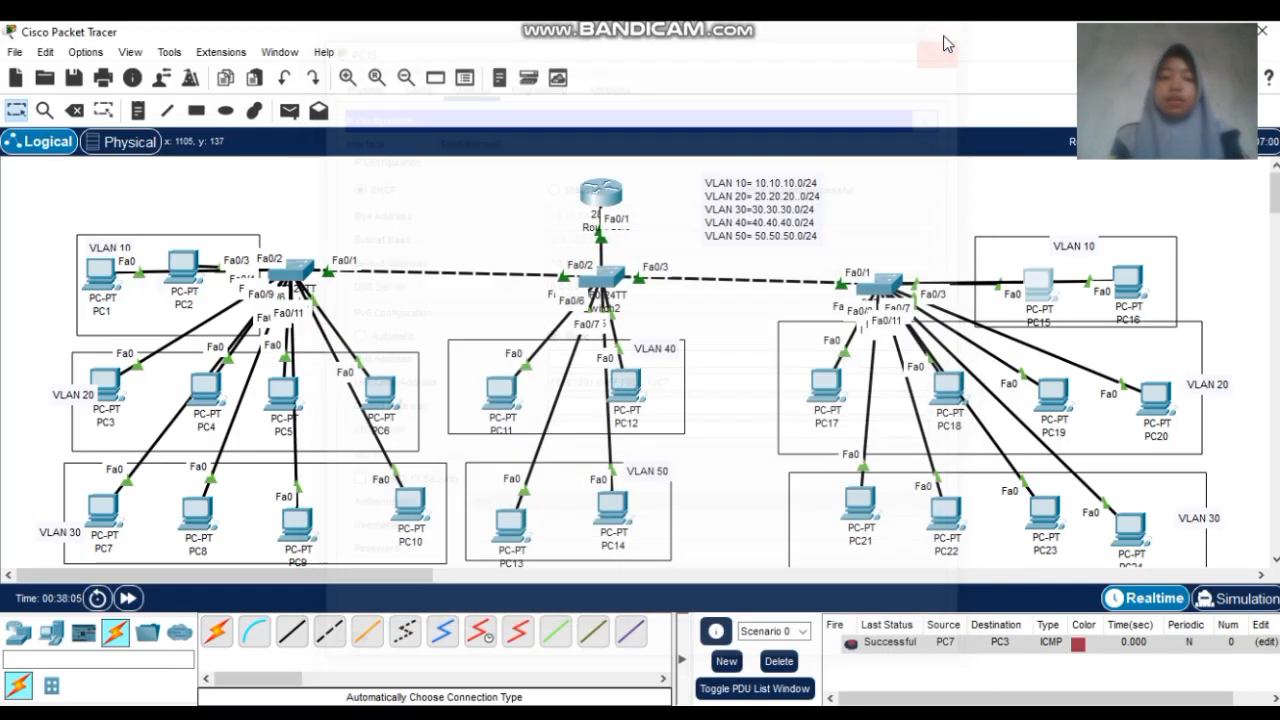
Set PC17 in the VLAN 20 group on Switch3 to DHCP addressing, and close its window
left_click(824, 385)
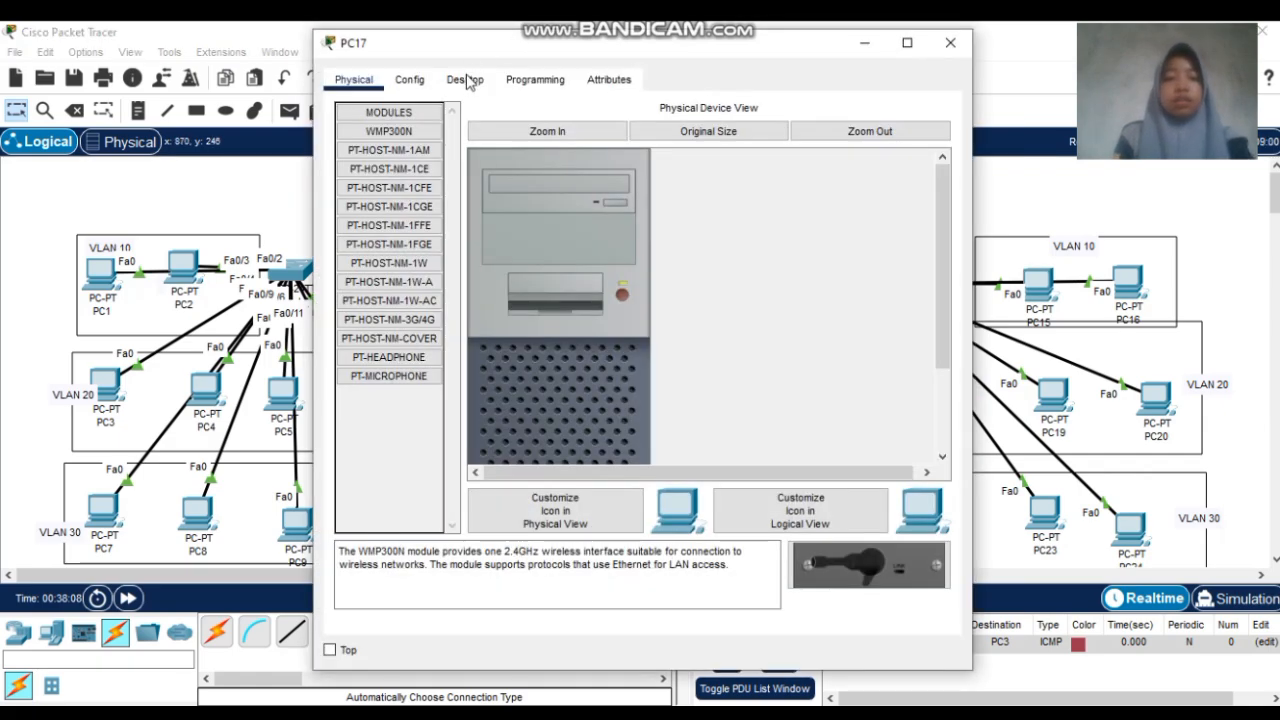
left_click(467, 80)
left_click(420, 222)
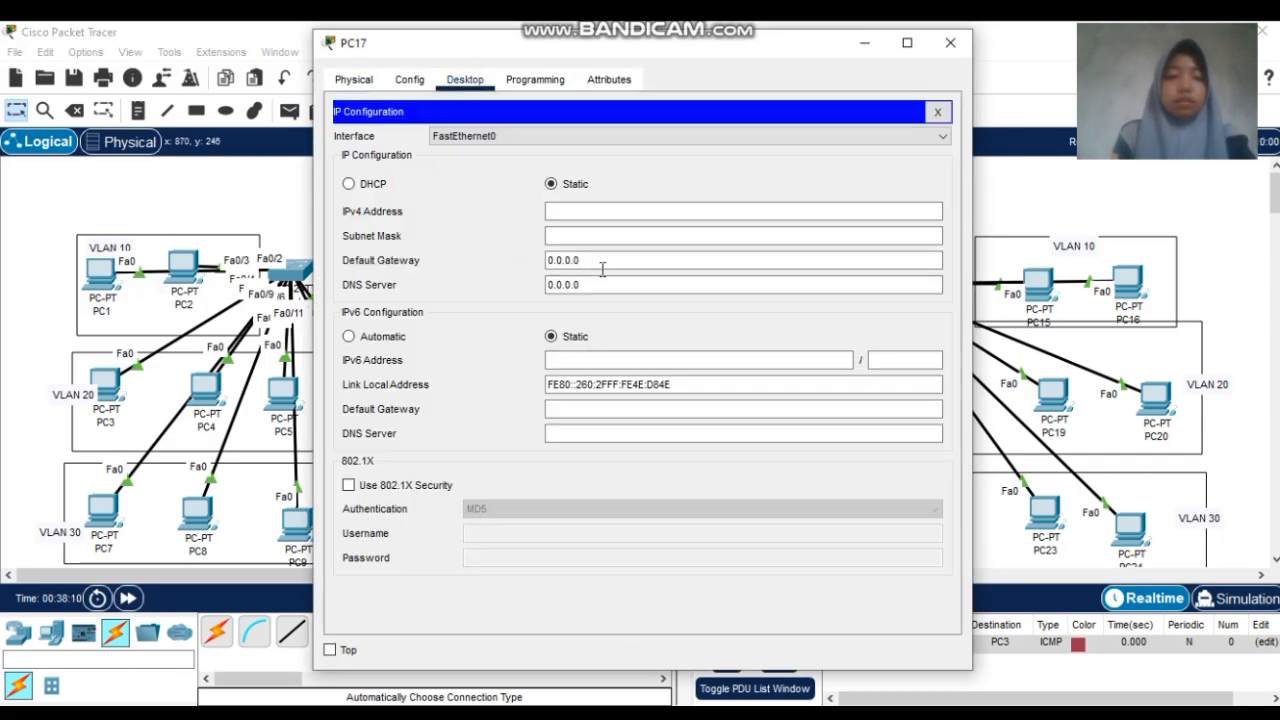
left_click(349, 185)
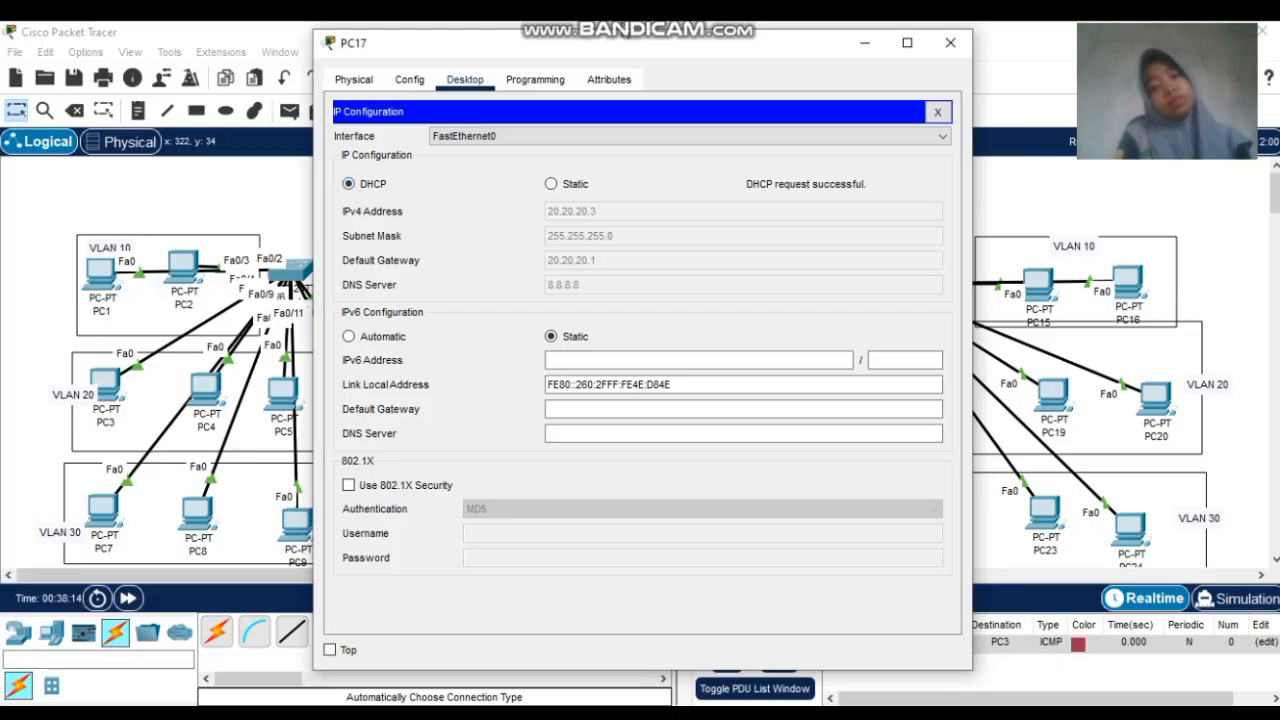
left_click(950, 43)
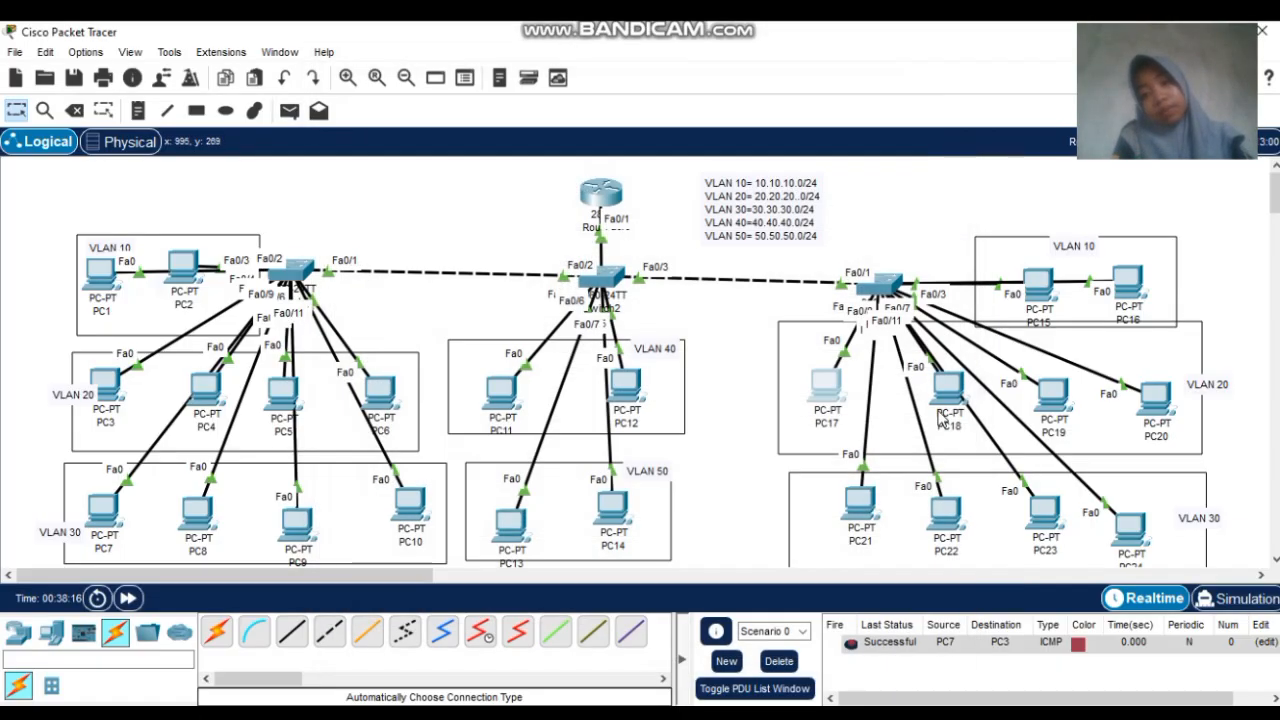
Set PC21 in the VLAN 30 group on Switch3 to DHCP addressing, and close its window
left_click(846, 503)
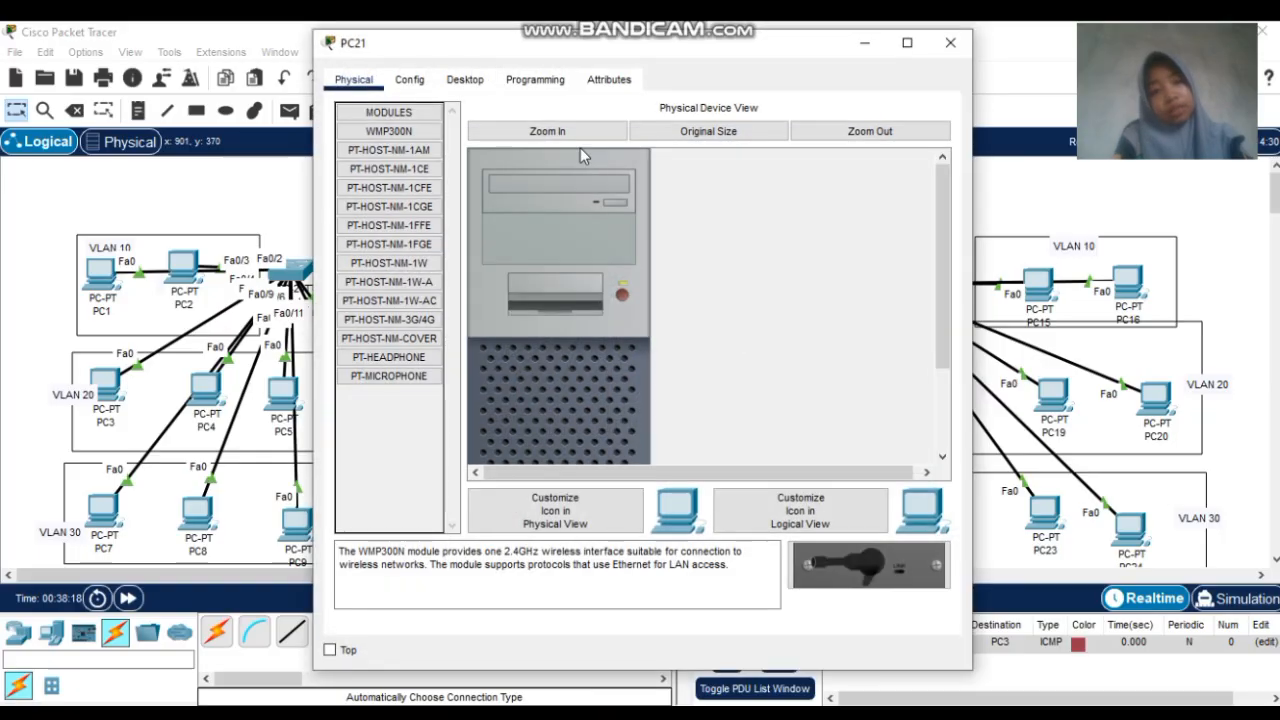
left_click(466, 80)
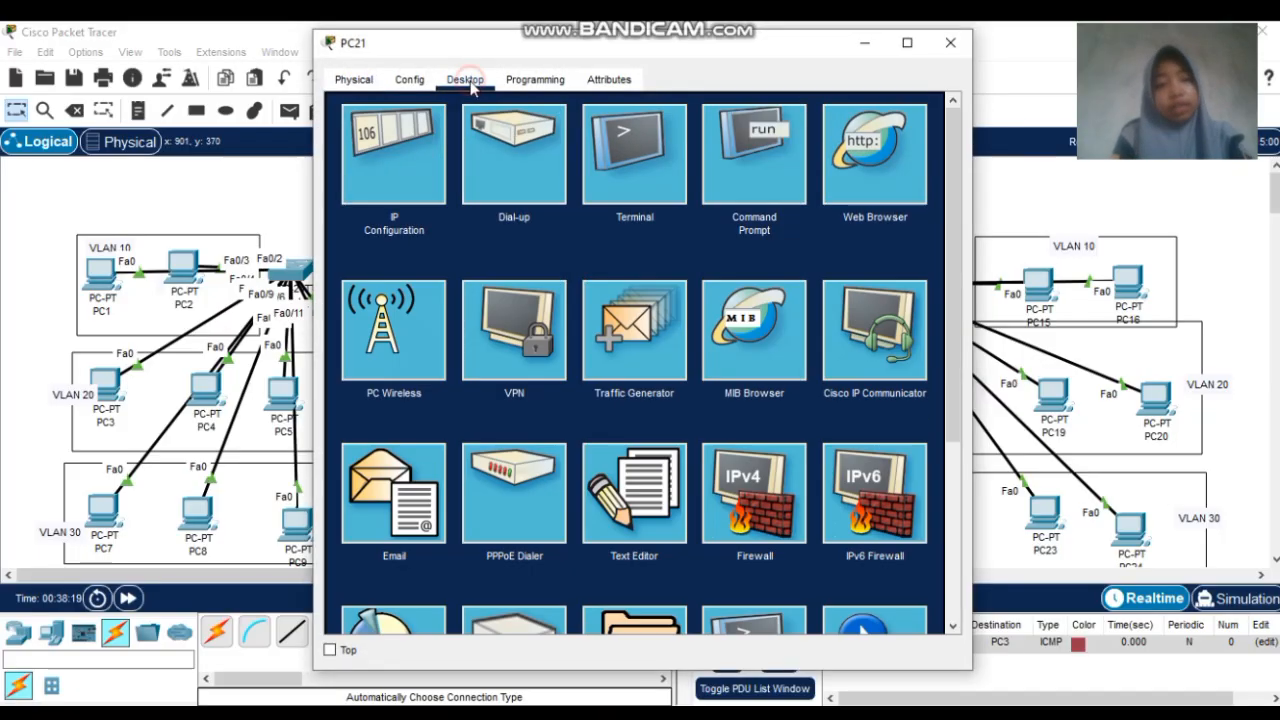
left_click(391, 150)
left_click(348, 184)
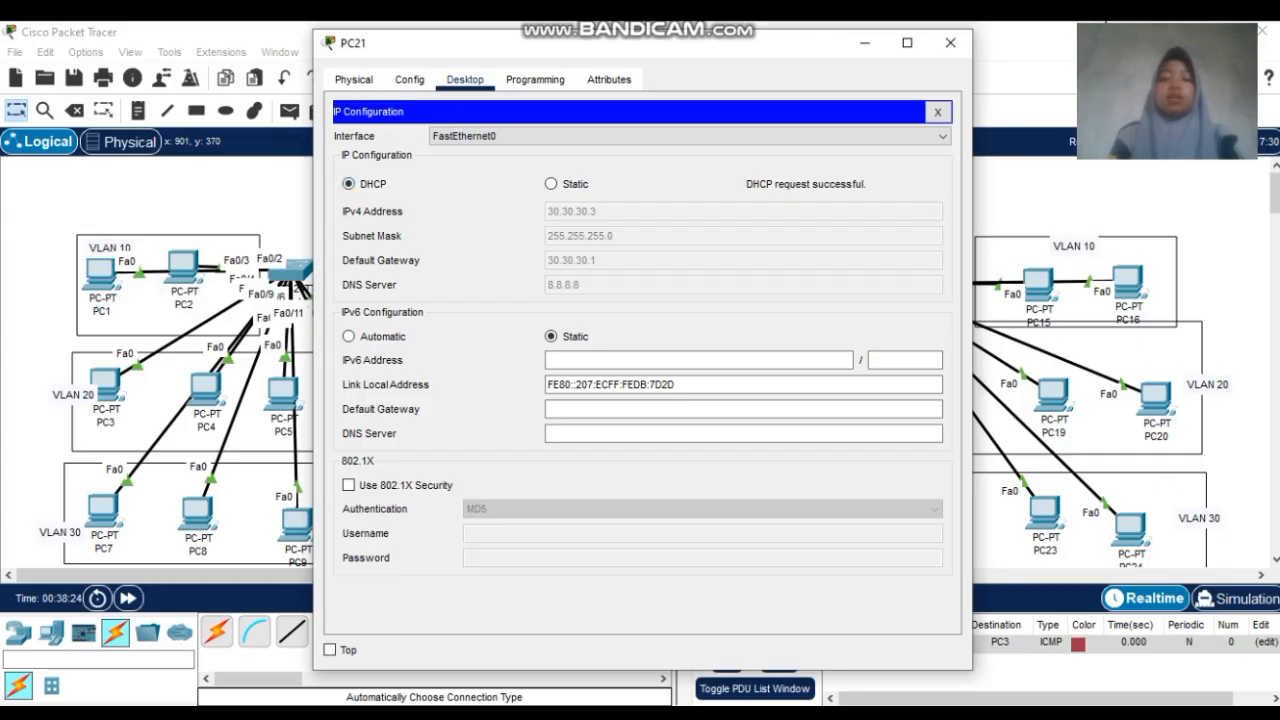
left_click(950, 43)
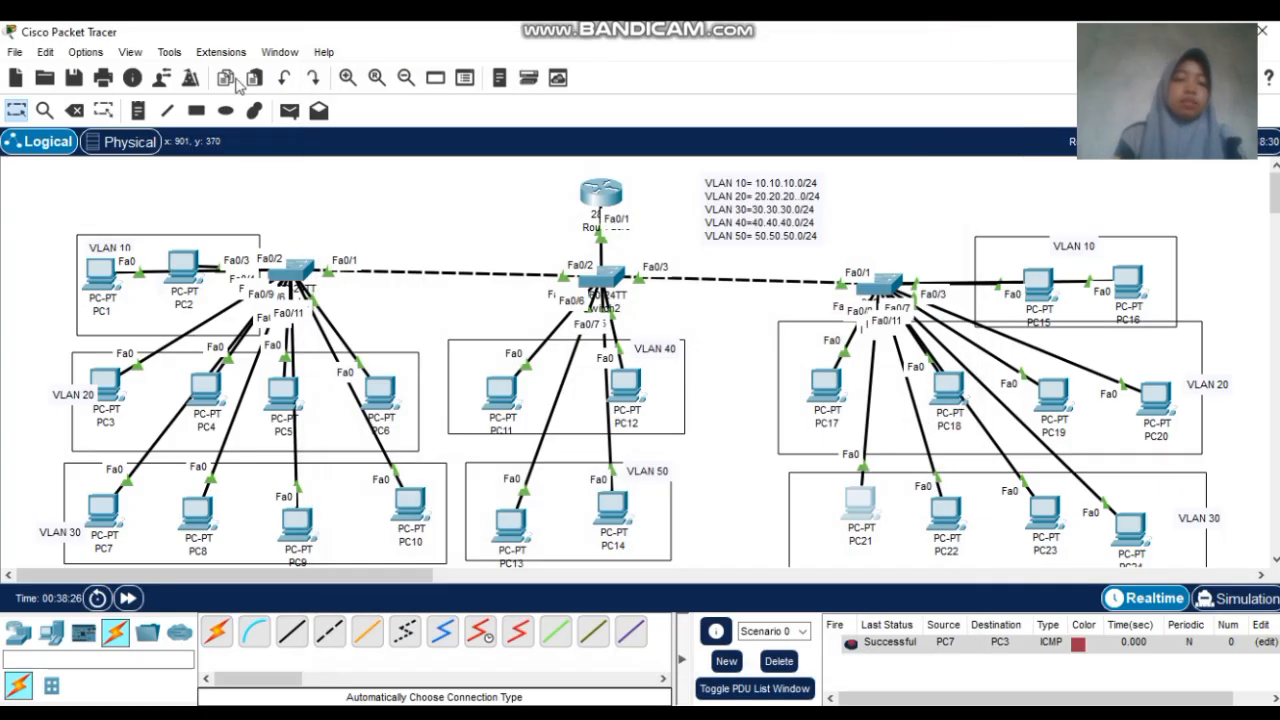
Test connectivity within VLAN 10 across the switches by sending a simple PDU from PC1 to PC15
left_click(288, 113)
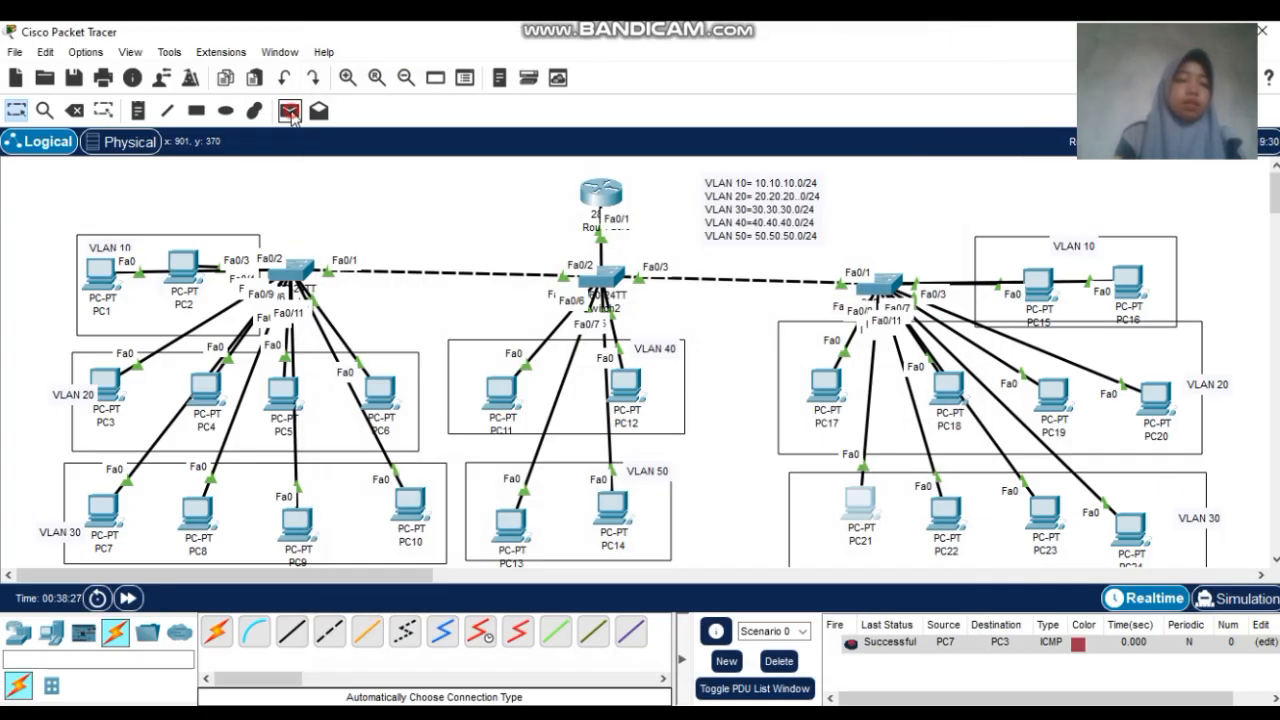
left_click(100, 270)
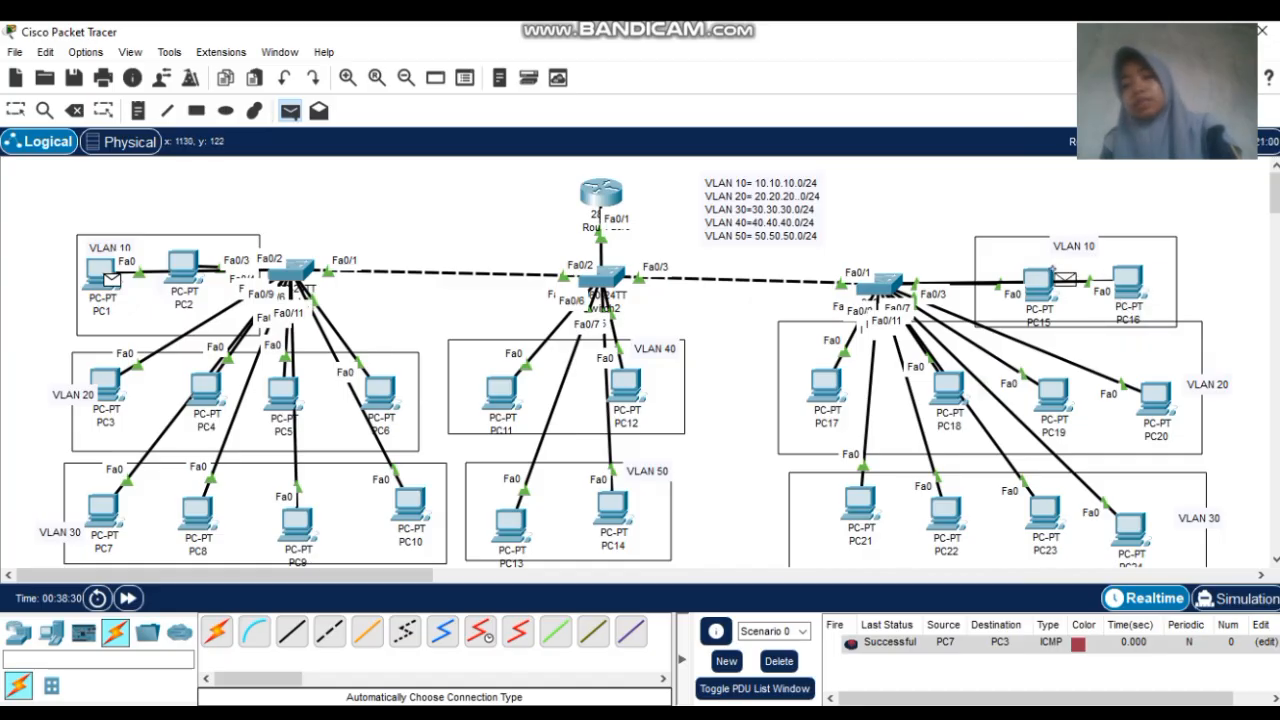
left_click(1028, 272)
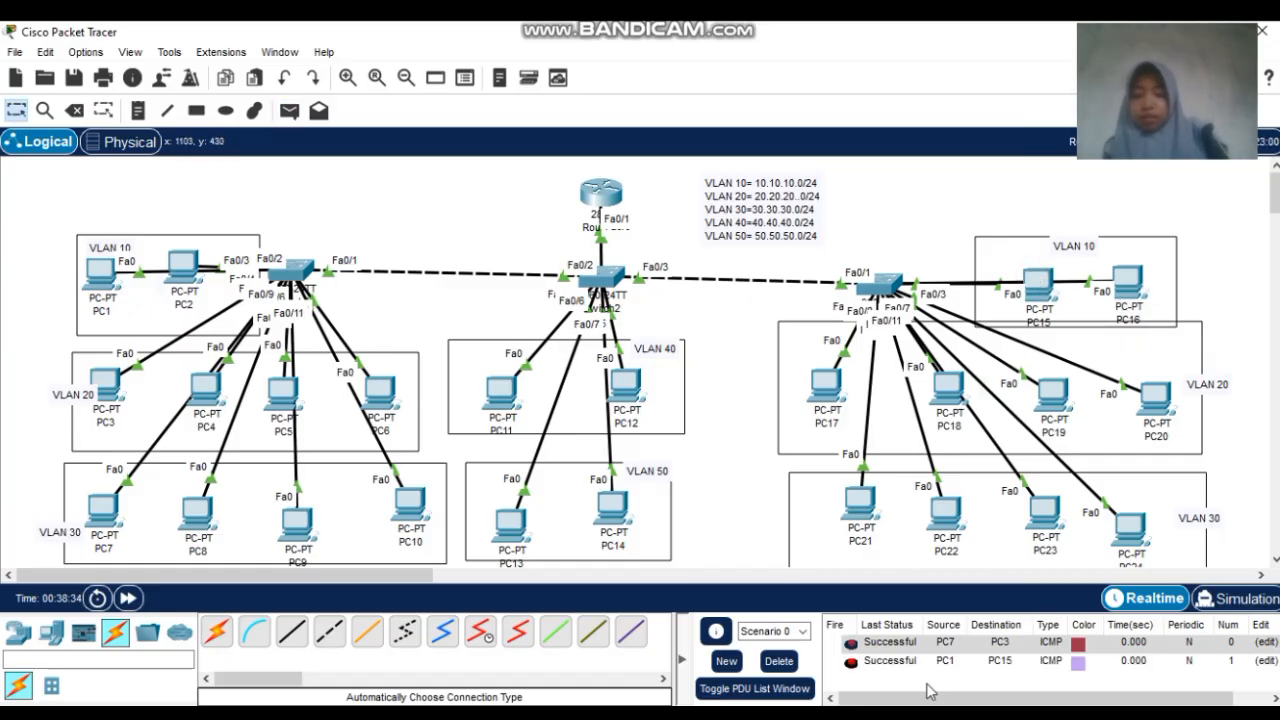
Delete the PDUs of Scenario 0 and send a simple PDU from PC21 in VLAN 30 to PC3 in VLAN 20
left_click(788, 664)
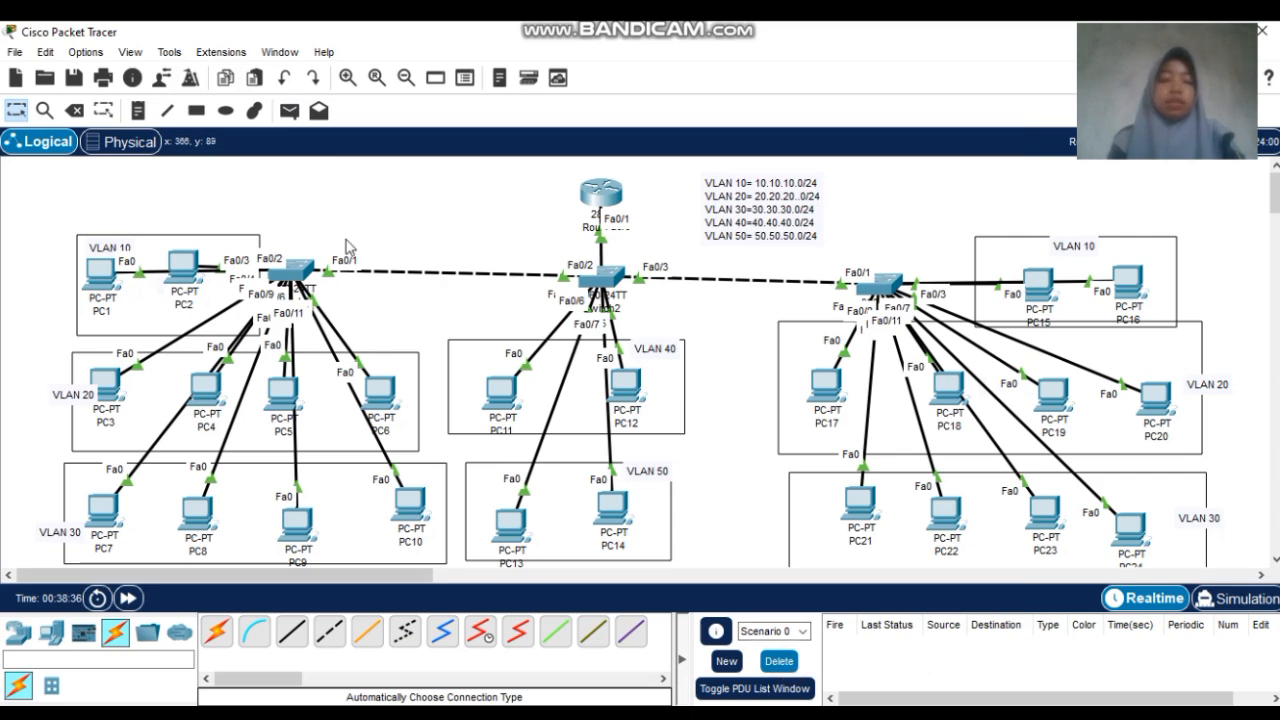
left_click(290, 111)
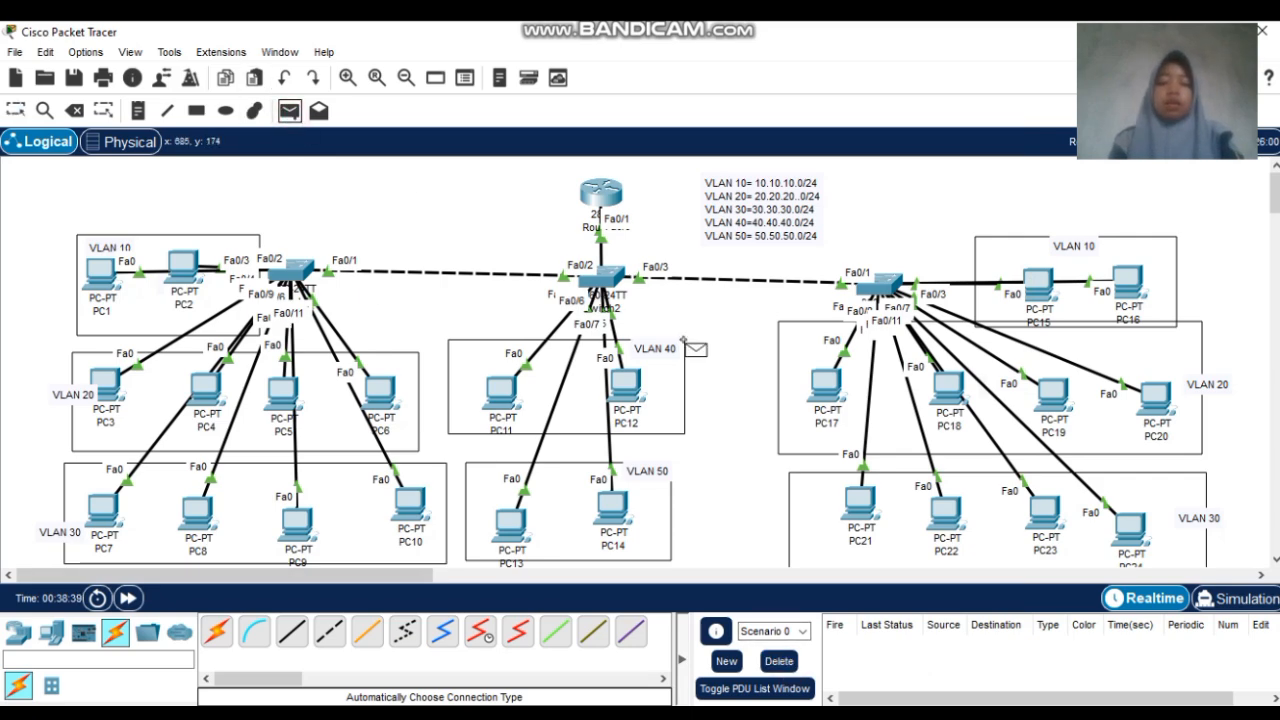
left_click(862, 500)
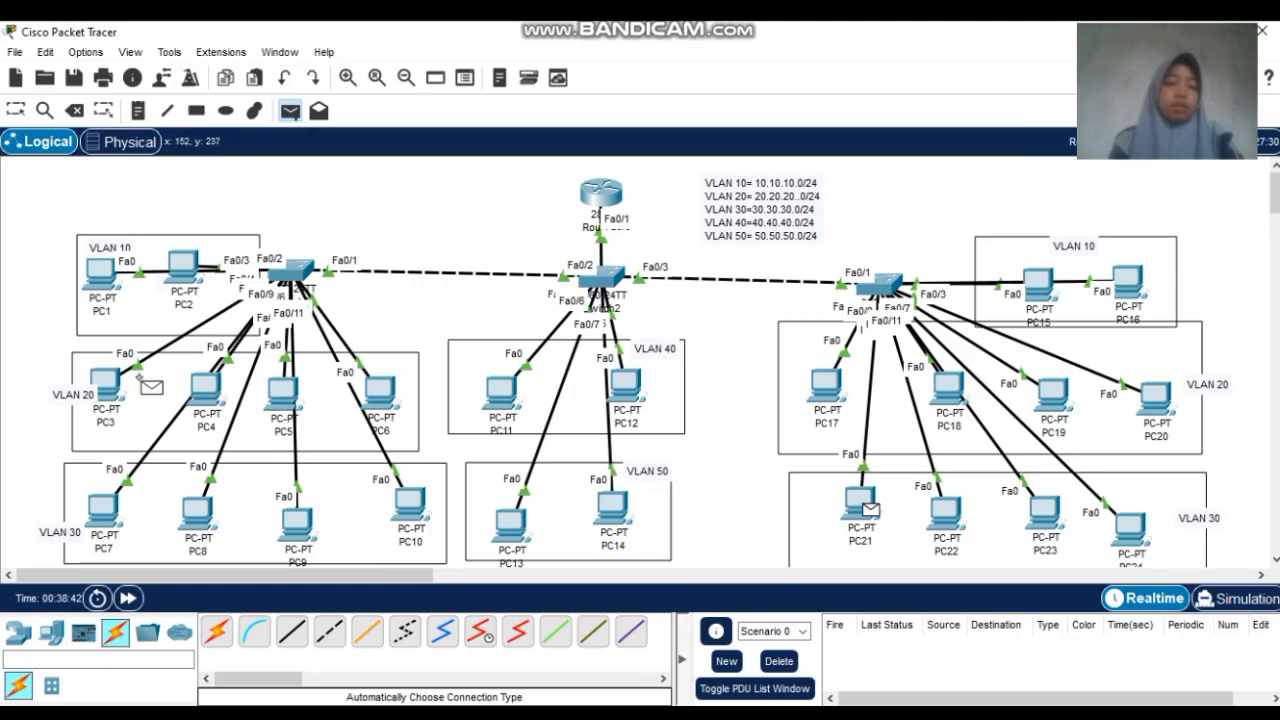
left_click(105, 382)
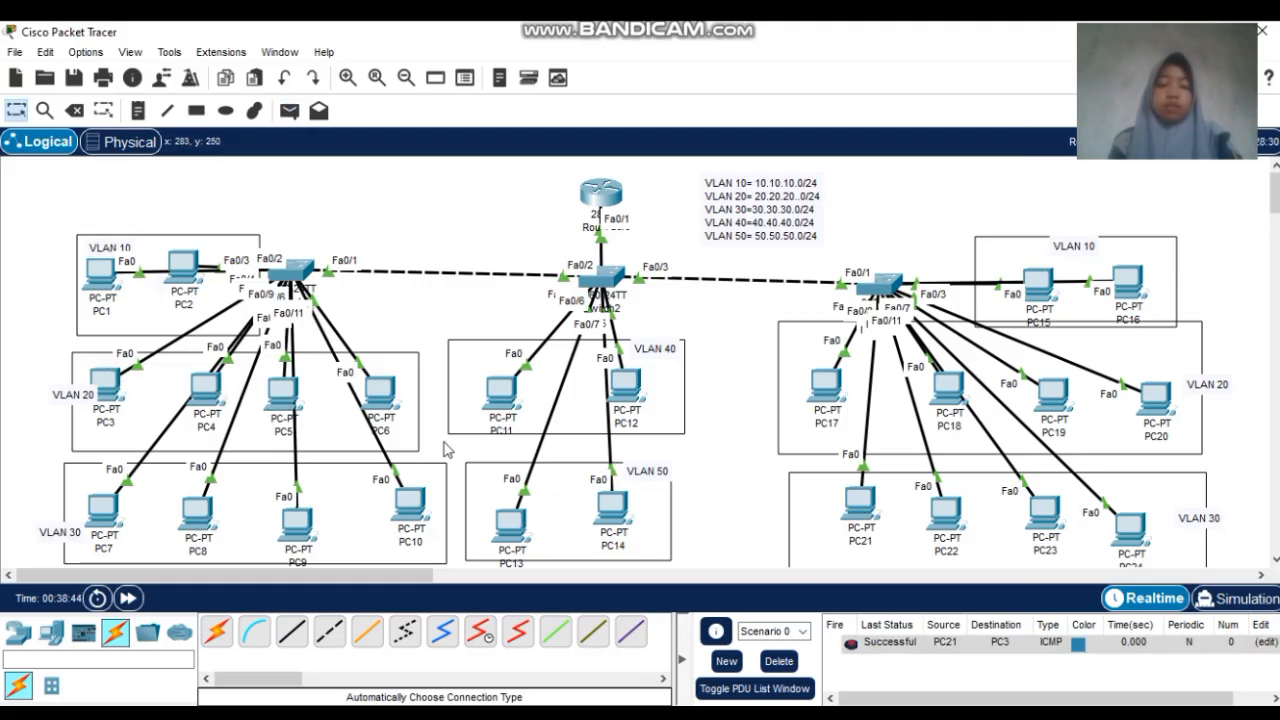